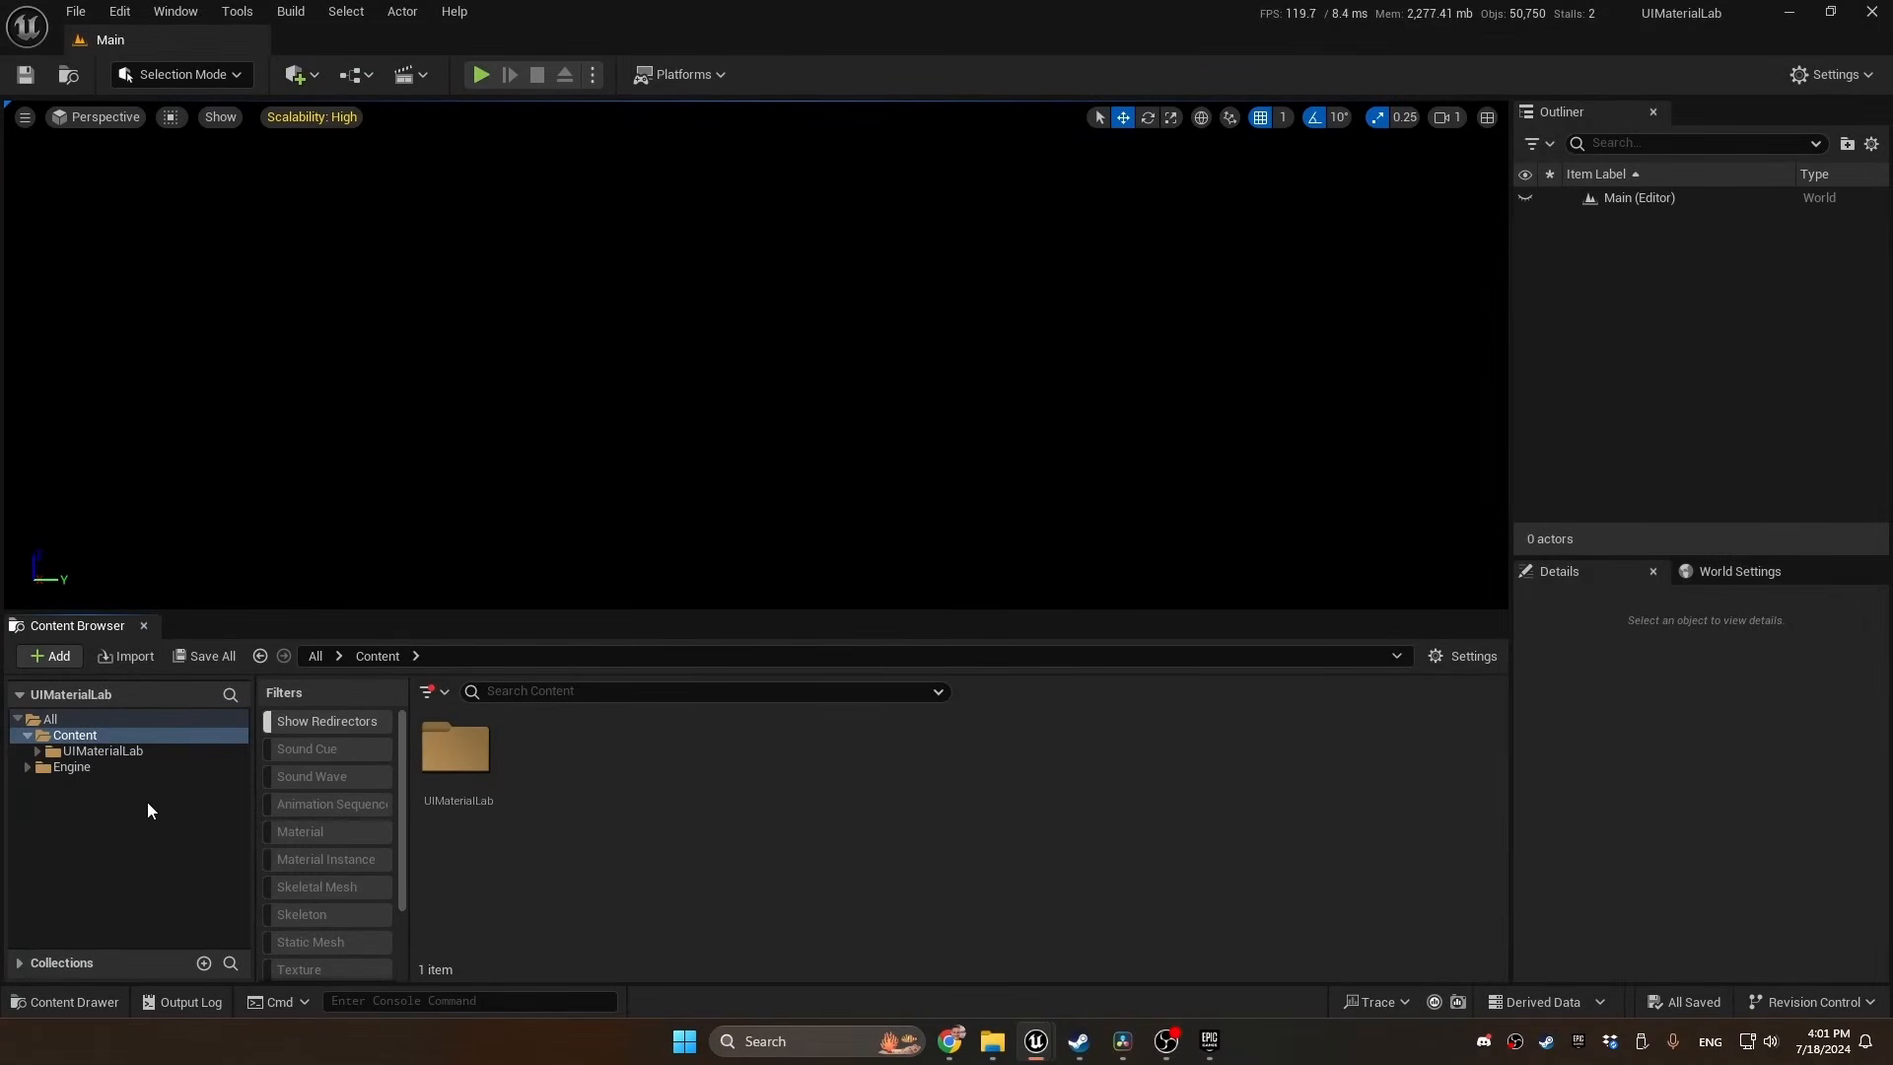
Migrate all assets in the Content folder, including UIMaterialLab, to another project's content folder
{"action": "right_click", "coordinate": [114, 731]}
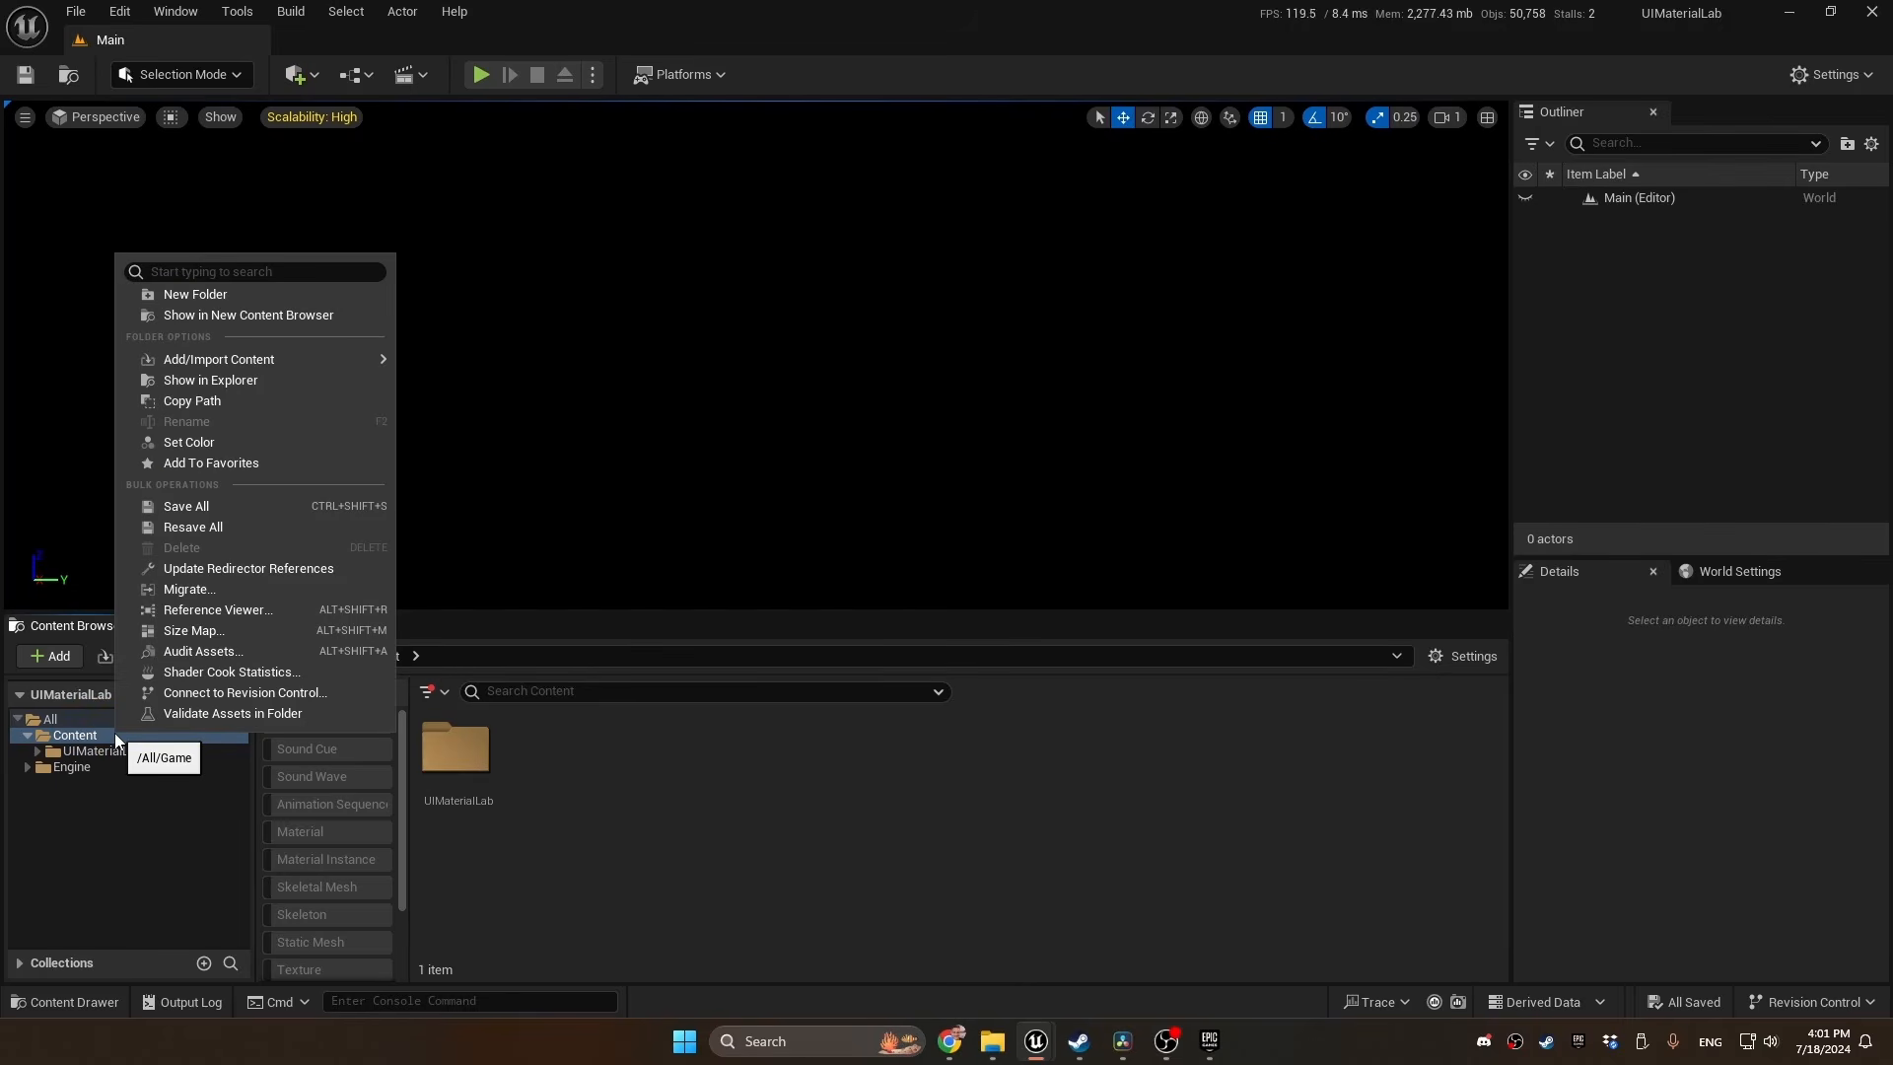
{"action": "left_click", "coordinate": [221, 590]}
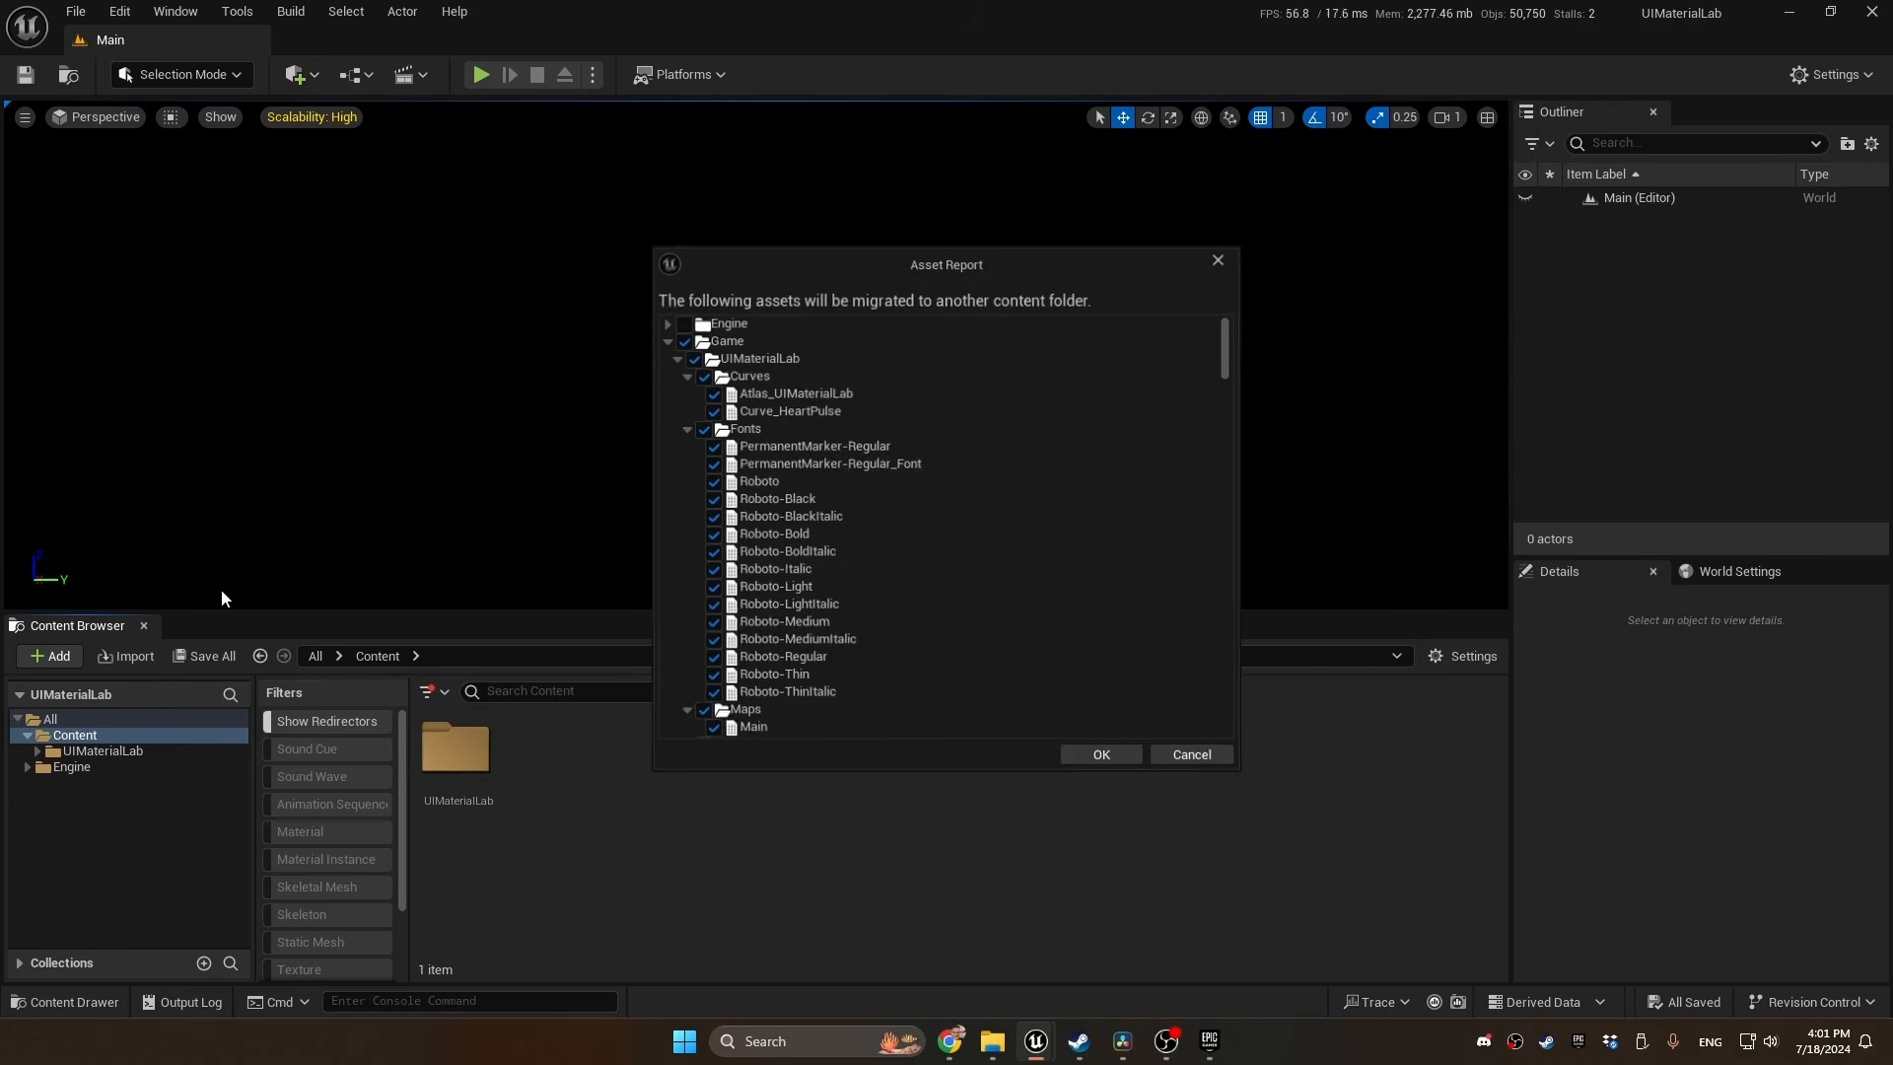
{"action": "left_click", "coordinate": [1095, 755]}
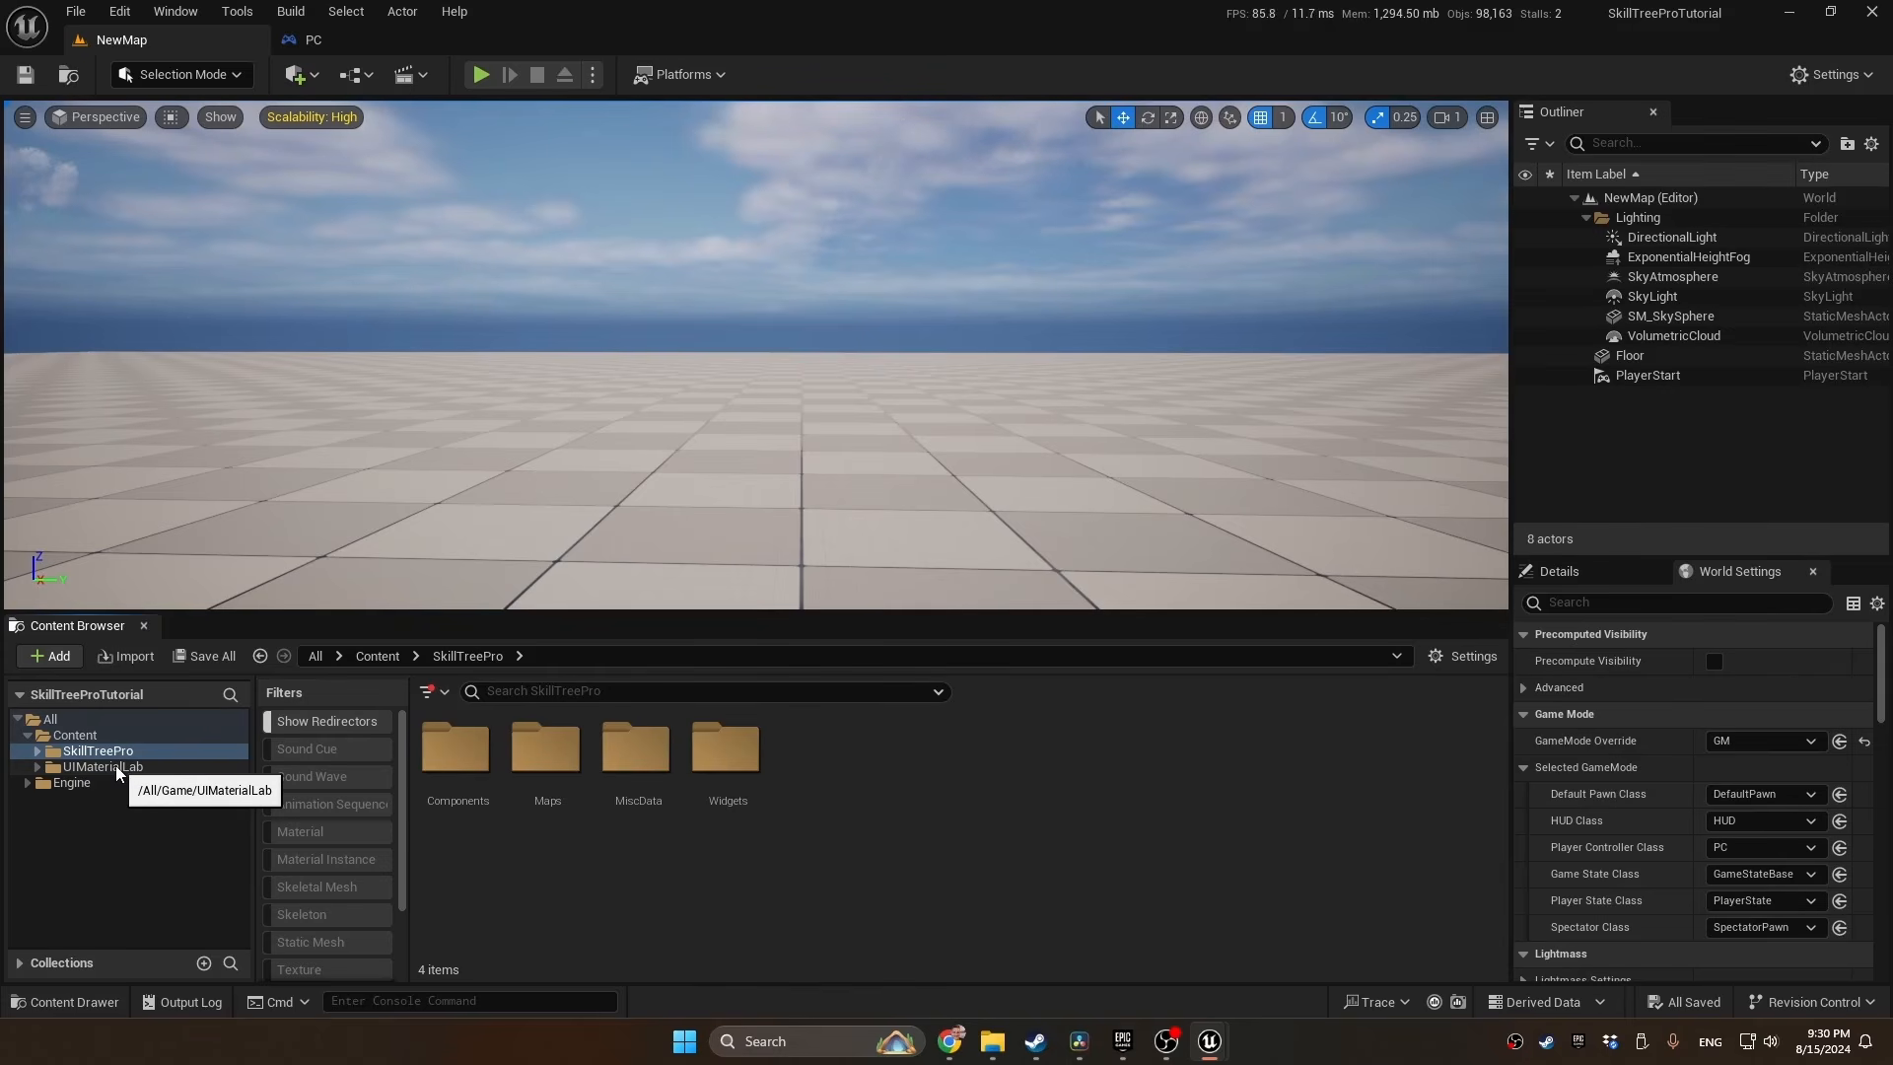
Create a folder named Materials inside the SkillTreePro folder
{"action": "left_click", "coordinate": [36, 753]}
{"action": "right_click", "coordinate": [87, 755]}
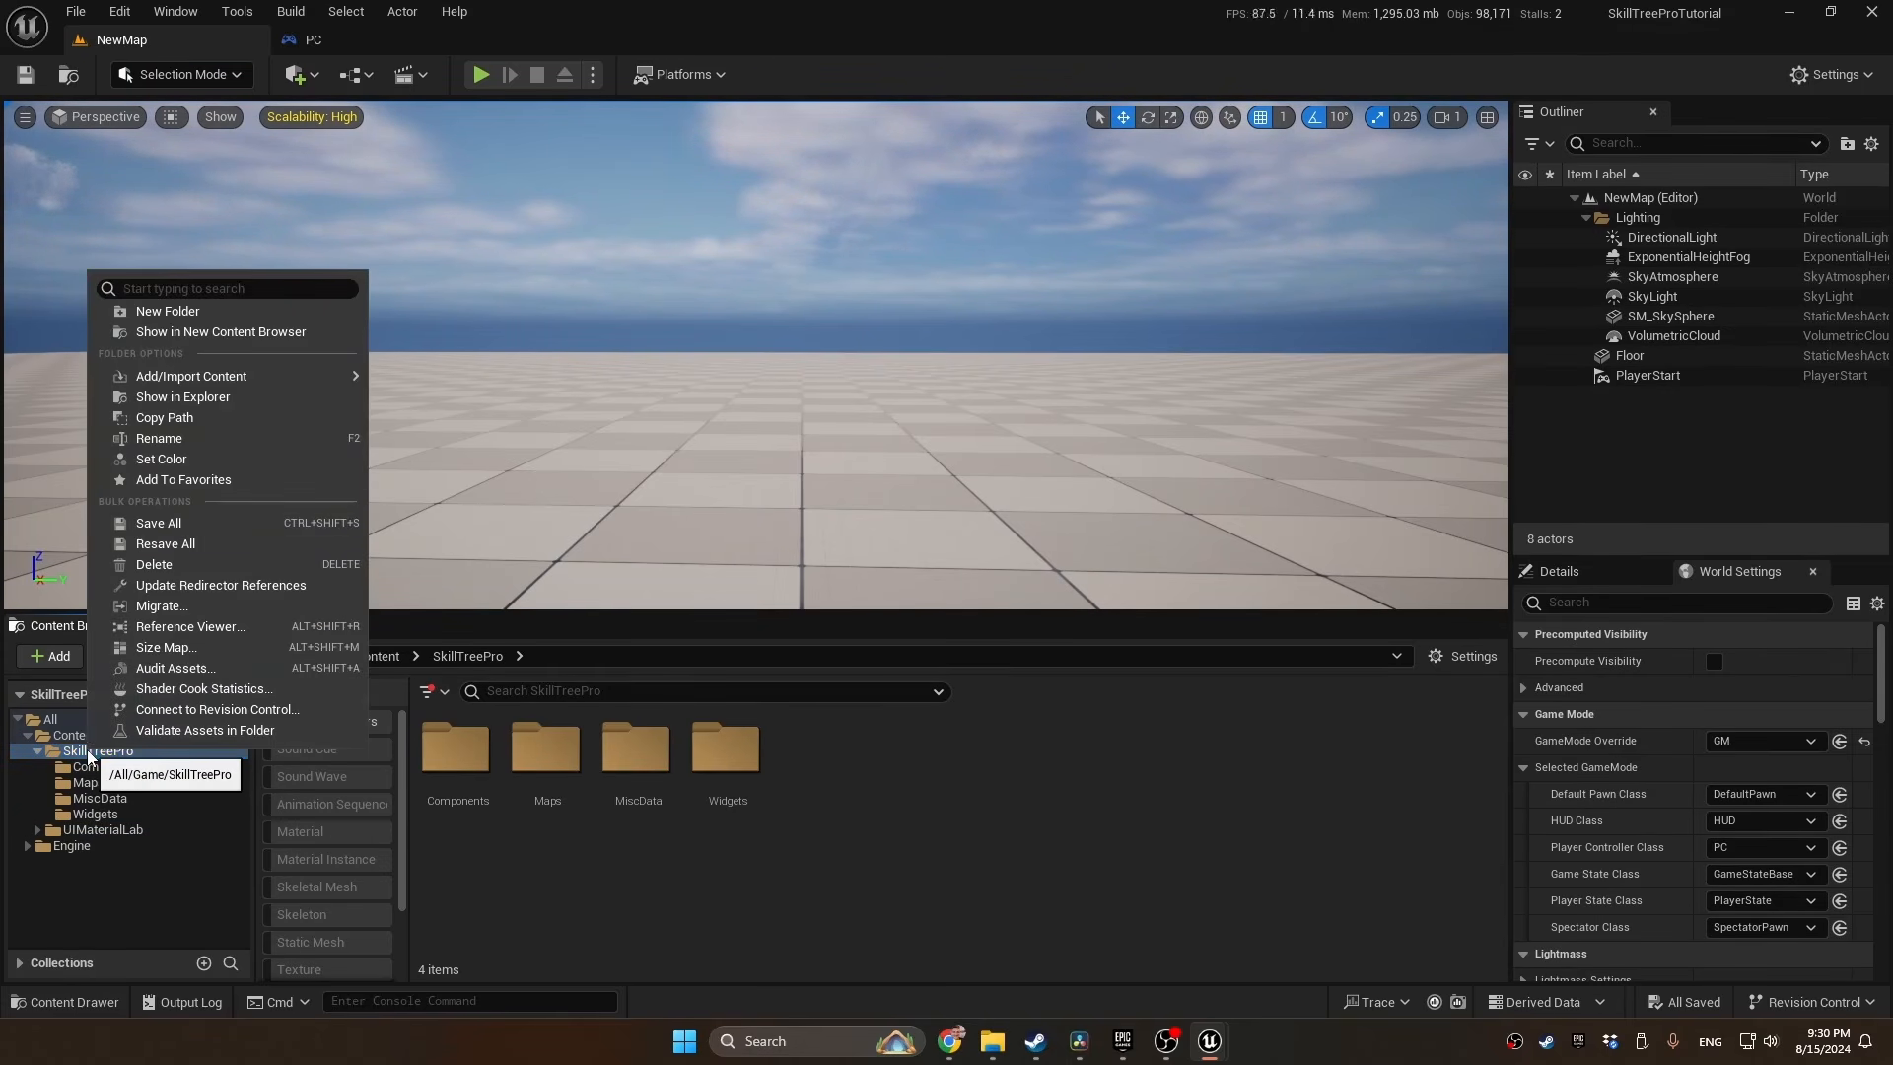
{"action": "left_click", "coordinate": [215, 312]}
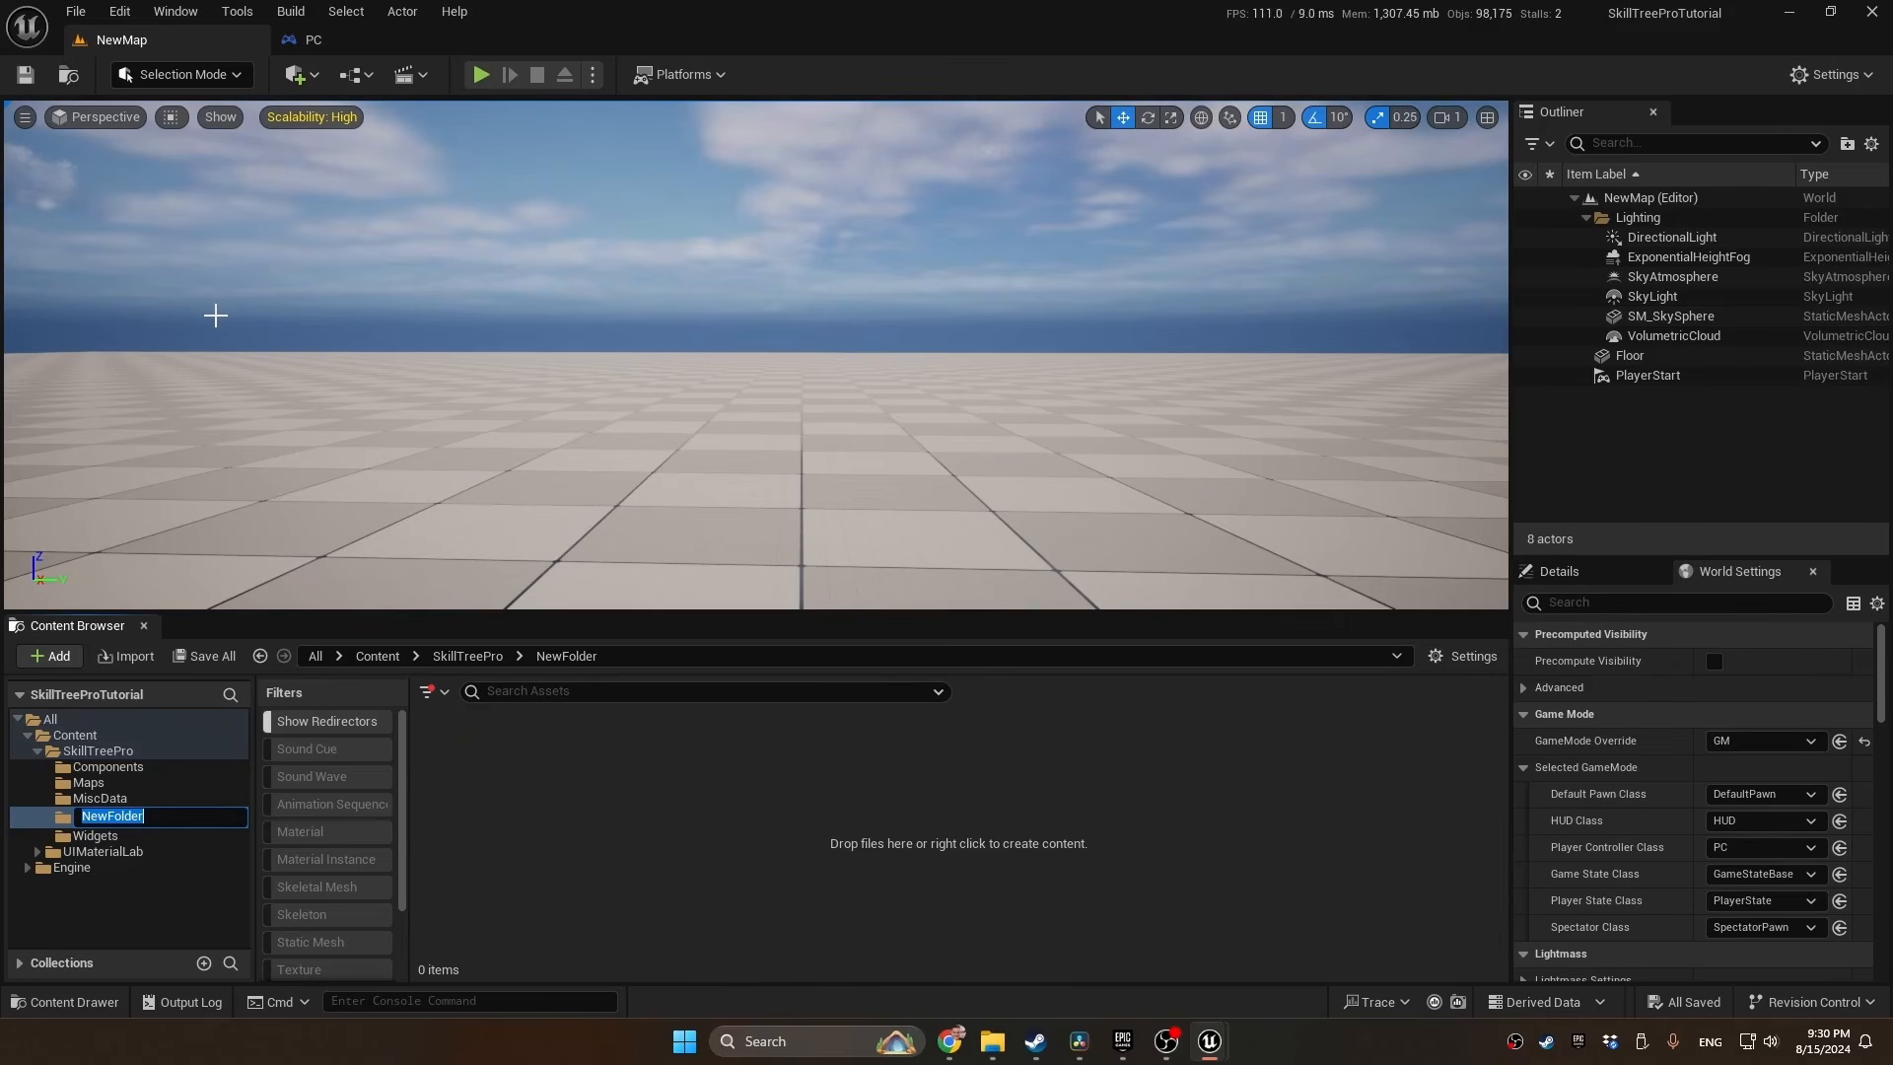
{"action": "type", "text": "Materials"}
{"action": "key", "text": "Return"}
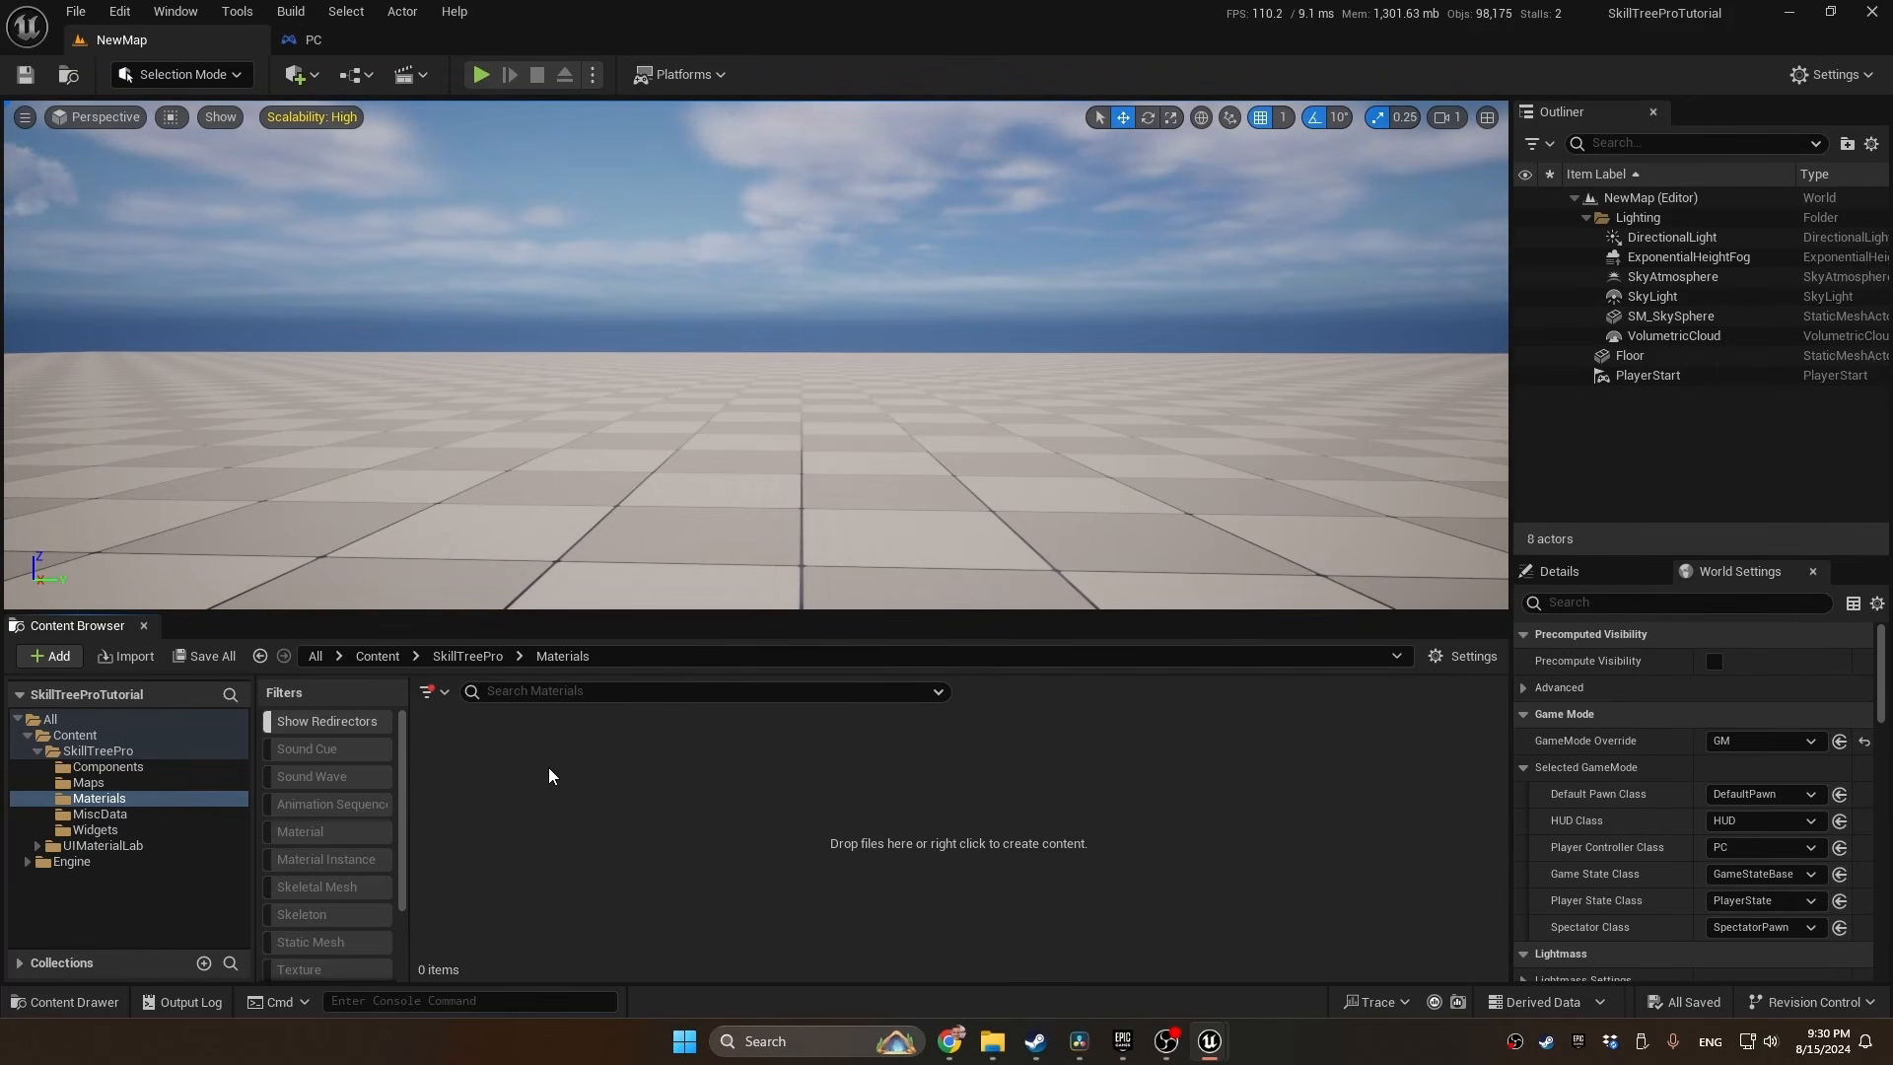
Create a new material named M_Node in the Materials folder
{"action": "right_click", "coordinate": [597, 792]}
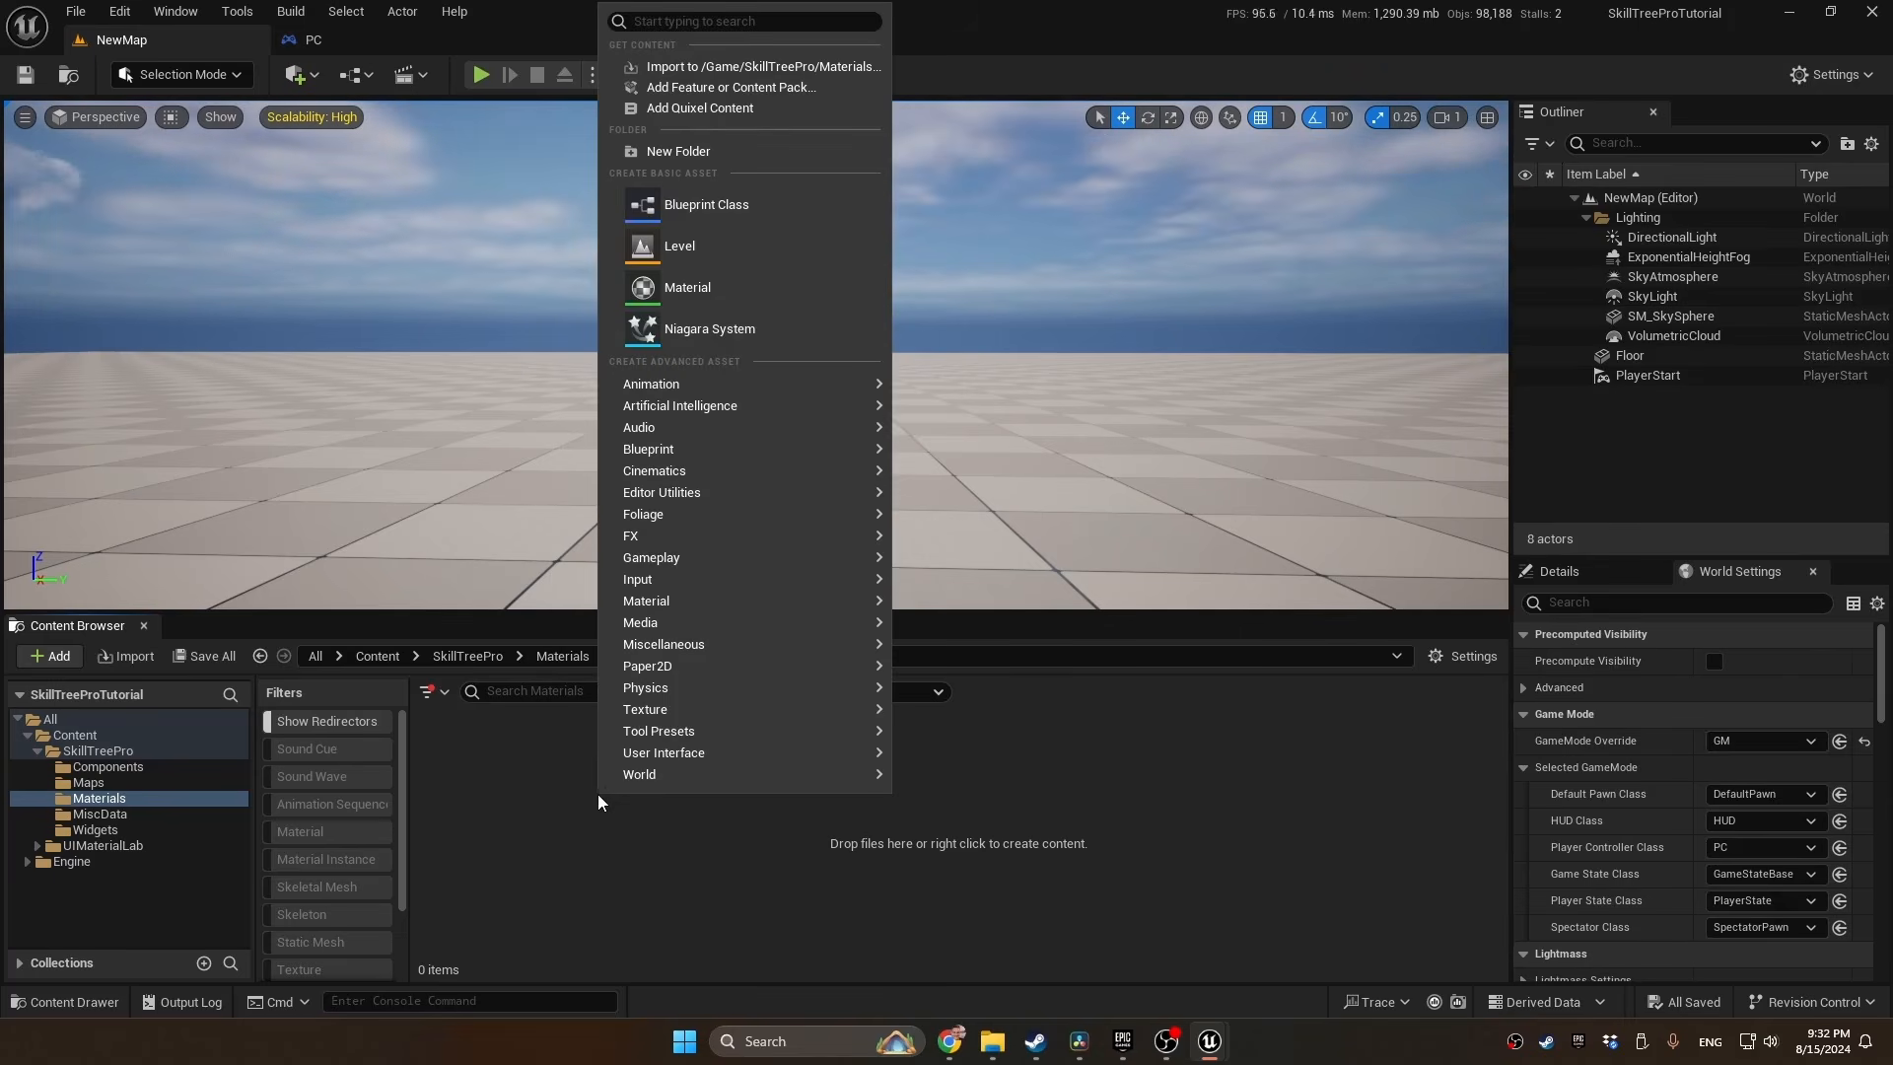
{"action": "left_click", "coordinate": [656, 296]}
{"action": "type", "text": "M"}
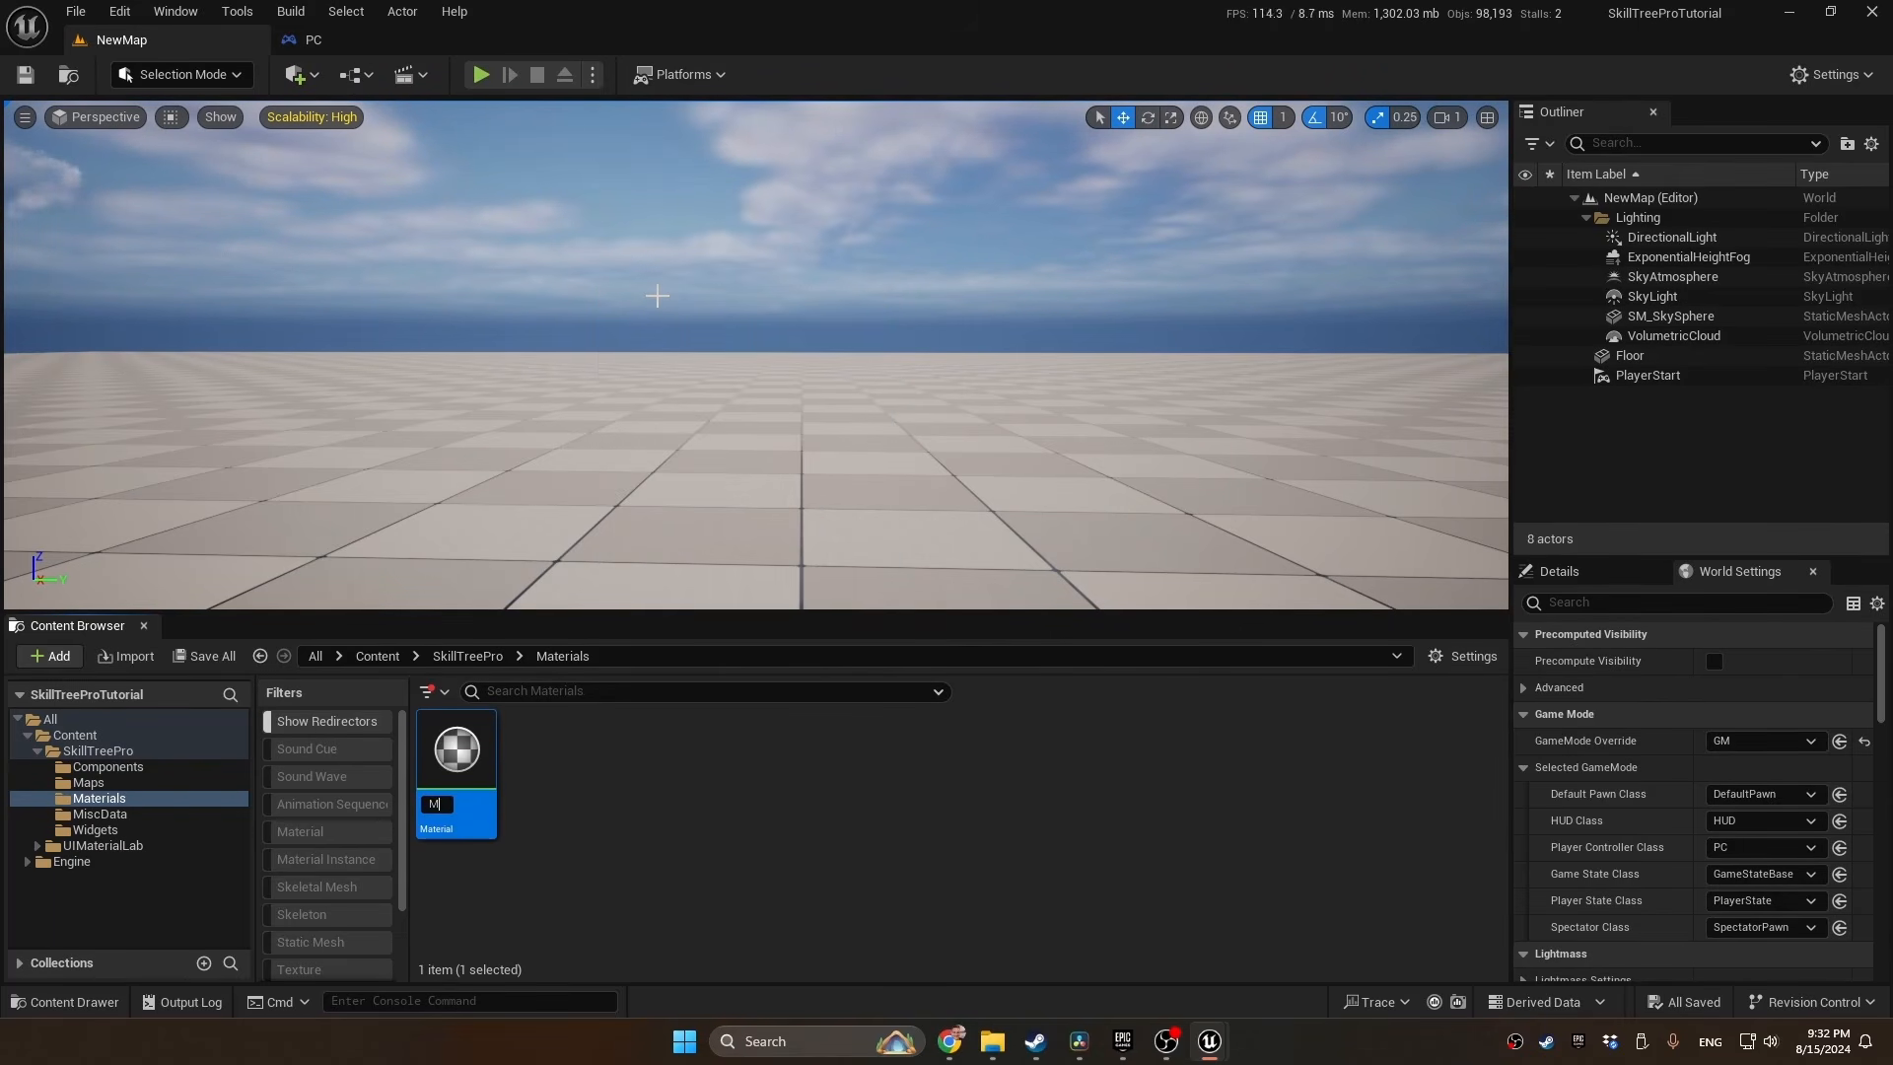
{"action": "type", "text": "_Node"}
{"action": "key", "text": "Return"}
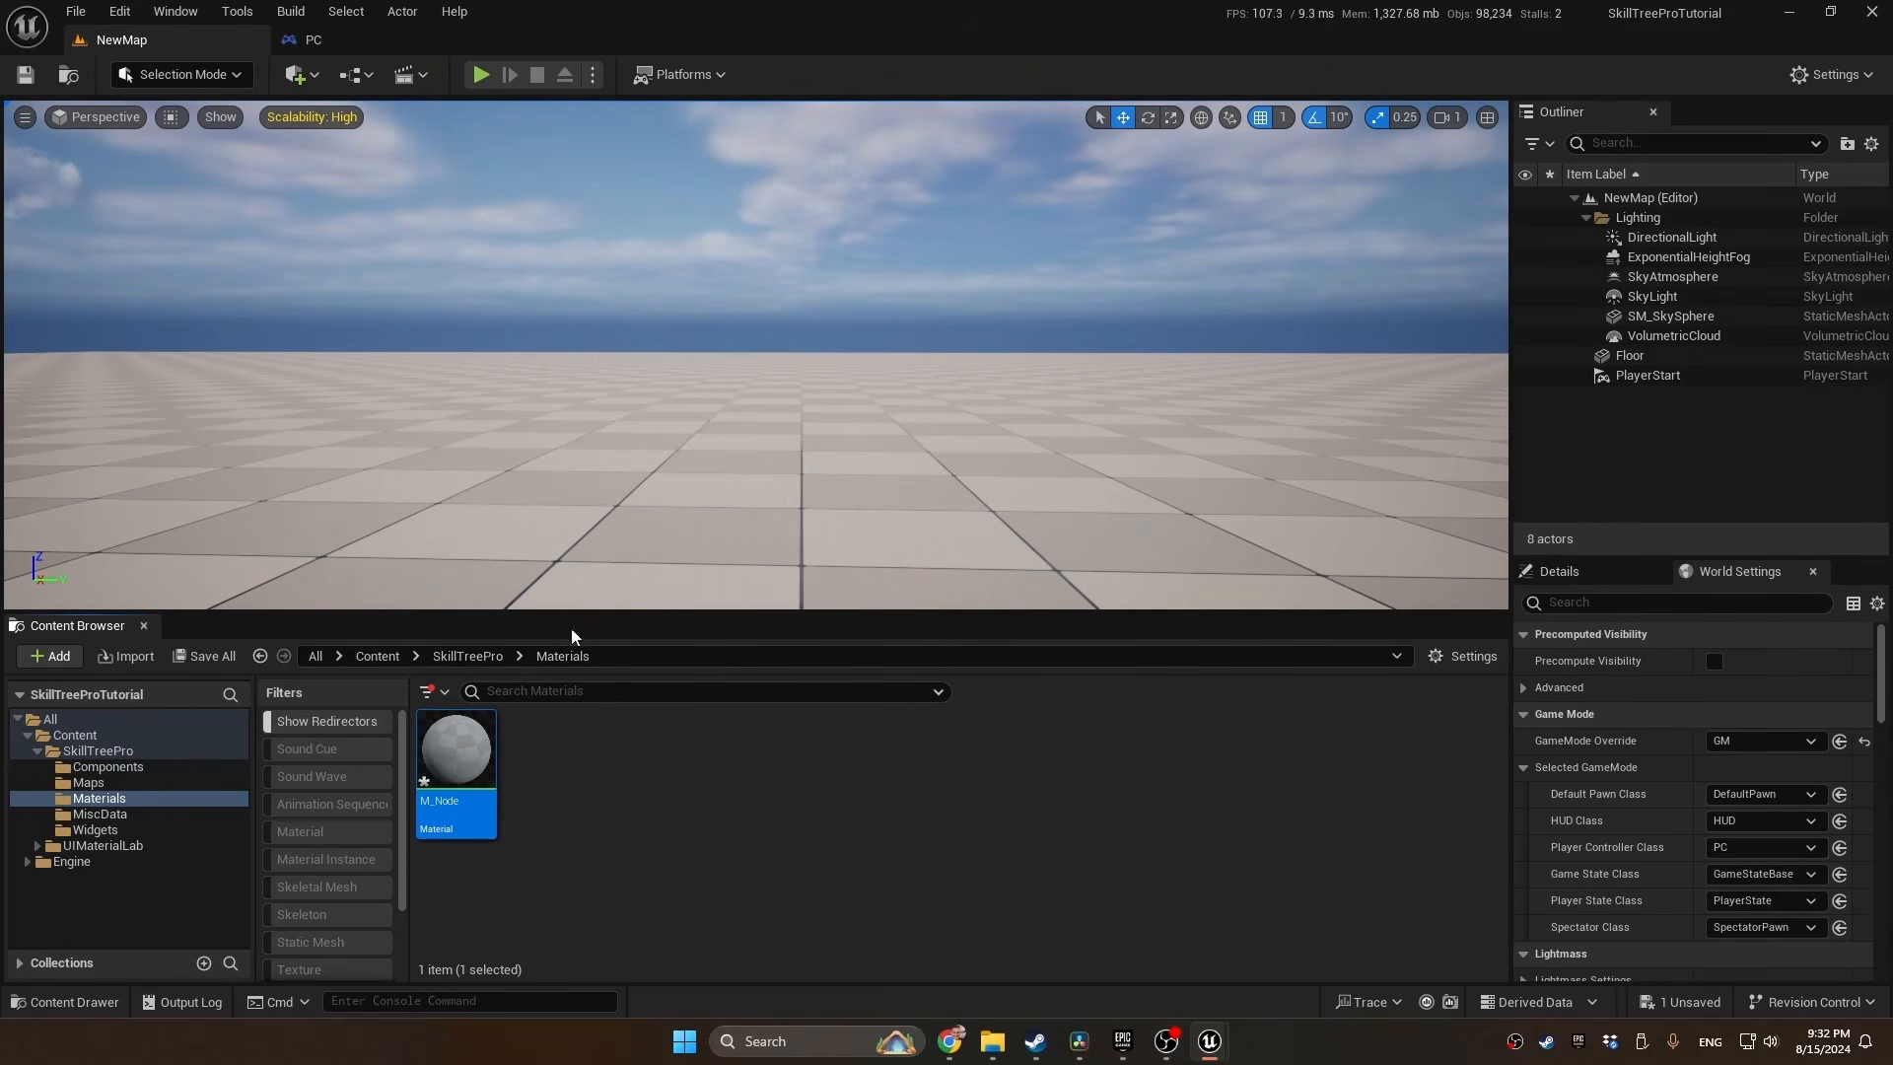
Create a material instance from M_Node, keeping the name M_Node_Inst
{"action": "right_click", "coordinate": [456, 769]}
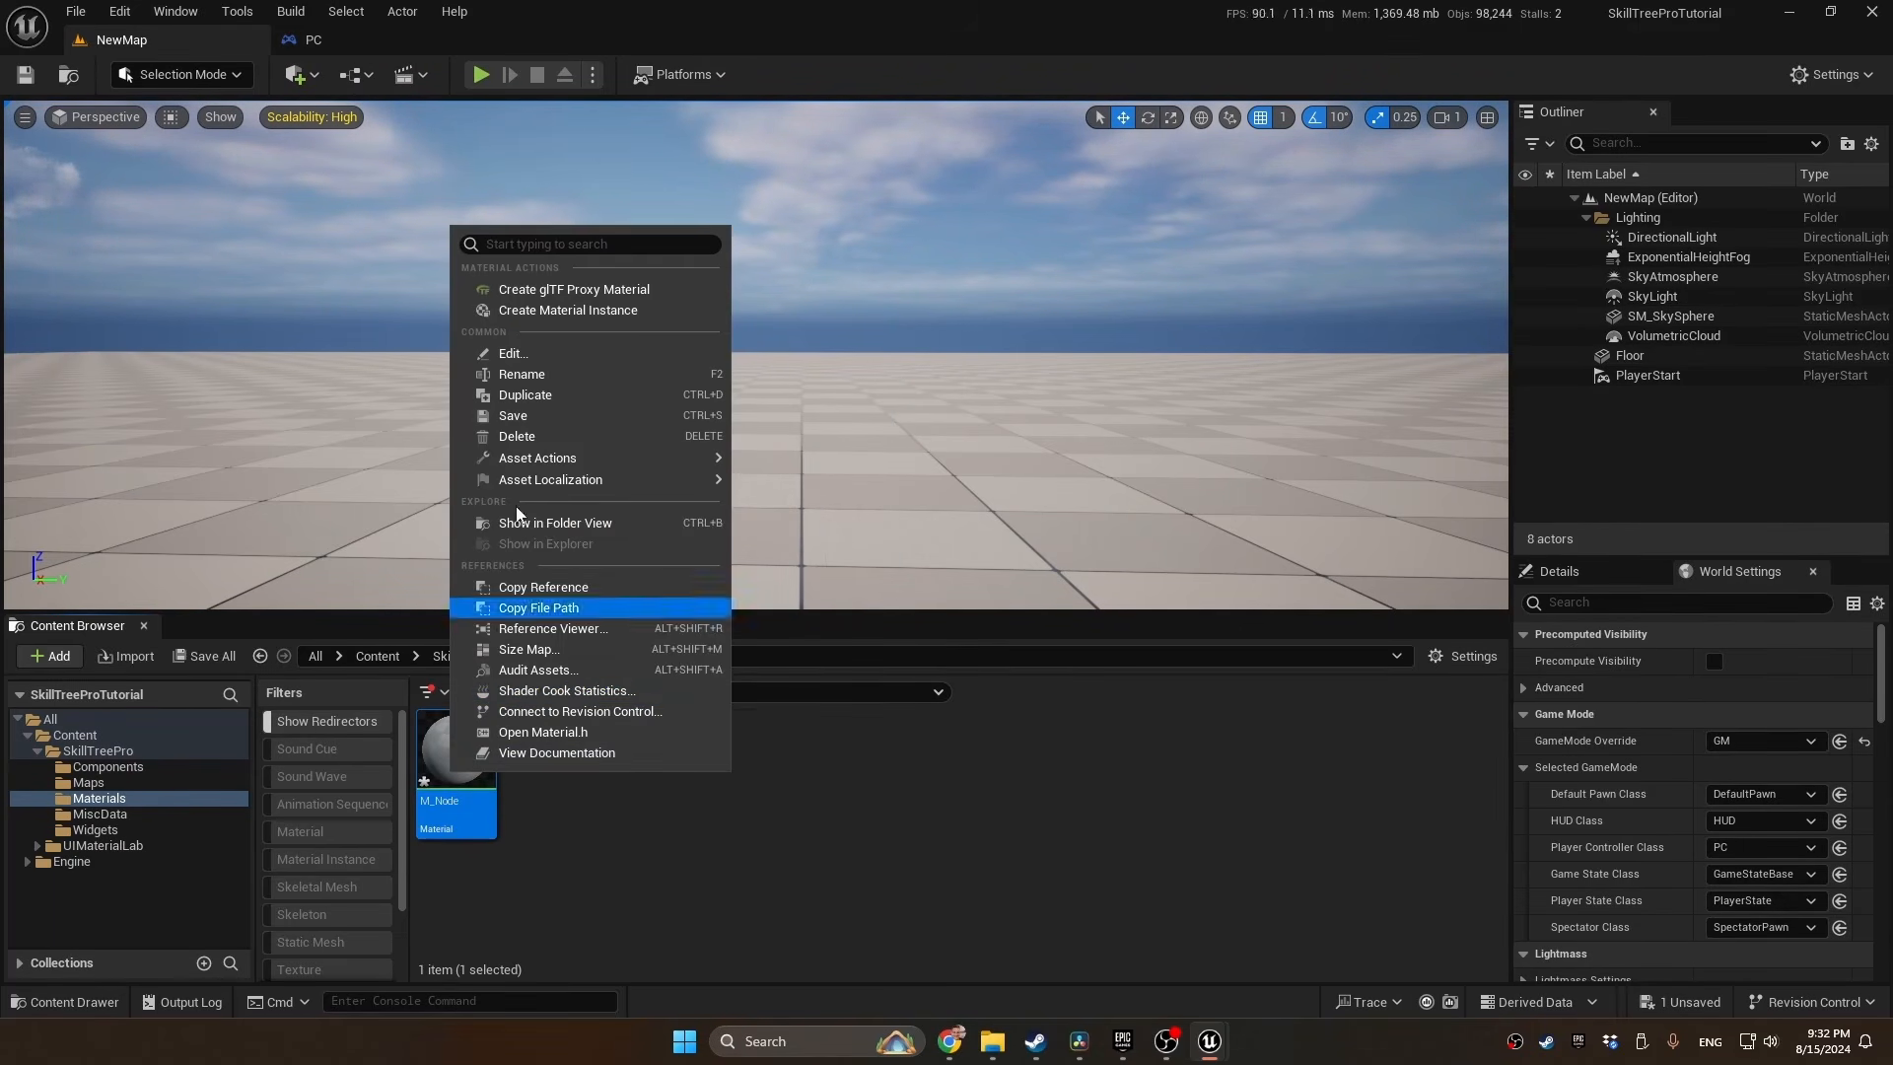
{"action": "left_click", "coordinate": [570, 309]}
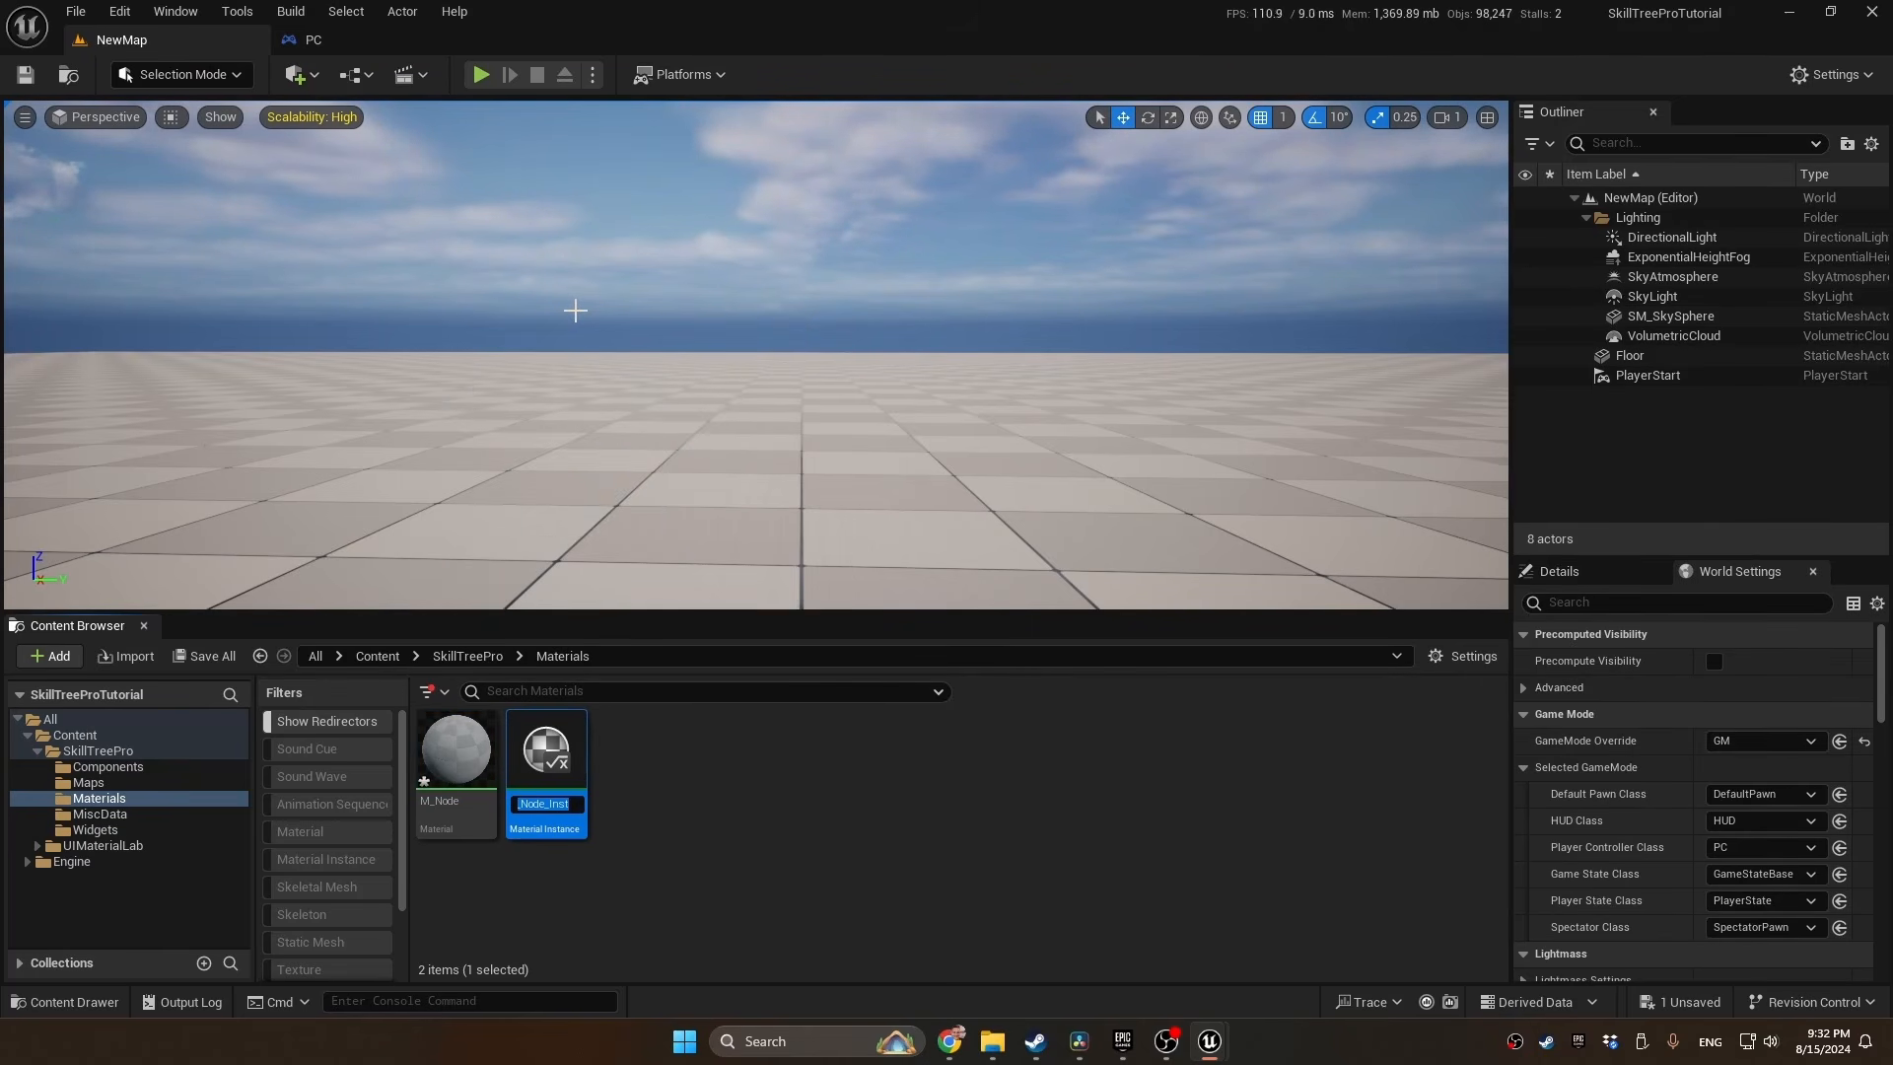
{"action": "key", "text": "Return"}
{"action": "left_click", "coordinate": [741, 772]}
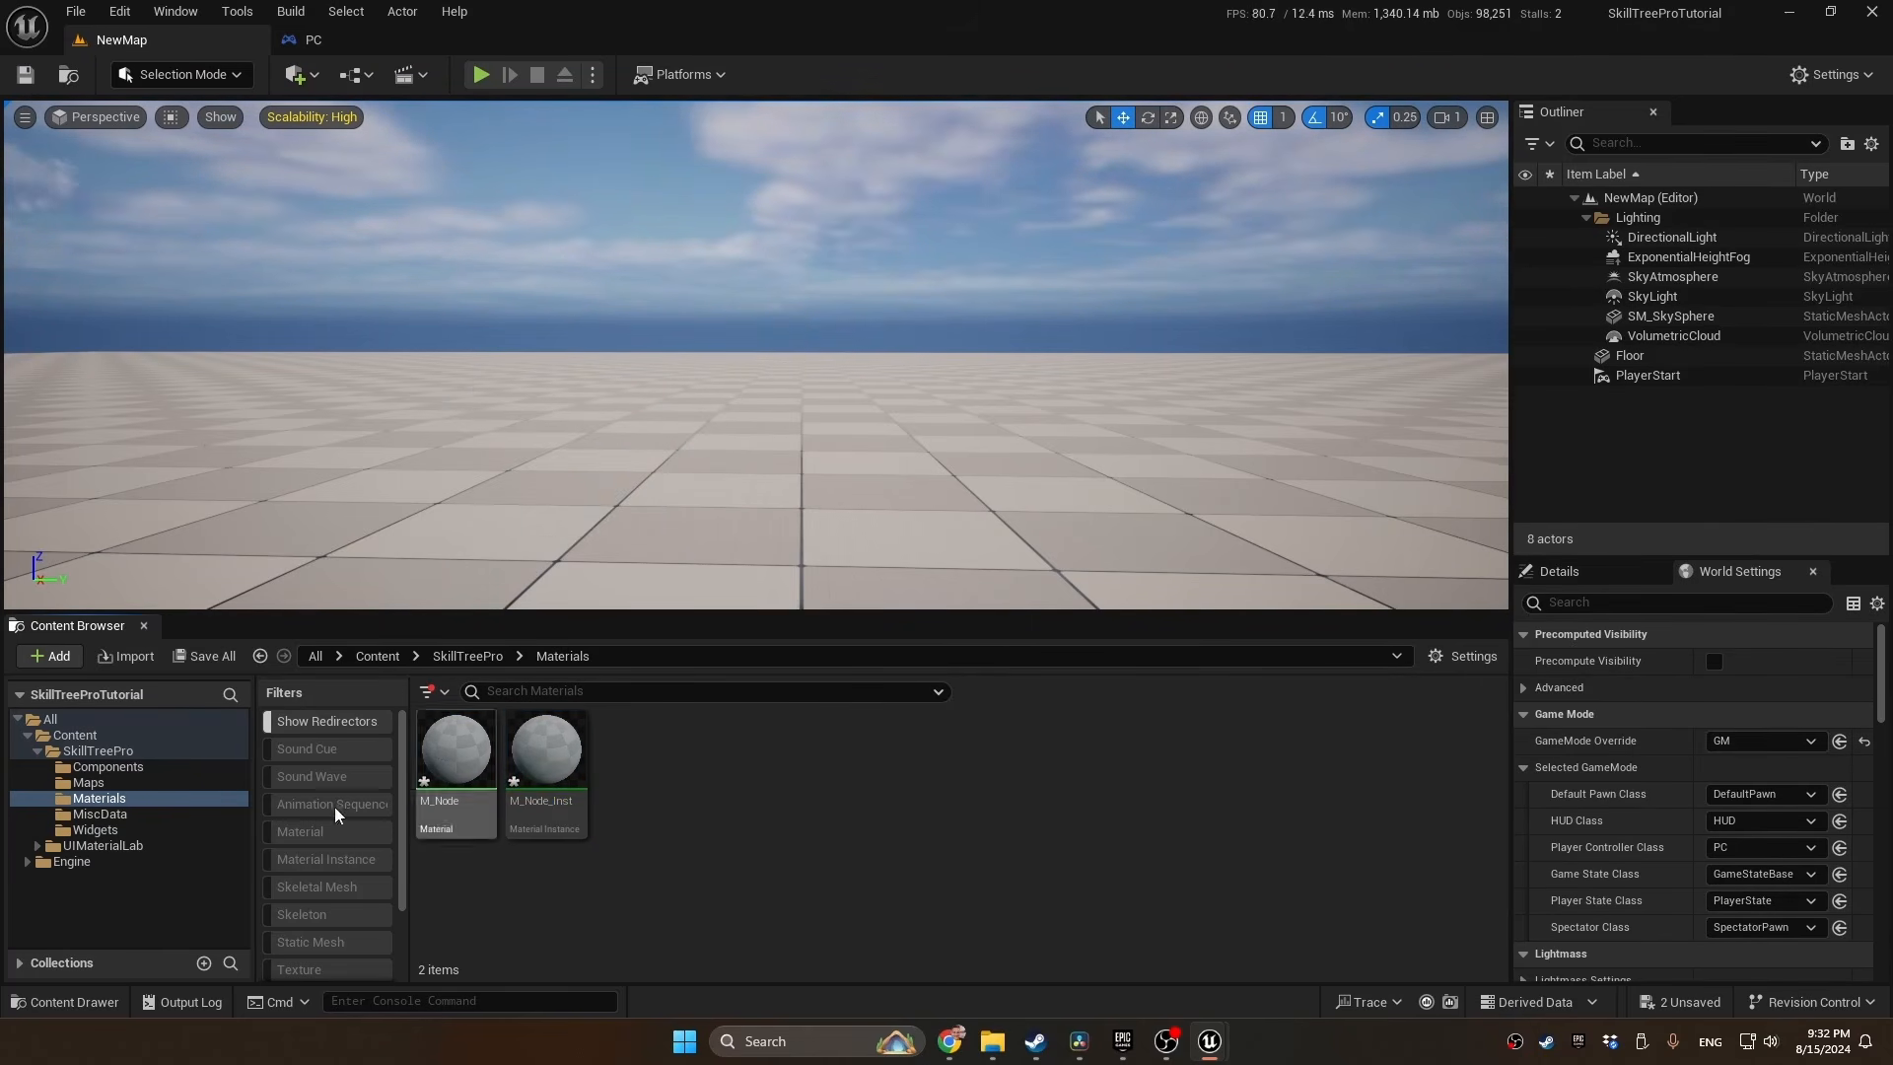
Create a User Widget blueprint named WBP_SkillTreeNode in the SkillTreePro Widgets folder
{"action": "left_click", "coordinate": [94, 829]}
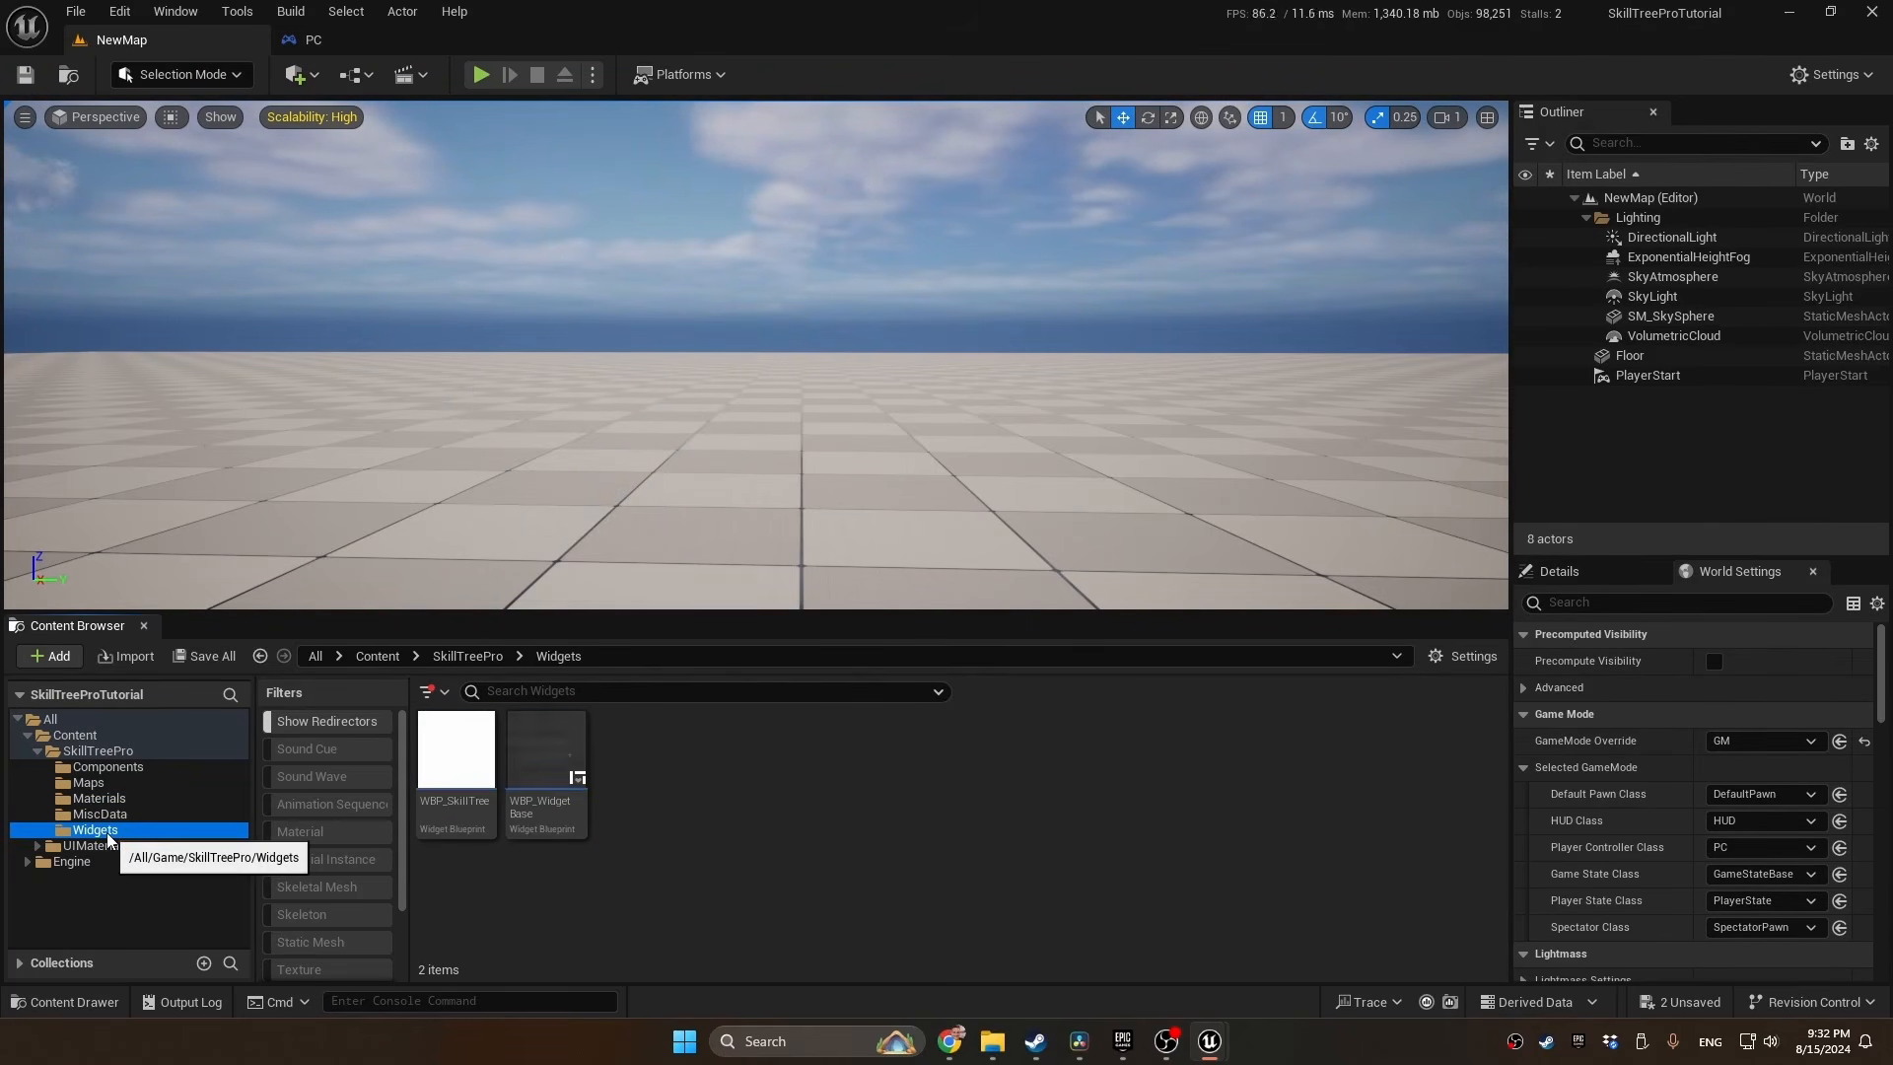
{"action": "right_click", "coordinate": [668, 776]}
{"action": "mouse_move", "coordinate": [668, 776]}
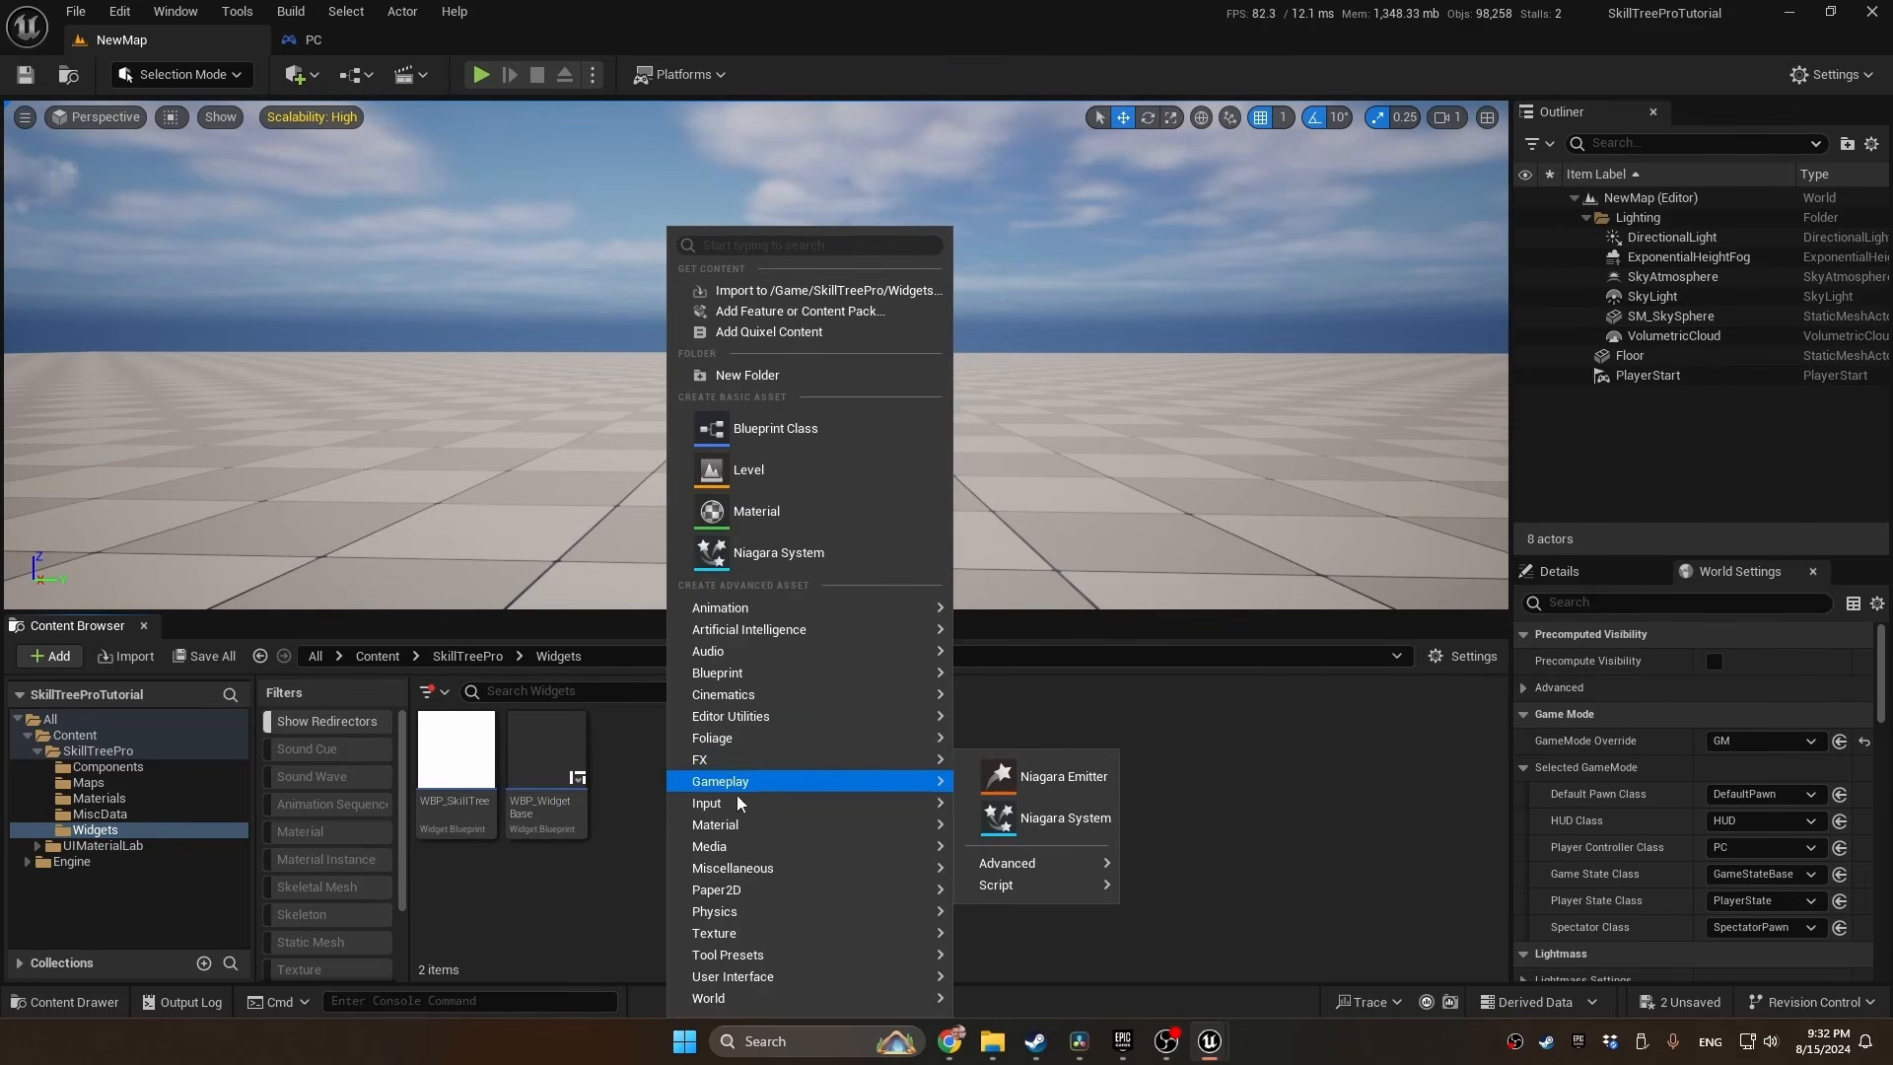
{"action": "mouse_move", "coordinate": [767, 978]}
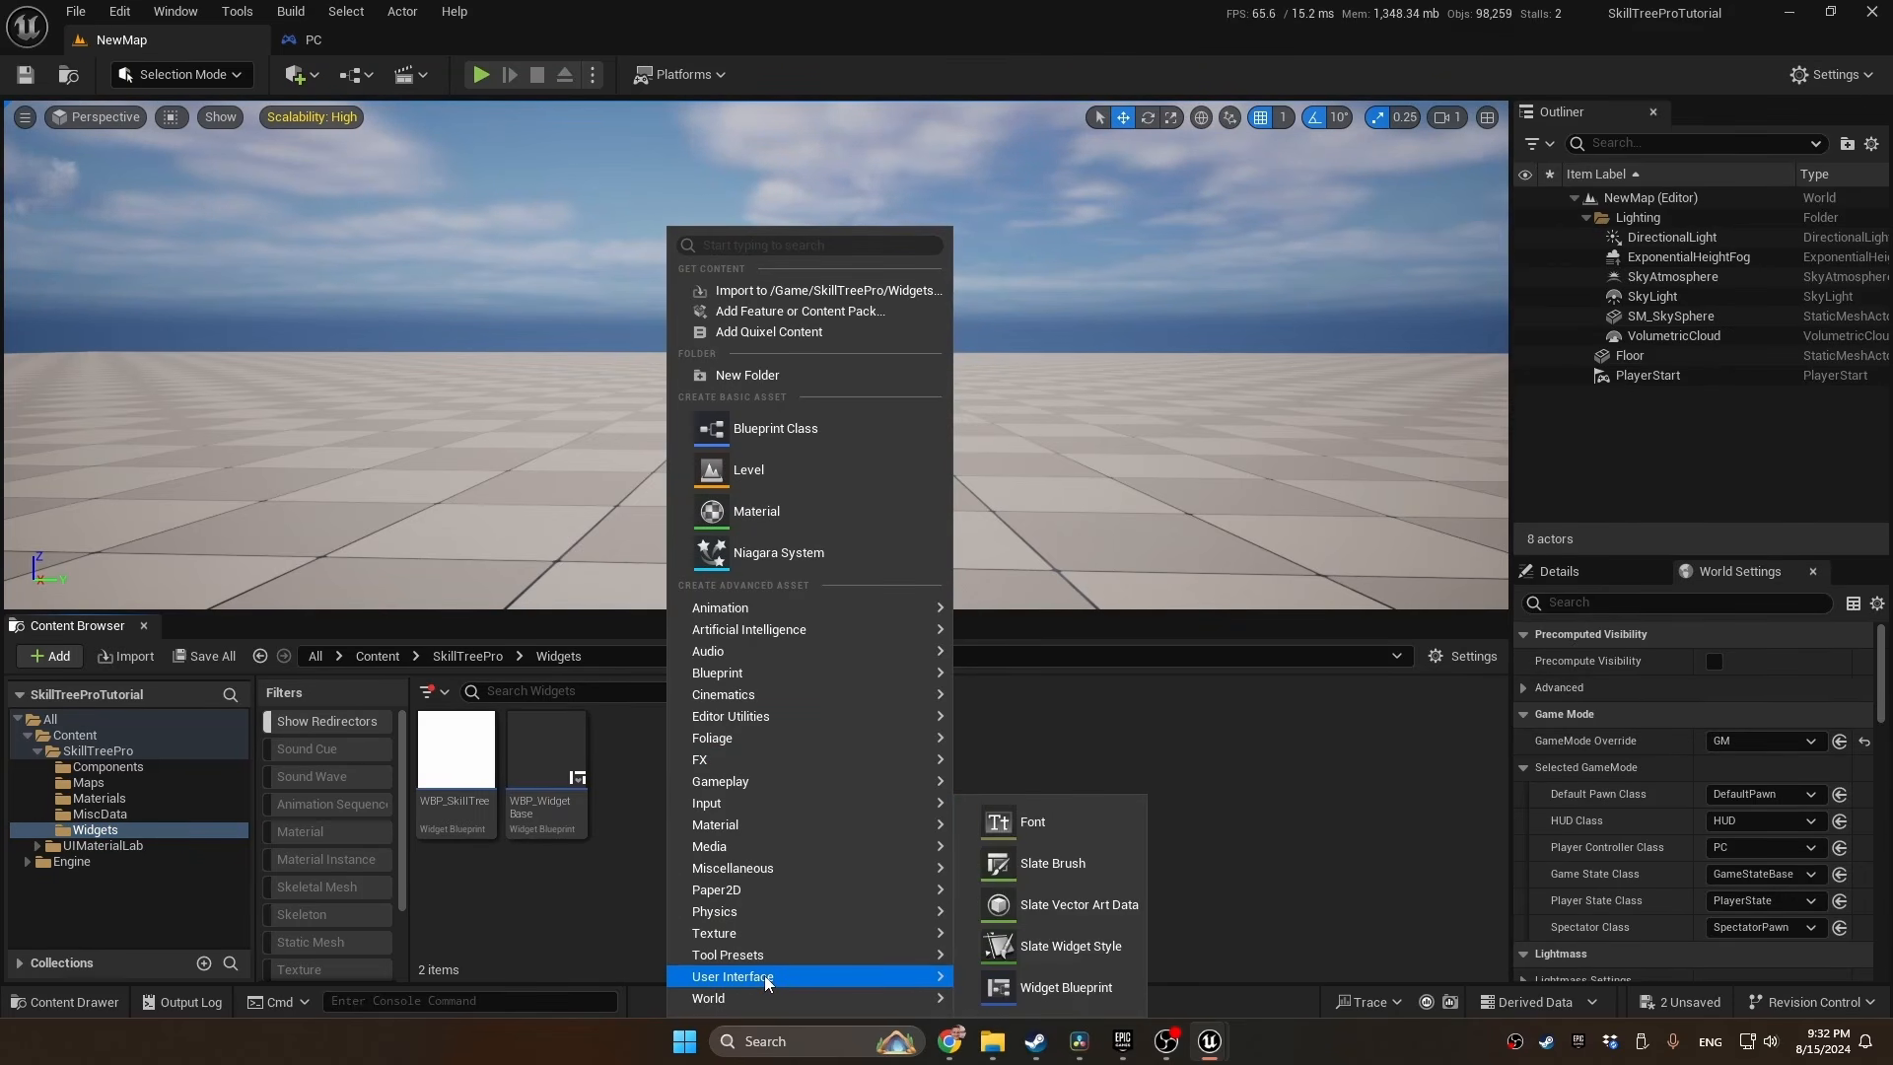
{"action": "left_click", "coordinate": [1059, 987]}
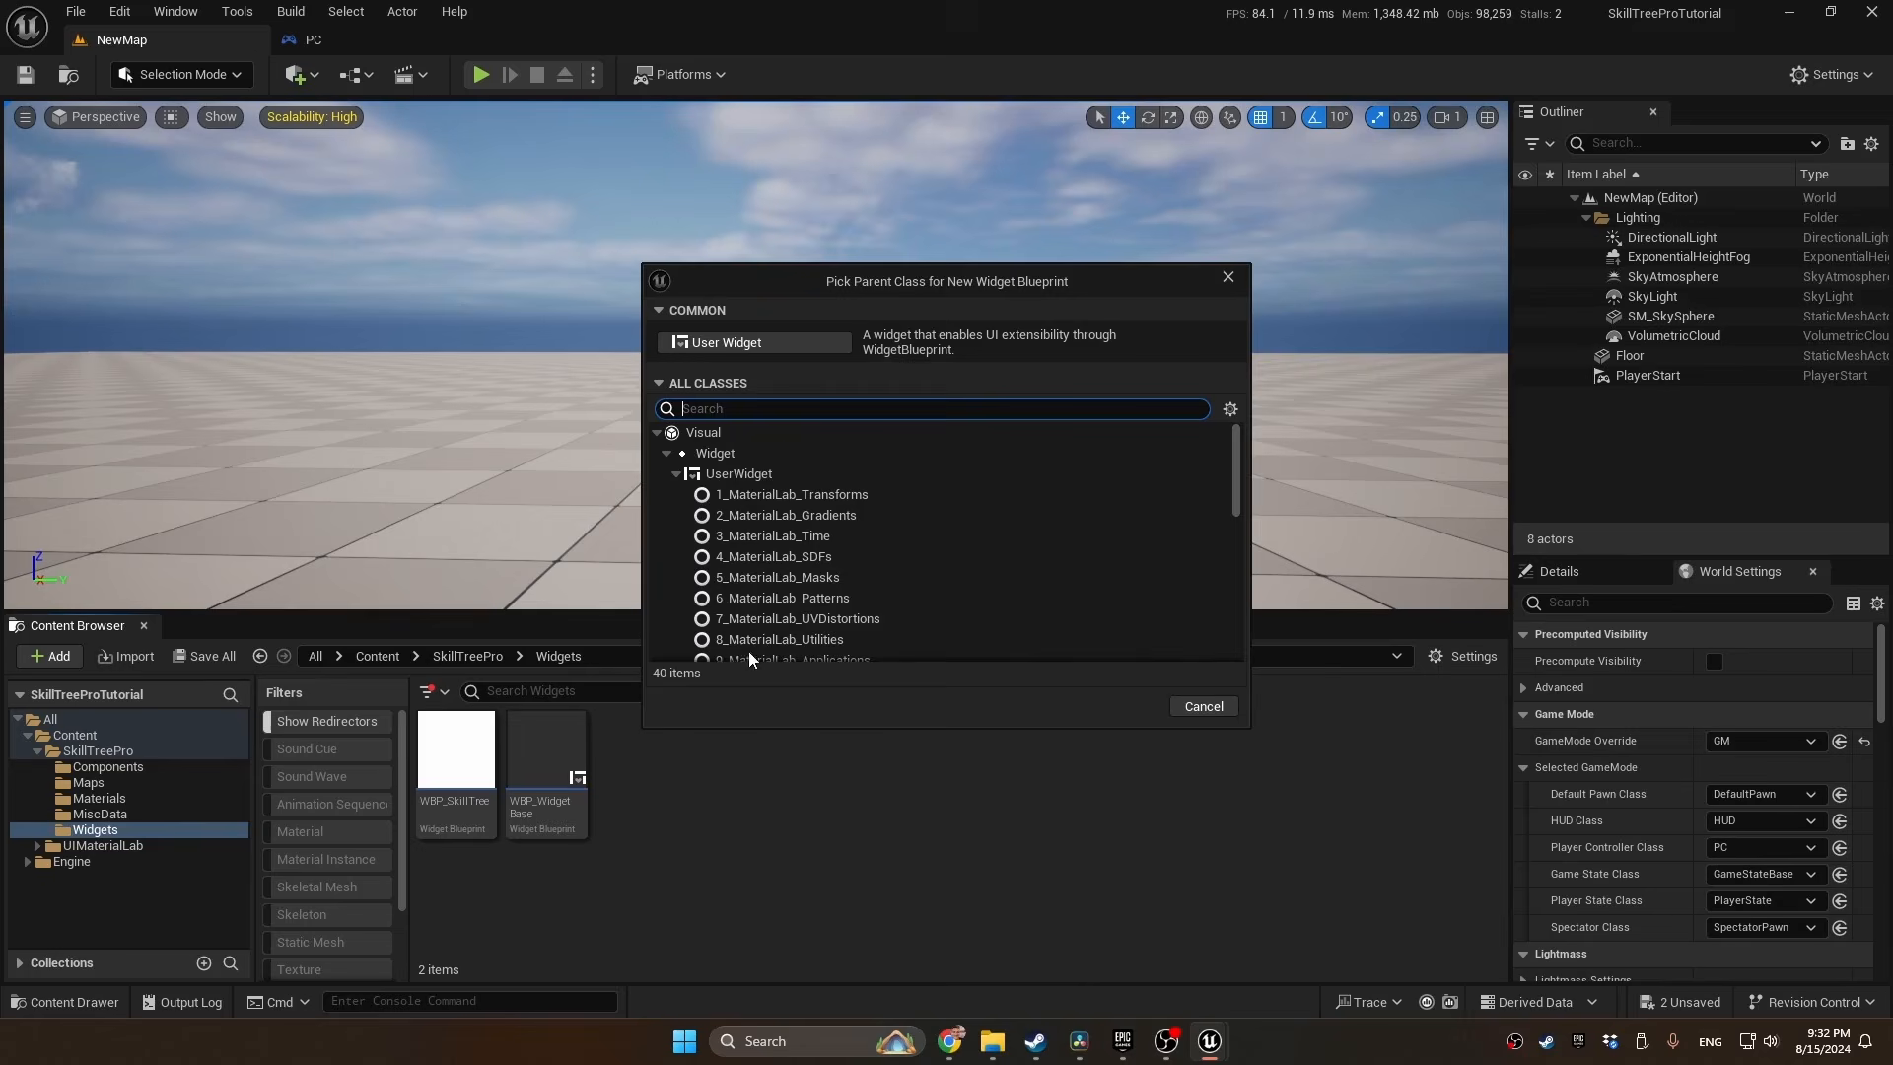
{"action": "left_click", "coordinate": [739, 342]}
{"action": "type", "text": "WBP("}
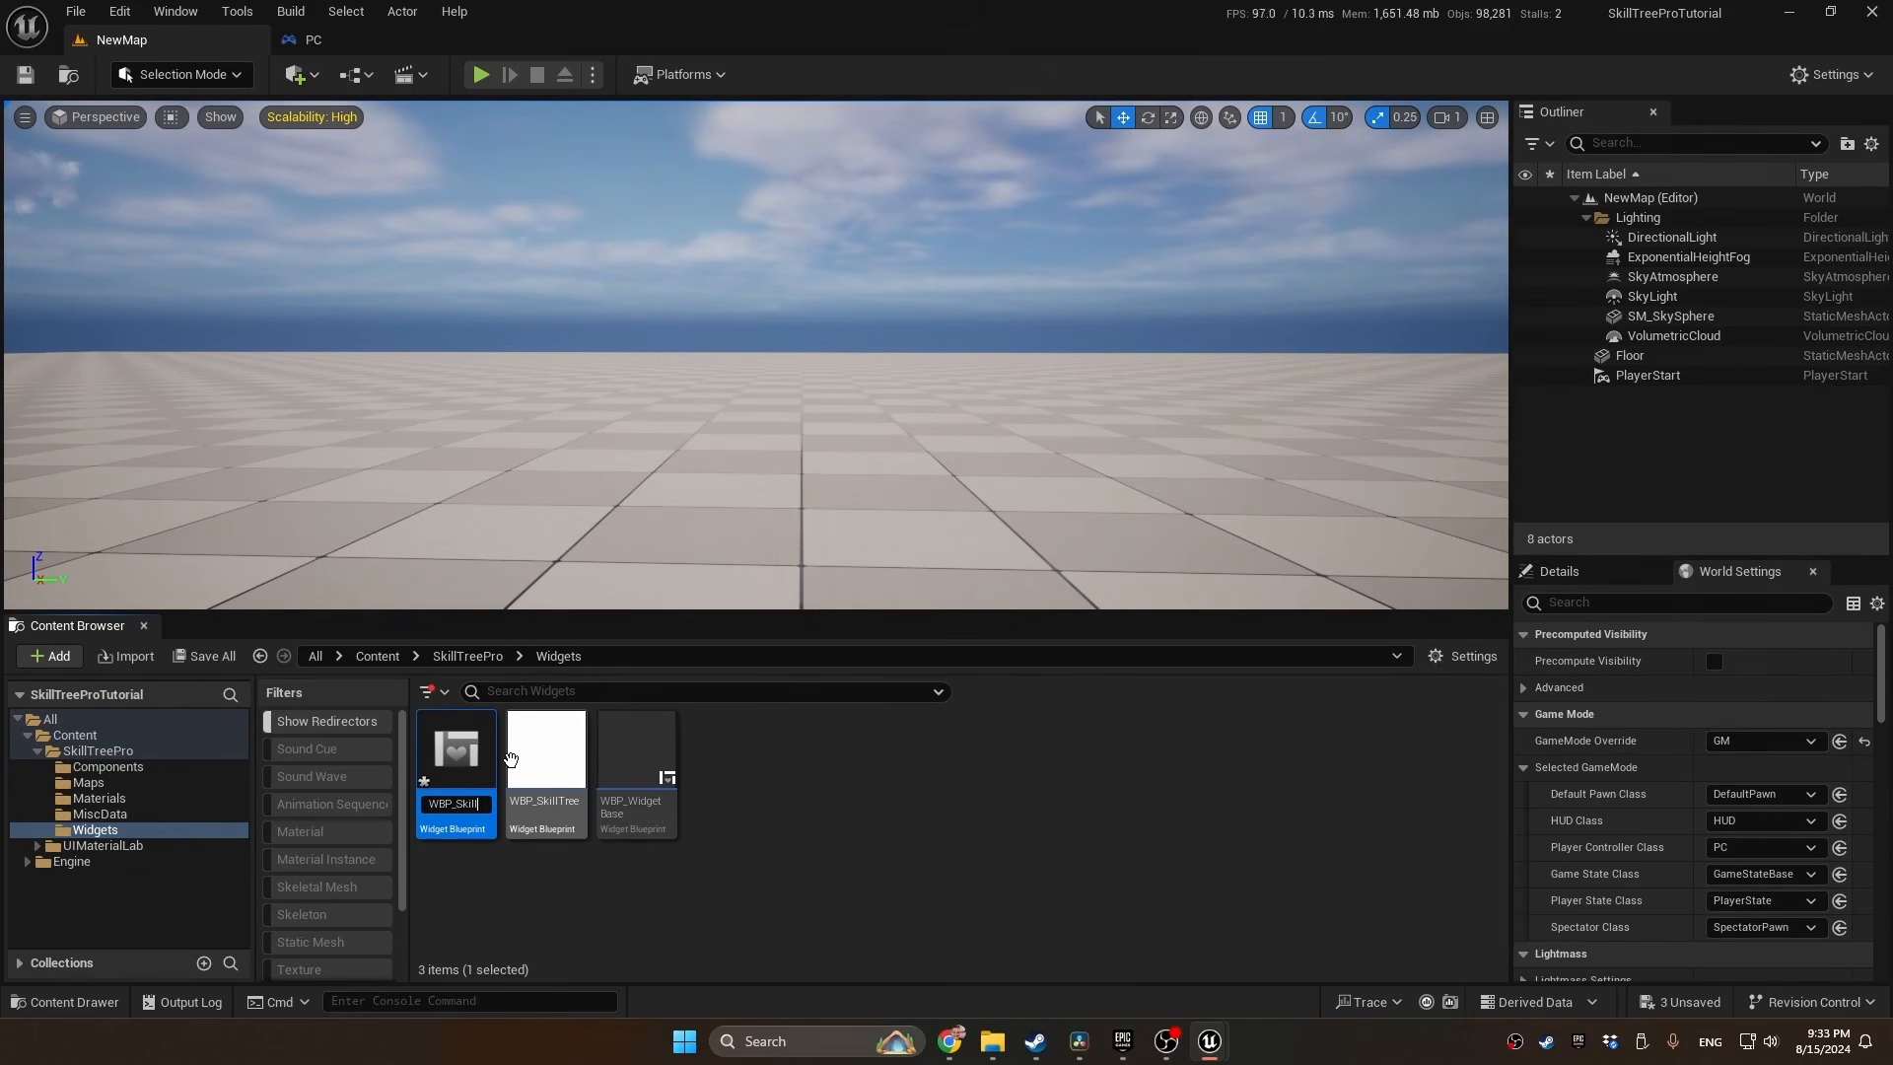
{"action": "type", "text": "_SkillTreeNode"}
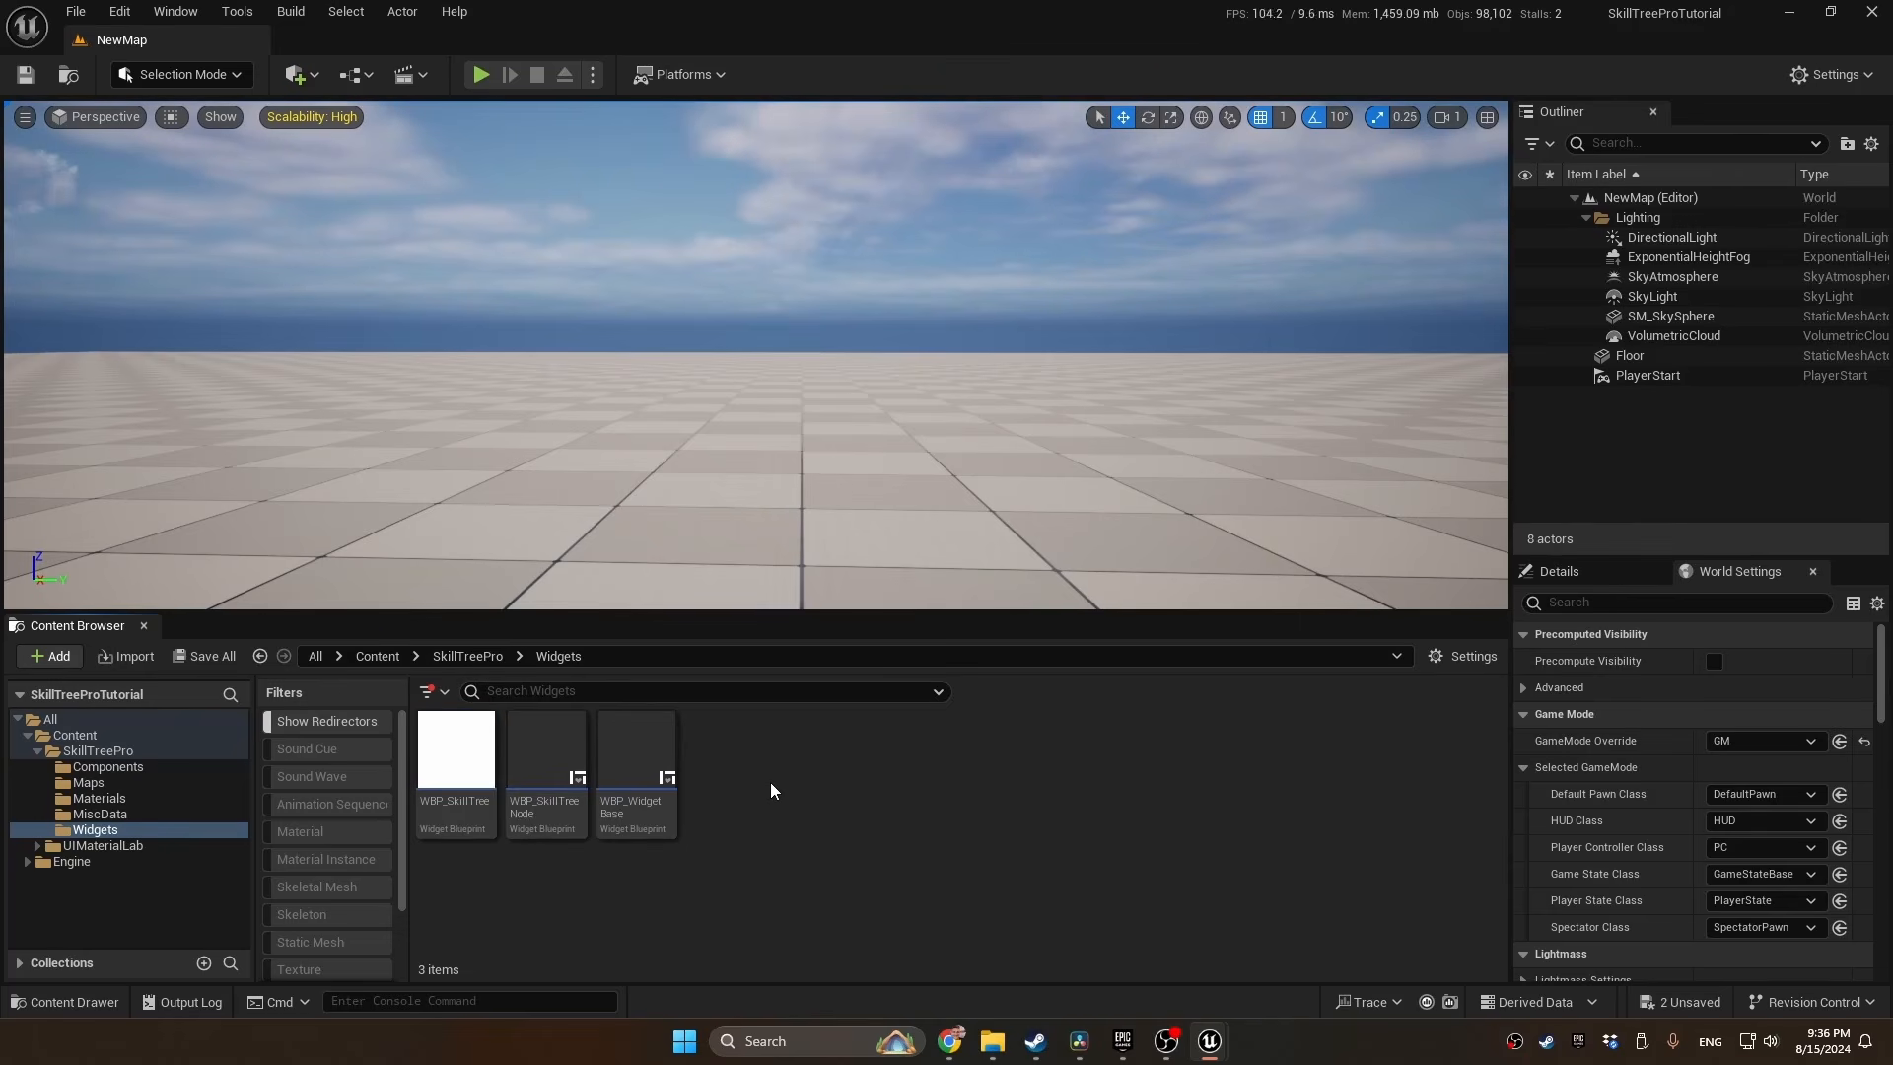
Open WBP_SkillTreeNode and add a Canvas Panel as its root widget
{"action": "double_click", "coordinate": [545, 779]}
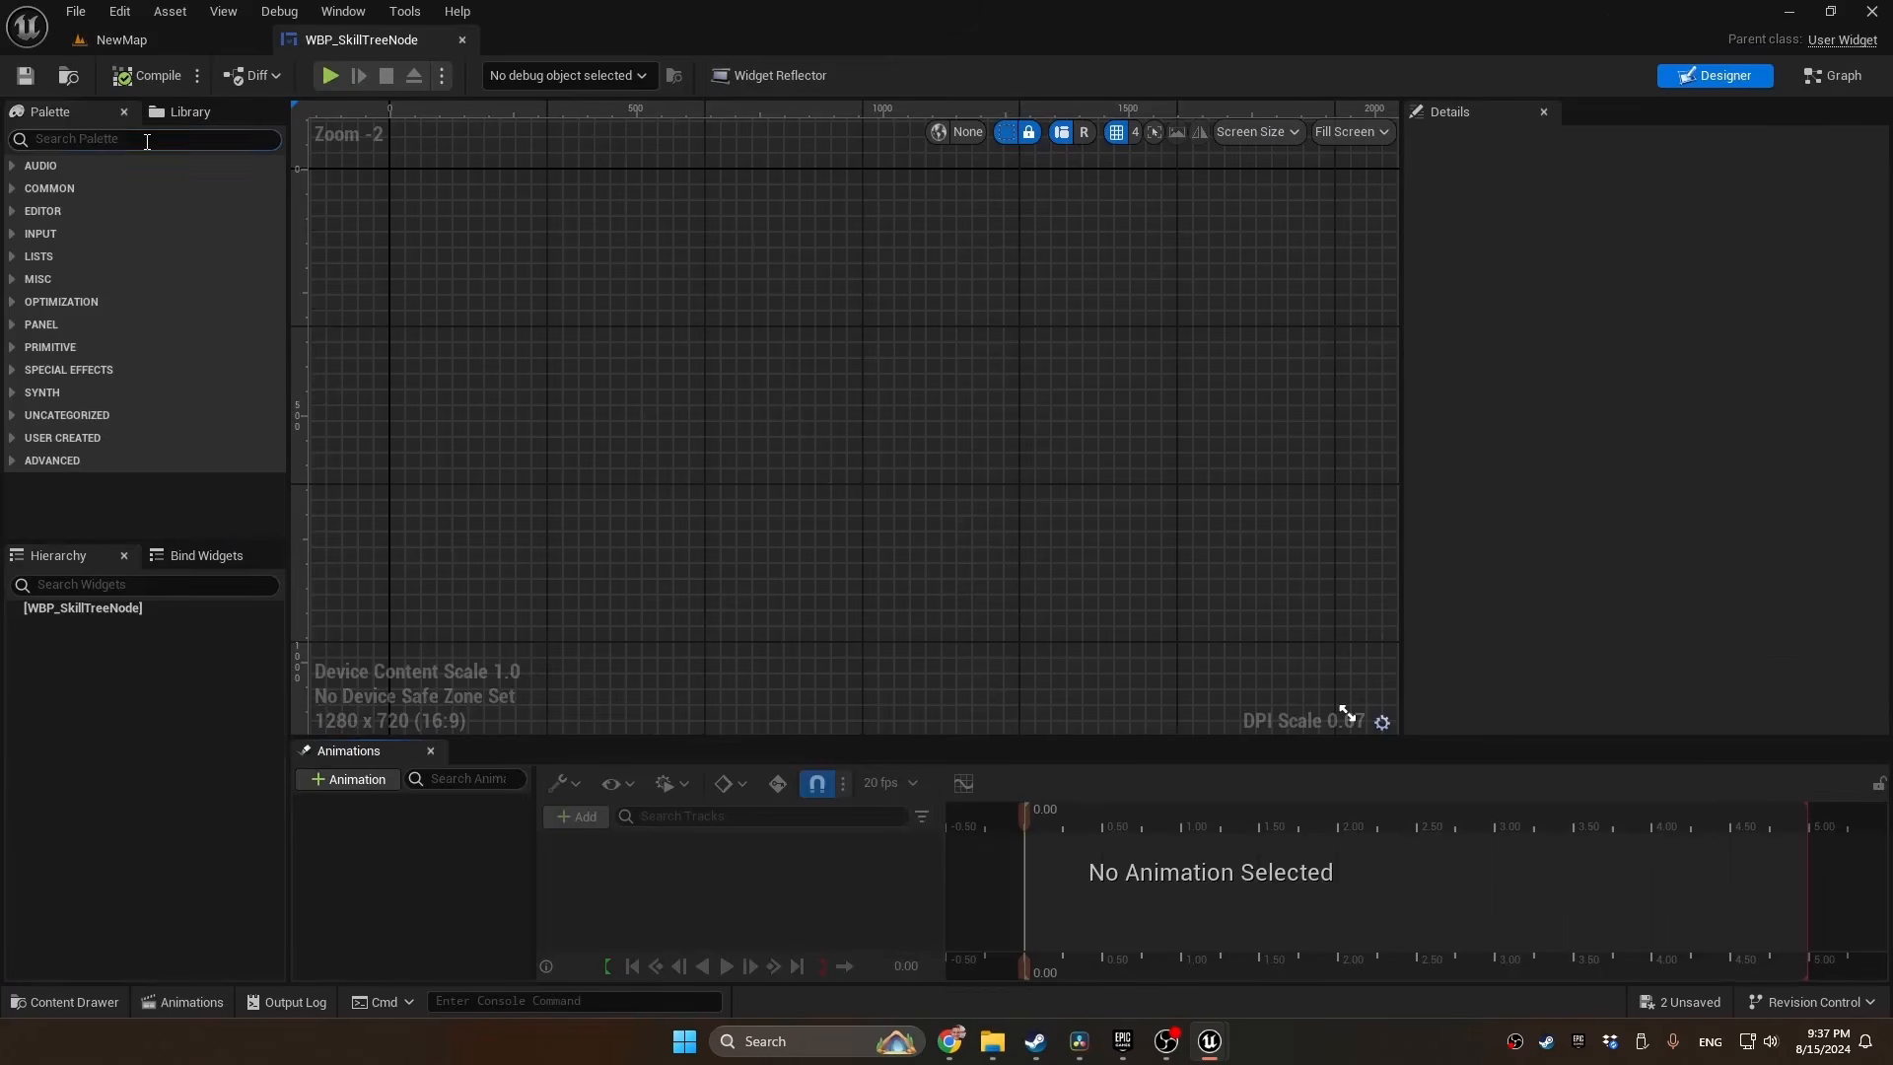
{"action": "left_click", "coordinate": [147, 141]}
{"action": "type", "text": "can"}
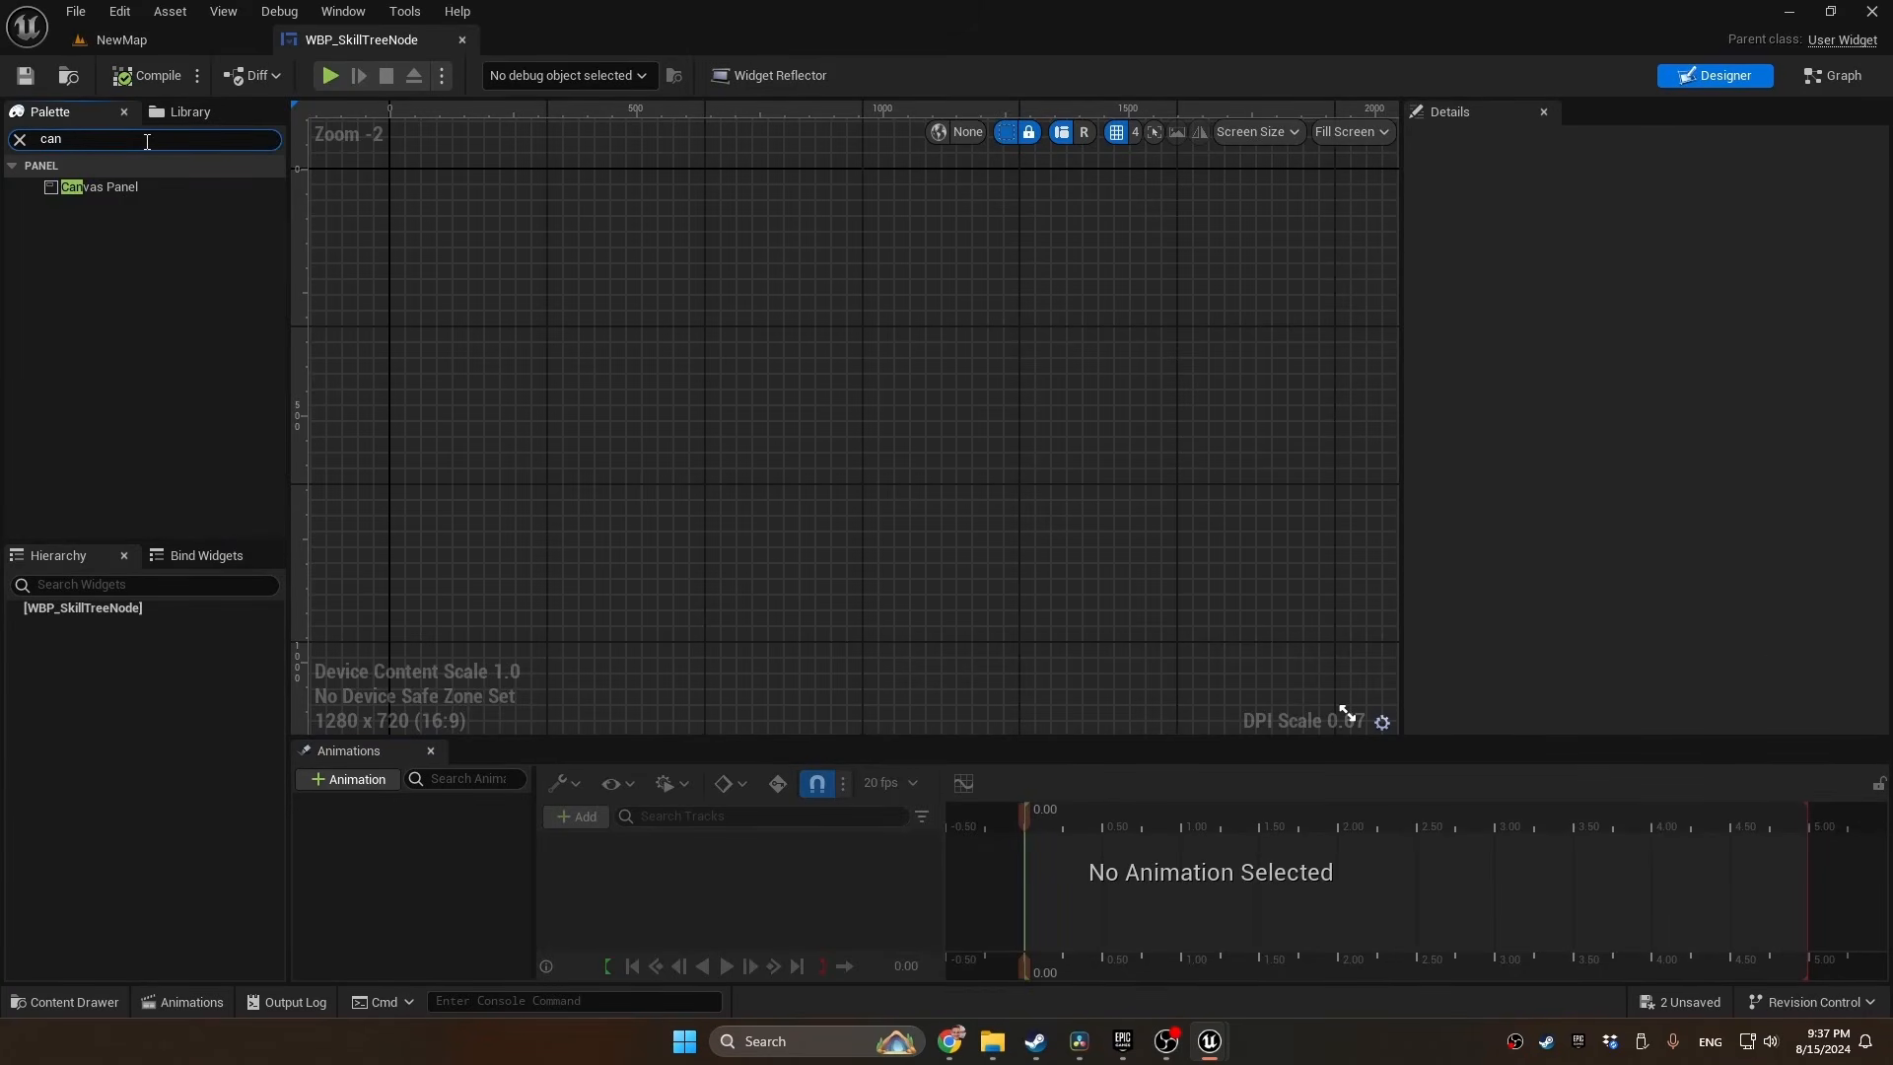
{"action": "left_click_drag", "start_coordinate": [99, 186], "coordinate": [138, 603]}
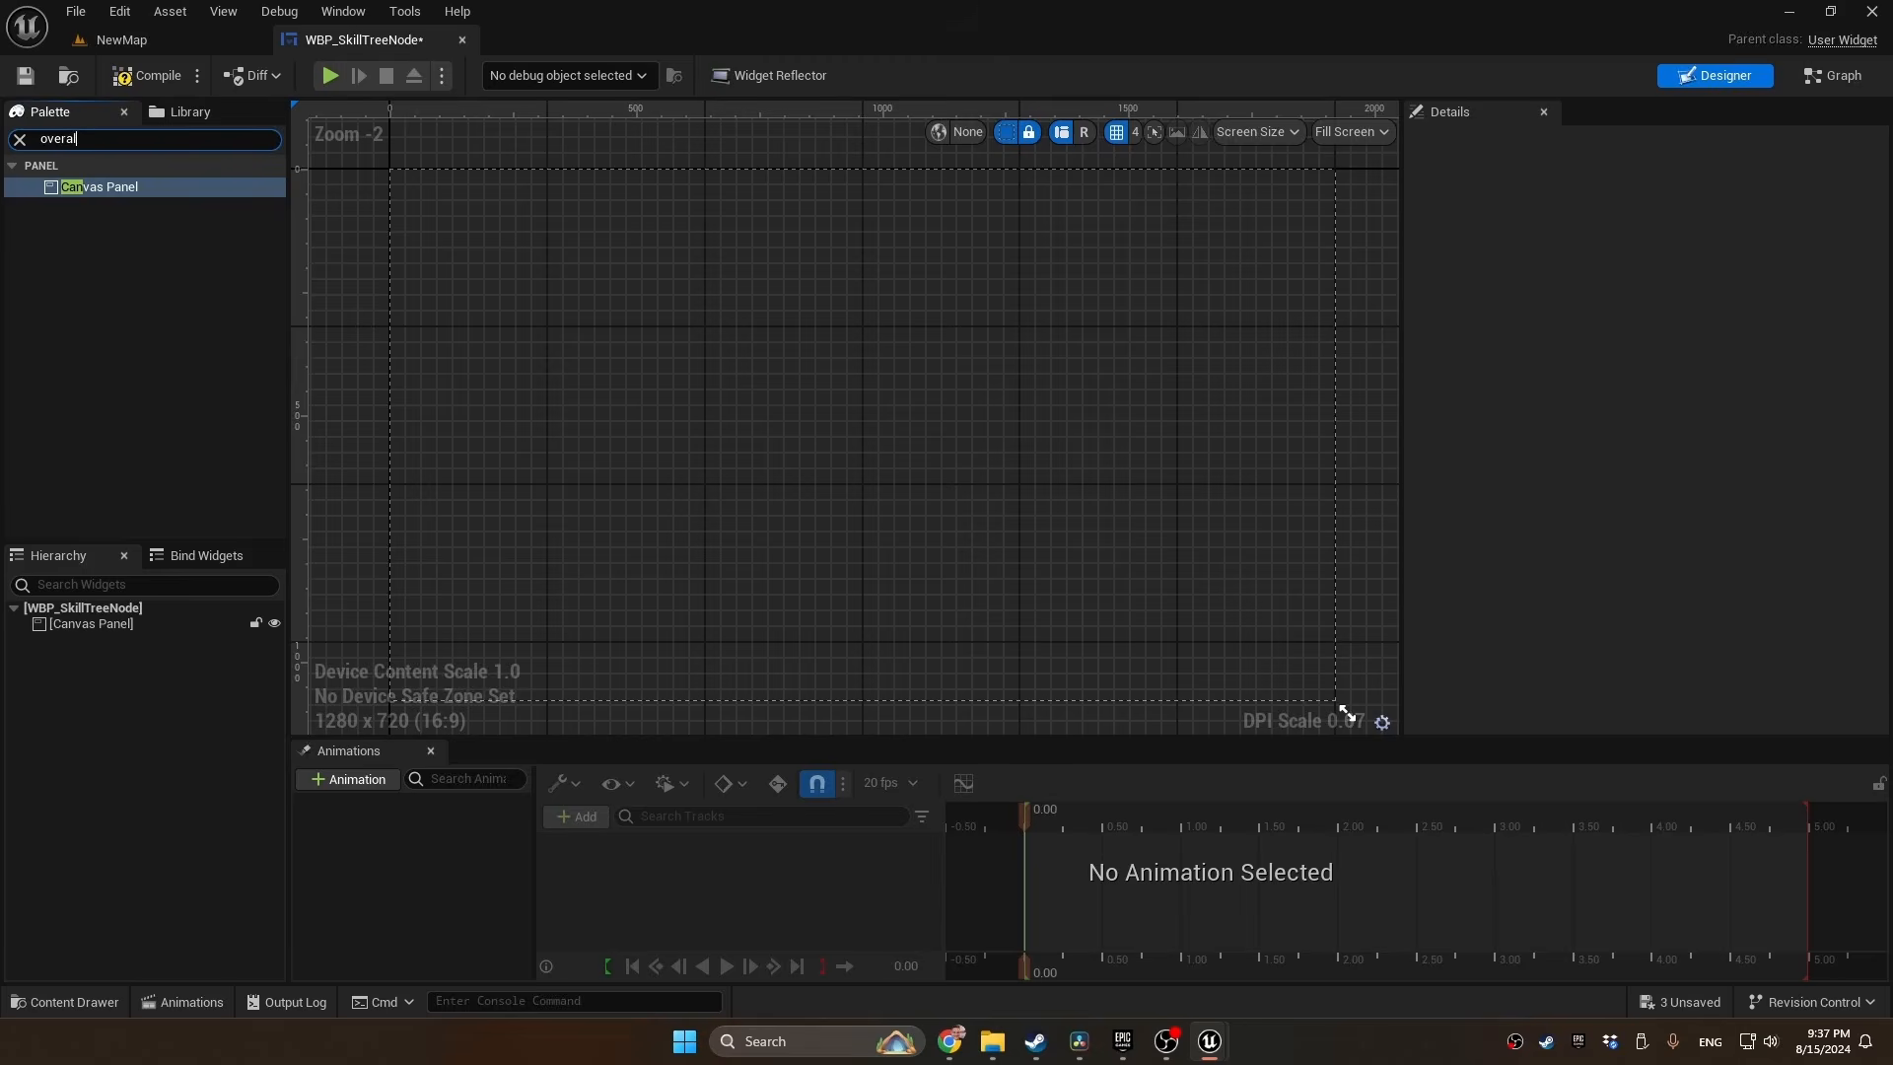
Add an Overlay as a child of the Canvas Panel
{"action": "type", "text": "overal"}
{"action": "key", "text": "BackSpace"}
{"action": "key", "text": "BackSpace"}
{"action": "left_click_drag", "start_coordinate": [83, 186], "coordinate": [94, 629]}
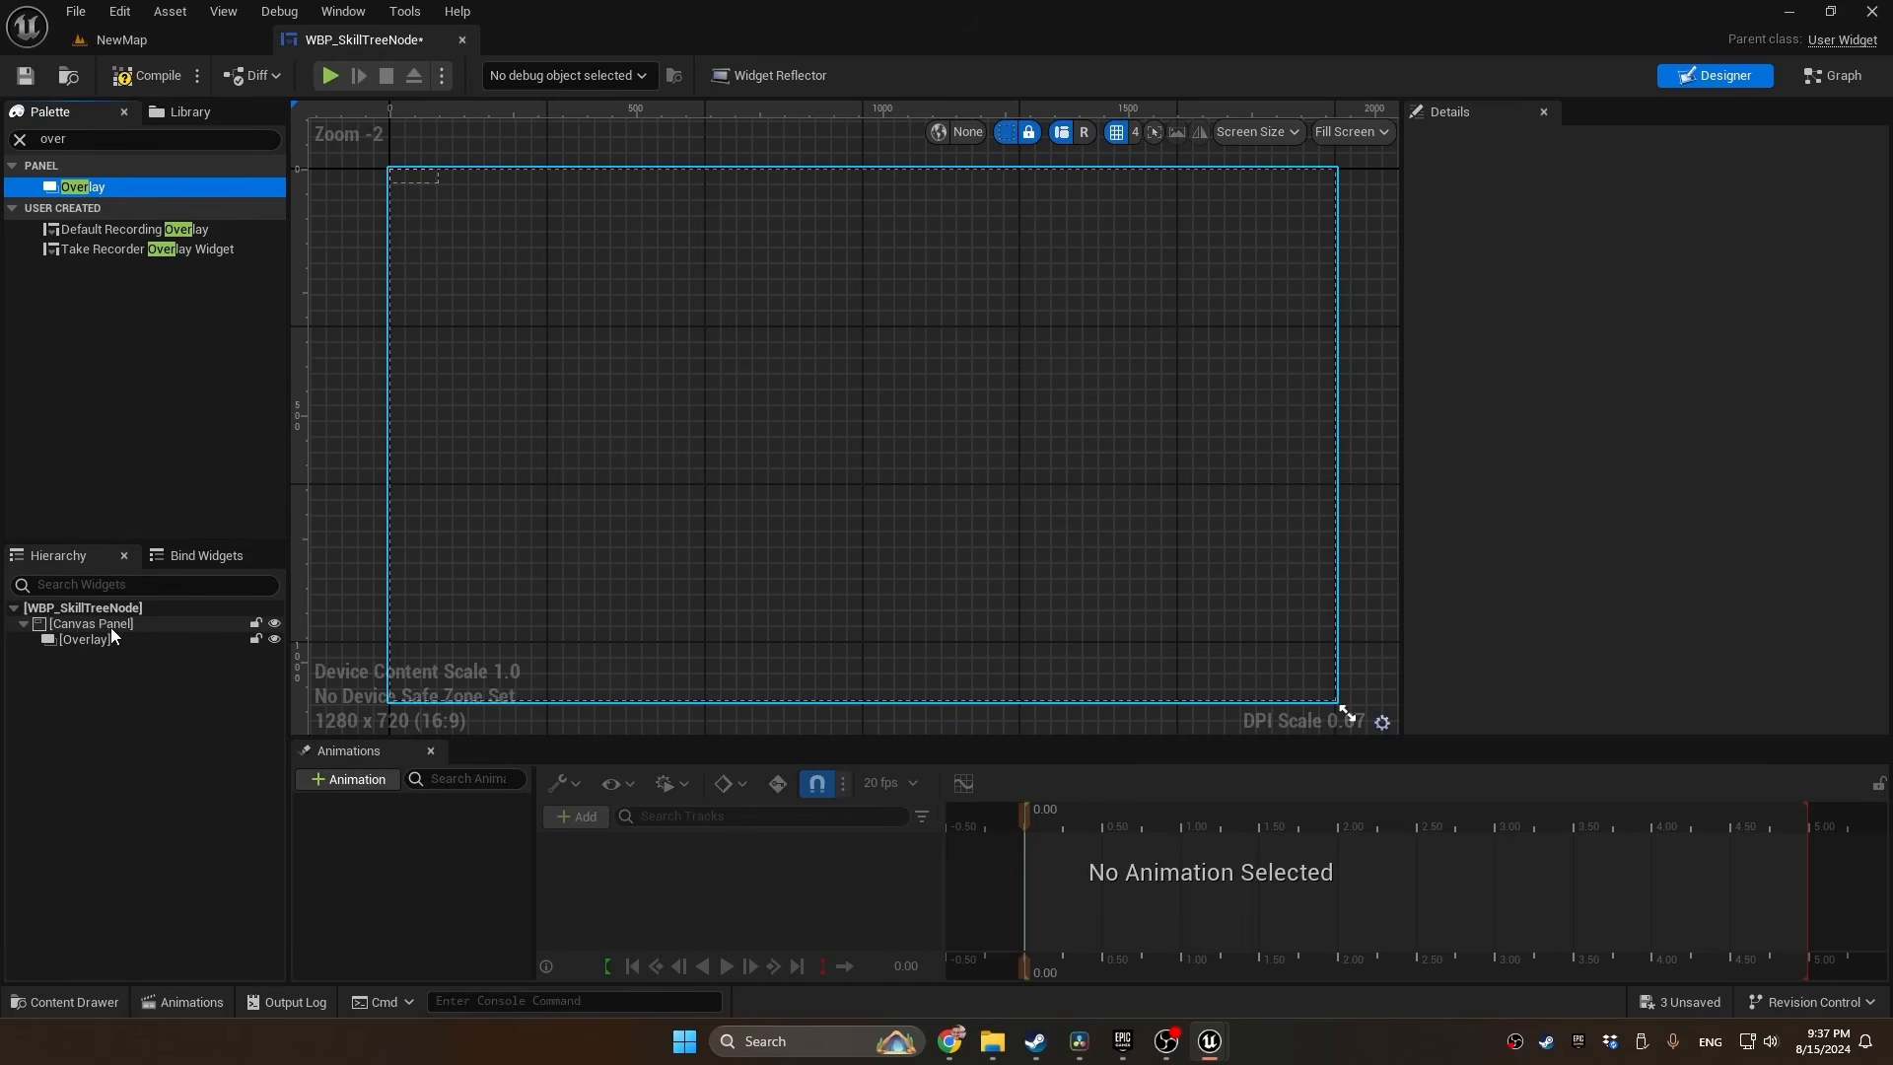
Add a Text widget to the Canvas Panel, outside the Overlay
{"action": "double_click", "coordinate": [71, 139]}
{"action": "type", "text": "text"}
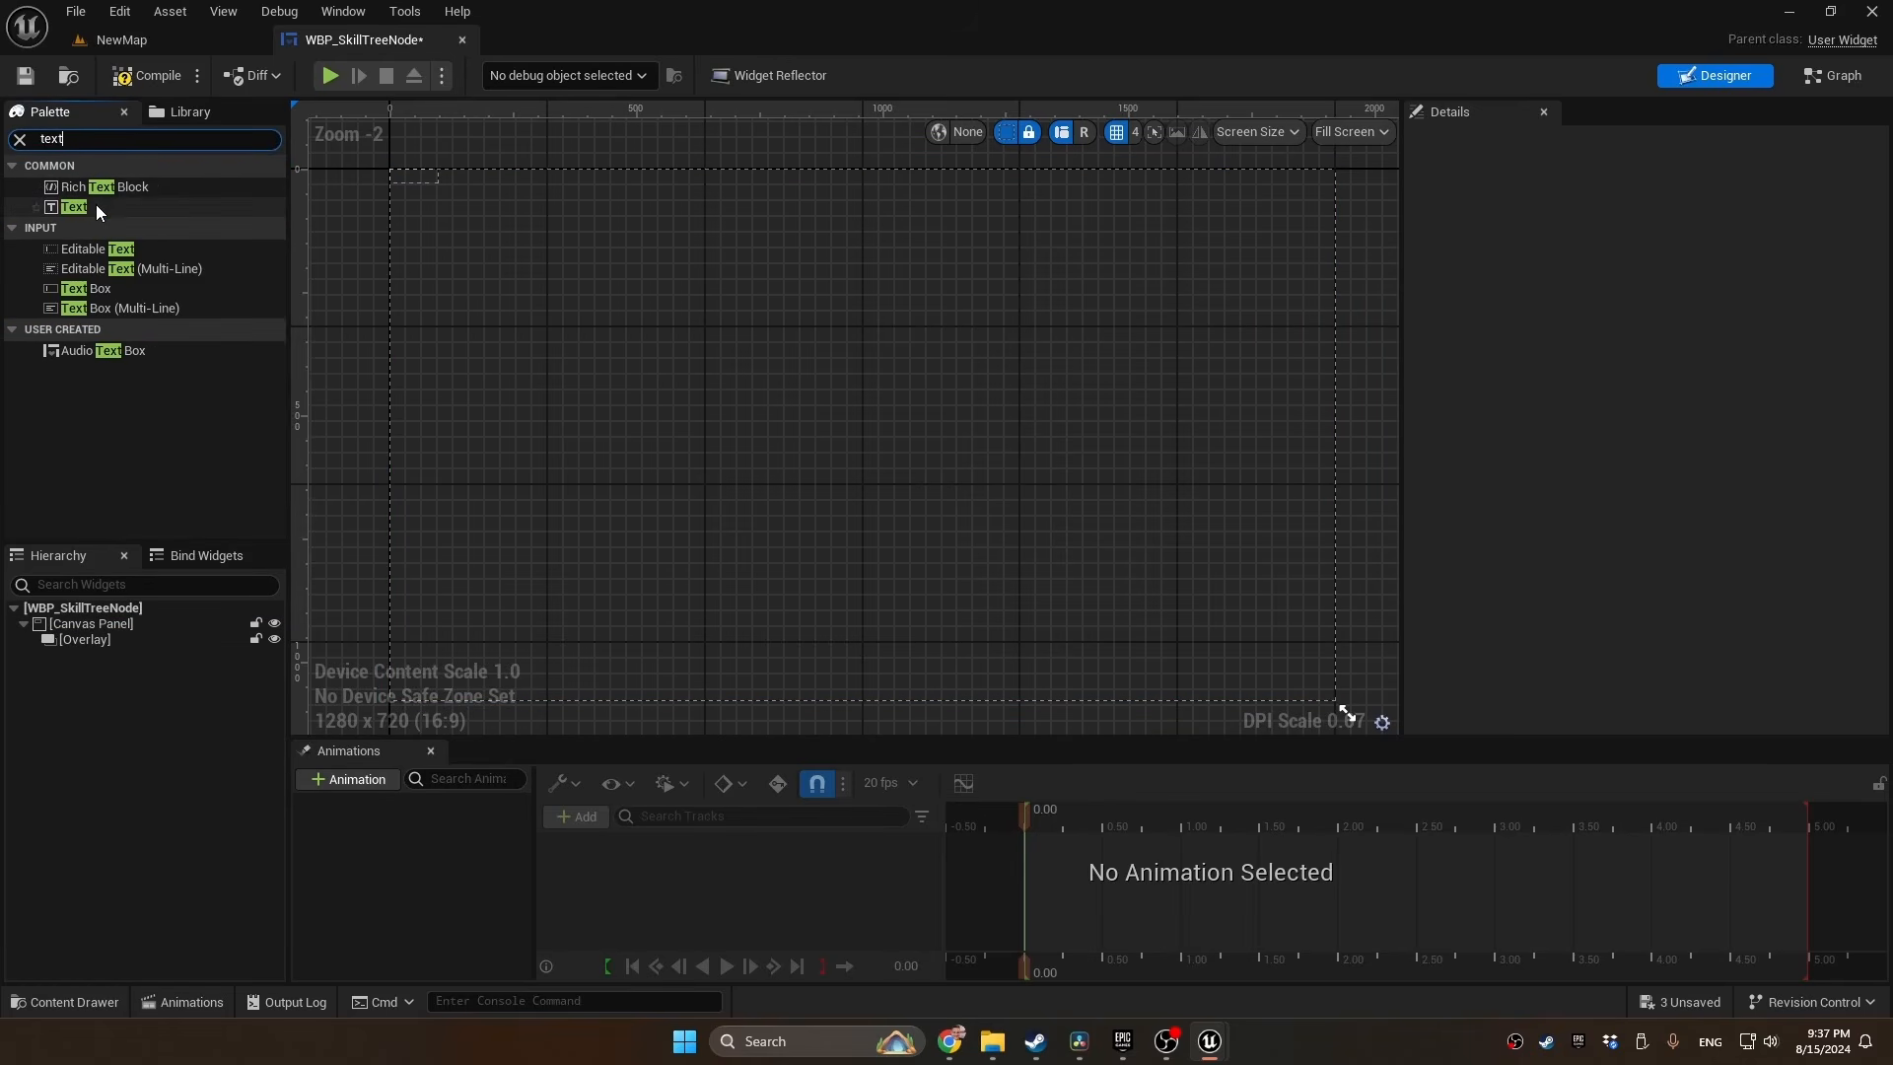
{"action": "left_click_drag", "start_coordinate": [96, 204], "coordinate": [121, 672]}
{"action": "left_click_drag", "start_coordinate": [114, 630], "coordinate": [114, 628]}
Add two Image widgets inside the Overlay
{"action": "left_click", "coordinate": [71, 139]}
{"action": "type", "text": "image"}
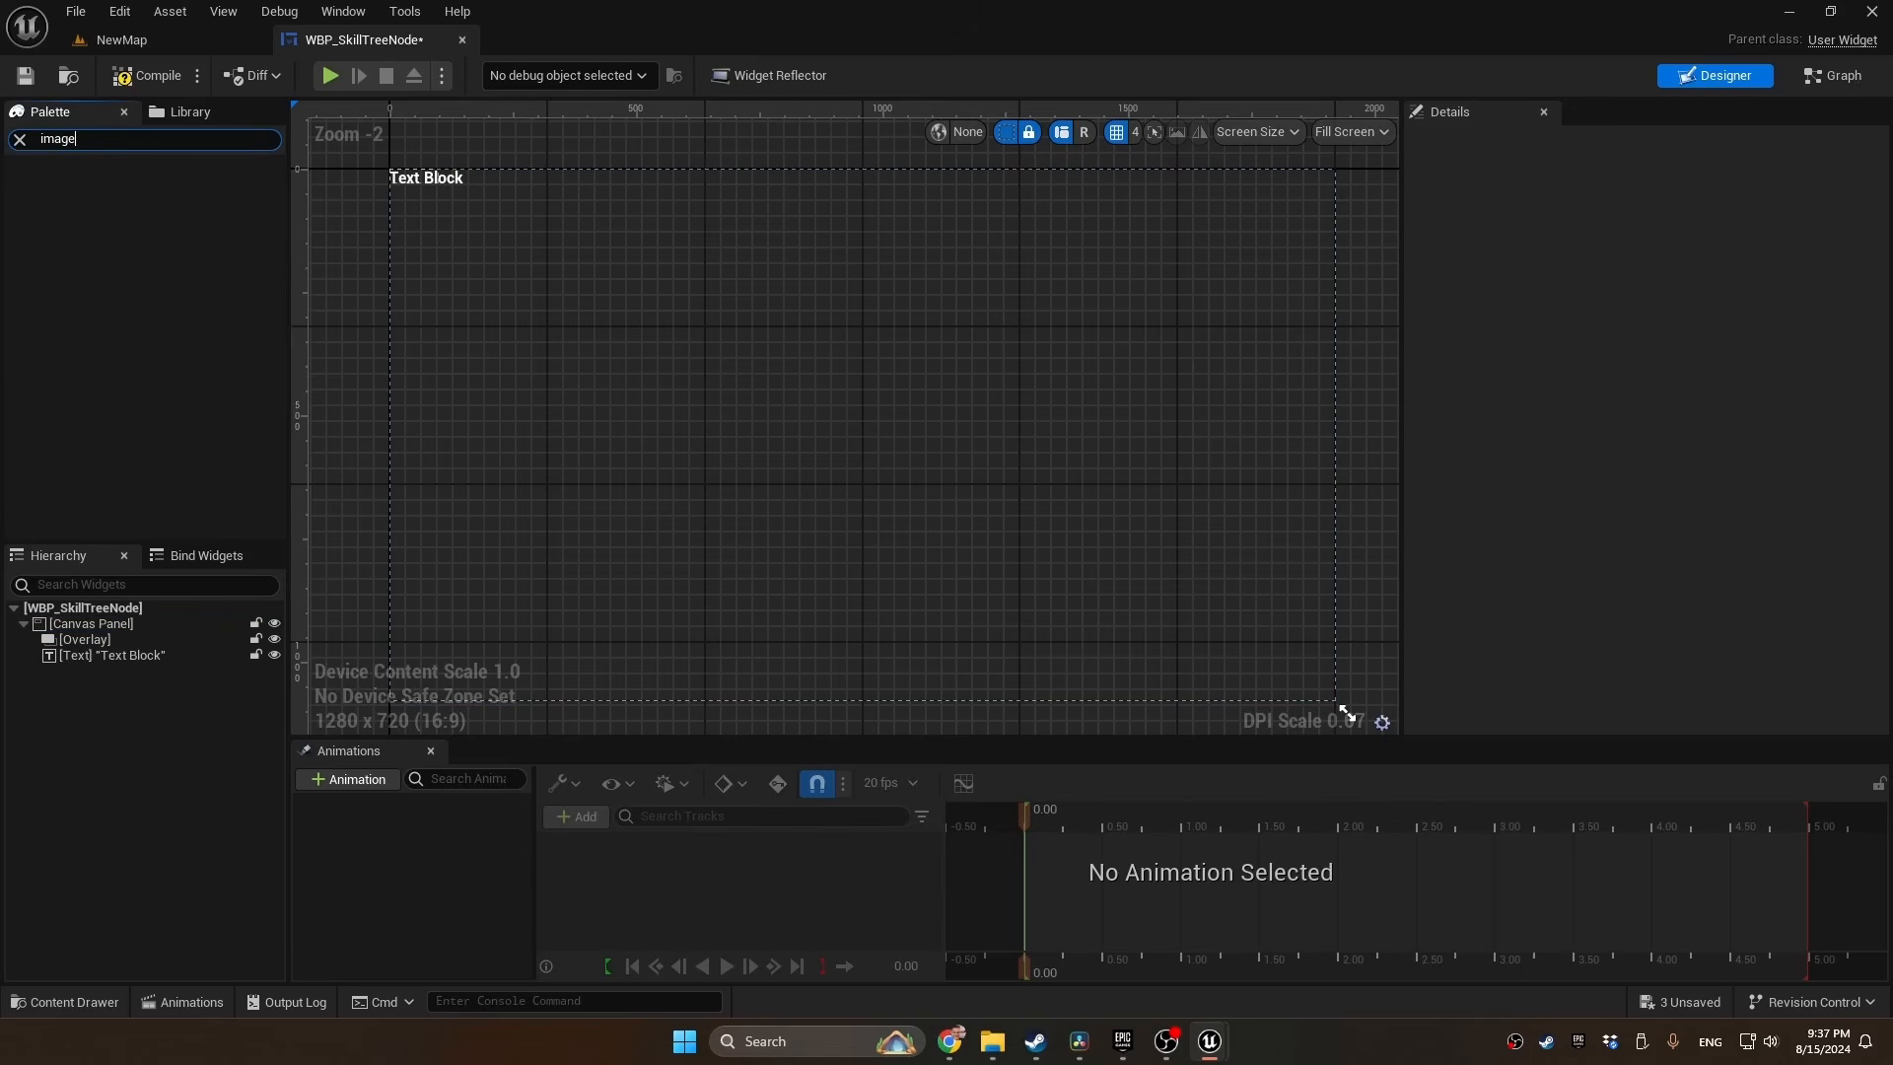
{"action": "left_click_drag", "start_coordinate": [79, 186], "coordinate": [111, 637]}
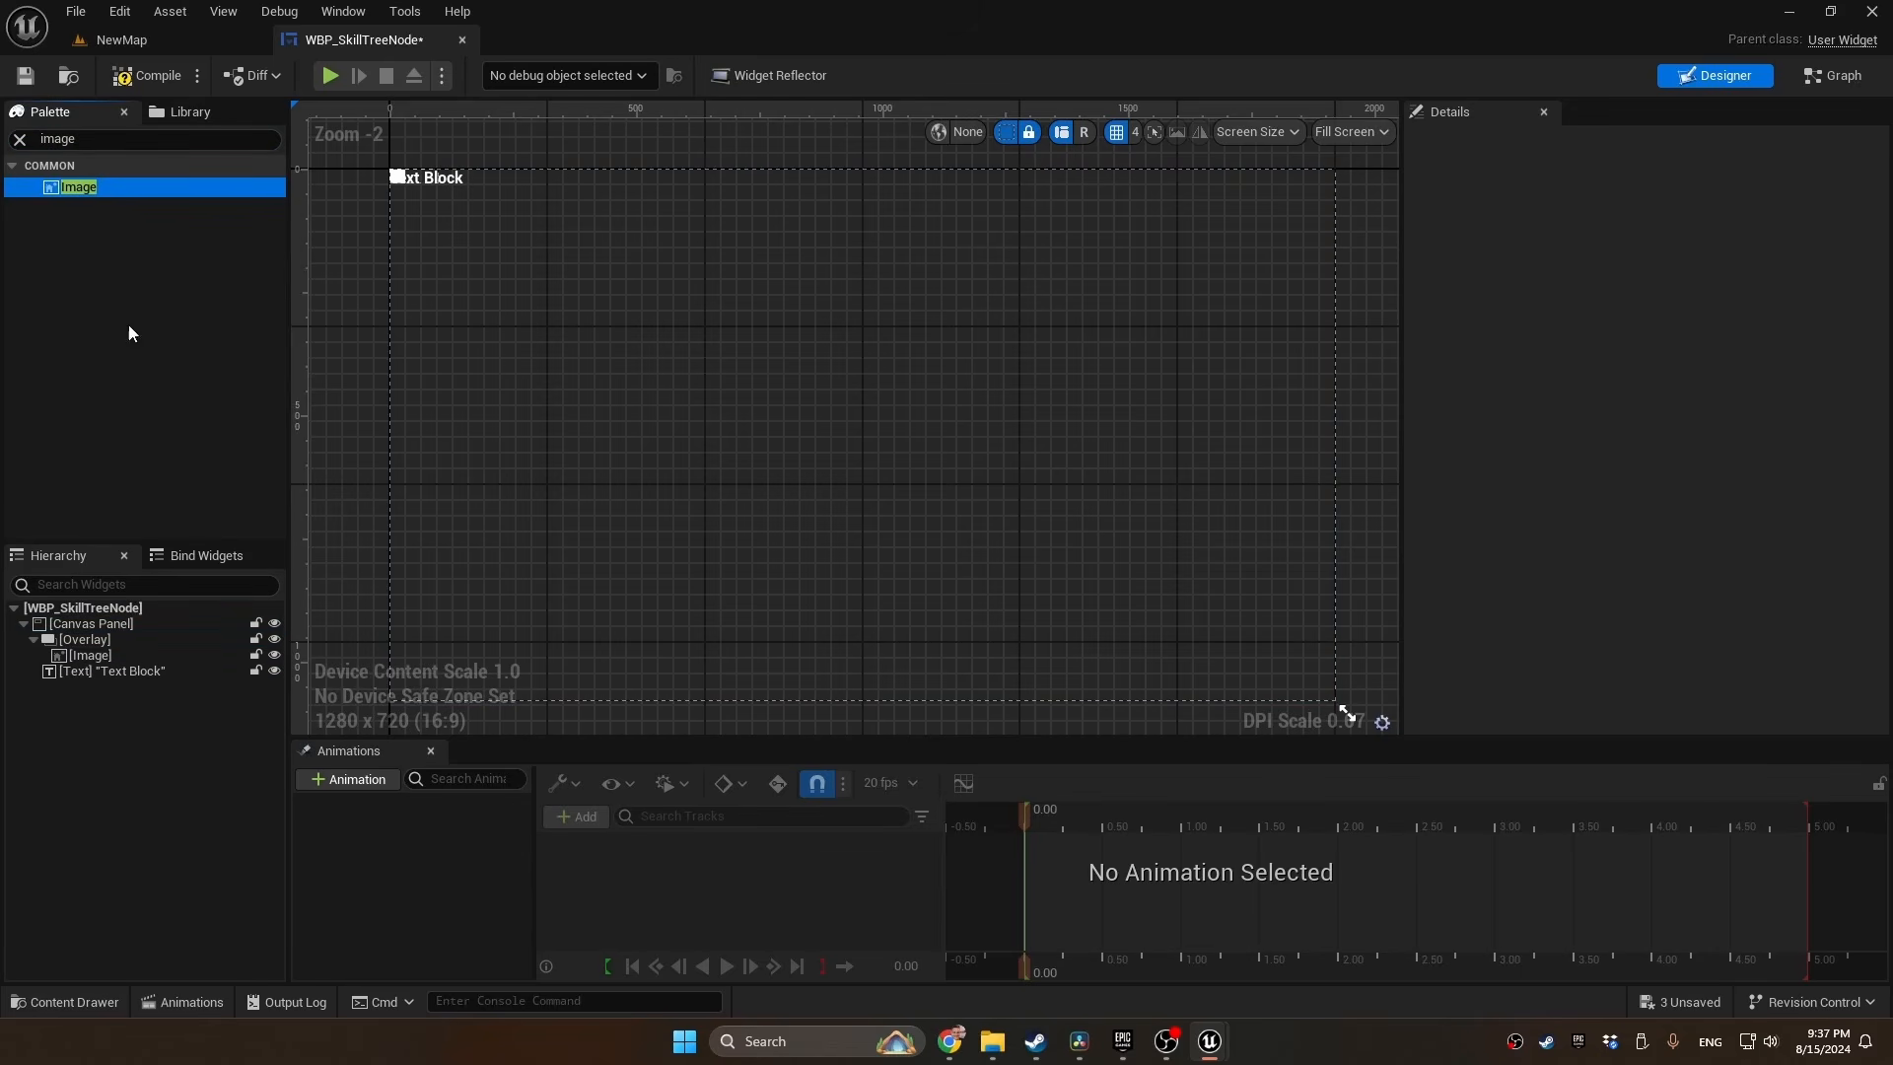
{"action": "left_click_drag", "start_coordinate": [91, 193], "coordinate": [106, 638]}
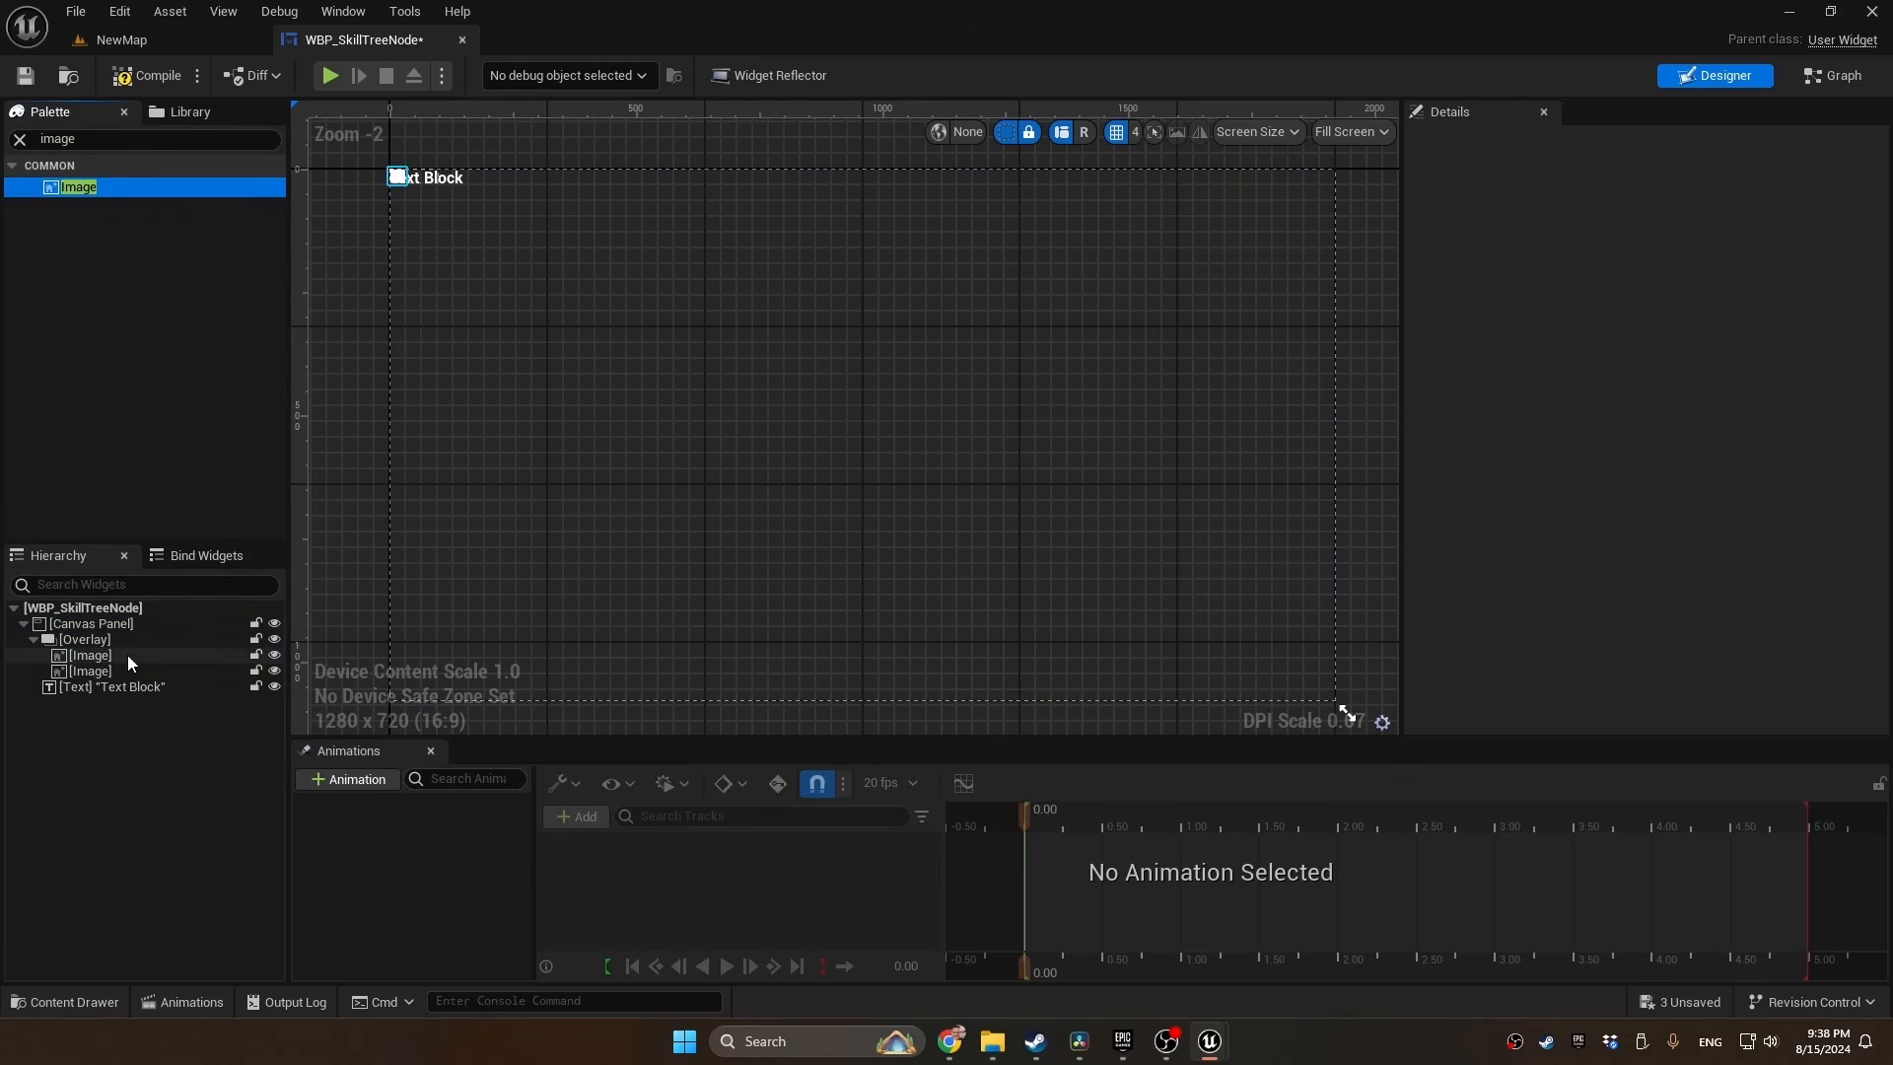
Rename the first image in the Overlay to Background and the second to Icon
{"action": "double_click", "coordinate": [127, 654]}
{"action": "type", "text": "Background"}
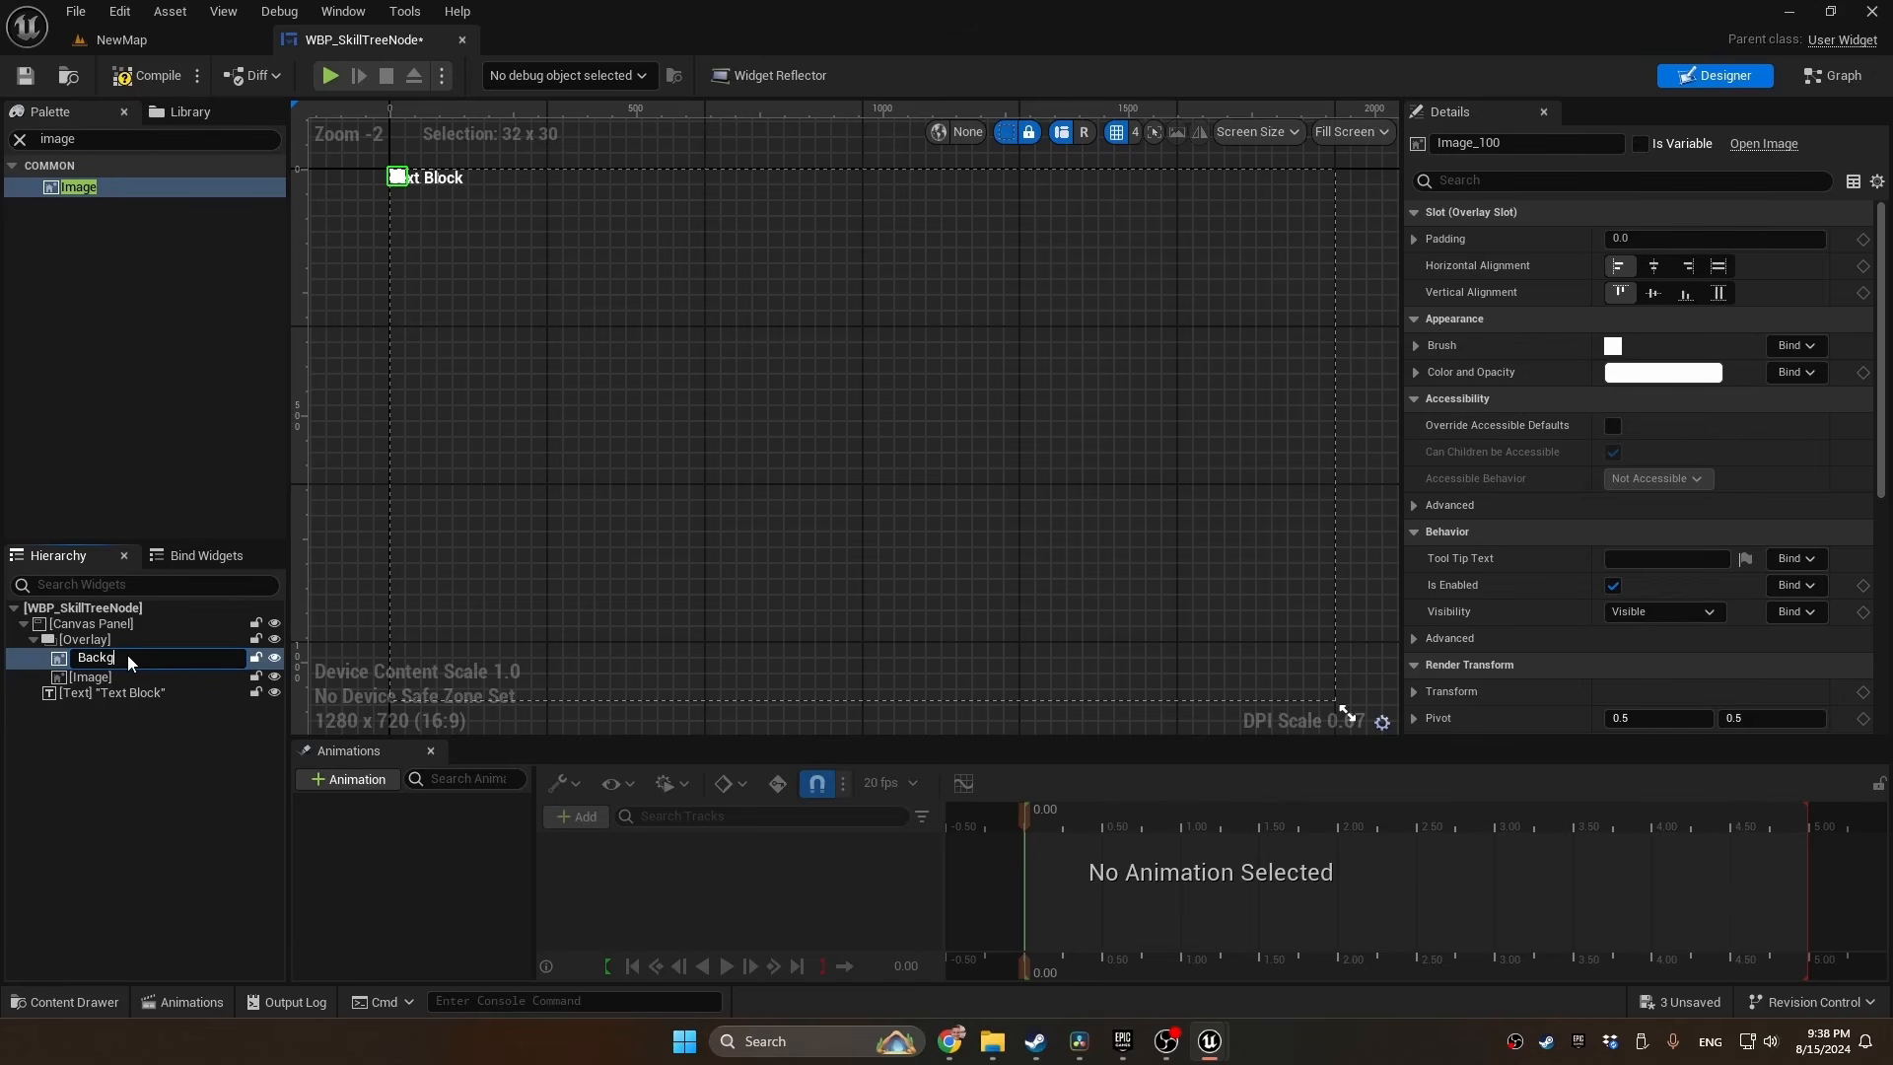
{"action": "double_click", "coordinate": [158, 670]}
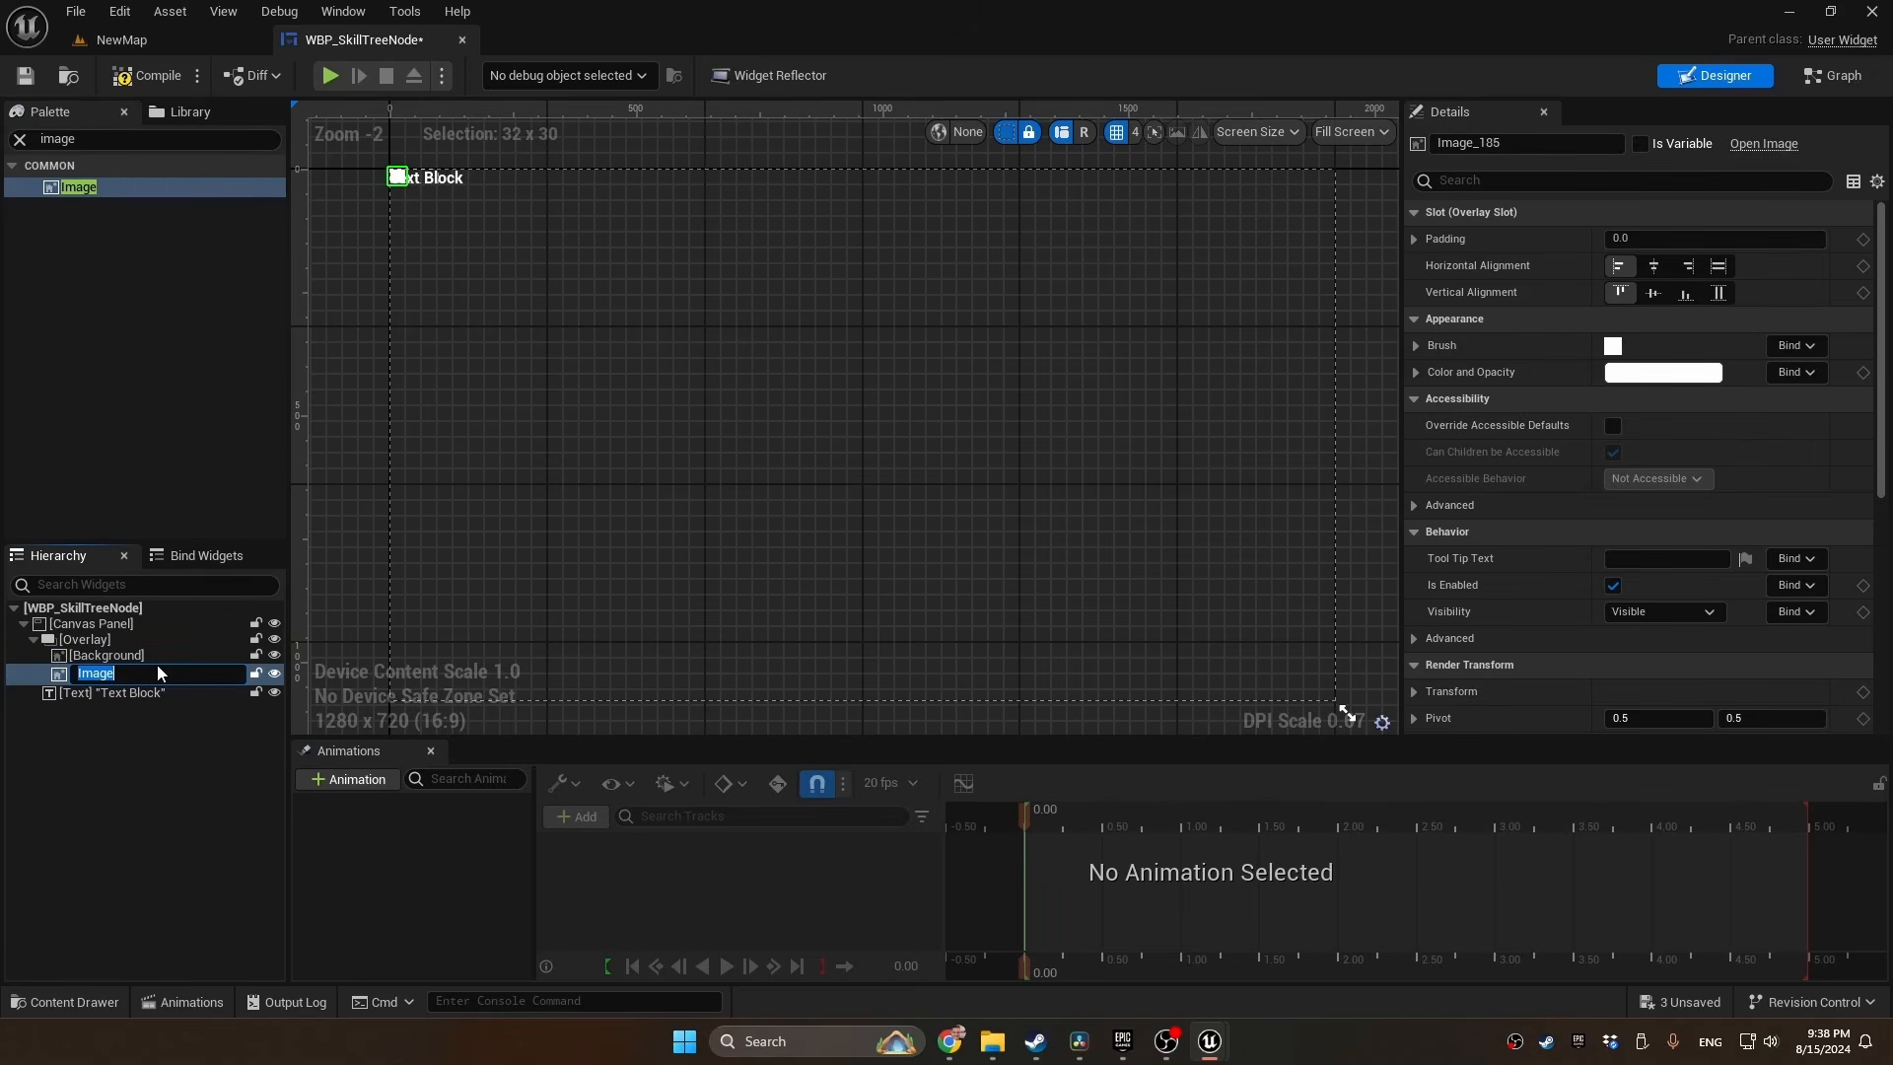
{"action": "type", "text": "Icon"}
{"action": "key", "text": "Return"}
Expose the Background image, the Icon image and the text block as variables
{"action": "left_click", "coordinate": [174, 654]}
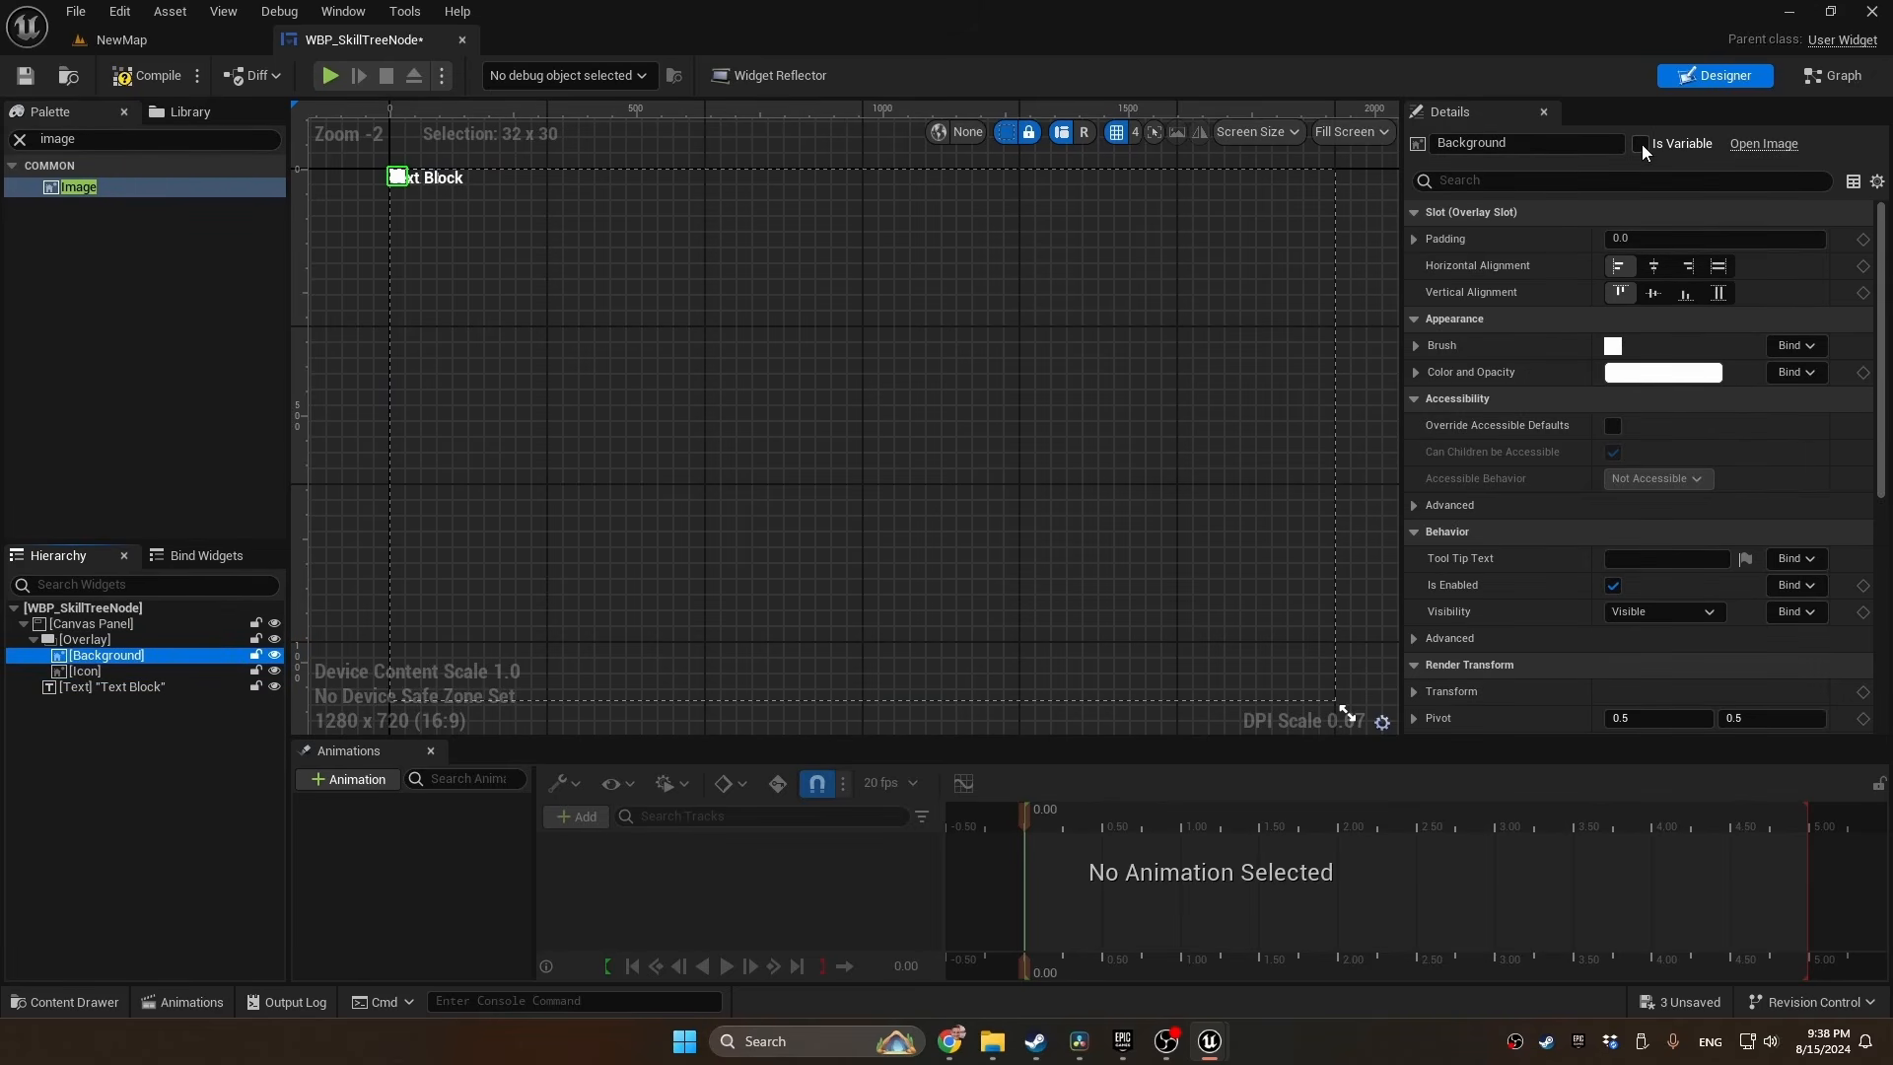
{"action": "left_click", "coordinate": [1639, 144]}
{"action": "key", "text": "Down"}
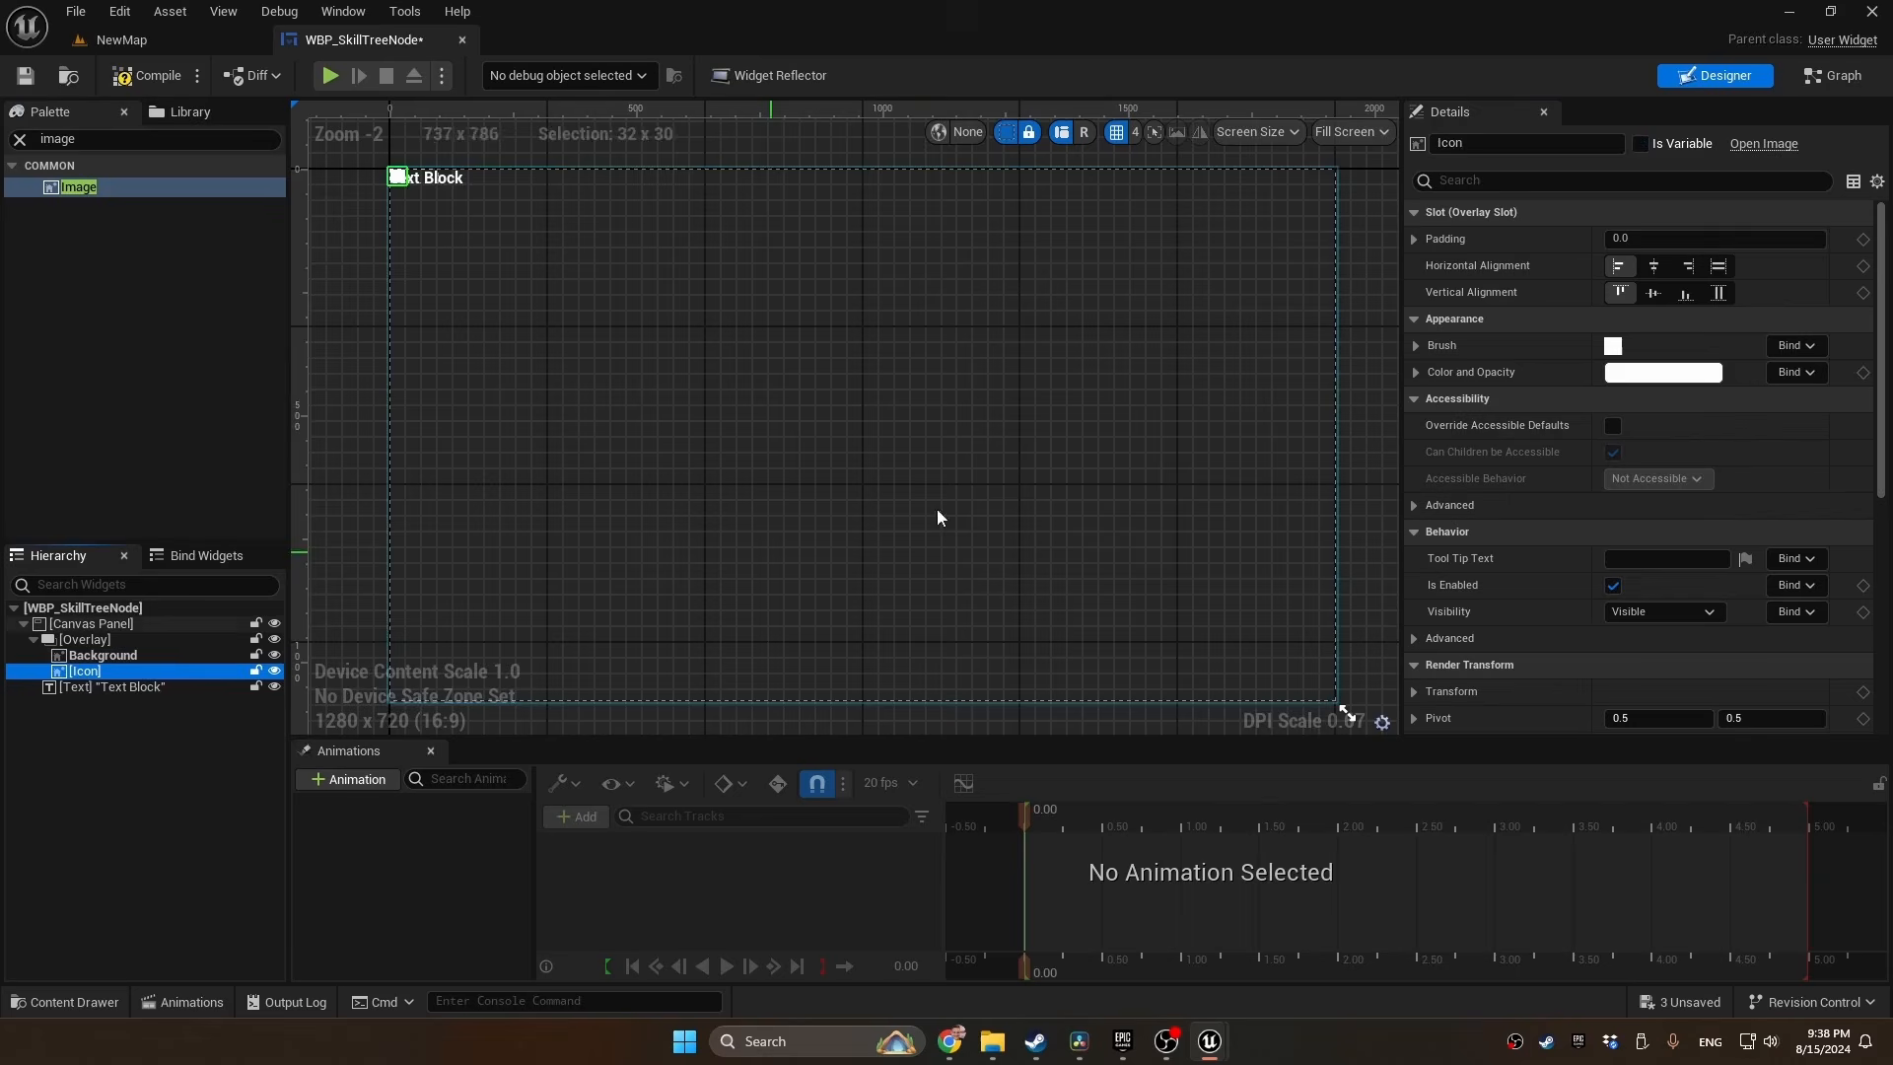
{"action": "left_click", "coordinate": [1639, 144]}
{"action": "left_click", "coordinate": [119, 686]}
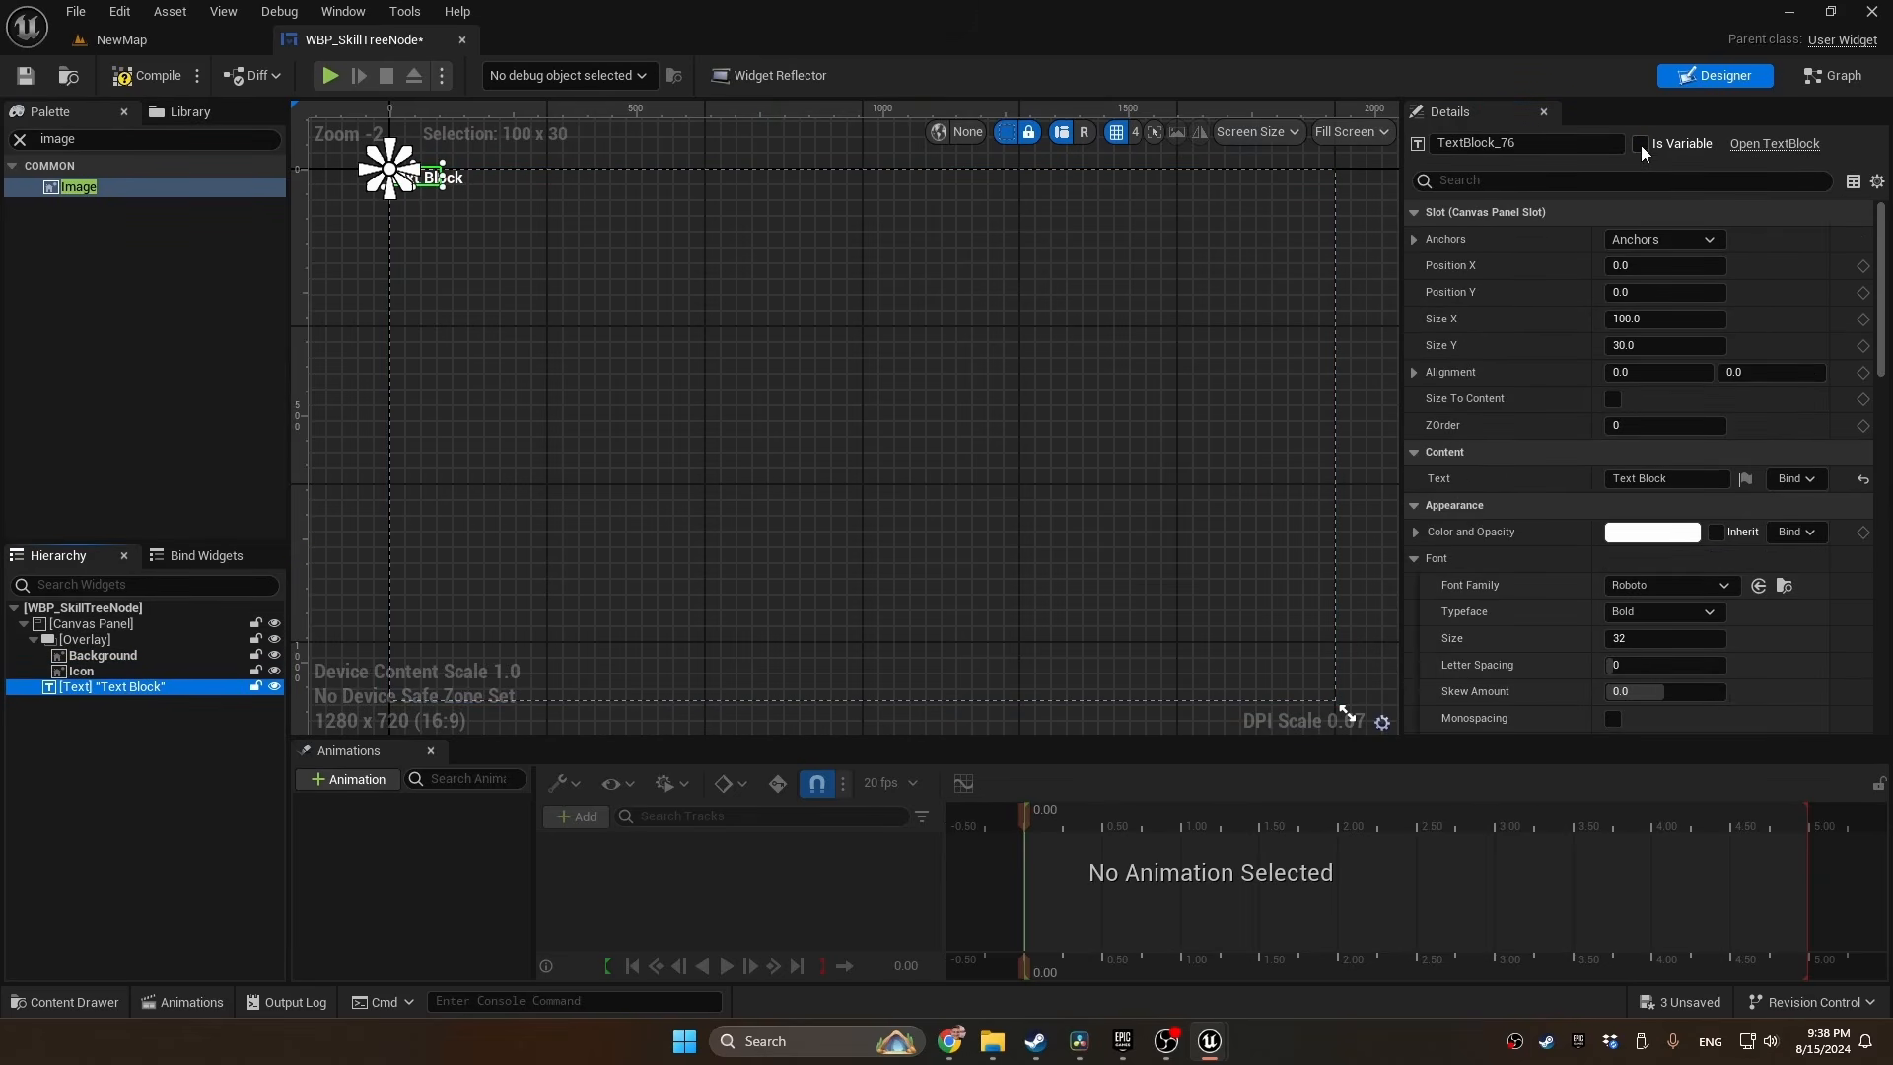
{"action": "left_click", "coordinate": [1640, 144]}
Anchor the Overlay to the center of the Canvas Panel
{"action": "left_click", "coordinate": [167, 643]}
{"action": "left_click", "coordinate": [1644, 241]}
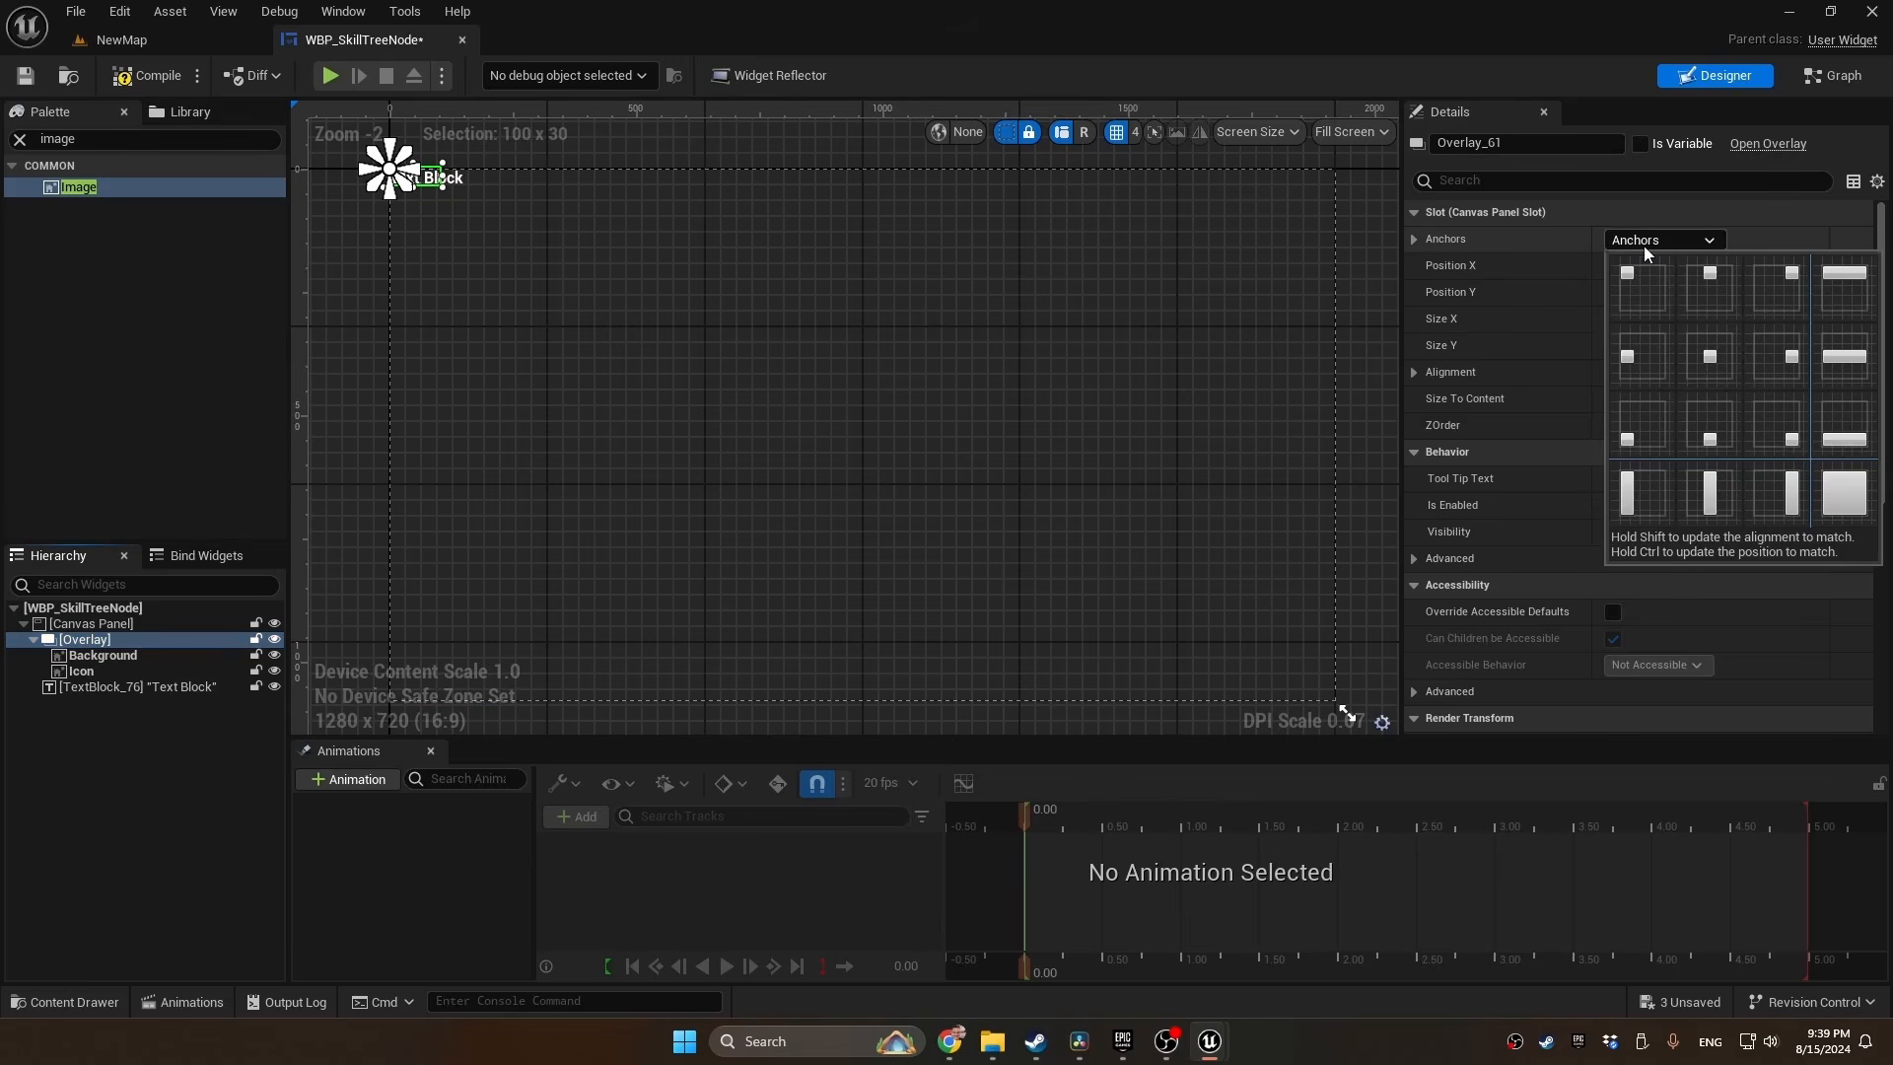
{"action": "left_click", "coordinate": [1710, 358]}
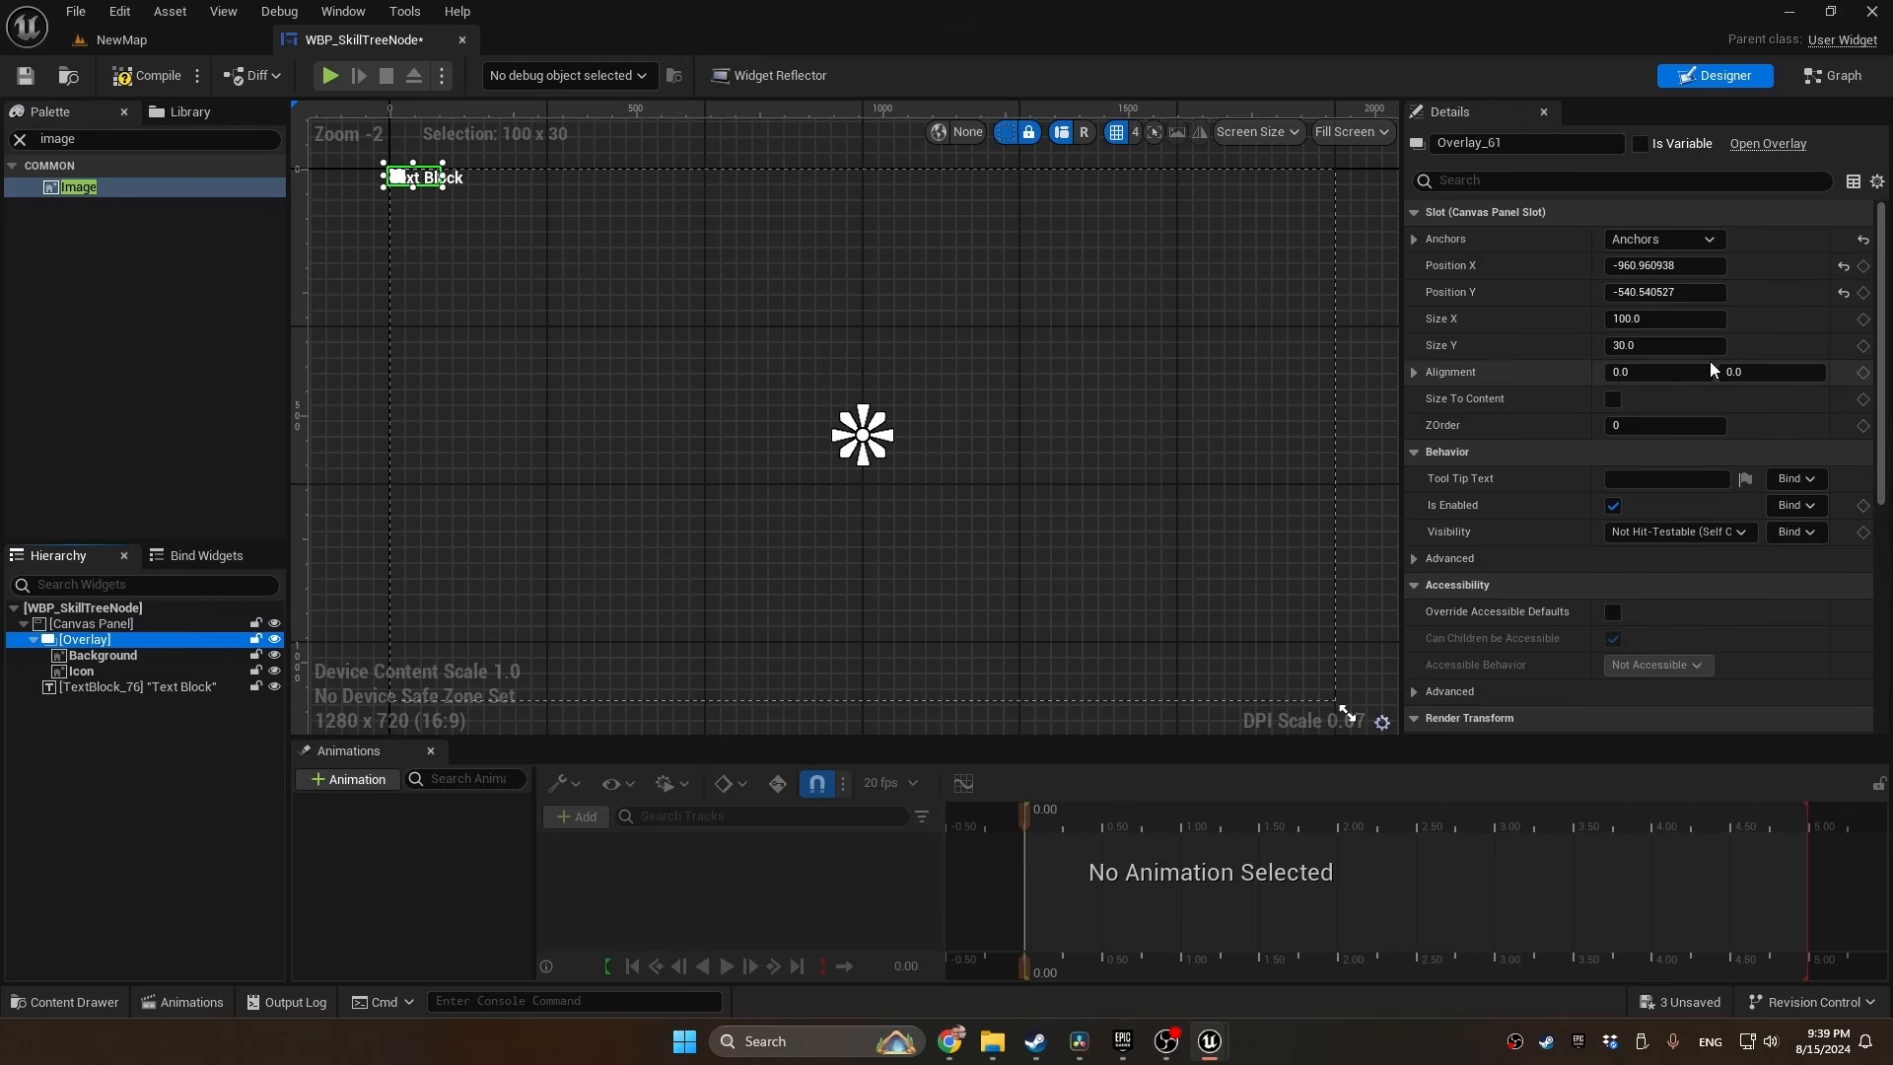
Center the Overlay on its anchor with position 0, 0 and alignment 0.5, 0.5, and enable Size To Content
{"action": "left_click", "coordinate": [1663, 375]}
{"action": "type", "text": ".5"}
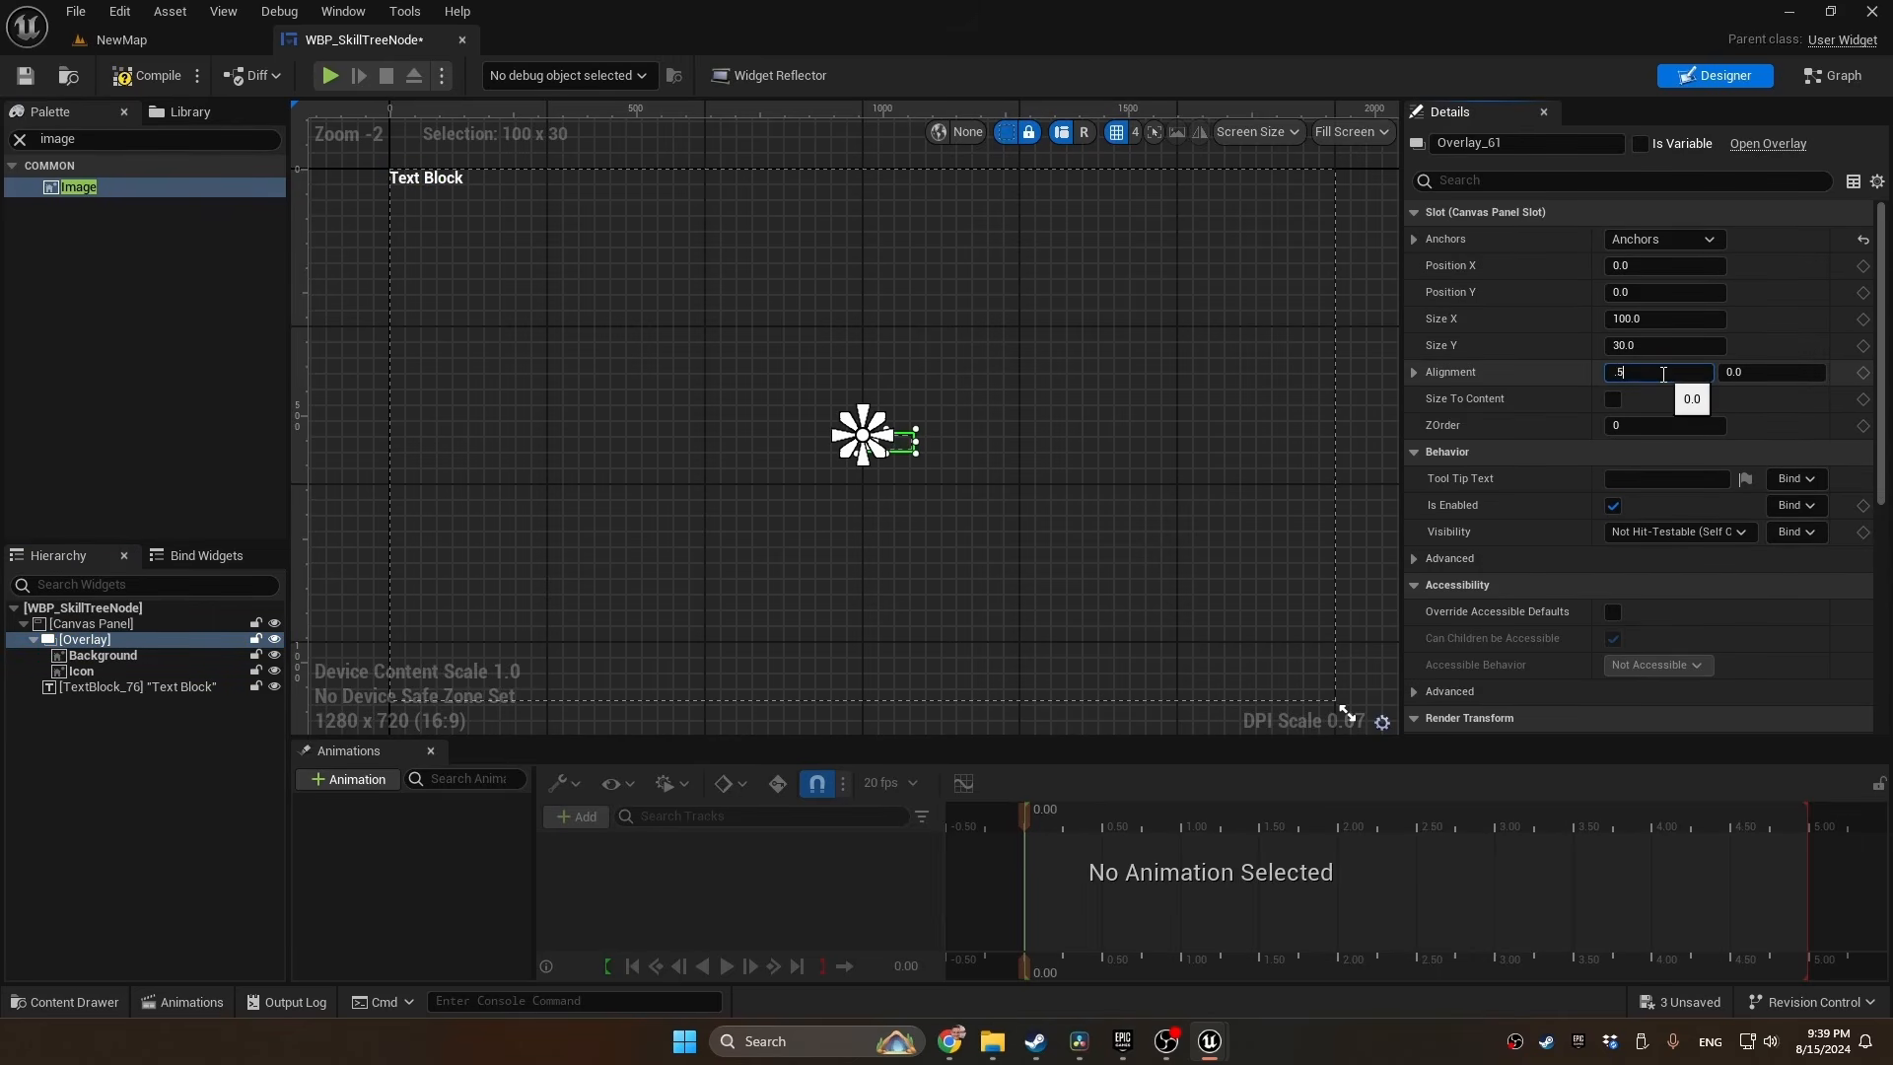
{"action": "key", "text": "Tab"}
{"action": "type", "text": ".5"}
{"action": "key", "text": "Return"}
{"action": "left_click", "coordinate": [1613, 399]}
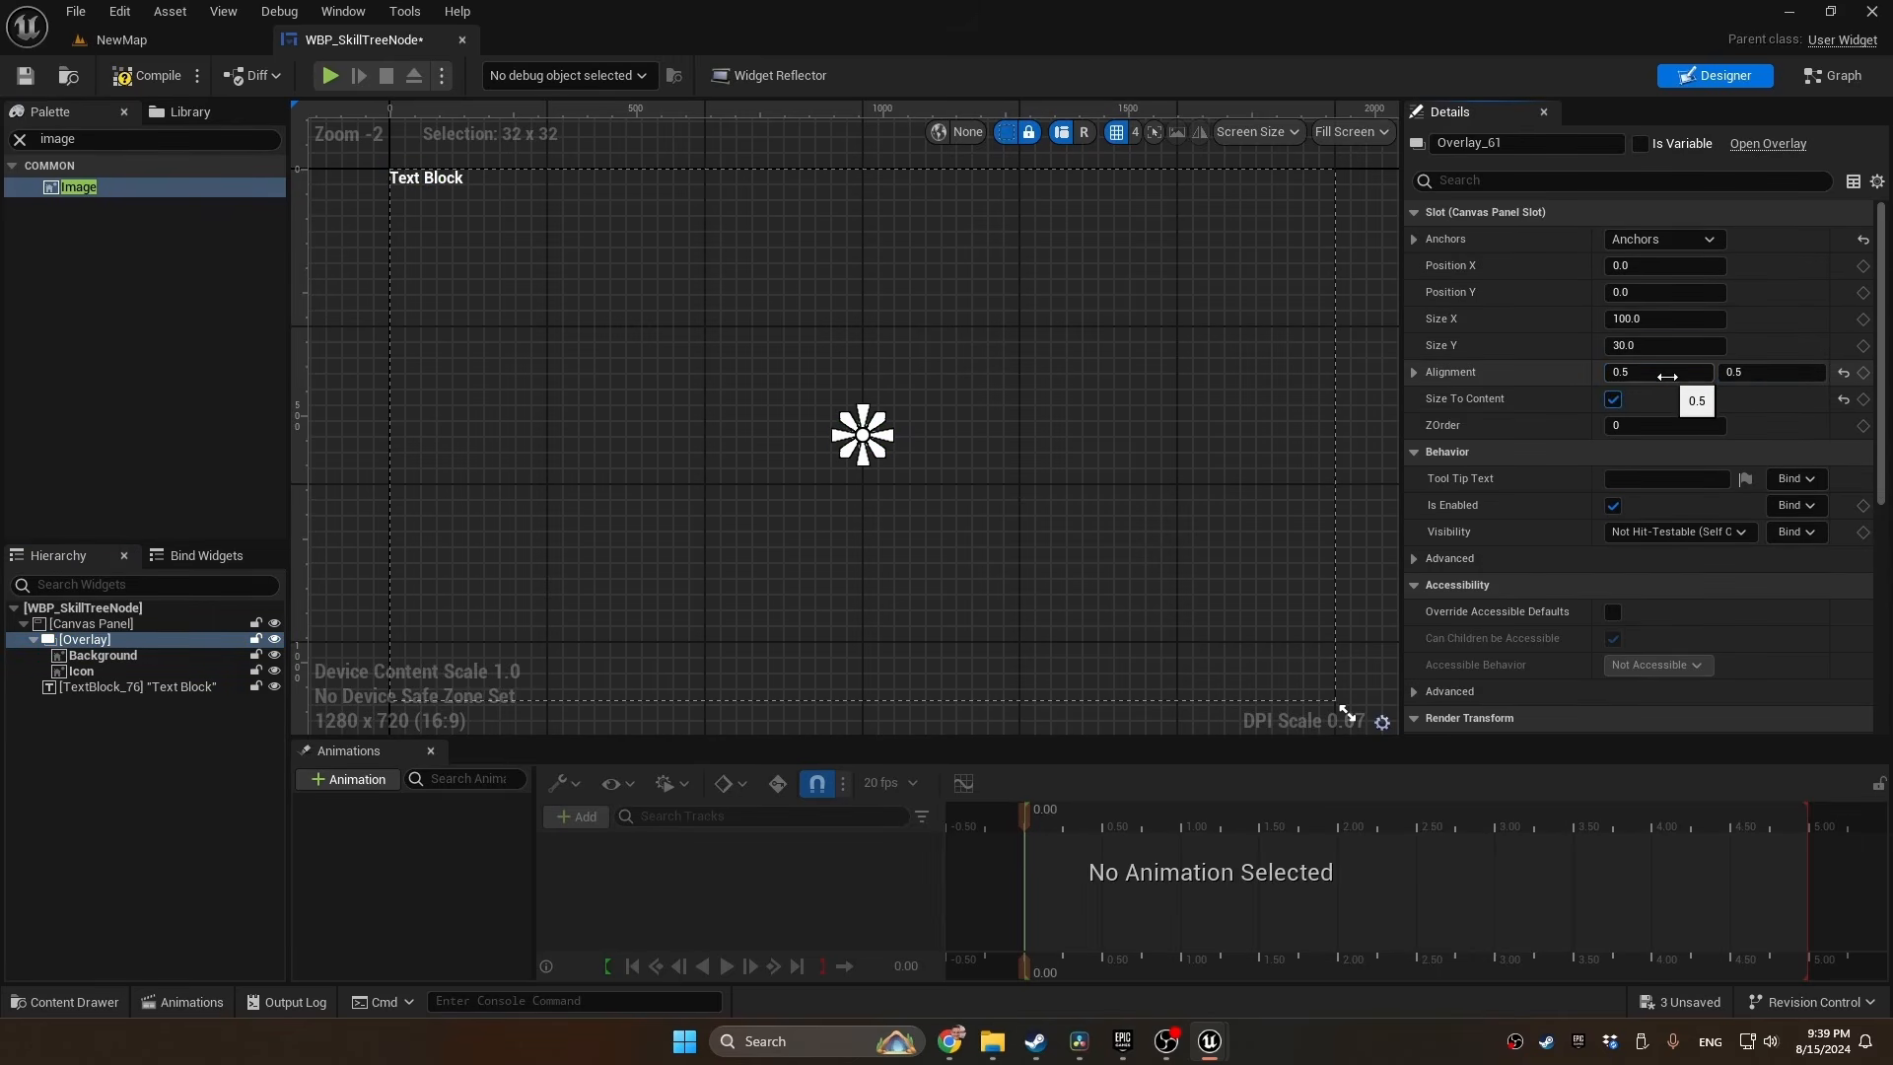
Set the Background image to fill the Overlay horizontally and vertically
{"action": "left_click", "coordinate": [103, 655]}
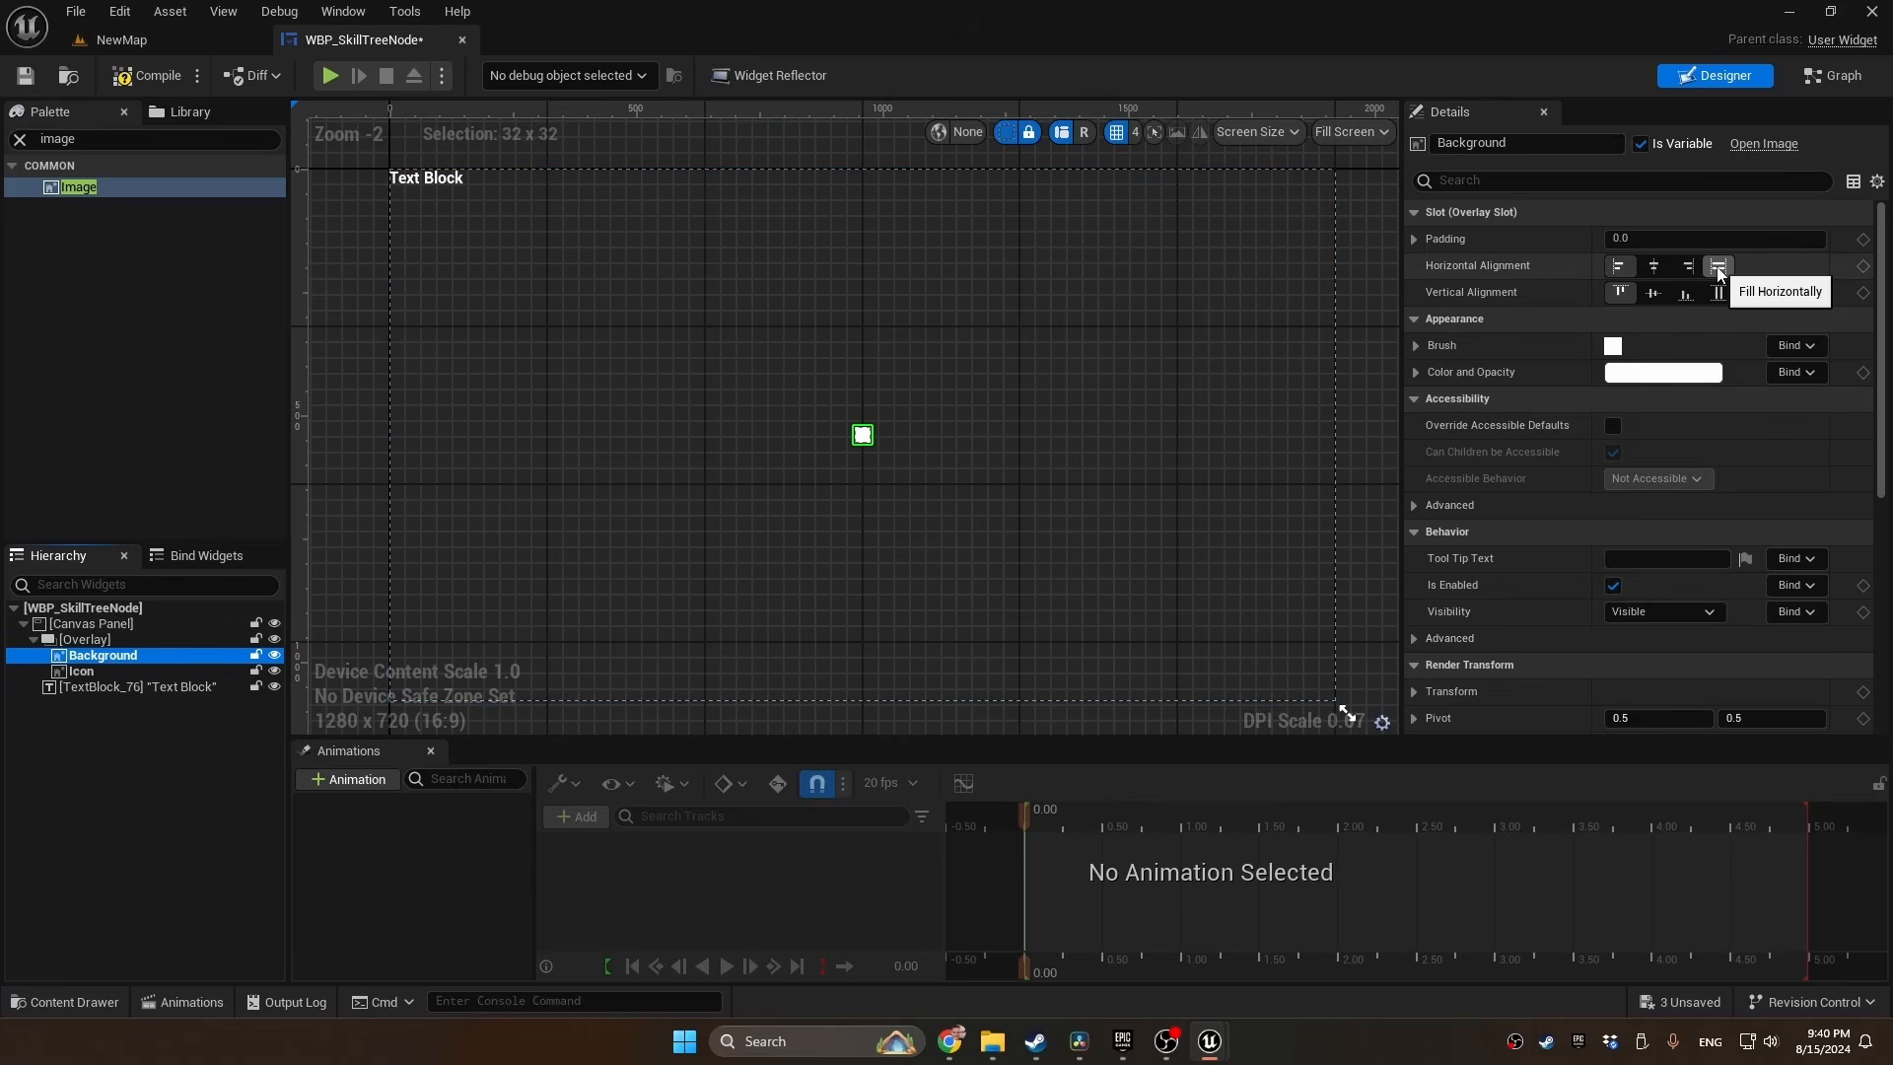
{"action": "left_click", "coordinate": [1717, 266]}
{"action": "left_click", "coordinate": [1718, 293]}
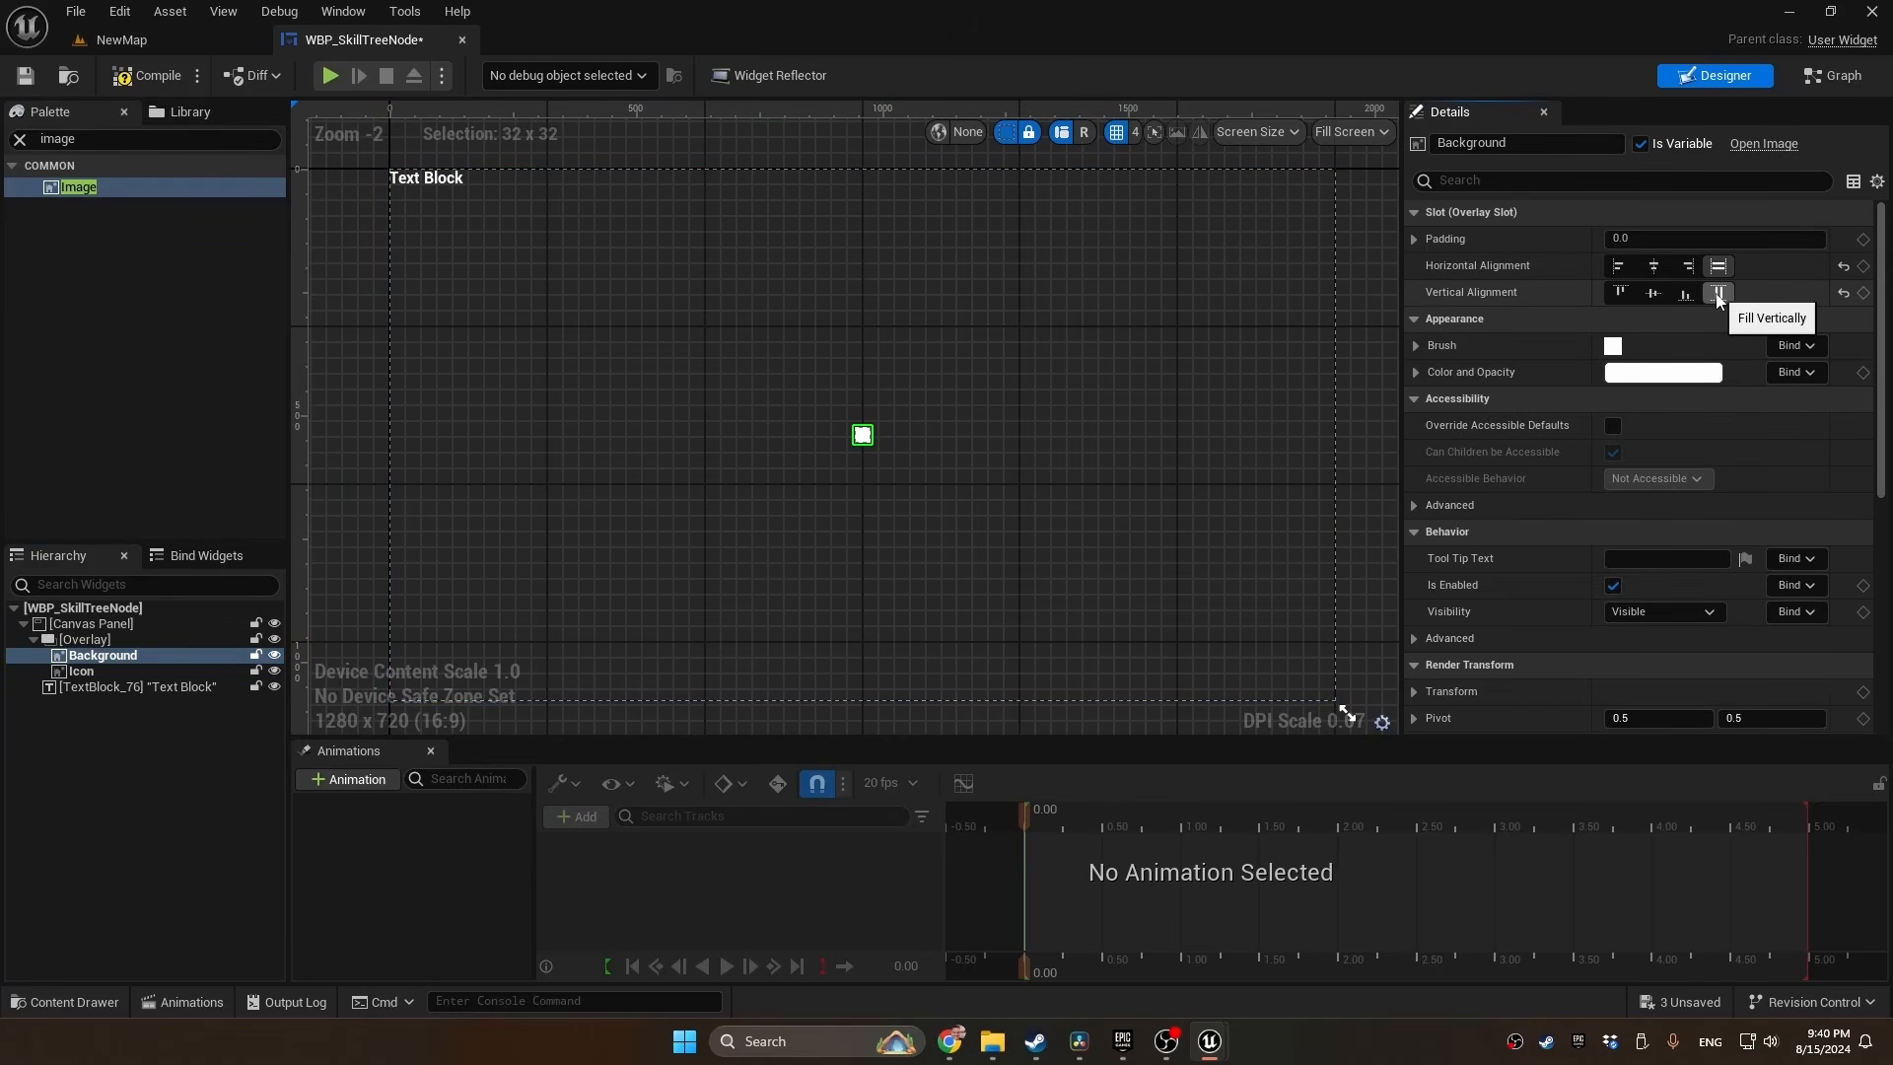
Assign M_Node_Inst as the Background image's brush and change its material domain to UI
{"action": "left_click", "coordinate": [1416, 345]}
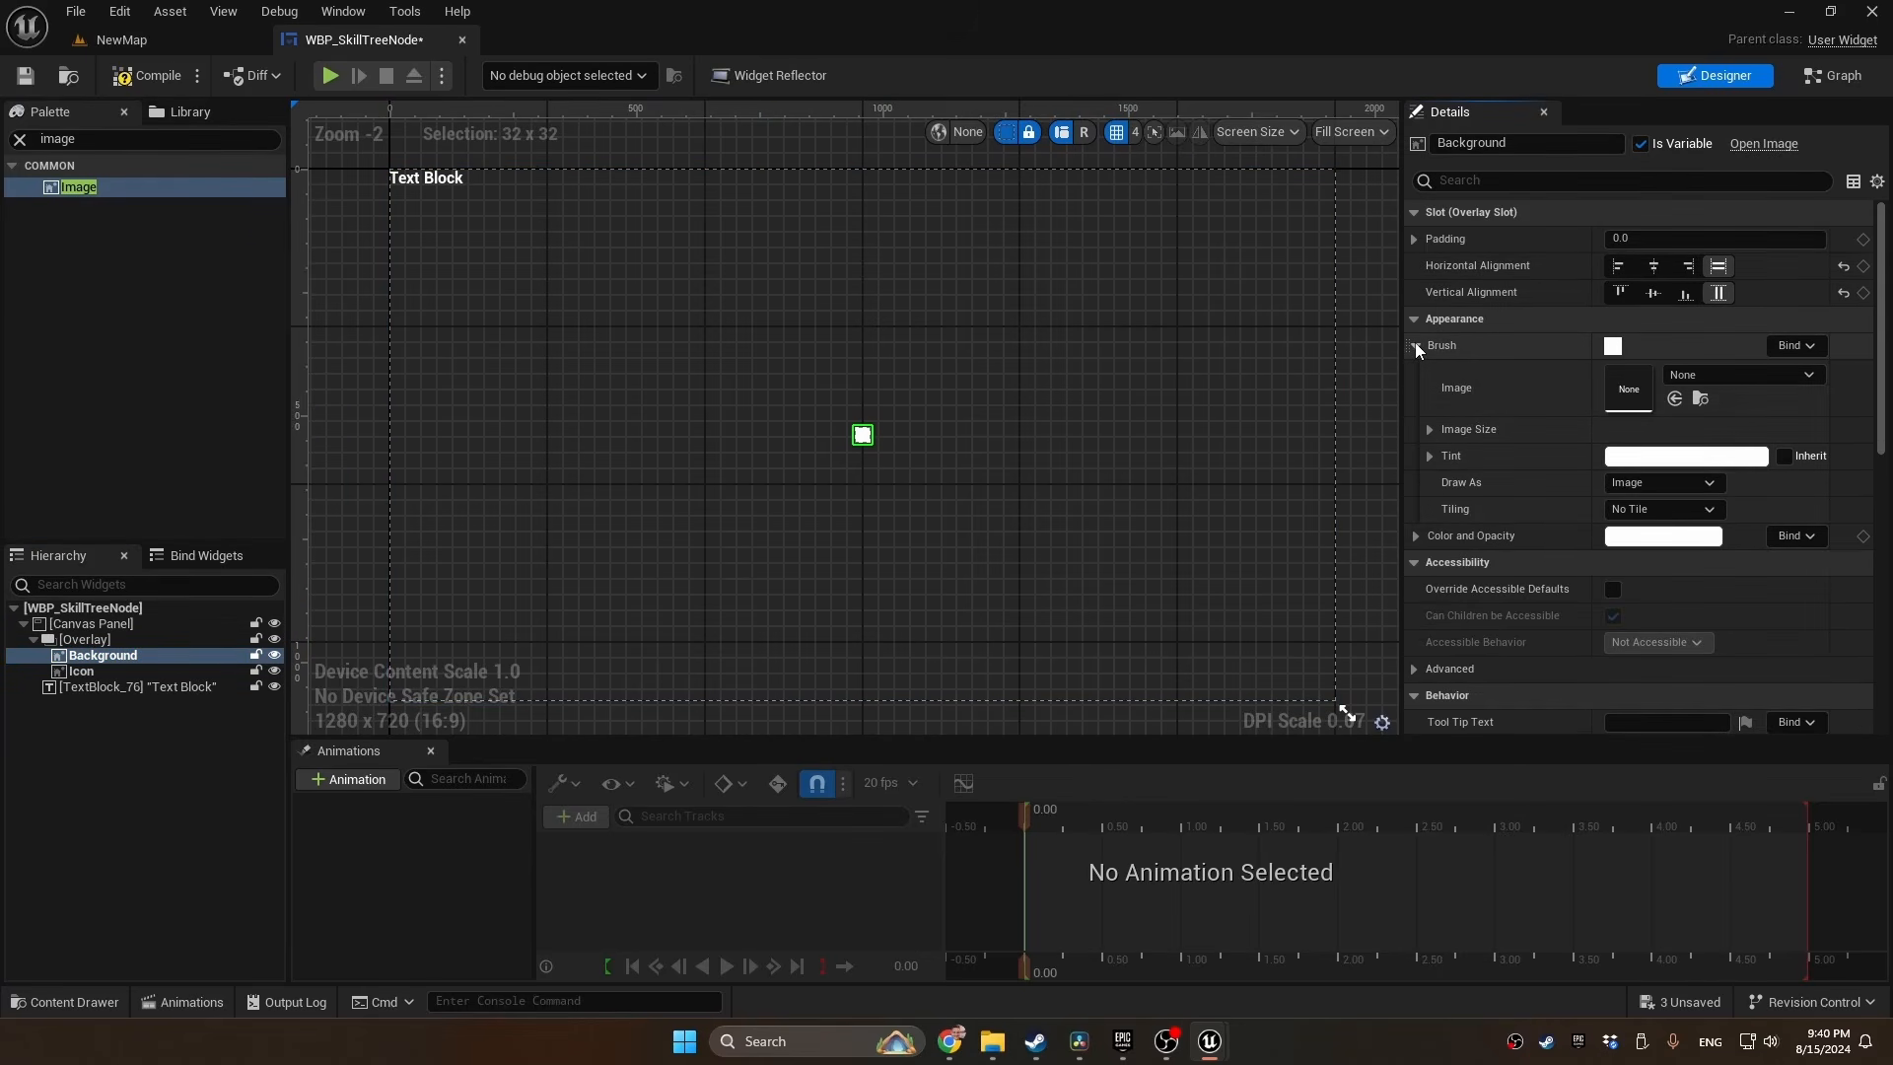
{"action": "left_click", "coordinate": [1706, 375]}
{"action": "type", "text": "m_nod"}
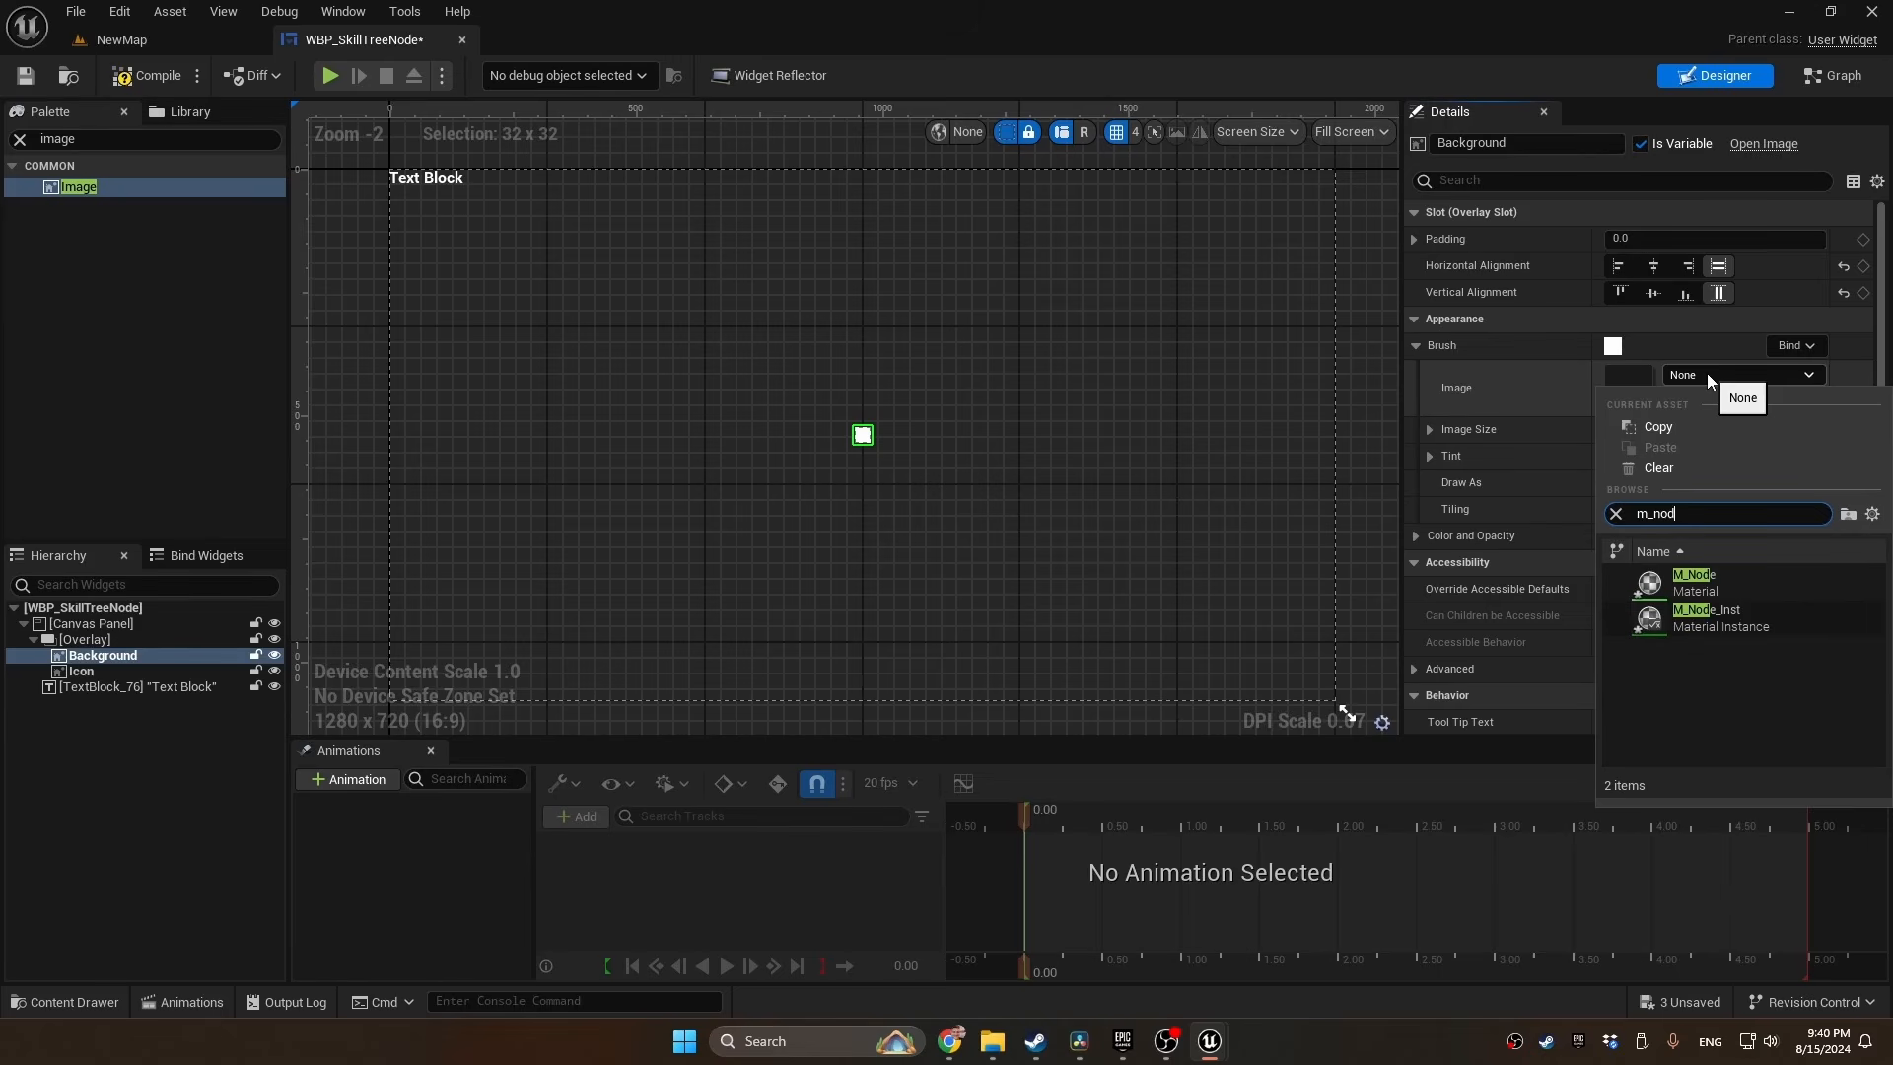
{"action": "left_click", "coordinate": [1723, 613]}
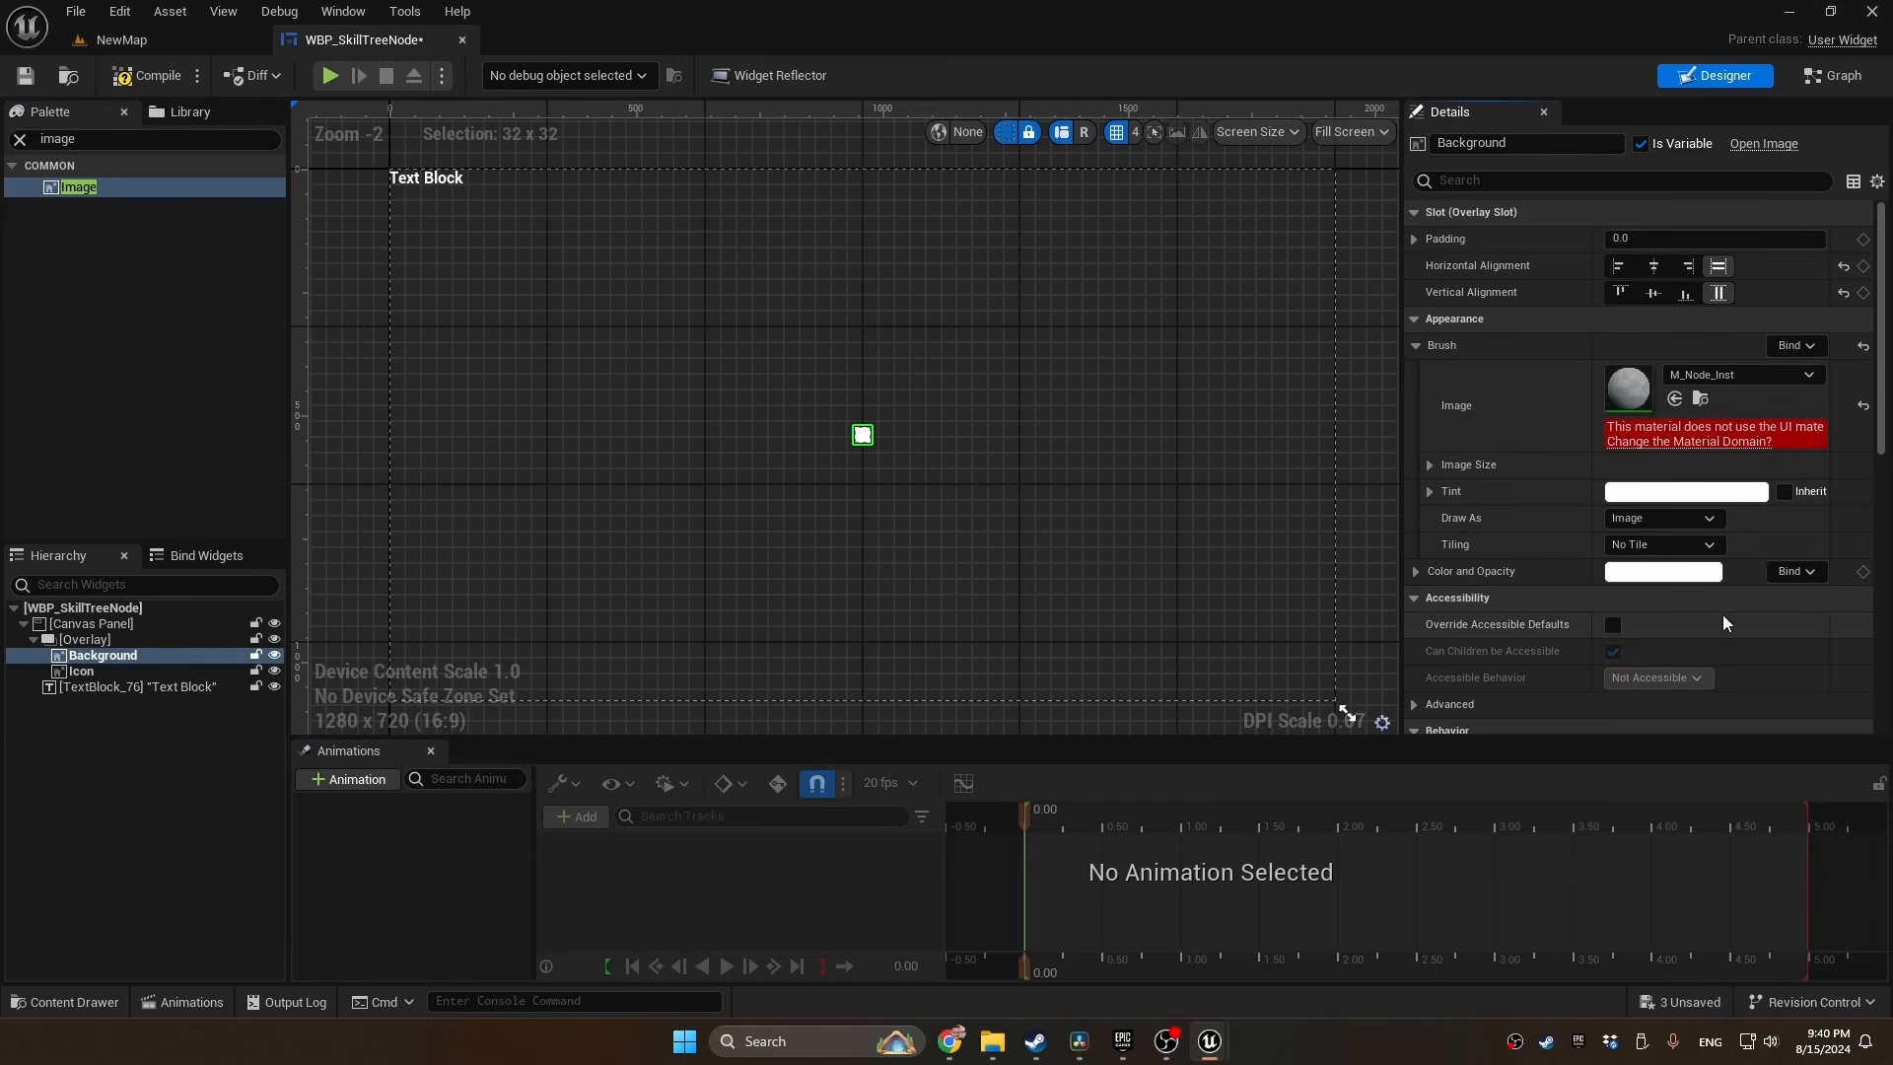
{"action": "left_click", "coordinate": [1660, 445]}
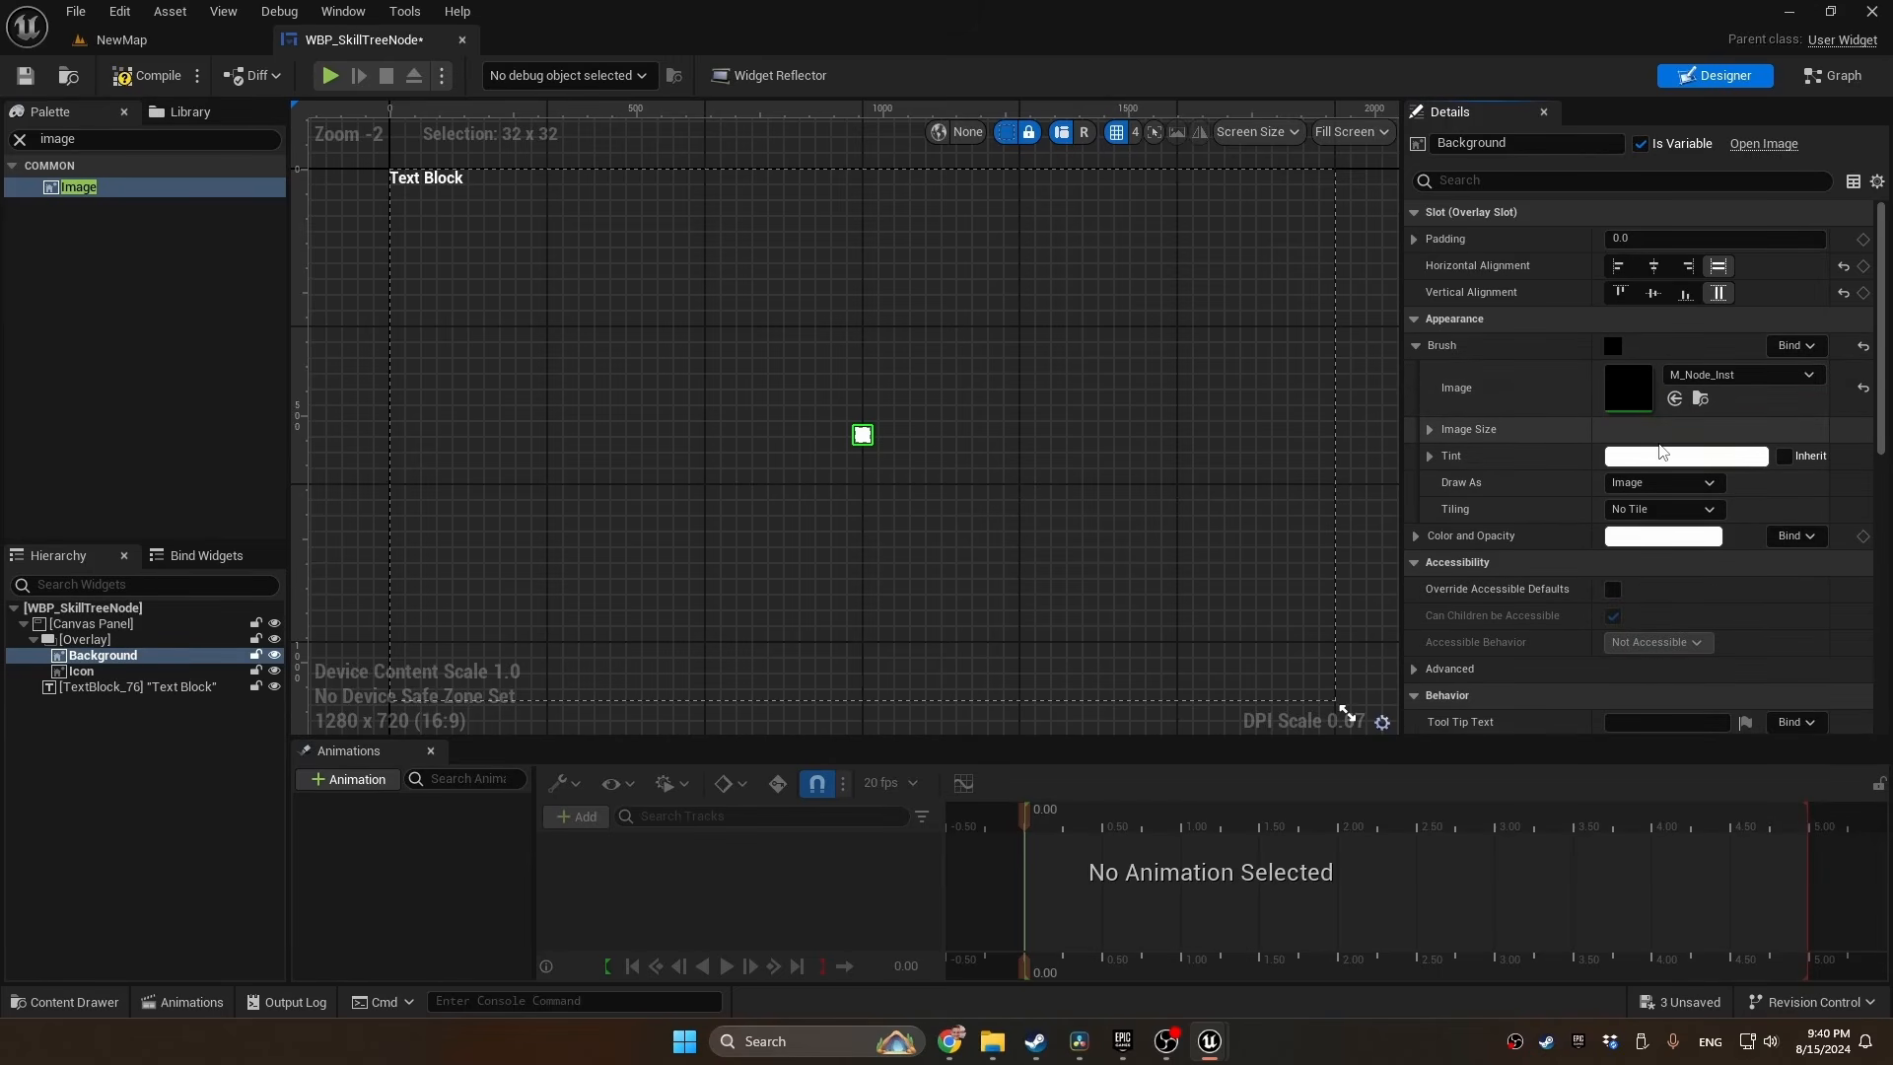
Set the Icon image to fill horizontally and vertically, with an image size of 128 by 128
{"action": "left_click", "coordinate": [93, 671]}
{"action": "left_click", "coordinate": [1719, 266]}
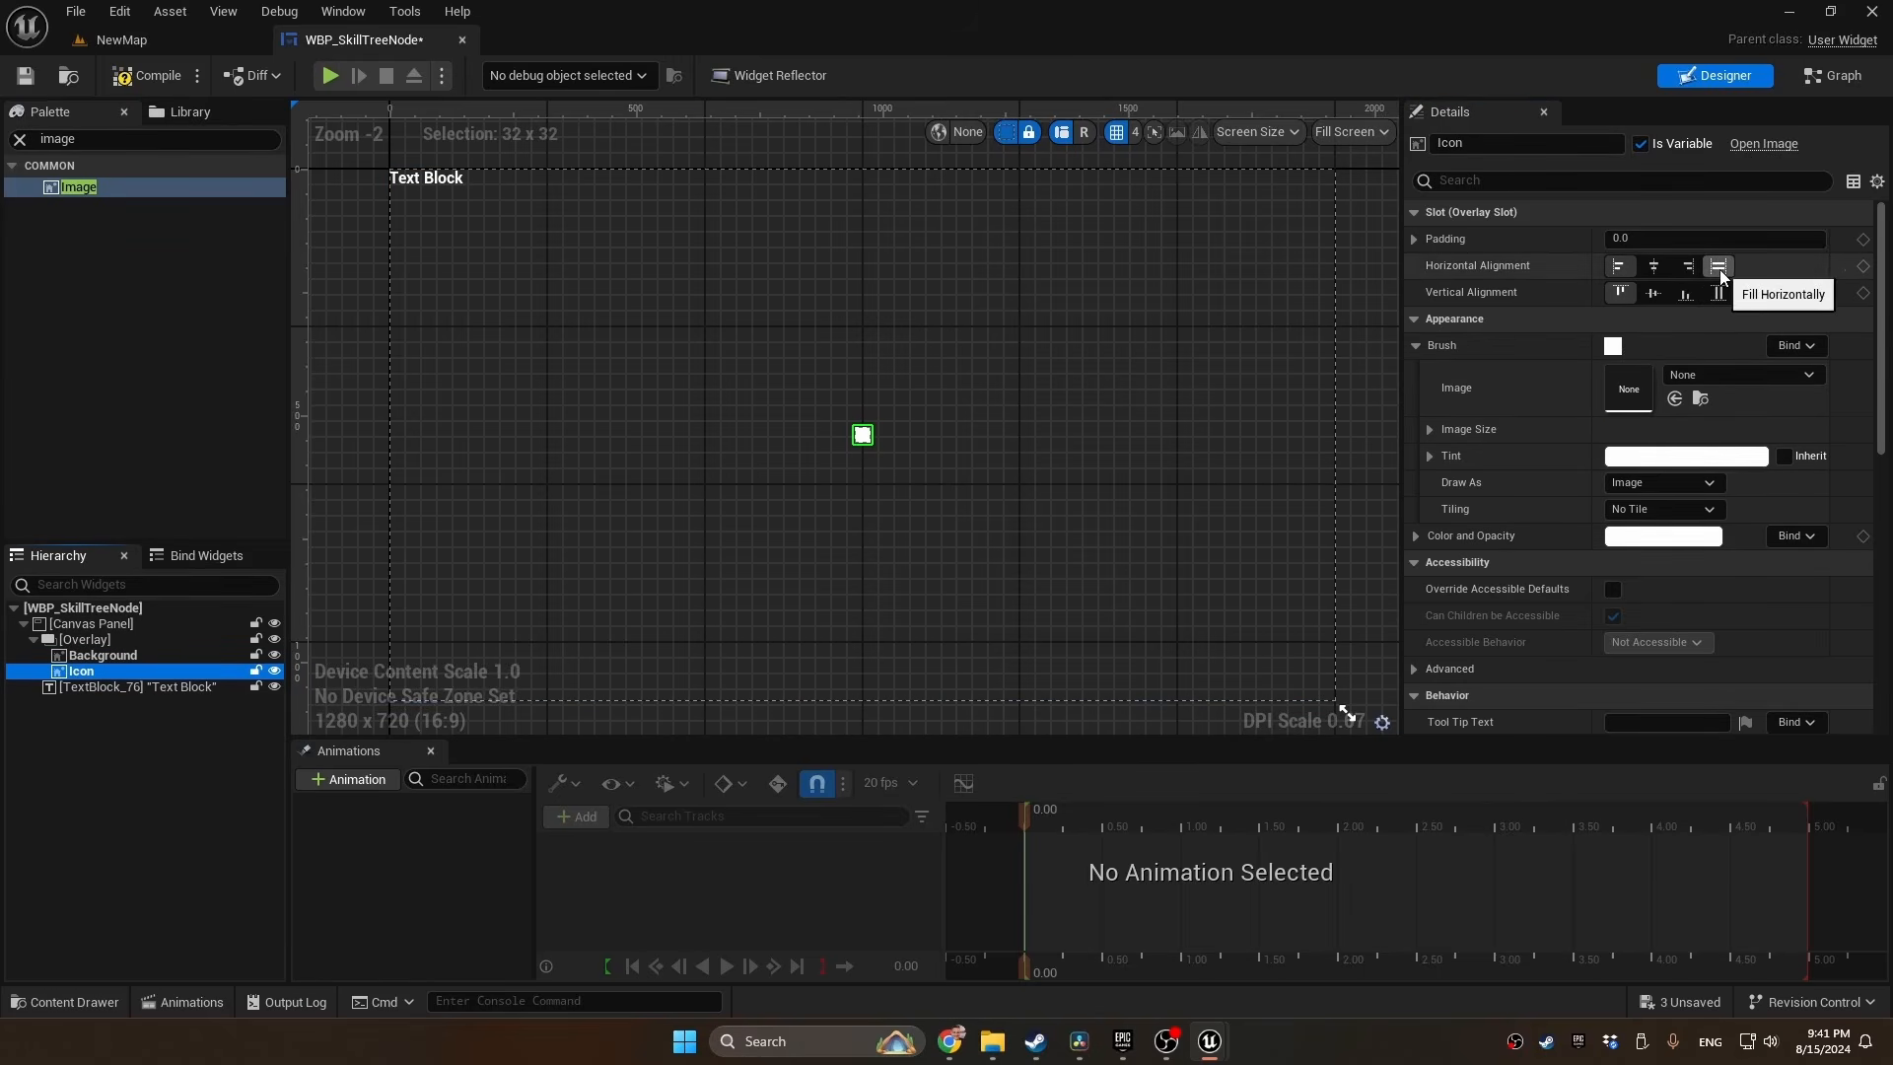
{"action": "left_click", "coordinate": [1430, 430]}
{"action": "left_click", "coordinate": [1647, 454]}
{"action": "type", "text": "128"}
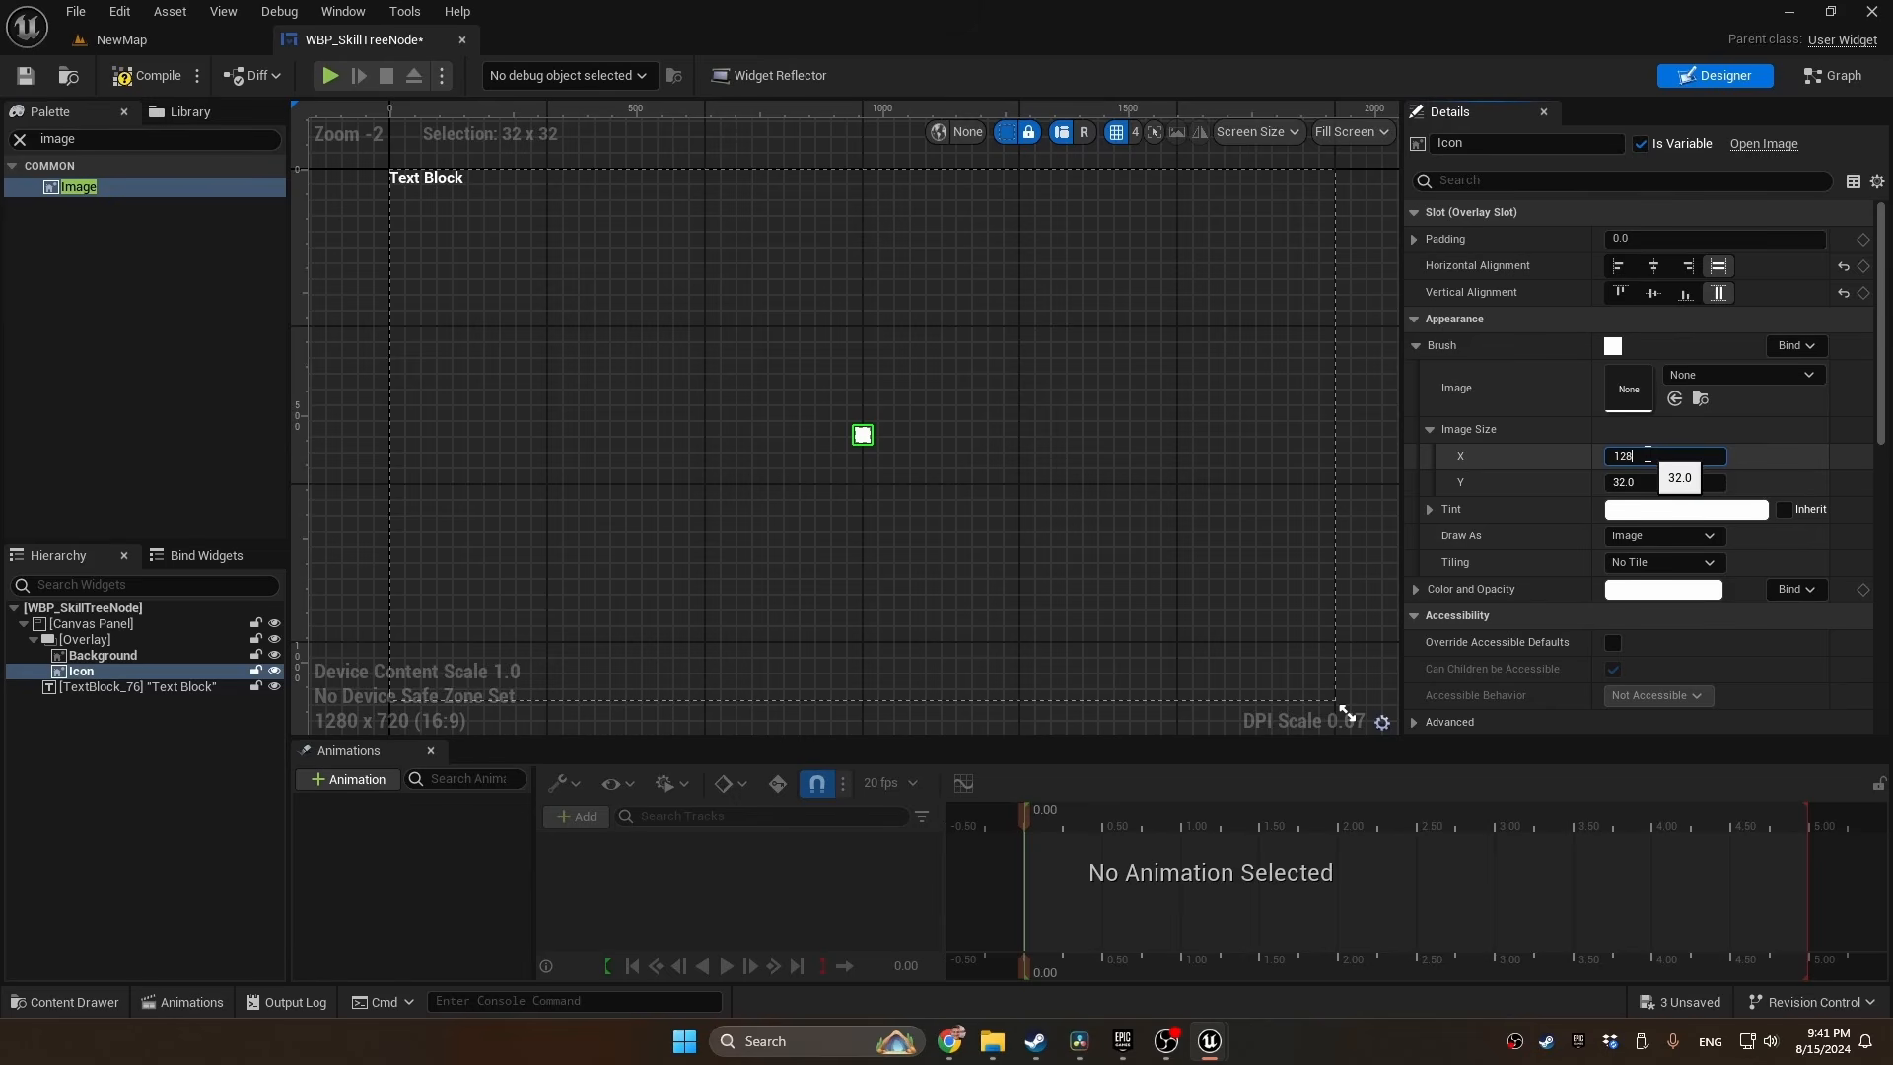
{"action": "key", "text": "Tab"}
{"action": "type", "text": "128"}
{"action": "key", "text": "Return"}
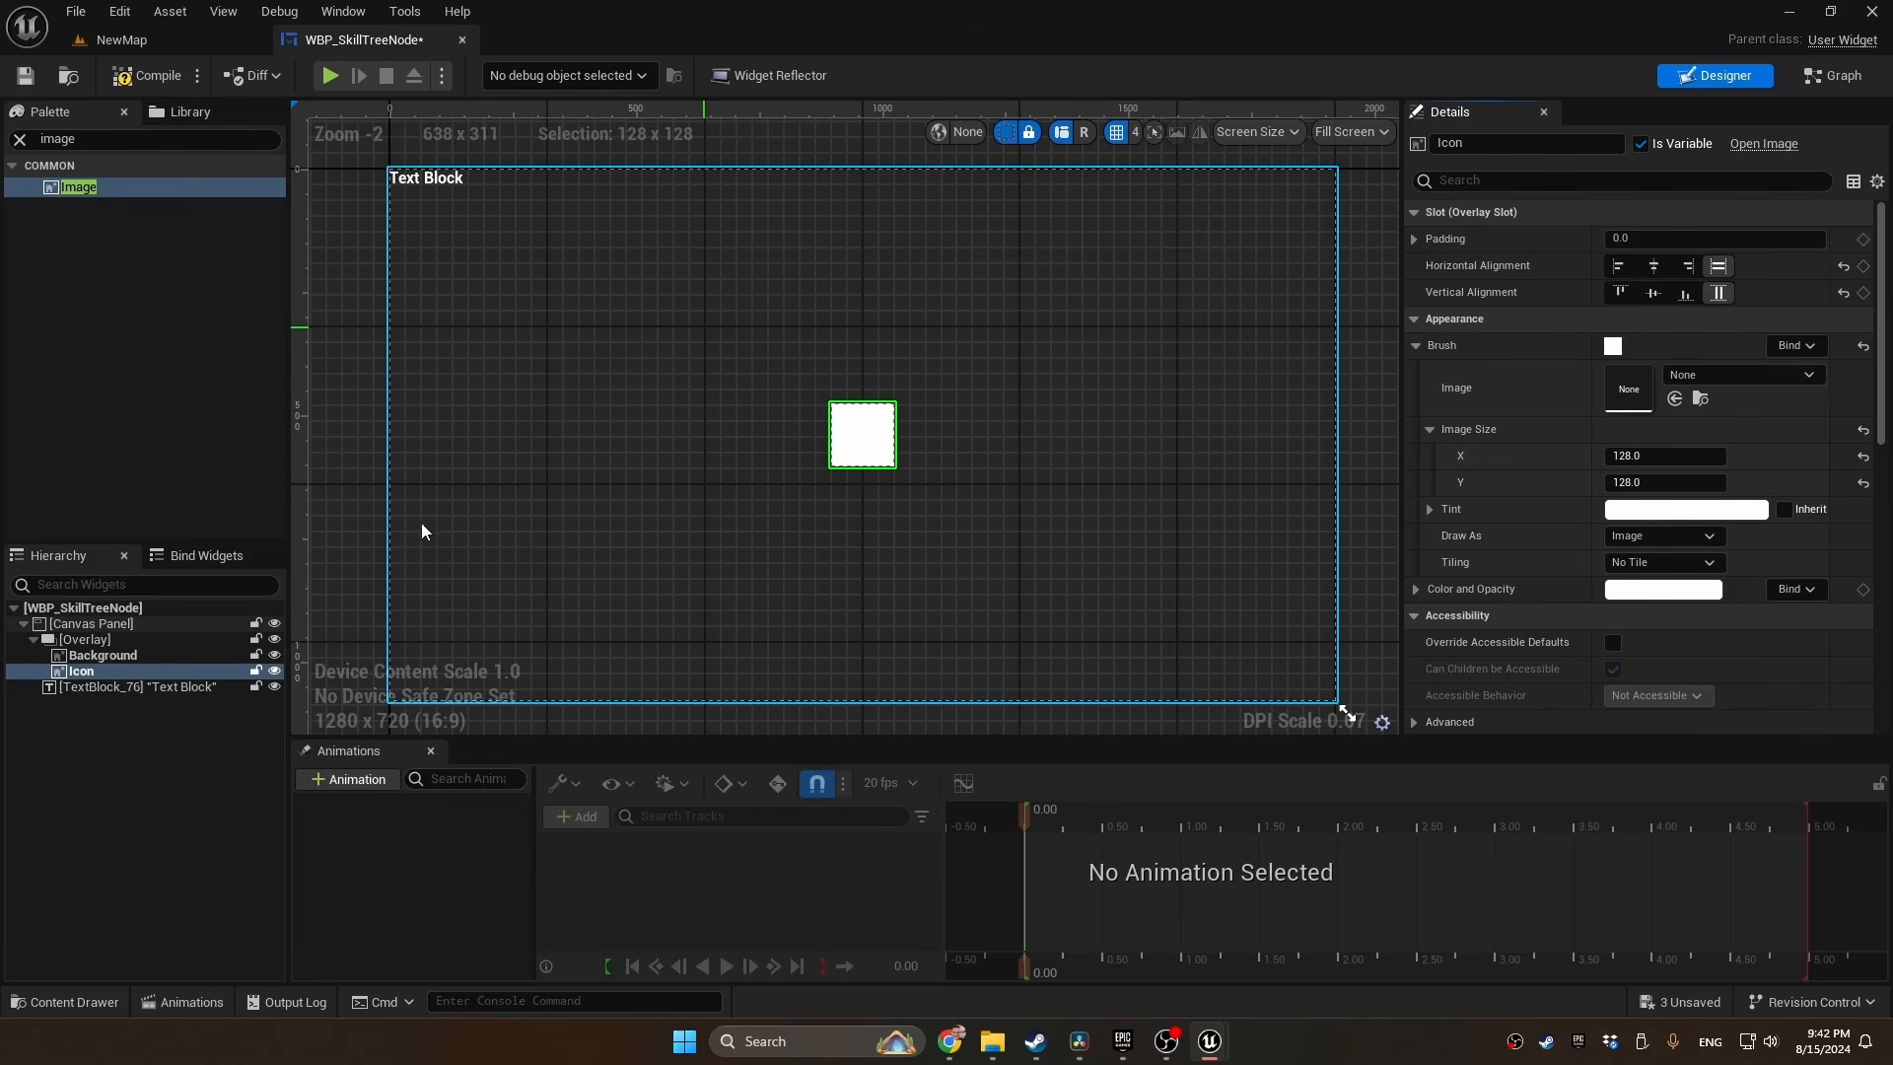
Anchor the text block to the bottom center of the Canvas Panel
{"action": "left_click", "coordinate": [116, 688]}
{"action": "left_click", "coordinate": [1664, 239]}
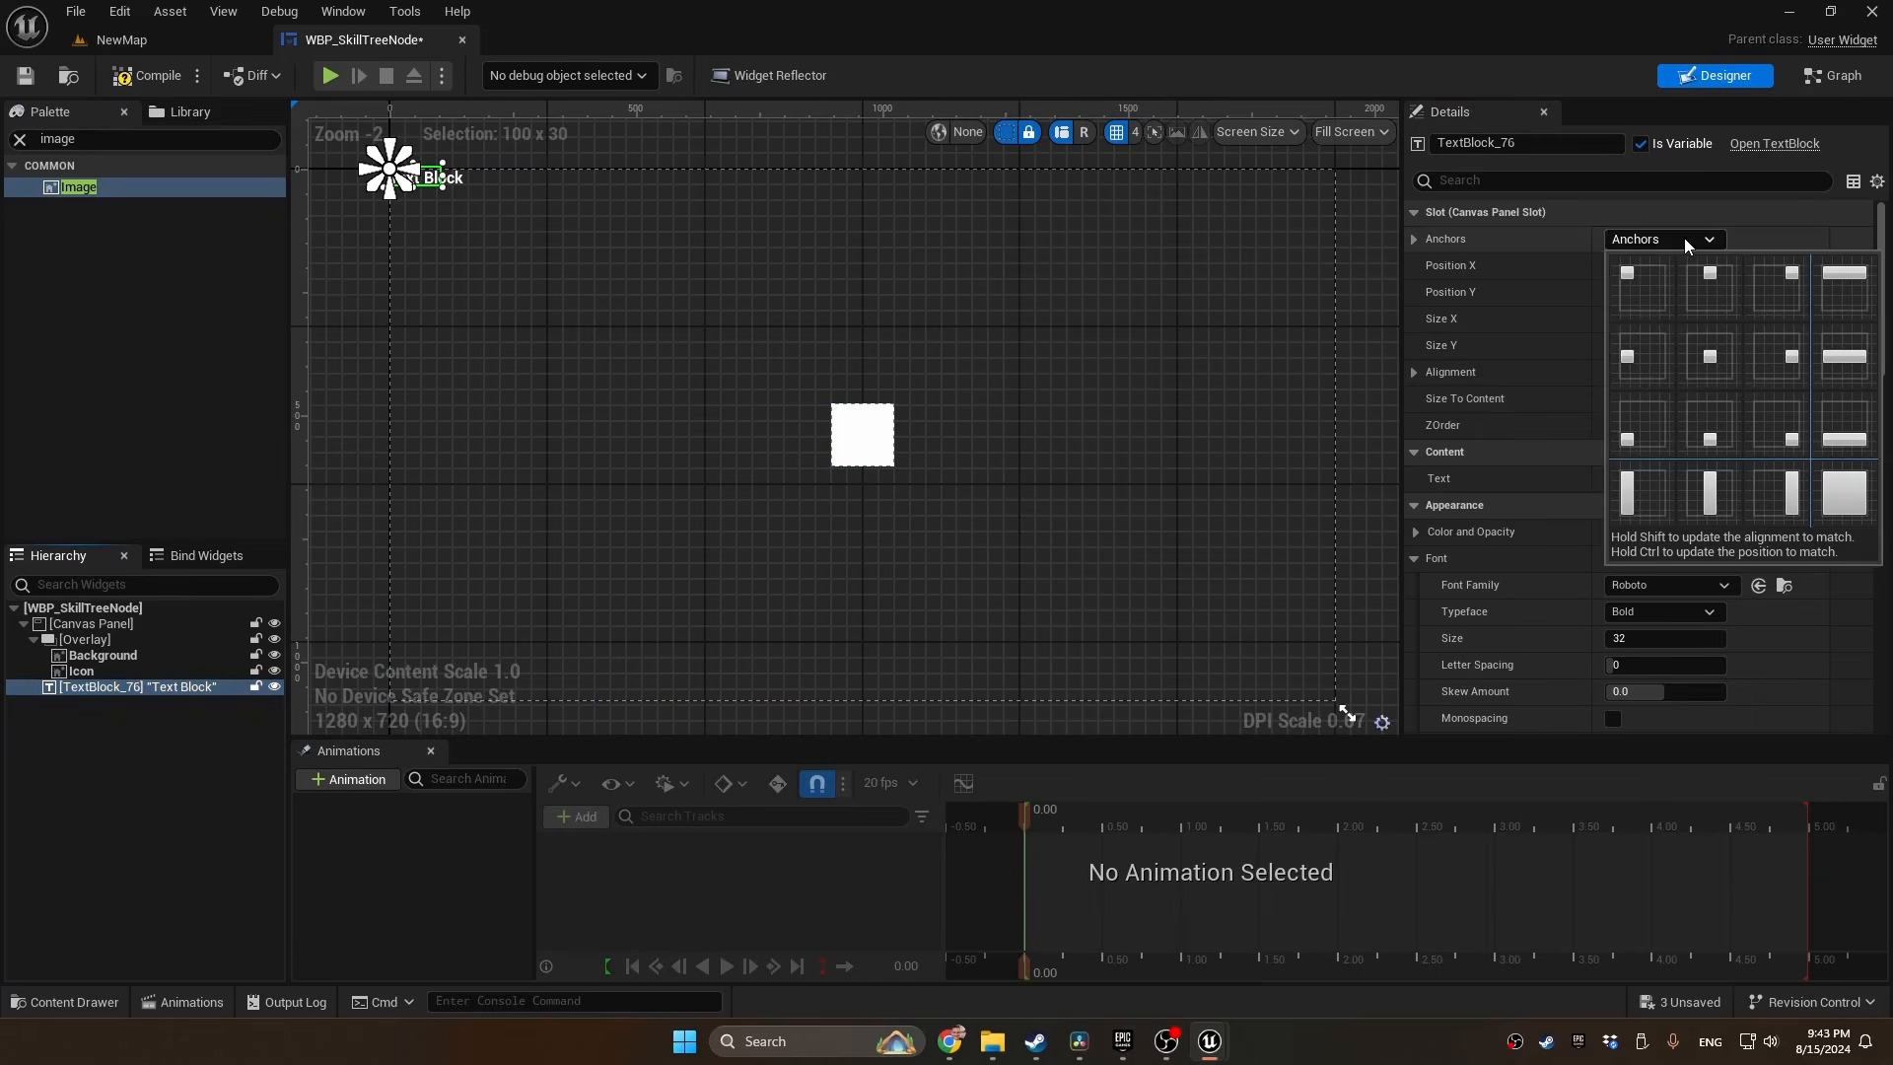
{"action": "left_click", "coordinate": [1708, 436]}
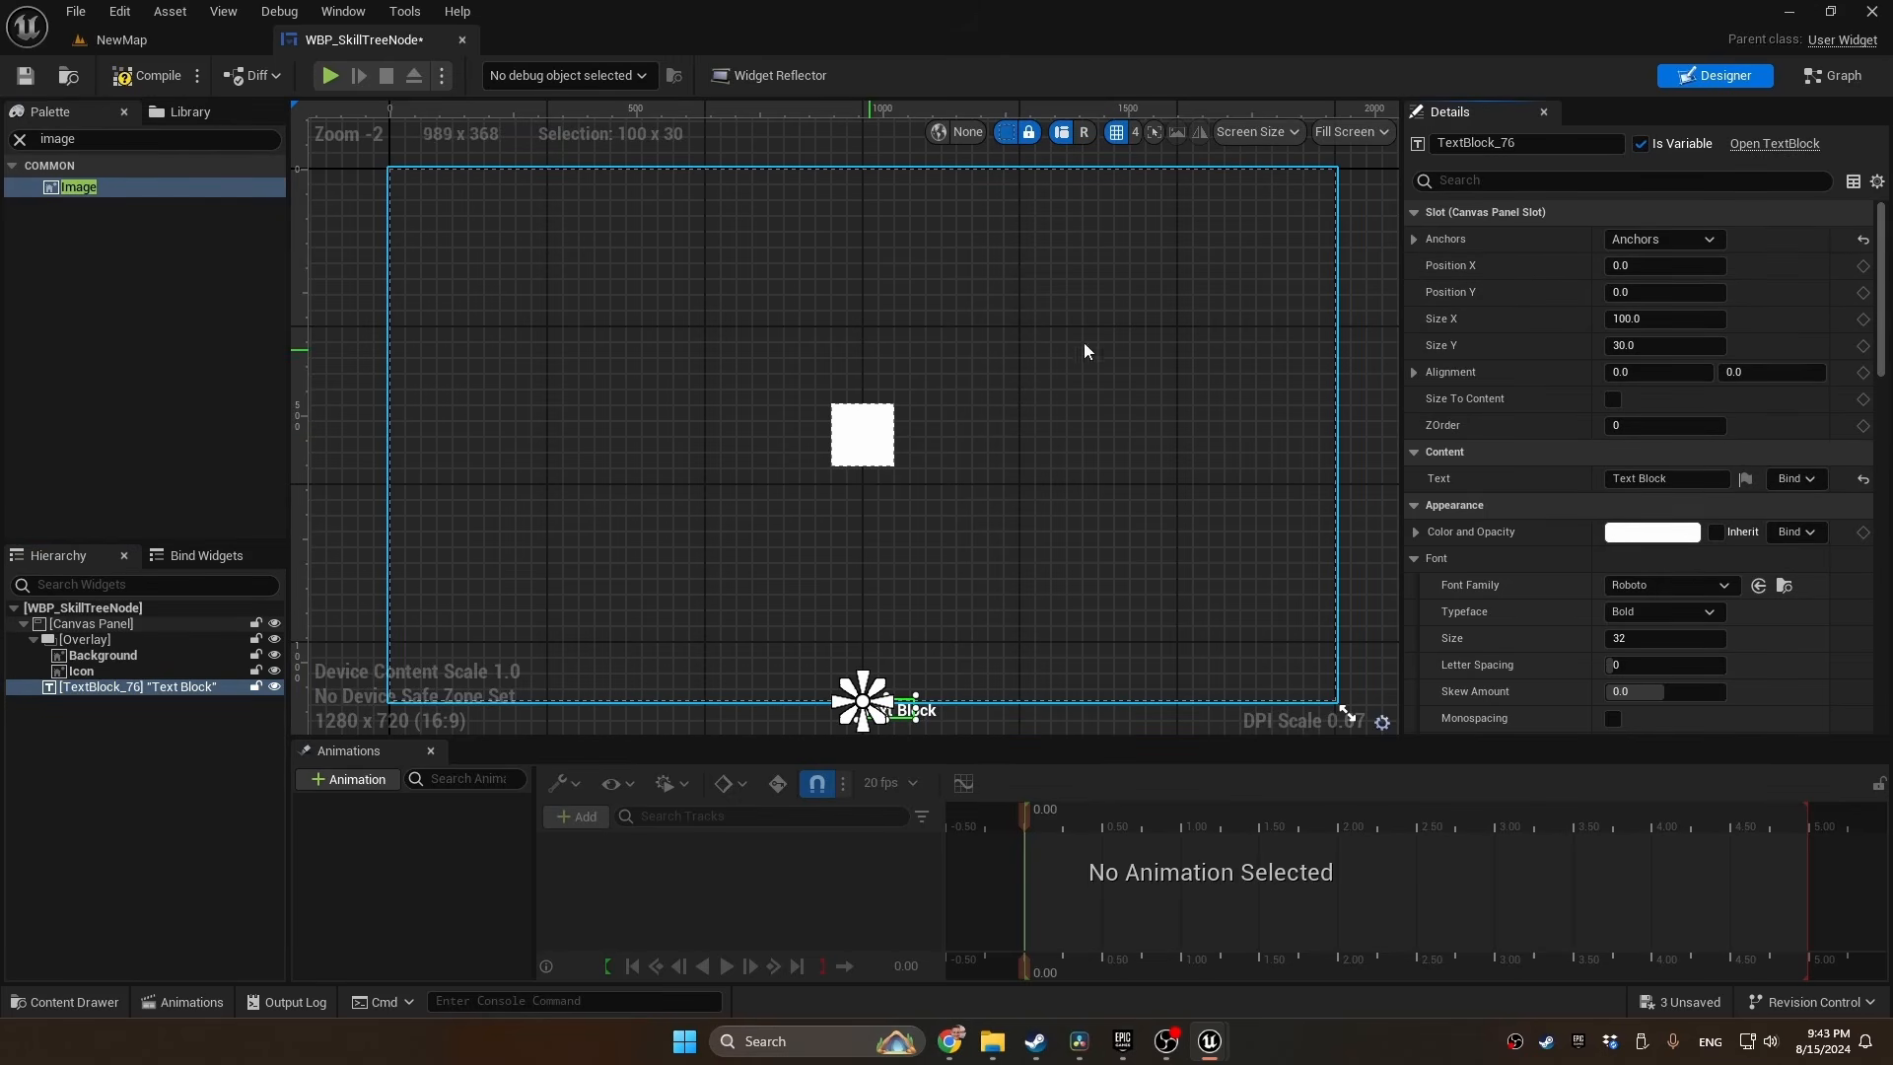
Switch the designer preview to a custom size of 200 by 200
{"action": "left_click", "coordinate": [1351, 134]}
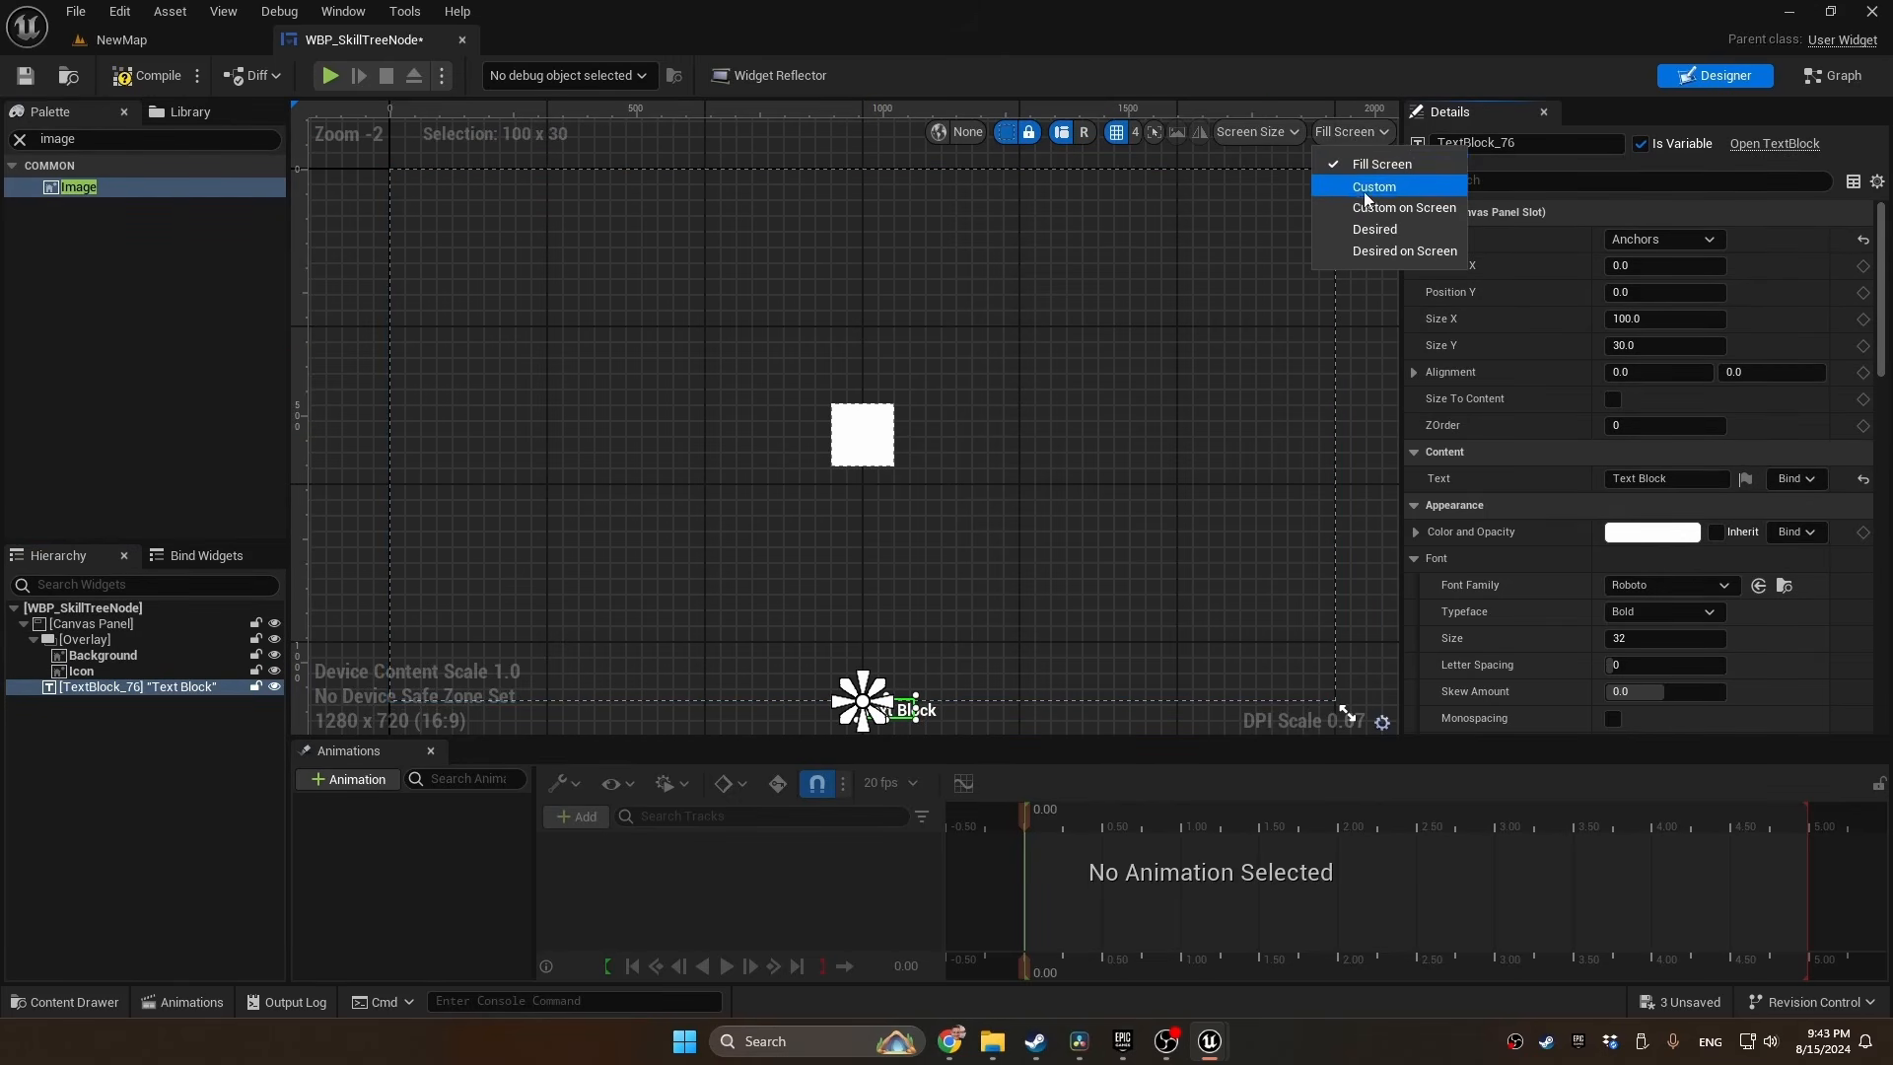
{"action": "left_click", "coordinate": [1375, 183]}
{"action": "left_click", "coordinate": [1240, 132]}
{"action": "type", "text": "200"}
{"action": "key", "text": "Tab"}
{"action": "type", "text": "20"}
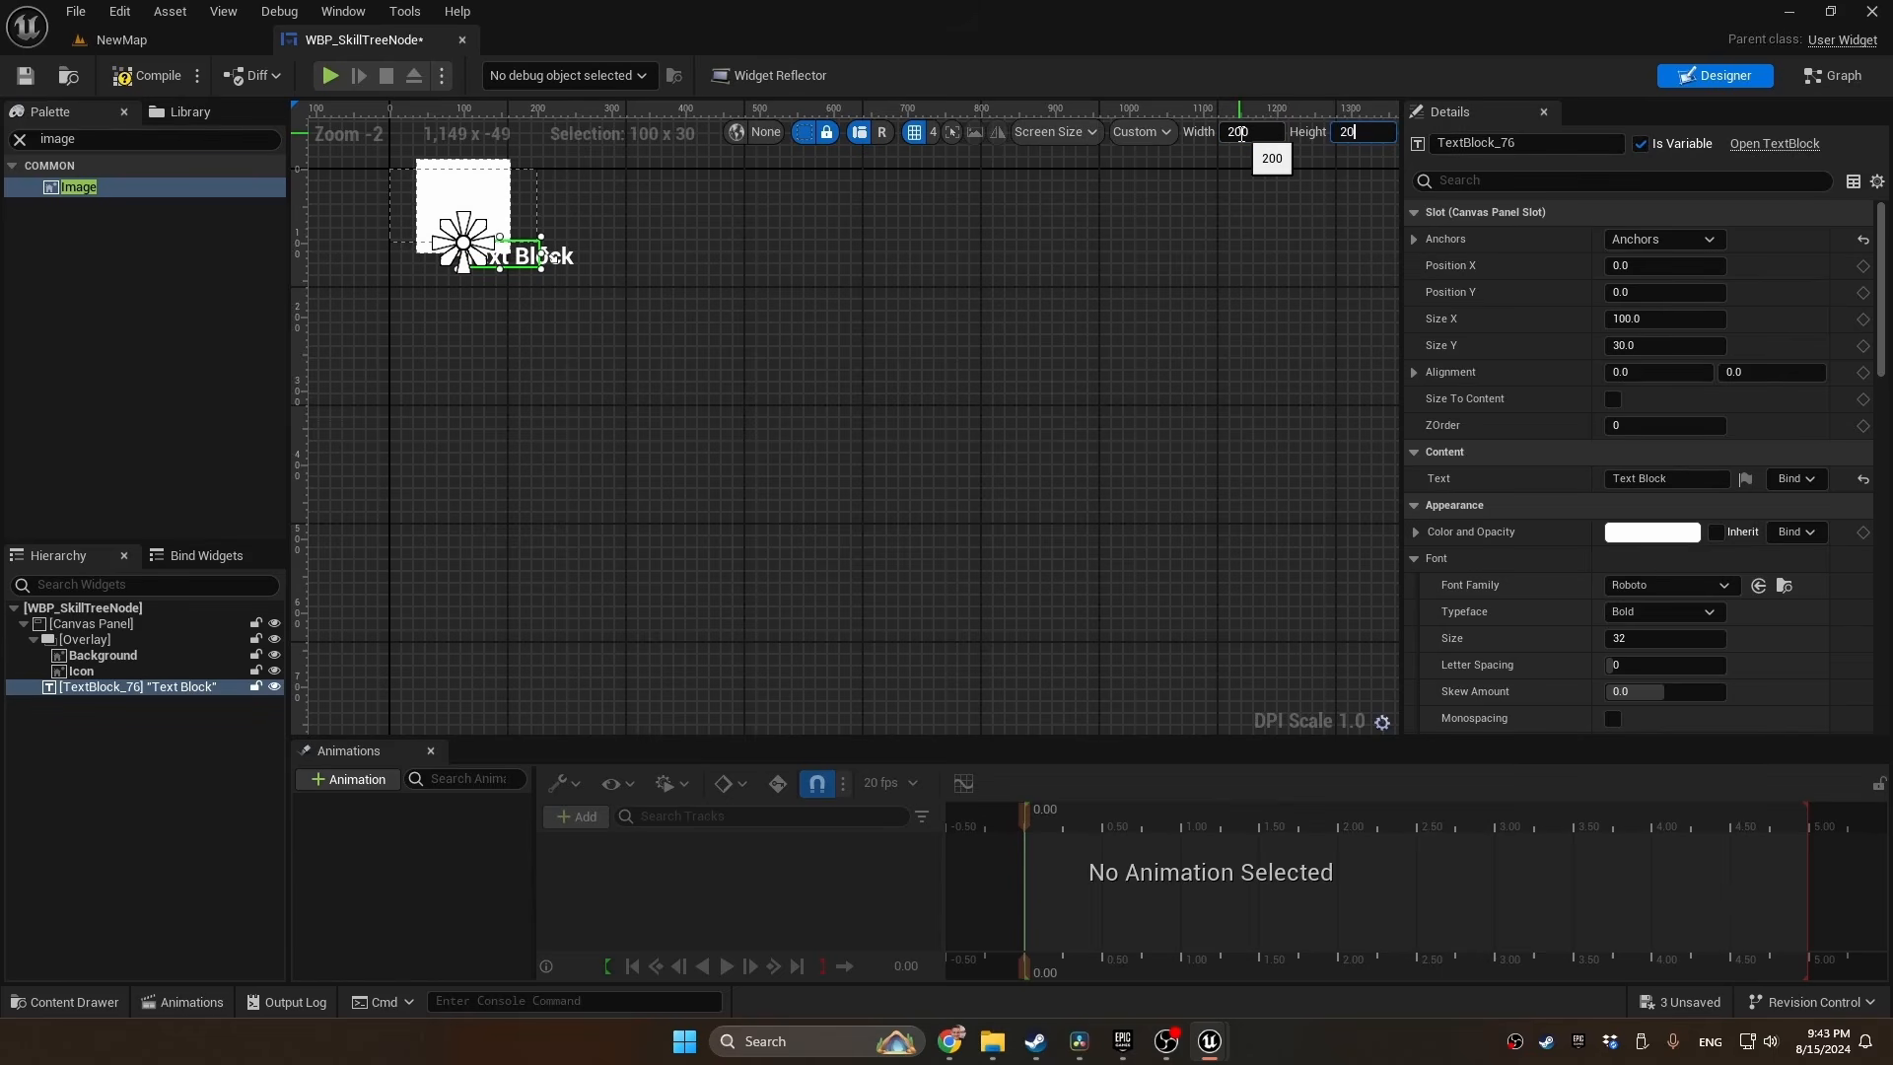
{"action": "type", "text": "0"}
{"action": "key", "text": "Return"}
{"action": "scroll", "coordinate": [777, 405], "scroll_direction": "up", "scroll_amount": 3}
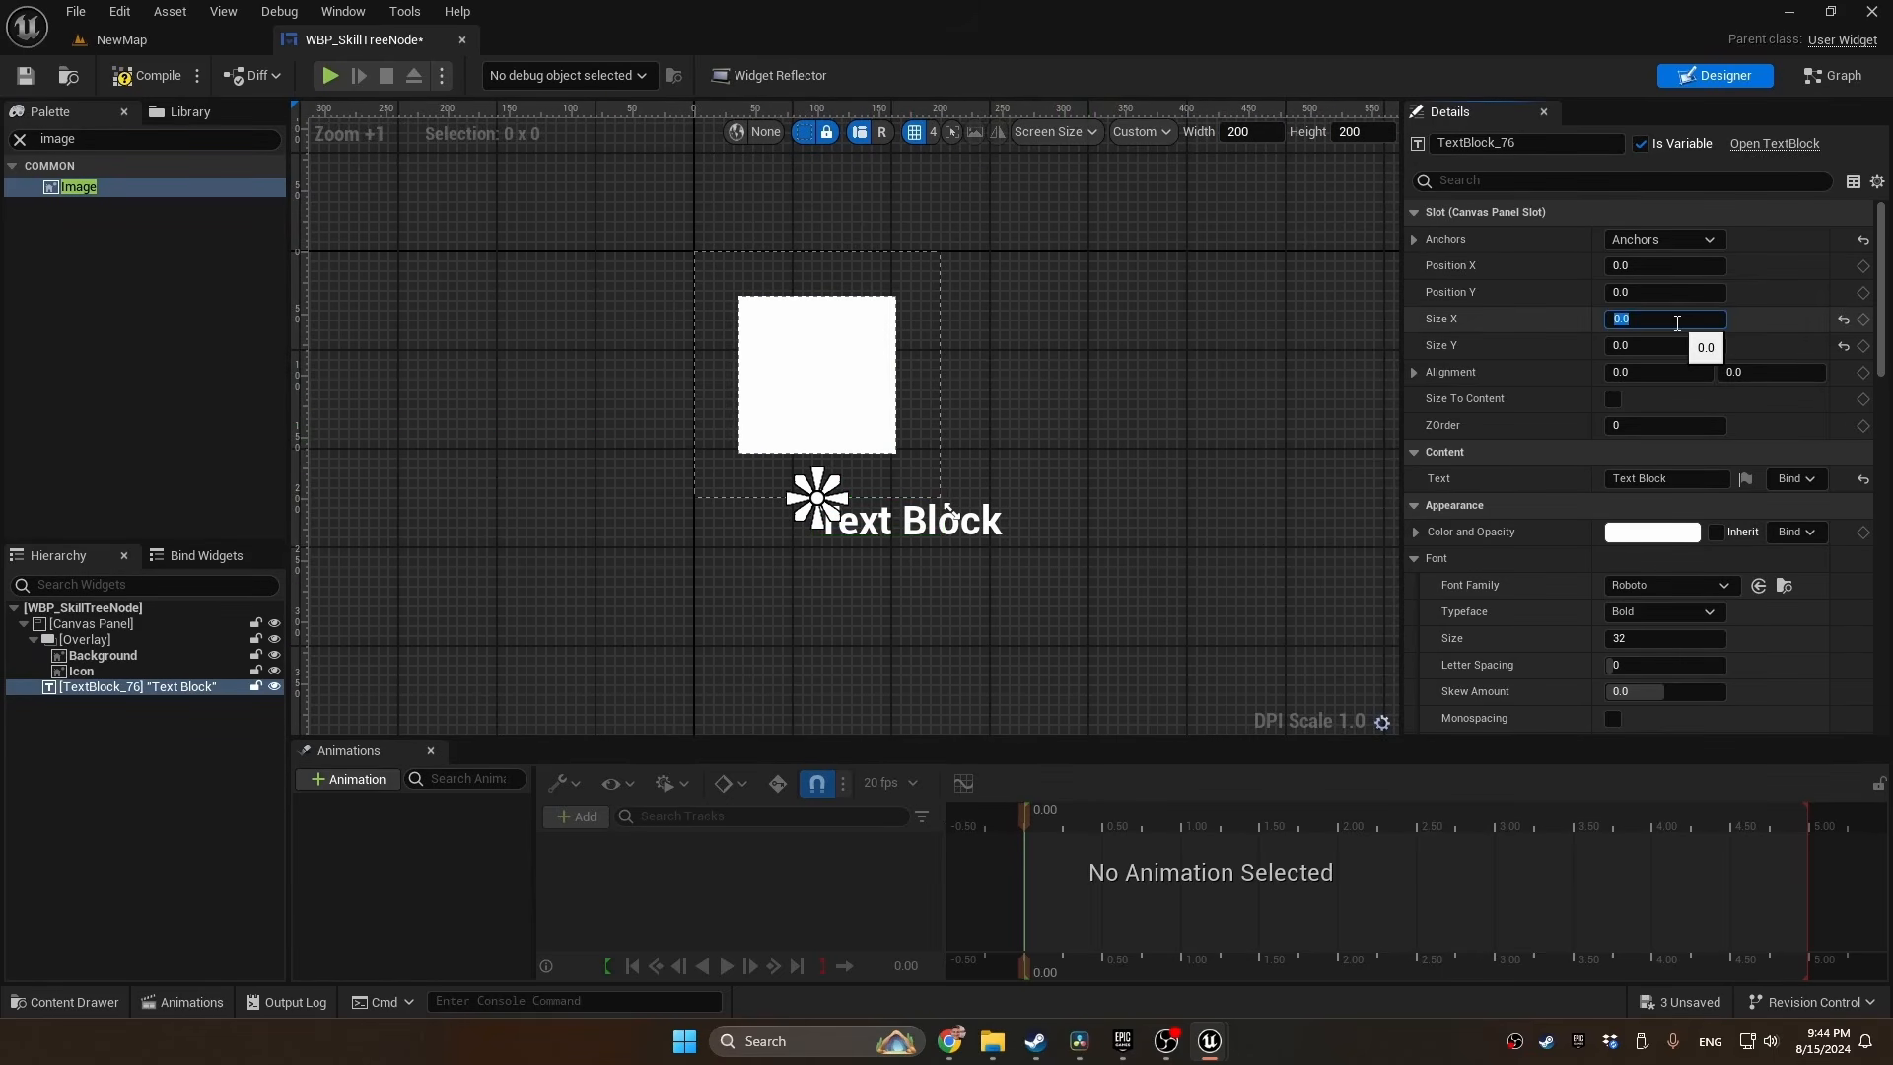
Give the text block size 0, 0, alignment 0.5, 0.0 and centered justification
{"action": "key", "text": "Tab"}
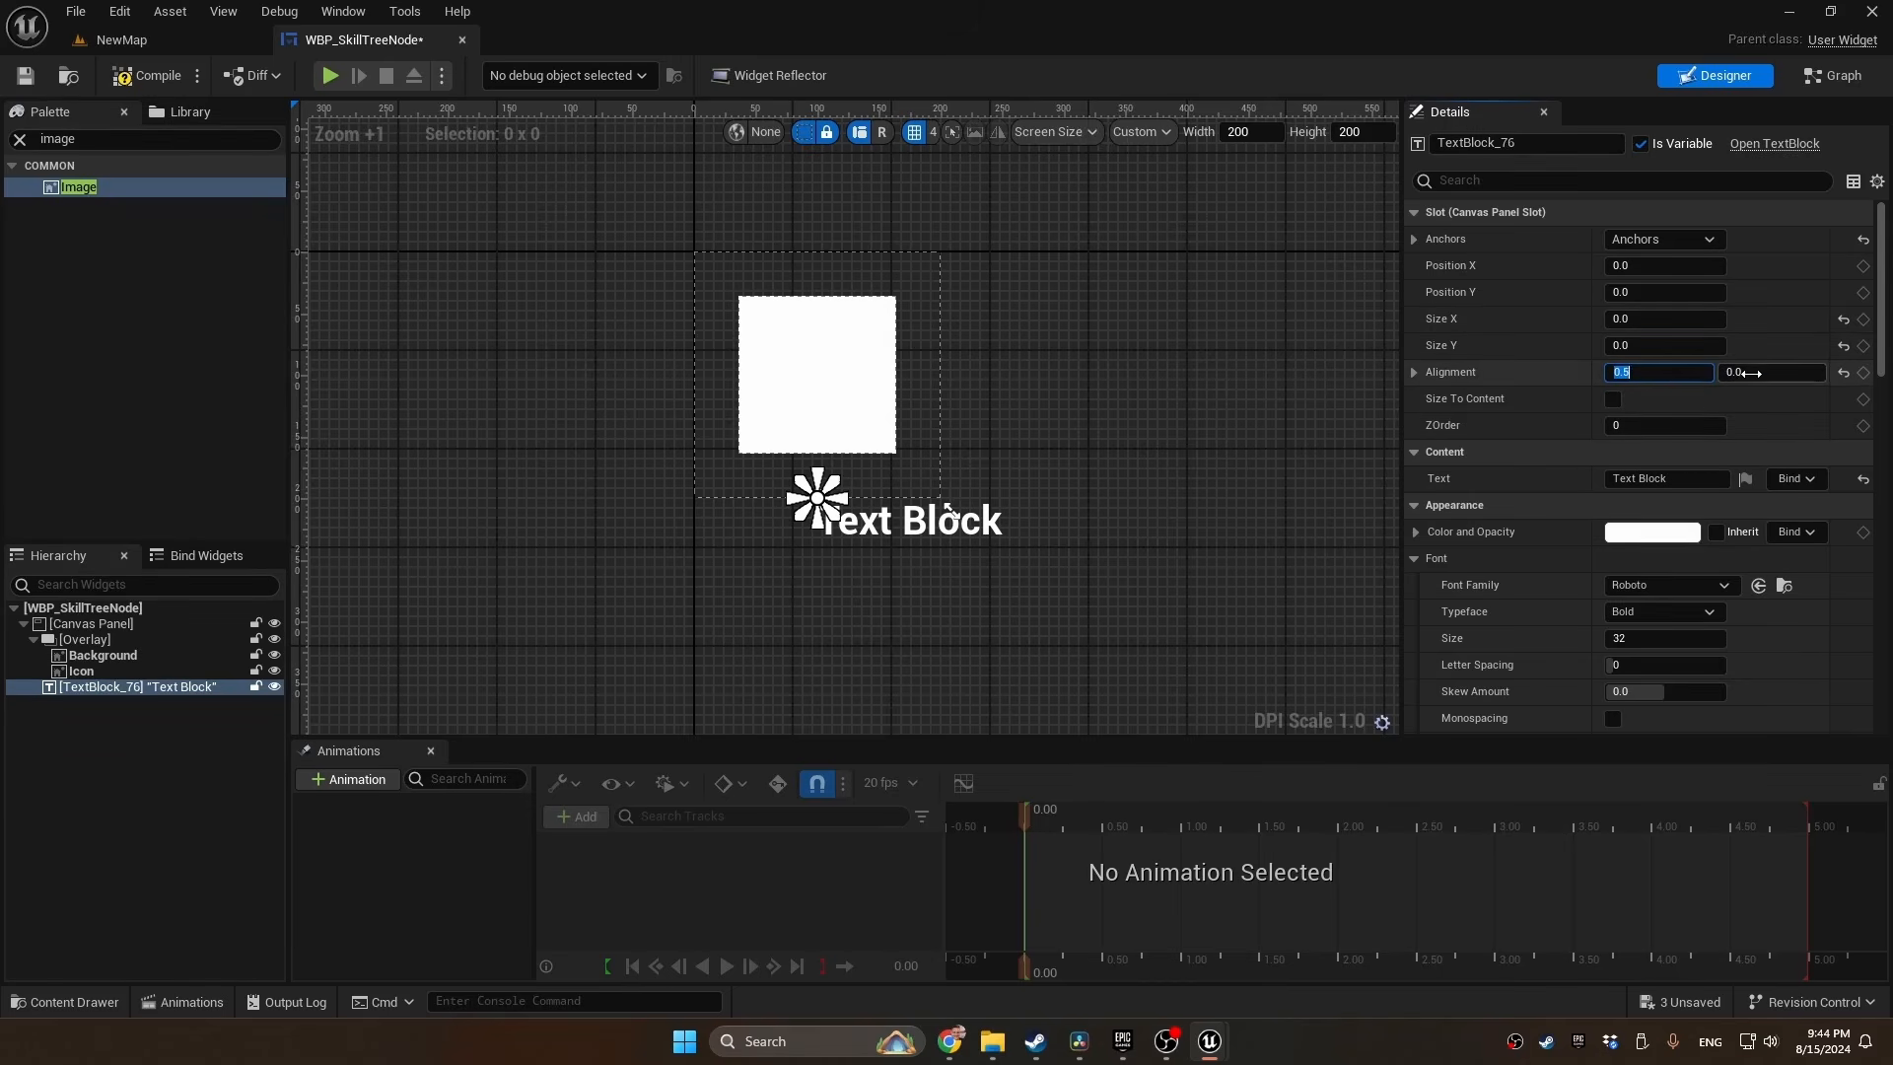
{"action": "scroll", "coordinate": [1653, 365], "scroll_direction": "down", "scroll_amount": 8}
{"action": "scroll", "coordinate": [1676, 493], "scroll_direction": "down", "scroll_amount": 3}
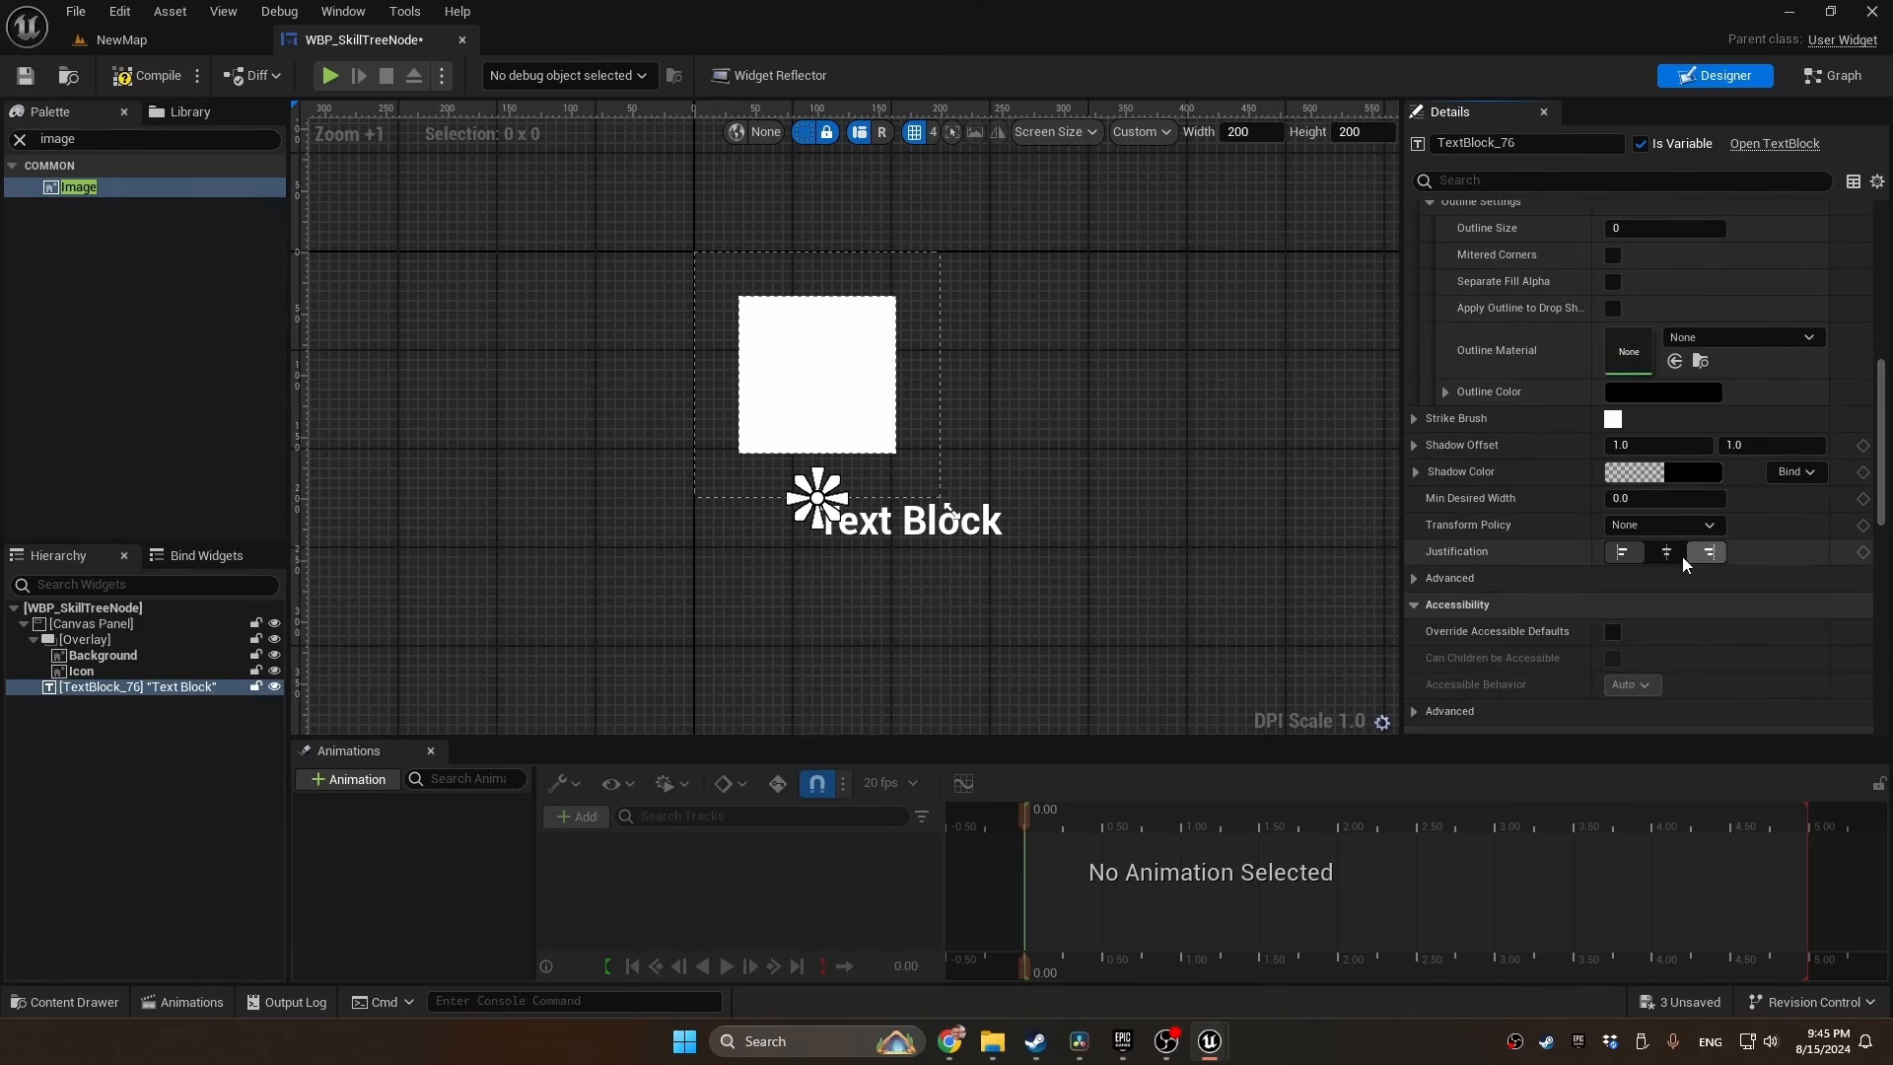
{"action": "left_click", "coordinate": [1709, 552]}
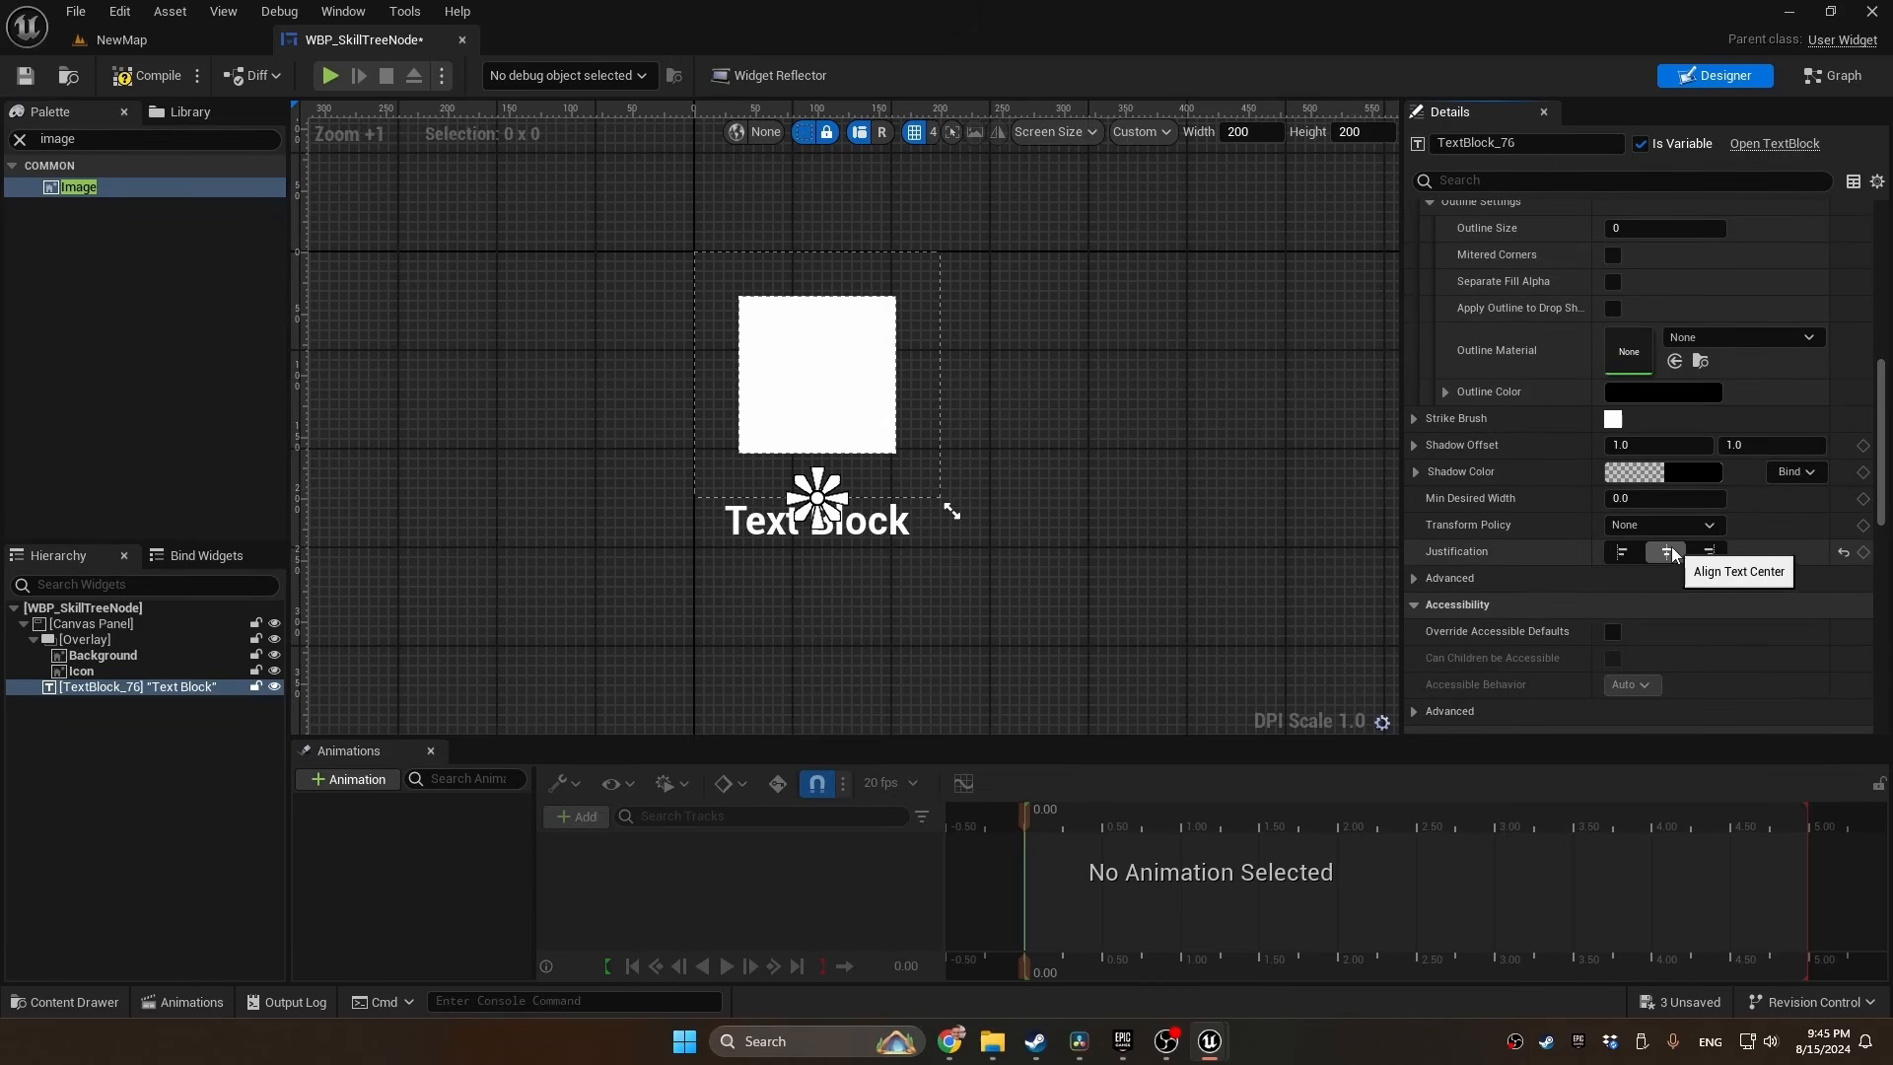
Try to rename the text block to Text
{"action": "double_click", "coordinate": [162, 689]}
{"action": "type", "text": "Tex"}
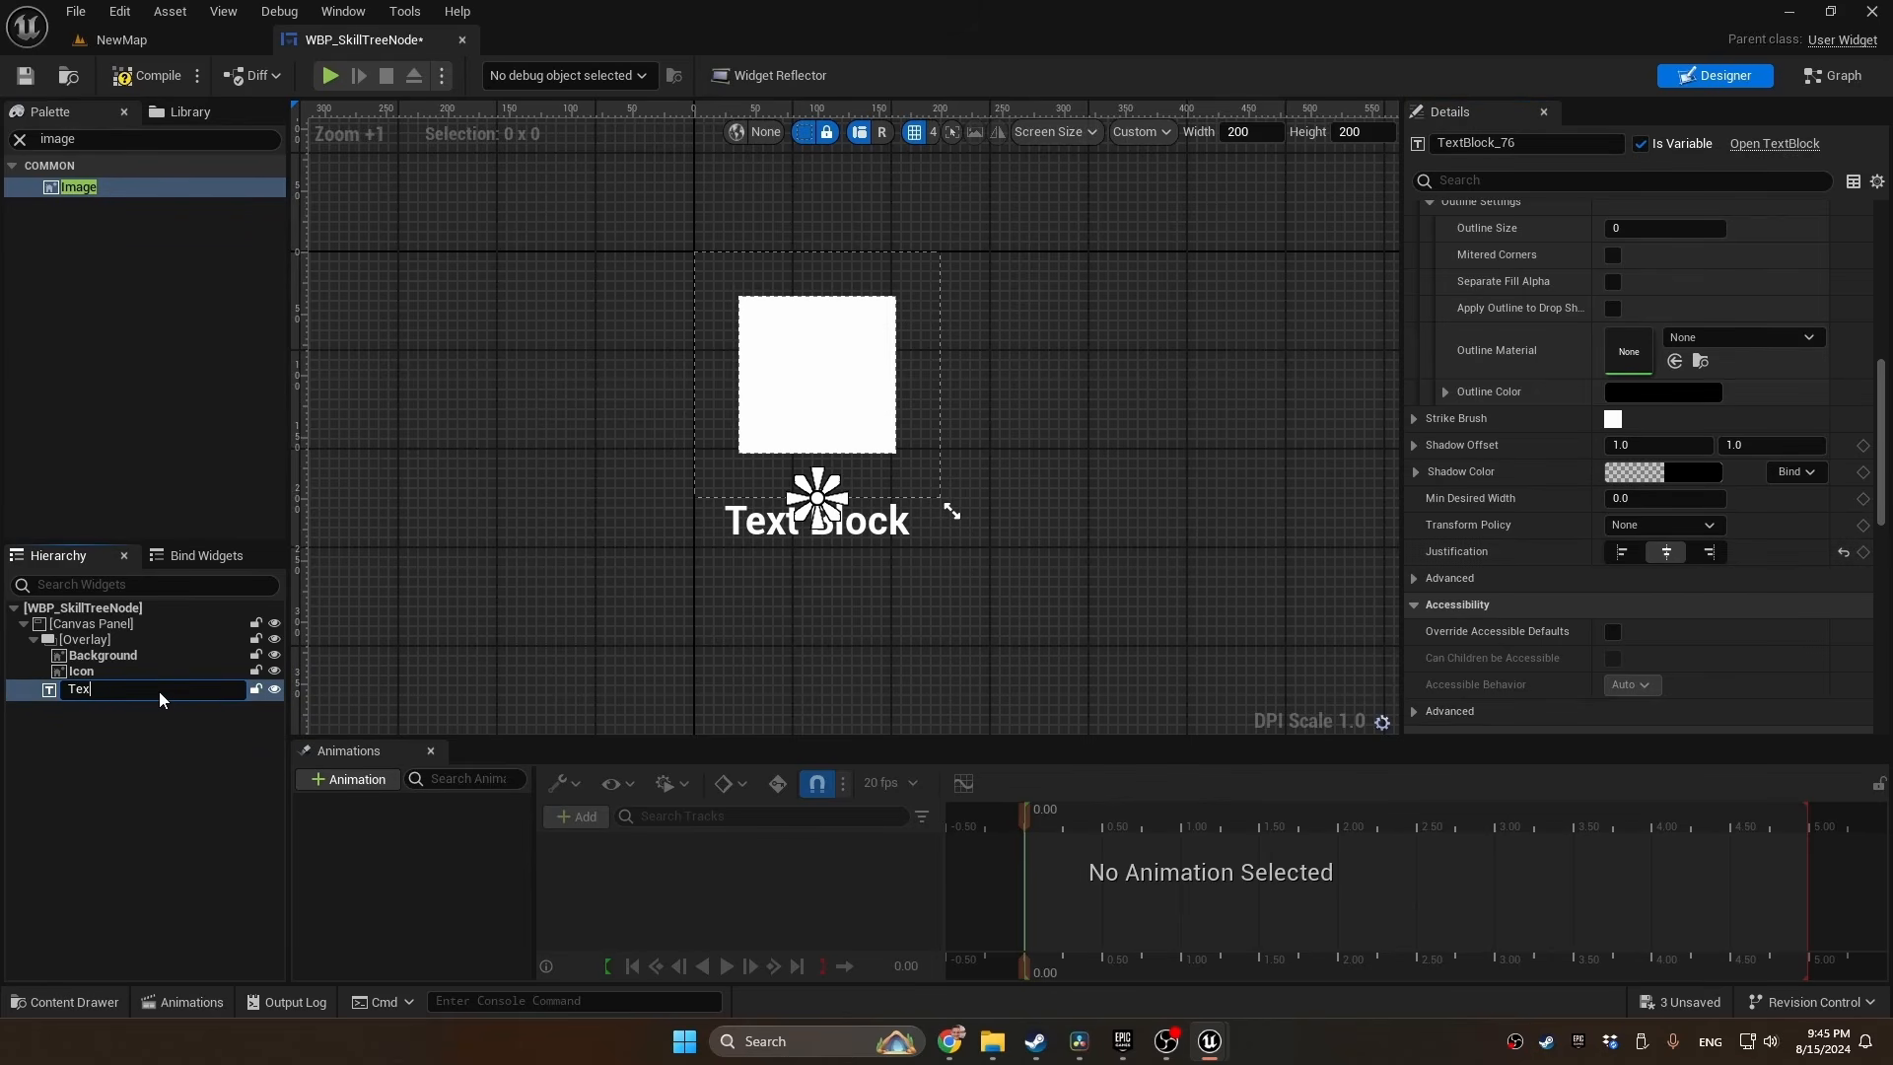
{"action": "type", "text": "t"}
{"action": "key", "text": "Return"}
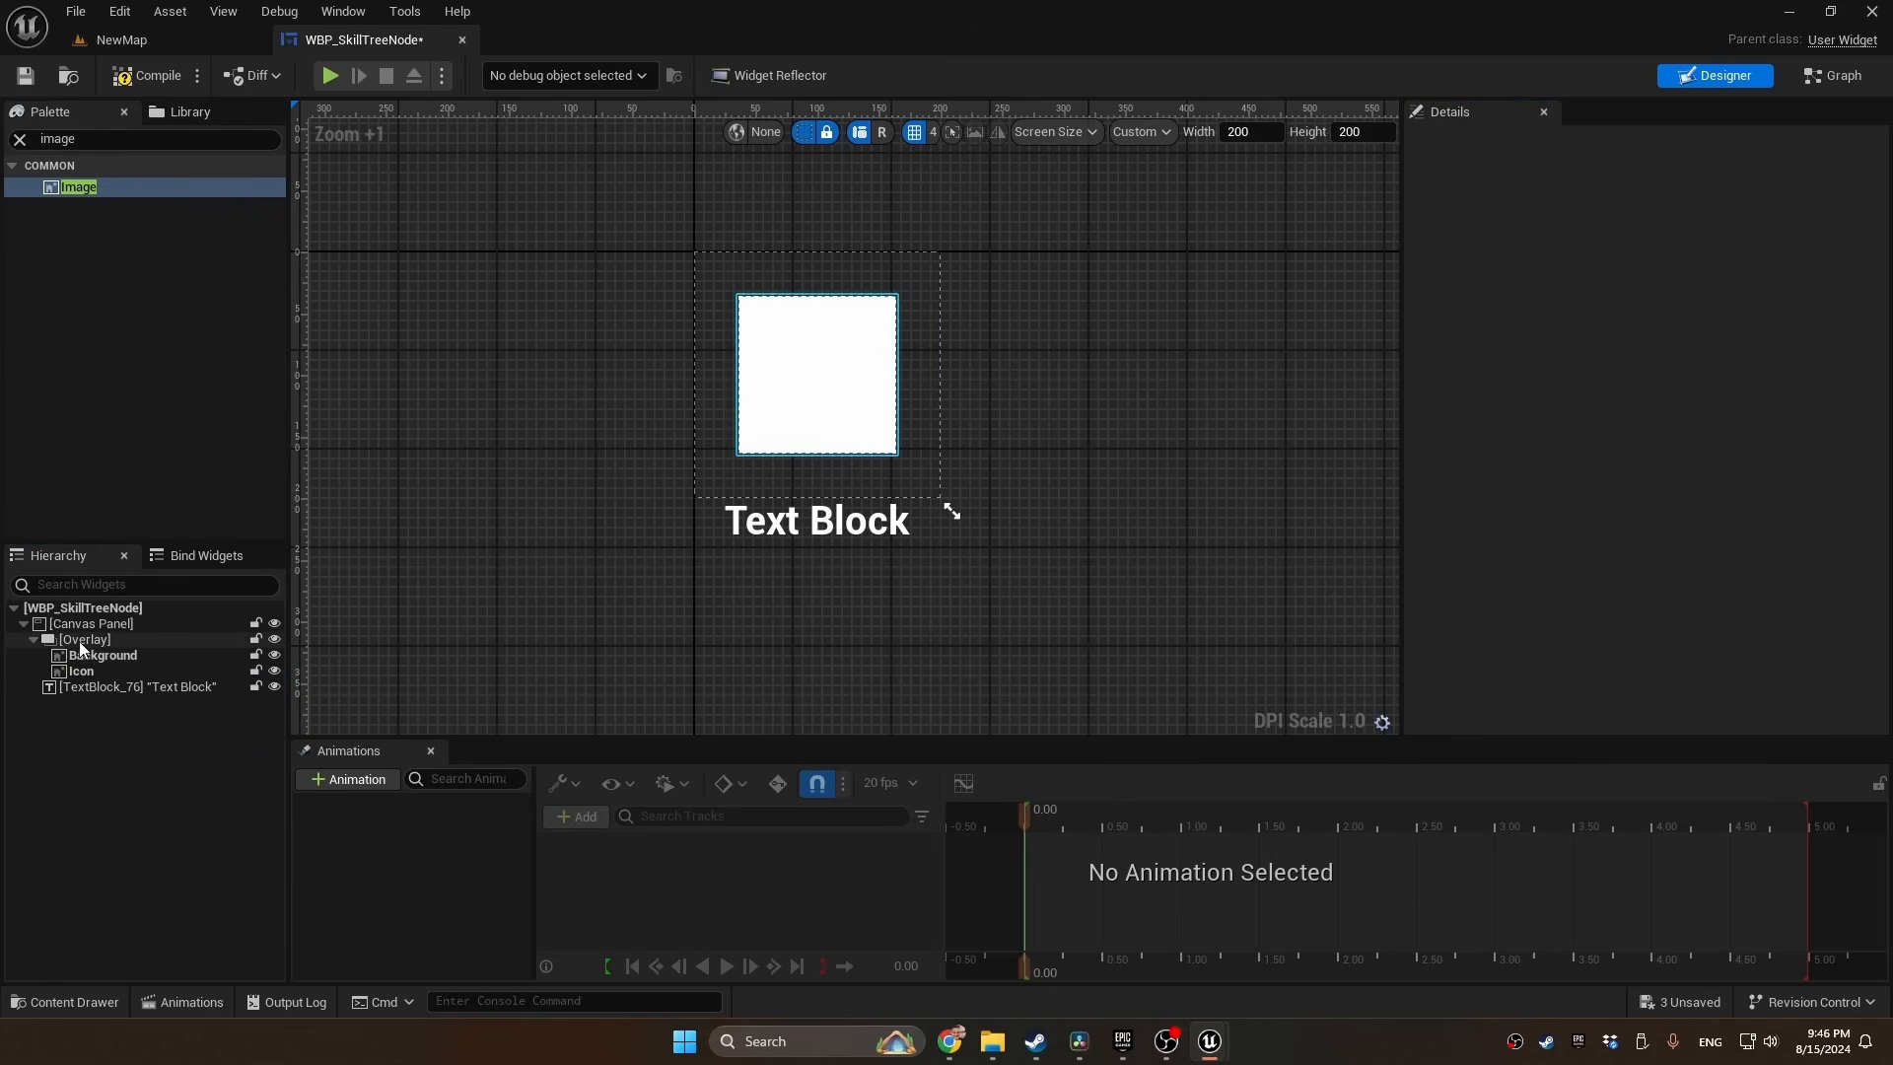
Set the Overlay's visibility to Visible, and close the WBP_SkillTreeNode editor
{"action": "left_click", "coordinate": [83, 641]}
{"action": "scroll", "coordinate": [1631, 512], "scroll_direction": "up", "scroll_amount": 2}
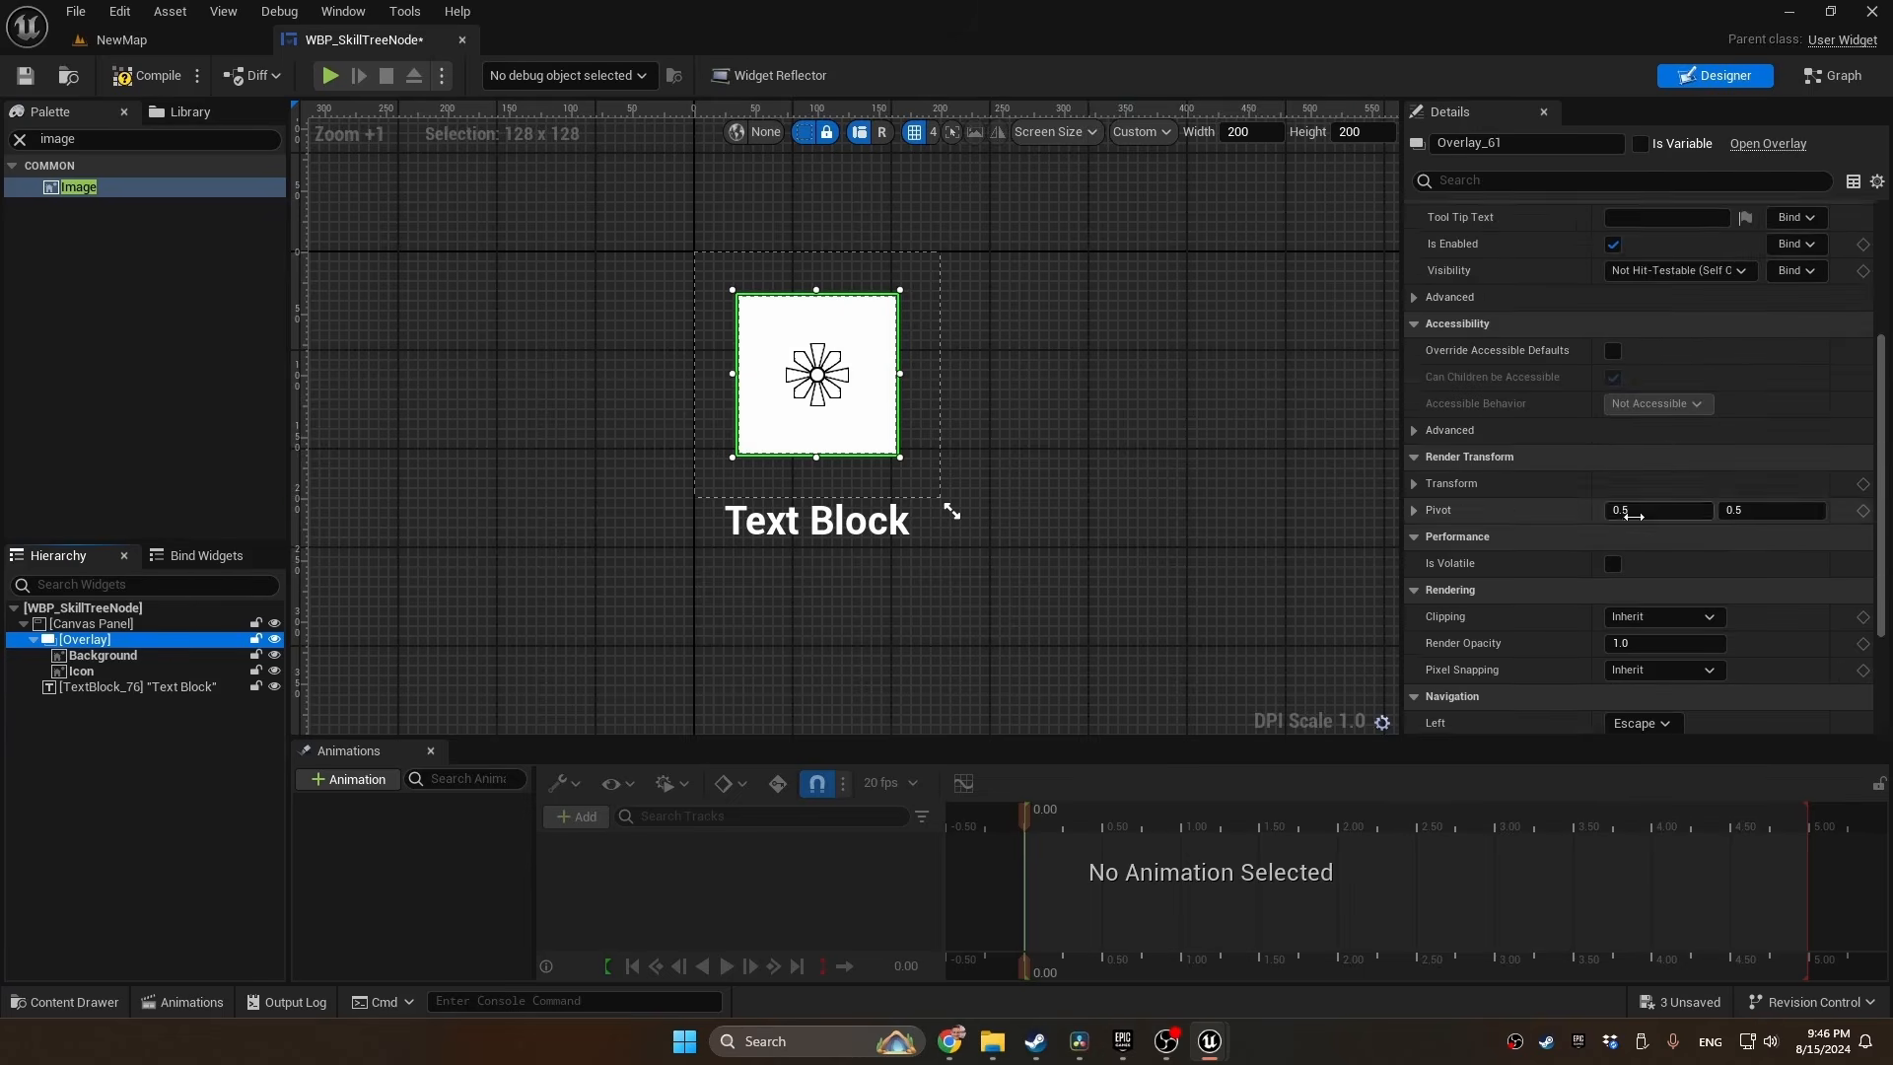
{"action": "scroll", "coordinate": [1633, 514], "scroll_direction": "up", "scroll_amount": 3}
{"action": "left_click", "coordinate": [1678, 533]}
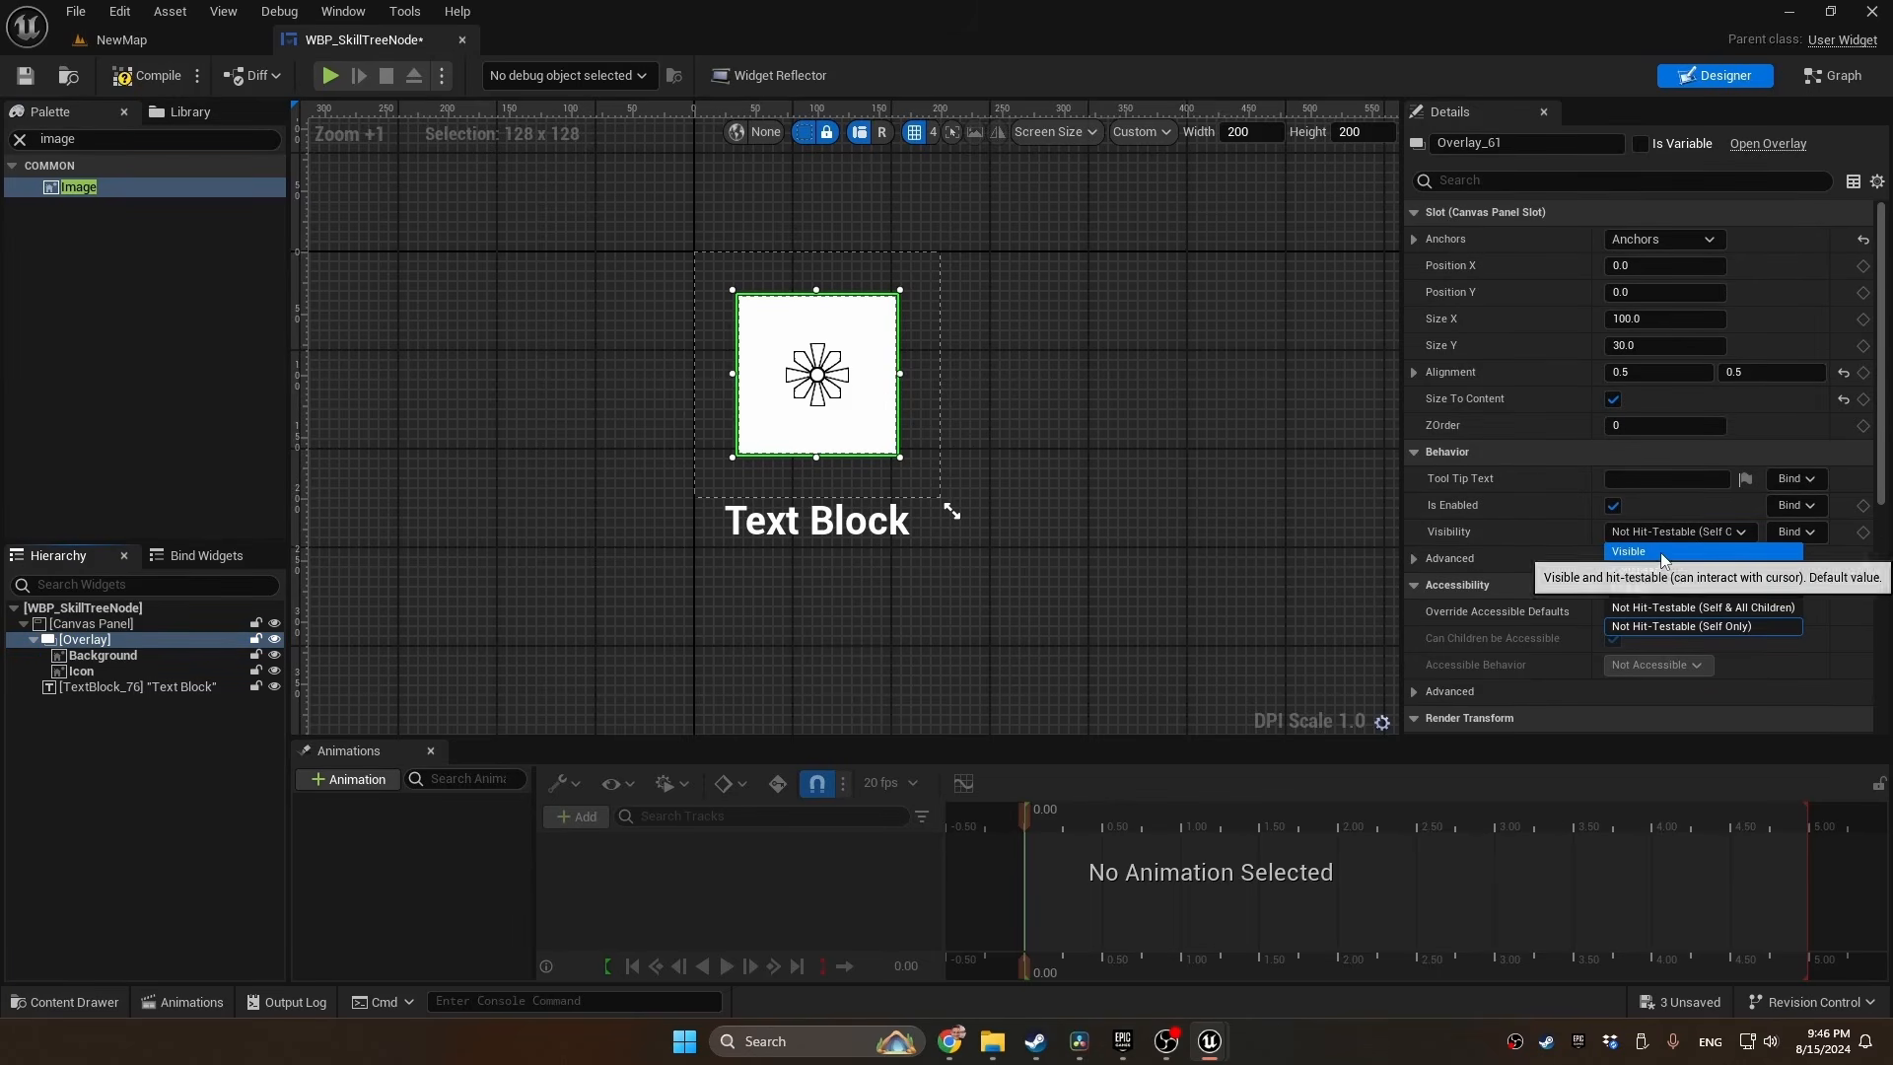
{"action": "left_click", "coordinate": [1662, 553]}
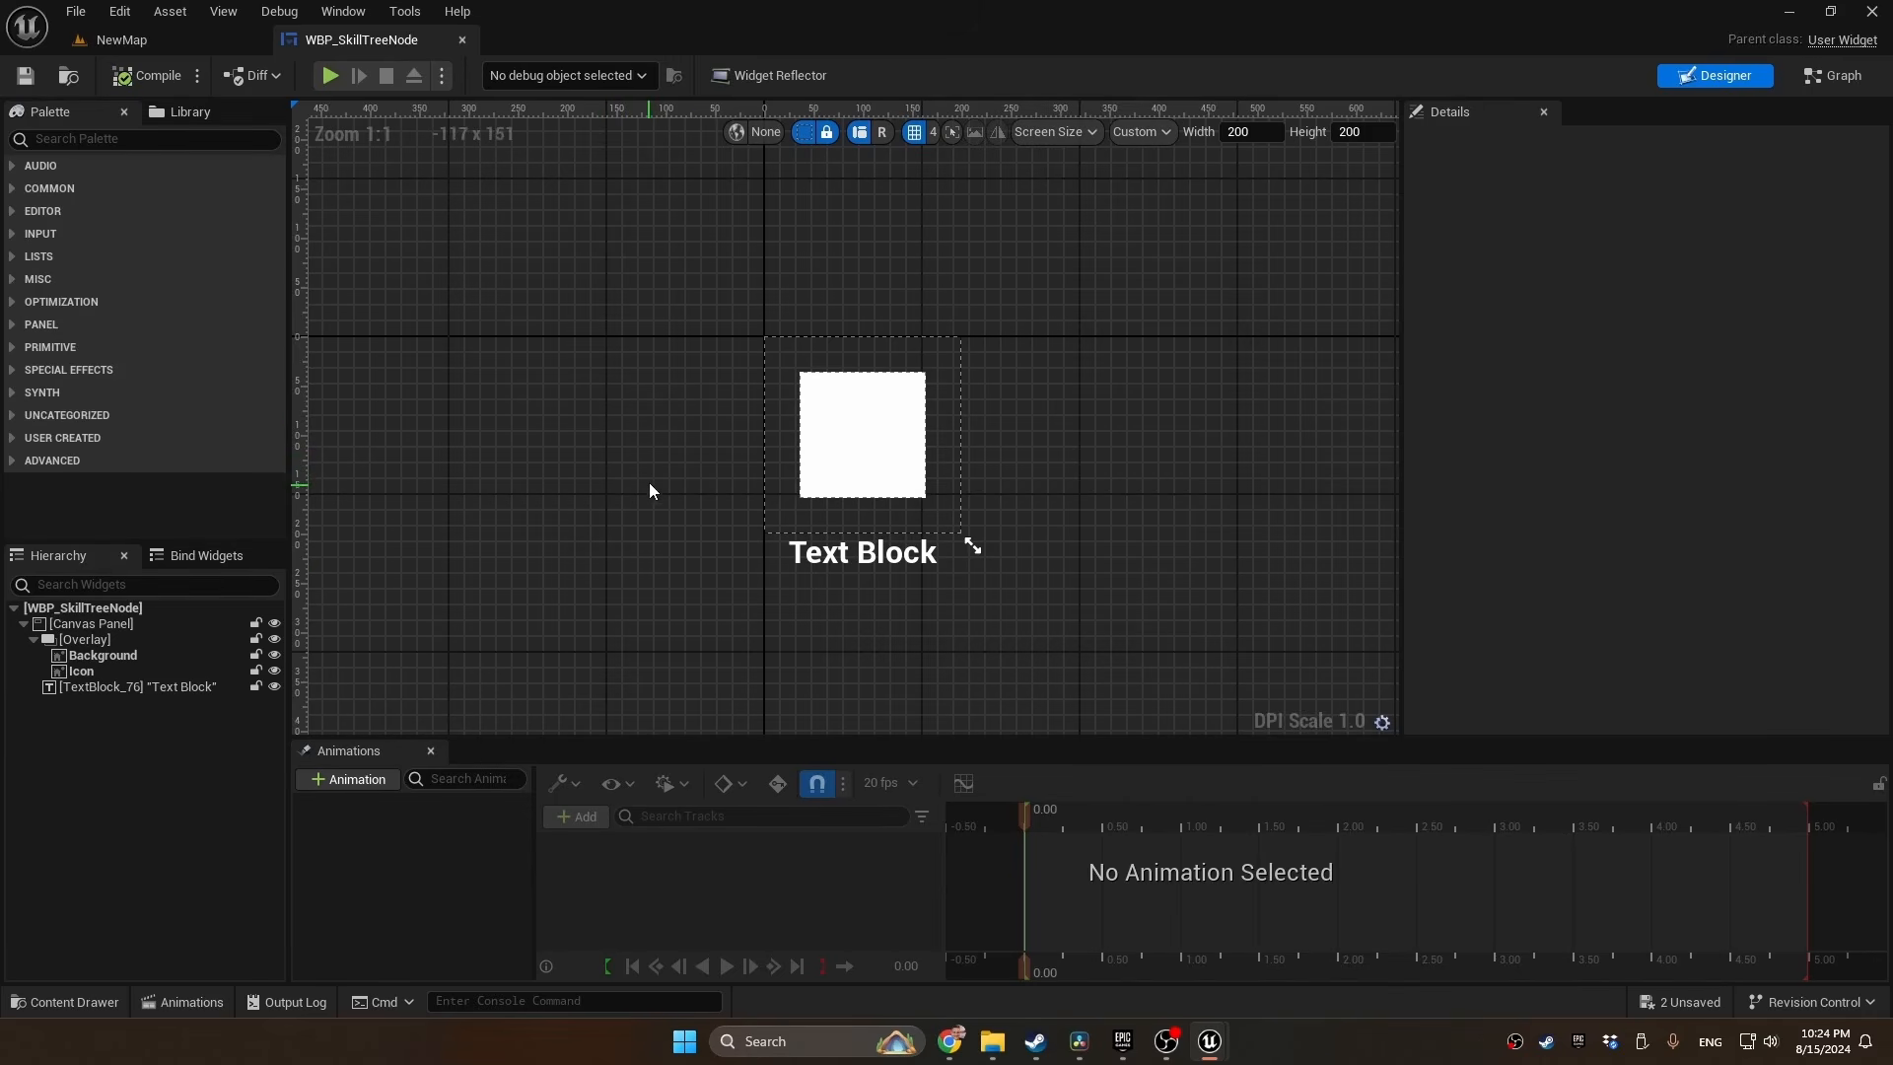
{"action": "left_click", "coordinate": [144, 656]}
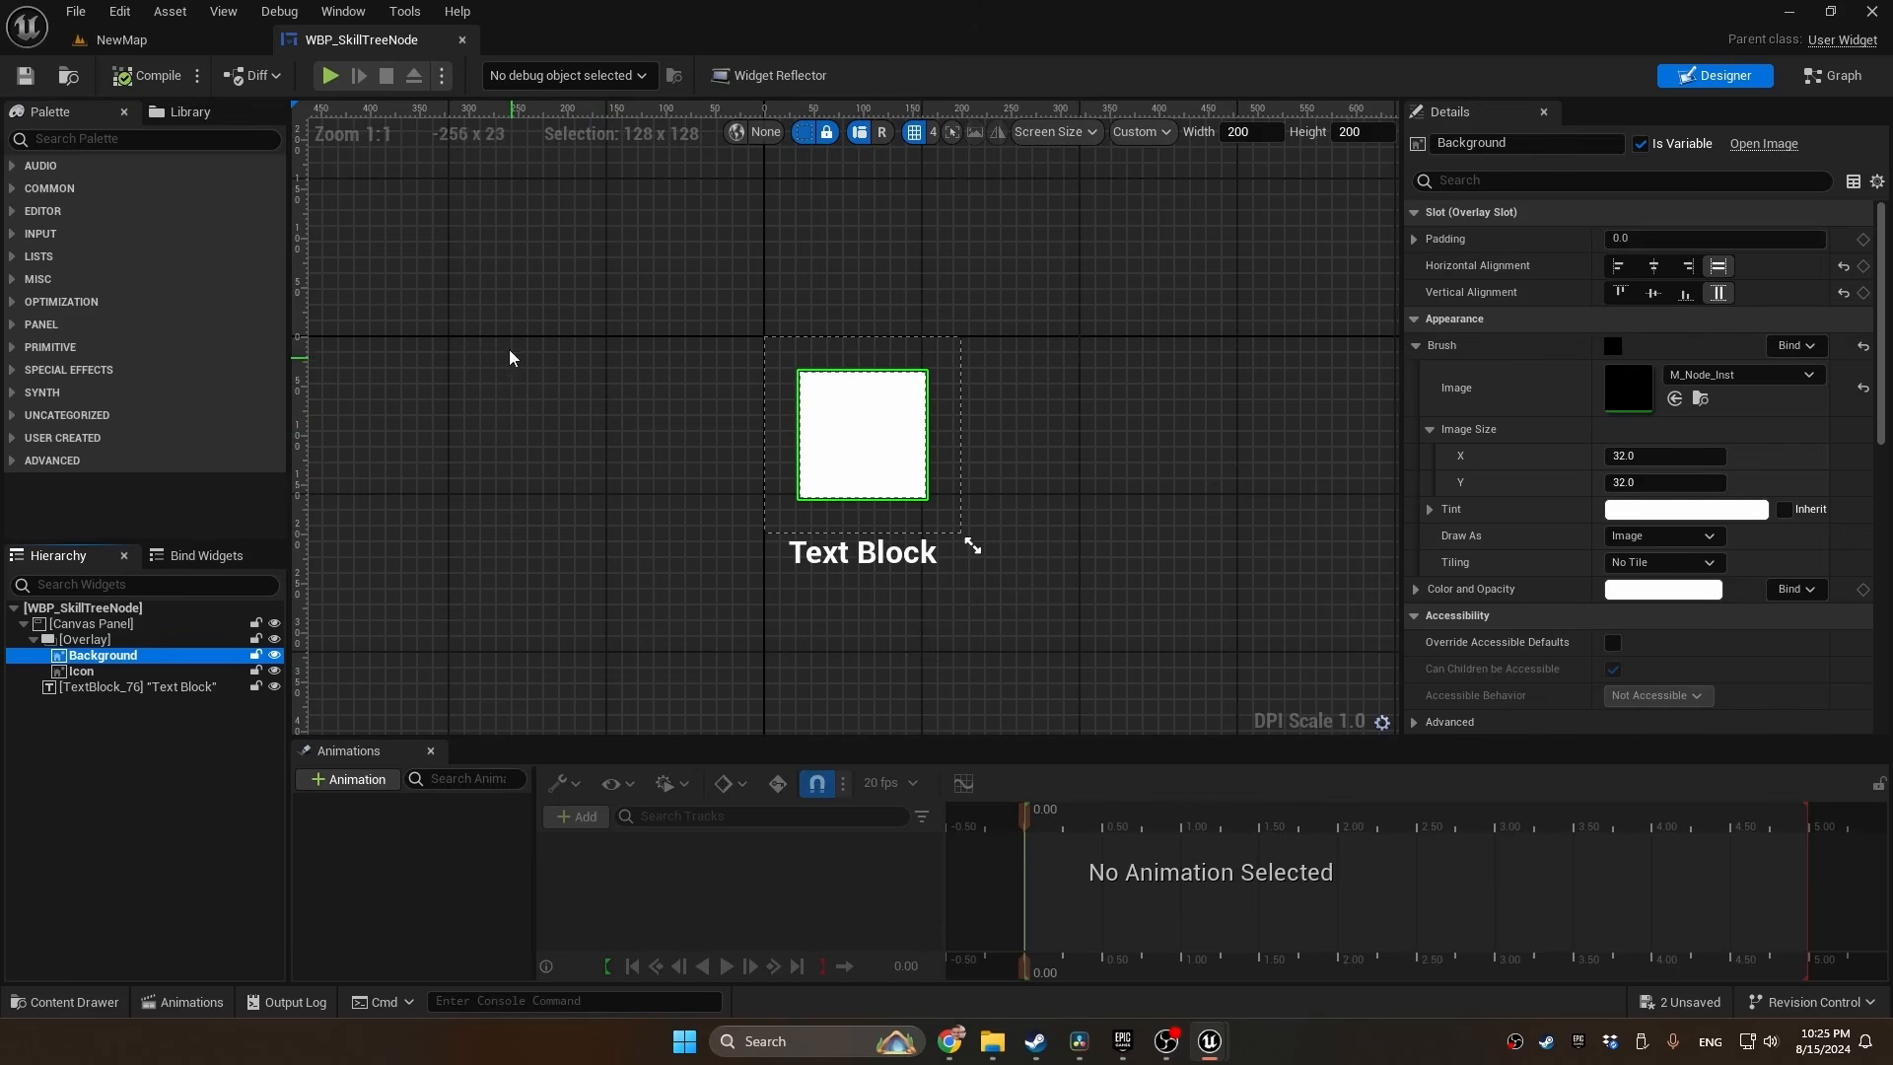
{"action": "left_click", "coordinate": [462, 39]}
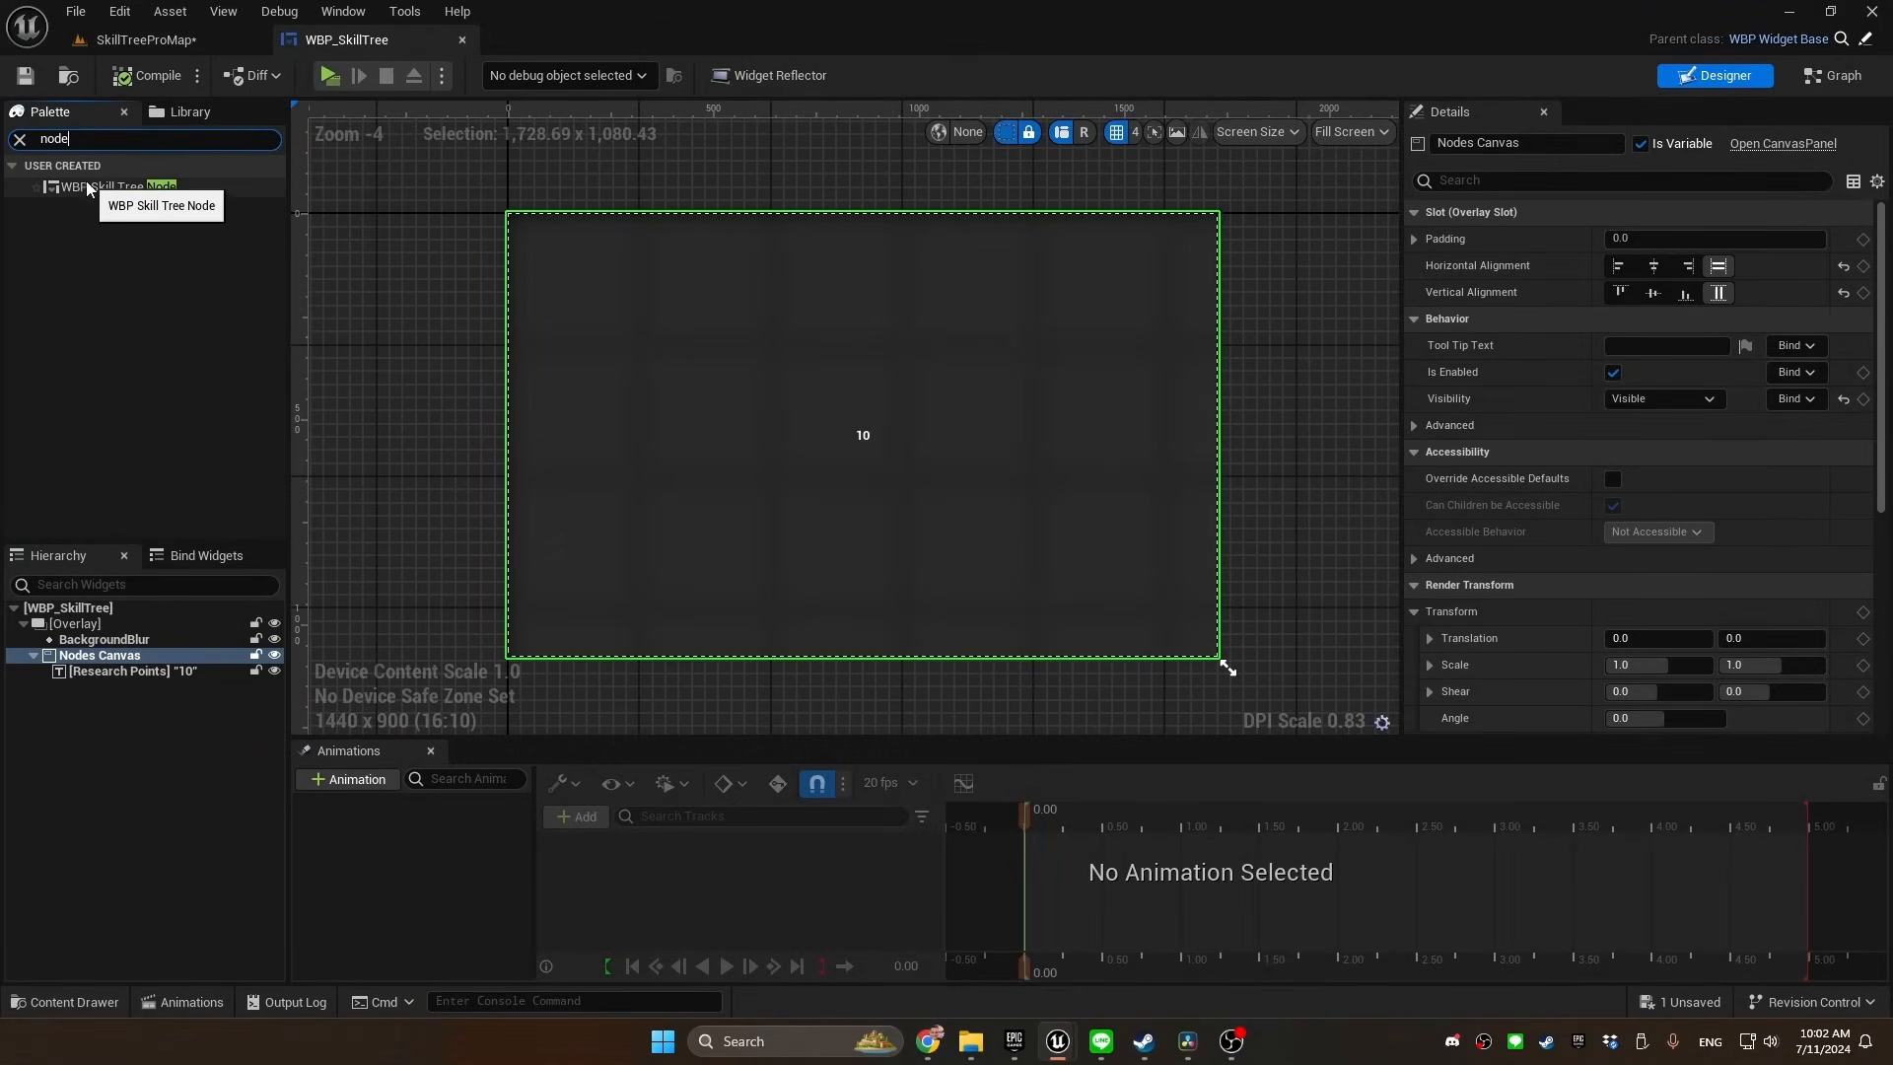
Add a WBP Skill Tree Node to WBP_SkillTree's Nodes Canvas, sized to content, at about position 660, 340
{"action": "left_click_drag", "start_coordinate": [116, 183], "coordinate": [108, 672]}
{"action": "left_click", "coordinate": [1613, 399]}
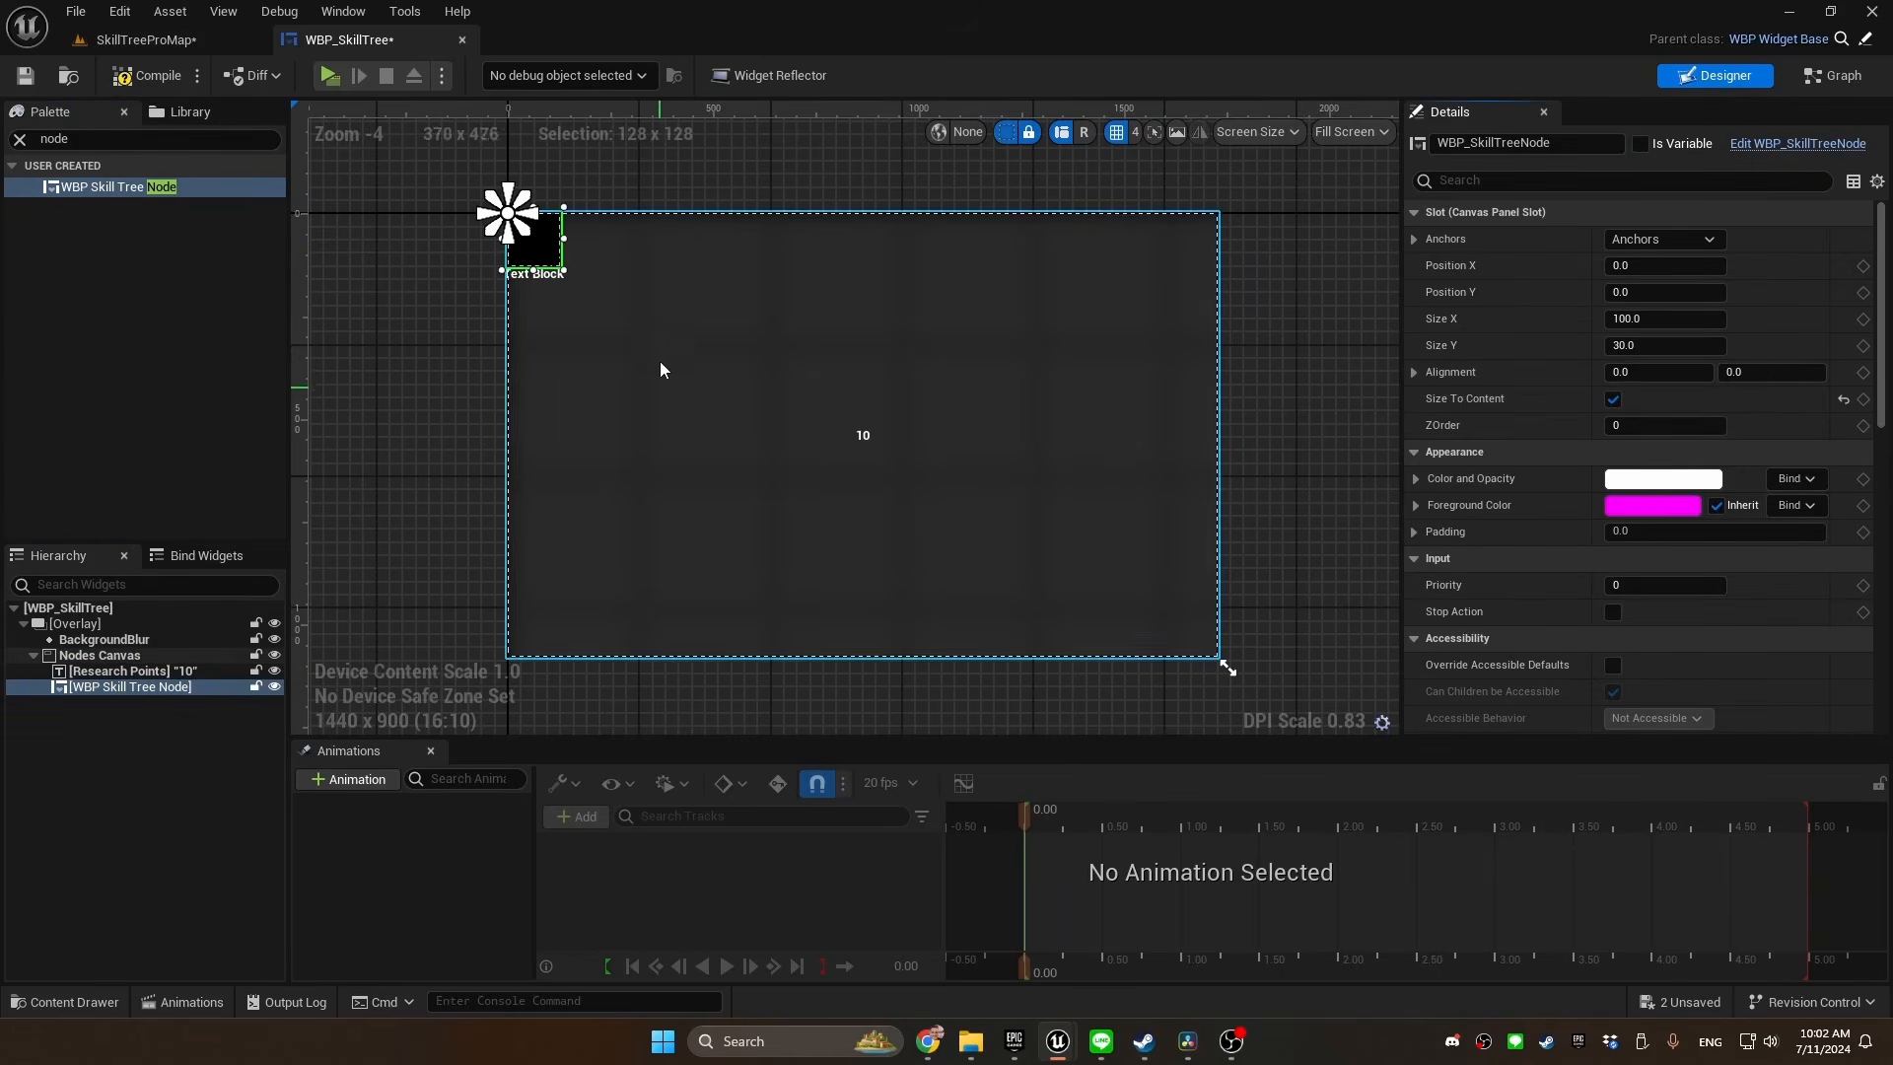
{"action": "left_click_drag", "start_coordinate": [544, 263], "coordinate": [817, 401]}
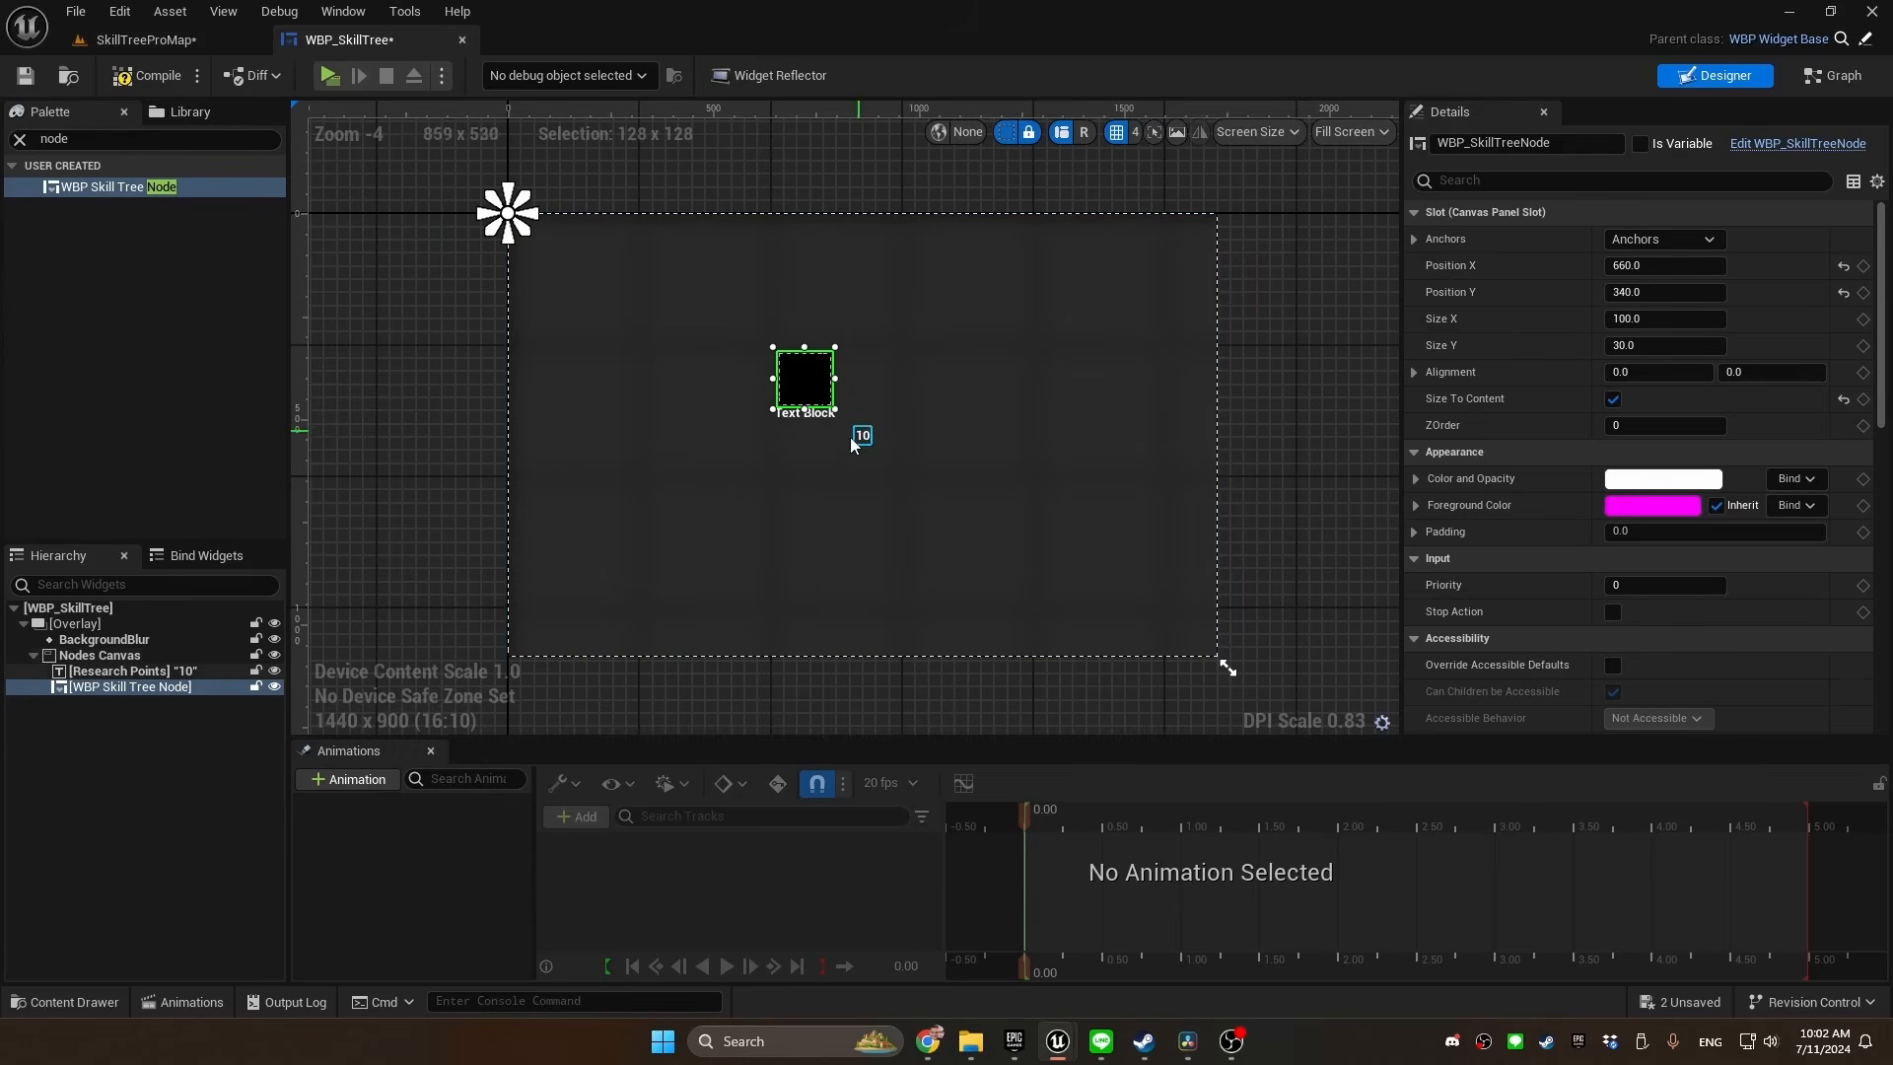
Duplicate the skill tree node twice, placing one copy at about 444, 576 and the other below and to the right of the original
{"action": "left_click", "coordinate": [137, 672]}
{"action": "key", "text": "ctrl+d"}
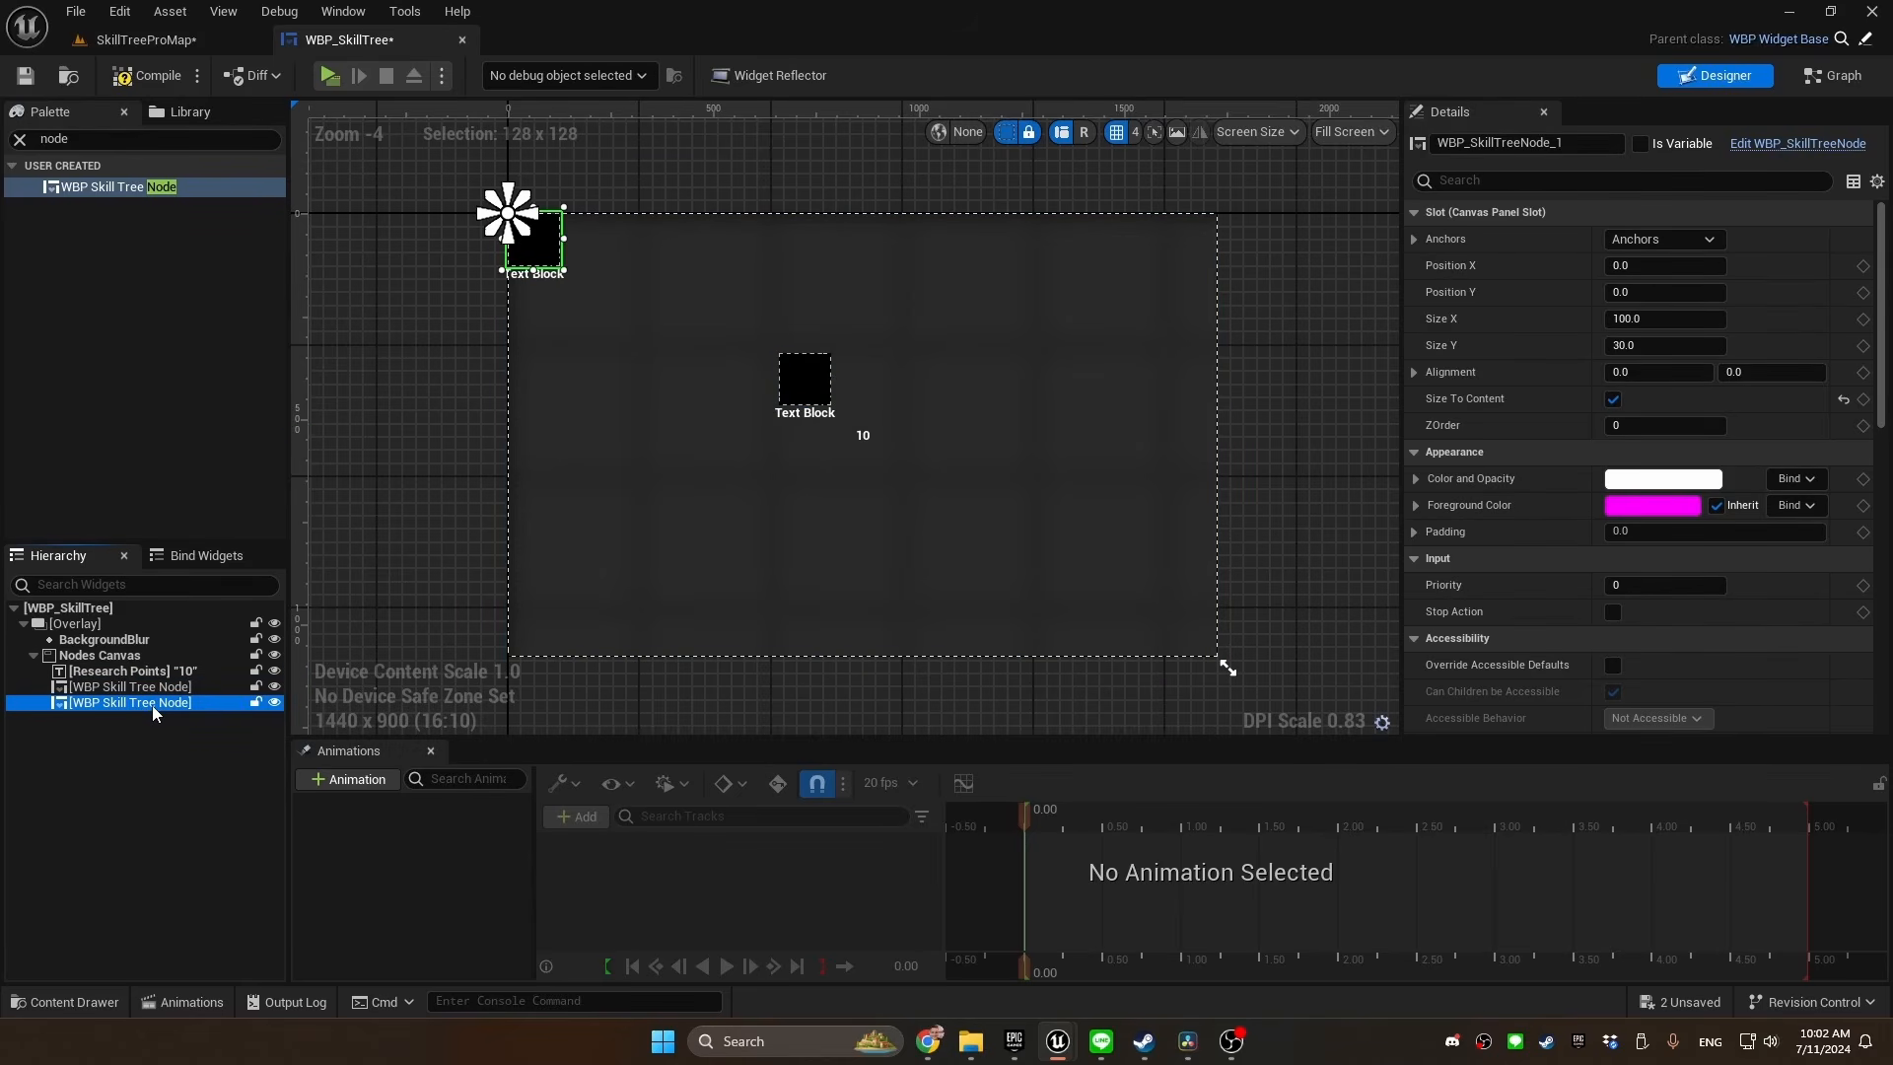
{"action": "left_click_drag", "start_coordinate": [555, 262], "coordinate": [738, 507]}
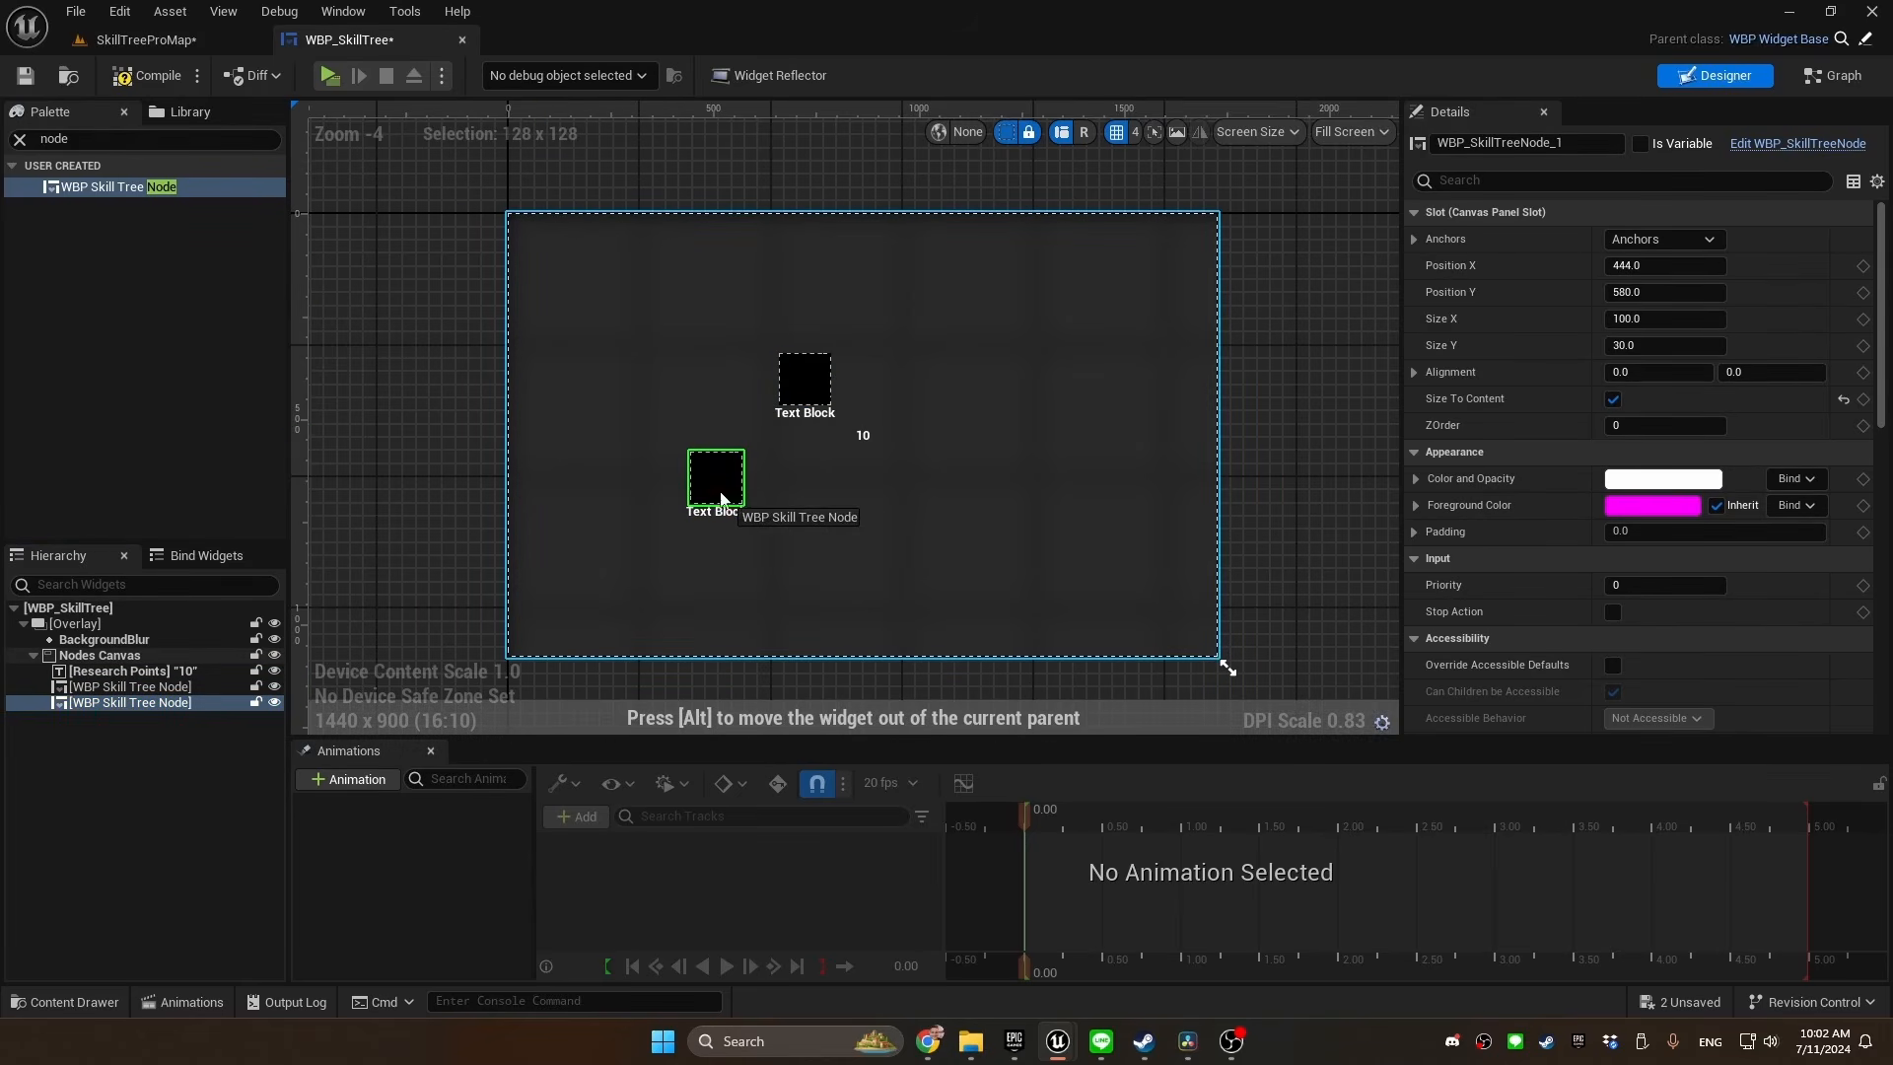
{"action": "key", "text": "ctrl+d"}
{"action": "left_click_drag", "start_coordinate": [544, 252], "coordinate": [950, 492]}
Move the lower-left node to about 652, 624, and place a fourth copy to the right of the first node, forming a square
{"action": "left_click", "coordinate": [731, 513]}
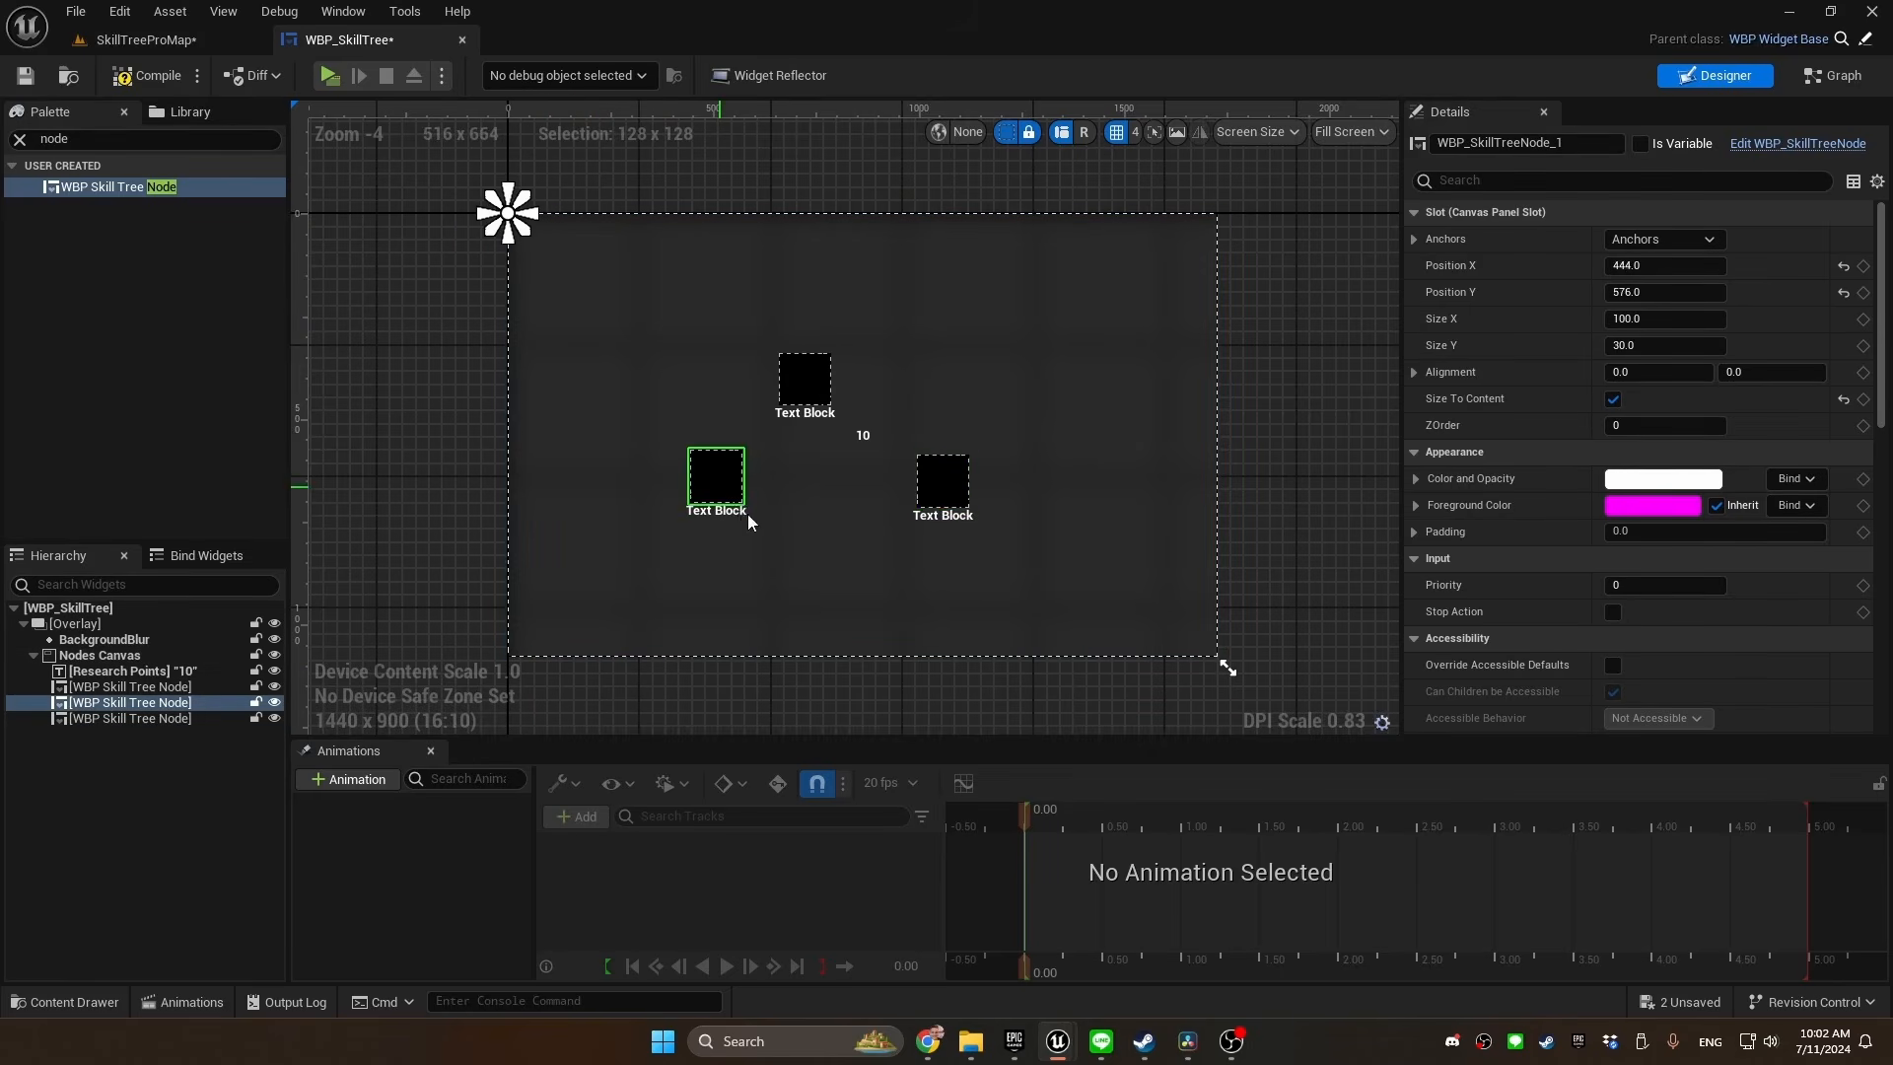
{"action": "left_click_drag", "start_coordinate": [748, 512], "coordinate": [816, 529]}
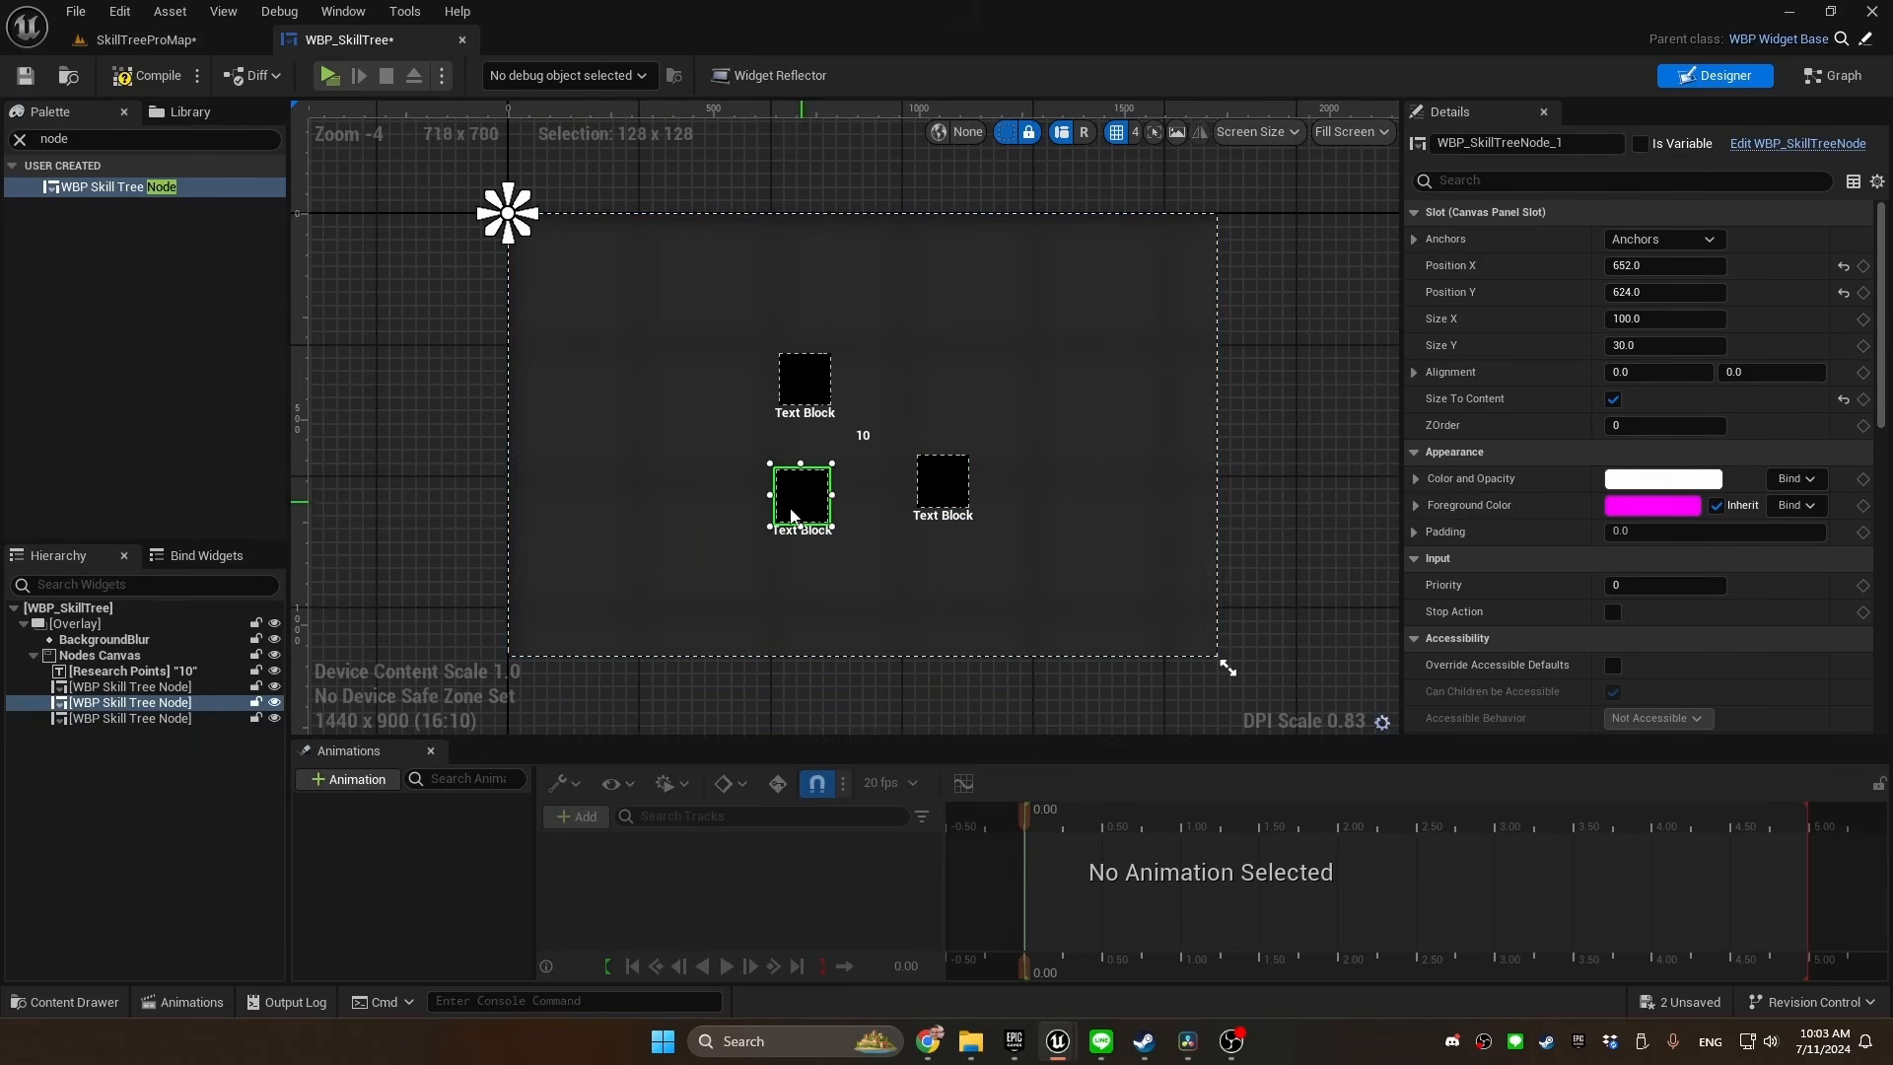
{"action": "left_click", "coordinate": [138, 719]}
{"action": "key", "text": "ctrl+d"}
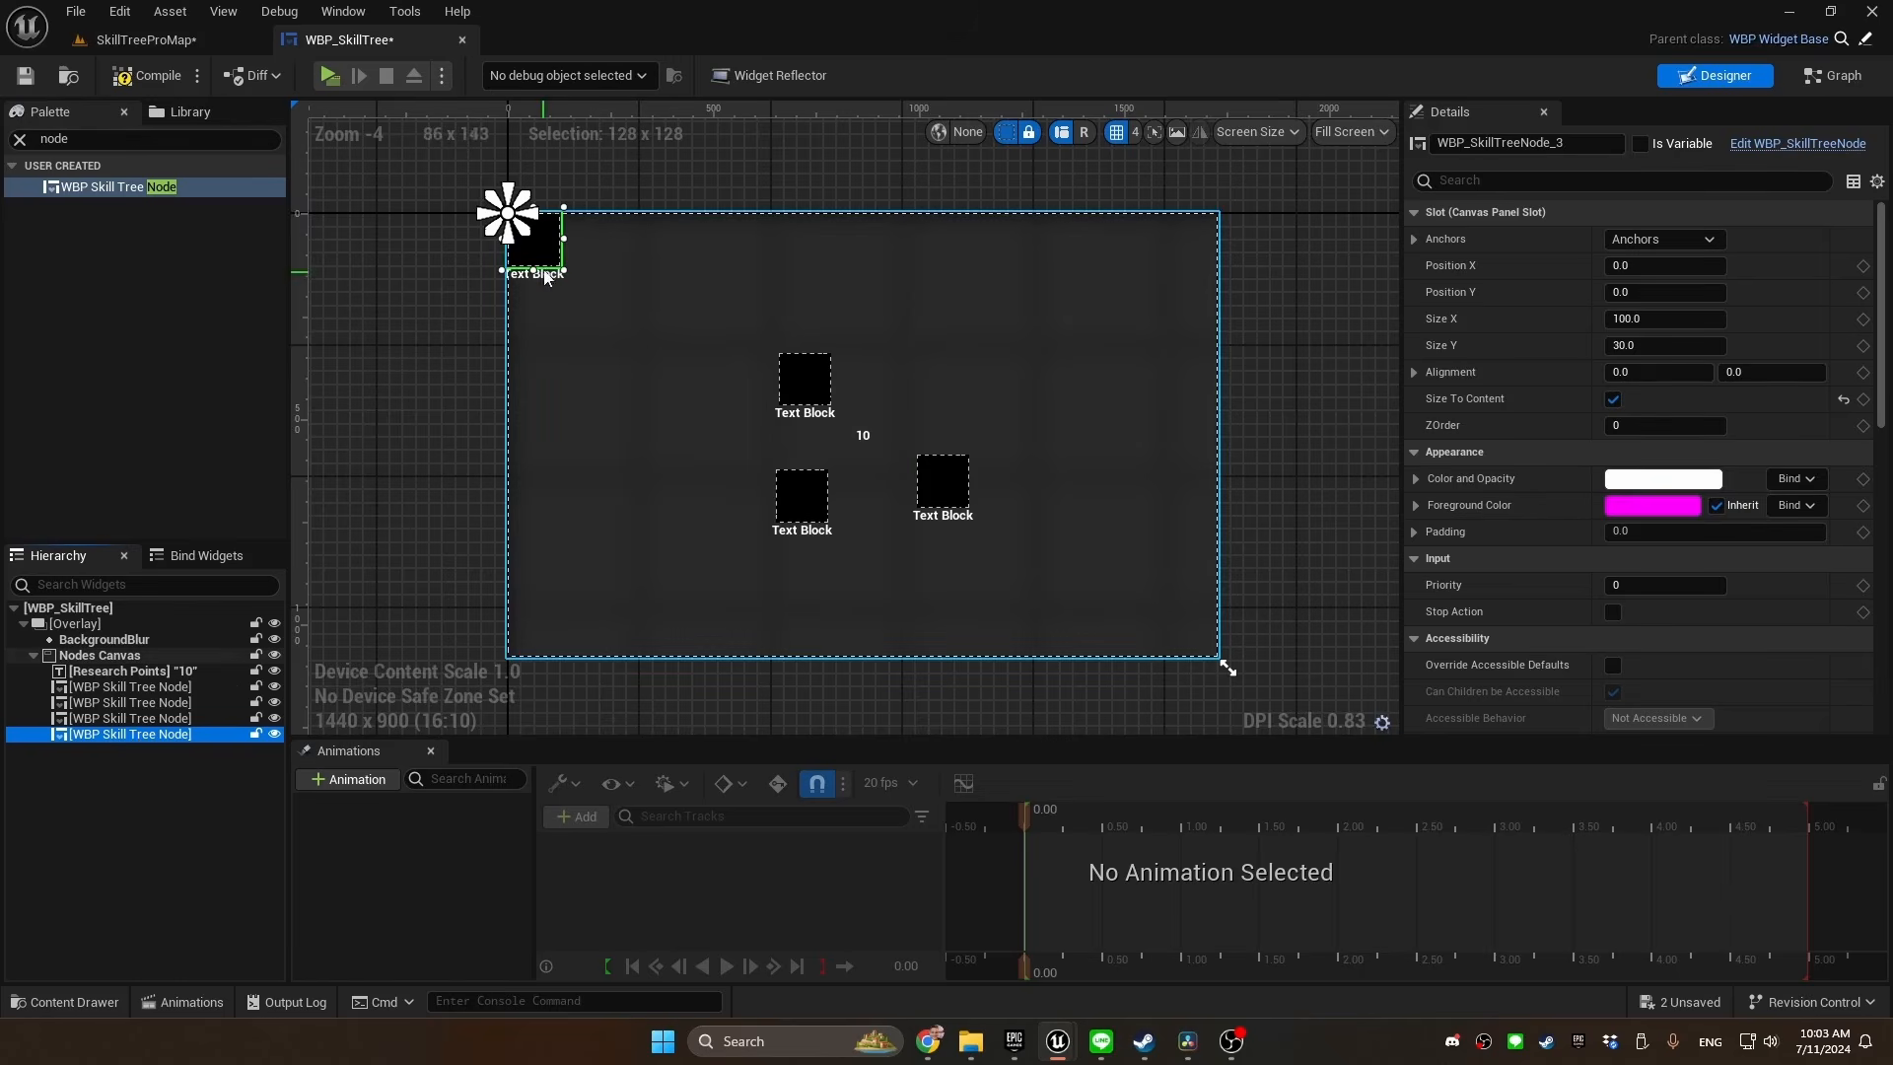
{"action": "left_click_drag", "start_coordinate": [511, 260], "coordinate": [911, 402]}
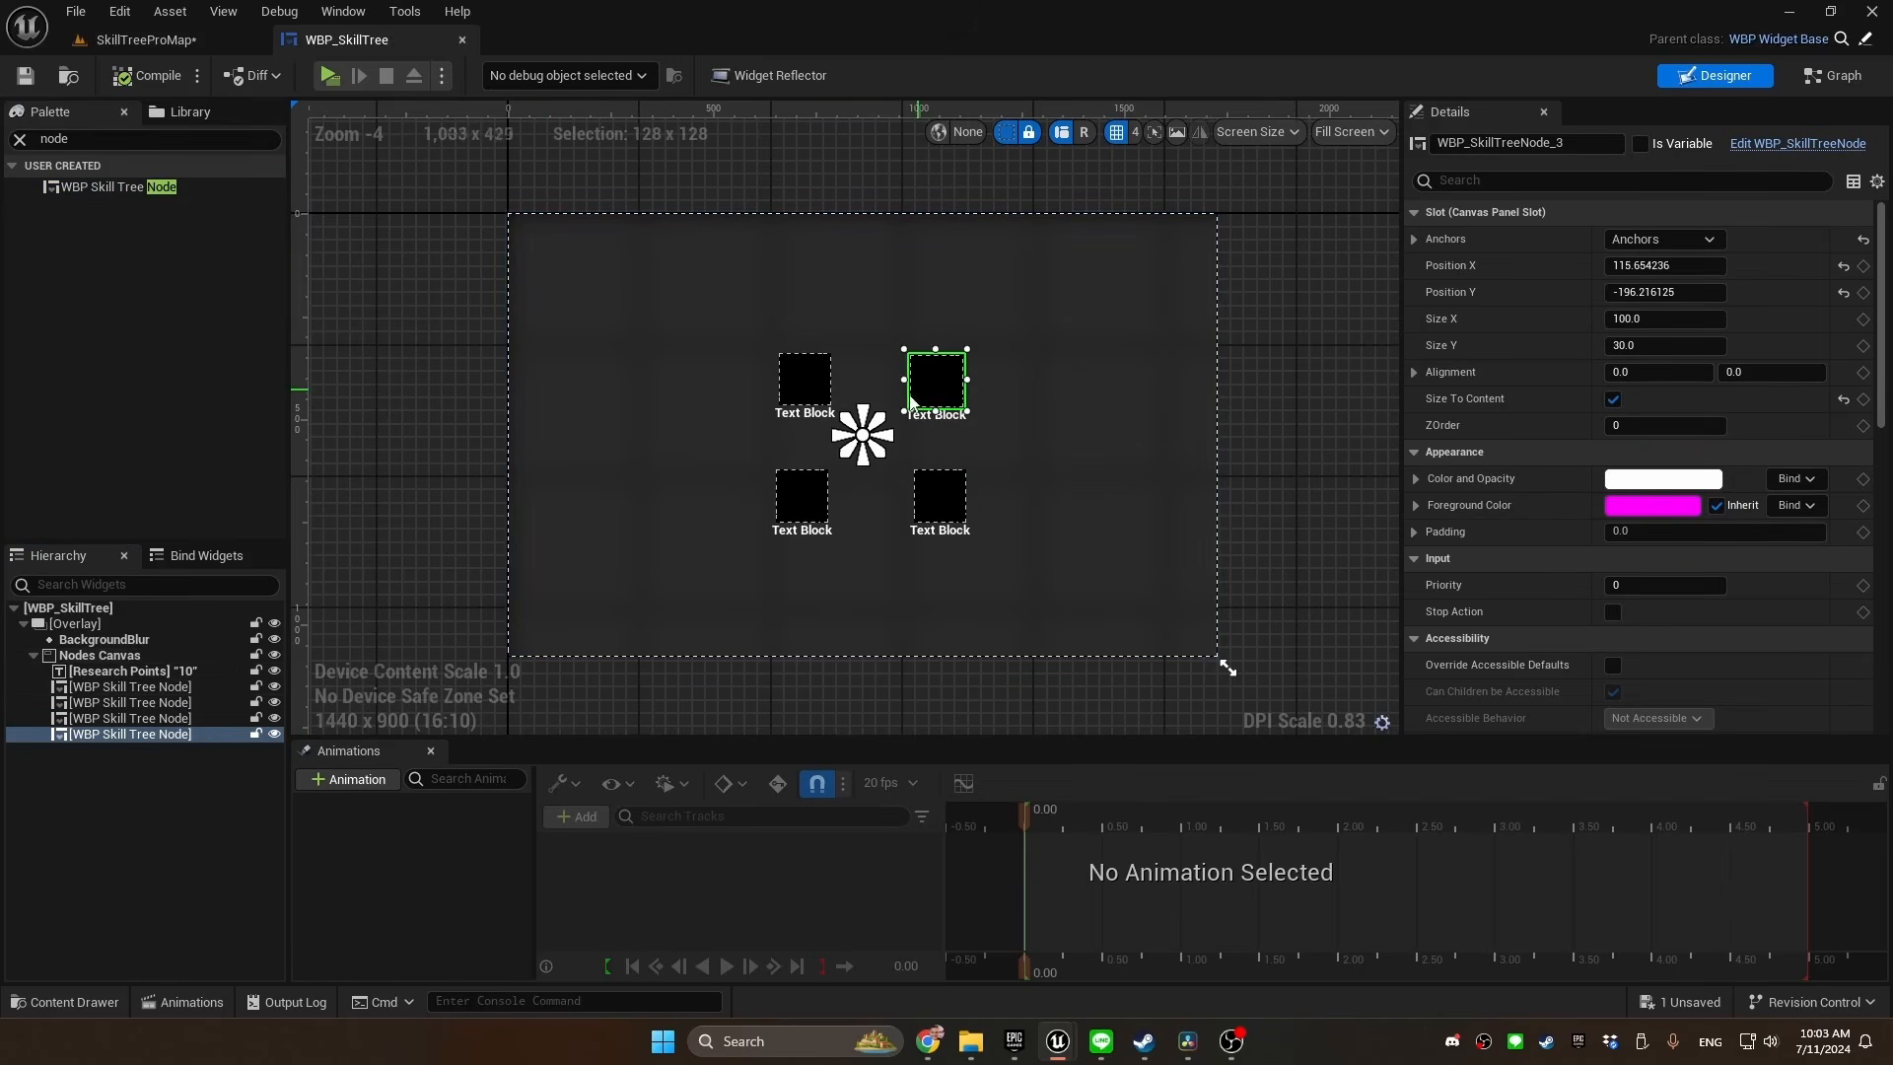
Anchor all four skill tree nodes to the center of the Nodes Canvas
{"action": "left_click", "coordinate": [805, 380], "text": "ctrl"}
{"action": "left_click", "coordinate": [802, 496], "text": "ctrl"}
{"action": "left_click", "coordinate": [940, 496], "text": "ctrl"}
{"action": "left_click", "coordinate": [1661, 240]}
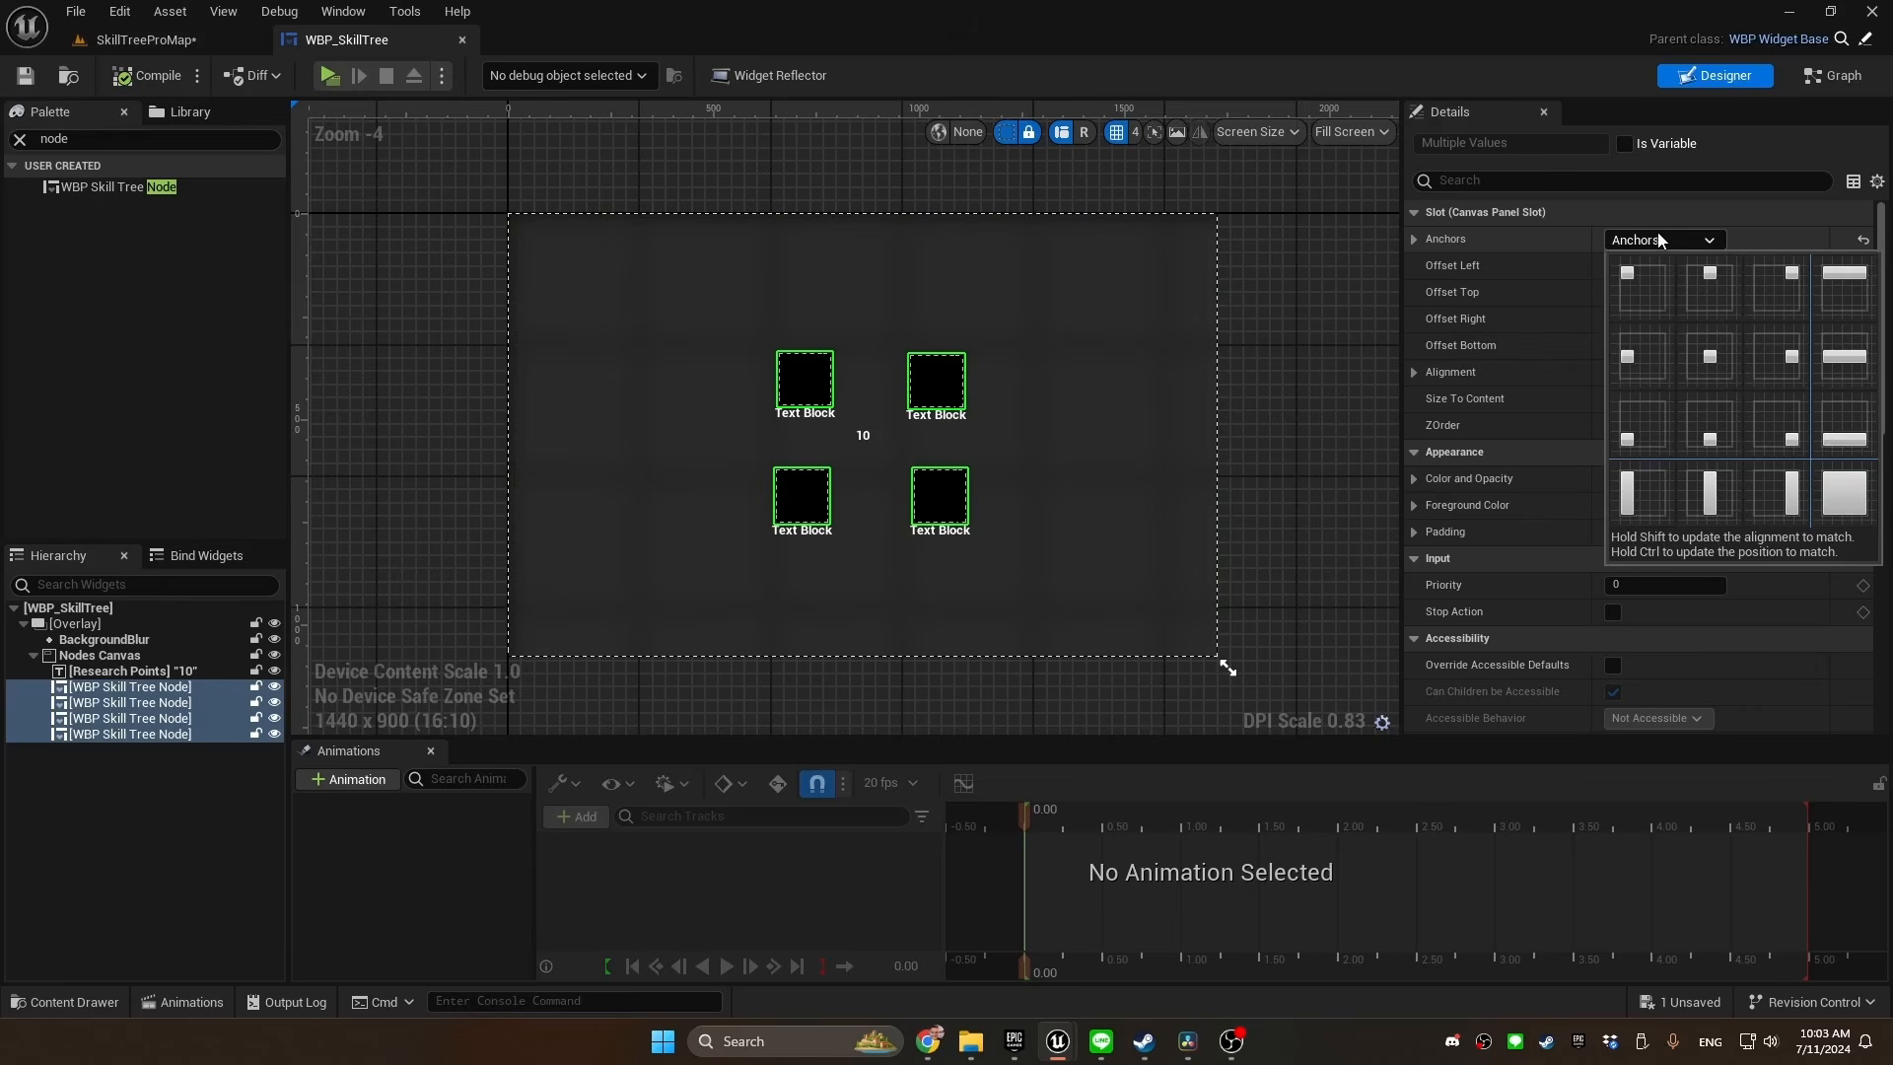
{"action": "left_click", "coordinate": [1704, 358]}
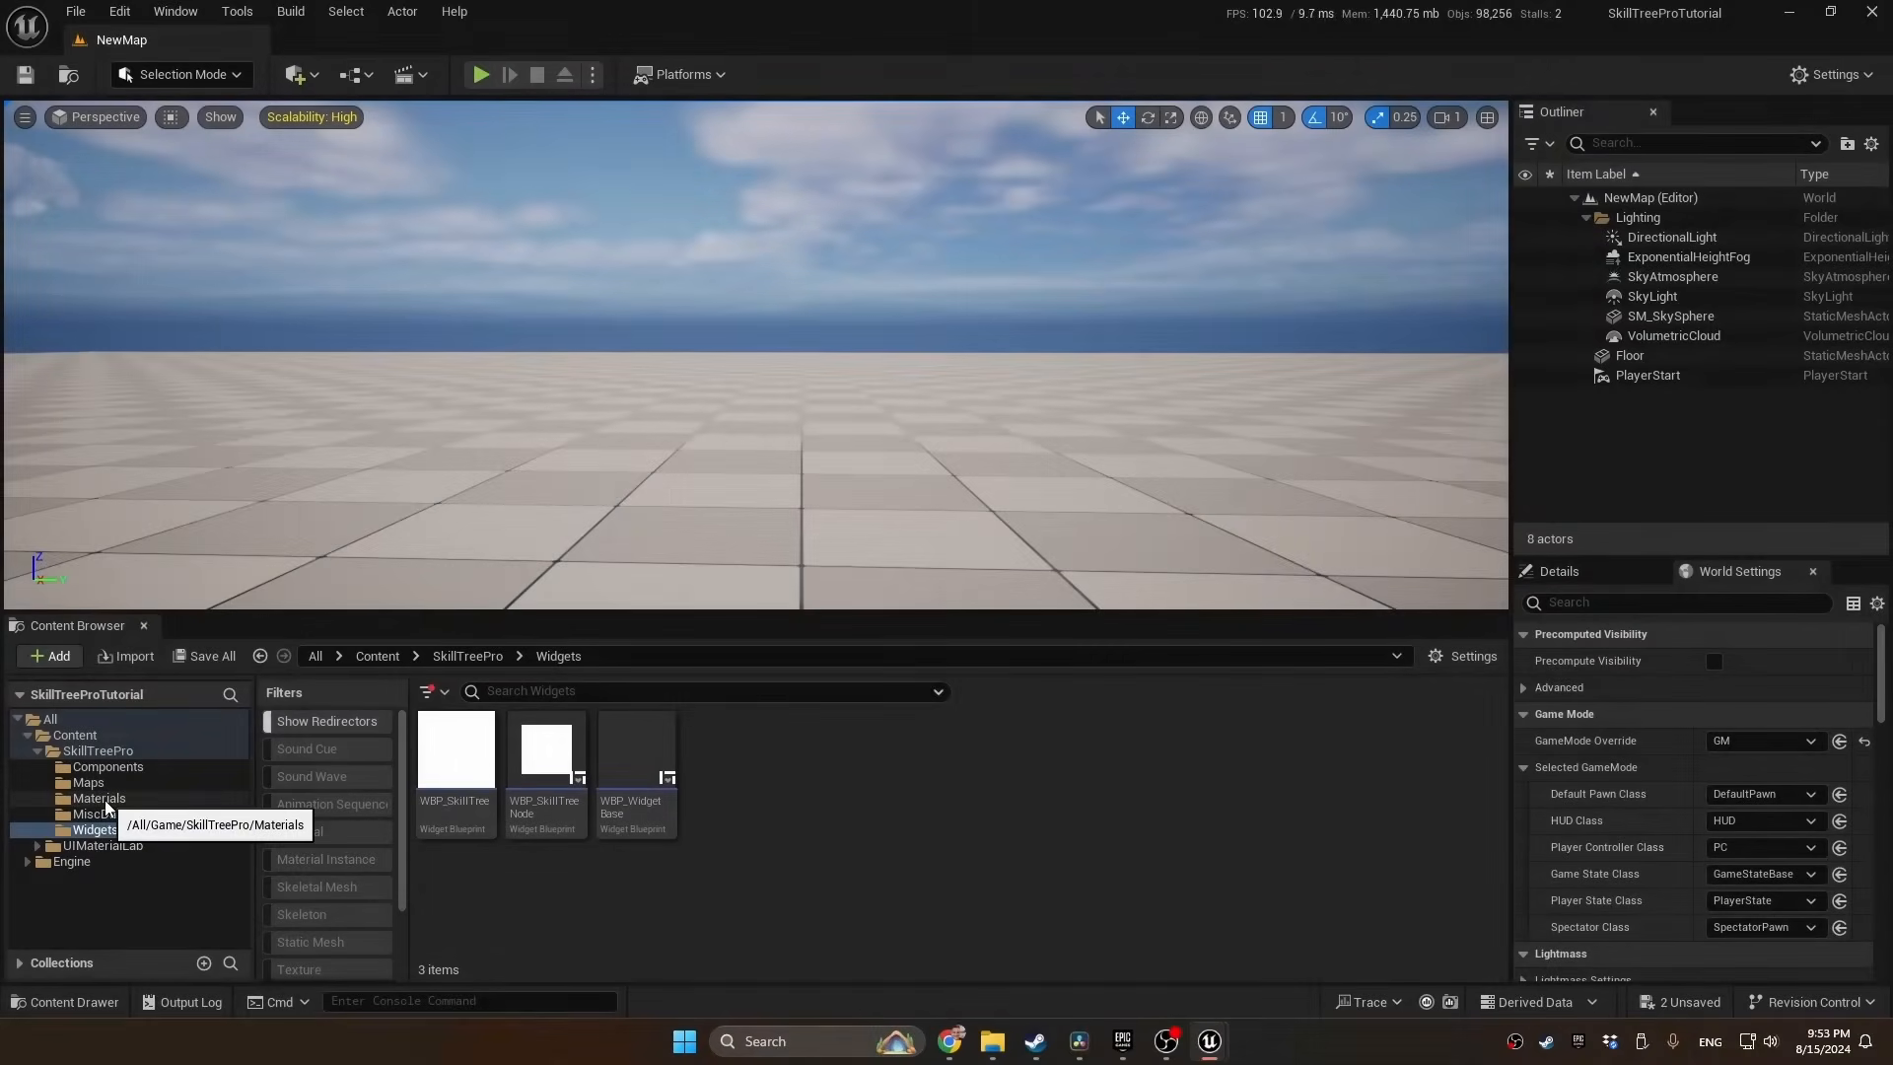
Open the M_Node material from the Materials folder and set its Material Domain to User Interface and Blend Mode to Translucent
{"action": "left_click", "coordinate": [99, 798]}
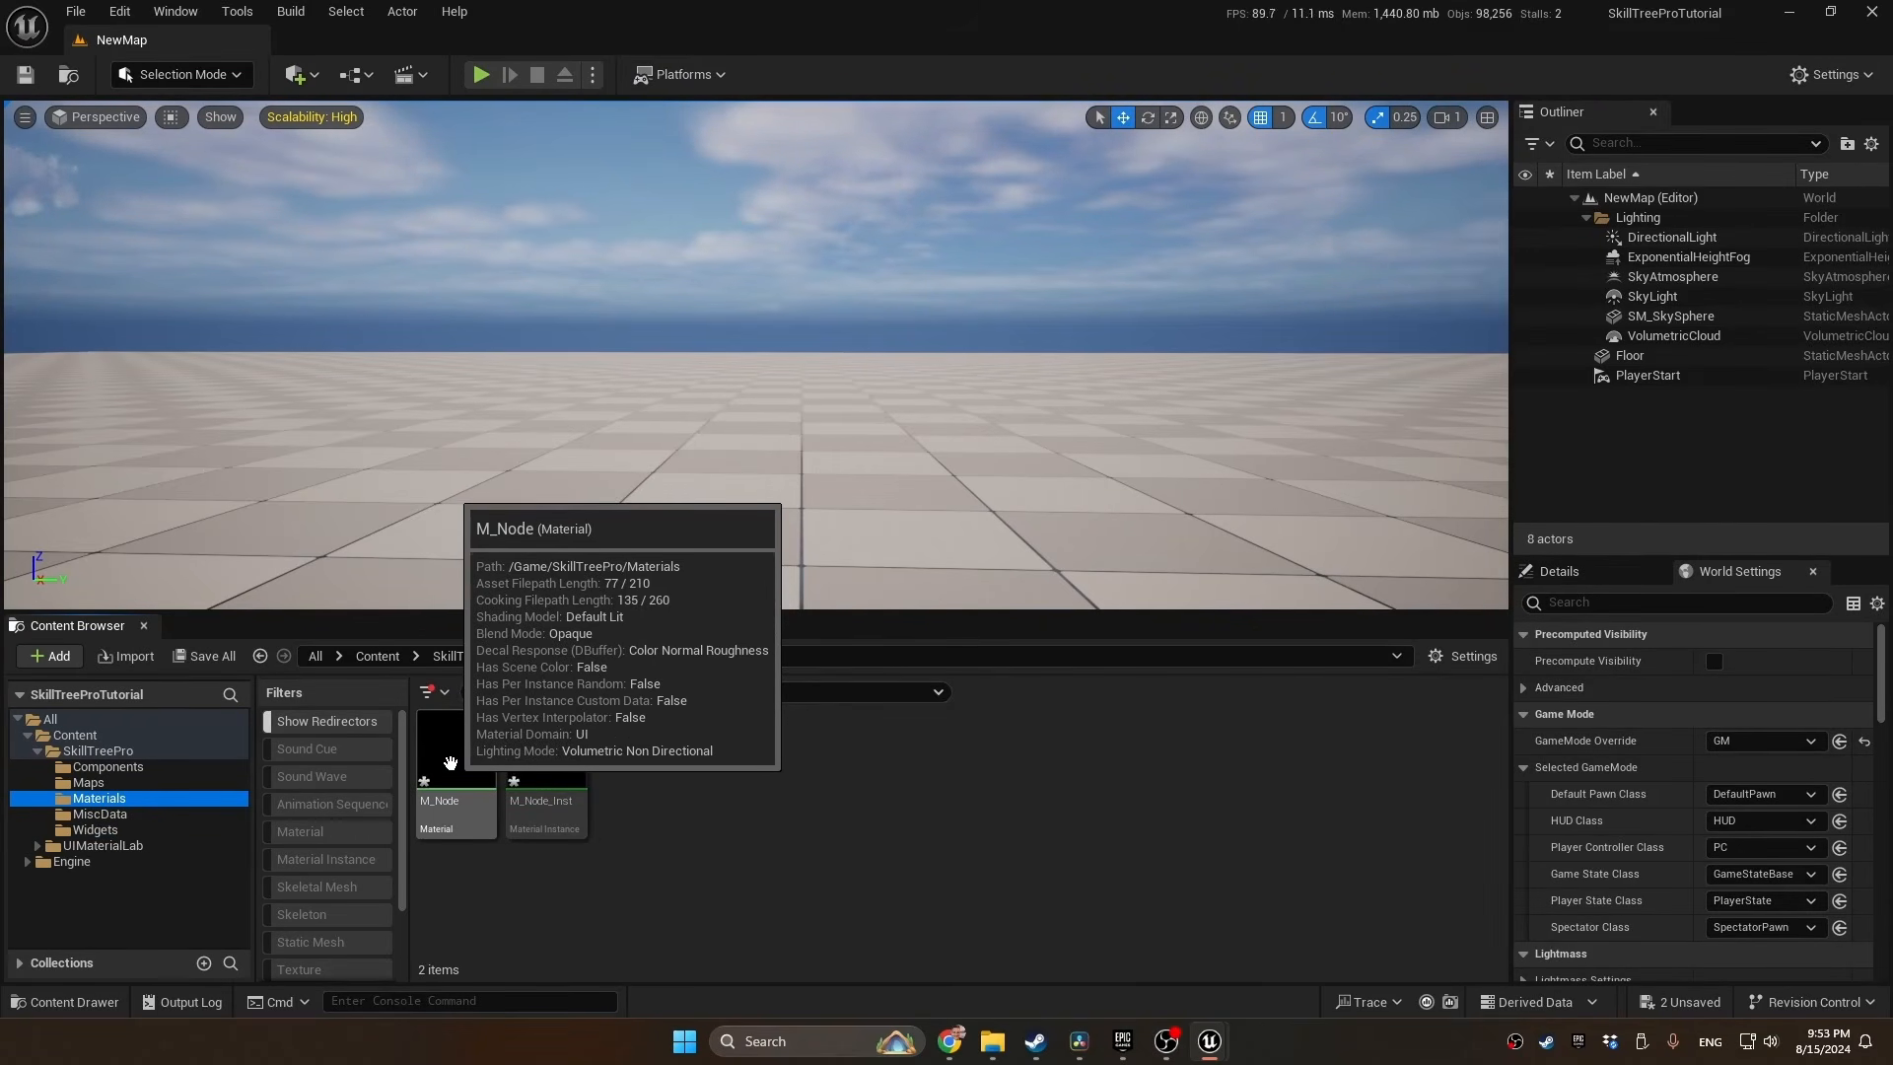
{"action": "left_click", "coordinate": [451, 763]}
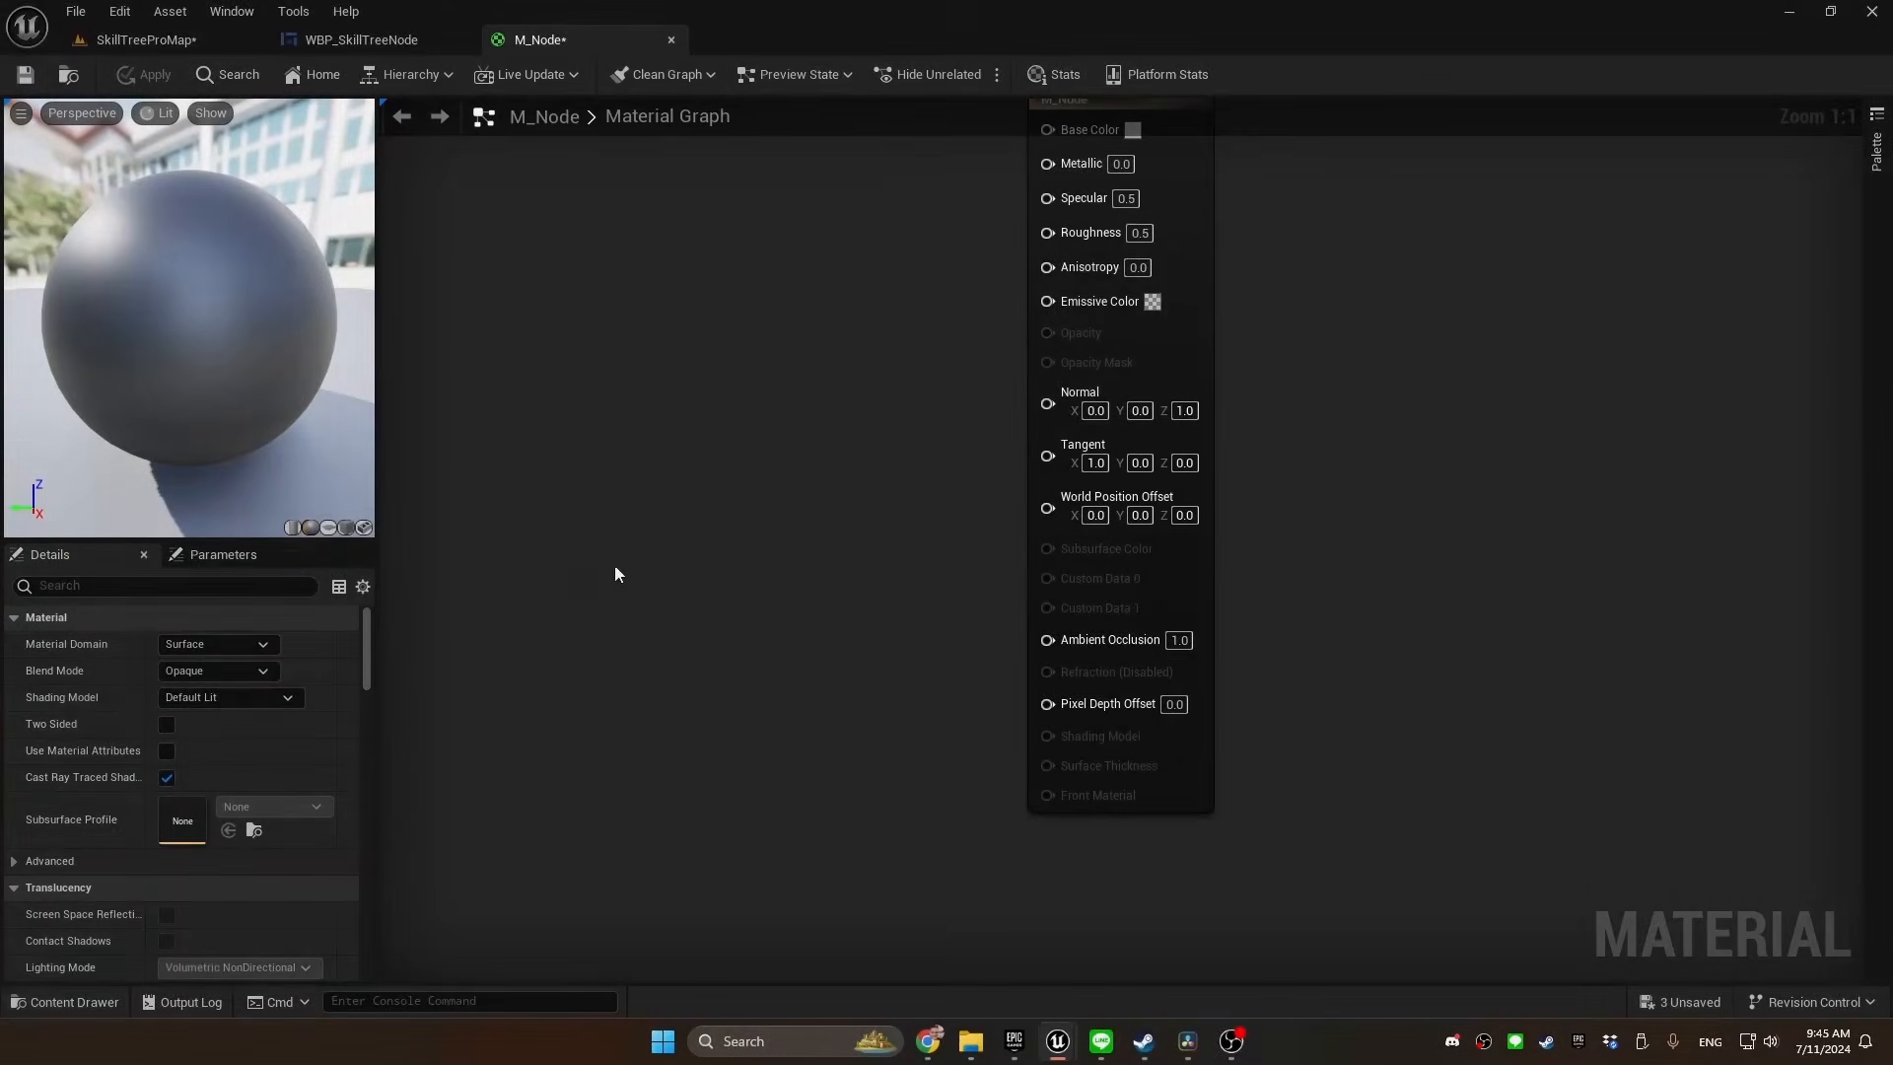
{"action": "left_click", "coordinate": [216, 643]}
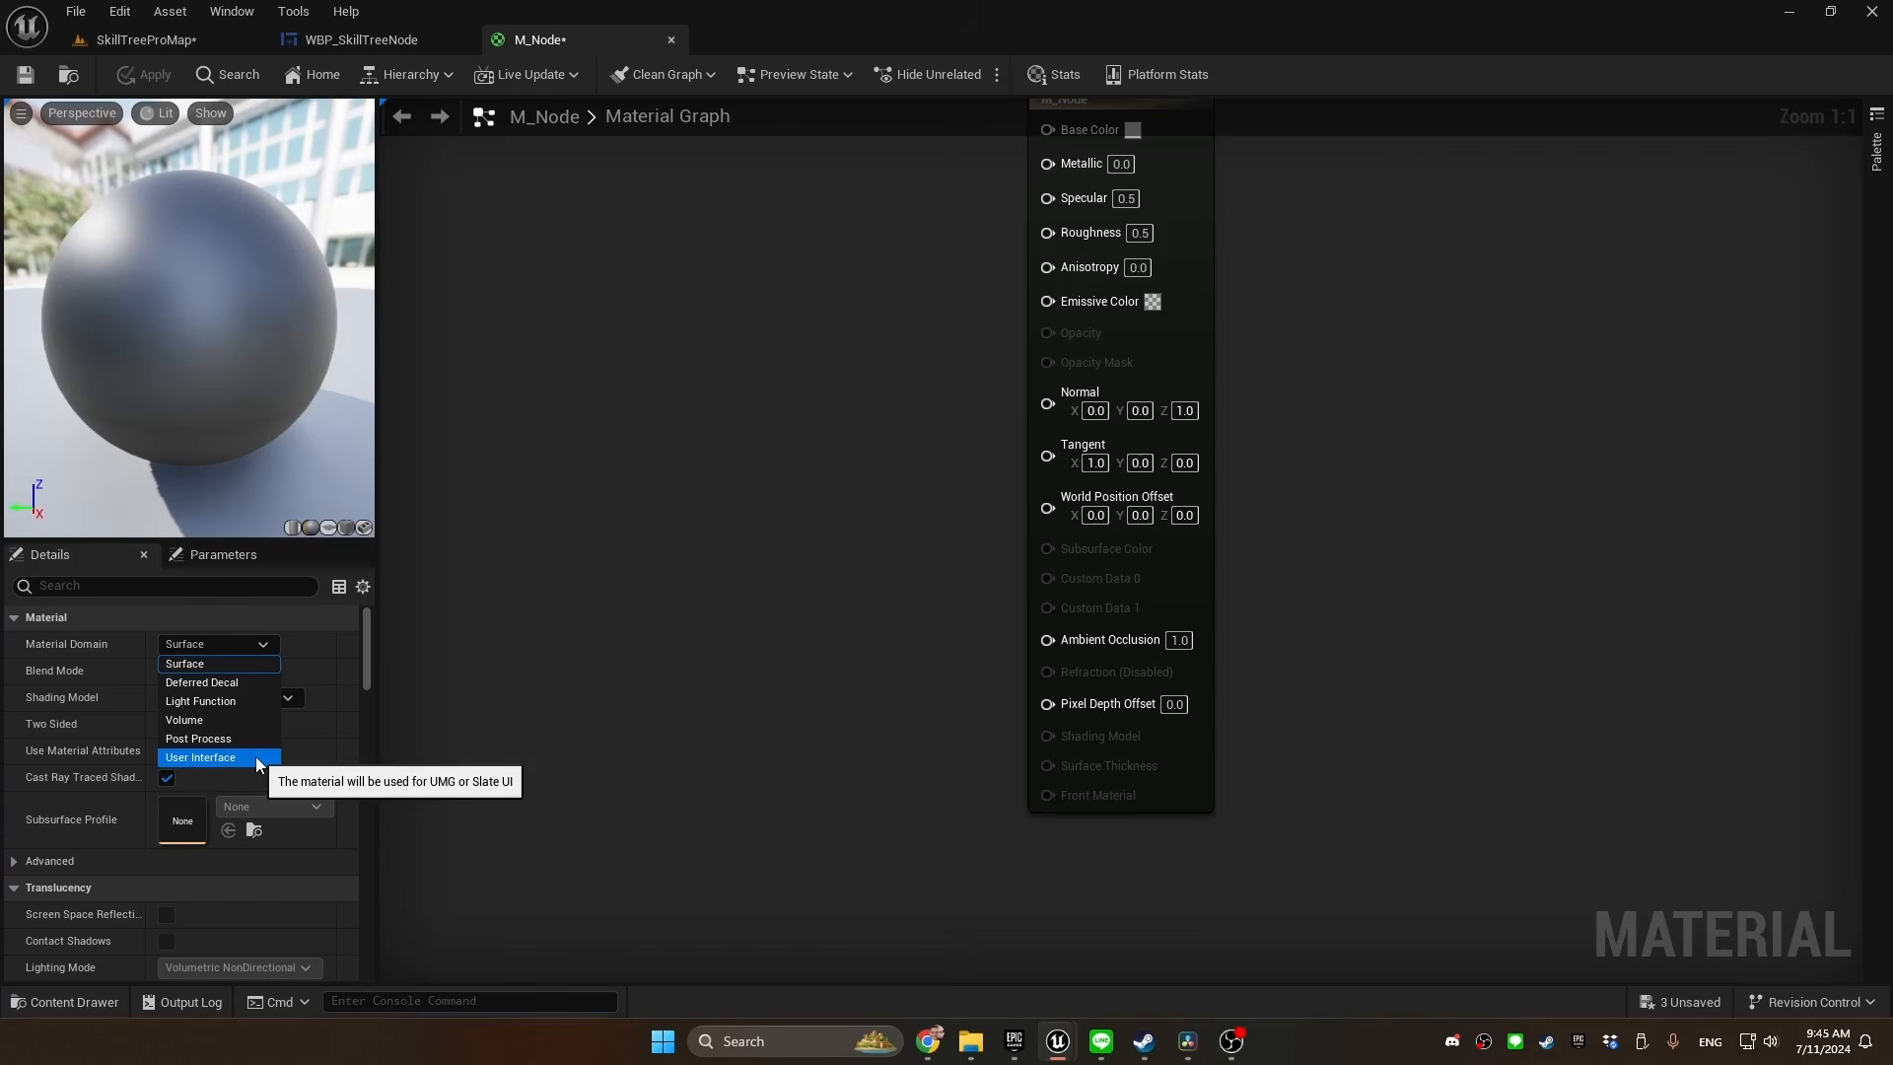
{"action": "left_click", "coordinate": [256, 756]}
{"action": "left_click", "coordinate": [225, 671]}
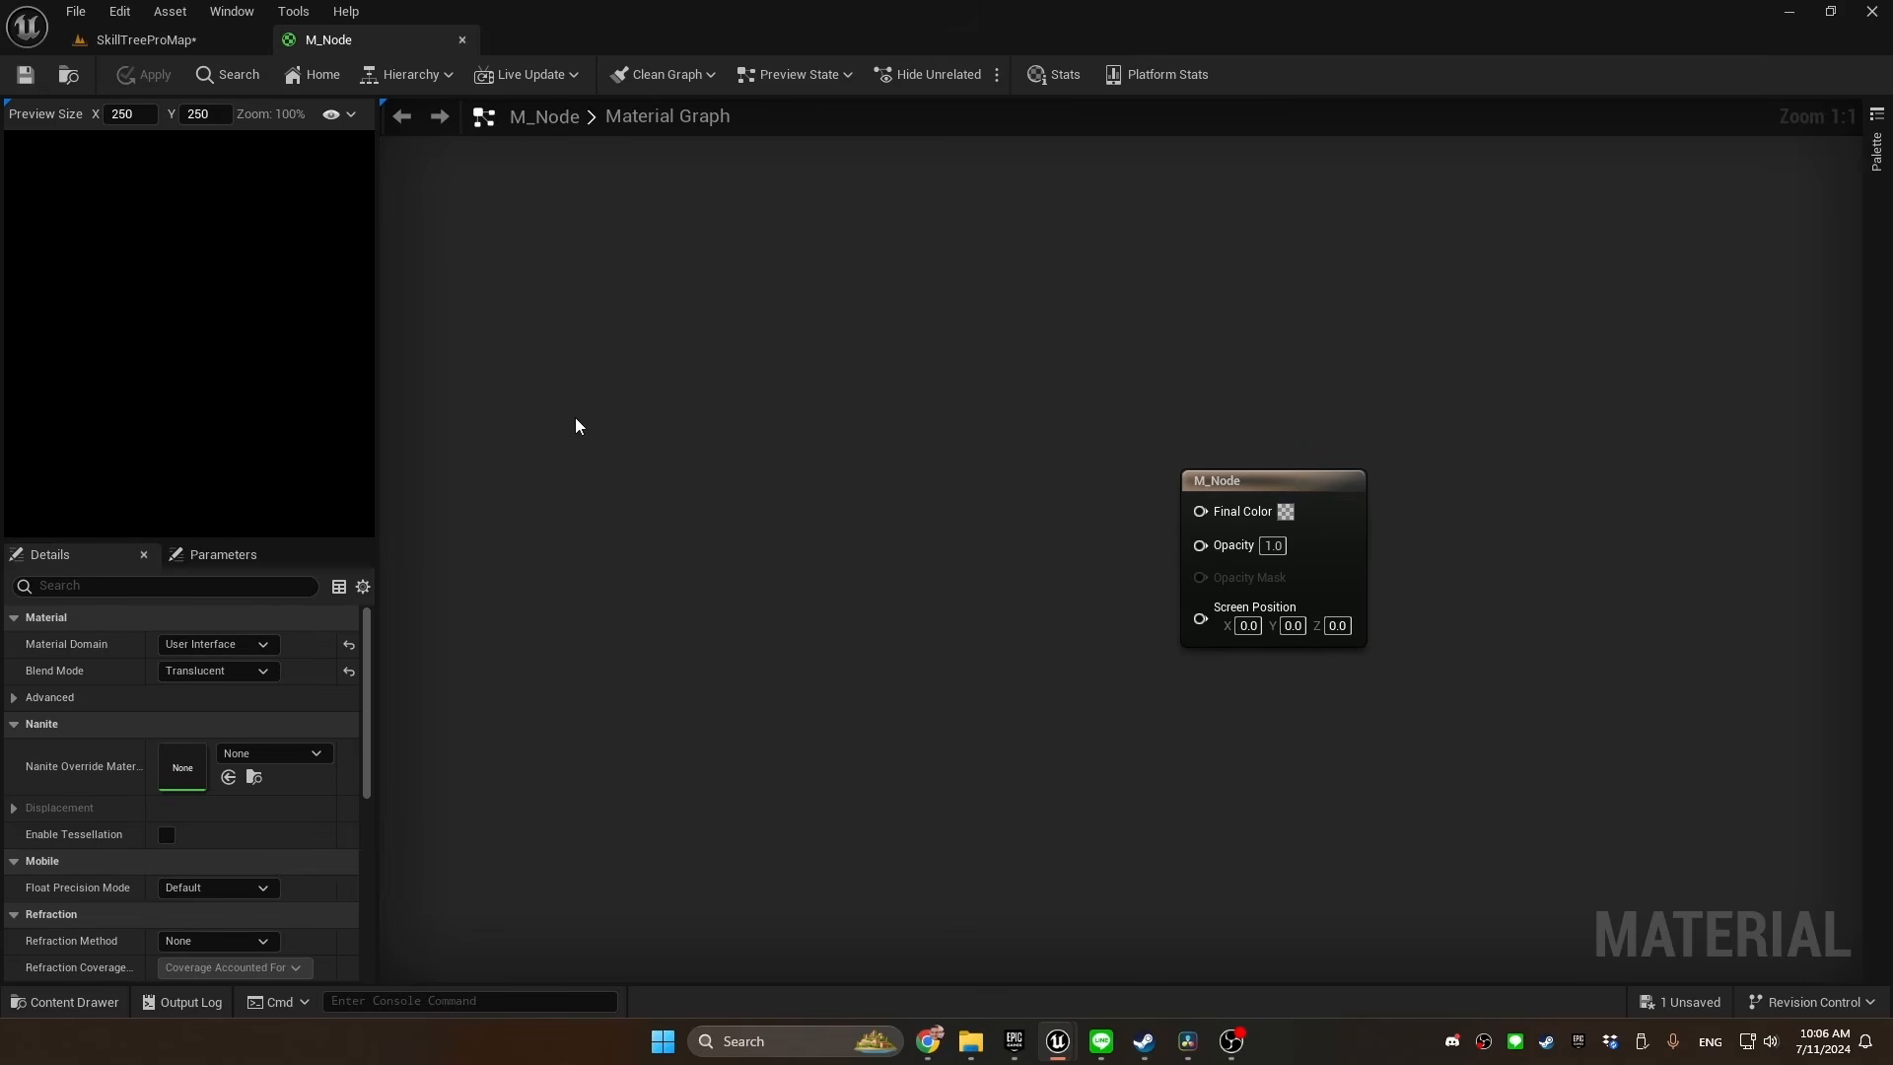
Add an MF_UI_SDF_Circle function node from UIMaterial Lab to the M_Node material graph
{"action": "right_click", "coordinate": [578, 425]}
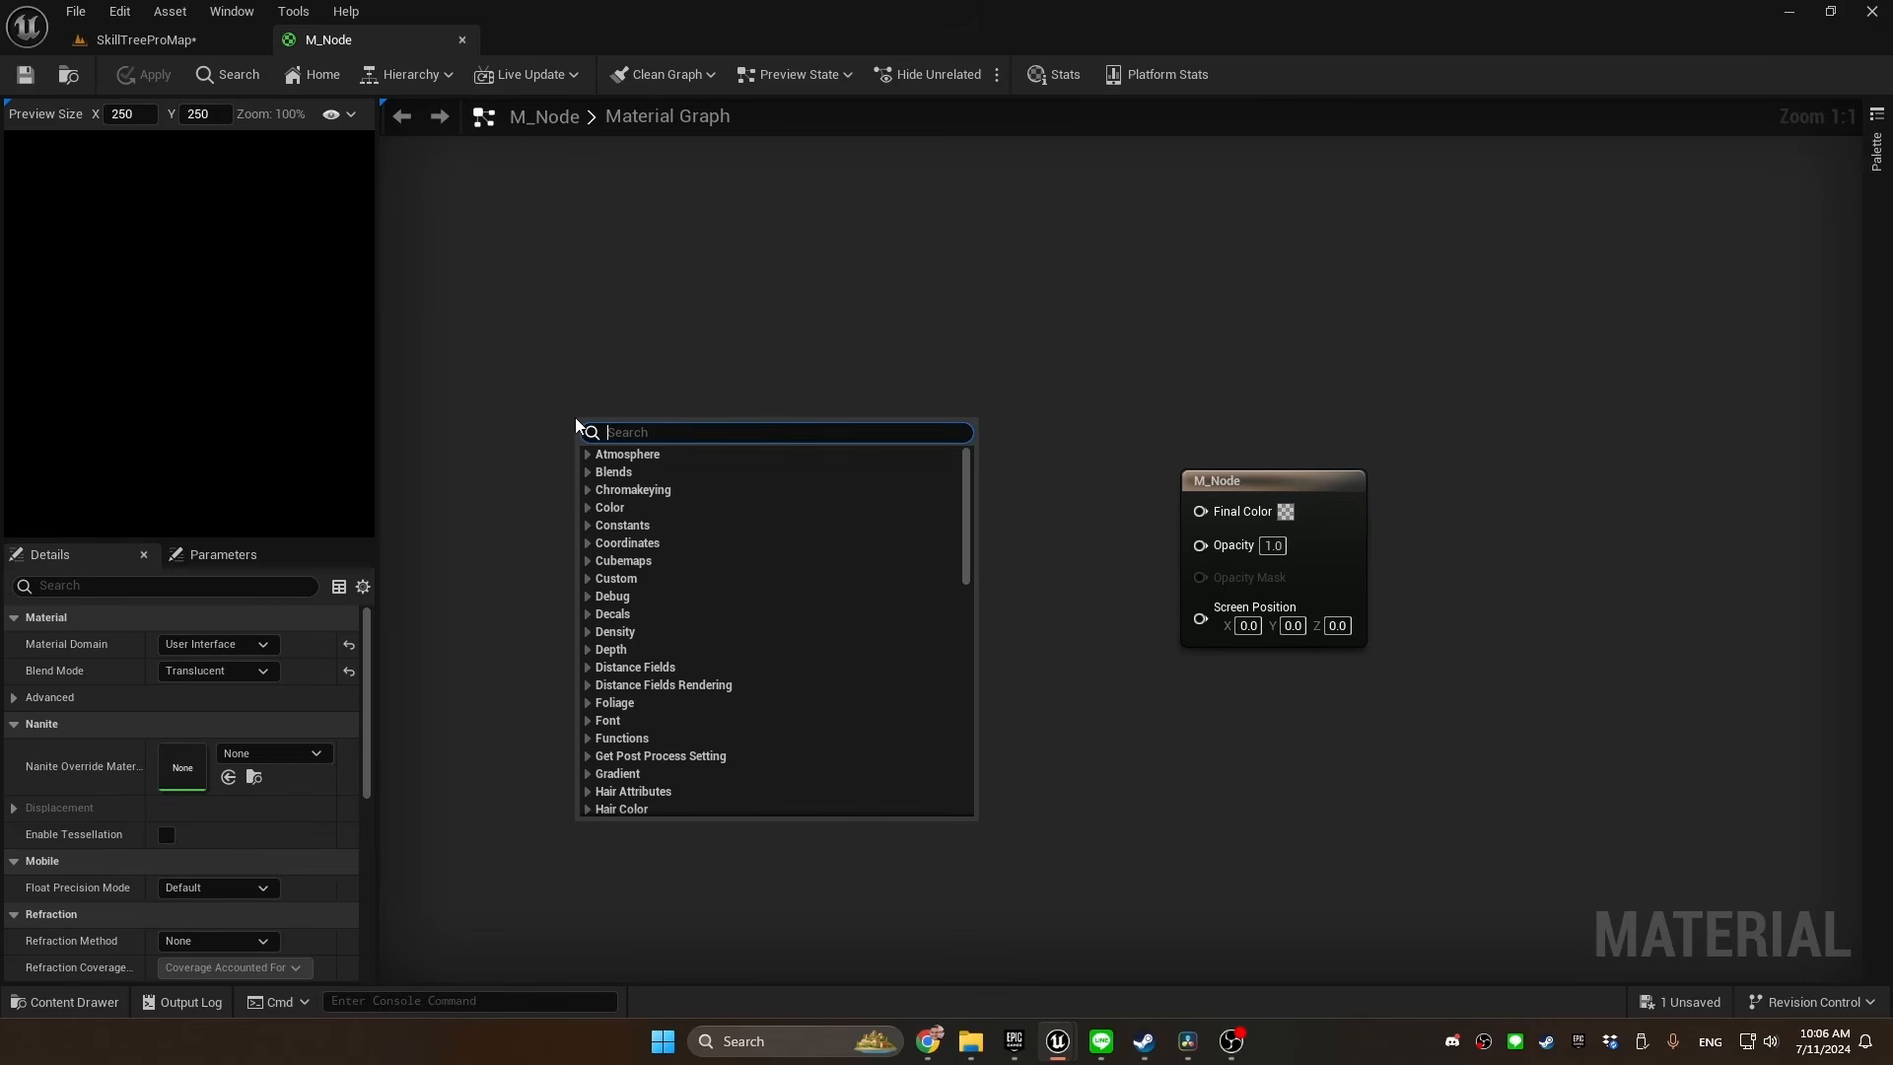
{"action": "type", "text": "mf_ui"}
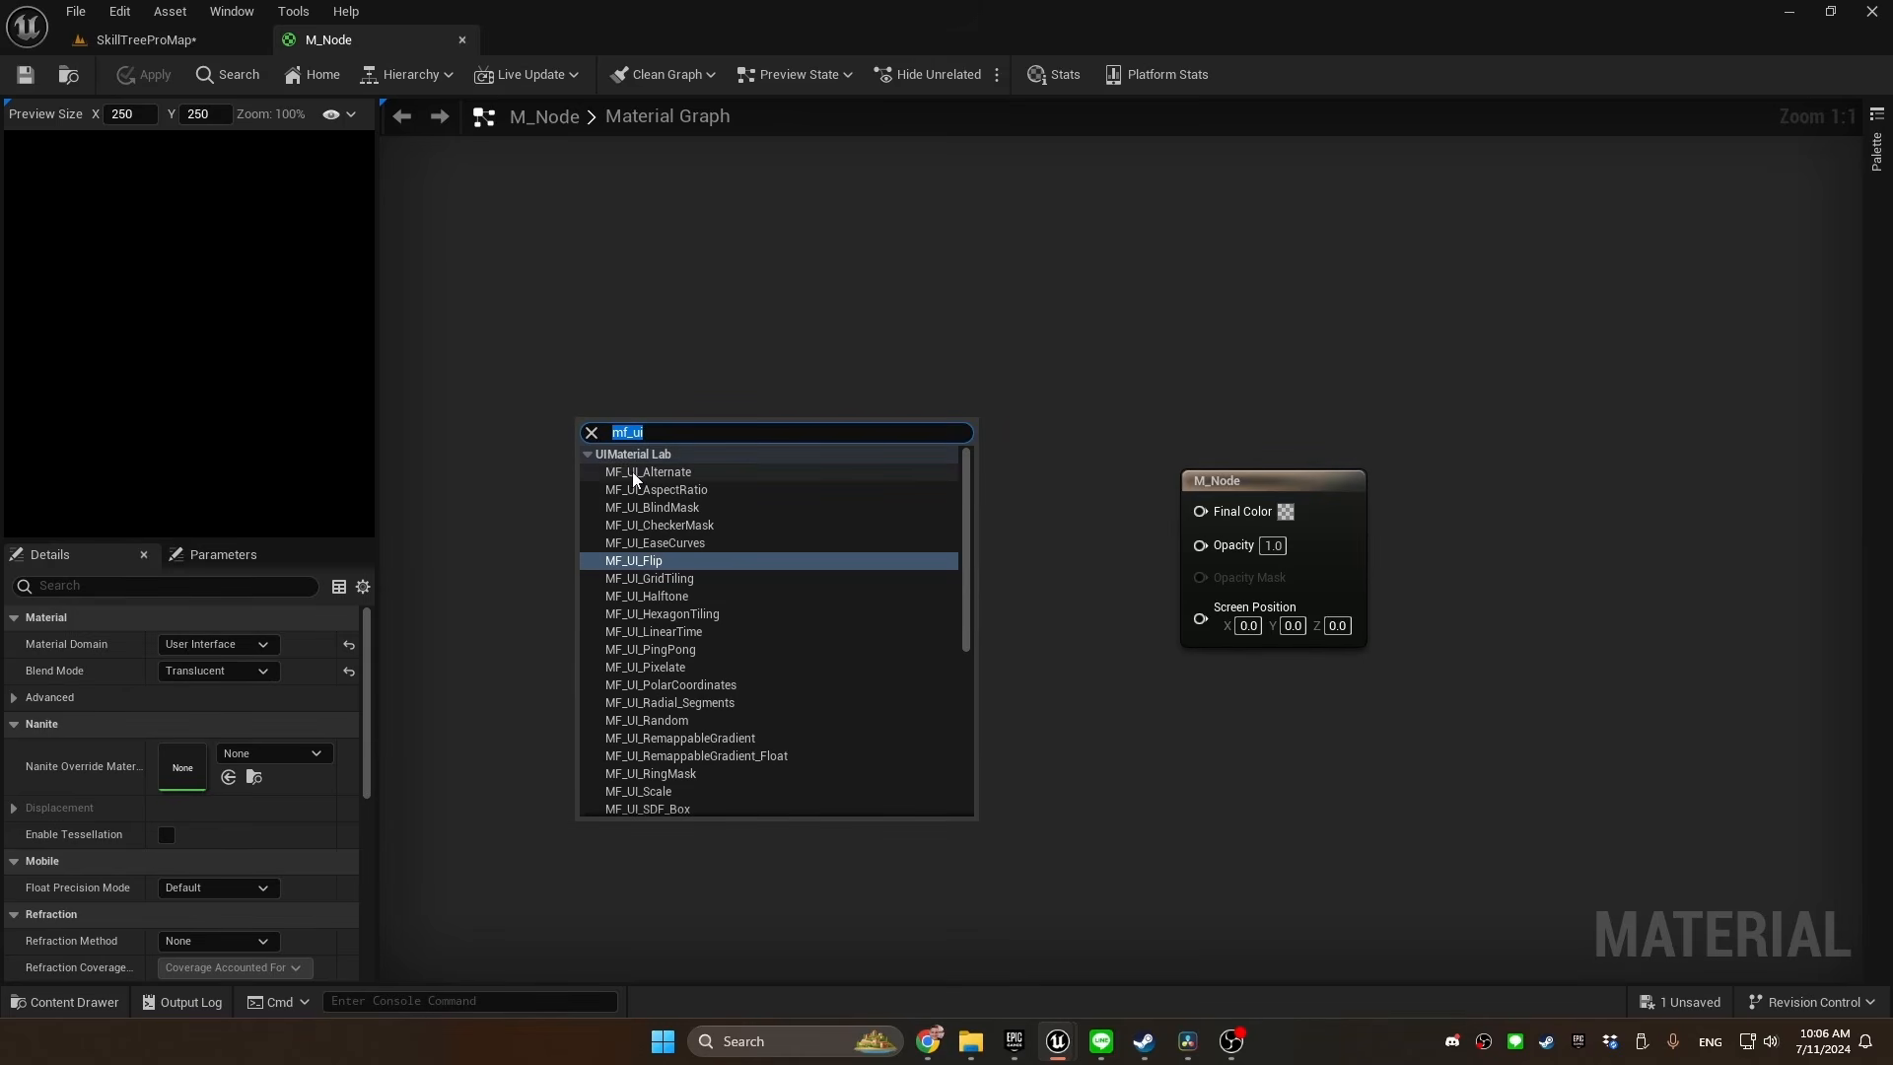
{"action": "scroll", "coordinate": [651, 544], "scroll_direction": "down", "scroll_amount": 2}
{"action": "scroll", "coordinate": [651, 544], "scroll_direction": "down", "scroll_amount": 3}
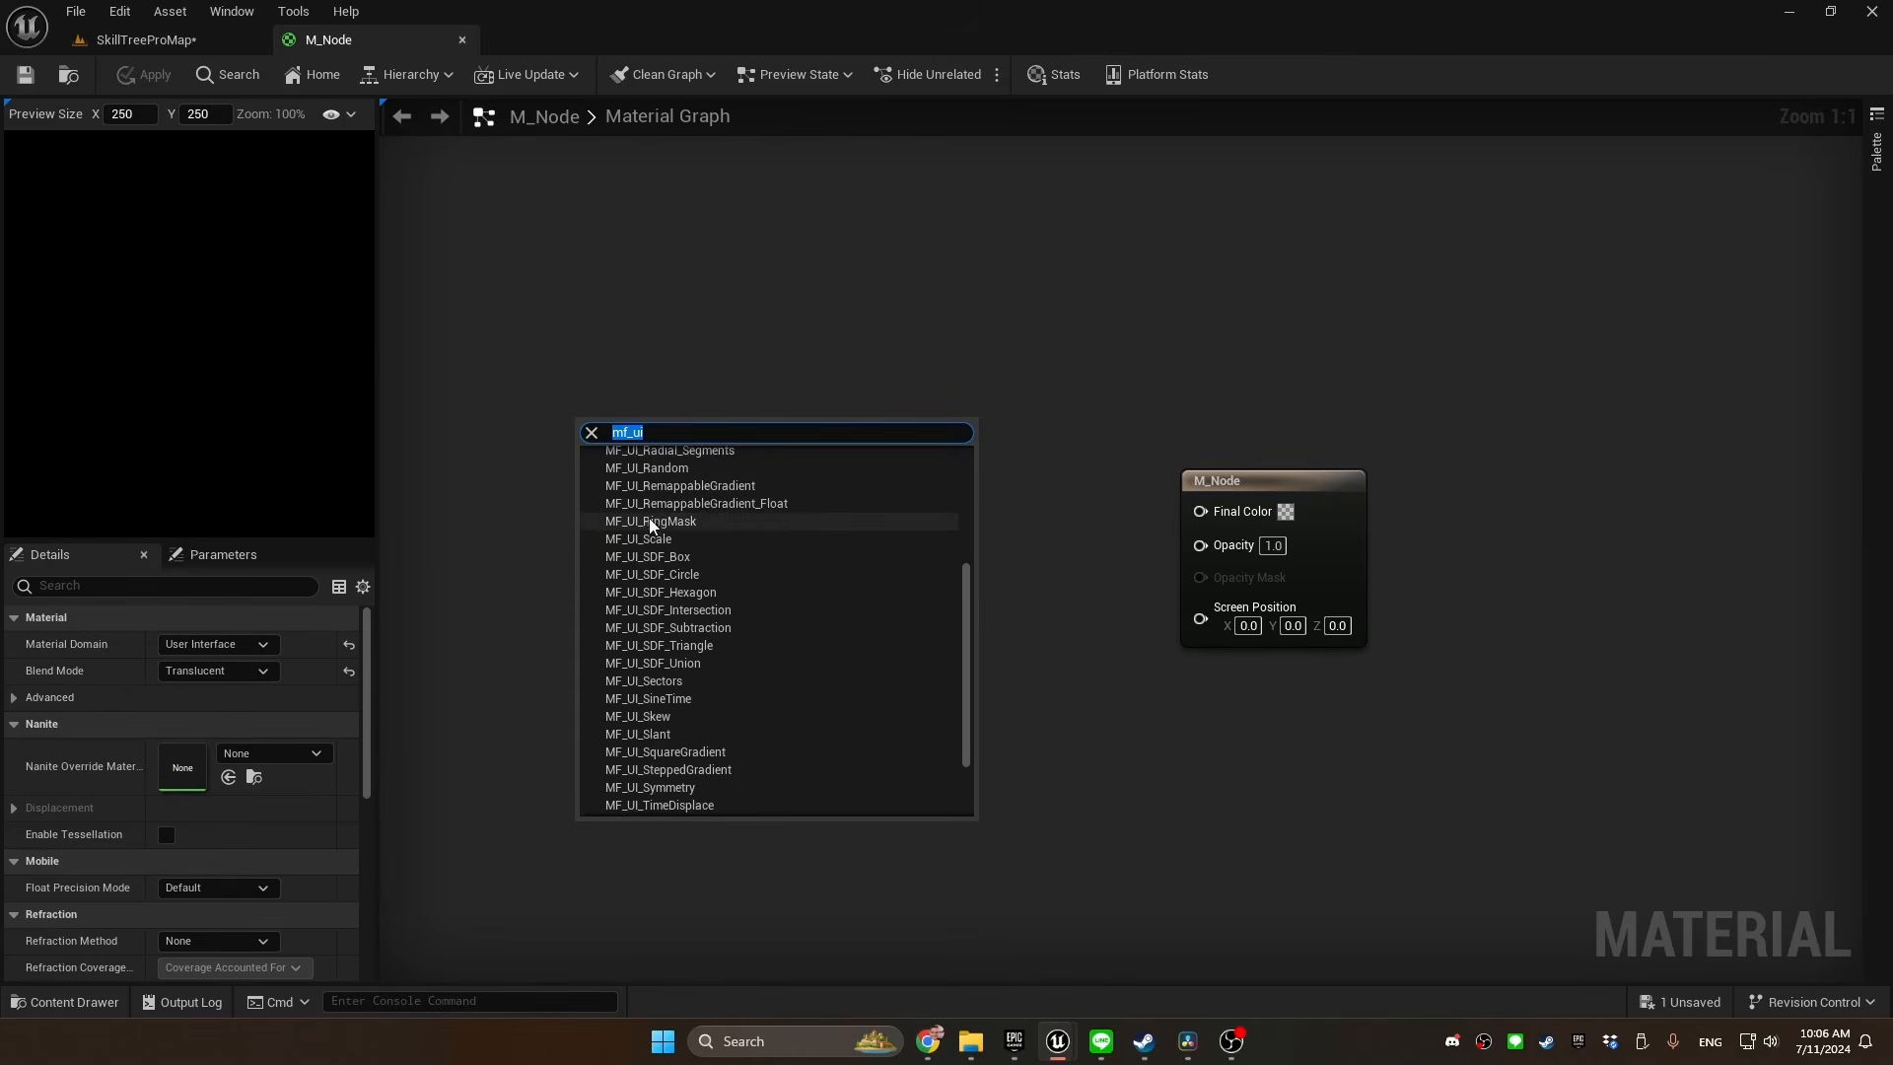
{"action": "scroll", "coordinate": [819, 604], "scroll_direction": "up", "scroll_amount": 1}
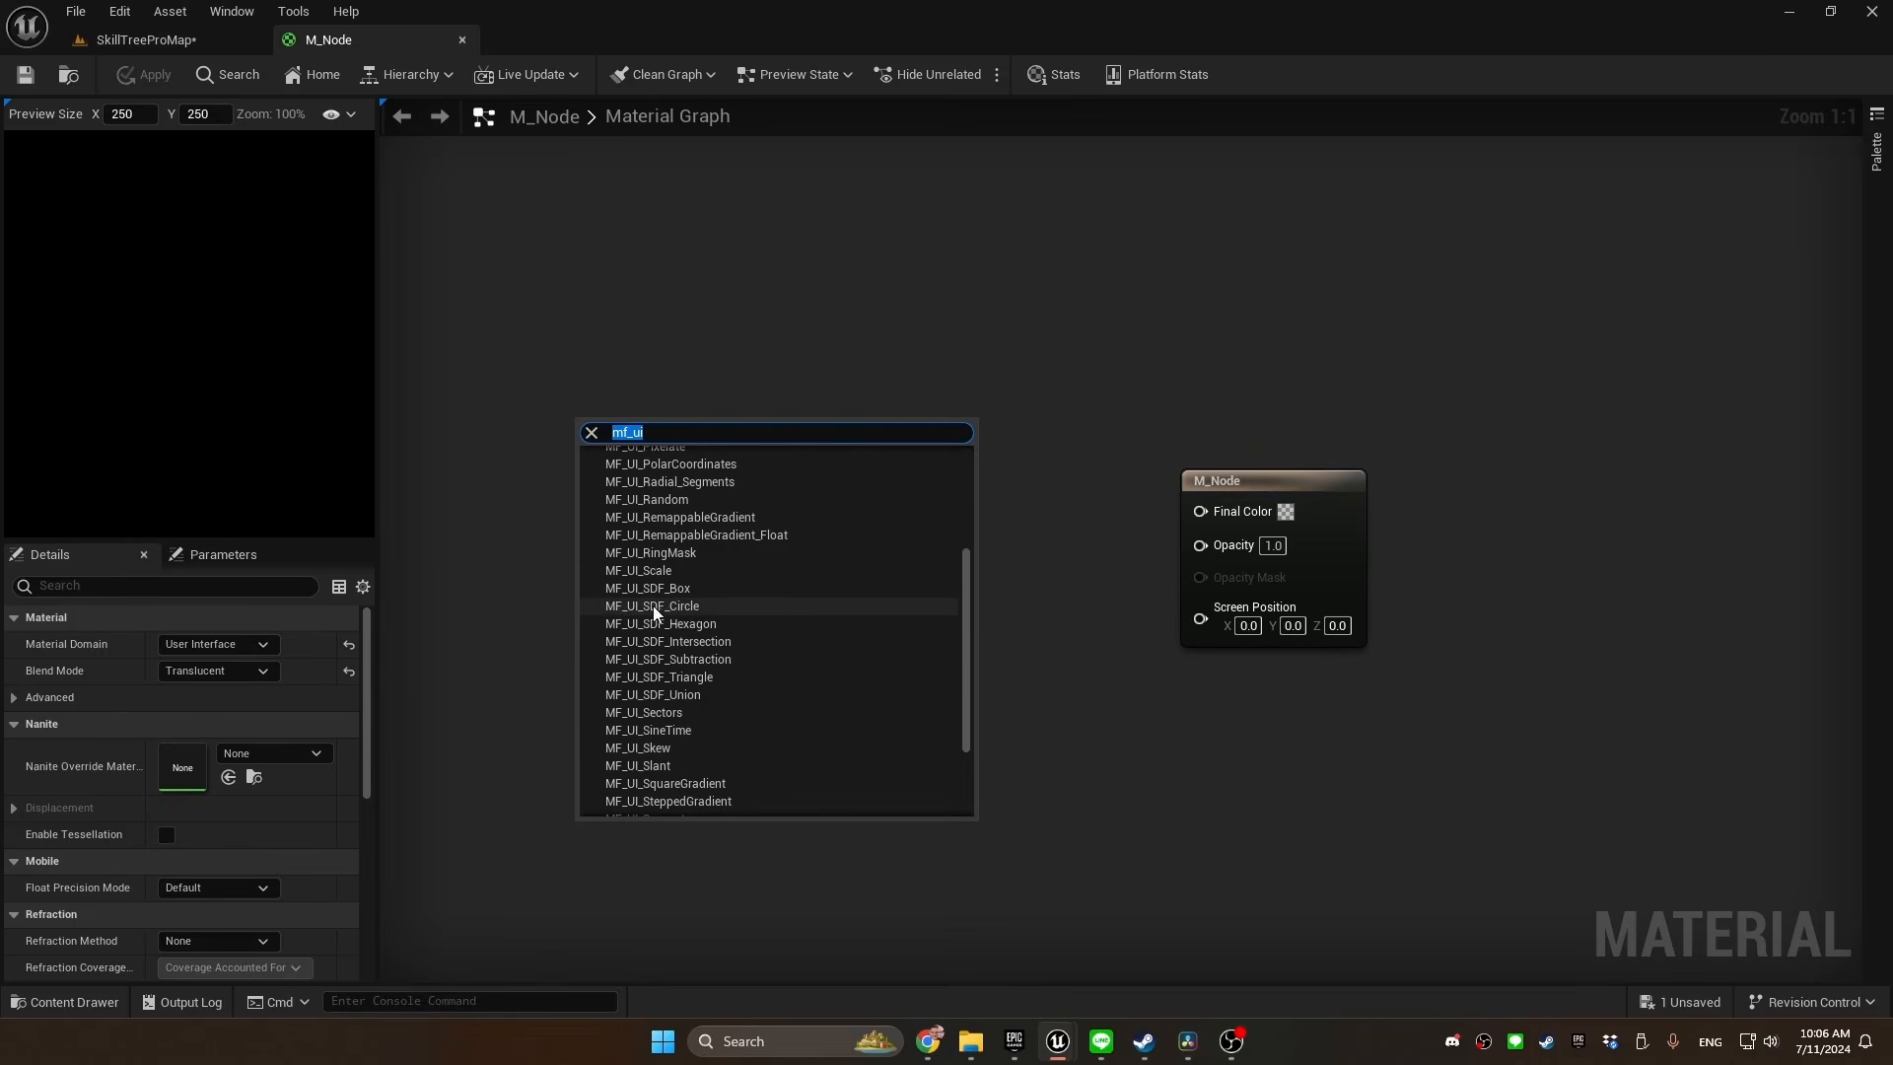
{"action": "left_click", "coordinate": [730, 608]}
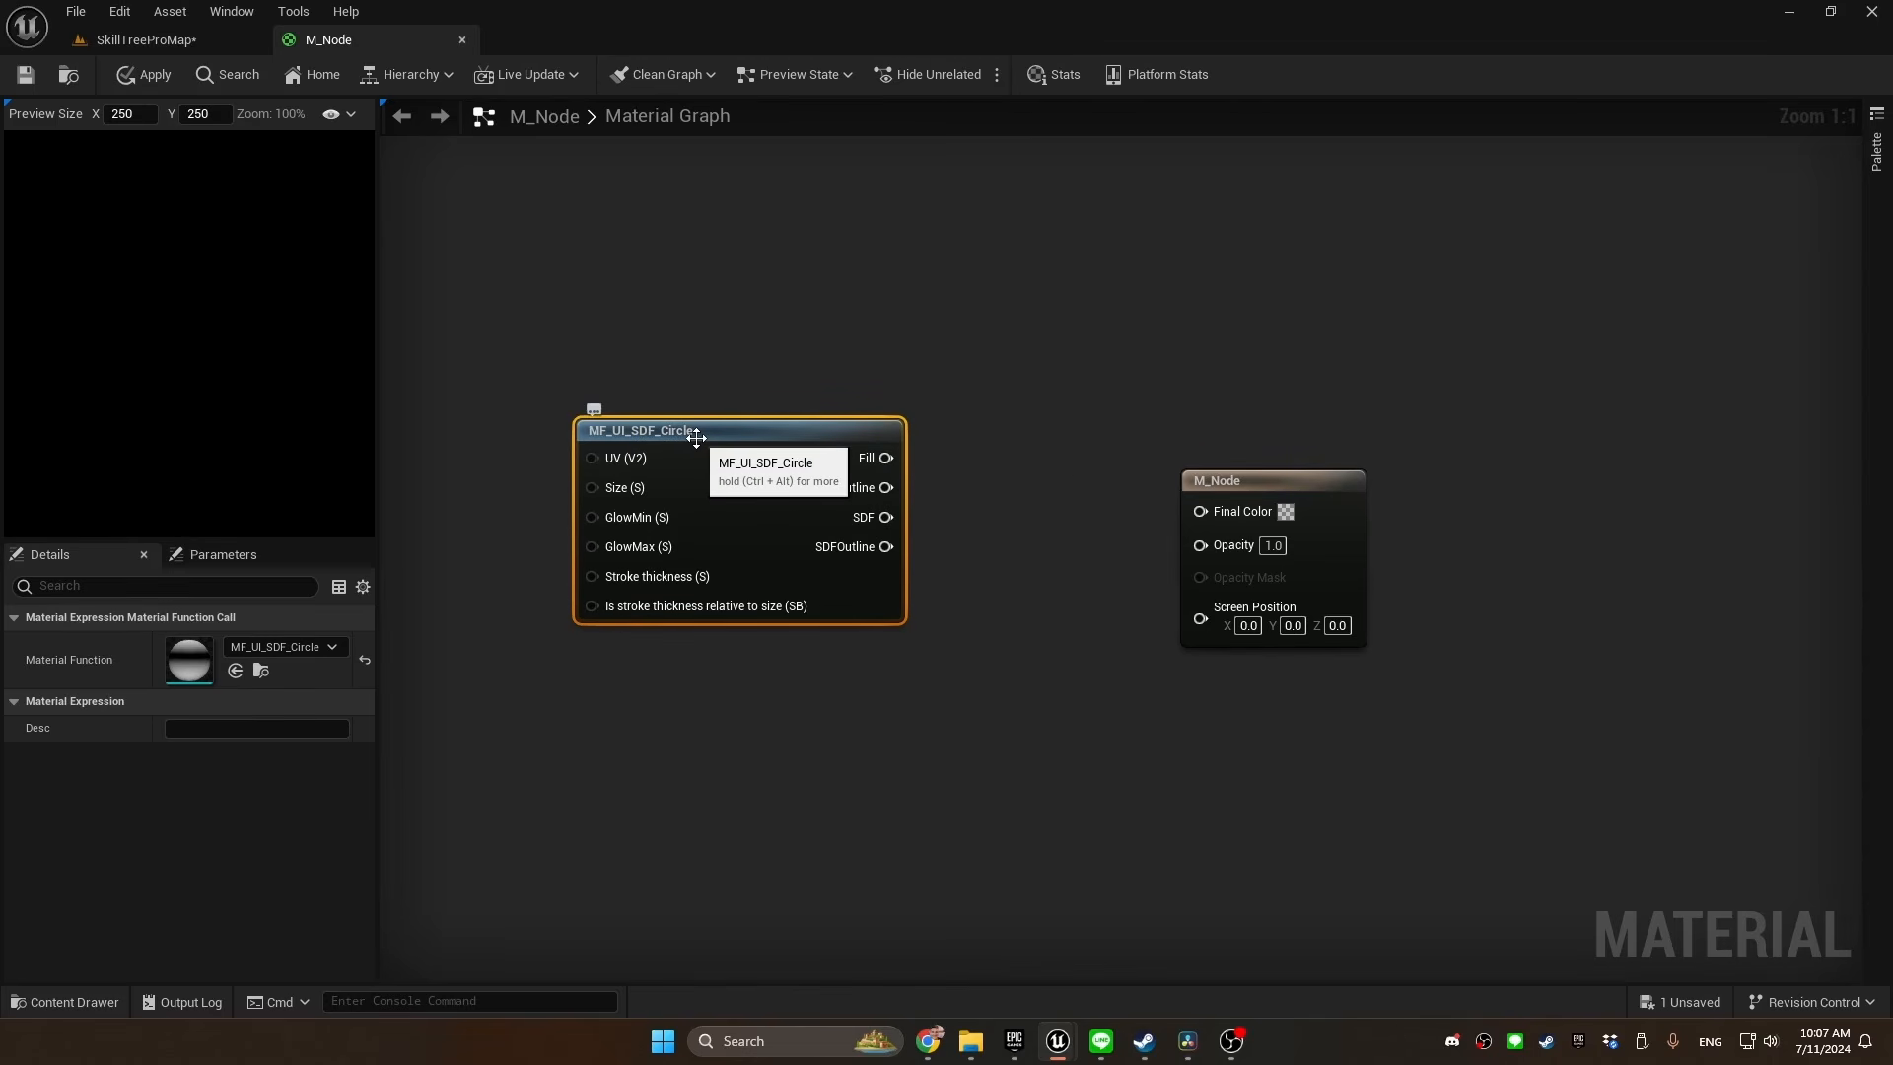
Preview the MF_UI_SDF_Circle node's output, and stop previewing it
{"action": "right_click", "coordinate": [668, 437]}
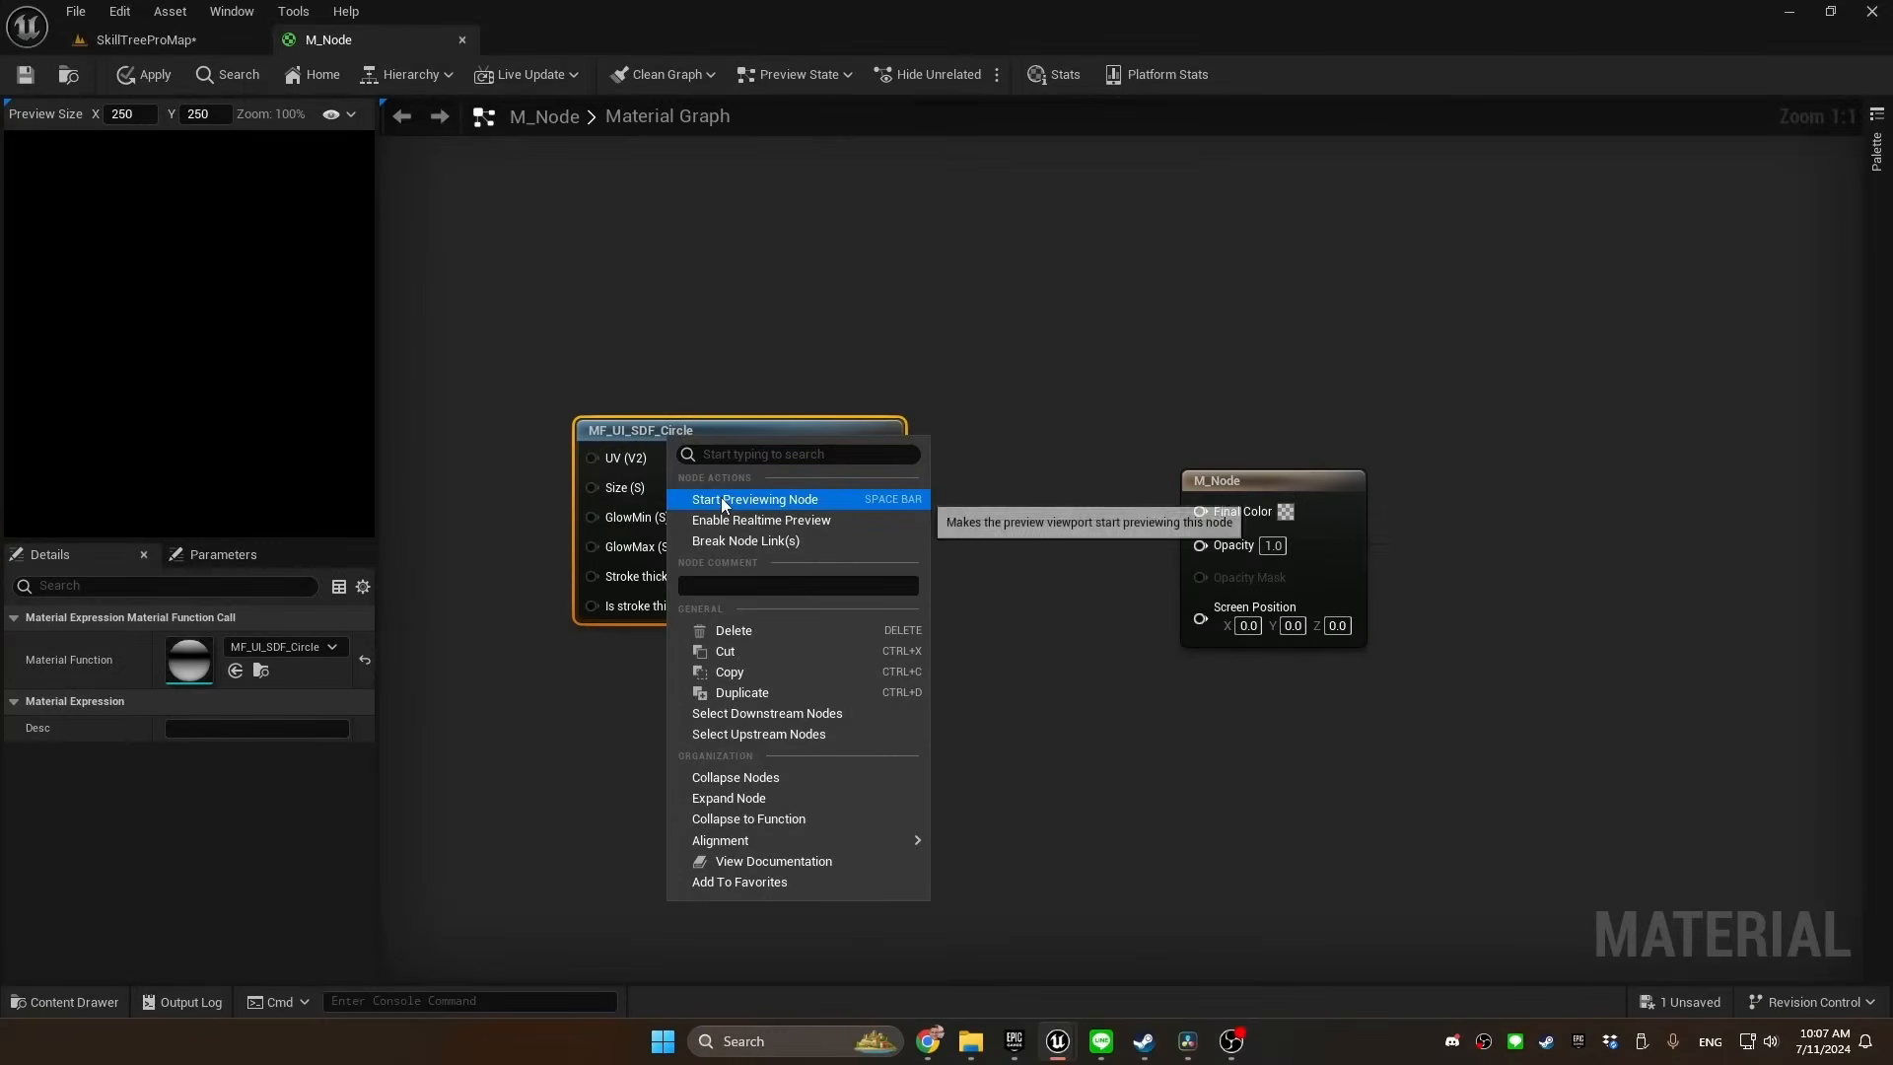
{"action": "left_click", "coordinate": [723, 500]}
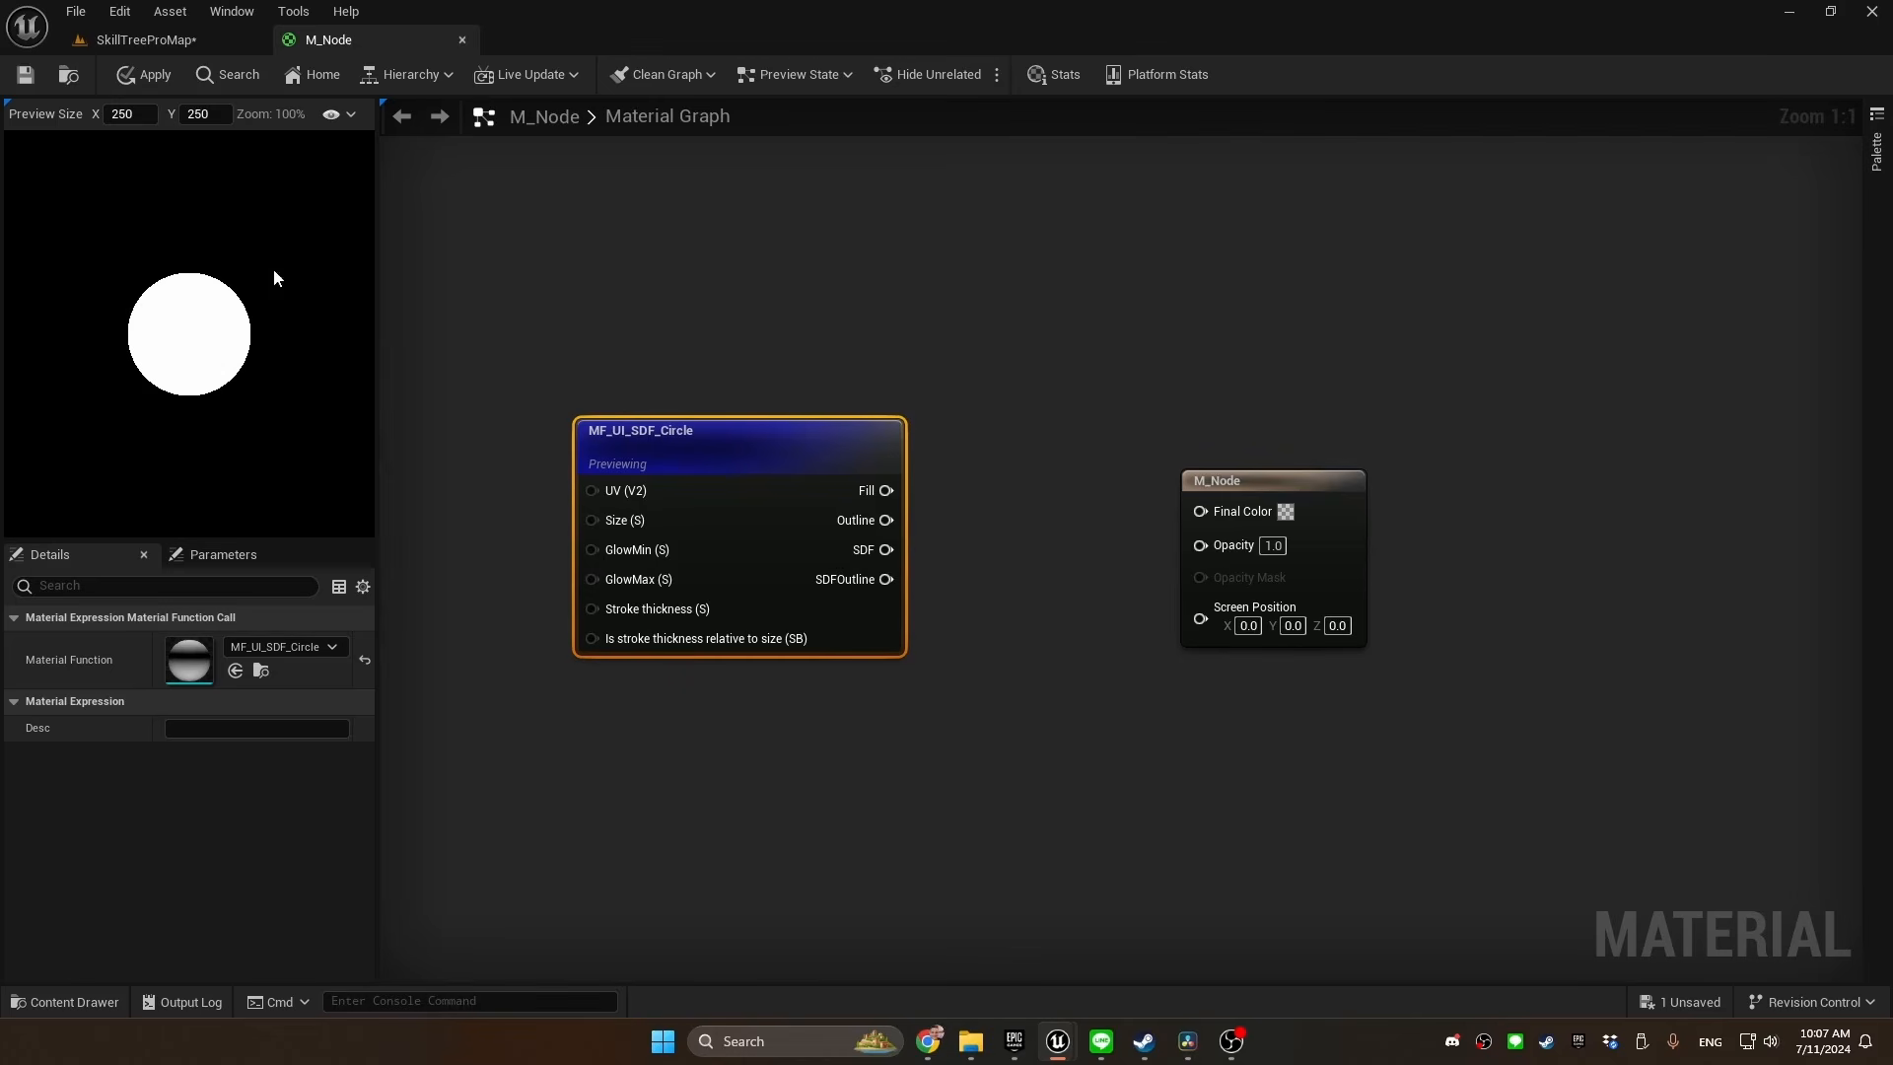
{"action": "right_click", "coordinate": [723, 447]}
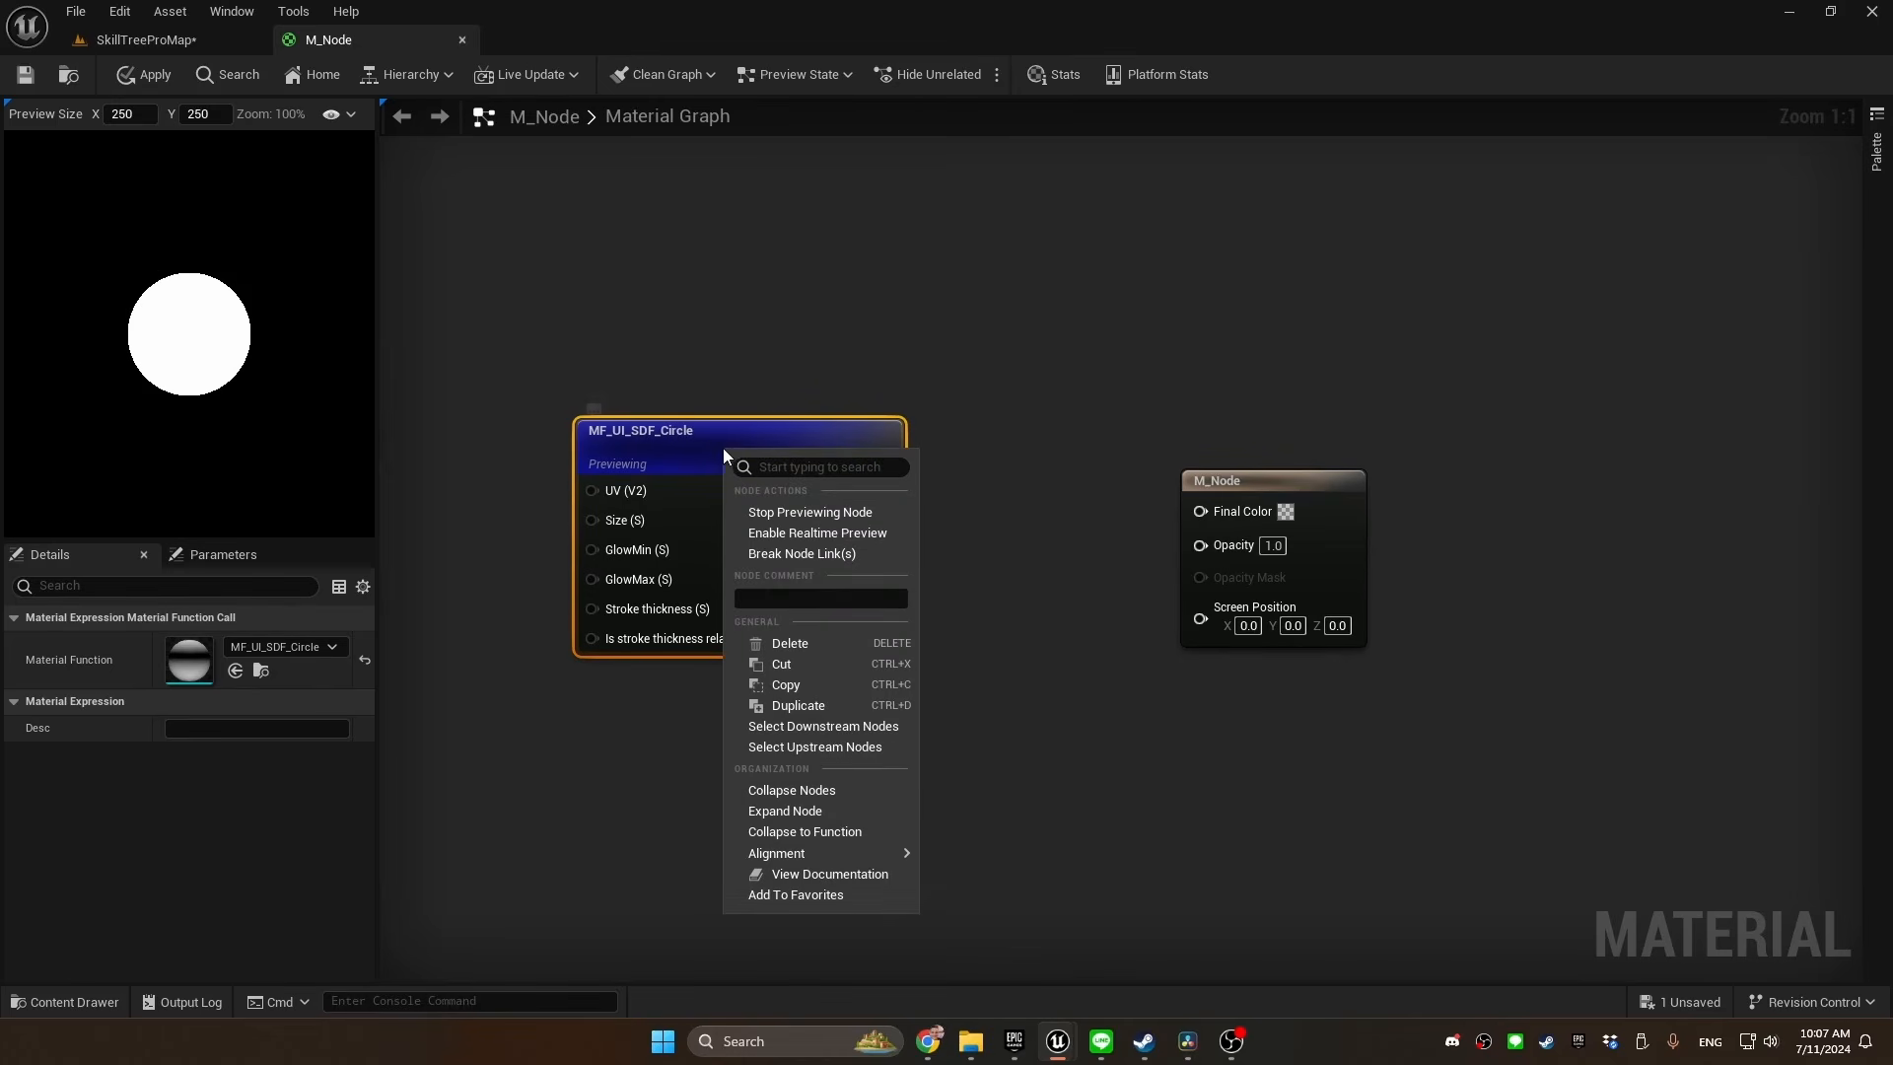
{"action": "left_click", "coordinate": [798, 512]}
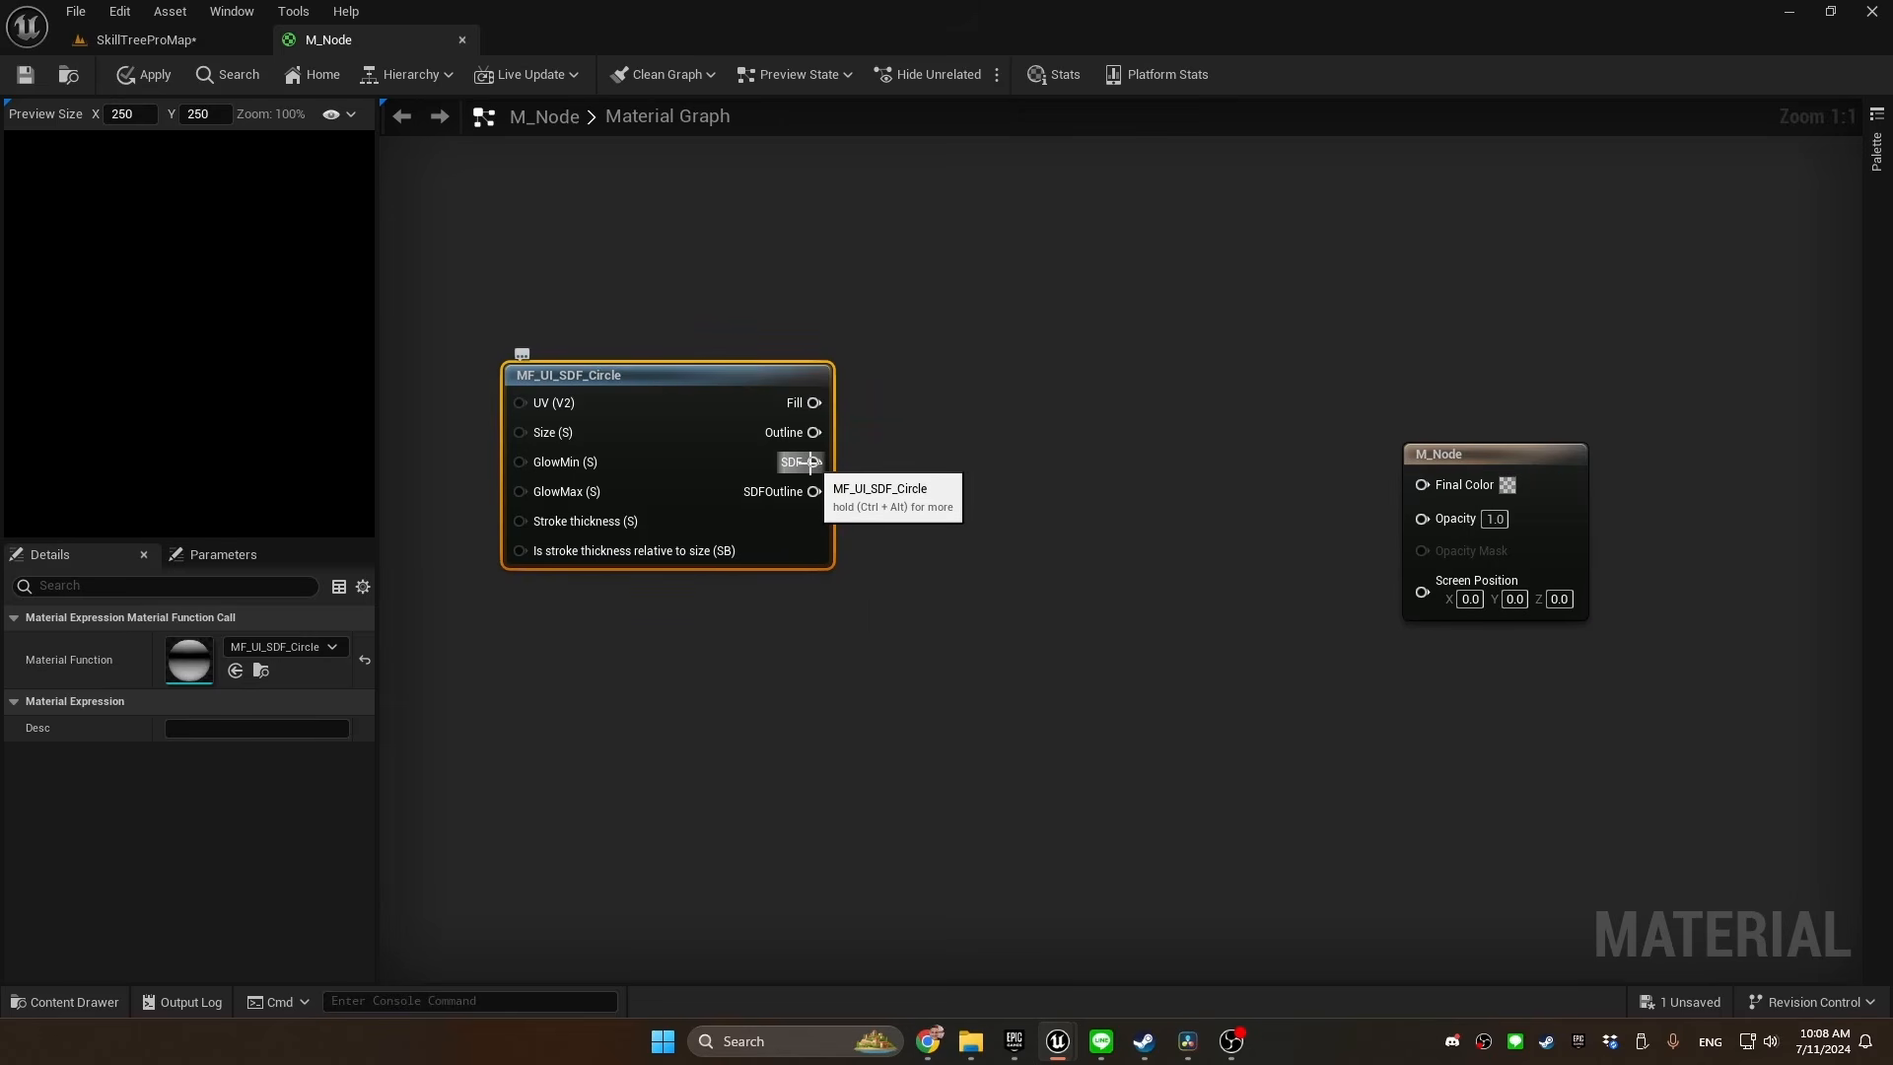
Connect the SDF output of MF_UI_SDF_Circle to a new named reroute called "Circle SDF"
{"action": "left_click_drag", "start_coordinate": [815, 462], "coordinate": [882, 461]}
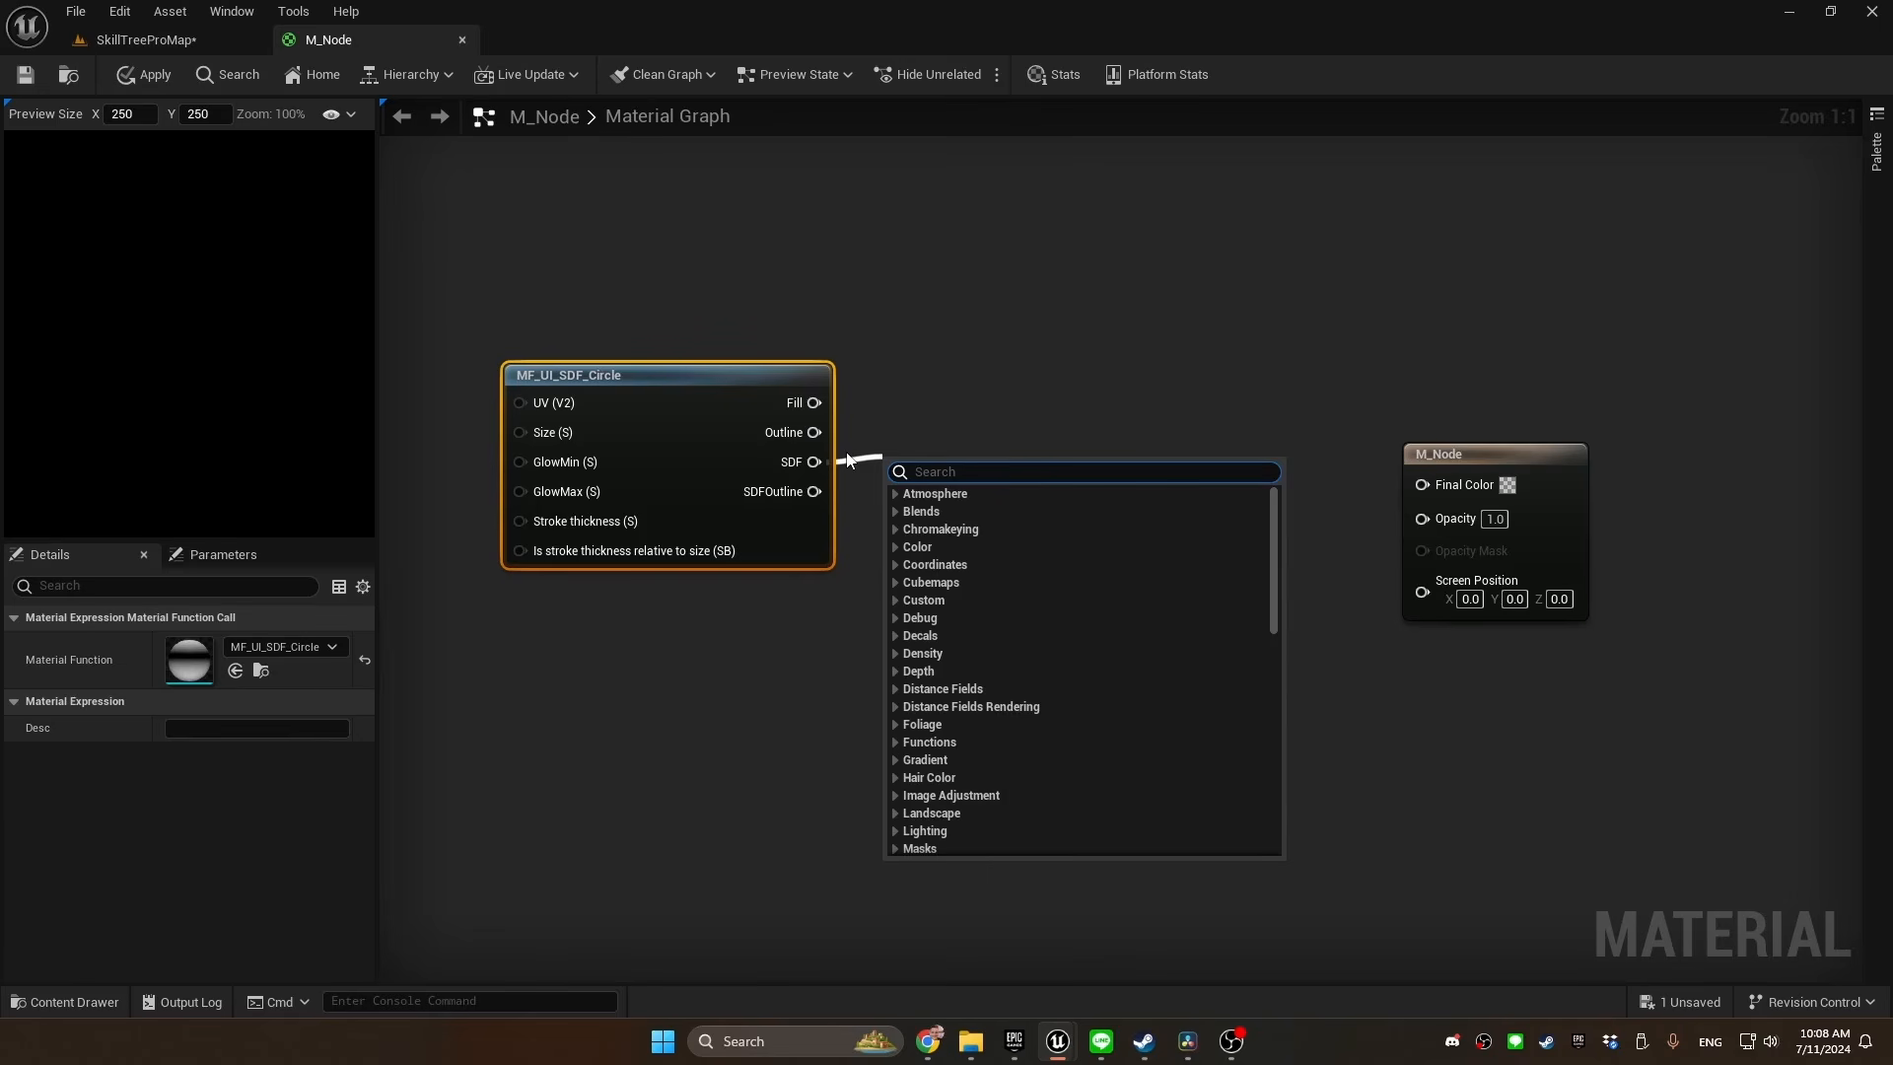
{"action": "type", "text": "named"}
{"action": "key", "text": "Return"}
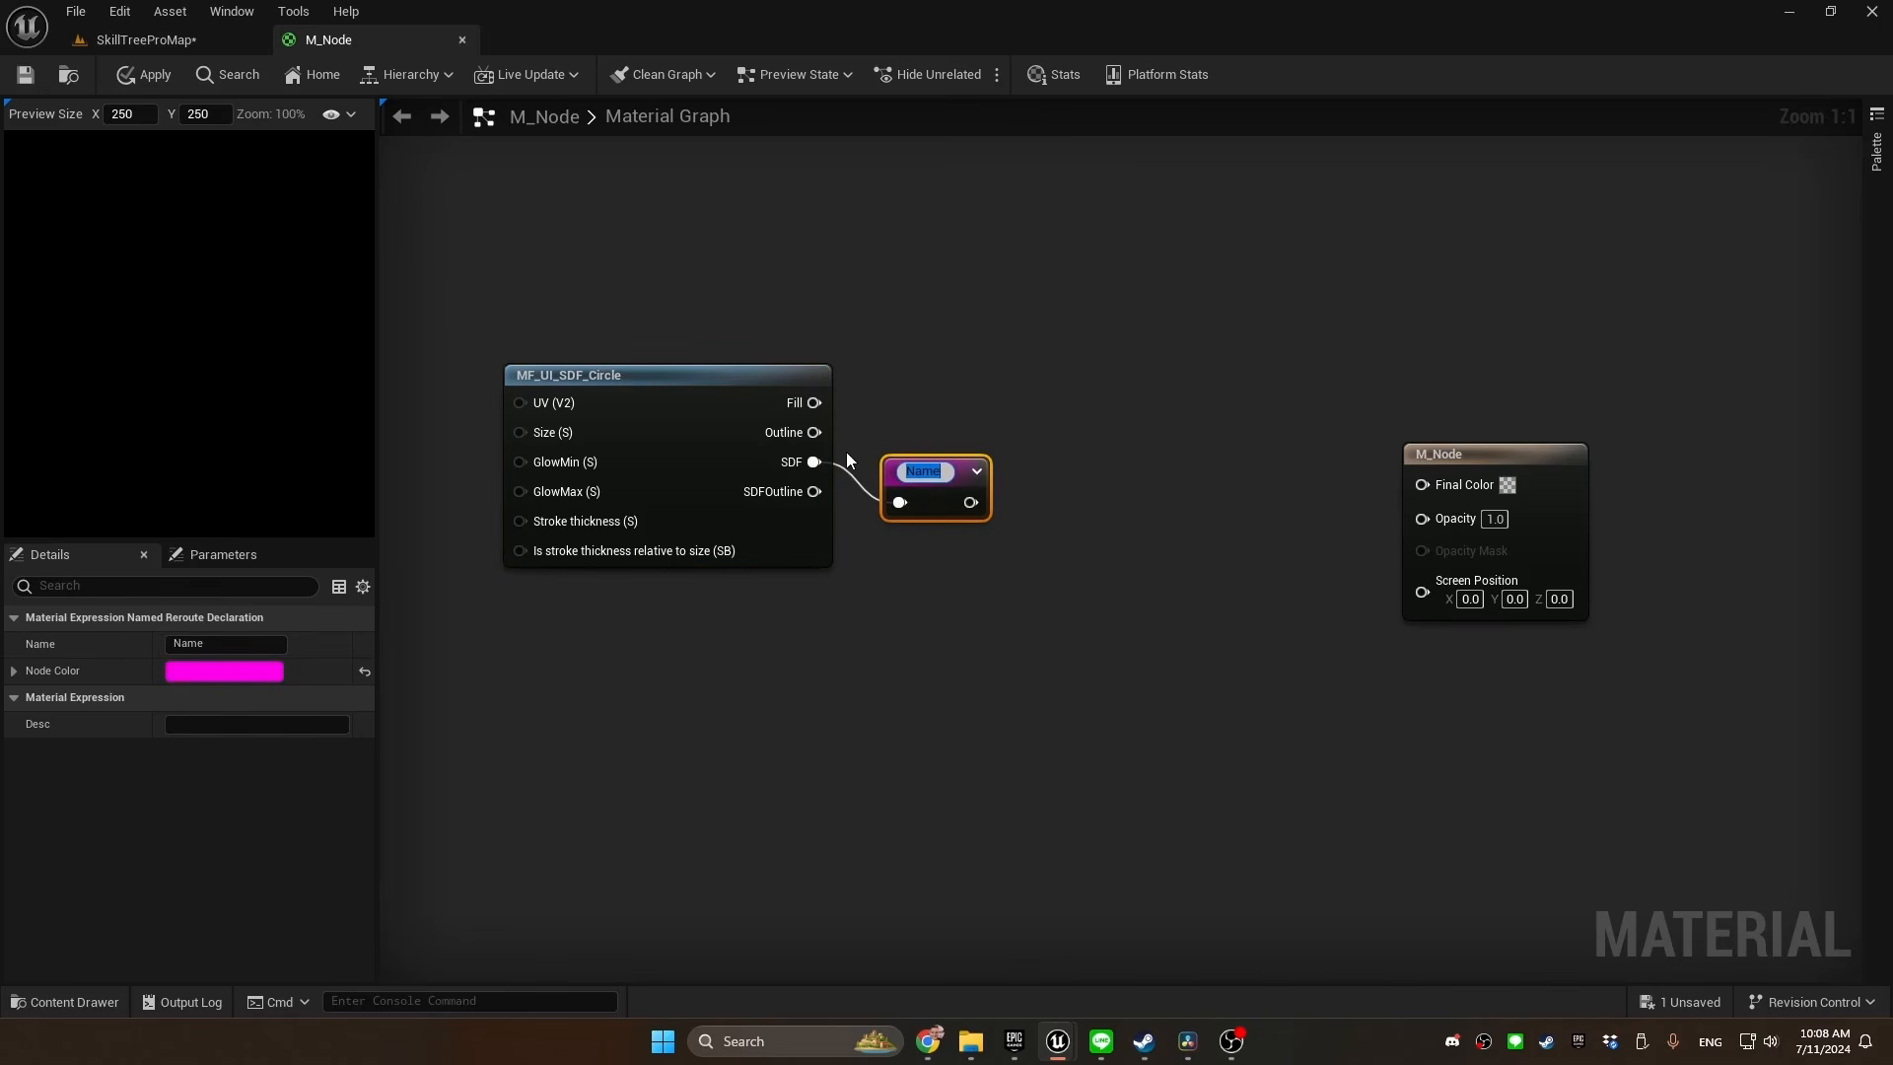
{"action": "type", "text": "Circle SDF"}
{"action": "key", "text": "Return"}
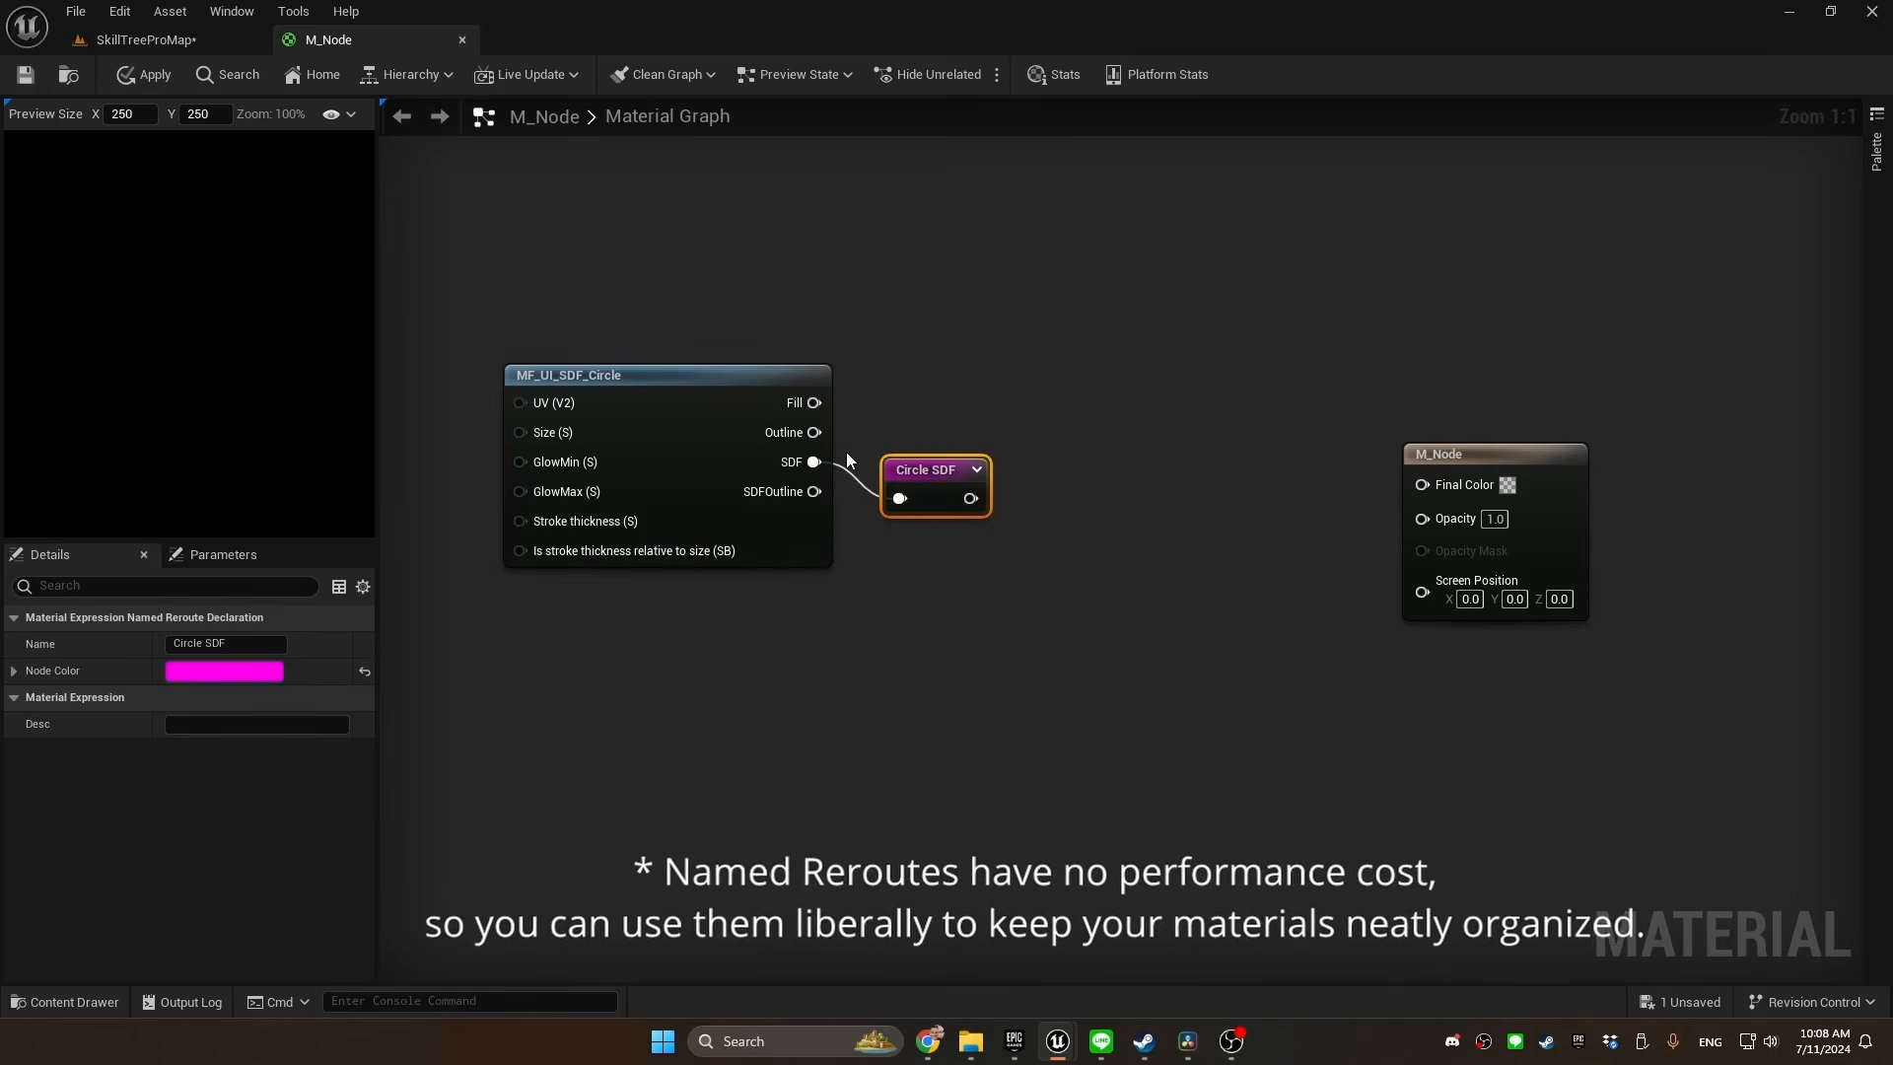
Add a TextureCoordinate node beside MF_UI_SDF_Circle and connect it to the UV input
{"action": "right_click_drag", "start_coordinate": [846, 460], "coordinate": [1073, 476]}
{"action": "right_click", "coordinate": [534, 356]}
{"action": "type", "text": "texcoord"}
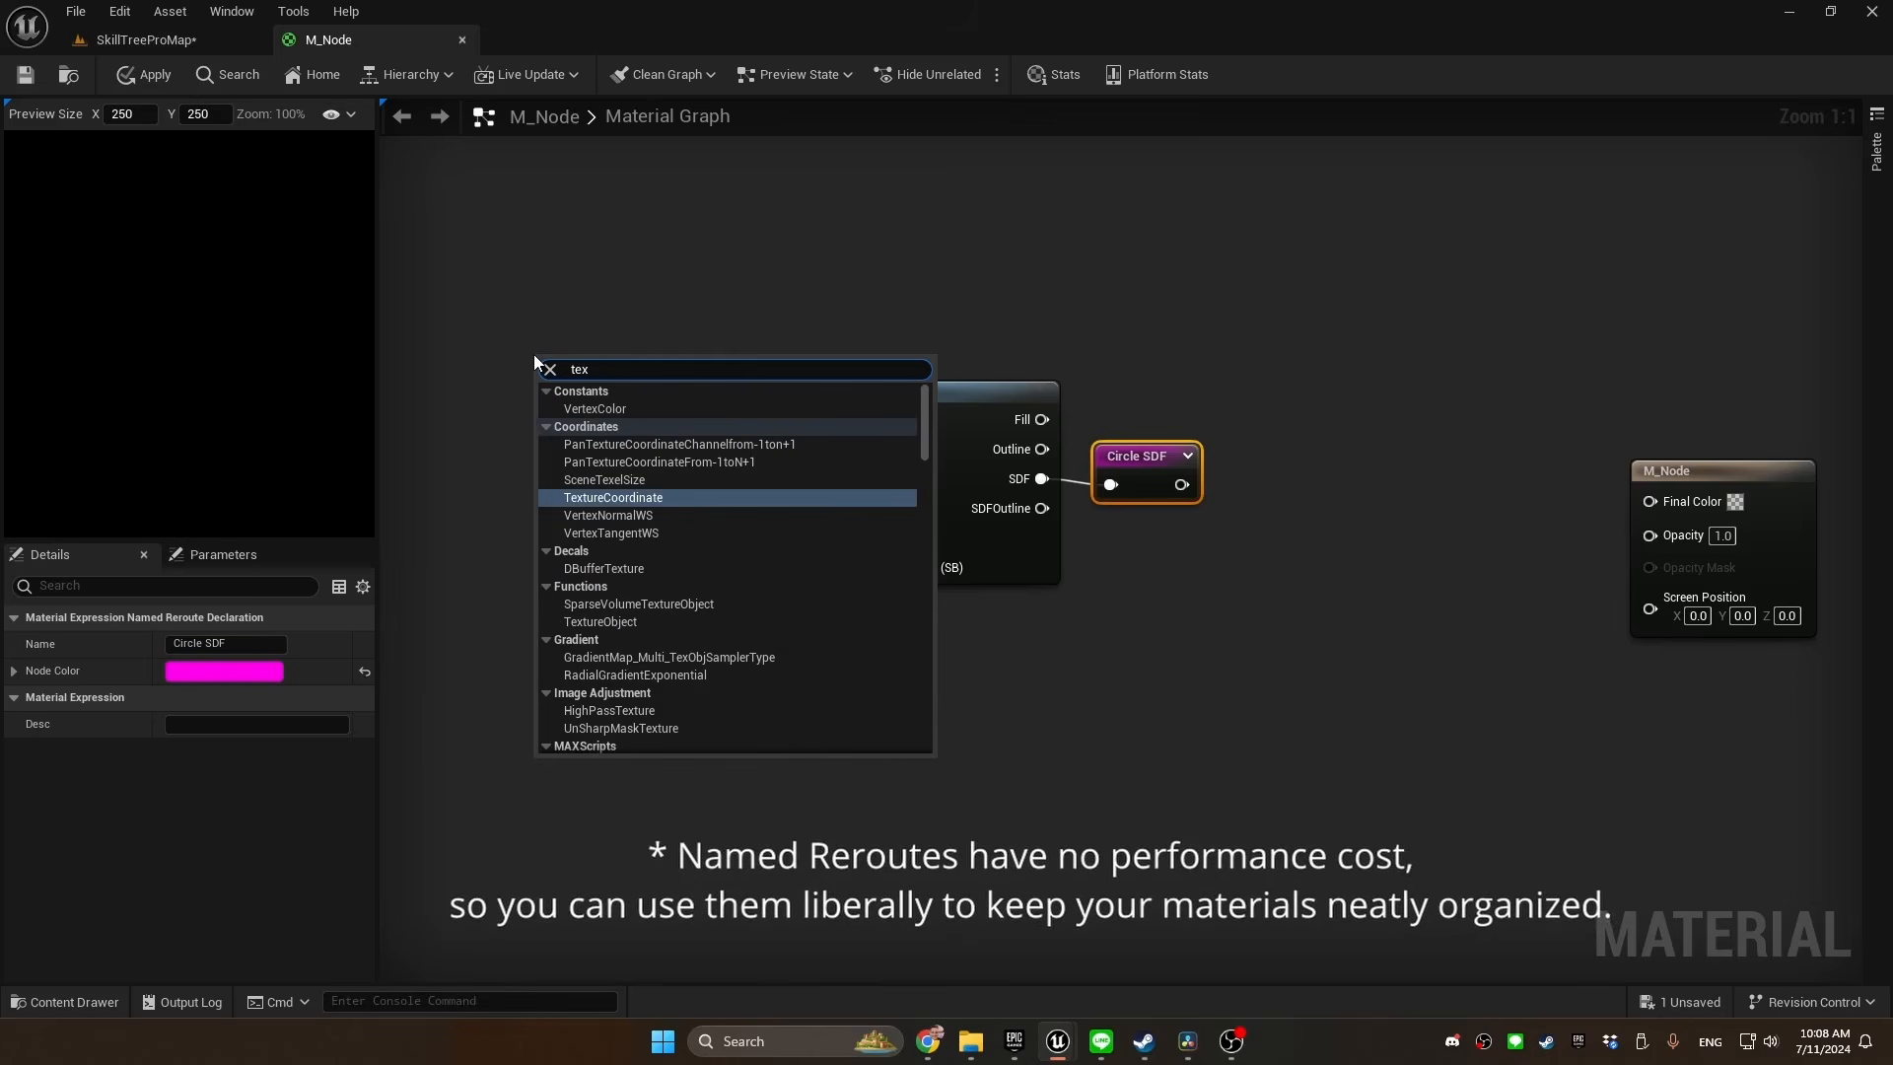
{"action": "key", "text": "Return"}
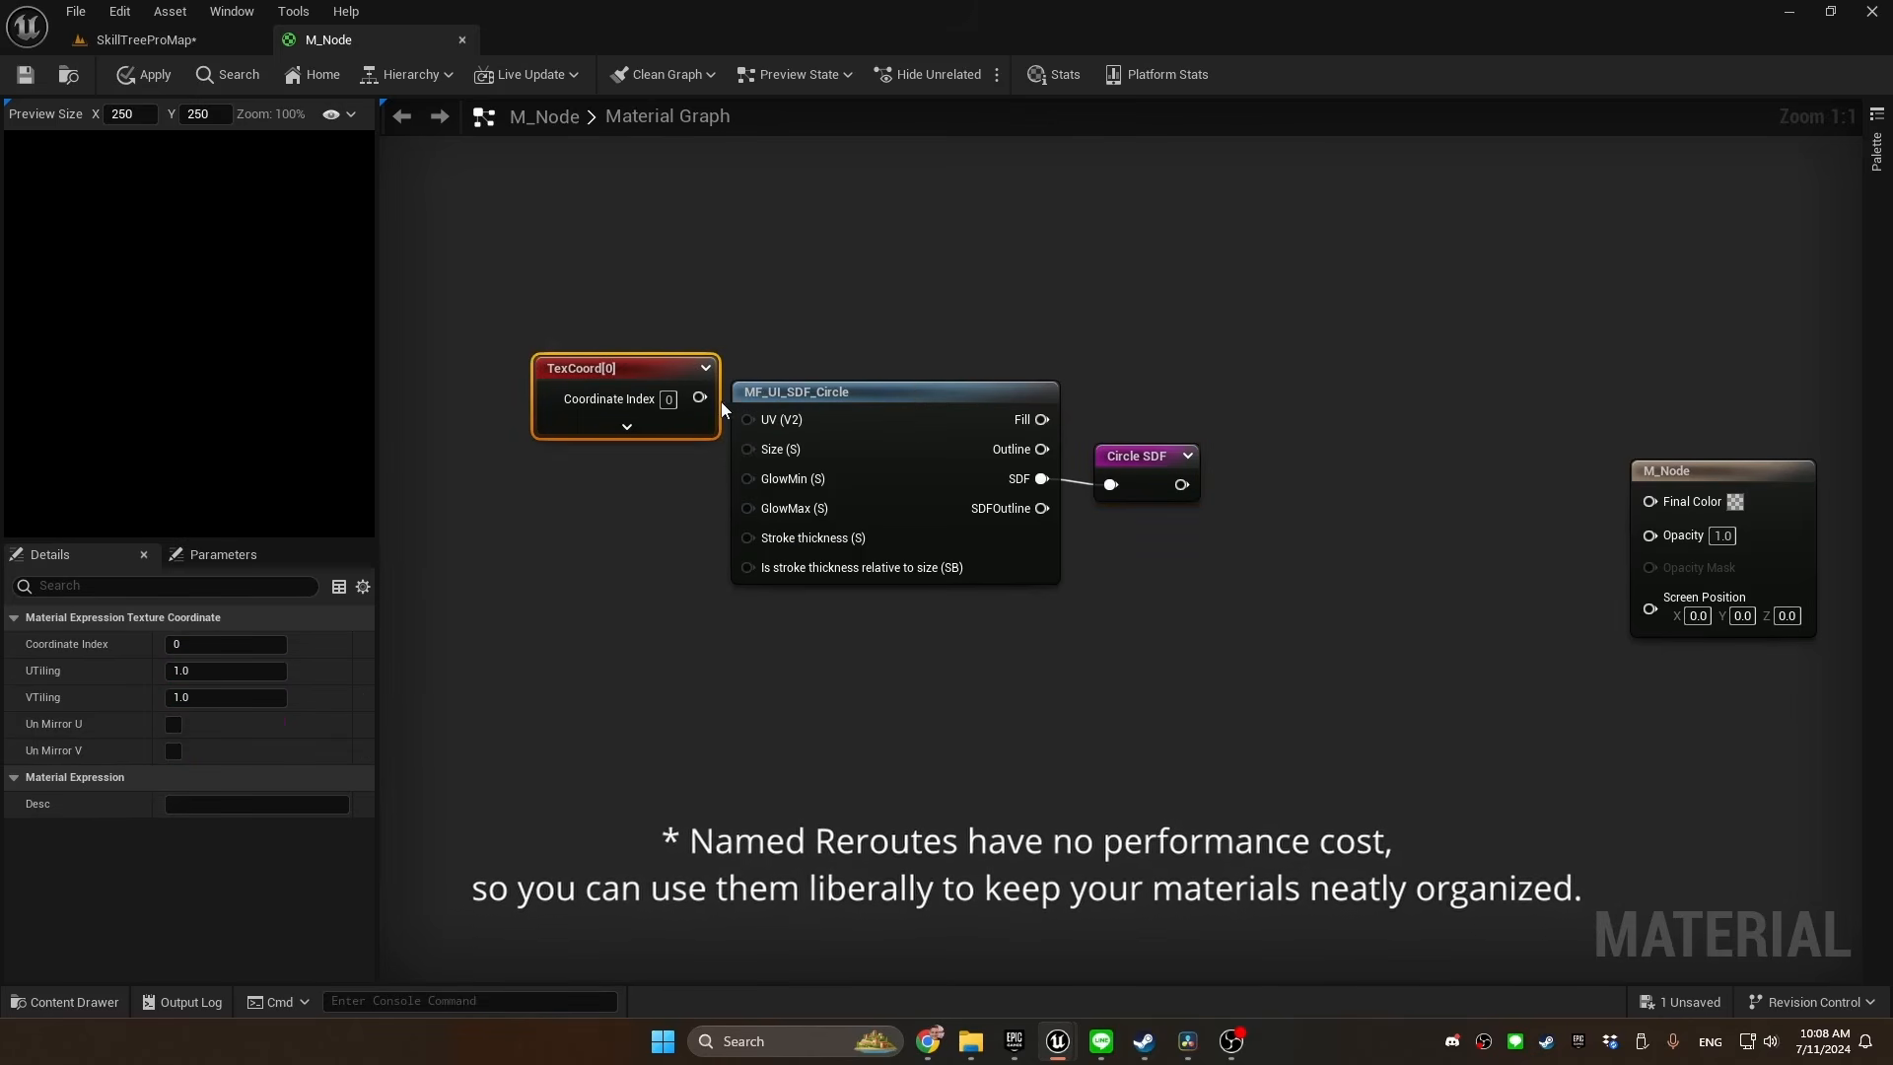
{"action": "left_click_drag", "start_coordinate": [700, 397], "coordinate": [747, 418]}
{"action": "left_click_drag", "start_coordinate": [652, 361], "coordinate": [631, 371]}
Add a constant with value 0.2 below the TexCoord node and connect it to the circle's Size input
{"action": "left_click", "coordinate": [540, 507]}
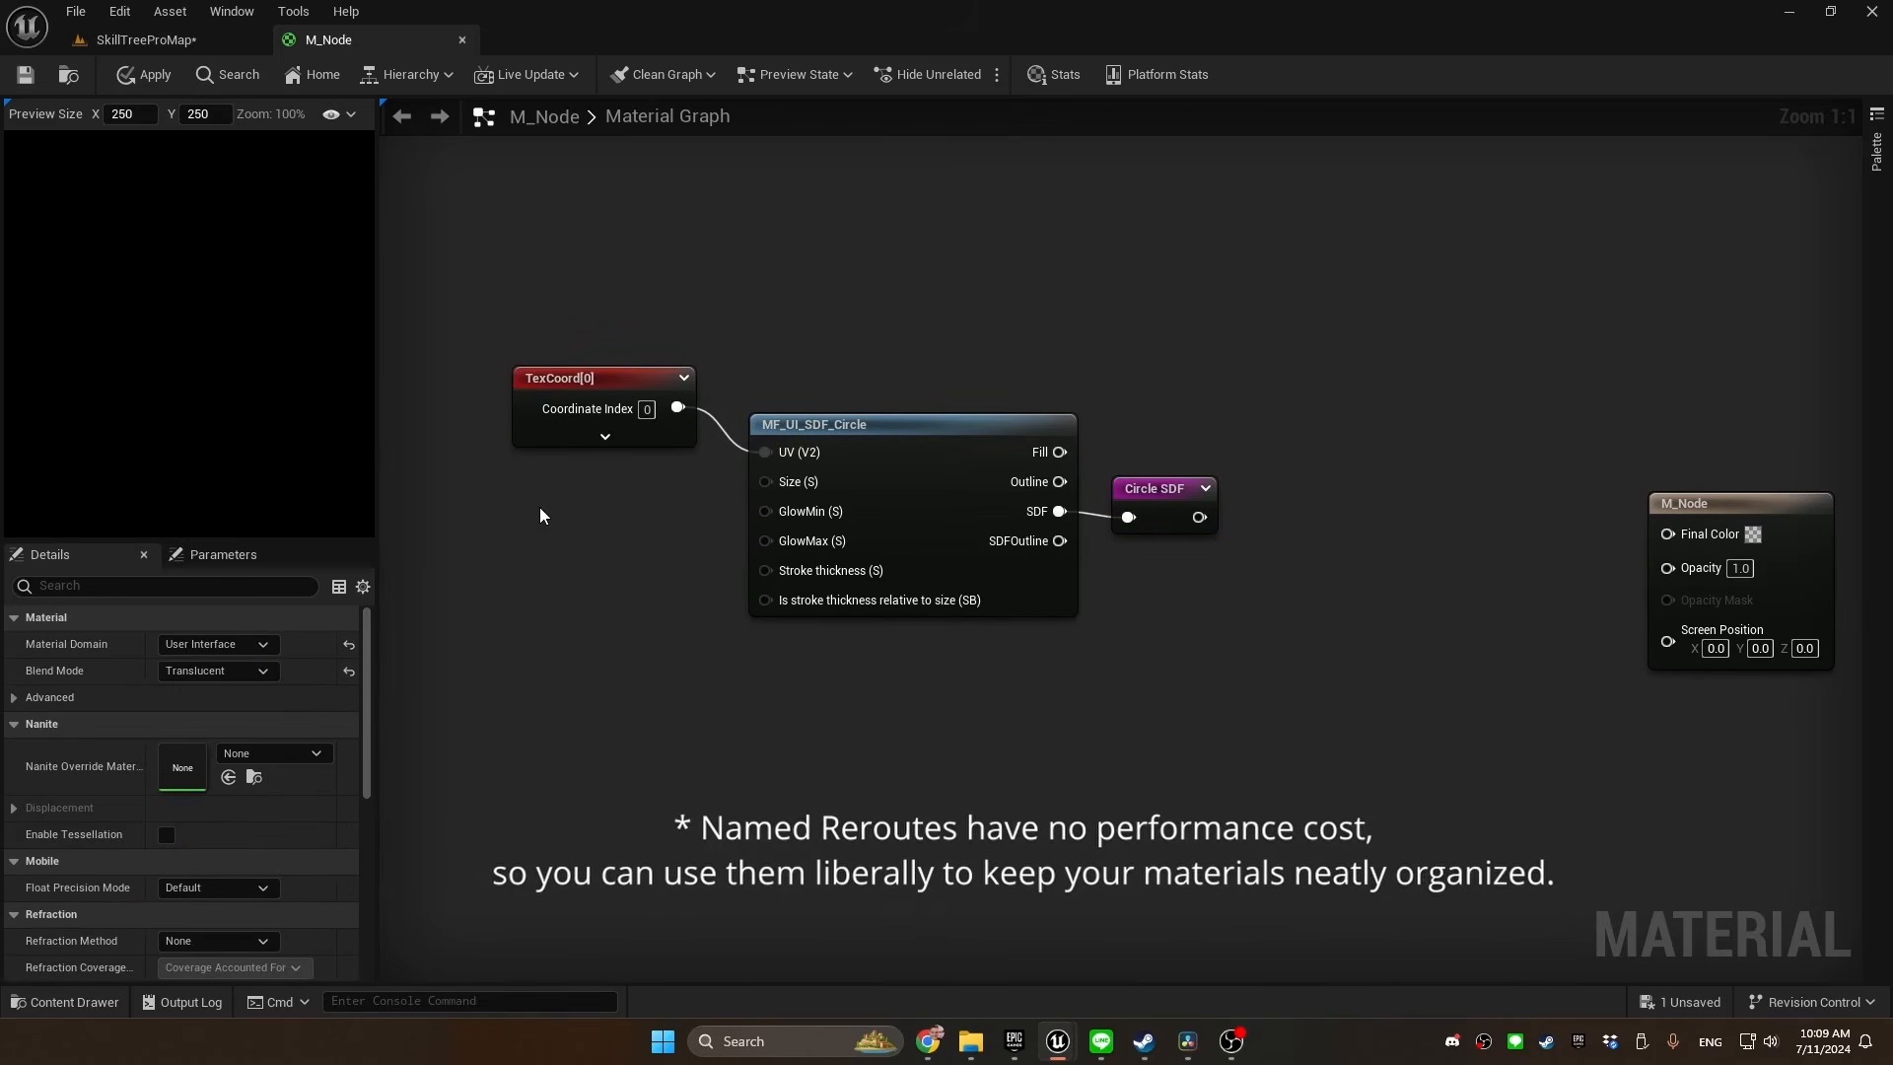
{"action": "left_click", "coordinate": [537, 506]}
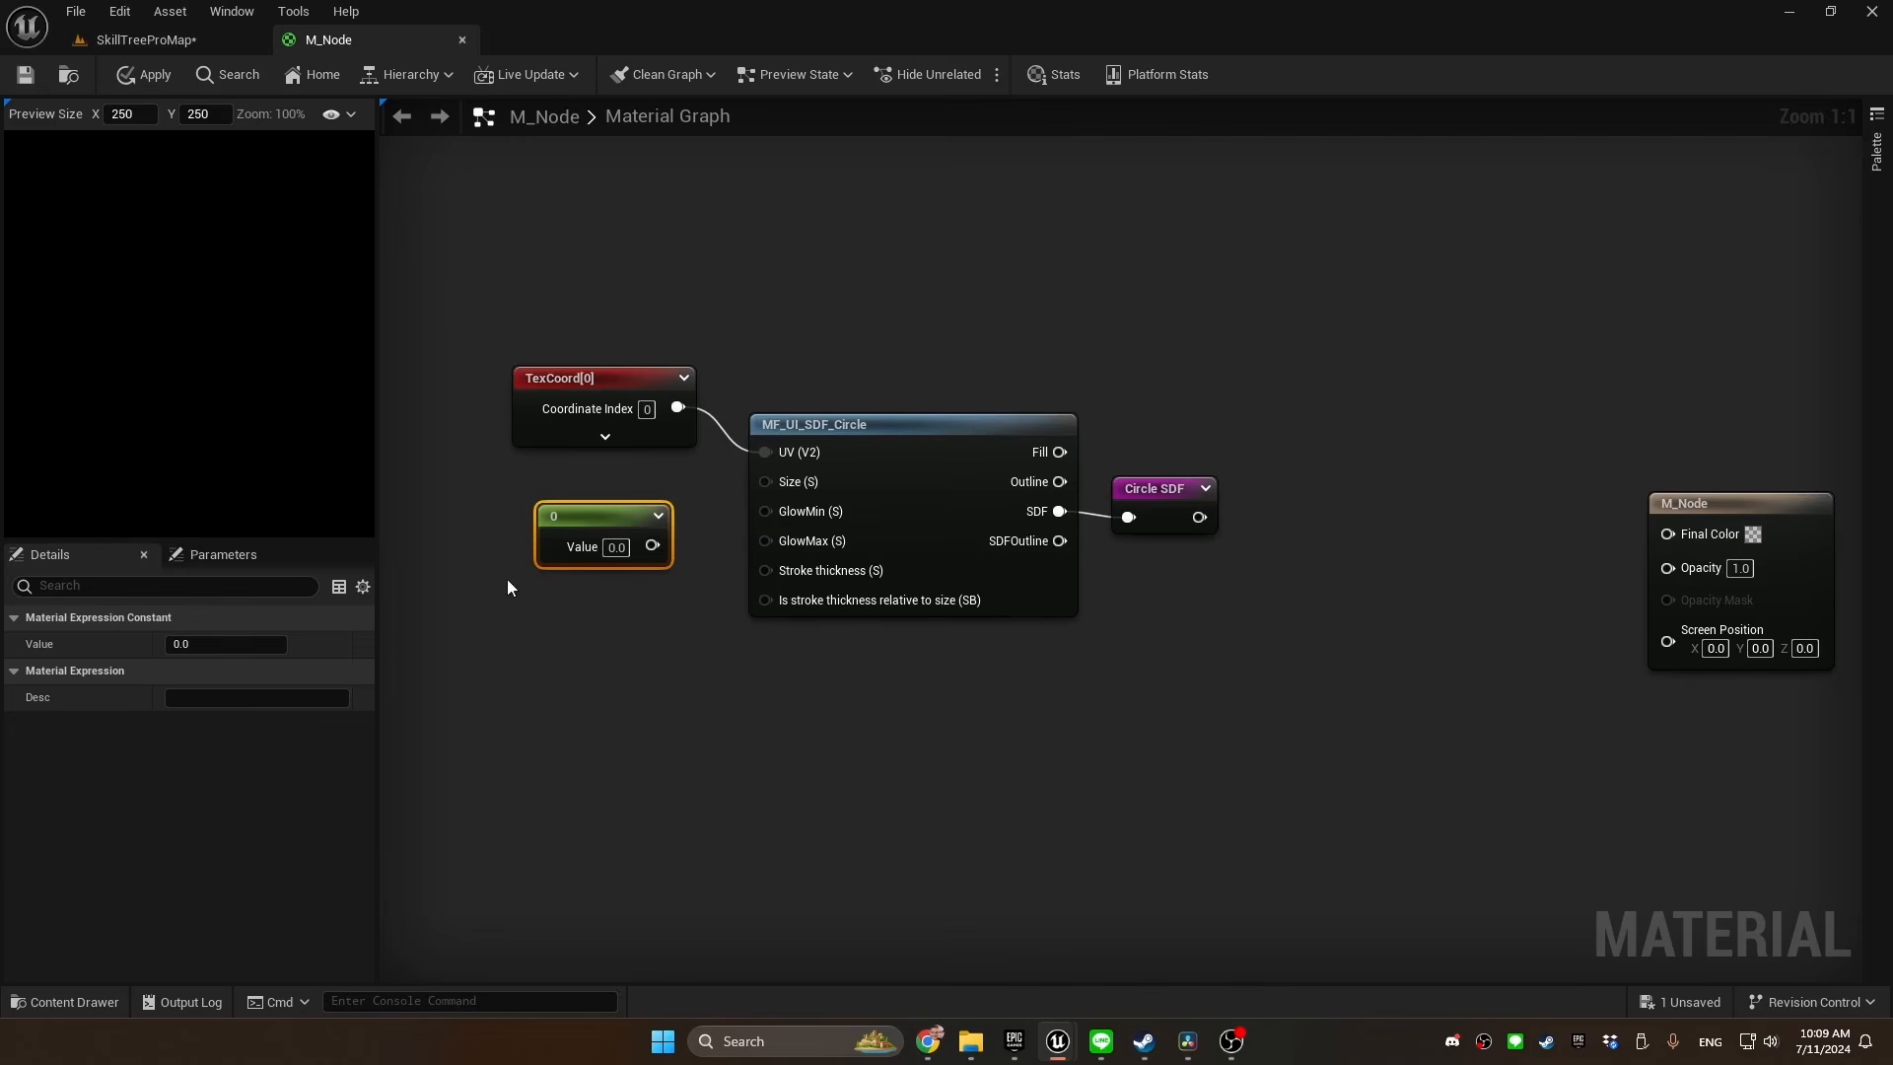
{"action": "left_click", "coordinate": [615, 549]}
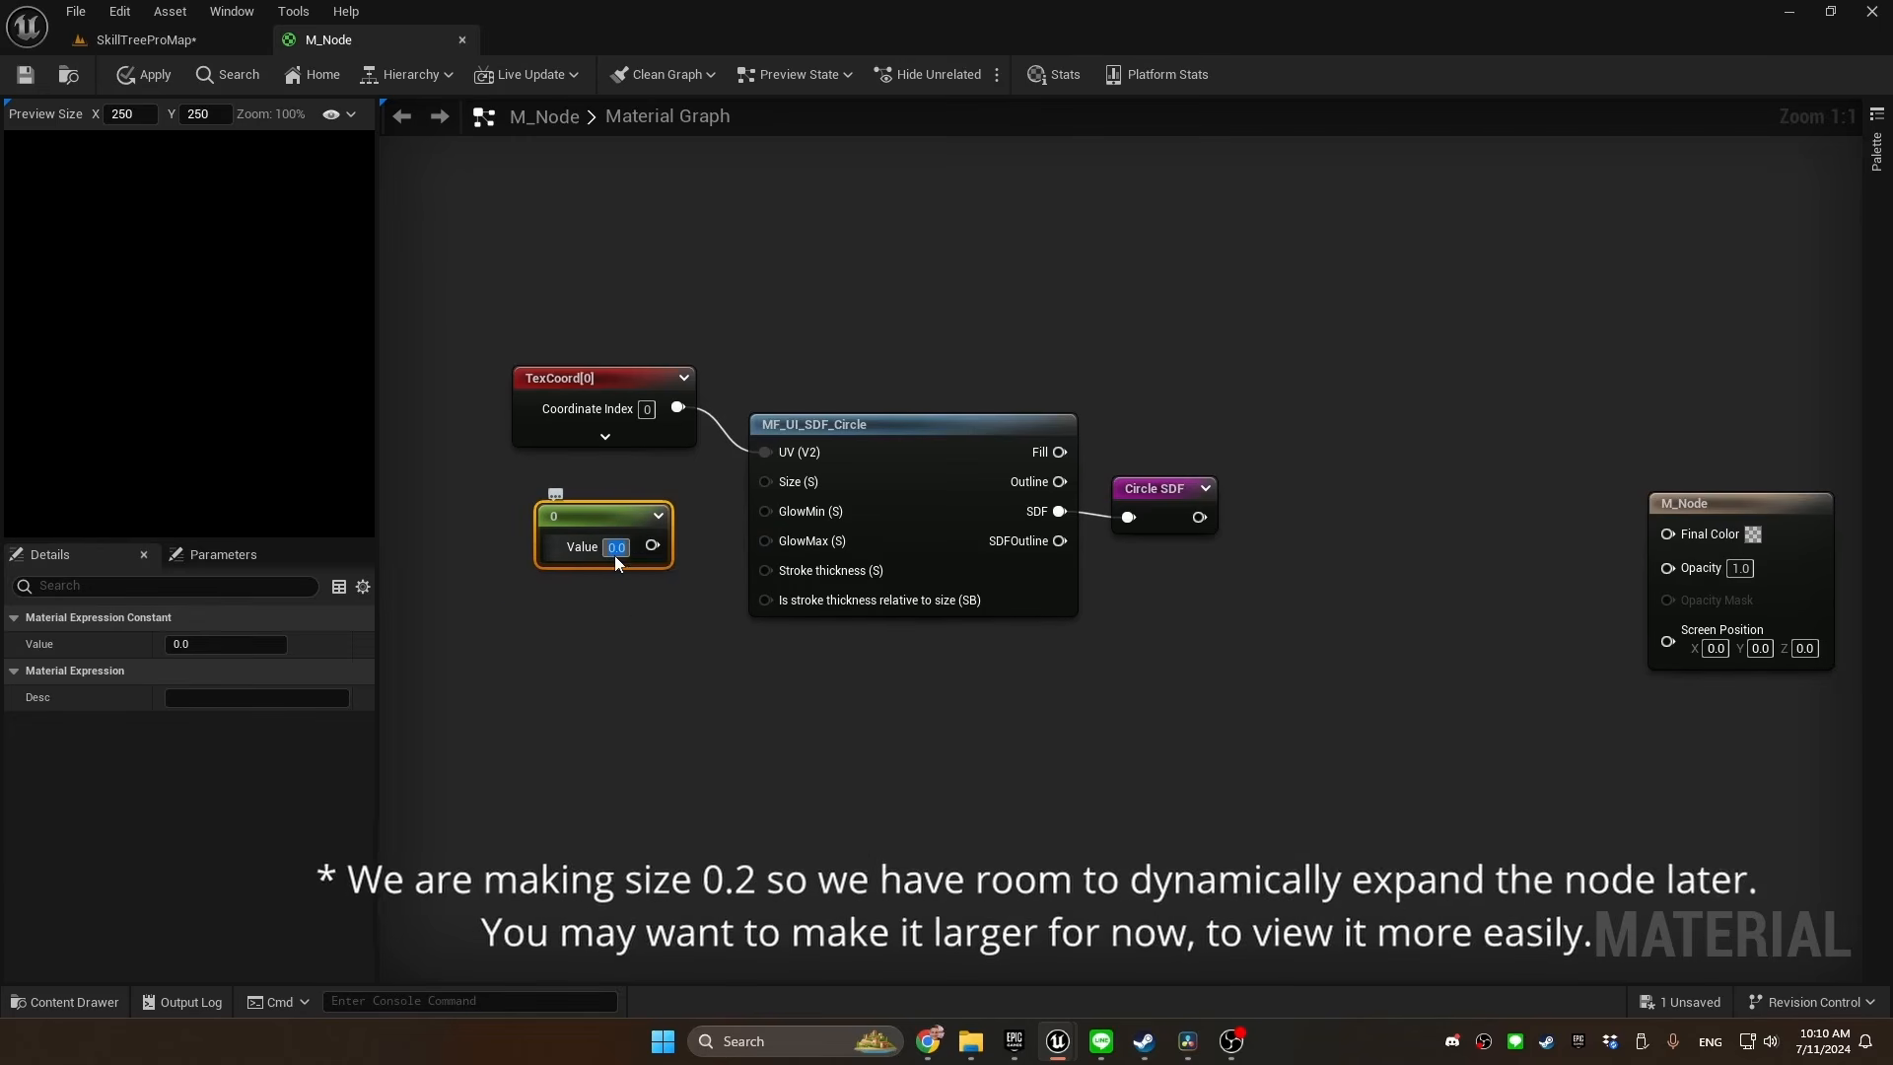
{"action": "type", "text": "0.2"}
{"action": "key", "text": "Return"}
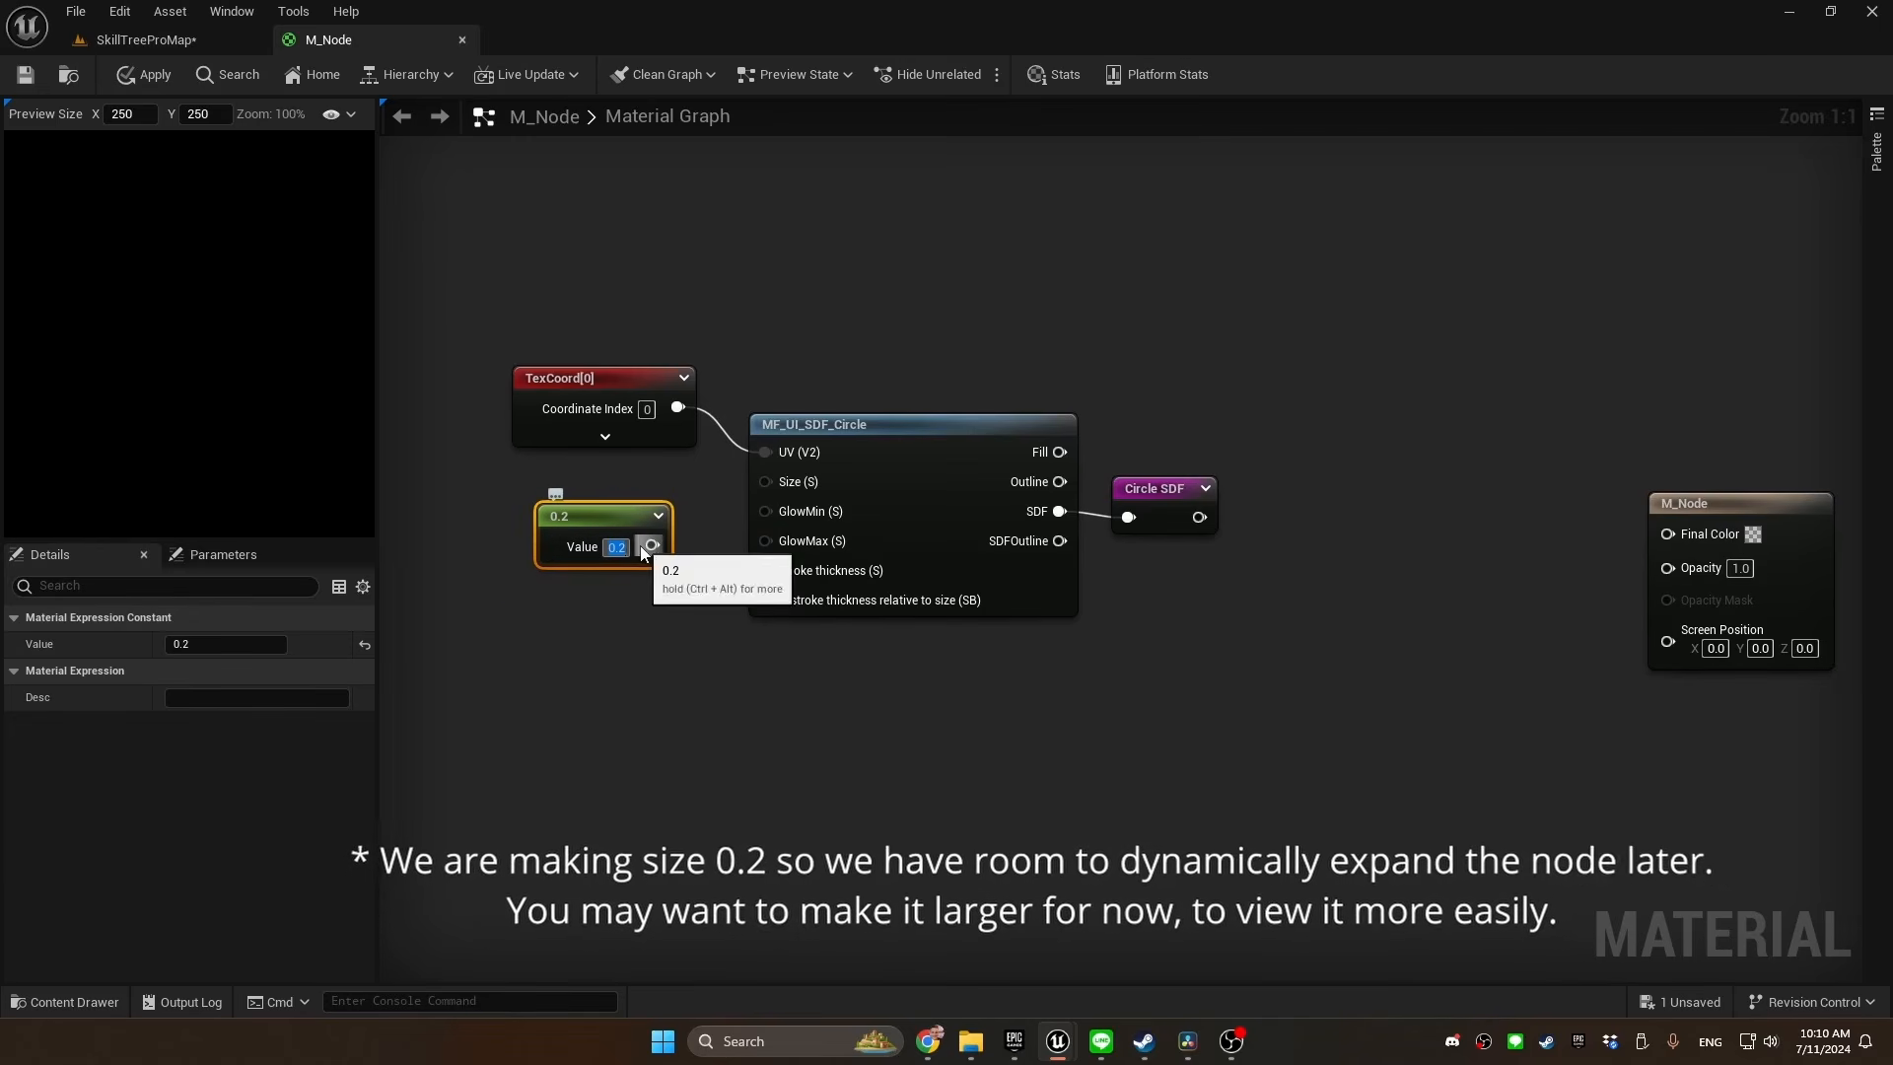
{"action": "left_click_drag", "start_coordinate": [613, 525], "coordinate": [636, 475]}
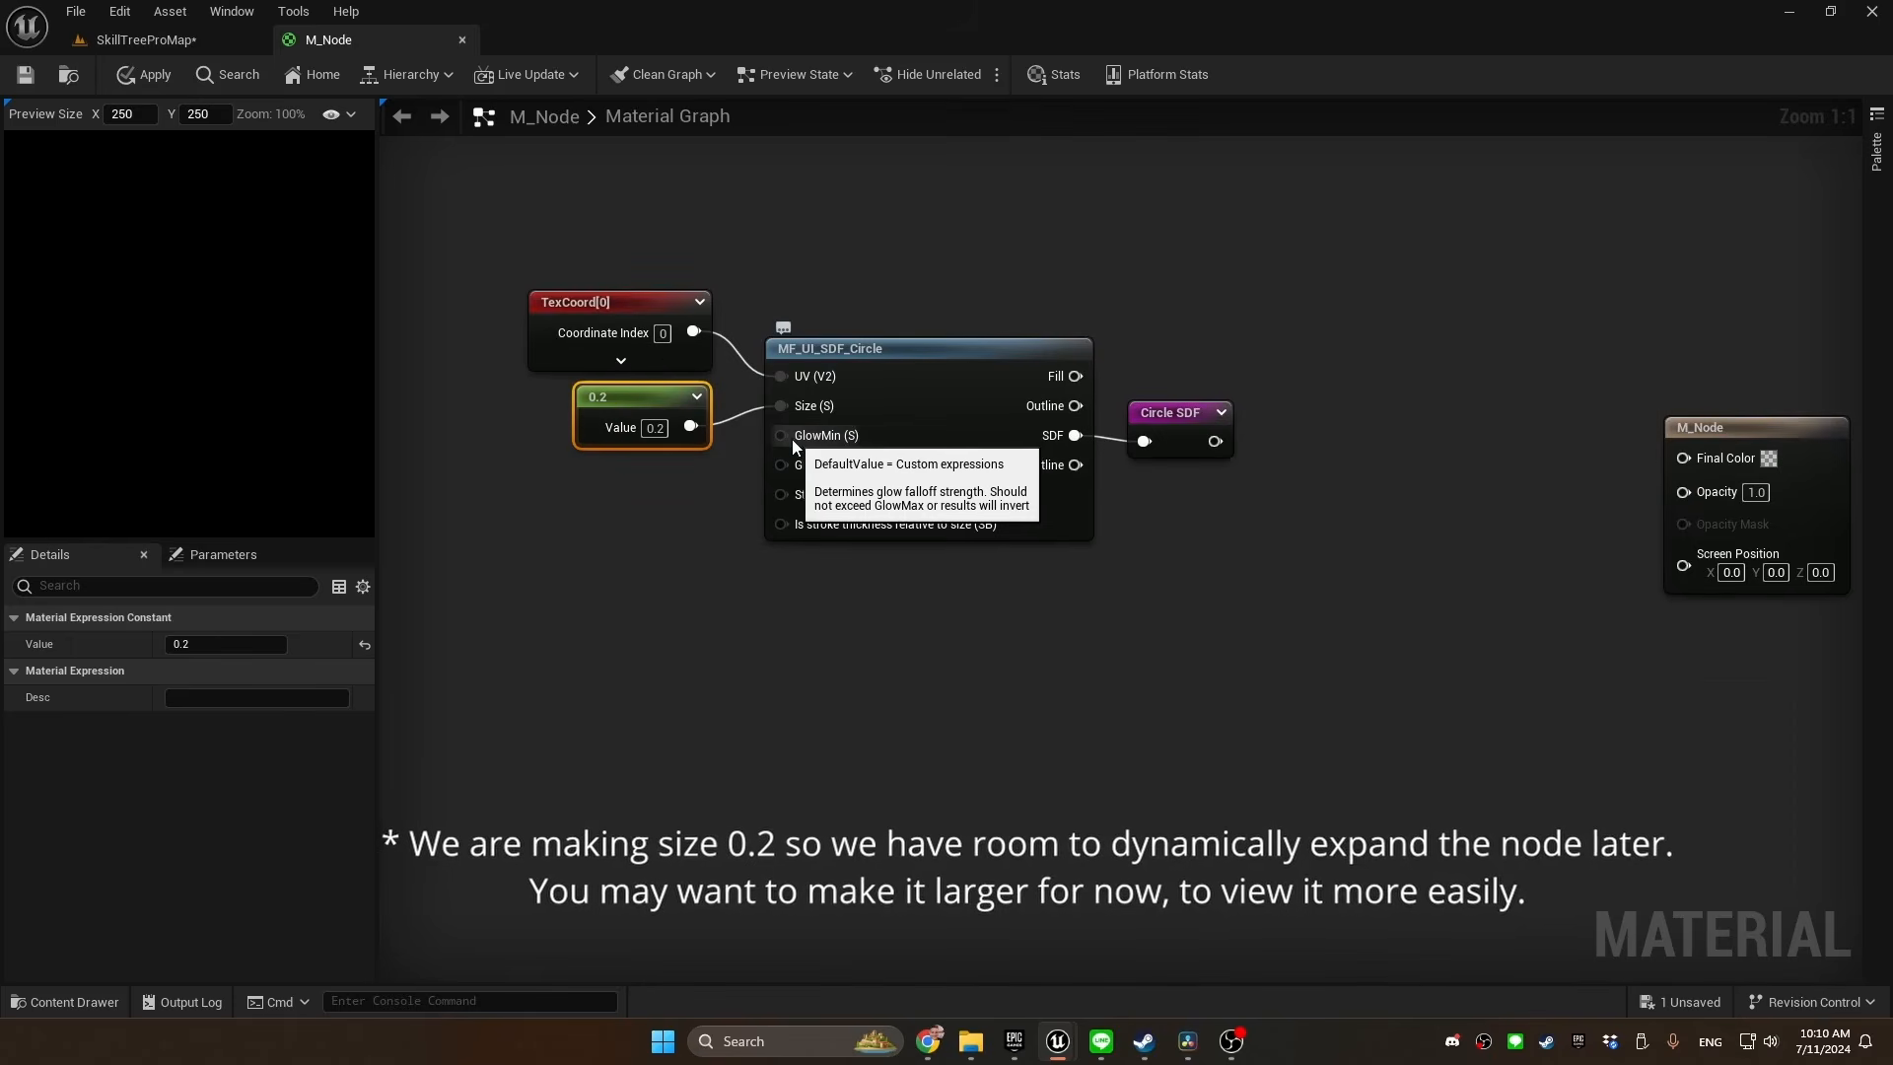
Promote the circle's GlowMin and GlowMax inputs to parameters, stack them below the constant, and set GlowMax's default to 0.2
{"action": "right_click", "coordinate": [799, 440]}
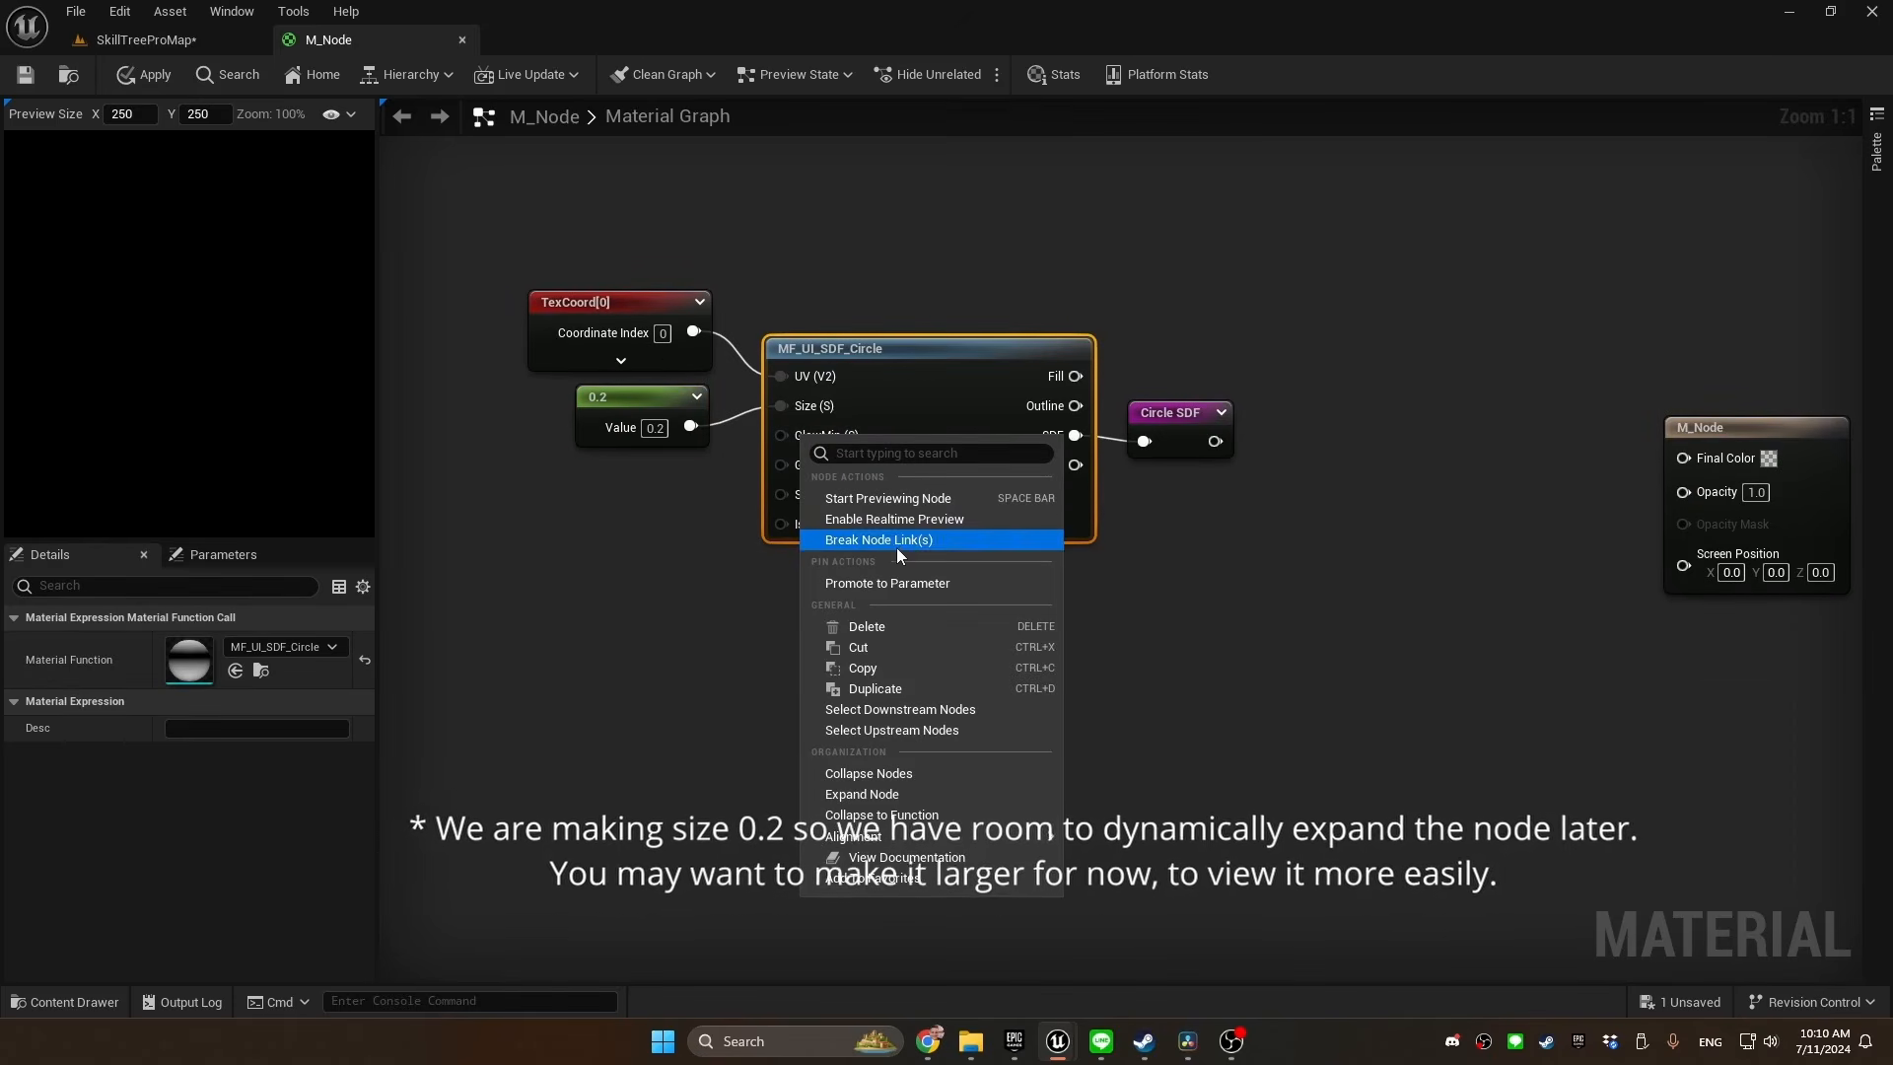
{"action": "left_click", "coordinate": [883, 584]}
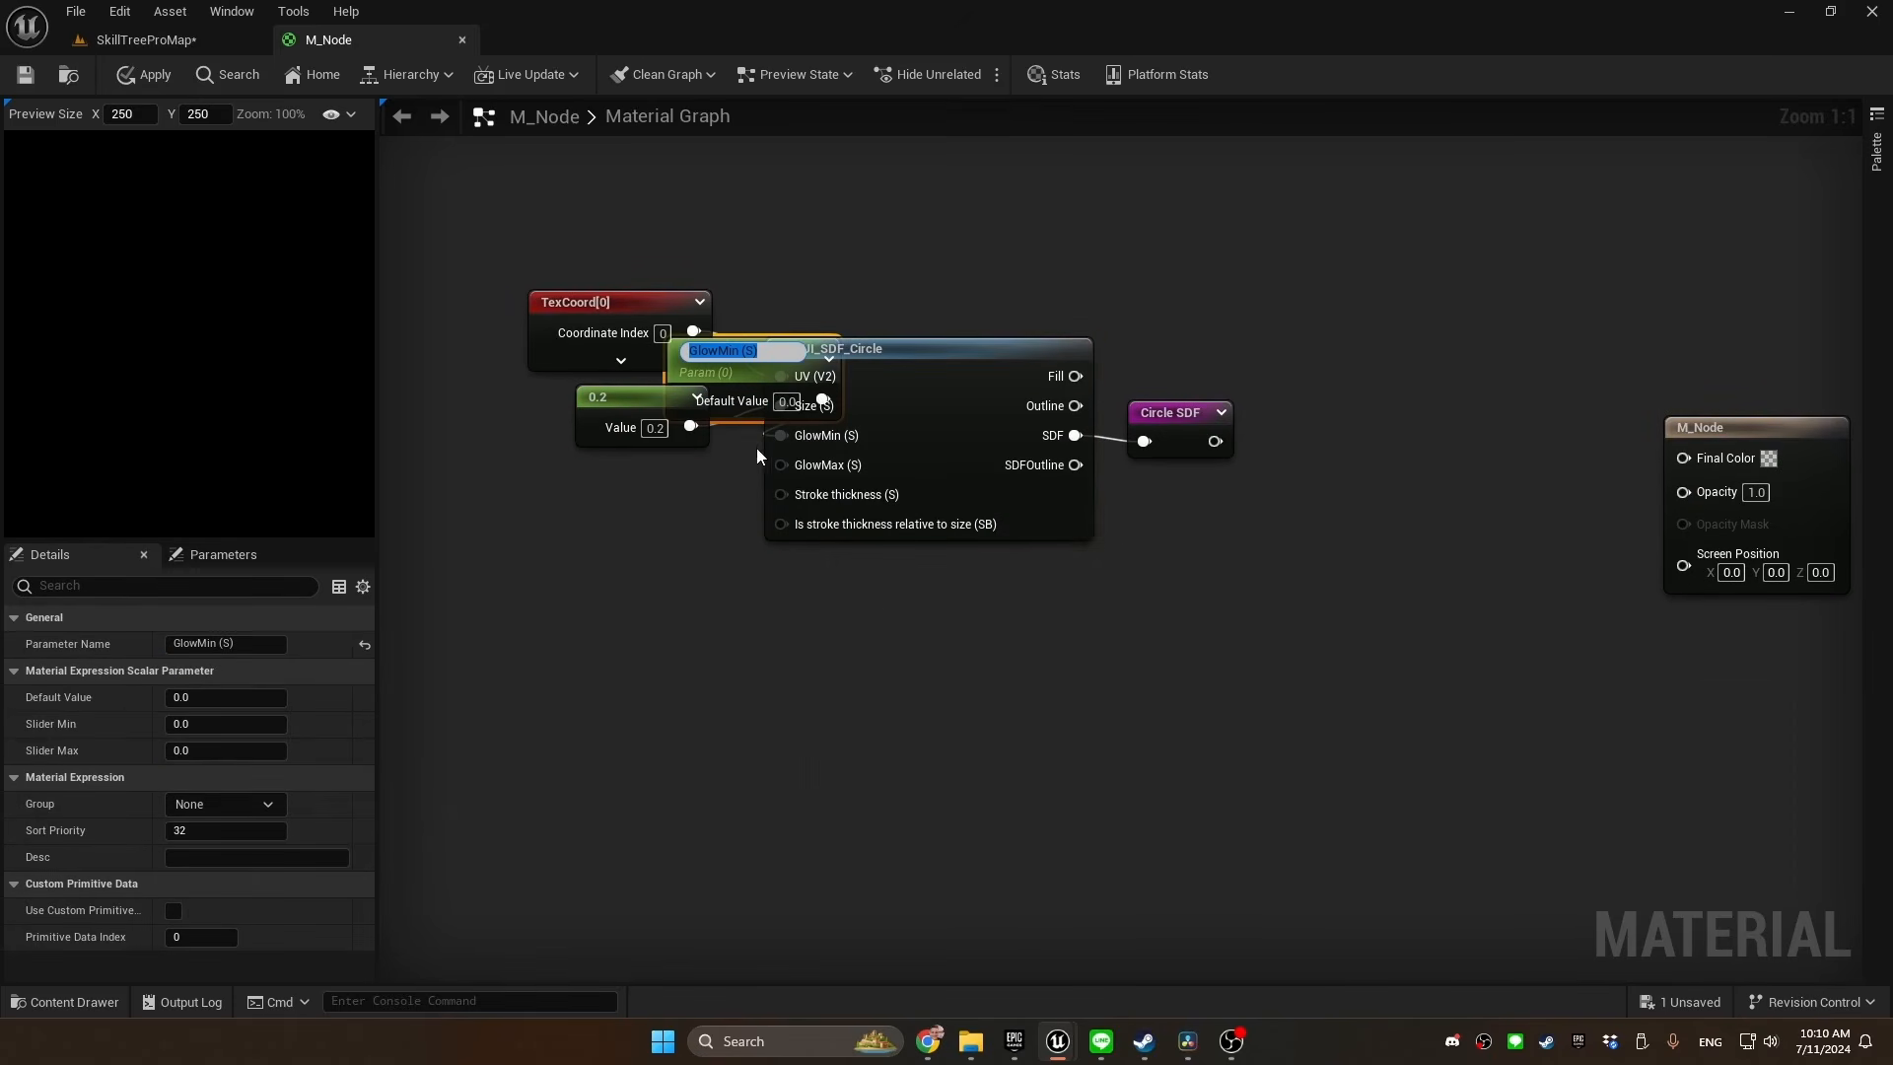
{"action": "right_click", "coordinate": [781, 464]}
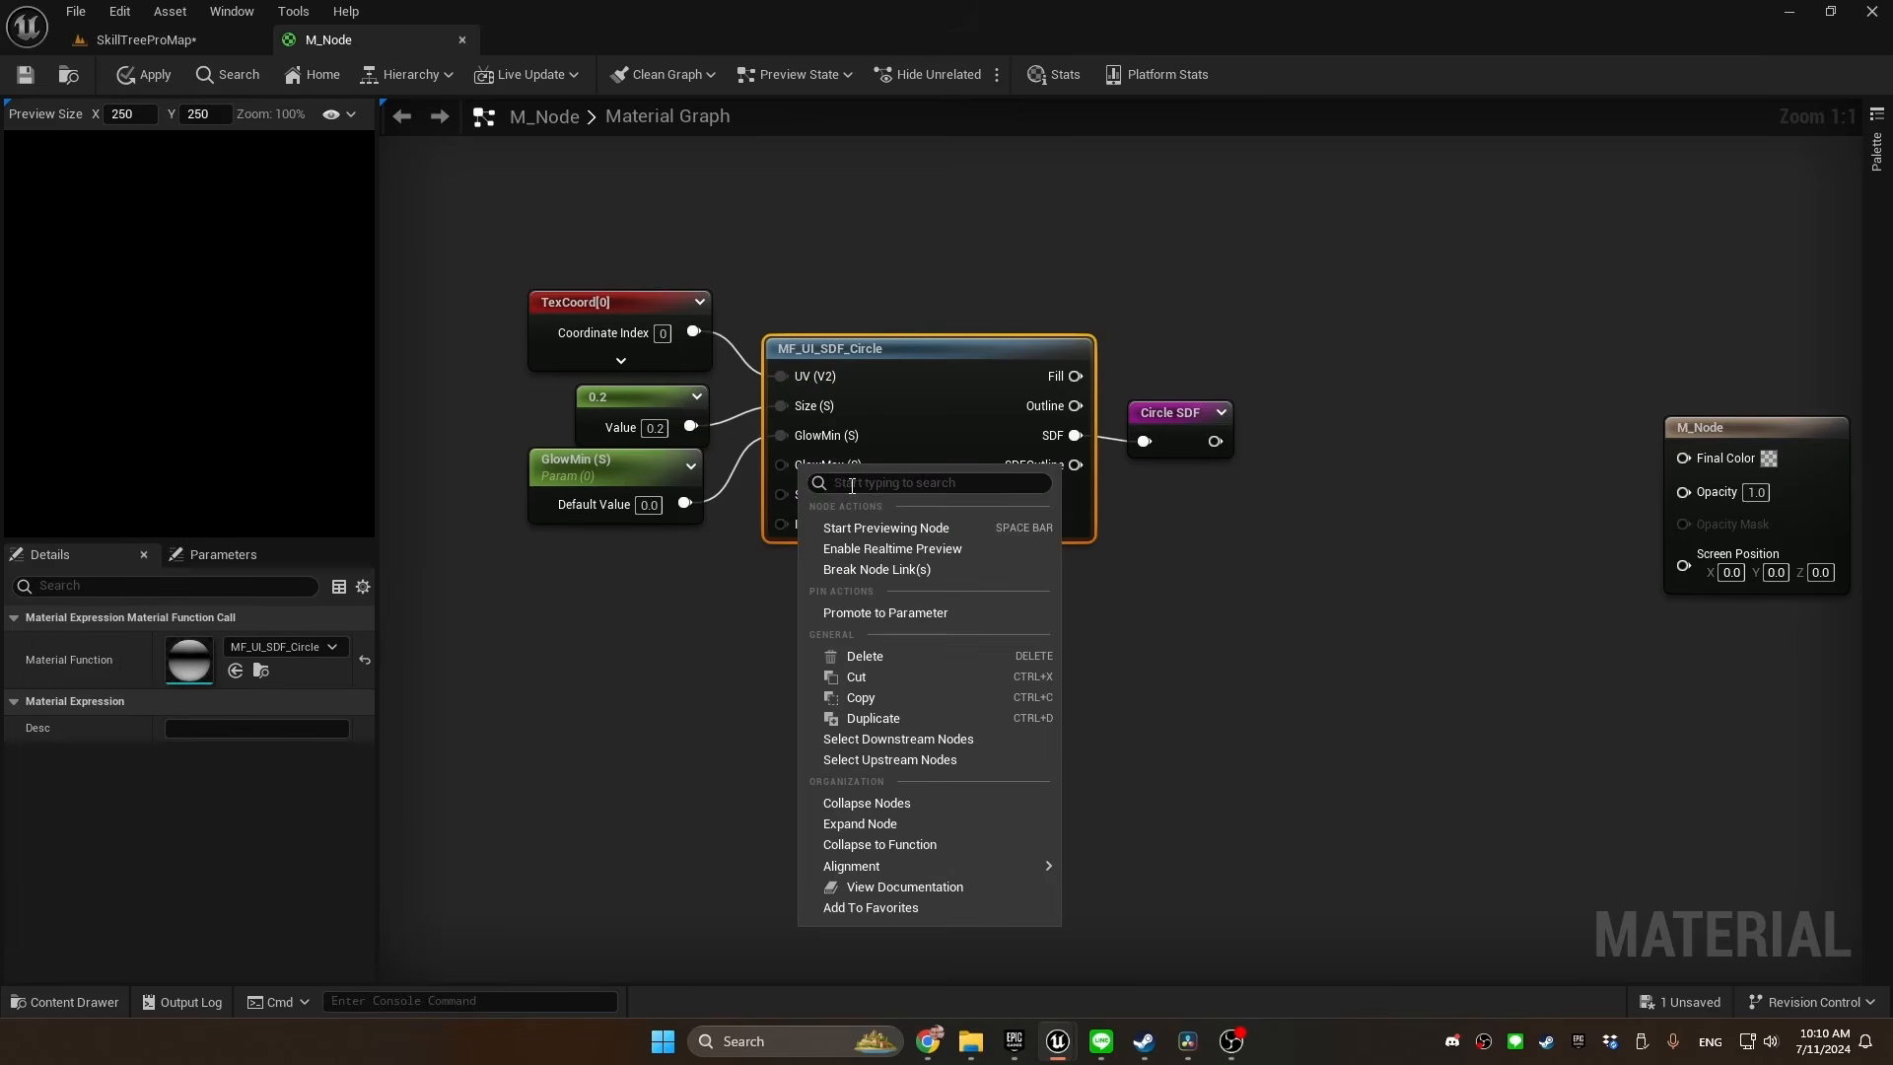
{"action": "left_click", "coordinate": [890, 602]}
{"action": "left_click_drag", "start_coordinate": [737, 376], "coordinate": [599, 564]}
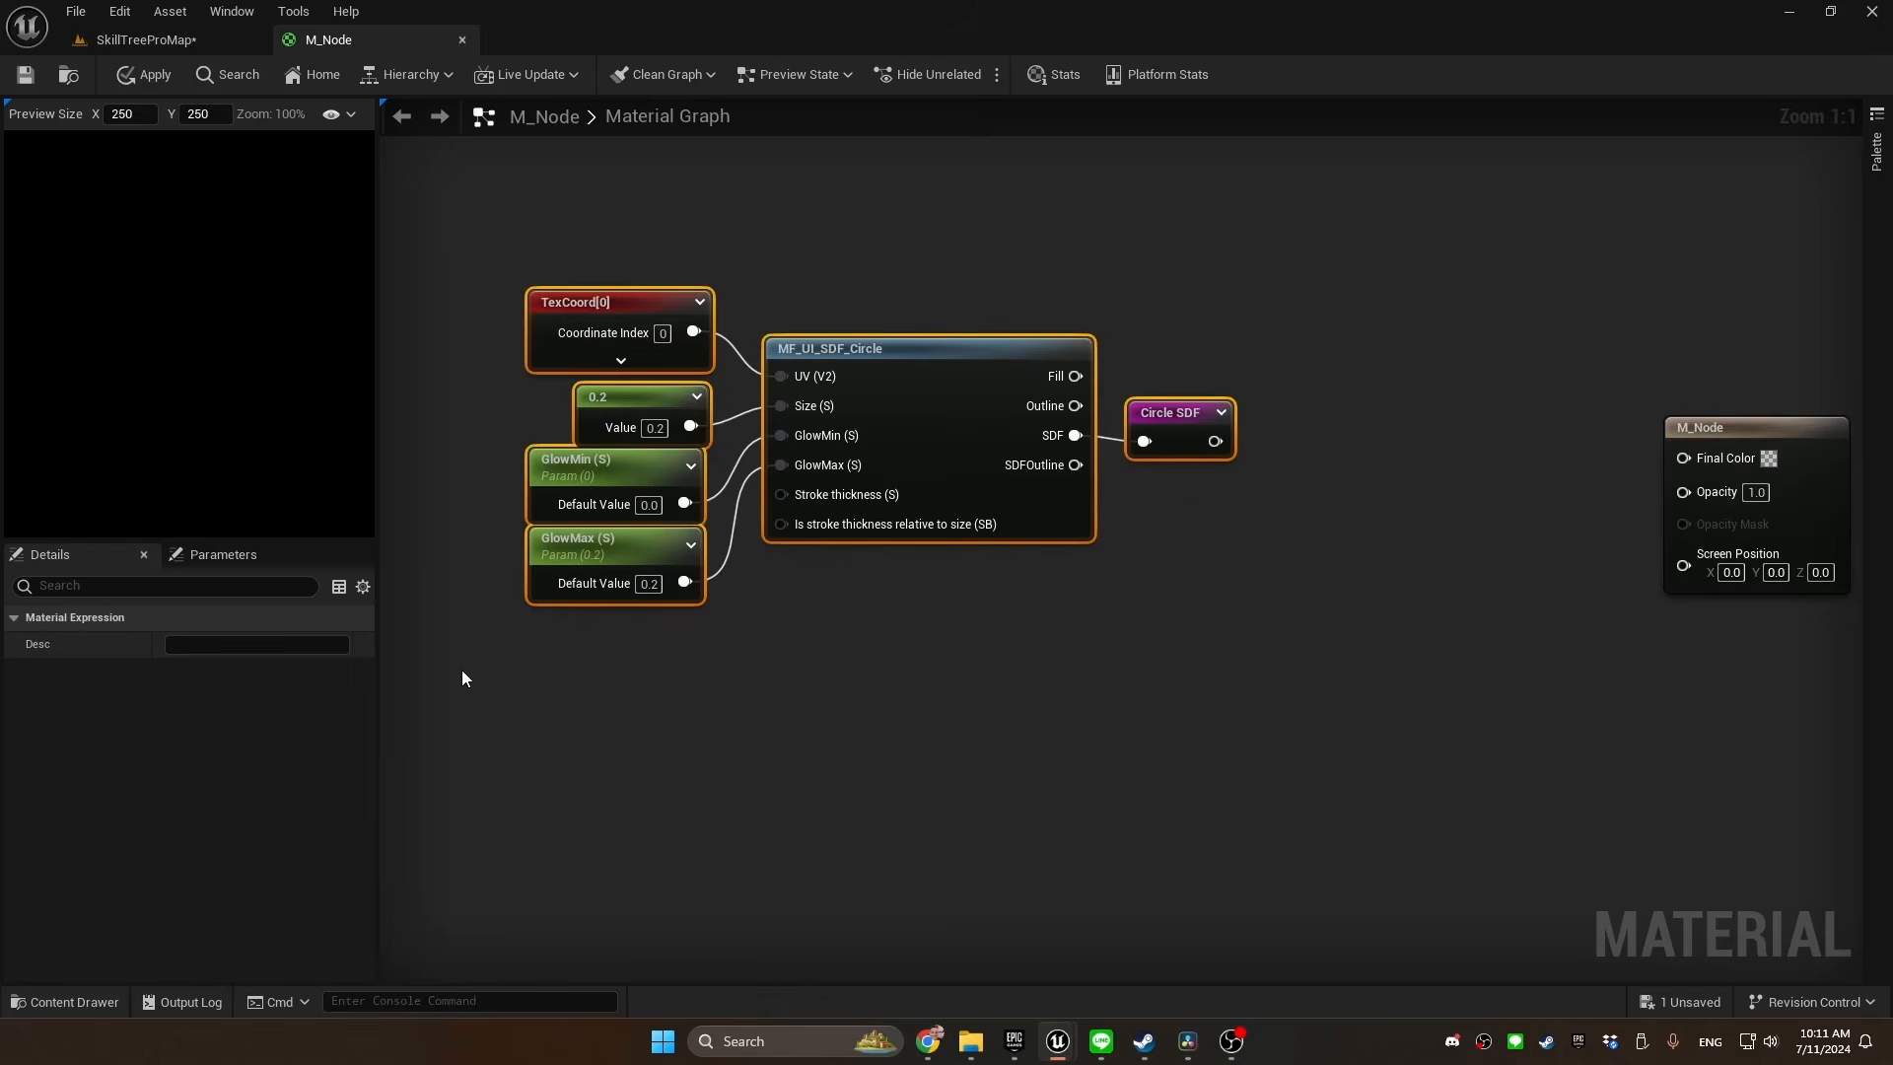
Wrap the circle node group in a comment titled "SDF circle" and expand the Circle SDF reroute's preview
{"action": "type", "text": "c"}
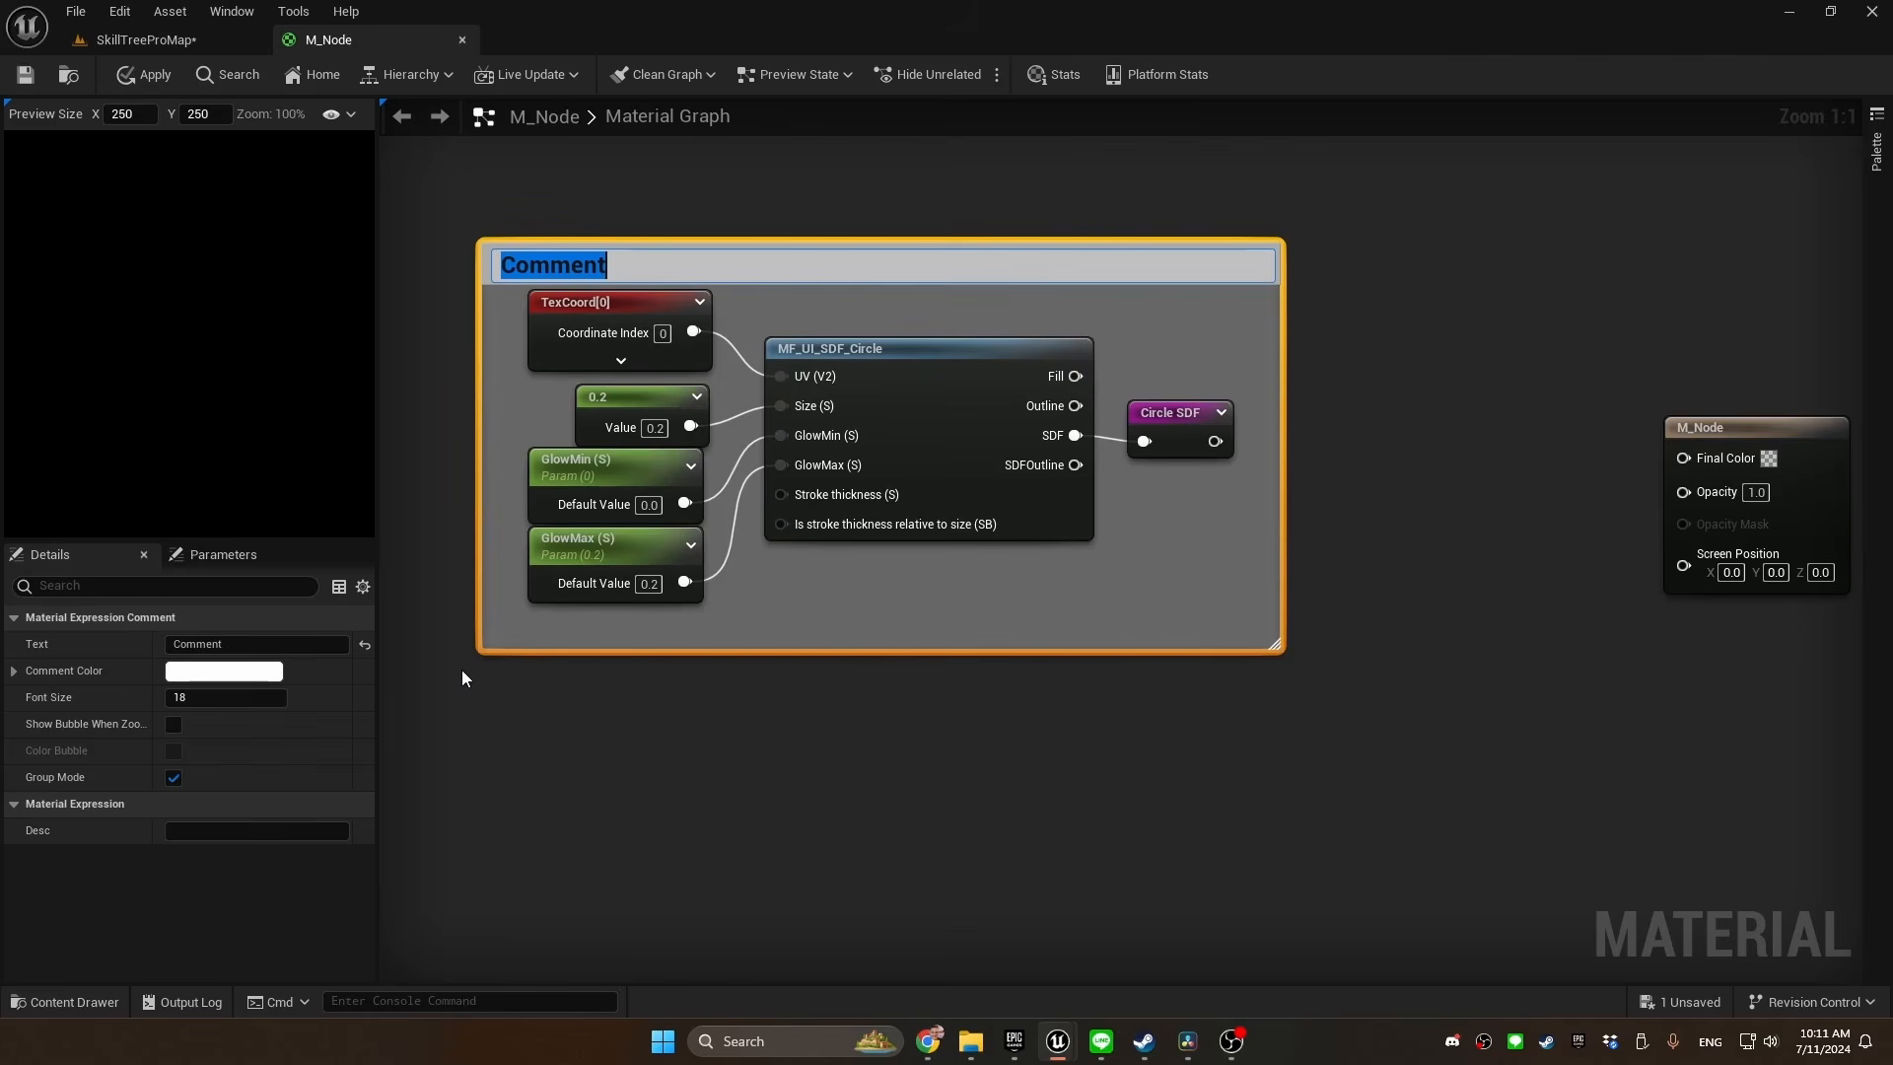
{"action": "type", "text": "SDF circle"}
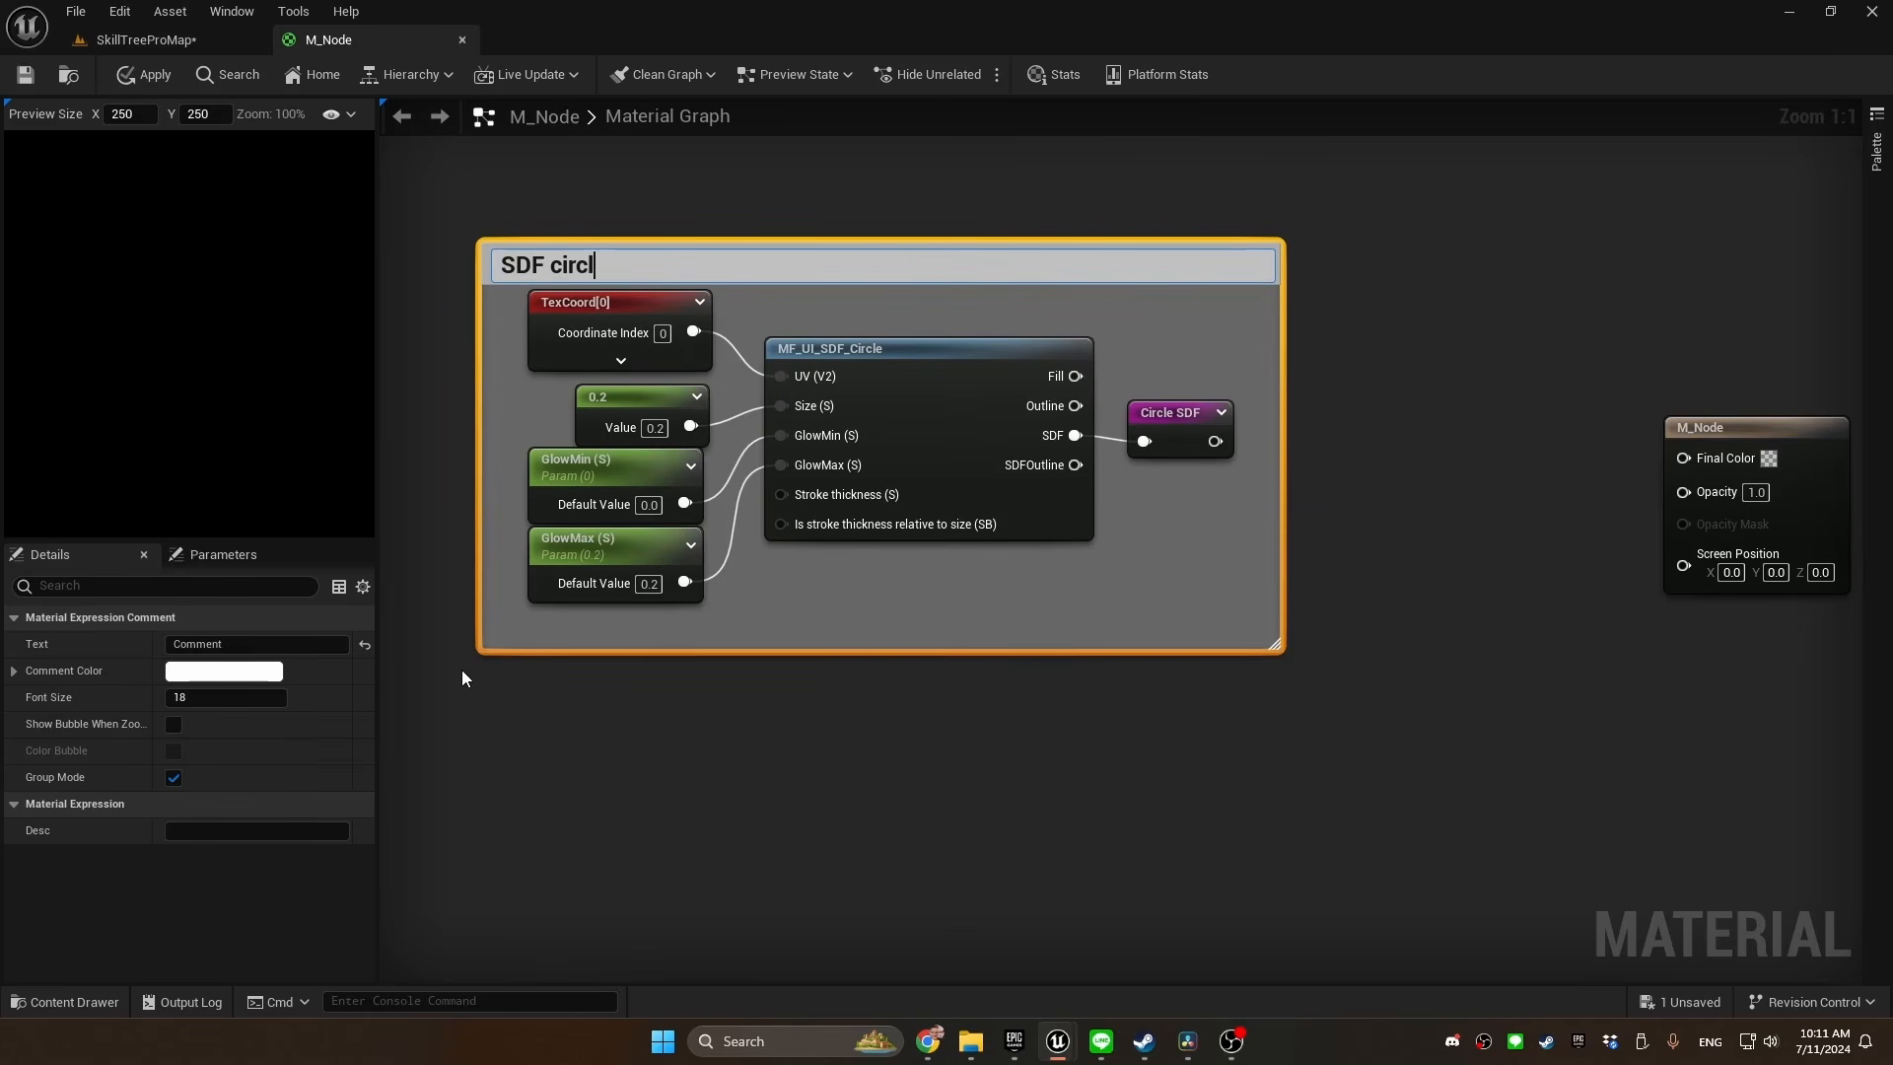
{"action": "key", "text": "Return"}
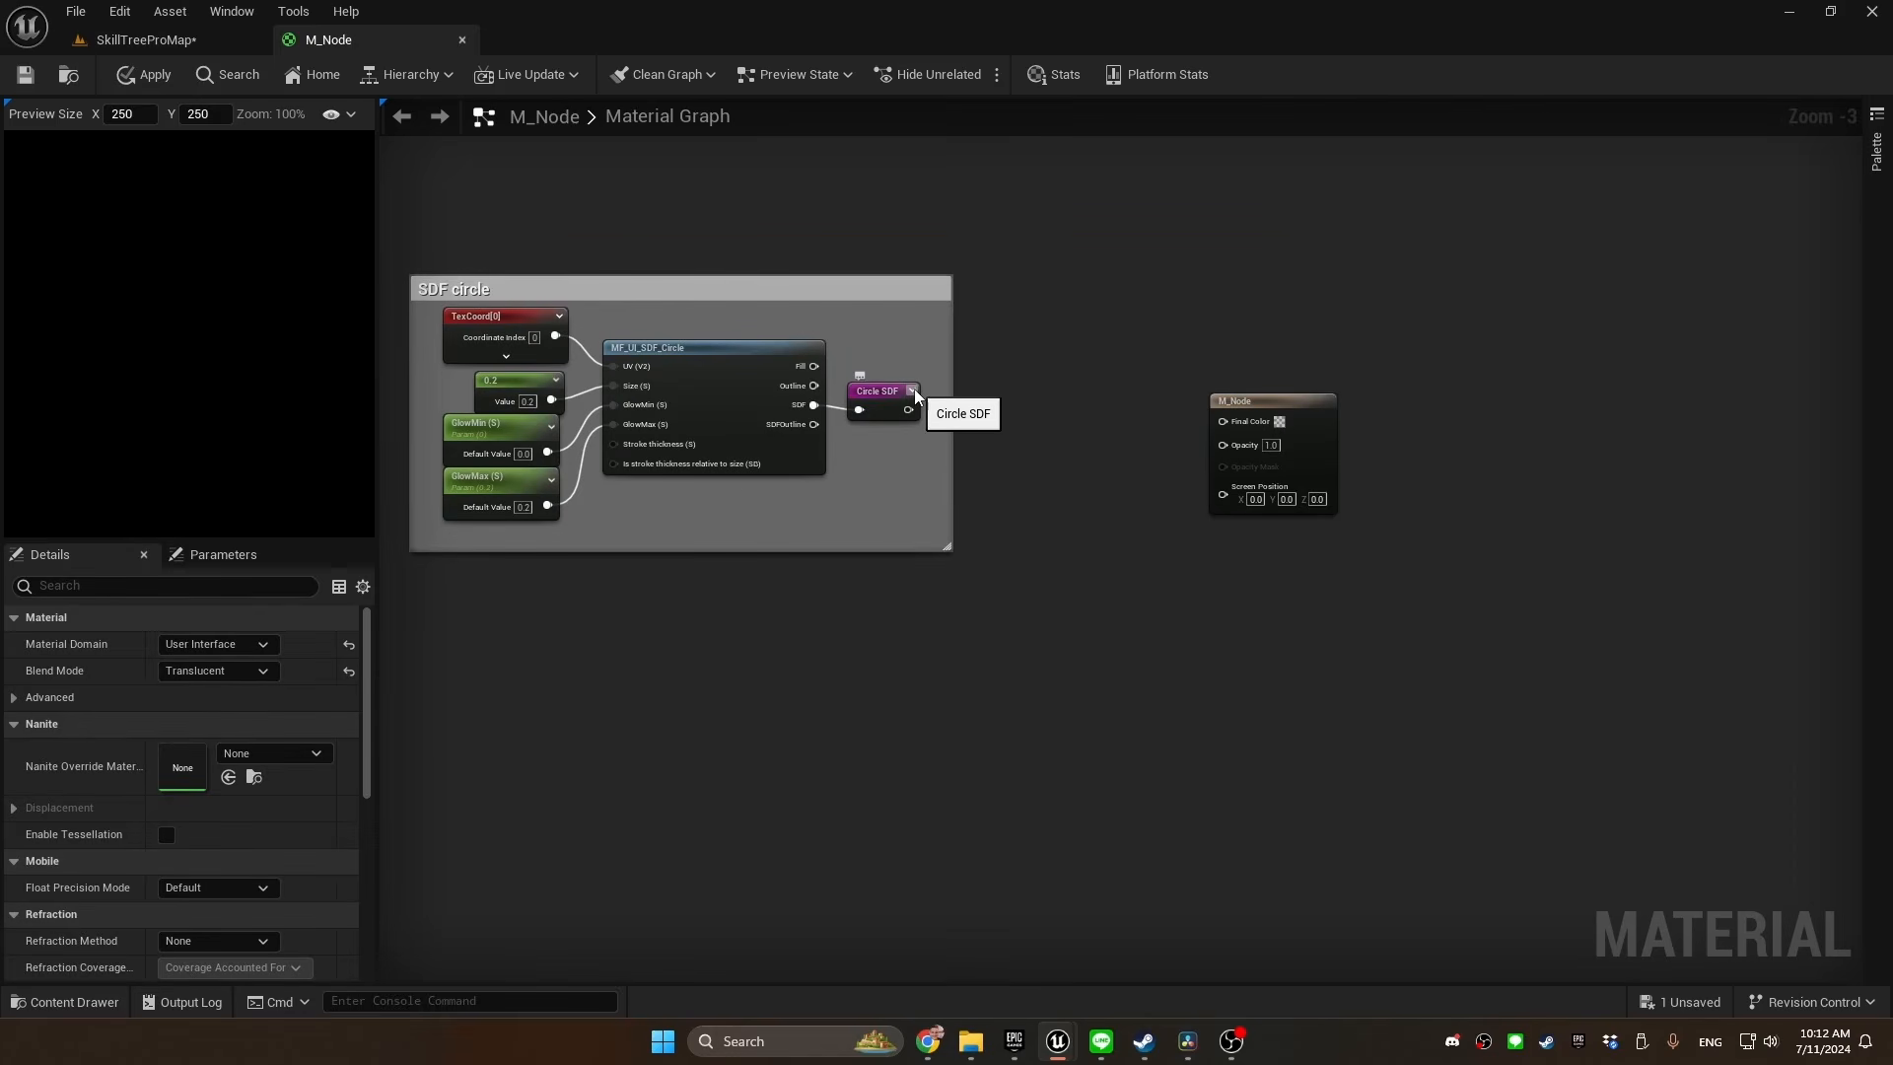
{"action": "left_click", "coordinate": [913, 392]}
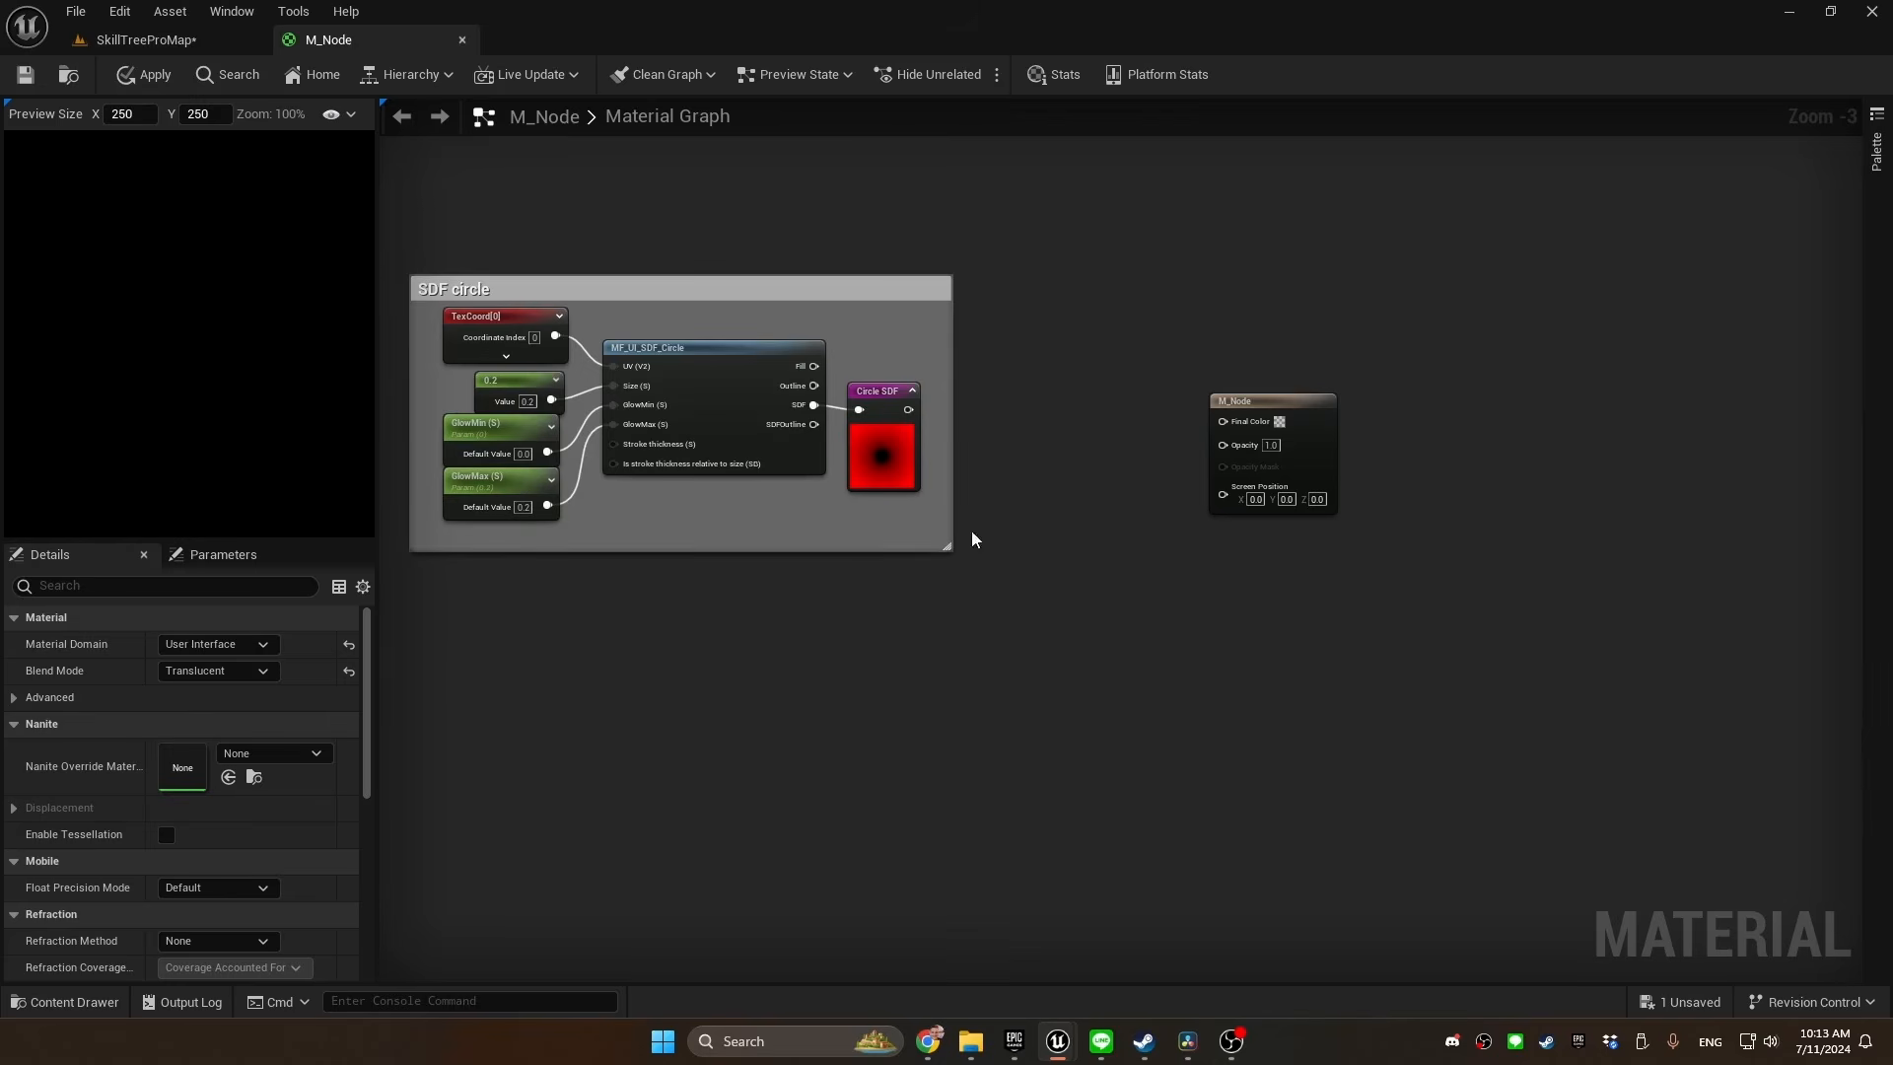
{"action": "left_click", "coordinate": [854, 392]}
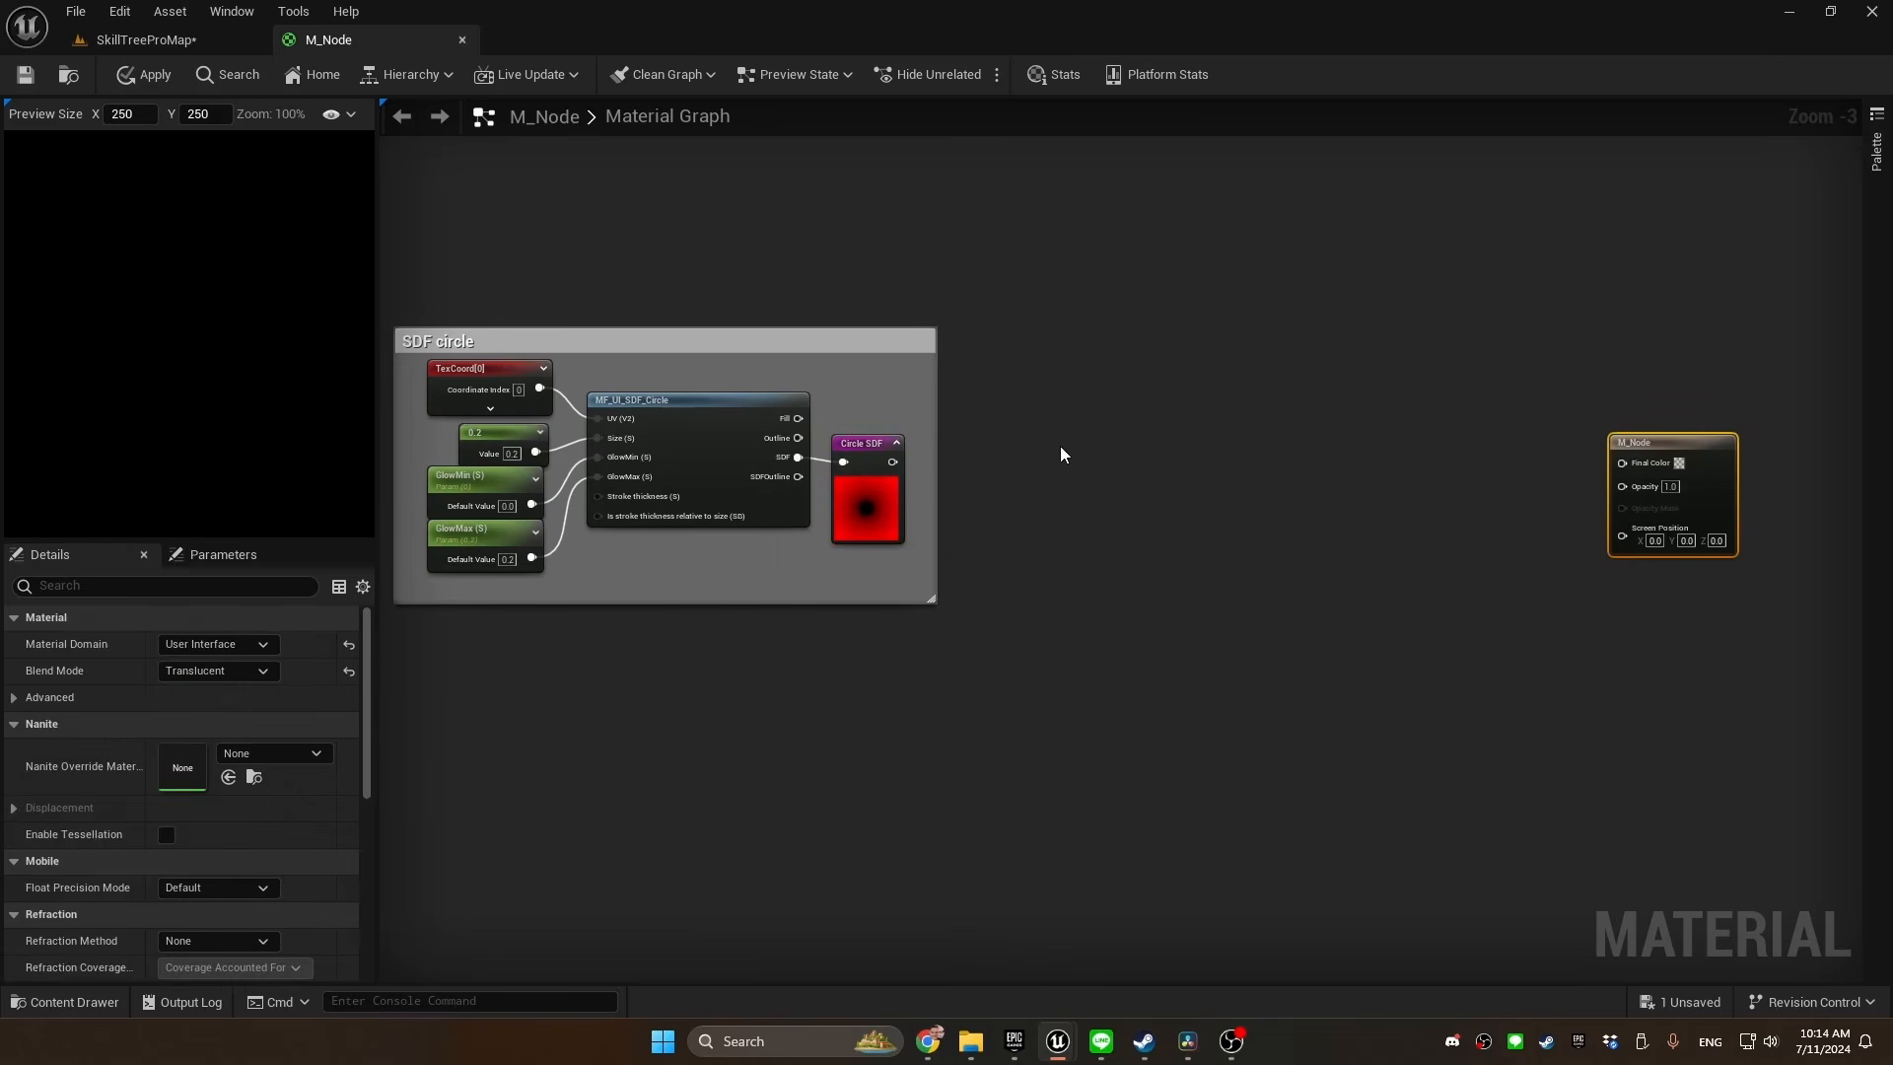
Place a Circle SDF named reroute usage node between the SDF circle comment and the M_Node output
{"action": "right_click", "coordinate": [1060, 445]}
{"action": "type", "text": "circle"}
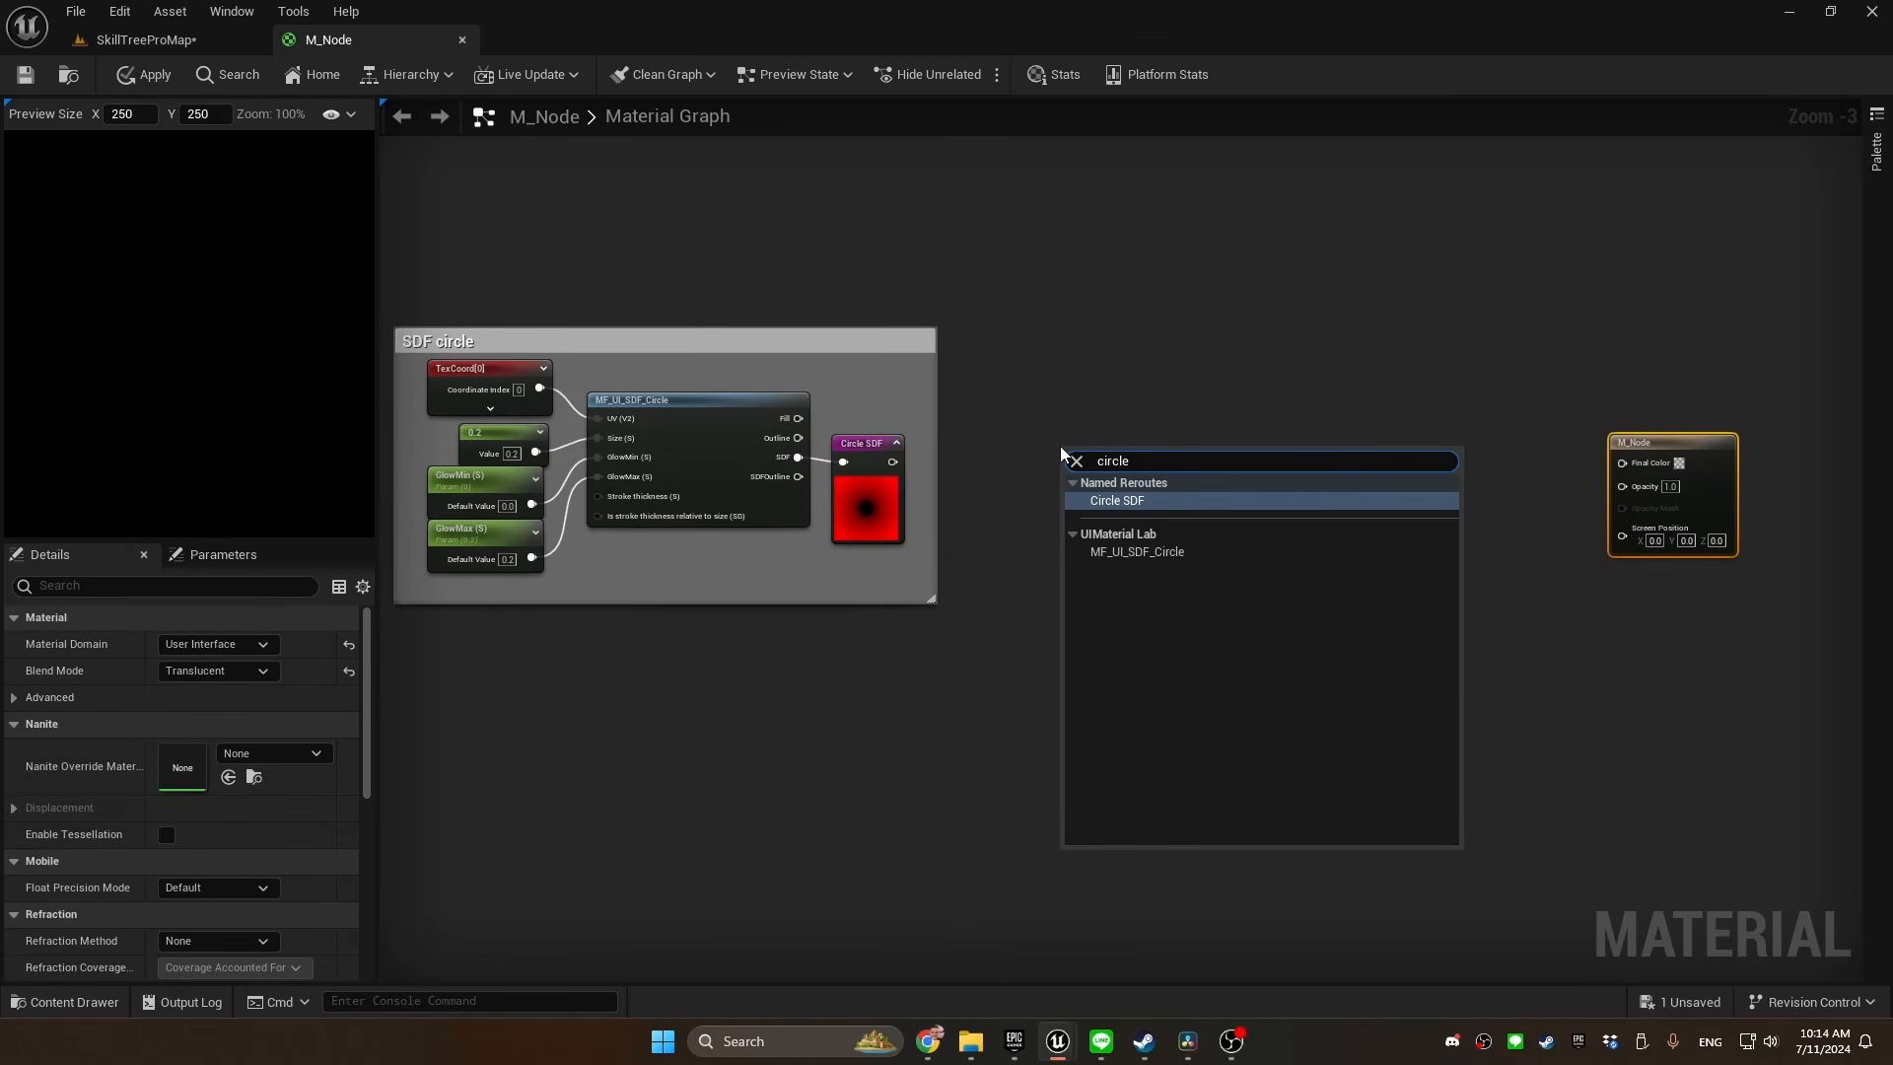
{"action": "key", "text": "Return"}
Feed the Circle SDF usage node into the Value input of a new SmoothStep node
{"action": "left_click_drag", "start_coordinate": [924, 477], "coordinate": [982, 484]}
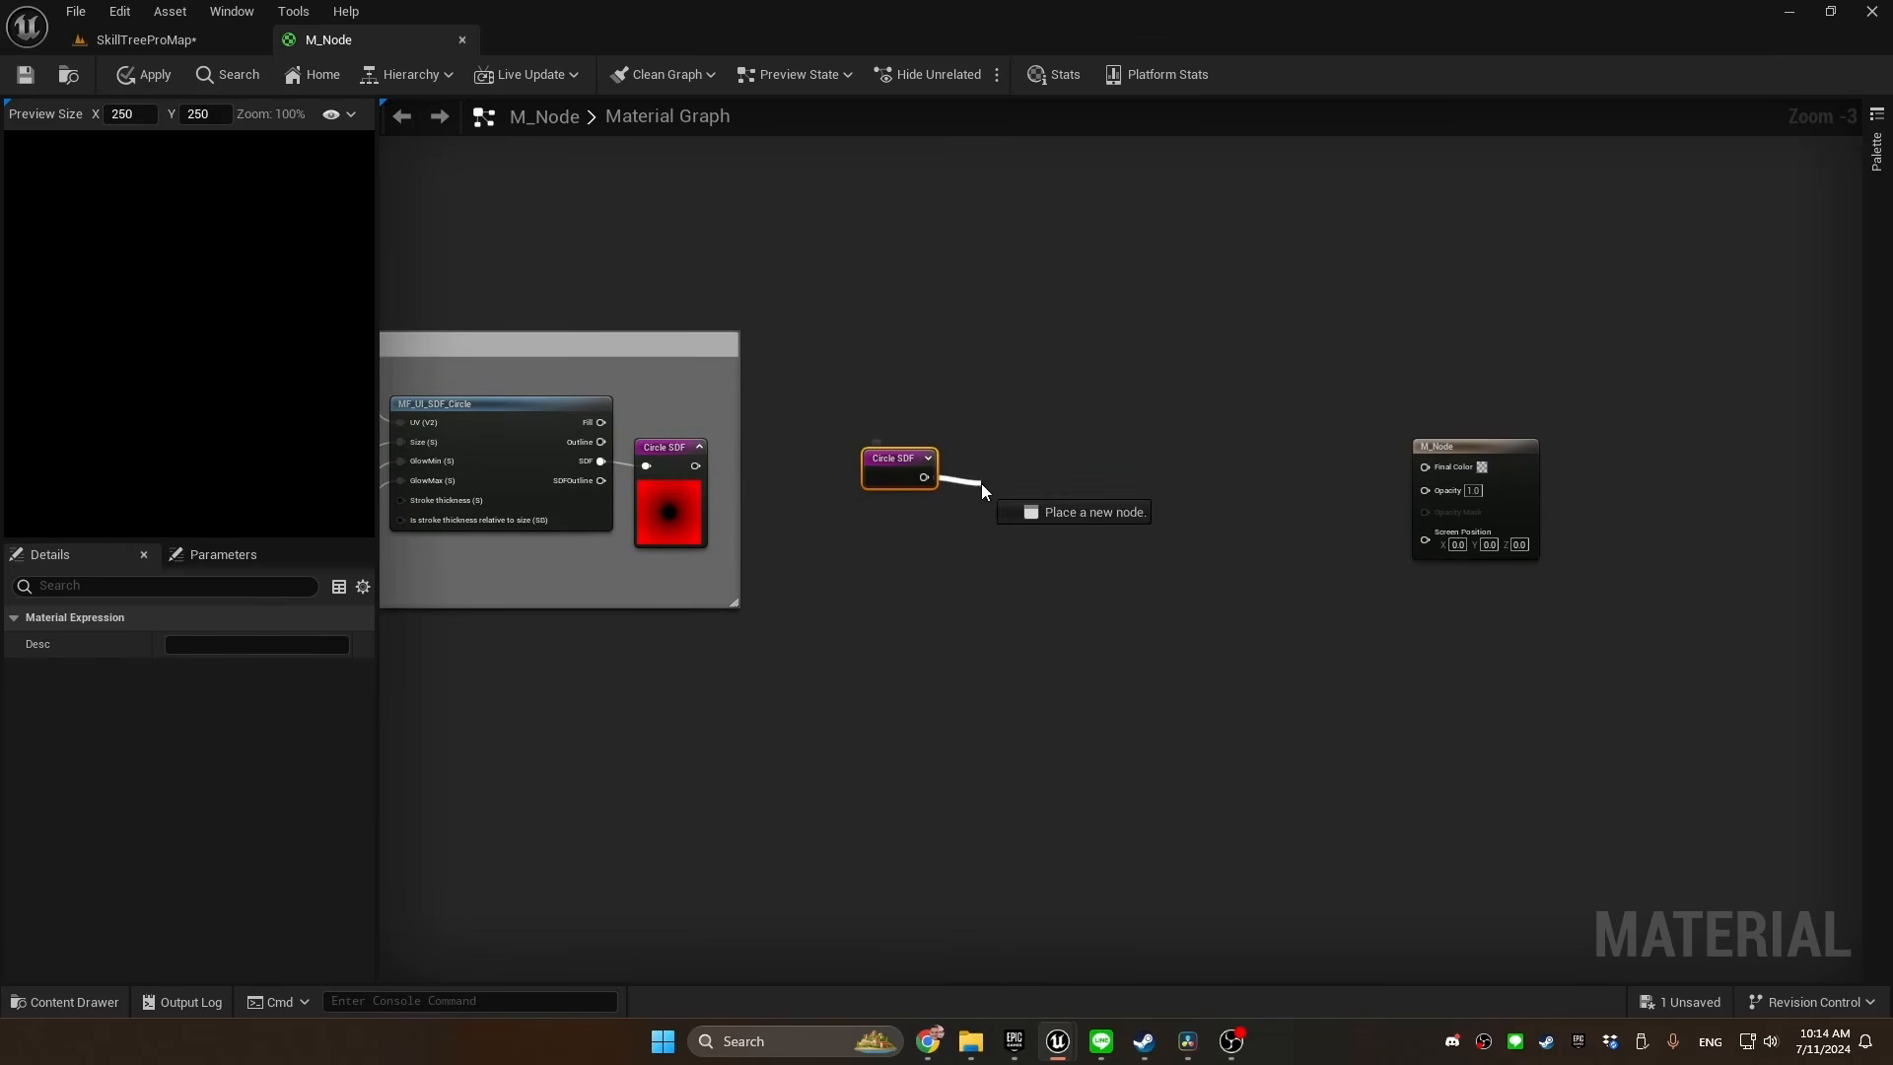
{"action": "type", "text": "smo"}
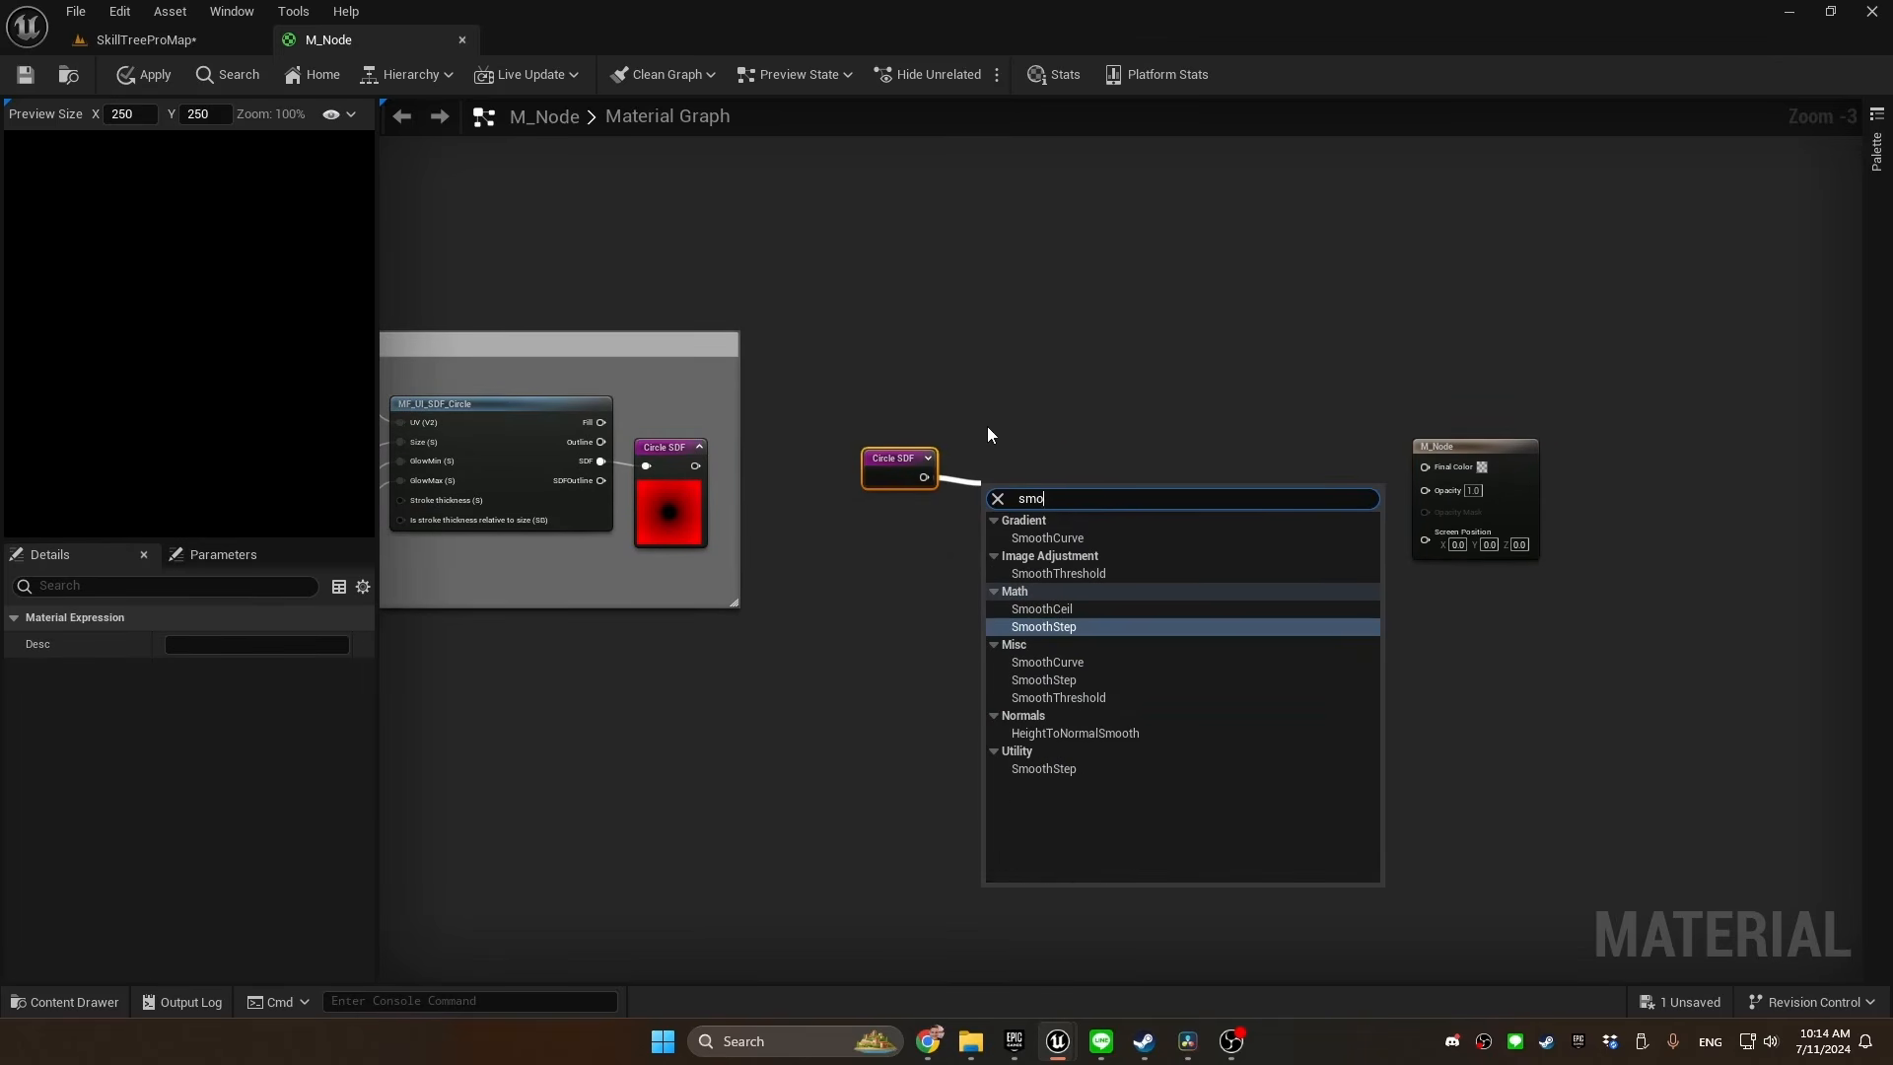
{"action": "type", "text": "othstep"}
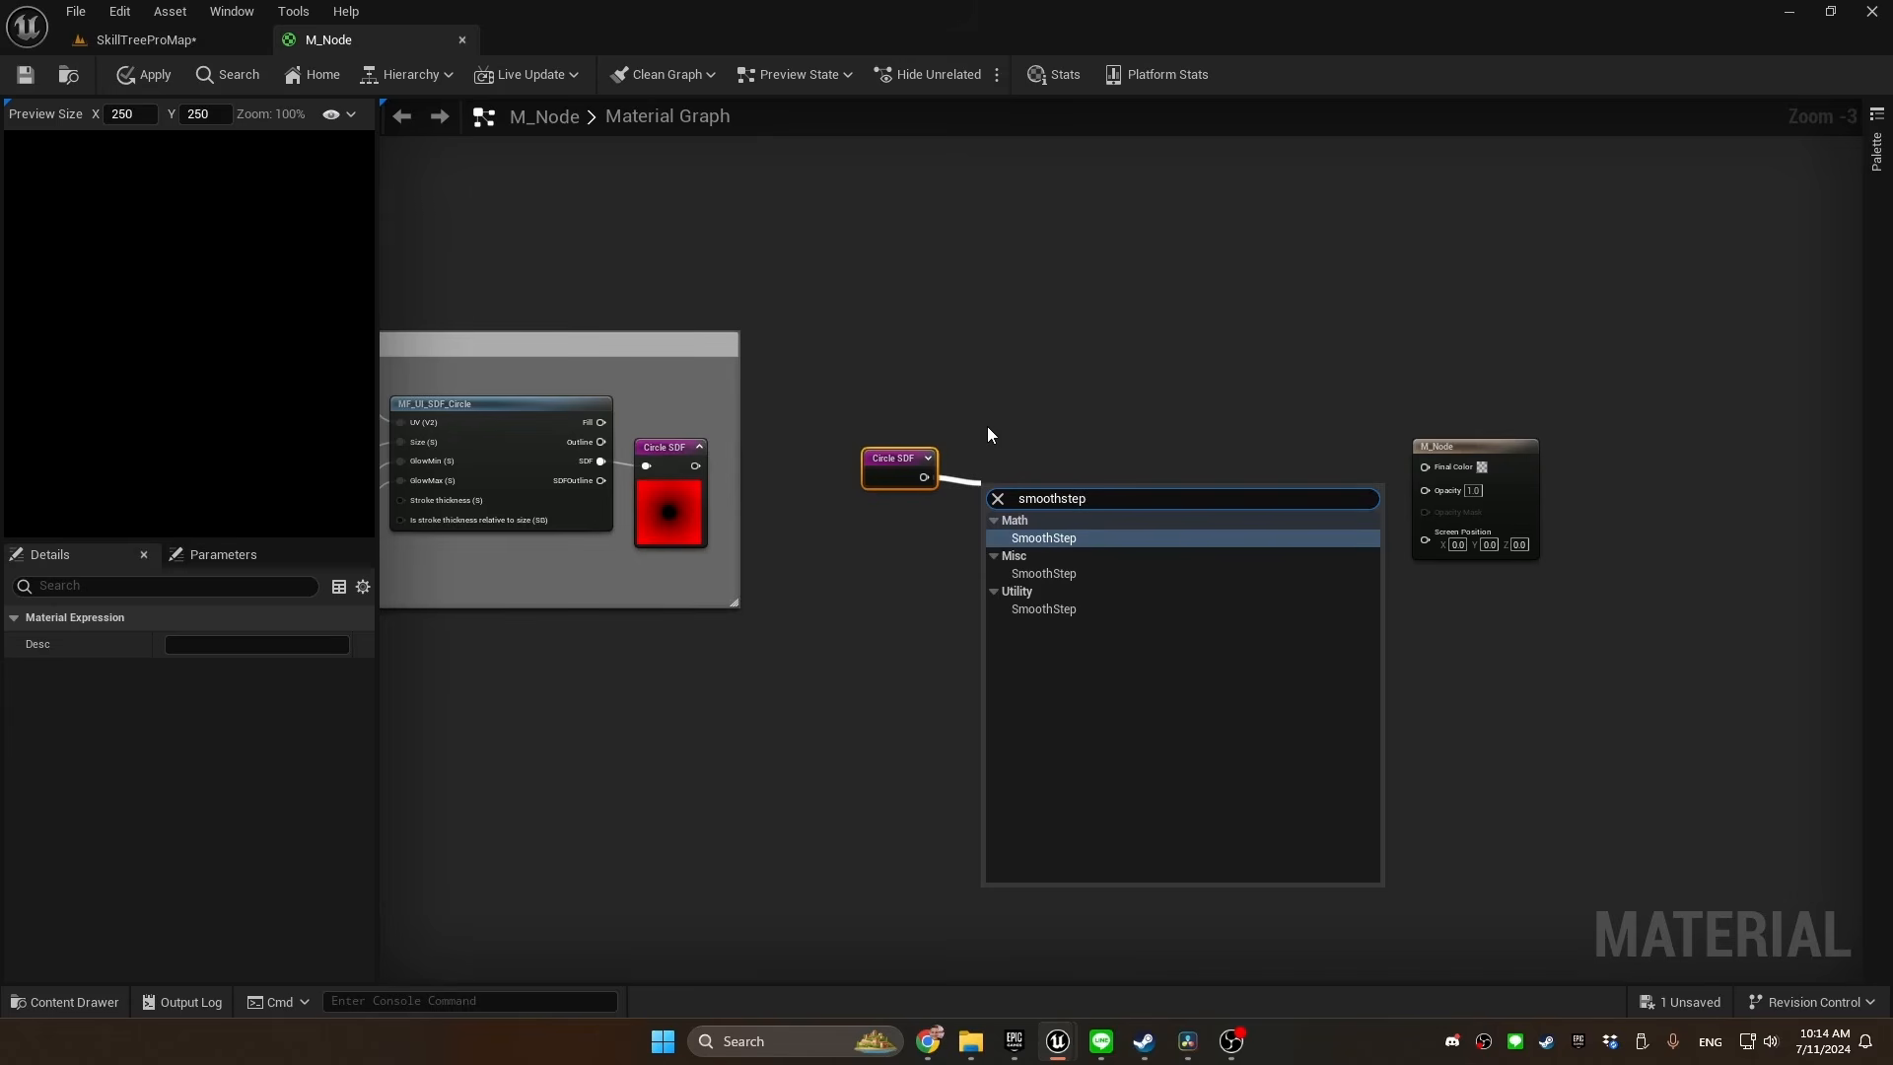
{"action": "left_click", "coordinate": [998, 534]}
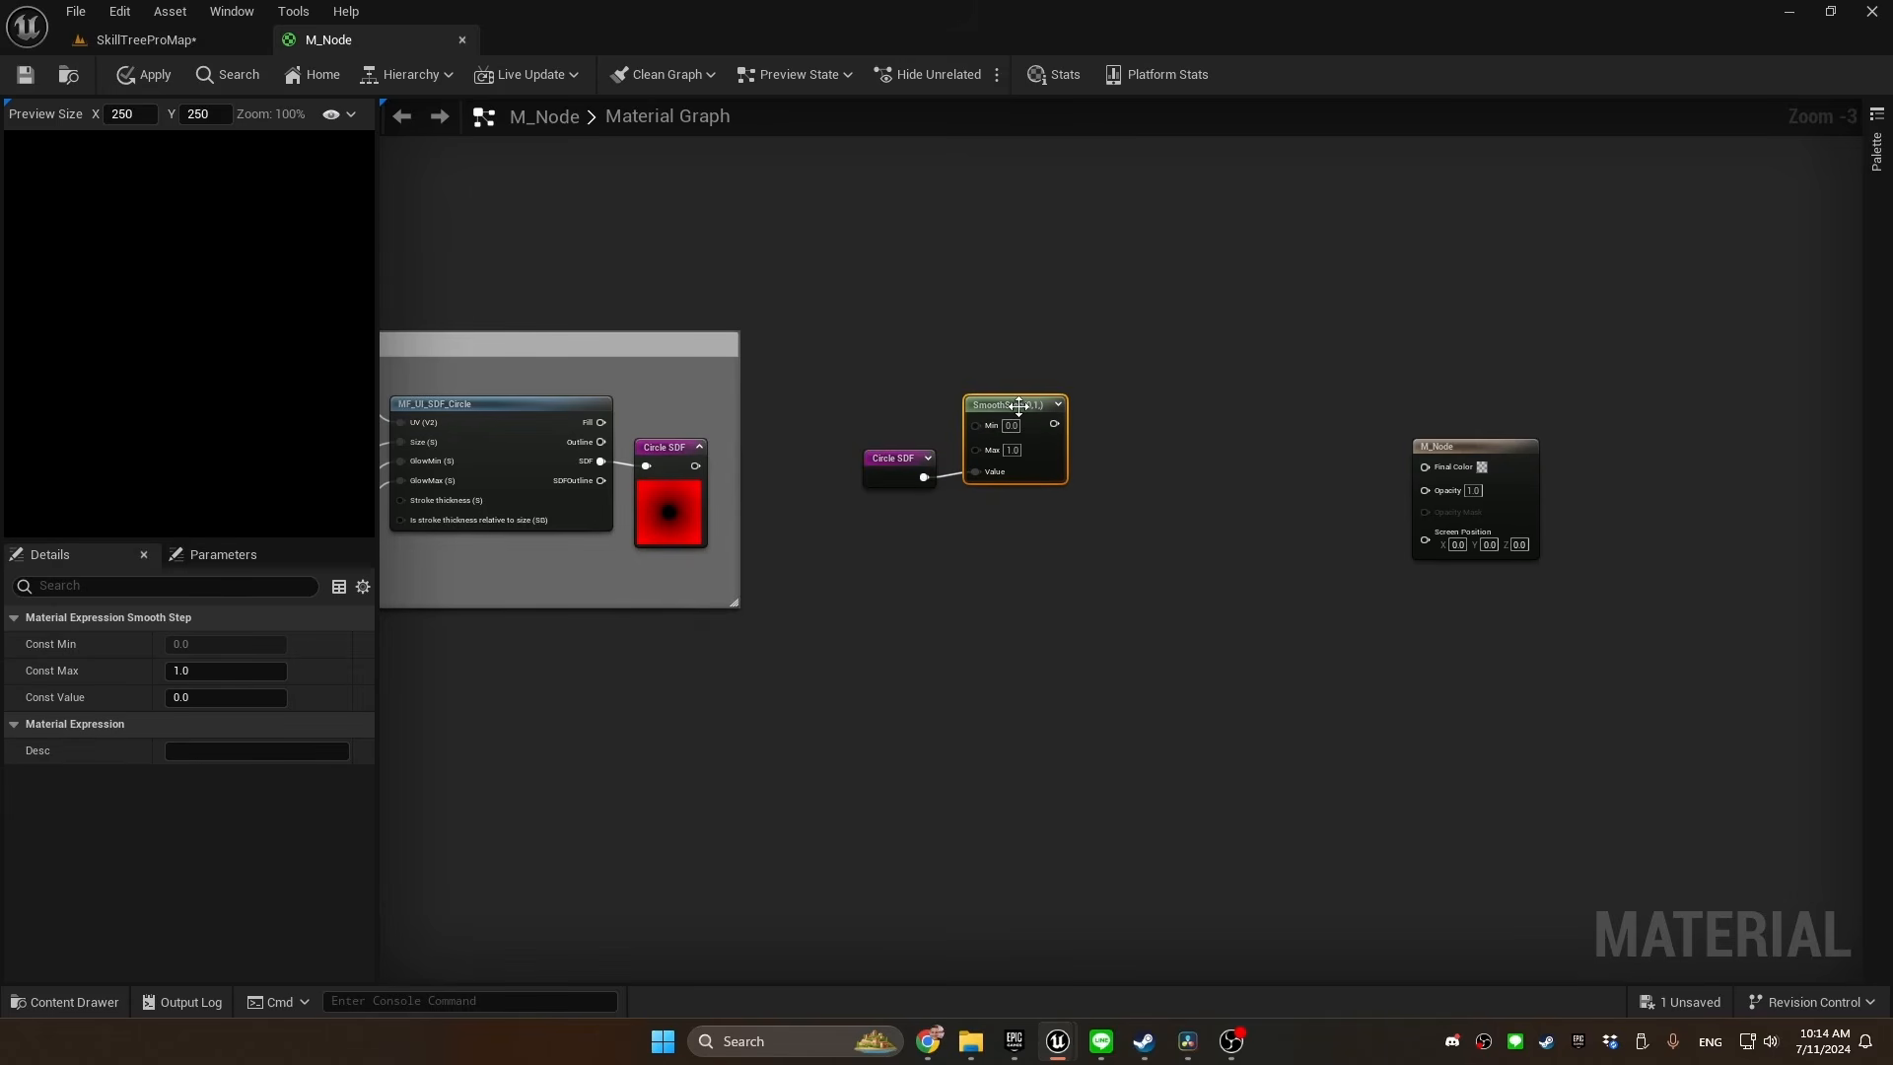
Set the SmoothStep node's Max to 0.01 and connect its output to a new One Minus (1-x) node
{"action": "scroll", "coordinate": [1069, 393], "scroll_direction": "up", "scroll_amount": 2}
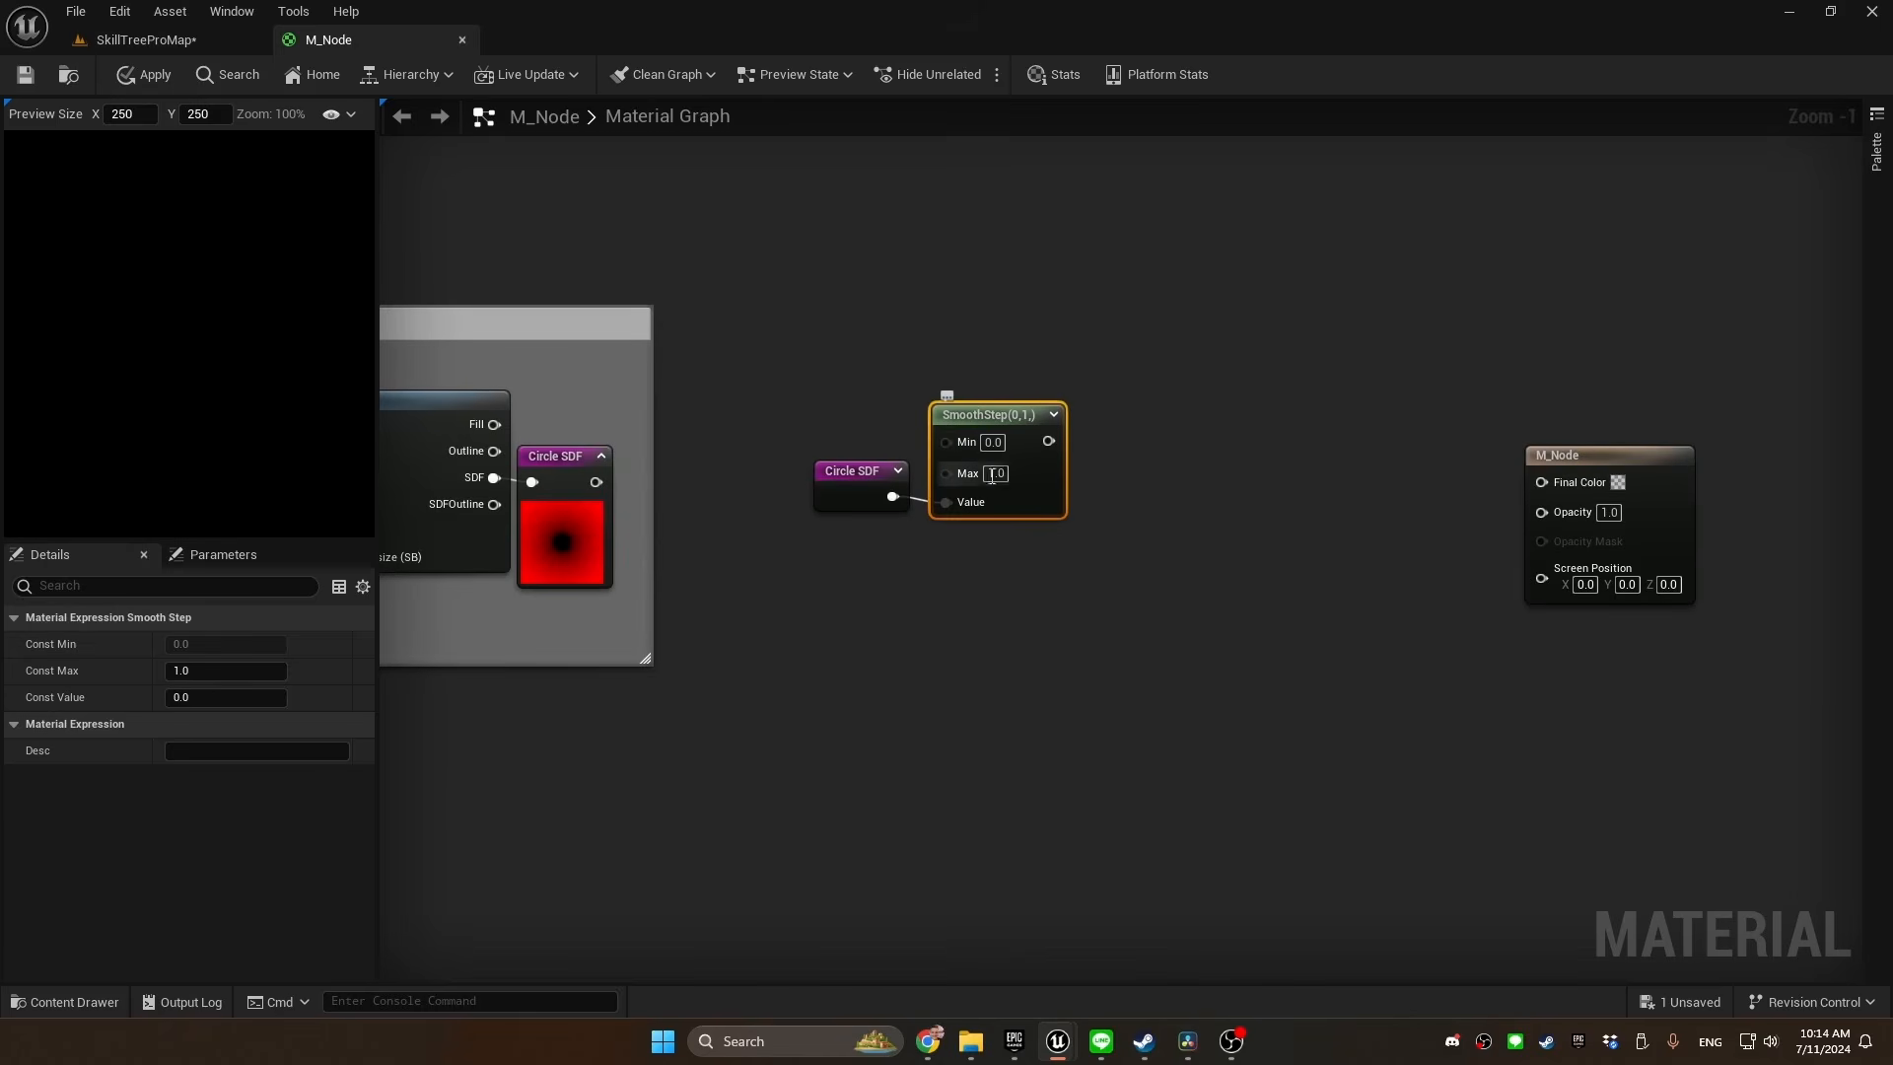
{"action": "left_click", "coordinate": [998, 474]}
{"action": "type", "text": "0.01"}
{"action": "key", "text": "Return"}
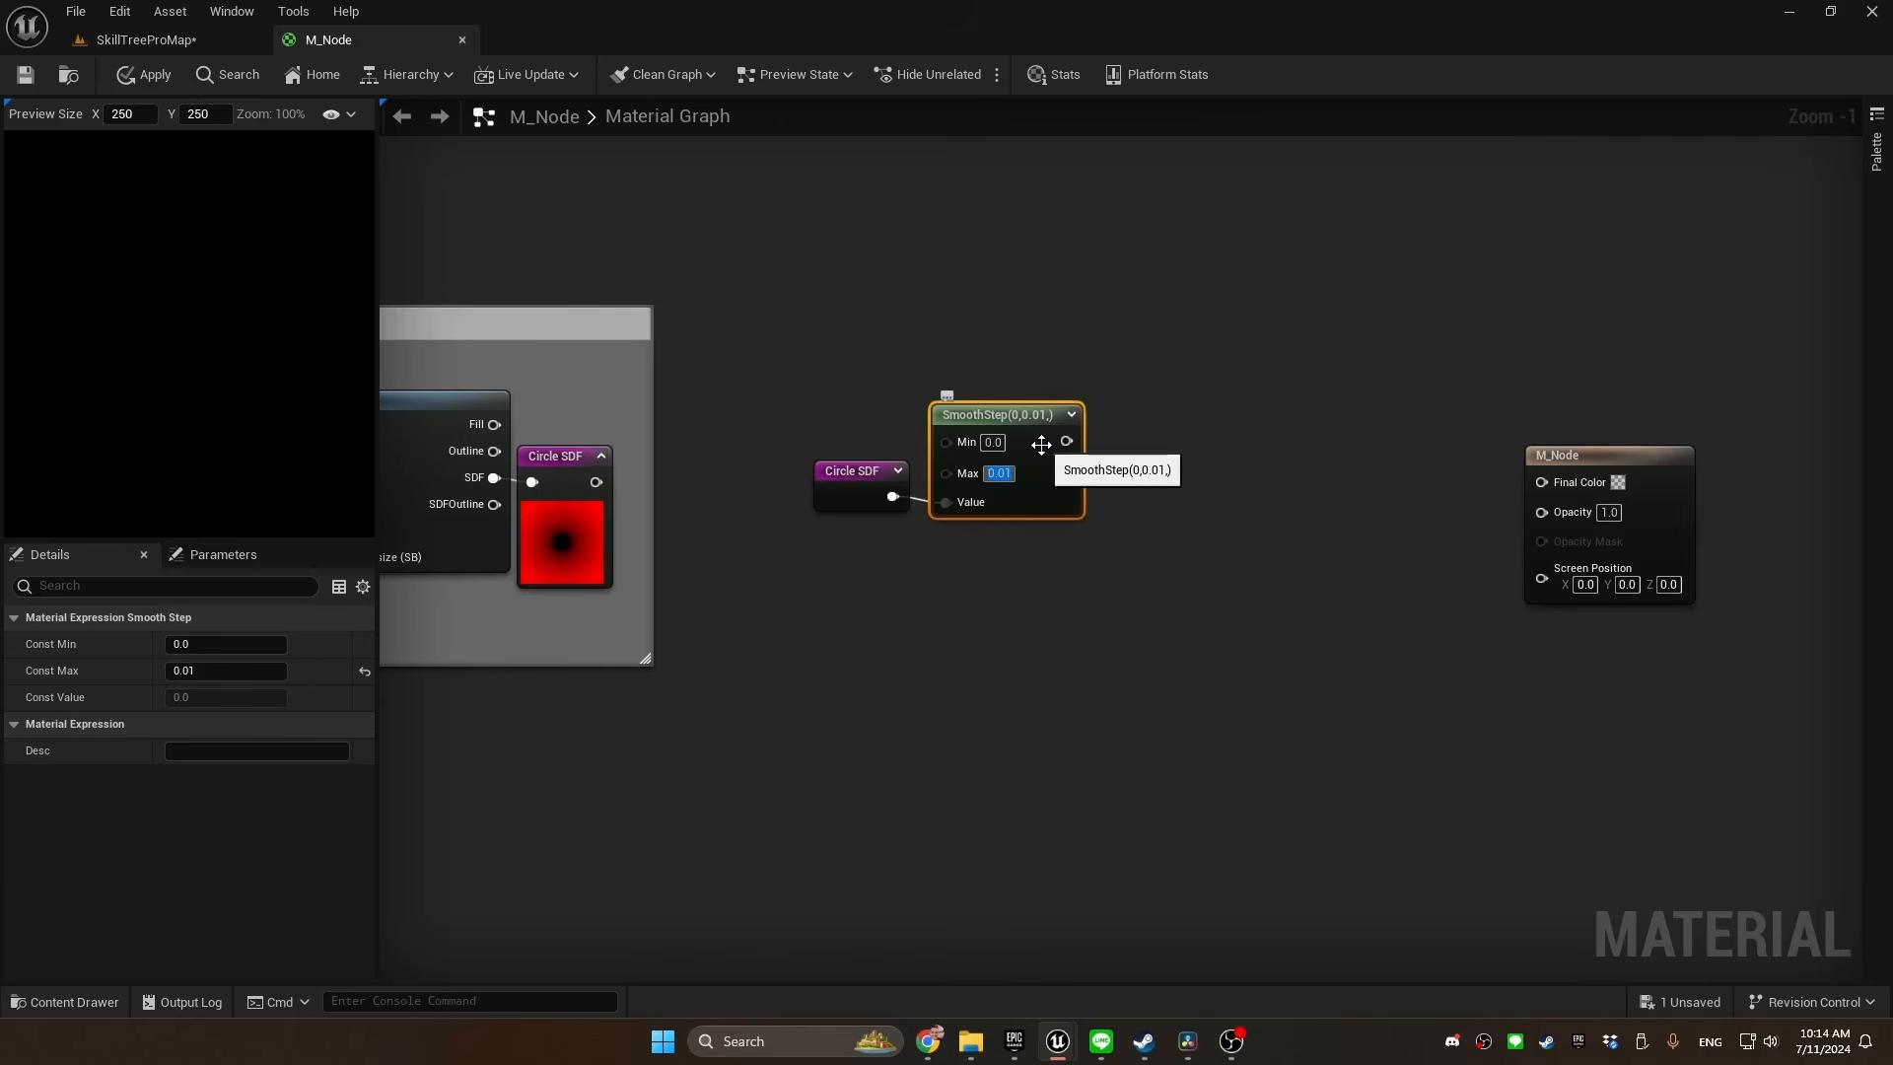
{"action": "type", "text": "1-x"}
{"action": "left_click_drag", "start_coordinate": [868, 429], "coordinate": [976, 440]}
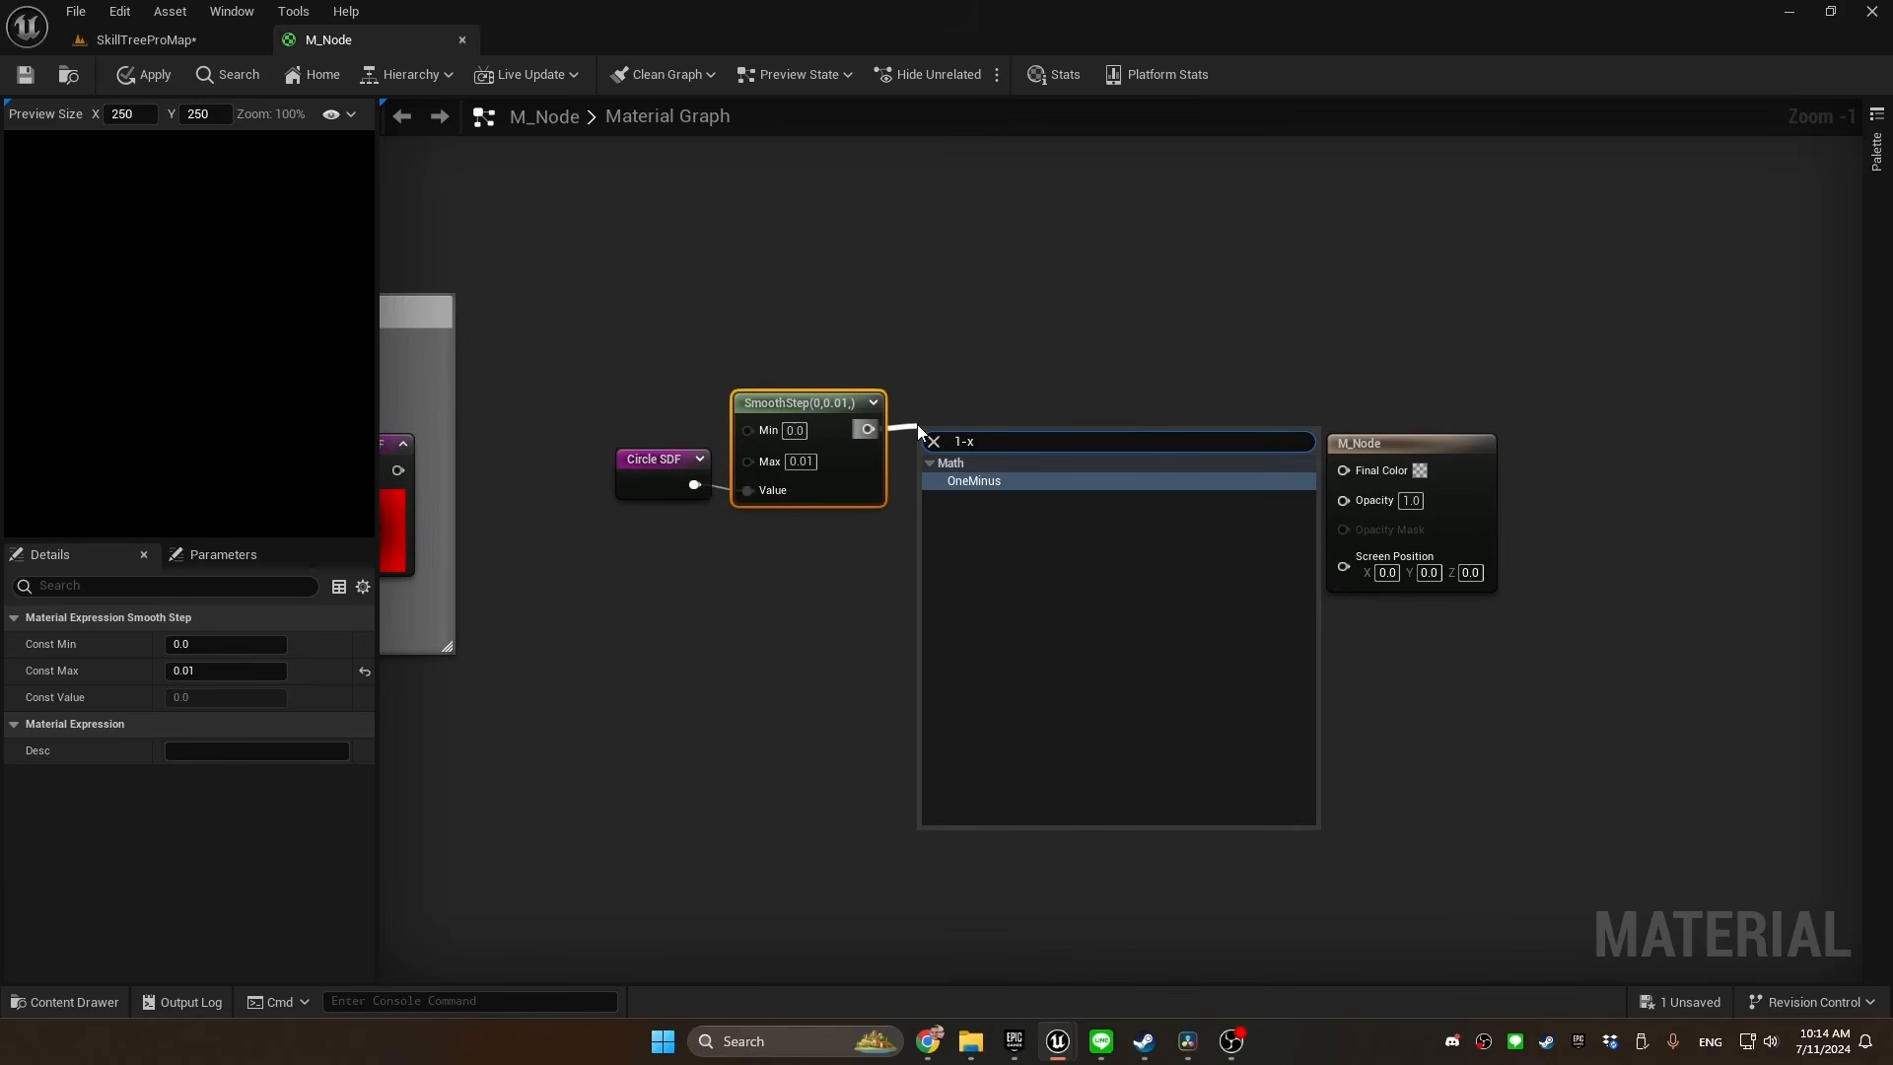
{"action": "key", "text": "Return"}
Declare a named reroute "Shape" from the 1-x output, align it beside that node, and expand its preview
{"action": "type", "text": "named"}
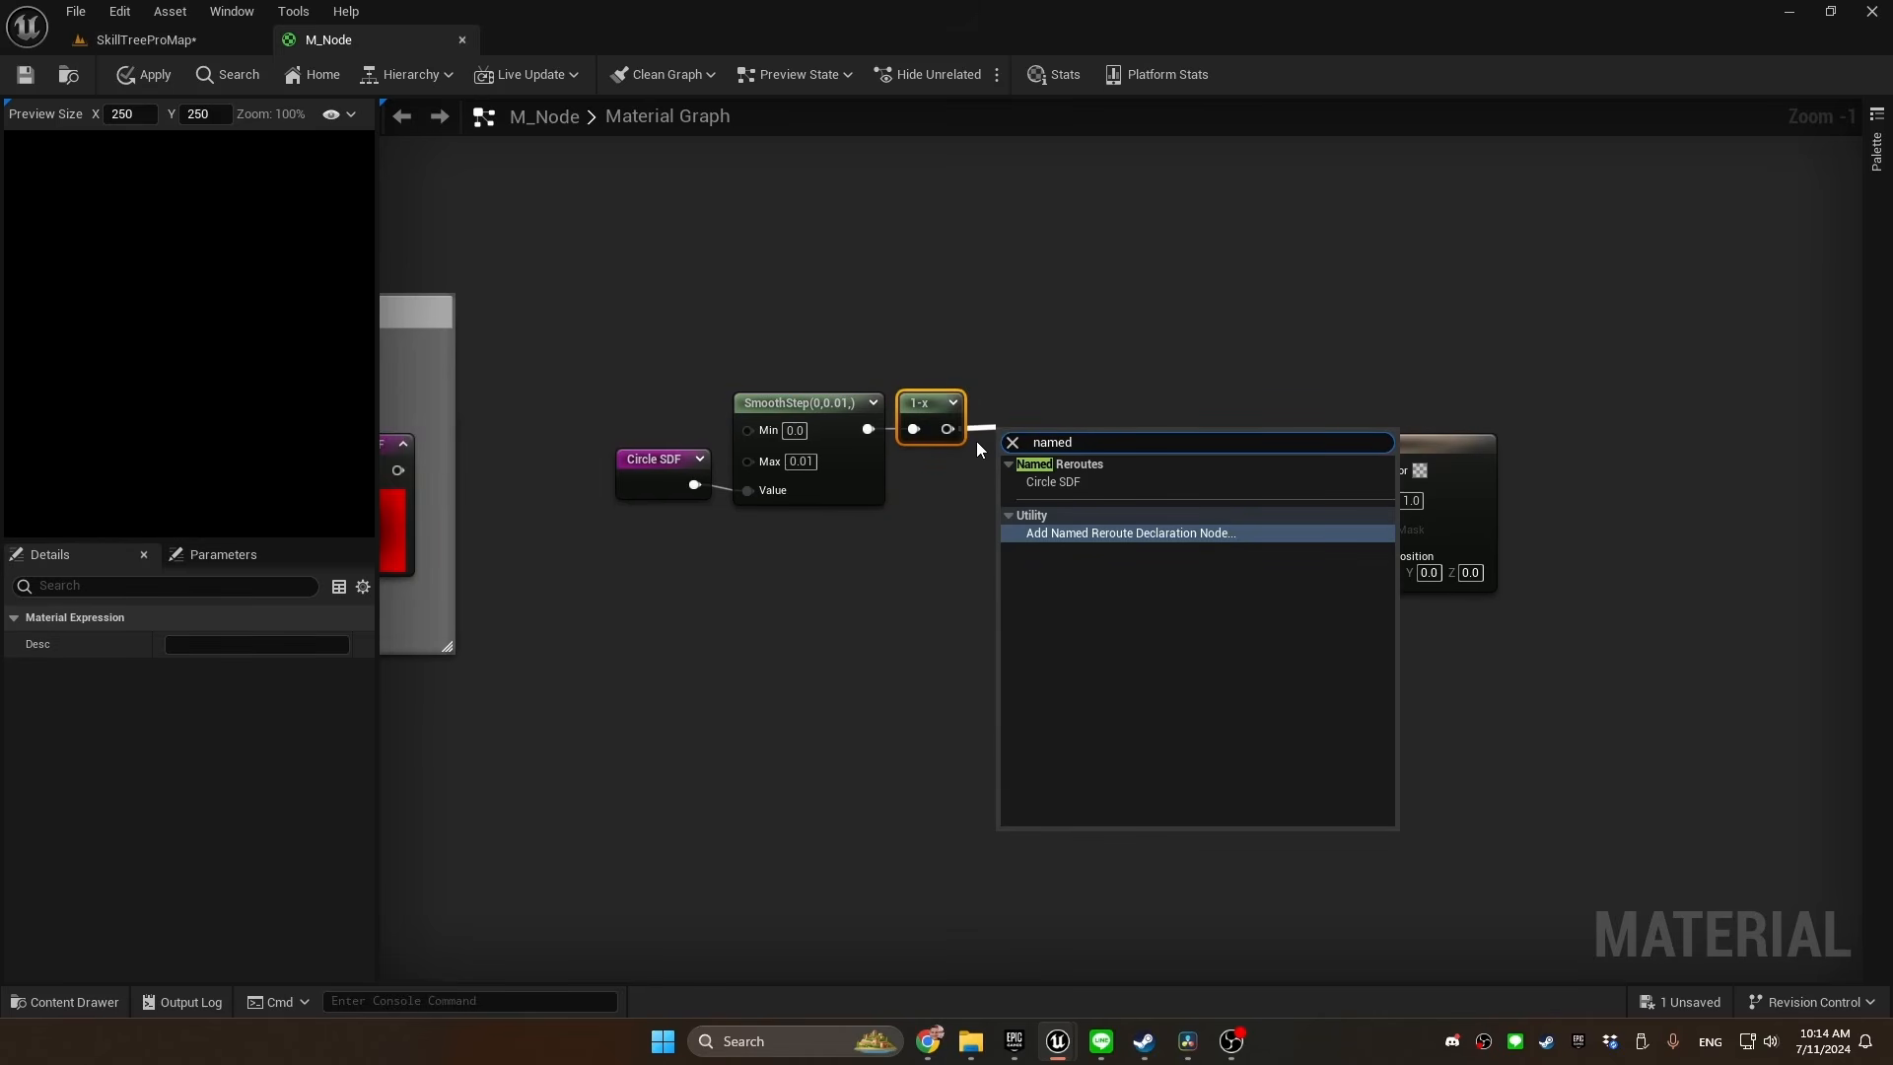
{"action": "key", "text": "Return"}
{"action": "type", "text": "Sha"}
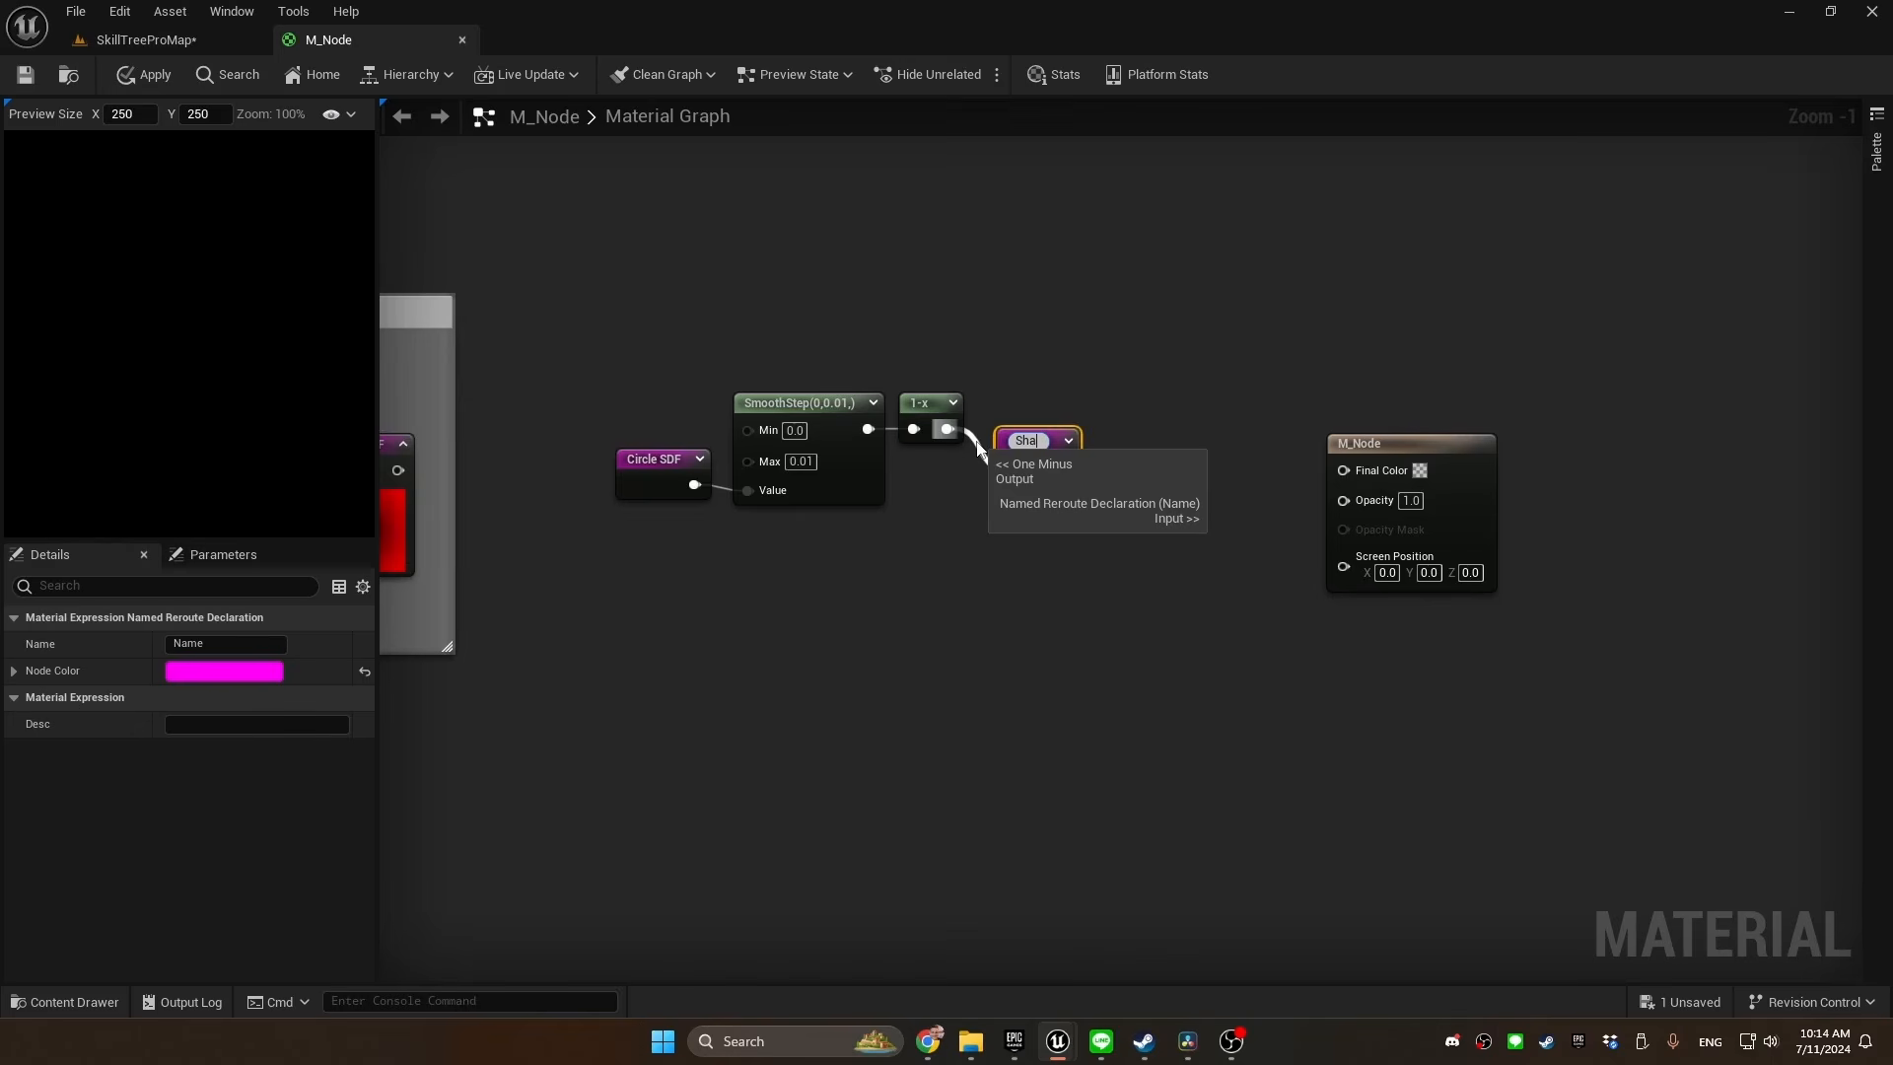
{"action": "type", "text": "pe"}
{"action": "key", "text": "Return"}
{"action": "left_click_drag", "start_coordinate": [1061, 435], "coordinate": [1045, 401]}
{"action": "left_click", "coordinate": [1044, 402]}
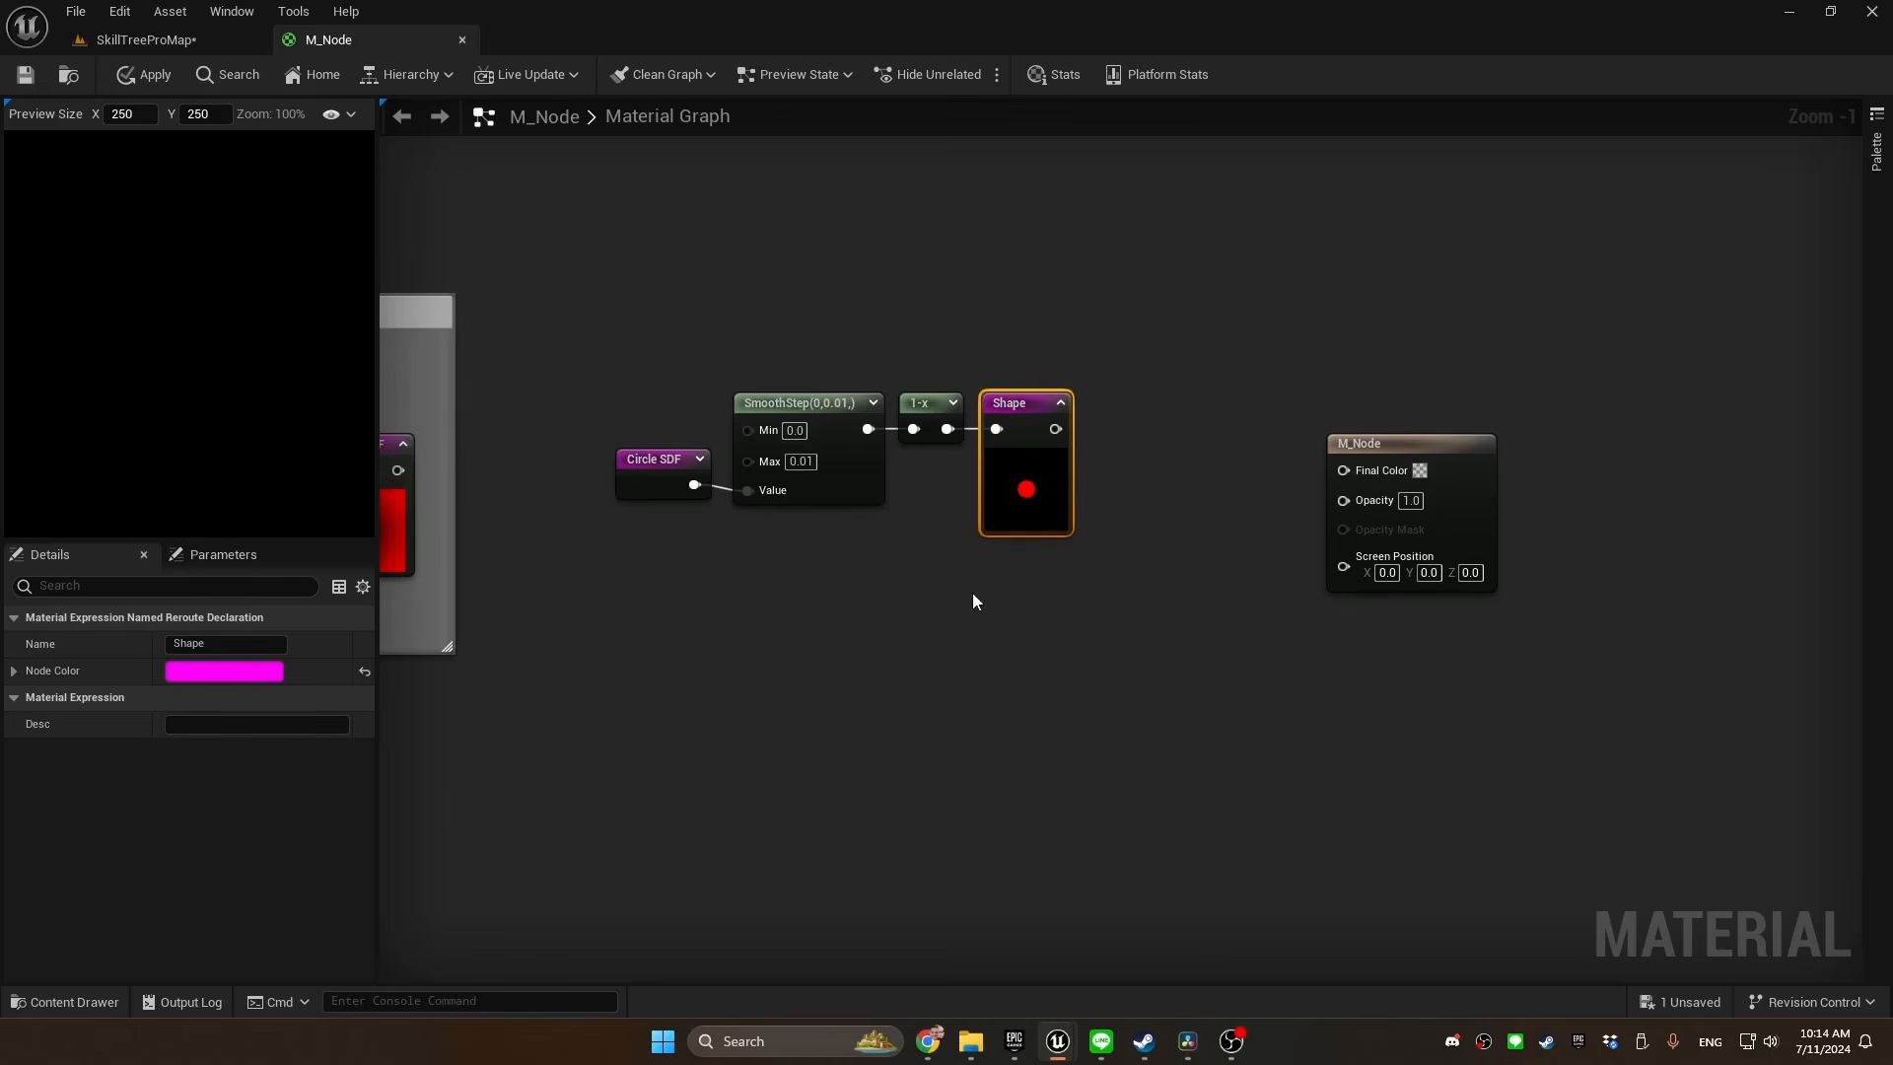
Wrap the Circle SDF usage, SmoothStep, 1-x and Shape nodes in a comment titled "Final shape"
{"action": "left_click_drag", "start_coordinate": [1119, 360], "coordinate": [660, 599]}
{"action": "type", "text": "cFin"}
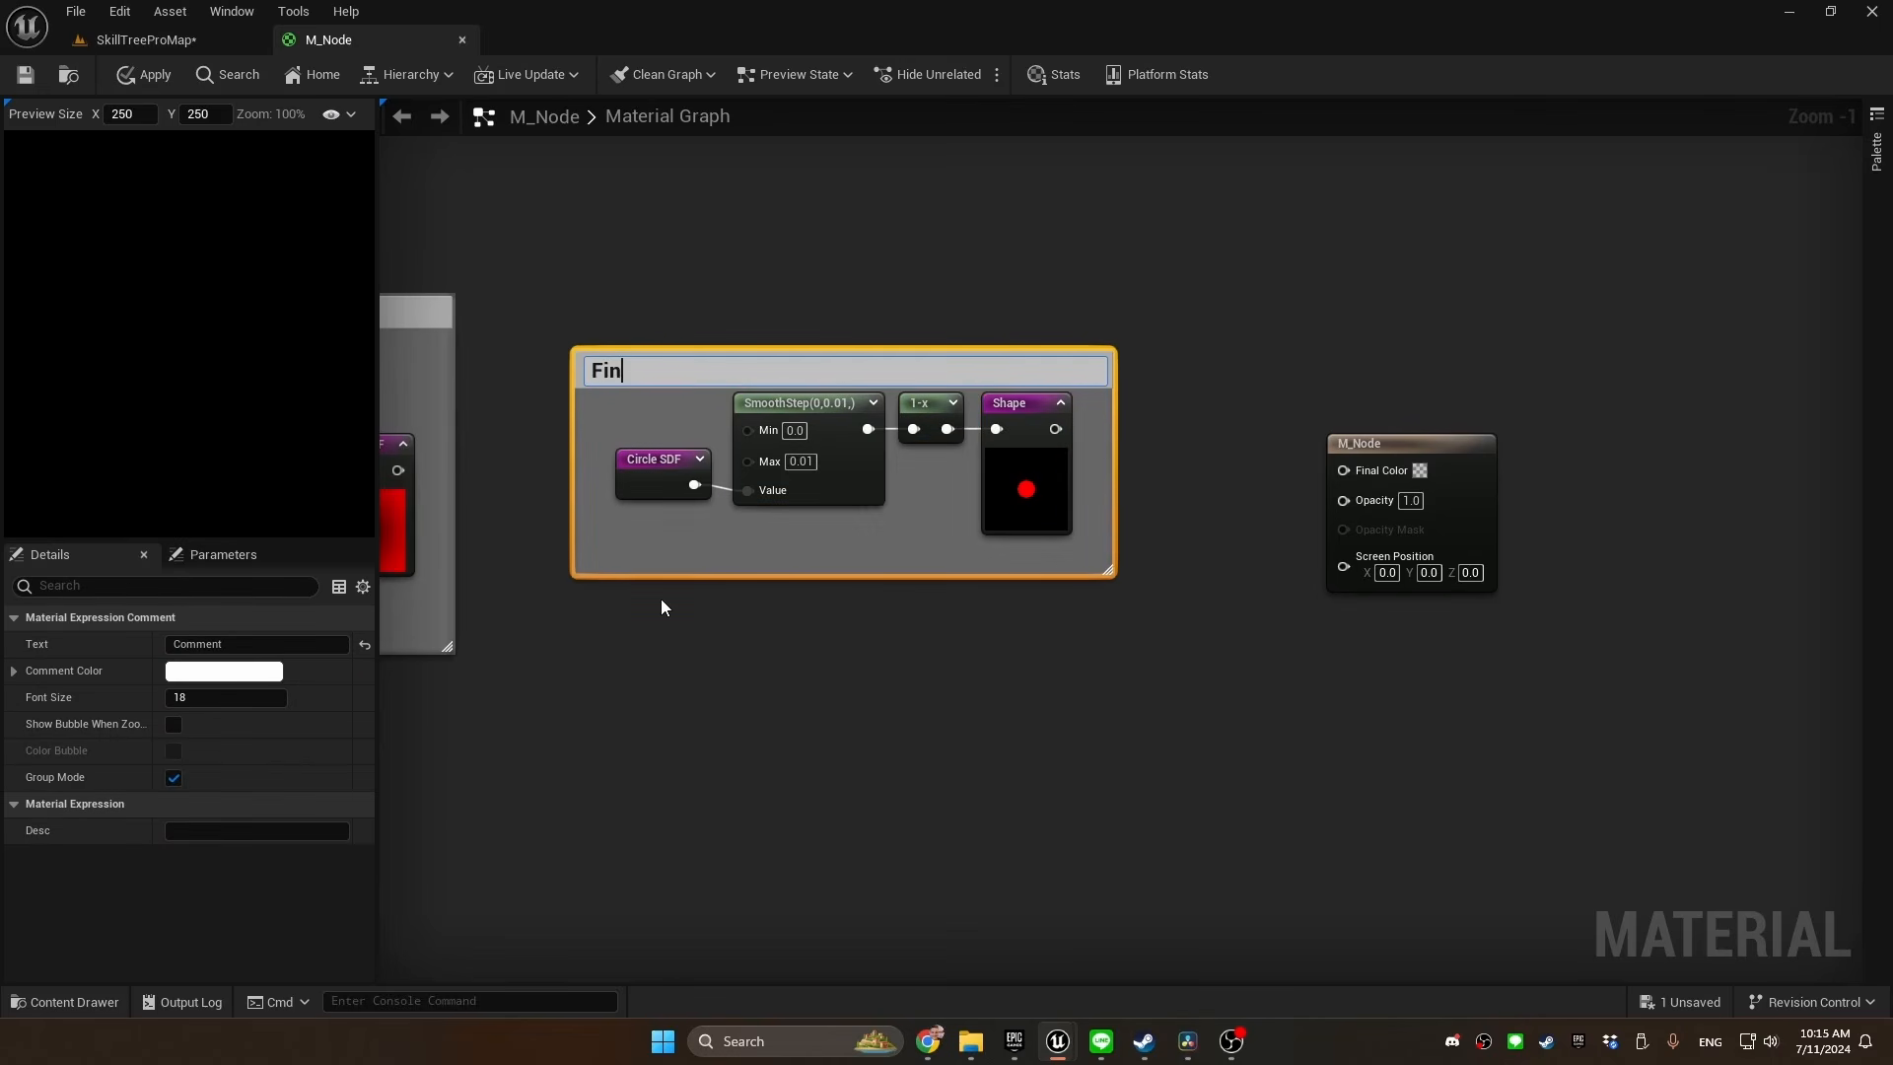
{"action": "type", "text": "al shape"}
{"action": "key", "text": "Return"}
Place a Shape named reroute usage node beside M_Node and connect it to the Opacity input
{"action": "right_click", "coordinate": [978, 526]}
{"action": "type", "text": "sha"}
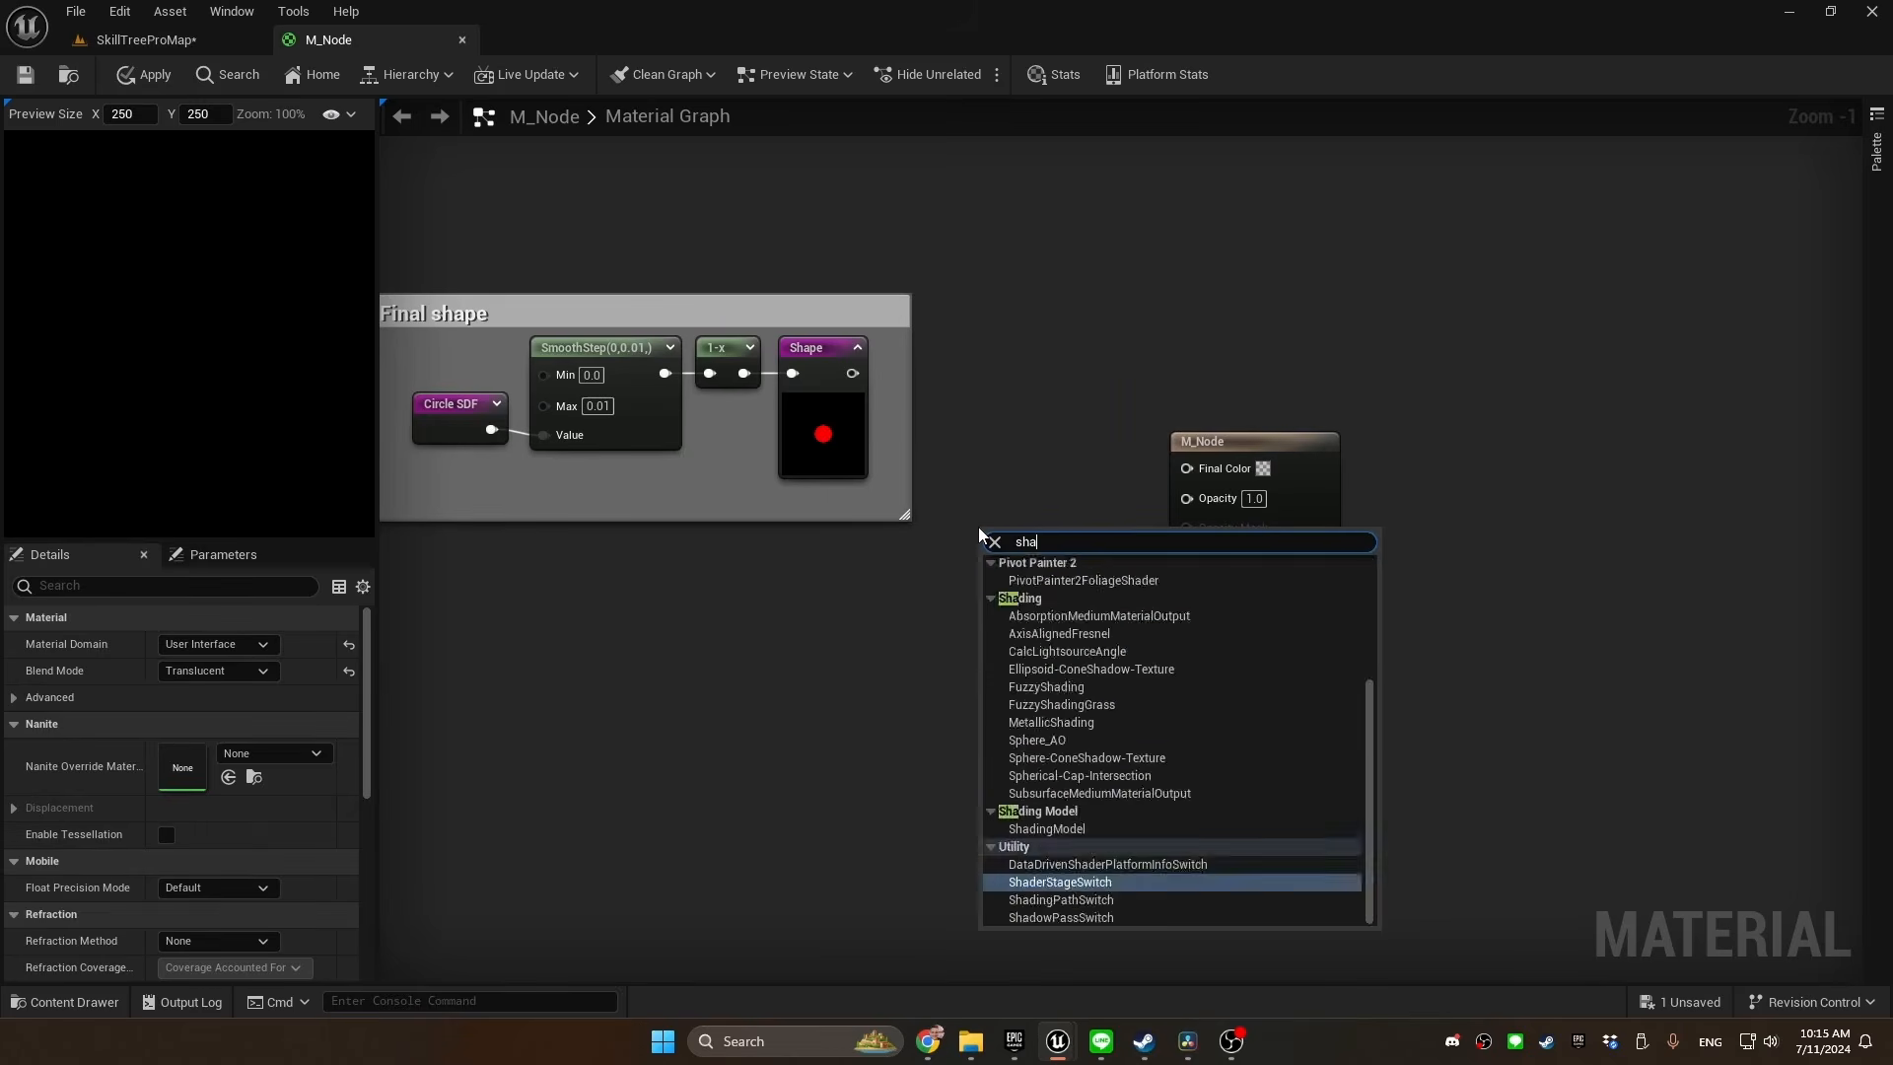
{"action": "type", "text": "pe"}
{"action": "key", "text": "Return"}
{"action": "left_click_drag", "start_coordinate": [1035, 564], "coordinate": [1092, 475]}
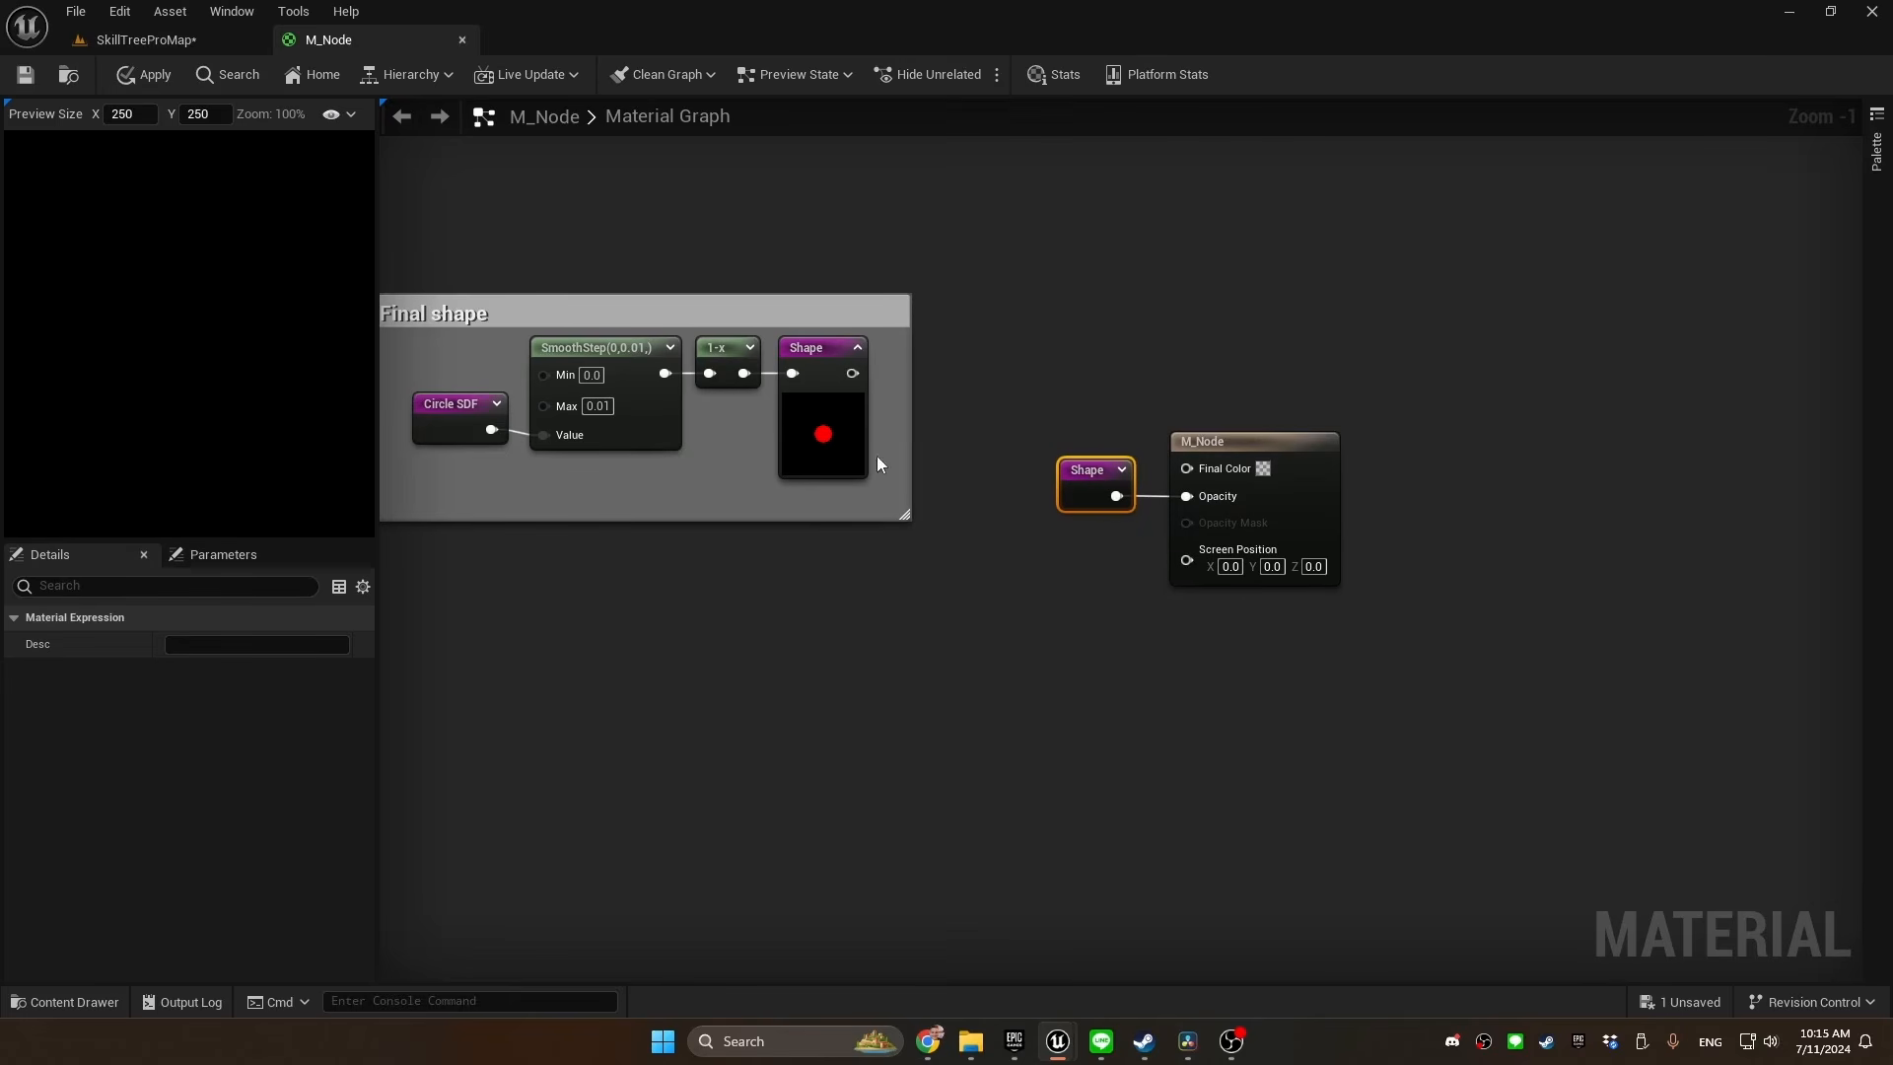
Promote M_Node's Final Color input to a parameter and place it above the Shape usage node
{"action": "right_click", "coordinate": [1193, 469]}
{"action": "left_click", "coordinate": [1257, 530]}
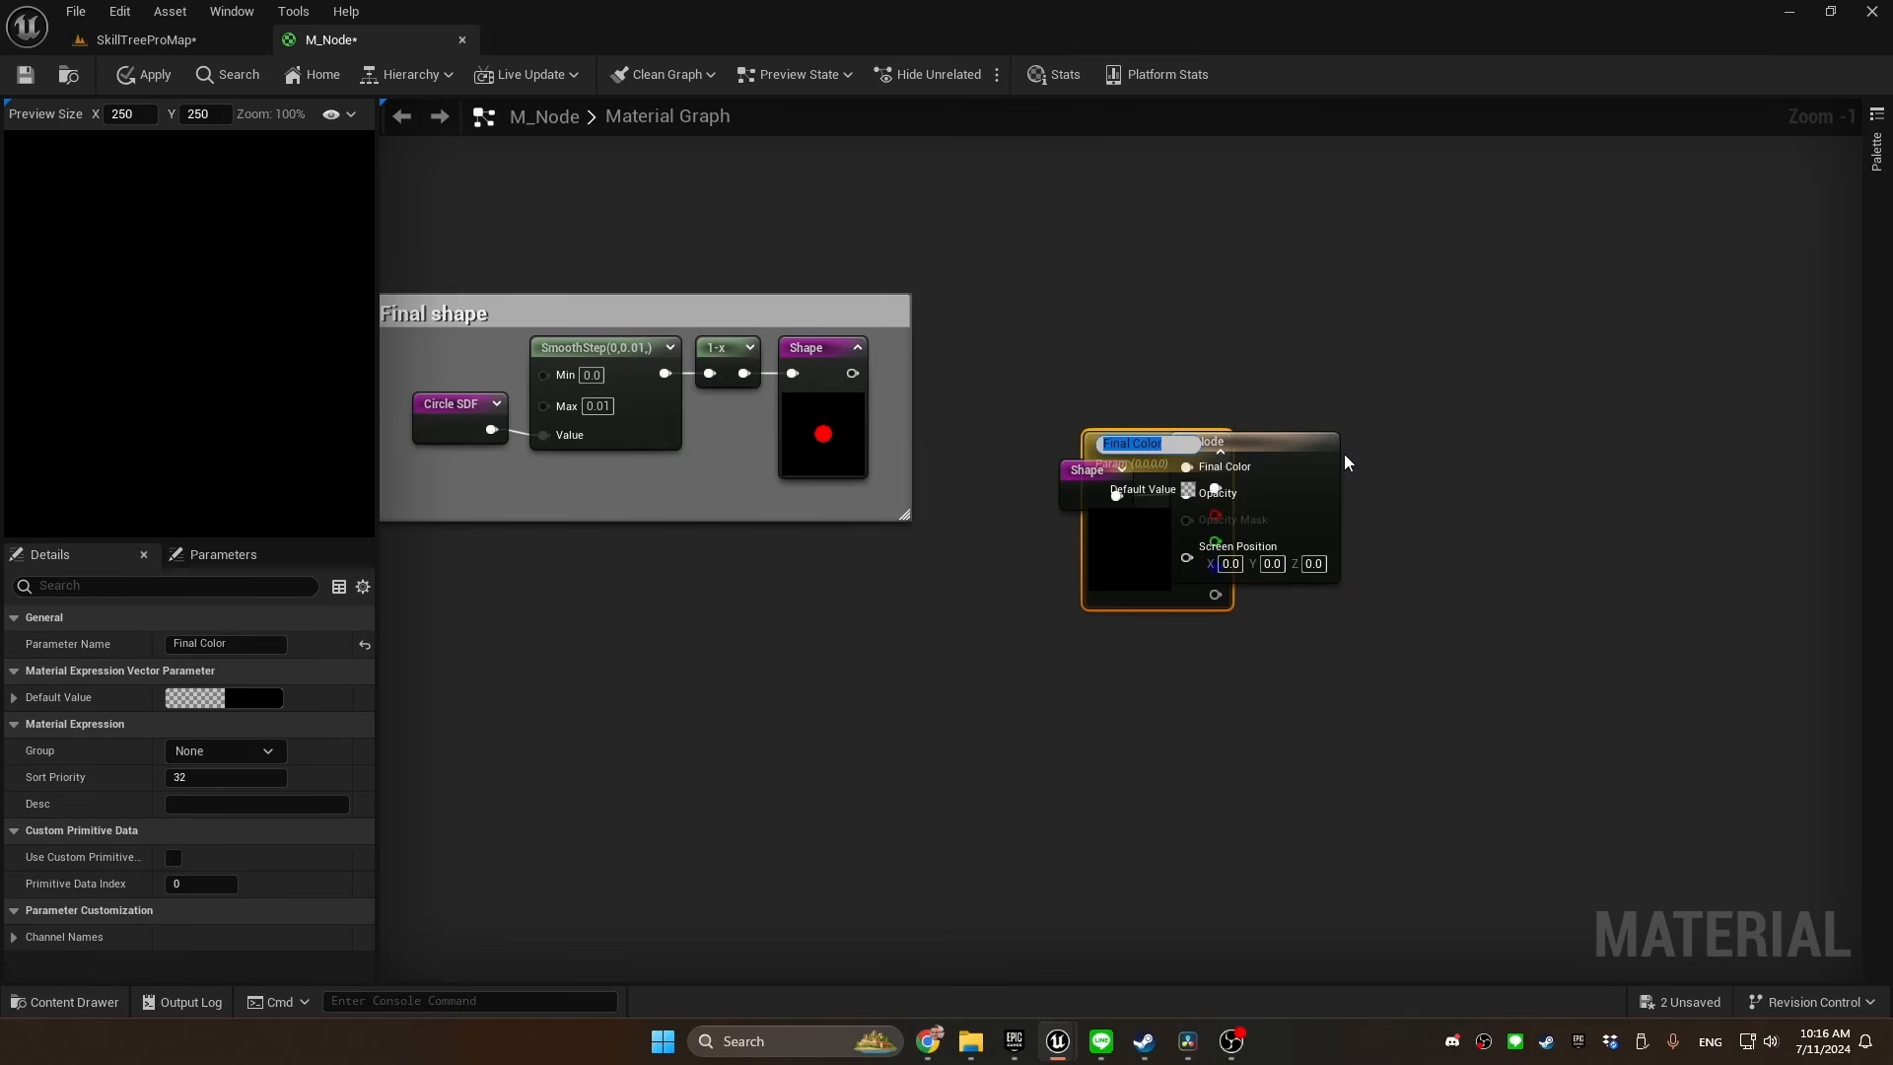
{"action": "left_click", "coordinate": [1252, 544]}
{"action": "left_click_drag", "start_coordinate": [1130, 533], "coordinate": [1039, 365]}
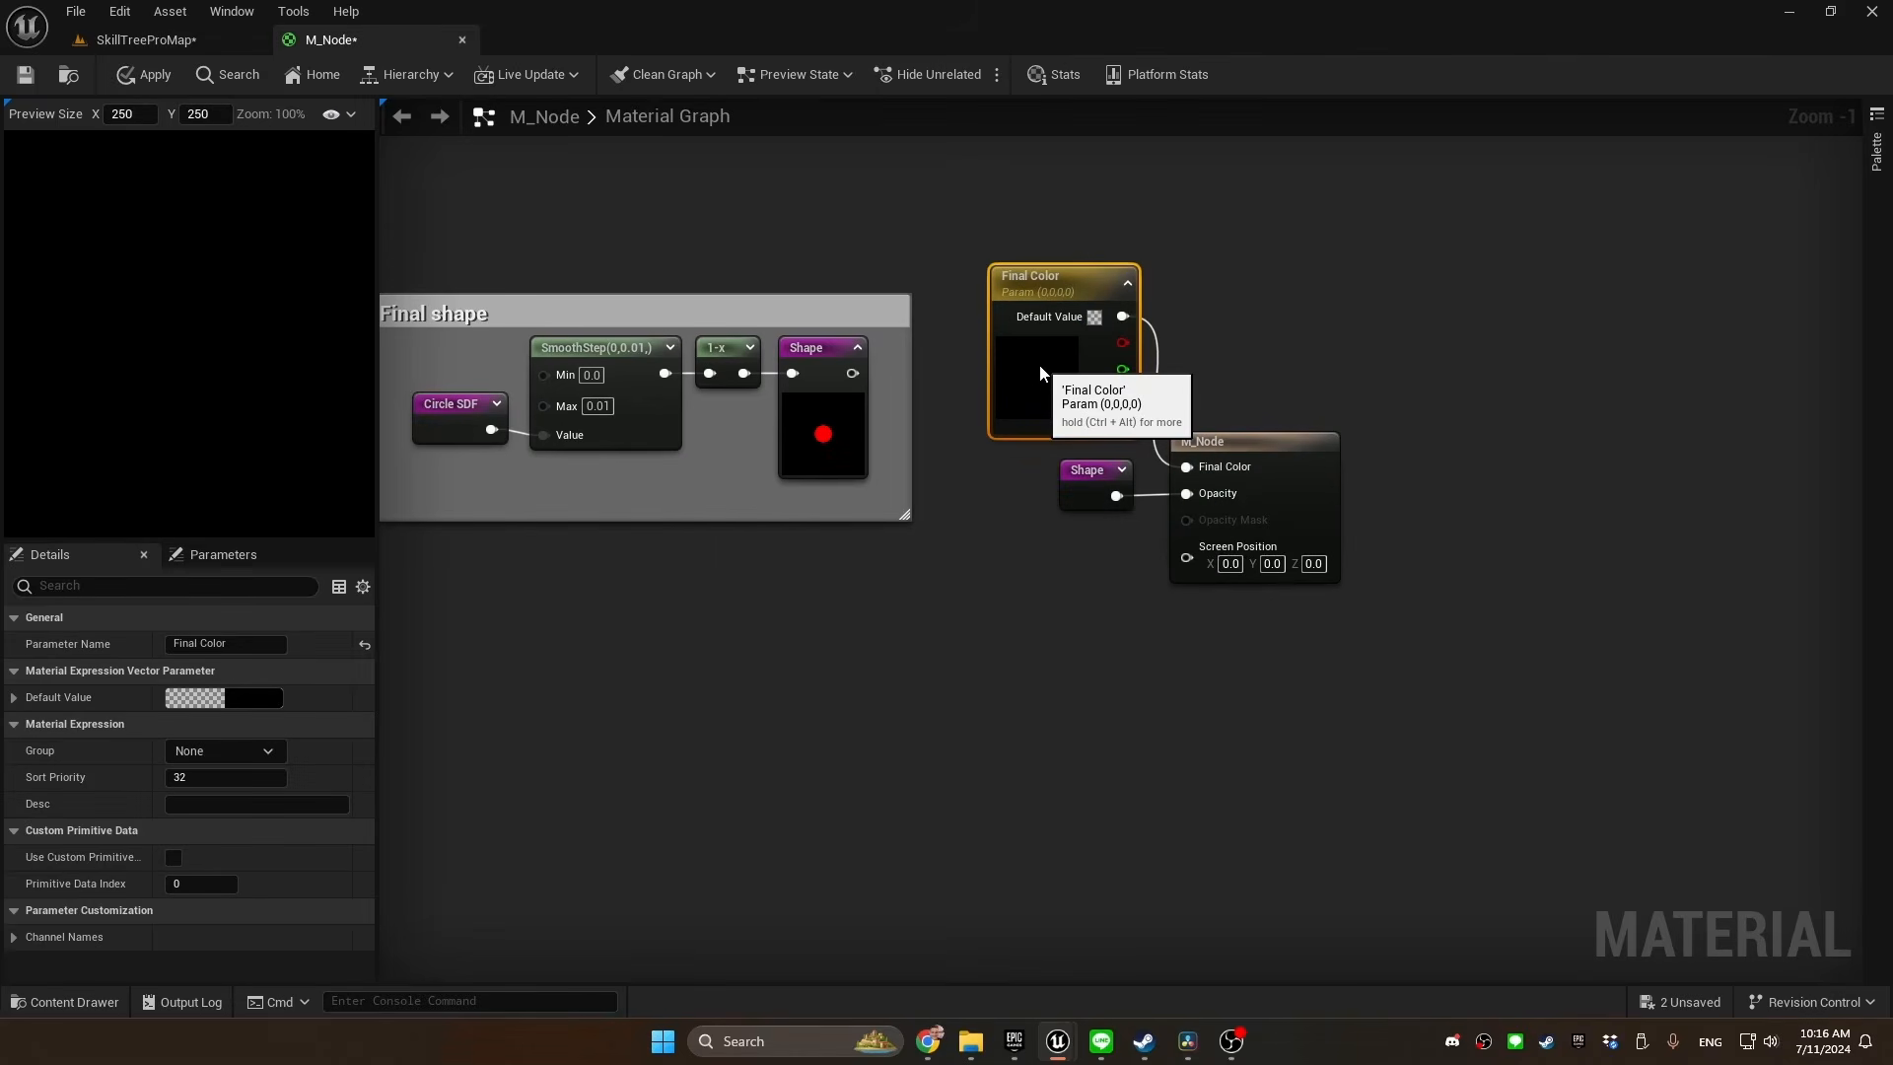
Set the Final Color parameter's default to opaque white, with R, G, B and A at 1.0
{"action": "double_click", "coordinate": [1051, 368]}
{"action": "left_click_drag", "start_coordinate": [1336, 525], "coordinate": [1334, 434]}
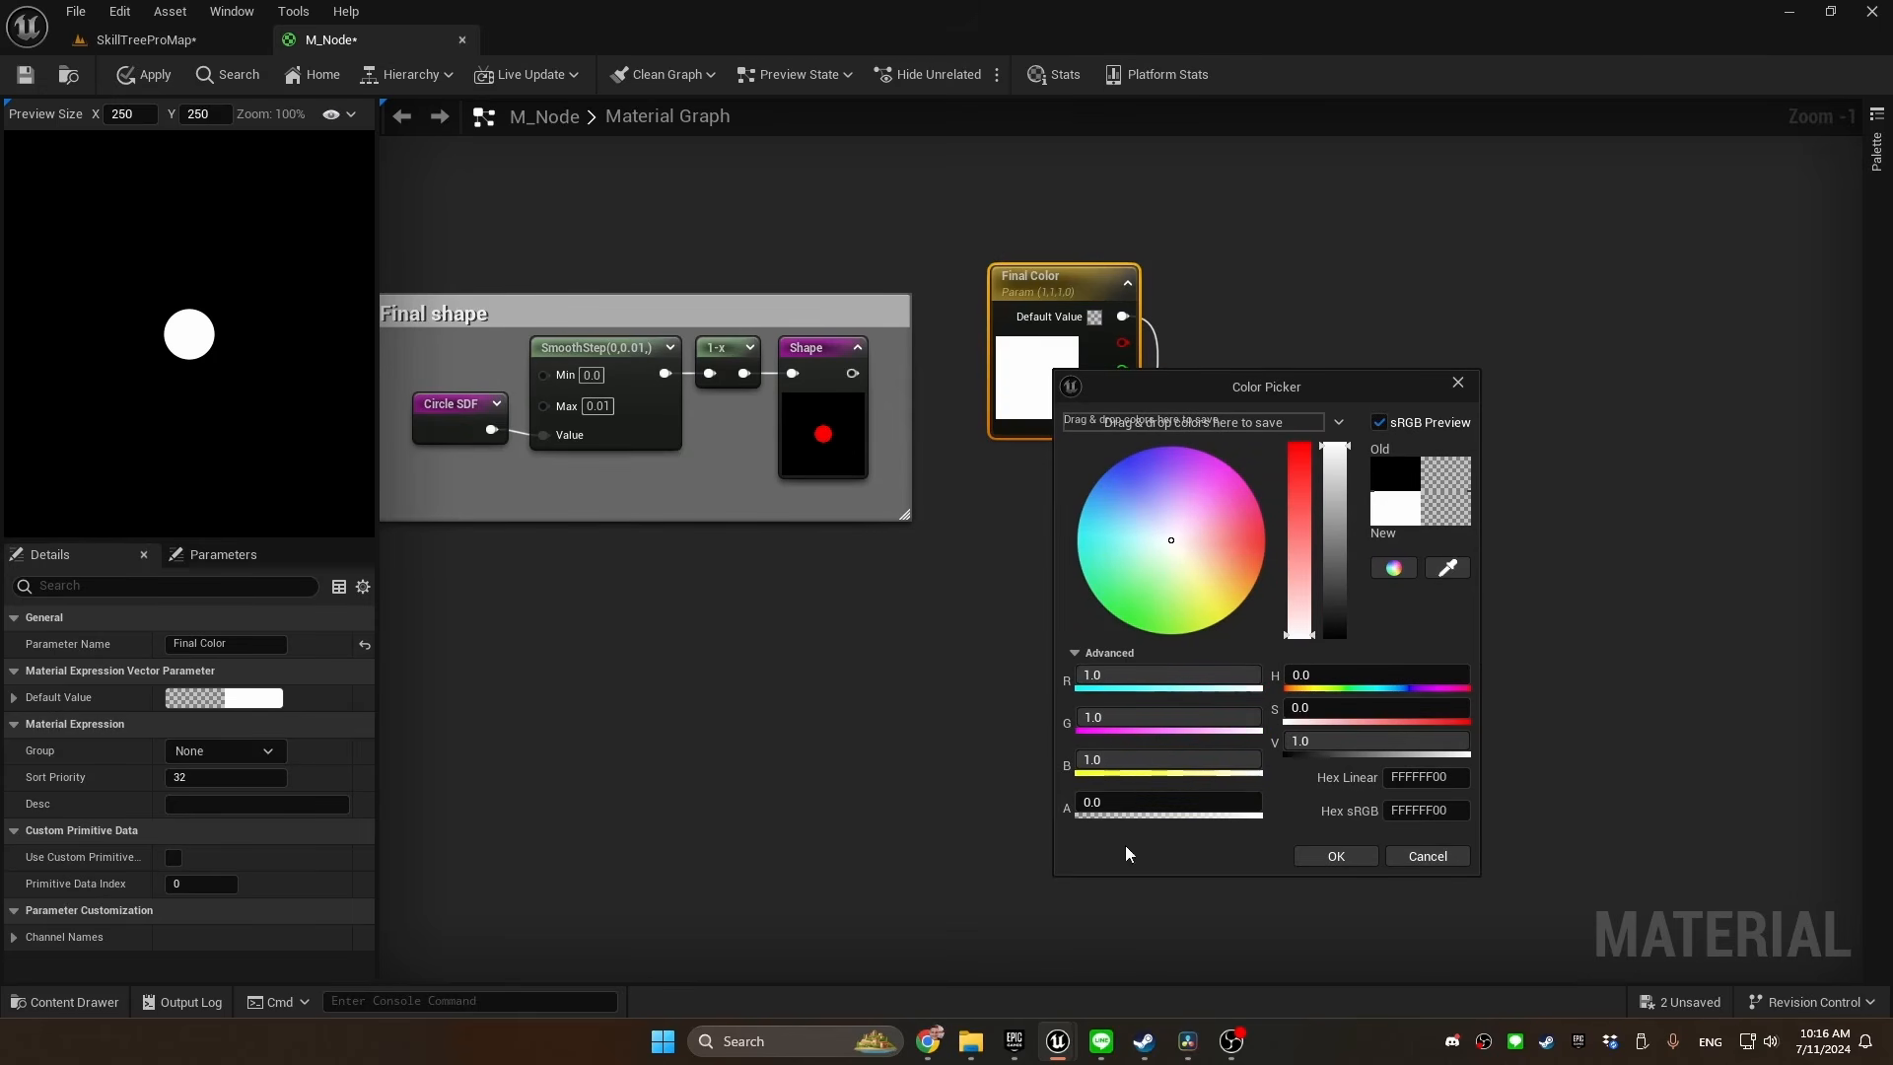
{"action": "left_click_drag", "start_coordinate": [1085, 802], "coordinate": [1263, 801]}
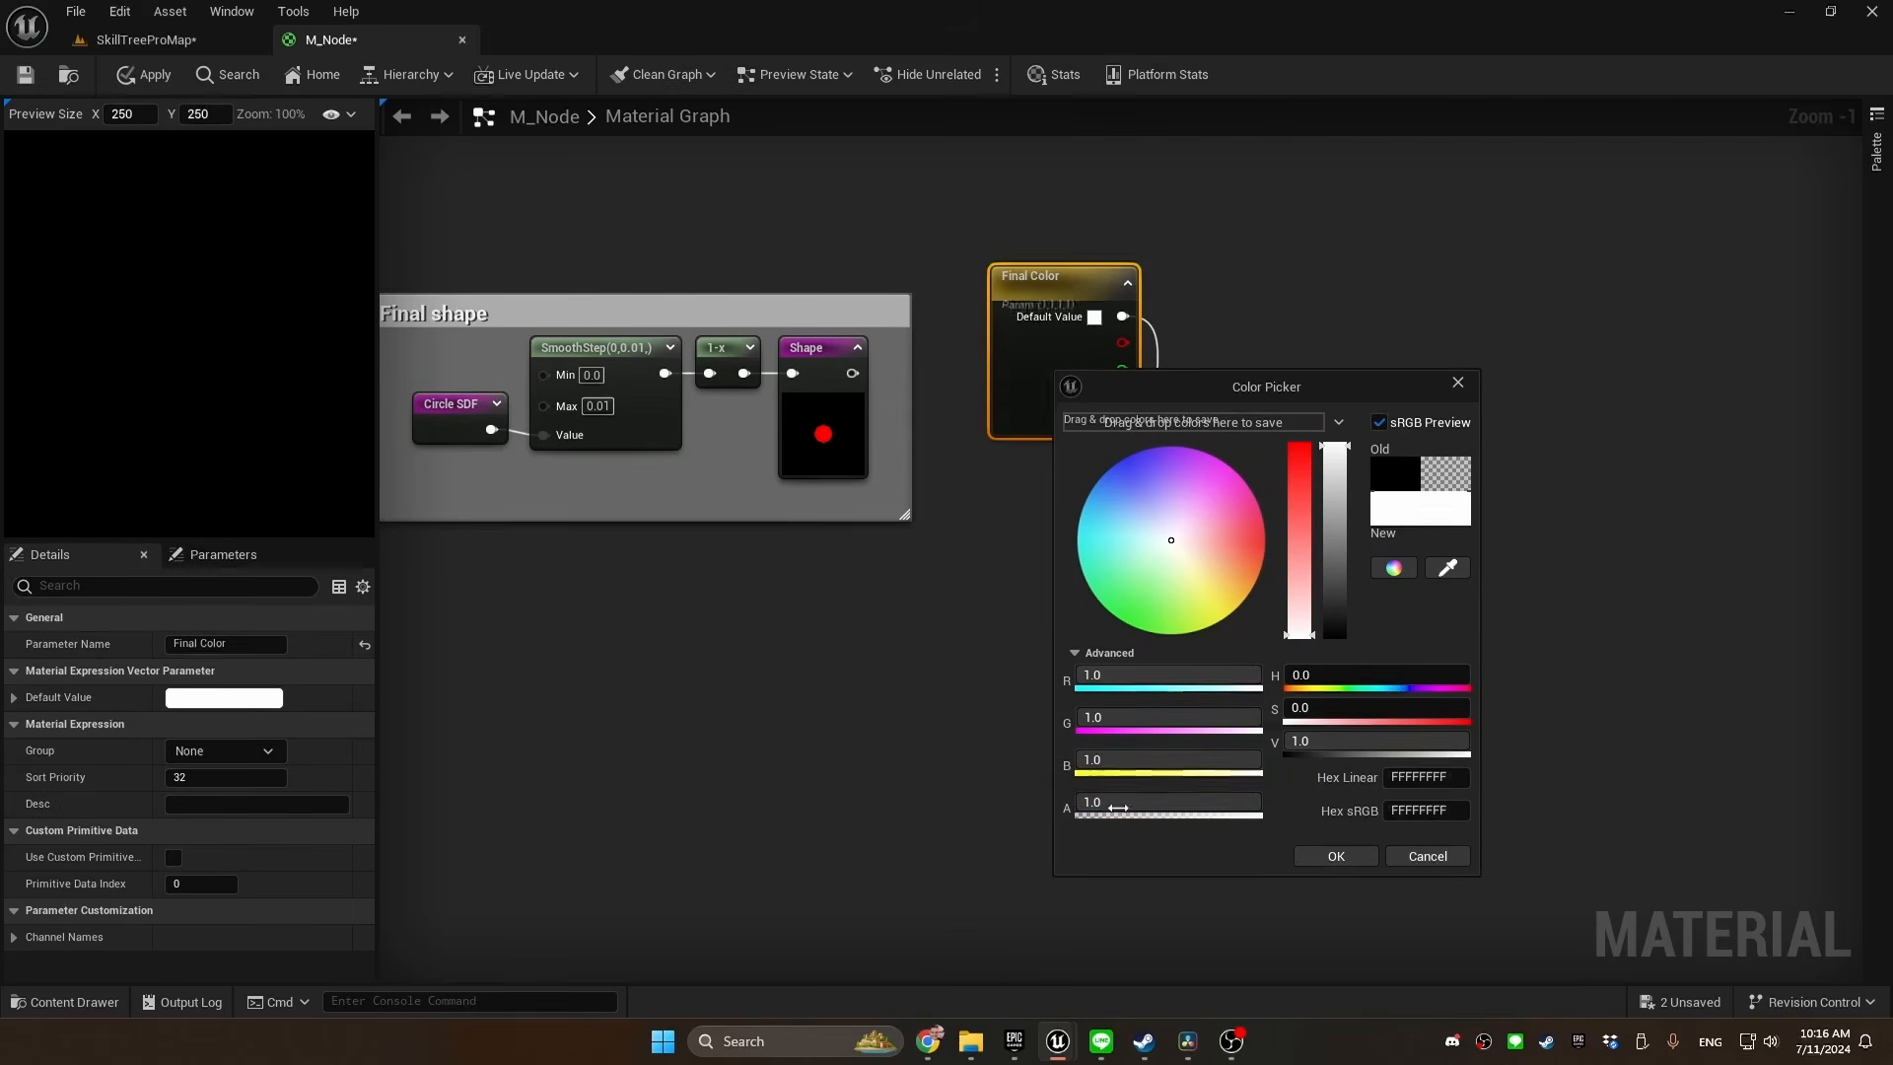
{"action": "left_click", "coordinate": [1335, 855]}
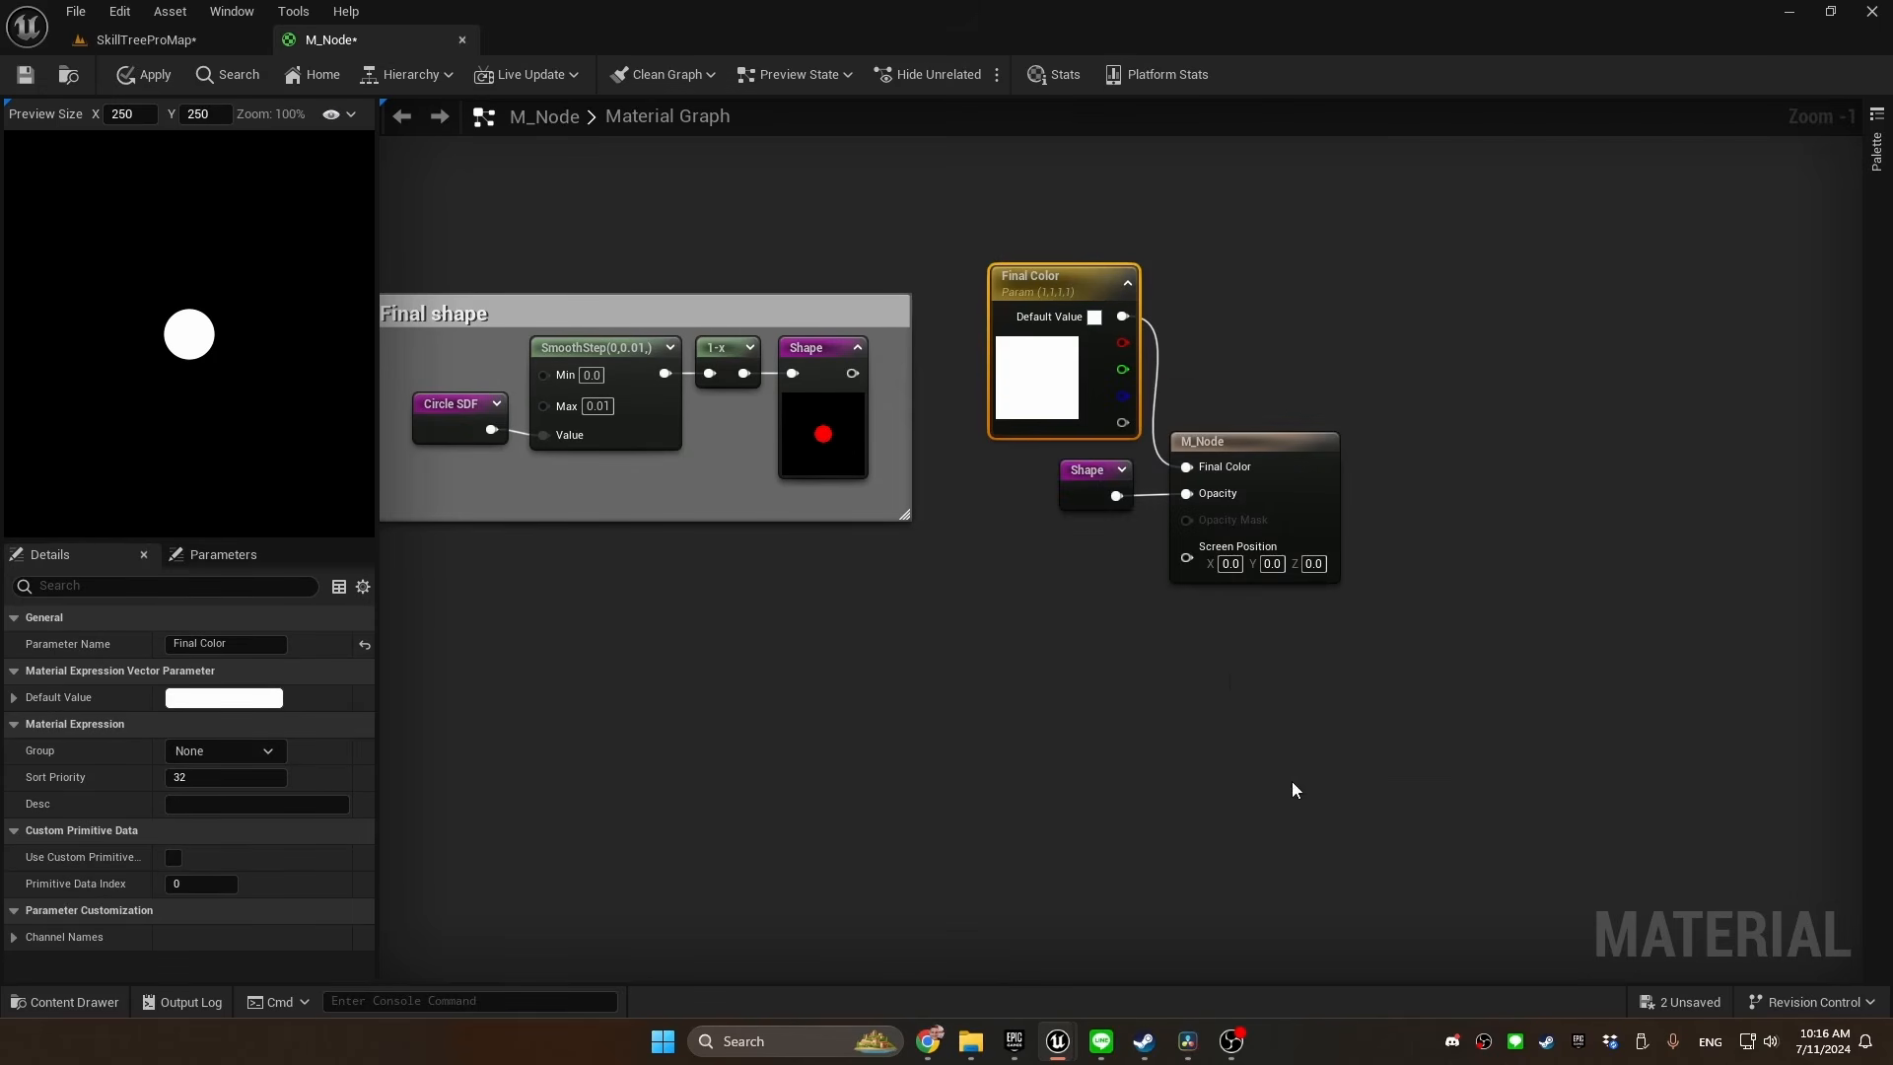
Apply the material changes, run the game preview to check the skill tree nodes, and close it
{"action": "left_click", "coordinate": [152, 77]}
{"action": "key", "text": "alt+p"}
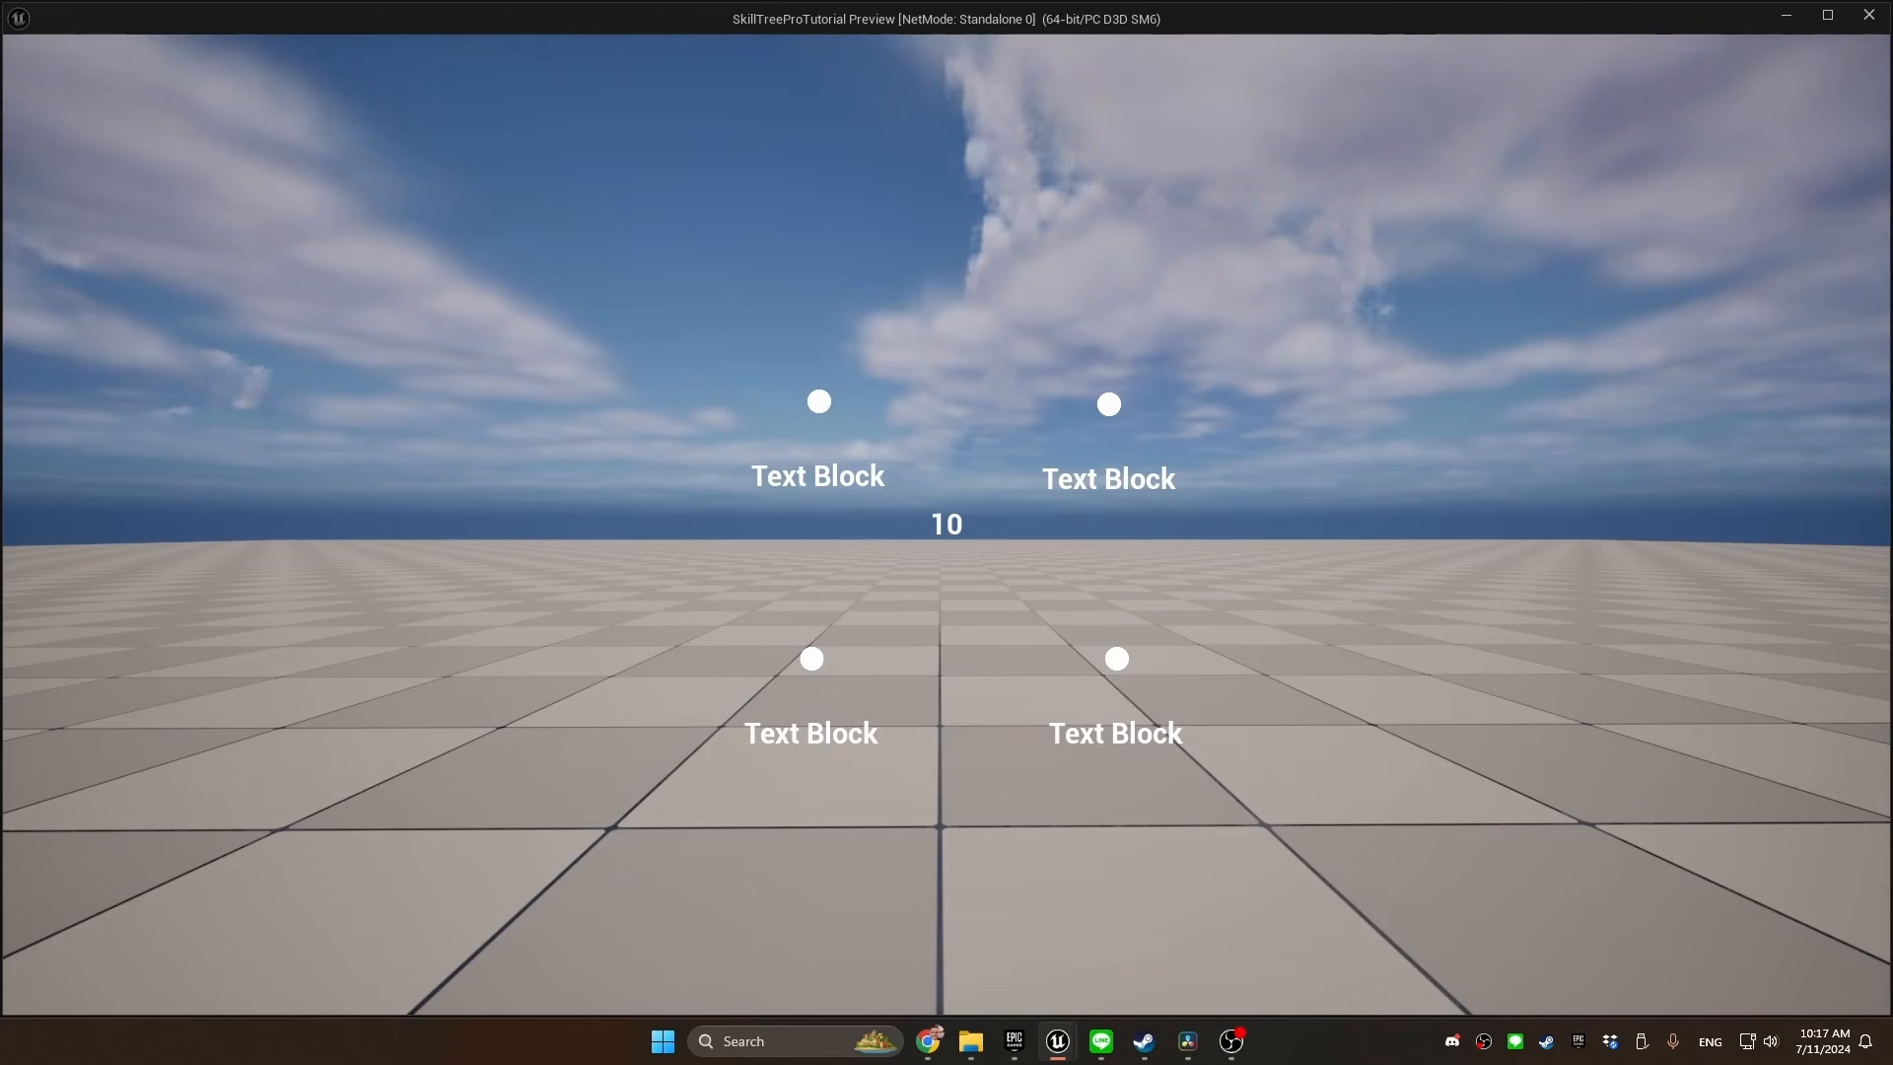
{"action": "key", "text": "Escape"}
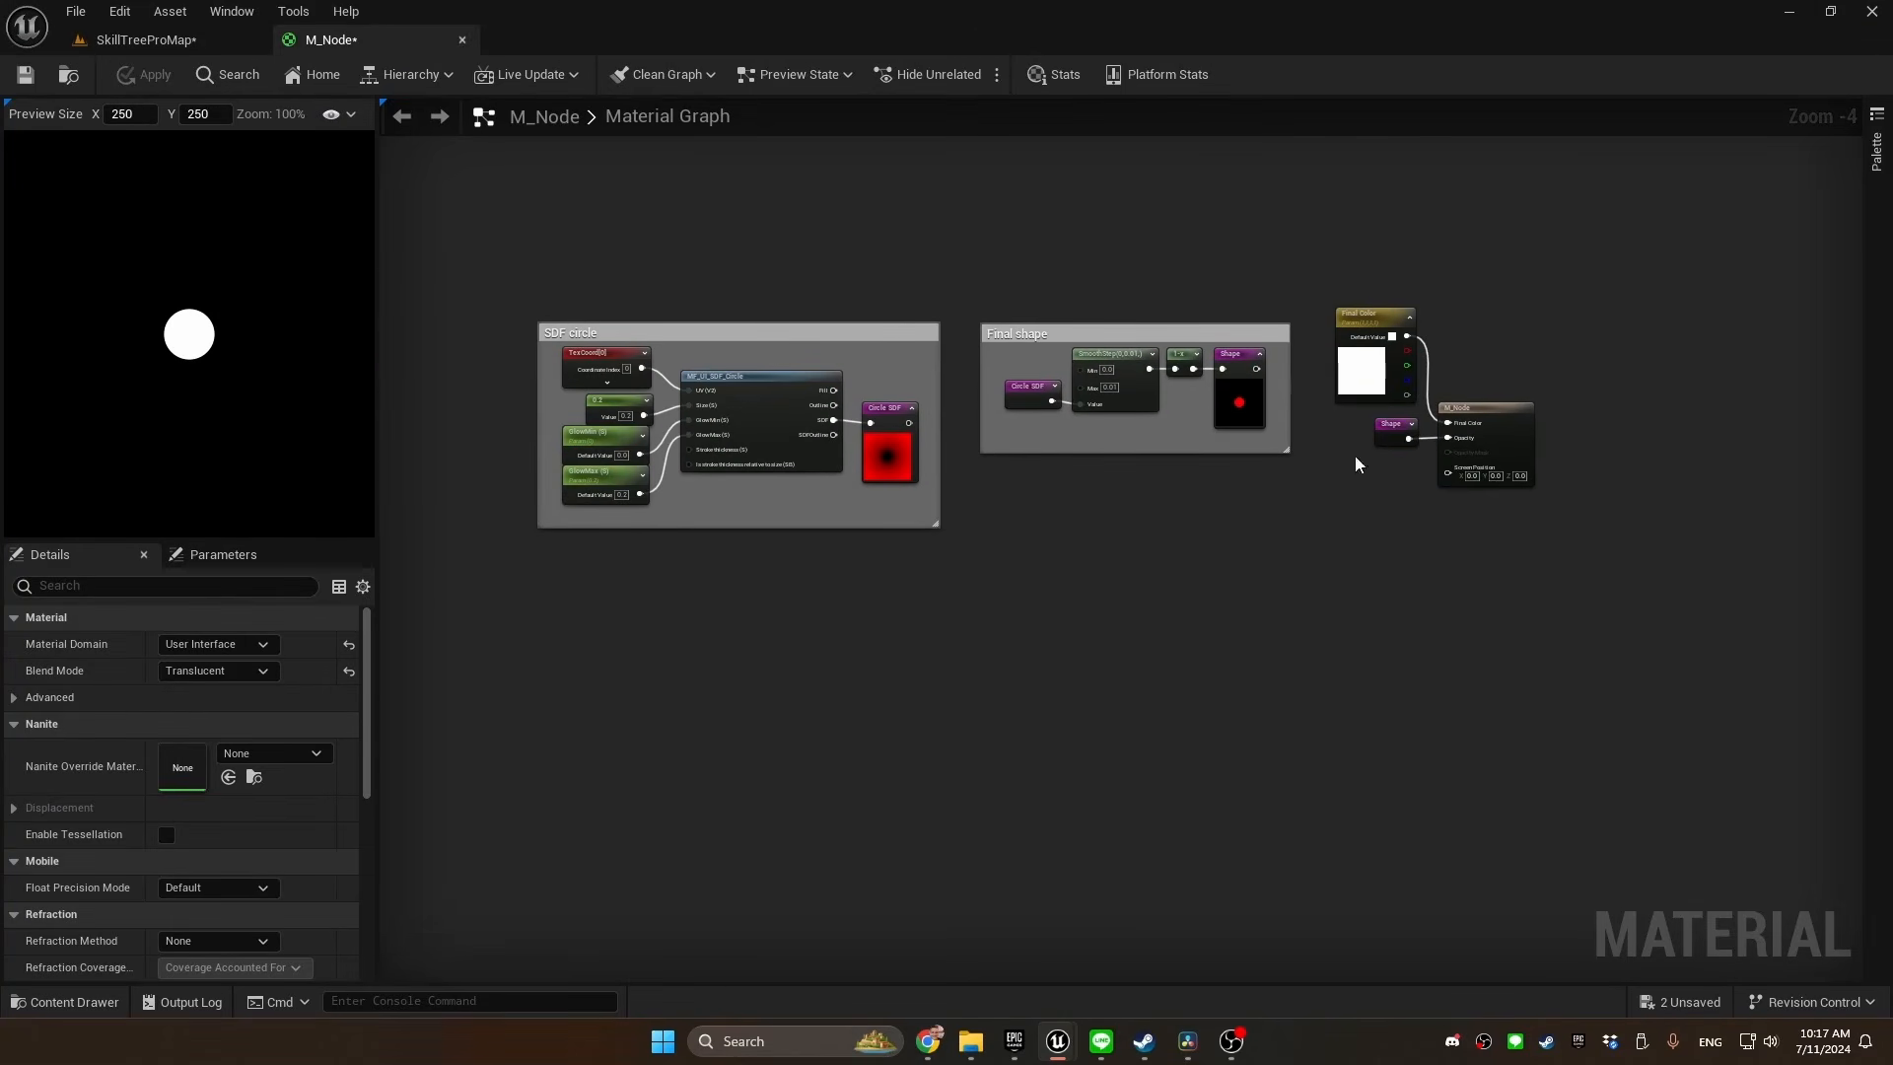
{"action": "left_click", "coordinate": [1105, 331]}
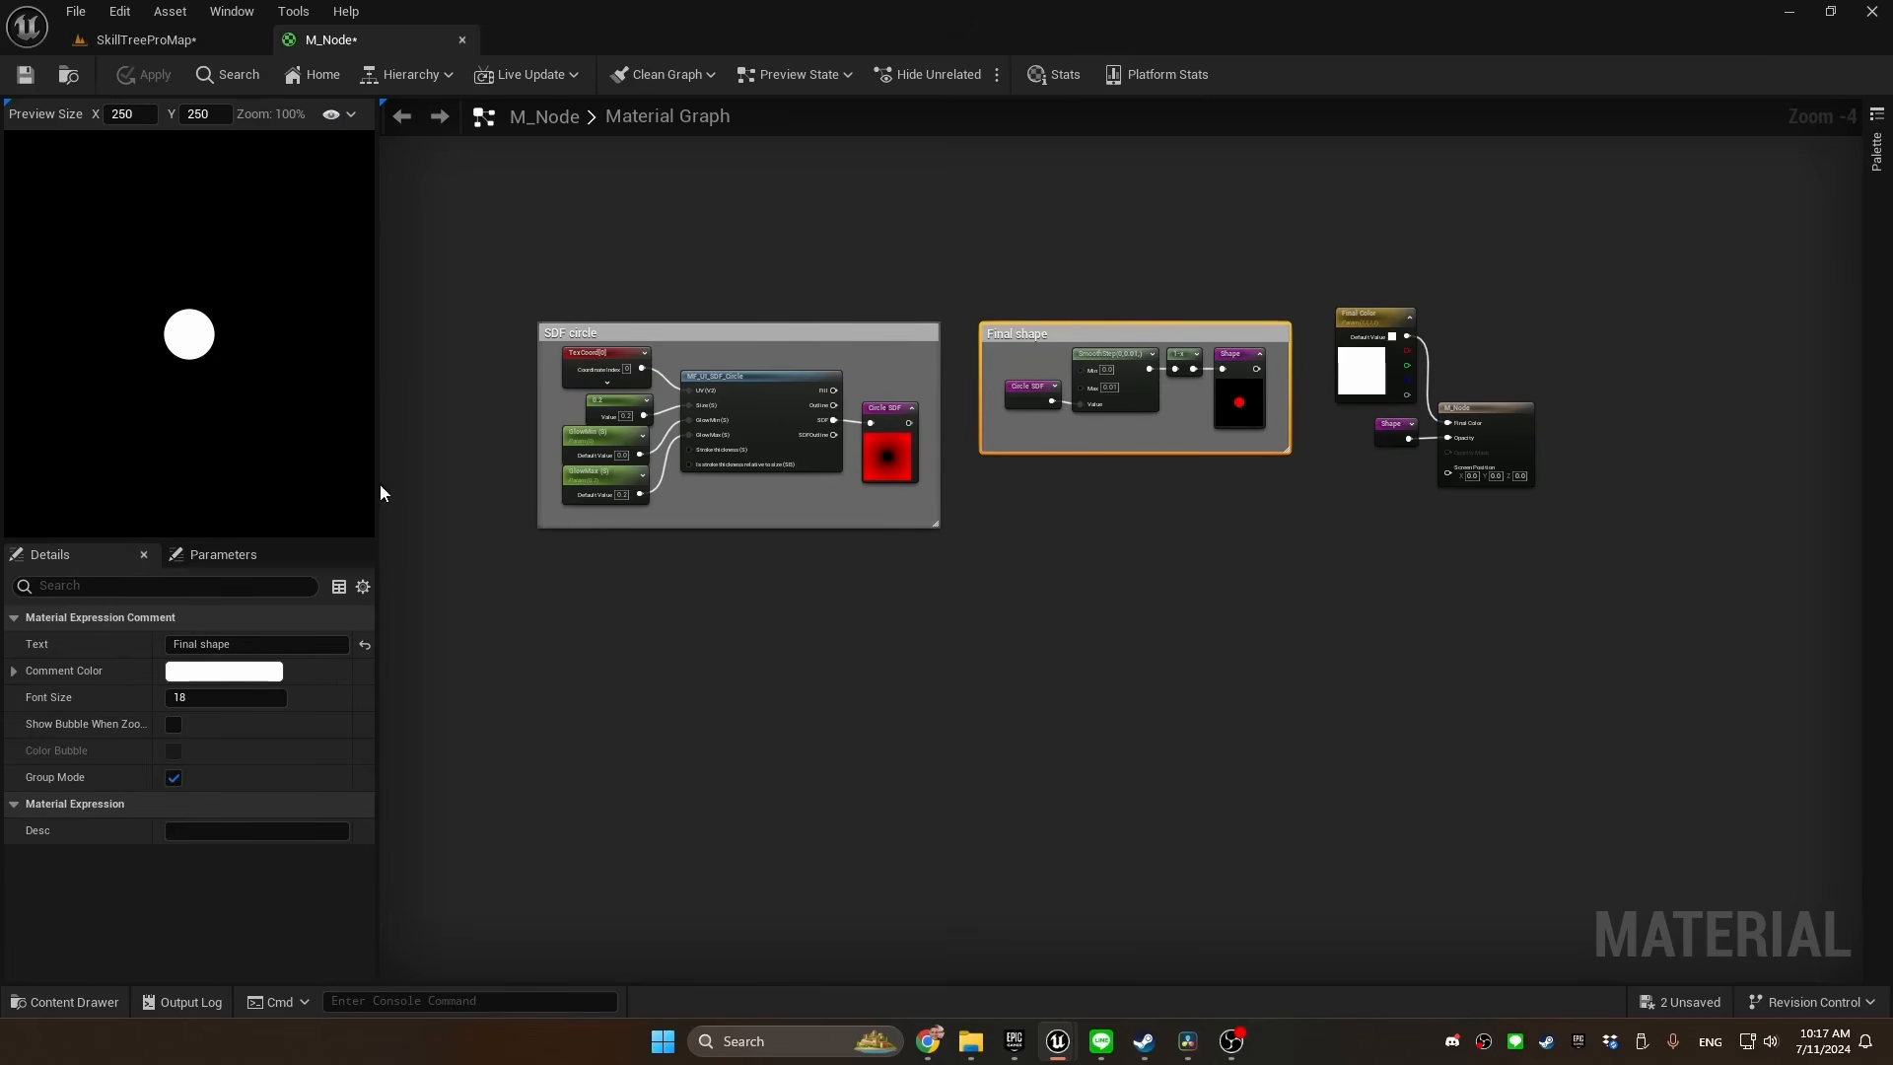
{"action": "left_click", "coordinate": [901, 262]}
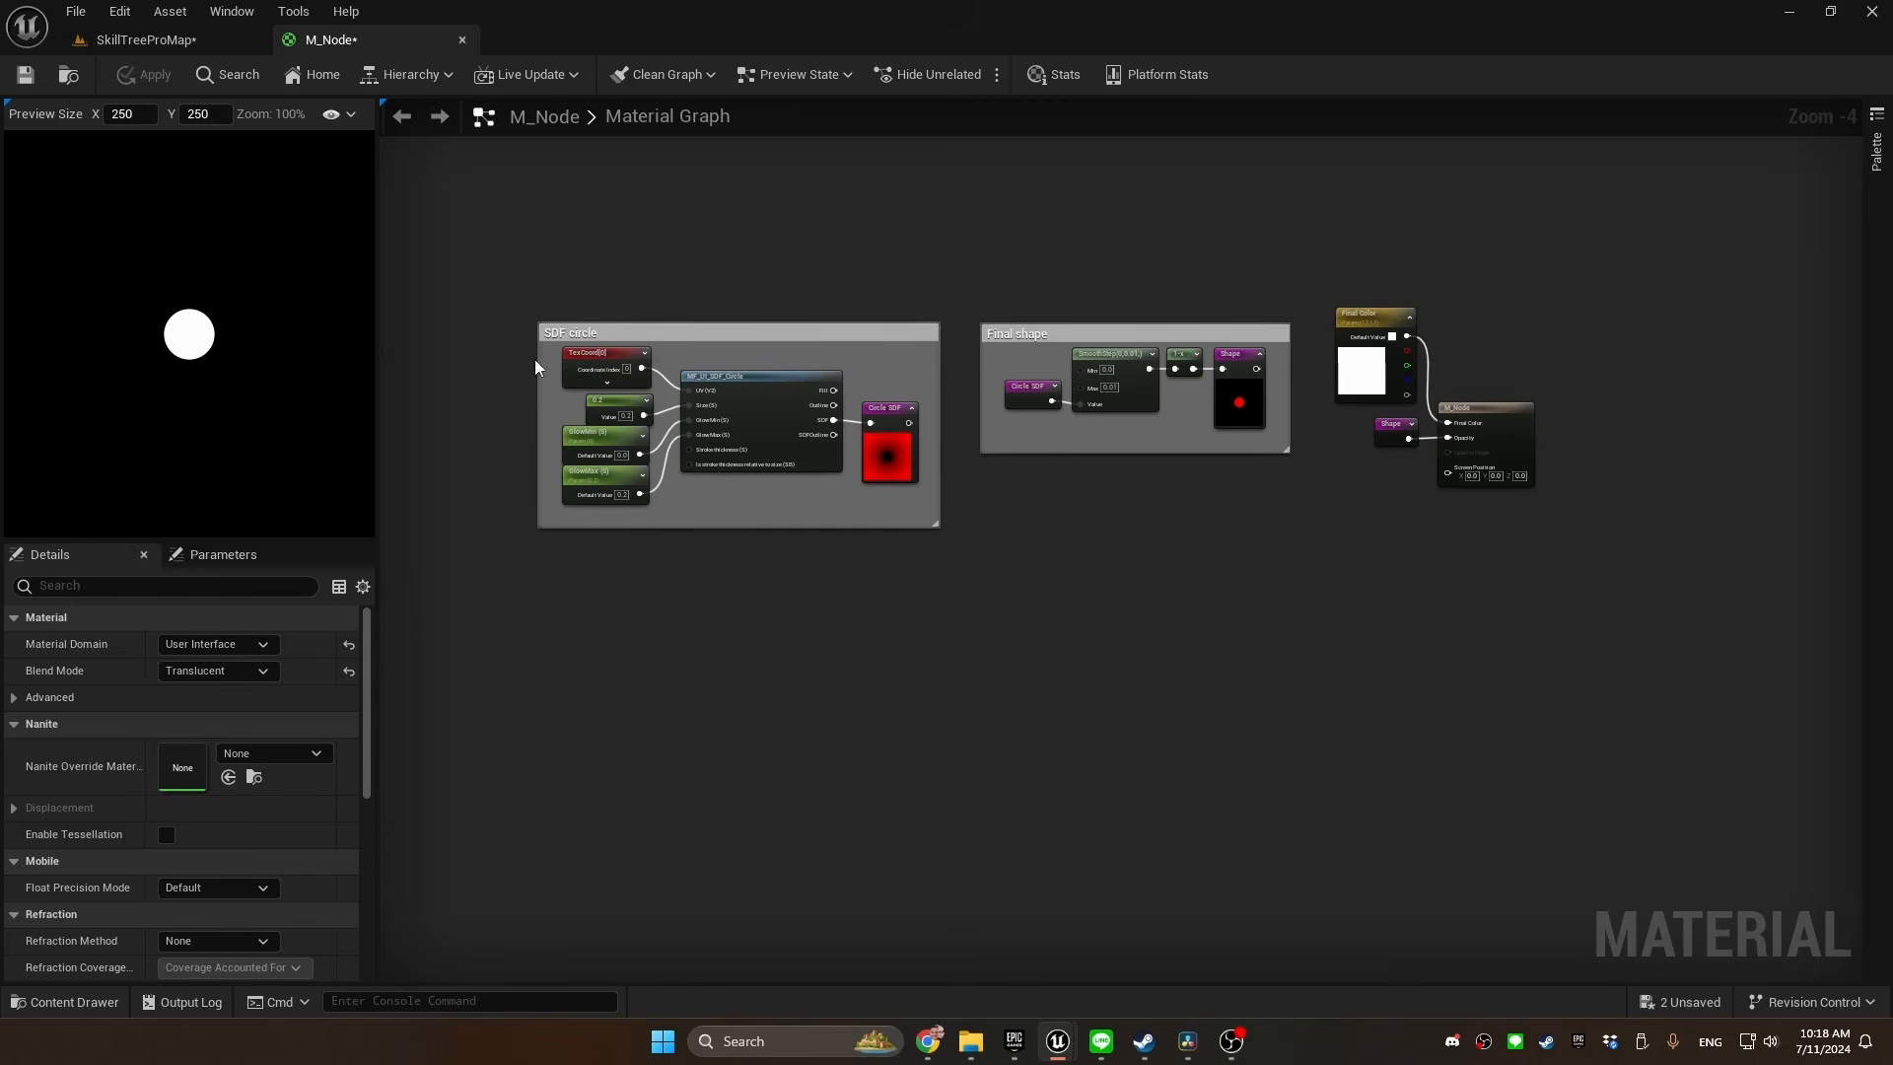
{"action": "left_click", "coordinate": [748, 392]}
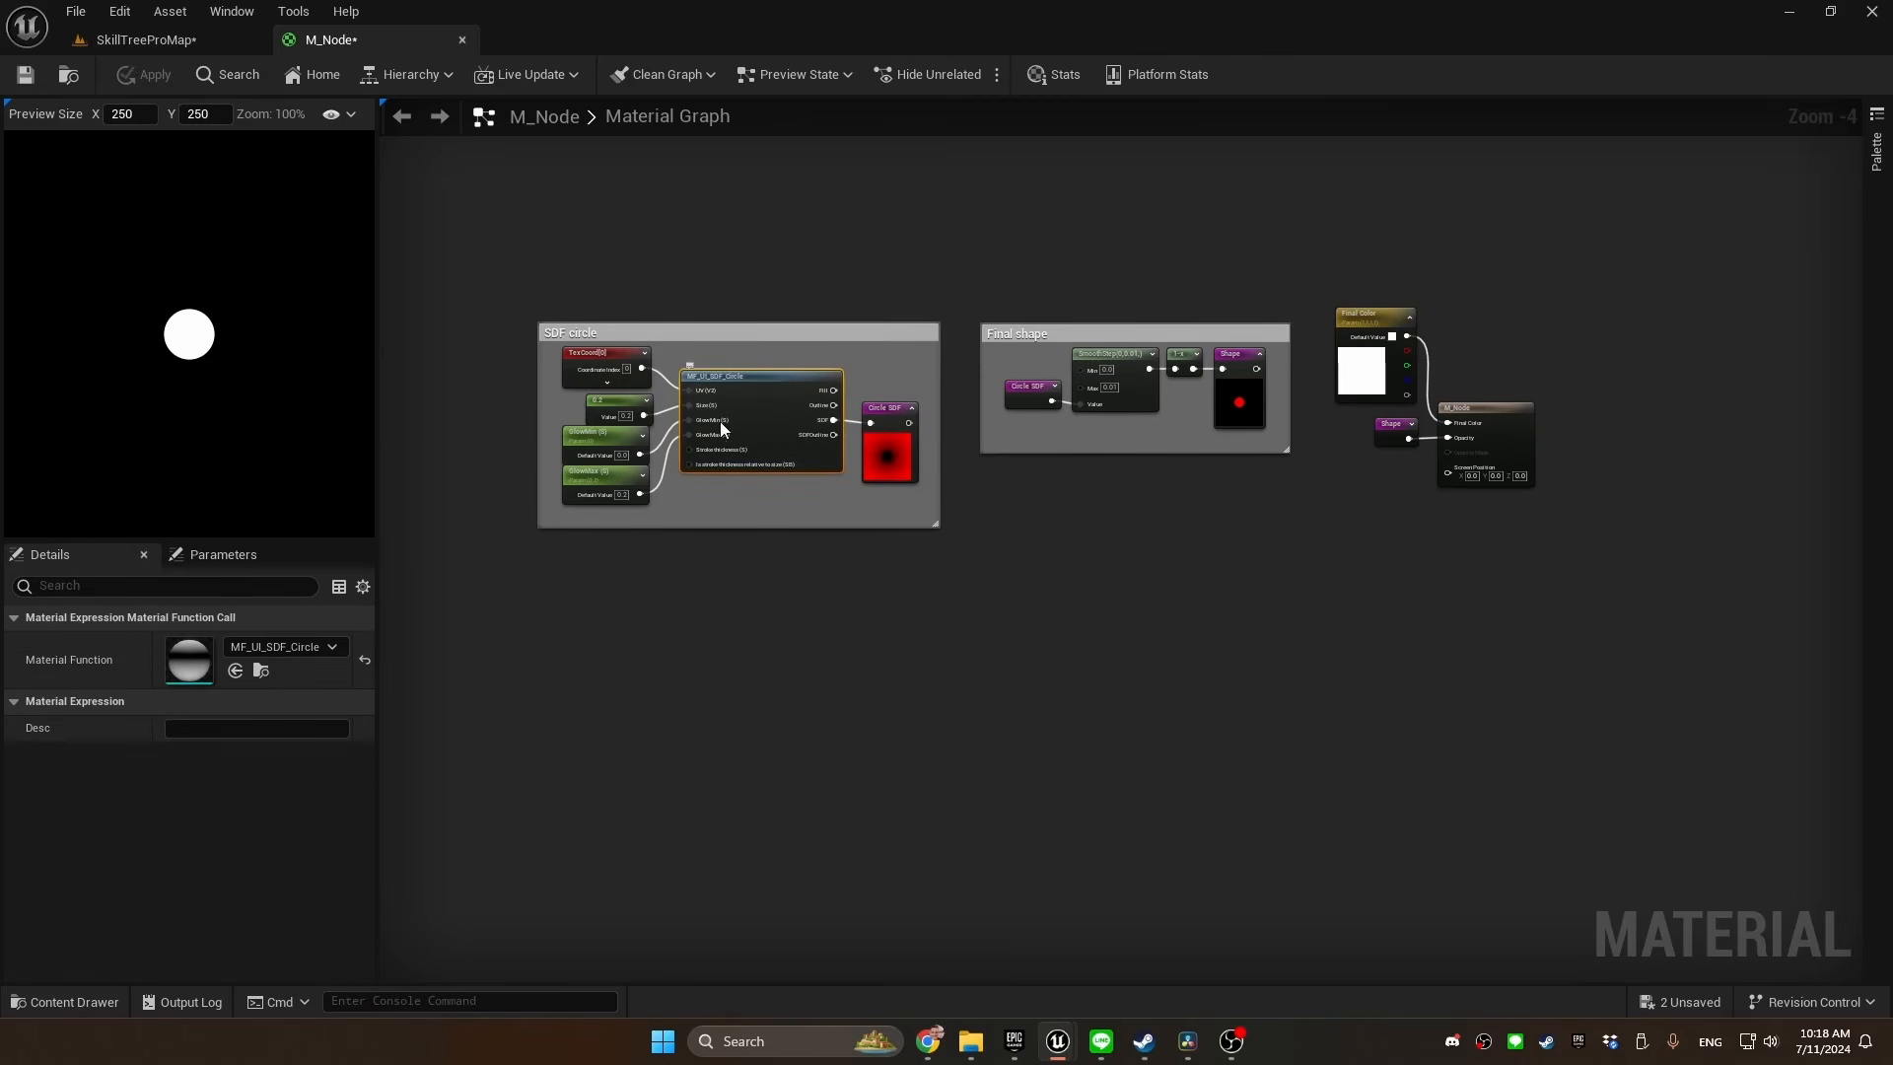
{"action": "left_click", "coordinate": [606, 352]}
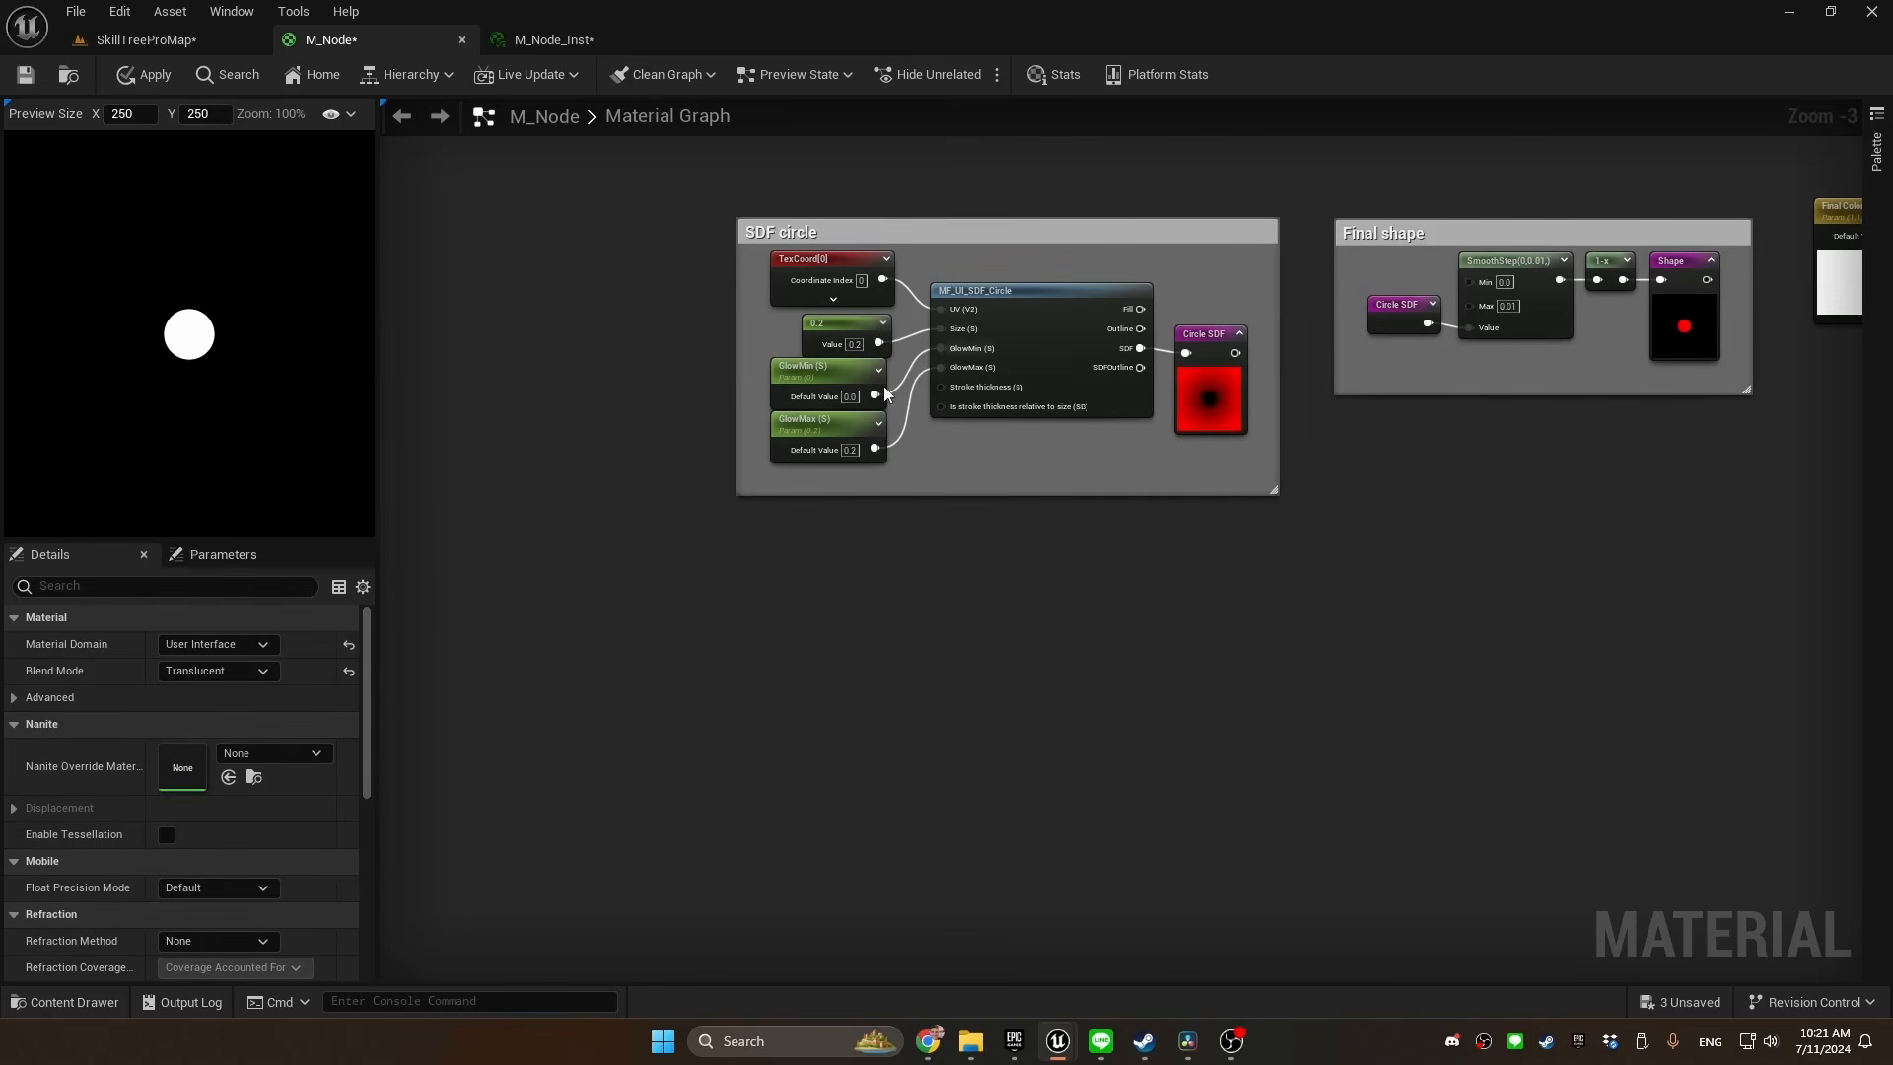
Read the Size input description of MF_UI_SDF_Circle and search the node library for "sdf" functions
{"action": "left_click", "coordinate": [997, 288]}
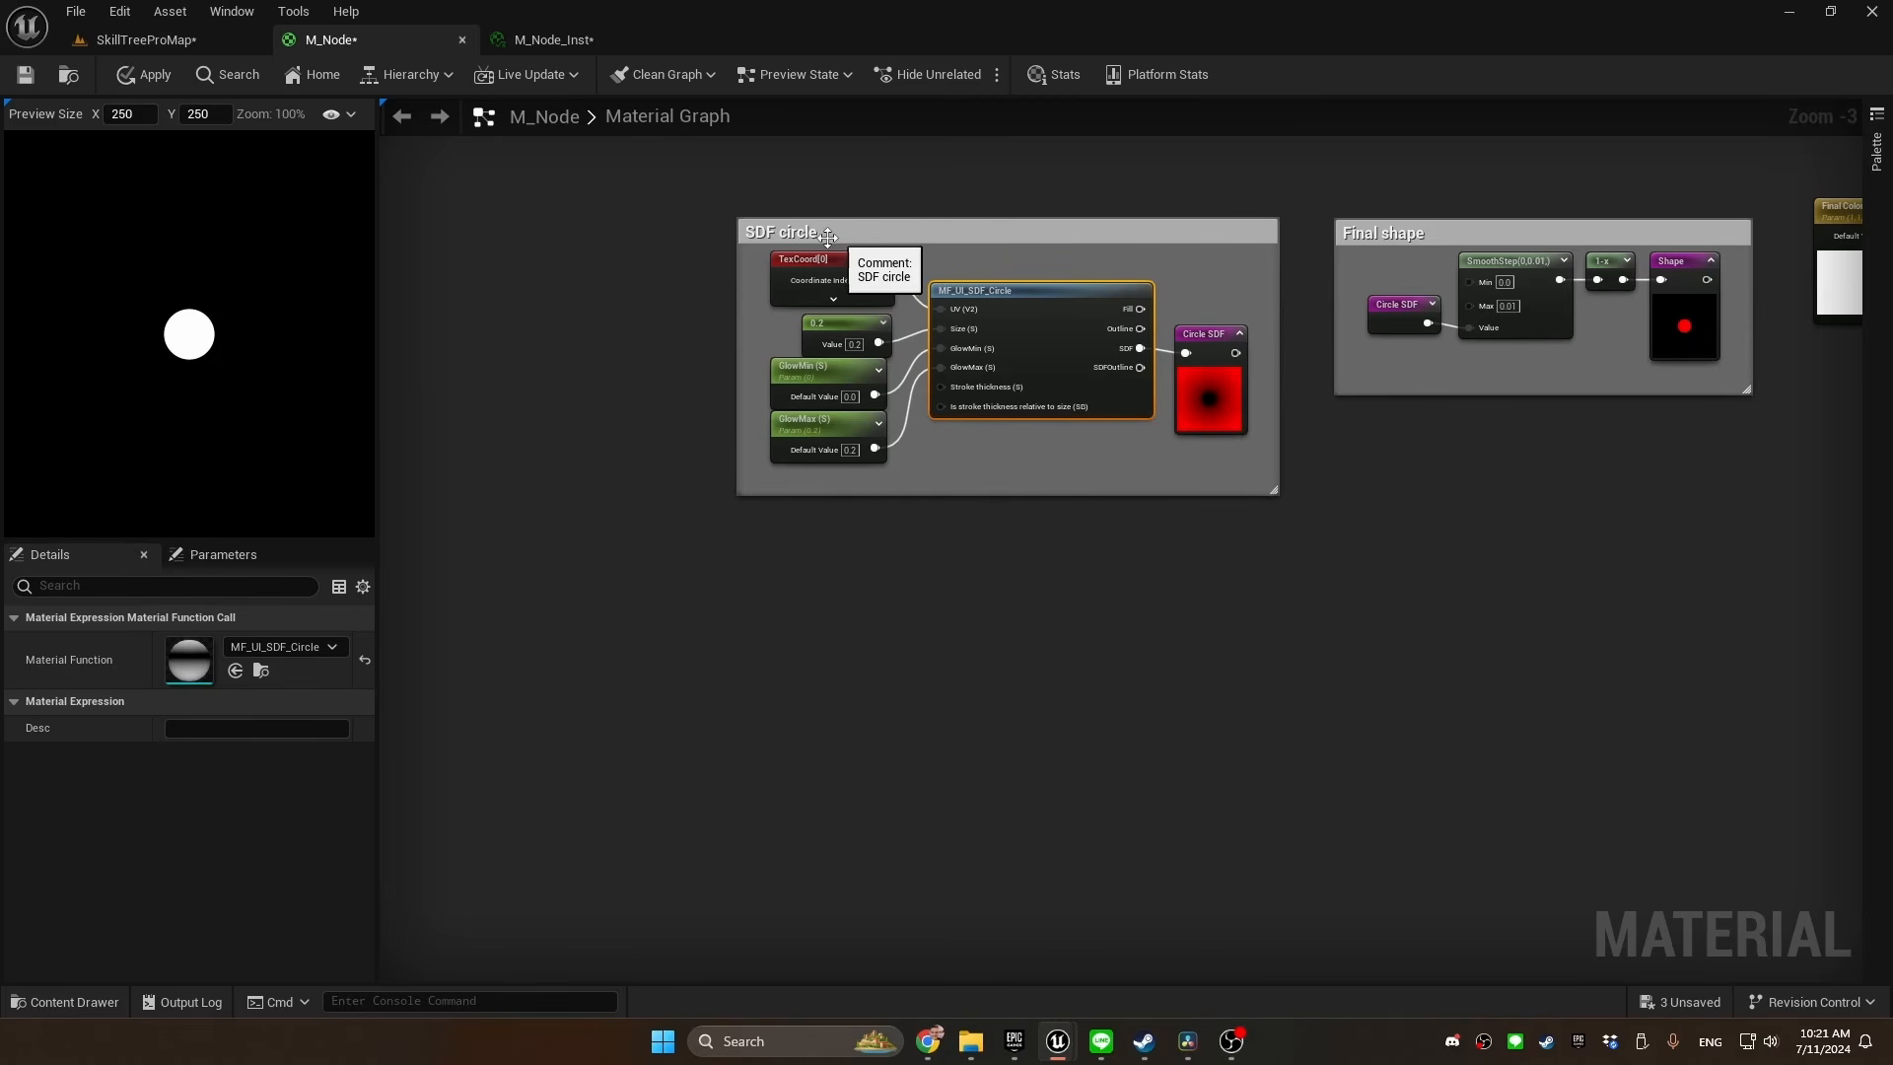
{"action": "mouse_move", "coordinate": [979, 341]}
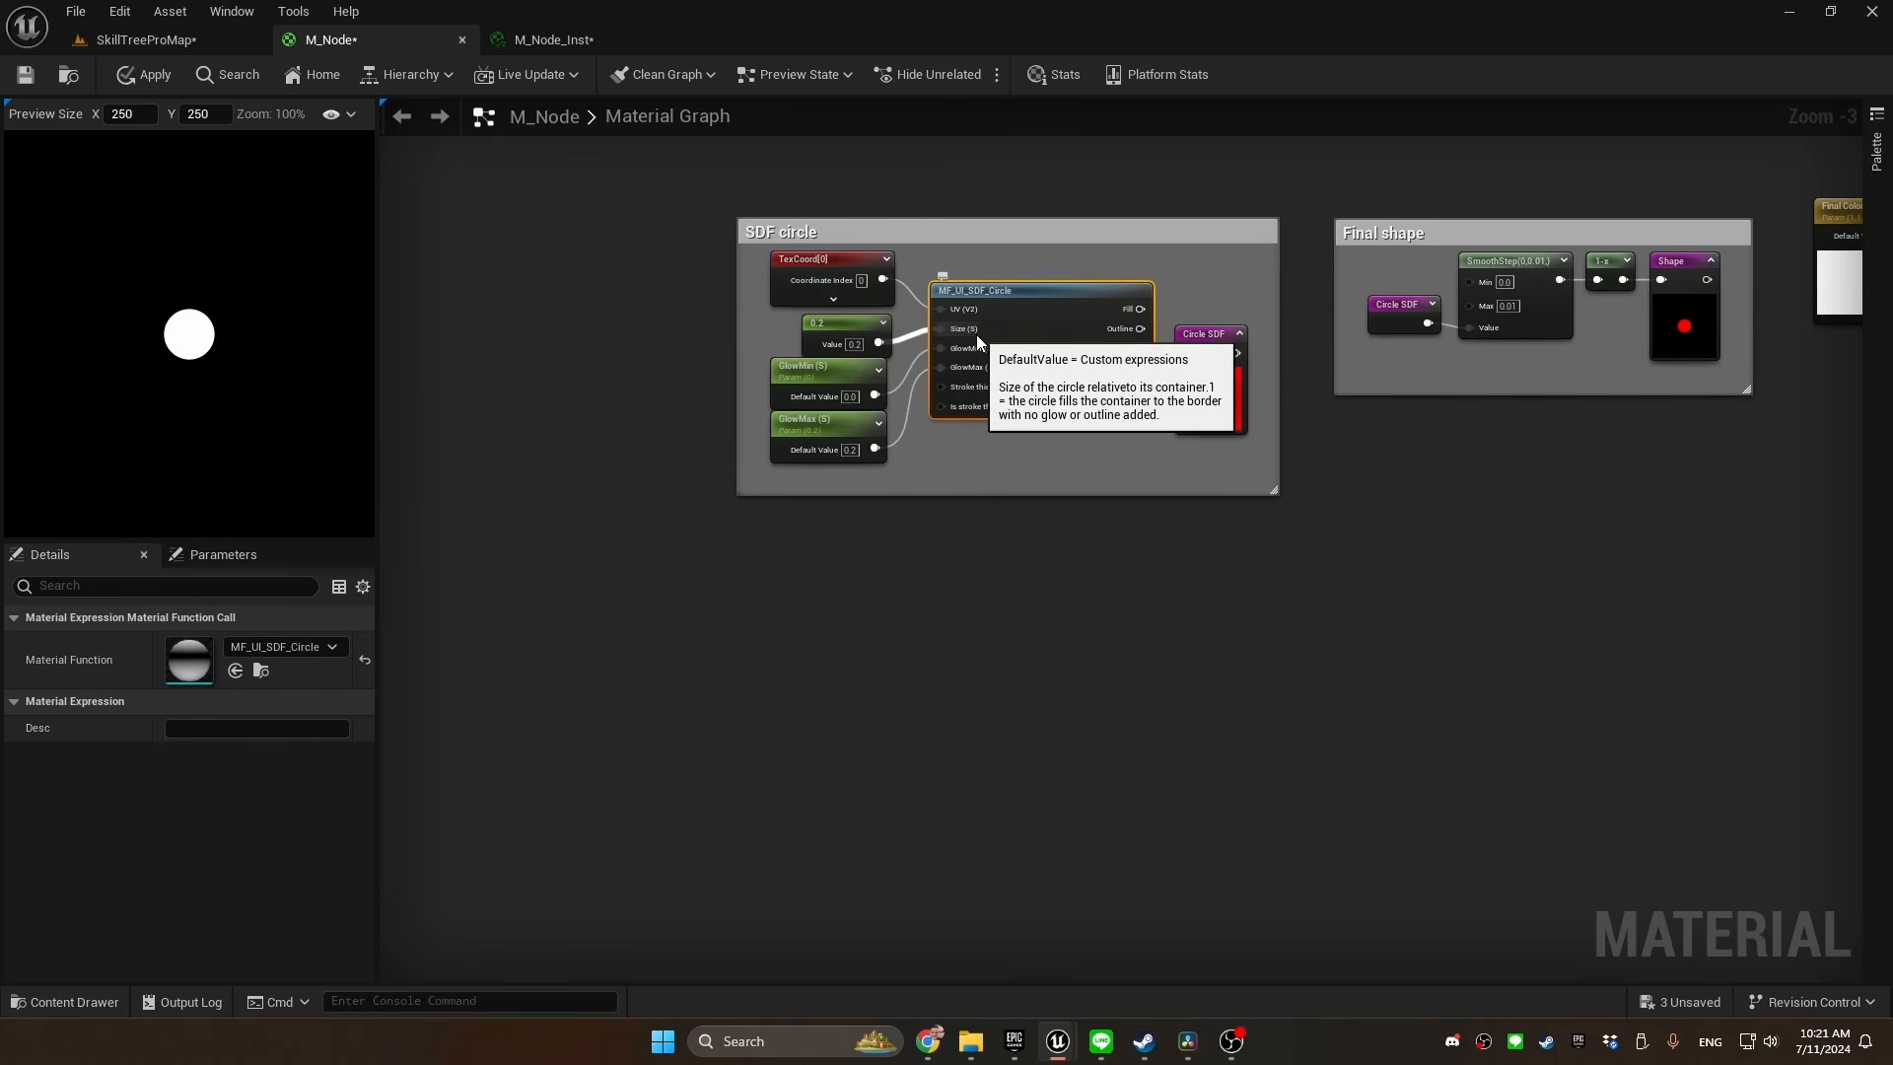
{"action": "right_click", "coordinate": [967, 576]}
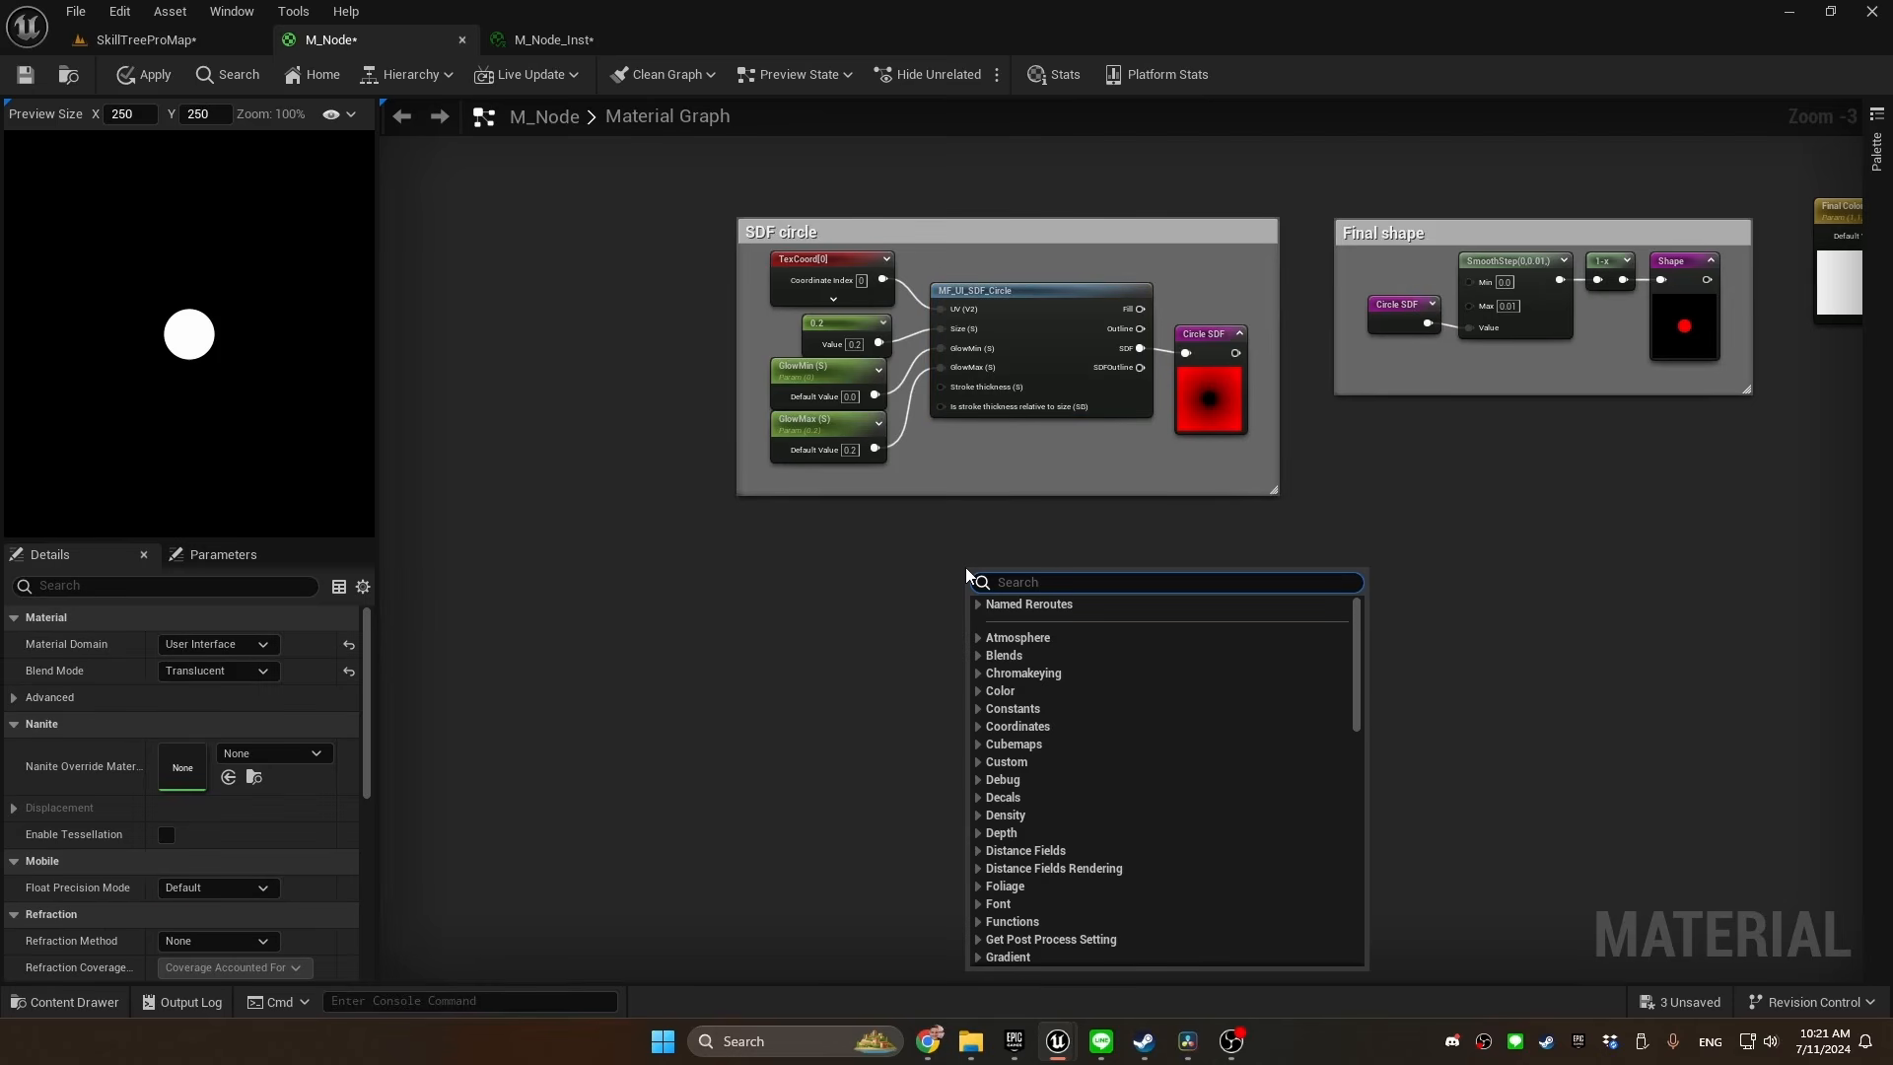
{"action": "type", "text": "sdf"}
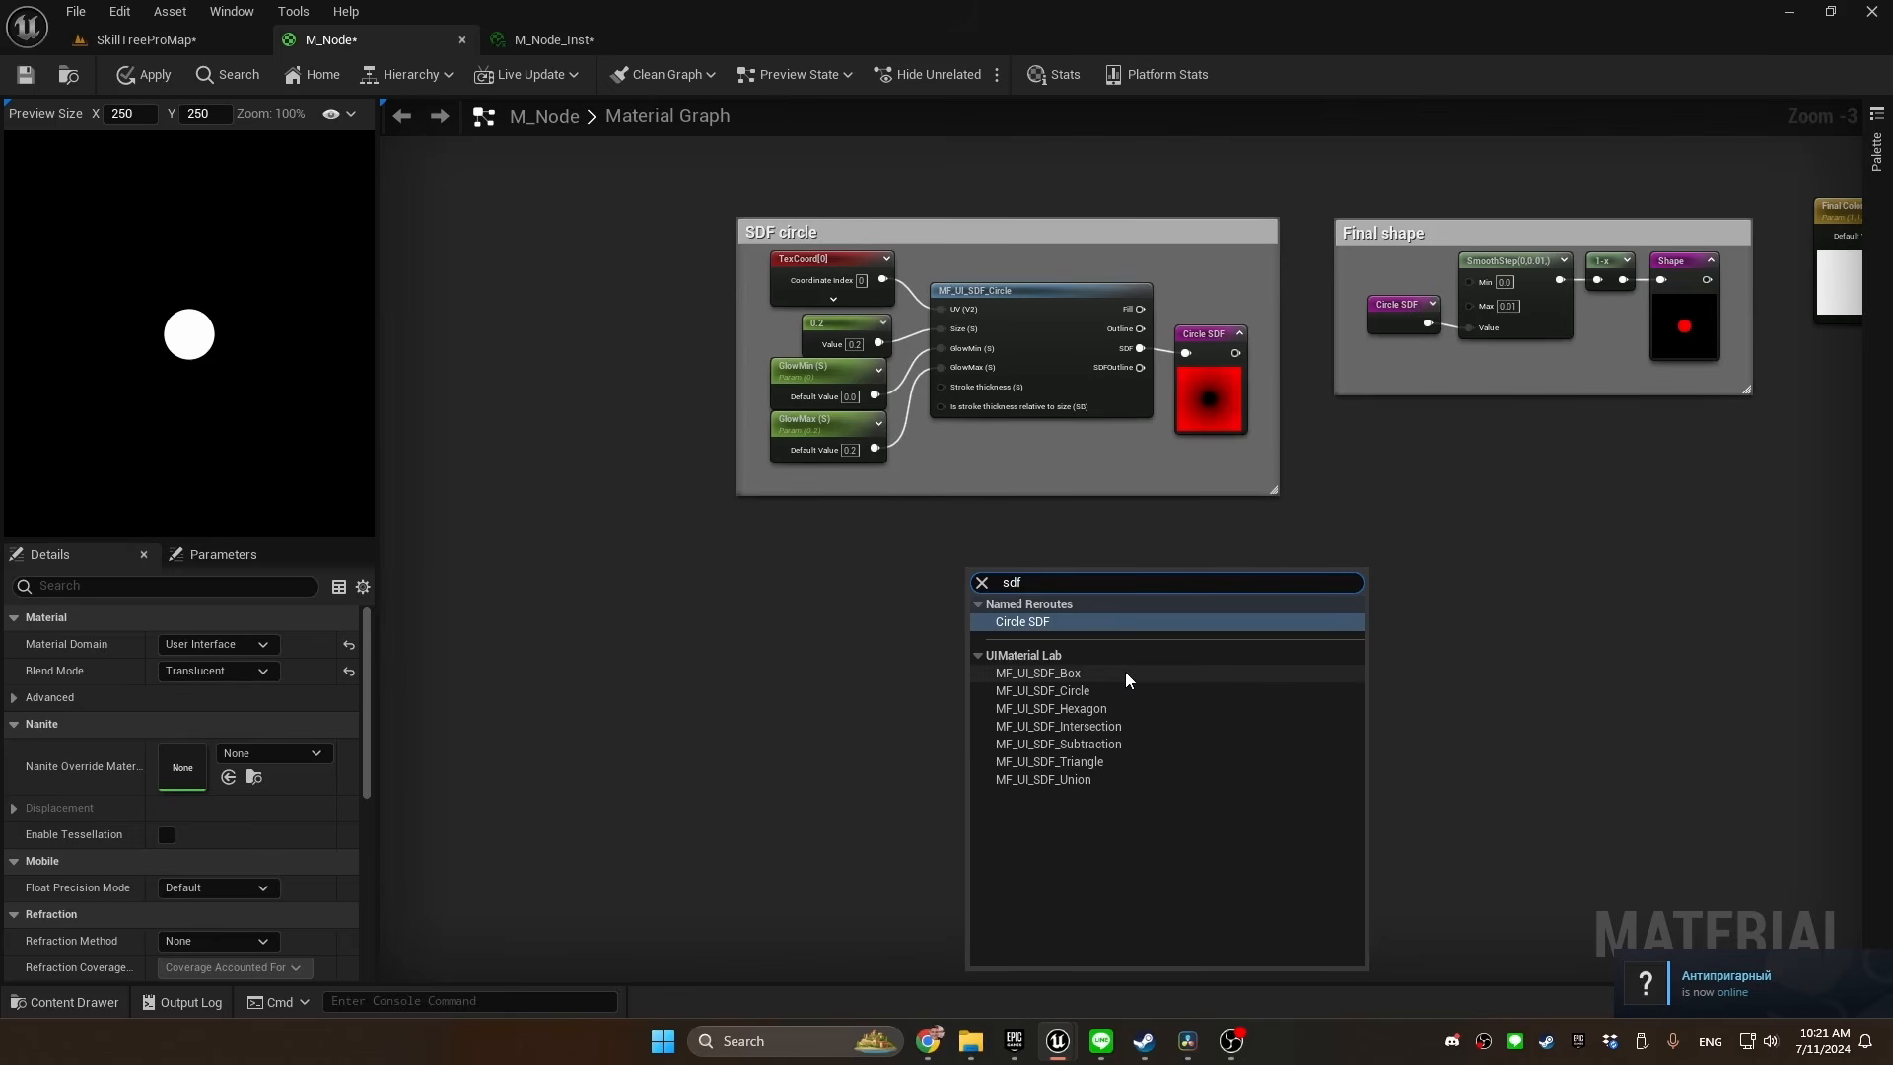
Move the 0.2 size constant, GlowMin and GlowMax out of the SDF circle comment and break their links to MF_UI_SDF_Circle
{"action": "left_click_drag", "start_coordinate": [964, 295], "coordinate": [806, 513]}
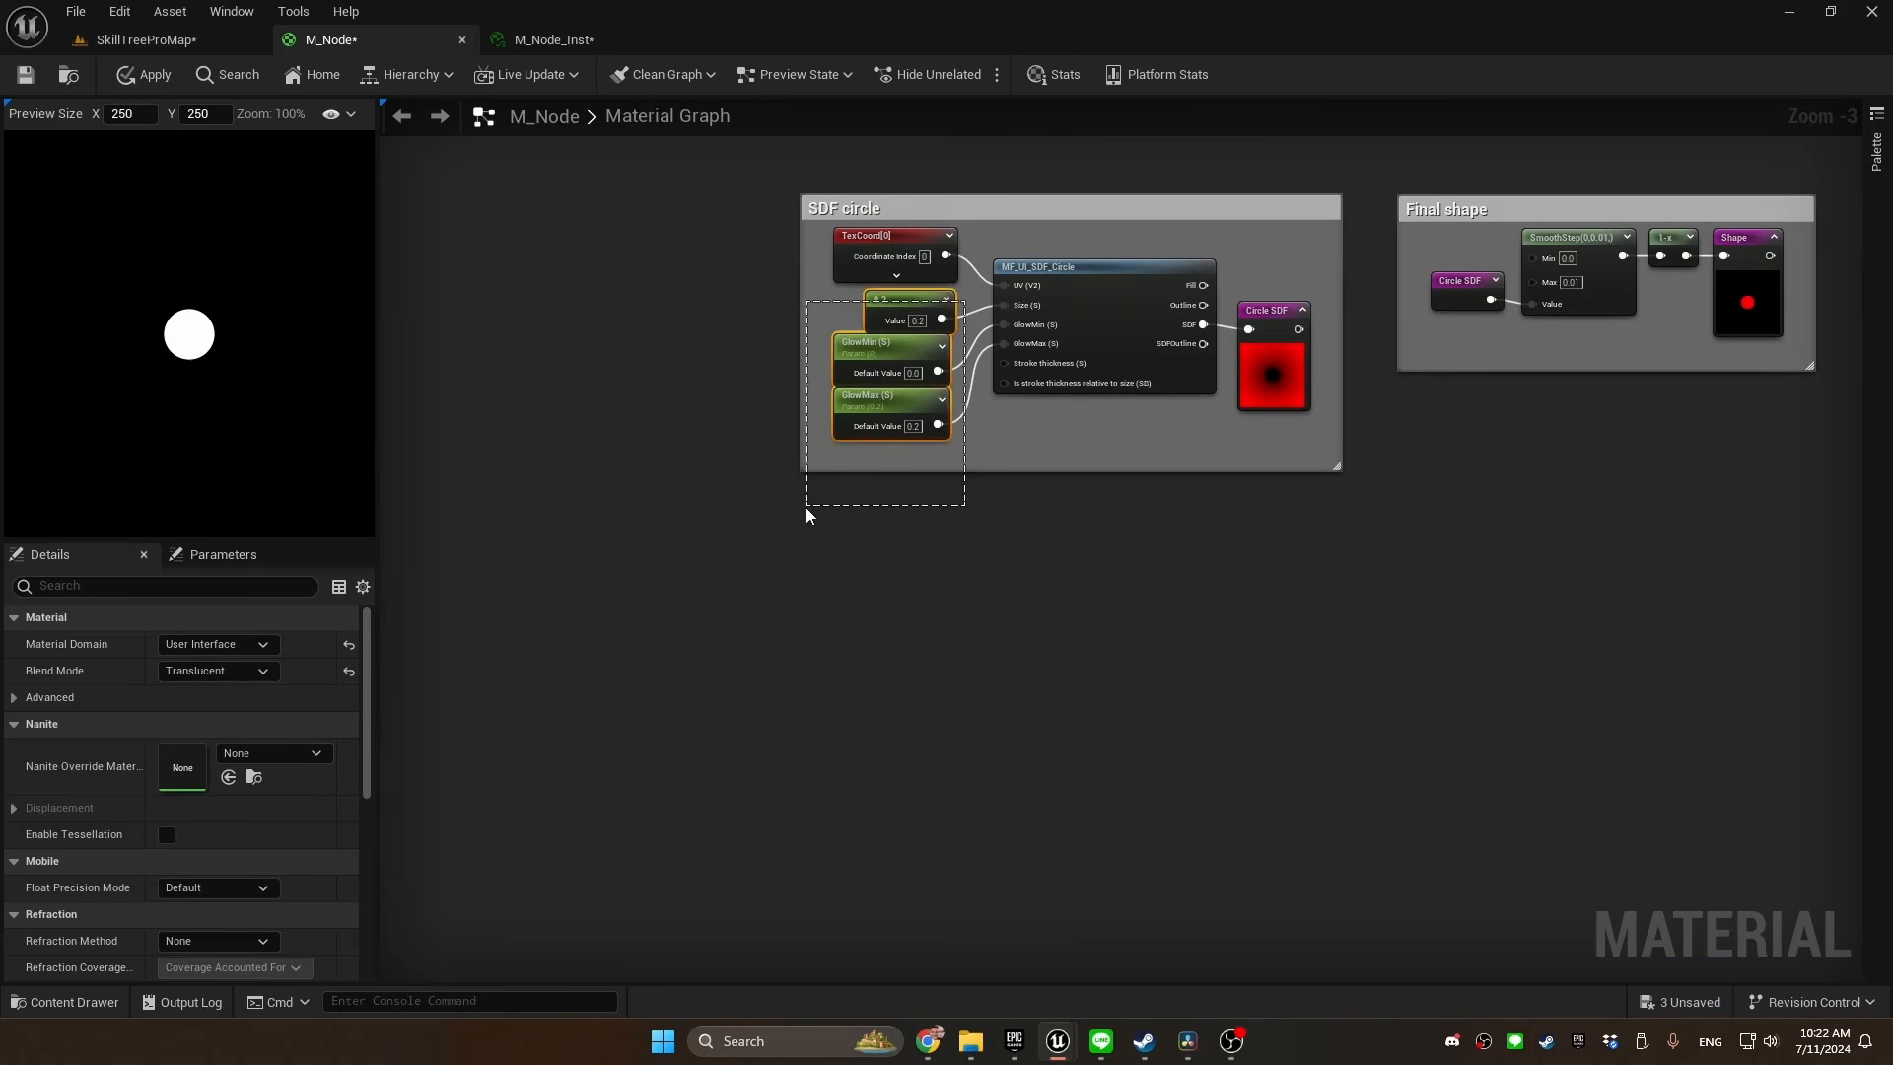
{"action": "left_click_drag", "start_coordinate": [901, 313], "coordinate": [442, 546]}
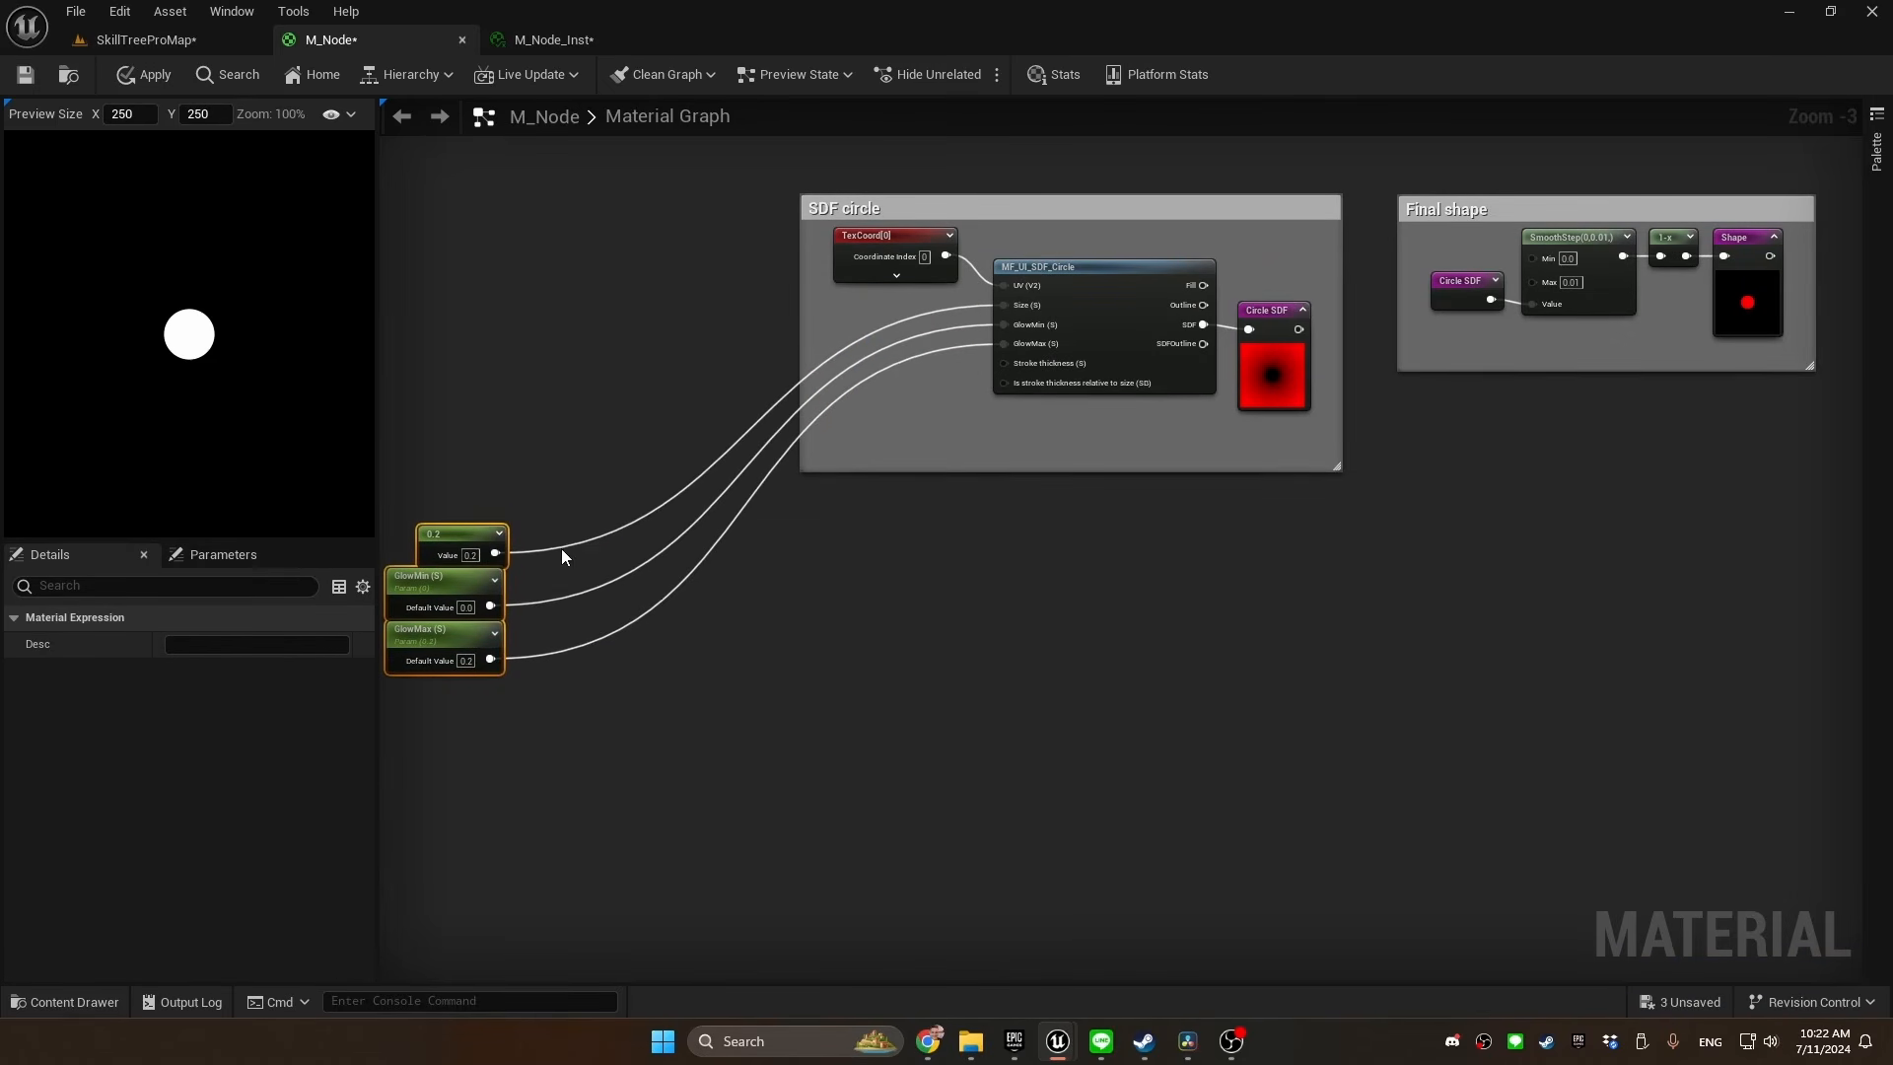
{"action": "left_click", "coordinate": [559, 546], "text": "alt"}
{"action": "left_click", "coordinate": [552, 598], "text": "alt"}
{"action": "left_click", "coordinate": [540, 659], "text": "alt"}
Declare a named reroute "Scale" from the size constant's output and align it beside the constant
{"action": "left_click_drag", "start_coordinate": [623, 519], "coordinate": [666, 518]}
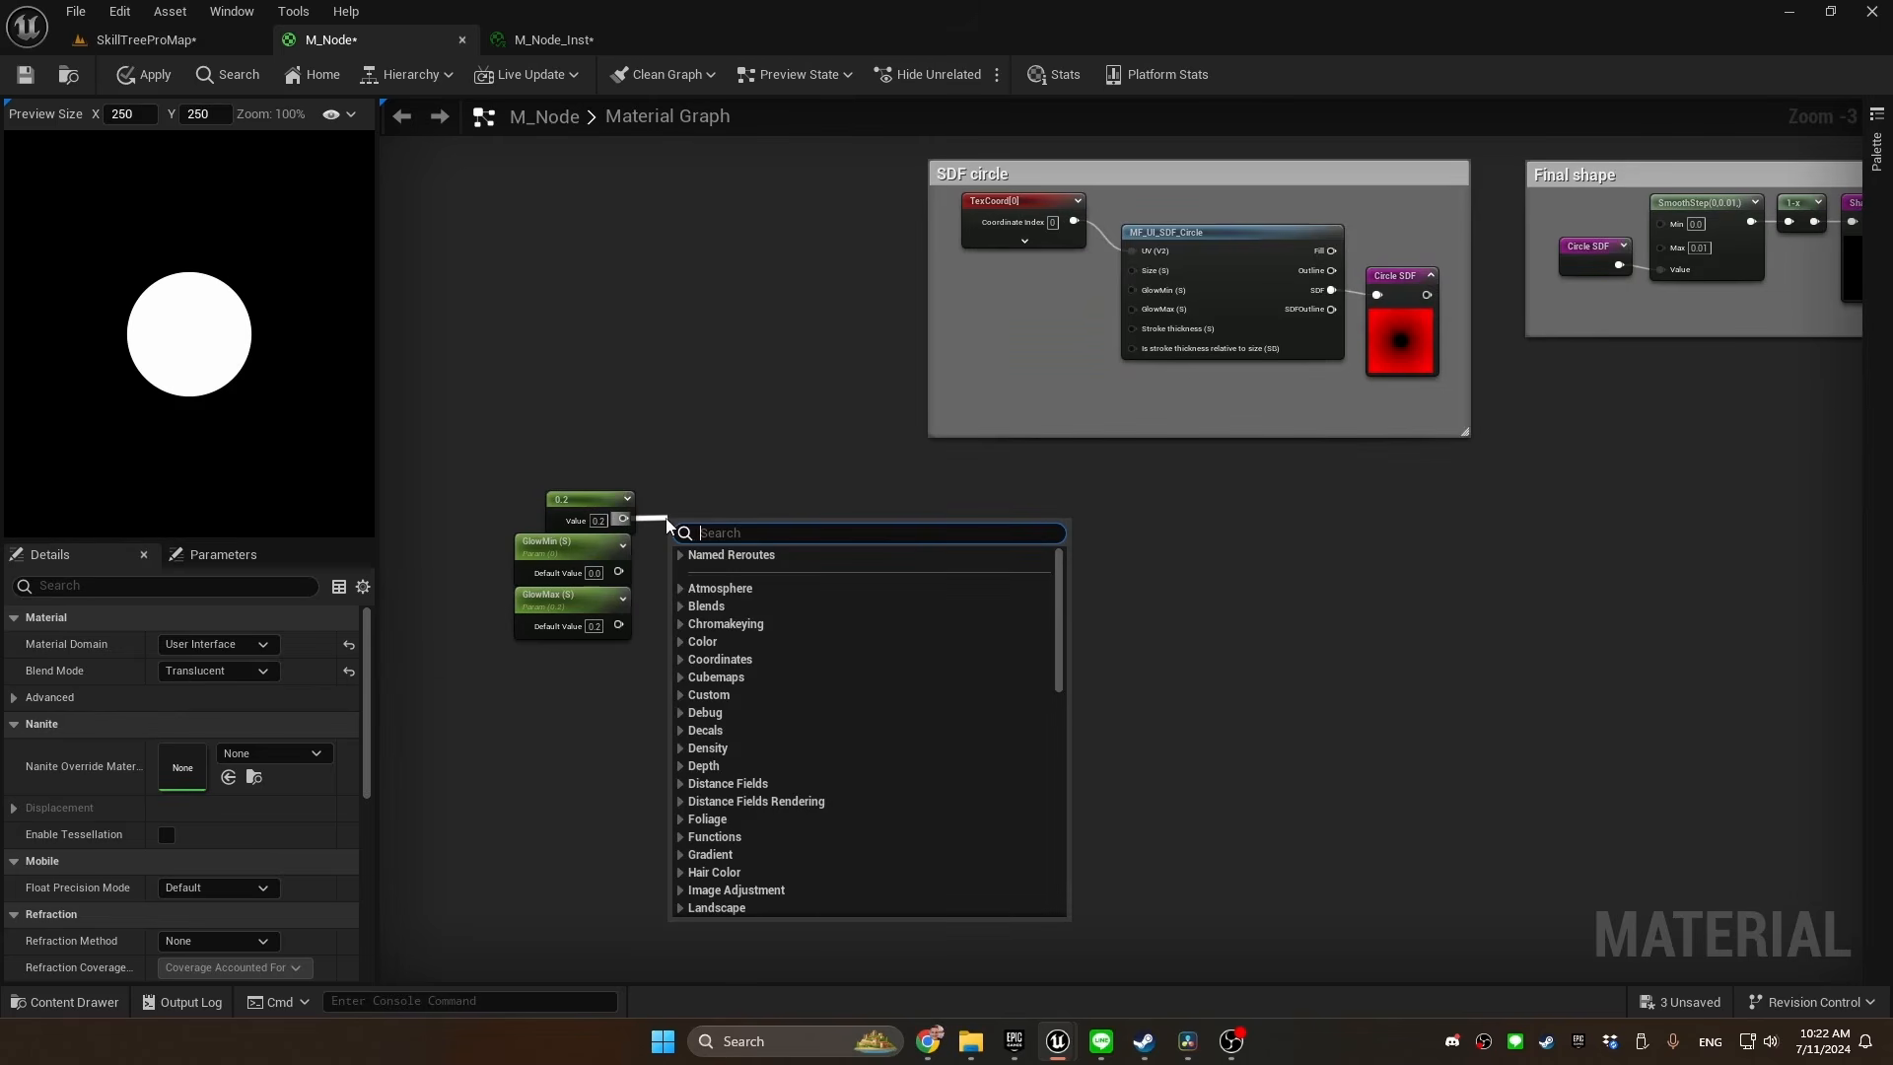
{"action": "type", "text": "named"}
{"action": "key", "text": "Return"}
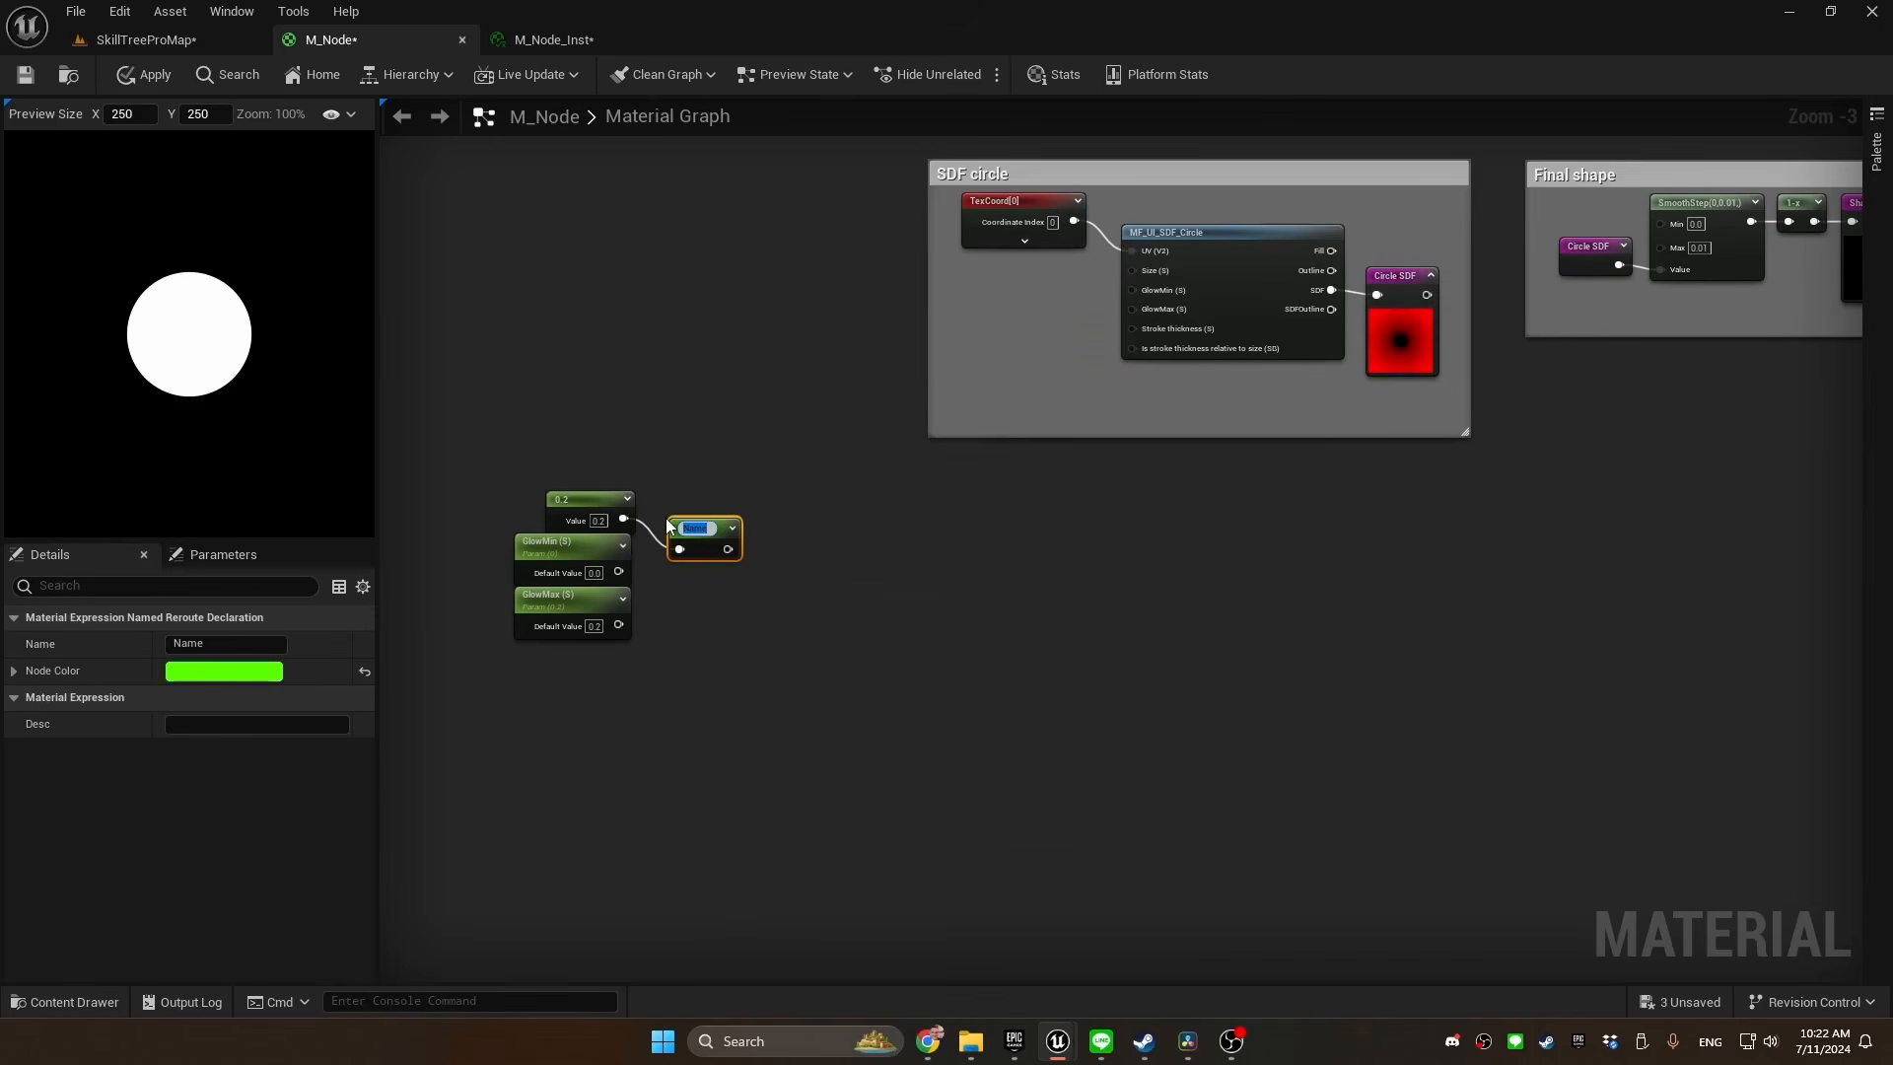
{"action": "type", "text": "Scale"}
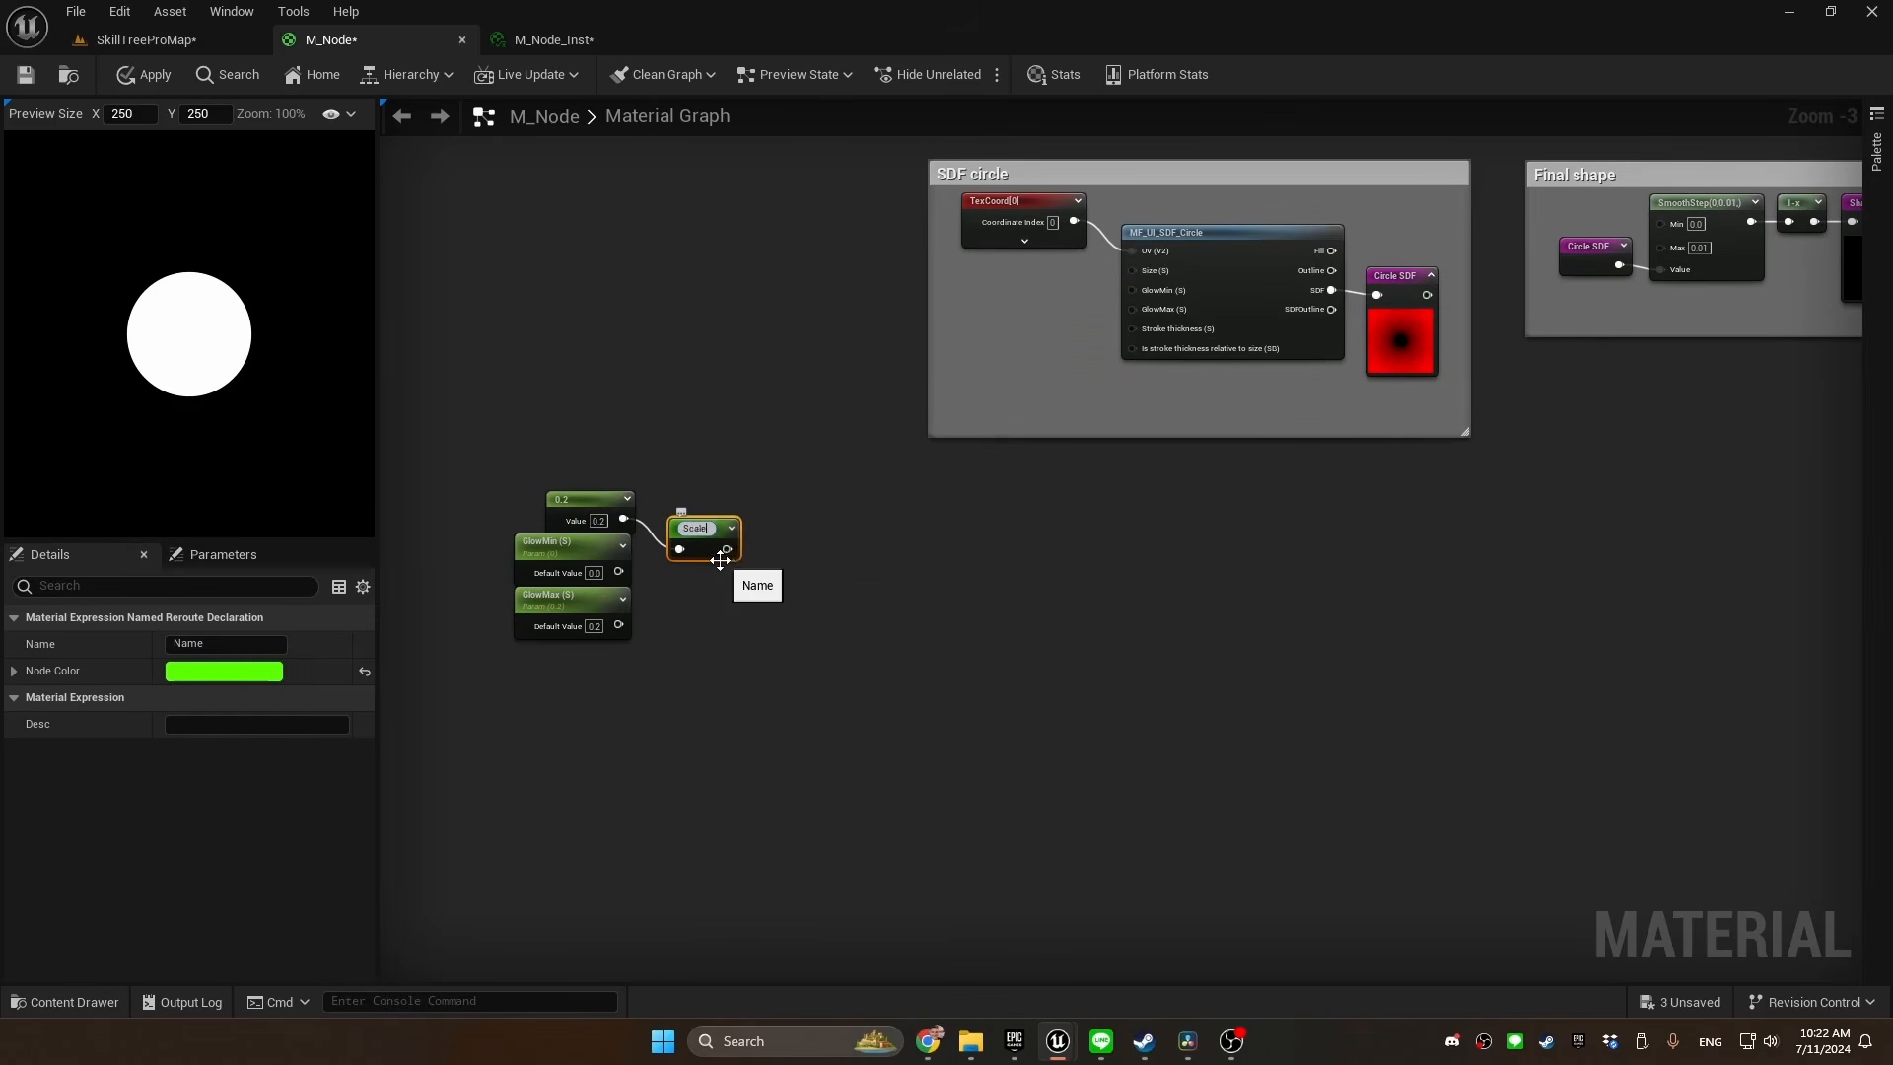
{"action": "key", "text": "Return"}
Declare a named reroute "Glow min" from the GlowMin parameter's output and align it beside the parameter
{"action": "left_click_drag", "start_coordinate": [618, 572], "coordinate": [651, 566]}
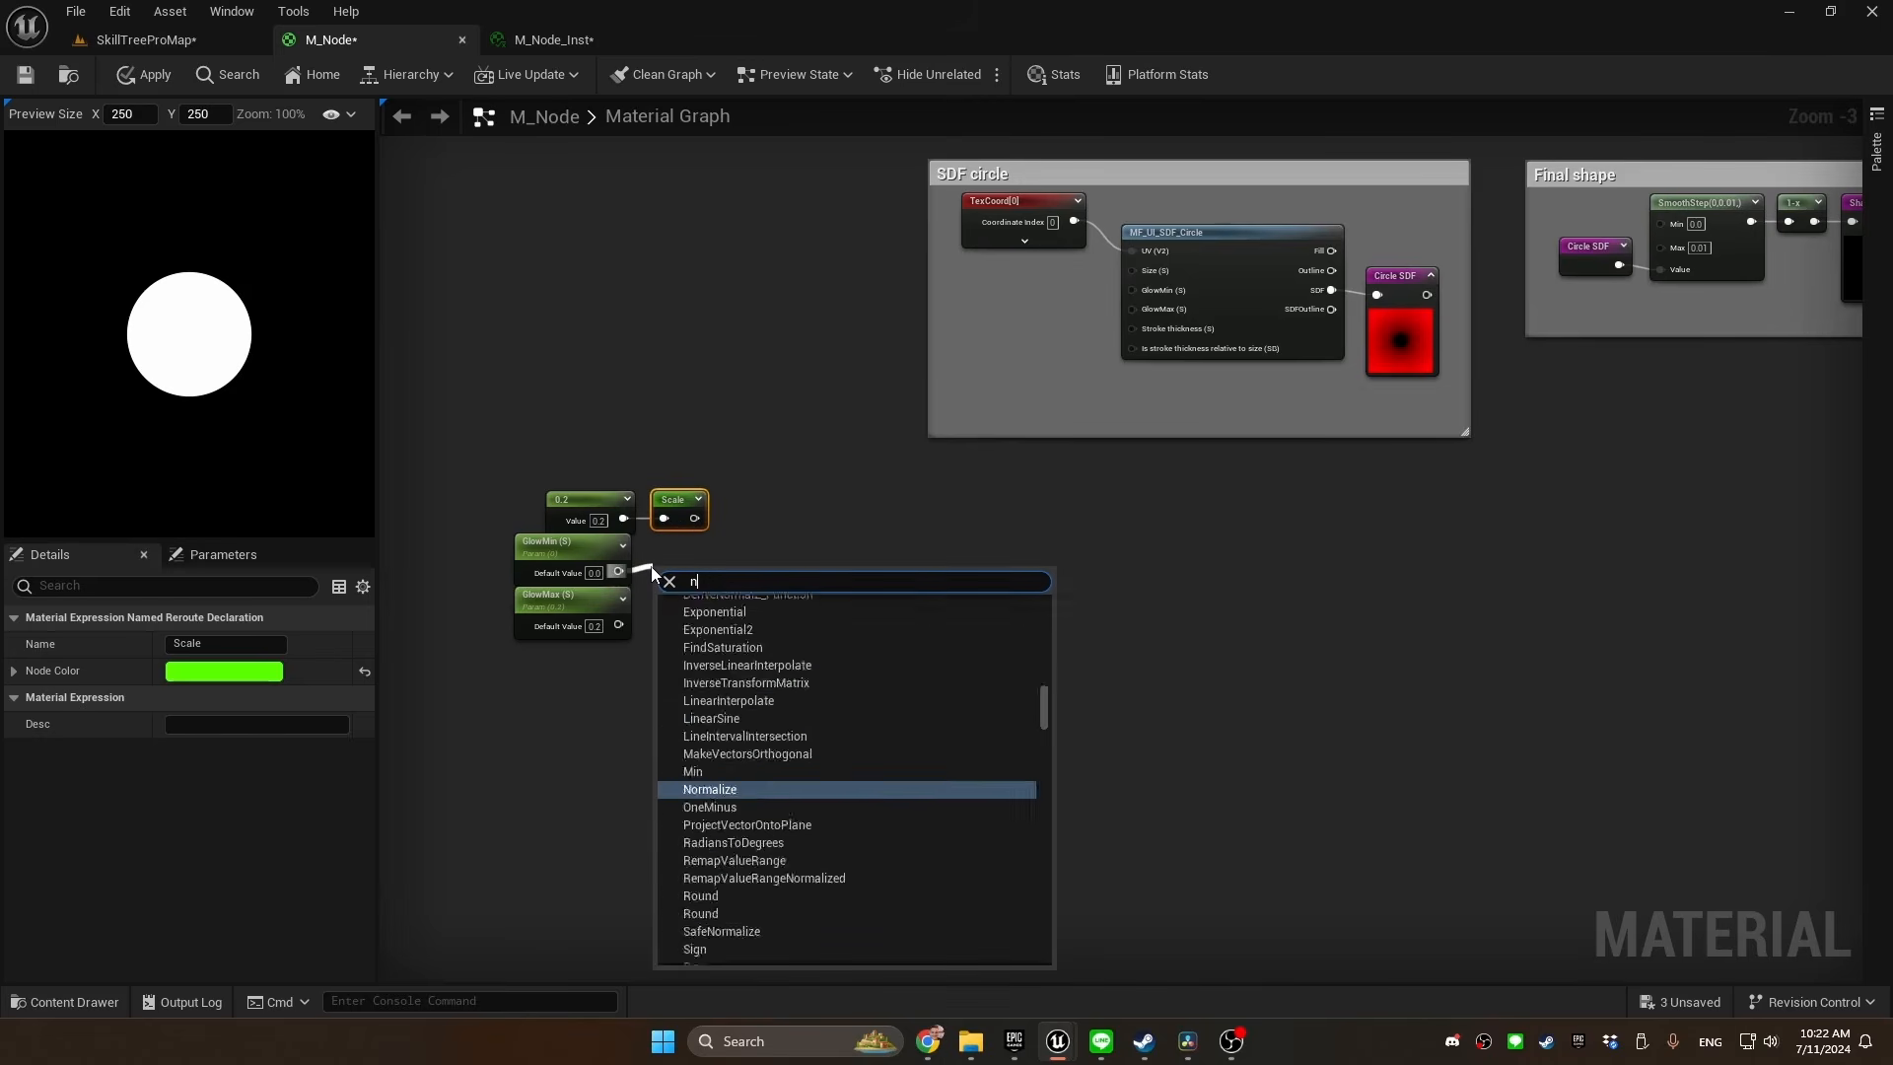
{"action": "type", "text": "named"}
{"action": "key", "text": "Return"}
{"action": "type", "text": "Glow min"}
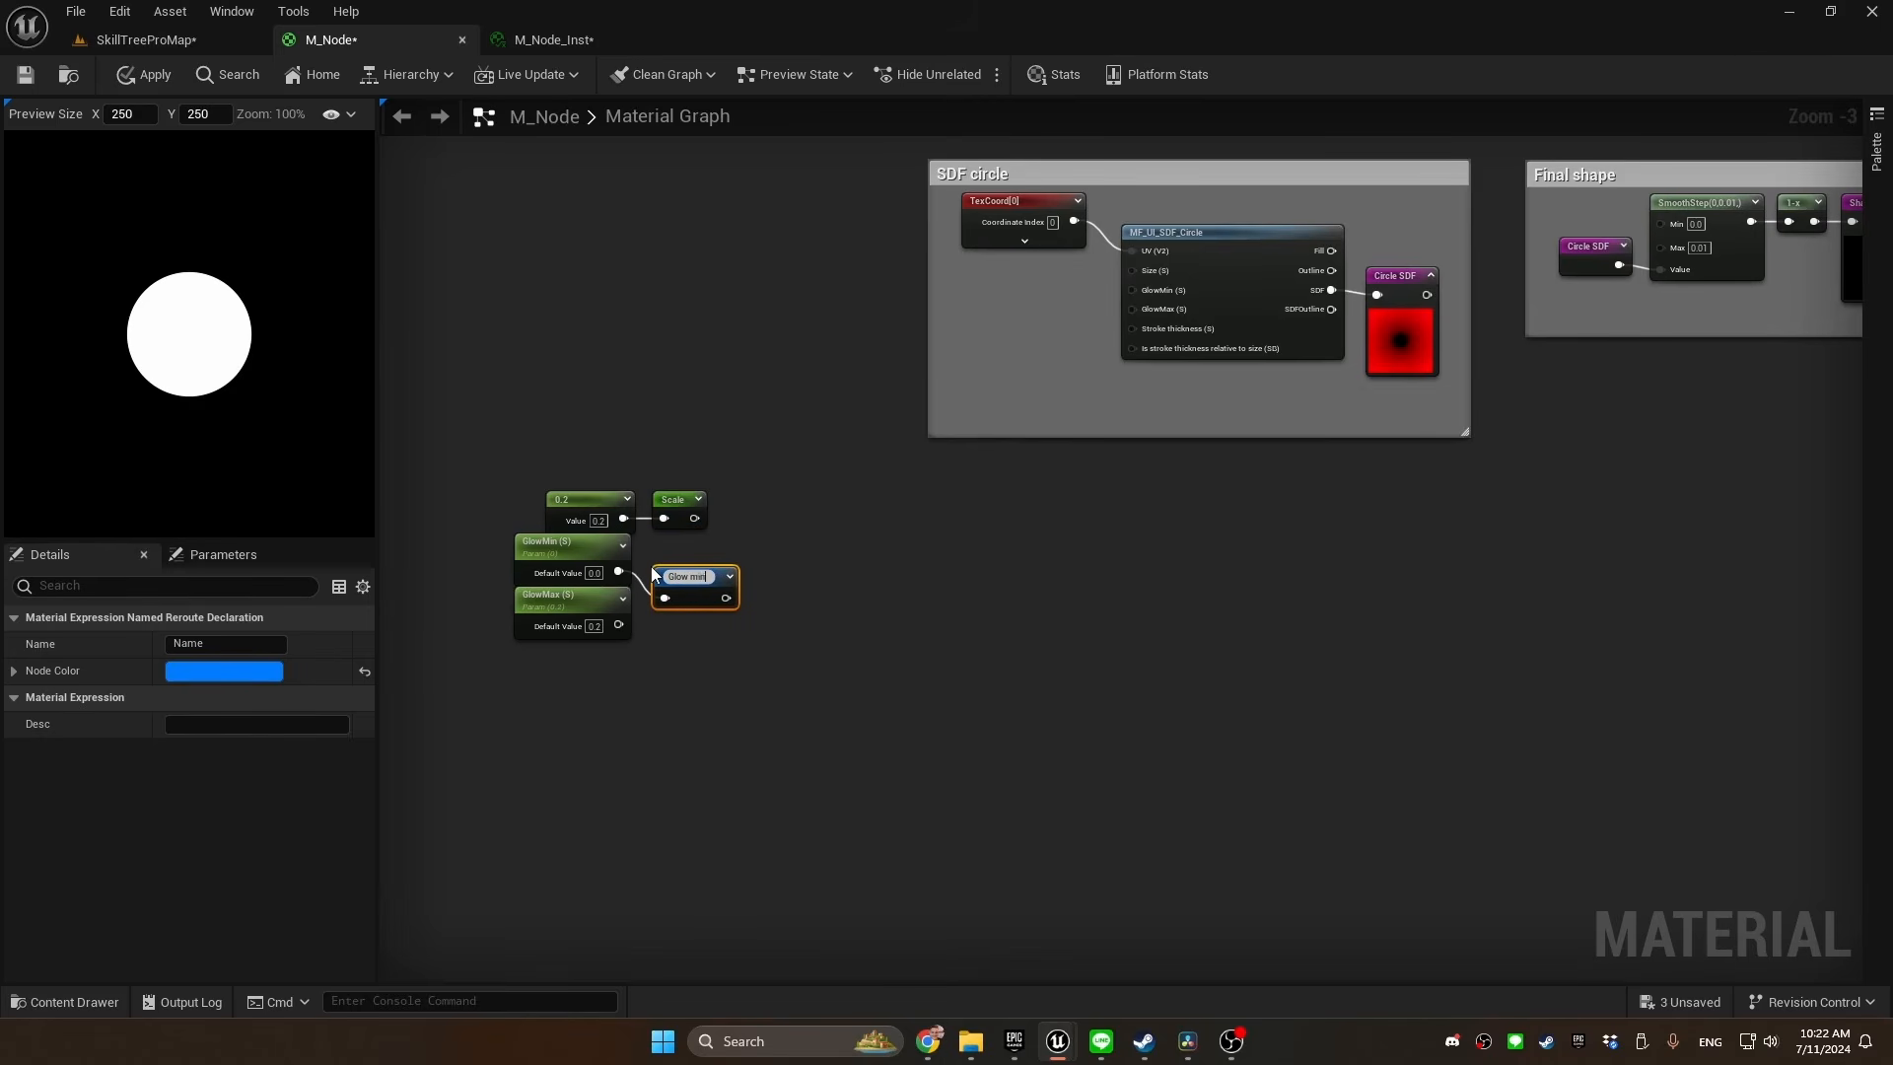
{"action": "key", "text": "Return"}
Declare a named reroute "Glow max" from the GlowMax parameter's output and align it beside the parameter
{"action": "left_click_drag", "start_coordinate": [618, 625], "coordinate": [654, 623]}
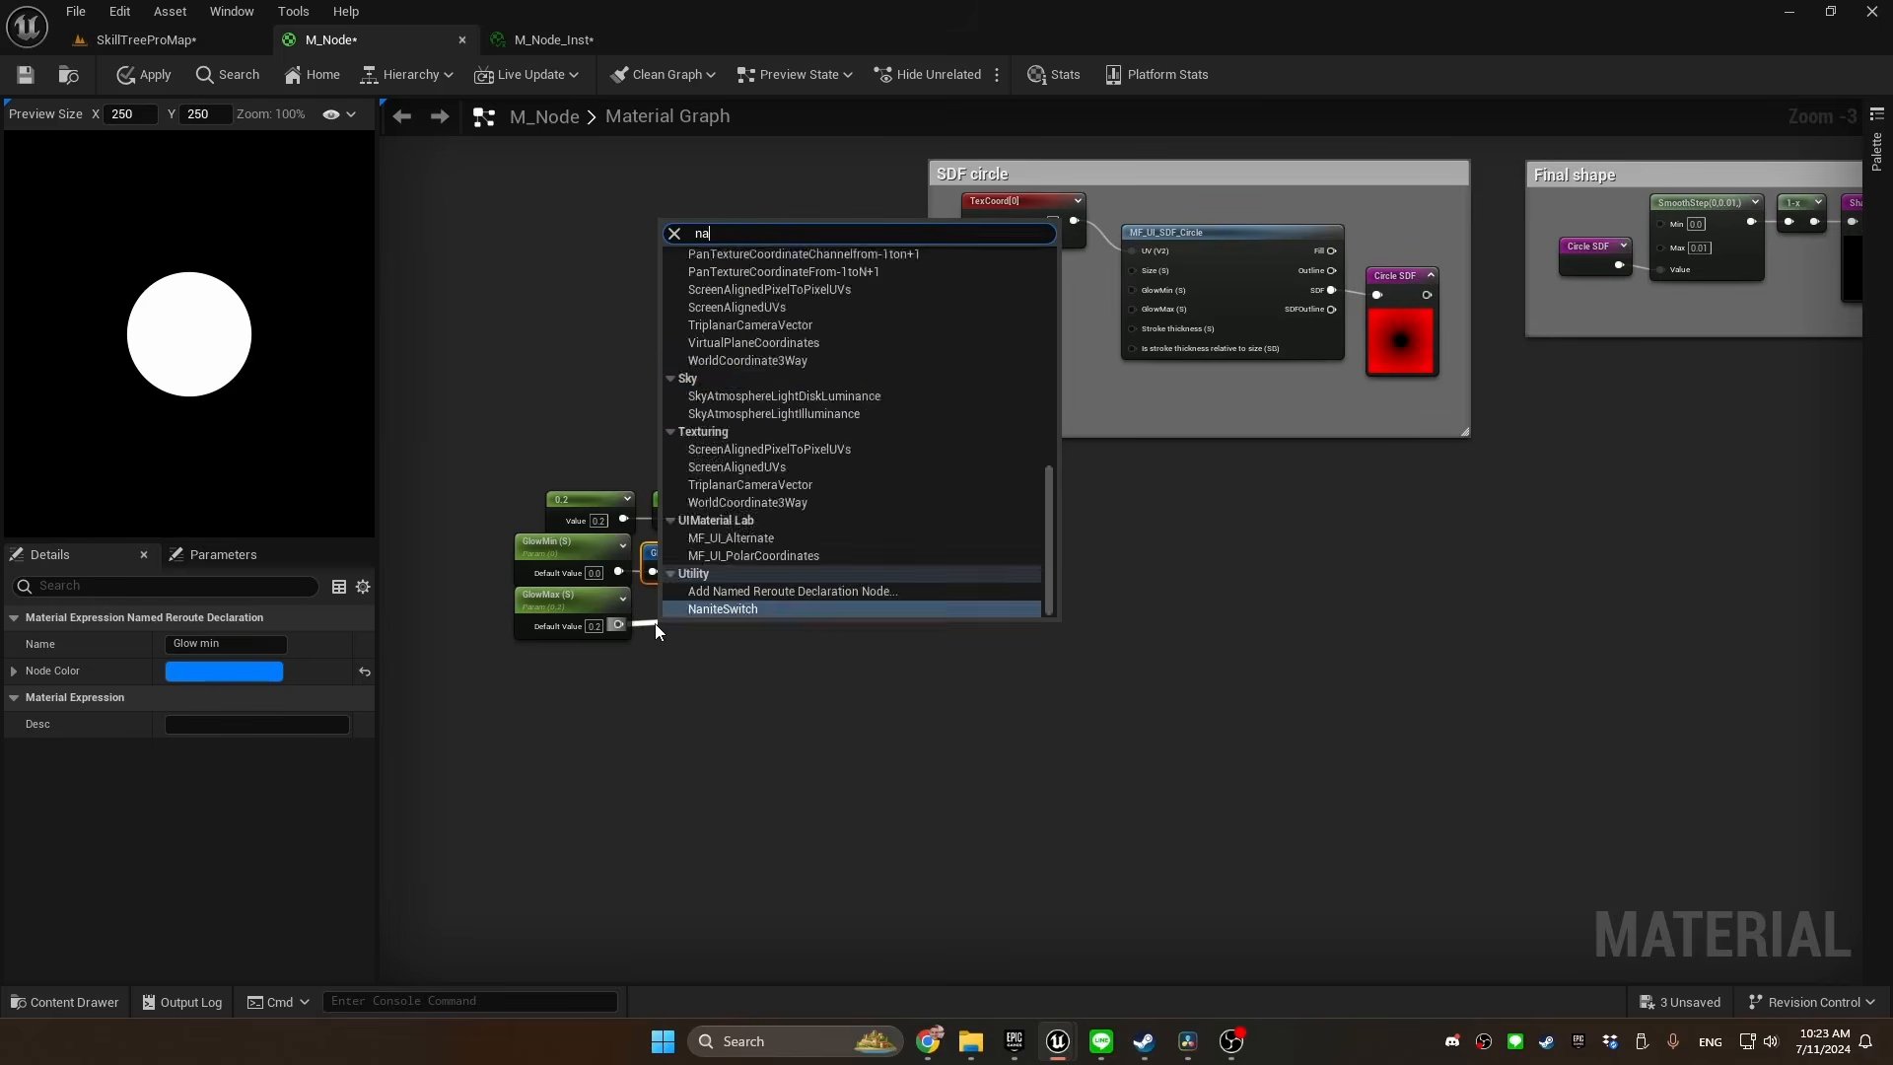
{"action": "key", "text": "Return"}
{"action": "type", "text": "Glow max"}
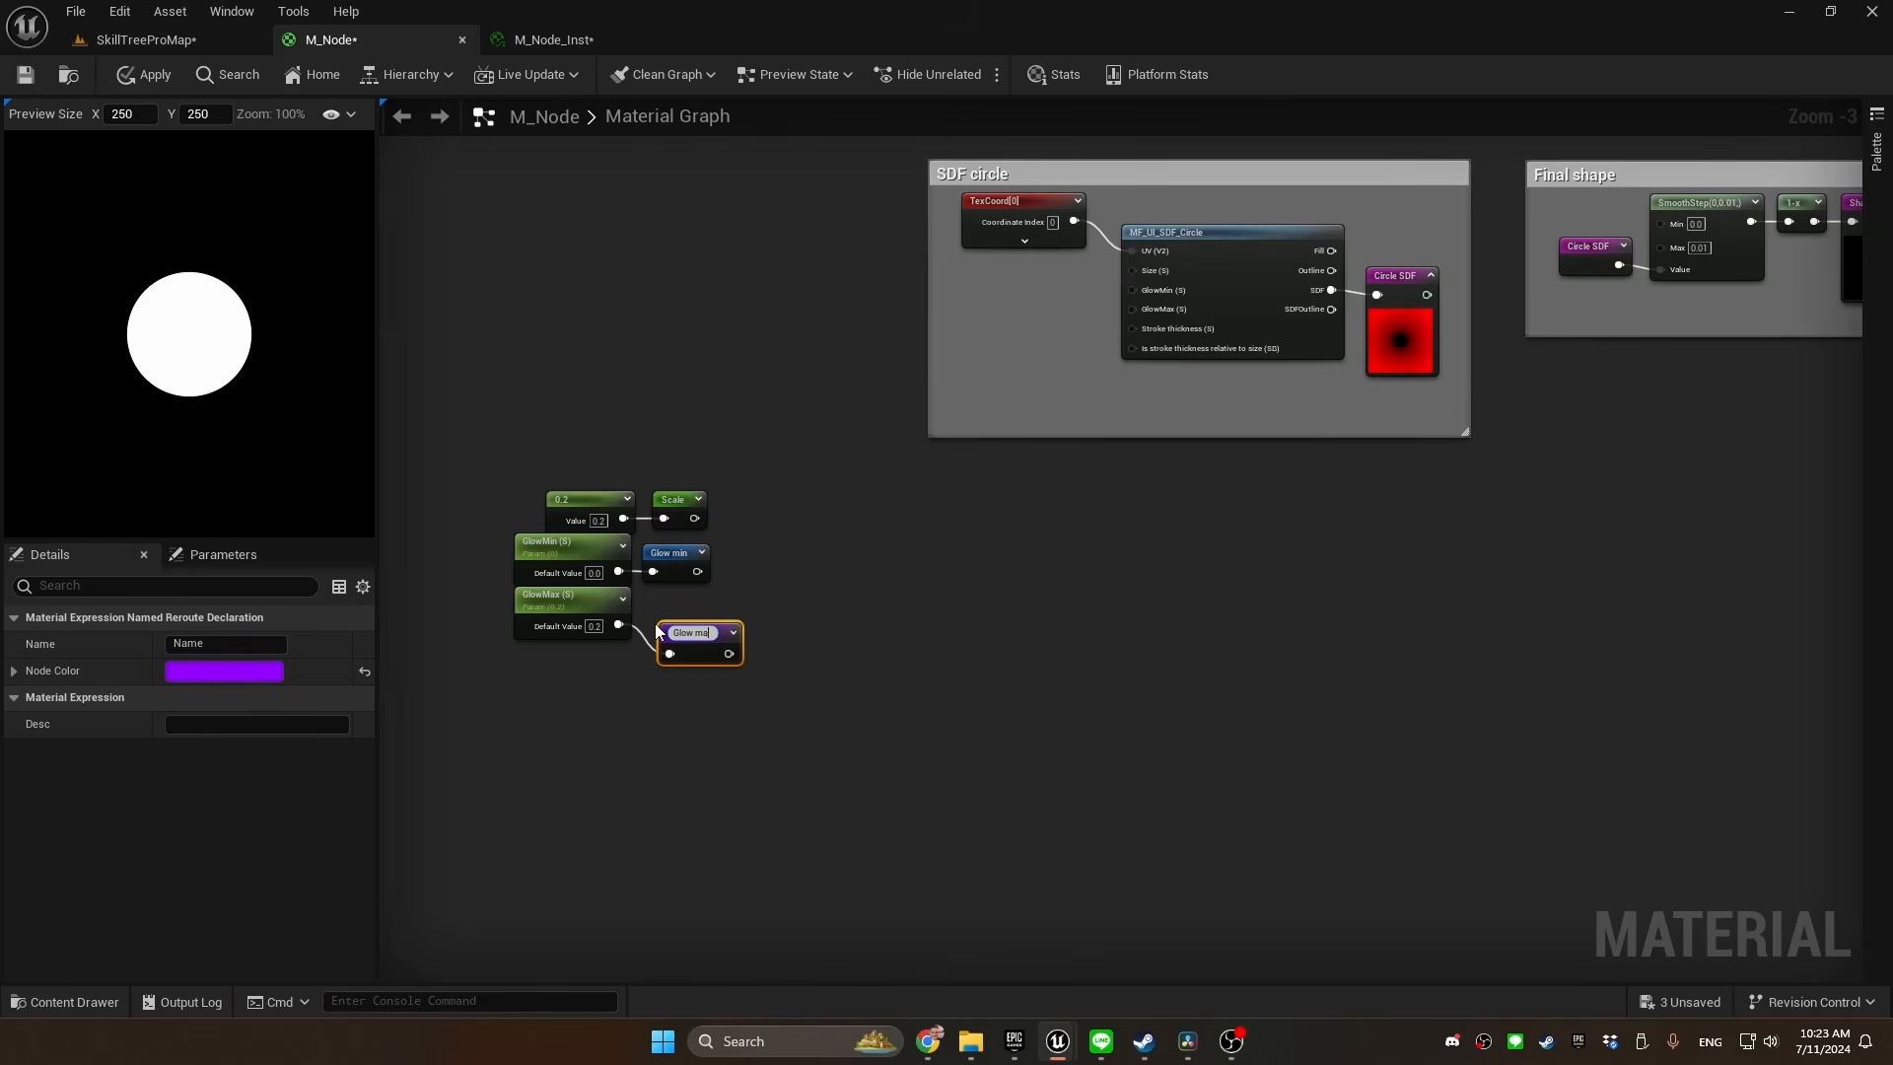
{"action": "key", "text": "Return"}
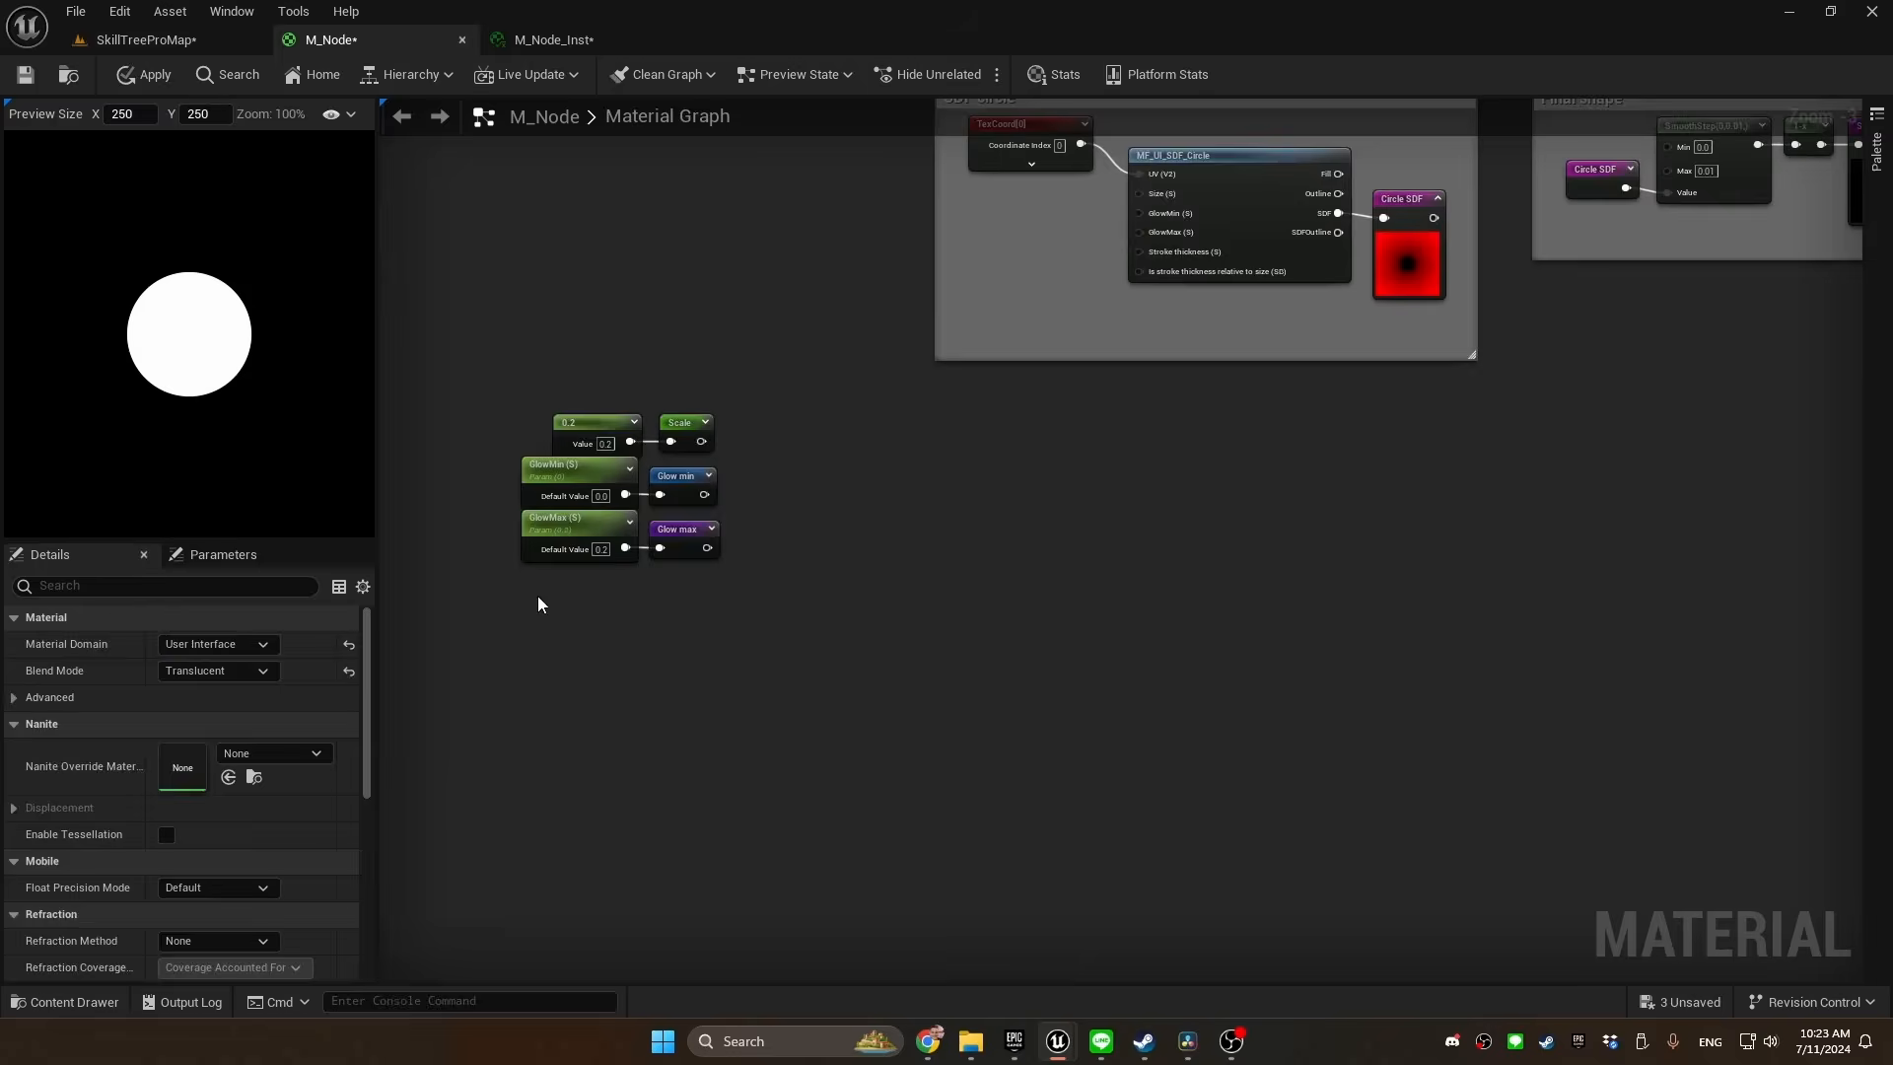
Add a scalar parameter "Corner roundness" below GlowMax by converting a new constant
{"action": "key", "text": "1"}
{"action": "left_click", "coordinate": [538, 595]}
{"action": "right_click", "coordinate": [560, 607]}
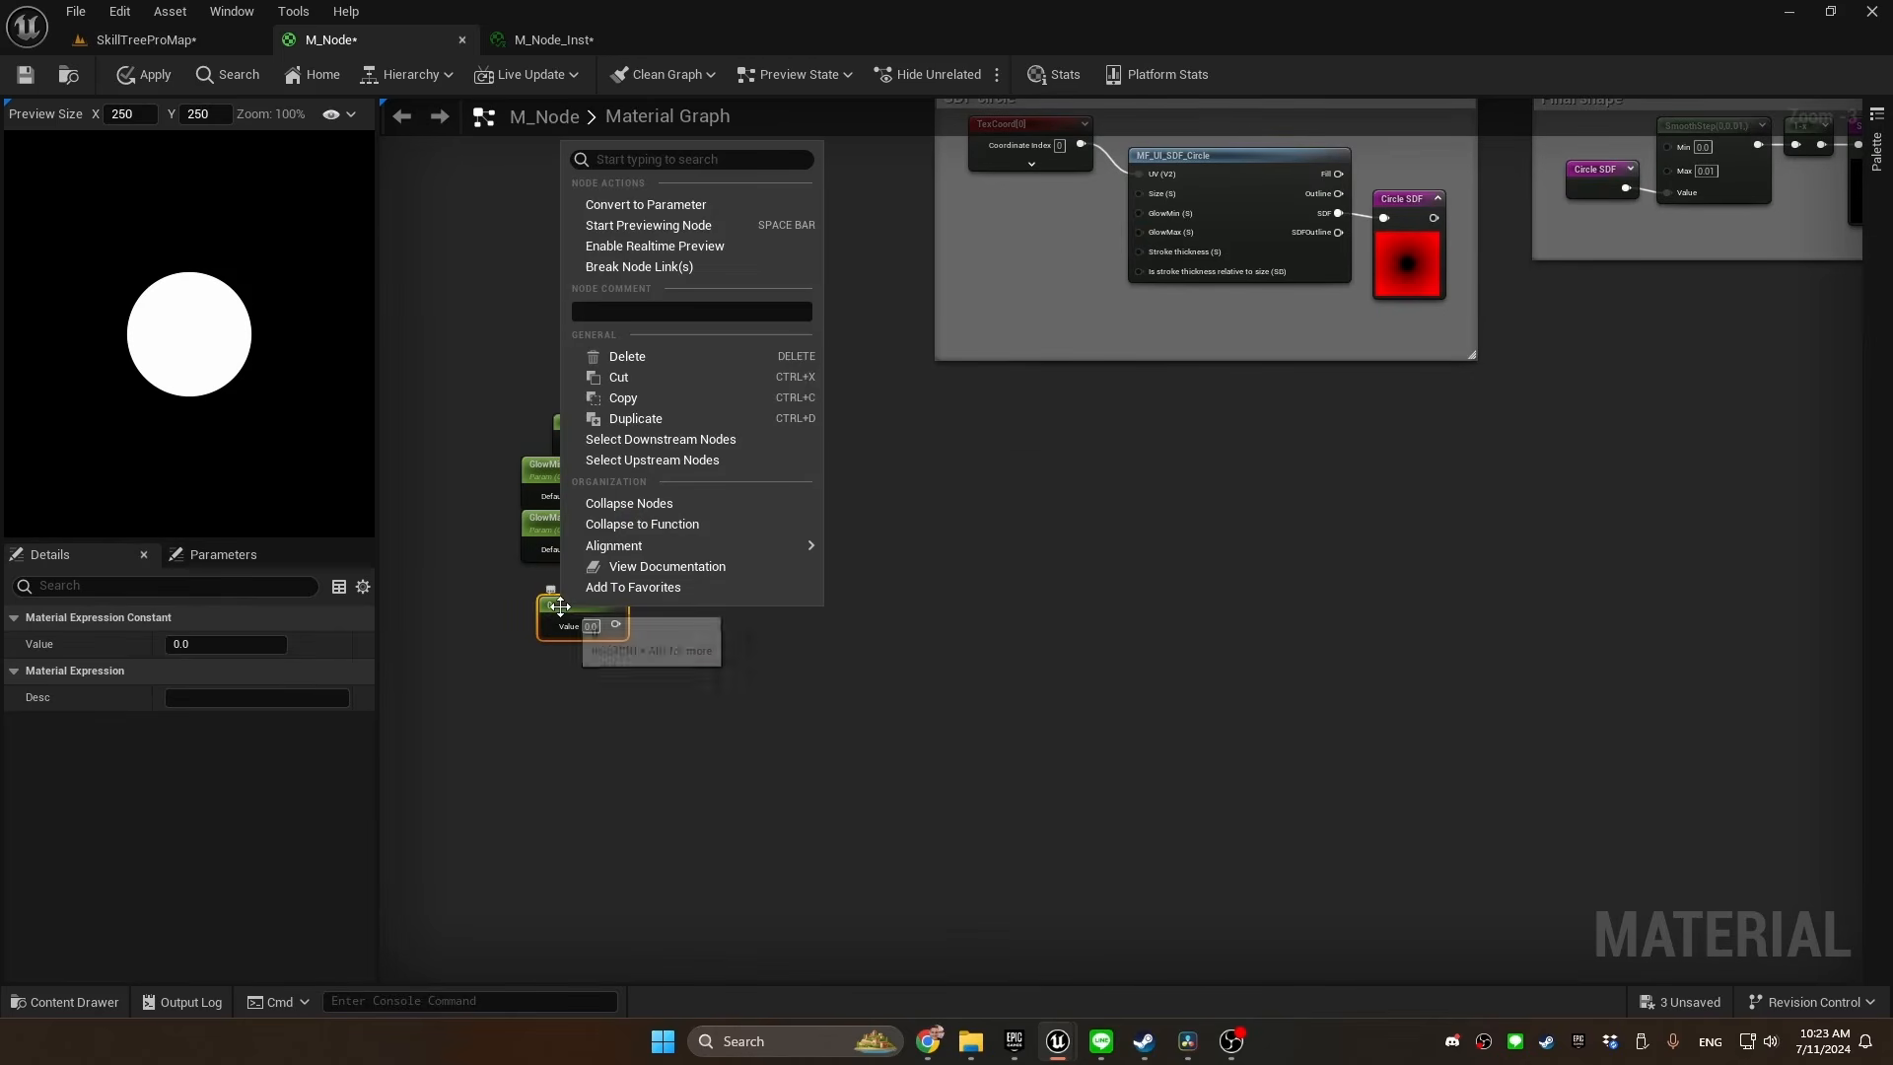
{"action": "left_click", "coordinate": [689, 204]}
{"action": "type", "text": "Corner"}
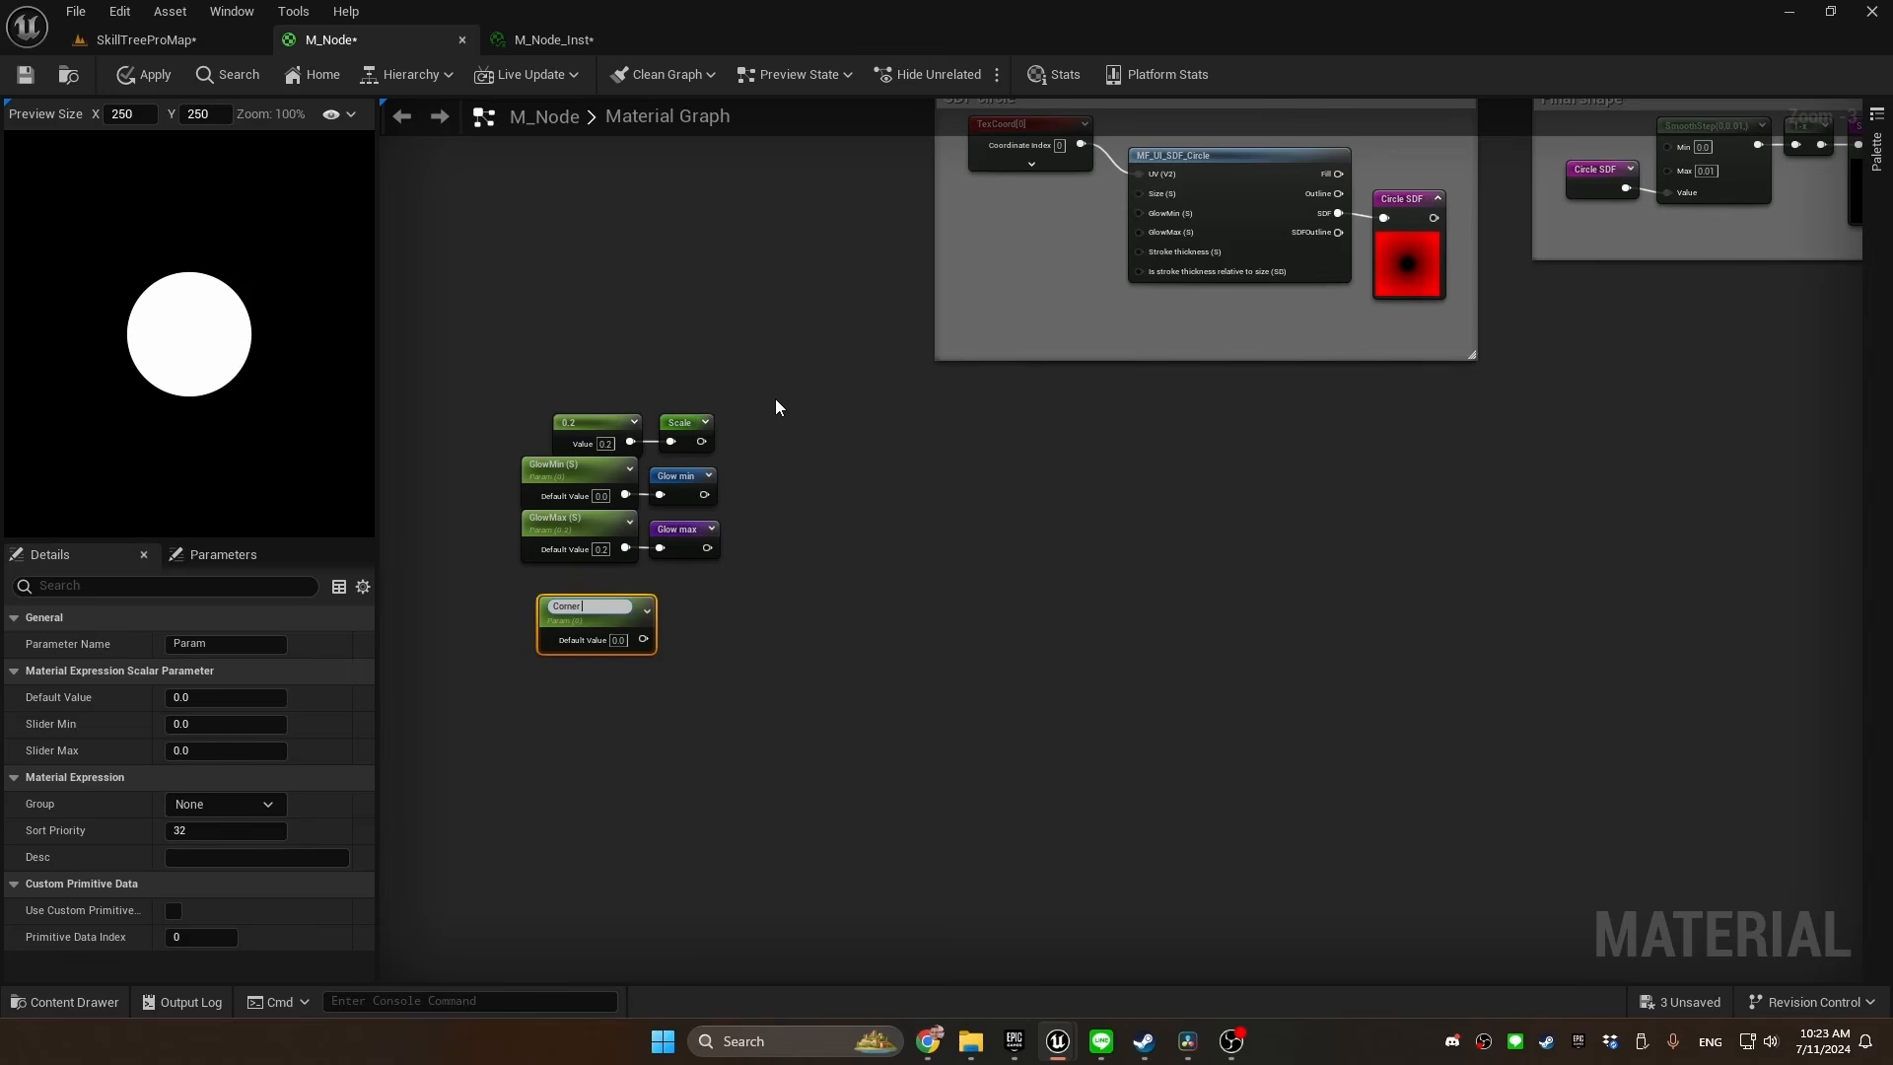
{"action": "type", "text": " roundness"}
{"action": "key", "text": "Return"}
Declare a named reroute "Corner roundness" from the Corner roundness parameter's output and align it beside the parameter
{"action": "mouse_move", "coordinate": [633, 634]}
{"action": "left_mouse_down"}
{"action": "mouse_move", "coordinate": [615, 611]}
{"action": "mouse_move", "coordinate": [656, 615]}
{"action": "left_mouse_up"}
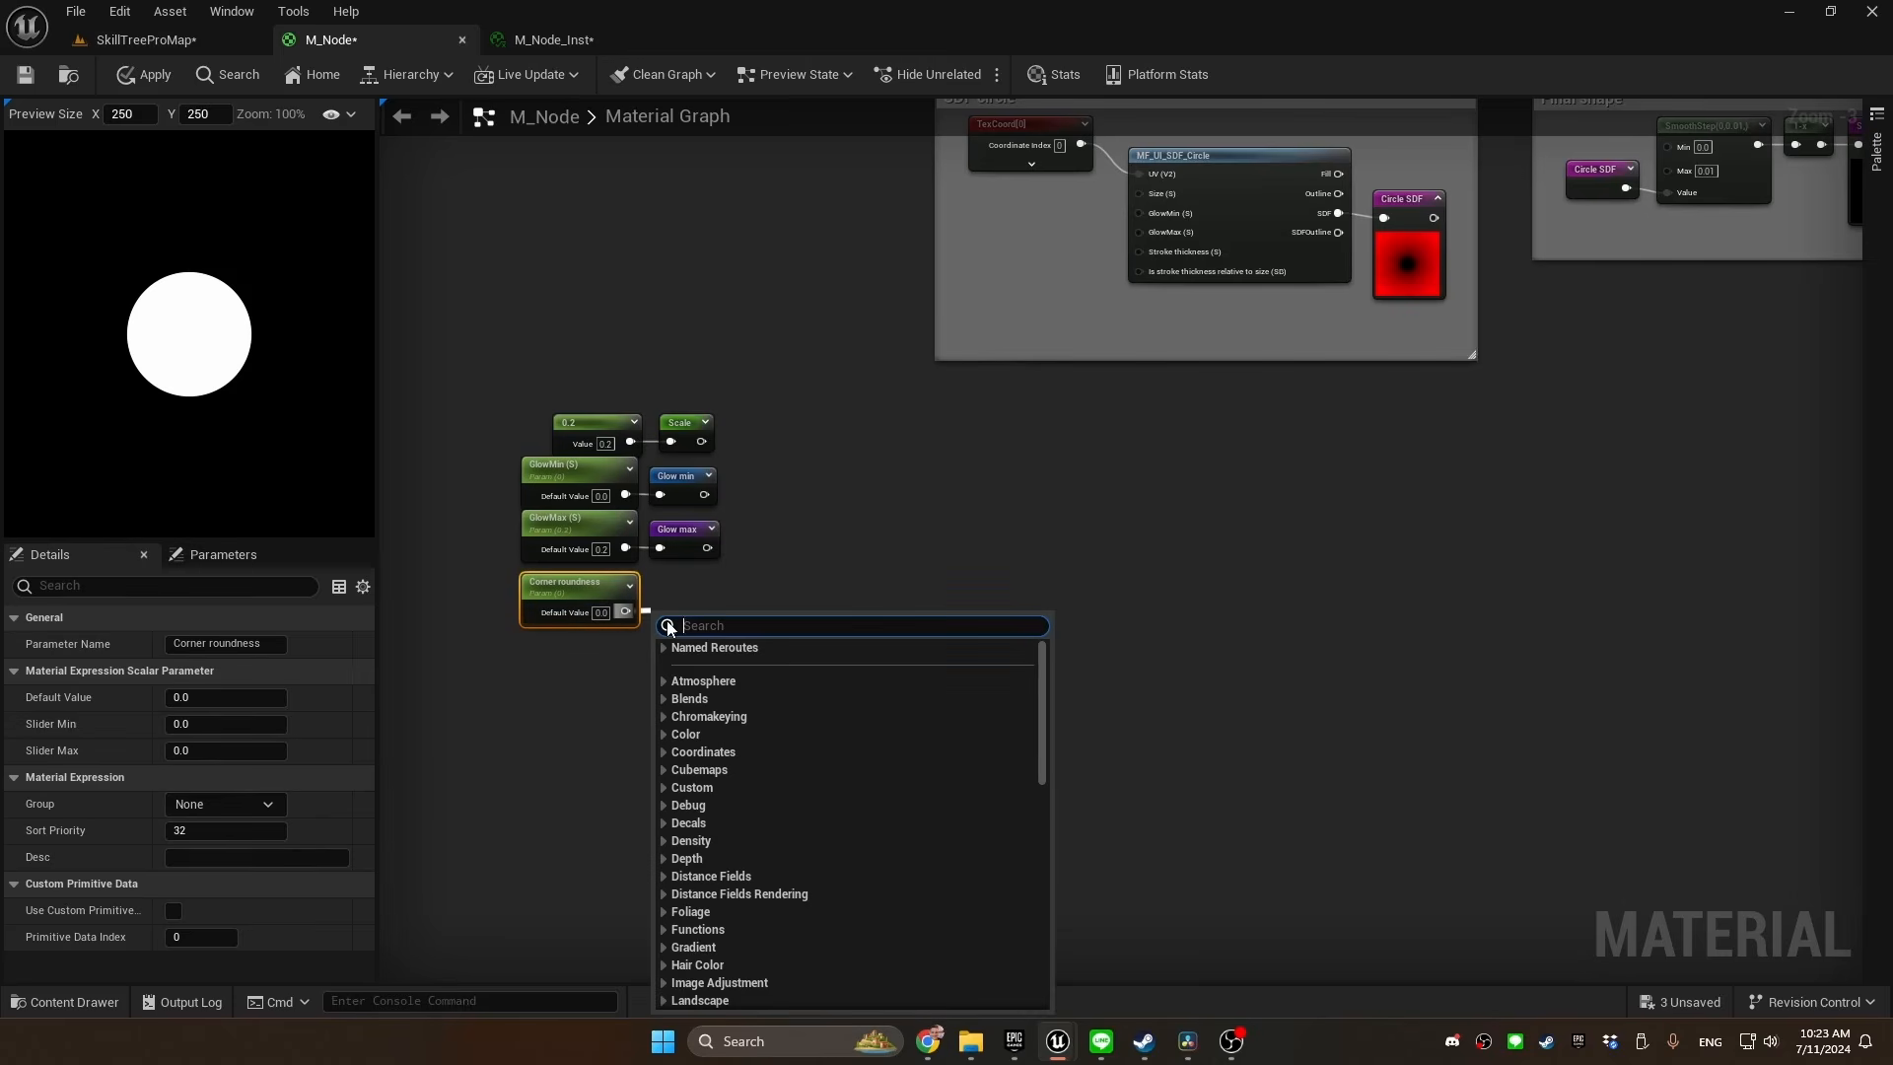
{"action": "type", "text": "name"}
{"action": "key", "text": "Return"}
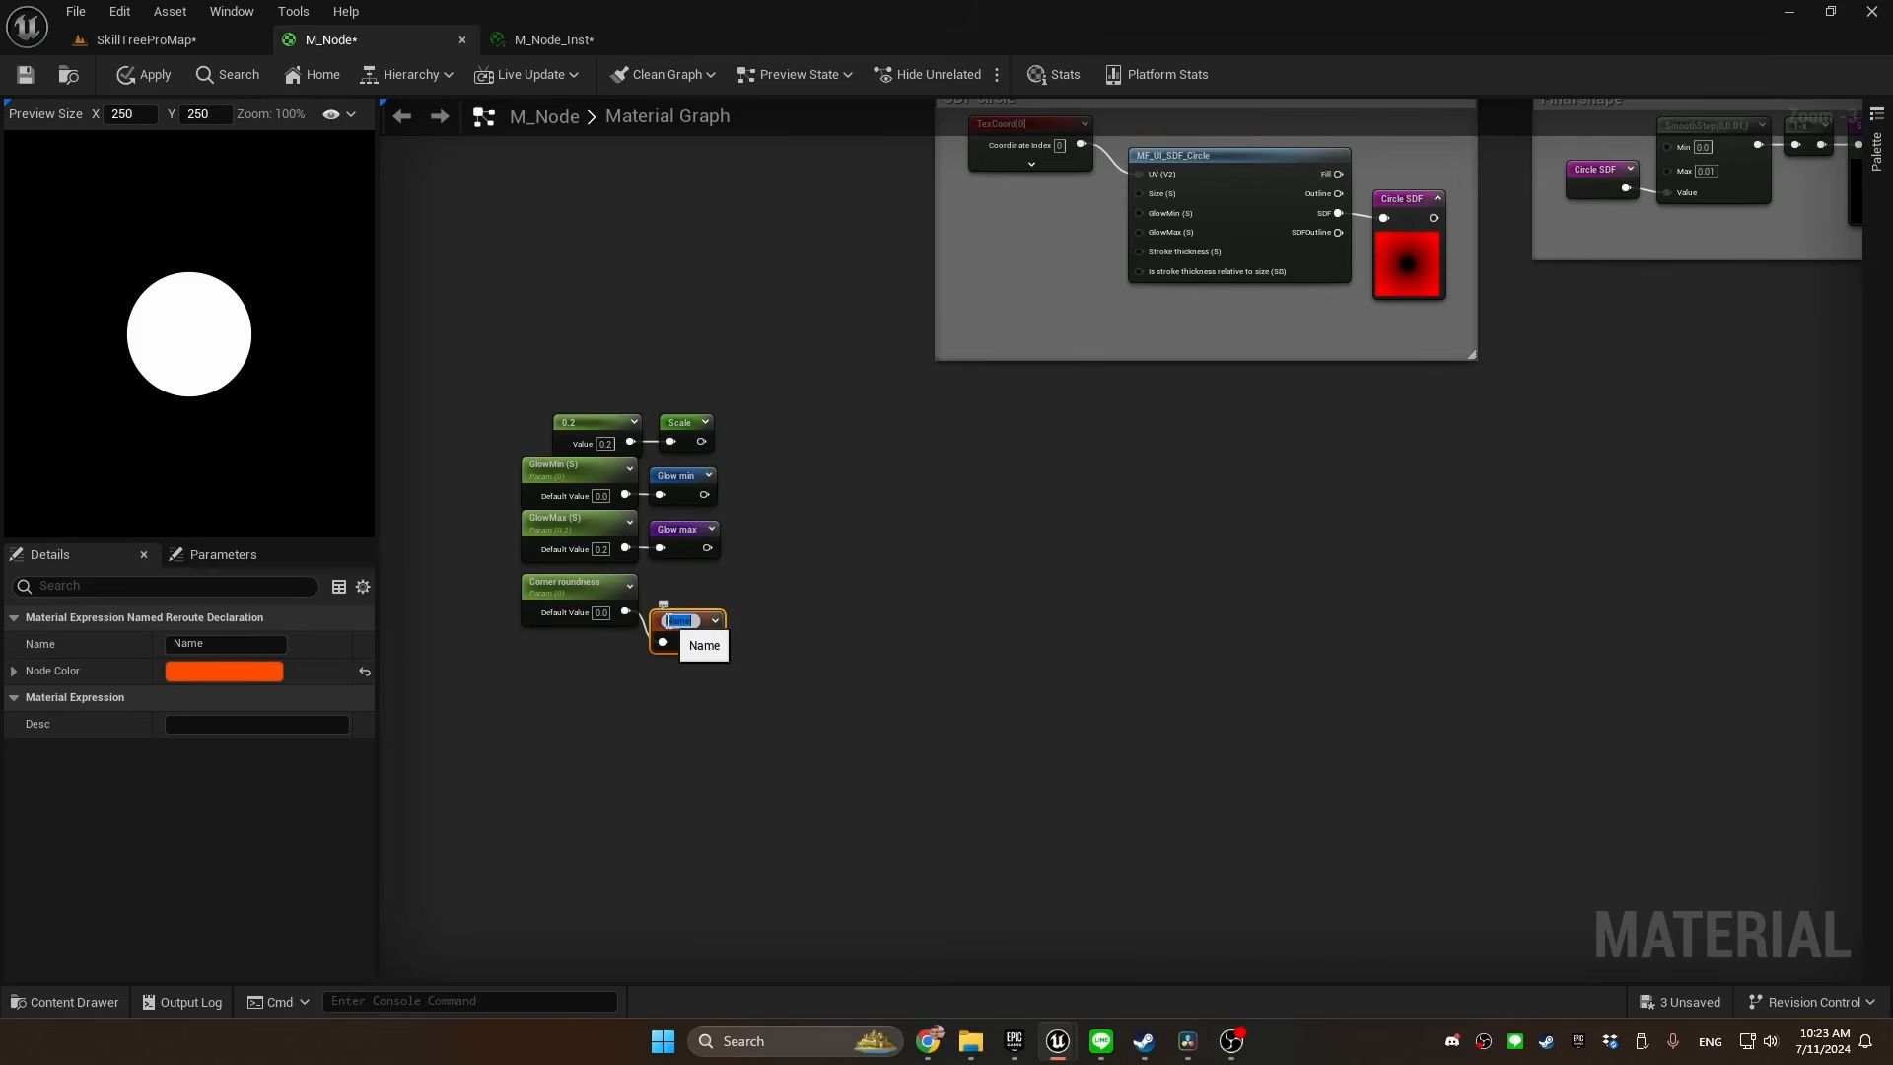
{"action": "type", "text": "Corner roundness"}
{"action": "key", "text": "Return"}
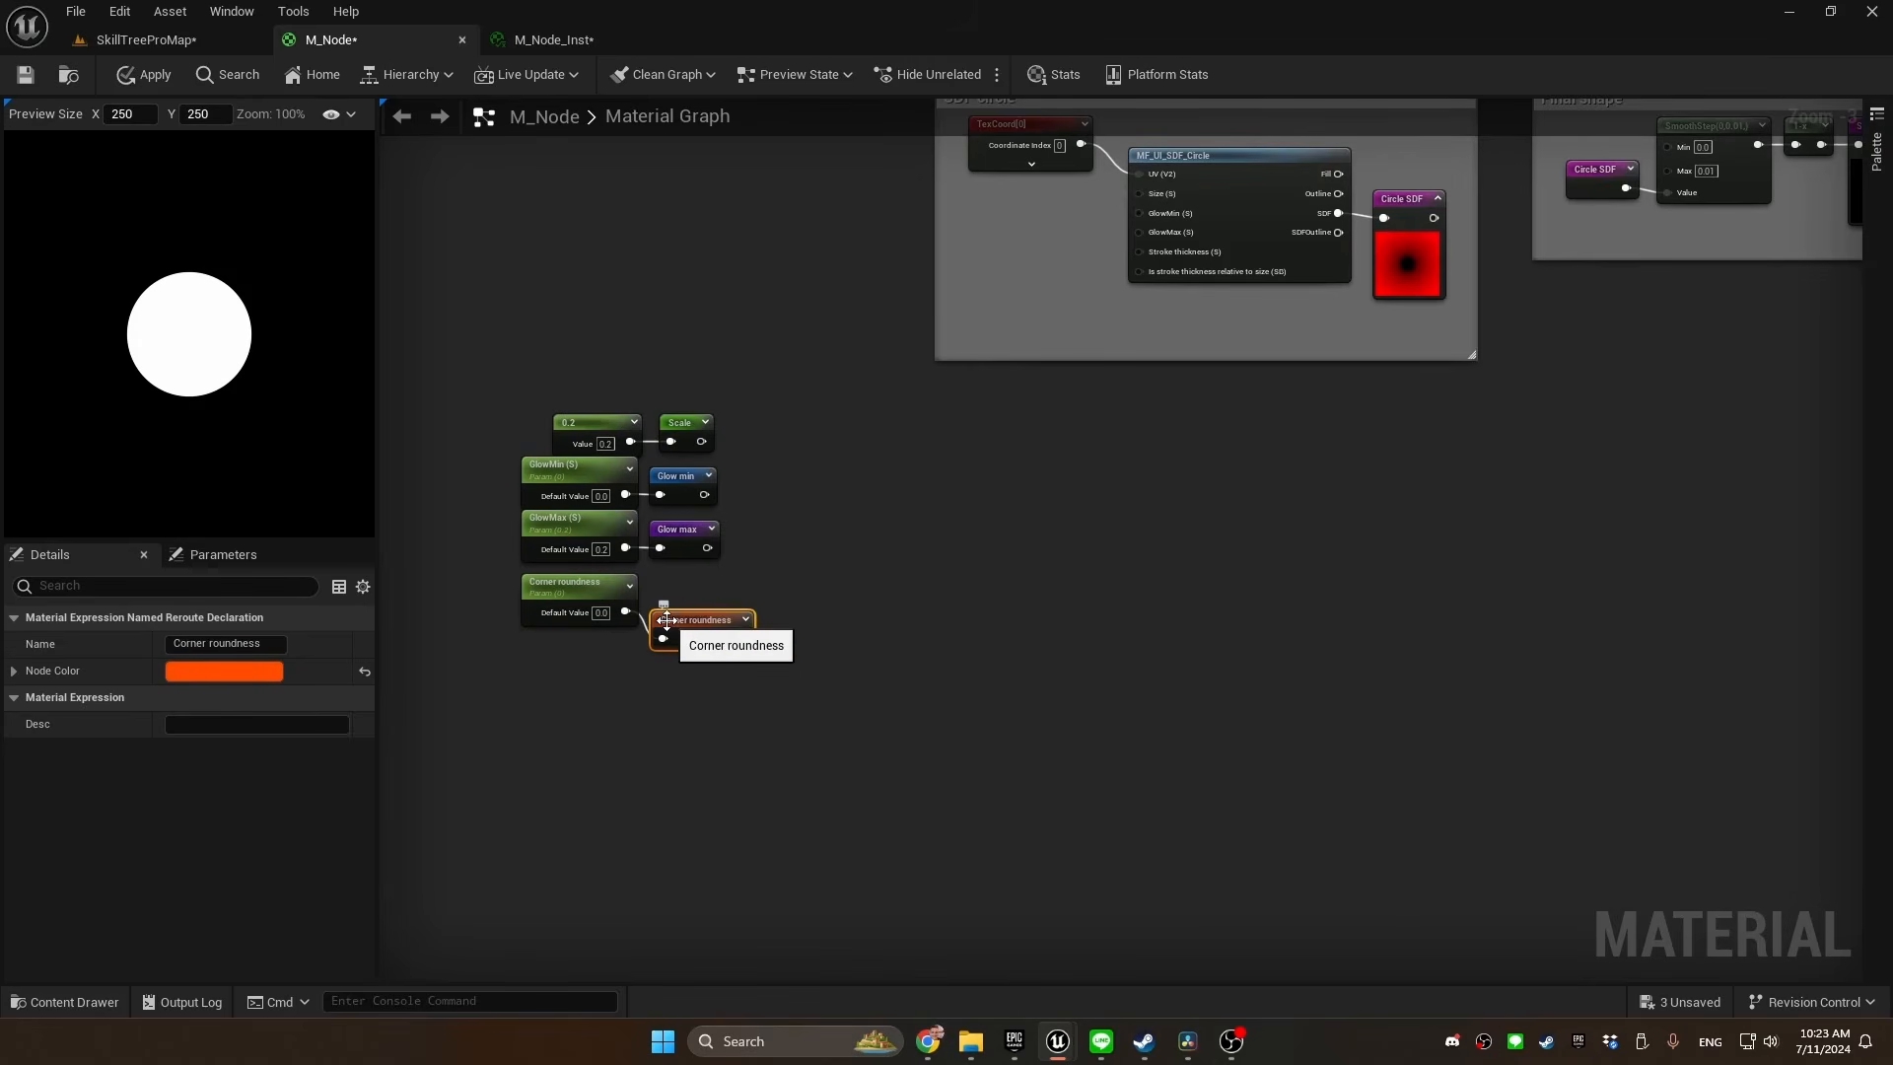
Group the size constant, glow and corner roundness parameters with their reroutes in a comment titled "SDF parameters"
{"action": "left_click_drag", "start_coordinate": [779, 394], "coordinate": [463, 678]}
{"action": "type", "text": "c"}
{"action": "type", "text": "SDF"}
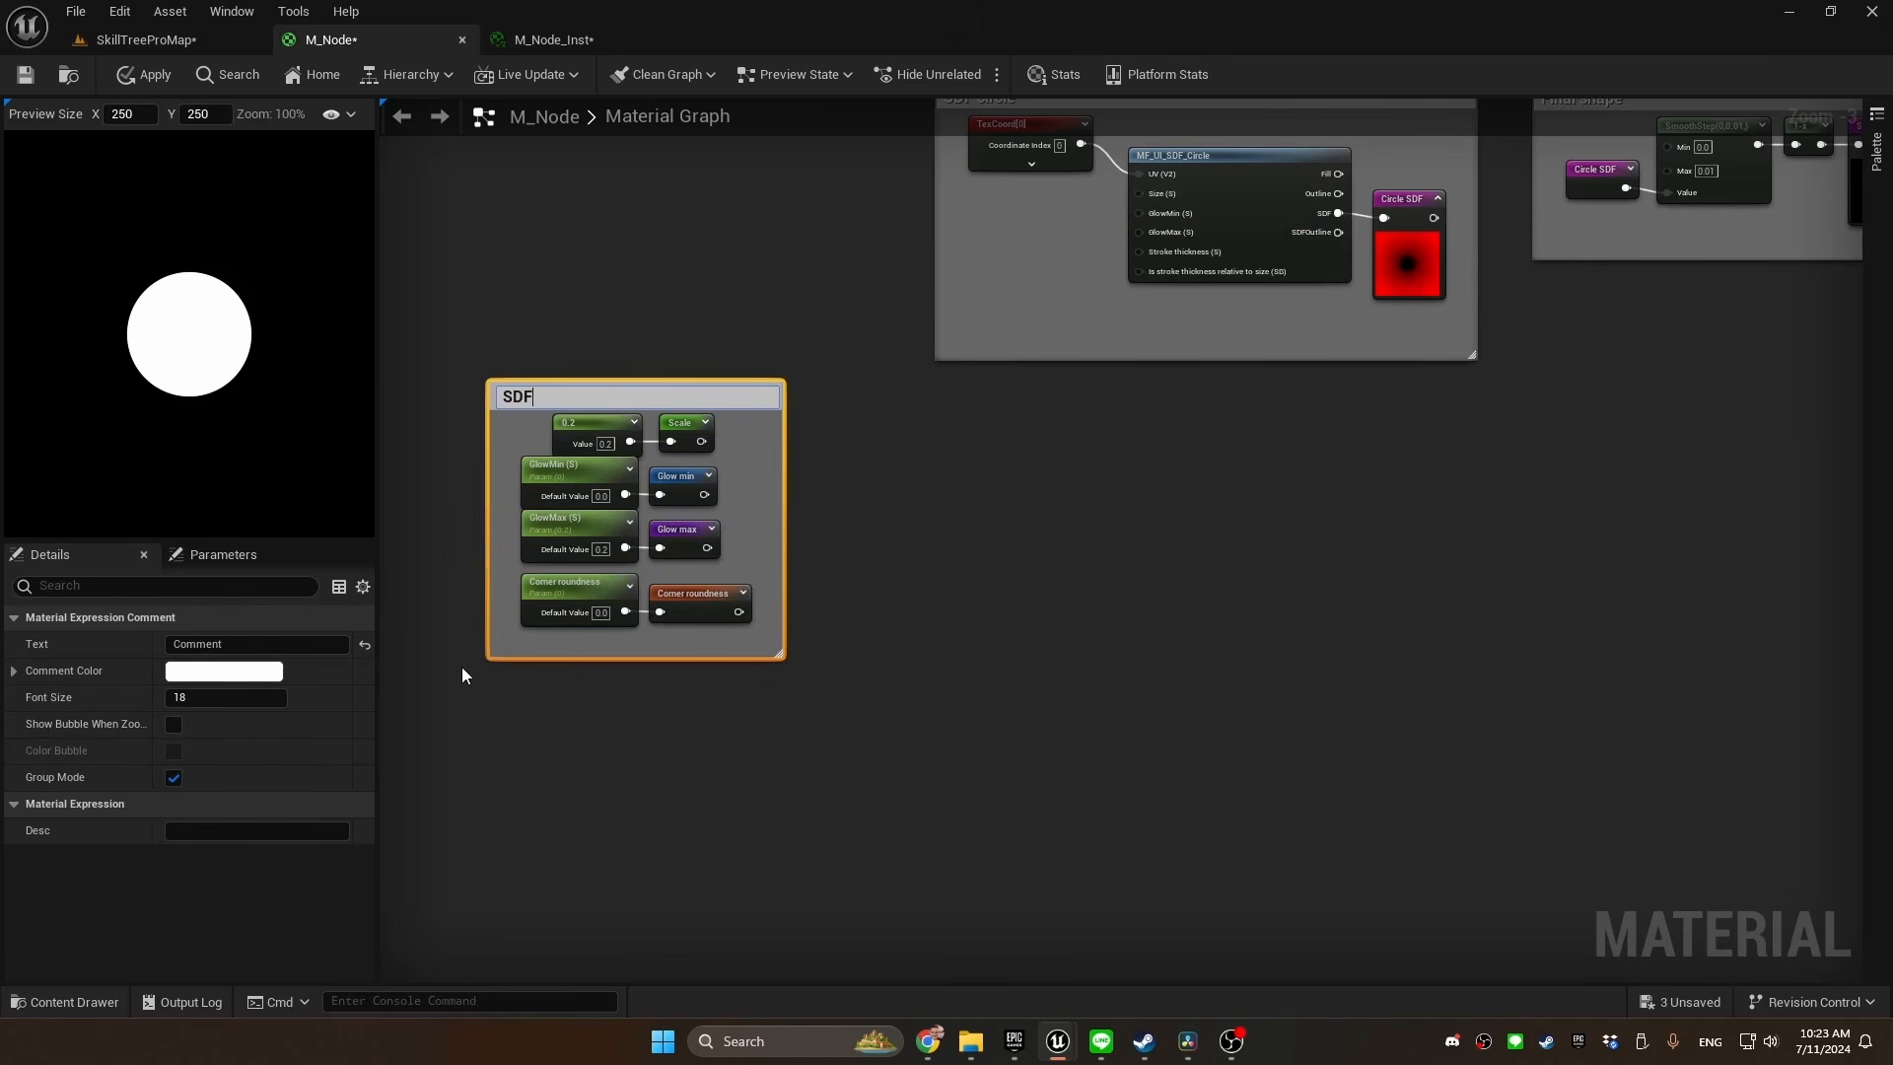
{"action": "type", "text": " parameters"}
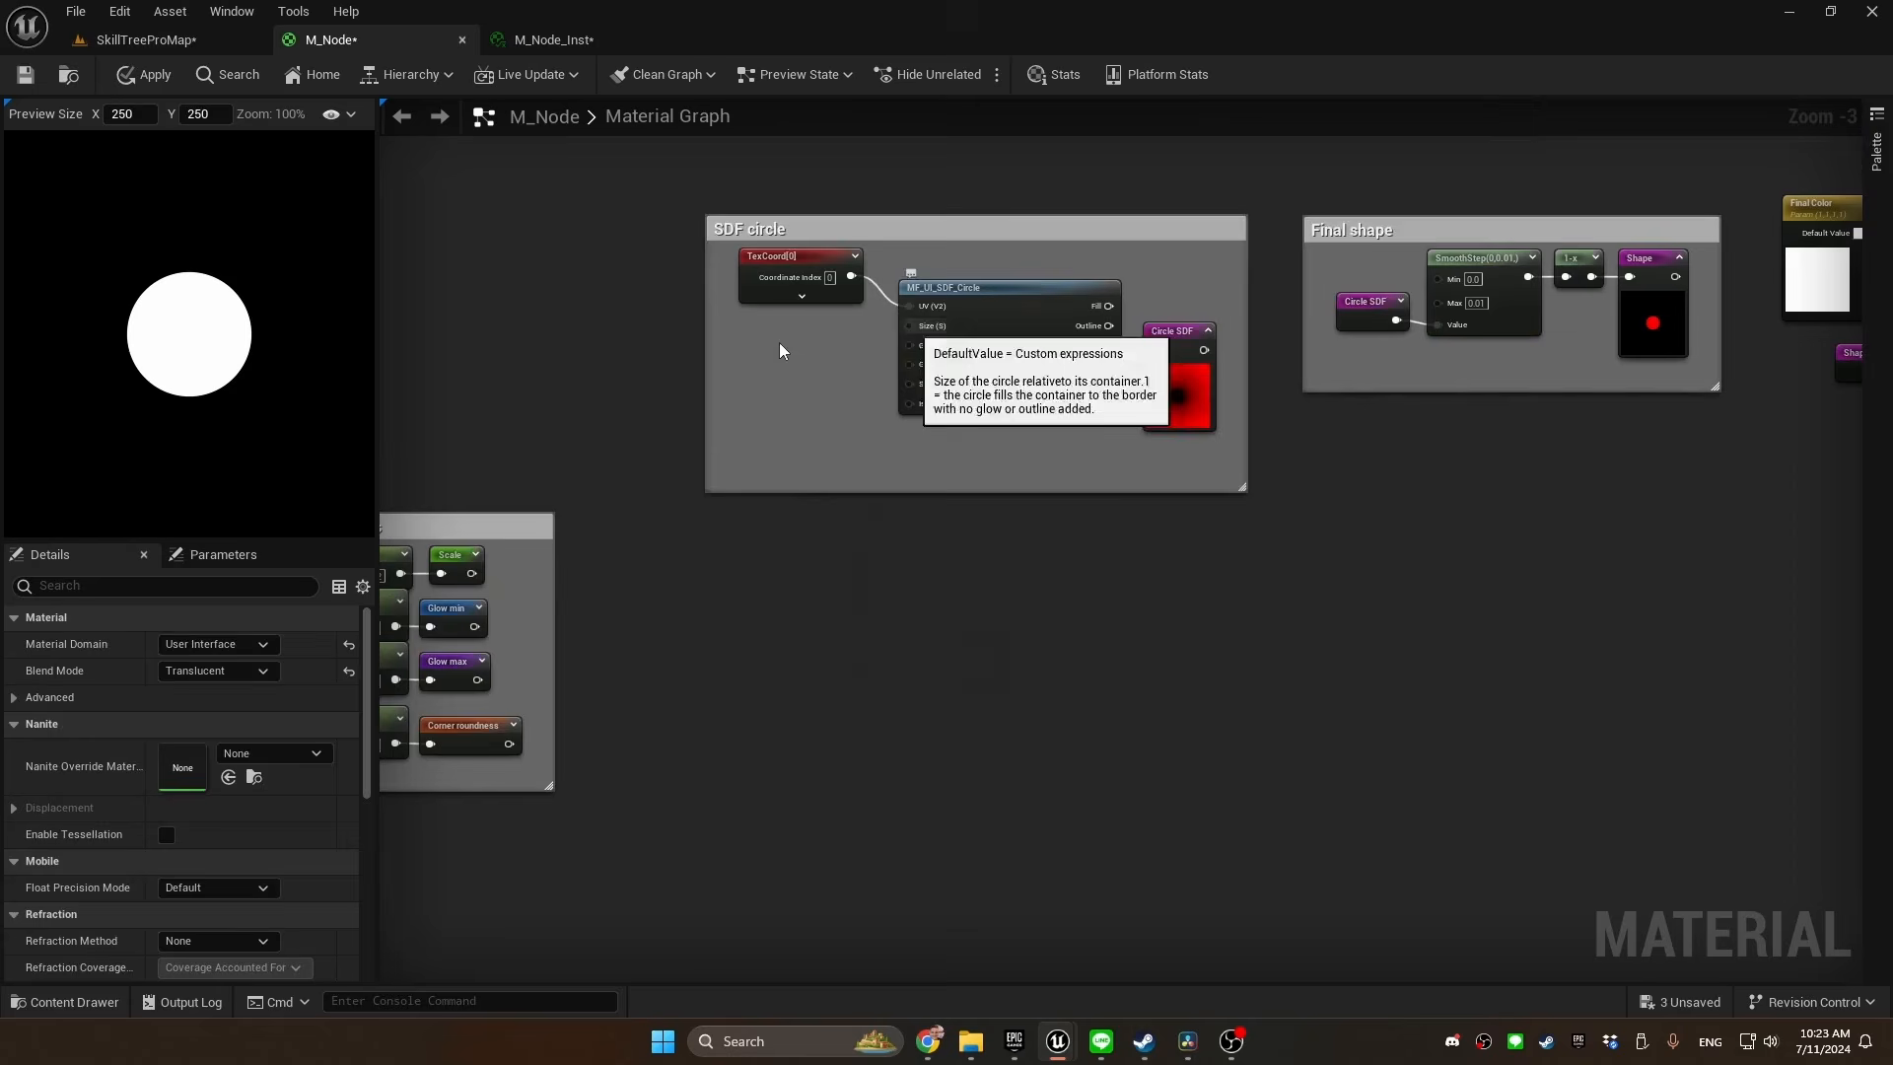
Feed MF_UI_SDF_Circle's Size, GlowMin and GlowMax inputs from the Scale, Glow min and Glow max named reroutes
{"action": "left_click_drag", "start_coordinate": [908, 325], "coordinate": [779, 341]}
{"action": "type", "text": "scal"}
{"action": "key", "text": "Return"}
{"action": "left_click_drag", "start_coordinate": [908, 346], "coordinate": [854, 364]}
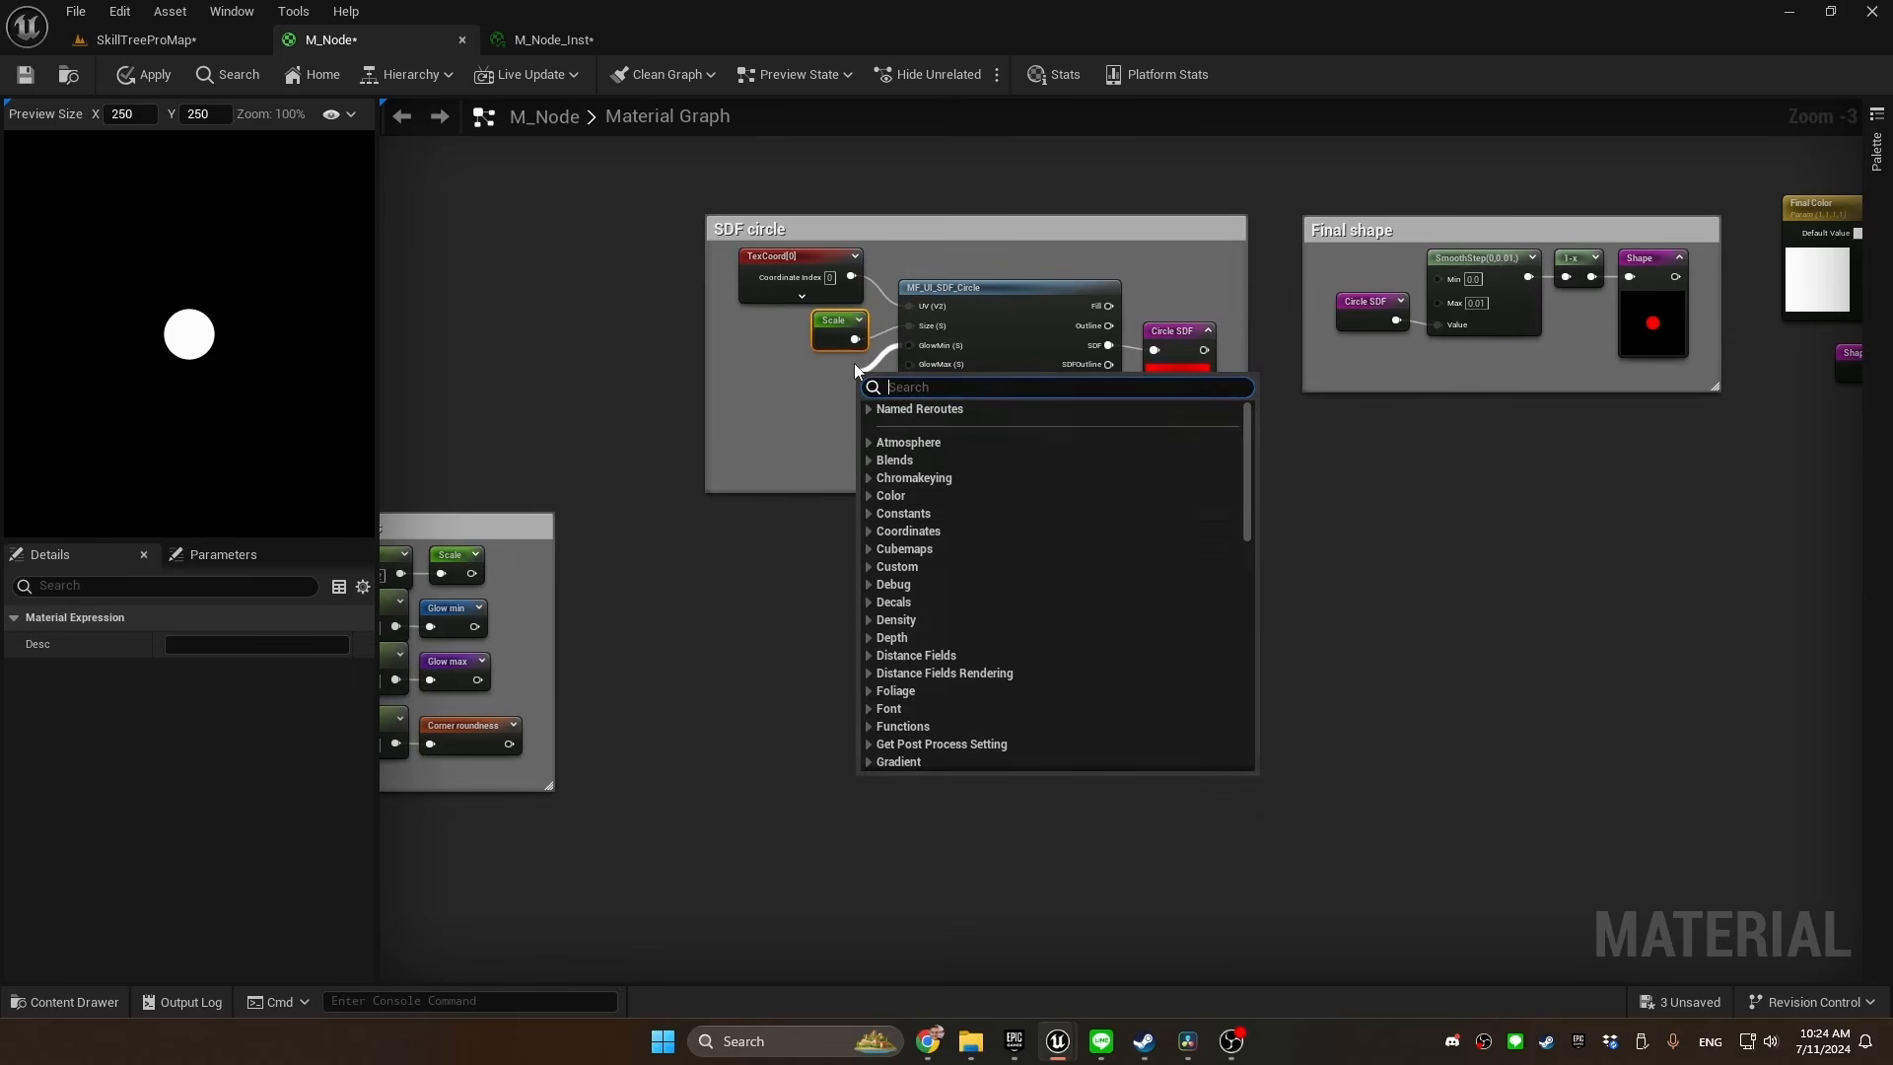
{"action": "type", "text": "glowmin"}
{"action": "key", "text": "Return"}
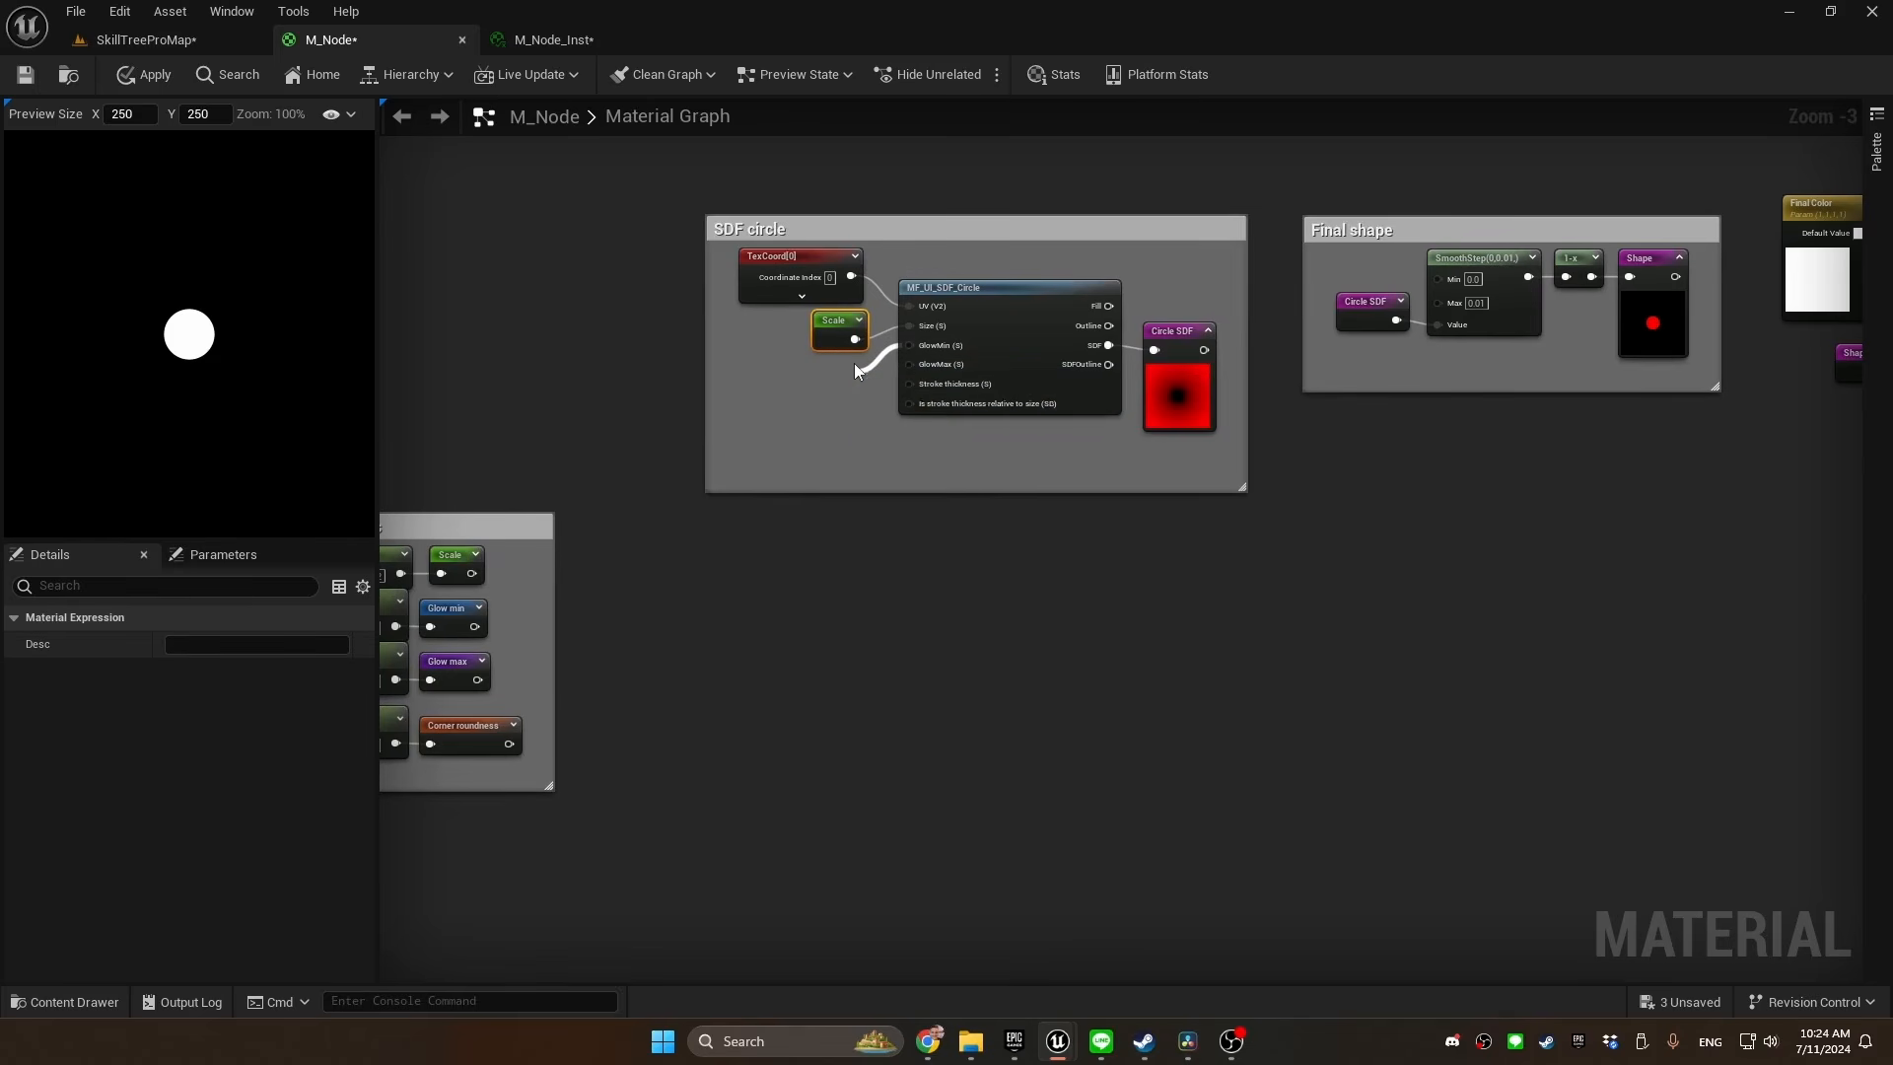
{"action": "left_click_drag", "start_coordinate": [908, 365], "coordinate": [857, 395]}
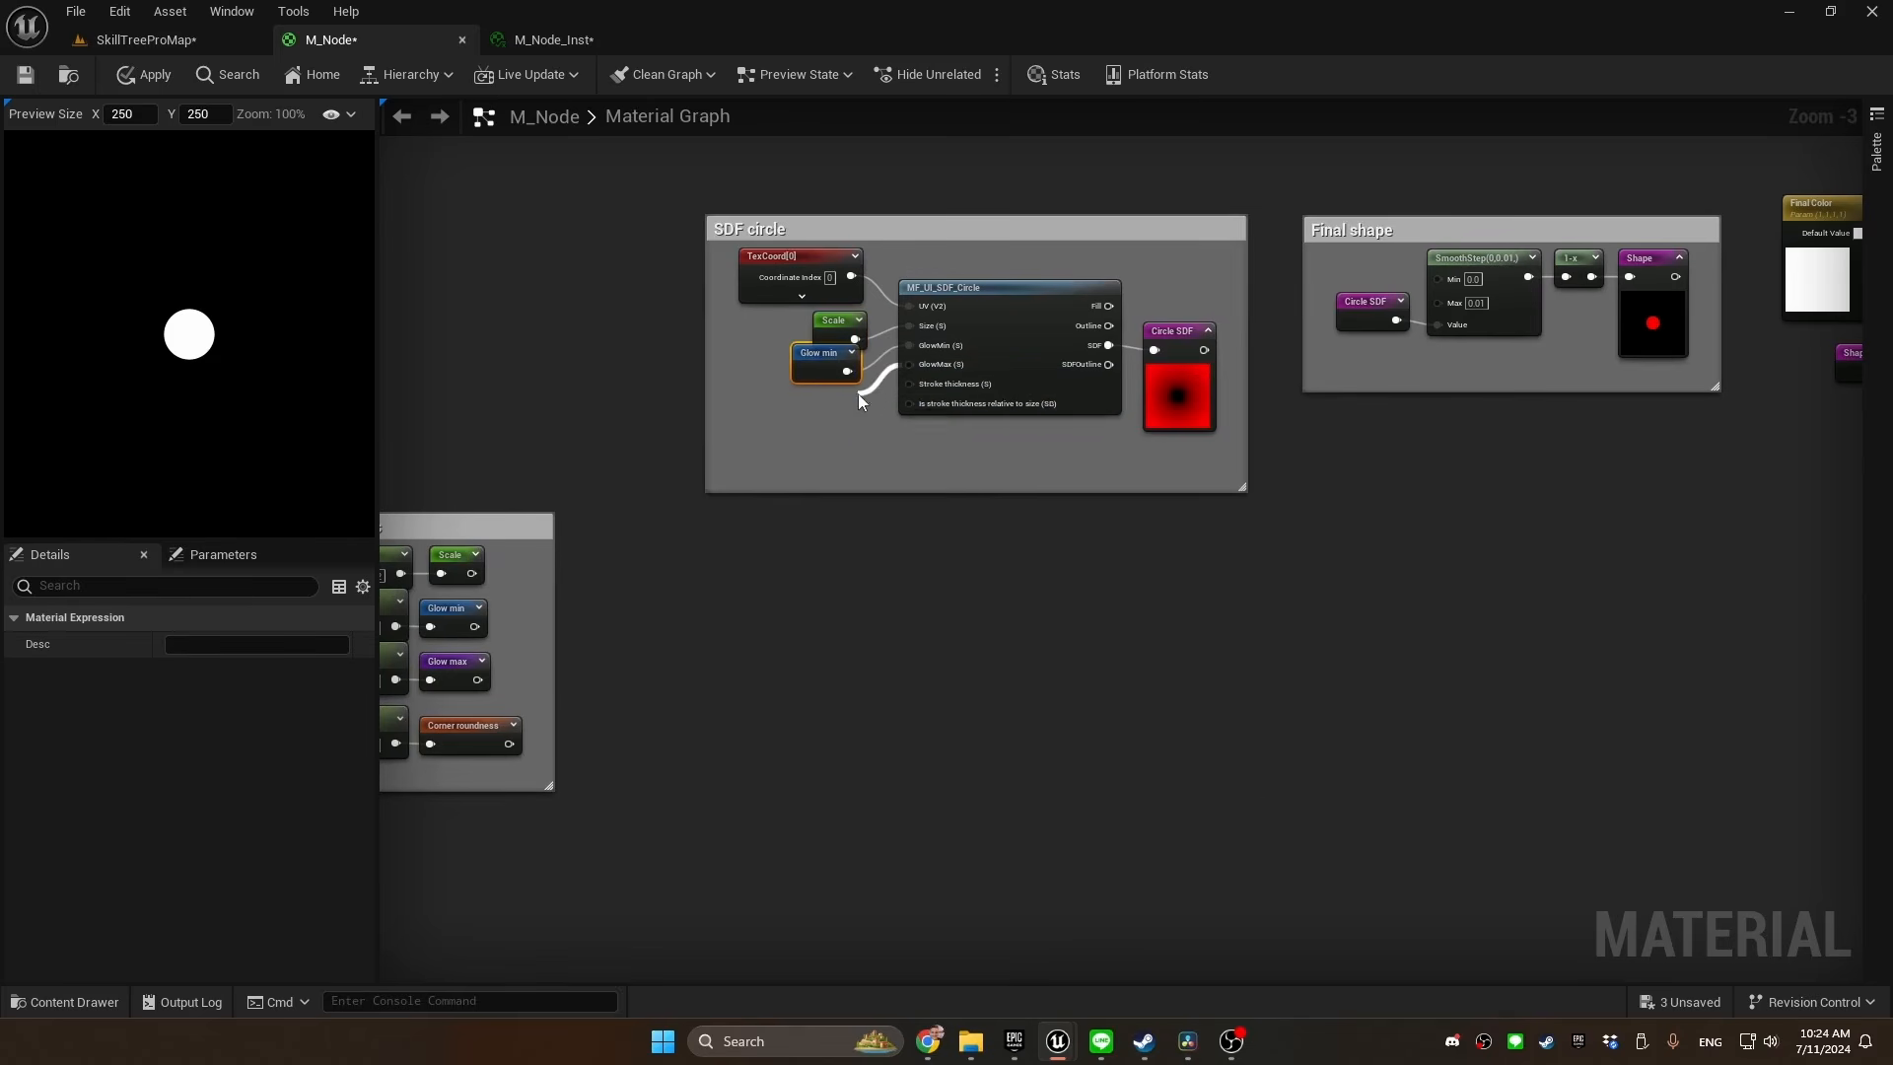
{"action": "type", "text": "glowmax"}
{"action": "key", "text": "Return"}
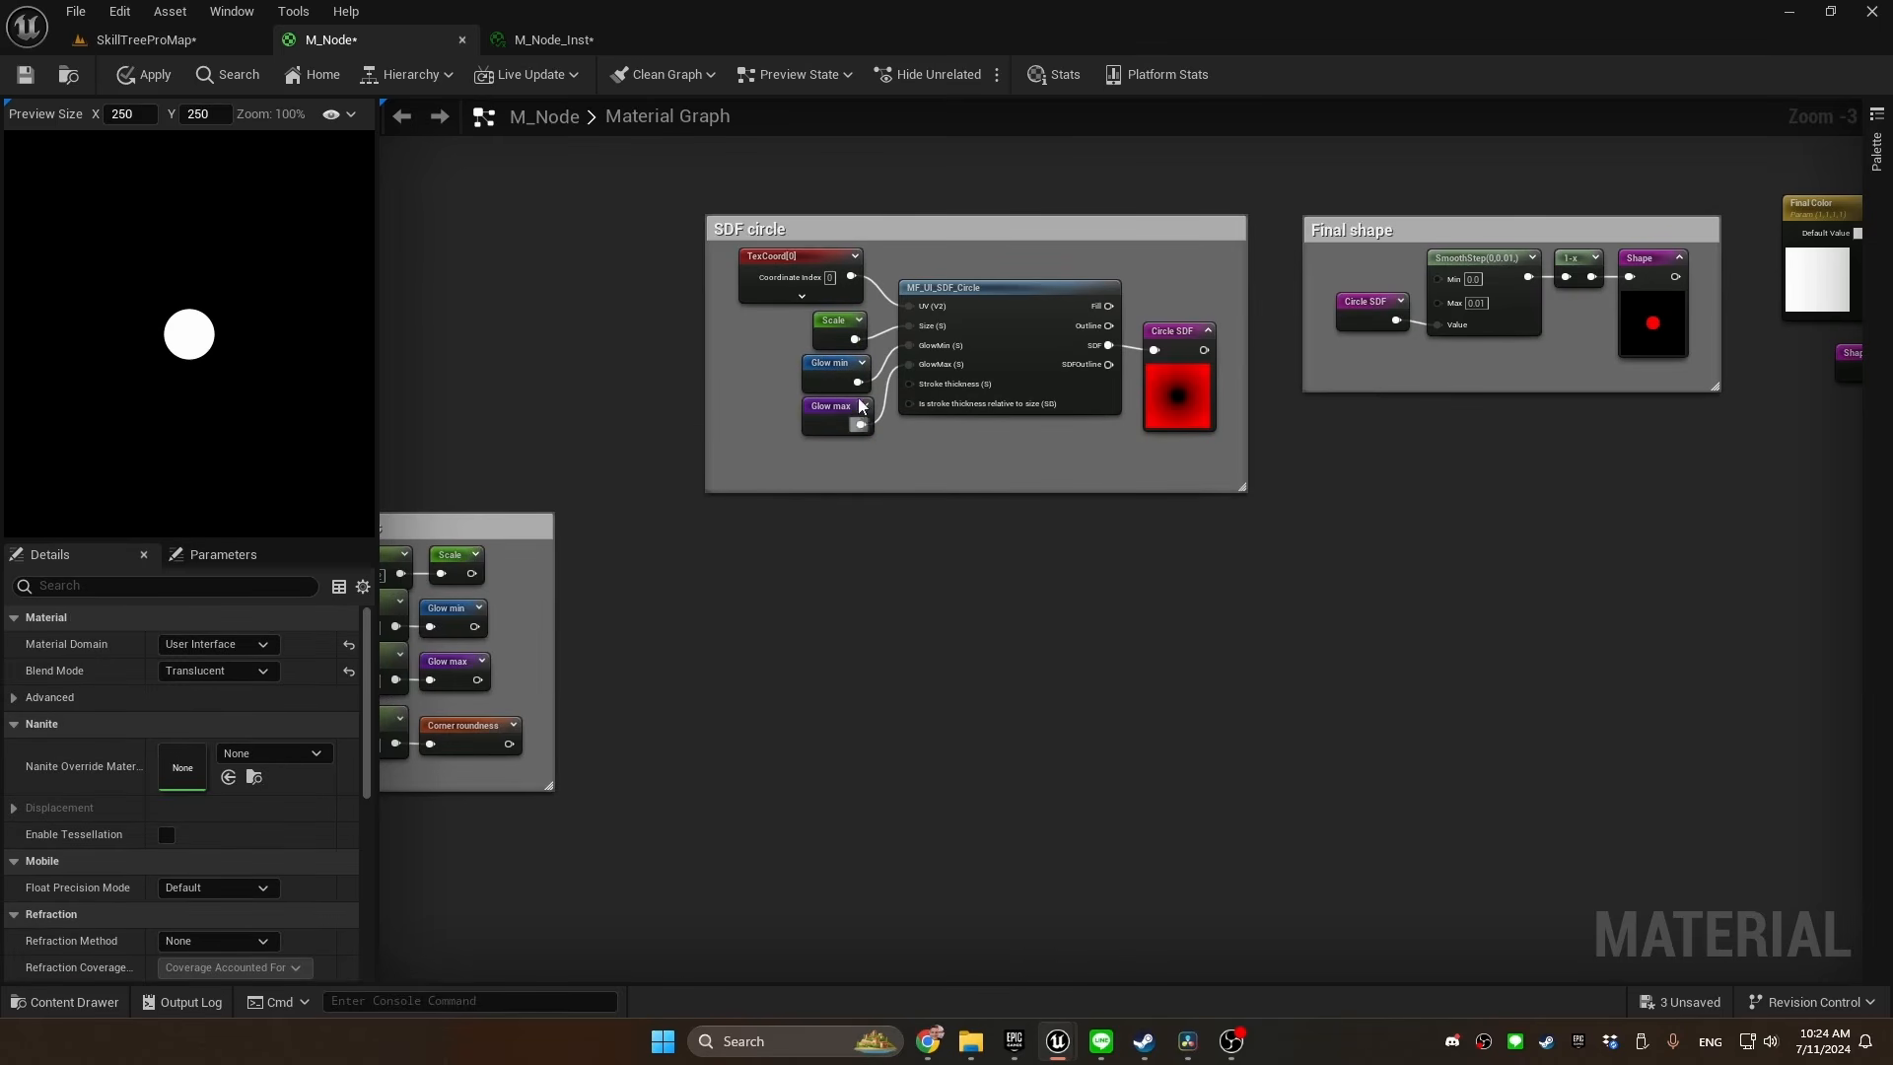
{"action": "left_click", "coordinate": [838, 333]}
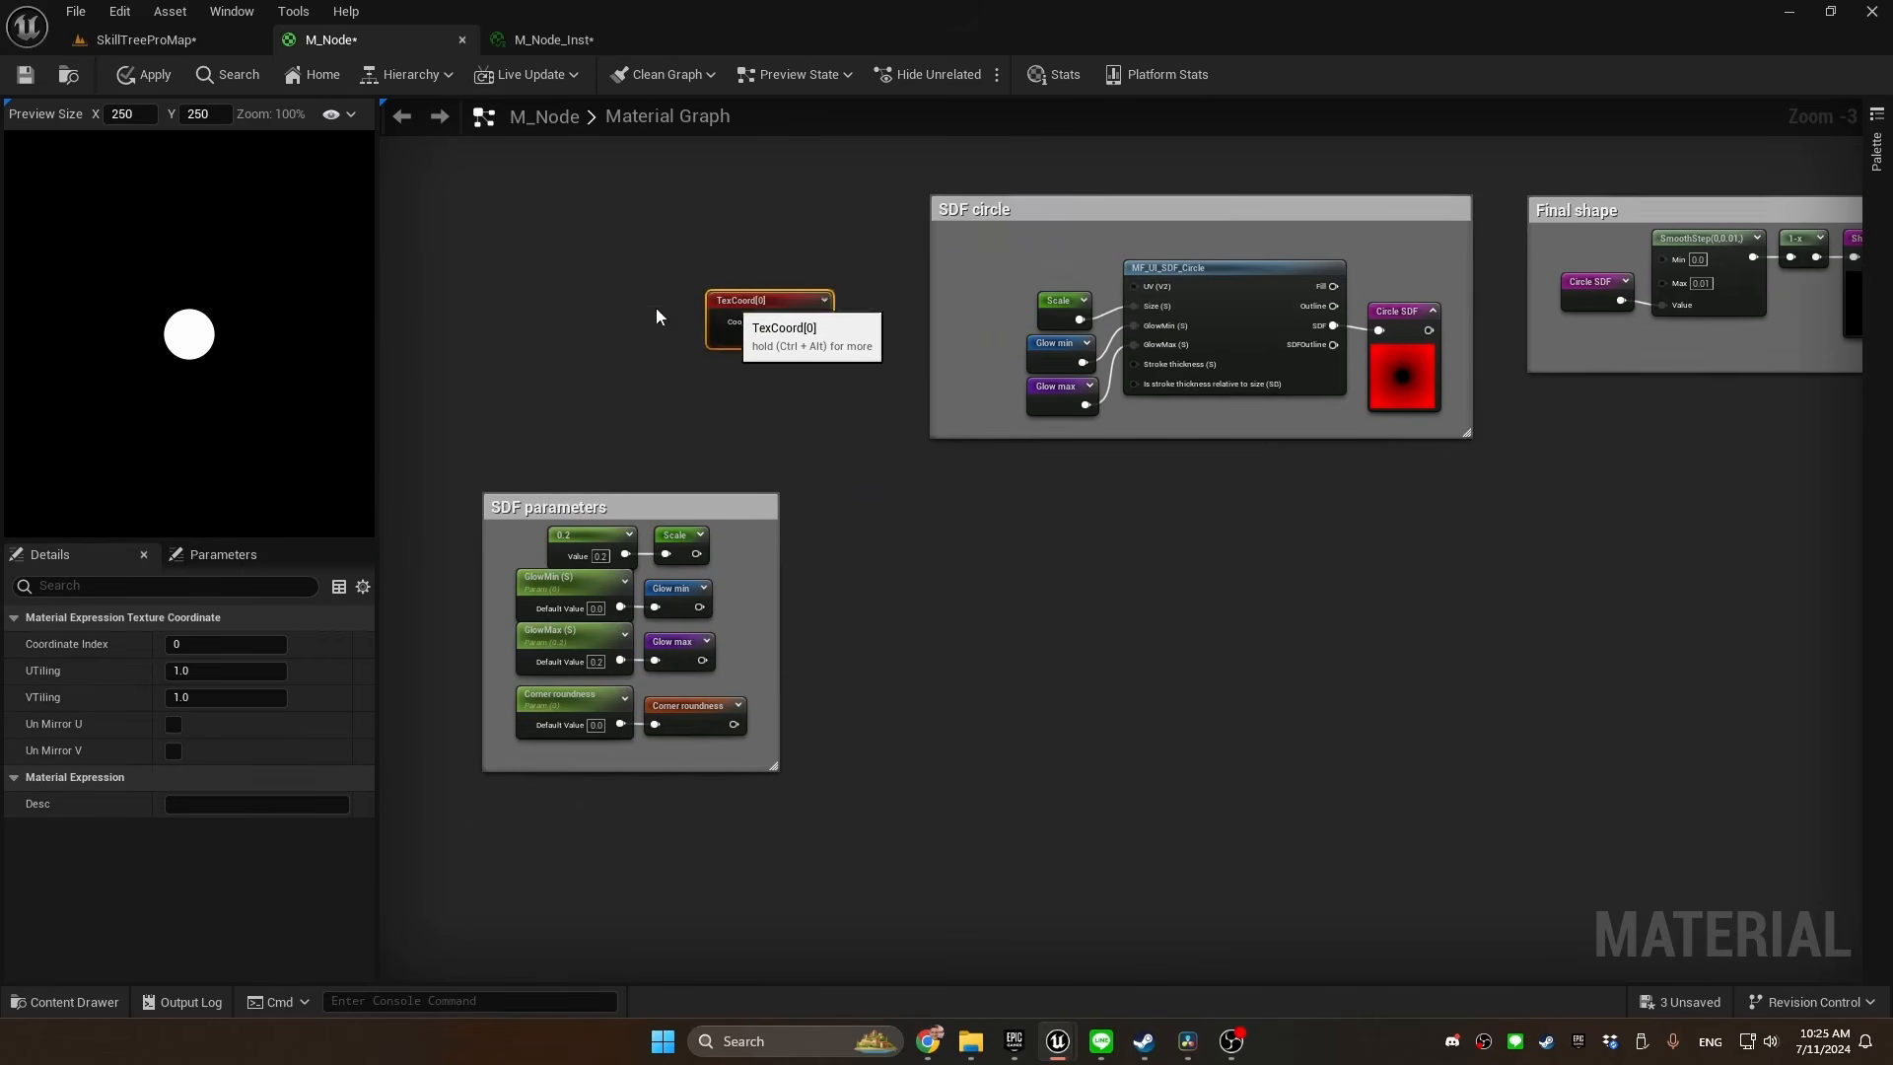
Declare a named reroute "UVs" from the TexCoord node's output and use it for MF_UI_SDF_Circle's UV input
{"action": "left_click_drag", "start_coordinate": [732, 301], "coordinate": [621, 328]}
{"action": "type", "text": "named"}
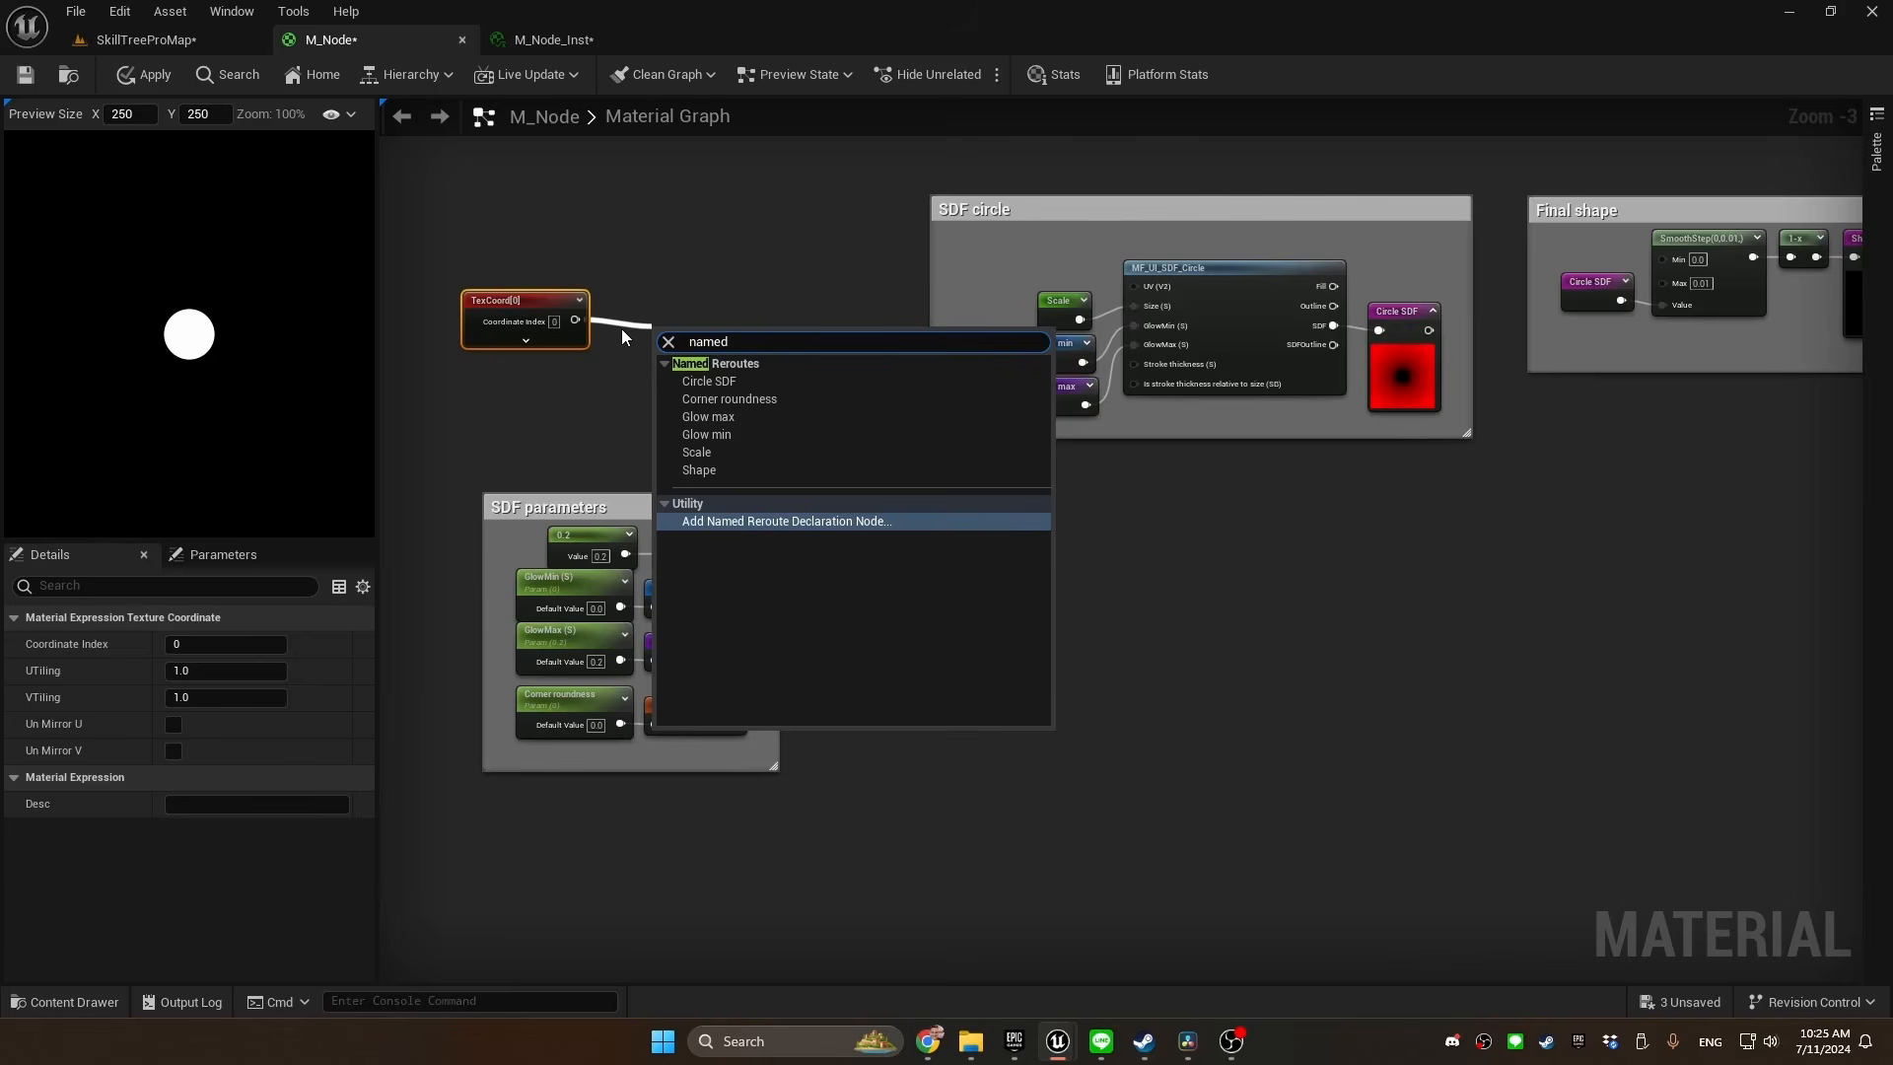
{"action": "key", "text": "Return"}
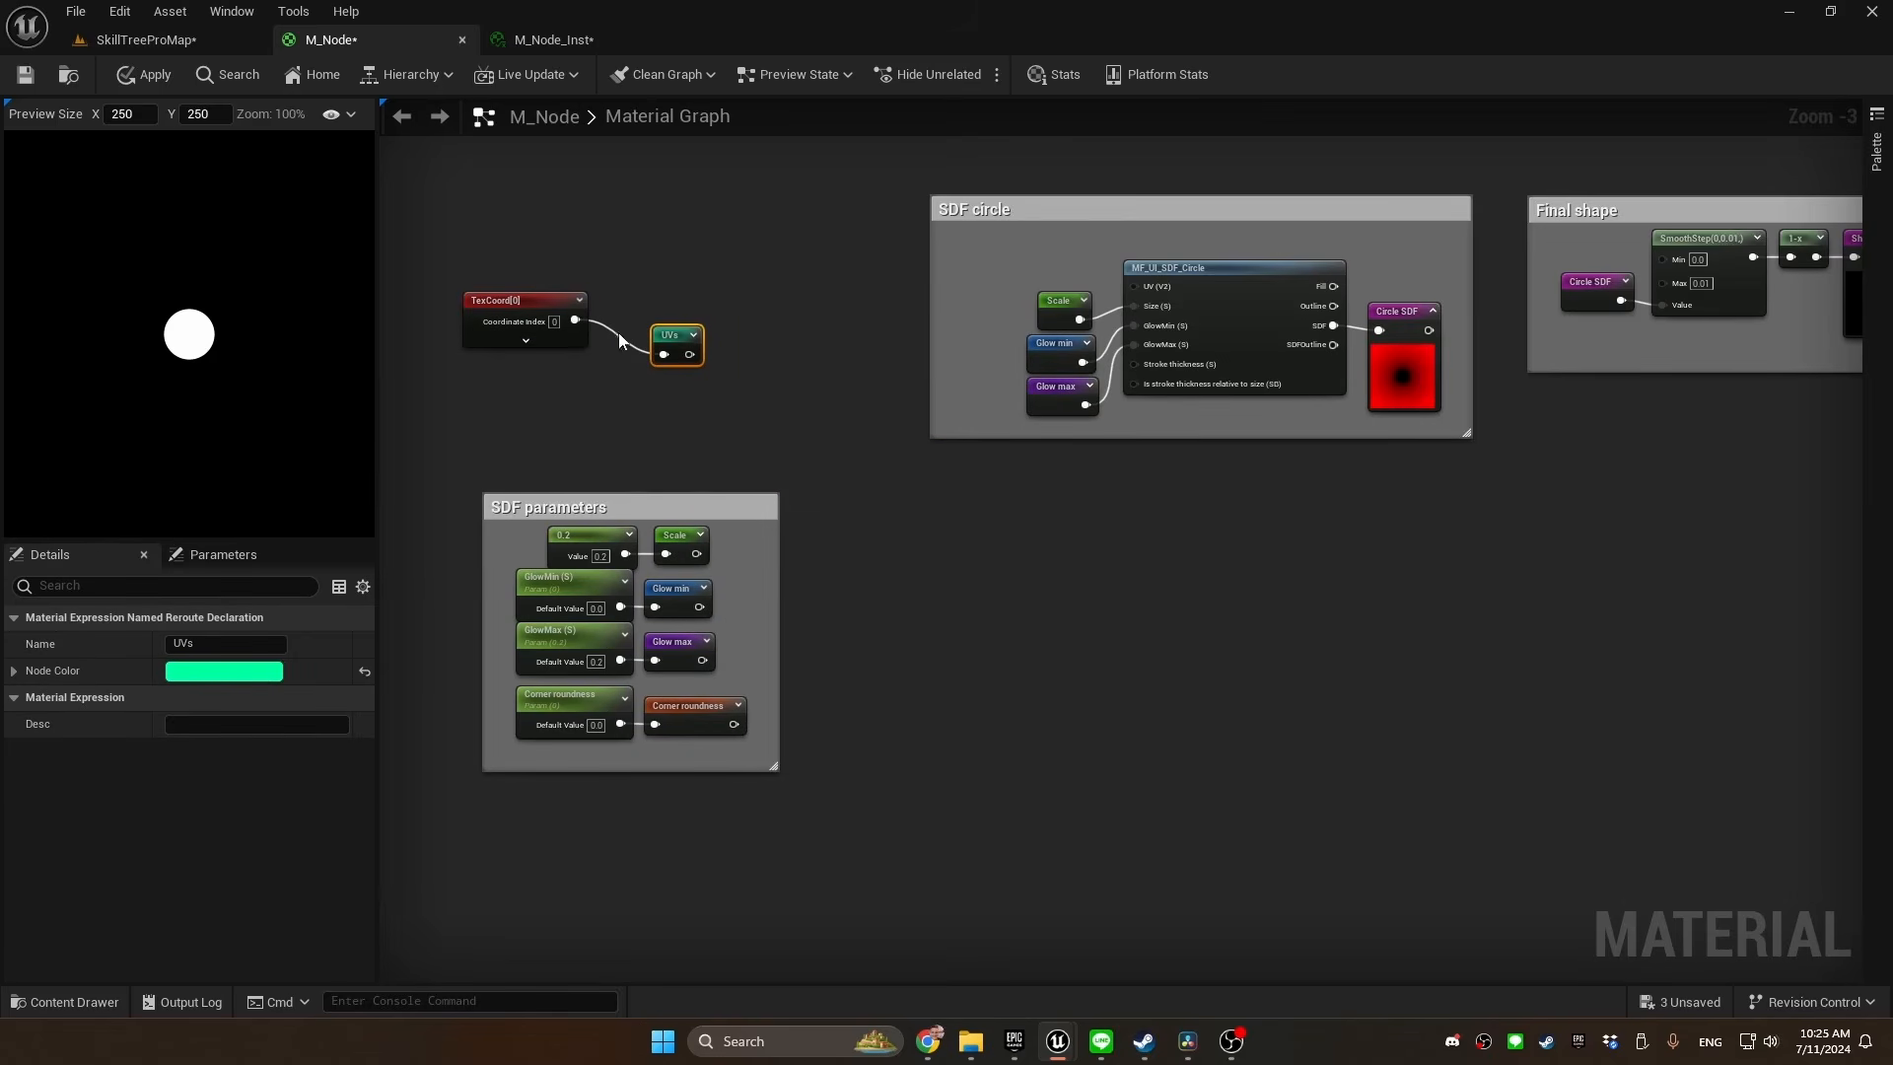
{"action": "left_click_drag", "start_coordinate": [676, 334], "coordinate": [636, 300]}
{"action": "right_click", "coordinate": [1021, 261]}
{"action": "type", "text": "uvs"}
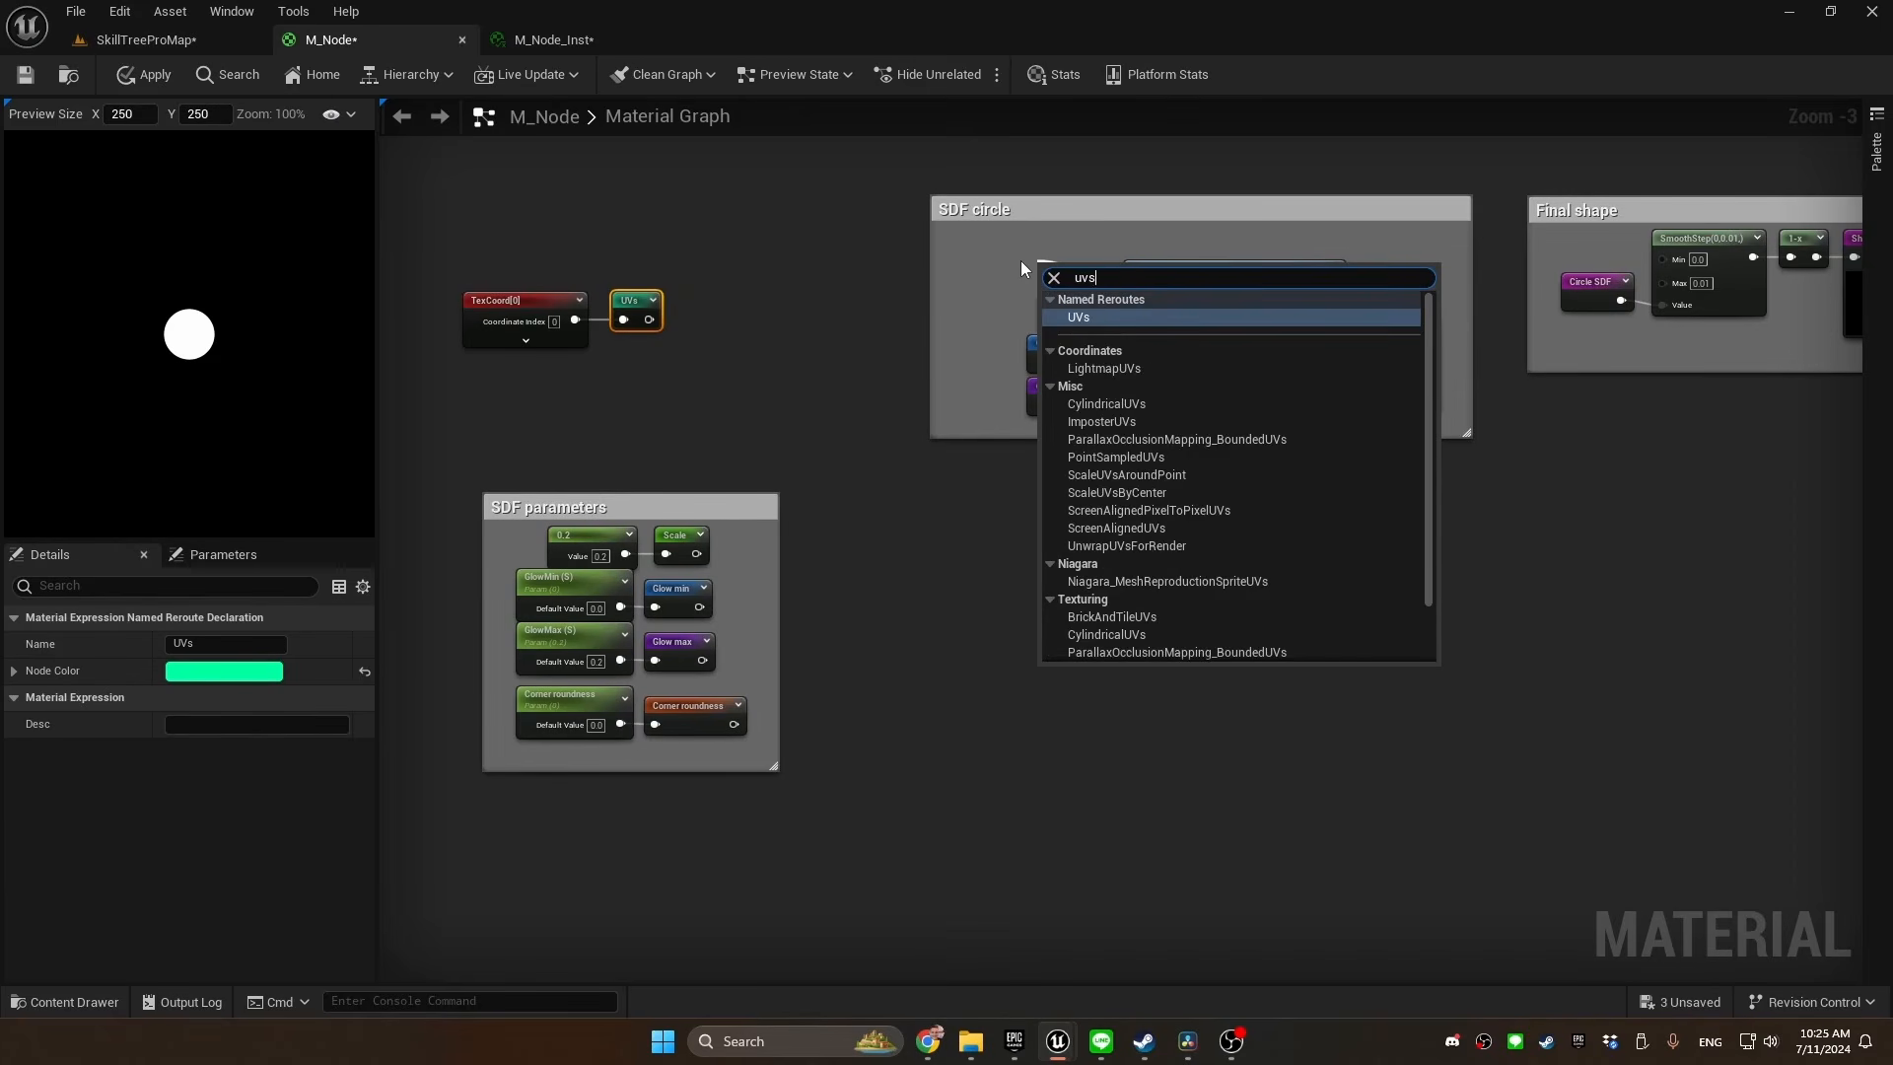
{"action": "key", "text": "Return"}
Add an MF_UI_SDF_Triangle function node below the SDF circle comment
{"action": "right_click", "coordinate": [843, 540]}
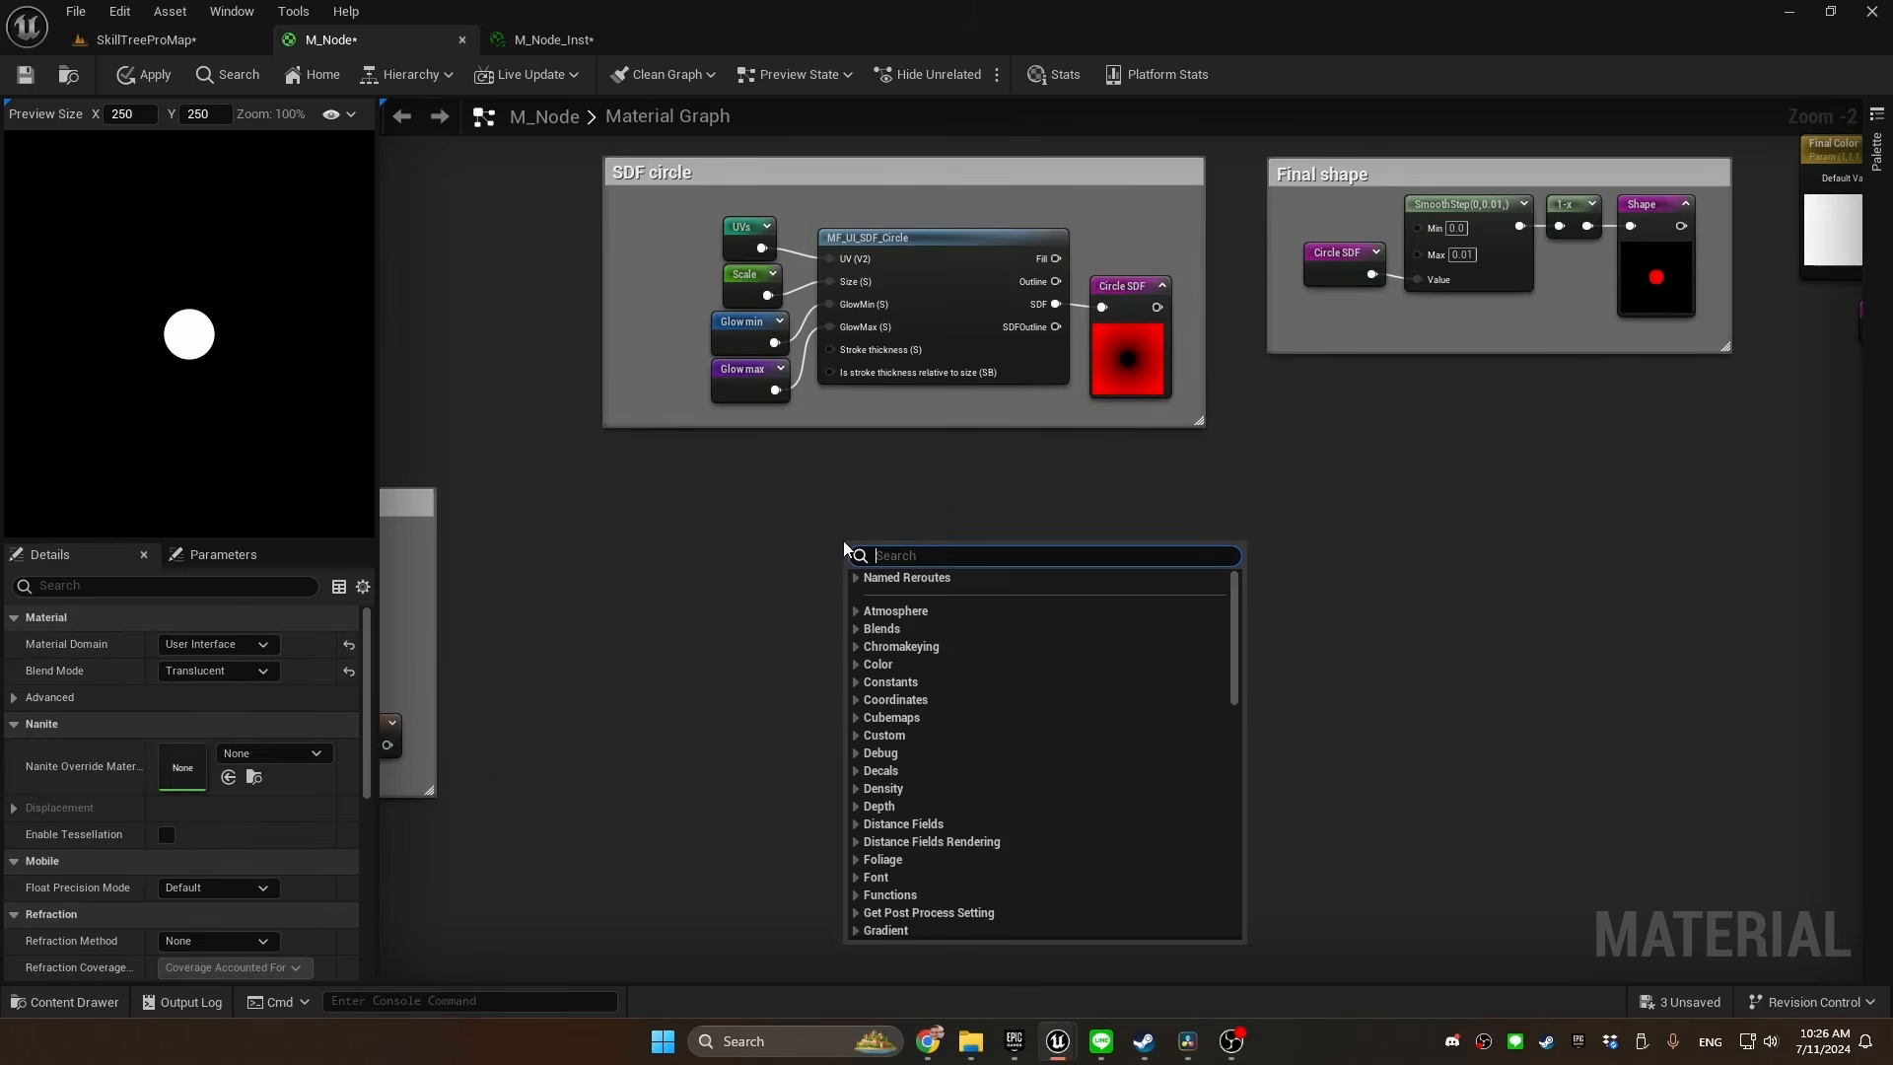
{"action": "type", "text": "triangle"}
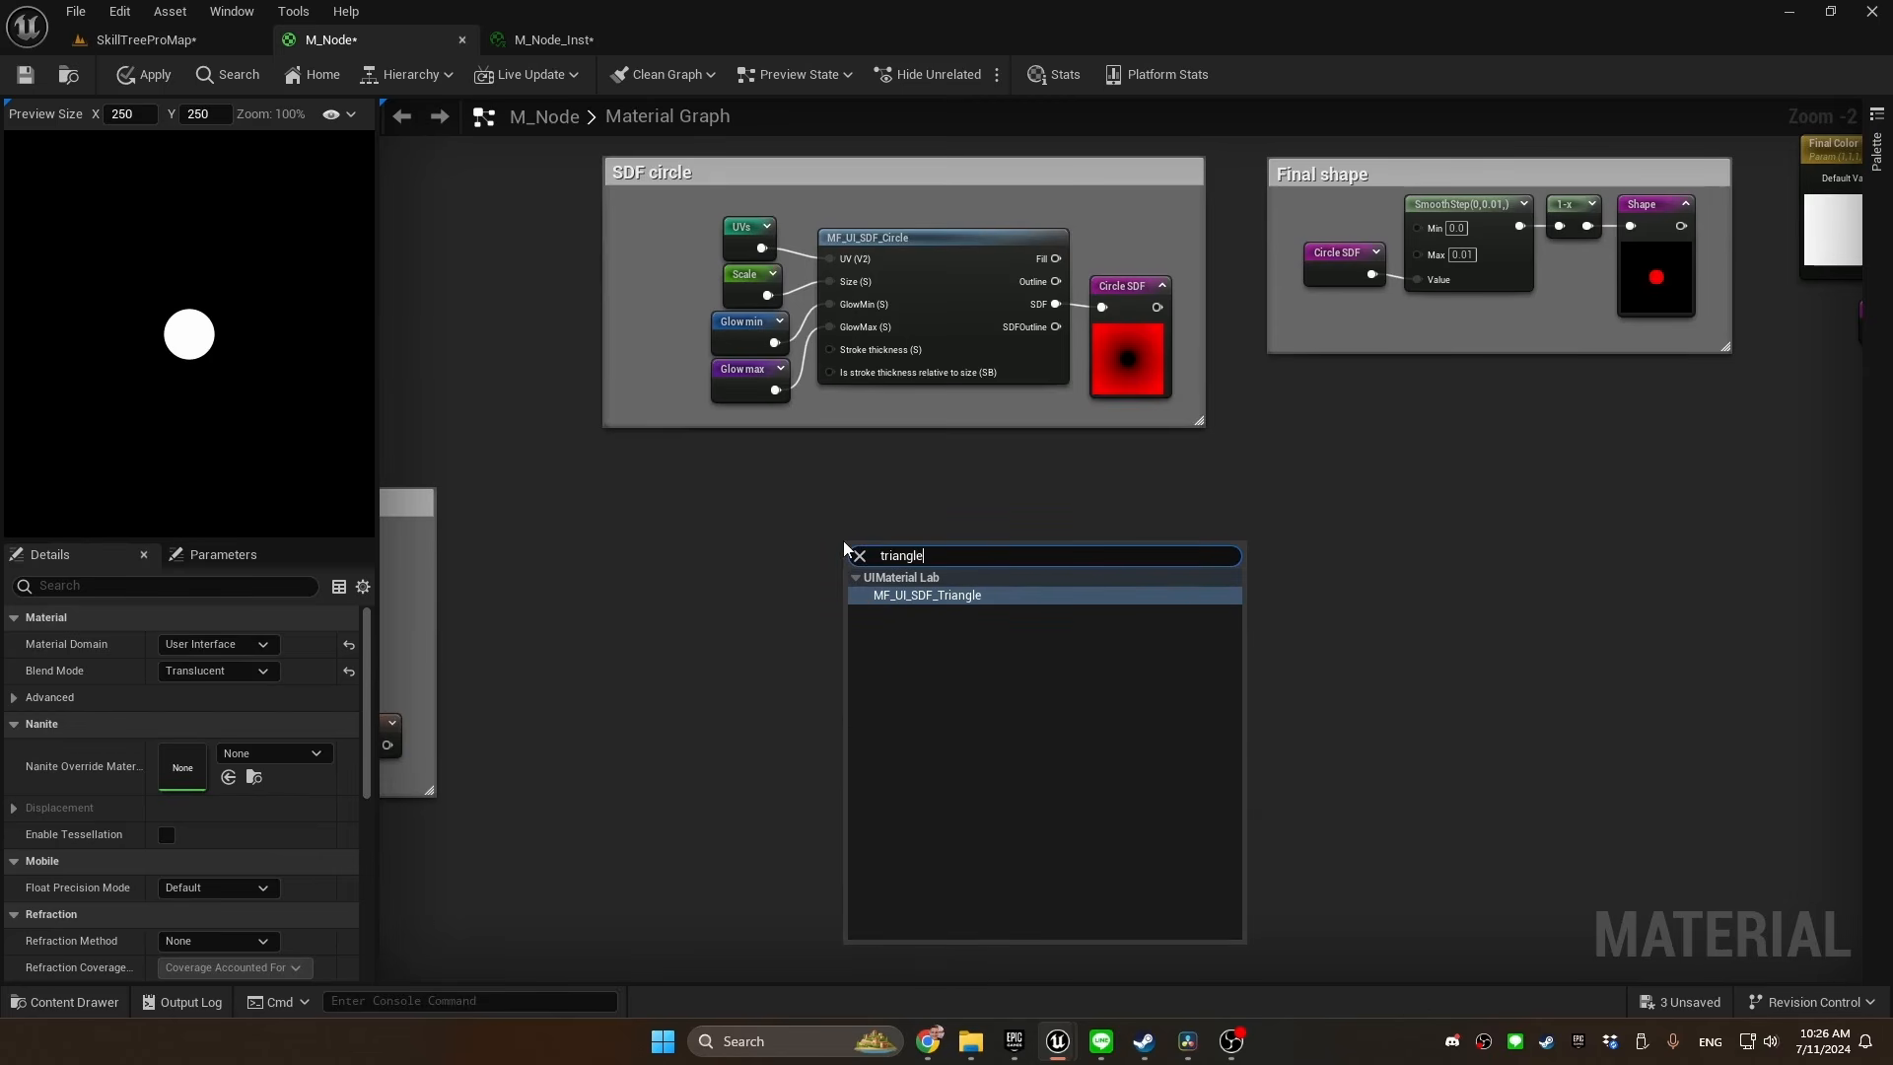
{"action": "key", "text": "Return"}
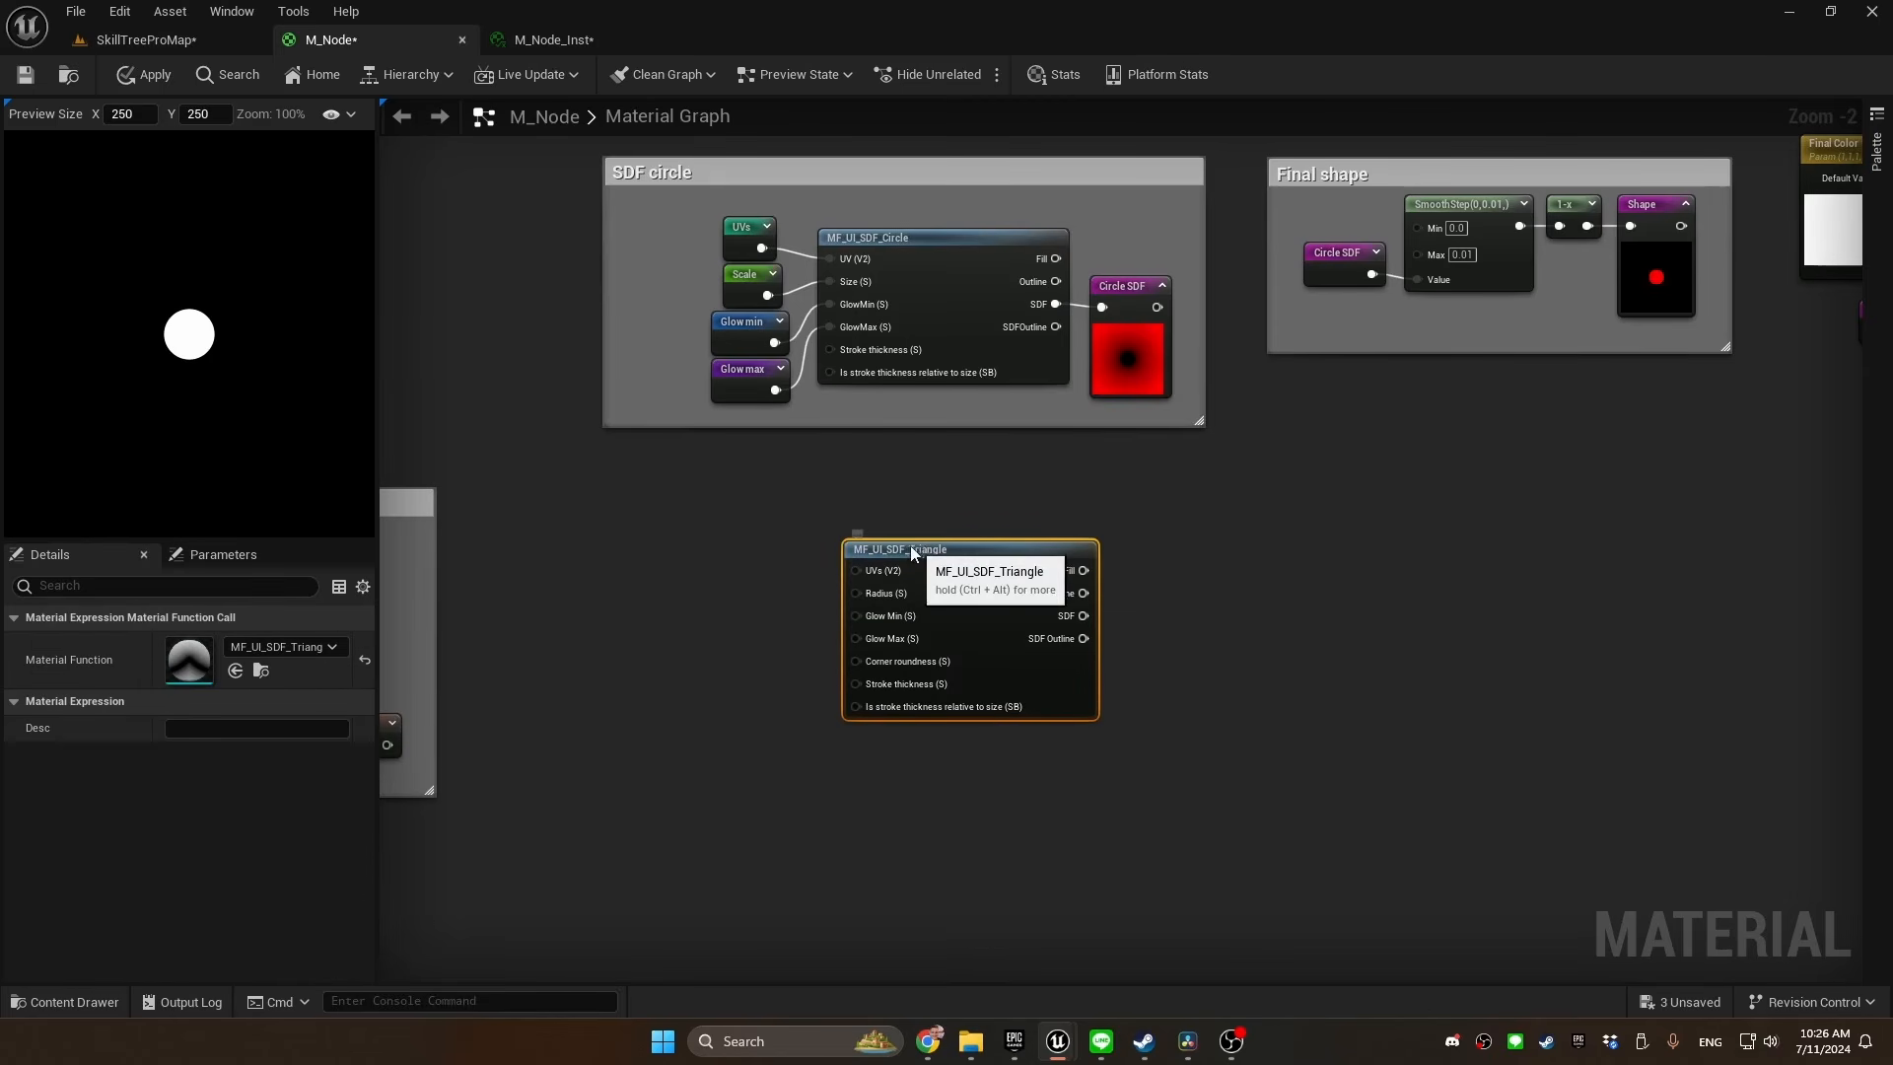
{"action": "left_click_drag", "start_coordinate": [909, 546], "coordinate": [896, 507]}
Declare a named reroute "Triangle SDF" from the triangle function's SDF output and show its preview
{"action": "left_click_drag", "start_coordinate": [1069, 576], "coordinate": [1122, 578]}
{"action": "type", "text": "named"}
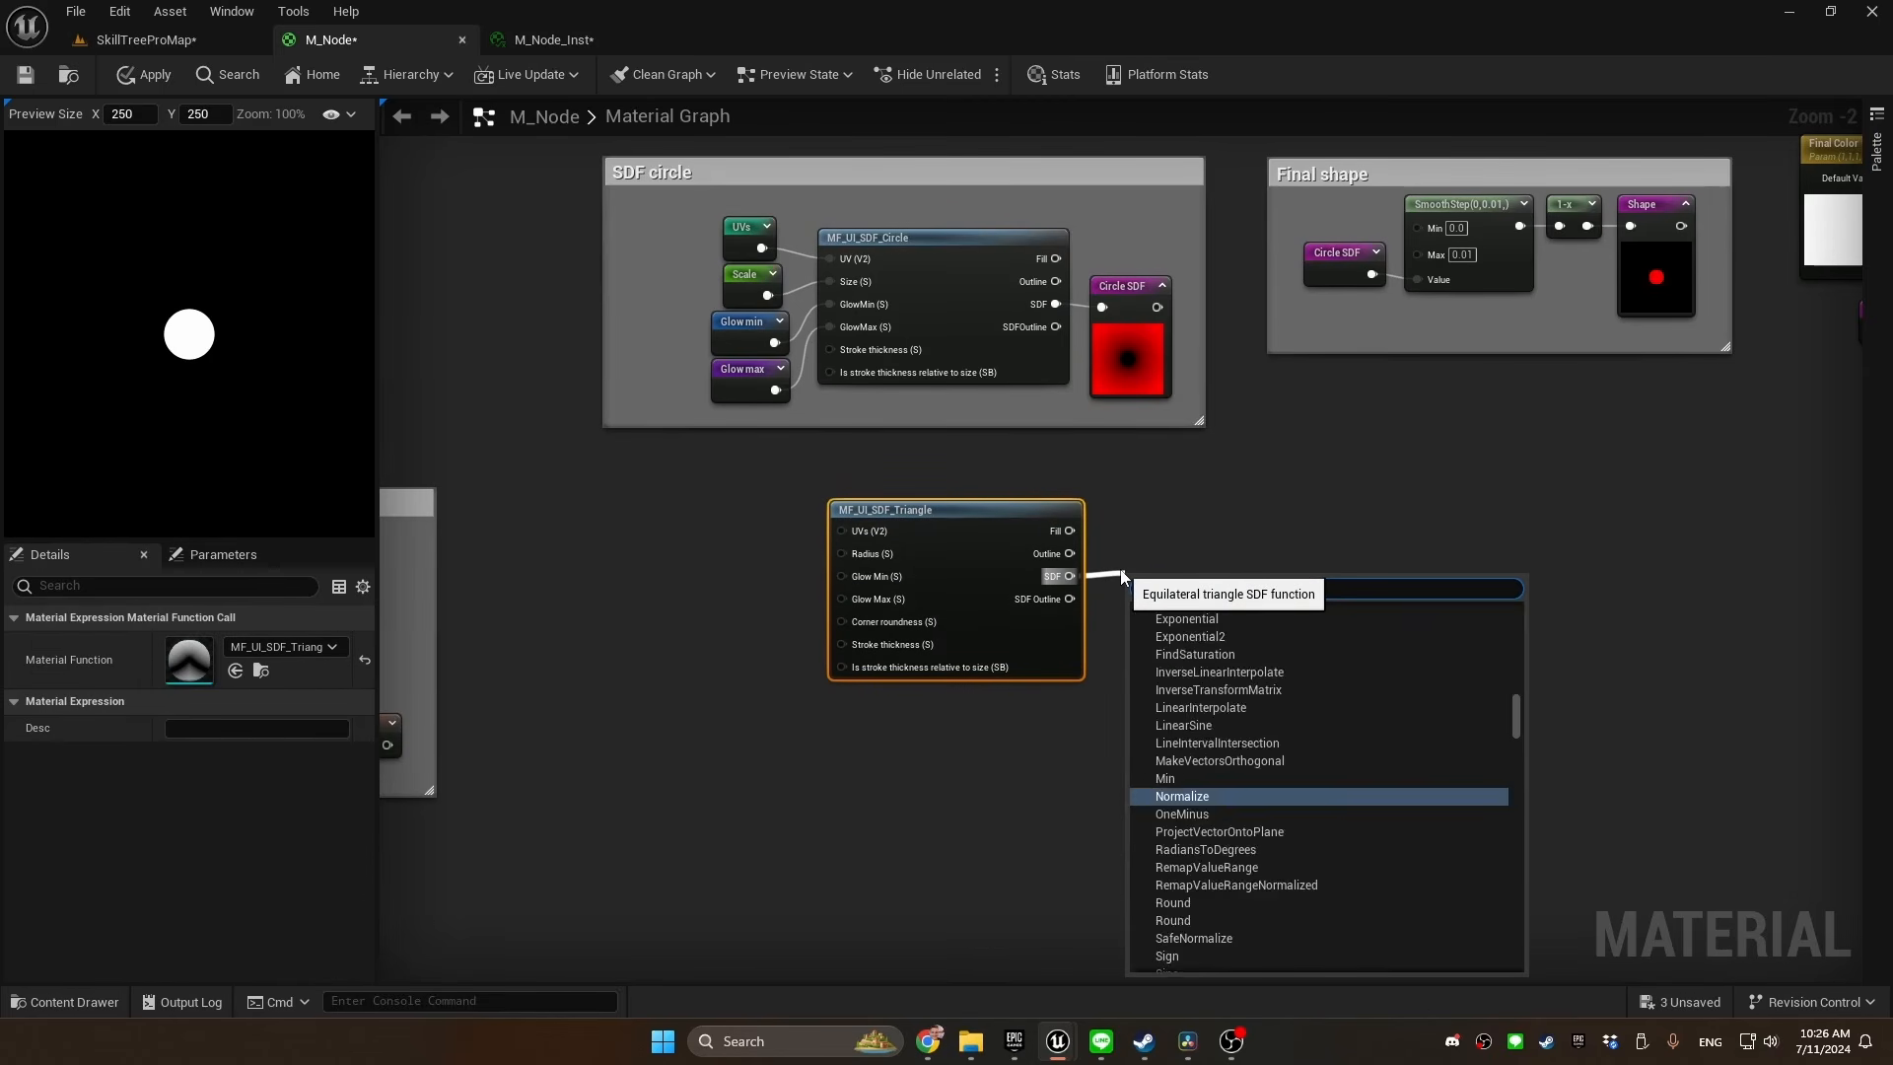
{"action": "key", "text": "Return"}
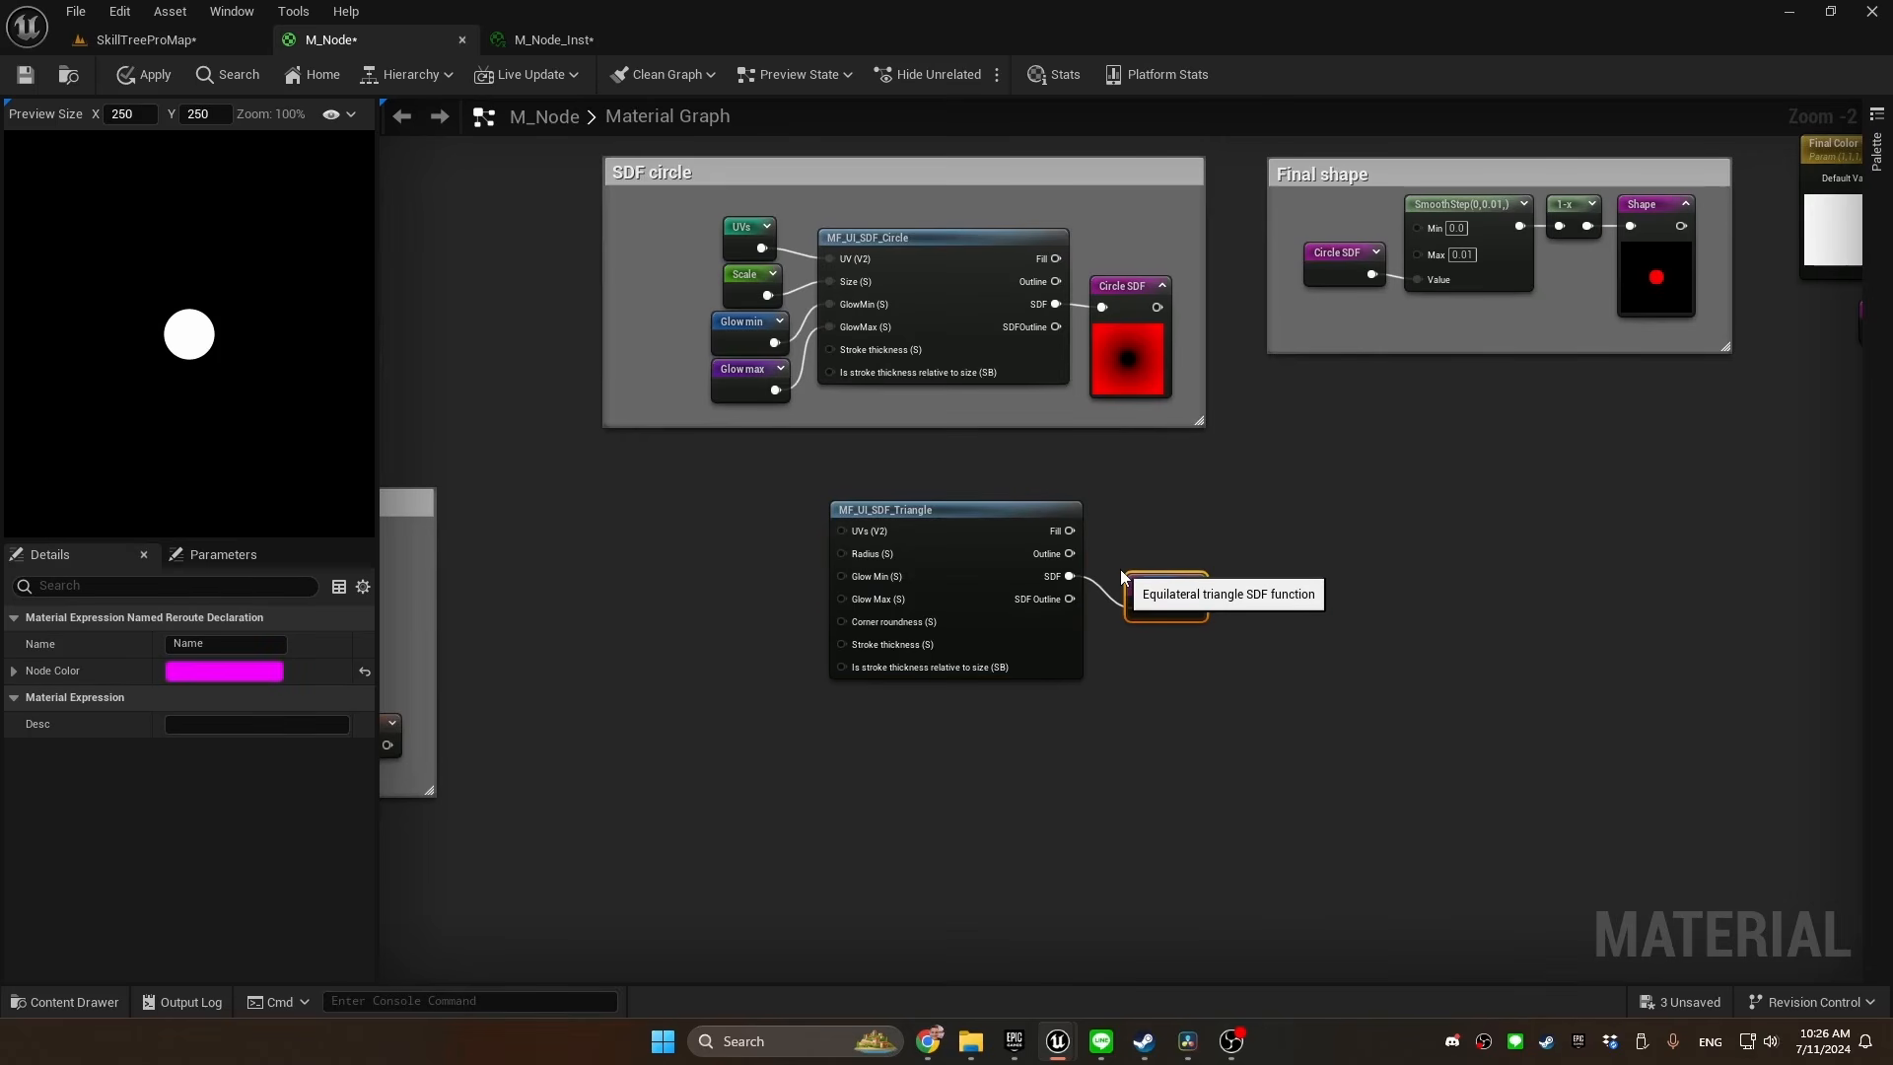
{"action": "type", "text": "Triangle SDF"}
{"action": "key", "text": "Return"}
{"action": "left_click", "coordinate": [1175, 558]}
Copy the circle's four input reroutes beside MF_UI_SDF_Triangle and connect UVs, Glow min and Glow max to their matching inputs
{"action": "left_click_drag", "start_coordinate": [800, 166], "coordinate": [899, 392]}
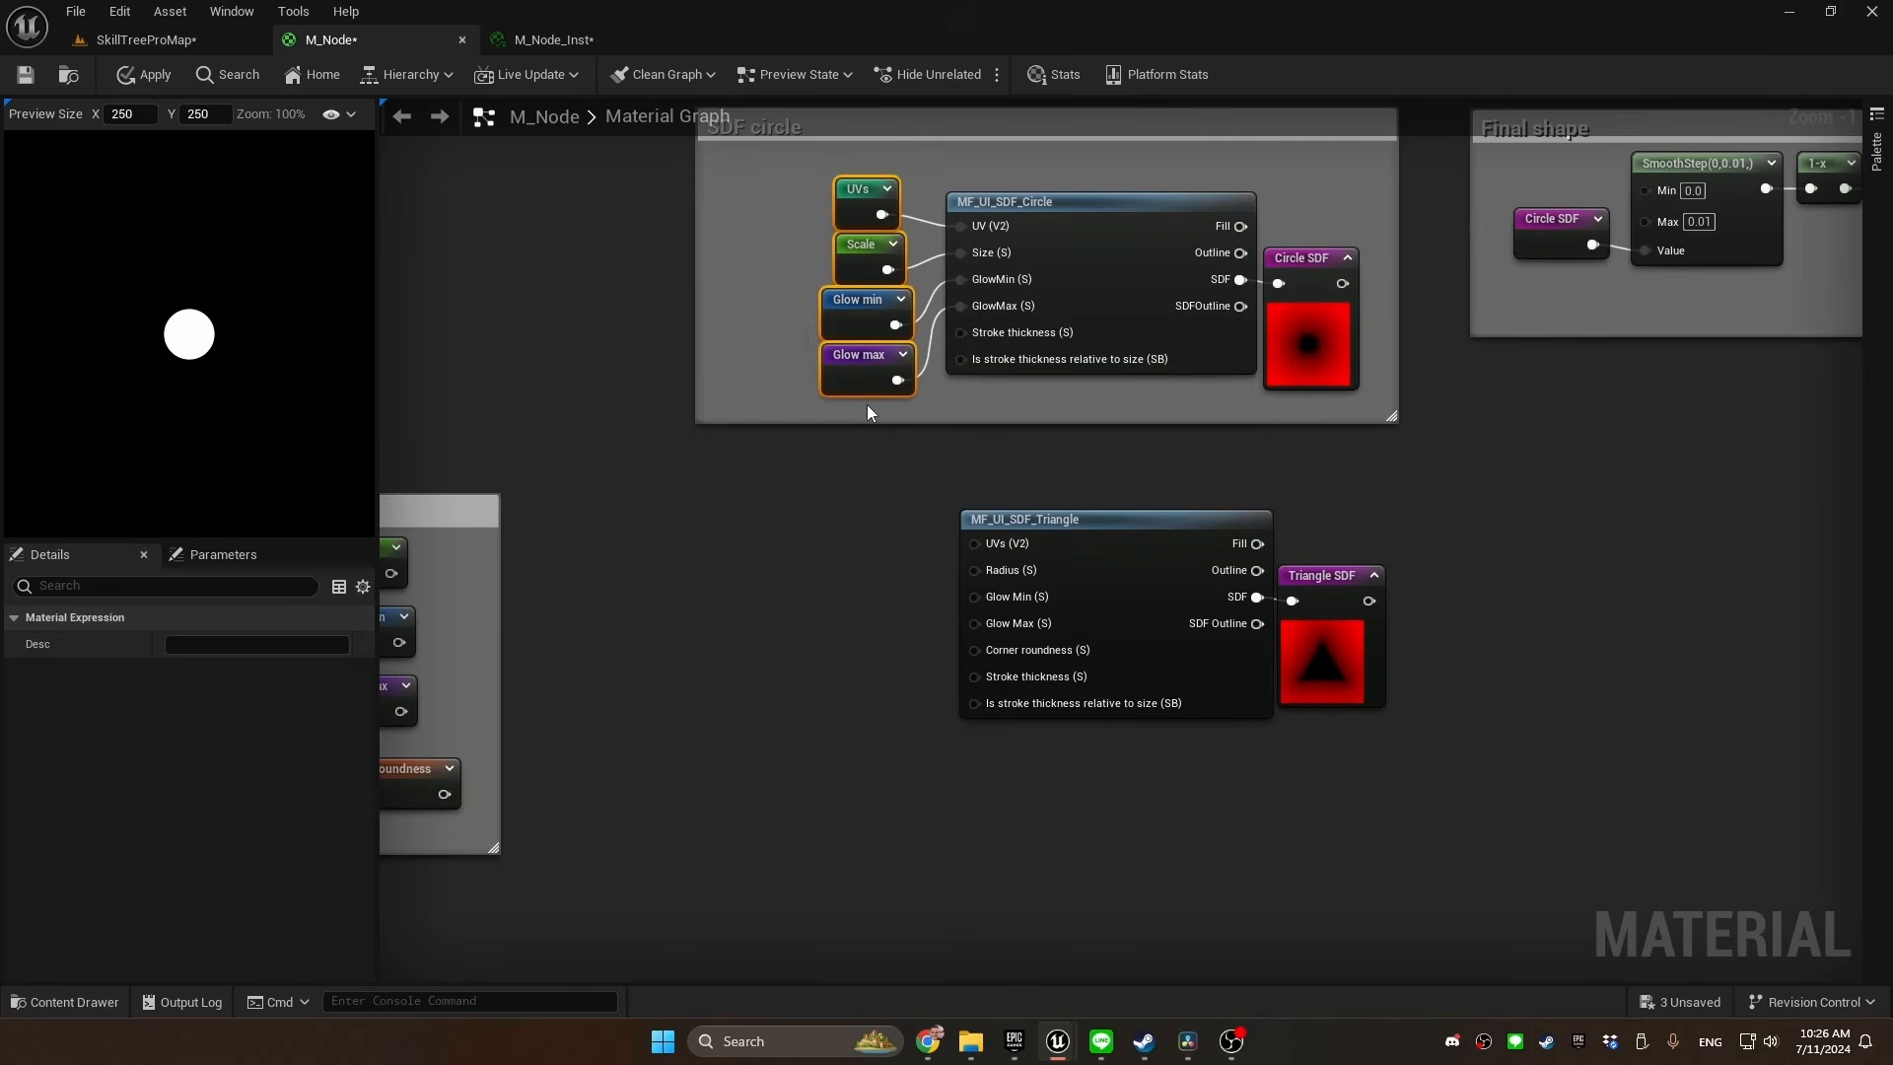
{"action": "key", "text": "ctrl+c"}
{"action": "key", "text": "ctrl+v"}
{"action": "left_click_drag", "start_coordinate": [790, 493], "coordinate": [975, 543]}
{"action": "left_click_drag", "start_coordinate": [896, 656], "coordinate": [974, 597]}
{"action": "left_click_drag", "start_coordinate": [902, 704], "coordinate": [976, 622]}
{"action": "left_click", "coordinate": [795, 660]}
{"action": "right_click_drag", "start_coordinate": [795, 661], "coordinate": [874, 567]}
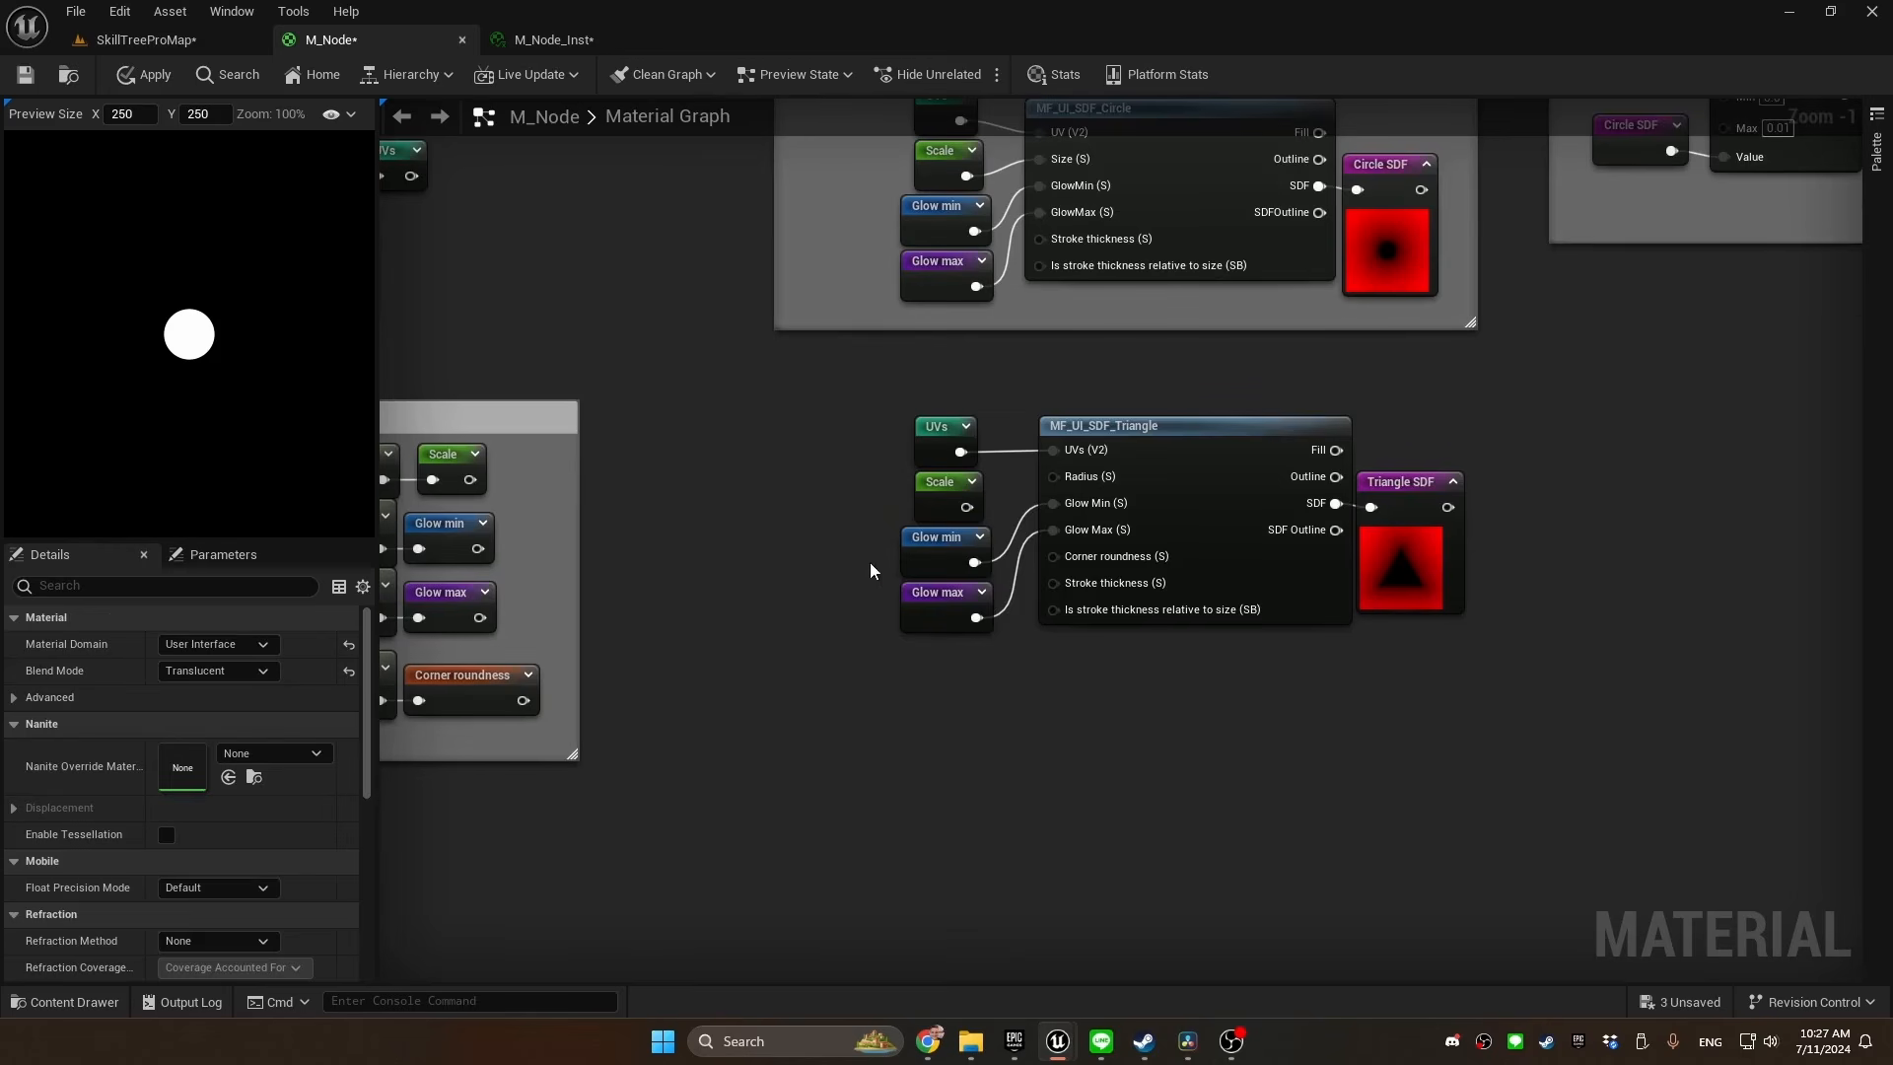
Move the copied Scale reroute away from the triangle node and add a Lerp that feeds the triangle's Radius
{"action": "left_click_drag", "start_coordinate": [916, 501], "coordinate": [687, 466]}
{"action": "left_click", "coordinate": [804, 455]}
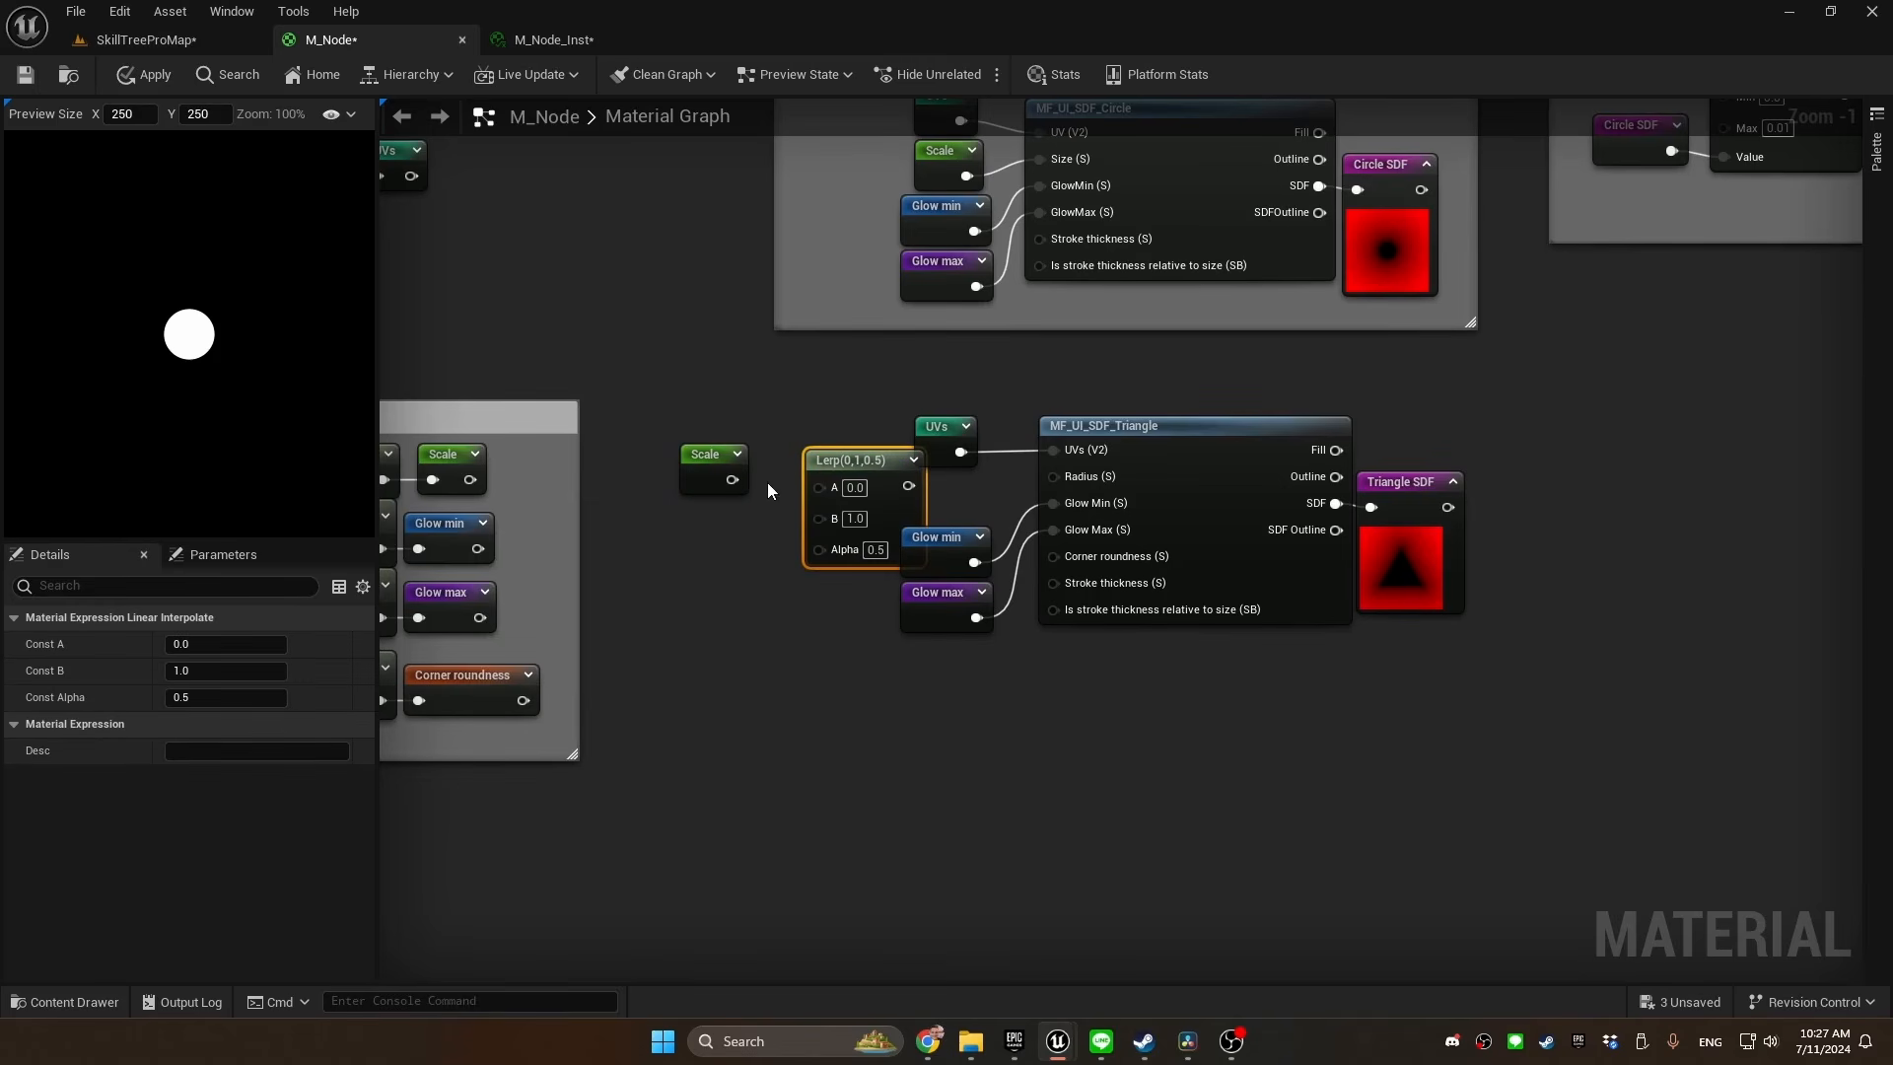
{"action": "left_click_drag", "start_coordinate": [908, 485], "coordinate": [1063, 485]}
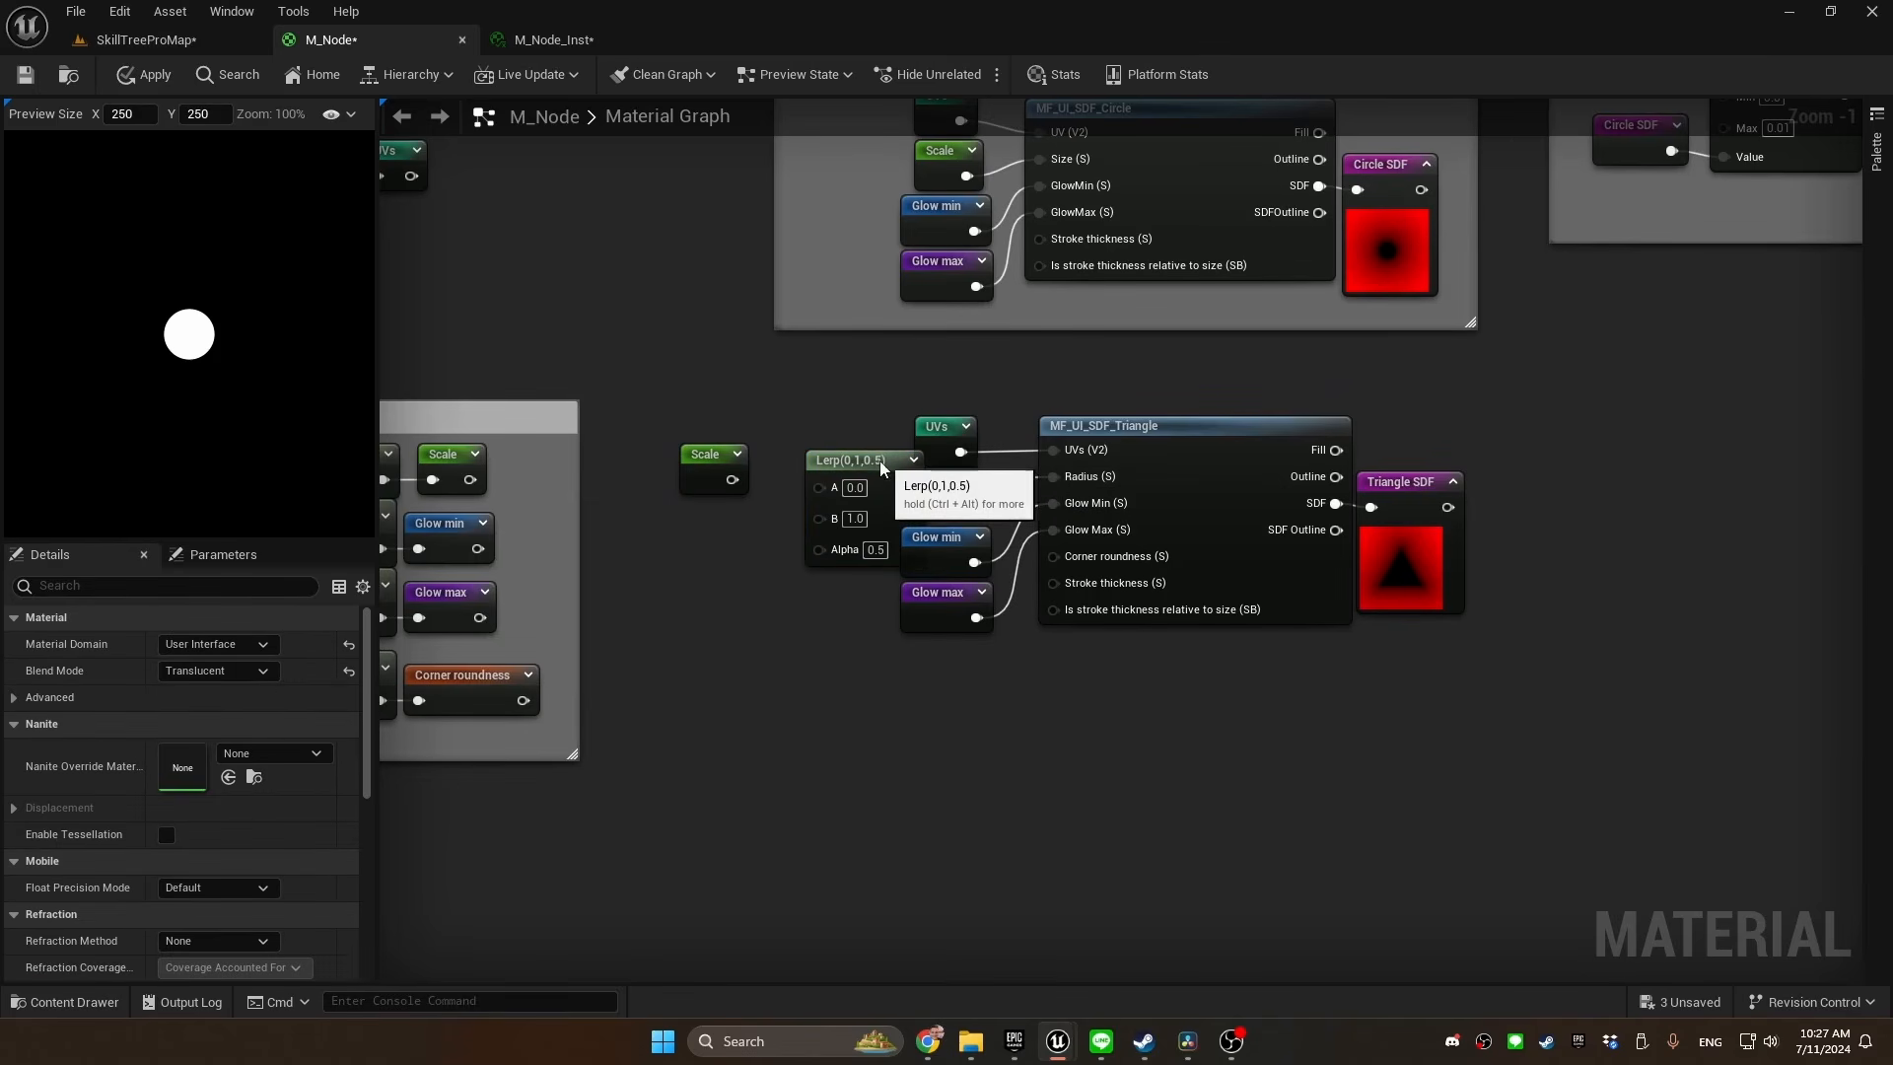
{"action": "left_click_drag", "start_coordinate": [879, 464], "coordinate": [840, 457]}
Connect Scale to the Lerp's A input and Scale multiplied by 1.5 to its B input
{"action": "left_click_drag", "start_coordinate": [731, 479], "coordinate": [653, 535]}
{"action": "key", "text": "m"}
{"action": "left_click", "coordinate": [643, 519]}
{"action": "left_click_drag", "start_coordinate": [724, 534], "coordinate": [783, 507]}
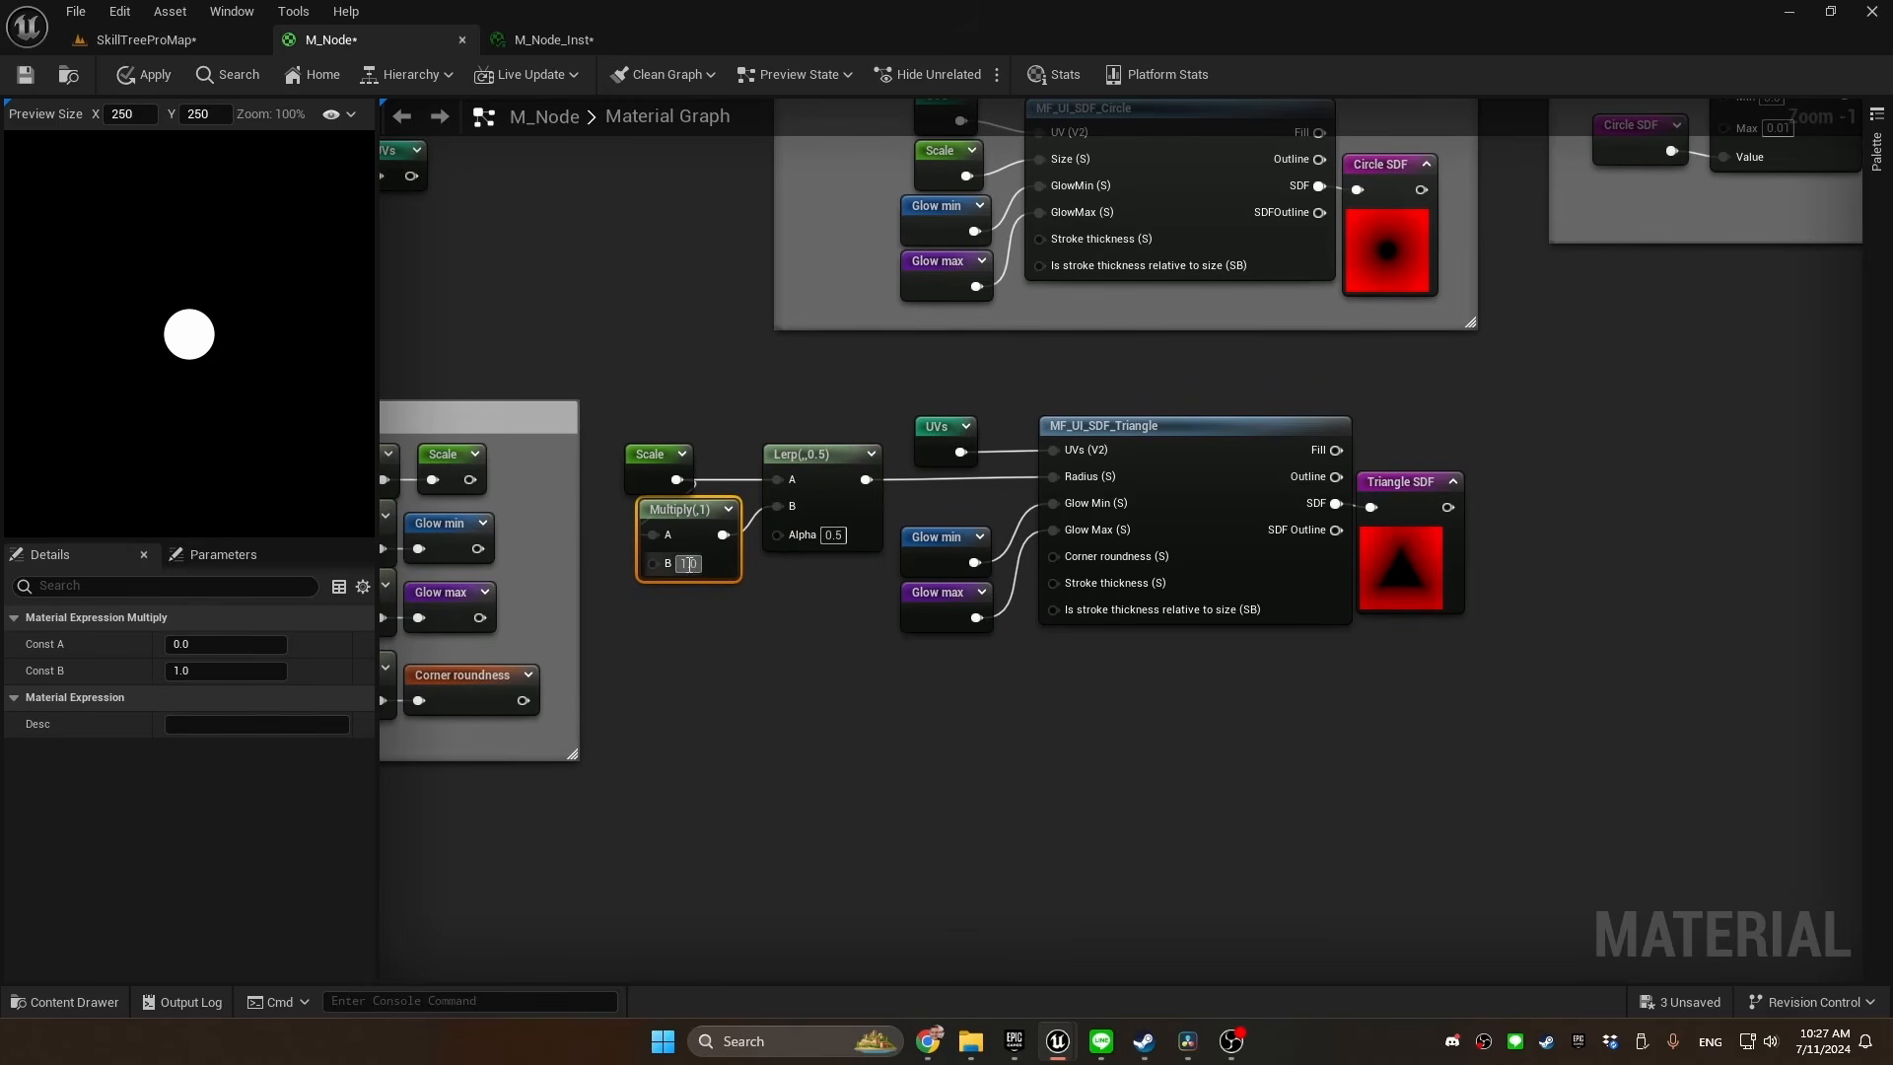
{"action": "type", "text": "1.5"}
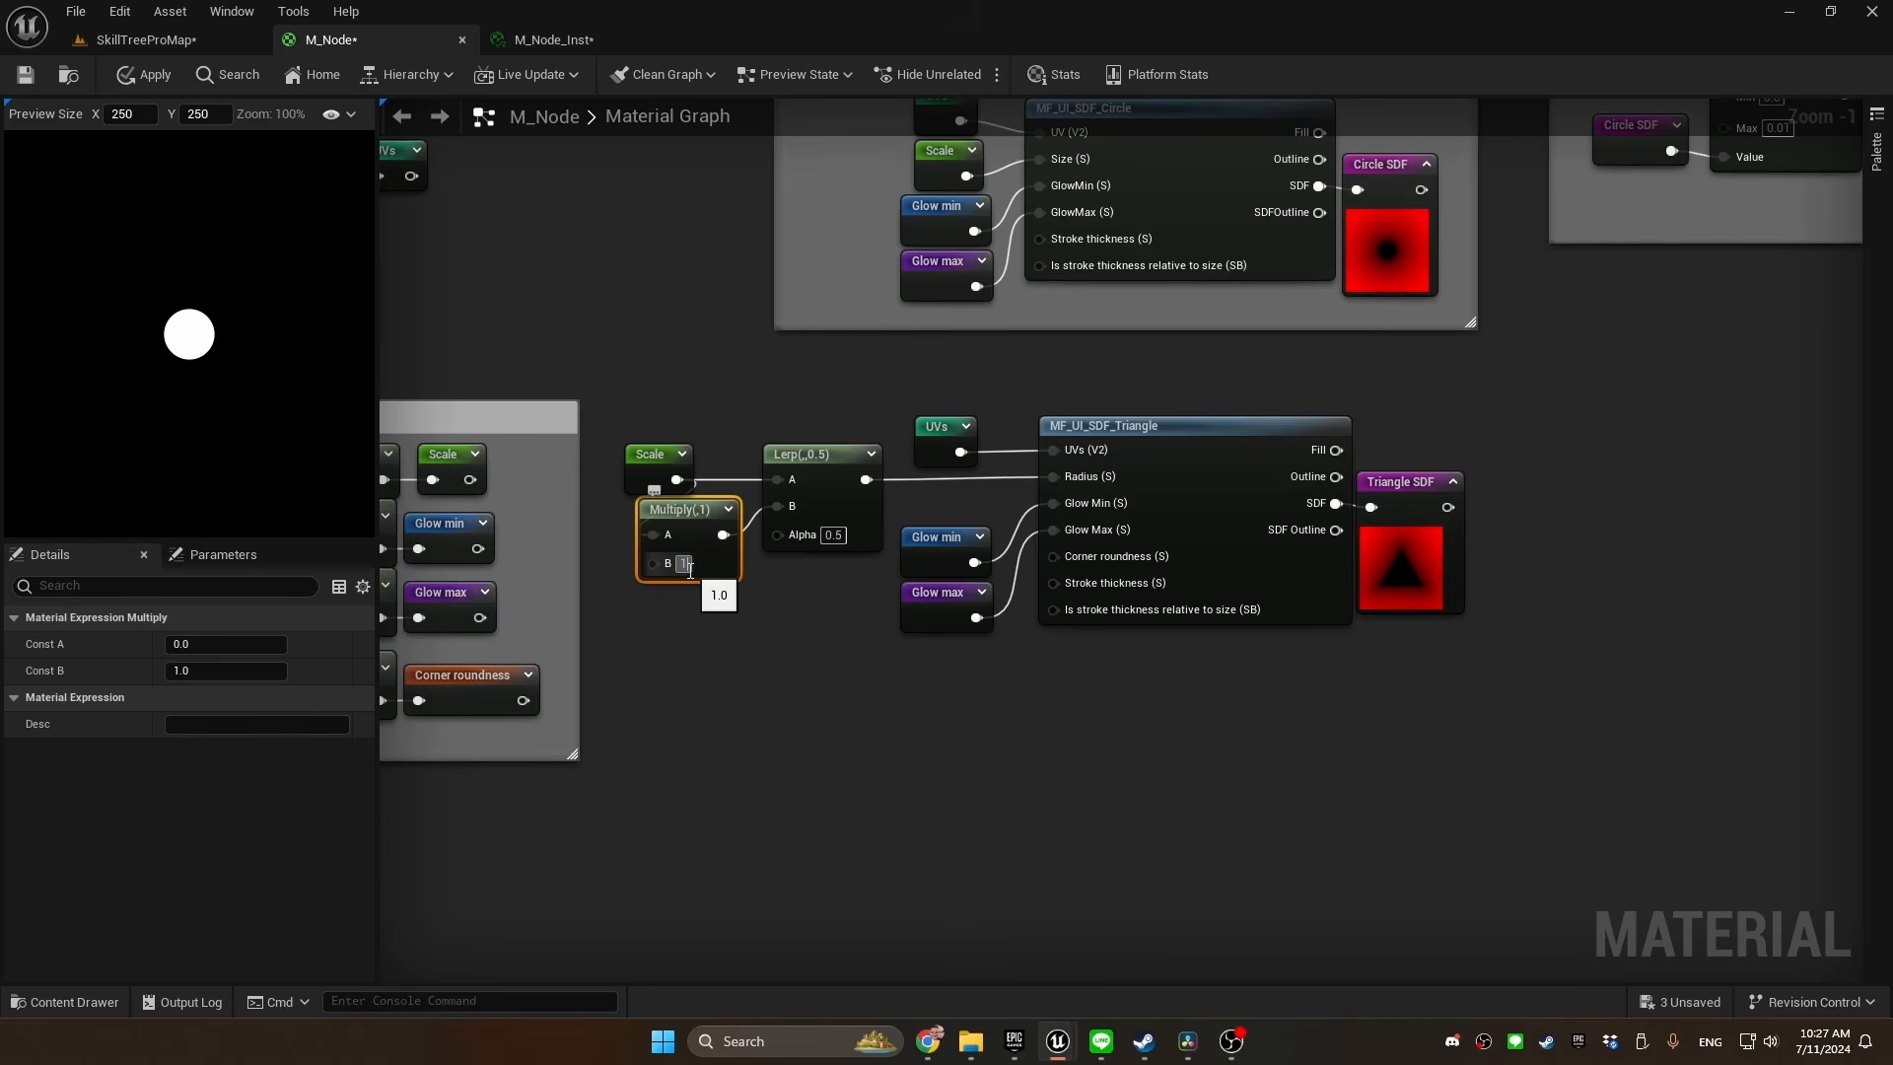
{"action": "key", "text": "Return"}
{"action": "left_click", "coordinate": [647, 606]}
{"action": "left_click_drag", "start_coordinate": [670, 455], "coordinate": [647, 457]}
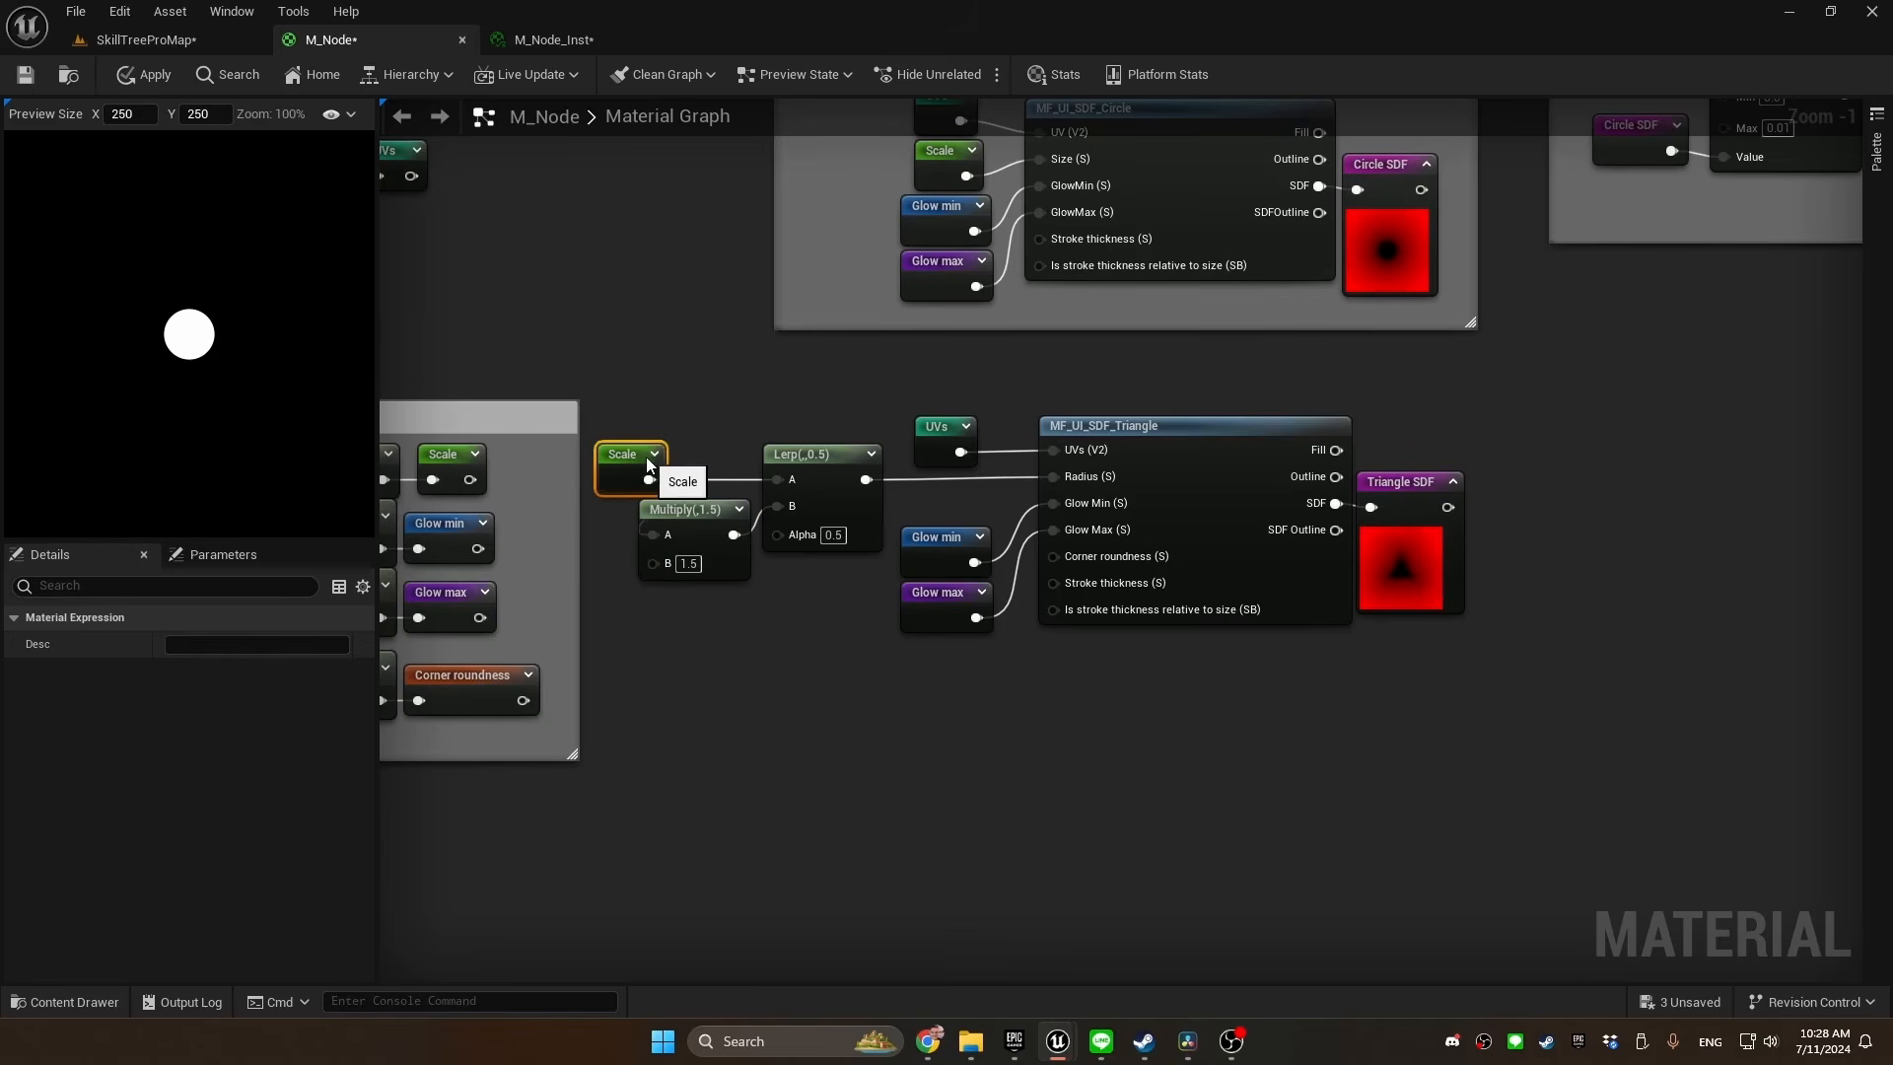
Drive the Lerp's Alpha input with the Corner roundness named reroute
{"action": "left_click_drag", "start_coordinate": [899, 513], "coordinate": [851, 605]}
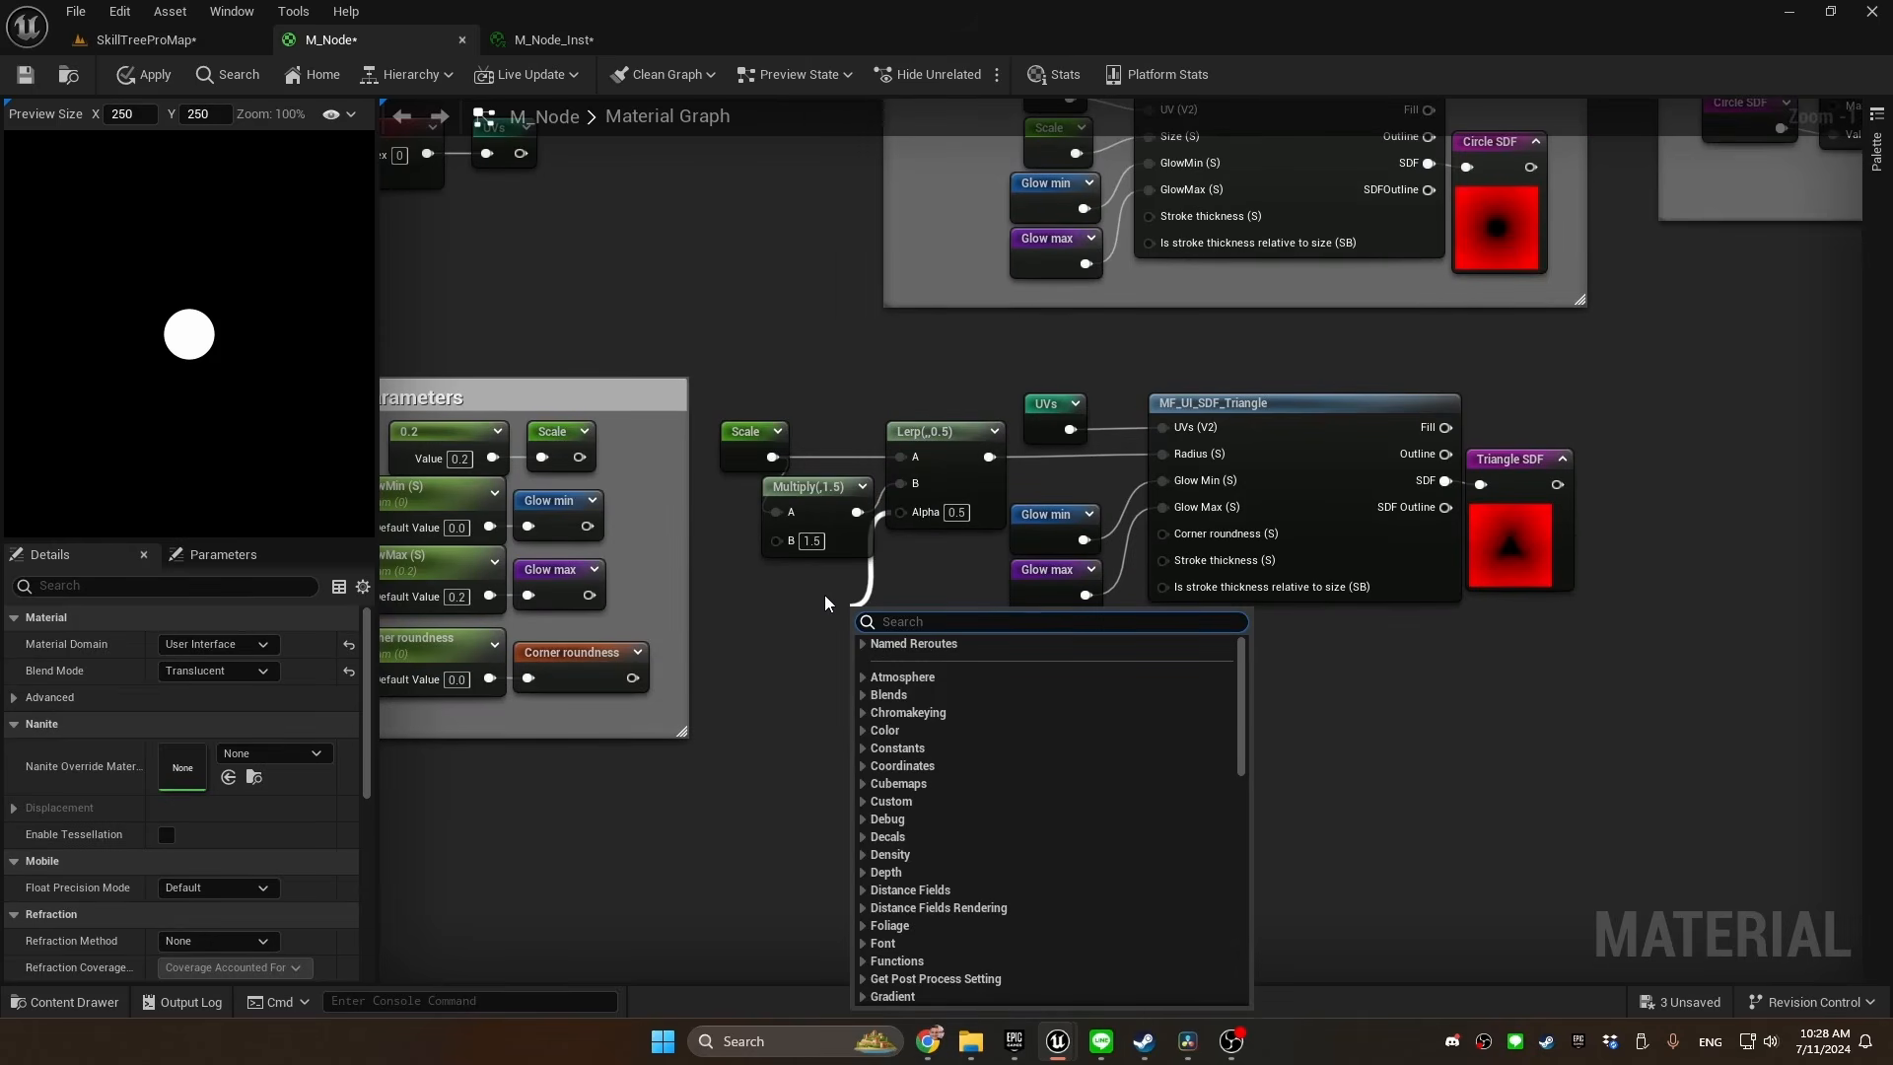
{"action": "type", "text": "corner"}
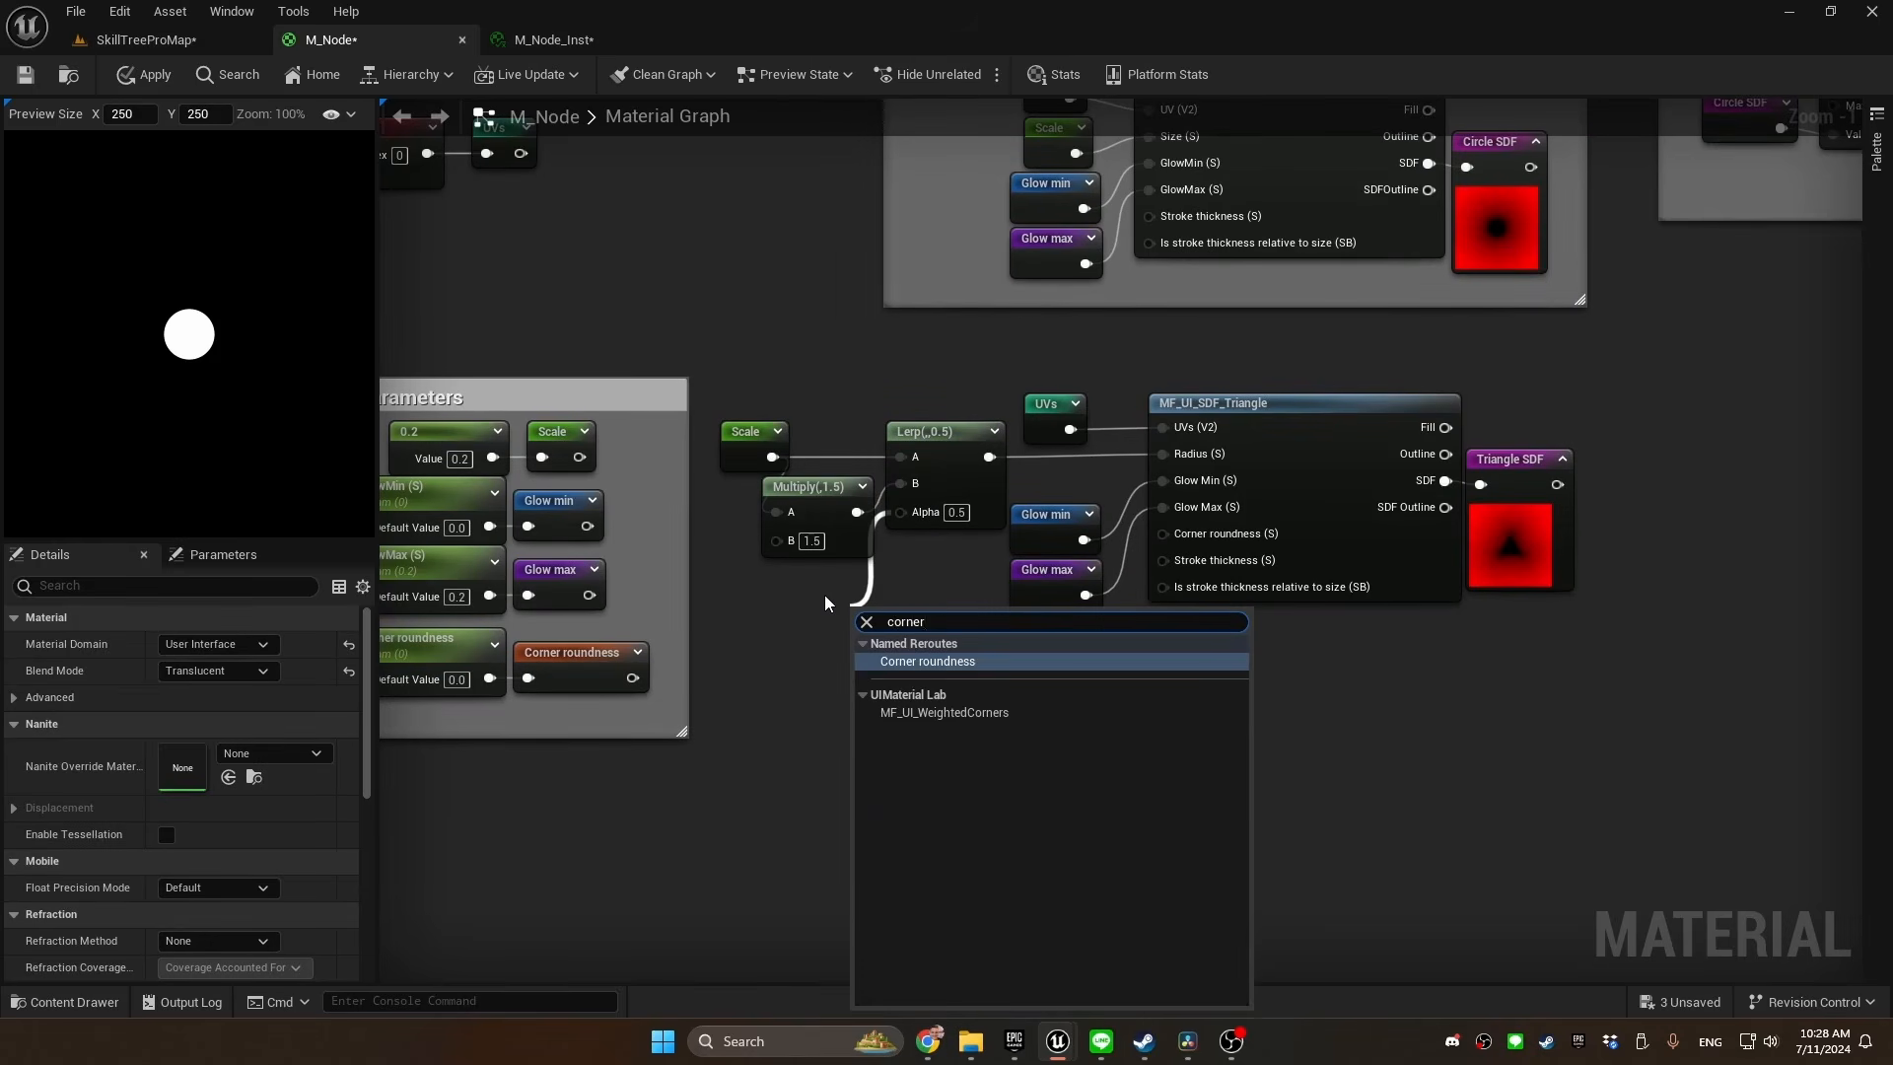
{"action": "key", "text": "Return"}
{"action": "left_click", "coordinate": [927, 404]}
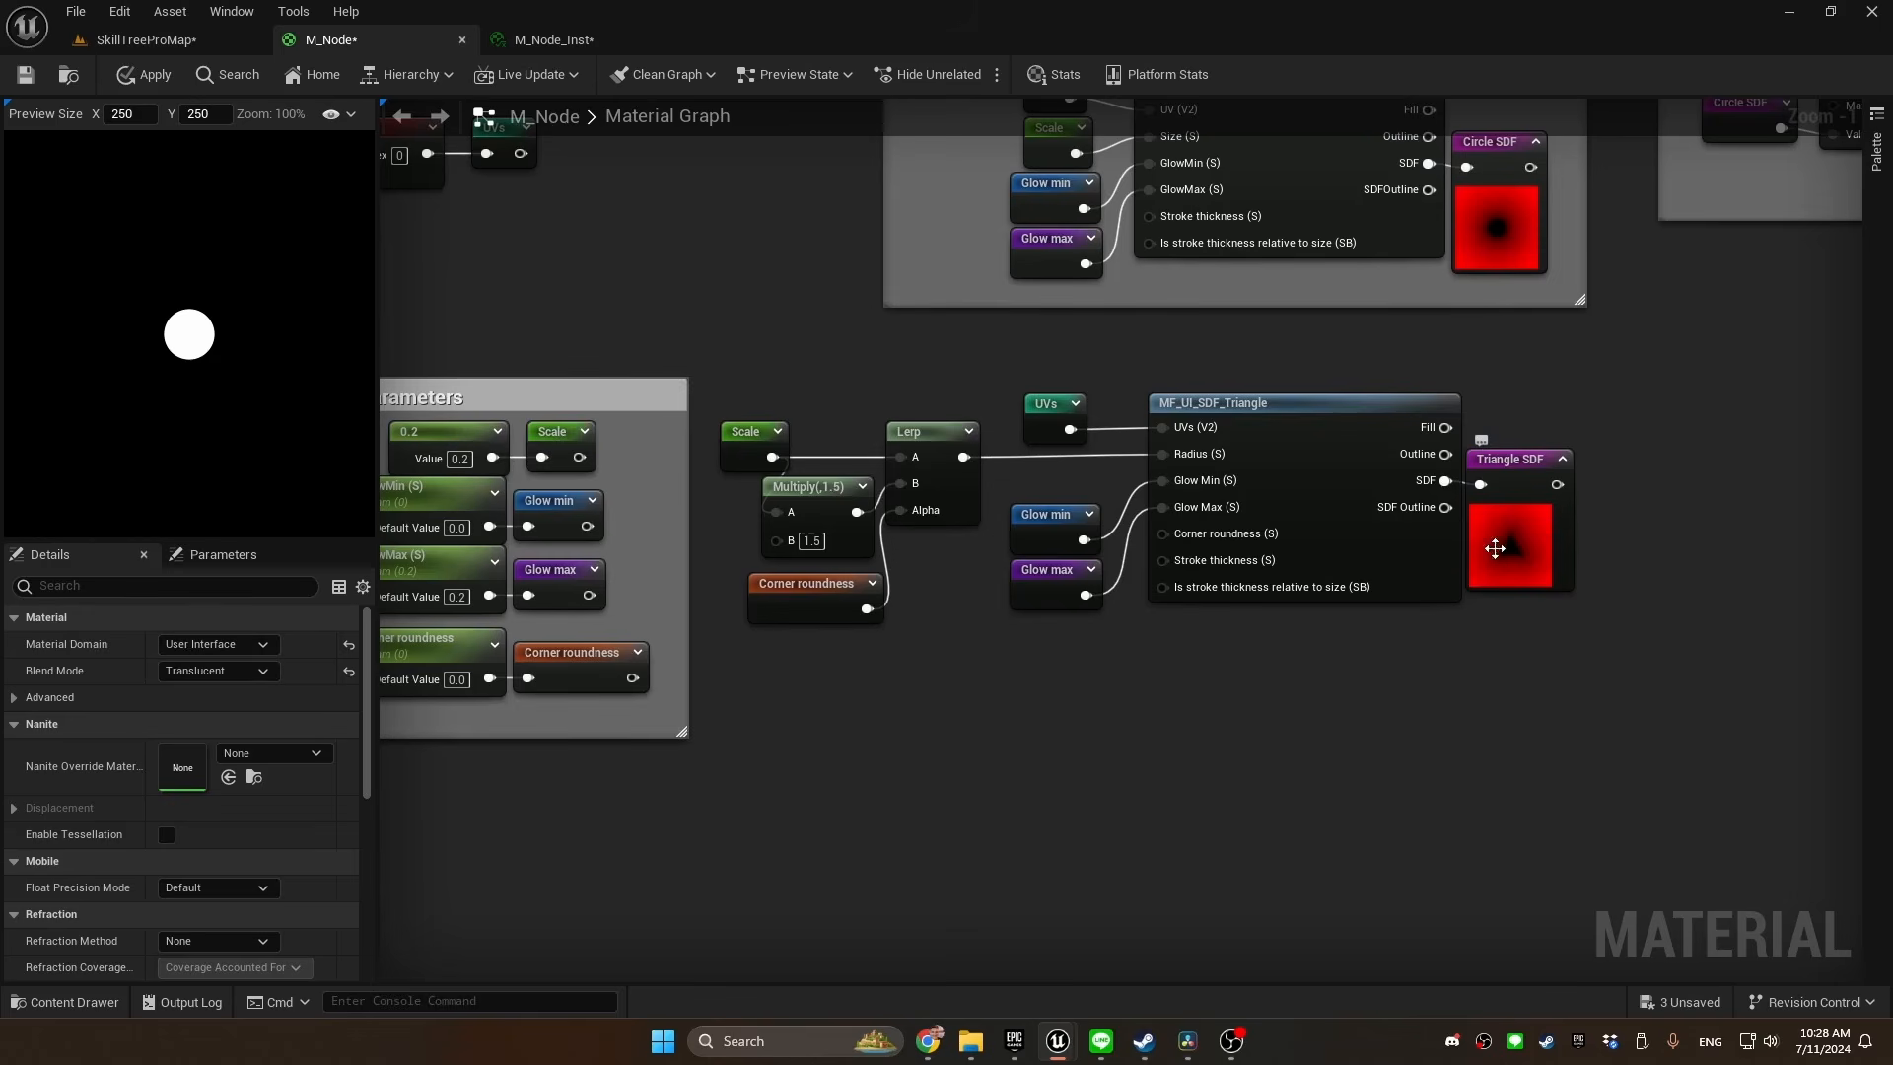
Paste another Corner roundness reroute, divide it by 5 and connect the result to MF_UI_SDF_Triangle's Corner roundness input
{"action": "left_click_drag", "start_coordinate": [986, 369], "coordinate": [737, 572]}
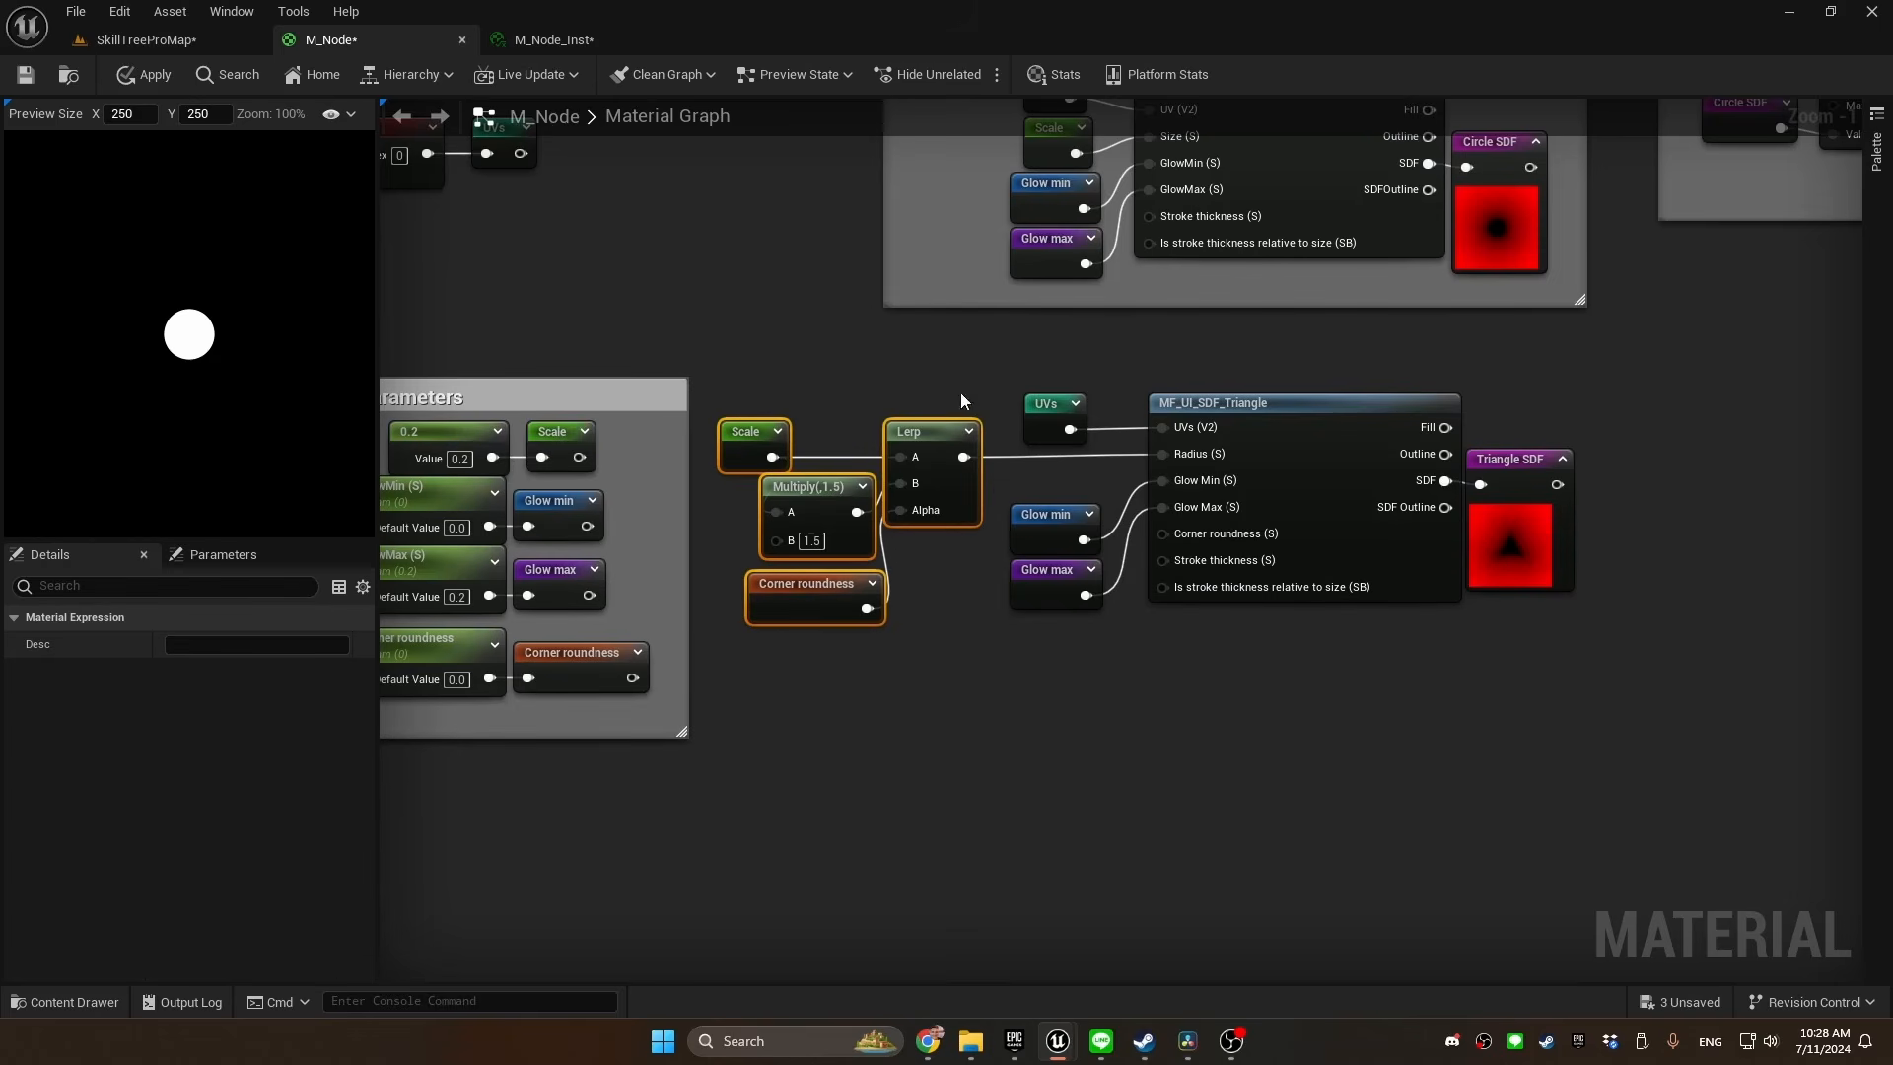
{"action": "key", "text": "ctrl+v"}
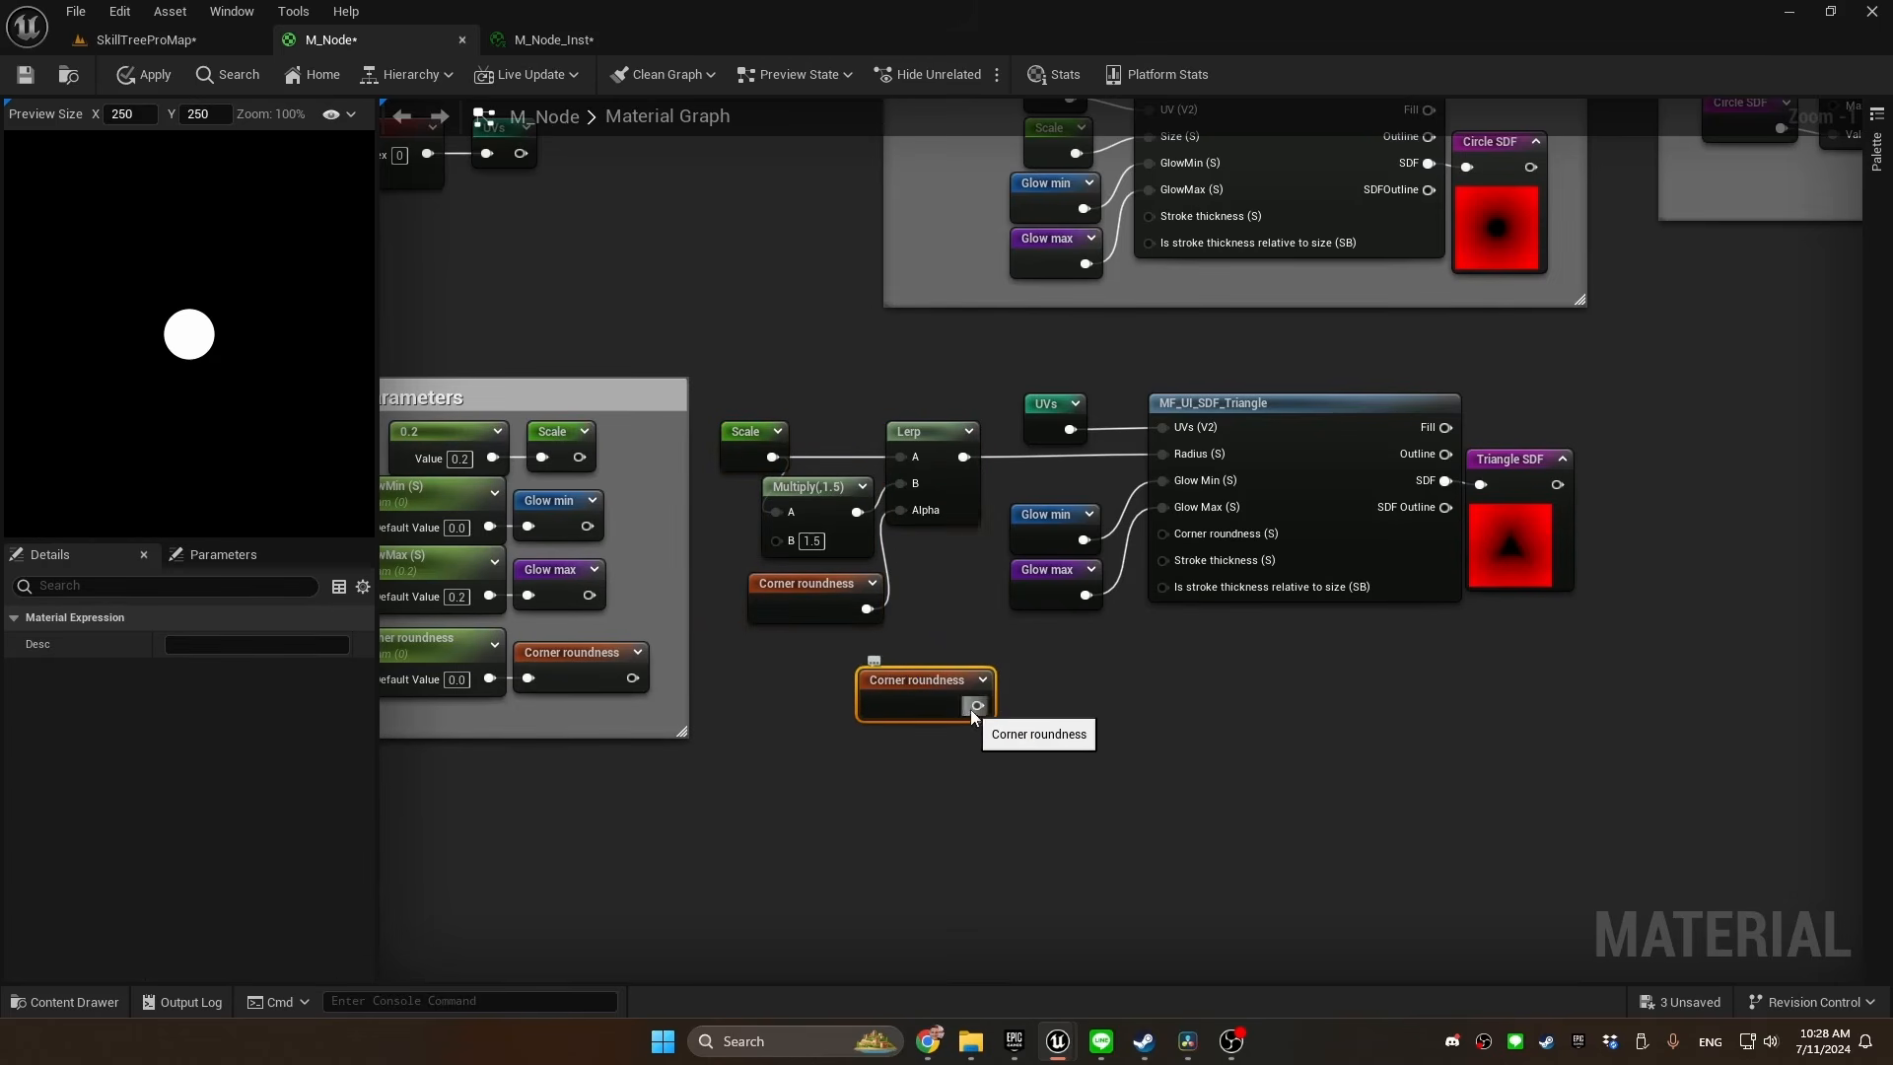
{"action": "left_click_drag", "start_coordinate": [977, 706], "coordinate": [986, 711]}
{"action": "type", "text": "divide"}
{"action": "key", "text": "Return"}
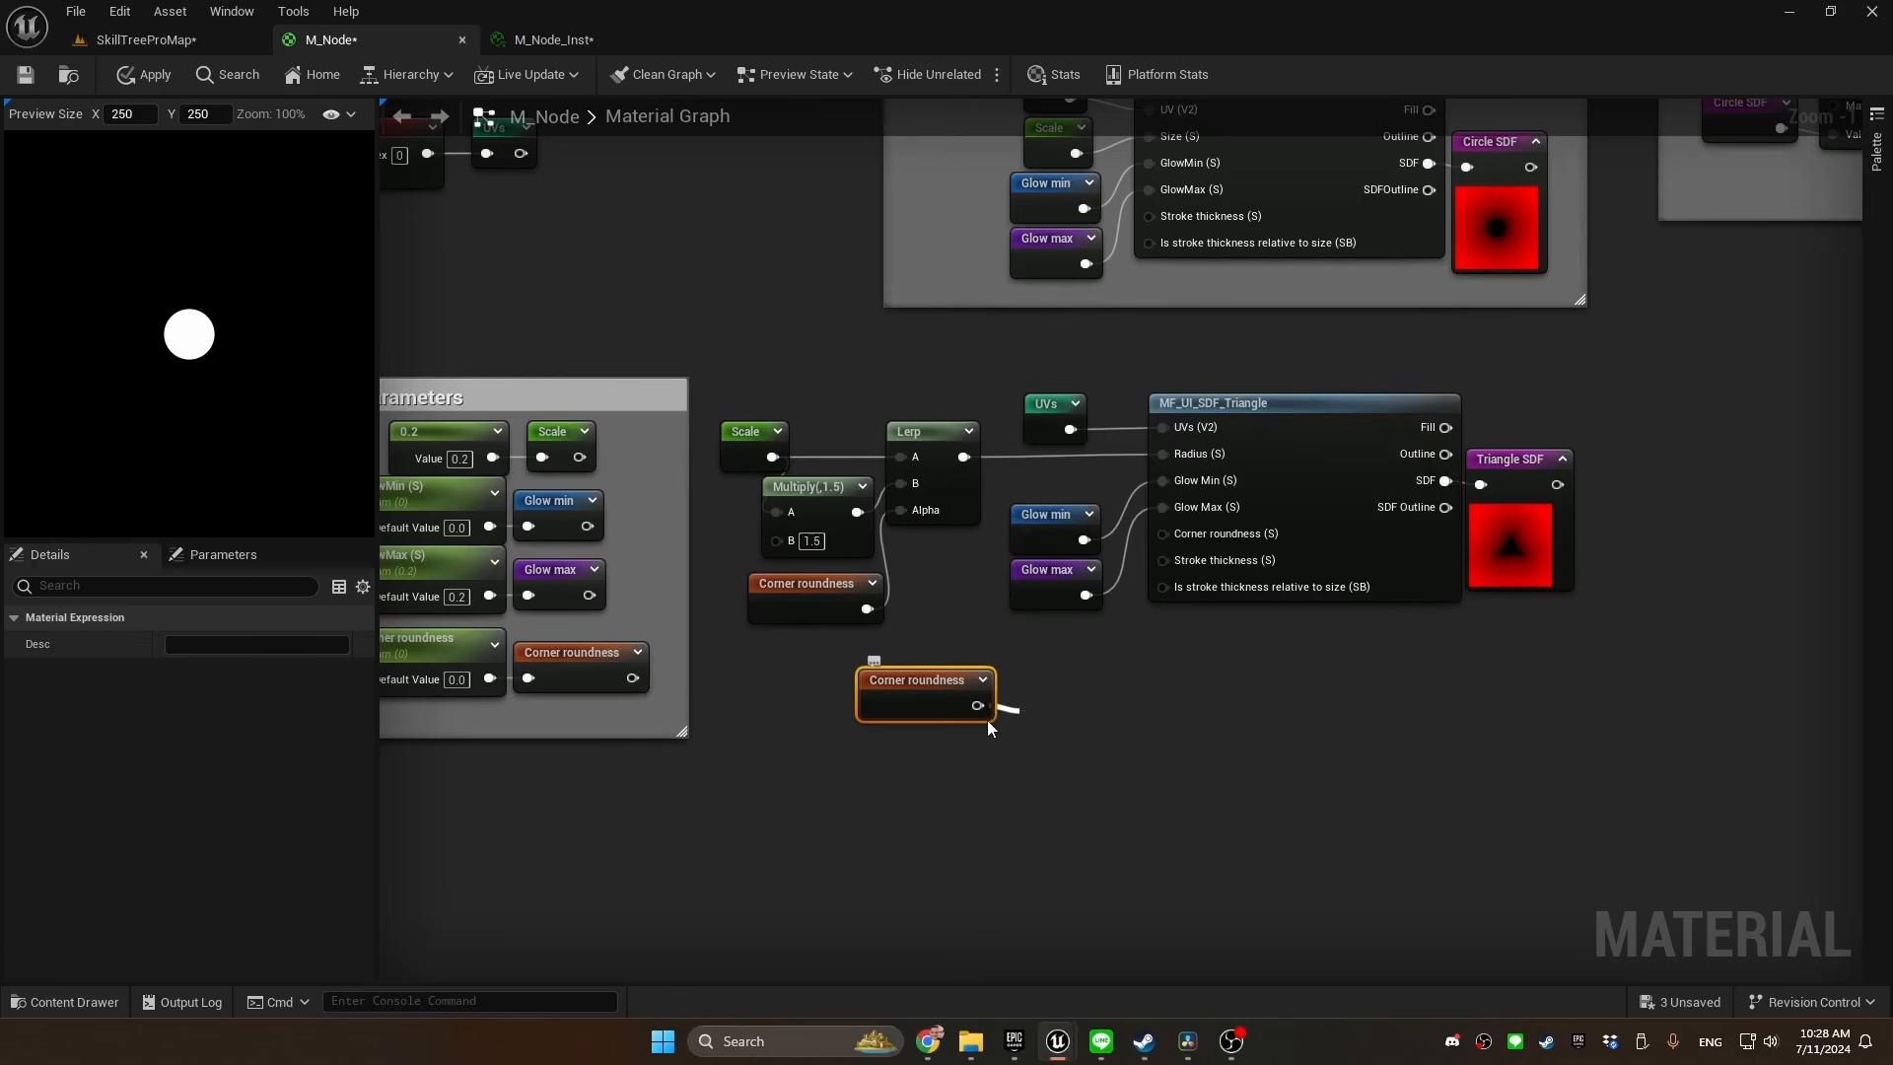
{"action": "left_click", "coordinate": [1069, 776]}
{"action": "type", "text": "5"}
{"action": "key", "text": "Return"}
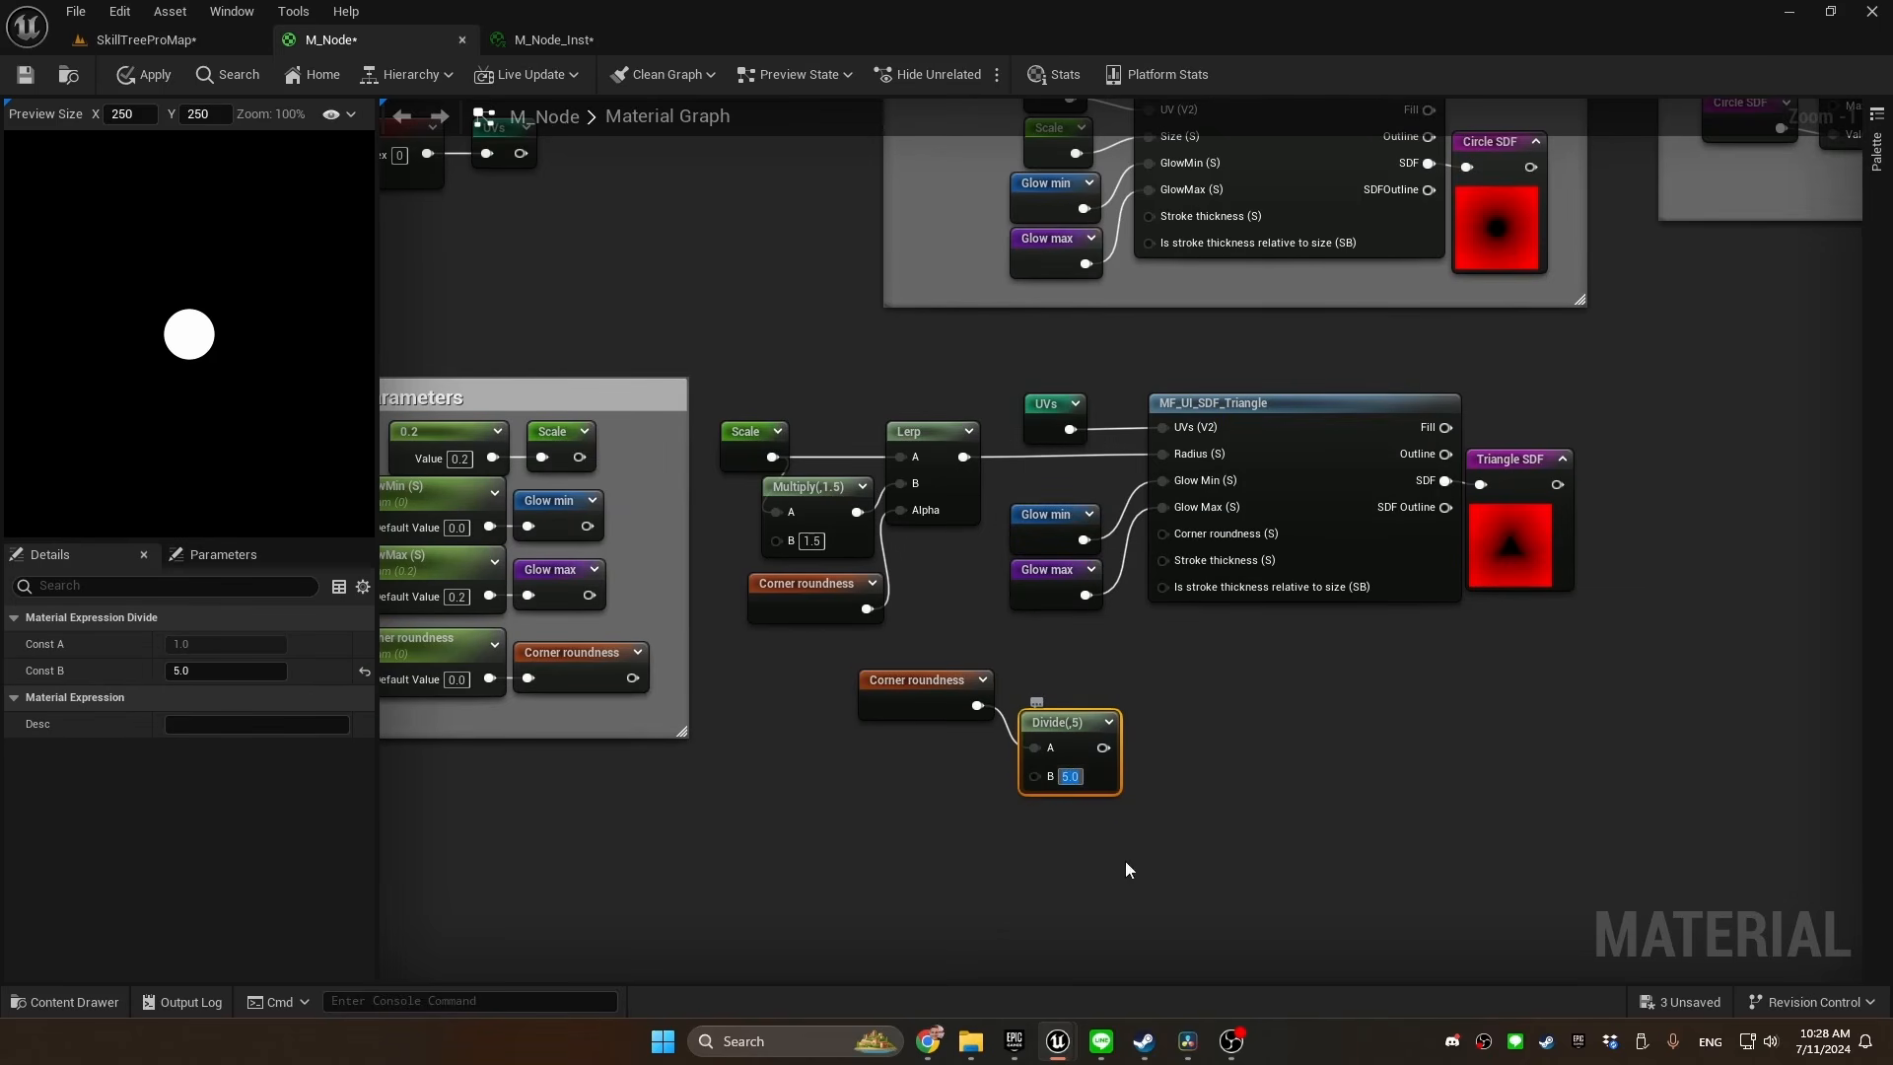
{"action": "left_click_drag", "start_coordinate": [1103, 748], "coordinate": [1181, 536]}
{"action": "left_click_drag", "start_coordinate": [1064, 716], "coordinate": [1051, 673]}
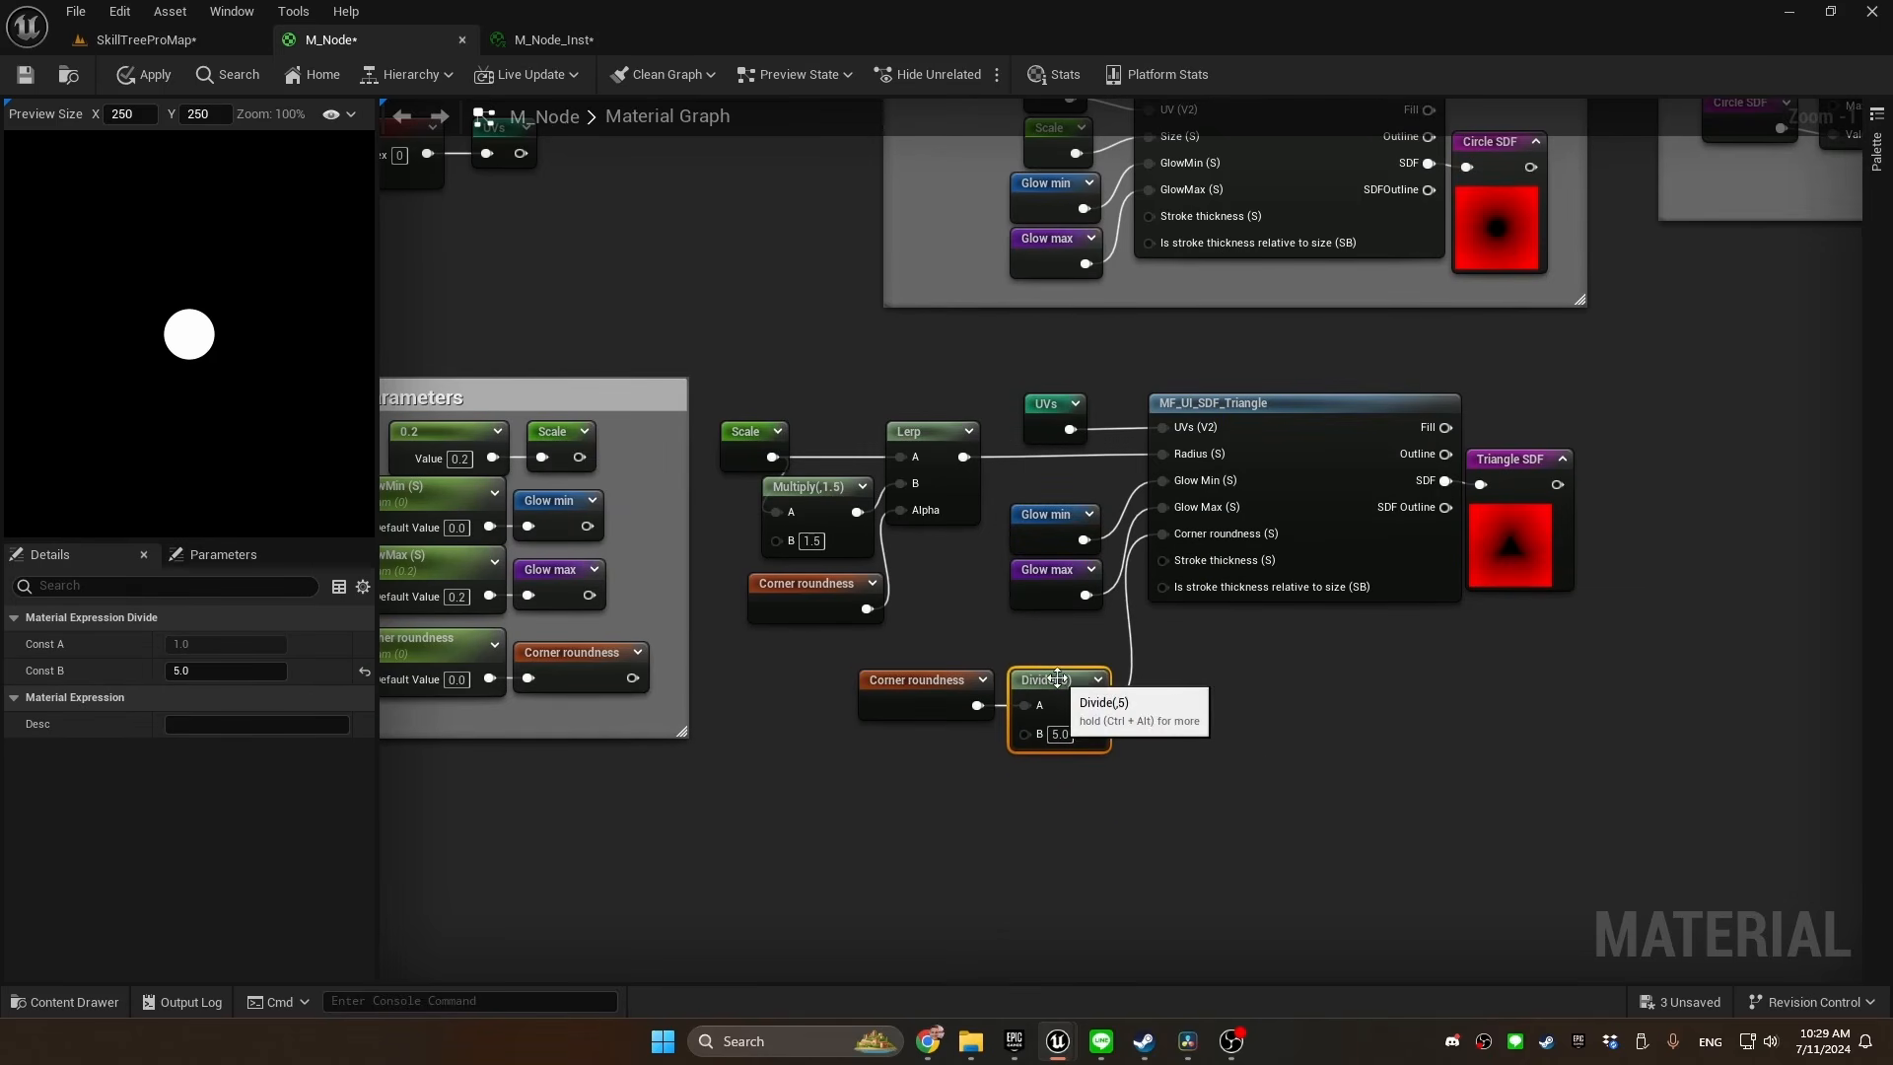
Group the triangle function and all its input and output nodes in a comment titled "SDF triangle"
{"action": "scroll", "coordinate": [1617, 384], "scroll_direction": "down", "scroll_amount": 1}
{"action": "right_click_drag", "start_coordinate": [1617, 385], "coordinate": [1470, 456]}
{"action": "left_click_drag", "start_coordinate": [1470, 455], "coordinate": [736, 843]}
{"action": "type", "text": "cSD"}
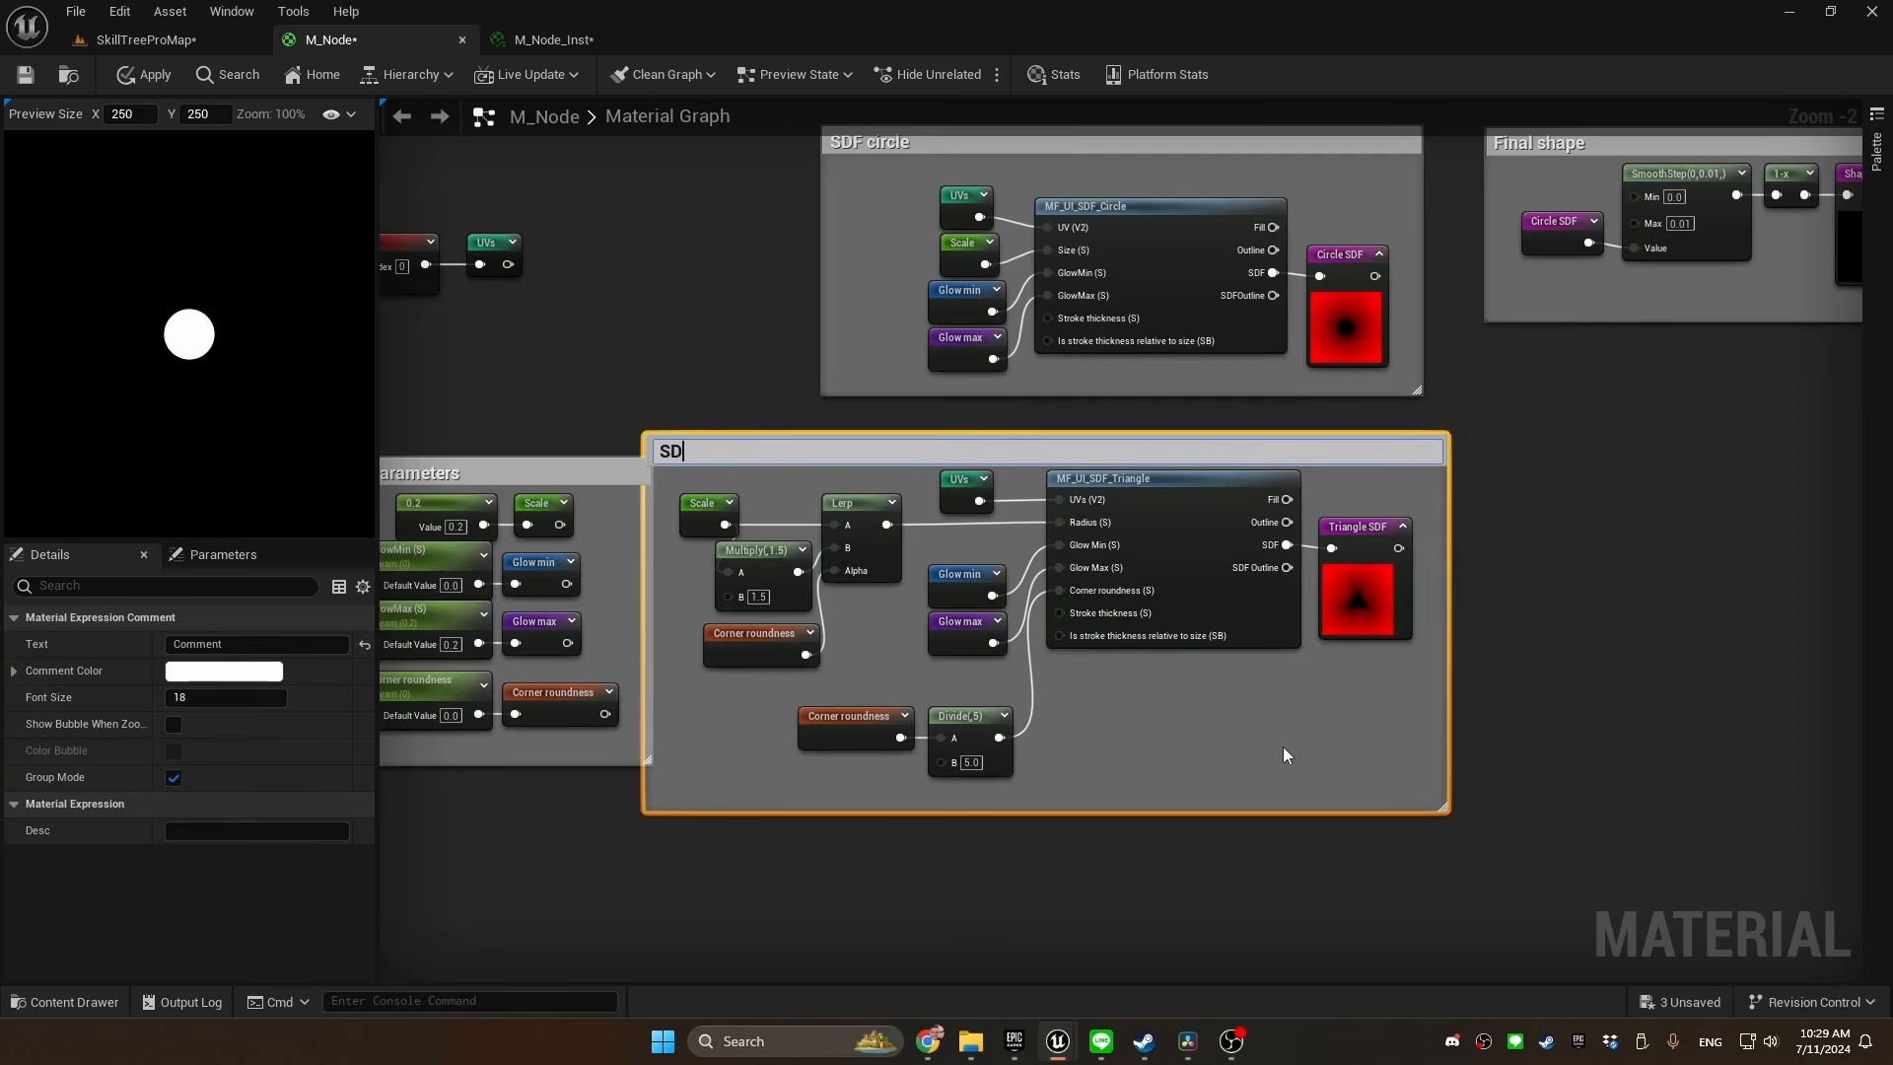
{"action": "type", "text": "F triangle"}
{"action": "key", "text": "Return"}
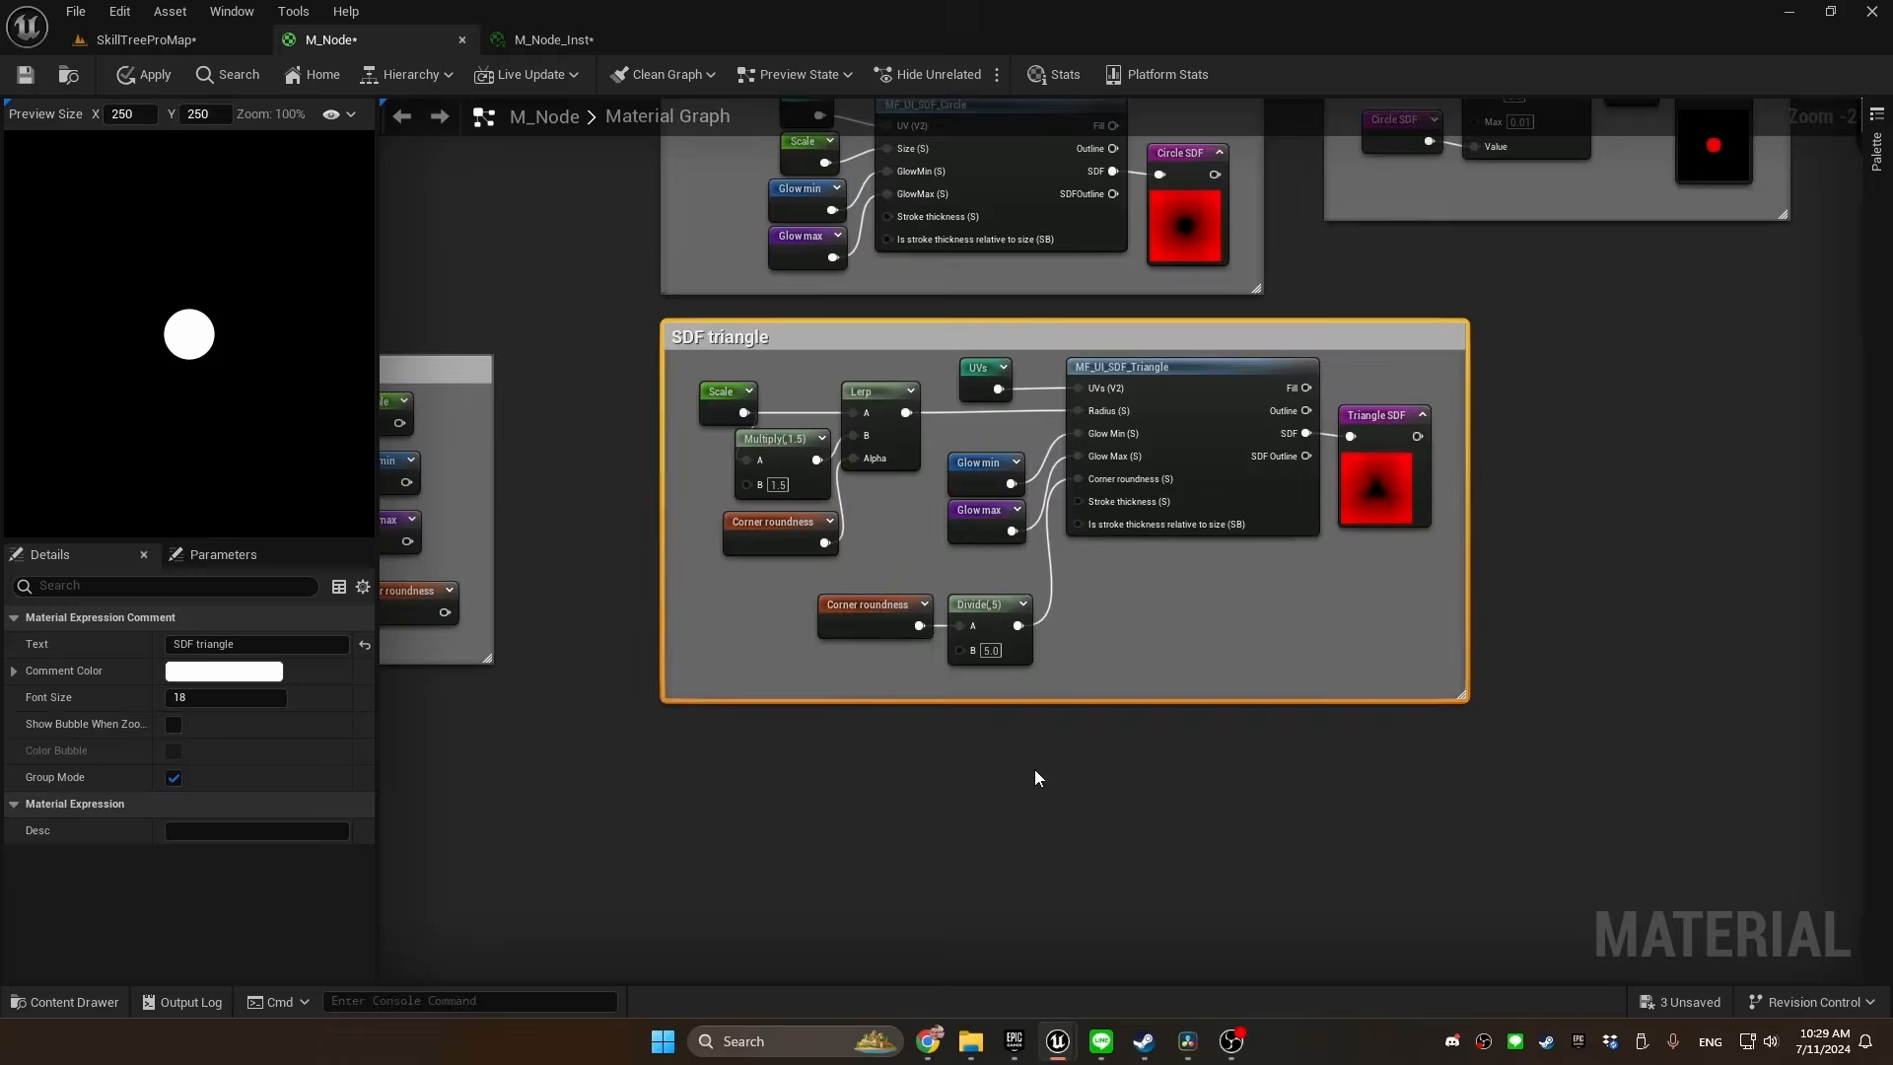
Add an MF_UI_SDF_Box function node below the SDF triangle comment
{"action": "right_click", "coordinate": [1033, 769]}
{"action": "type", "text": "box"}
{"action": "key", "text": "Down"}
{"action": "key", "text": "Down"}
{"action": "key", "text": "Down"}
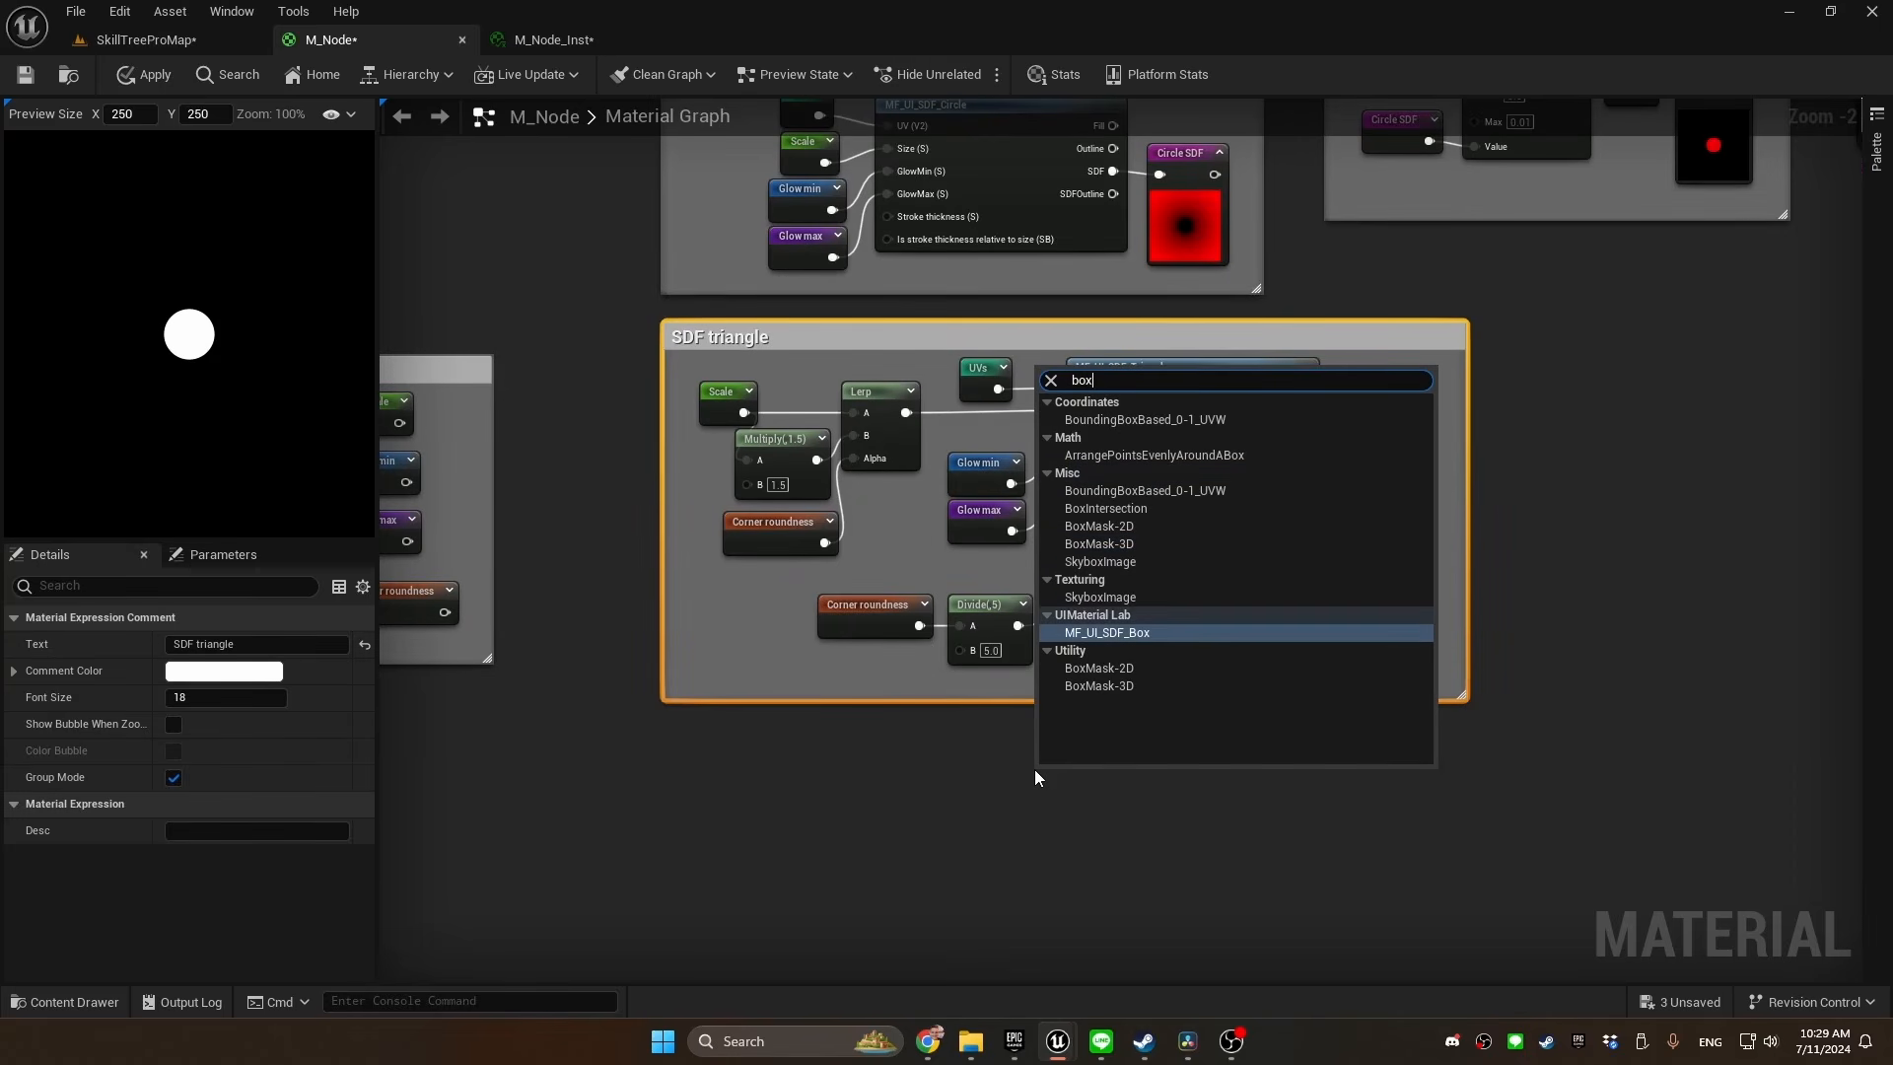
{"action": "key", "text": "Return"}
{"action": "right_click_drag", "start_coordinate": [1091, 848], "coordinate": [917, 638]}
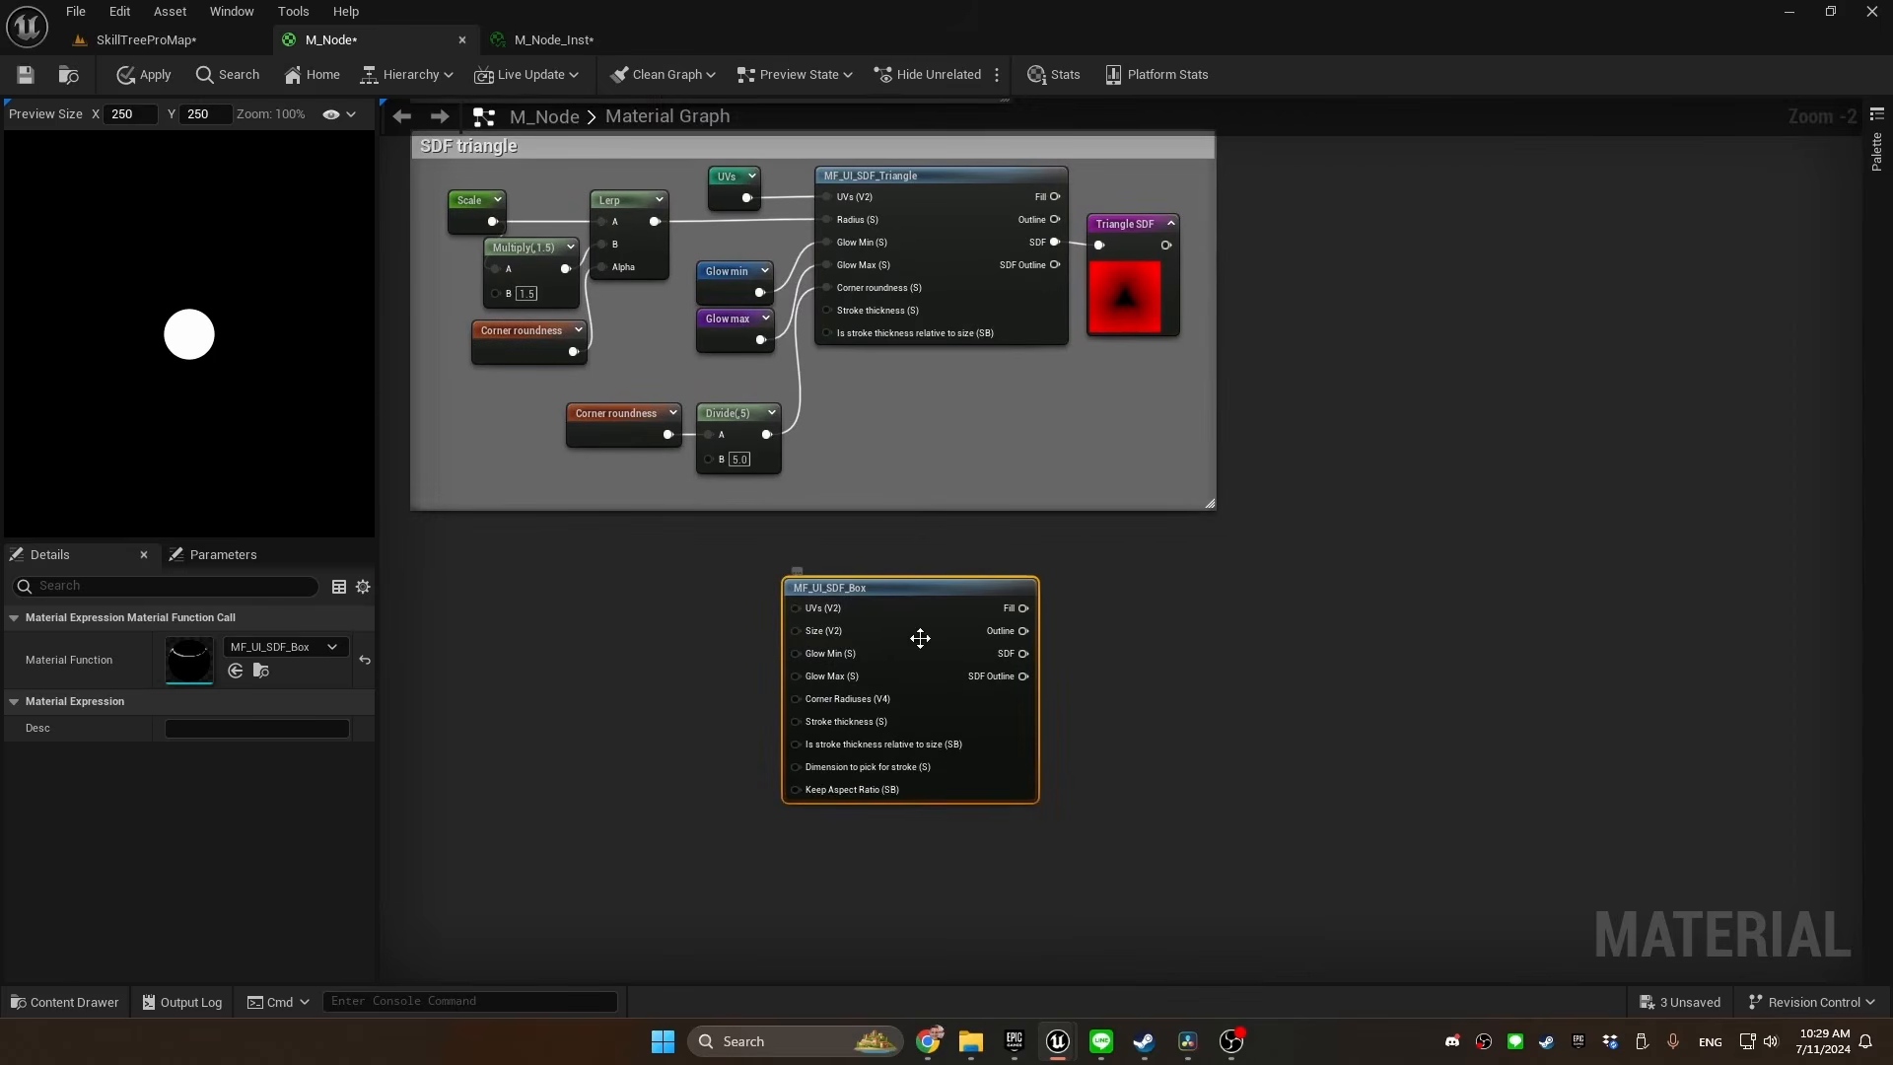
Declare a named reroute called "Box SDF" from the SDF output of MF_UI_SDF_Box
{"action": "left_click_drag", "start_coordinate": [1065, 654], "coordinate": [1141, 654]}
{"action": "type", "text": "named"}
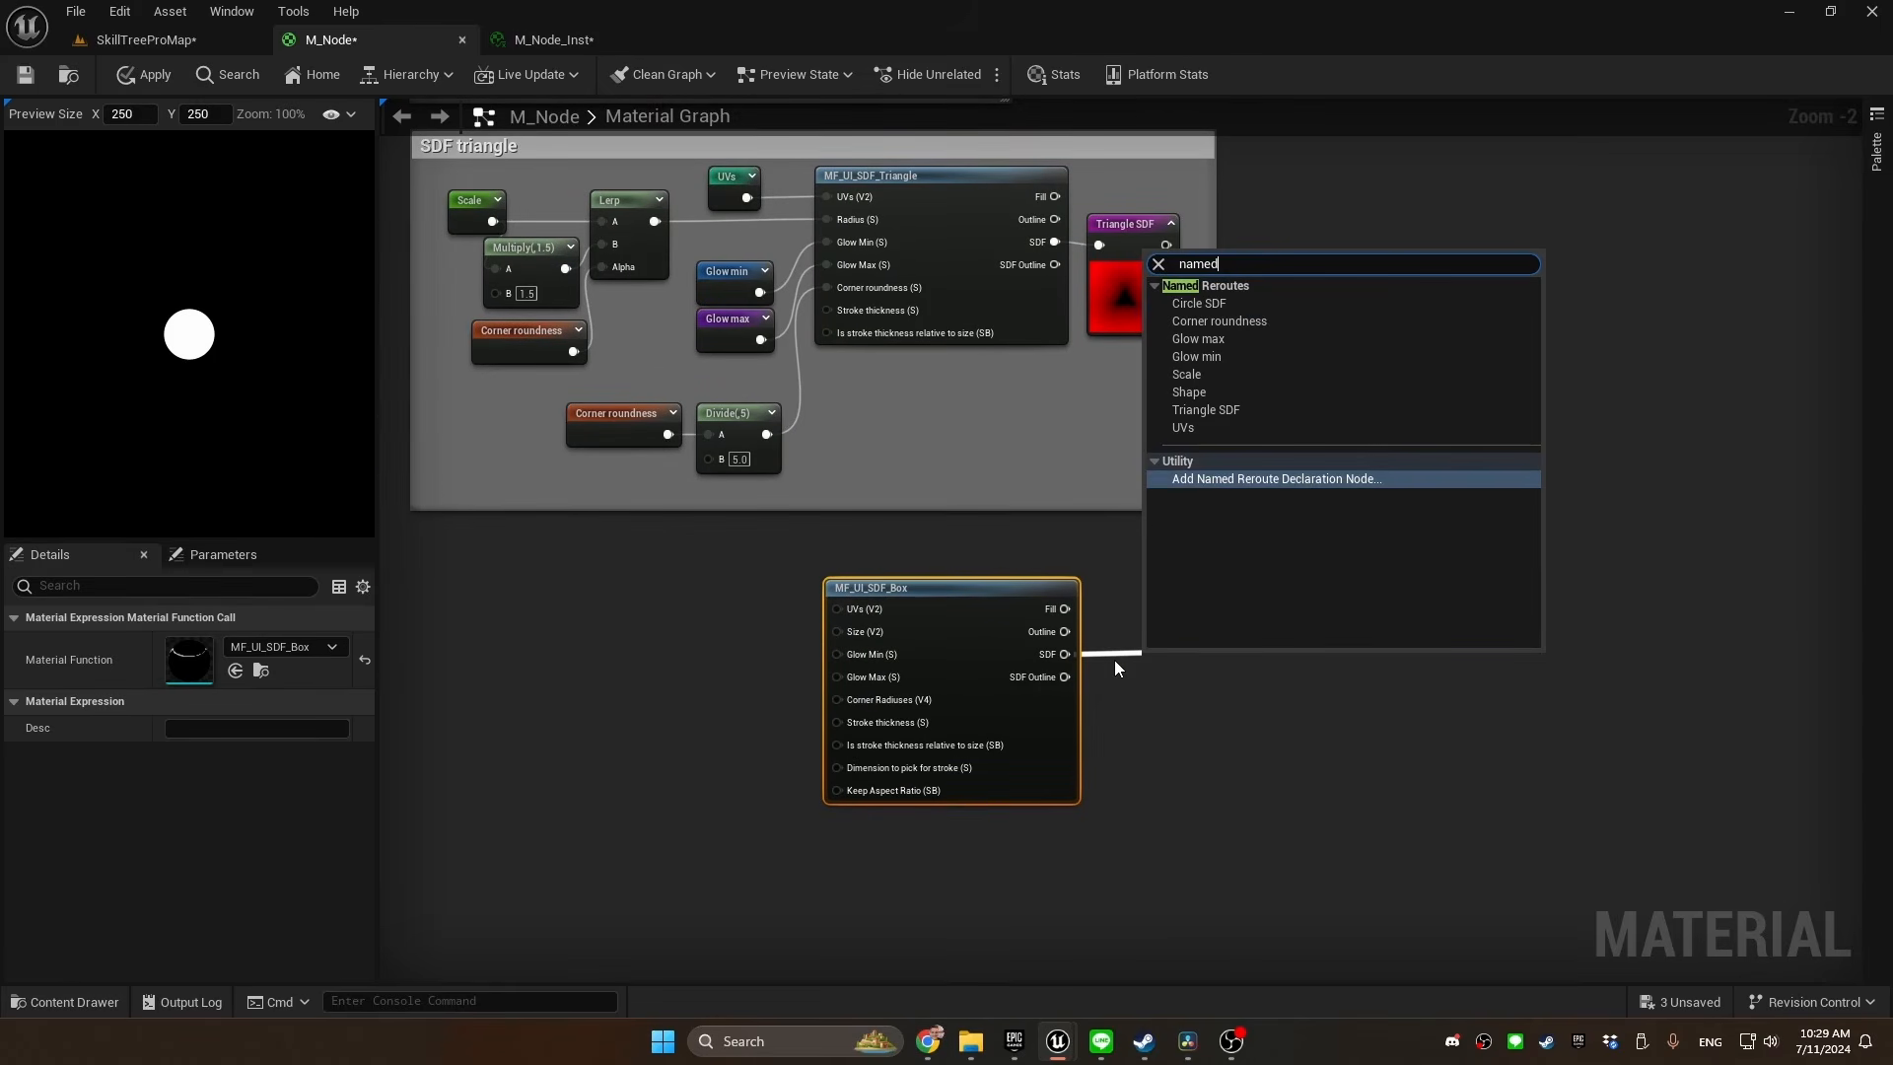
{"action": "key", "text": "Return"}
{"action": "type", "text": "Box SDF"}
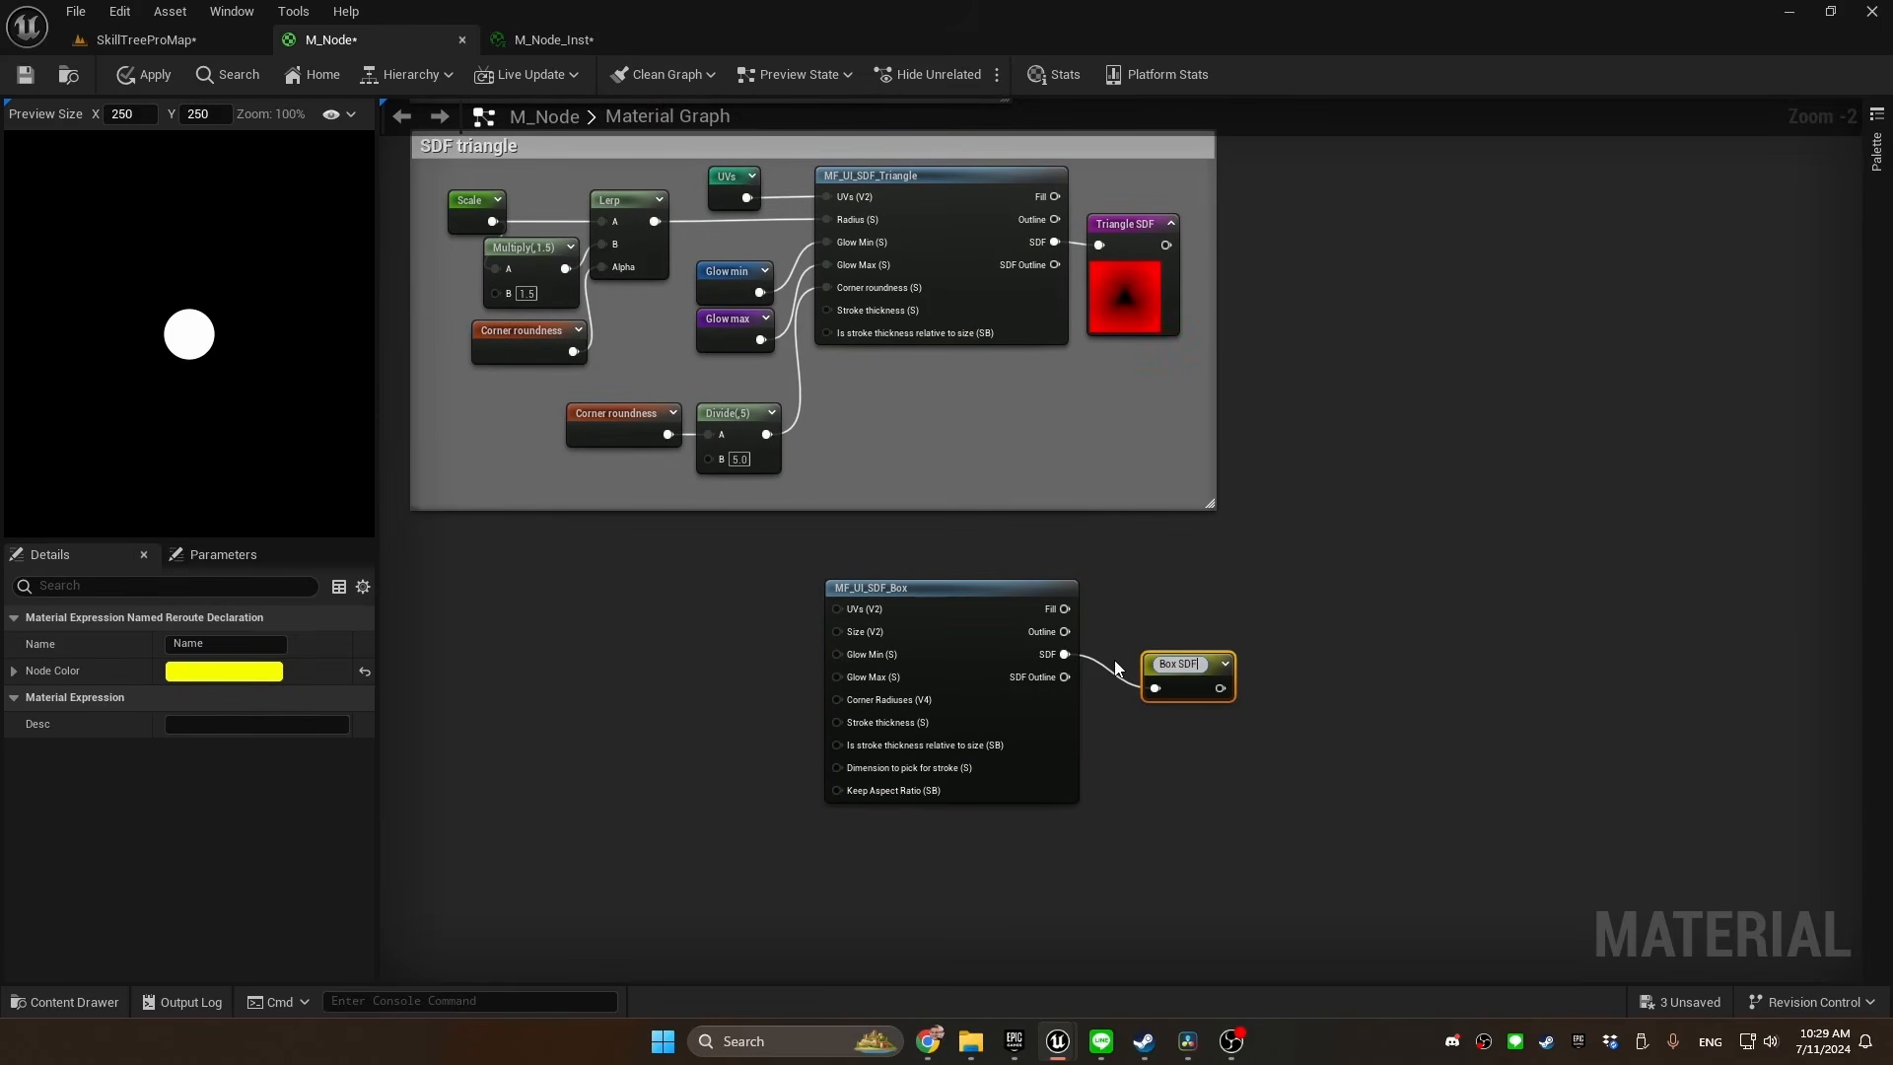
{"action": "key", "text": "Return"}
Paste the UVs, Scale, Glow min and Glow max reroutes and connect them to MF_UI_SDF_Box's UVs, Size, Glow Min and Glow Max inputs
{"action": "scroll", "coordinate": [720, 709], "scroll_direction": "down", "scroll_amount": 2}
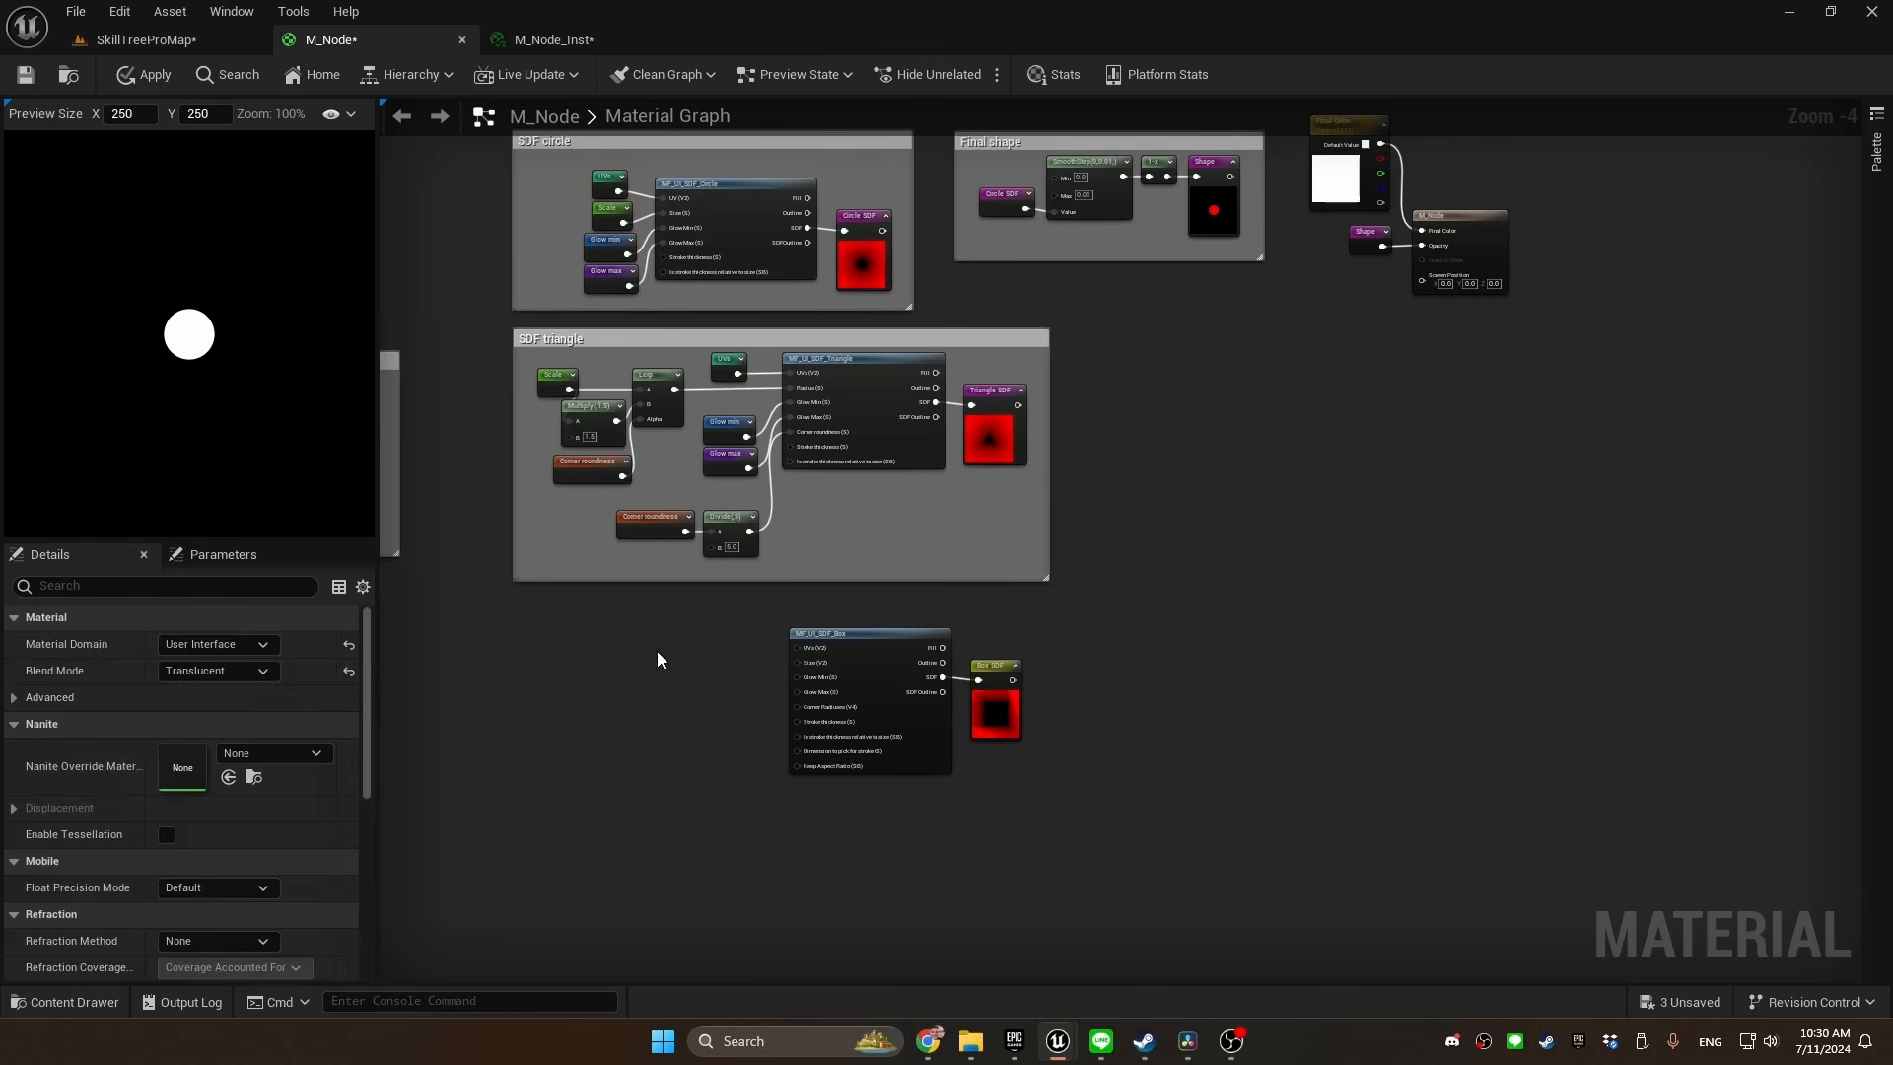
{"action": "key", "text": "ctrl+v"}
{"action": "scroll", "coordinate": [670, 658], "scroll_direction": "up", "scroll_amount": 3}
{"action": "left_click_drag", "start_coordinate": [790, 638], "coordinate": [881, 638]}
{"action": "left_click_drag", "start_coordinate": [794, 696], "coordinate": [905, 679]}
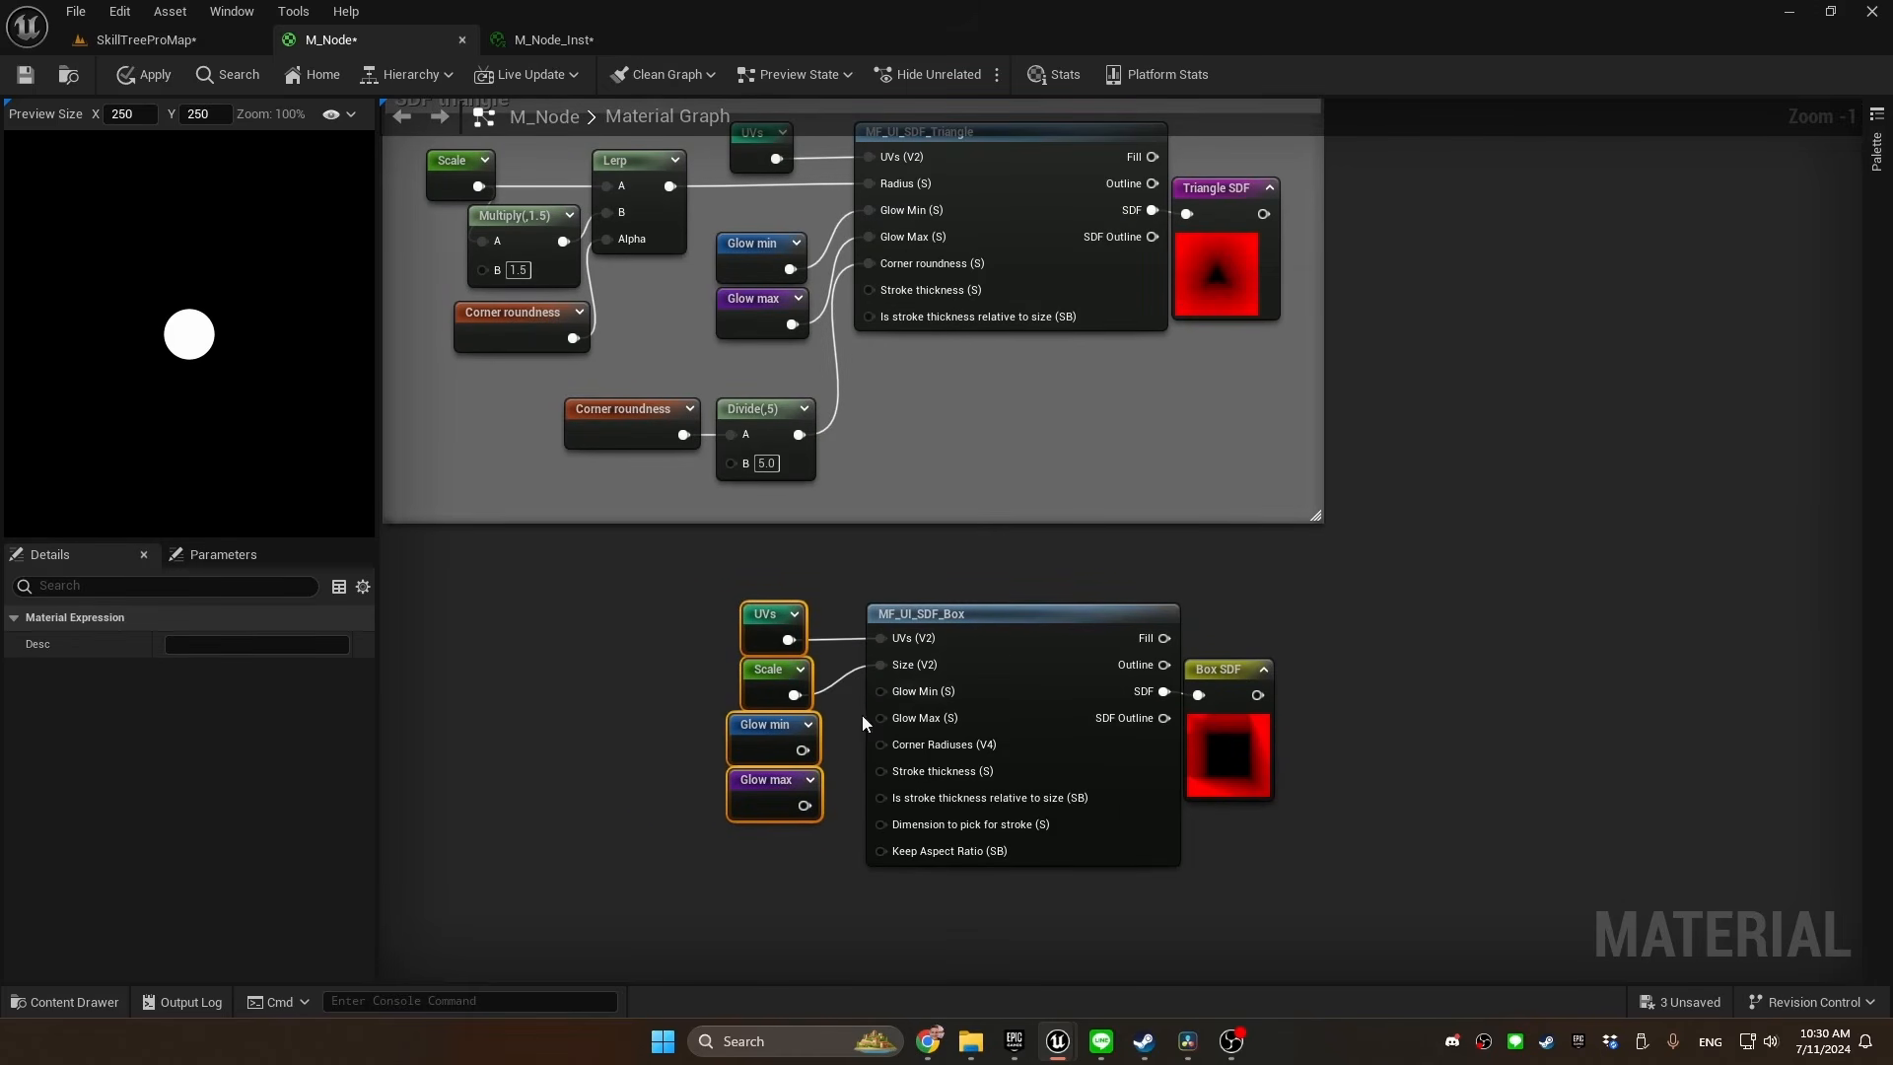
{"action": "left_click_drag", "start_coordinate": [804, 747], "coordinate": [881, 691]}
{"action": "left_click_drag", "start_coordinate": [810, 804], "coordinate": [890, 716]}
Duplicate the Corner roundness reroute with its divide-by-5 node and connect the result to MF_UI_SDF_Box's Corner Radiuses input
{"action": "left_click_drag", "start_coordinate": [655, 370], "coordinate": [832, 483]}
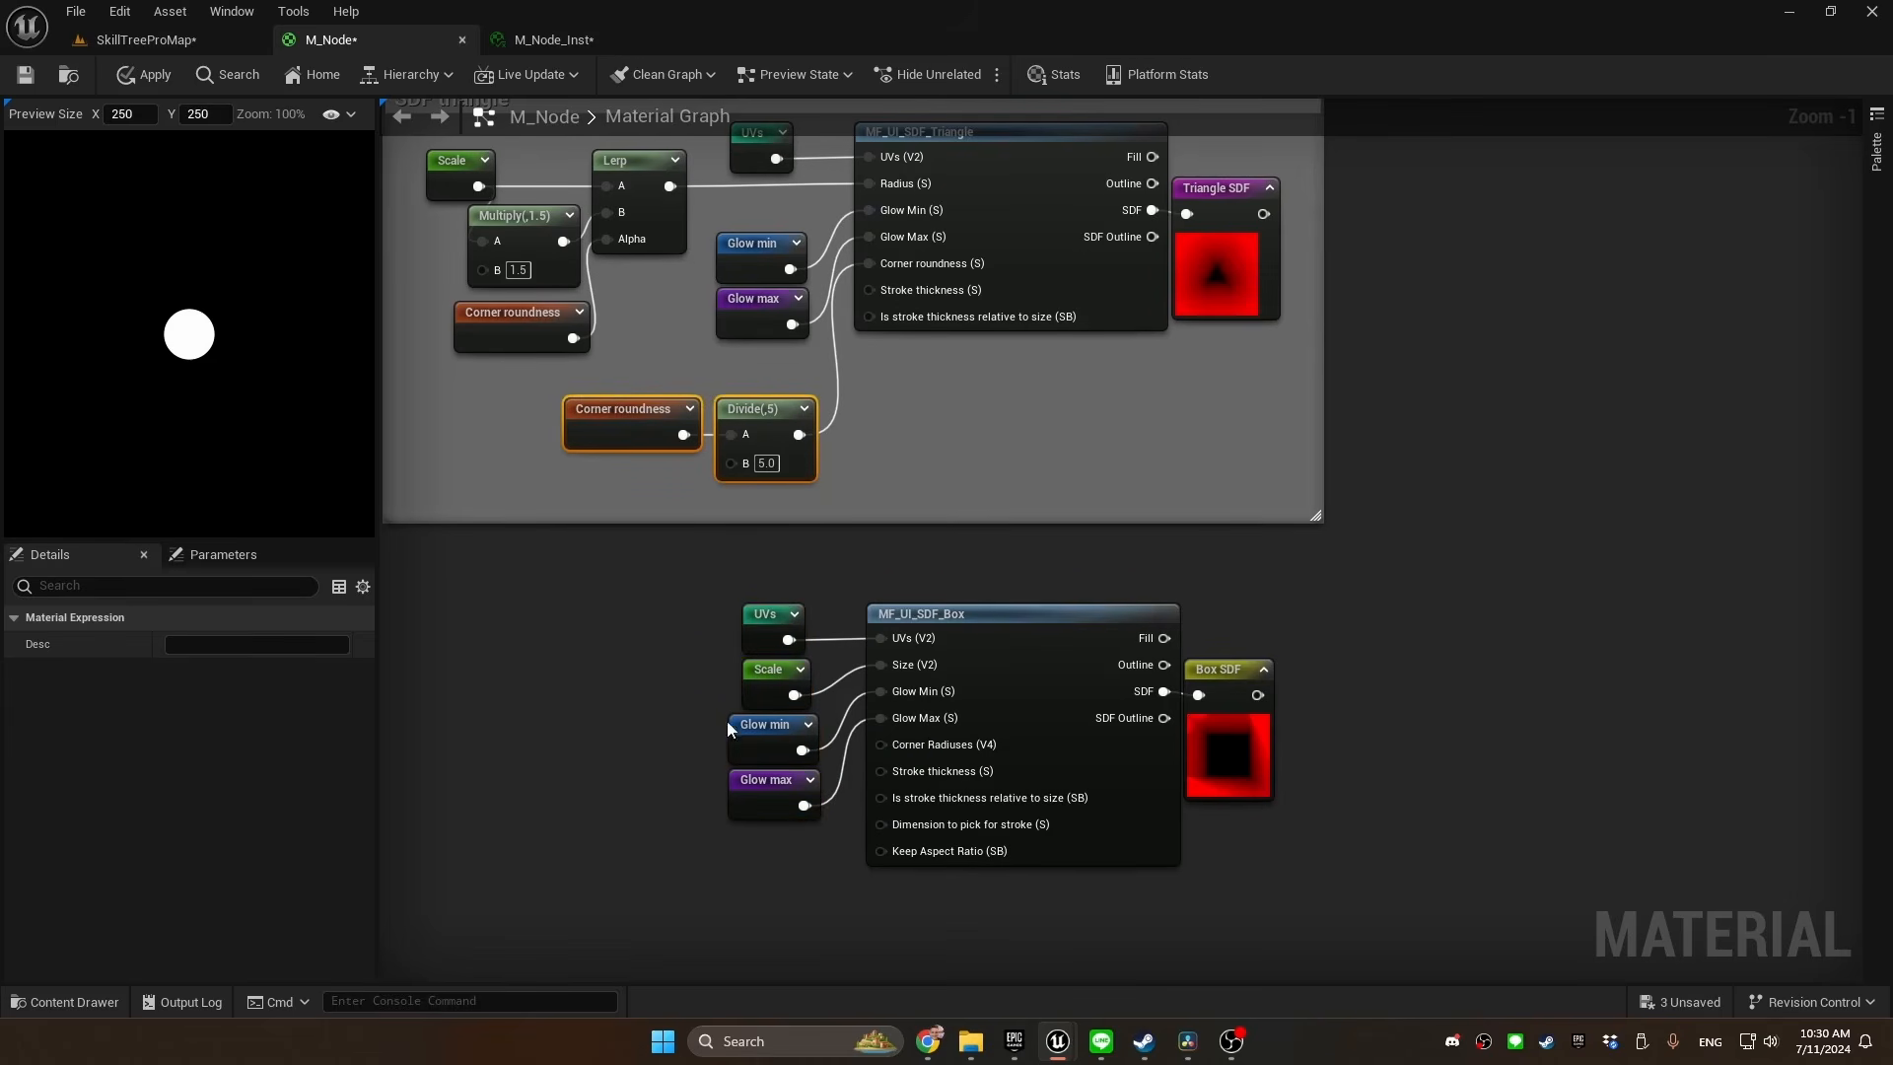
{"action": "right_click_drag", "start_coordinate": [727, 722], "coordinate": [749, 572]}
{"action": "key", "text": "ctrl+v"}
{"action": "left_click_drag", "start_coordinate": [850, 738], "coordinate": [902, 595]}
Group the box function and all its input and output nodes in a comment titled "SDF box"
{"action": "left_click_drag", "start_coordinate": [1350, 444], "coordinate": [602, 732]}
{"action": "type", "text": "cSD"}
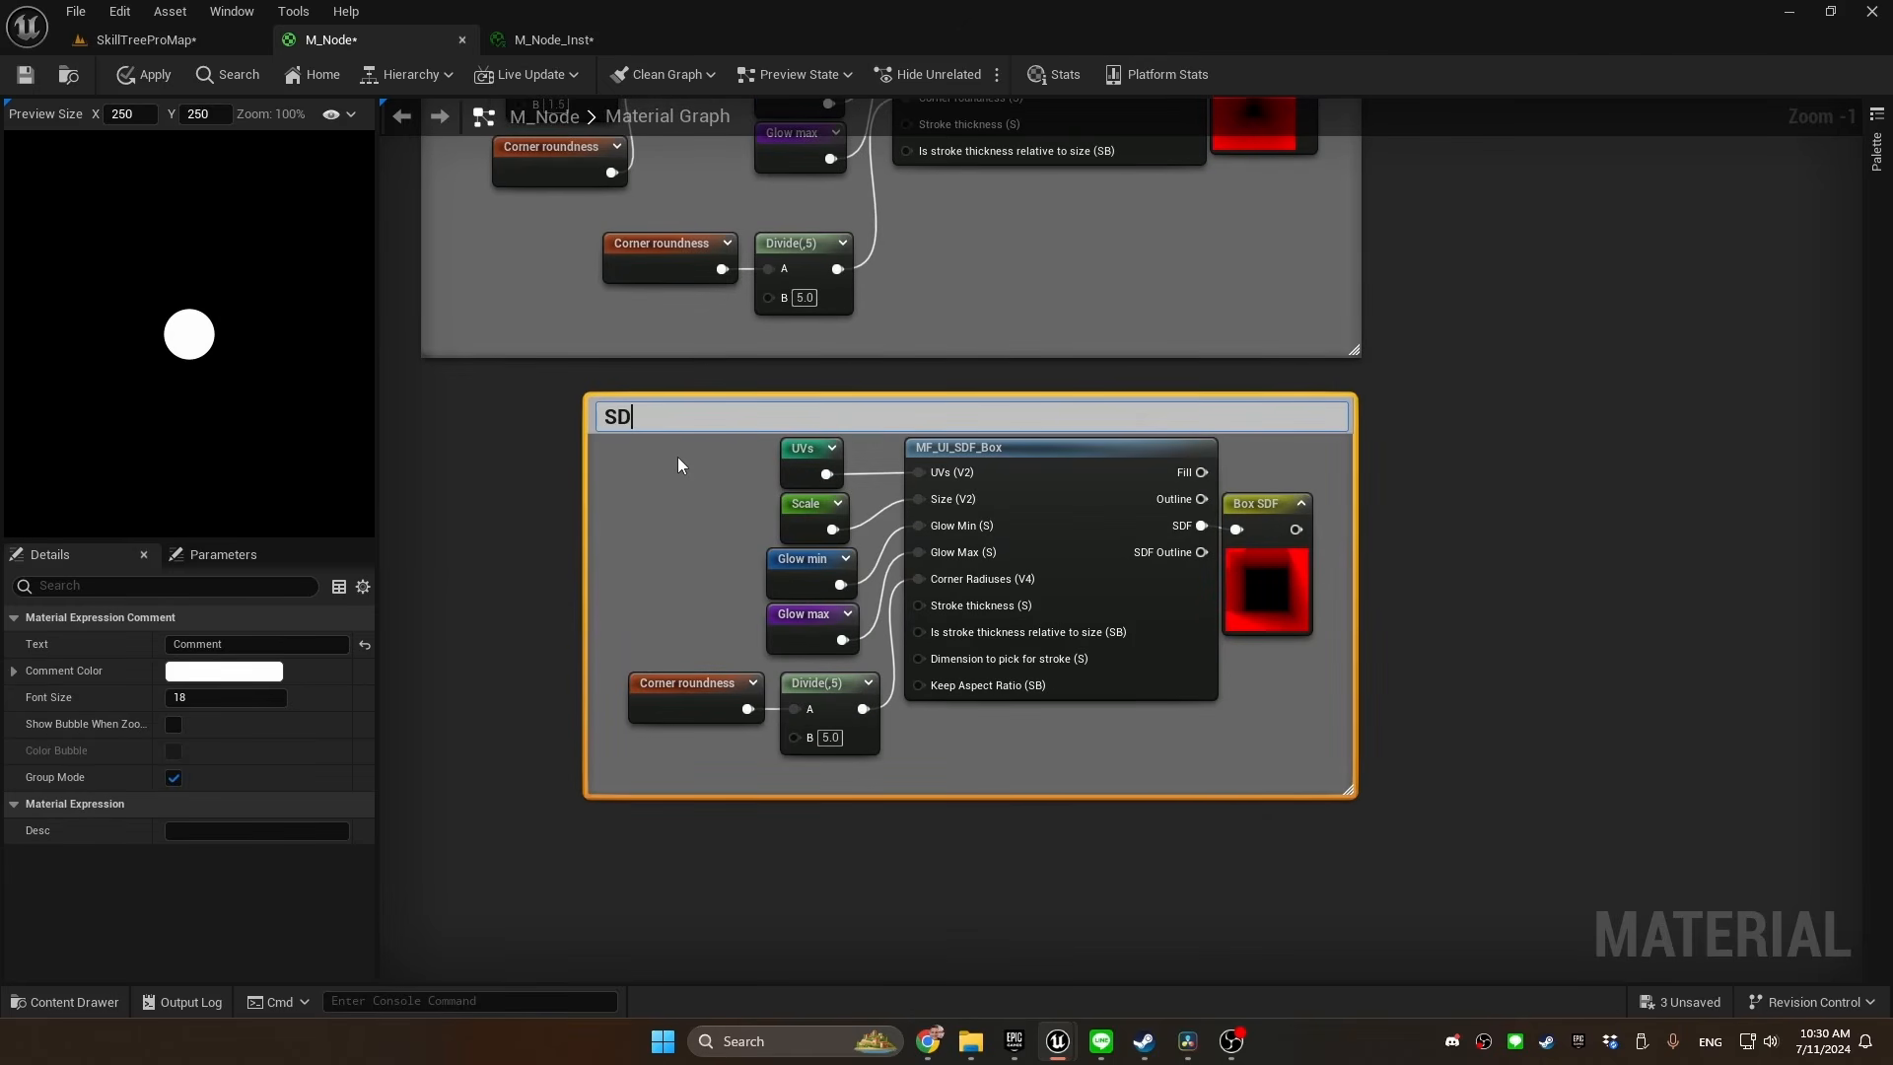
{"action": "type", "text": "F box"}
{"action": "key", "text": "Return"}
Add an MF_UI_SDF_Hexagon function node below the SDF box comment
{"action": "scroll", "coordinate": [812, 592], "scroll_direction": "down", "scroll_amount": 1}
{"action": "right_click", "coordinate": [813, 591]}
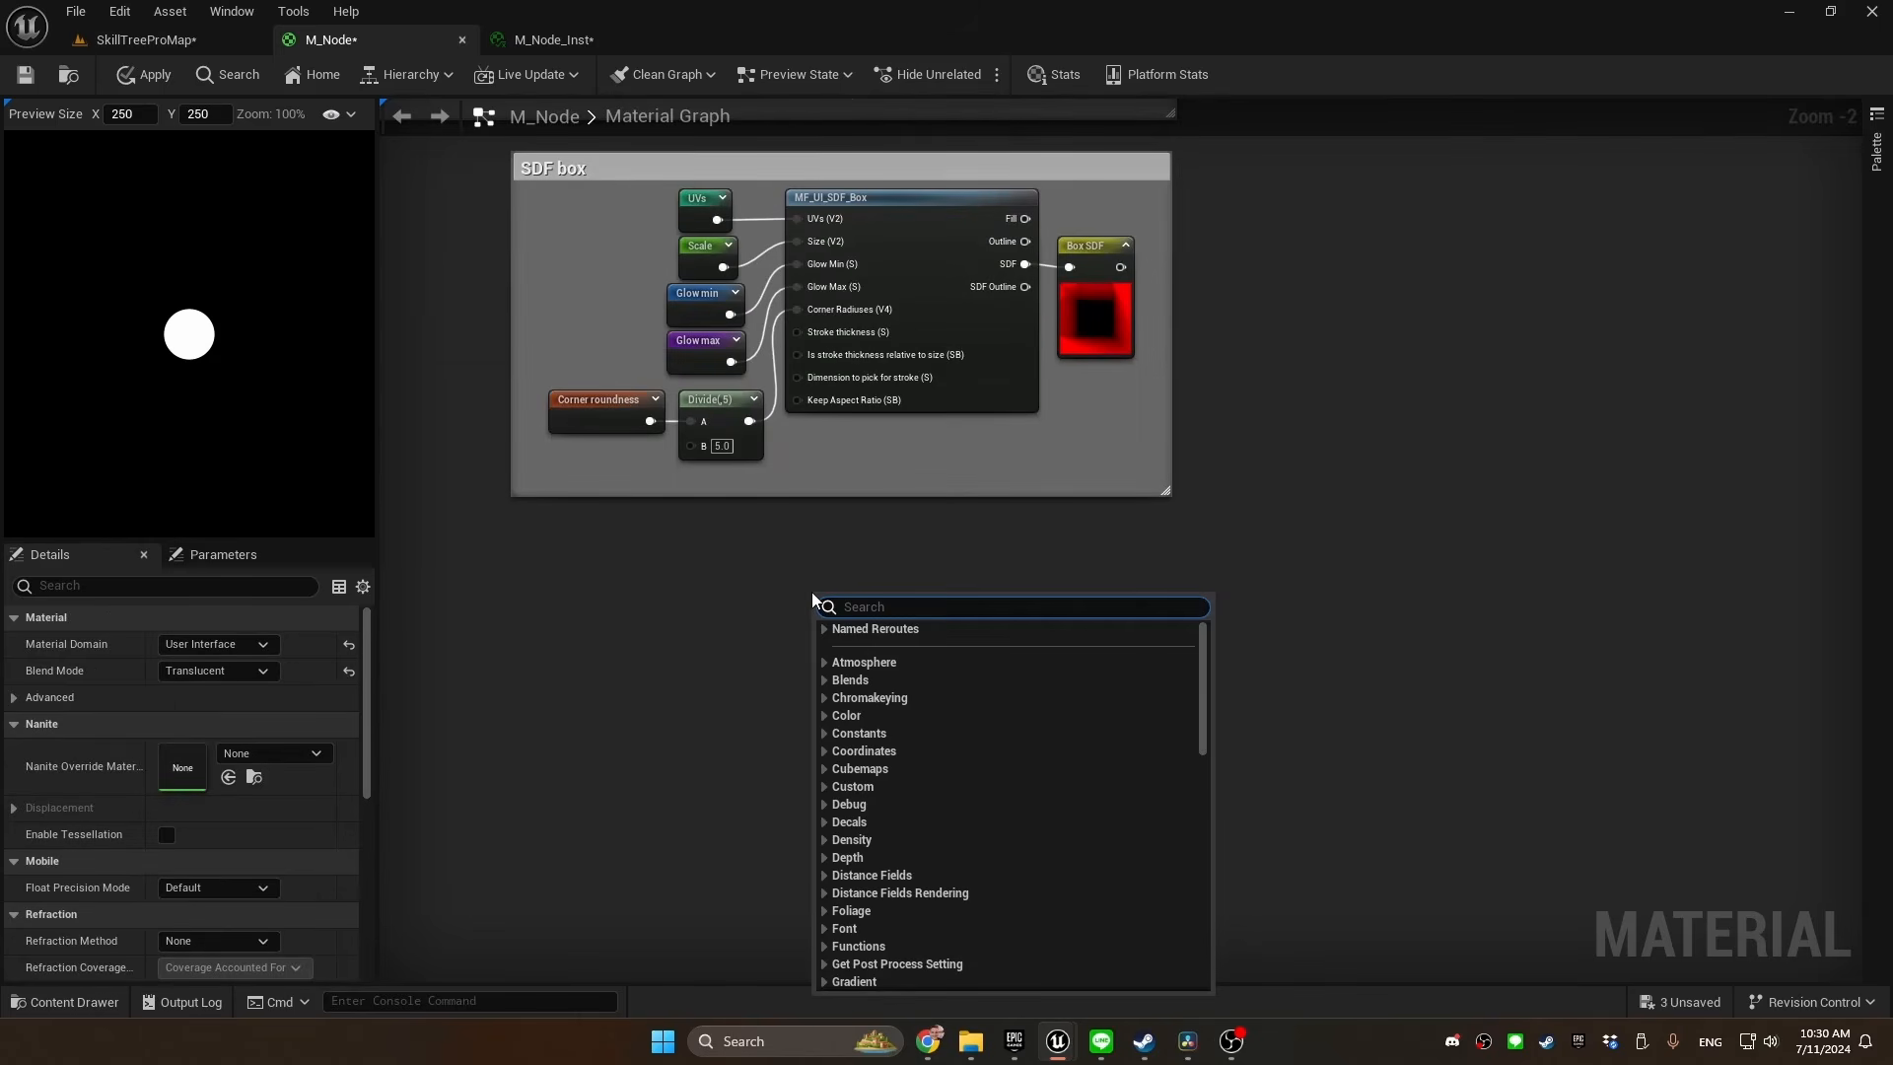
{"action": "type", "text": "sdf_hex"}
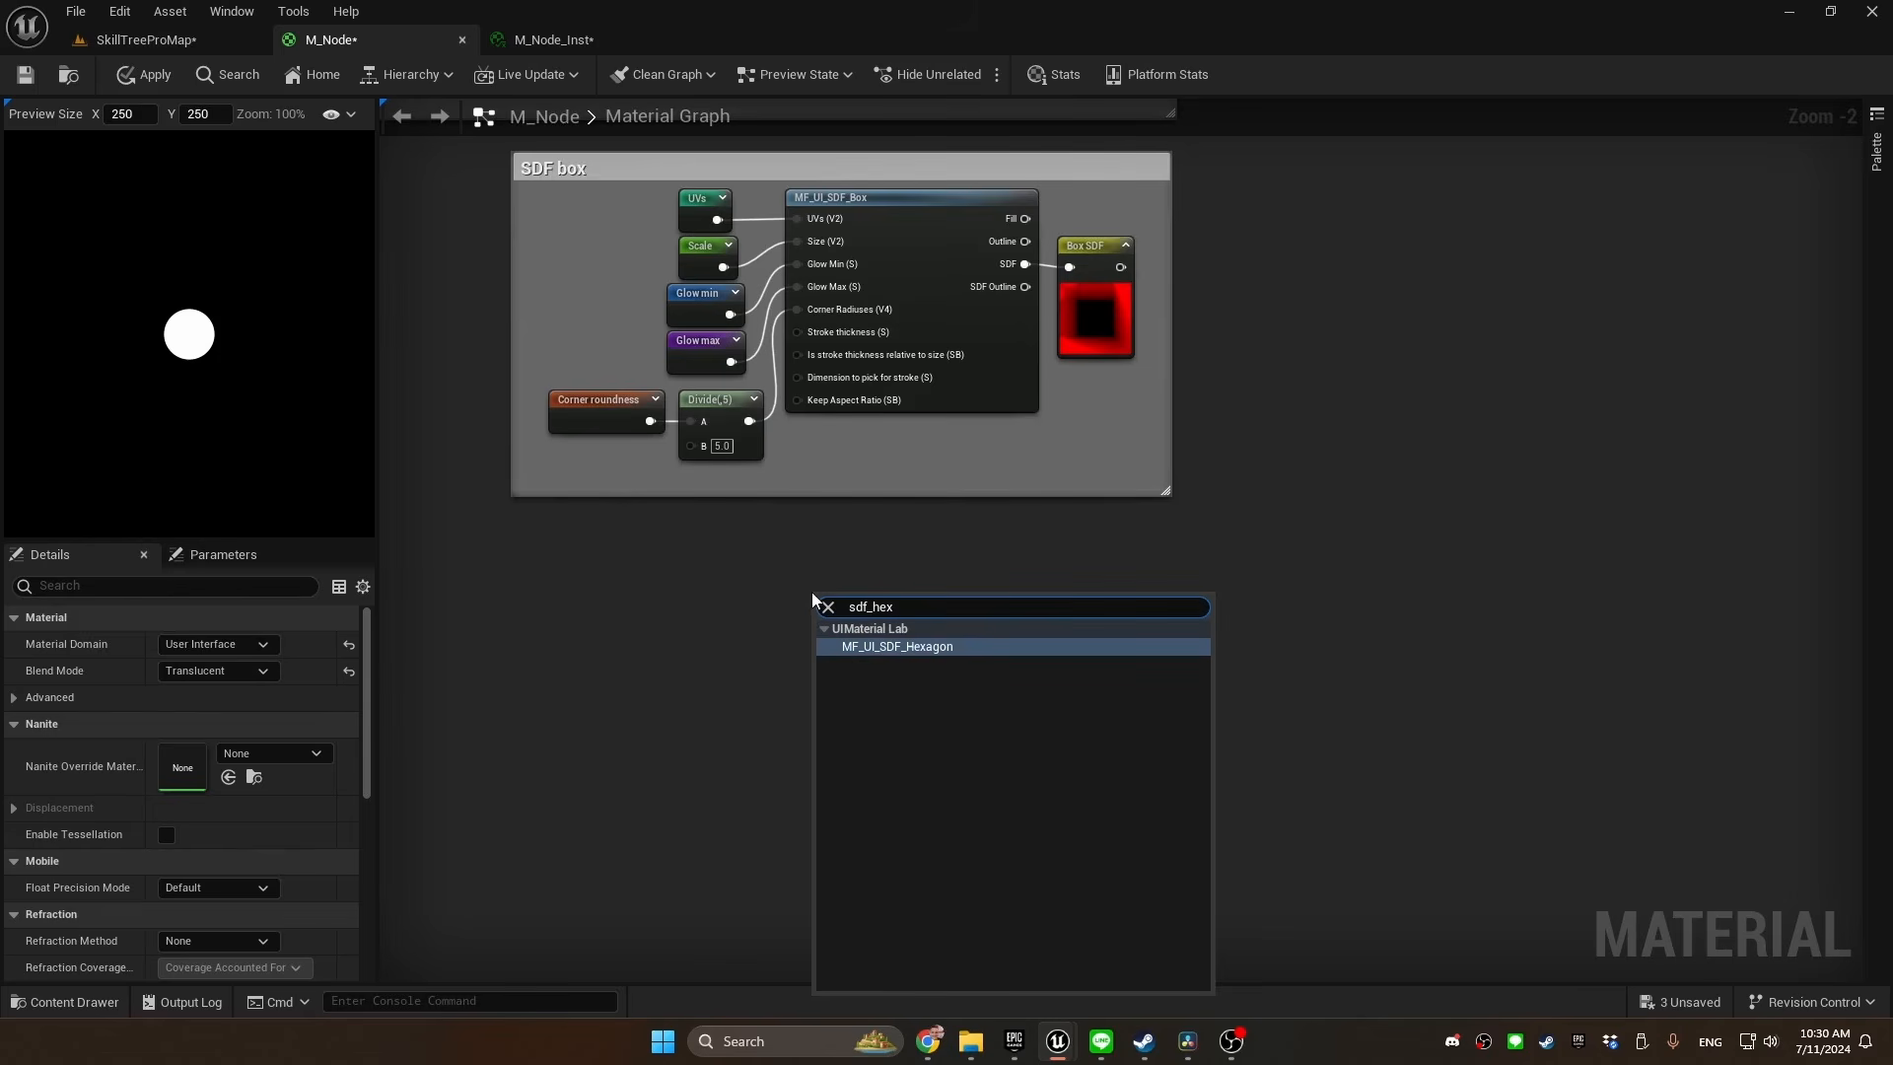
{"action": "key", "text": "Return"}
Declare a named reroute called "Hexagon SDF" from the SDF output of MF_UI_SDF_Hexagon
{"action": "left_click_drag", "start_coordinate": [938, 628], "coordinate": [973, 633]}
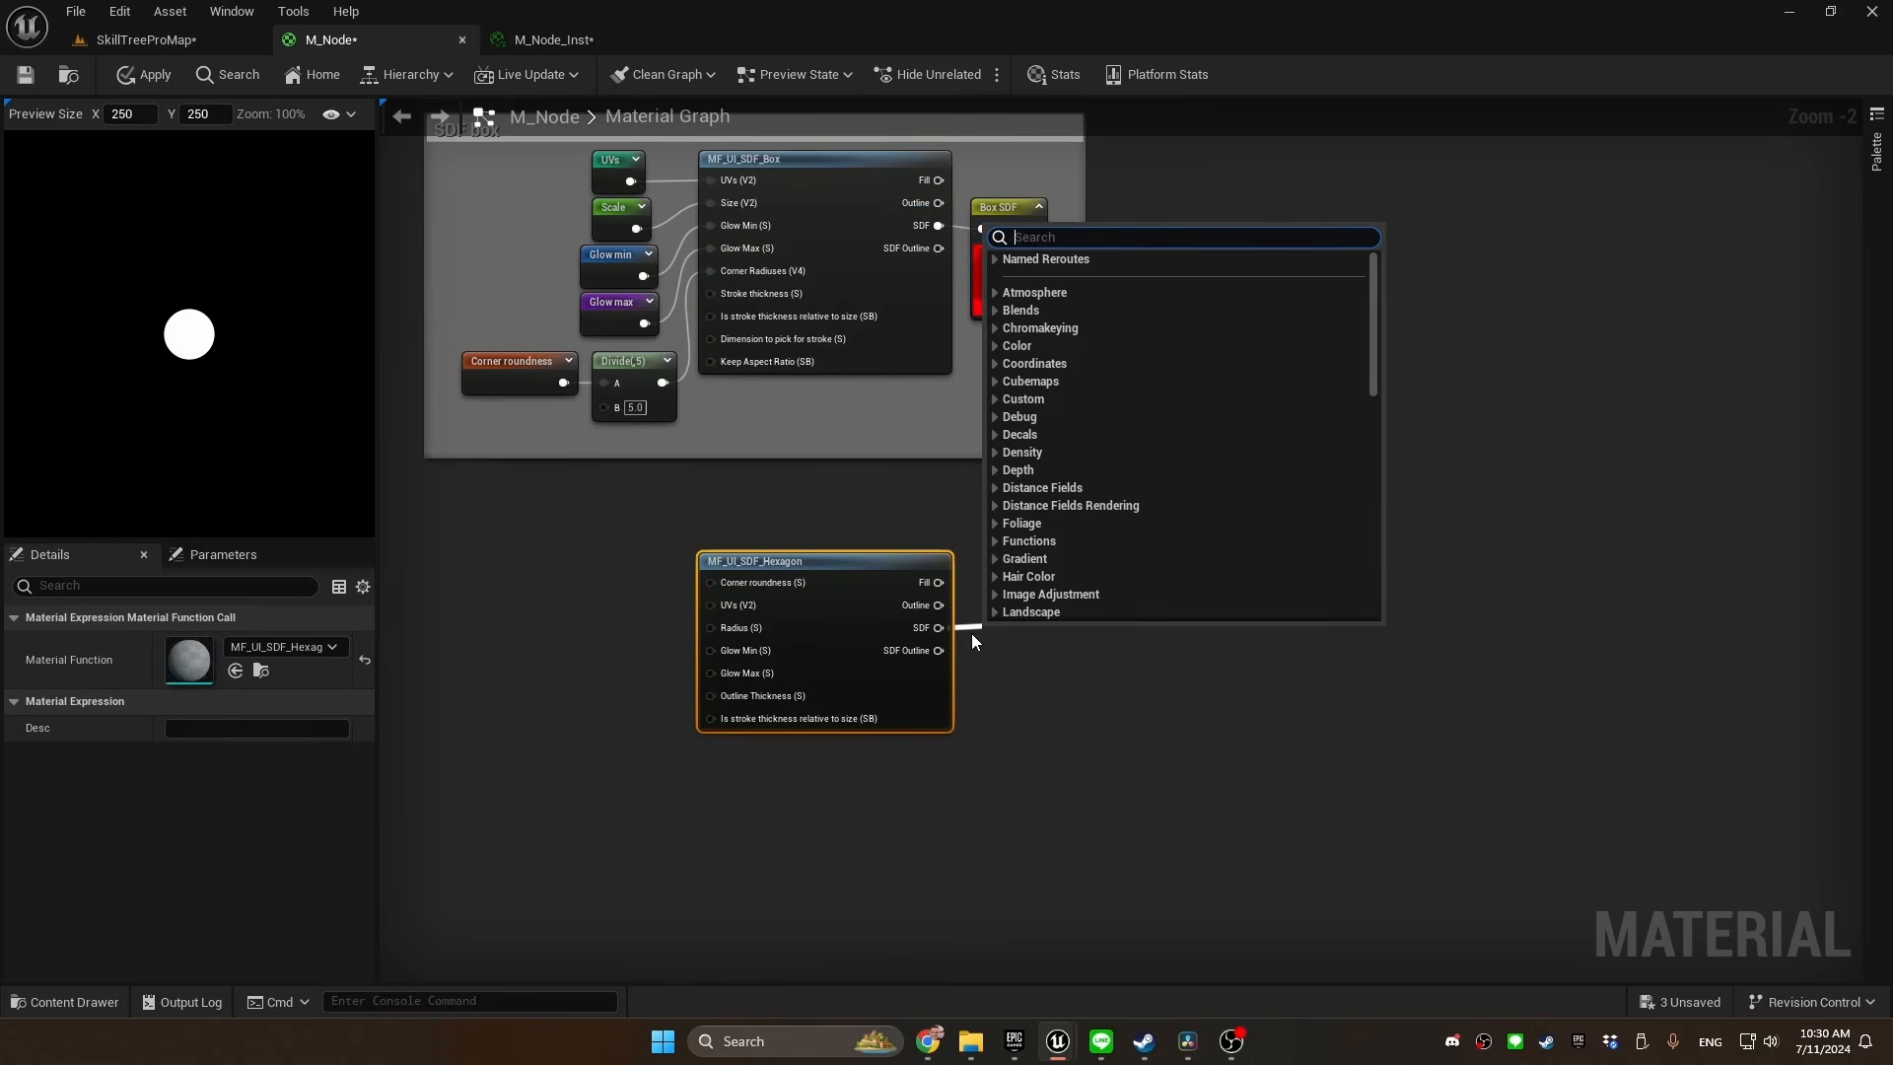
{"action": "type", "text": "named"}
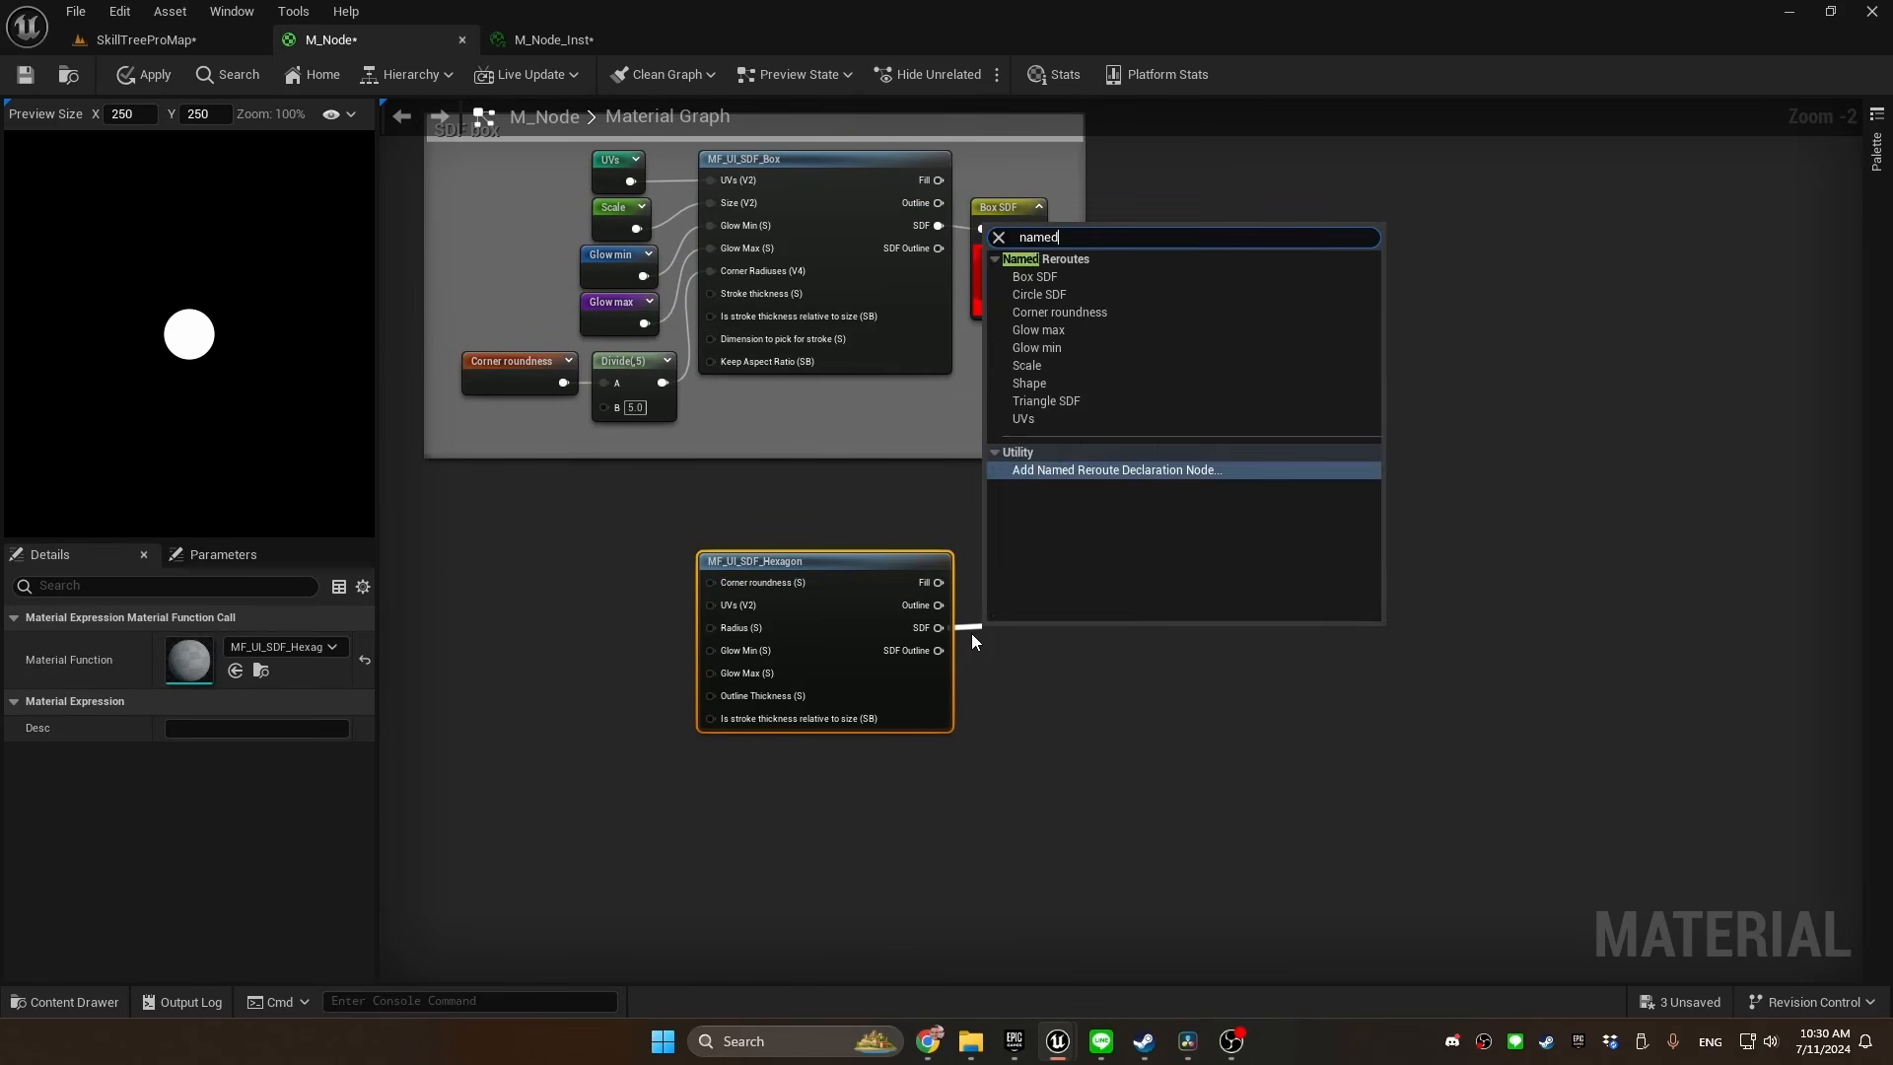
{"action": "key", "text": "Return"}
{"action": "type", "text": "Hexagon SDF"}
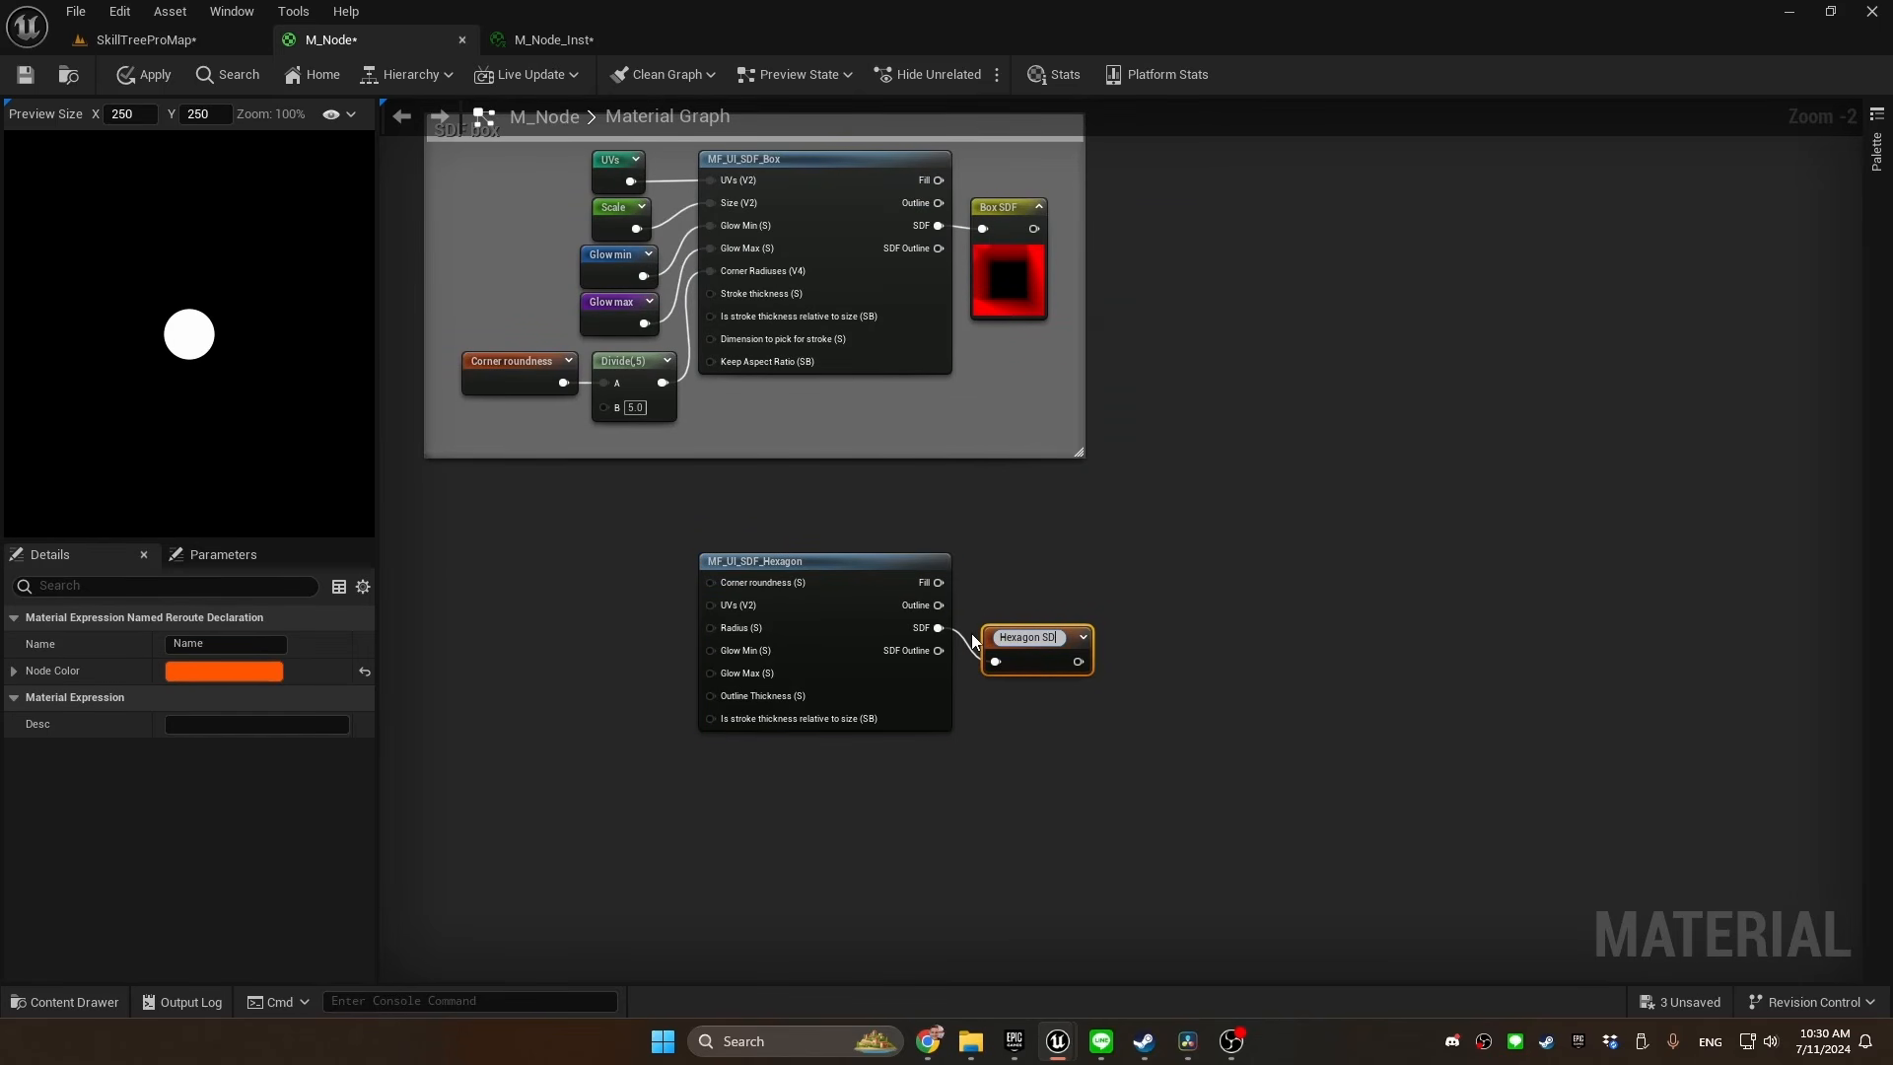
{"action": "key", "text": "Return"}
Copy all input nodes from the SDF box comment and paste them beside MF_UI_SDF_Hexagon
{"action": "left_click_drag", "start_coordinate": [562, 187], "coordinate": [766, 435]}
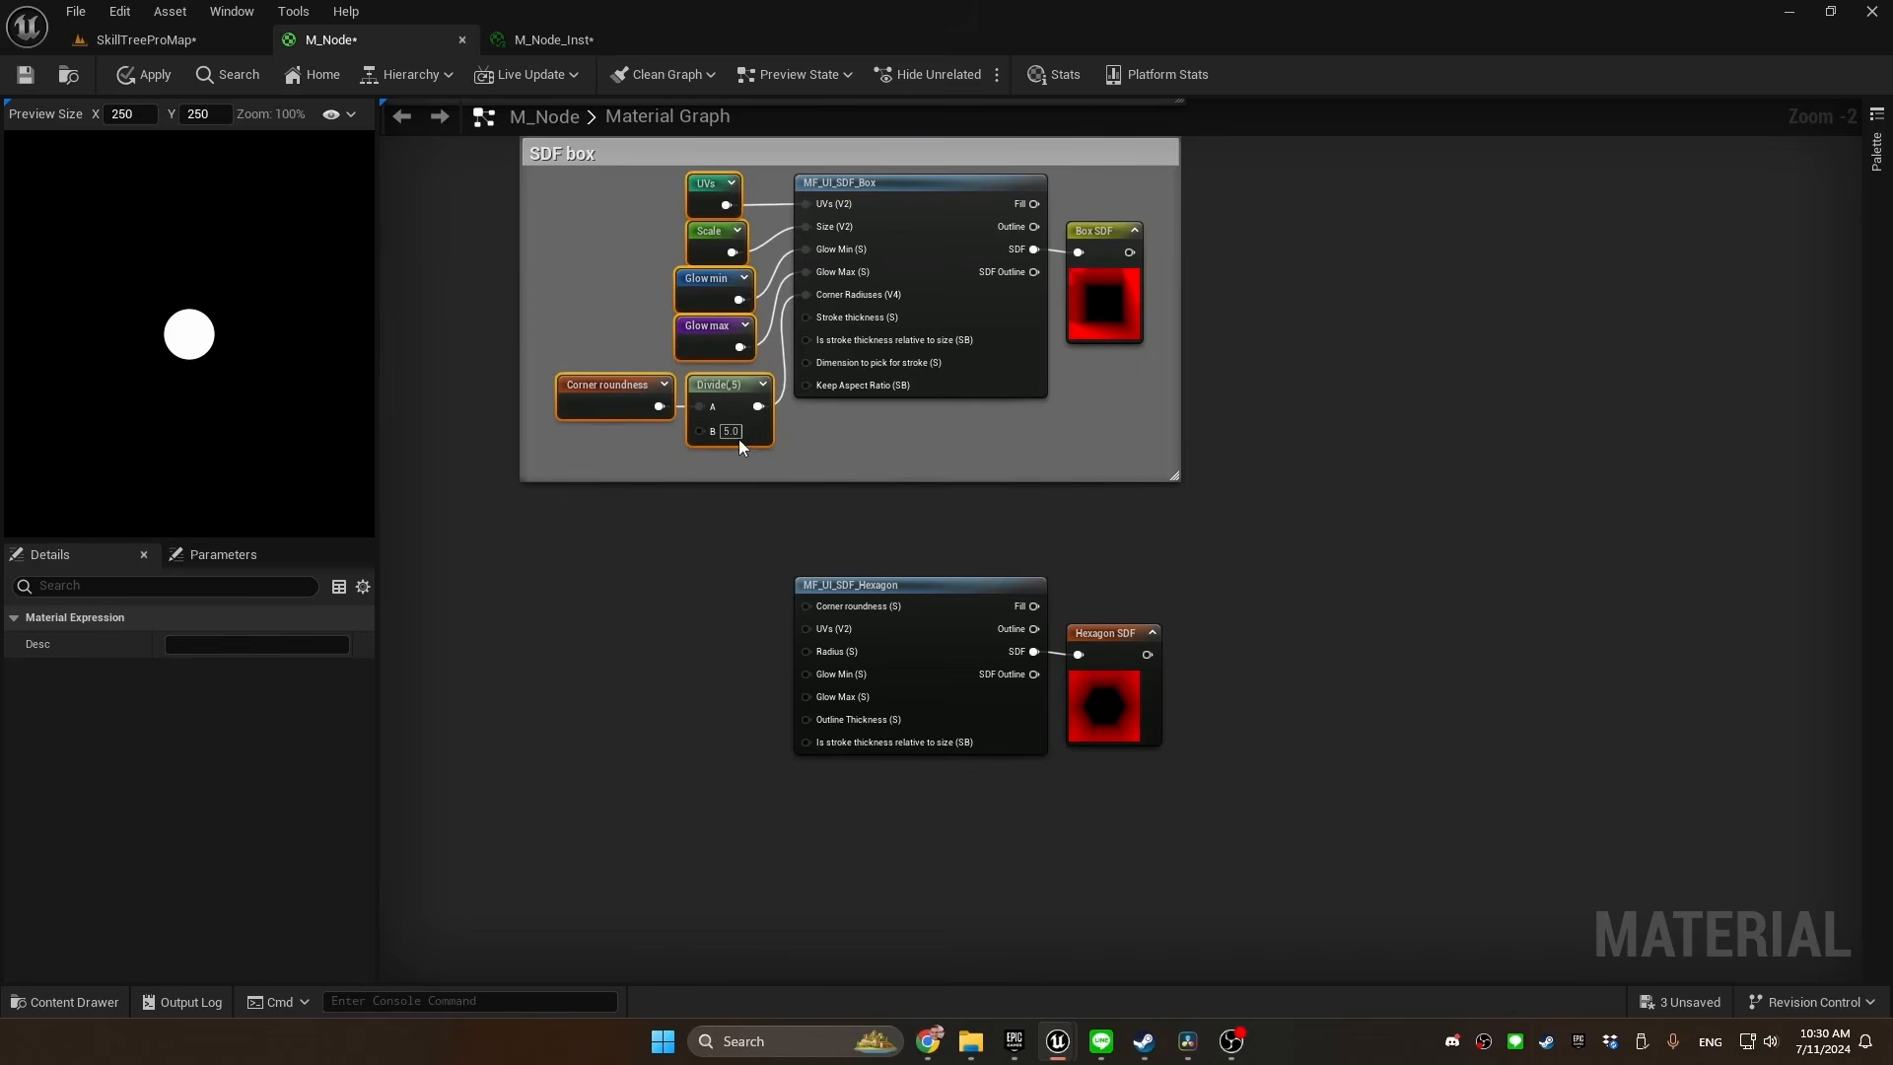
{"action": "key", "text": "ctrl+c"}
{"action": "right_click_drag", "start_coordinate": [561, 653], "coordinate": [607, 500]}
{"action": "left_click", "coordinate": [676, 513]}
{"action": "key", "text": "ctrl+v"}
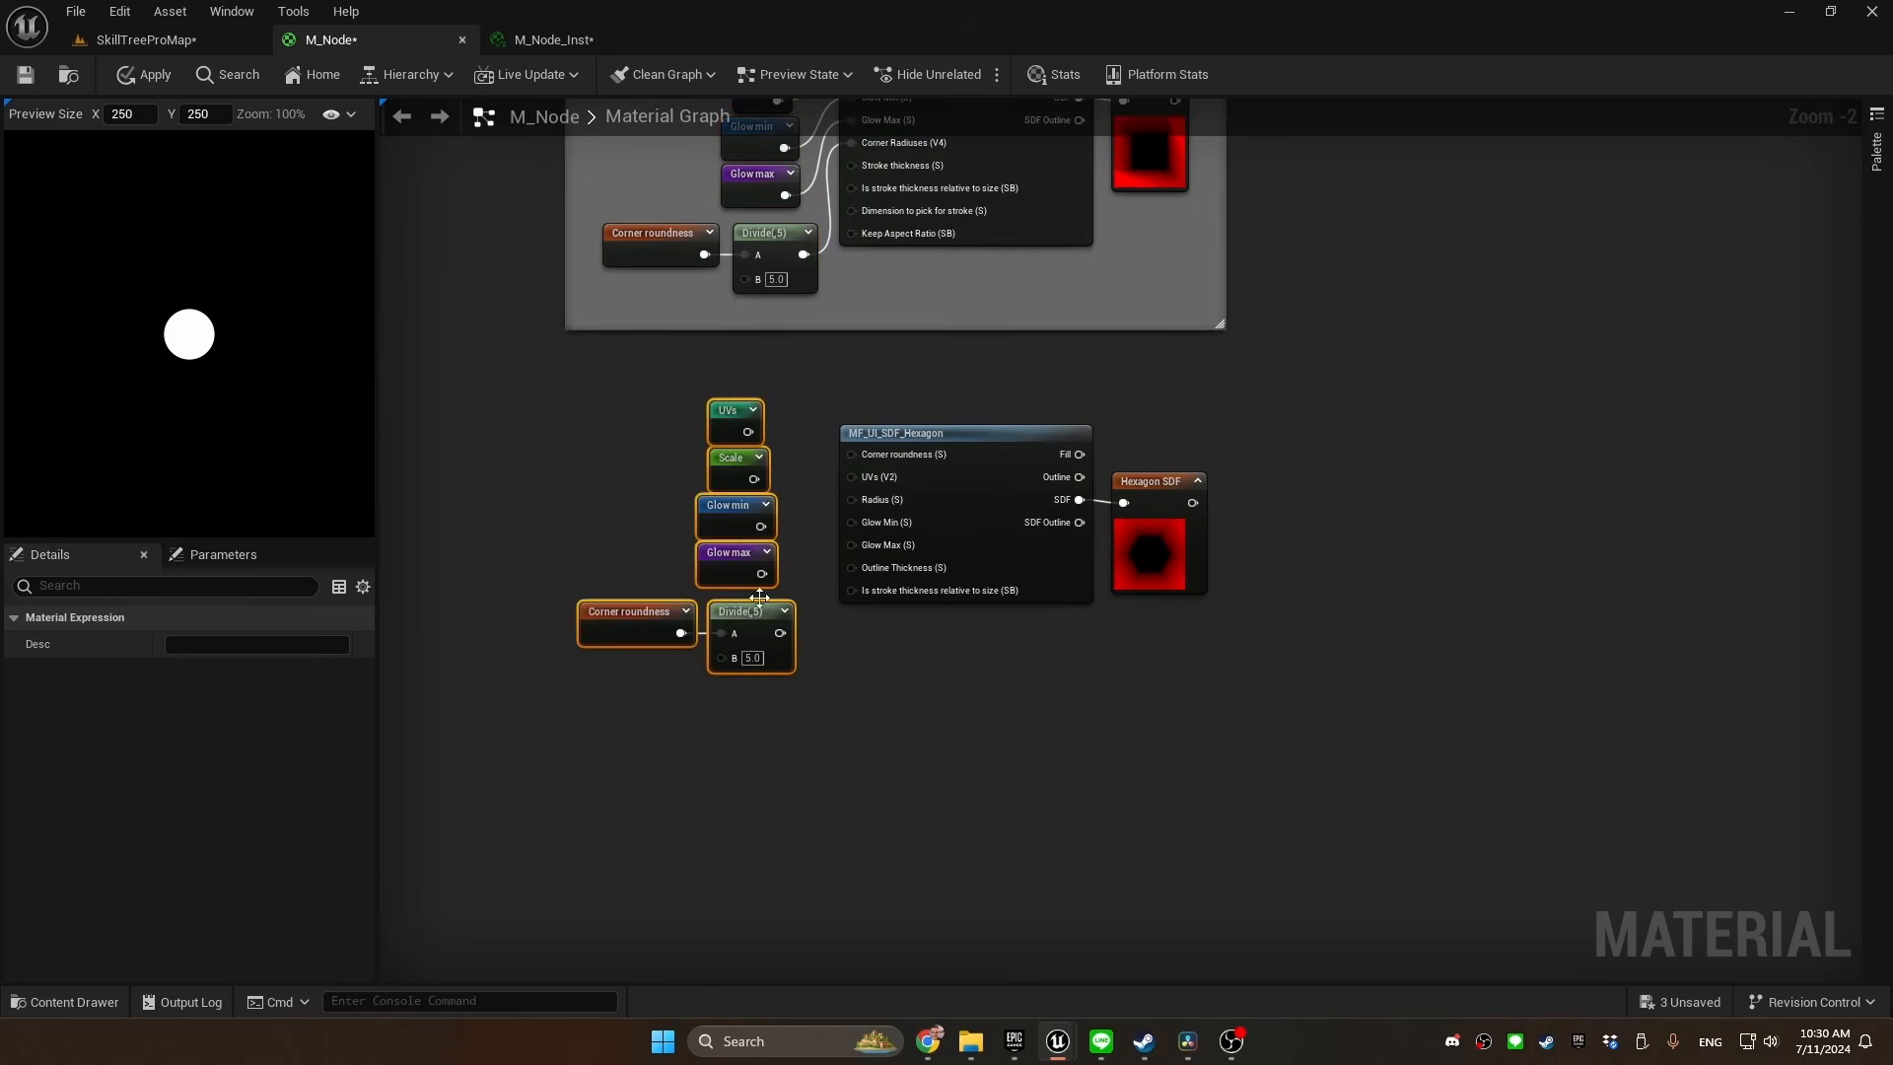
{"action": "left_click", "coordinate": [757, 593]}
Delete the pasted Divide node and move the Corner roundness reroute above the UVs reroute
{"action": "left_click", "coordinate": [754, 610]}
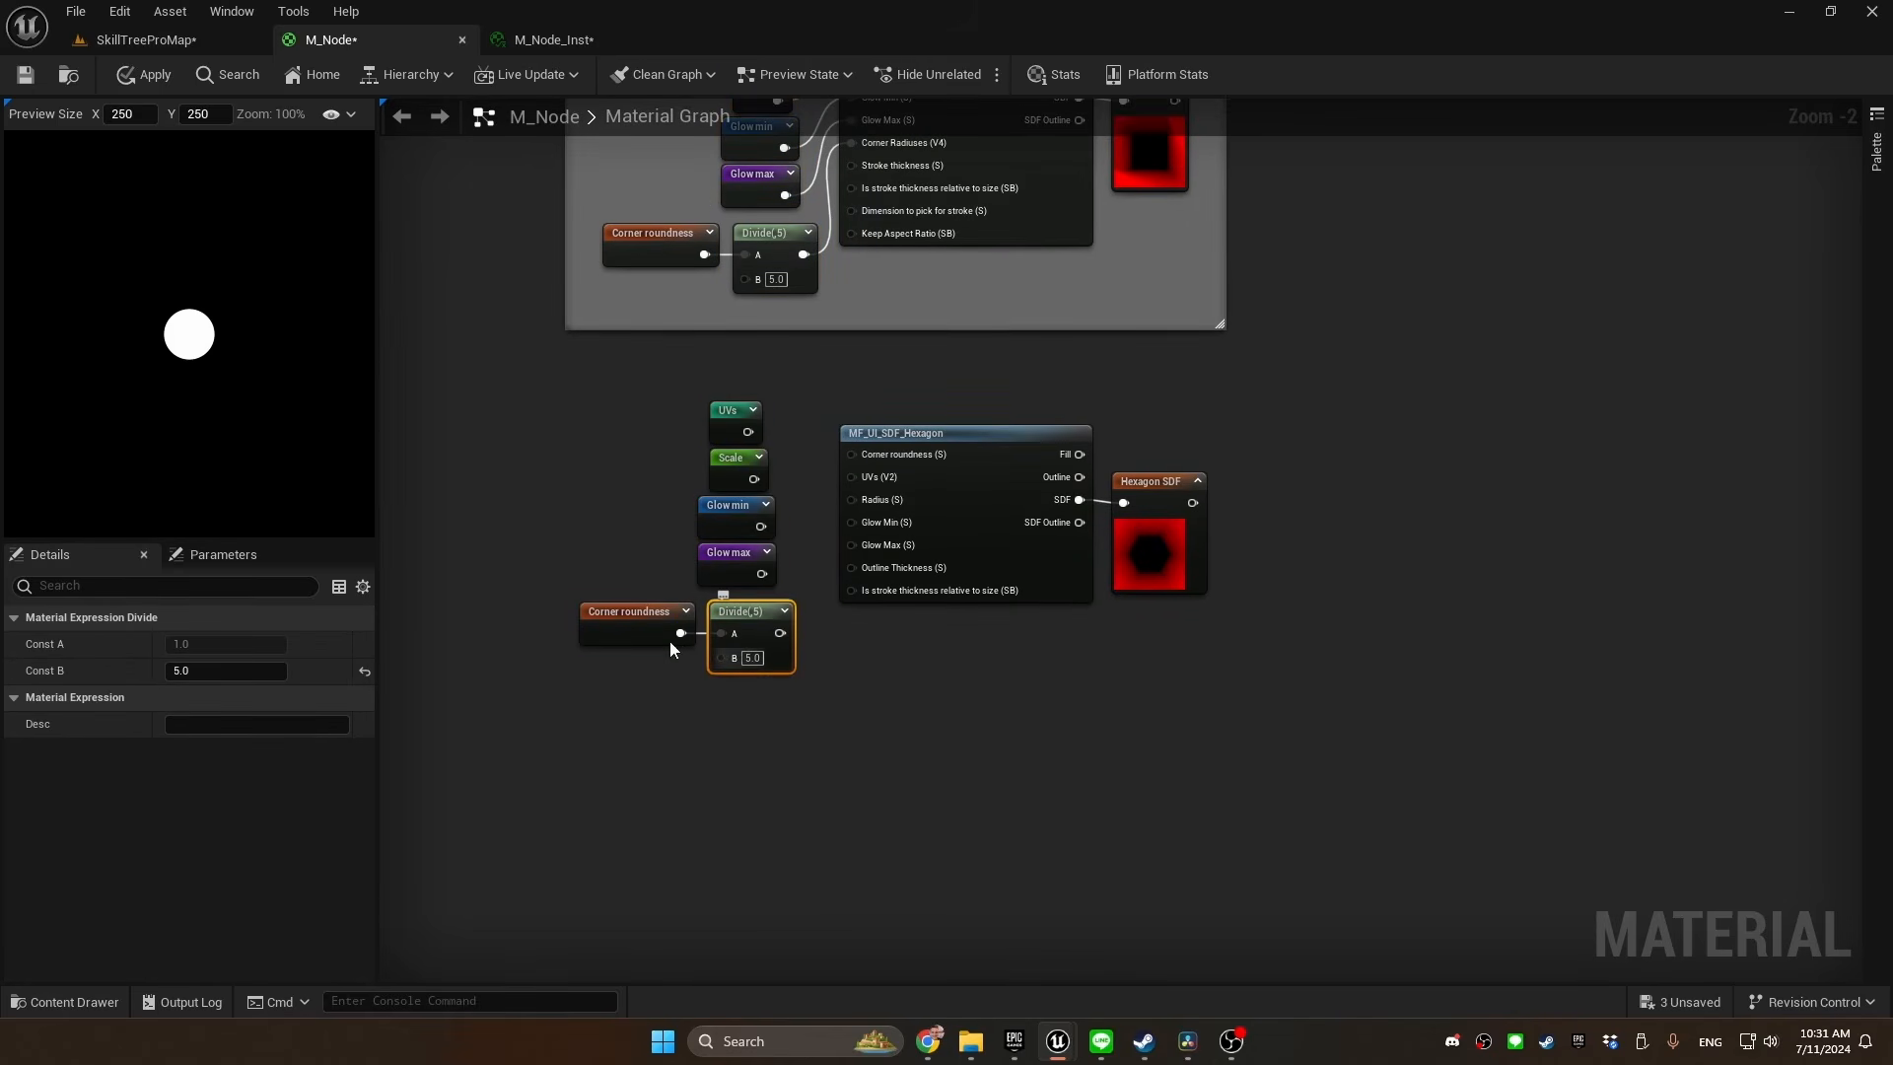
{"action": "key", "text": "Delete"}
{"action": "left_click_drag", "start_coordinate": [641, 625], "coordinate": [706, 362]}
Connect the Corner roundness, UVs, Scale, Glow min and Glow max reroutes to MF_UI_SDF_Hexagon's Corner roundness, UVs, Radius, Glow Min and Glow Max inputs
{"action": "left_click_drag", "start_coordinate": [765, 443], "coordinate": [853, 457]}
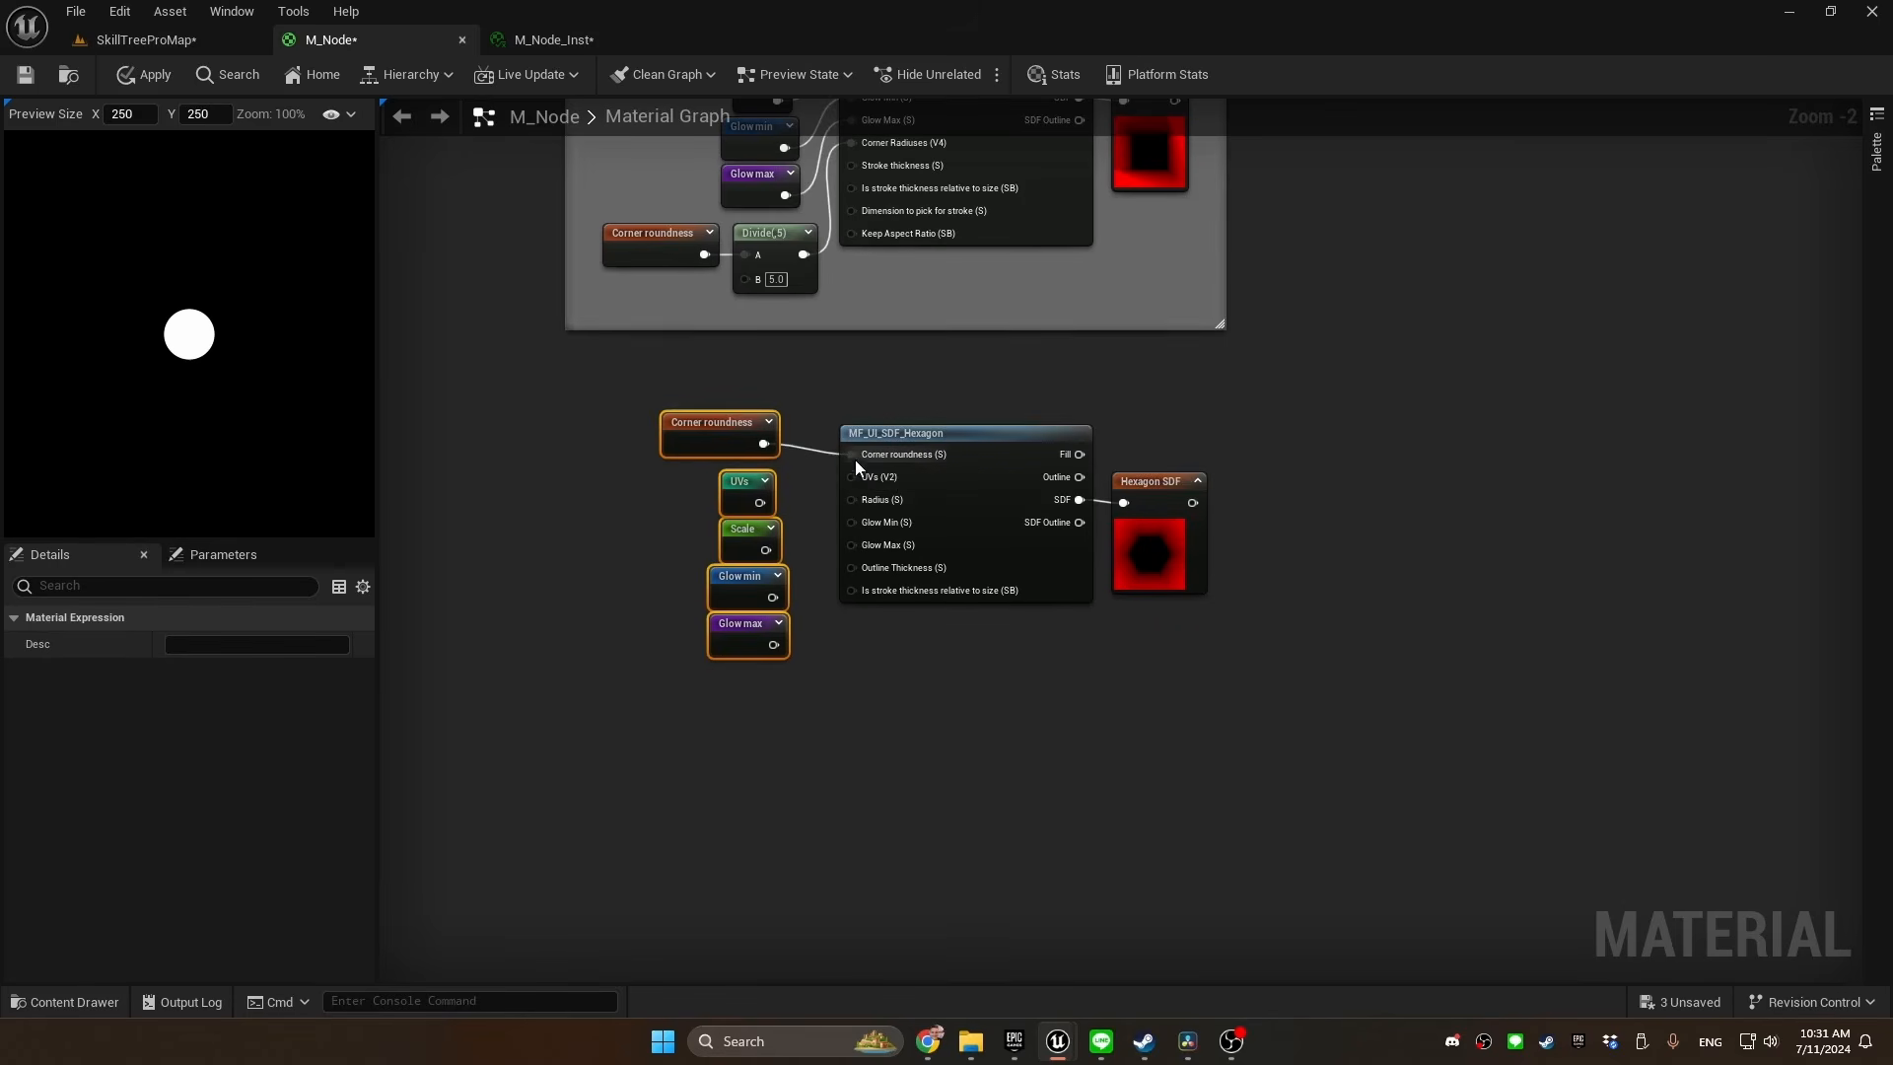
{"action": "left_click_drag", "start_coordinate": [761, 502], "coordinate": [858, 477]}
{"action": "left_click_drag", "start_coordinate": [765, 550], "coordinate": [854, 499]}
{"action": "left_click_drag", "start_coordinate": [773, 598], "coordinate": [852, 523]}
{"action": "left_click_drag", "start_coordinate": [774, 645], "coordinate": [861, 535]}
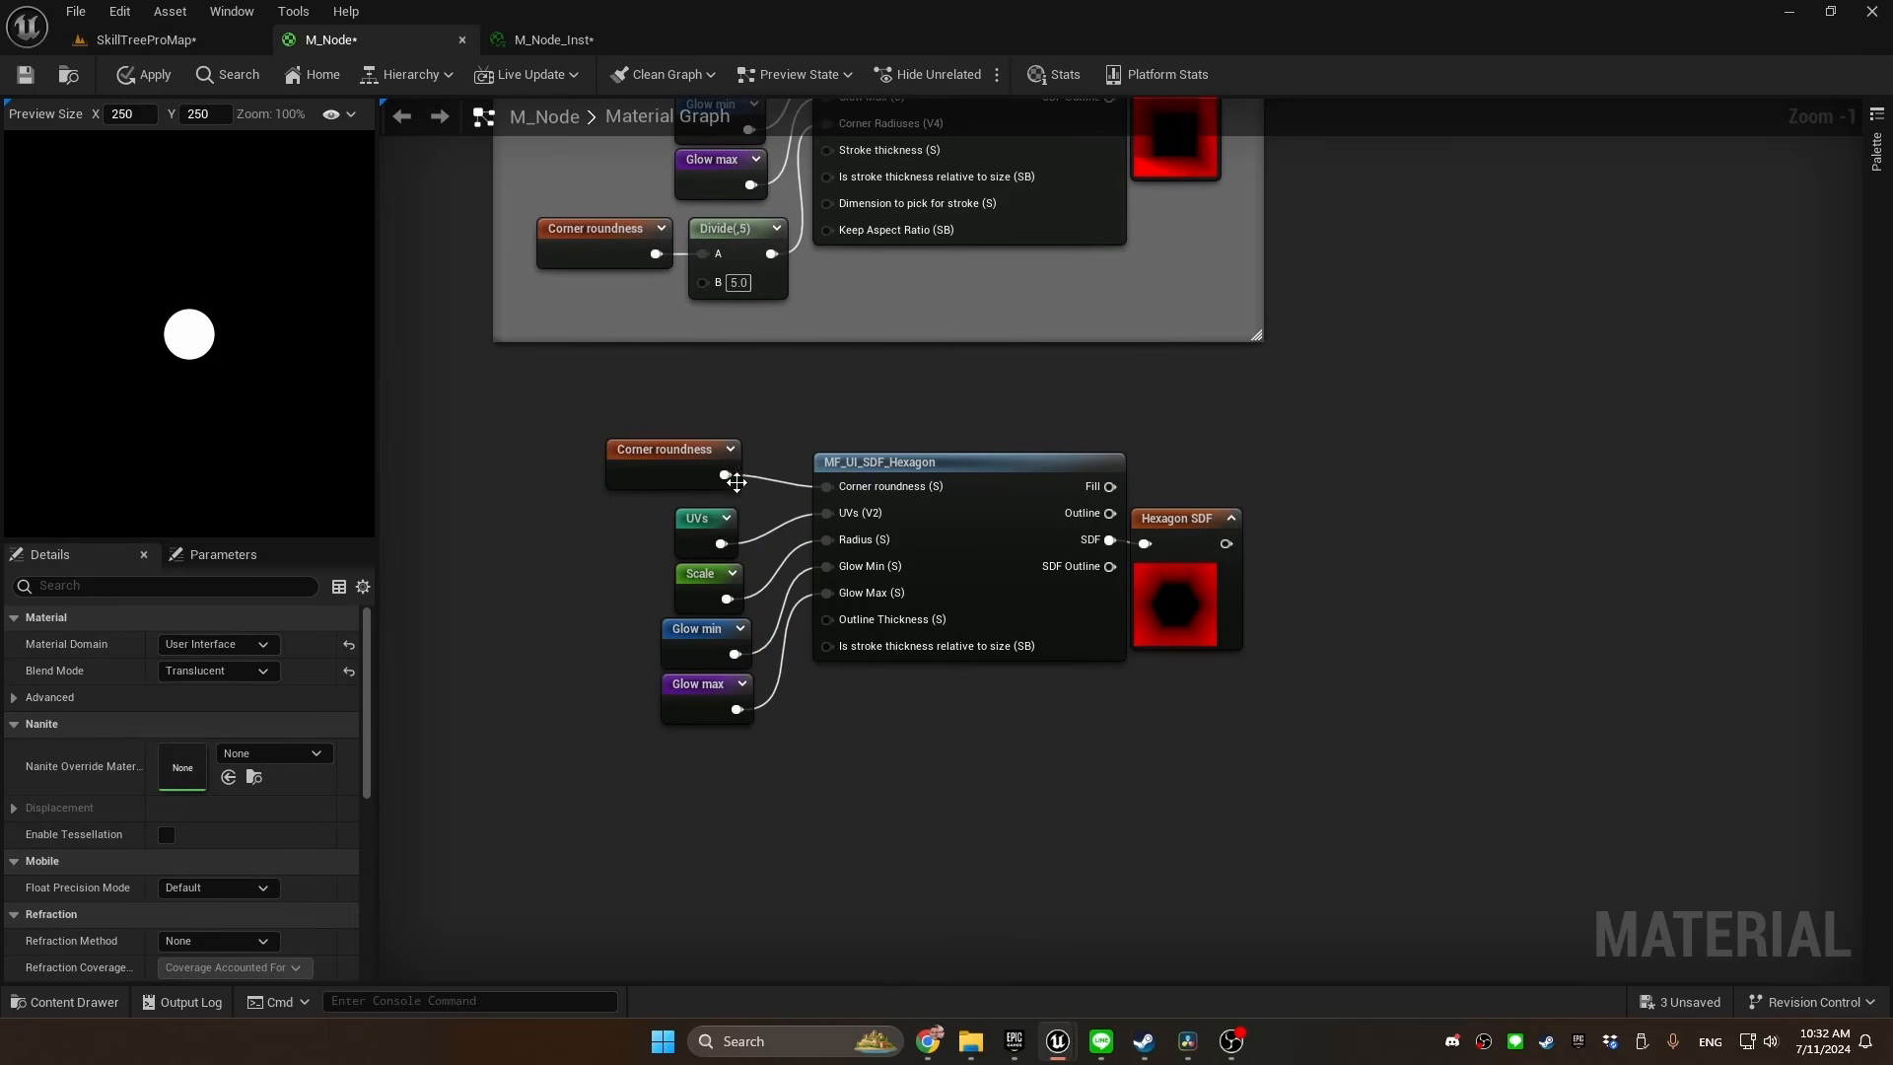
{"action": "left_click", "coordinate": [666, 469]}
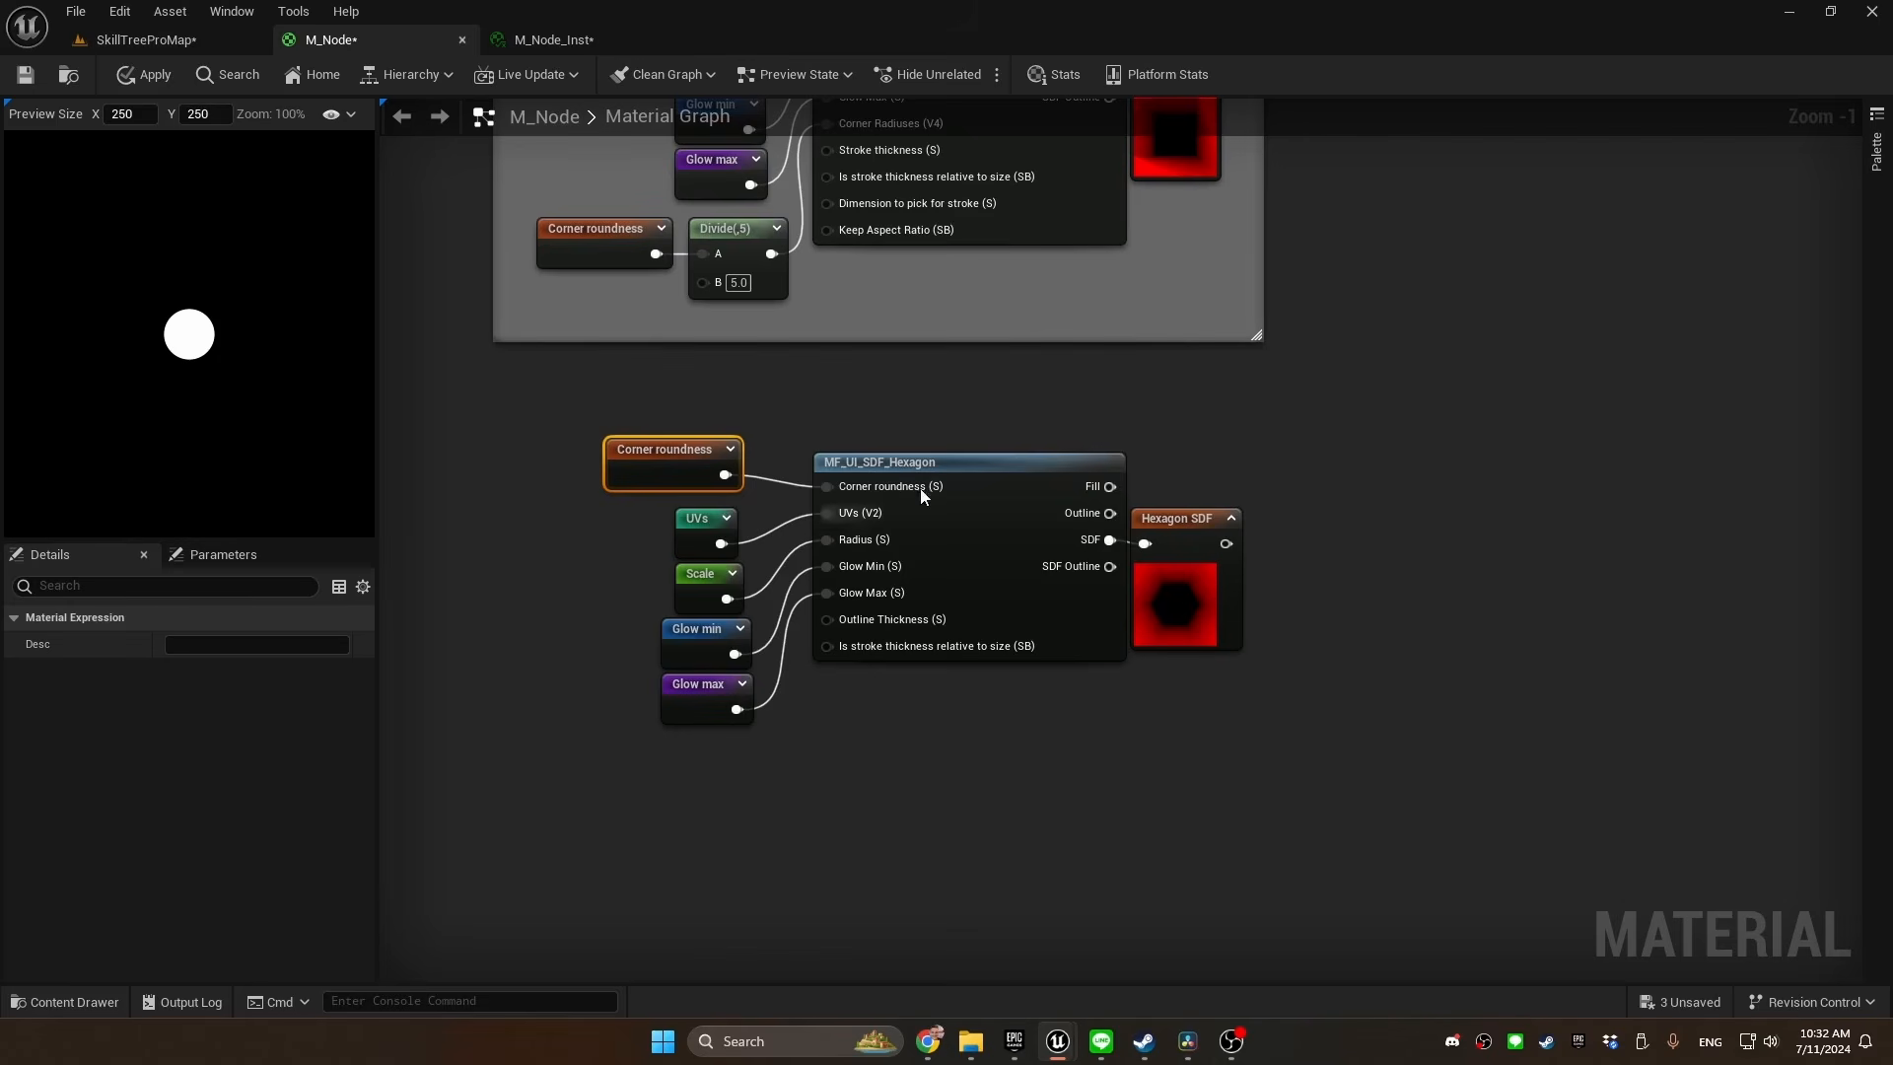
Group the hexagon function and all its input and output nodes in a comment titled "SDF hexagon"
{"action": "right_click_drag", "start_coordinate": [931, 326], "coordinate": [933, 381]}
{"action": "right_click_drag", "start_coordinate": [1055, 252], "coordinate": [1050, 305]}
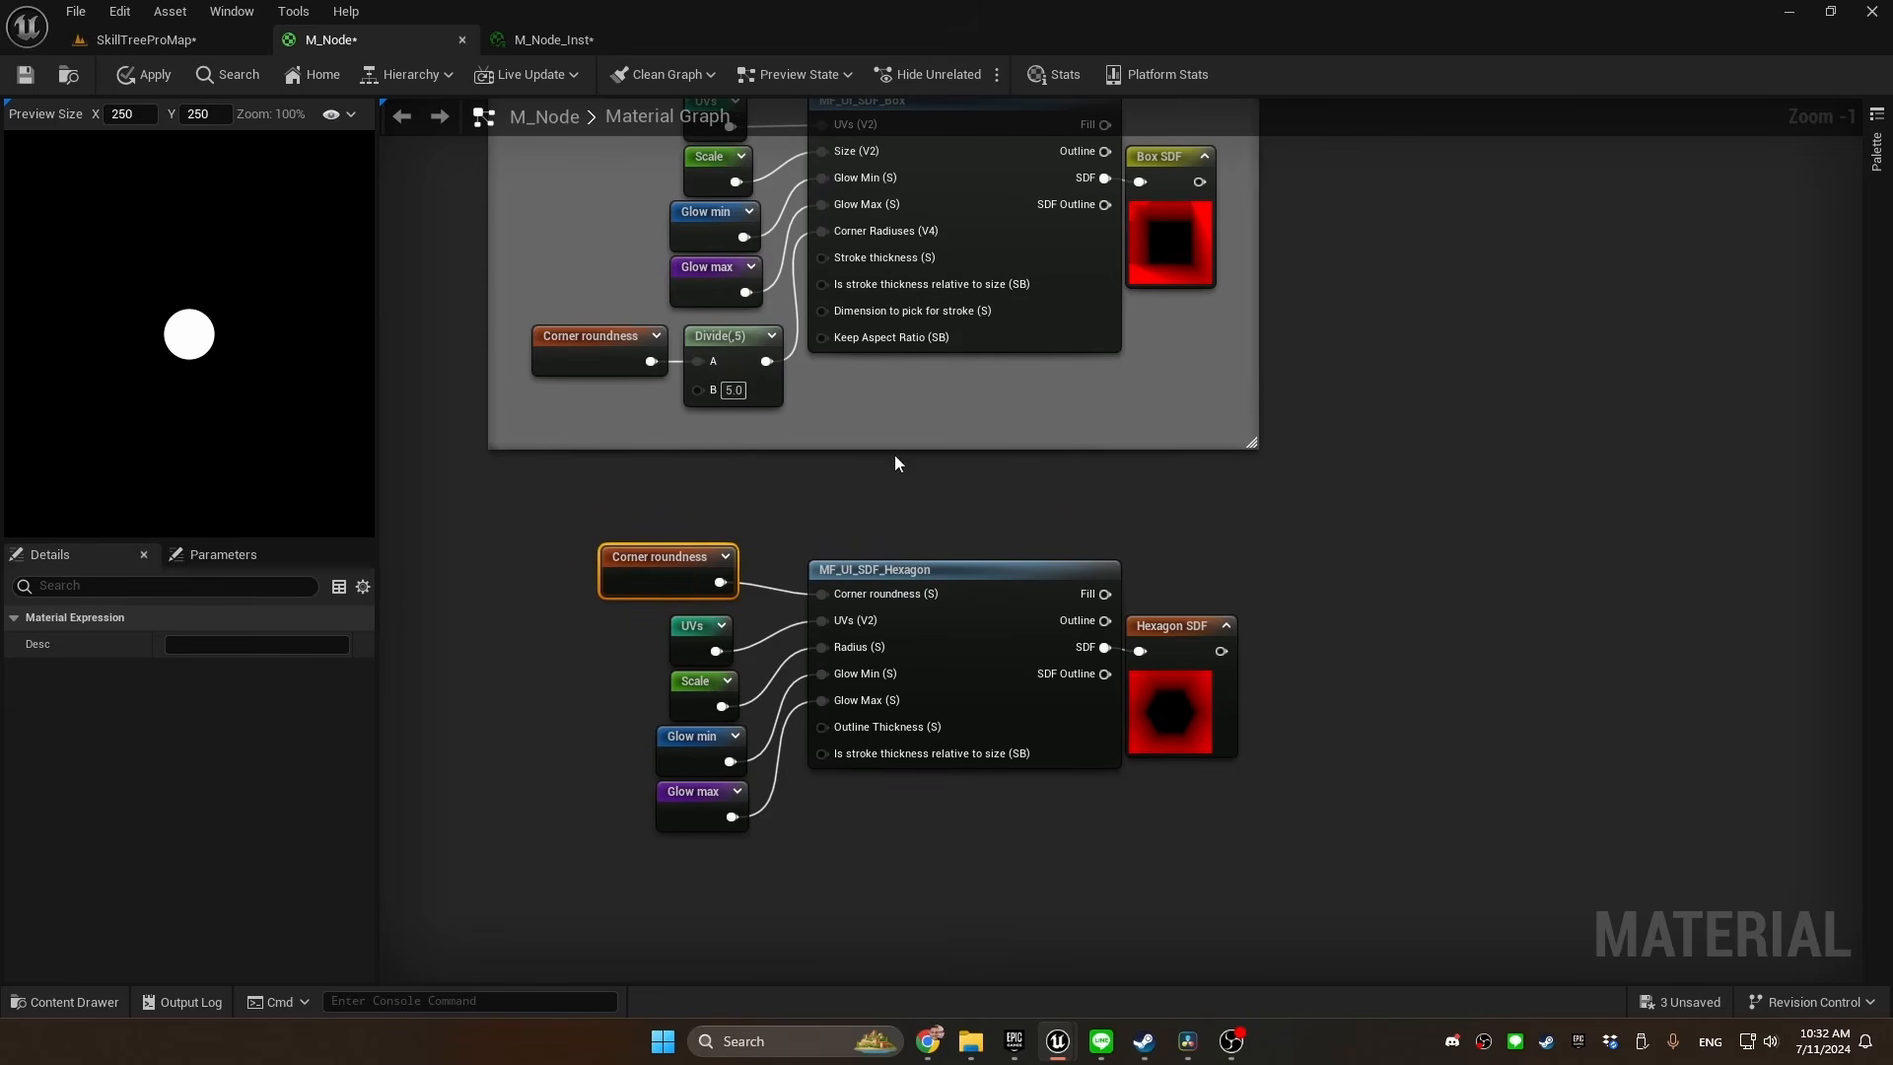
{"action": "right_click_drag", "start_coordinate": [889, 498], "coordinate": [890, 439]}
{"action": "left_click_drag", "start_coordinate": [1297, 435], "coordinate": [588, 860]}
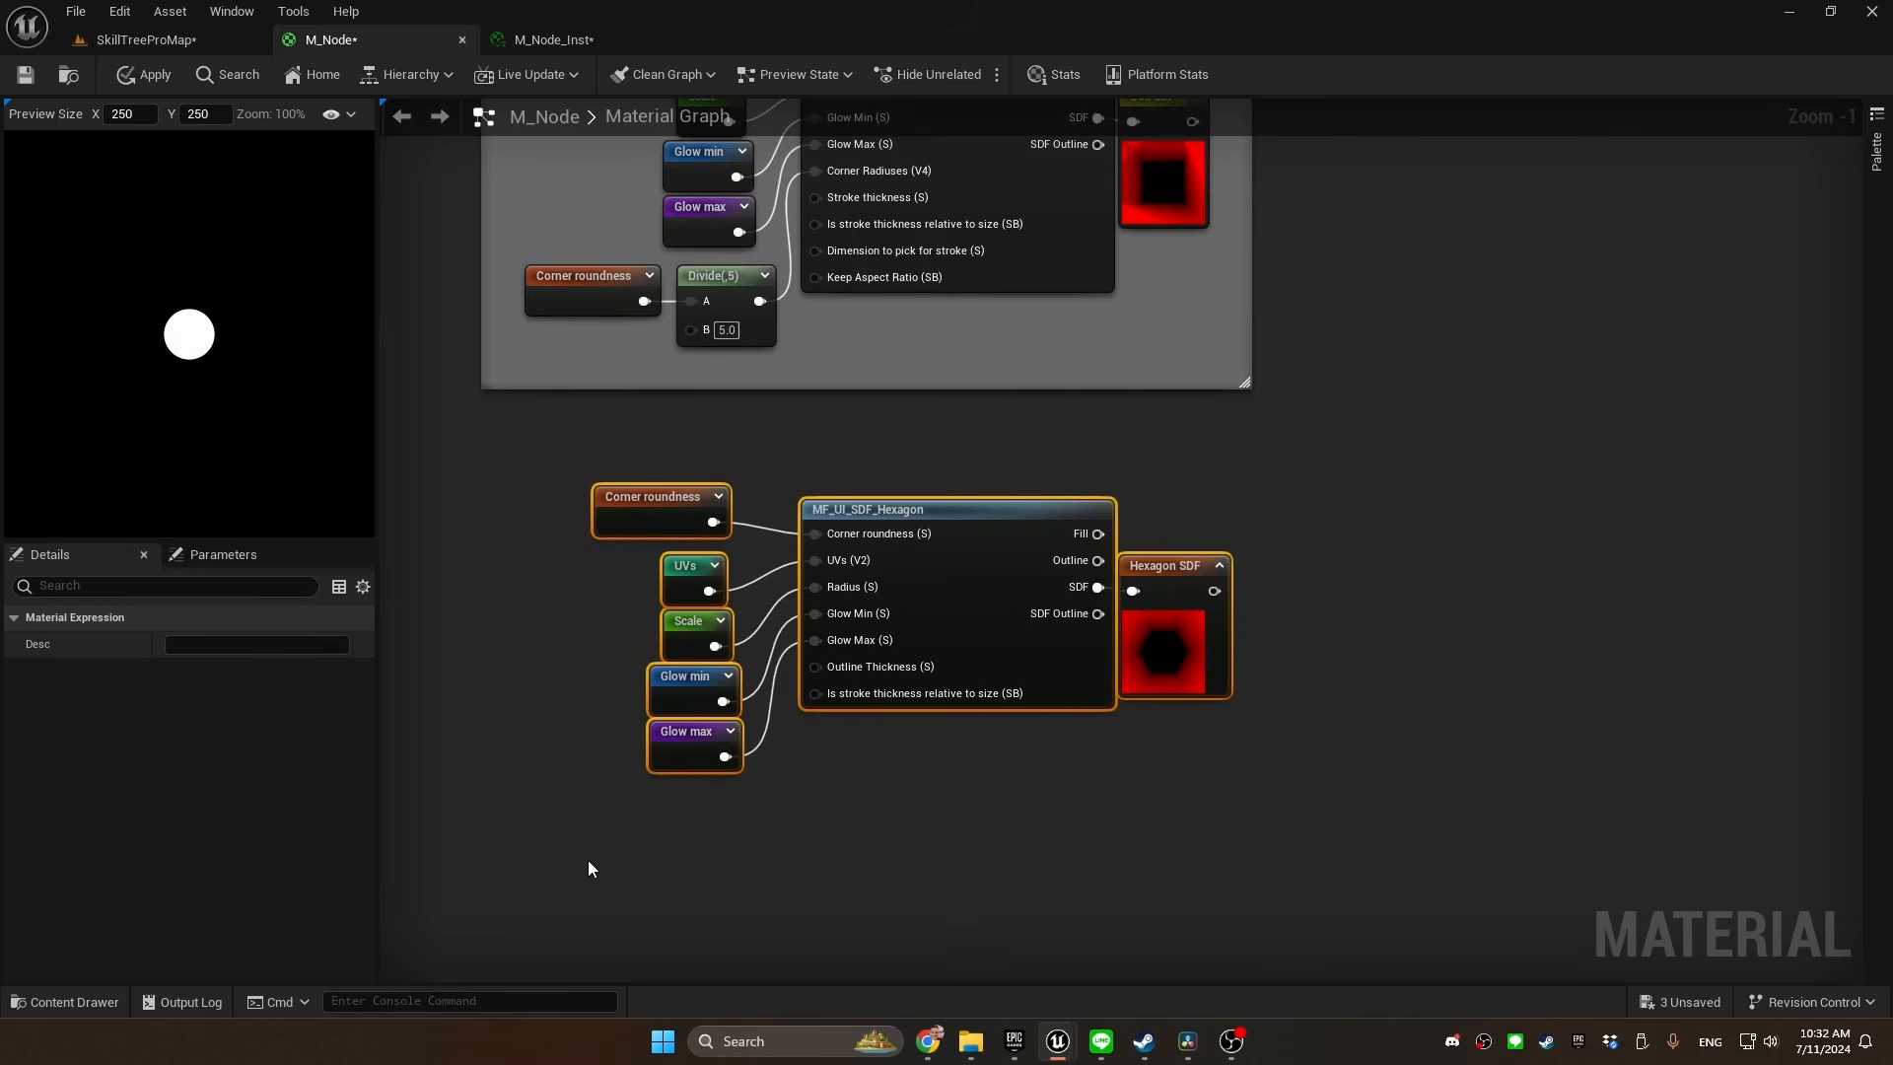
{"action": "type", "text": "cS"}
{"action": "type", "text": "DF"}
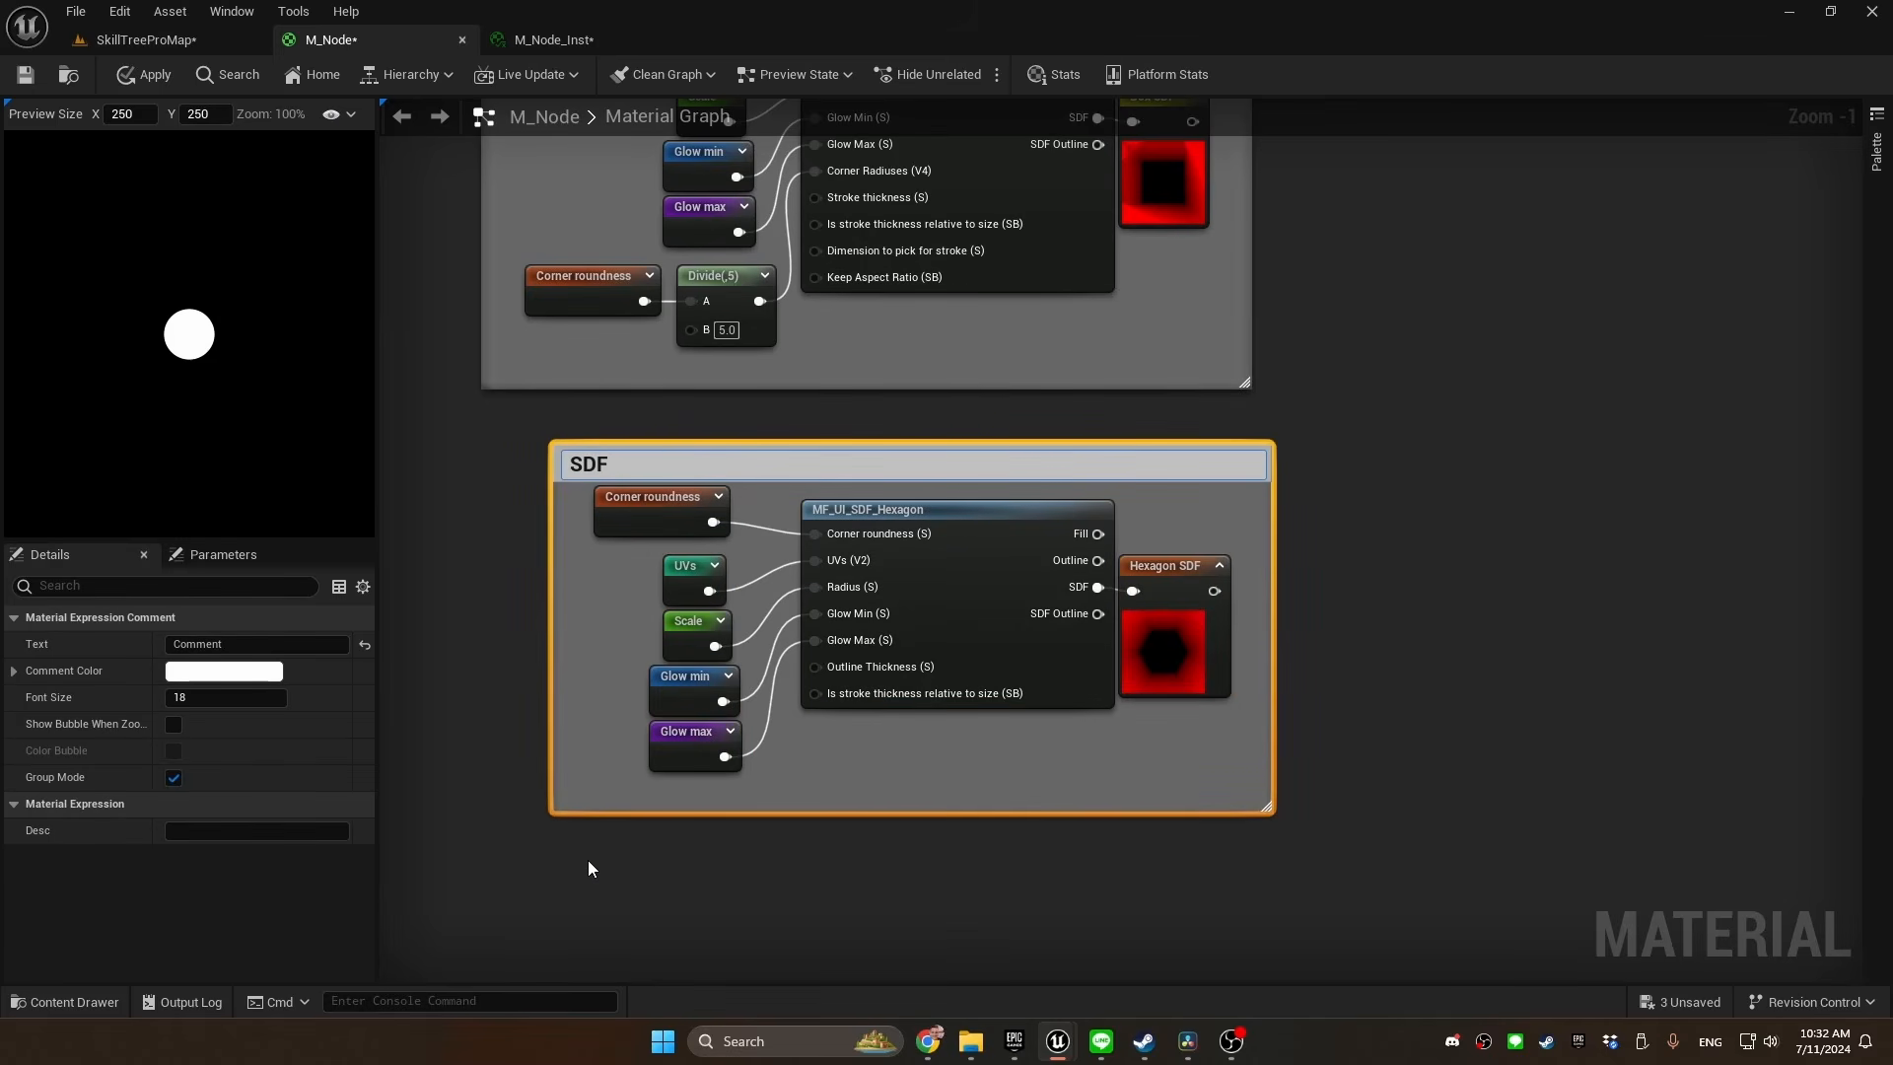
{"action": "type", "text": " hexagon"}
{"action": "key", "text": "Return"}
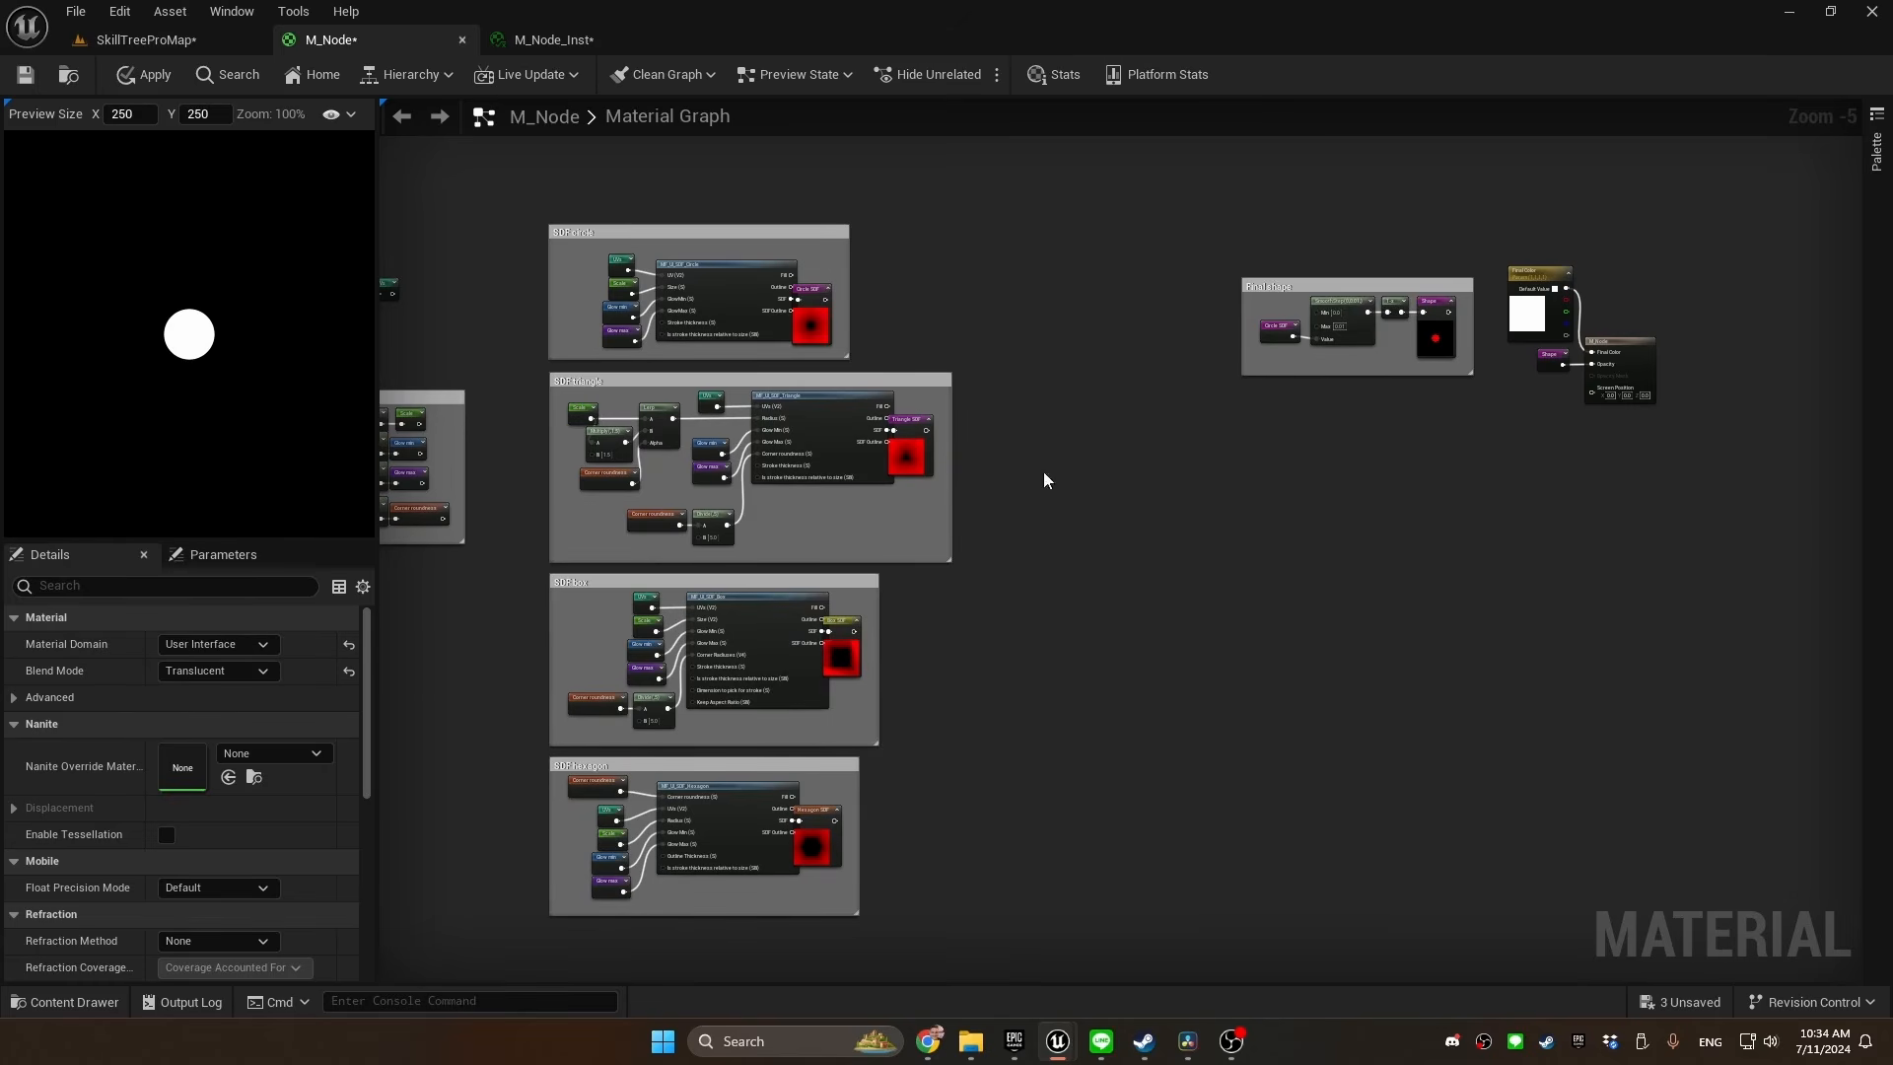
Add Circle SDF and Triangle SDF reroutes beside the SDF triangle comment and connect them to inputs A and B of a new Lerp
{"action": "scroll", "coordinate": [1049, 474], "scroll_direction": "up", "scroll_amount": 2}
{"action": "right_click", "coordinate": [908, 448]}
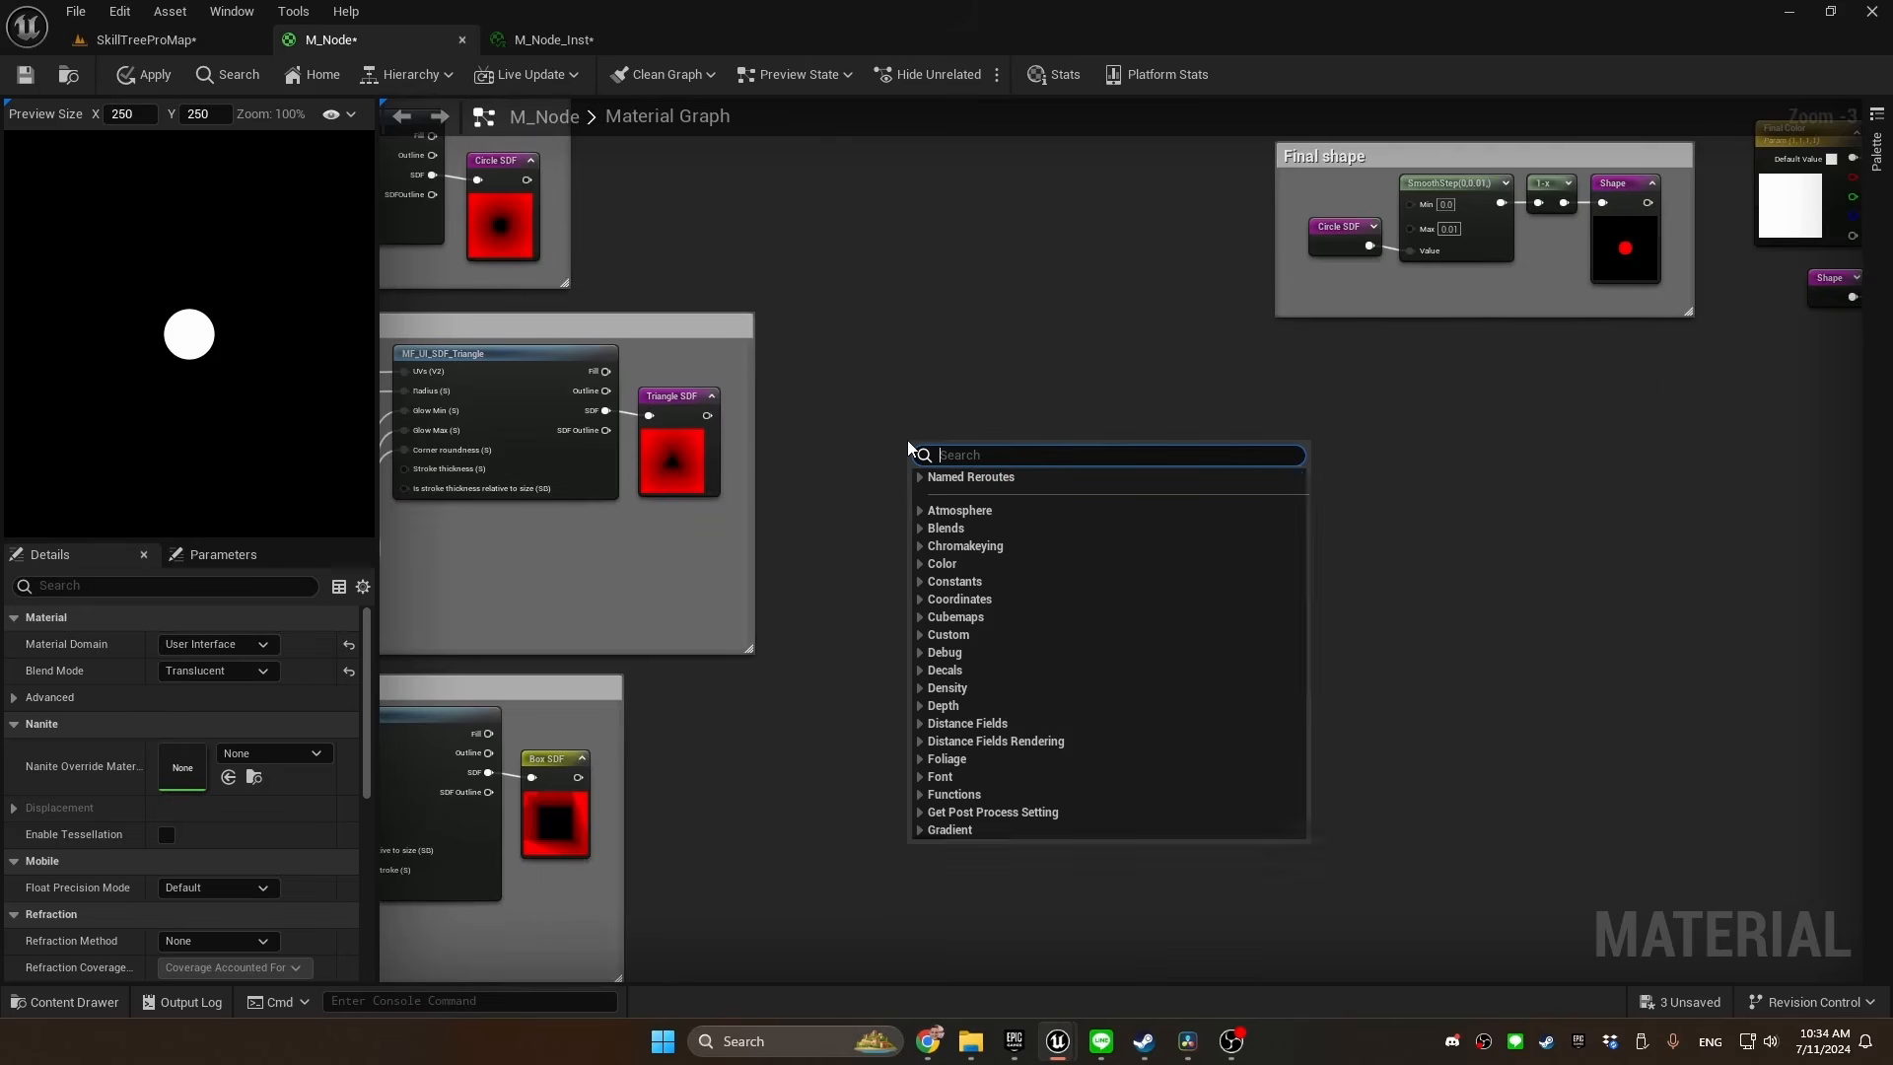
{"action": "type", "text": "circle"}
{"action": "key", "text": "Return"}
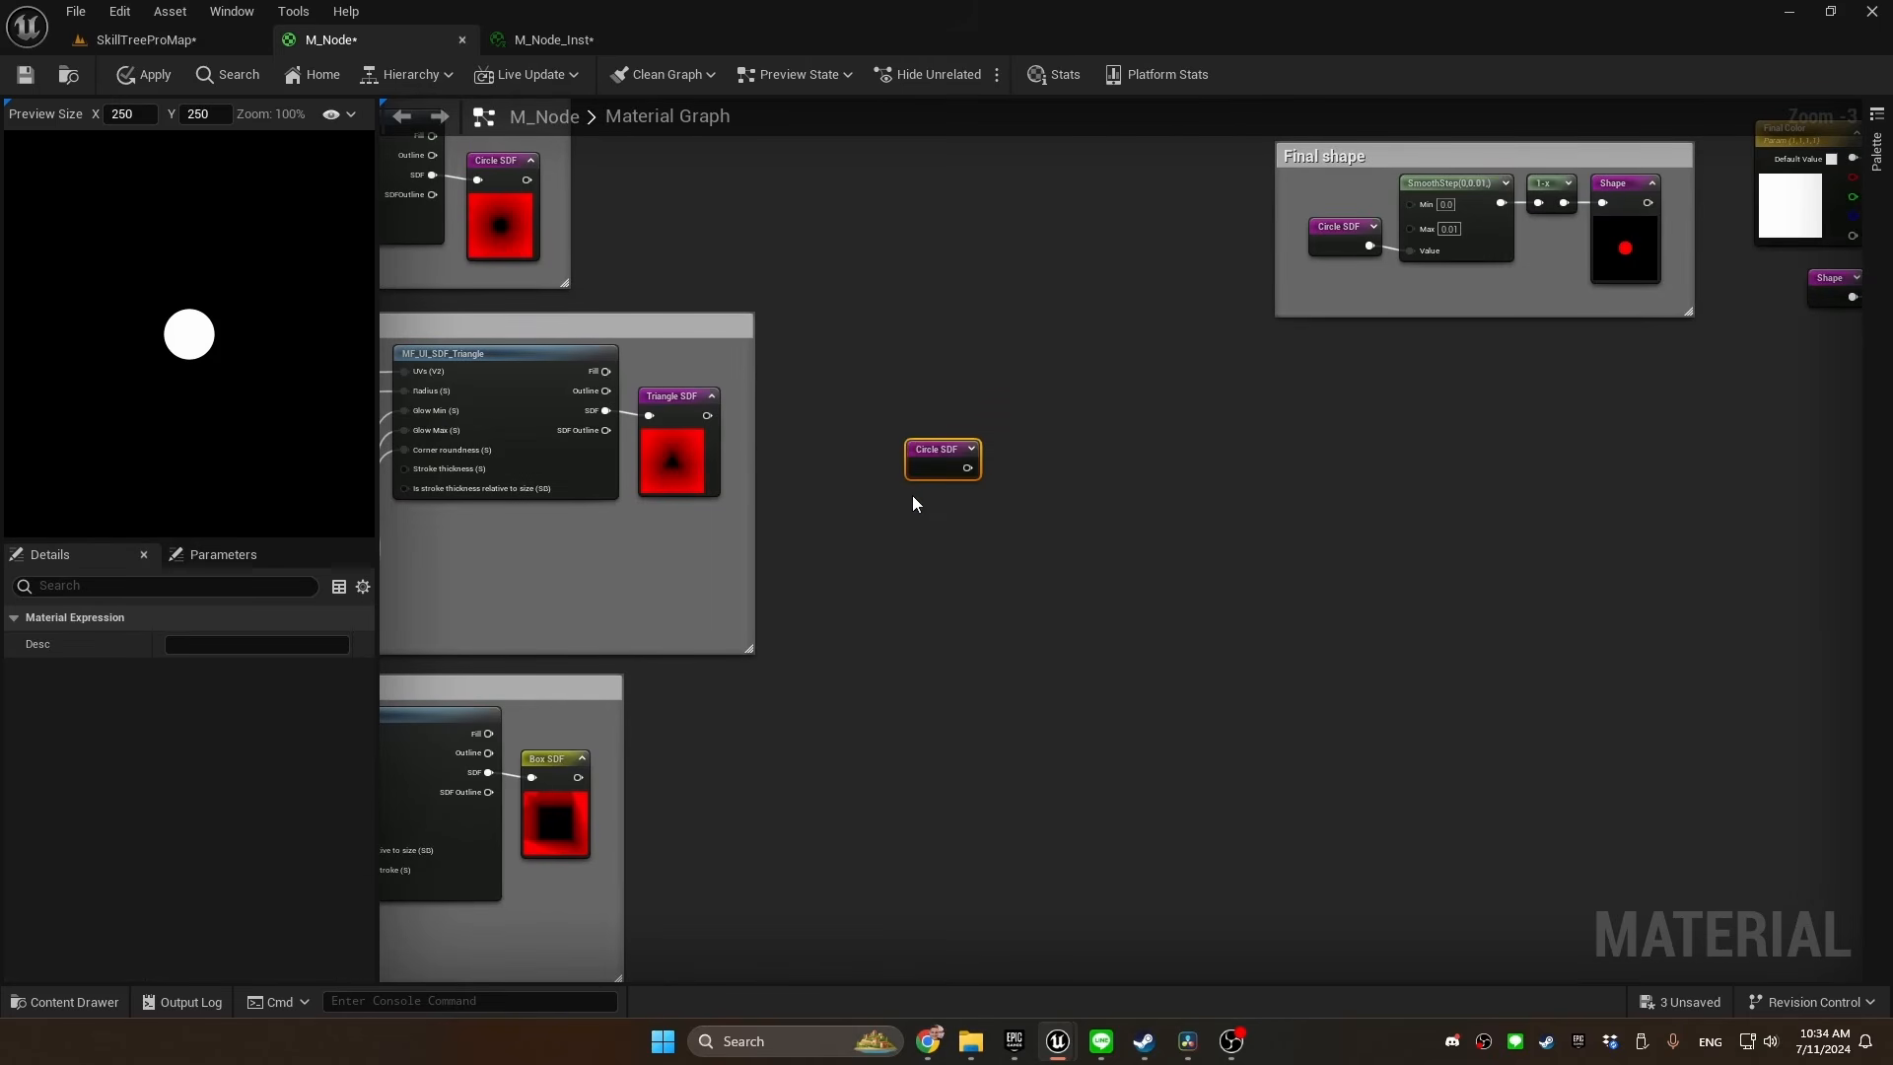
{"action": "right_click", "coordinate": [908, 495]}
{"action": "type", "text": "triangle"}
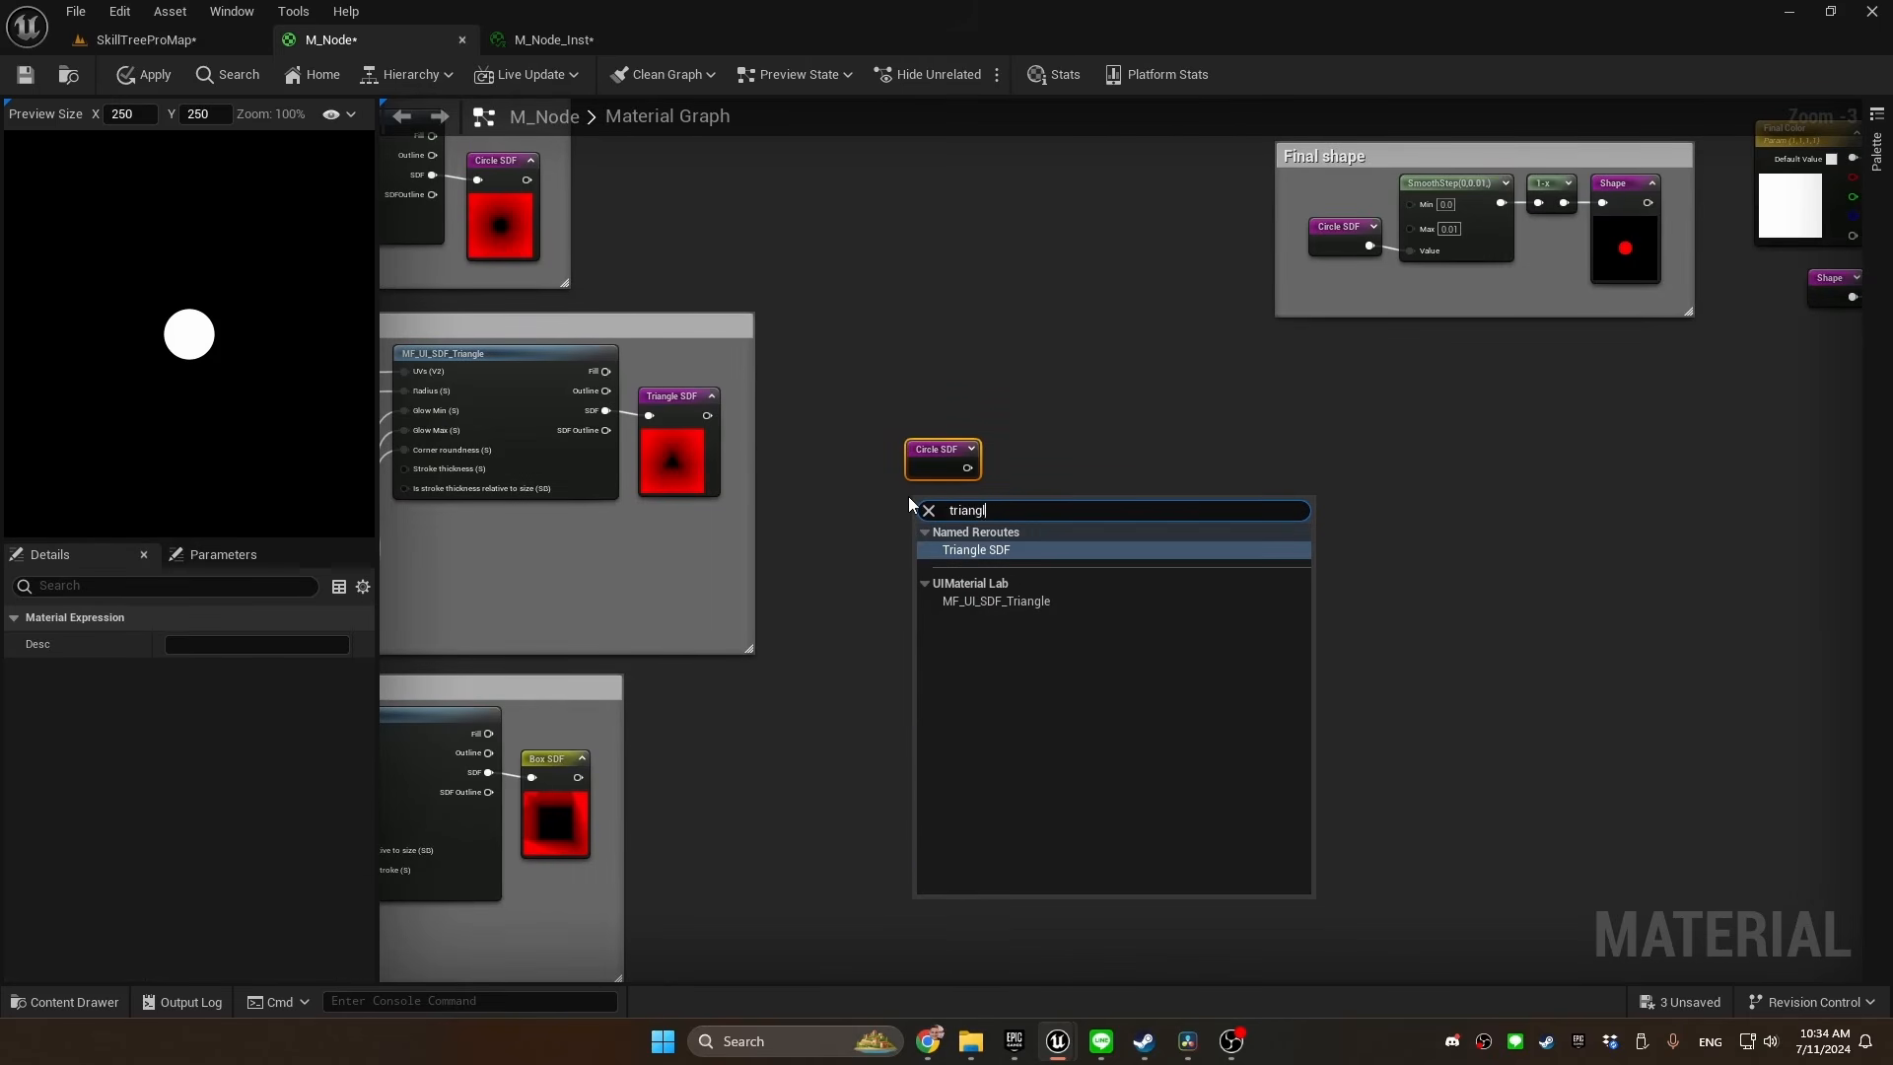
{"action": "key", "text": "Return"}
{"action": "left_click", "coordinate": [1013, 459]}
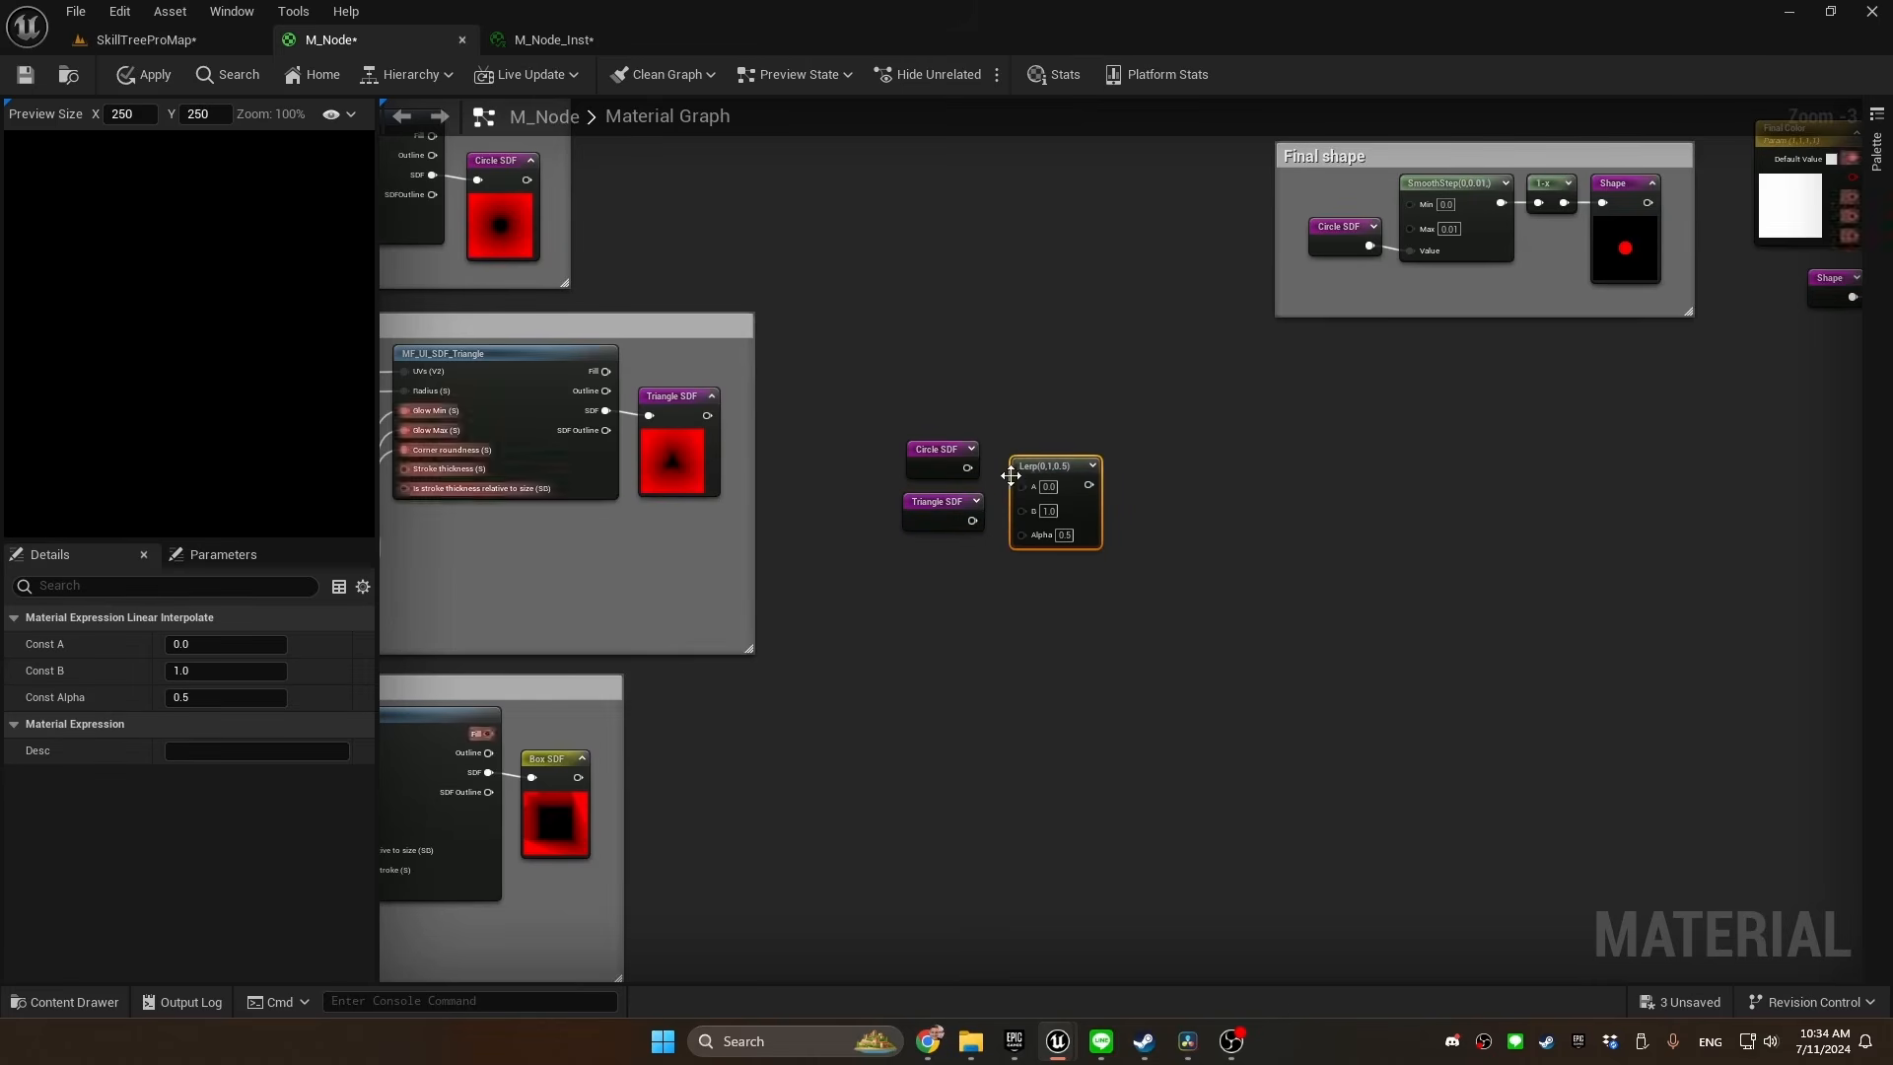
{"action": "left_click_drag", "start_coordinate": [972, 467], "coordinate": [1027, 504]}
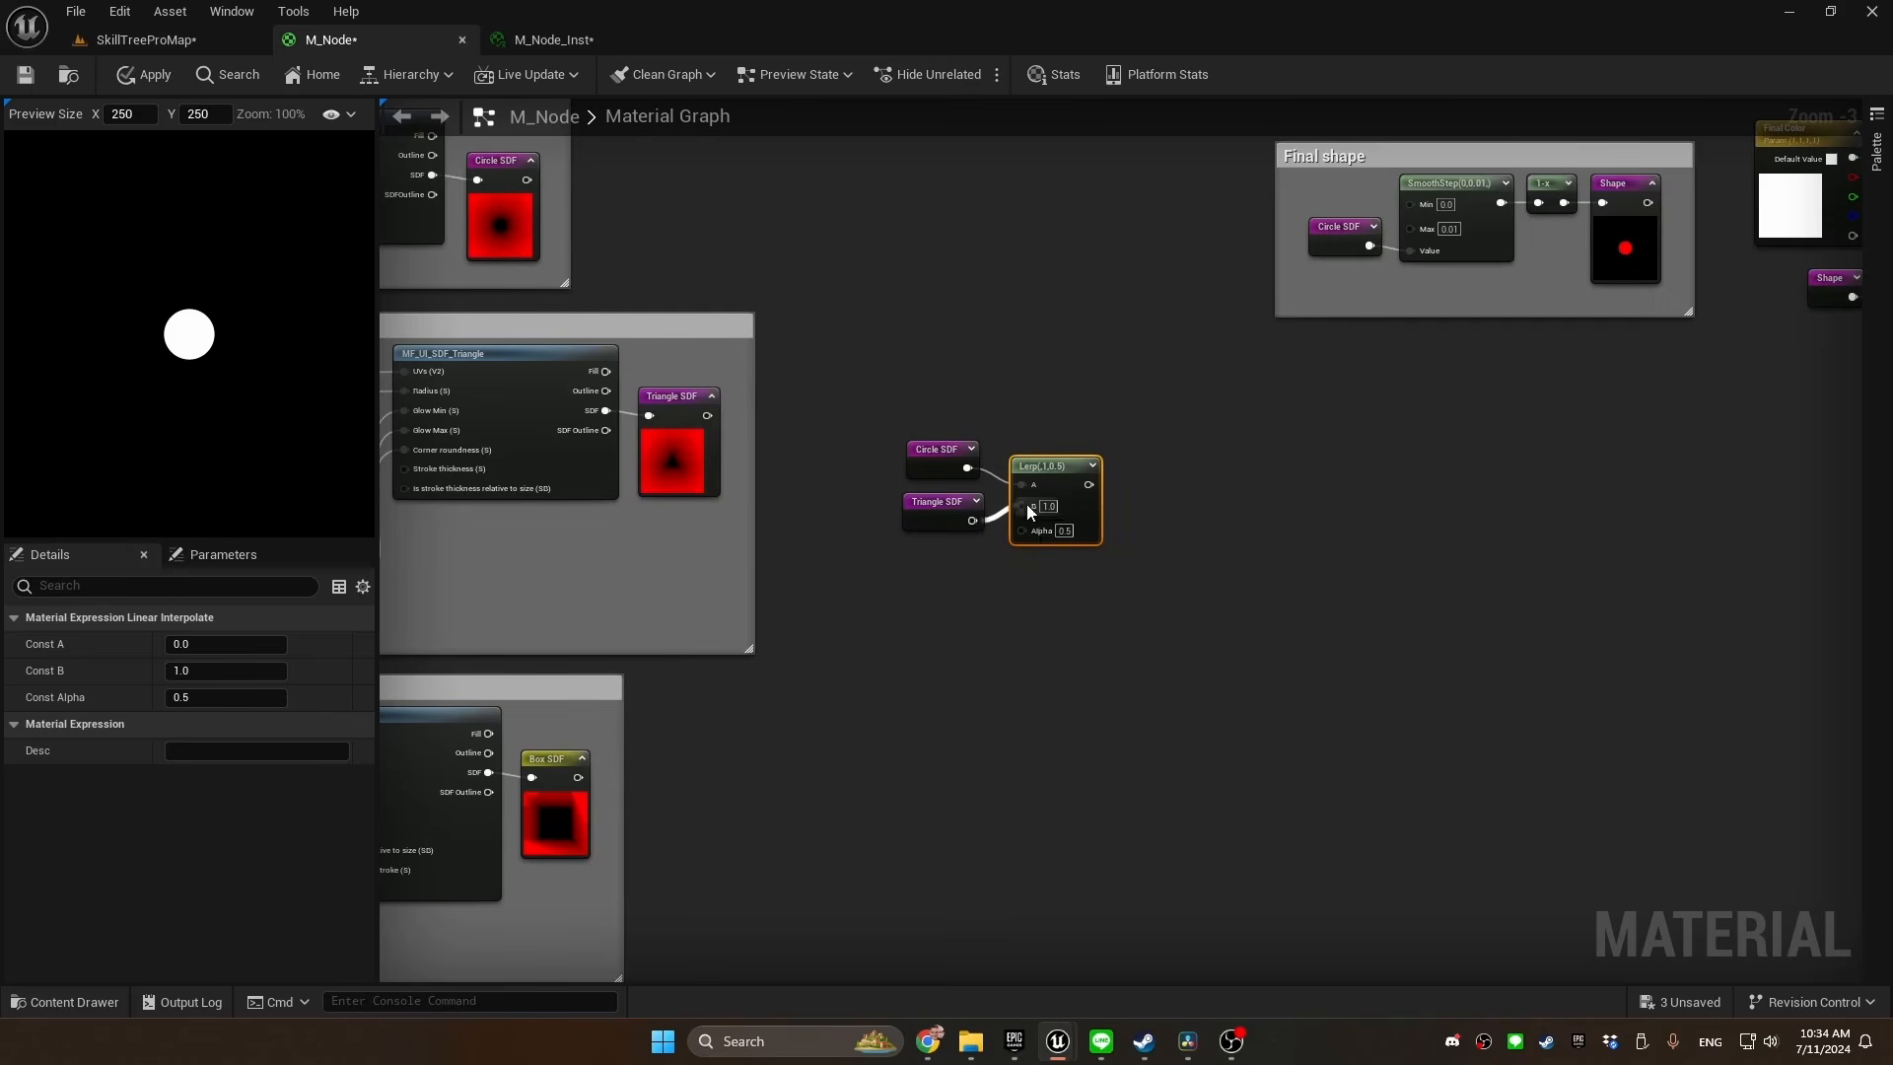
Promote the Lerp's Alpha to a parameter named "Is triangle?" with Slider Max 1.0 and group Shape
{"action": "right_click", "coordinate": [1010, 534]}
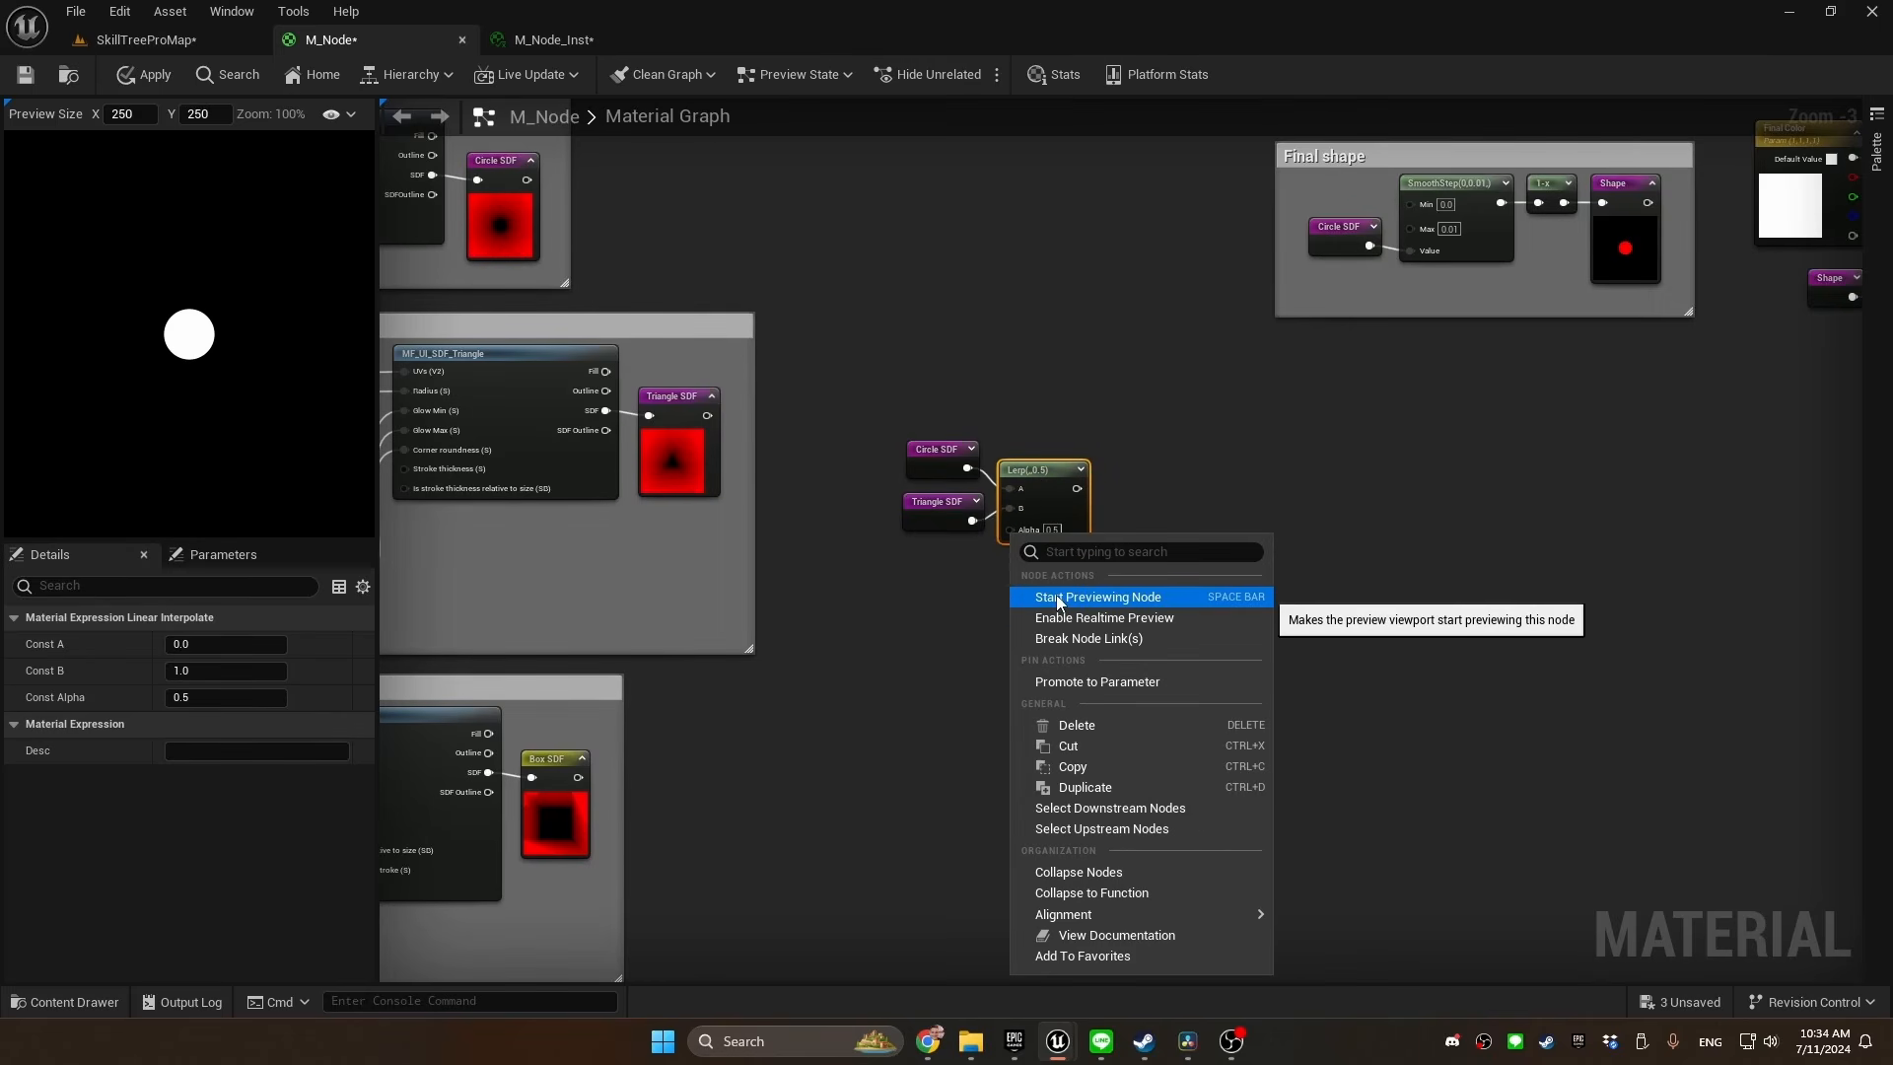
{"action": "left_click", "coordinate": [1091, 681]}
{"action": "type", "text": "Is triangle?"}
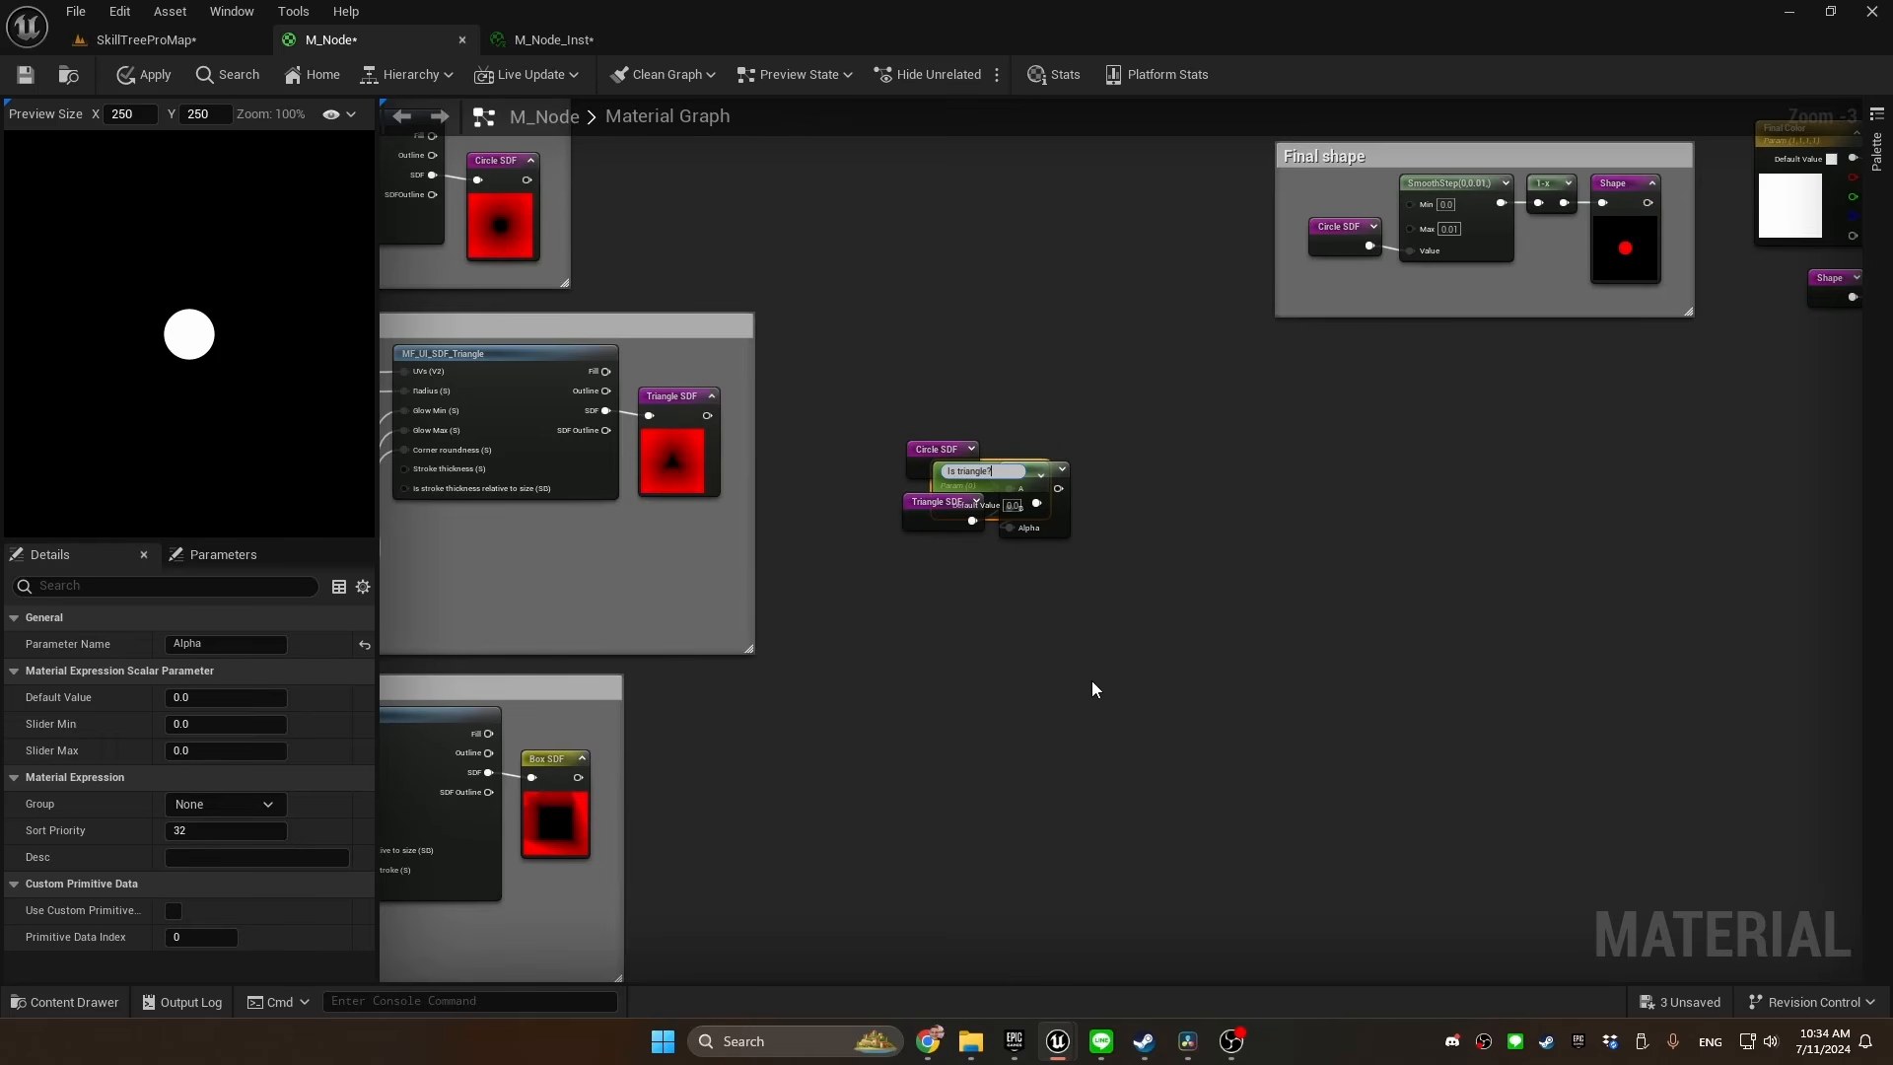
{"action": "key", "text": "Return"}
{"action": "left_click_drag", "start_coordinate": [990, 460], "coordinate": [916, 544]}
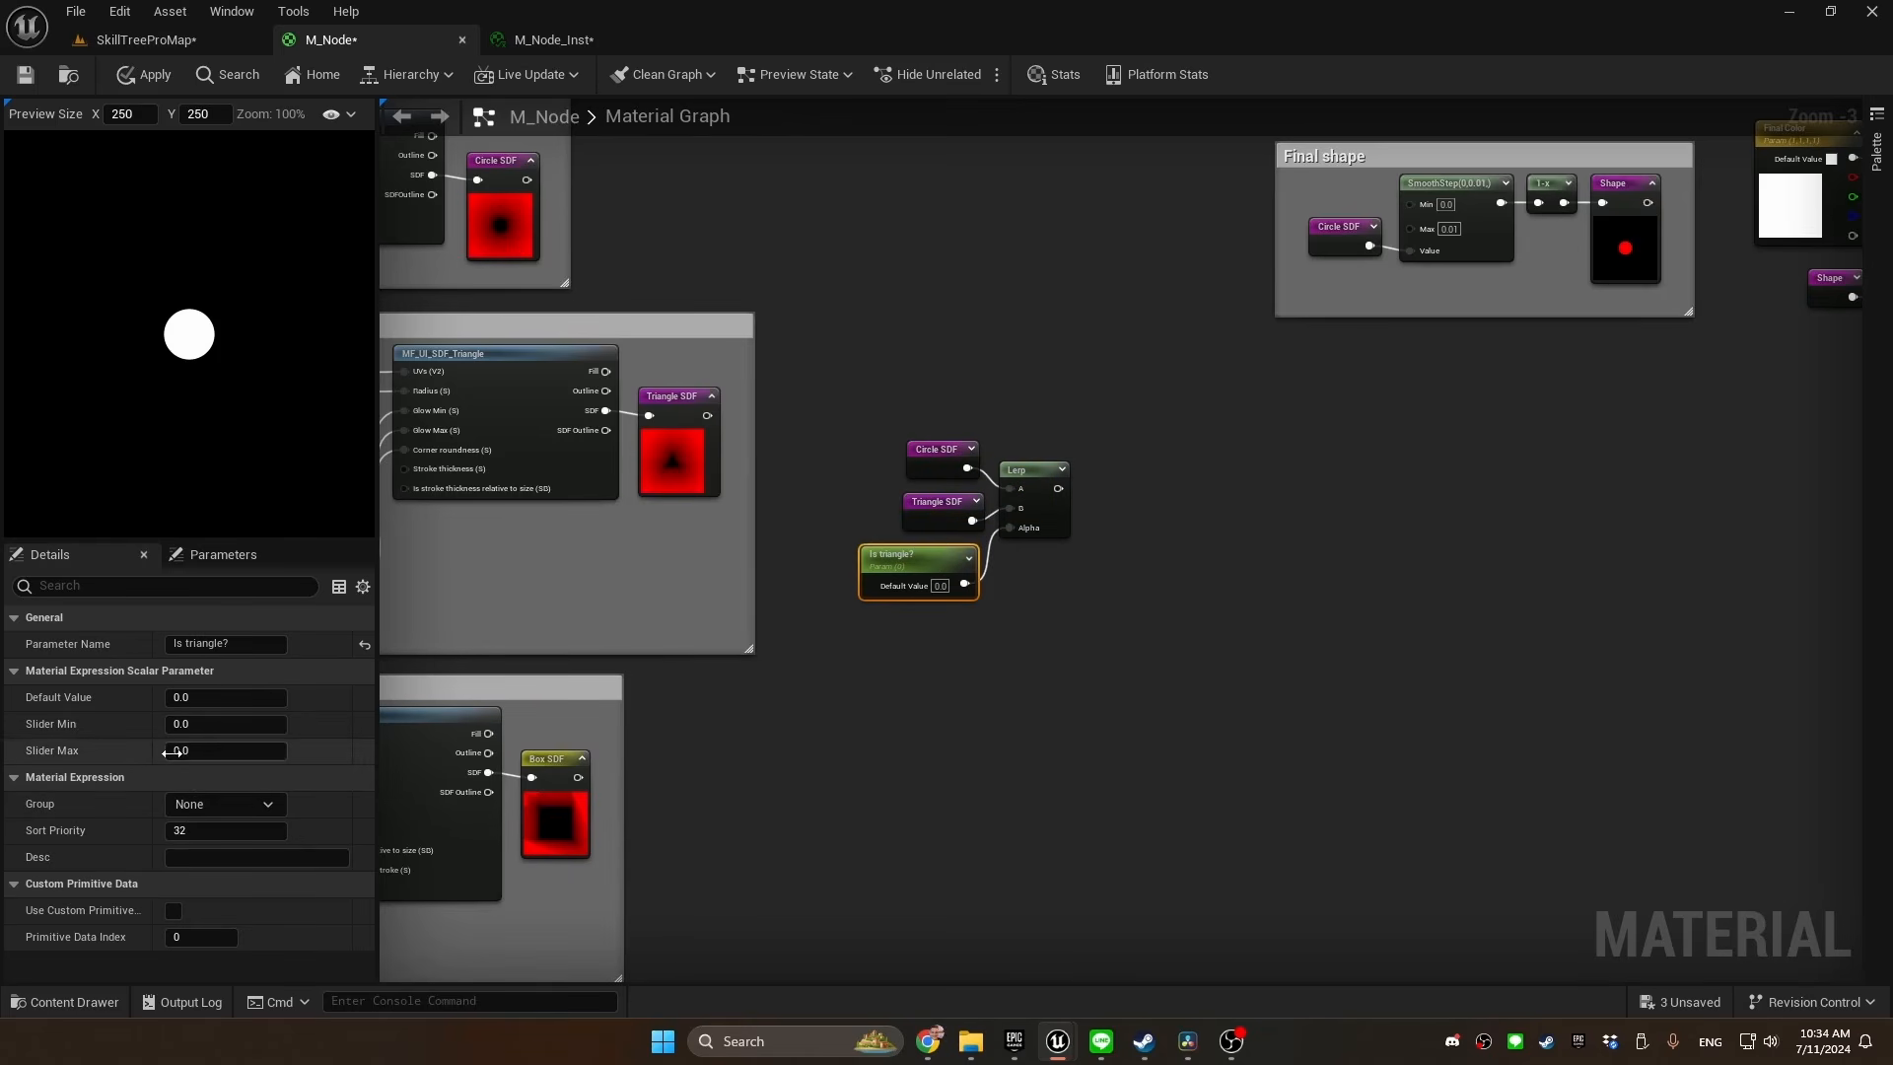
{"action": "left_click", "coordinate": [196, 750]}
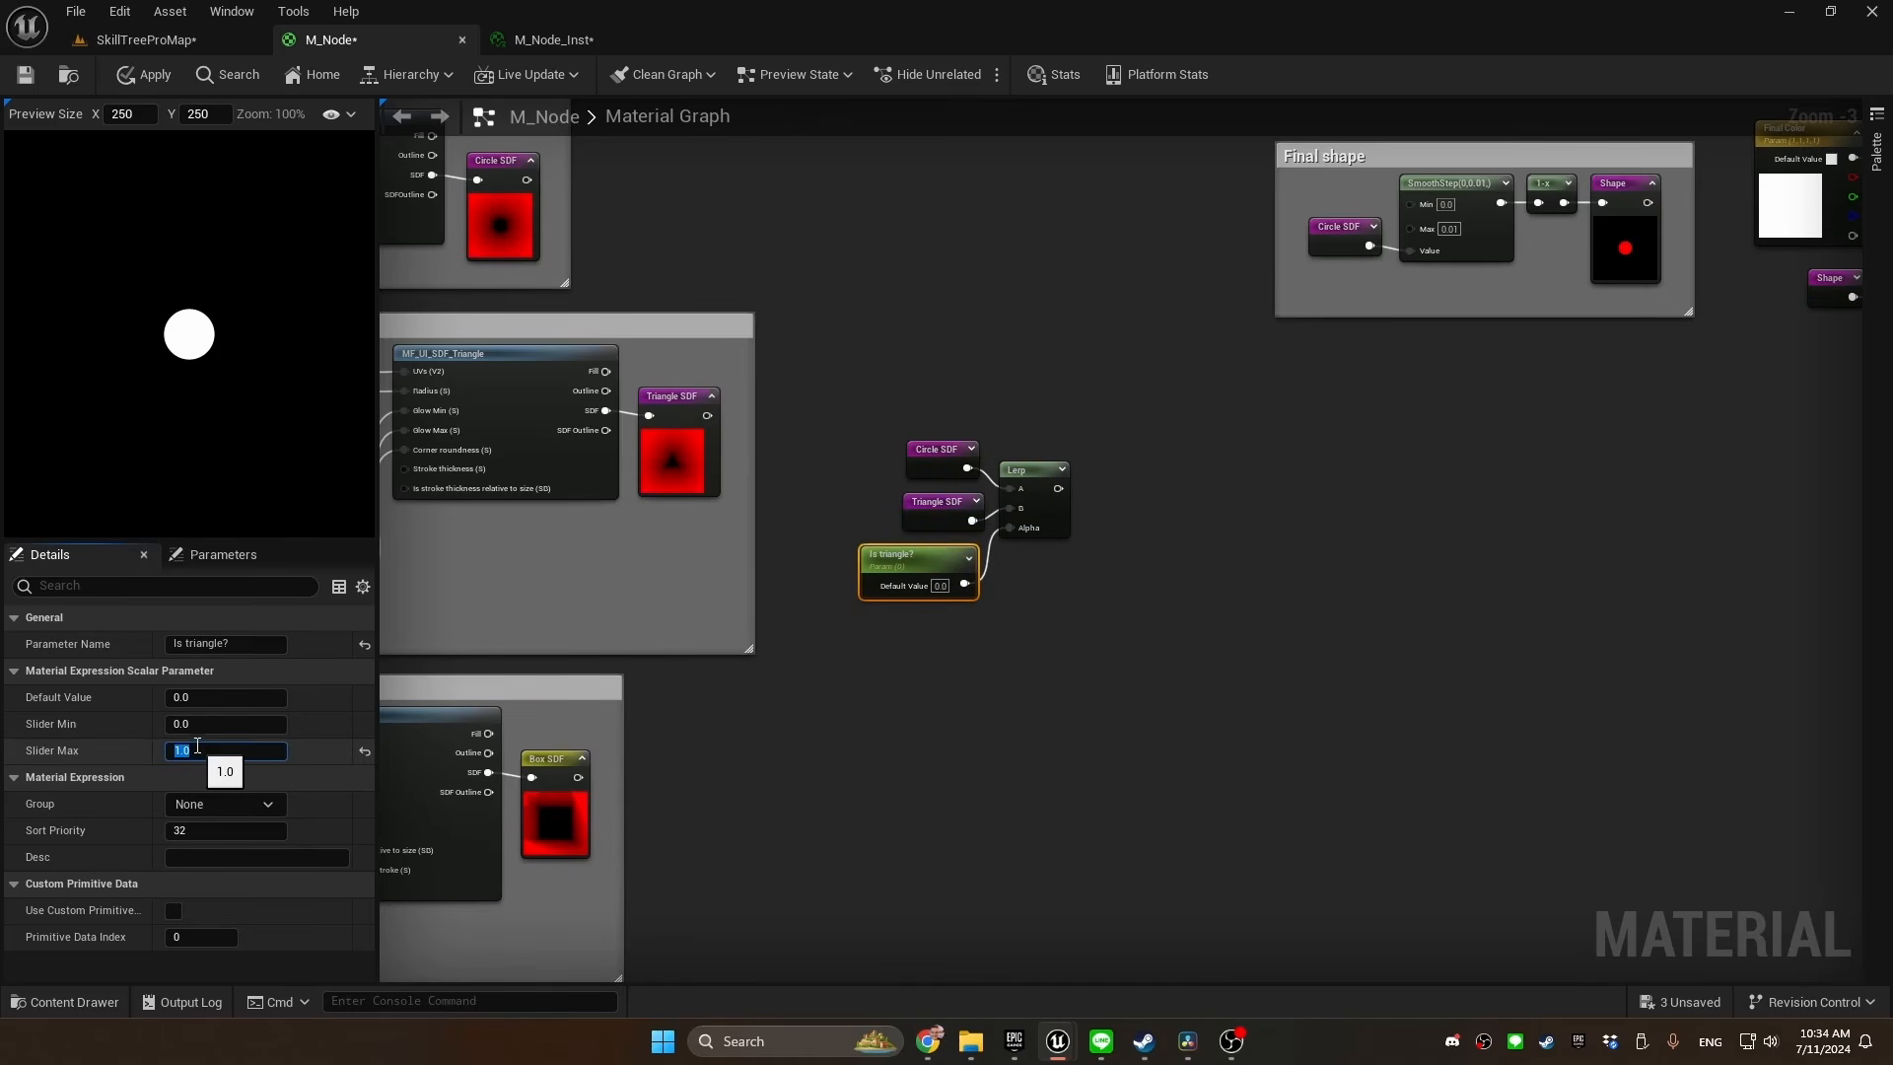
{"action": "key", "text": "Tab"}
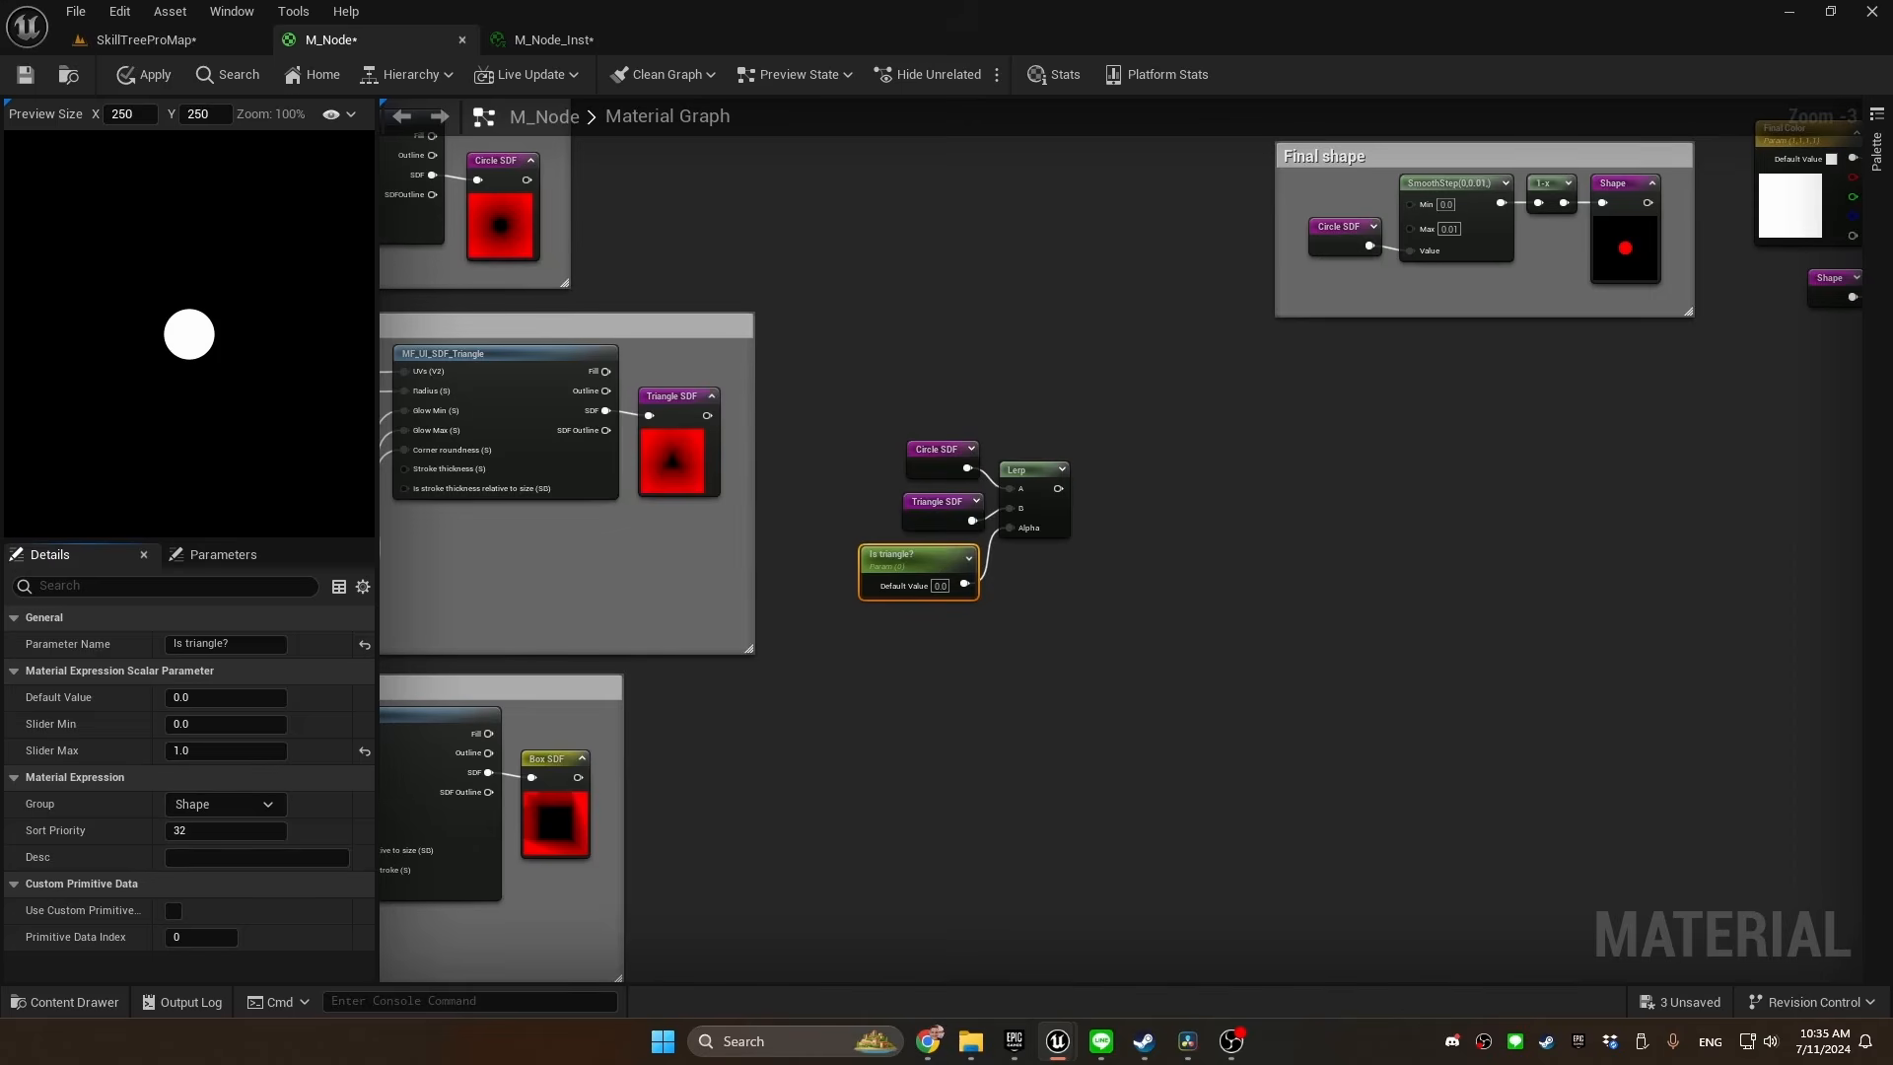
Add two more Lerp nodes stacked below the circle–triangle Lerp
{"action": "scroll", "coordinate": [876, 576], "scroll_direction": "up", "scroll_amount": 2}
{"action": "left_click", "coordinate": [872, 574]}
{"action": "left_click", "coordinate": [872, 741]}
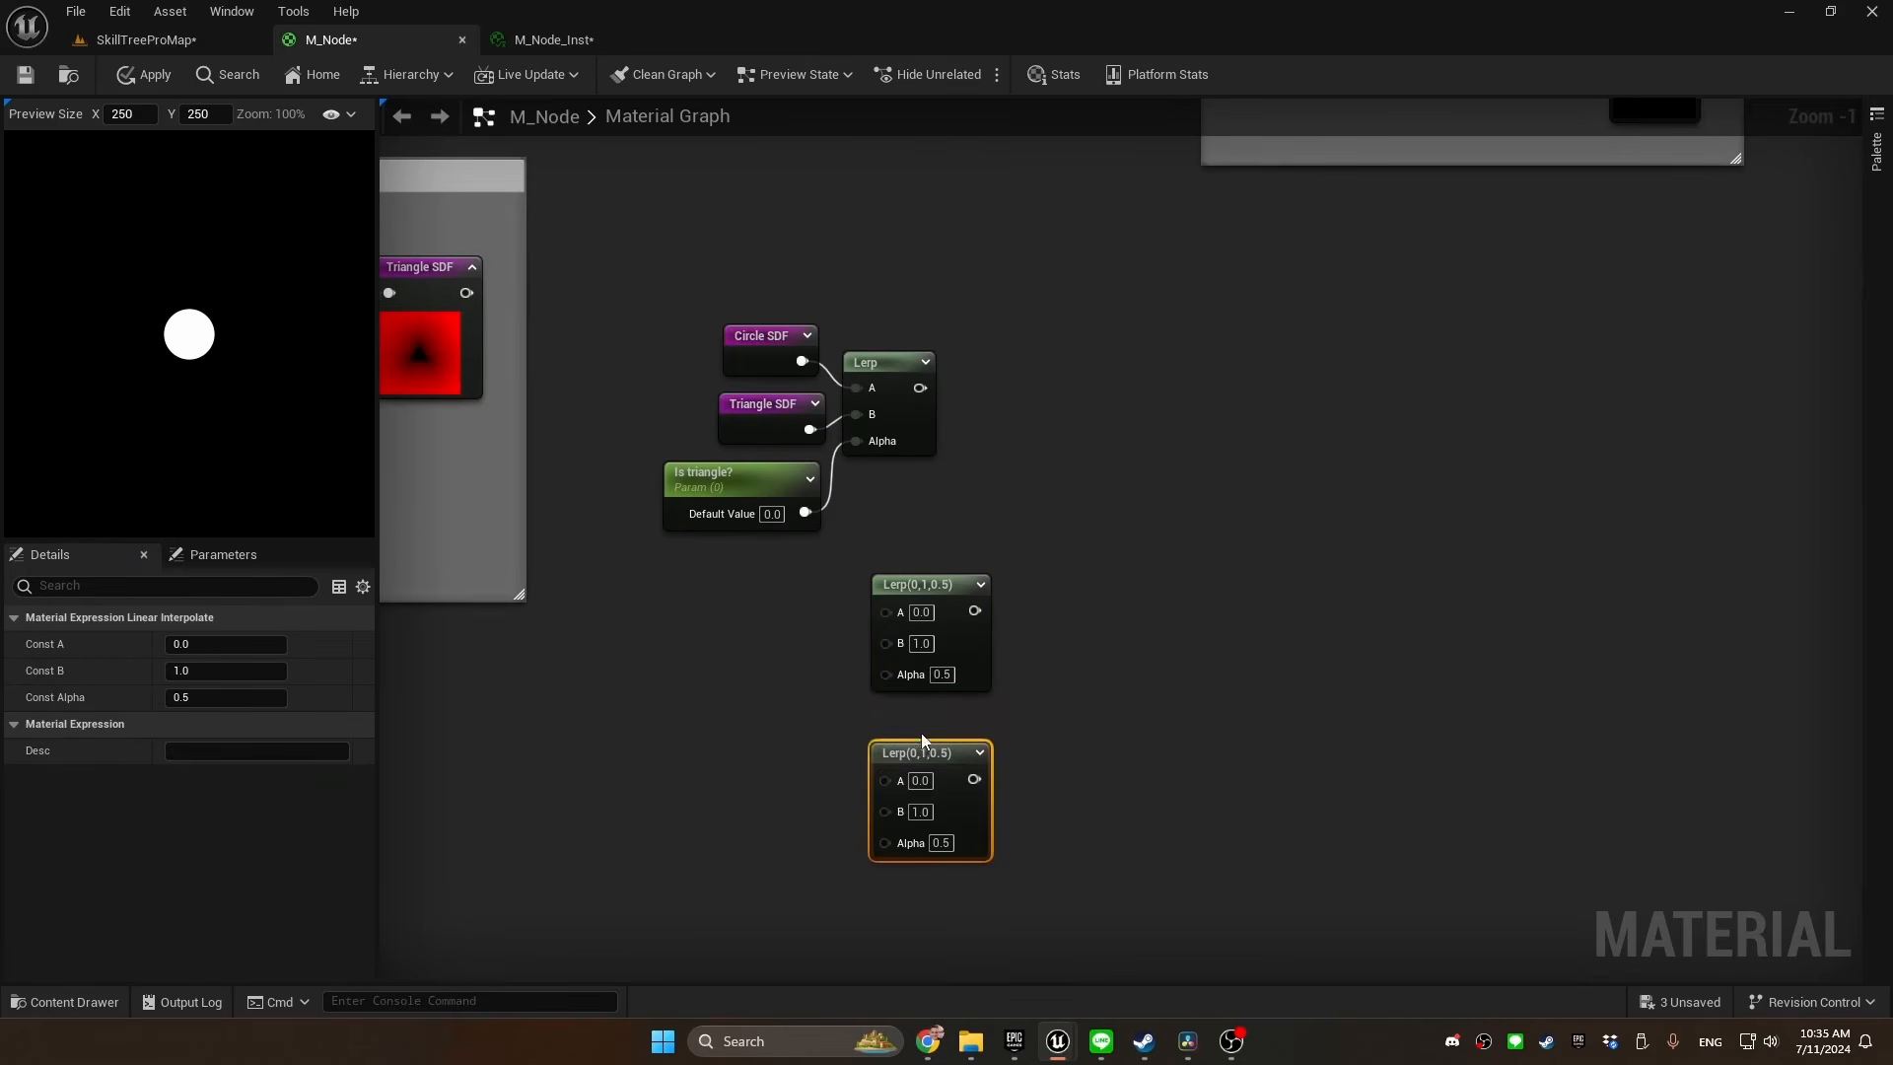
{"action": "left_click_drag", "start_coordinate": [909, 584], "coordinate": [895, 582]}
Add a Box SDF reroute and connect the first Lerp's output to the second Lerp's A and Box SDF to its B
{"action": "left_click", "coordinate": [730, 634]}
{"action": "right_click", "coordinate": [698, 609]}
{"action": "type", "text": "b"}
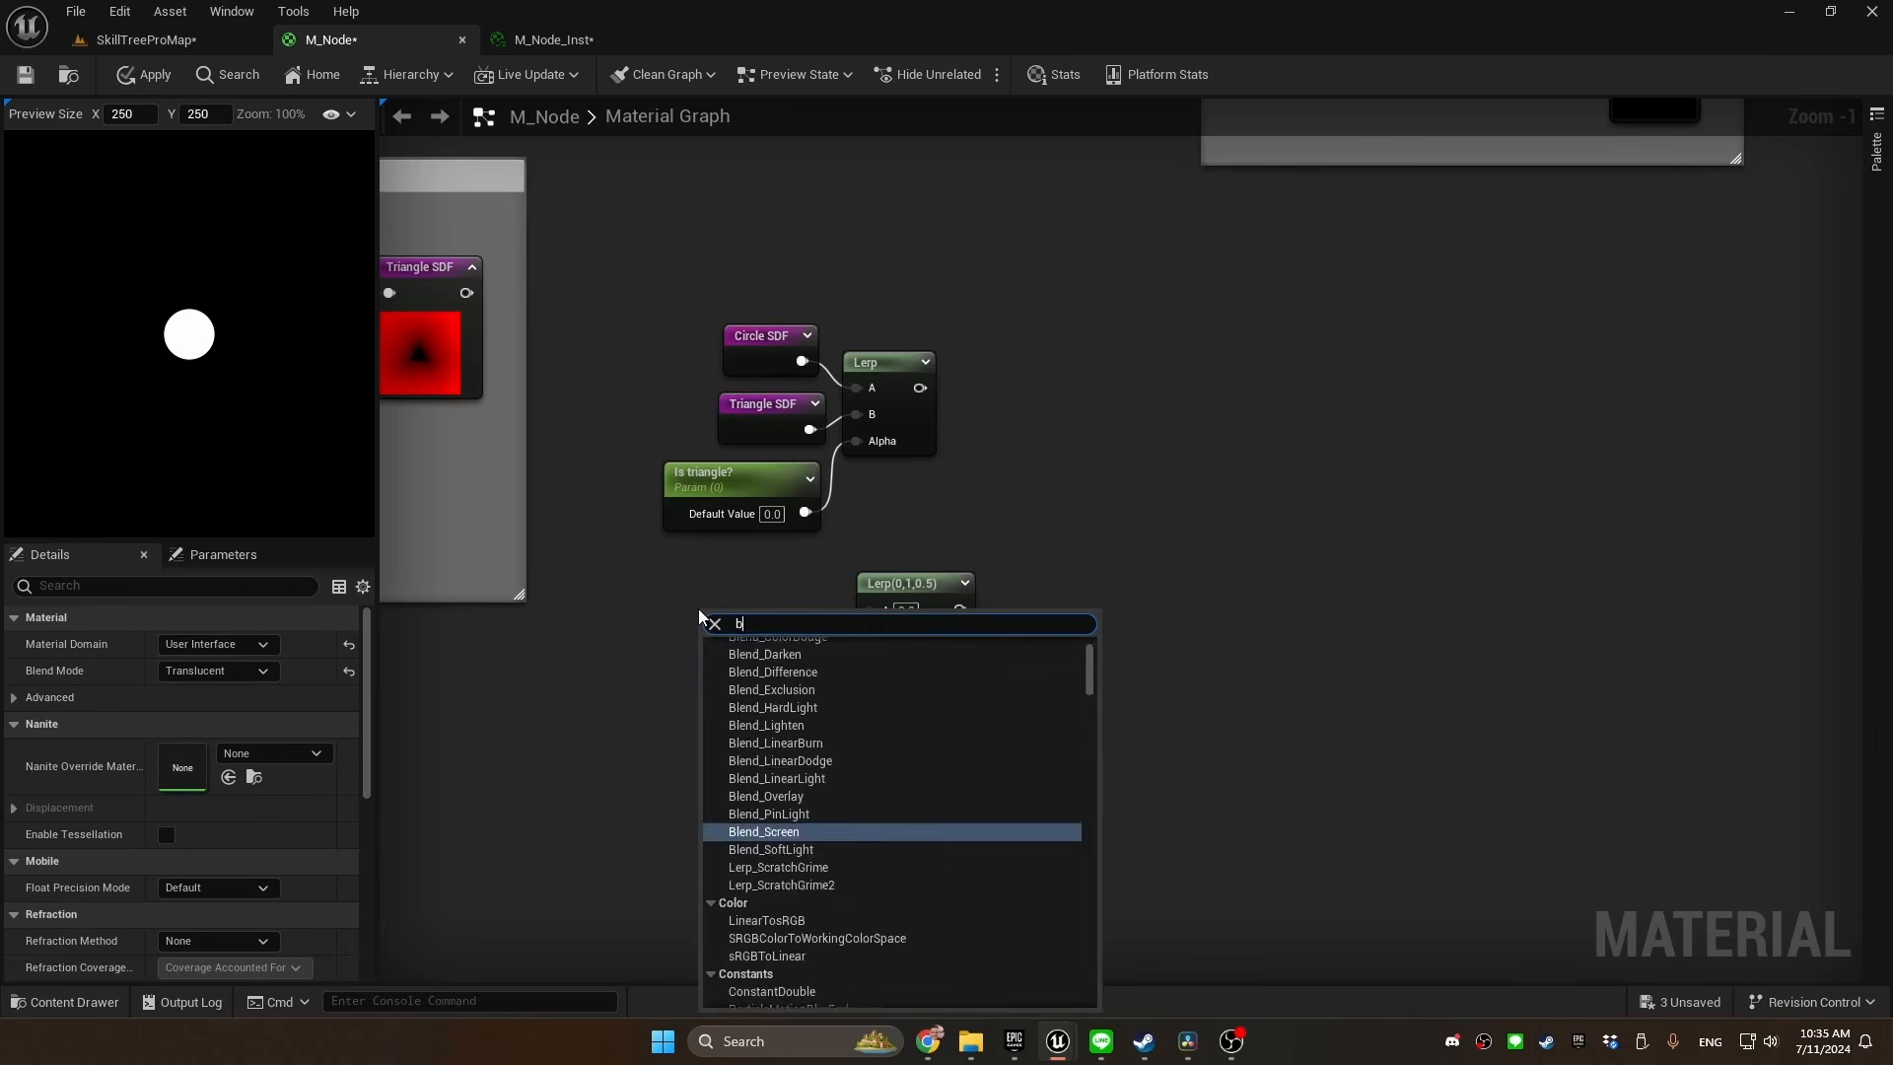
{"action": "type", "text": "oxs"}
{"action": "key", "text": "Return"}
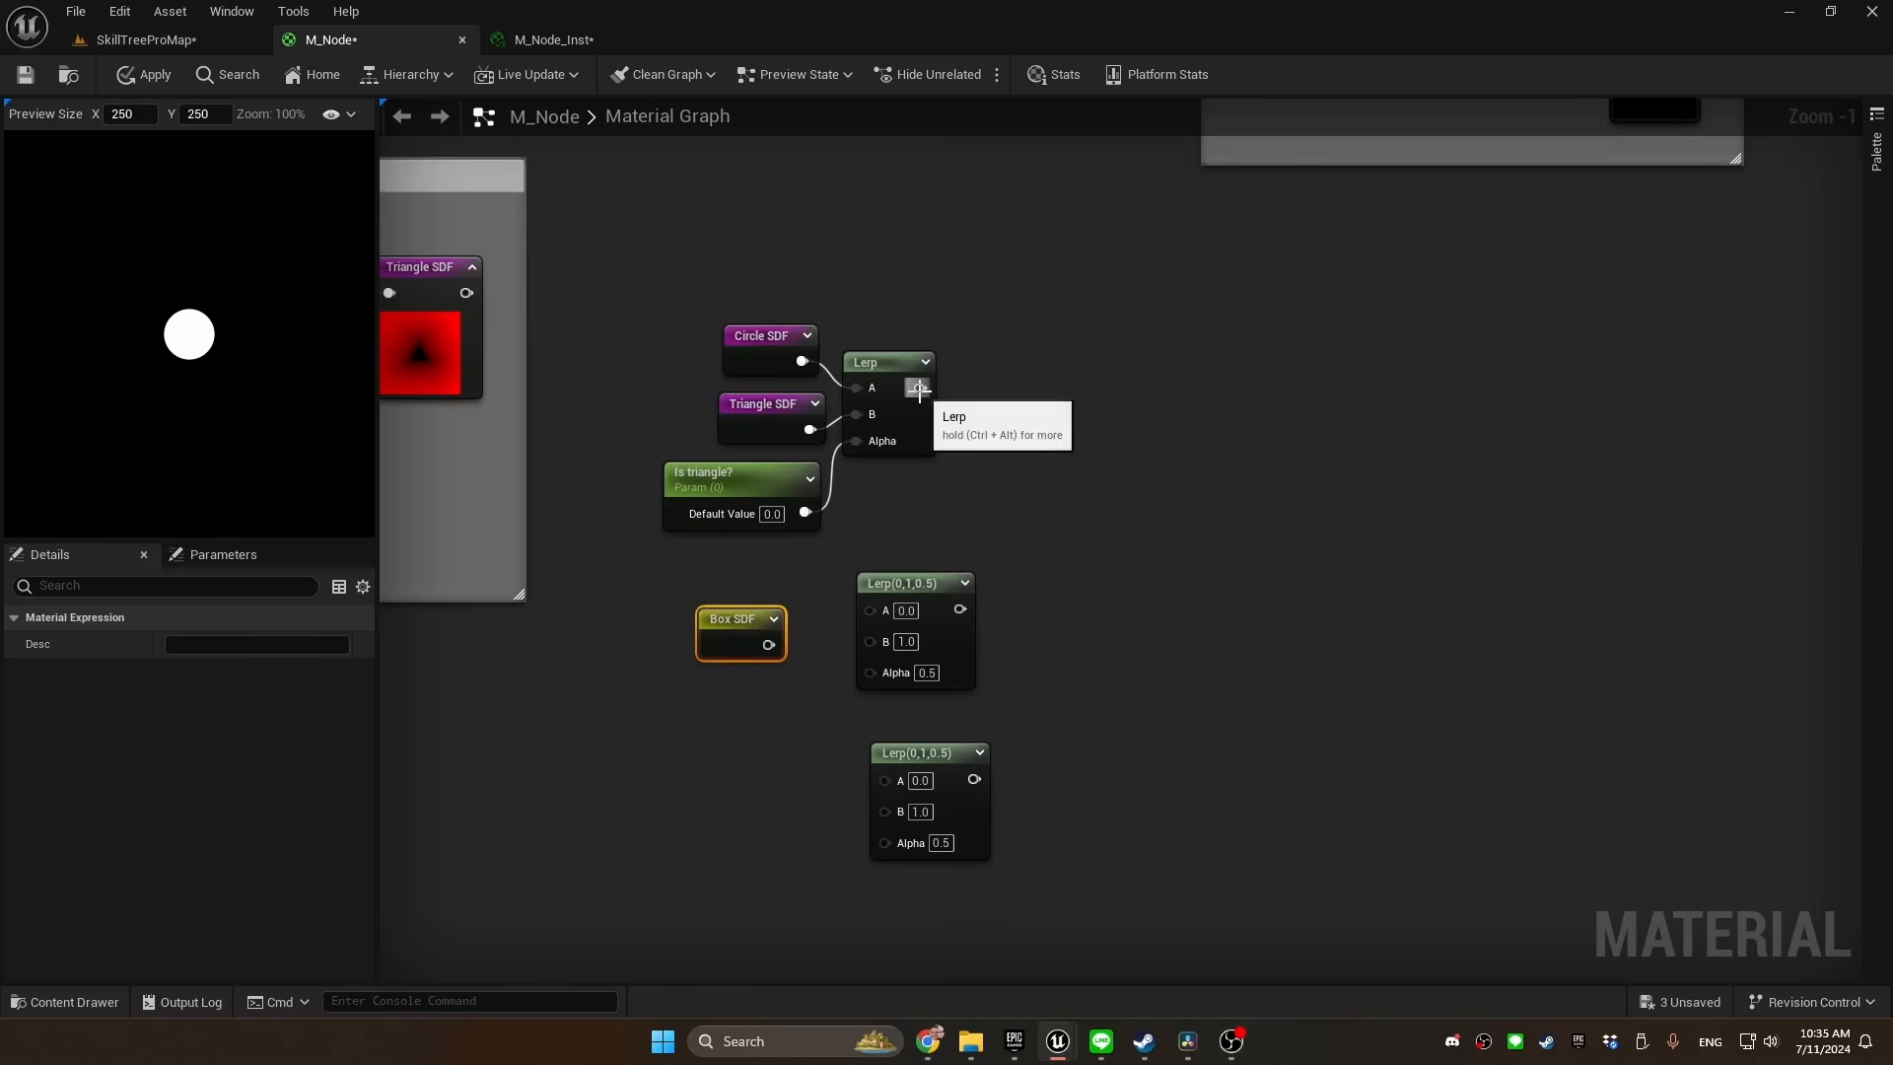
{"action": "left_click_drag", "start_coordinate": [919, 387], "coordinate": [874, 568]}
{"action": "left_click_drag", "start_coordinate": [769, 645], "coordinate": [855, 627]}
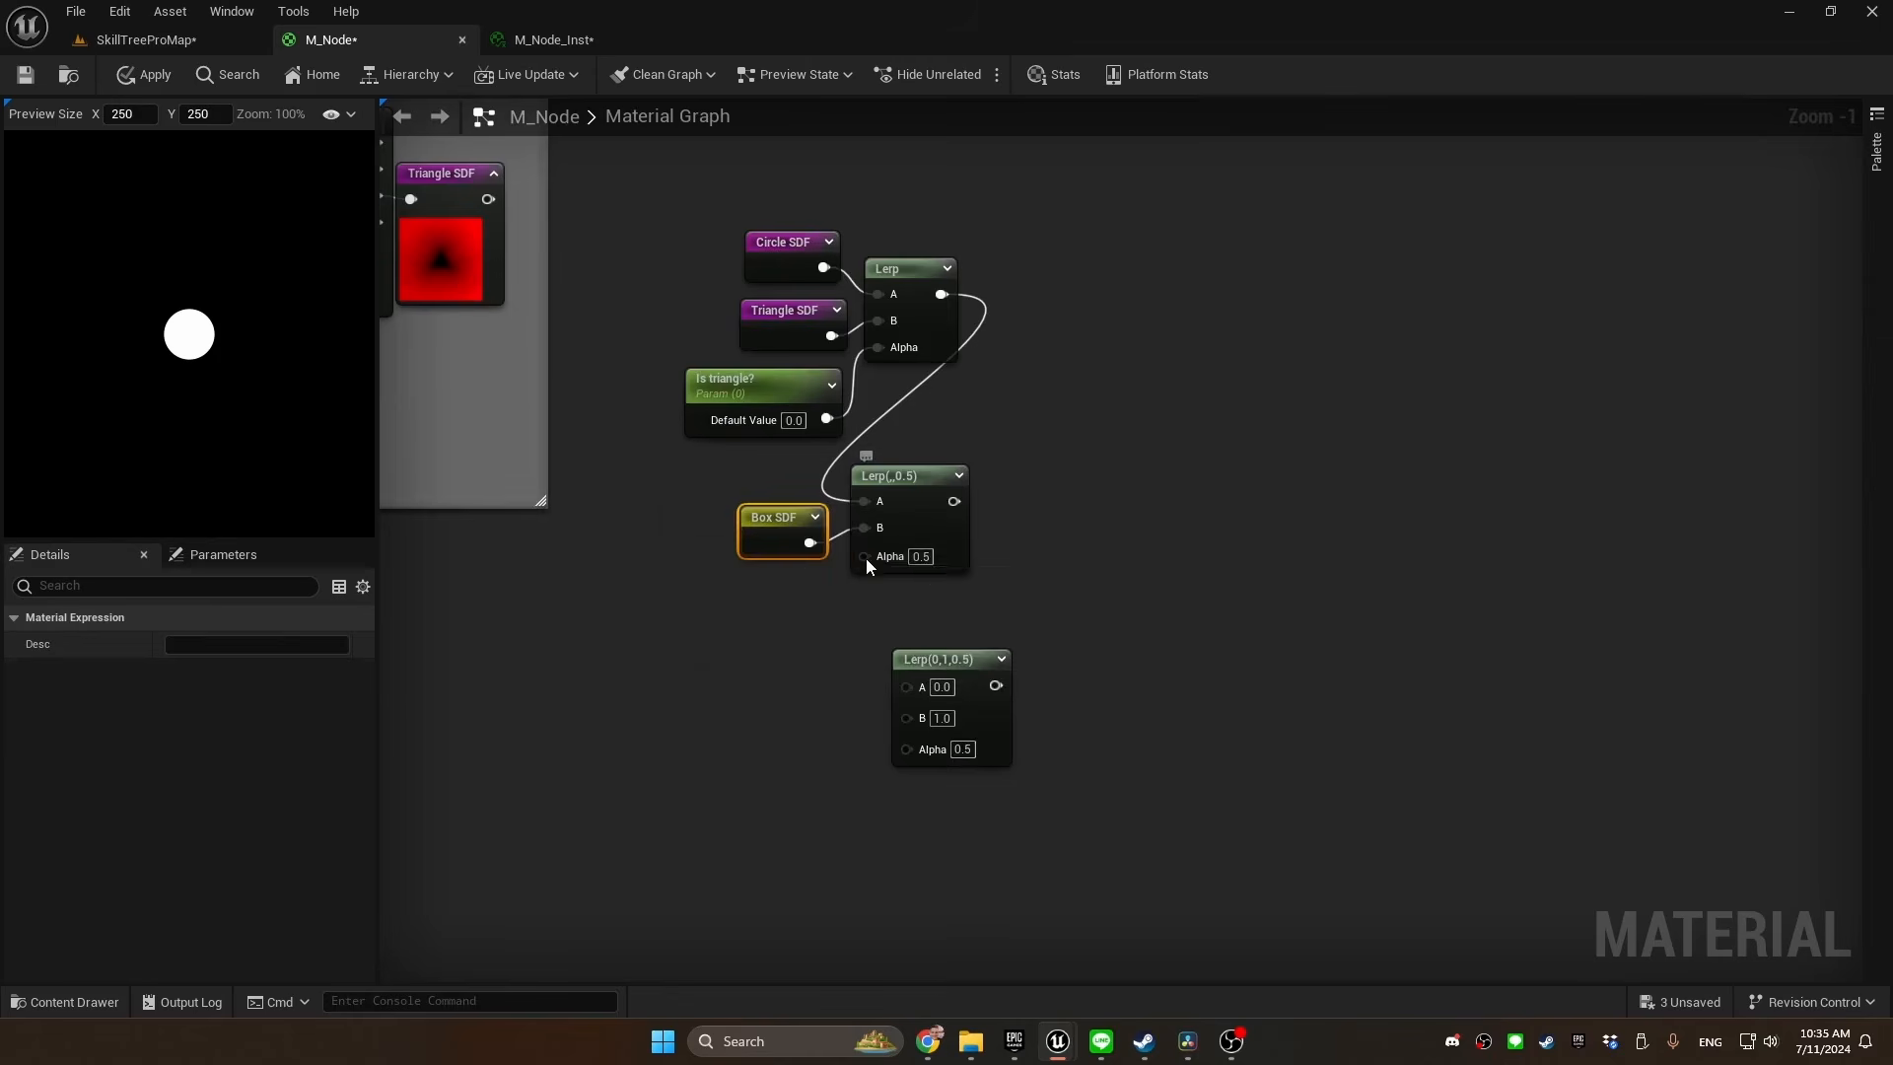
Promote the second Lerp's Alpha to a parameter named "Is box?" with Slider Max 1.0 and group Shape, placed below Box SDF
{"action": "right_click", "coordinate": [865, 558]}
{"action": "left_click", "coordinate": [939, 706]}
{"action": "type", "text": "Is box"}
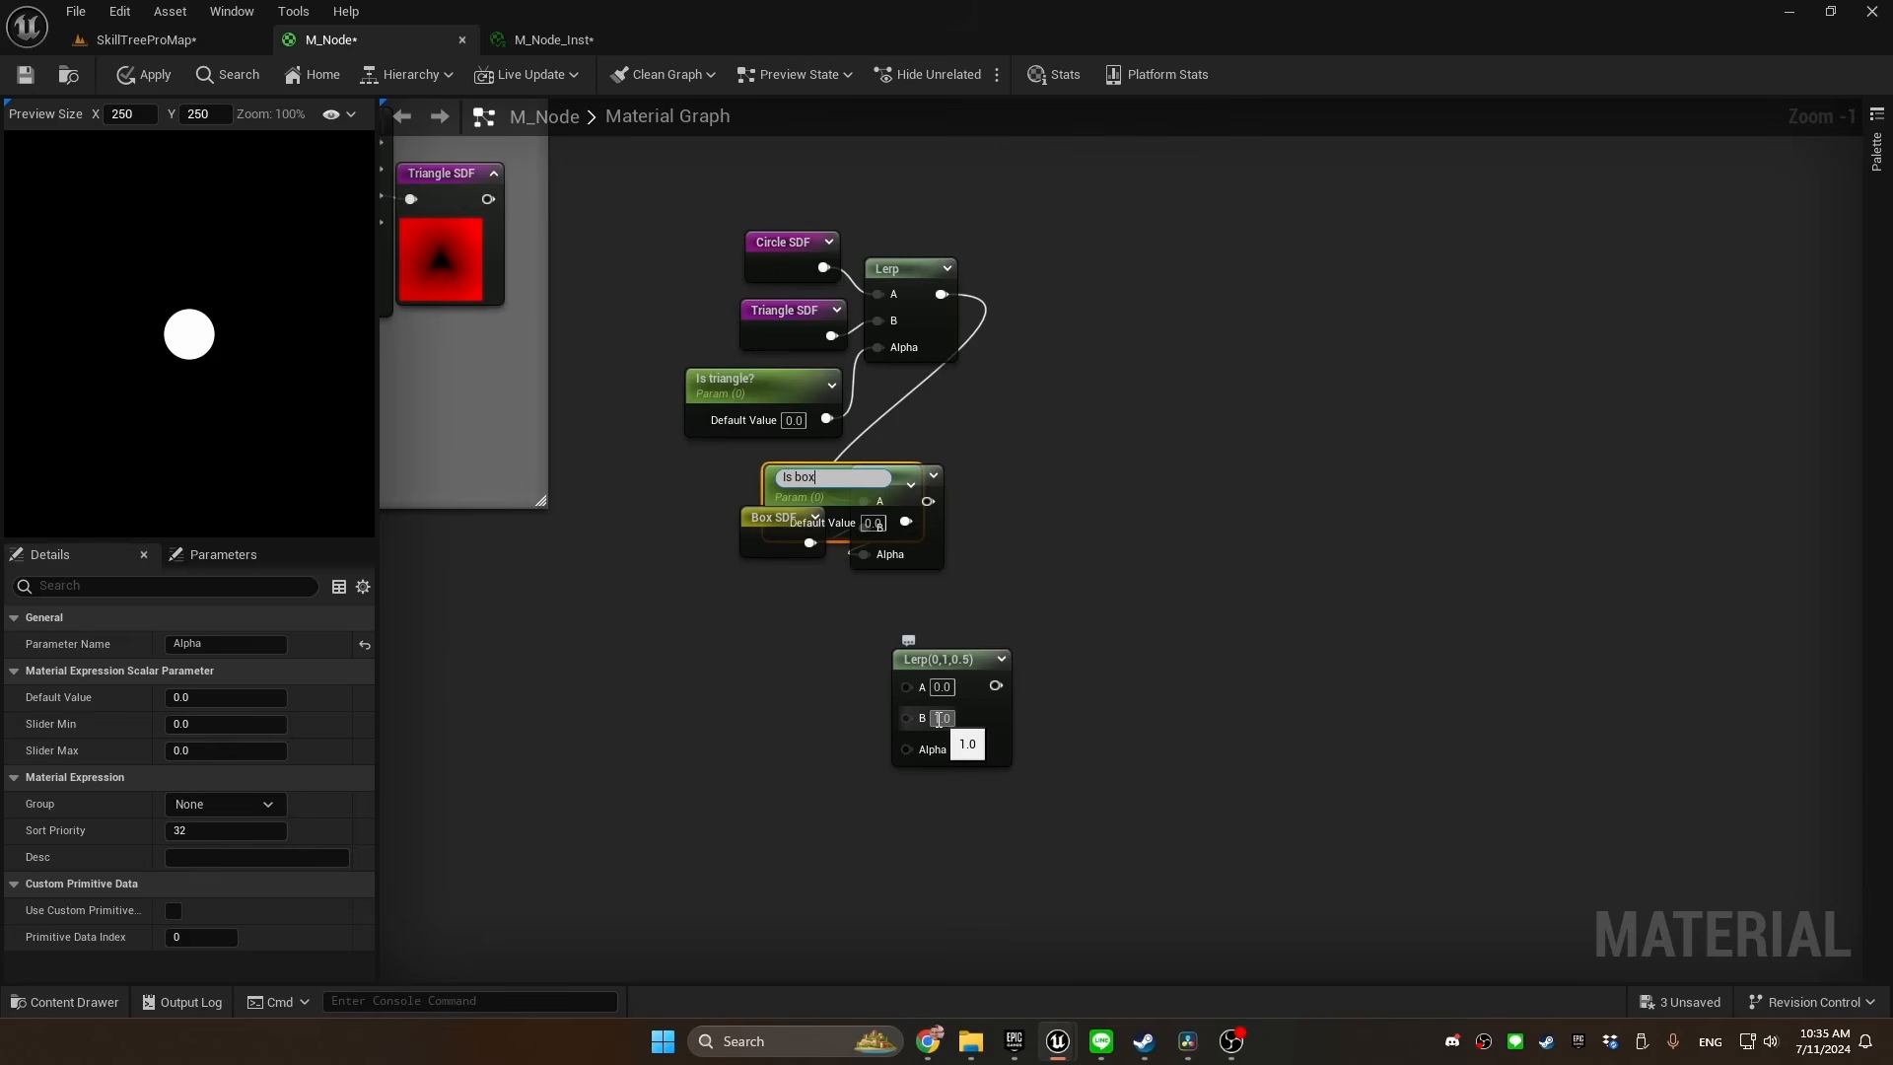
{"action": "type", "text": "?"}
{"action": "key", "text": "Return"}
{"action": "left_click_drag", "start_coordinate": [809, 483], "coordinate": [716, 580]}
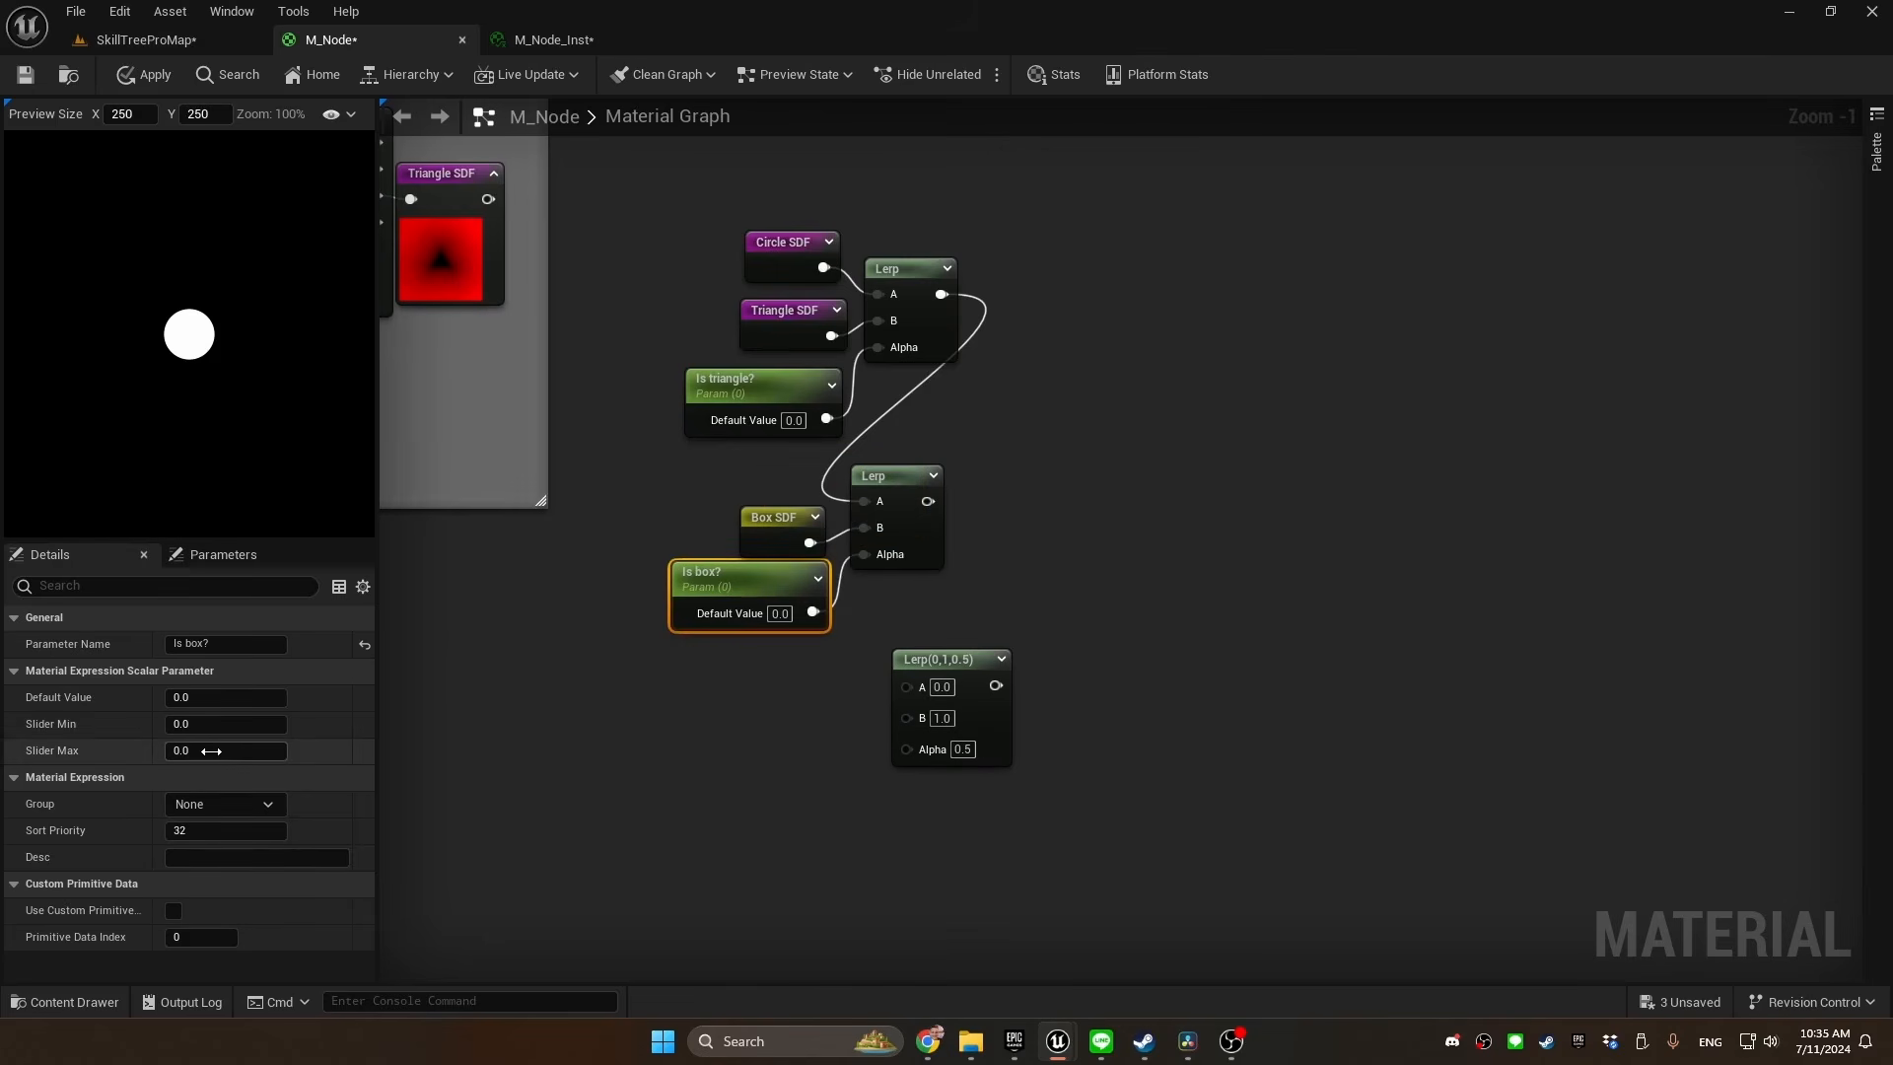
{"action": "left_click", "coordinate": [209, 752]}
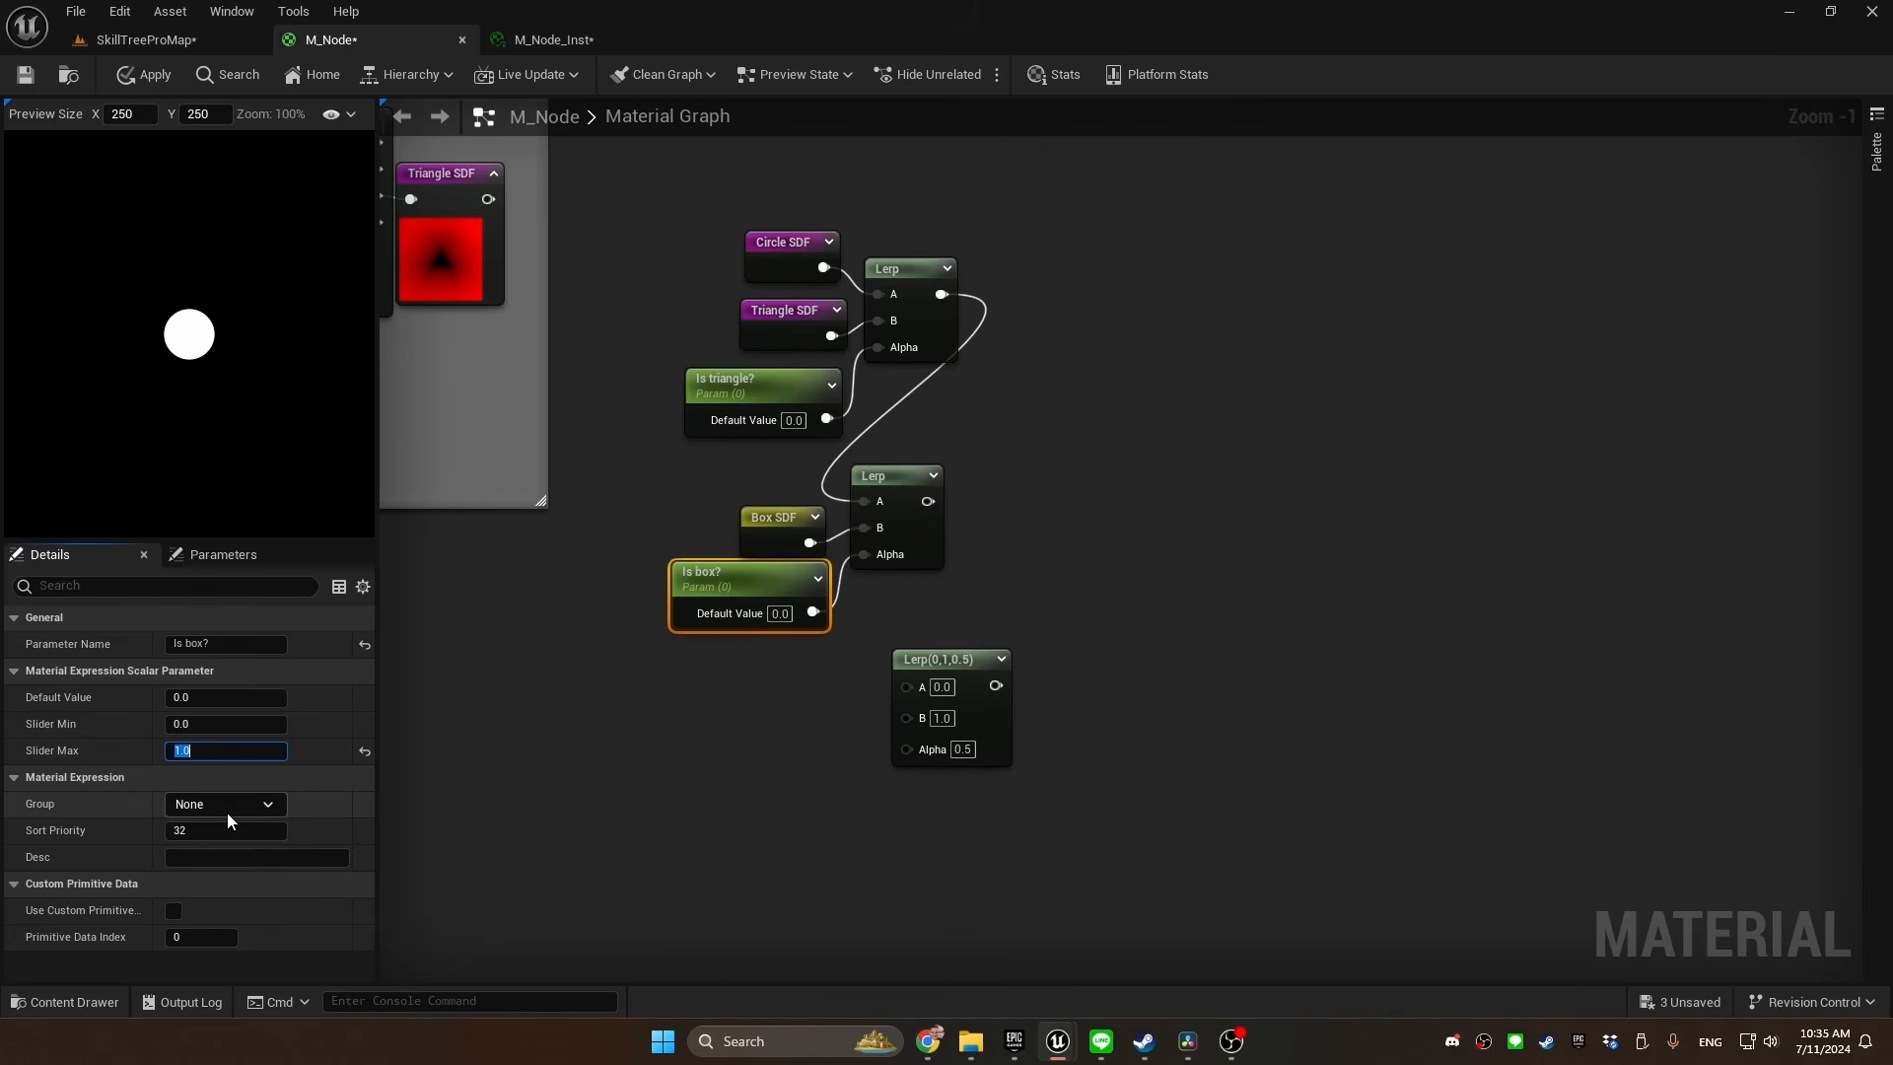
{"action": "left_click", "coordinate": [261, 805]}
{"action": "left_click", "coordinate": [228, 843]}
Connect the second Lerp's output to the third Lerp's A and a new Hexagon SDF reroute to its B
{"action": "left_click_drag", "start_coordinate": [900, 424], "coordinate": [850, 617]}
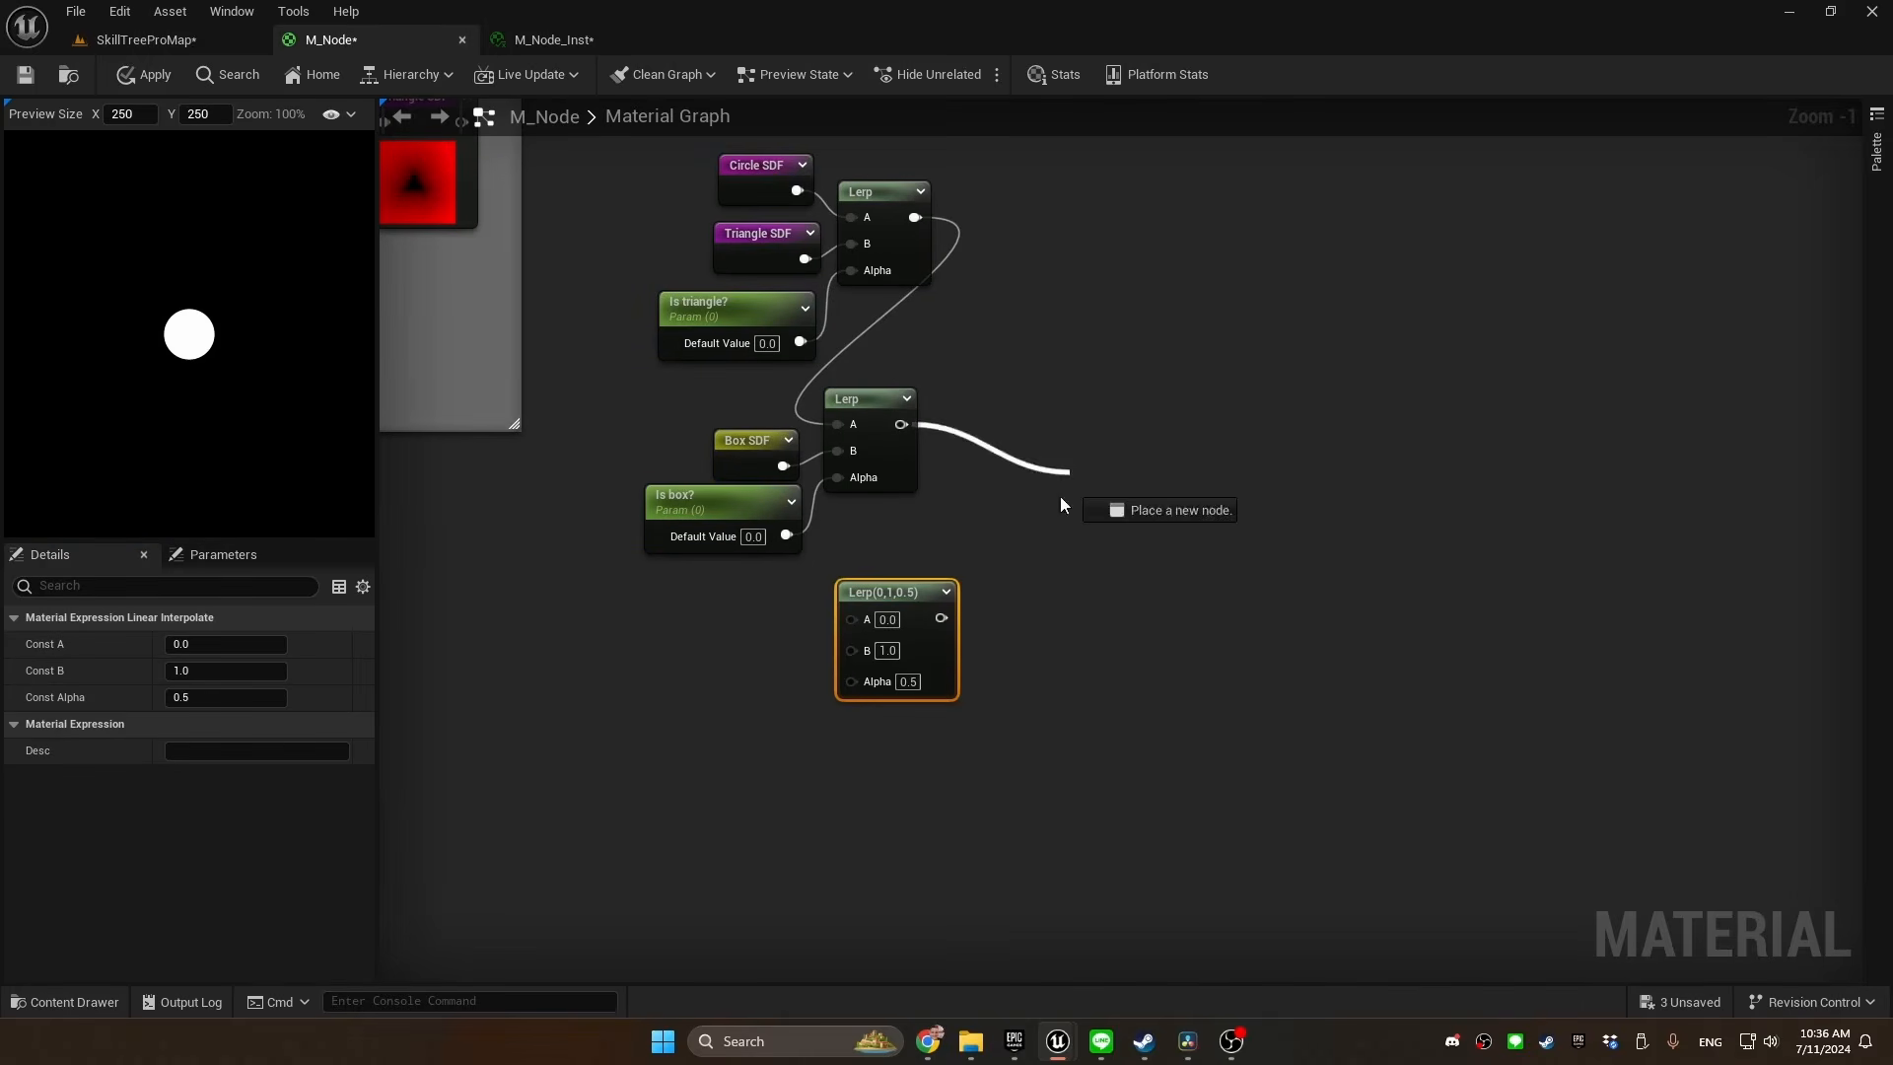
{"action": "right_click", "coordinate": [623, 644]}
{"action": "type", "text": "hexagon"}
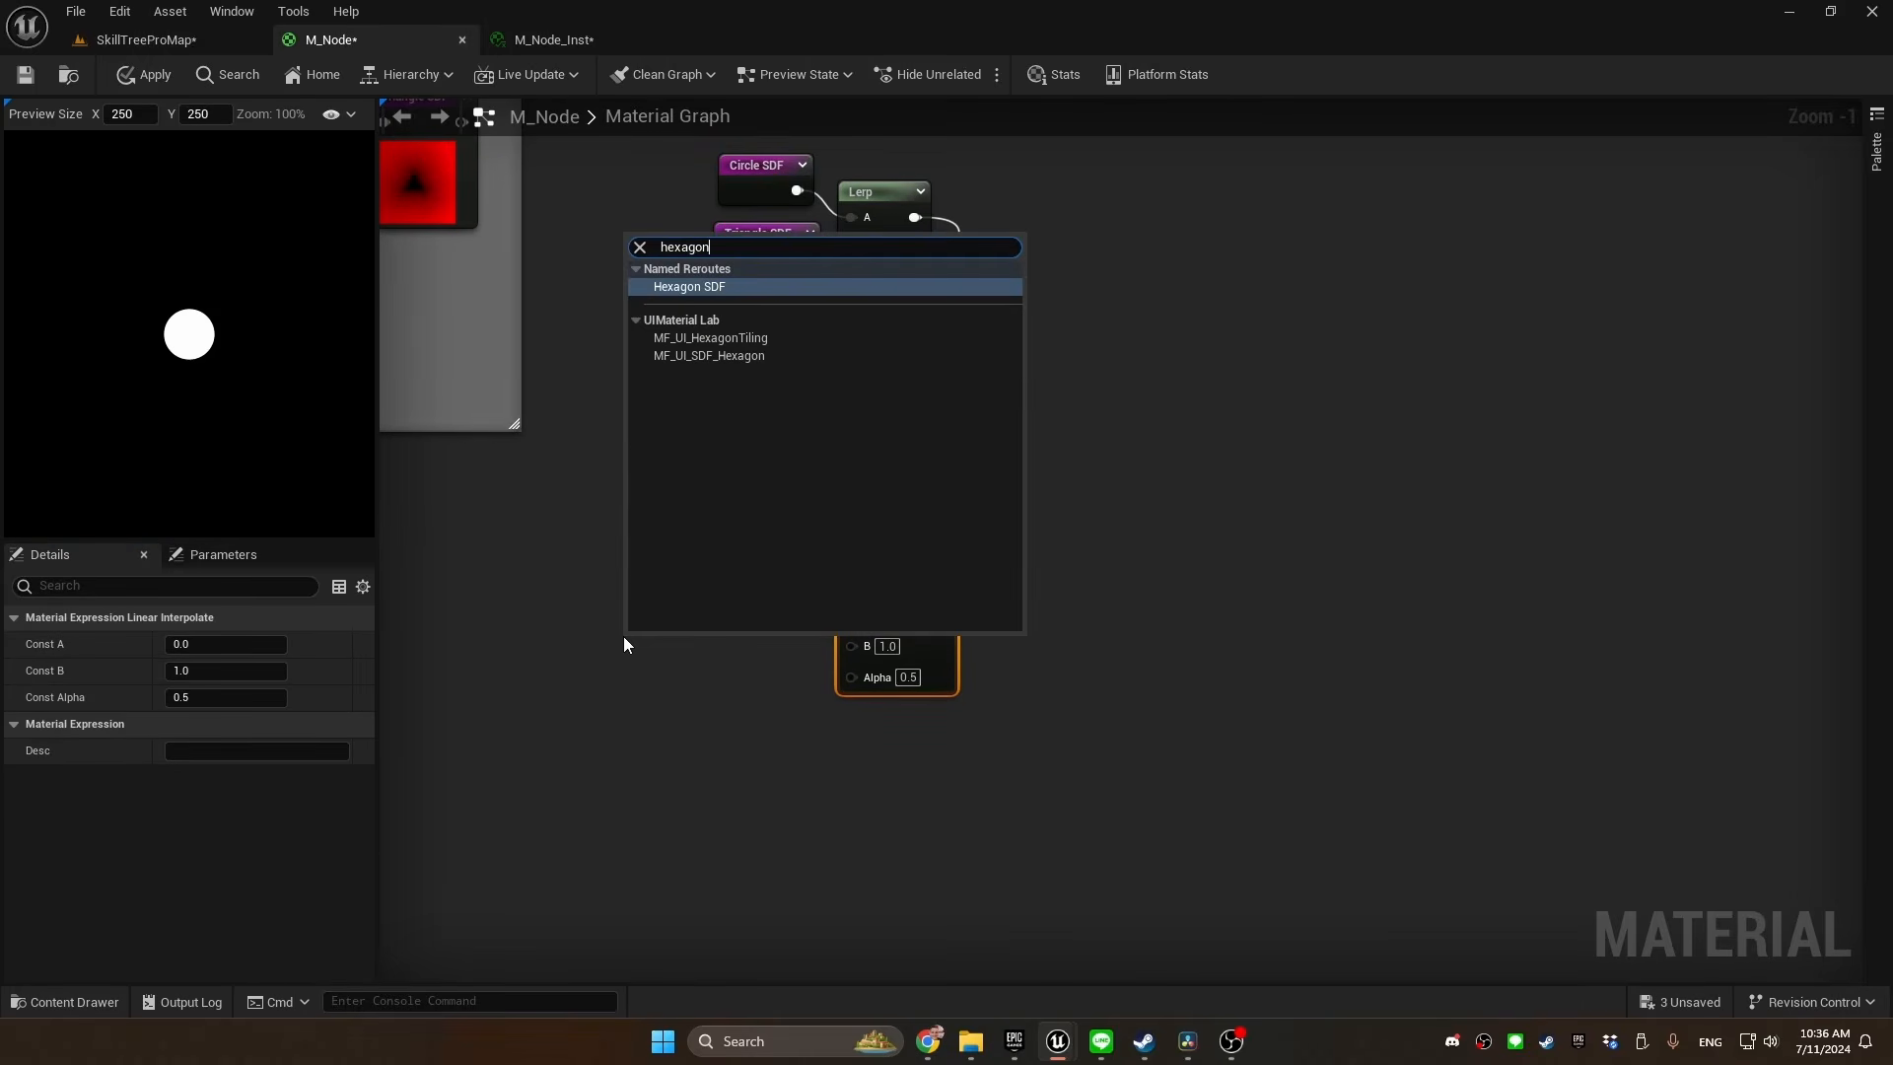
{"action": "key", "text": "Return"}
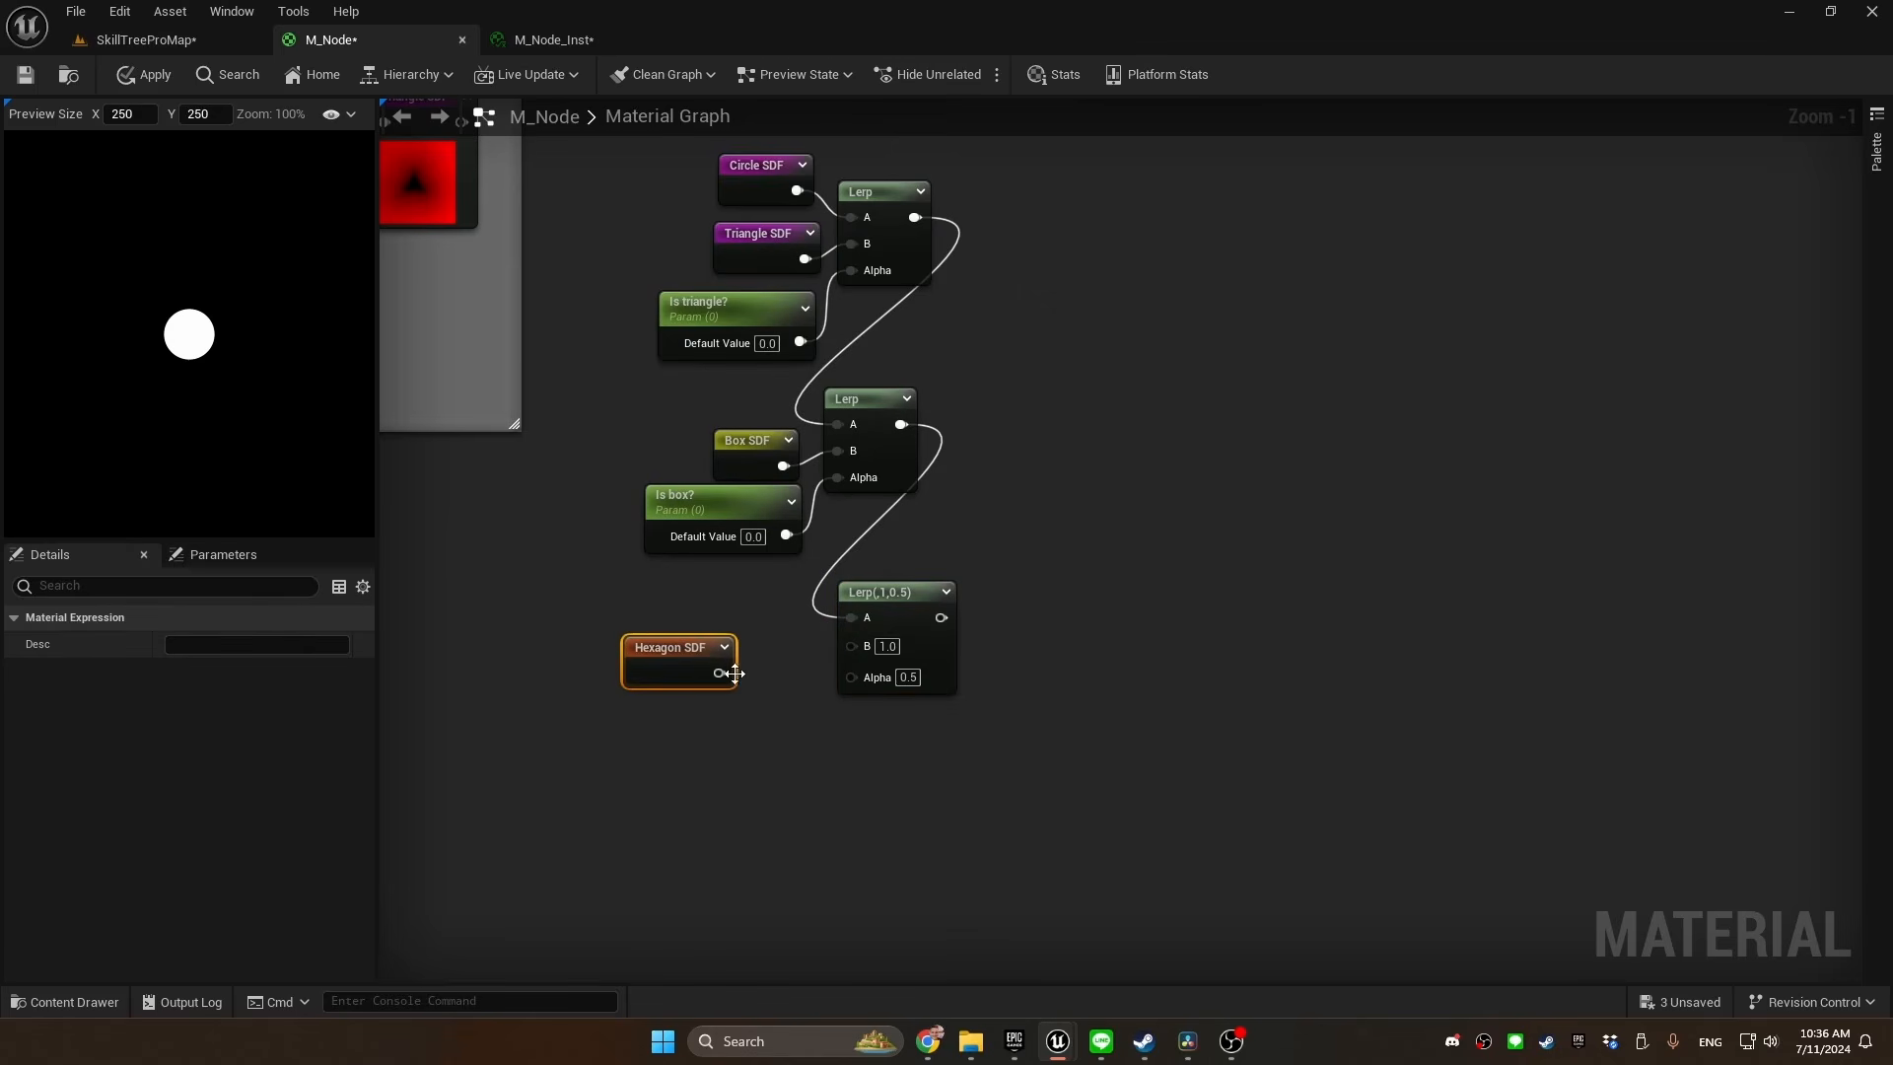
{"action": "left_click_drag", "start_coordinate": [721, 673], "coordinate": [789, 638]}
Promote the third Lerp's Alpha to a parameter named "Is hexagon?" with Slider Max 1.0 and group Shape, placed below Hexagon SDF
{"action": "right_click", "coordinate": [855, 673]}
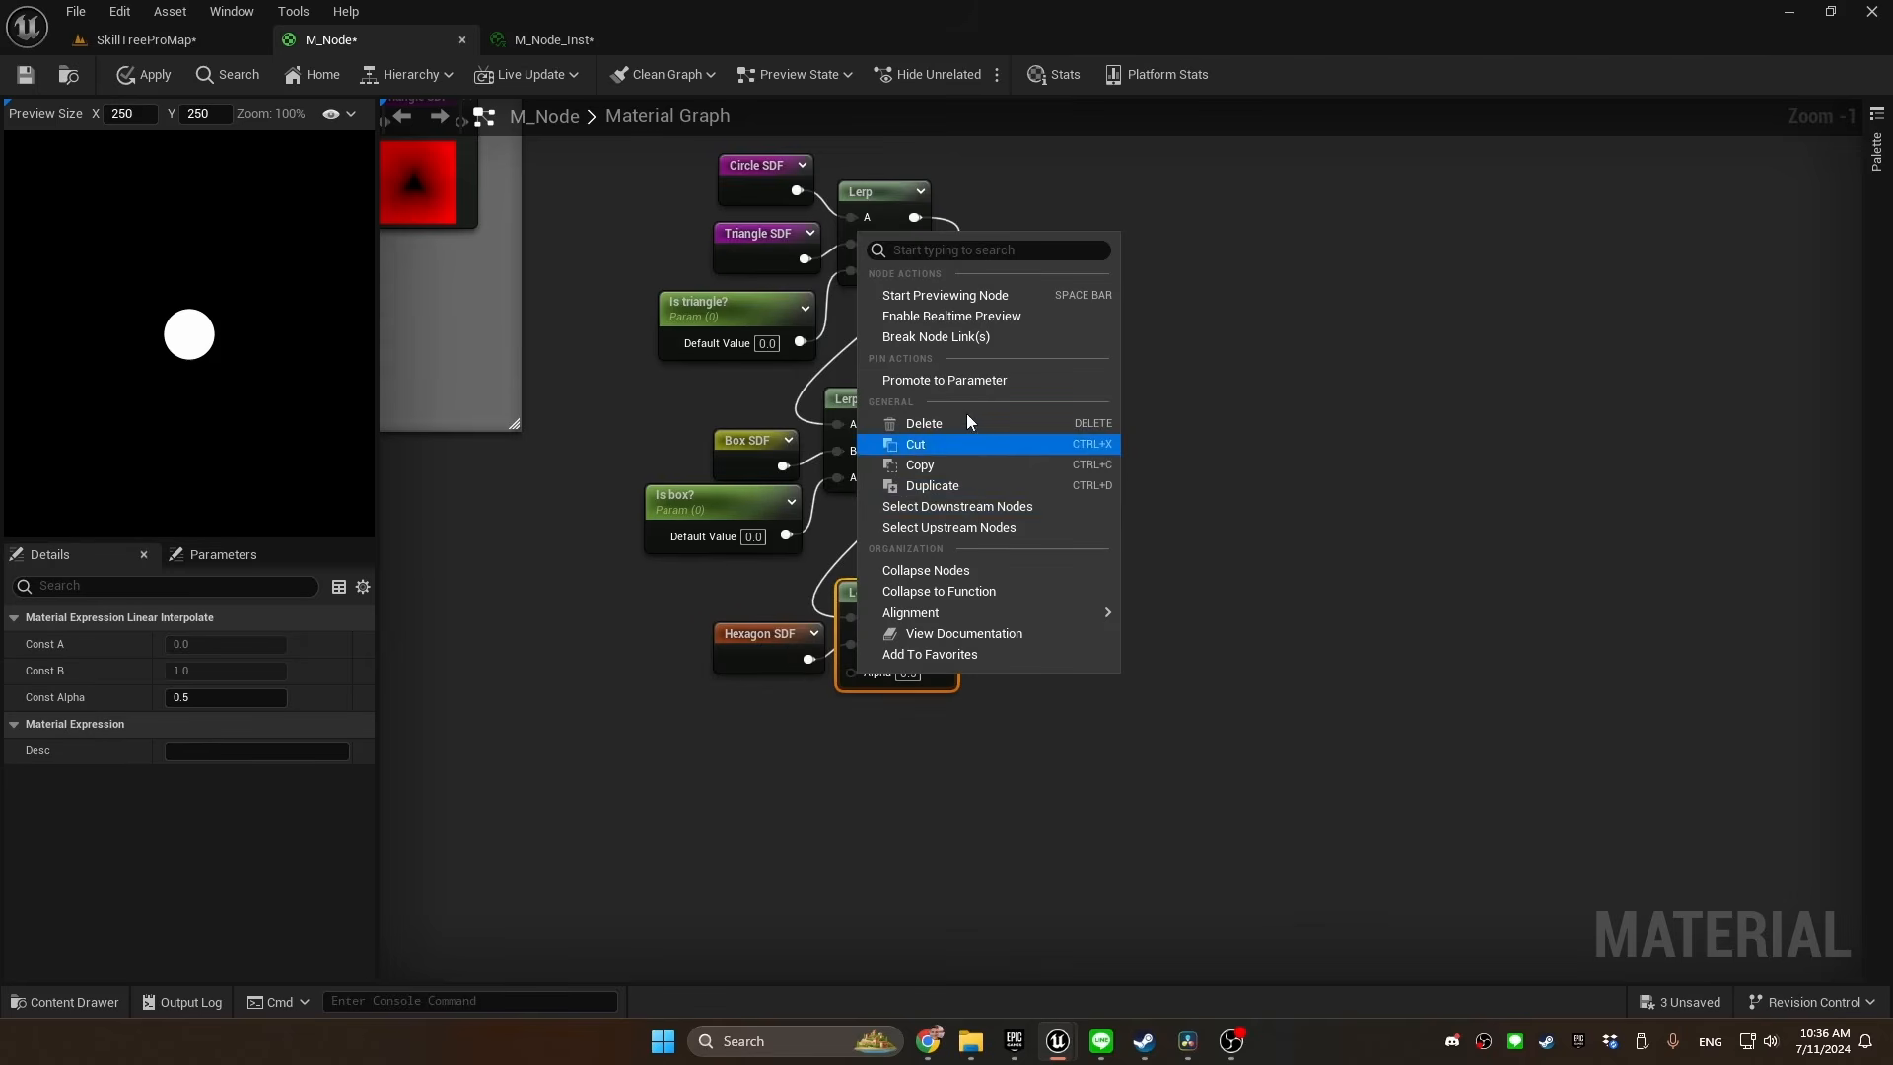
{"action": "left_click", "coordinate": [944, 381]}
{"action": "type", "text": "Is hexagon?"}
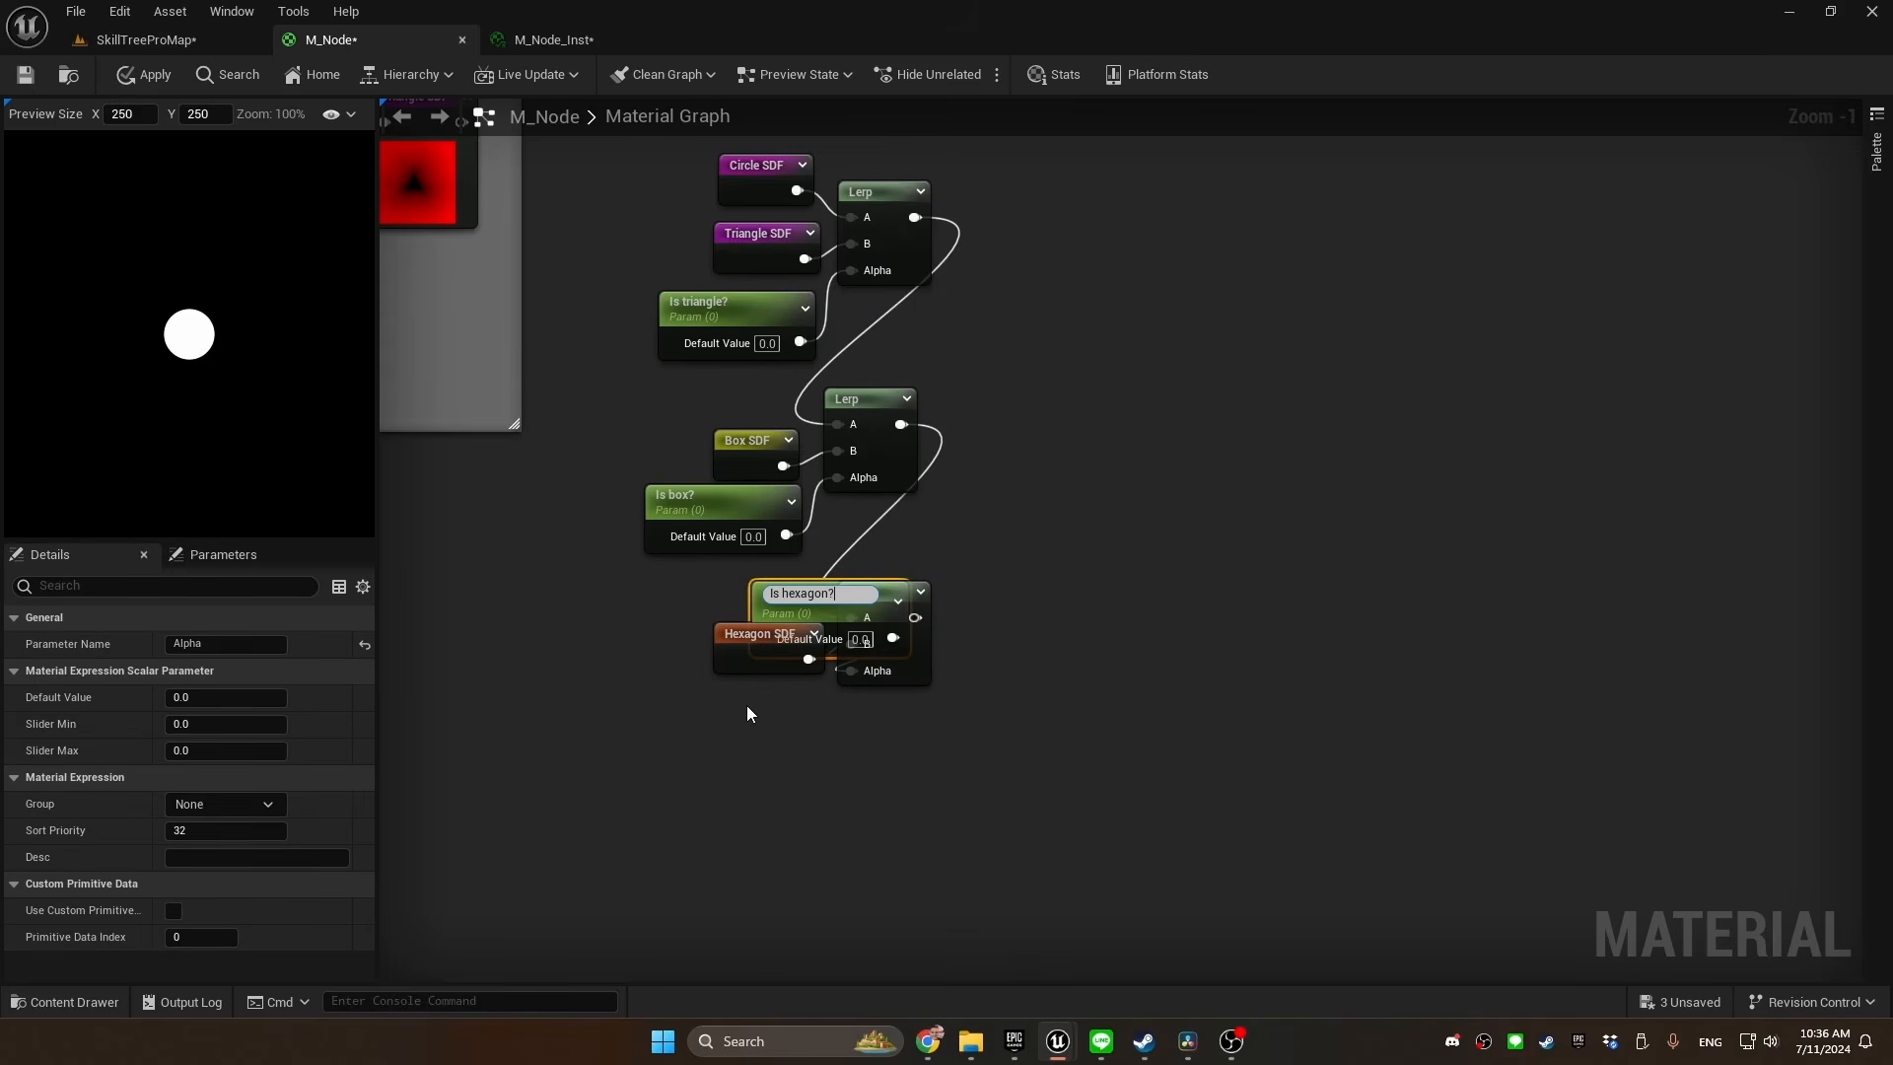
{"action": "key", "text": "Return"}
{"action": "left_click", "coordinate": [201, 749]}
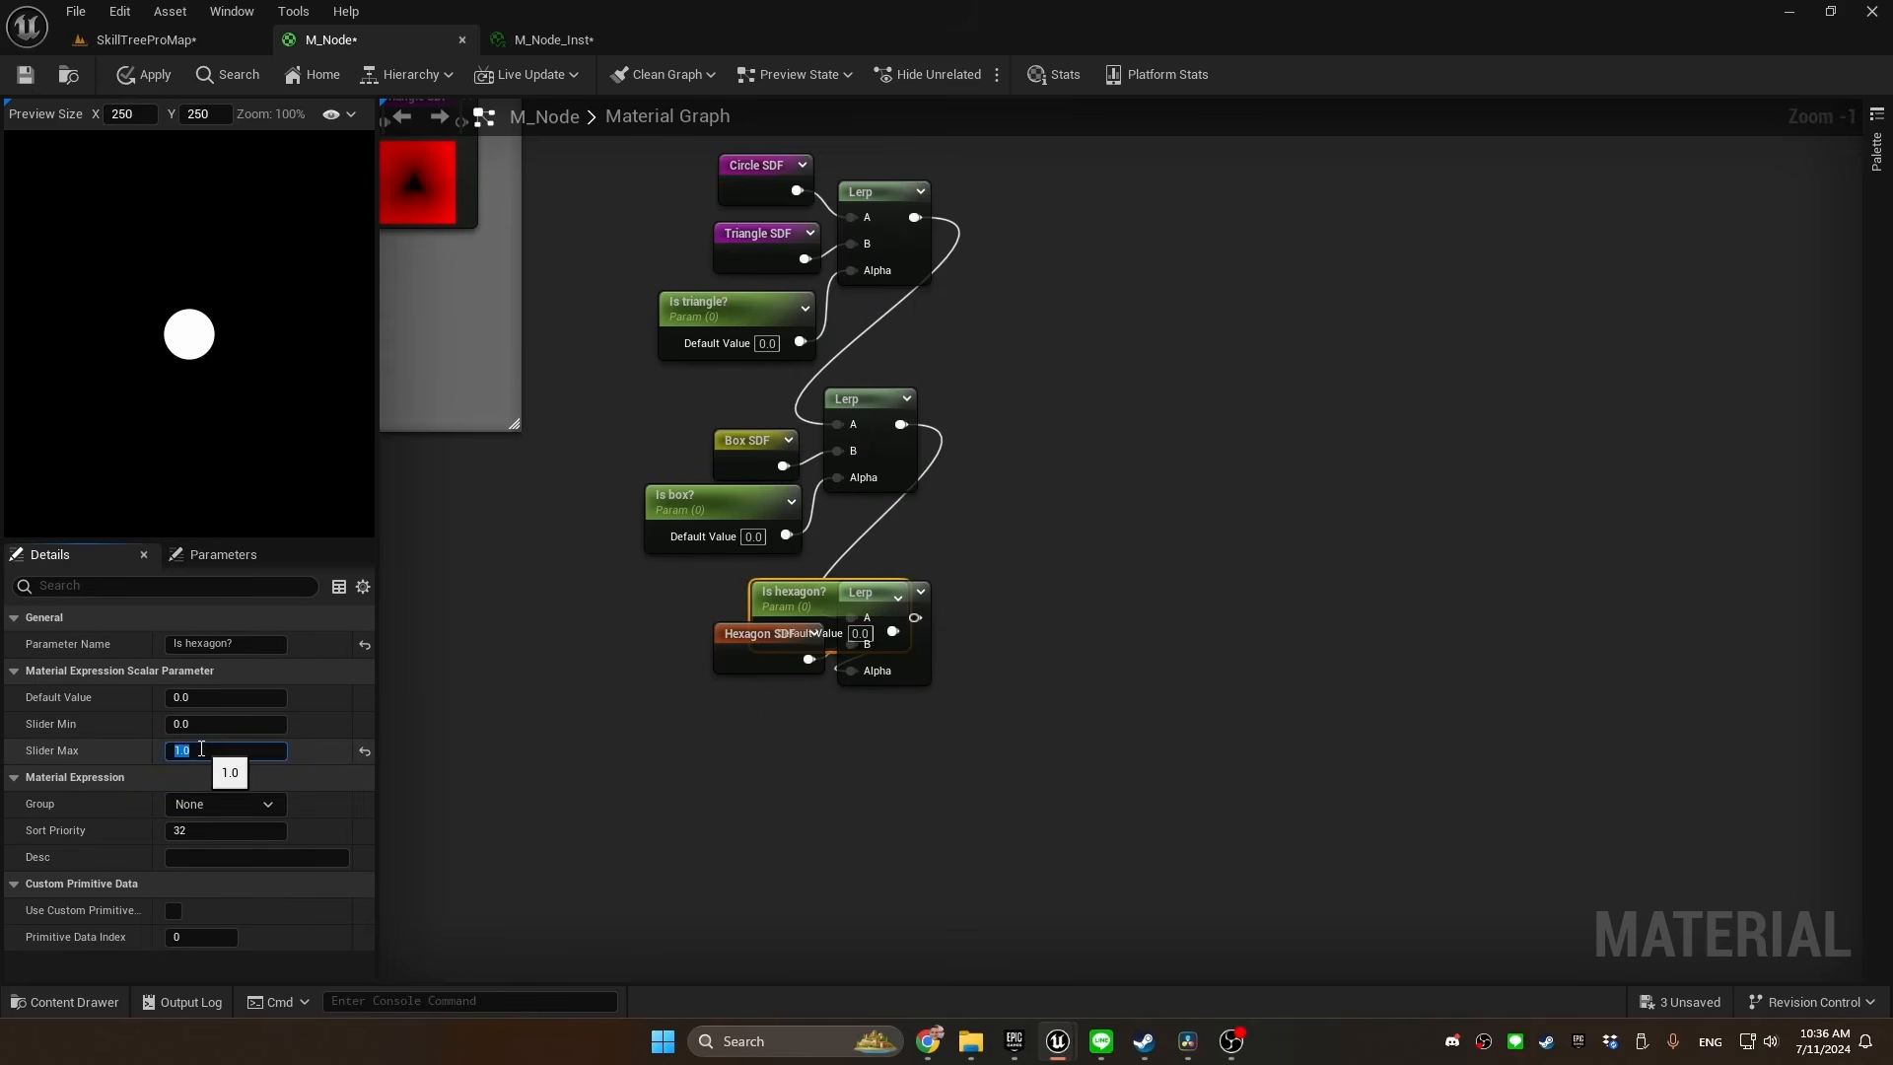
{"action": "left_click", "coordinate": [224, 804]}
{"action": "left_click", "coordinate": [228, 834]}
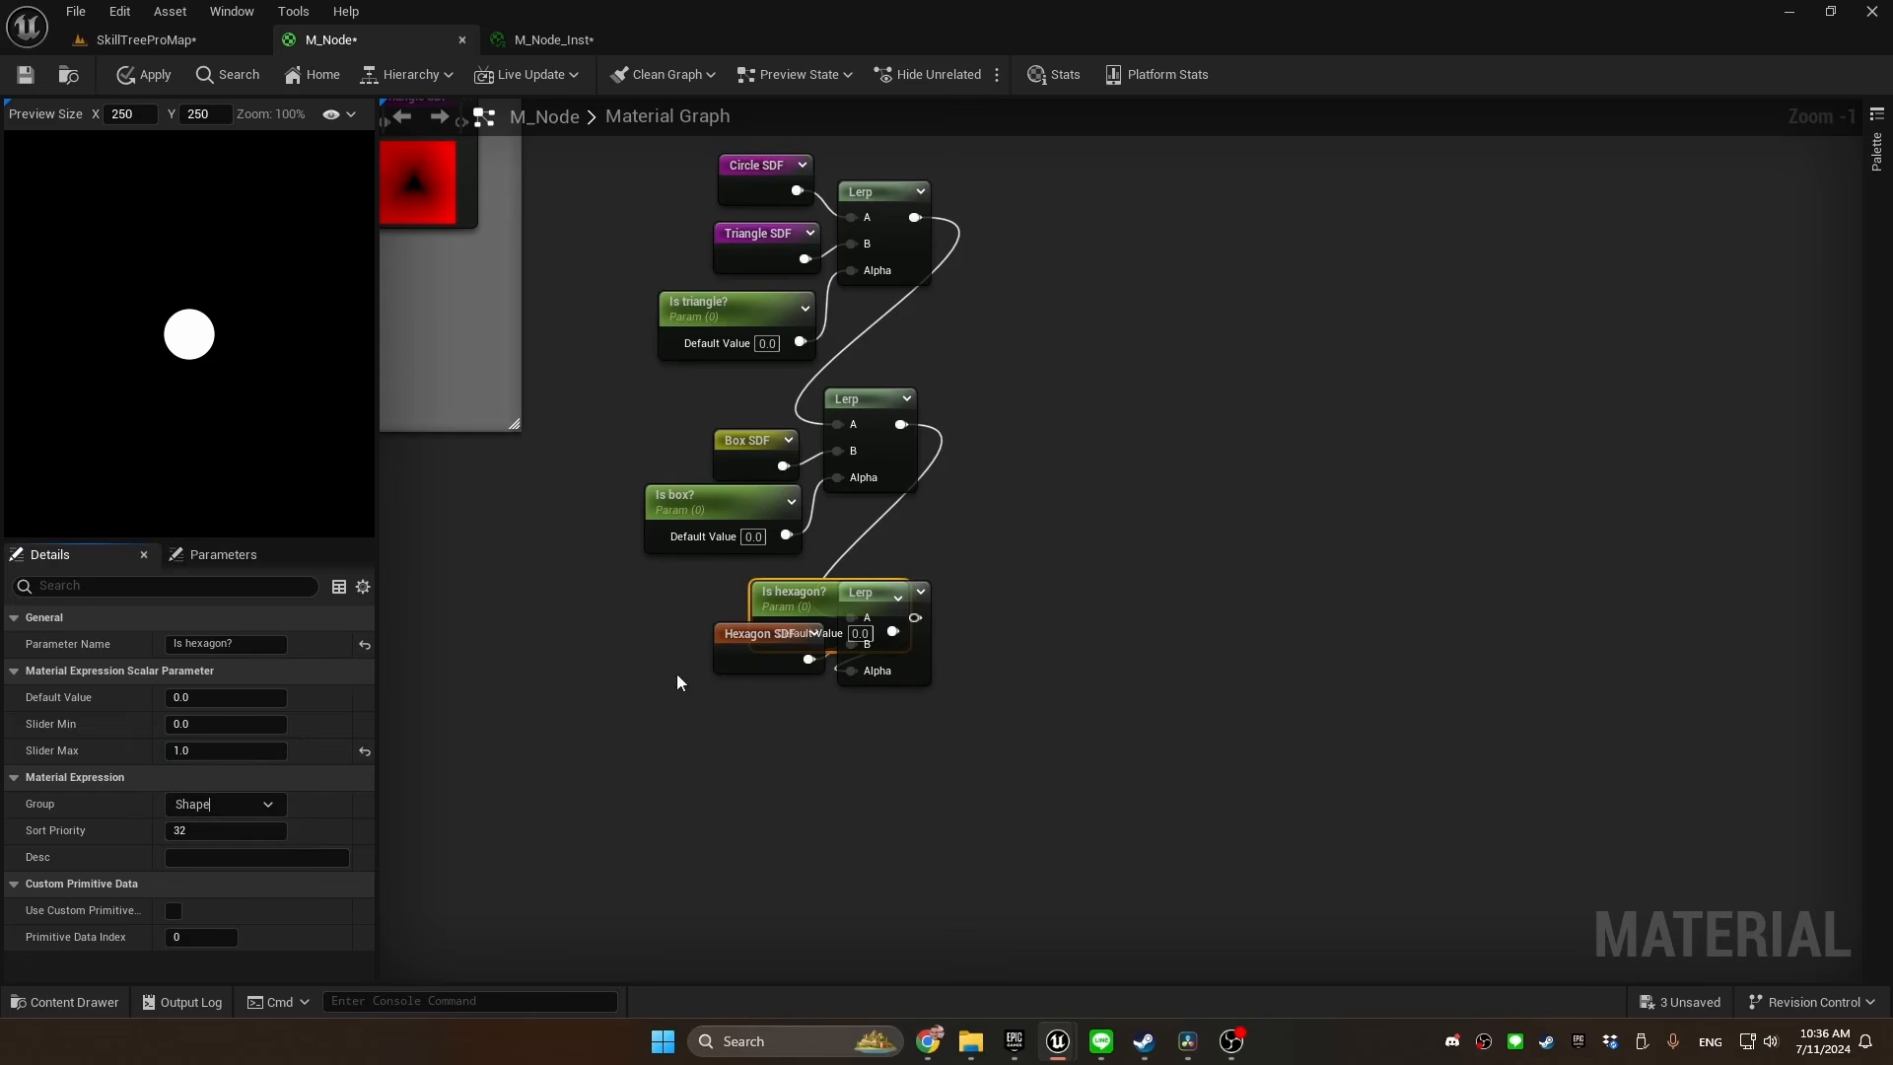
{"action": "left_click_drag", "start_coordinate": [783, 591], "coordinate": [691, 690]}
Create a named reroute called "SDF" from the third Lerp's output
{"action": "left_click_drag", "start_coordinate": [730, 663], "coordinate": [786, 658]}
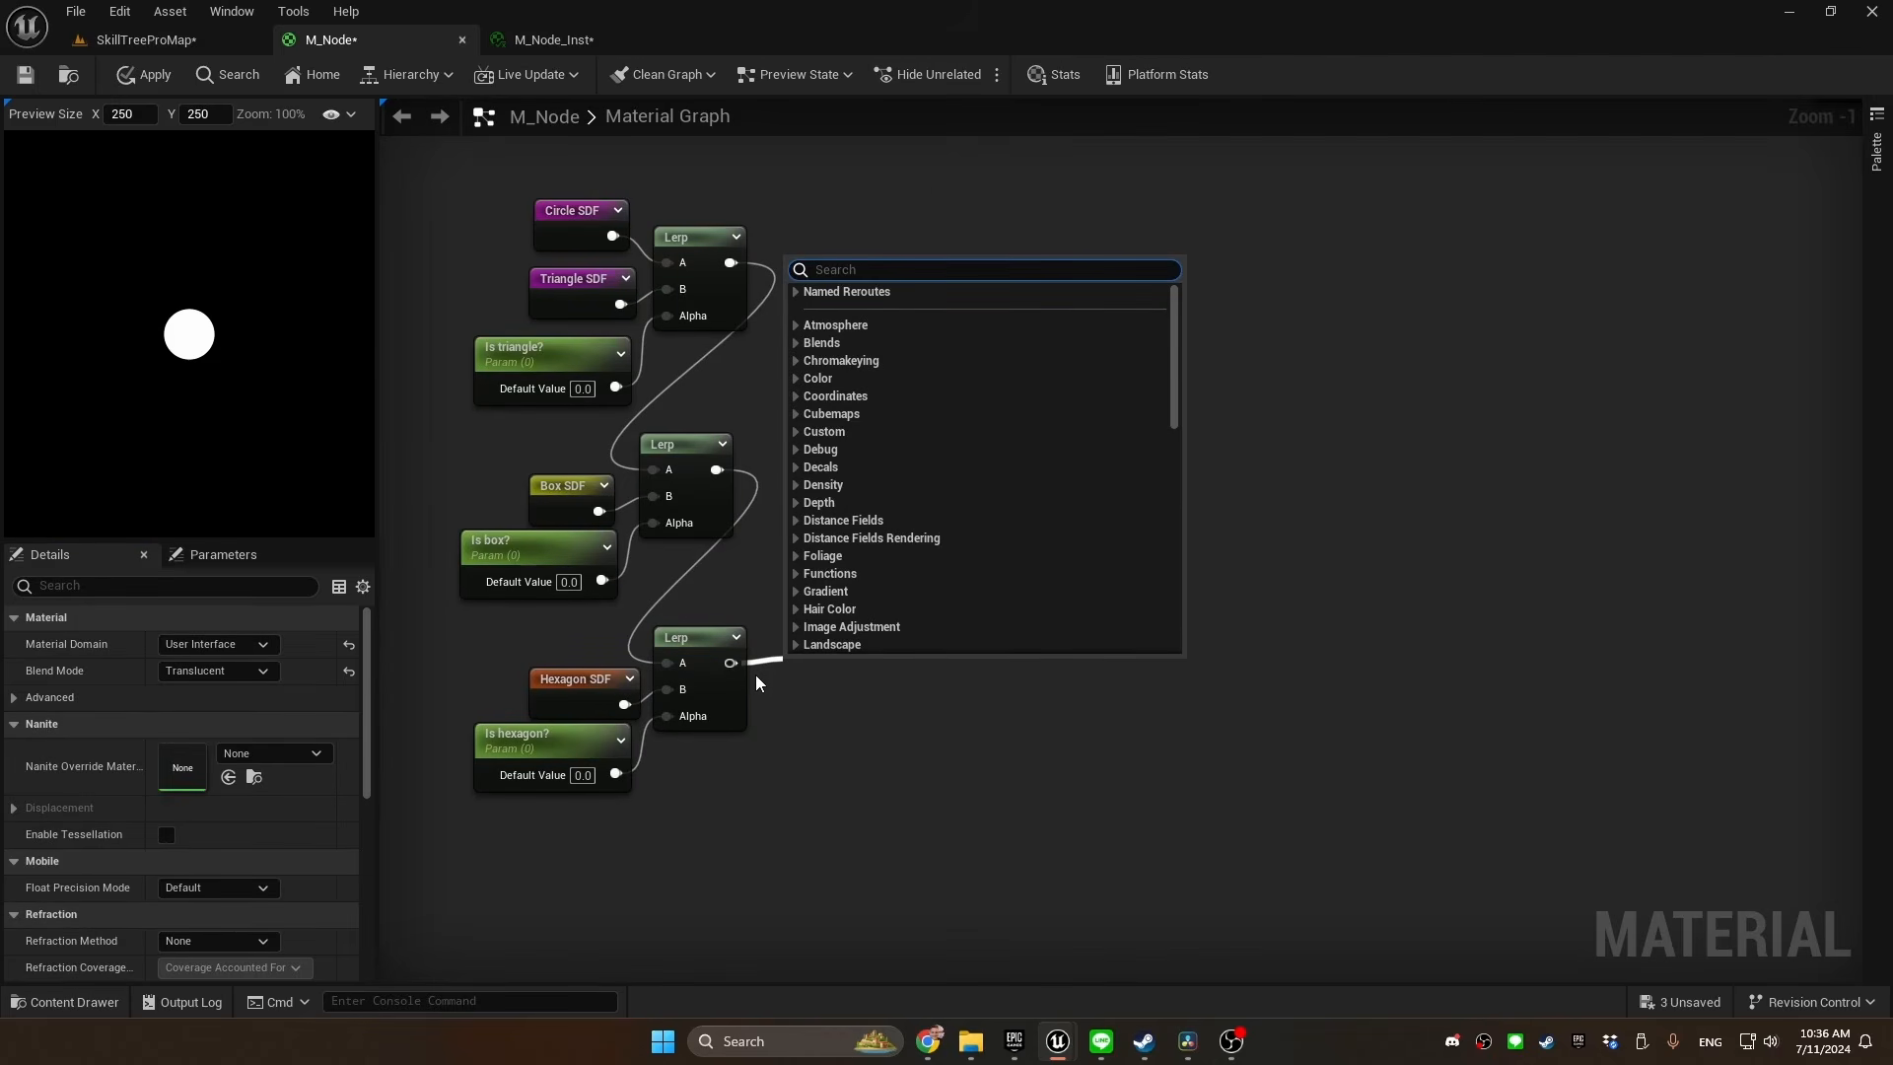
{"action": "type", "text": "named"}
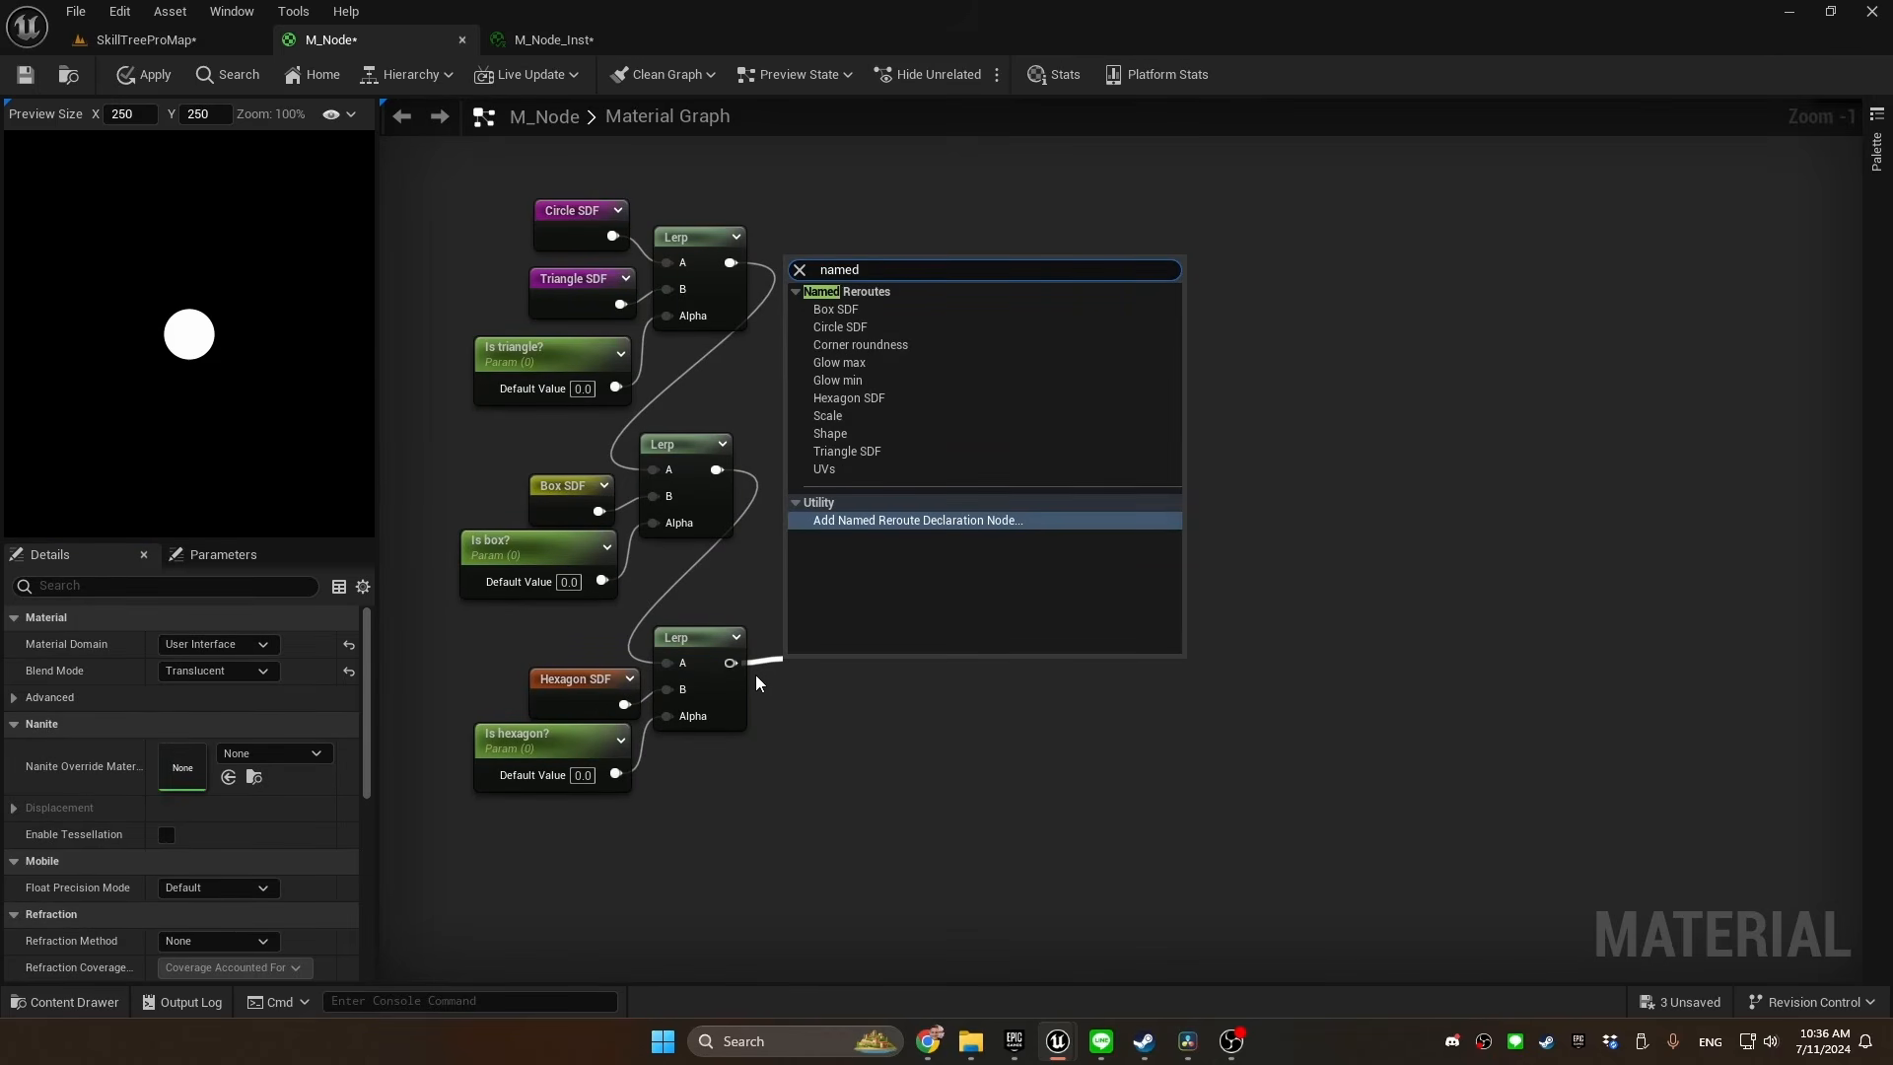
{"action": "key", "text": "Return"}
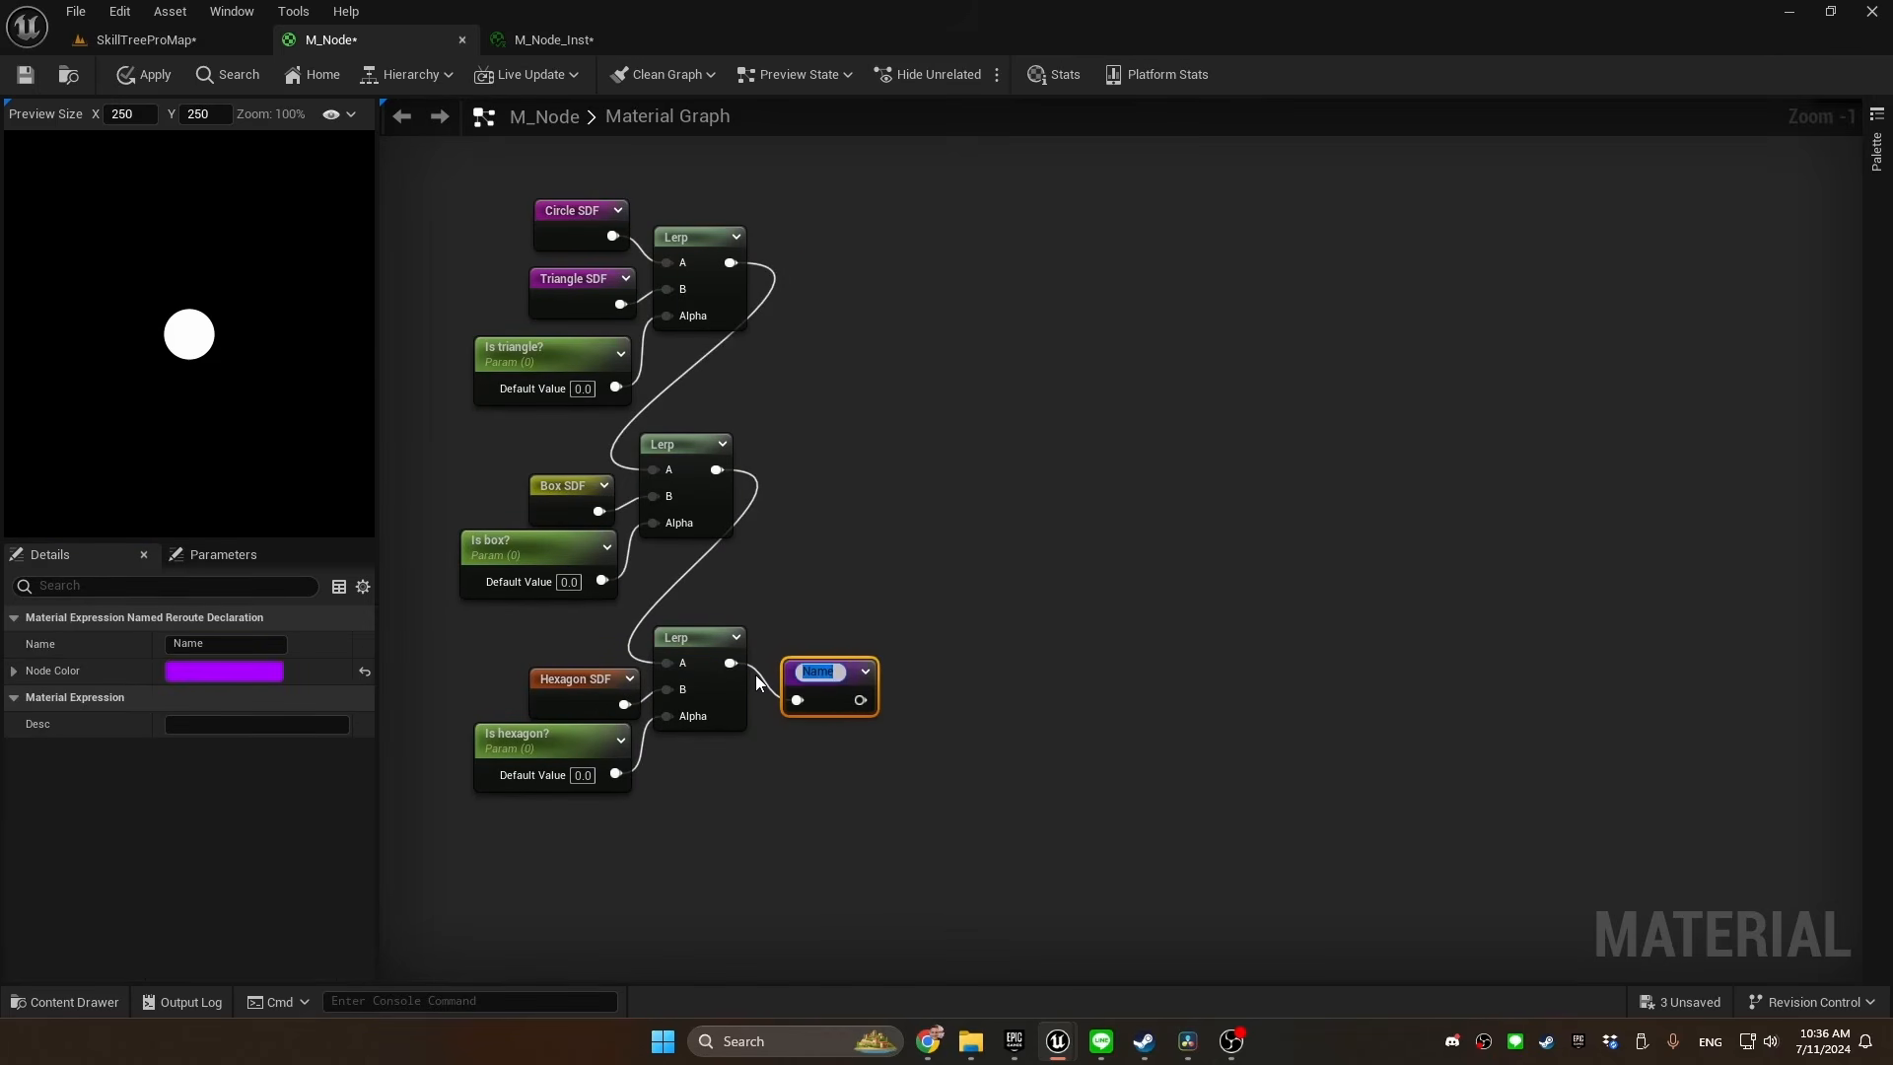
{"action": "type", "text": "SDFD"}
{"action": "key", "text": "BackSpace"}
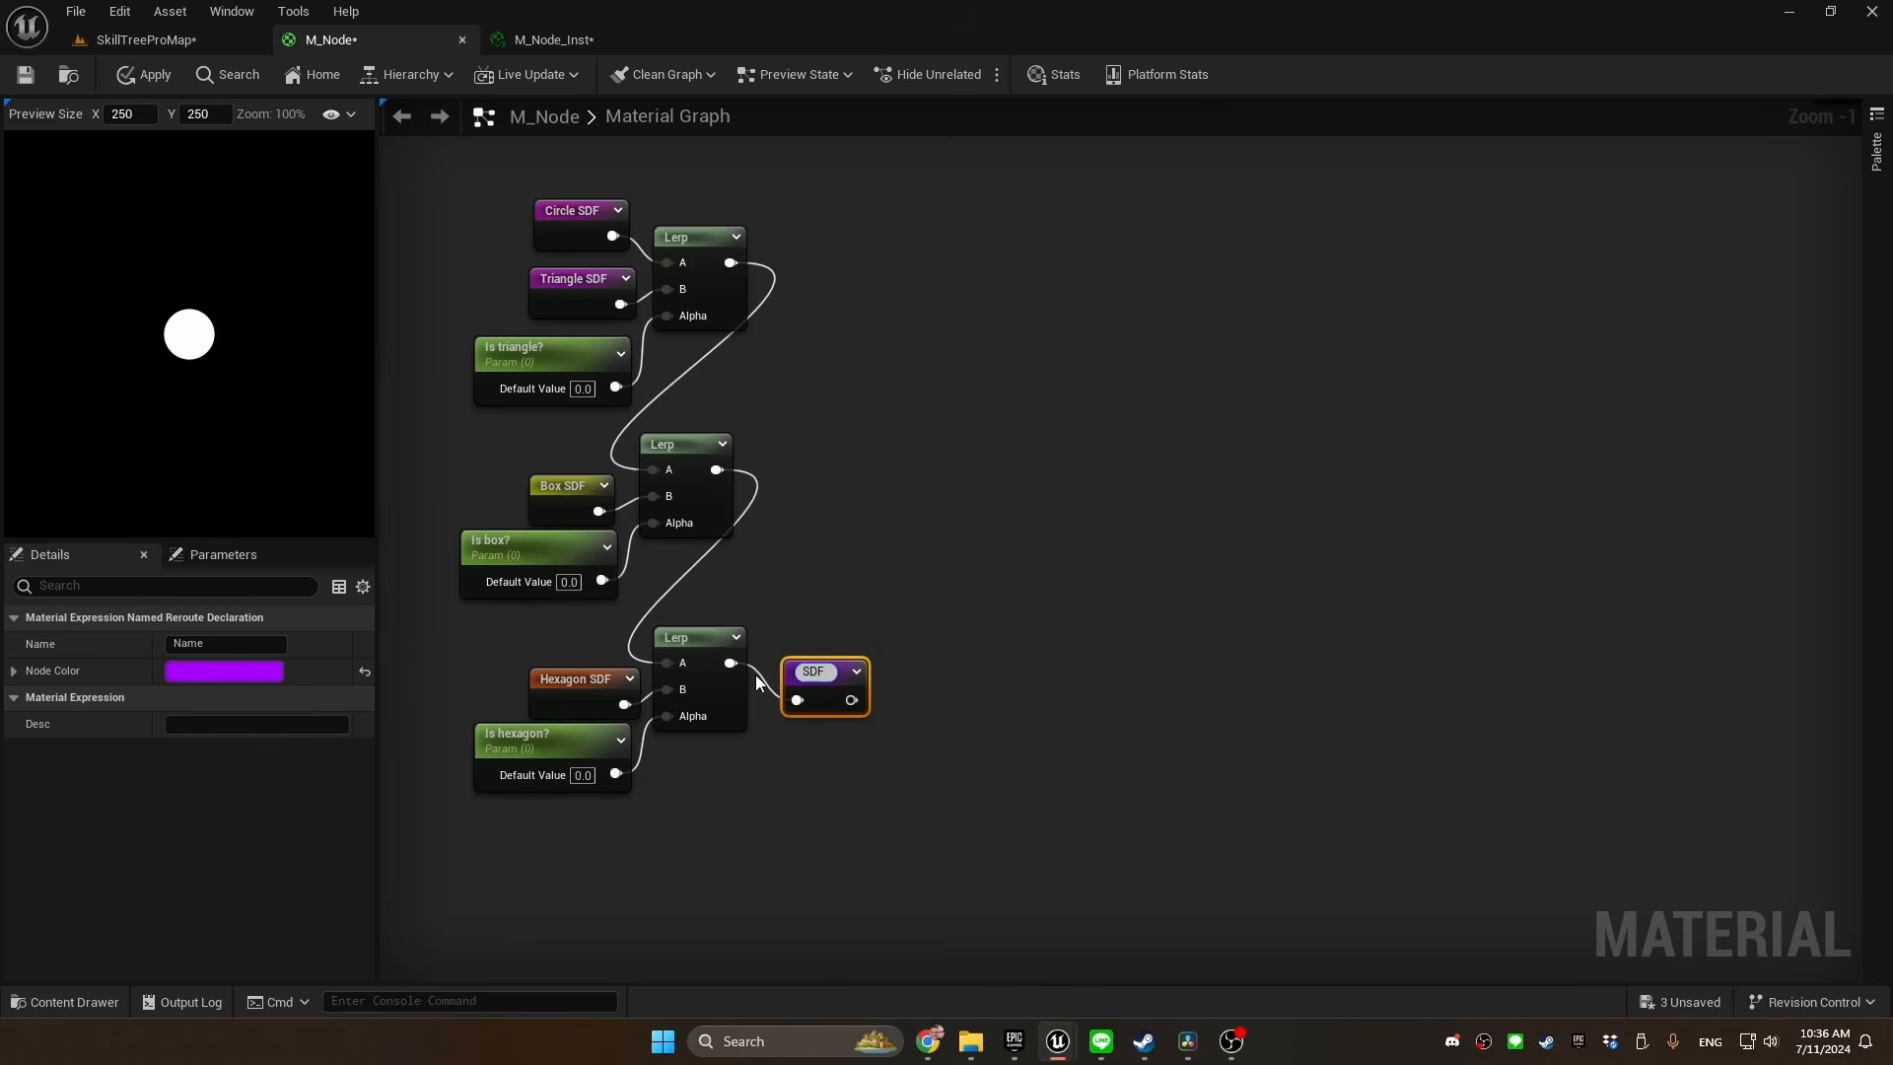
{"action": "key", "text": "Return"}
Wrap the three Lerps and their inputs in a comment titled "Which shape are we using"
{"action": "scroll", "coordinate": [775, 524], "scroll_direction": "down", "scroll_amount": 2}
{"action": "left_click_drag", "start_coordinate": [925, 259], "coordinate": [522, 777]}
{"action": "type", "text": "c"}
{"action": "type", "text": "Which shape are we"}
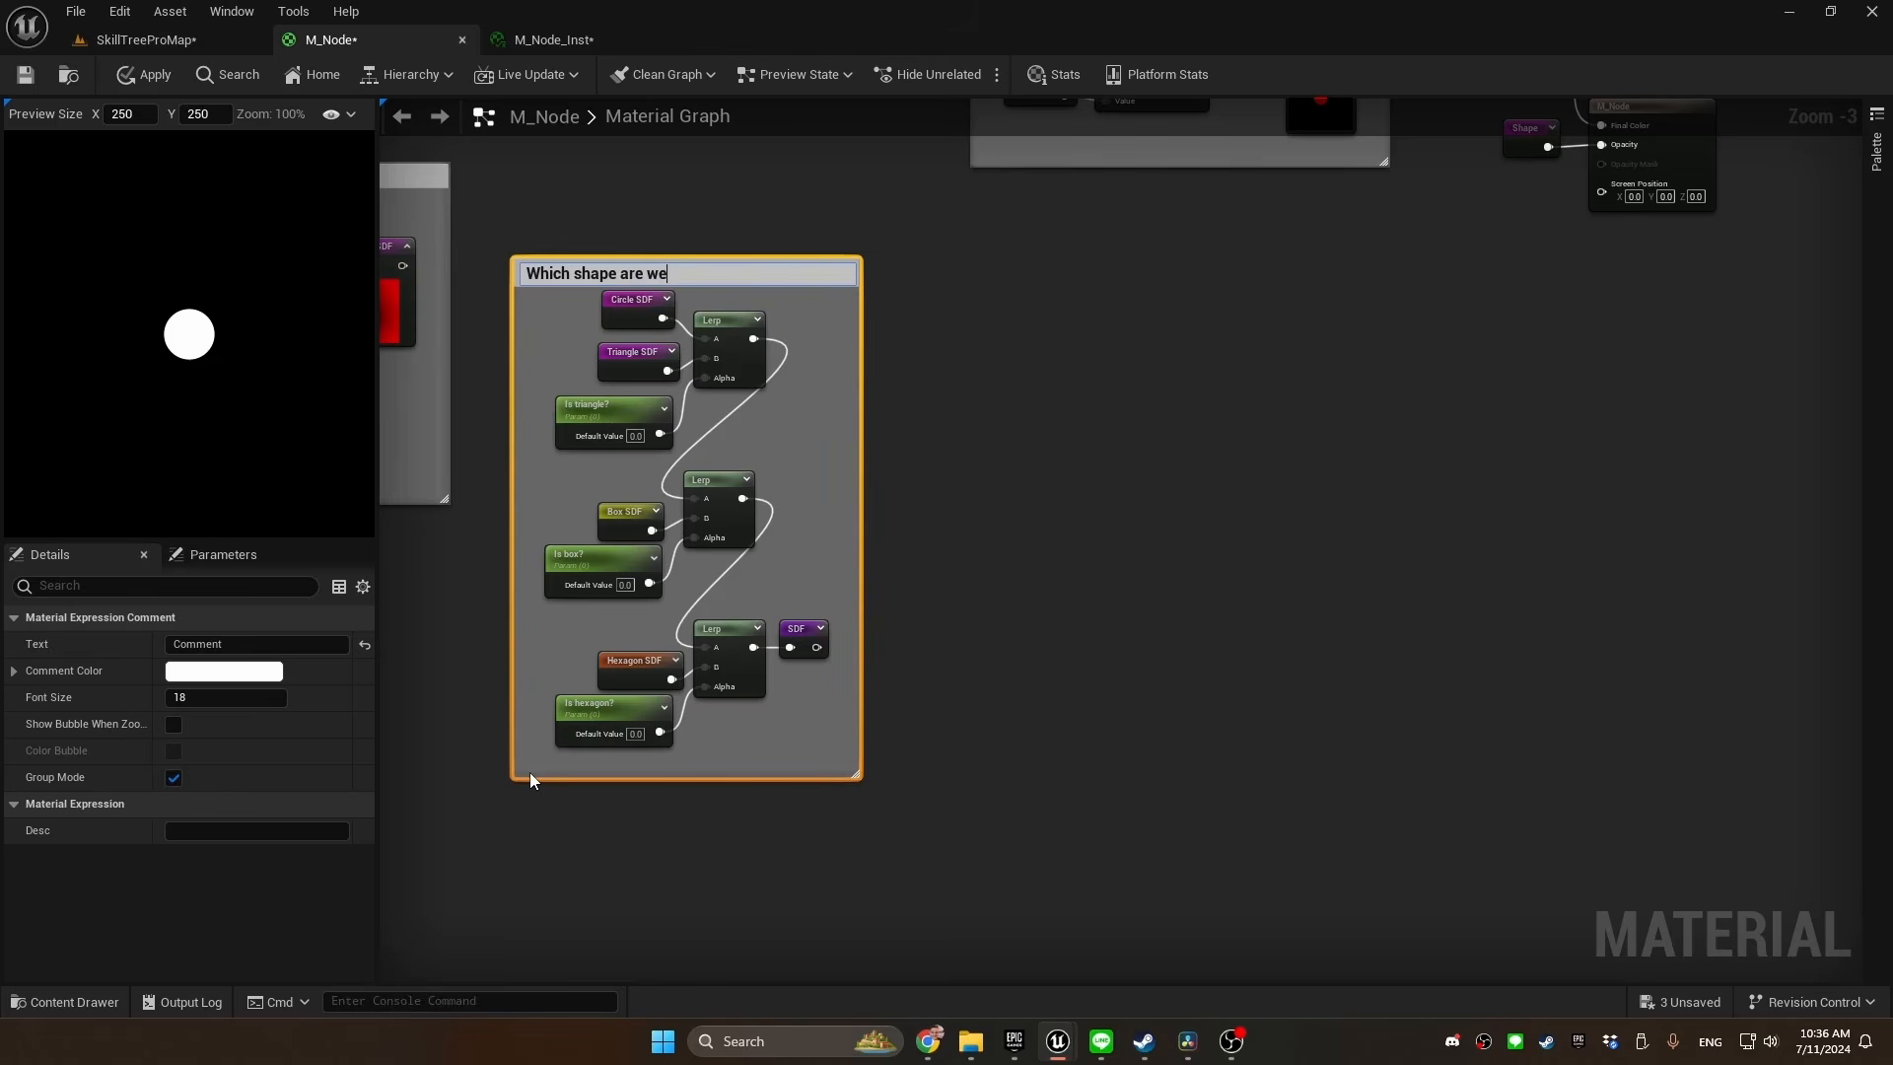
{"action": "type", "text": " using"}
{"action": "key", "text": "Return"}
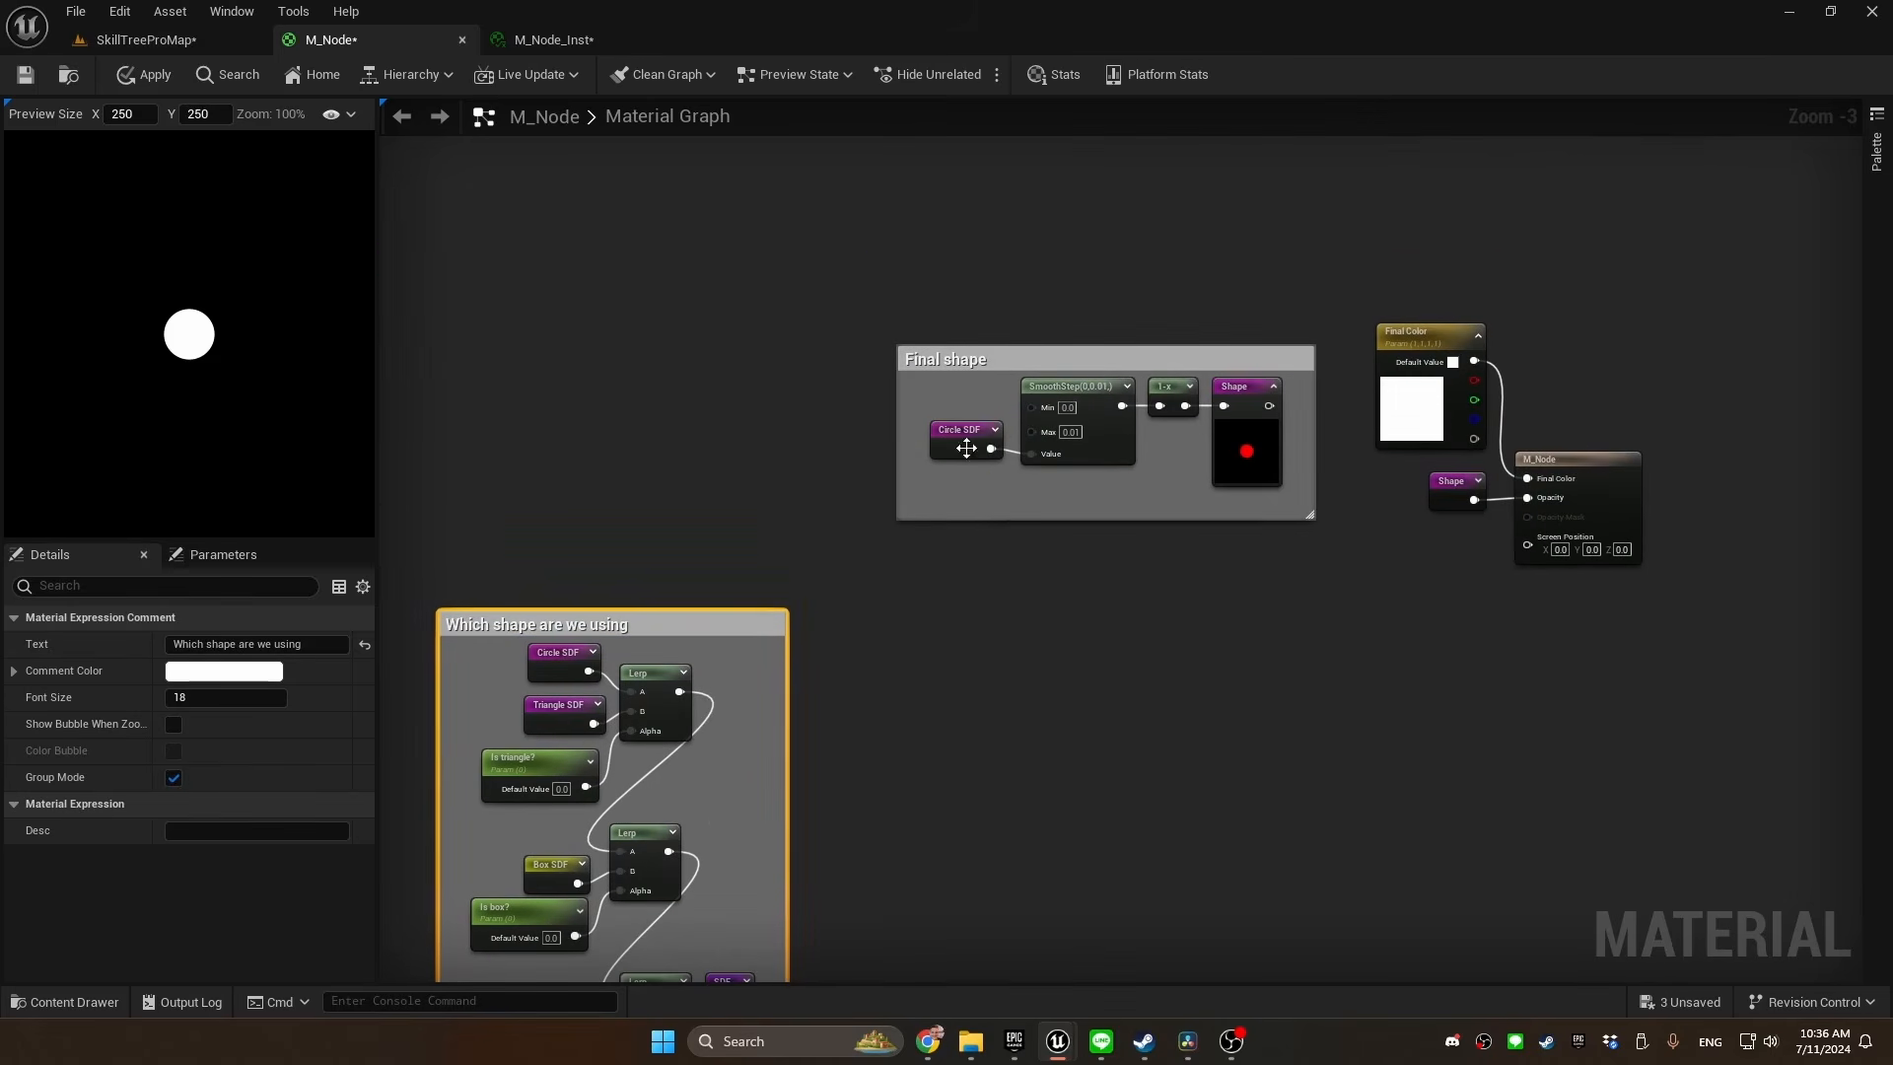
Replace the Circle SDF reroute in the Final shape comment with the SDF reroute, connected to the SmoothStep's Value
{"action": "left_click", "coordinate": [952, 424]}
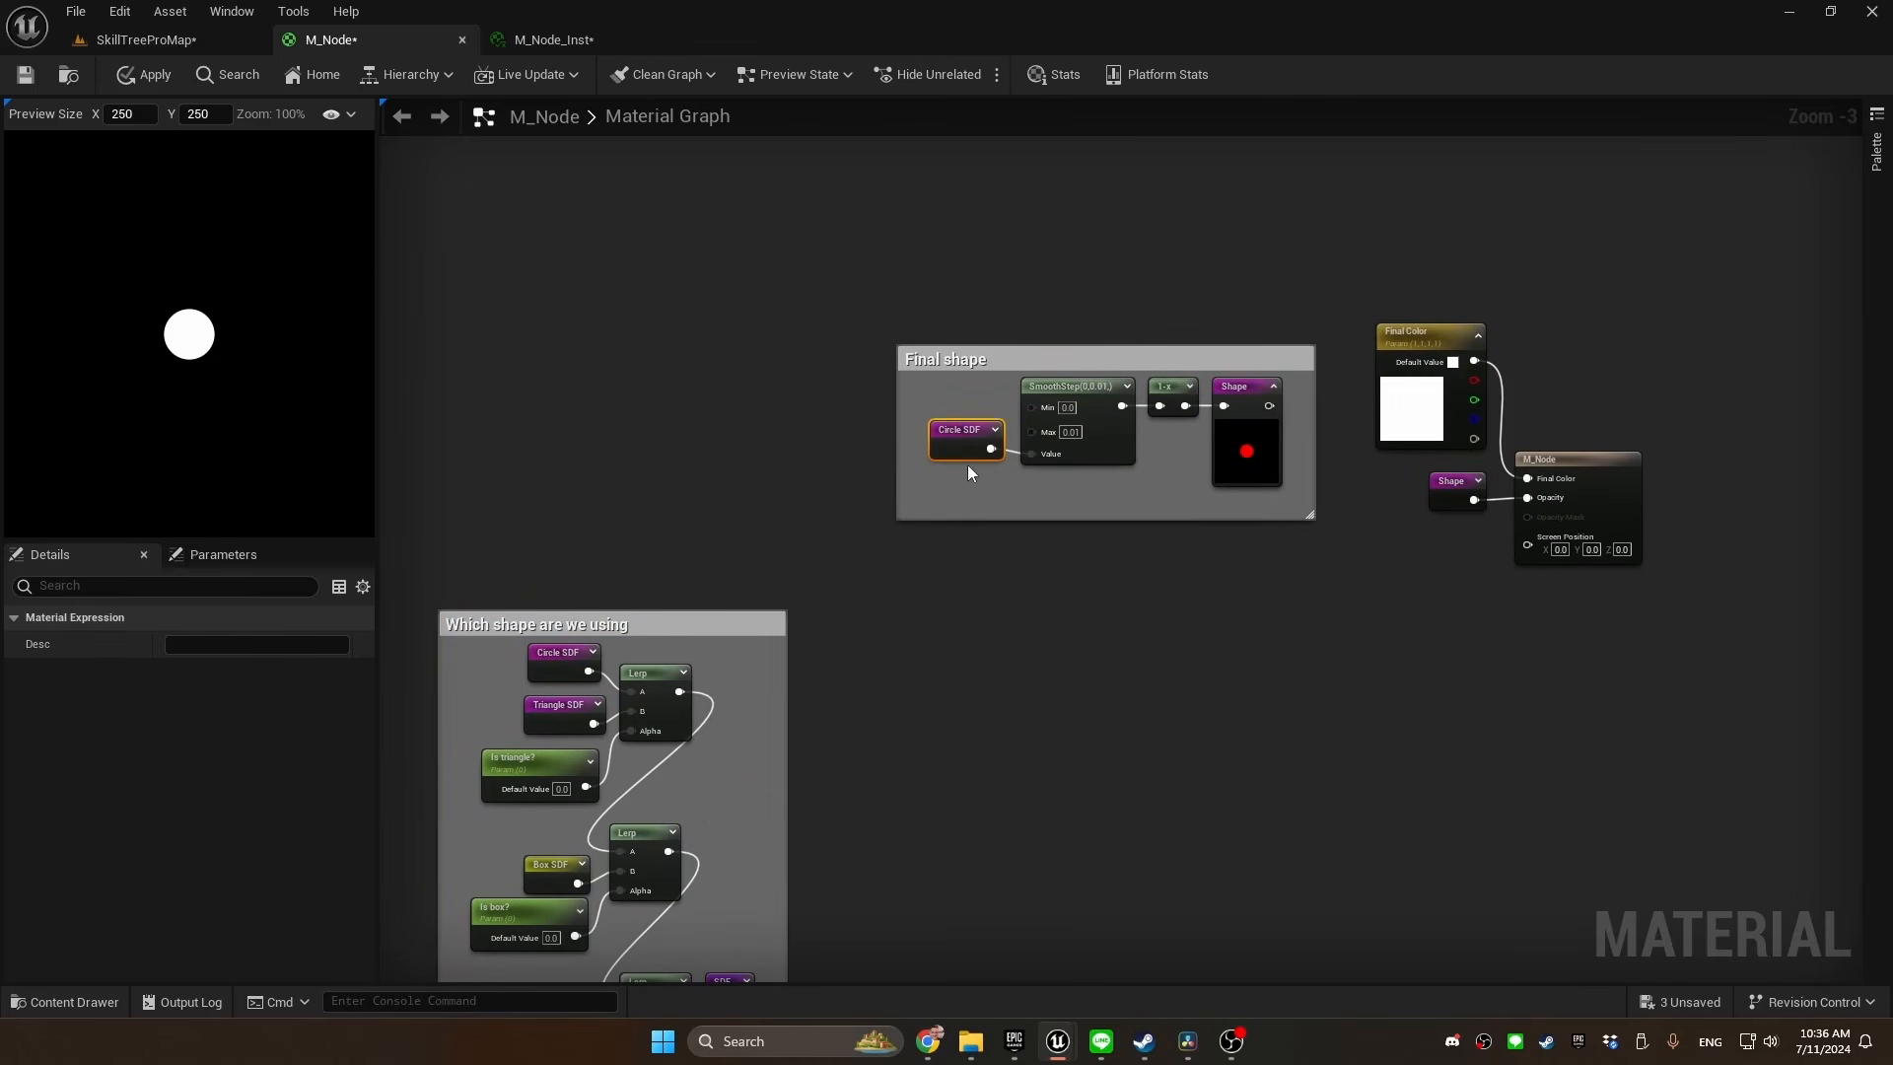
{"action": "key", "text": "Delete"}
{"action": "left_click_drag", "start_coordinate": [1032, 453], "coordinate": [951, 449]}
{"action": "type", "text": "sdf"}
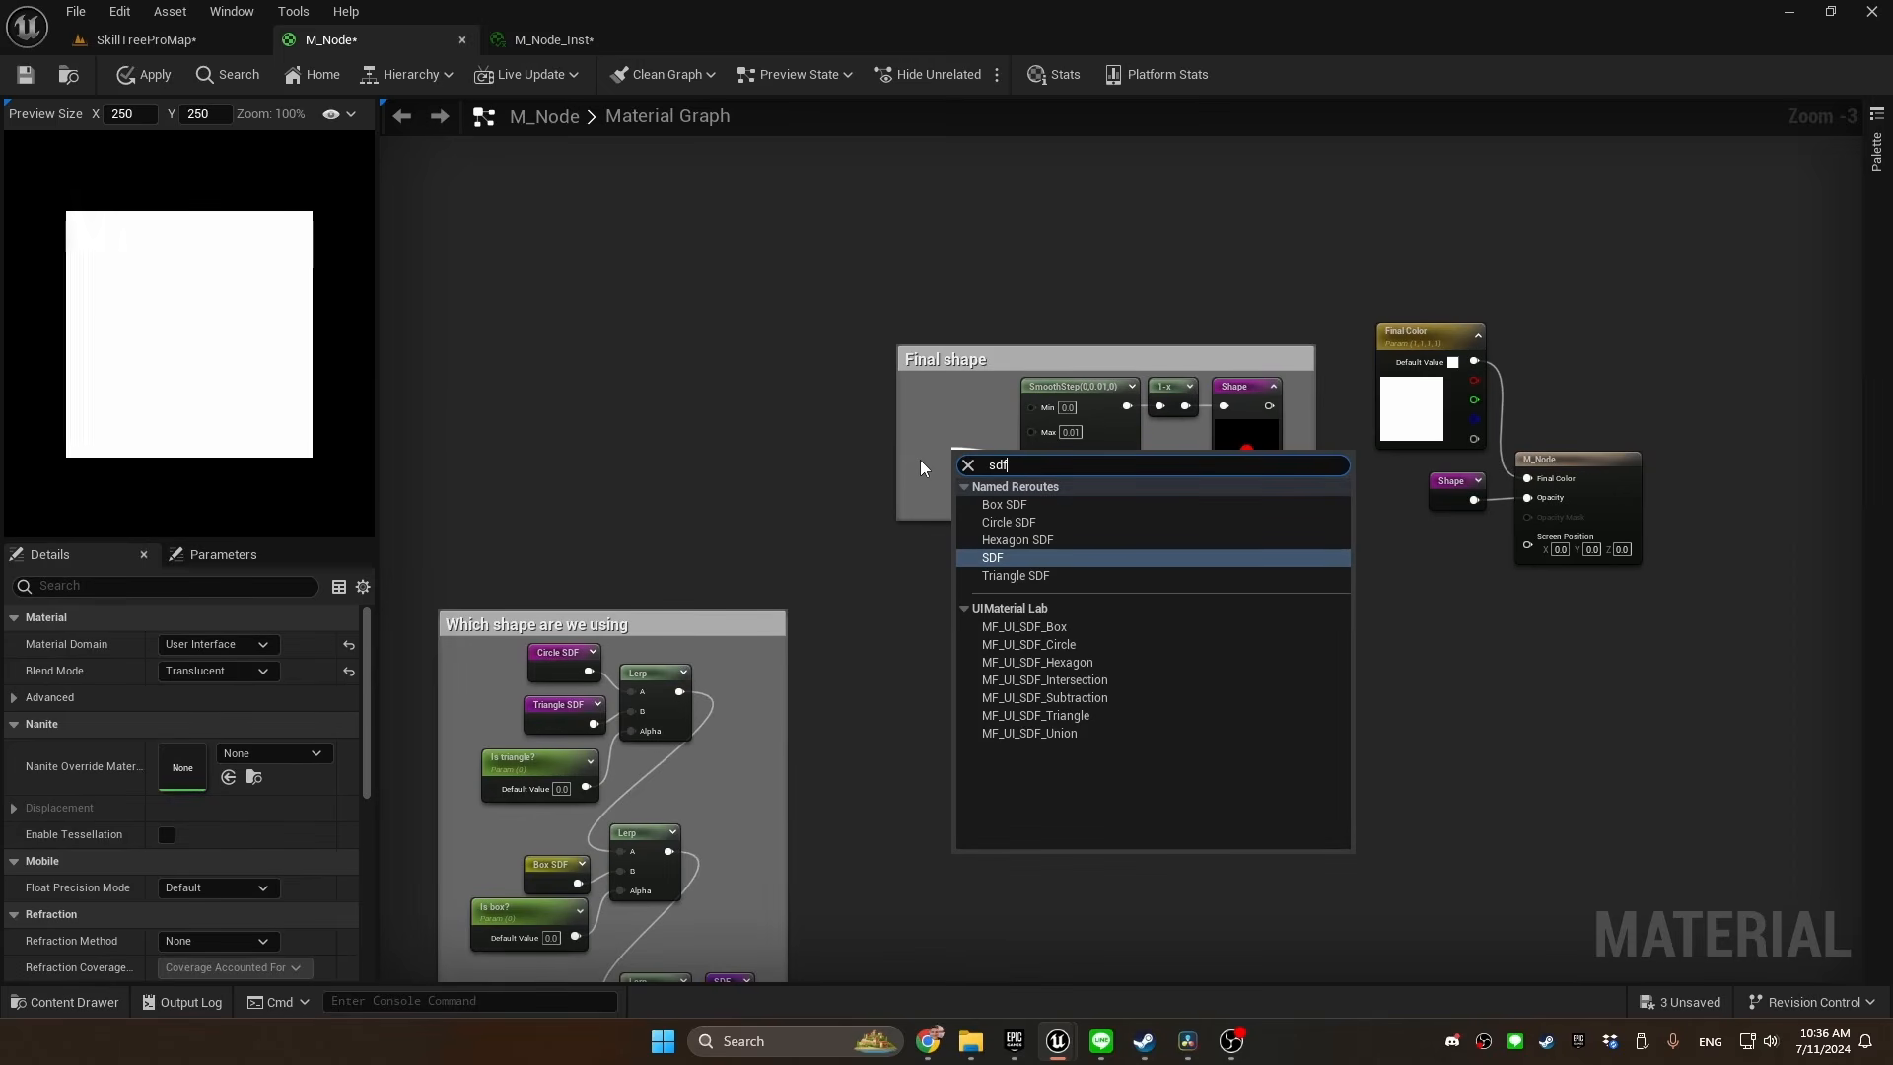
{"action": "key", "text": "Return"}
{"action": "left_click_drag", "start_coordinate": [986, 478], "coordinate": [984, 458]}
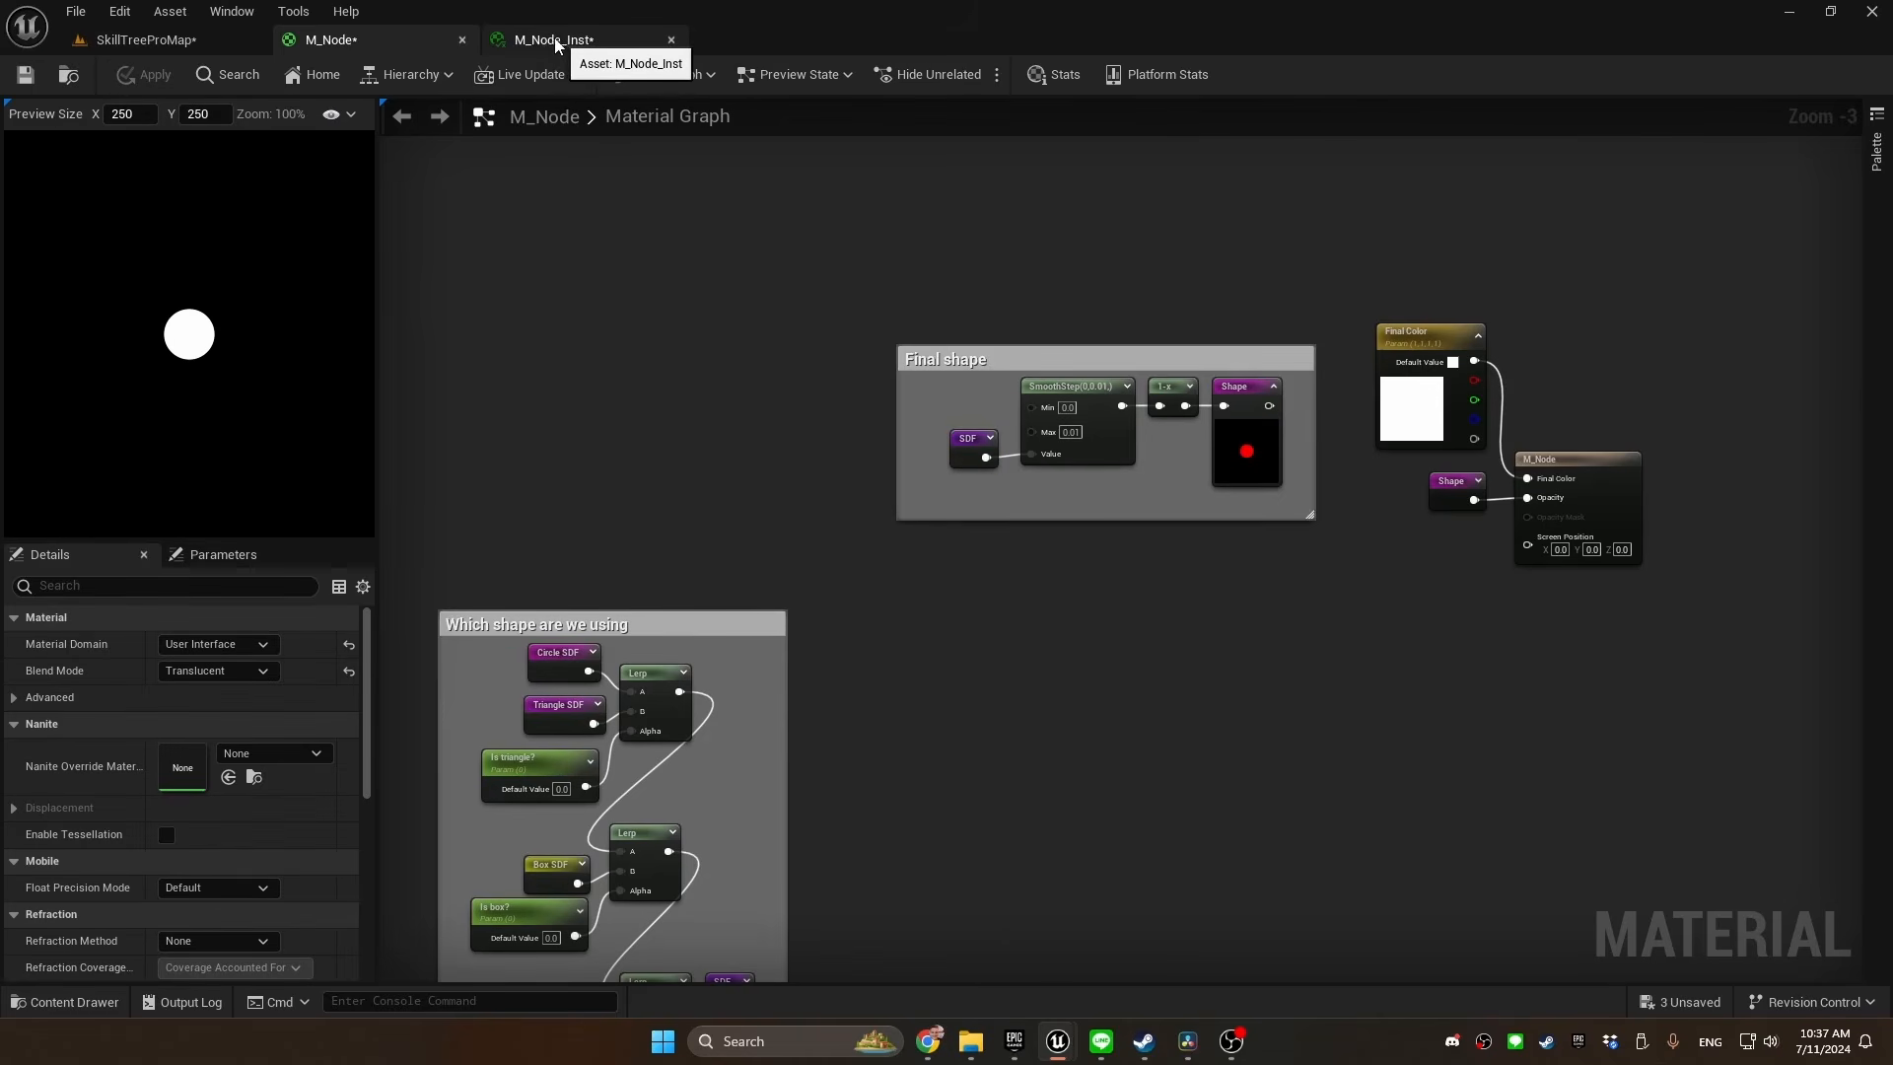
In the M_Node_Inst material instance, enable the Is box?, Is hexagon? and Is triangle? overrides in the Shape group
{"action": "left_click", "coordinate": [563, 45]}
{"action": "left_click", "coordinate": [1338, 256]}
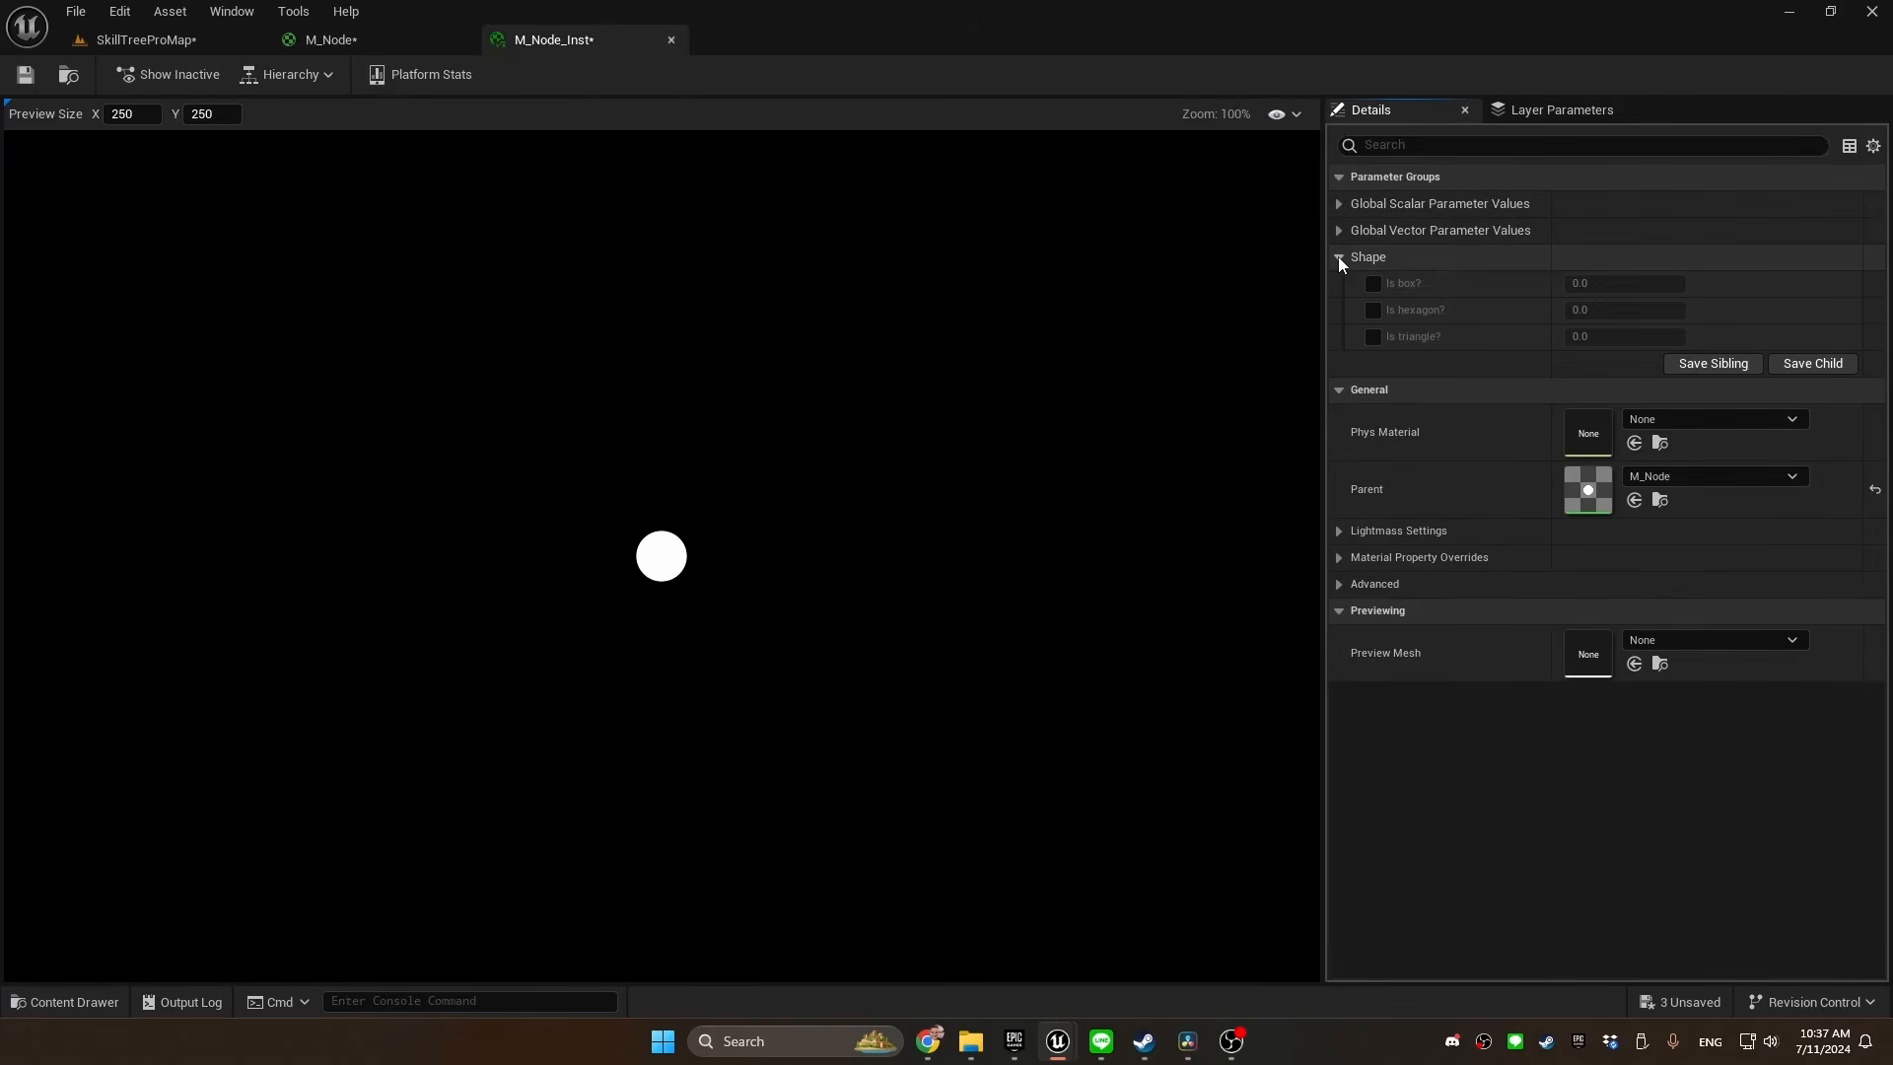
{"action": "left_click", "coordinate": [1374, 284]}
{"action": "left_click", "coordinate": [1373, 309]}
{"action": "left_click", "coordinate": [1374, 336]}
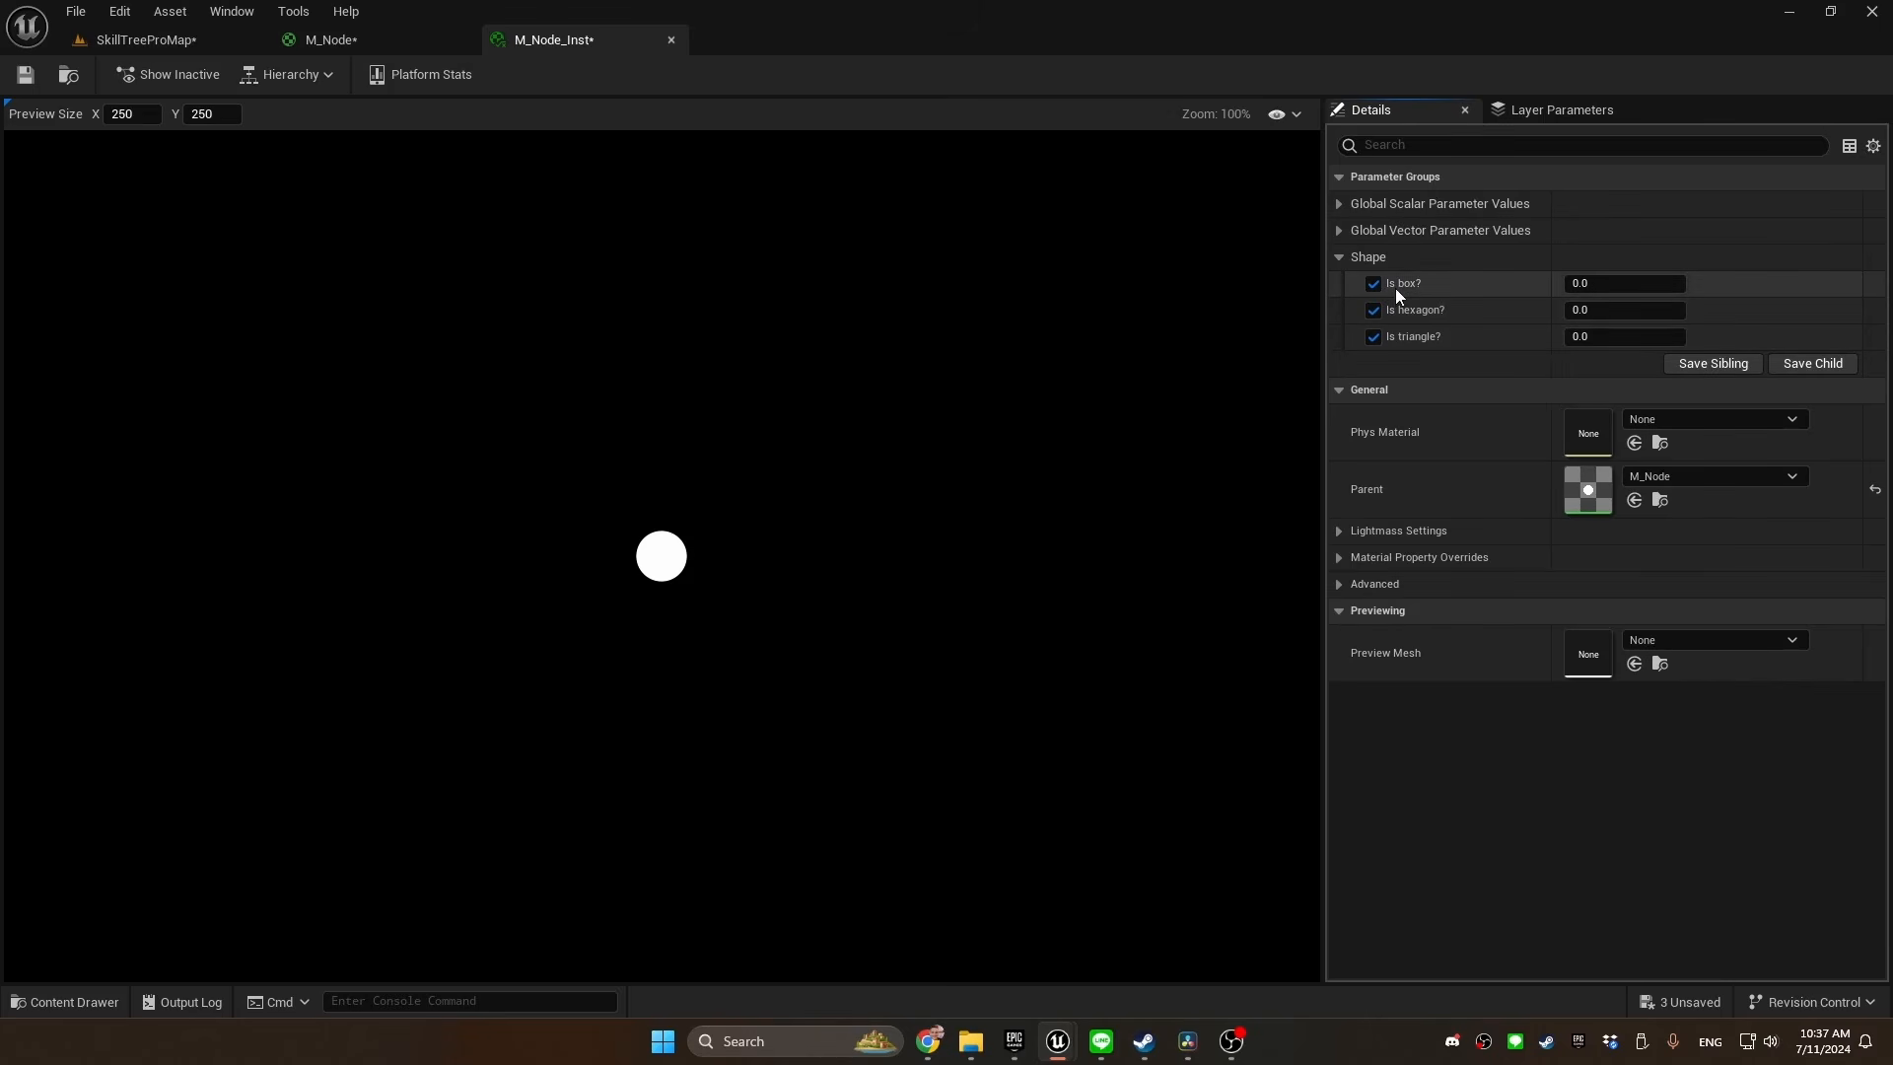
Vary the Is box?, Is hexagon? and Is triangle? values to blend the previewed shape into hybrids
{"action": "scroll", "coordinate": [779, 567], "scroll_direction": "up", "scroll_amount": 5}
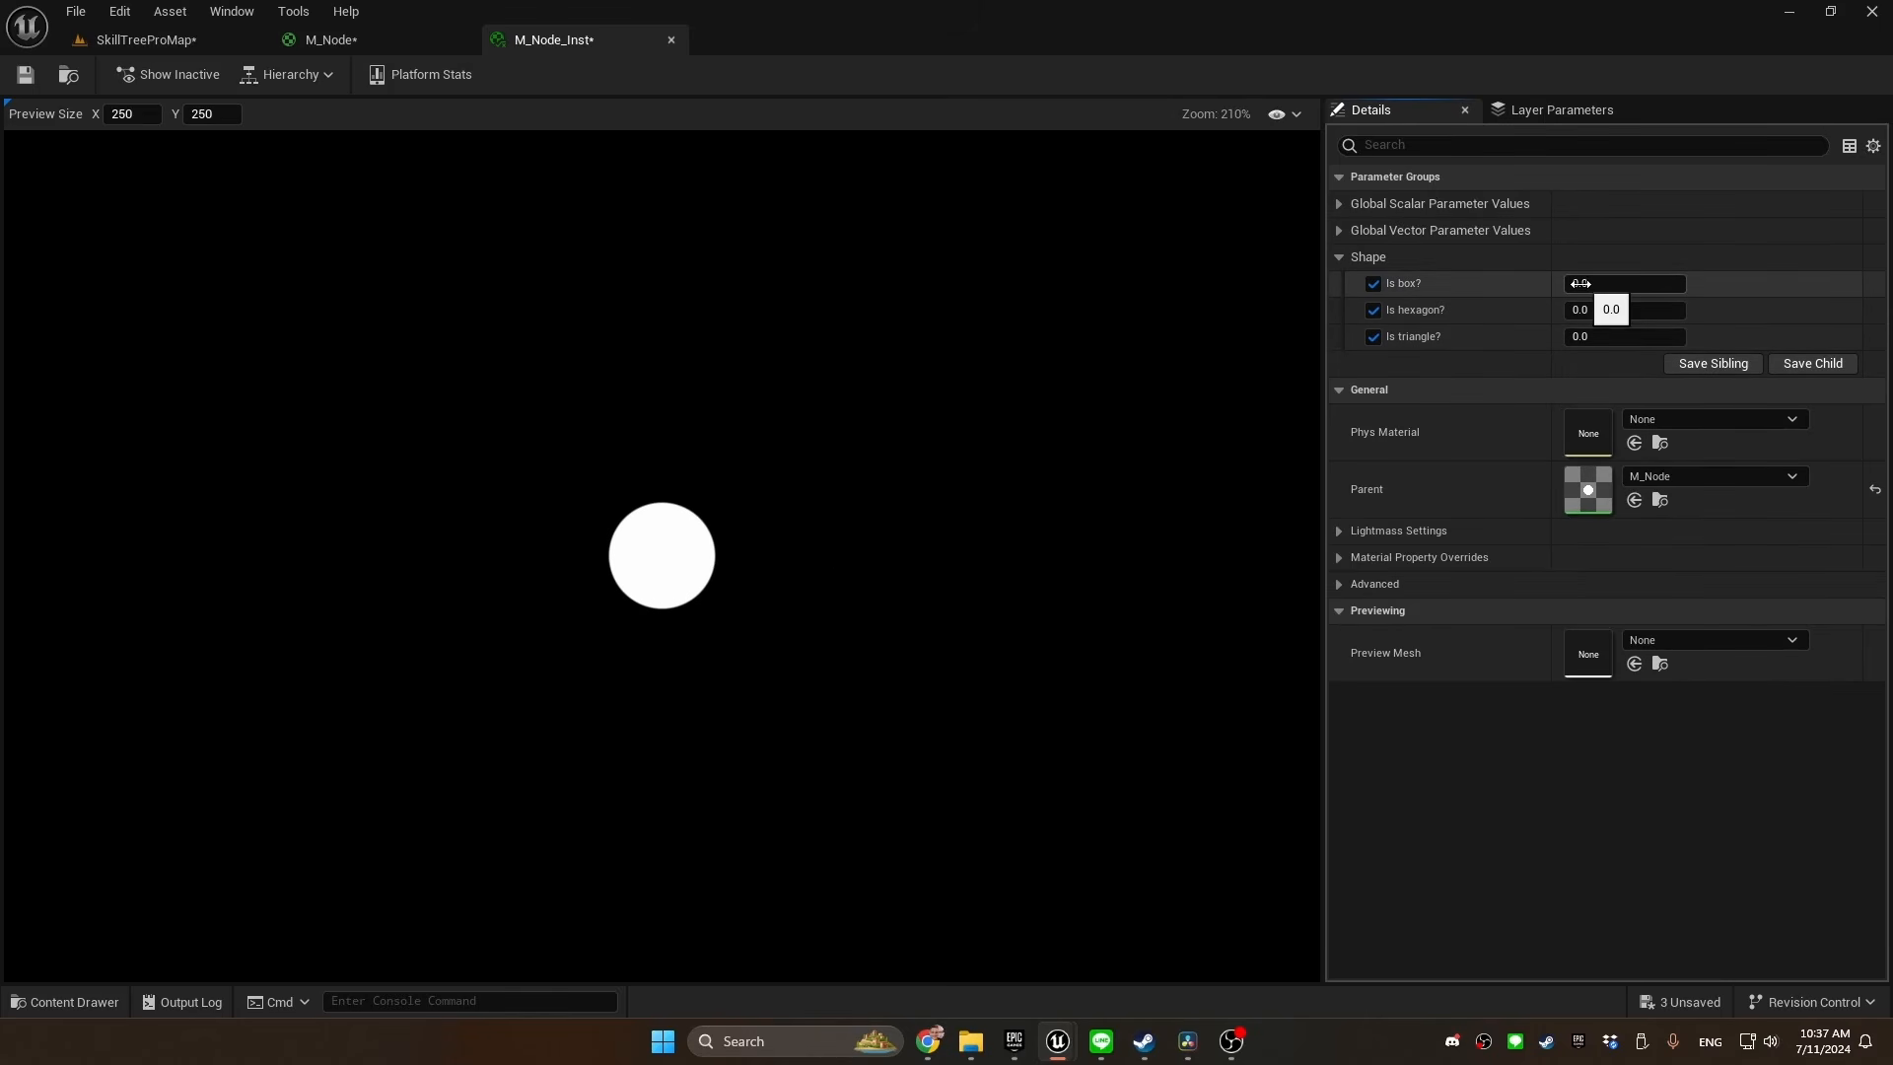
{"action": "left_click_drag", "start_coordinate": [1603, 285], "coordinate": [1685, 310]}
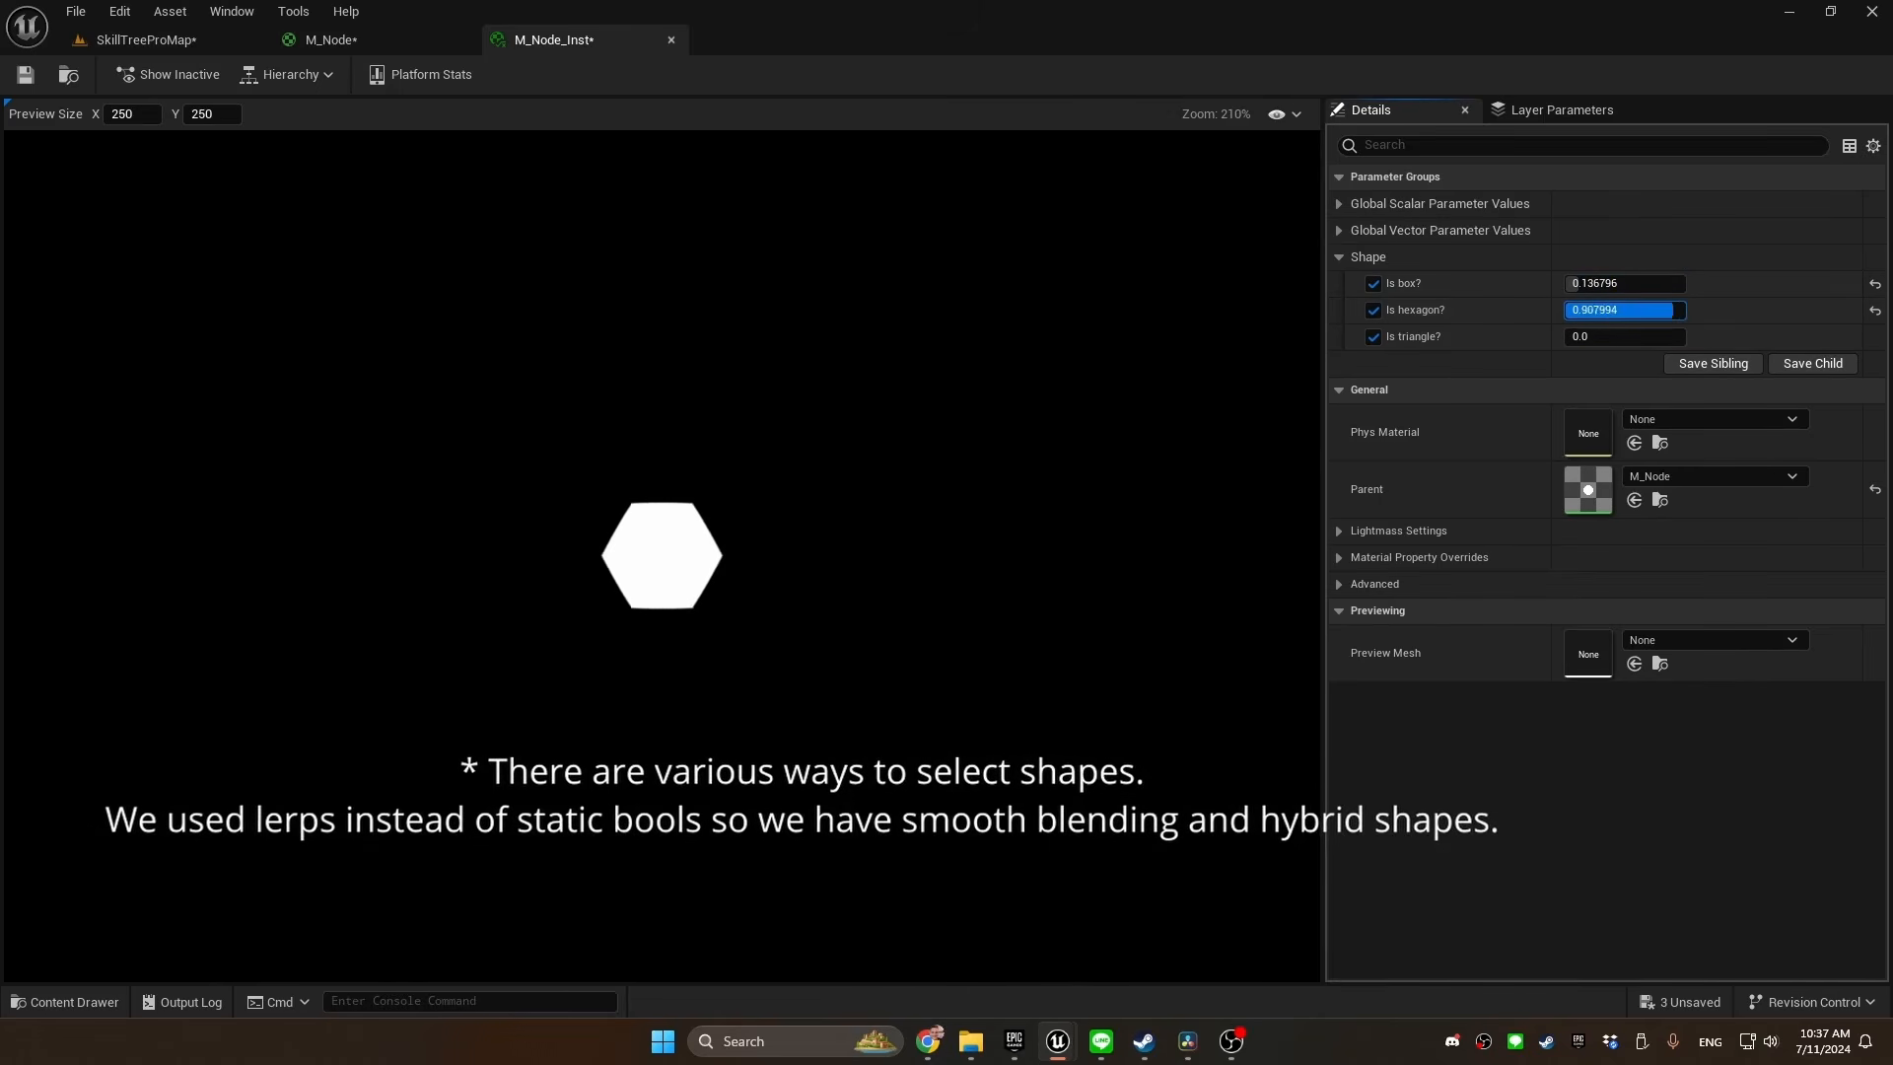
{"action": "mouse_move", "coordinate": [1569, 336]}
{"action": "left_mouse_down"}
{"action": "mouse_move", "coordinate": [1612, 336]}
{"action": "mouse_move", "coordinate": [1575, 312]}
{"action": "left_mouse_up"}
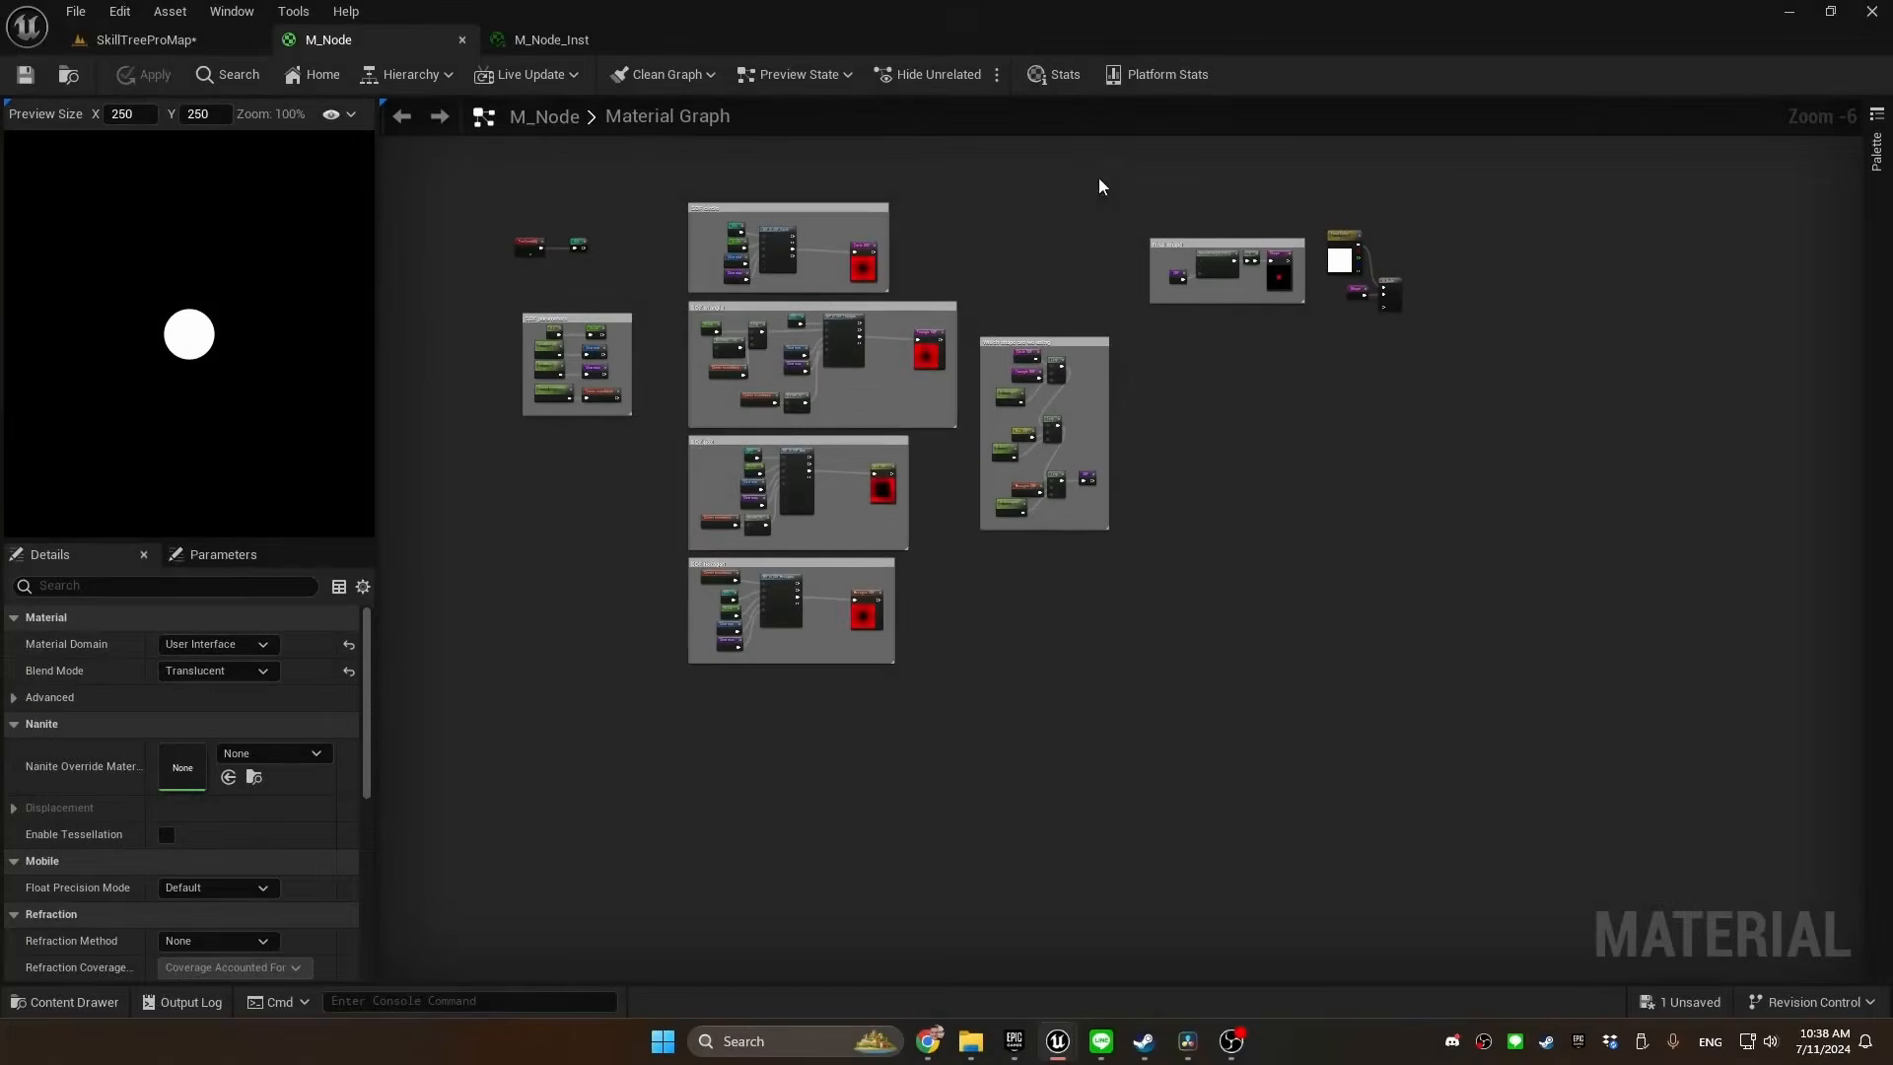
Enclose the four SDF shape comments and the shape selection comment of M_Node in one larger comment
{"action": "left_click_drag", "start_coordinate": [1097, 179], "coordinate": [671, 671]}
{"action": "key", "text": "c"}
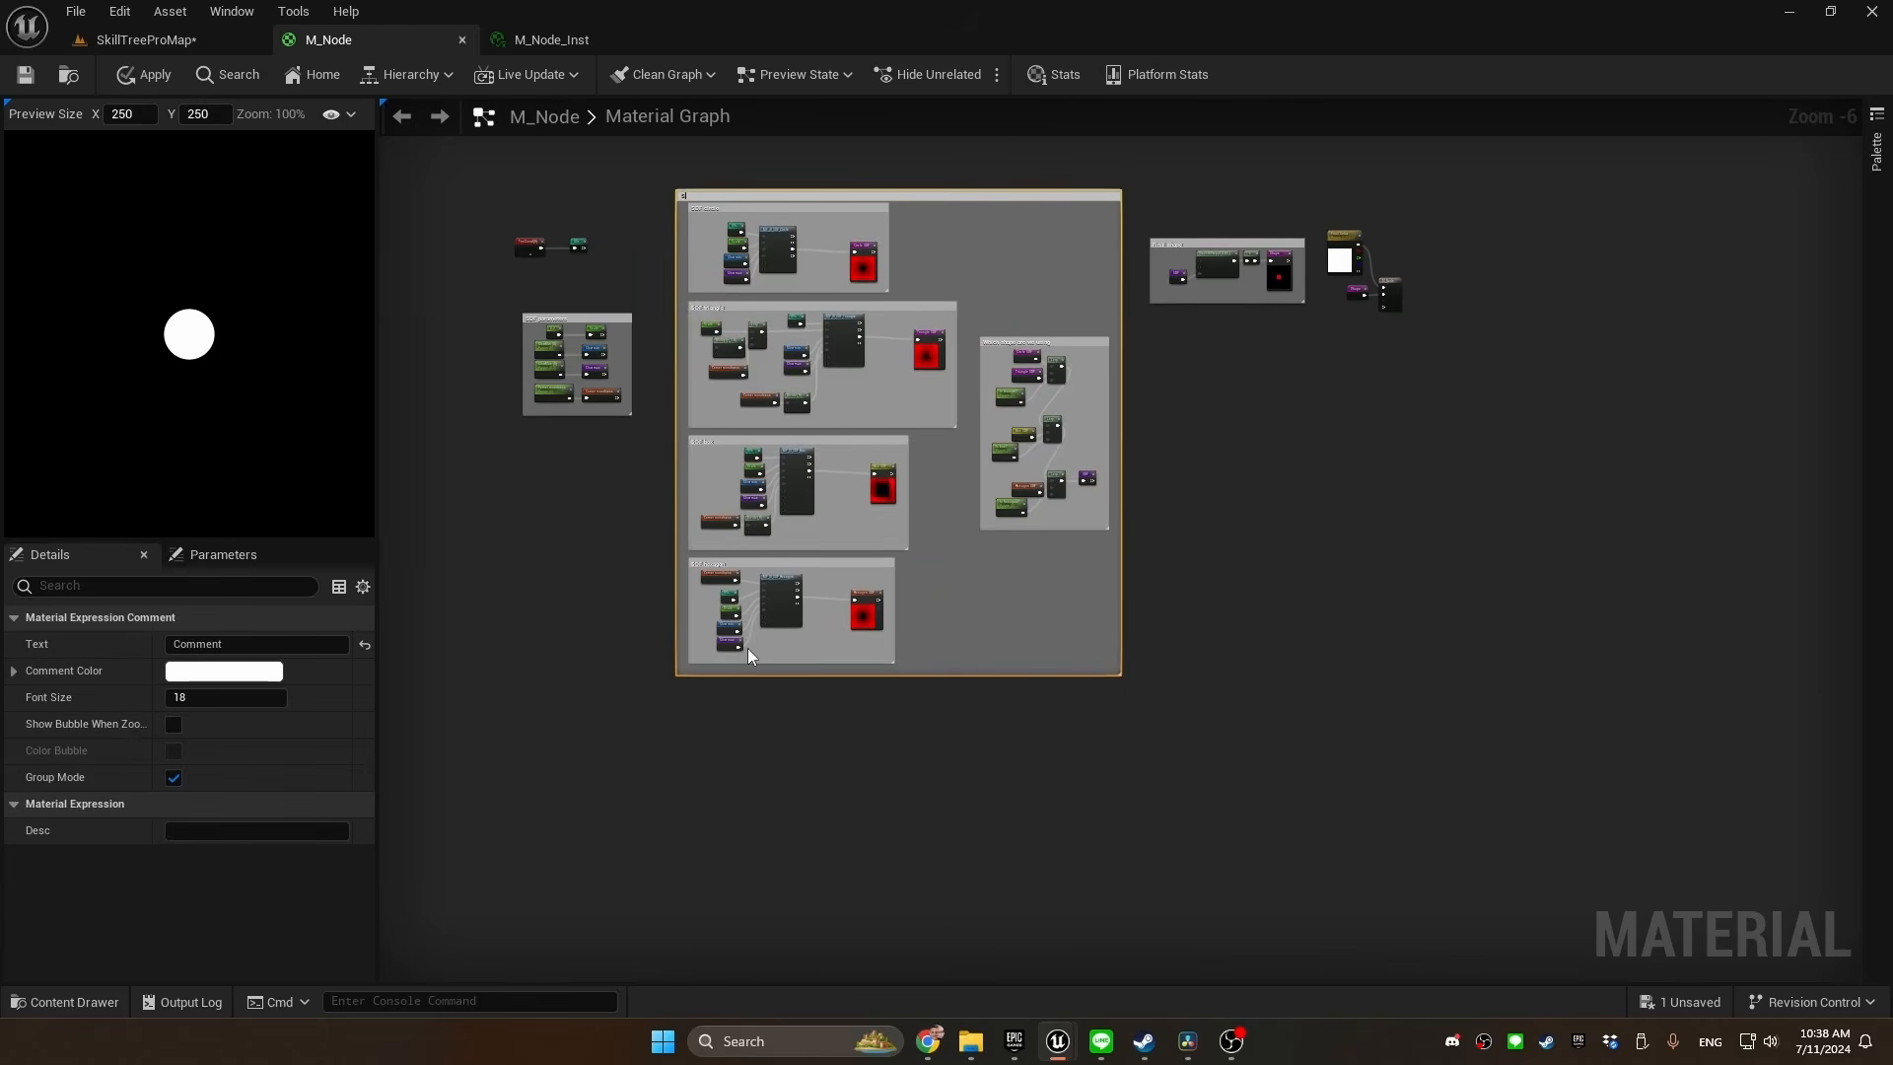
{"action": "key", "text": "Return"}
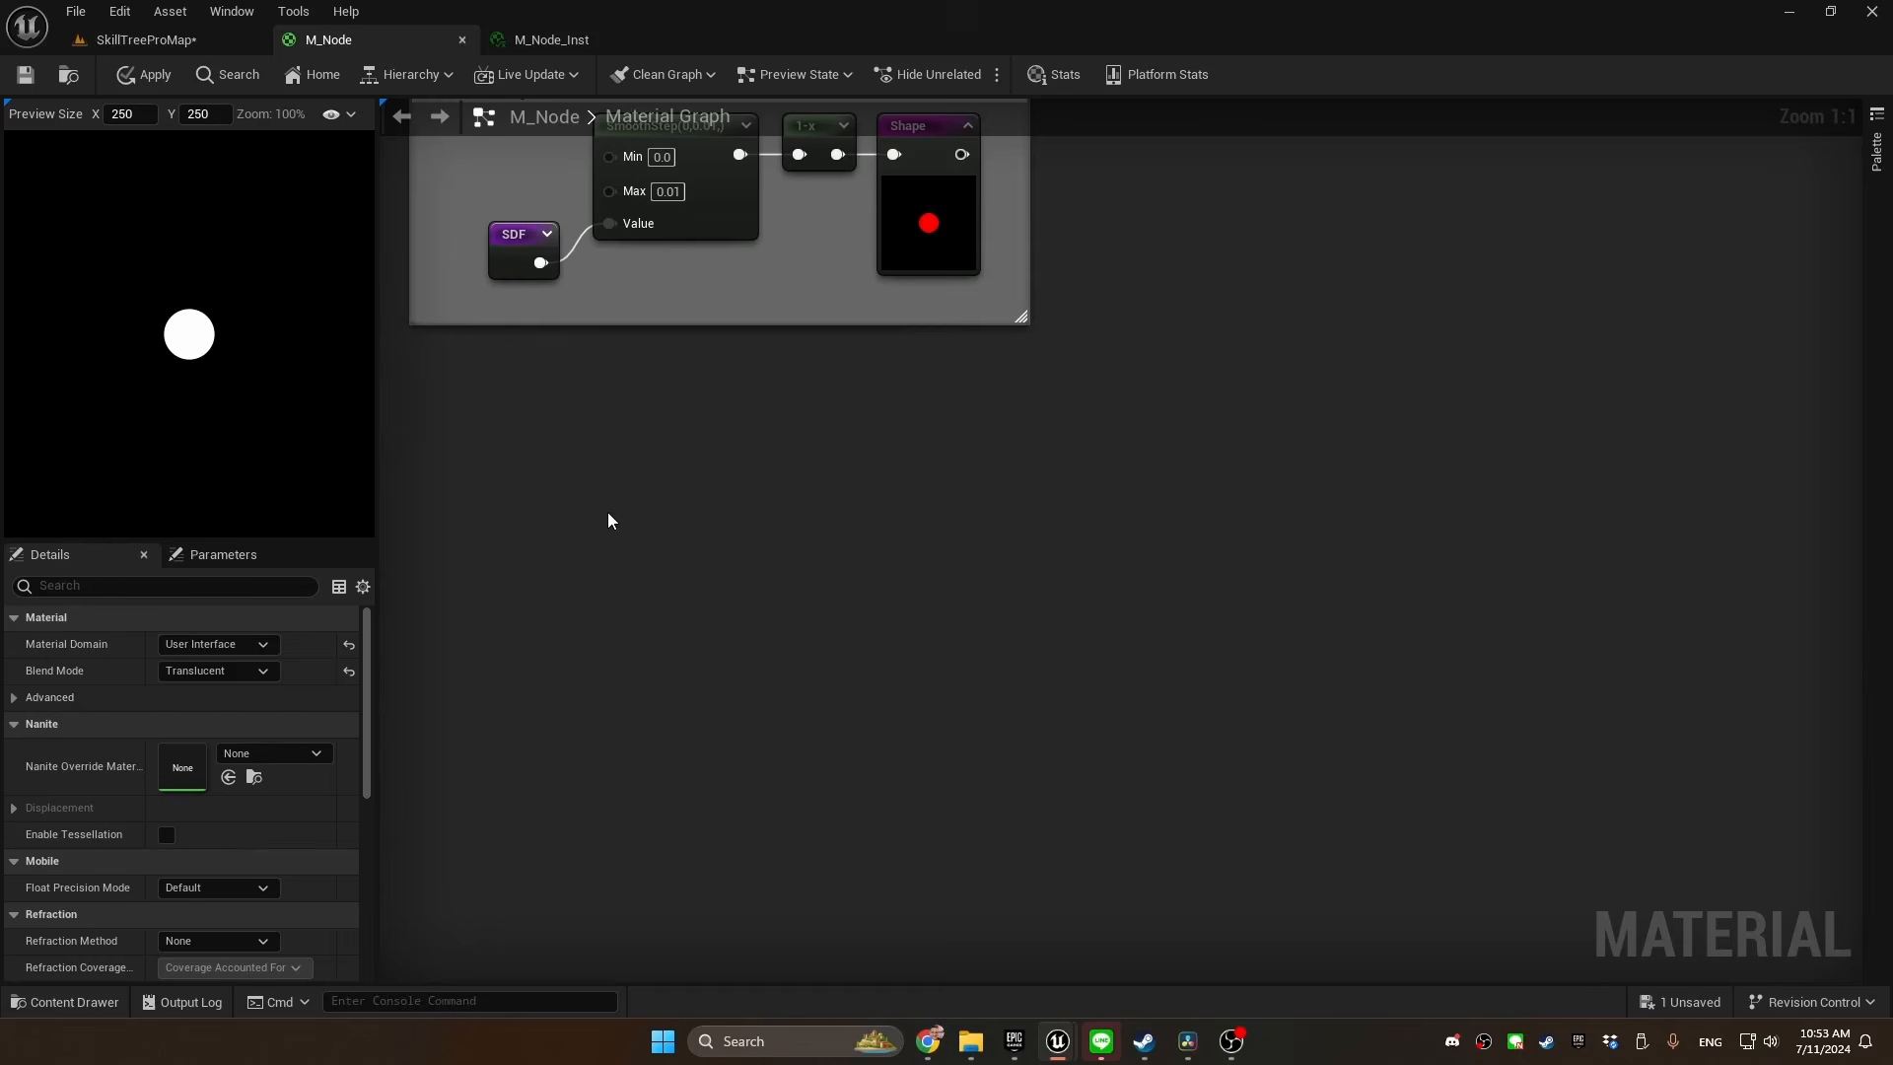
Add an SDF reroute below the Final shape comment, connect it to a new Abs node and show that node's preview
{"action": "right_click", "coordinate": [608, 520]}
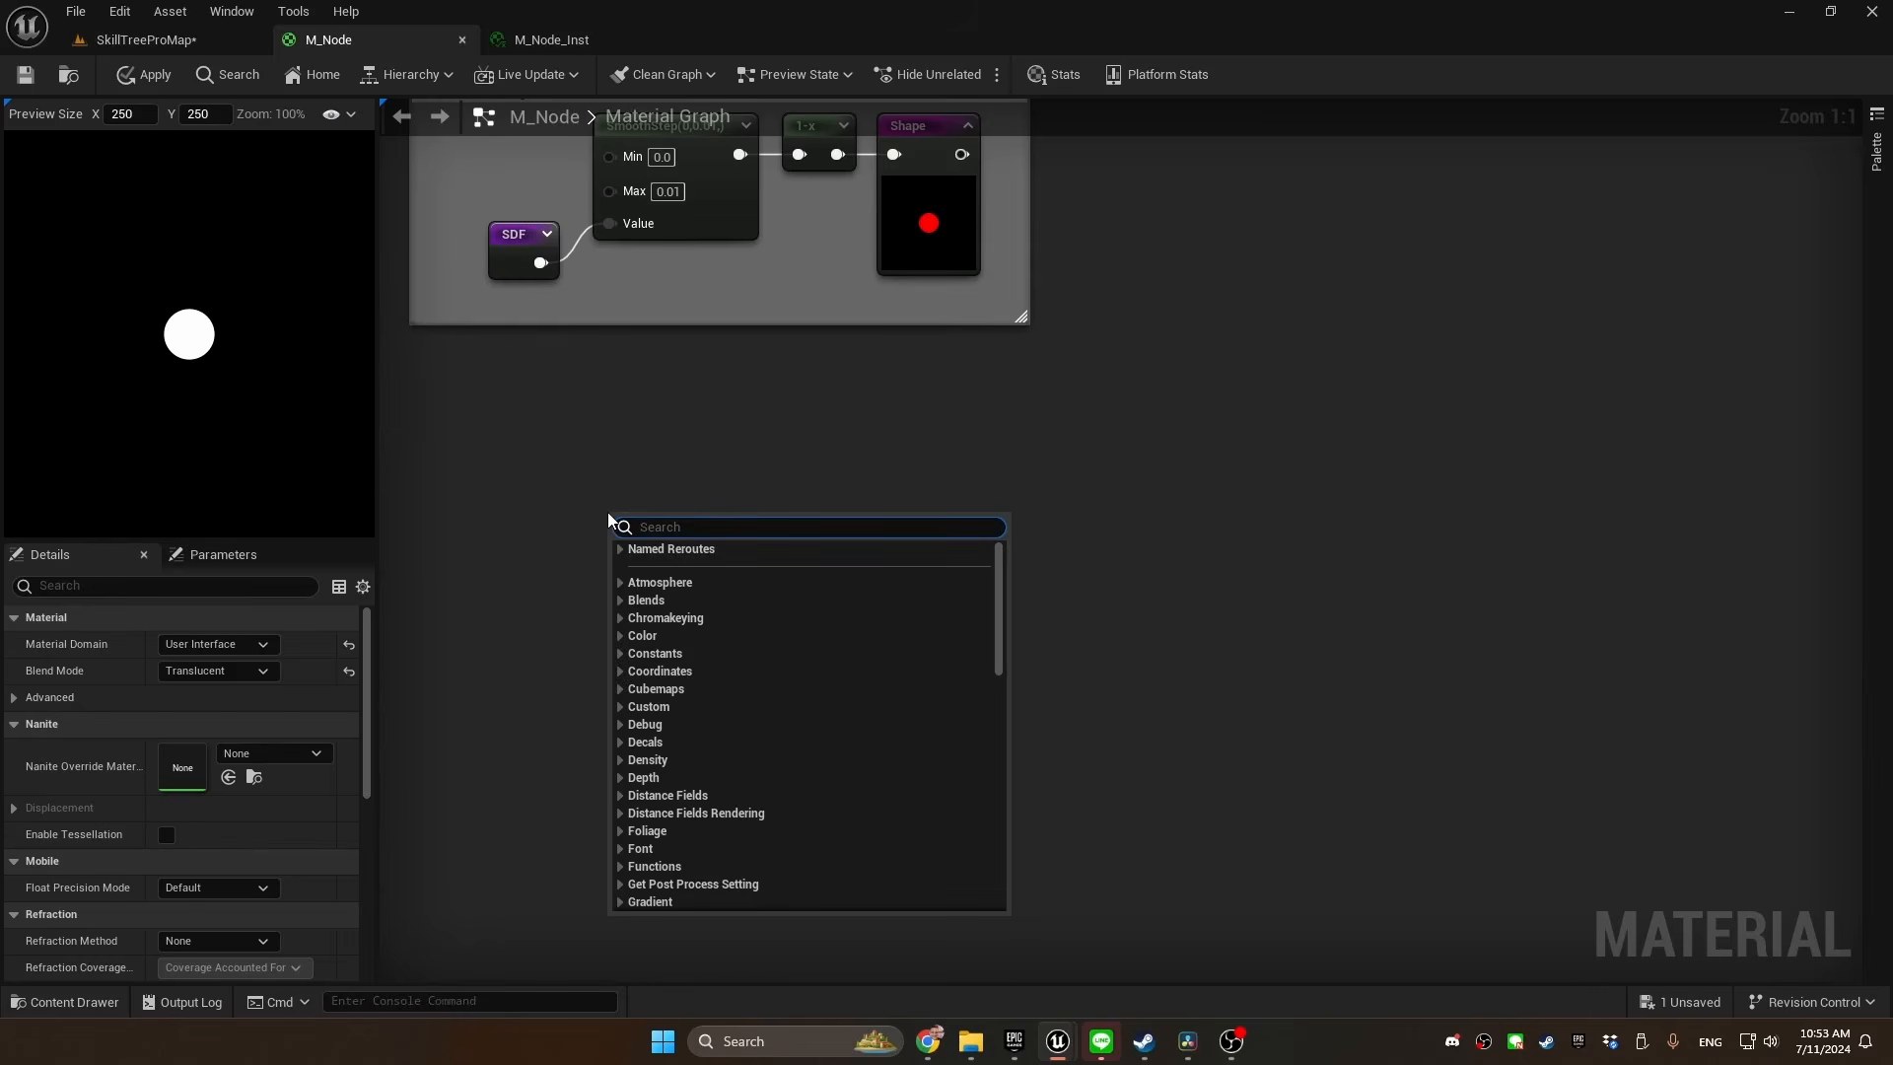
{"action": "type", "text": "sdf"}
{"action": "key", "text": "Return"}
{"action": "left_click_drag", "start_coordinate": [667, 557], "coordinate": [740, 560]}
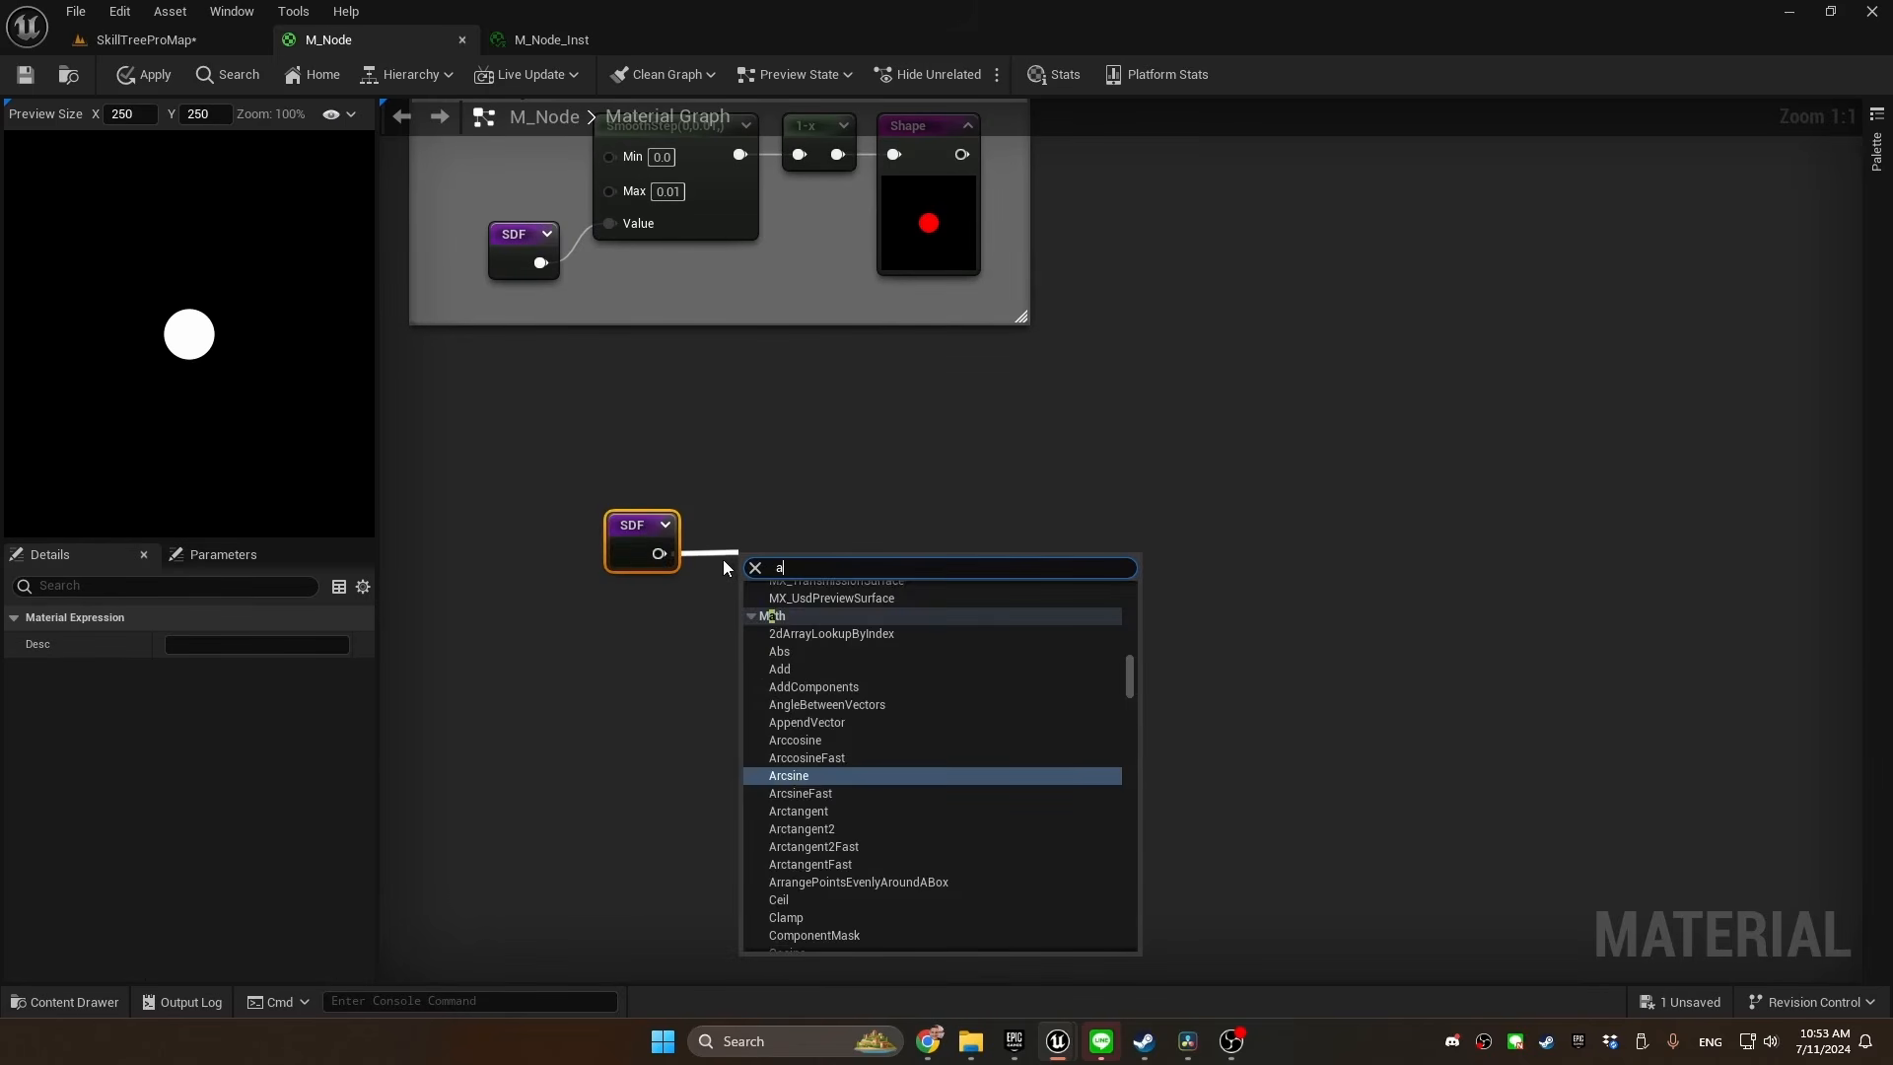
{"action": "type", "text": "abs"}
{"action": "left_click", "coordinate": [795, 608]}
{"action": "left_click", "coordinate": [771, 517]}
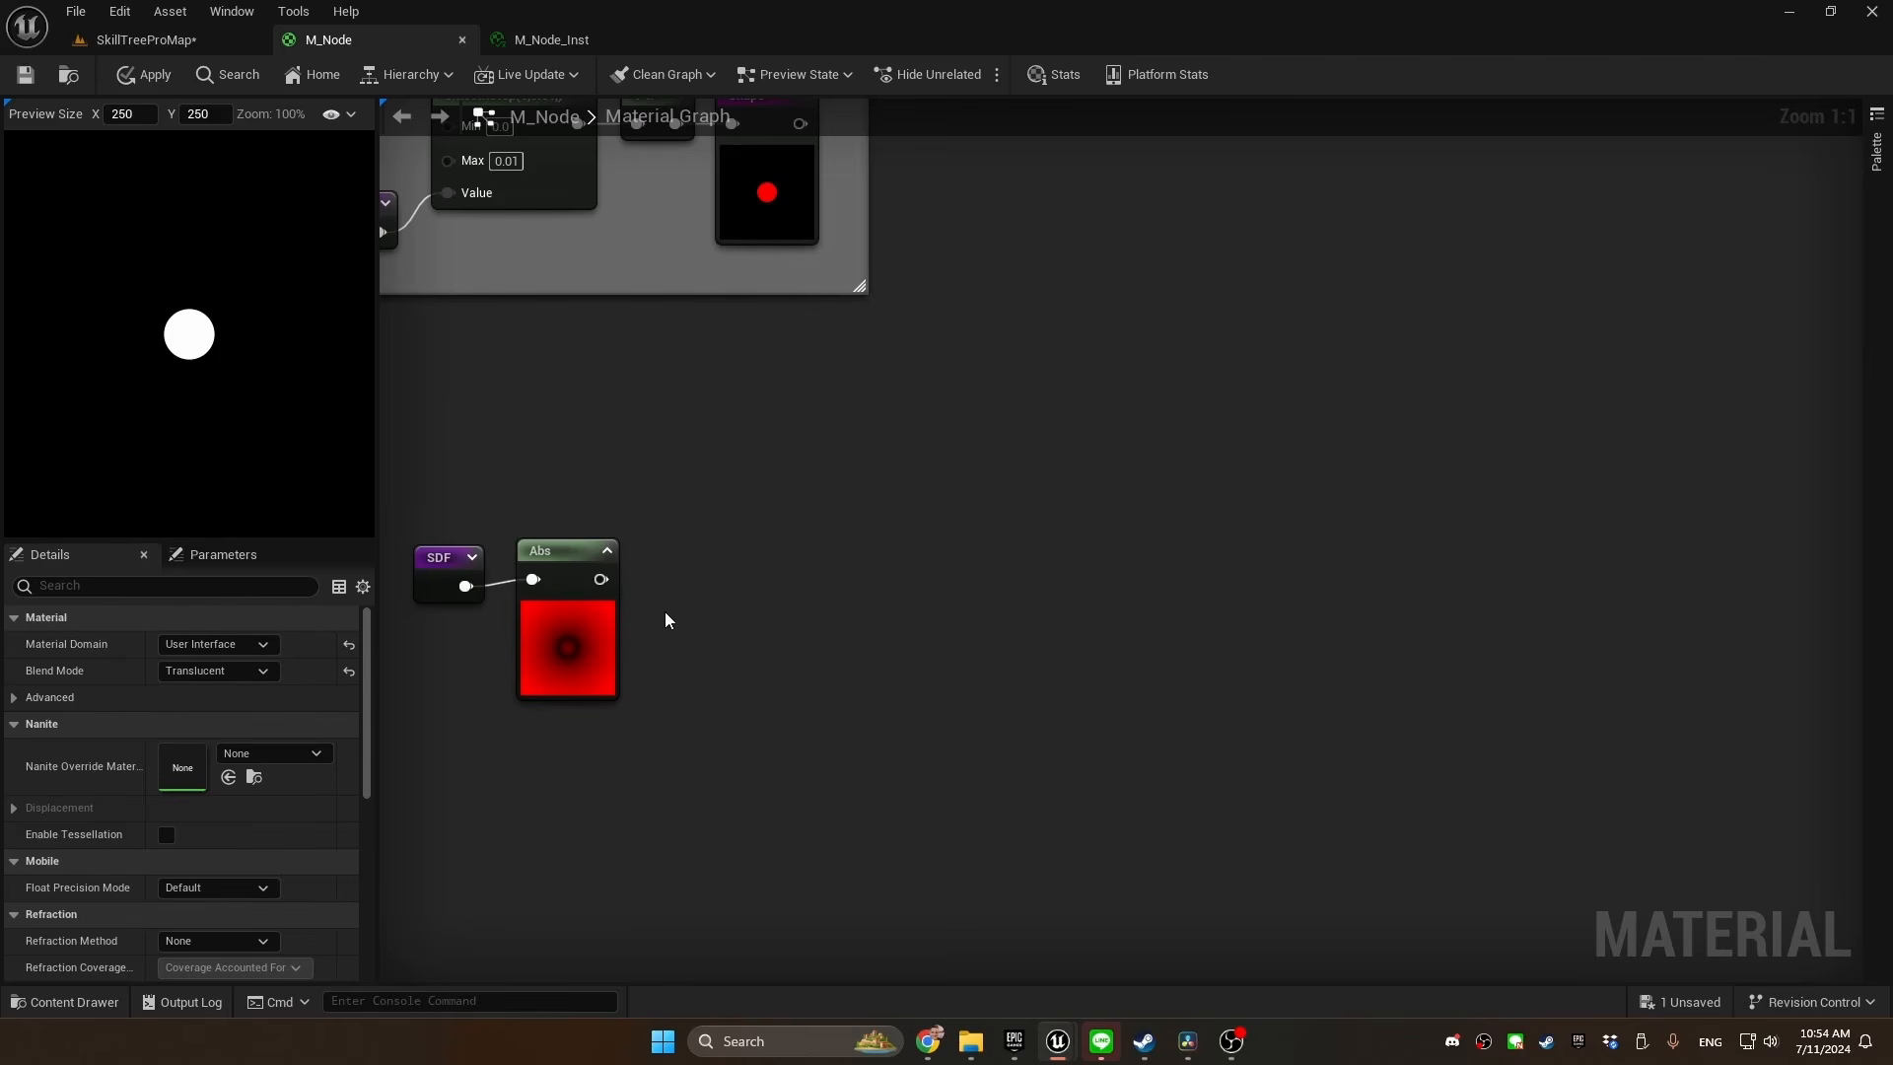
Add a SmoothStep node beside the Abs node and connect the Abs output to its Value
{"action": "right_click", "coordinate": [696, 501]}
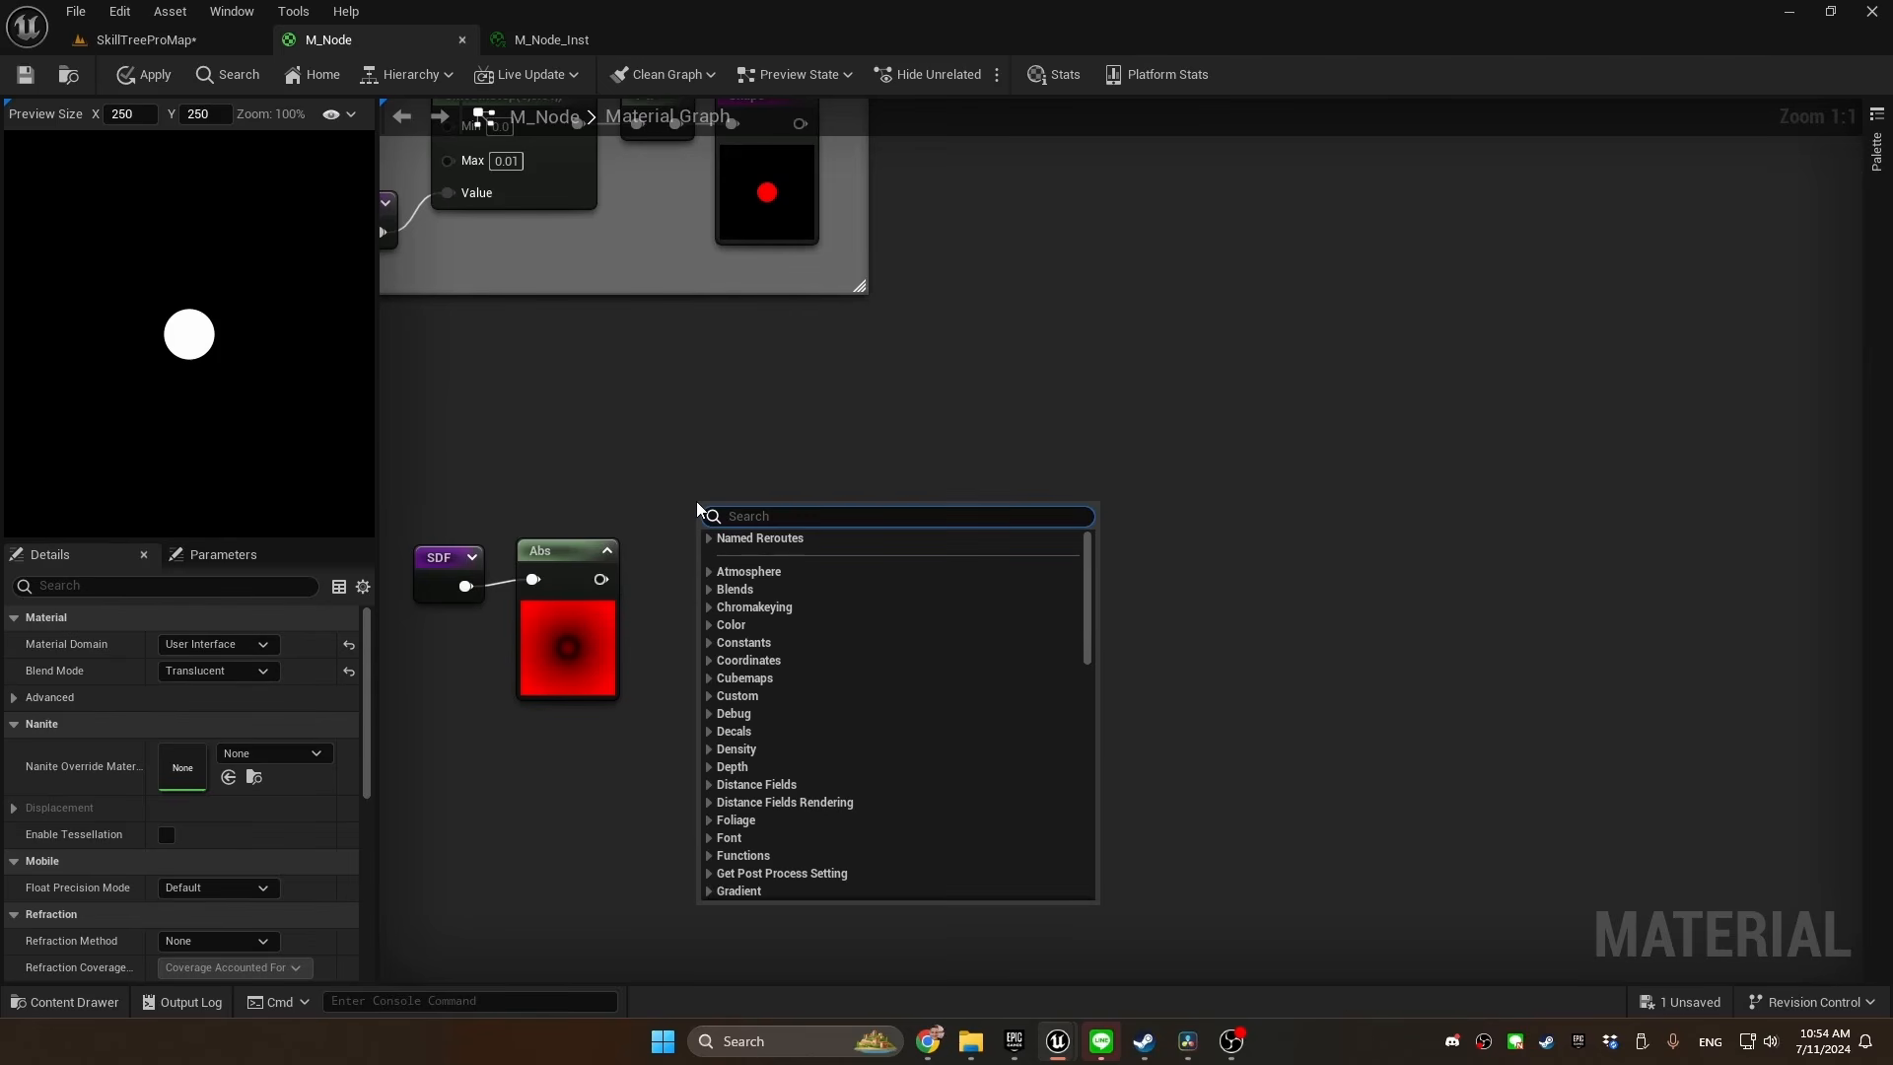
{"action": "type", "text": "smo"}
{"action": "key", "text": "Return"}
{"action": "left_click_drag", "start_coordinate": [601, 580], "coordinate": [713, 613]}
{"action": "left_click_drag", "start_coordinate": [766, 510], "coordinate": [744, 421]}
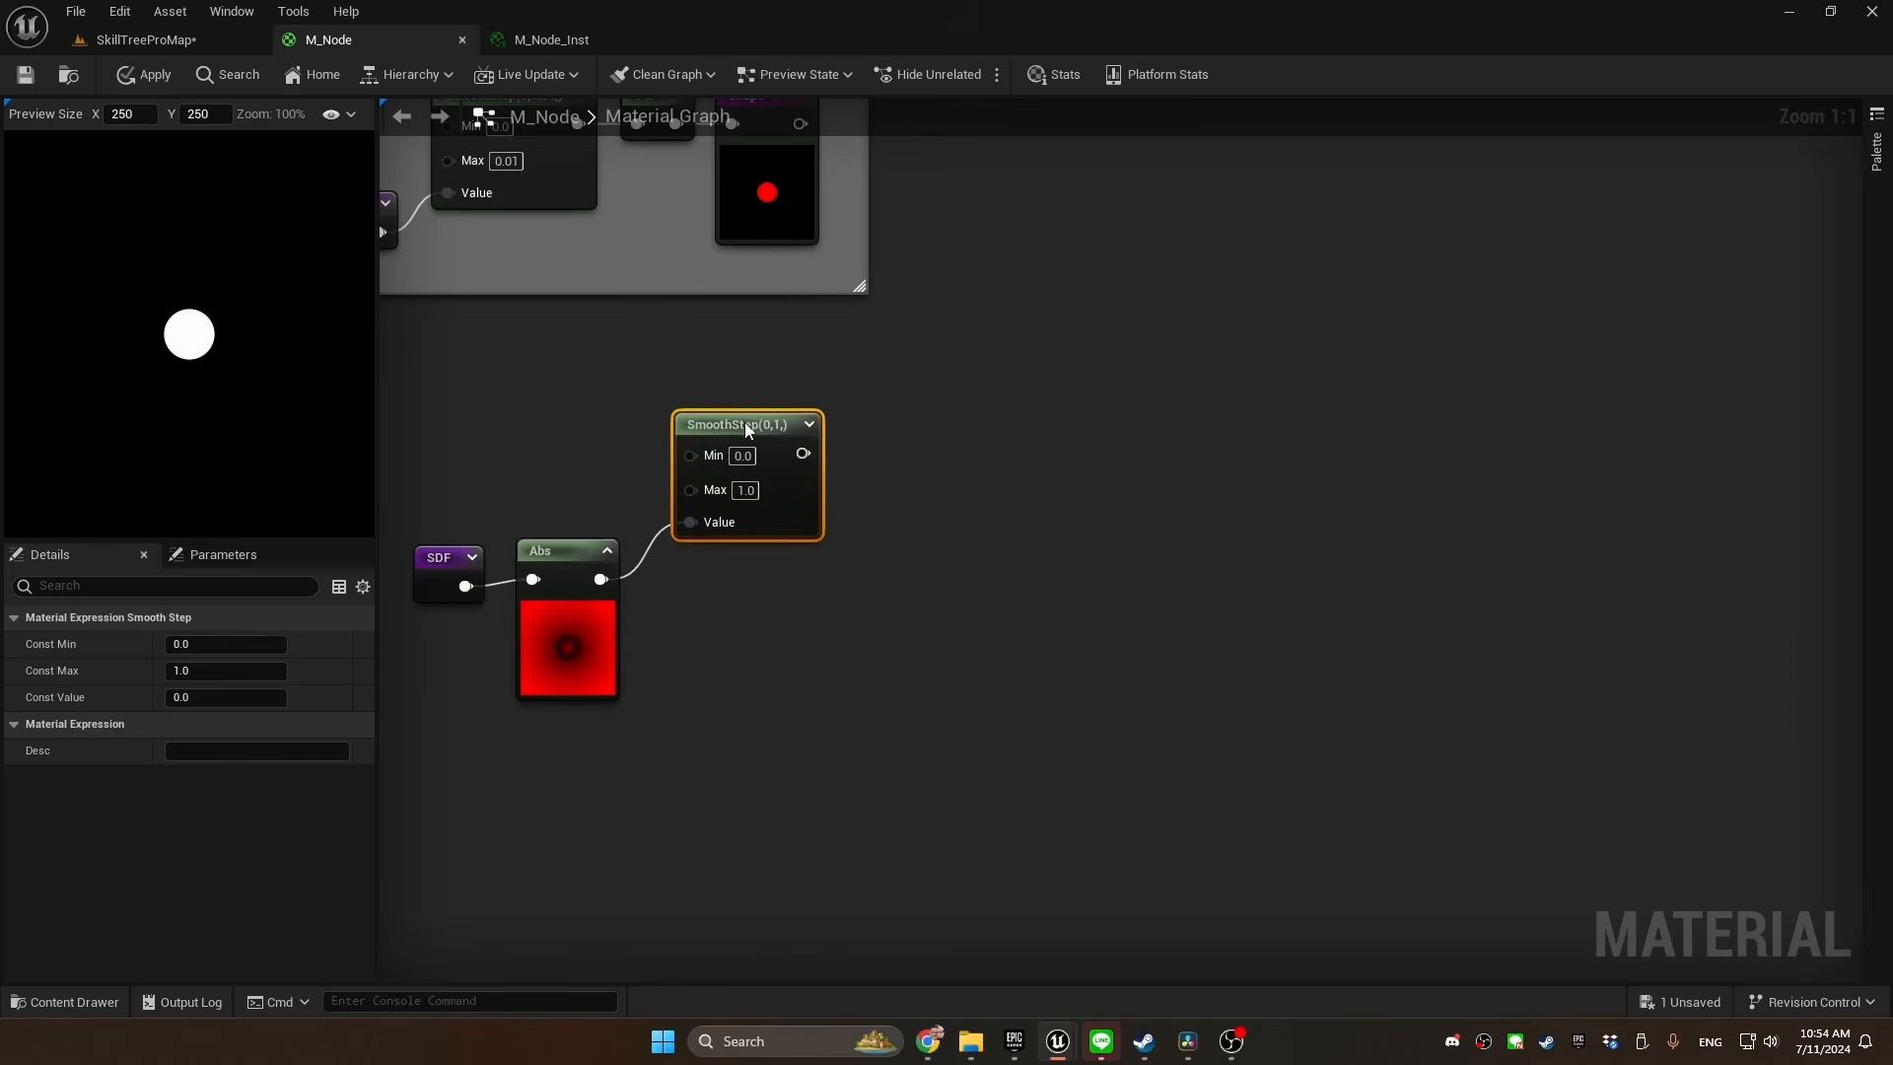
Add a constant above the SDF and Abs nodes, converted to a parameter named "Border thickness" with default value 0.02
{"action": "right_click_drag", "start_coordinate": [552, 414], "coordinate": [802, 435]}
{"action": "key", "text": "1"}
{"action": "left_click", "coordinate": [564, 412]}
{"action": "right_click", "coordinate": [596, 423]}
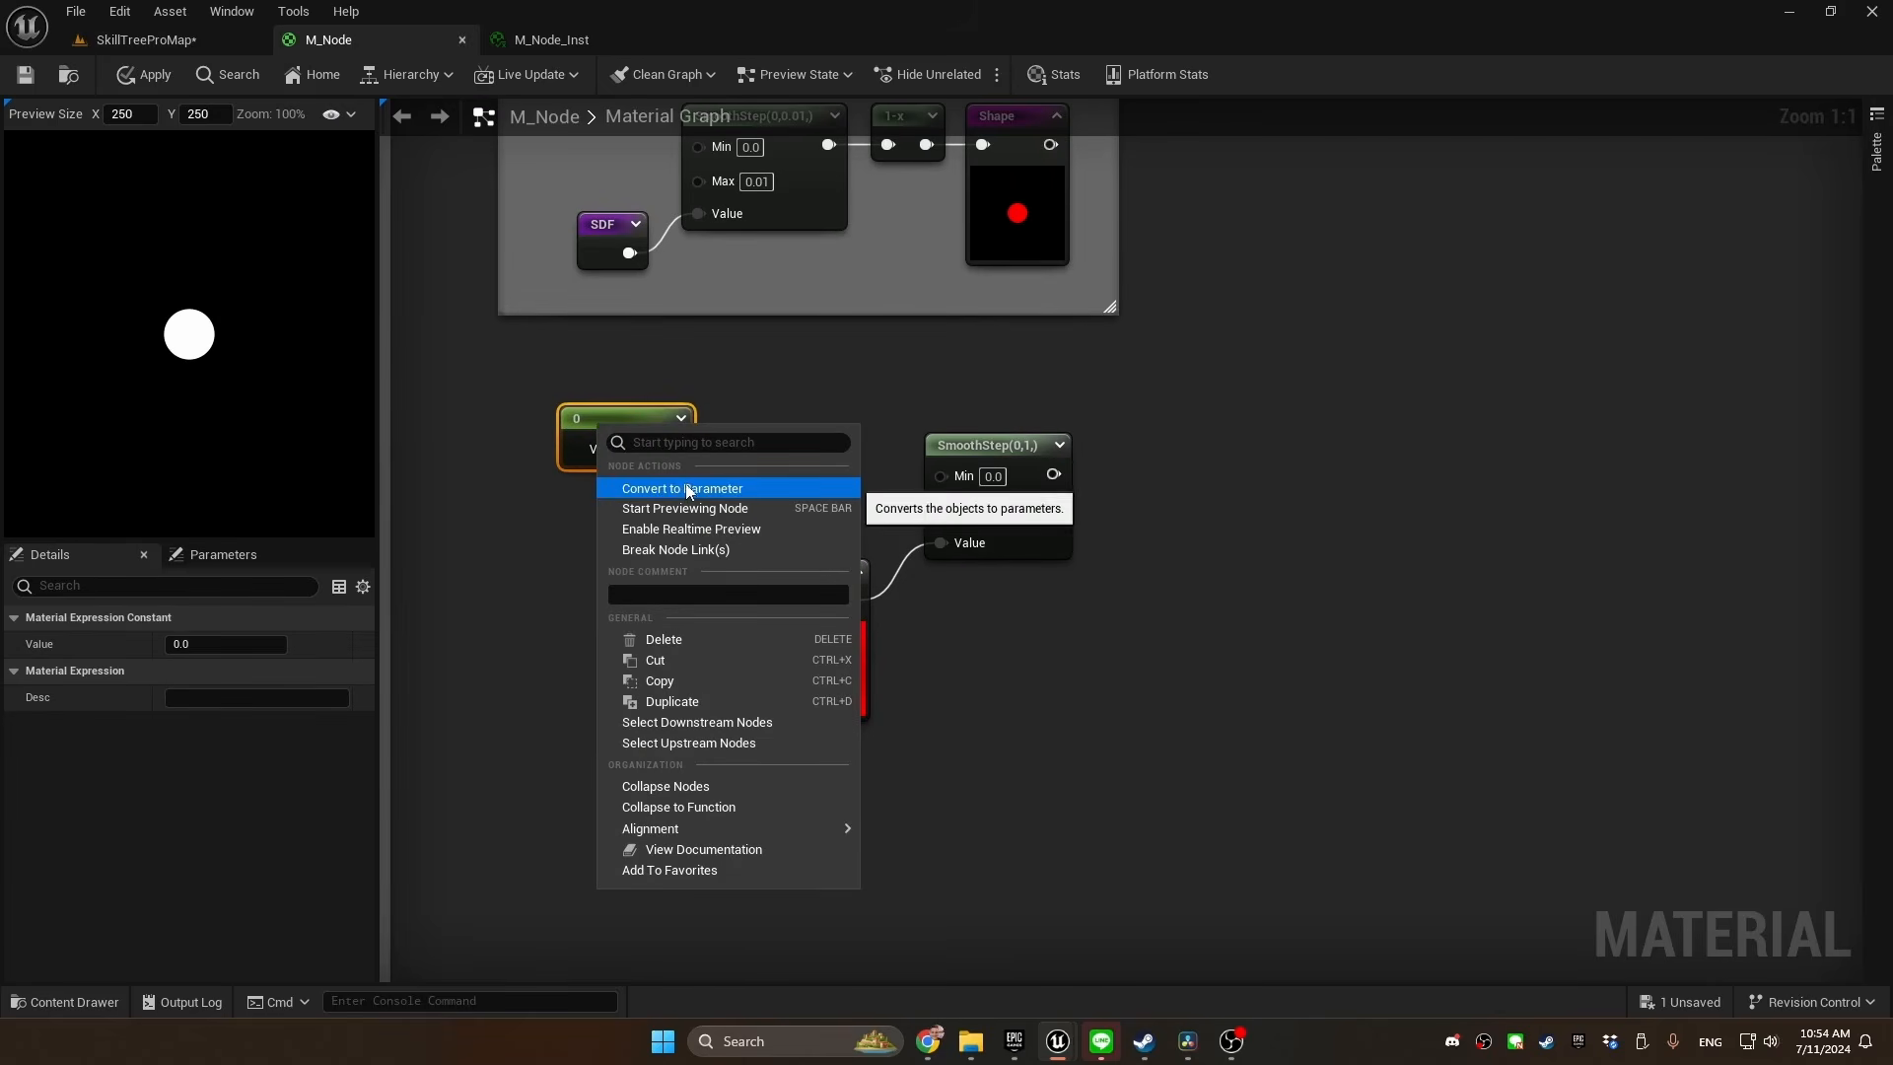
{"action": "left_click", "coordinate": [684, 487]}
{"action": "type", "text": "Border thickness"}
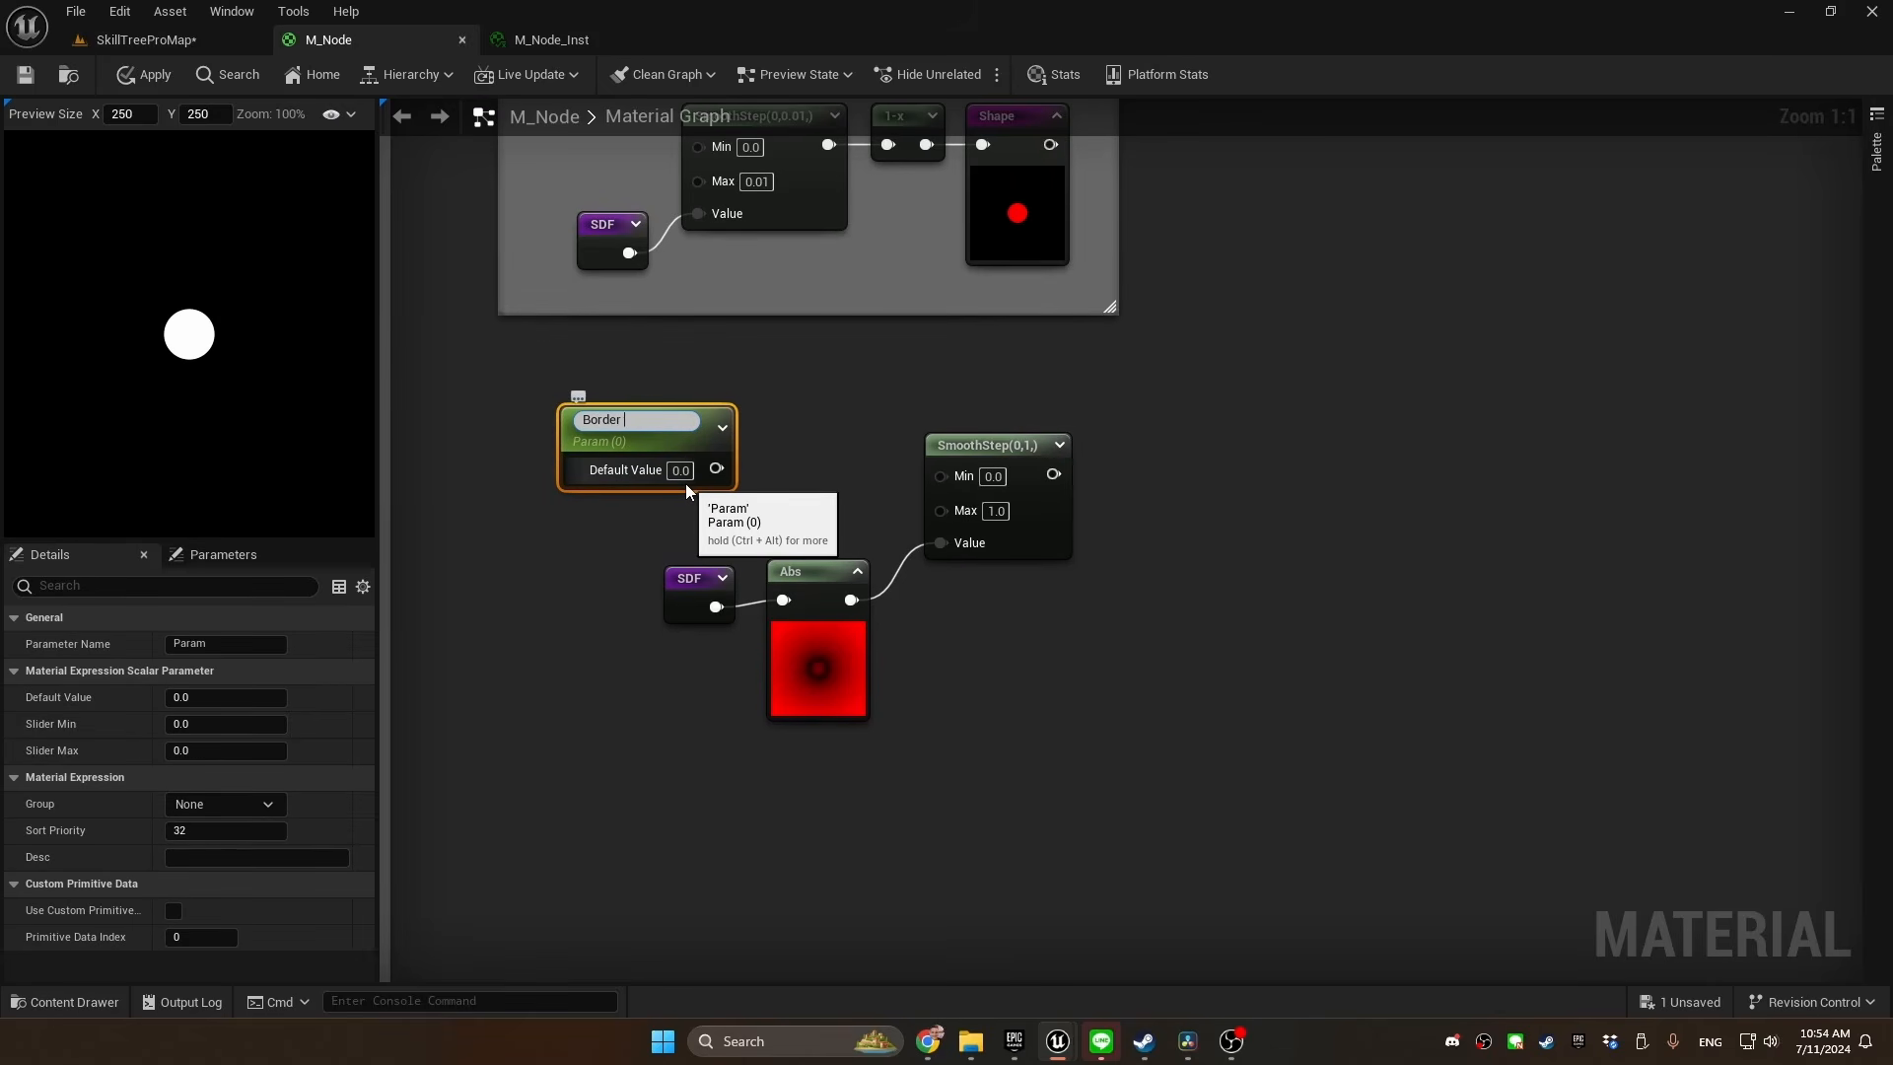
{"action": "key", "text": "Return"}
{"action": "left_click", "coordinate": [683, 464]}
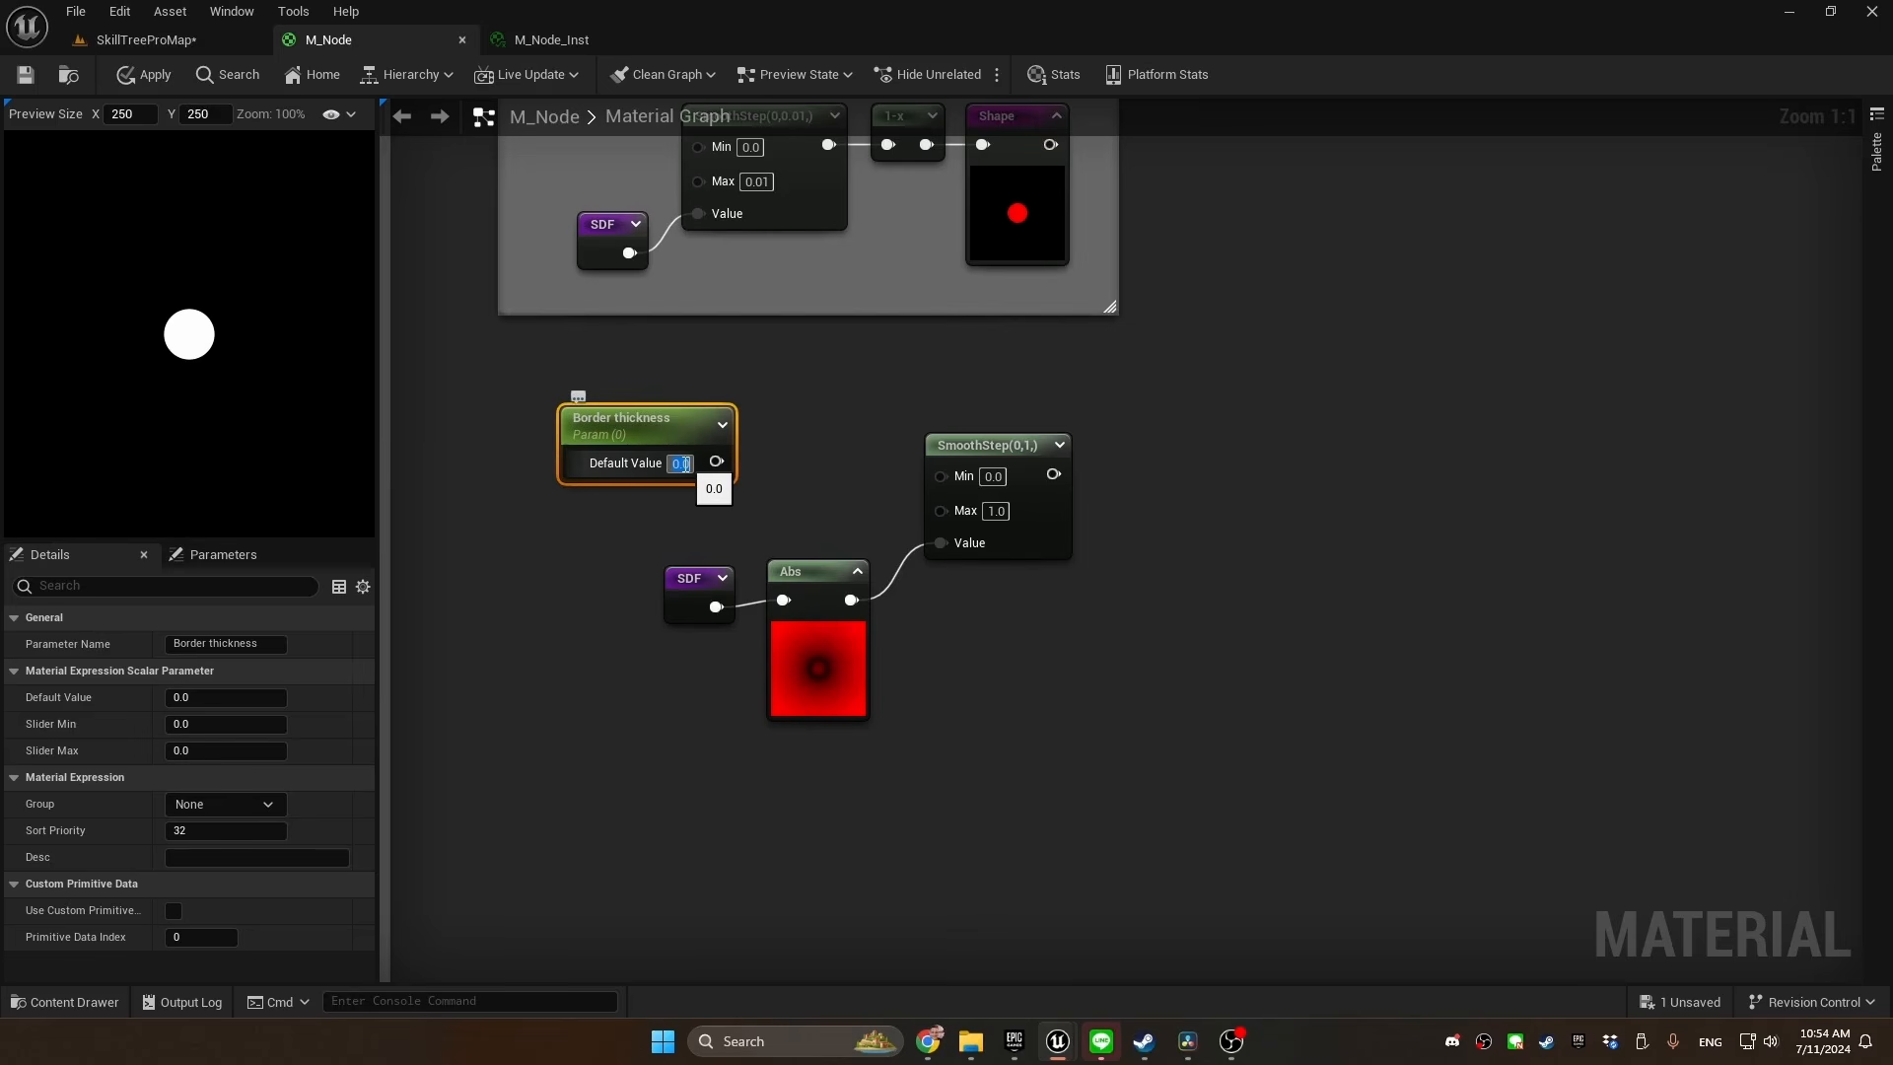
{"action": "type", "text": "0.02"}
{"action": "key", "text": "Return"}
Connect Border thickness to input A of a new Subtract node and set its B to 0.02
{"action": "left_click_drag", "start_coordinate": [676, 500], "coordinate": [769, 473]}
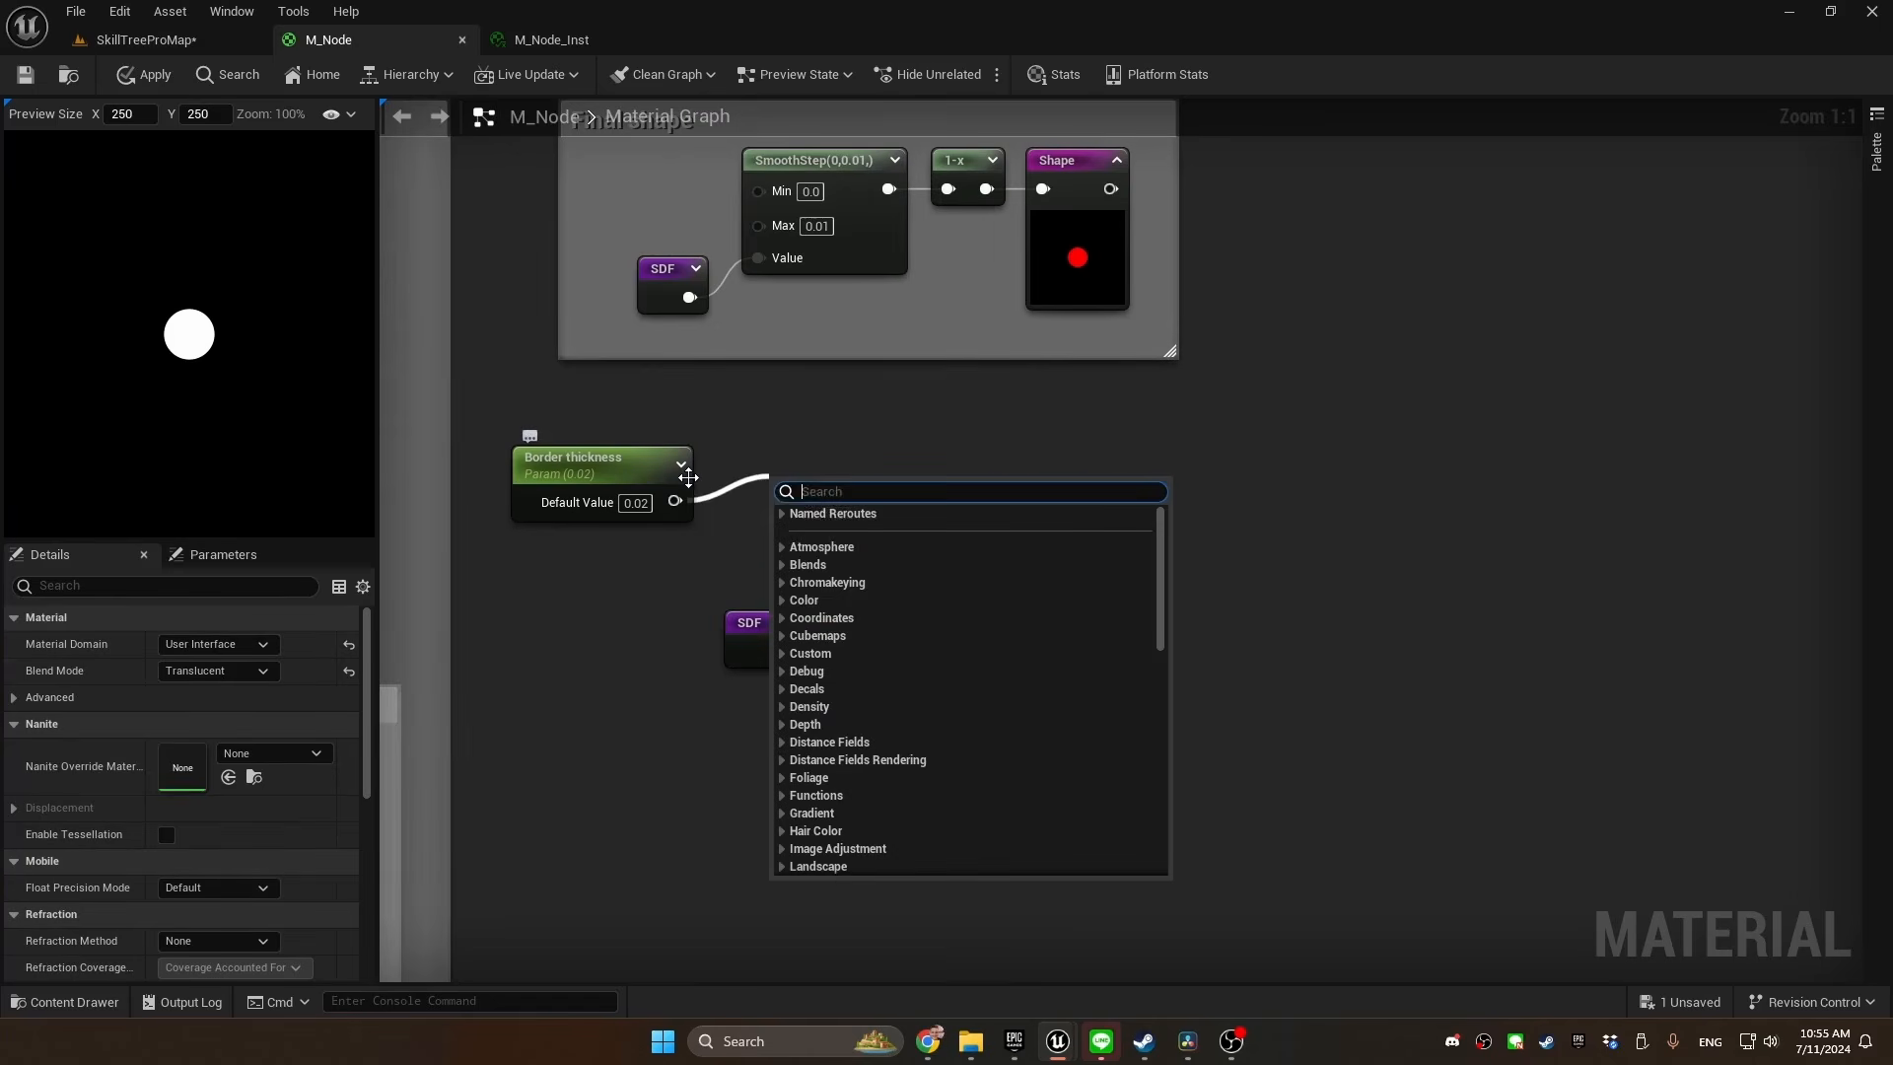
{"action": "type", "text": "subtract"}
{"action": "key", "text": "Return"}
{"action": "left_click", "coordinate": [792, 535]}
{"action": "type", "text": "0.02"}
{"action": "key", "text": "Return"}
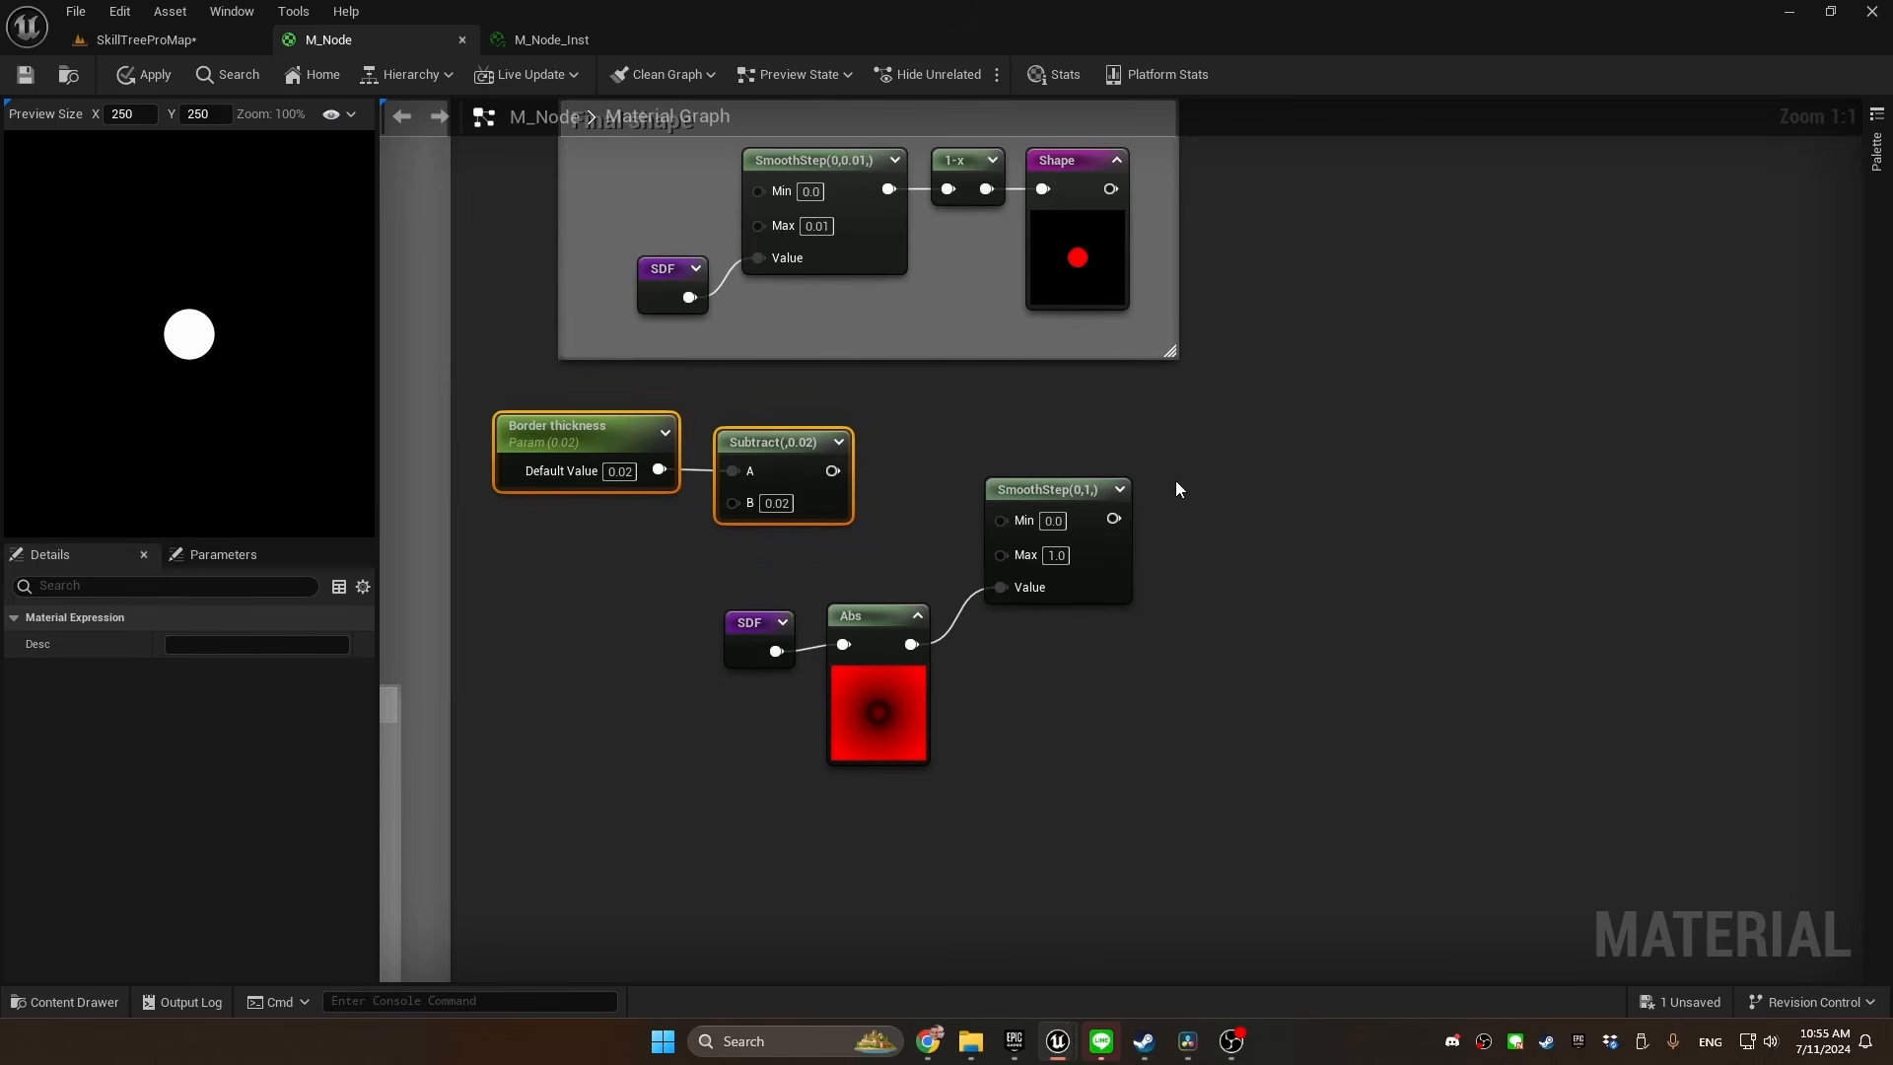
{"action": "left_click", "coordinate": [1255, 521]}
Route the Subtract result and Border thickness through separate Saturate nodes into the new SmoothStep's Min and Max respectively
{"action": "left_click_drag", "start_coordinate": [833, 470], "coordinate": [903, 444]}
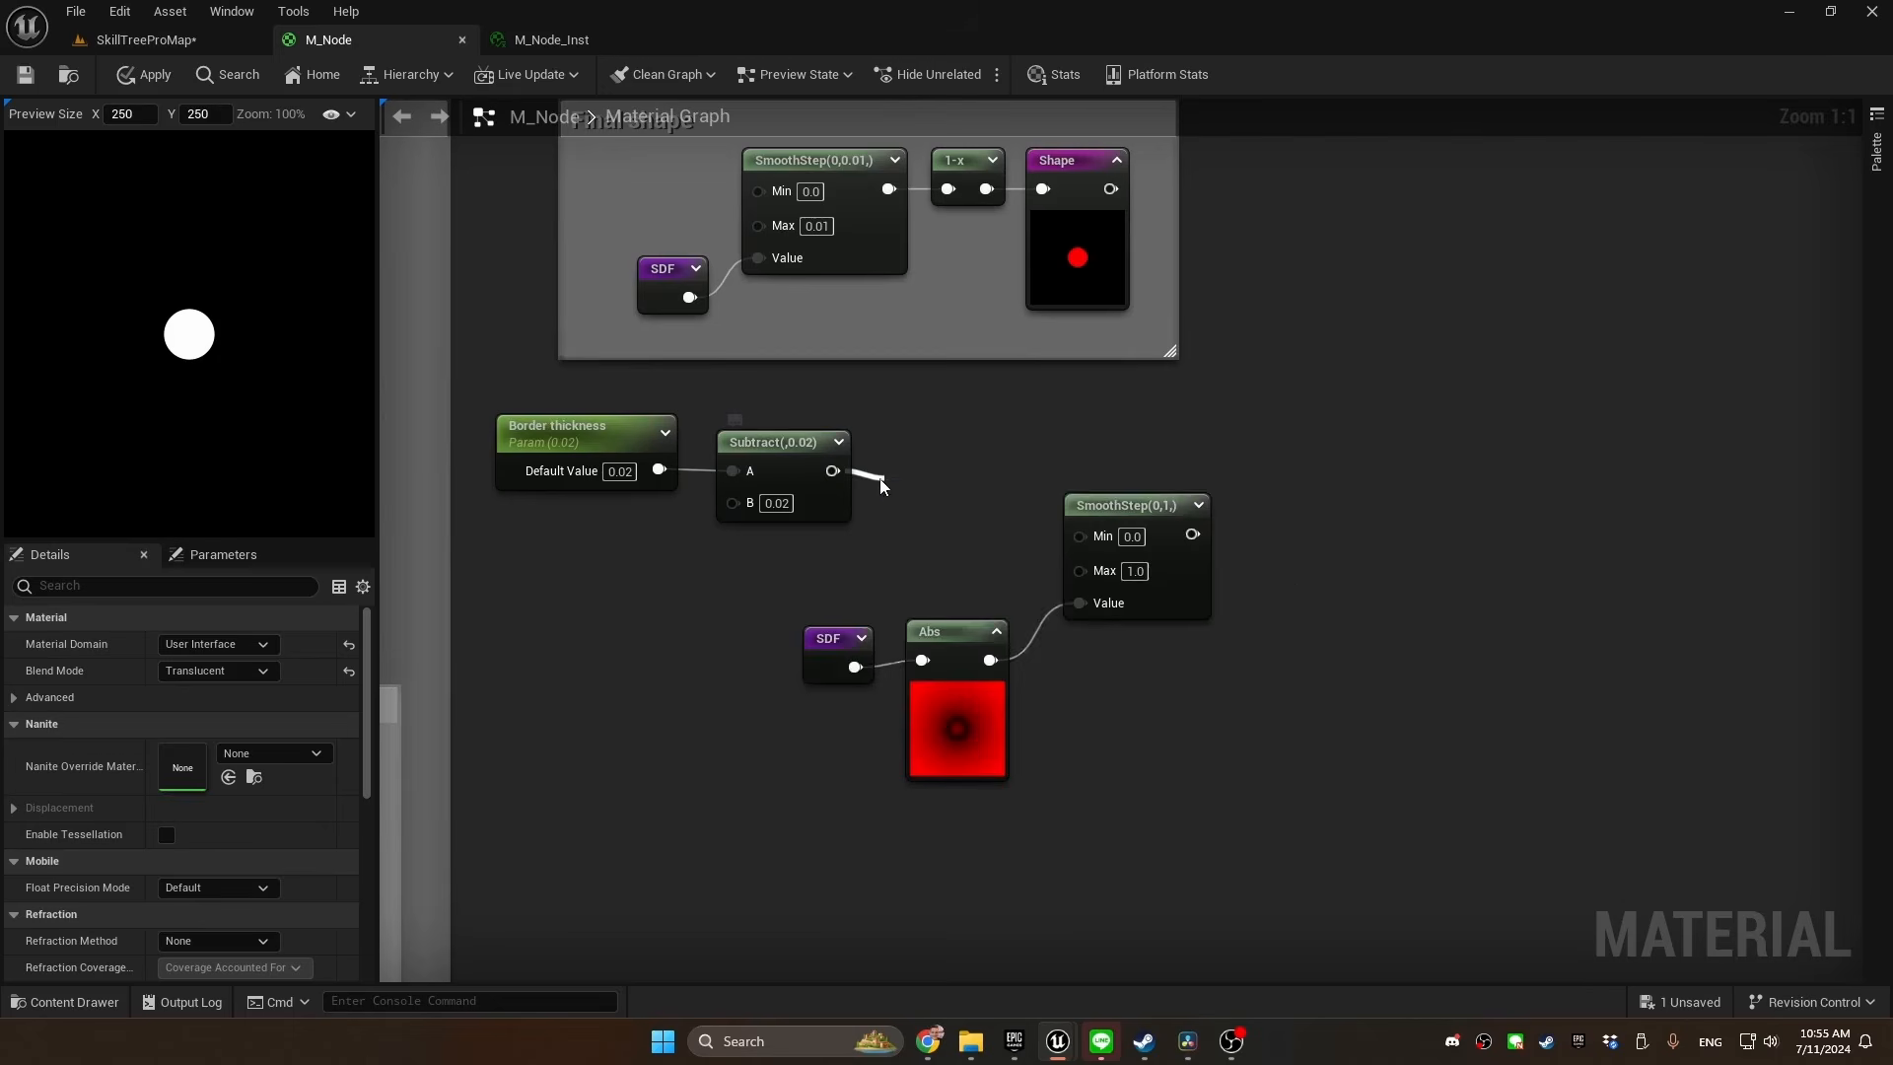
{"action": "type", "text": "sat"}
{"action": "left_click", "coordinate": [1015, 587]}
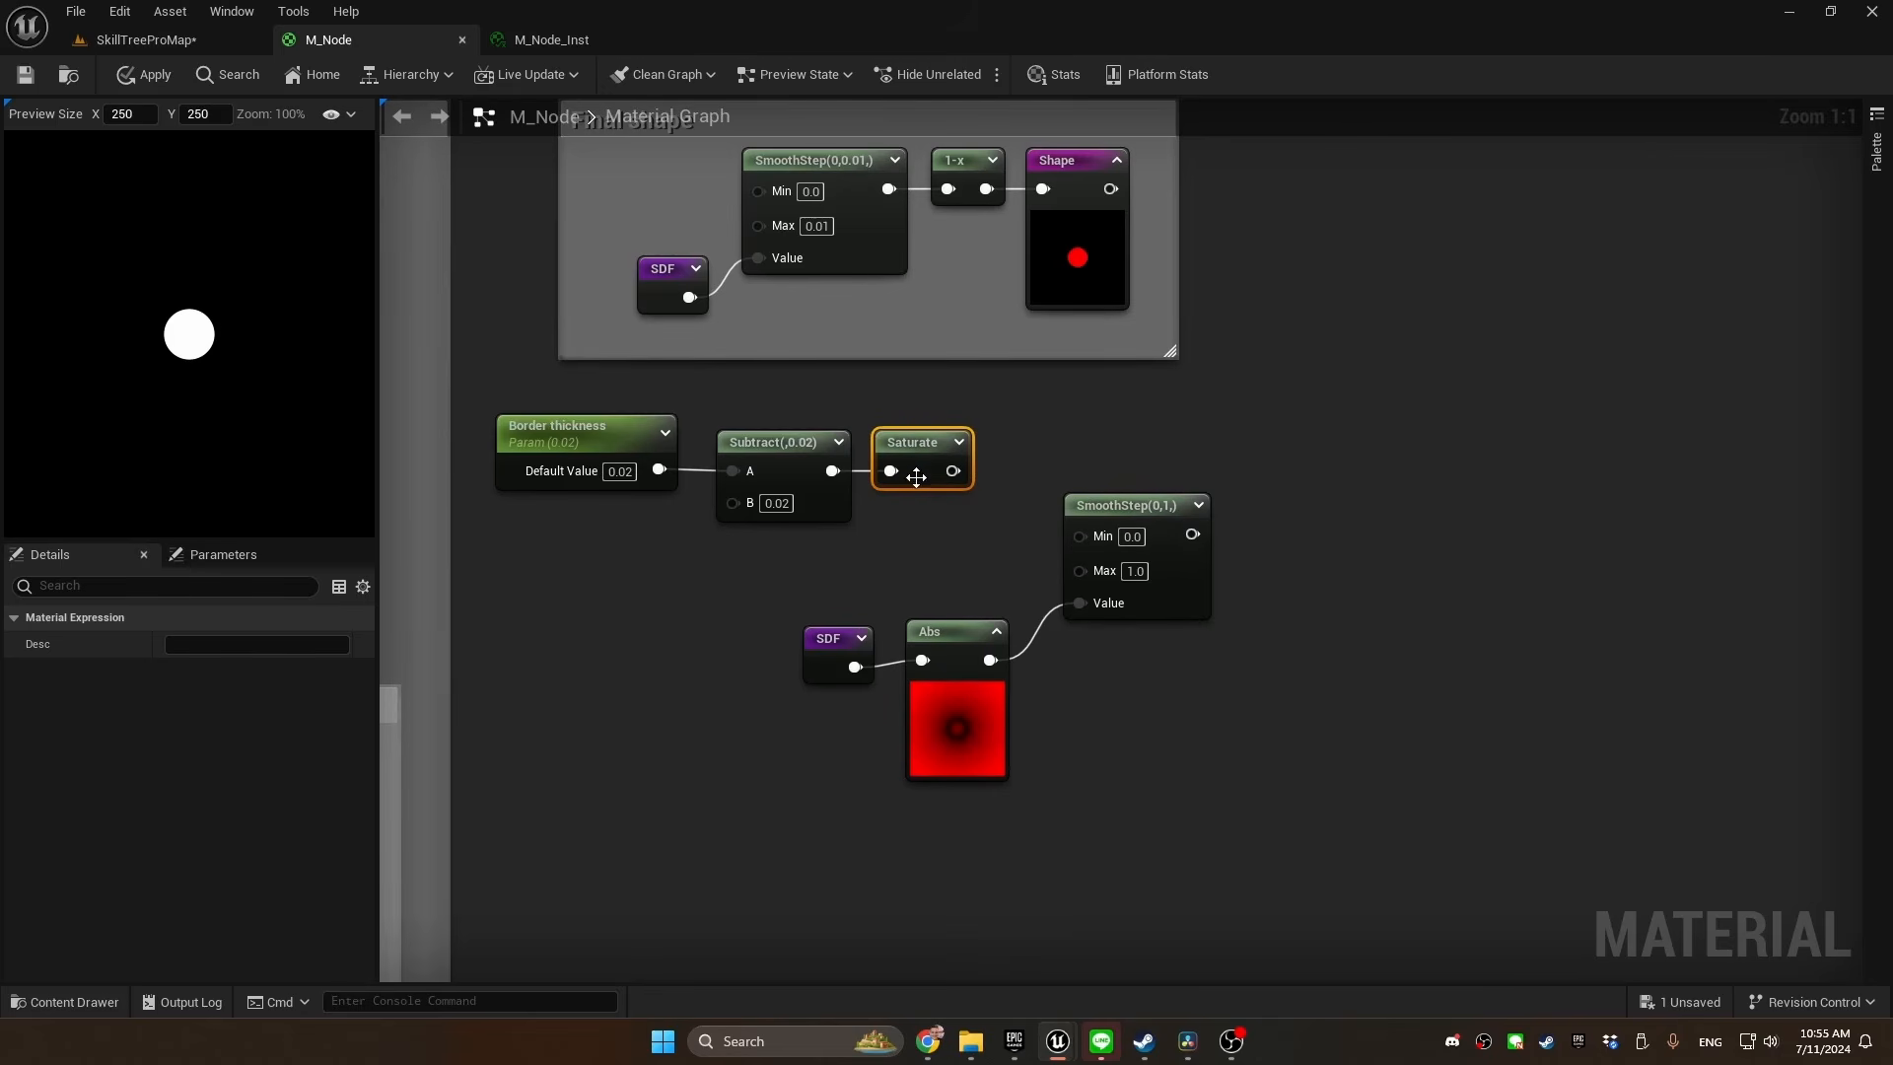
{"action": "key", "text": "ctrl+d"}
{"action": "left_click_drag", "start_coordinate": [659, 471], "coordinate": [891, 567]}
{"action": "left_click_drag", "start_coordinate": [953, 471], "coordinate": [1080, 535]}
{"action": "left_click_drag", "start_coordinate": [952, 565], "coordinate": [1100, 583]}
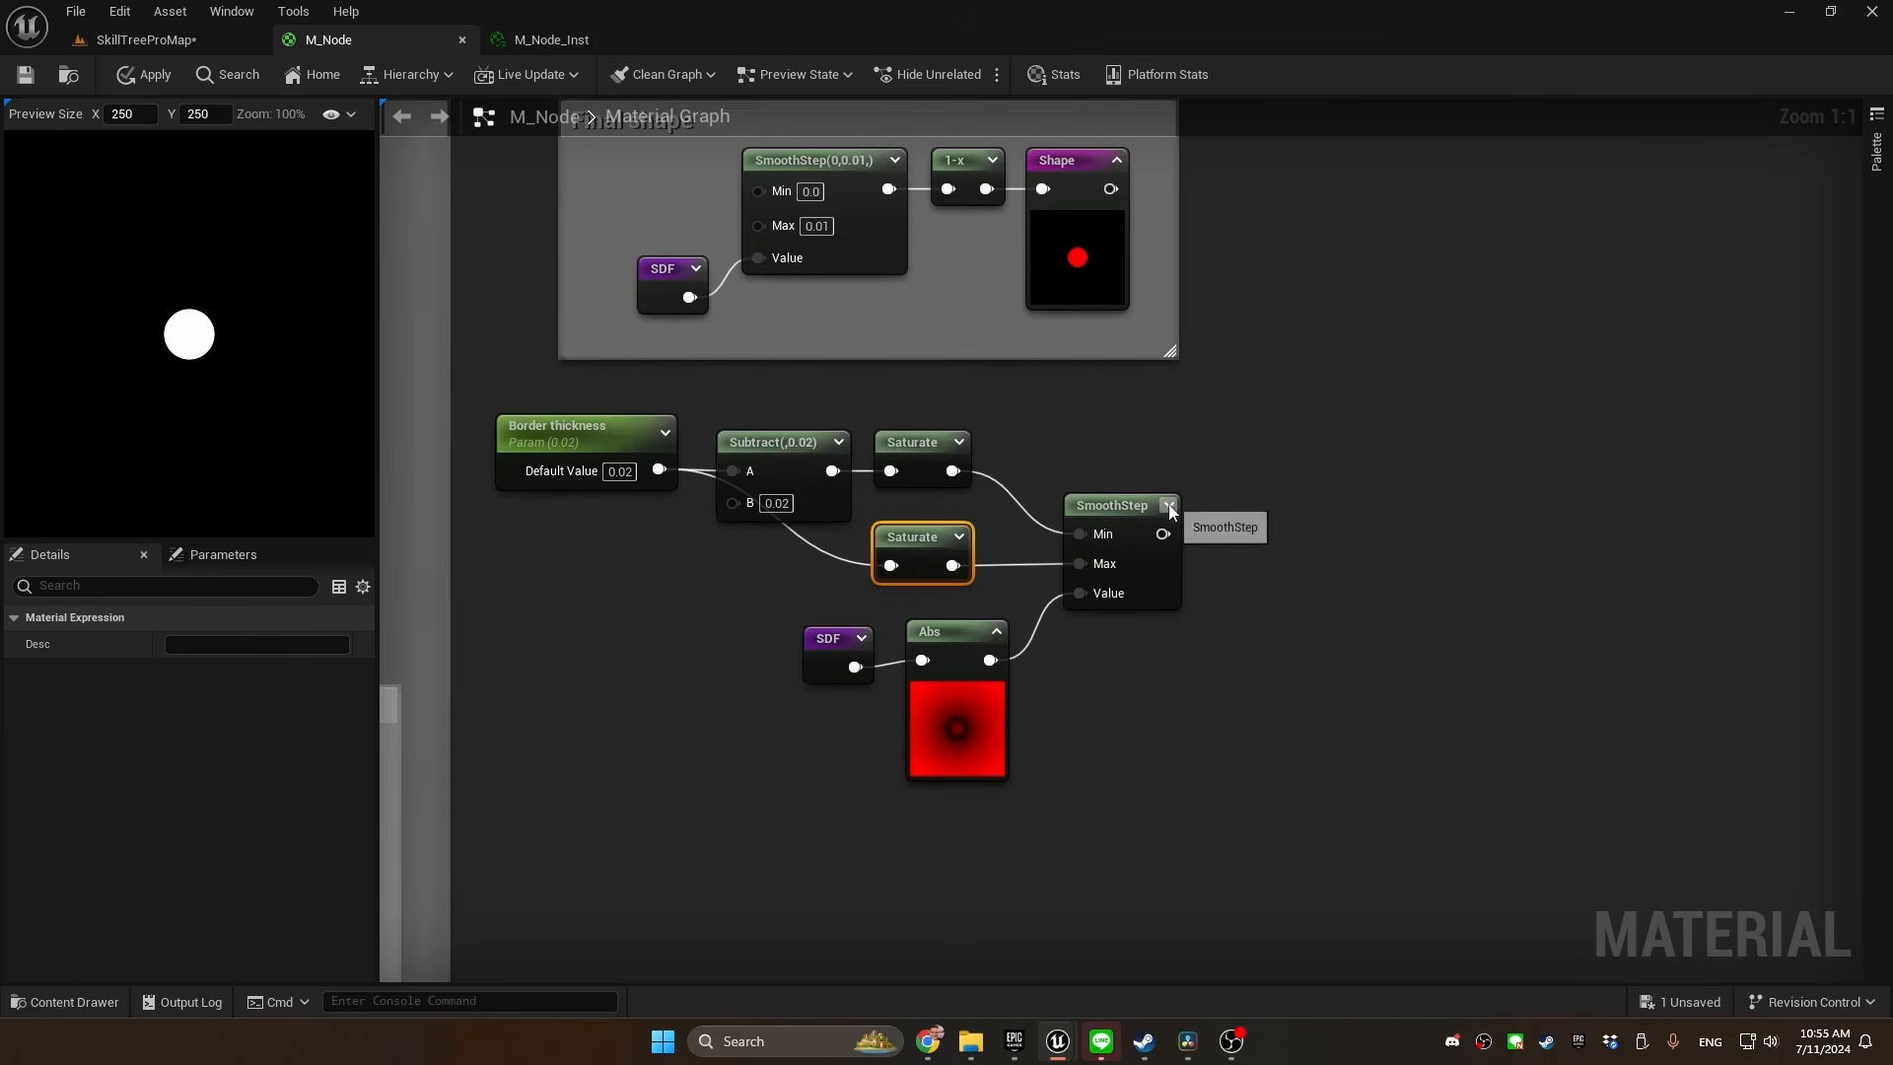
Preview the border SmoothStep, align it with the upper Saturate node, and add a OneMinus node on its output, tidied in line
{"action": "left_click", "coordinate": [1168, 506]}
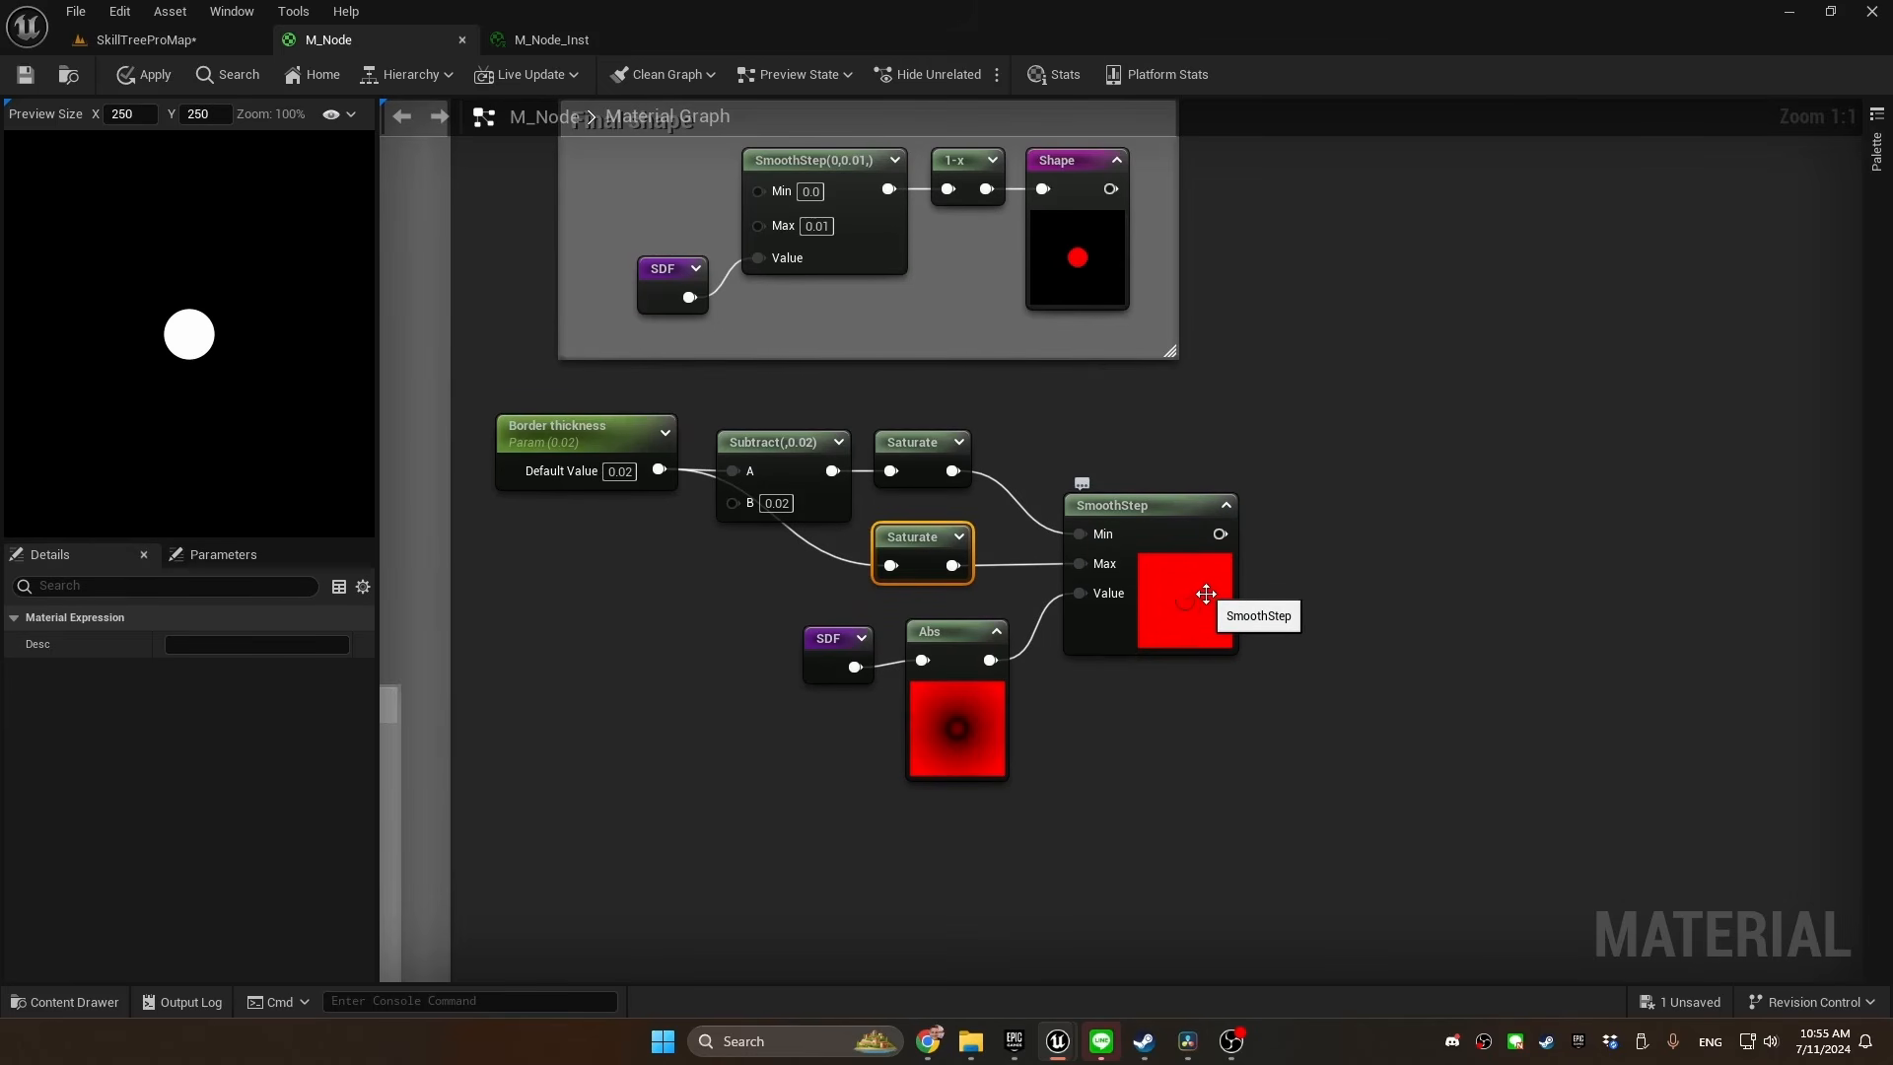
{"action": "left_click_drag", "start_coordinate": [1173, 535], "coordinate": [1189, 472]}
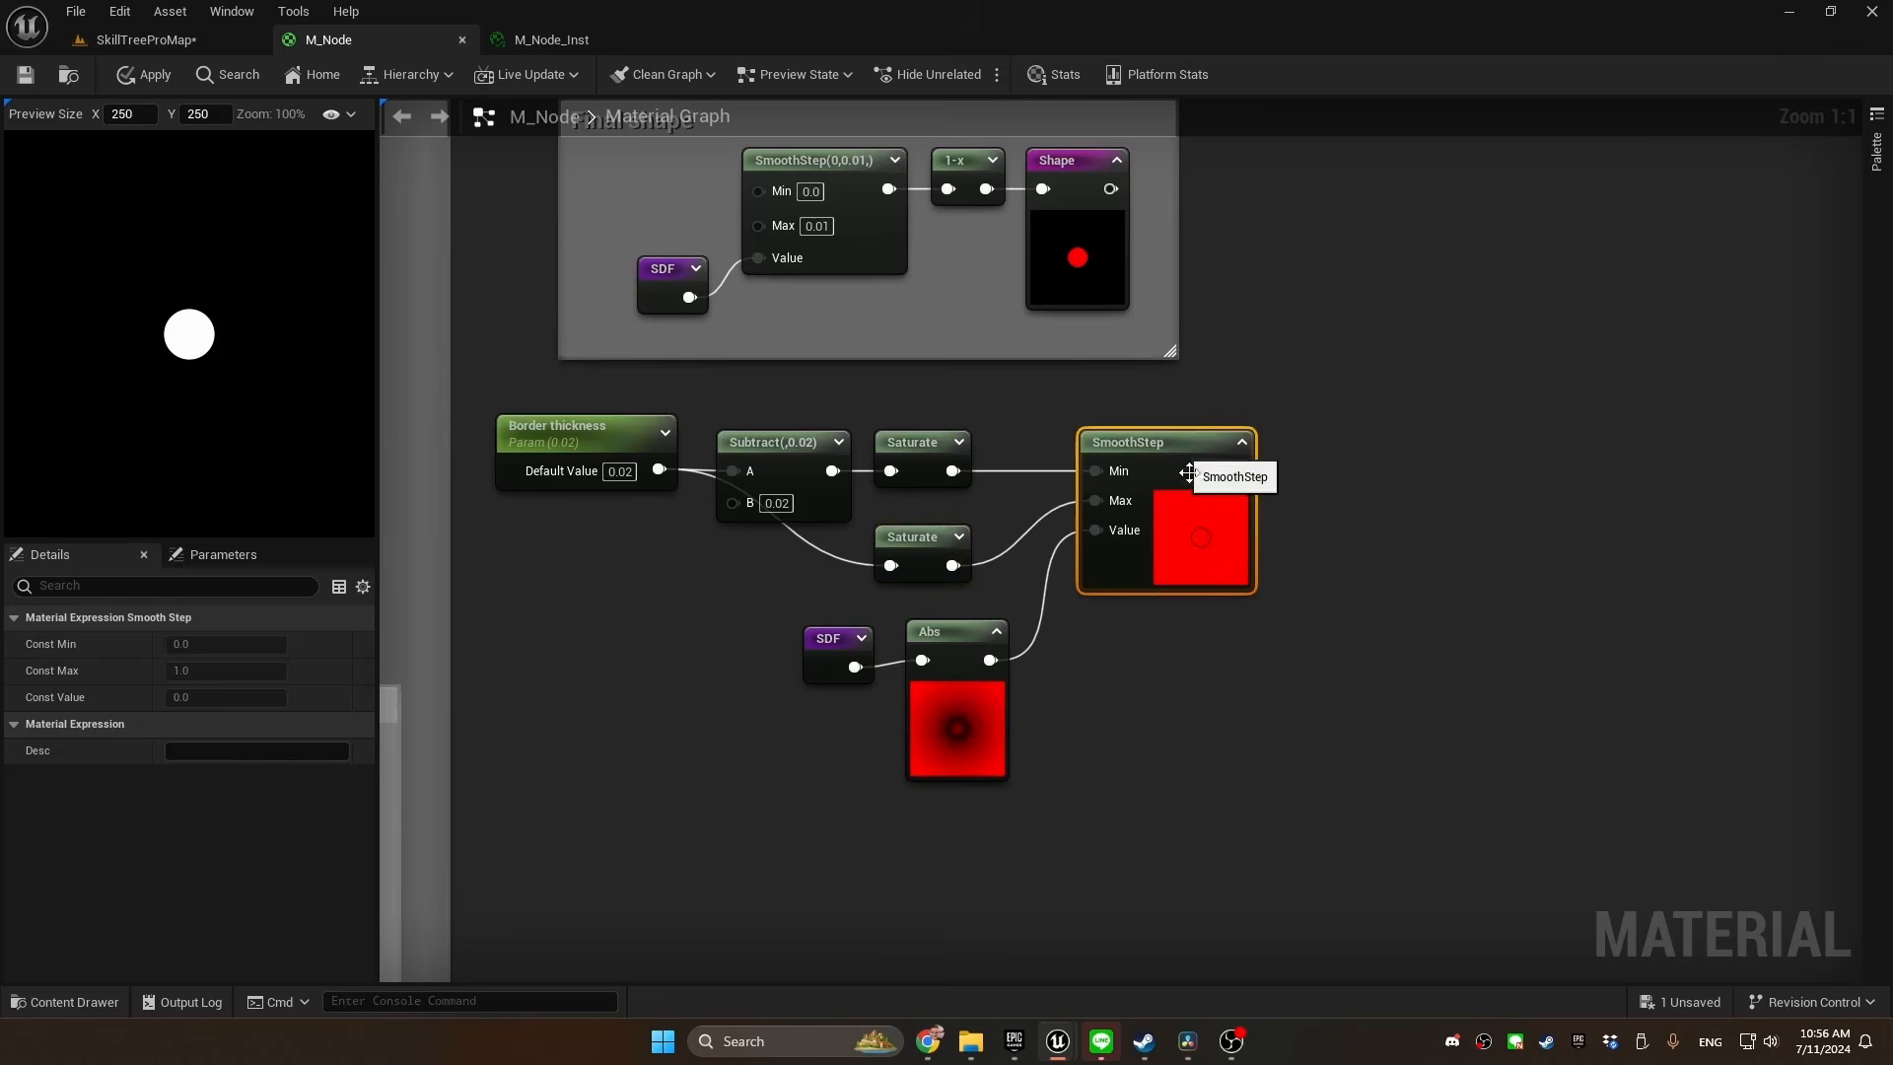
{"action": "right_click_drag", "start_coordinate": [1189, 472], "coordinate": [986, 528]}
{"action": "left_click_drag", "start_coordinate": [944, 524], "coordinate": [1021, 530]}
{"action": "type", "text": "onemin"}
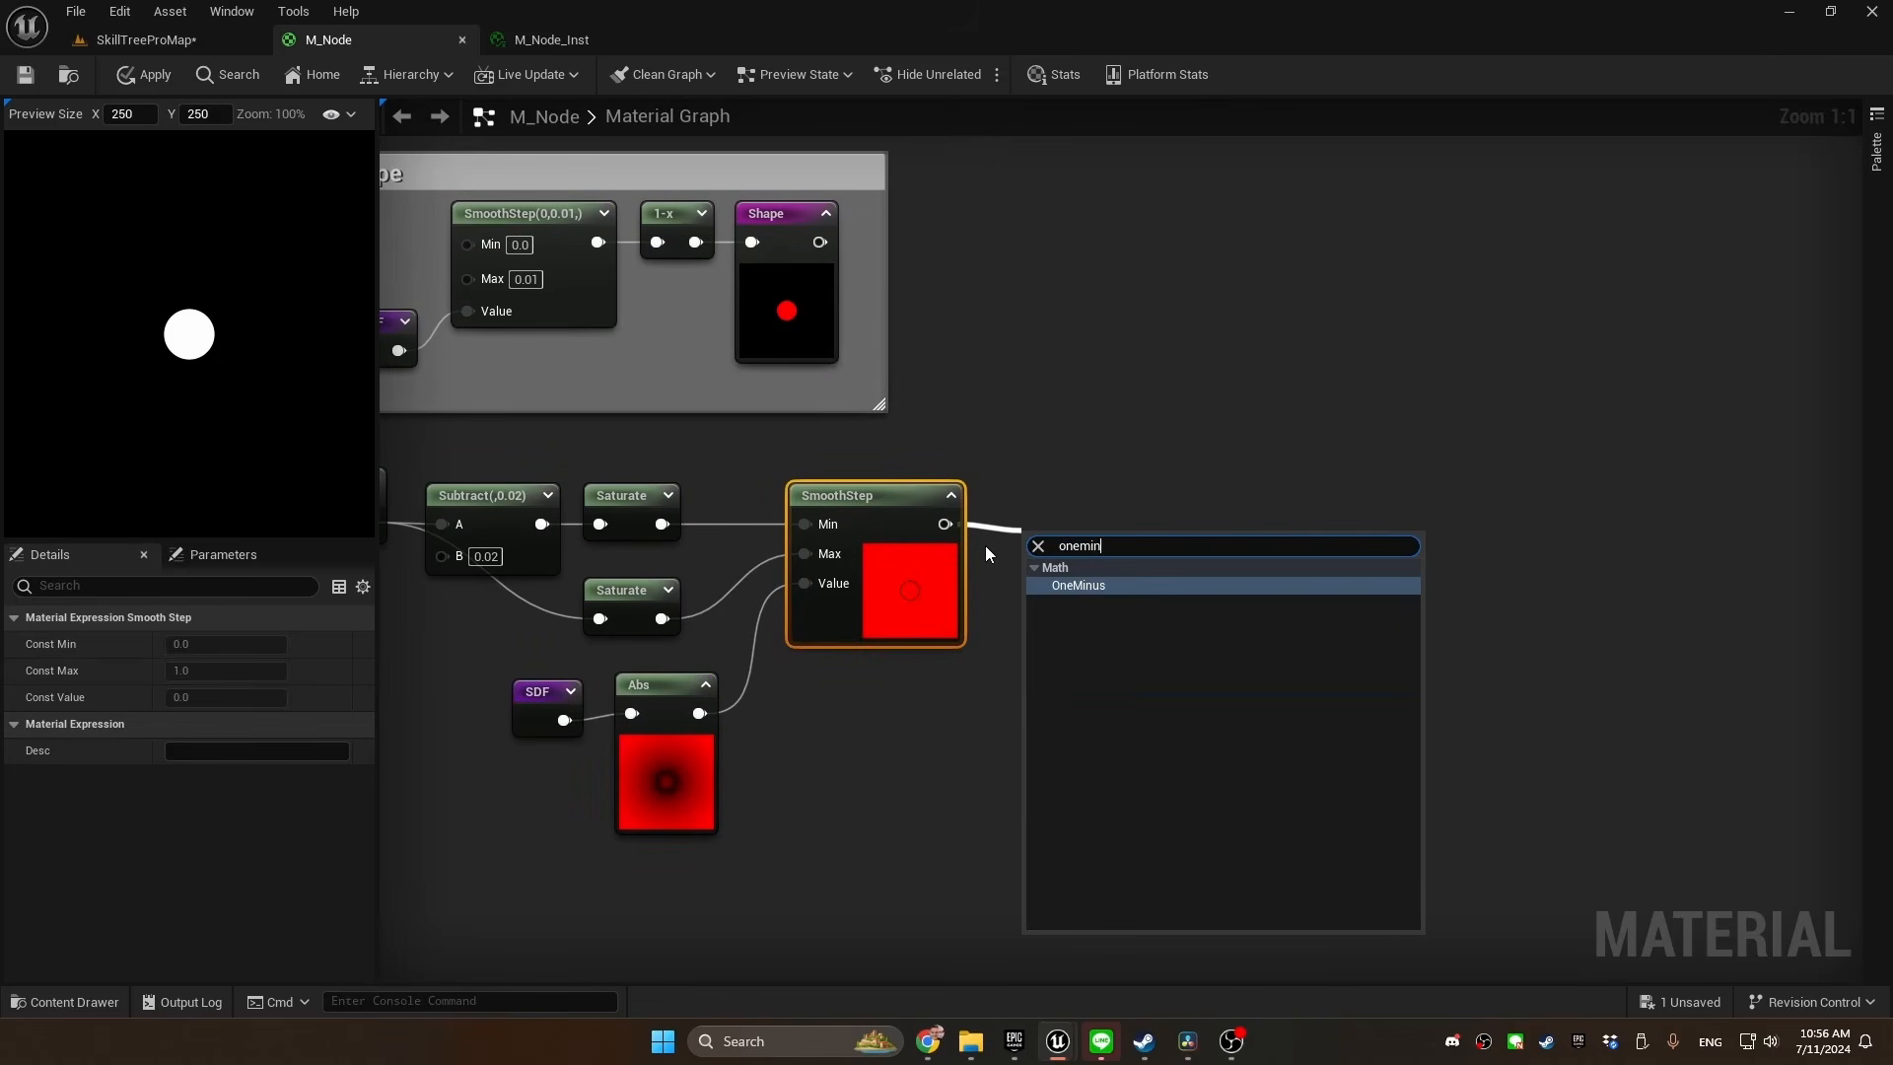
{"action": "key", "text": "Return"}
{"action": "left_click", "coordinate": [1081, 544]}
{"action": "key", "text": "q"}
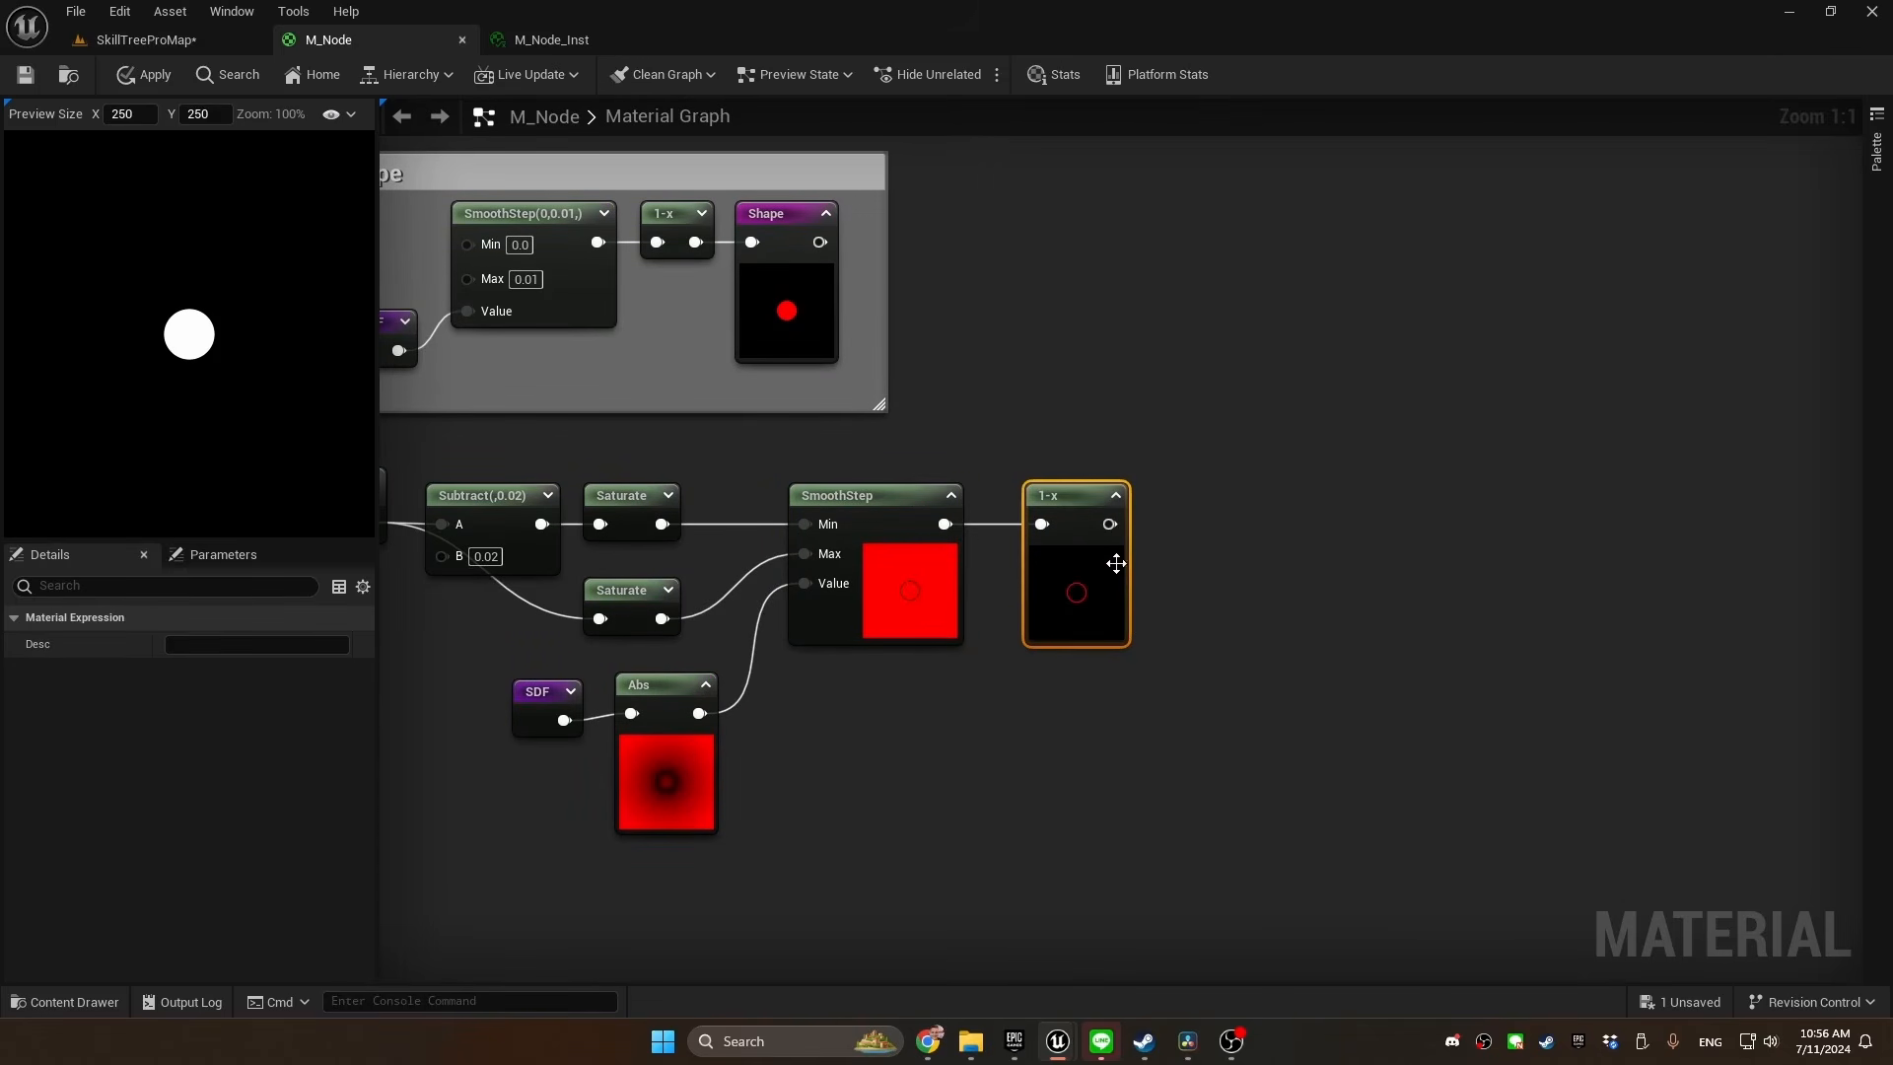
Add a named reroute declaration called "Outline" on the output of the border's OneMinus node
{"action": "right_click_drag", "start_coordinate": [1239, 685], "coordinate": [912, 691]}
{"action": "left_click_drag", "start_coordinate": [782, 529], "coordinate": [979, 538]}
{"action": "type", "text": "named"}
{"action": "key", "text": "Return"}
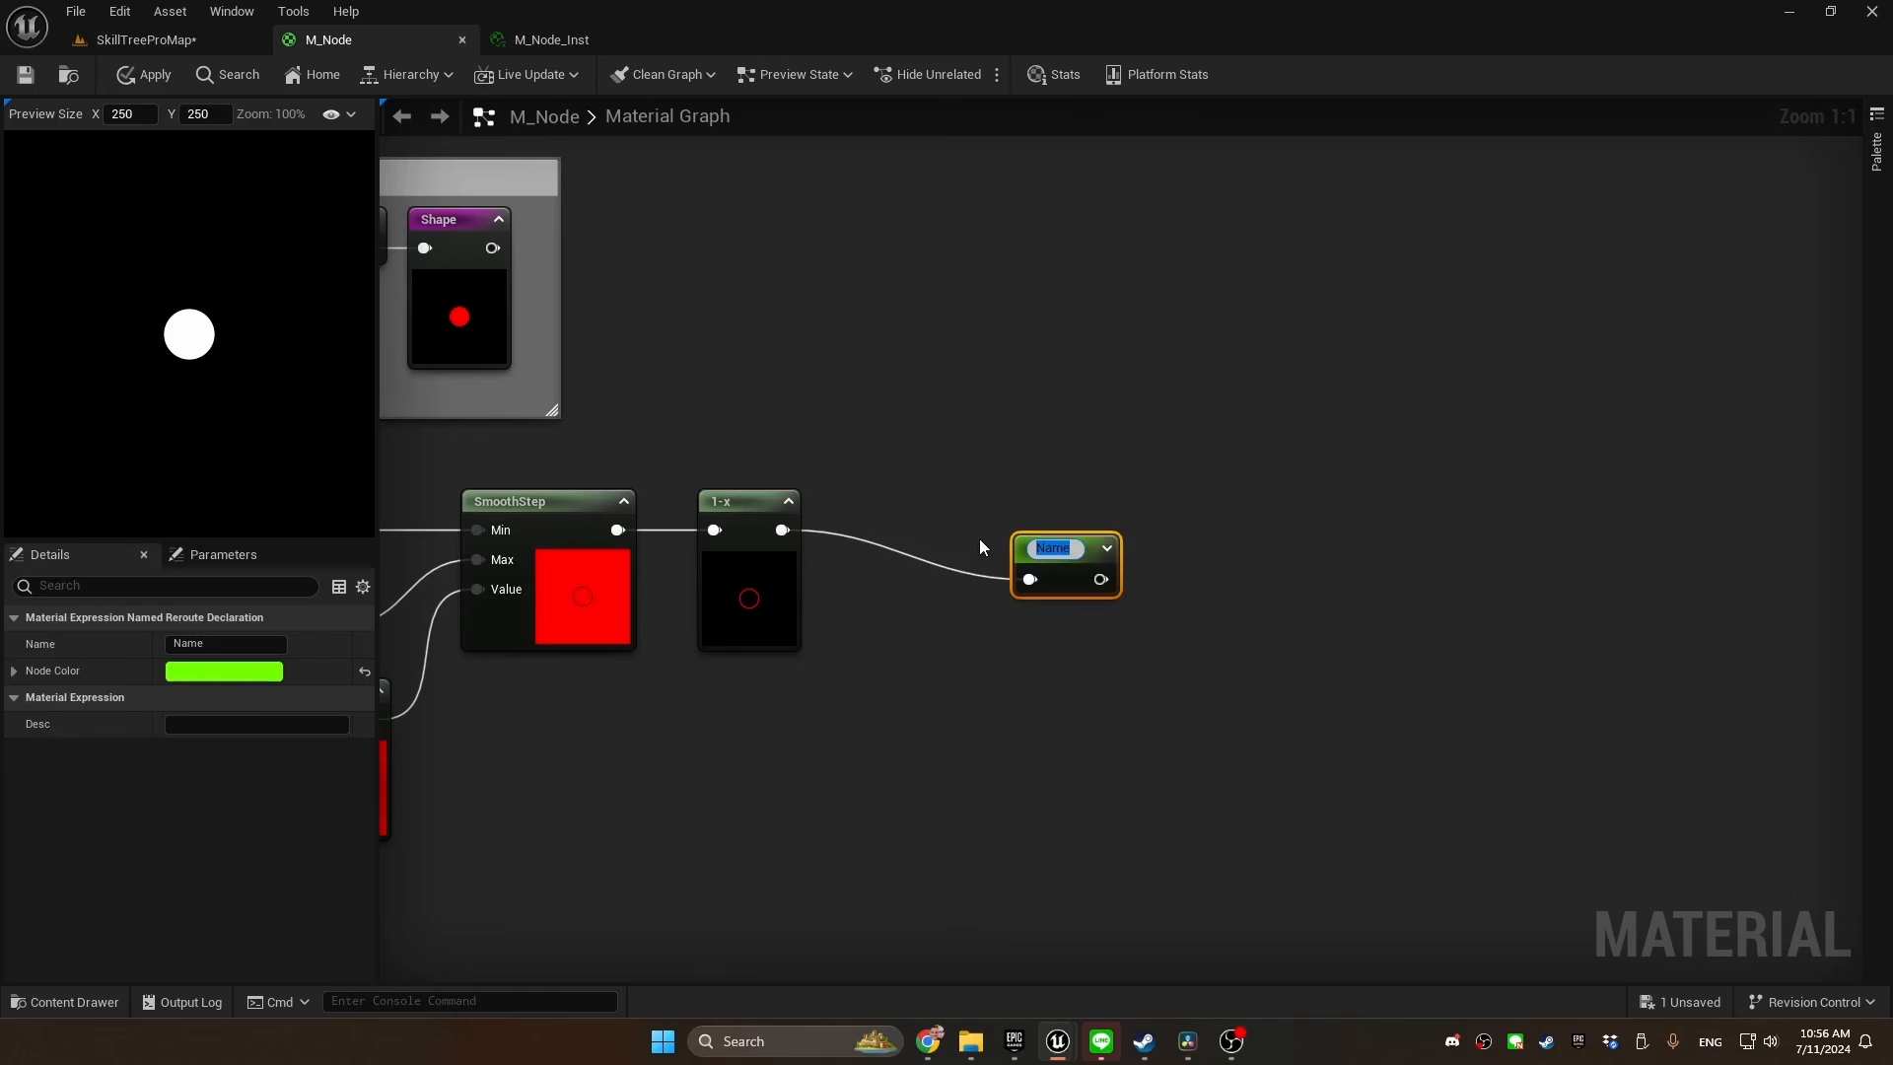
{"action": "type", "text": "Outline"}
{"action": "key", "text": "Return"}
Enclose the border nodes, from Border thickness to the Outline reroute, in a comment titled "Border"
{"action": "left_click_drag", "start_coordinate": [1449, 418], "coordinate": [512, 765]}
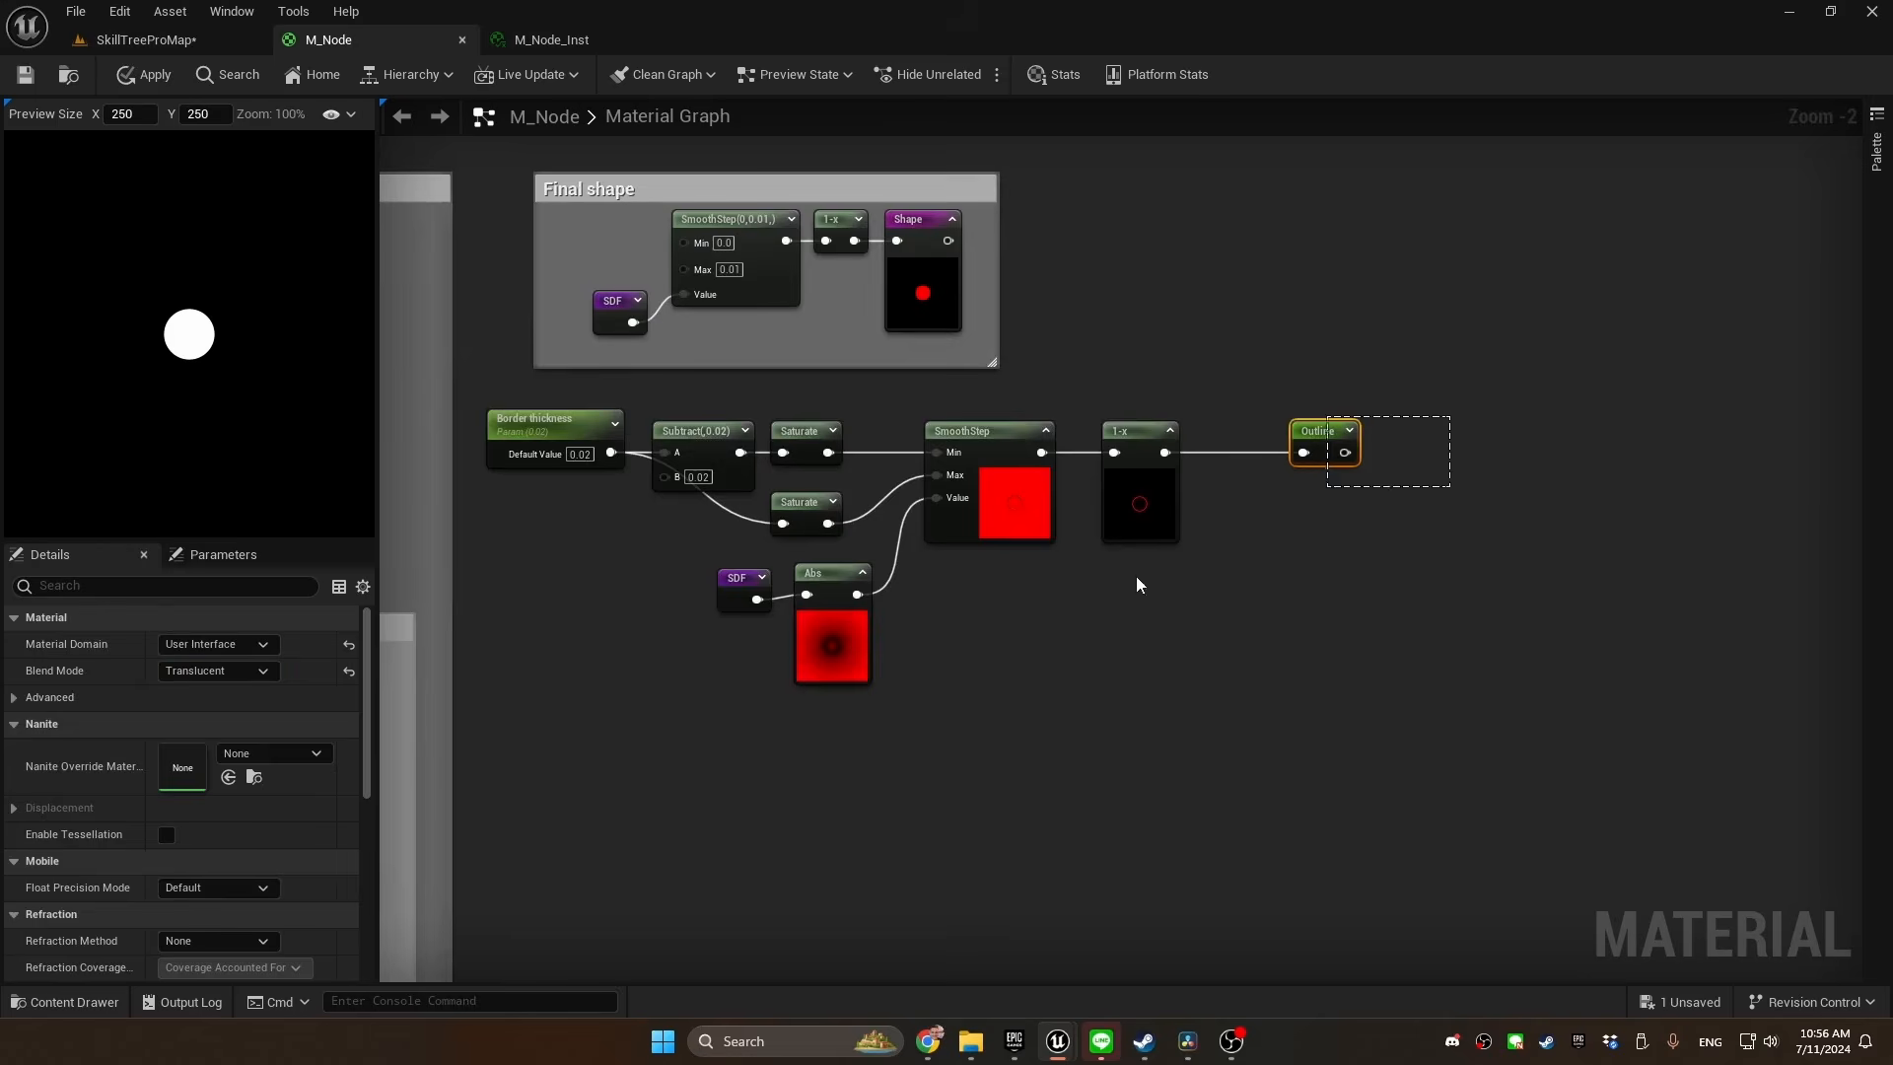
{"action": "left_click_drag", "start_coordinate": [554, 447], "coordinate": [625, 518]}
{"action": "type", "text": "cBorder"}
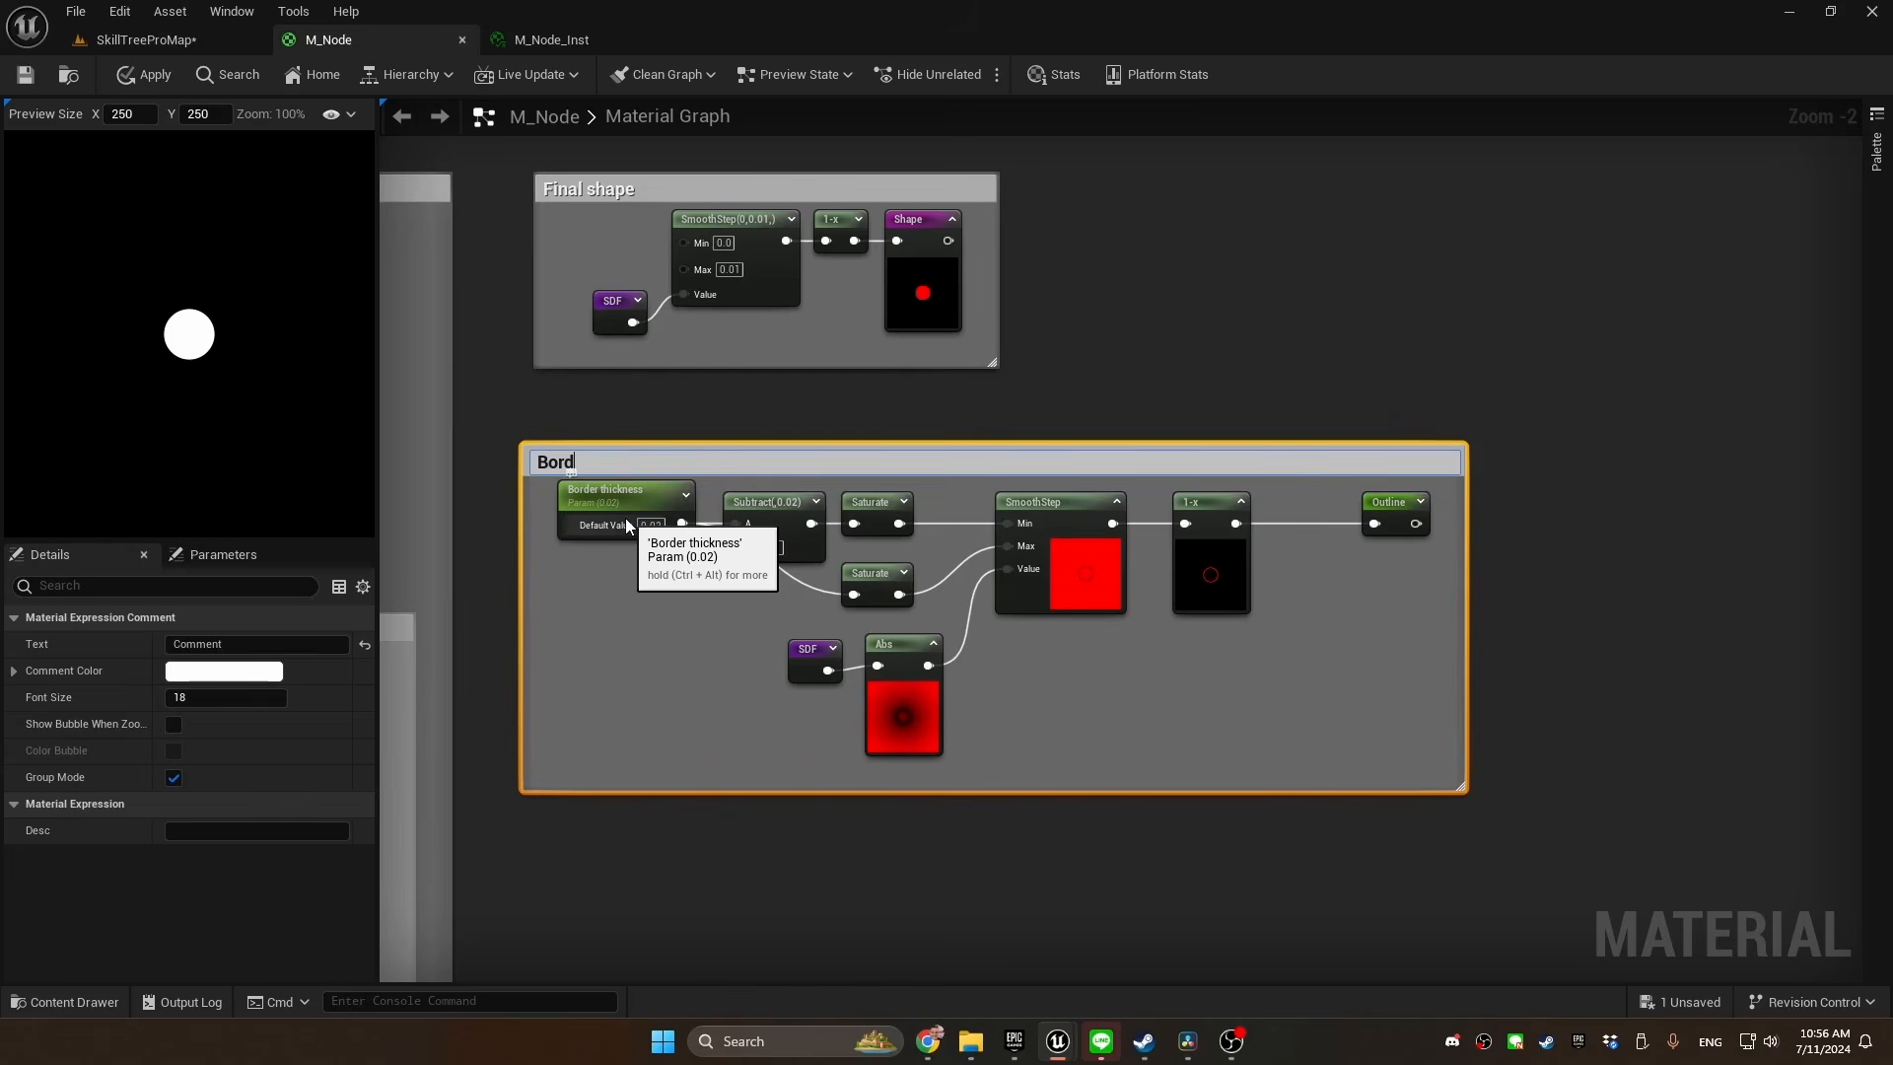
{"action": "key", "text": "Return"}
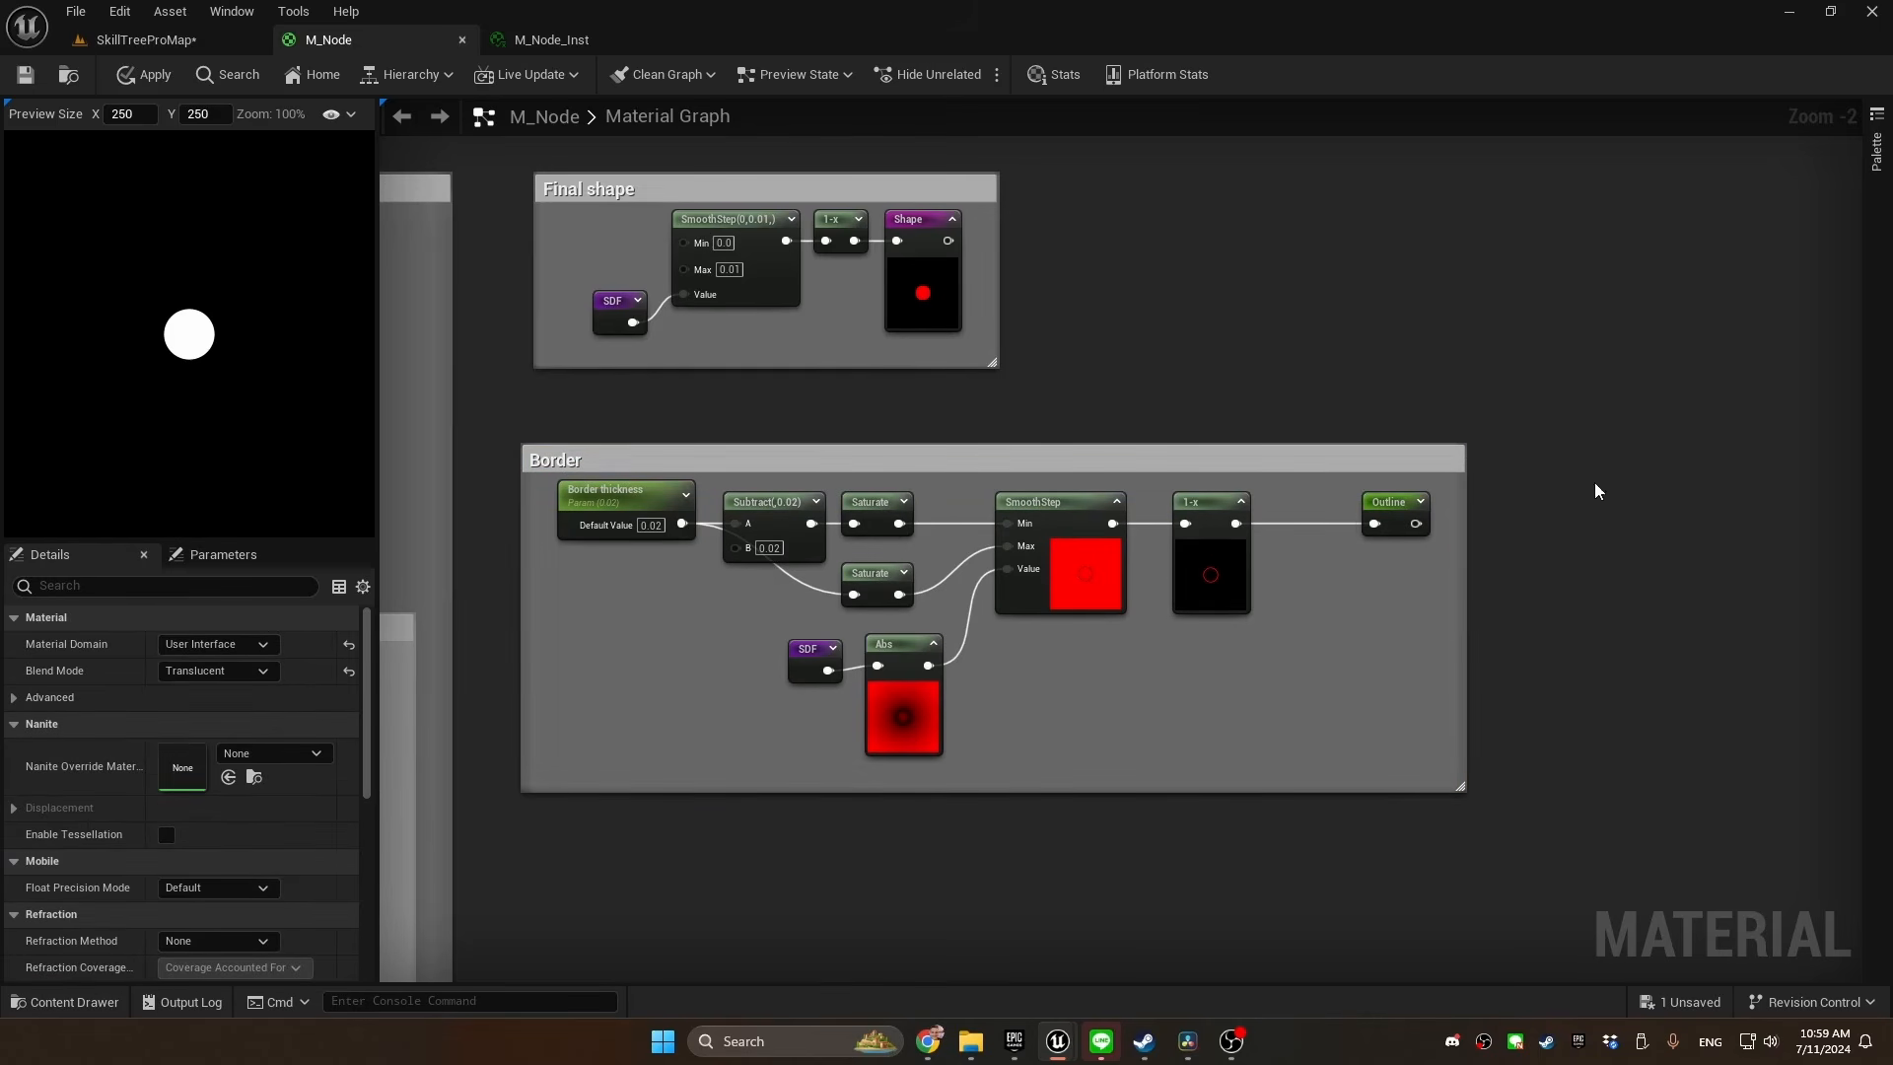
Combine the Shape and Outline reroutes in a Max node beside the M_Node output and connect it to Opacity
{"action": "right_click_drag", "start_coordinate": [1599, 491], "coordinate": [713, 494]}
{"action": "left_click_drag", "start_coordinate": [1664, 384], "coordinate": [1372, 690]}
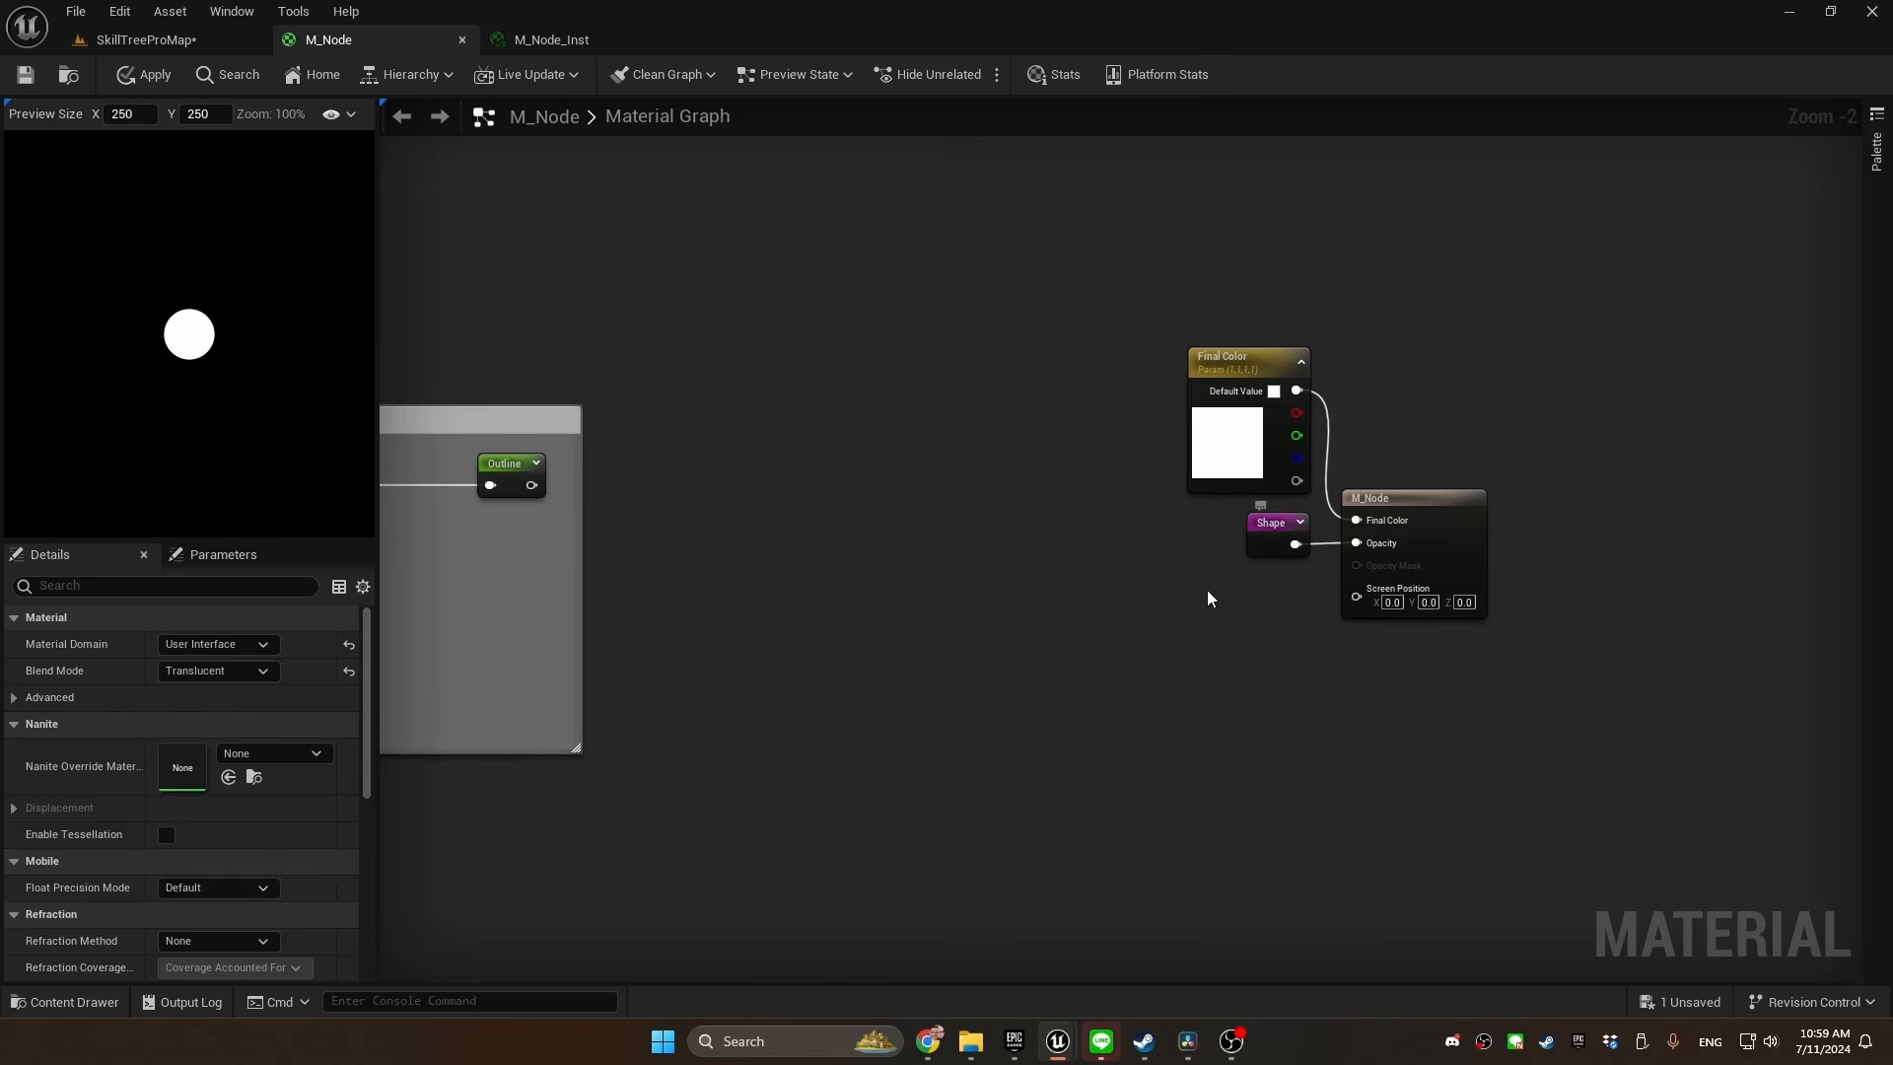
{"action": "left_click_drag", "start_coordinate": [1272, 537], "coordinate": [1152, 639]}
{"action": "right_click", "coordinate": [1008, 587]}
{"action": "type", "text": "outline"}
{"action": "key", "text": "Return"}
{"action": "type", "text": "max"}
{"action": "key", "text": "Return"}
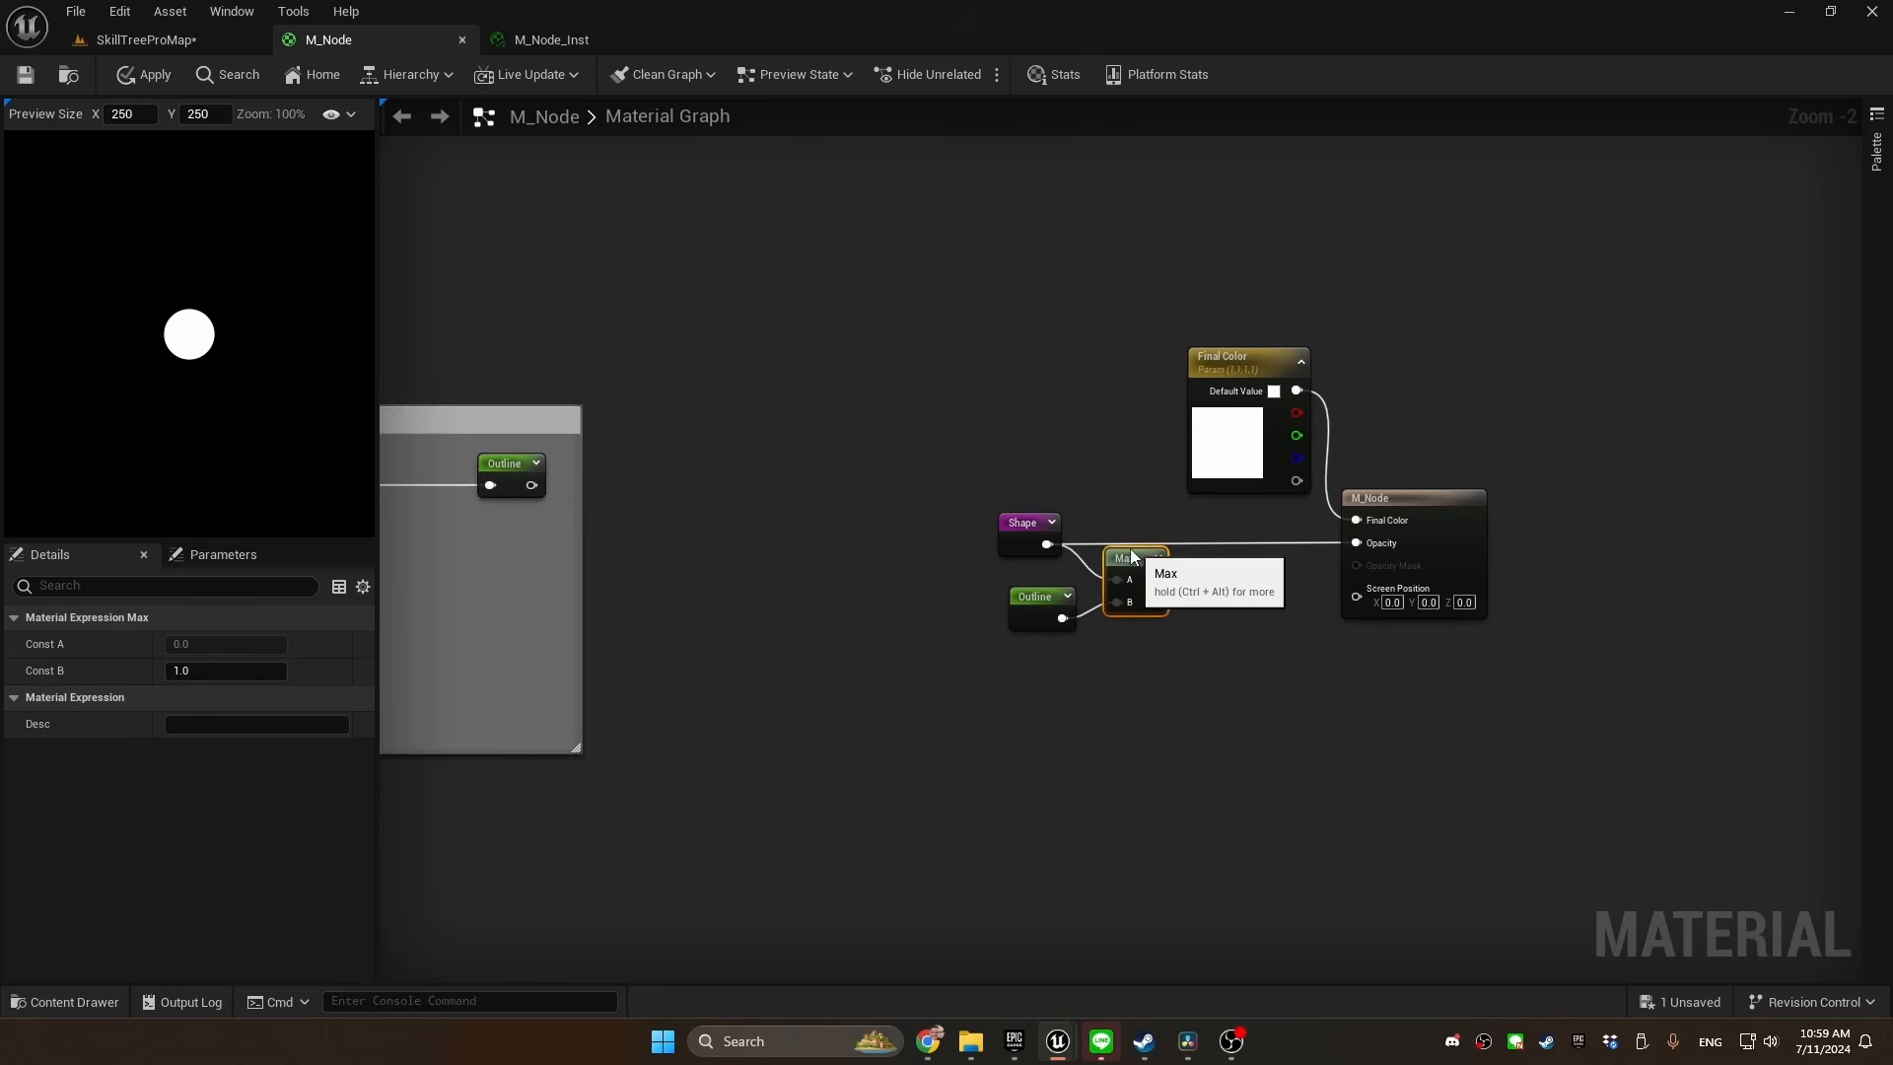
{"action": "left_click_drag", "start_coordinate": [1157, 560], "coordinate": [1357, 543]}
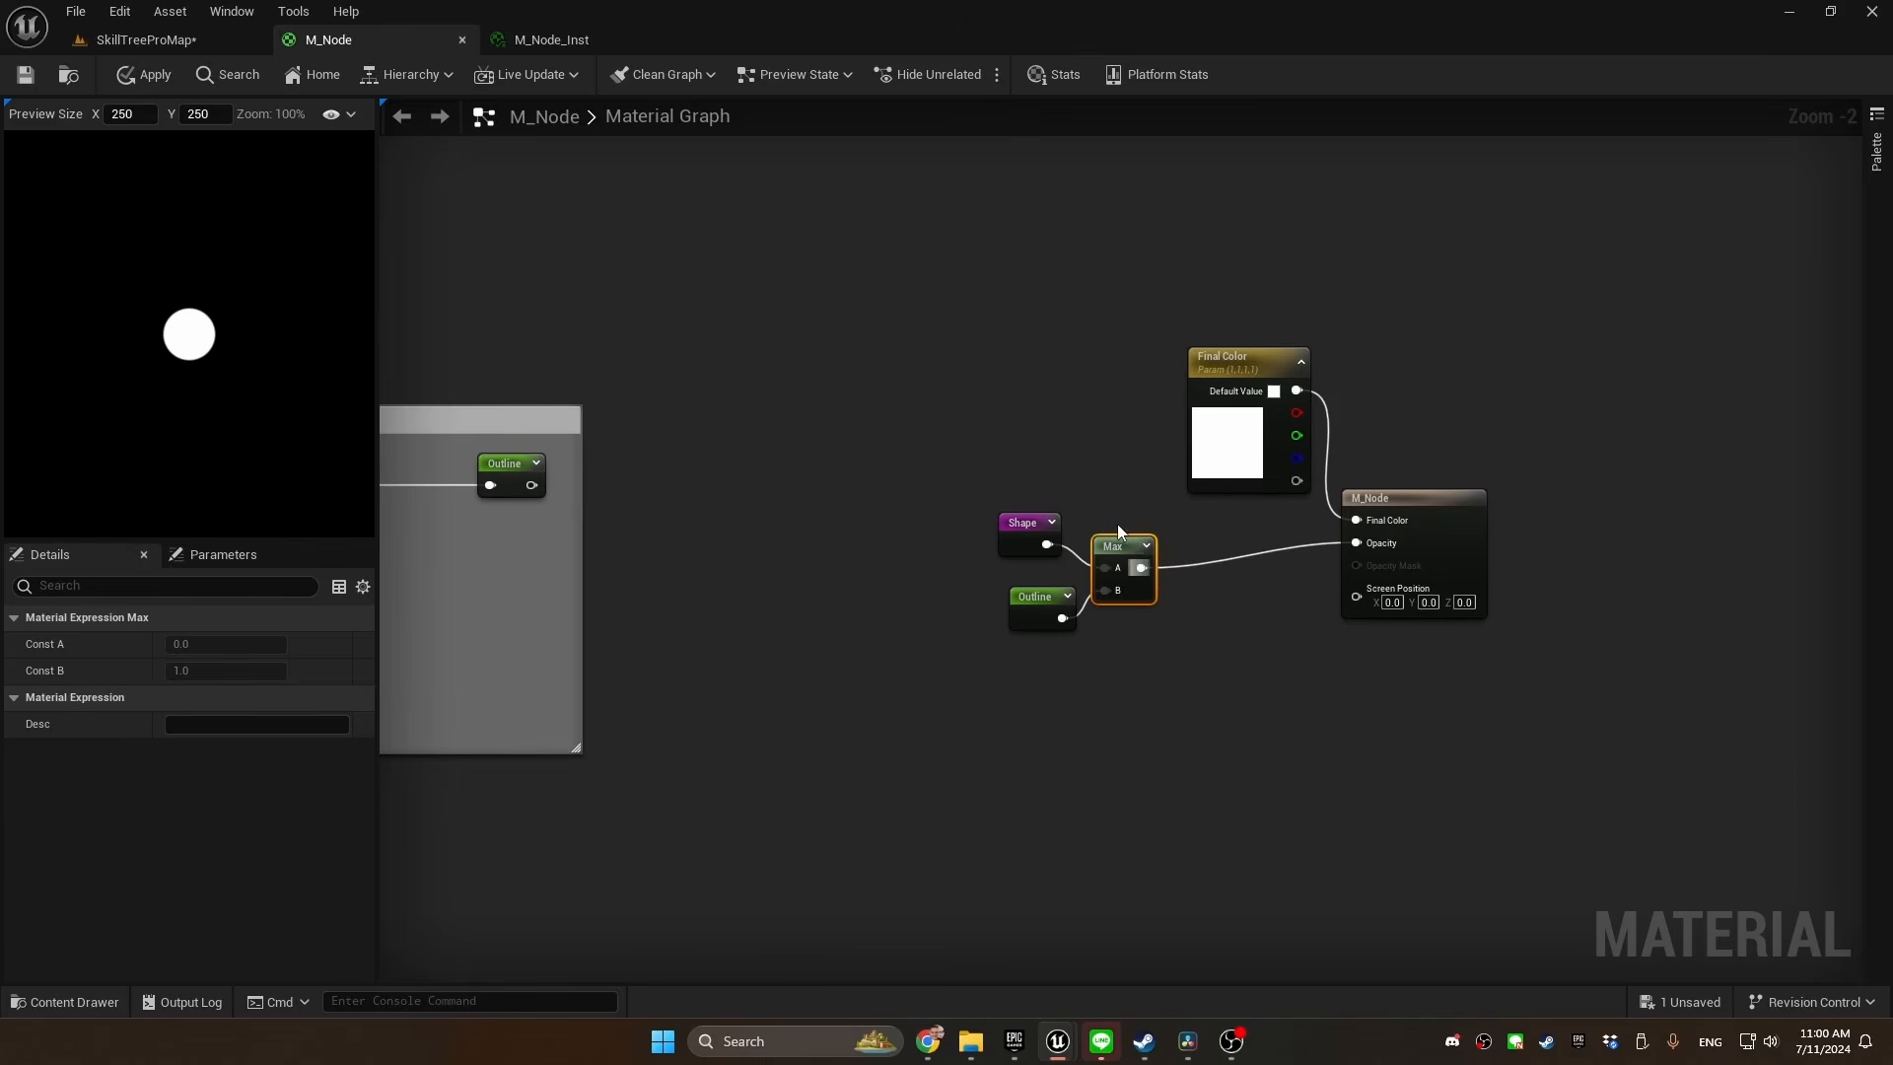
{"action": "left_click", "coordinate": [1030, 537]}
{"action": "left_click", "coordinate": [1054, 603]}
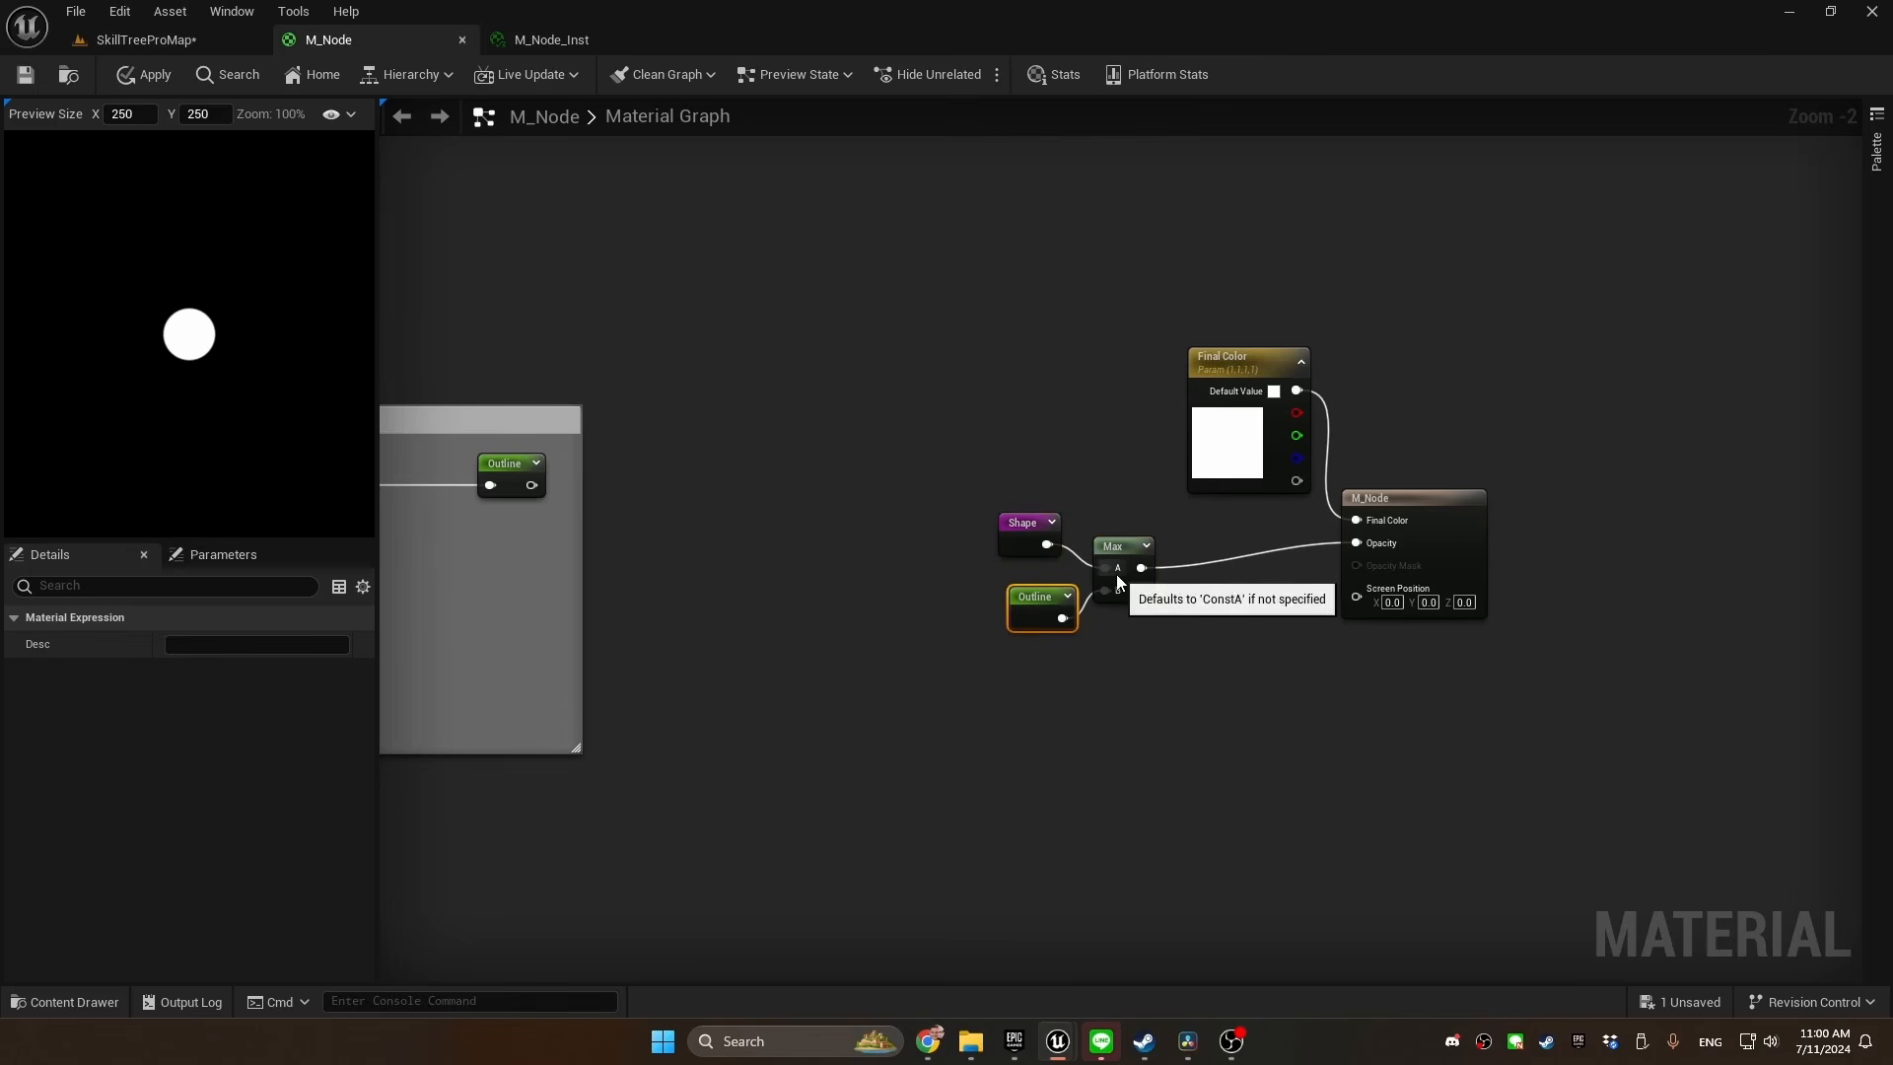
{"action": "left_click", "coordinate": [887, 538]}
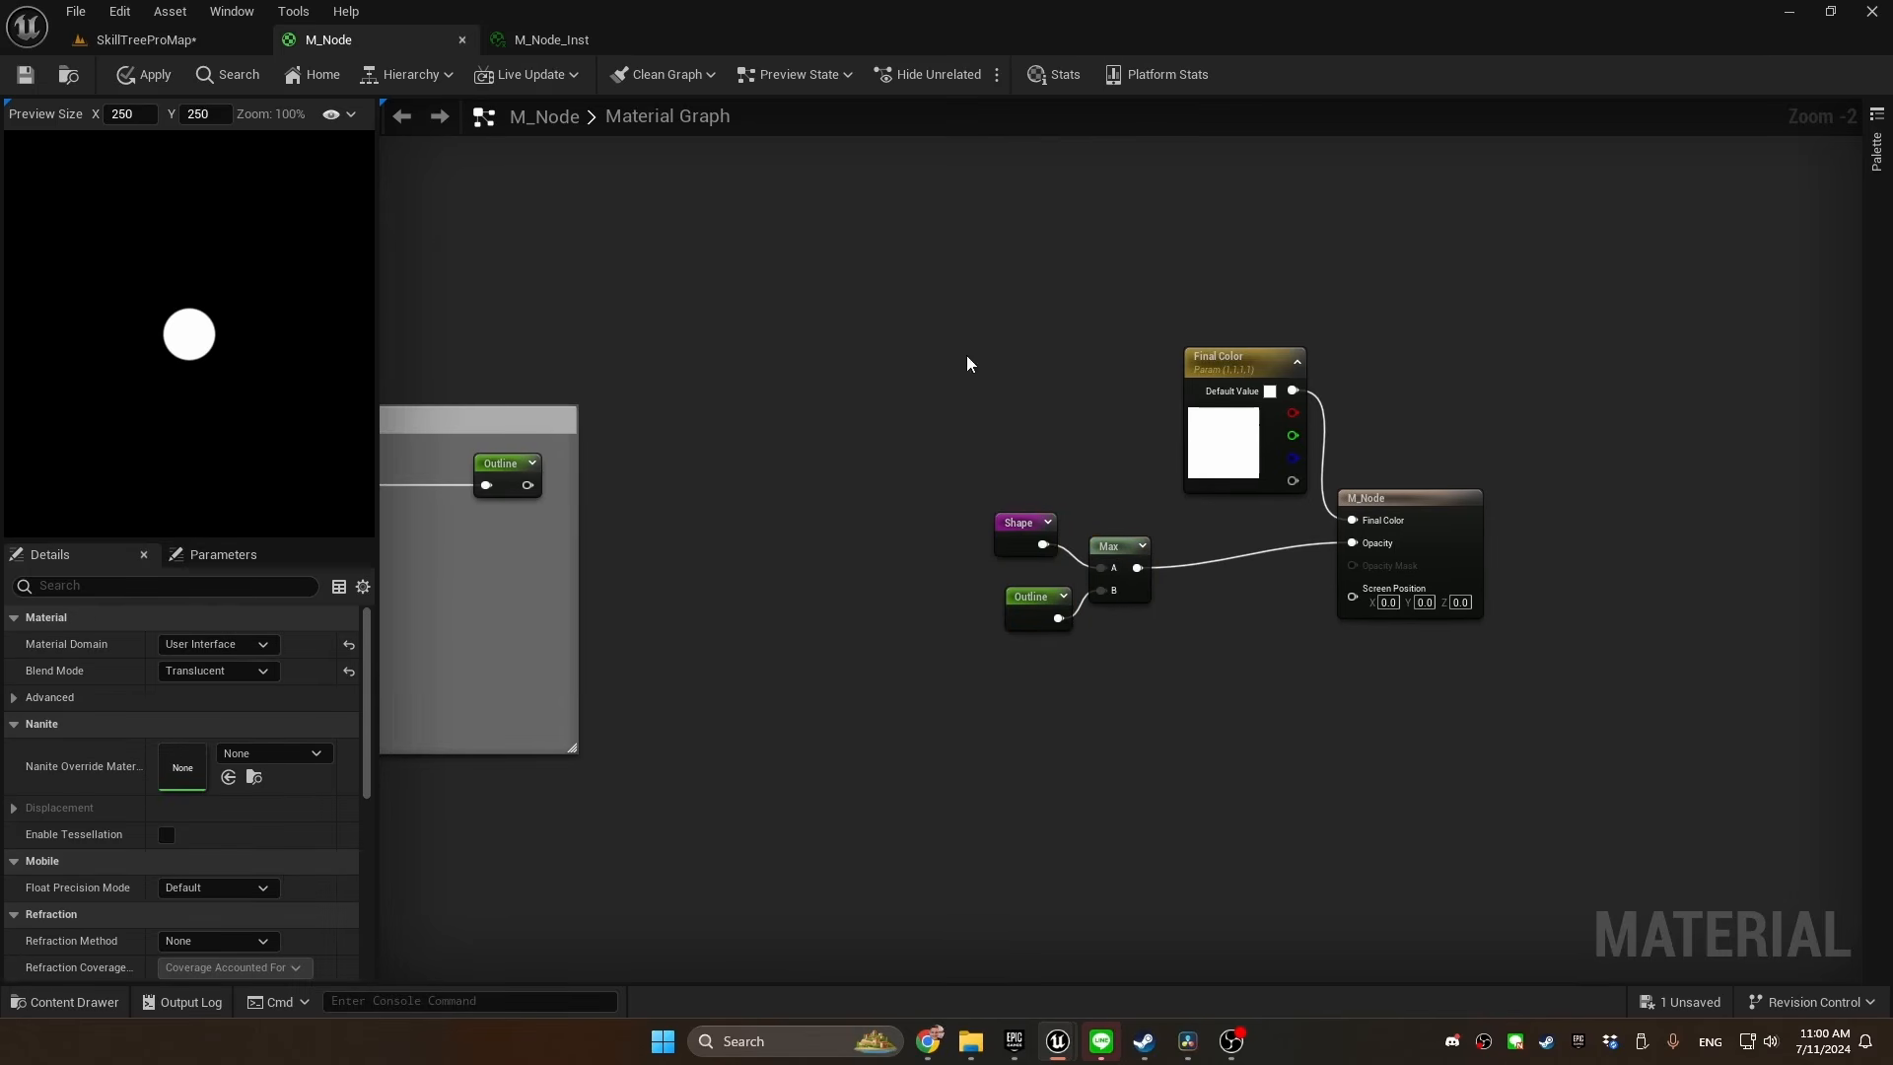
Rename the Final Color parameter to "Center tint" and move it farther from the M_Node output to make room for more nodes
{"action": "left_click_drag", "start_coordinate": [1231, 363], "coordinate": [1005, 266]}
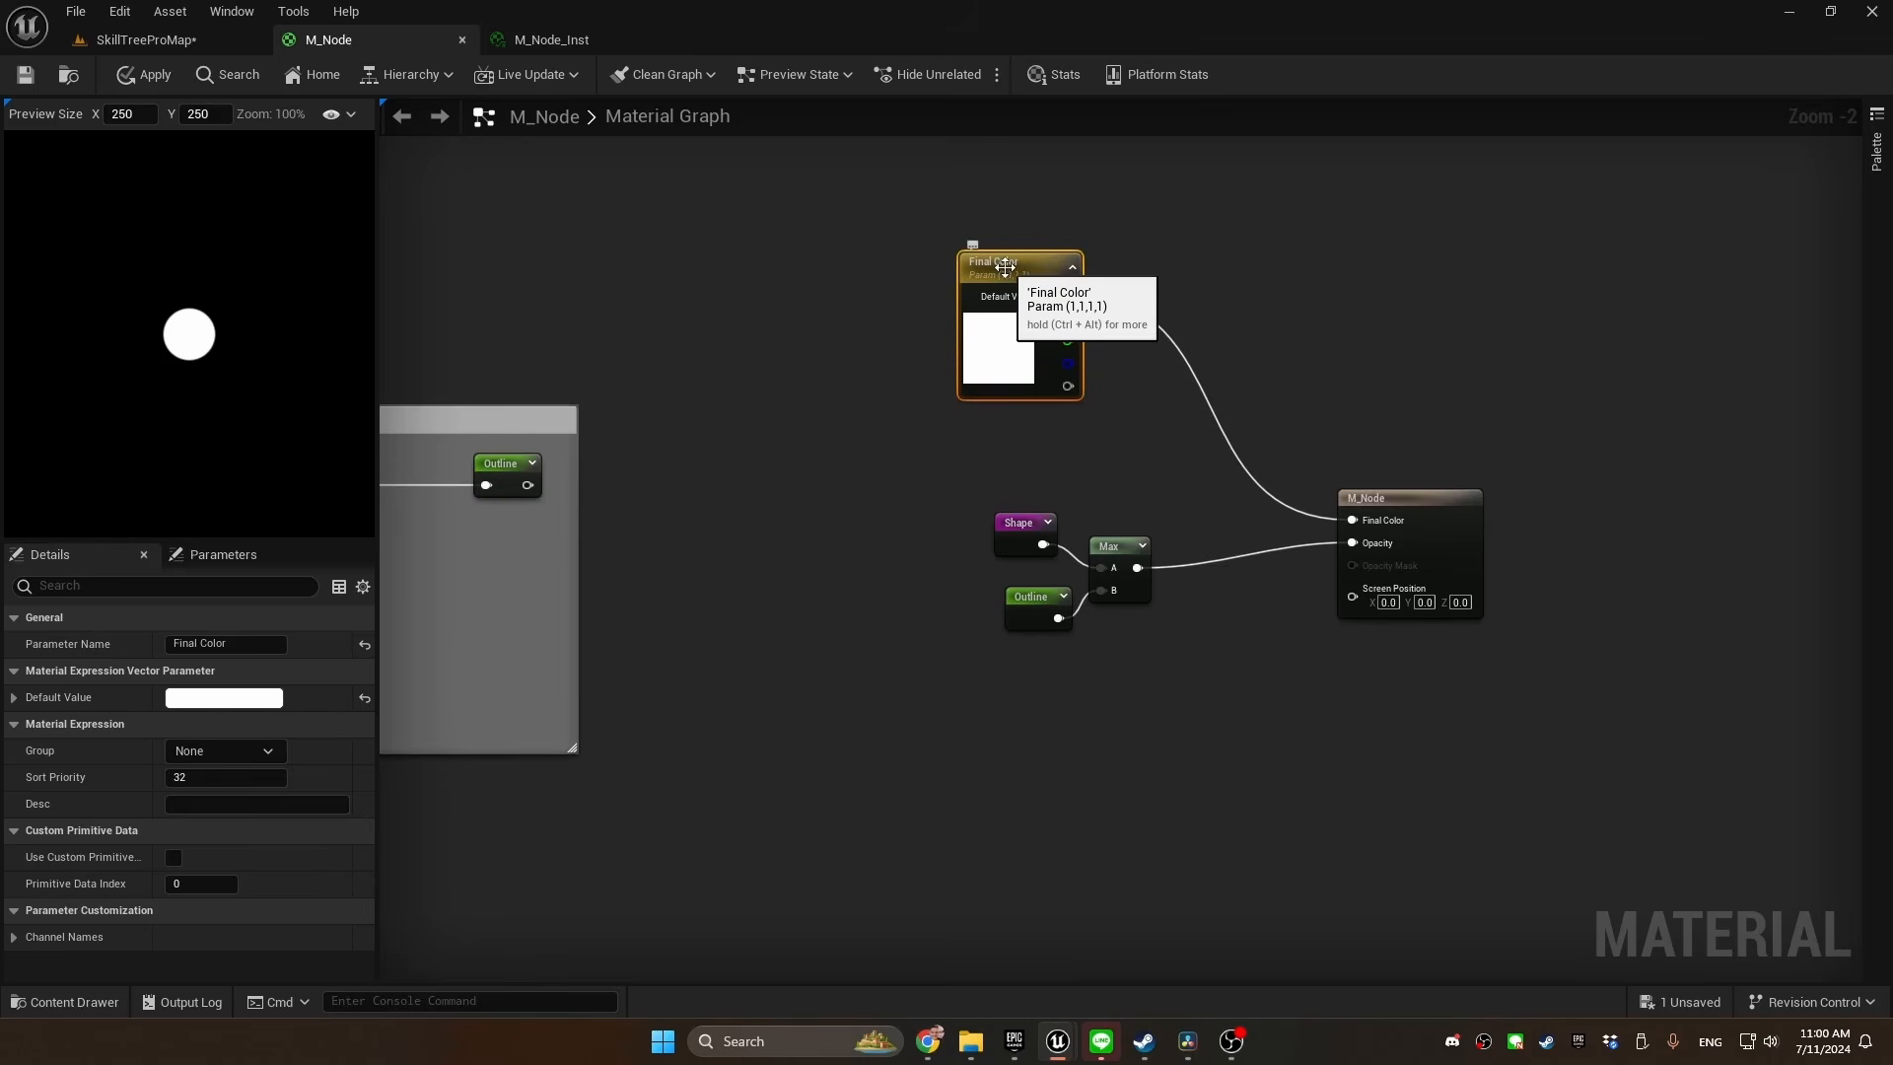
{"action": "double_click", "coordinate": [1004, 266]}
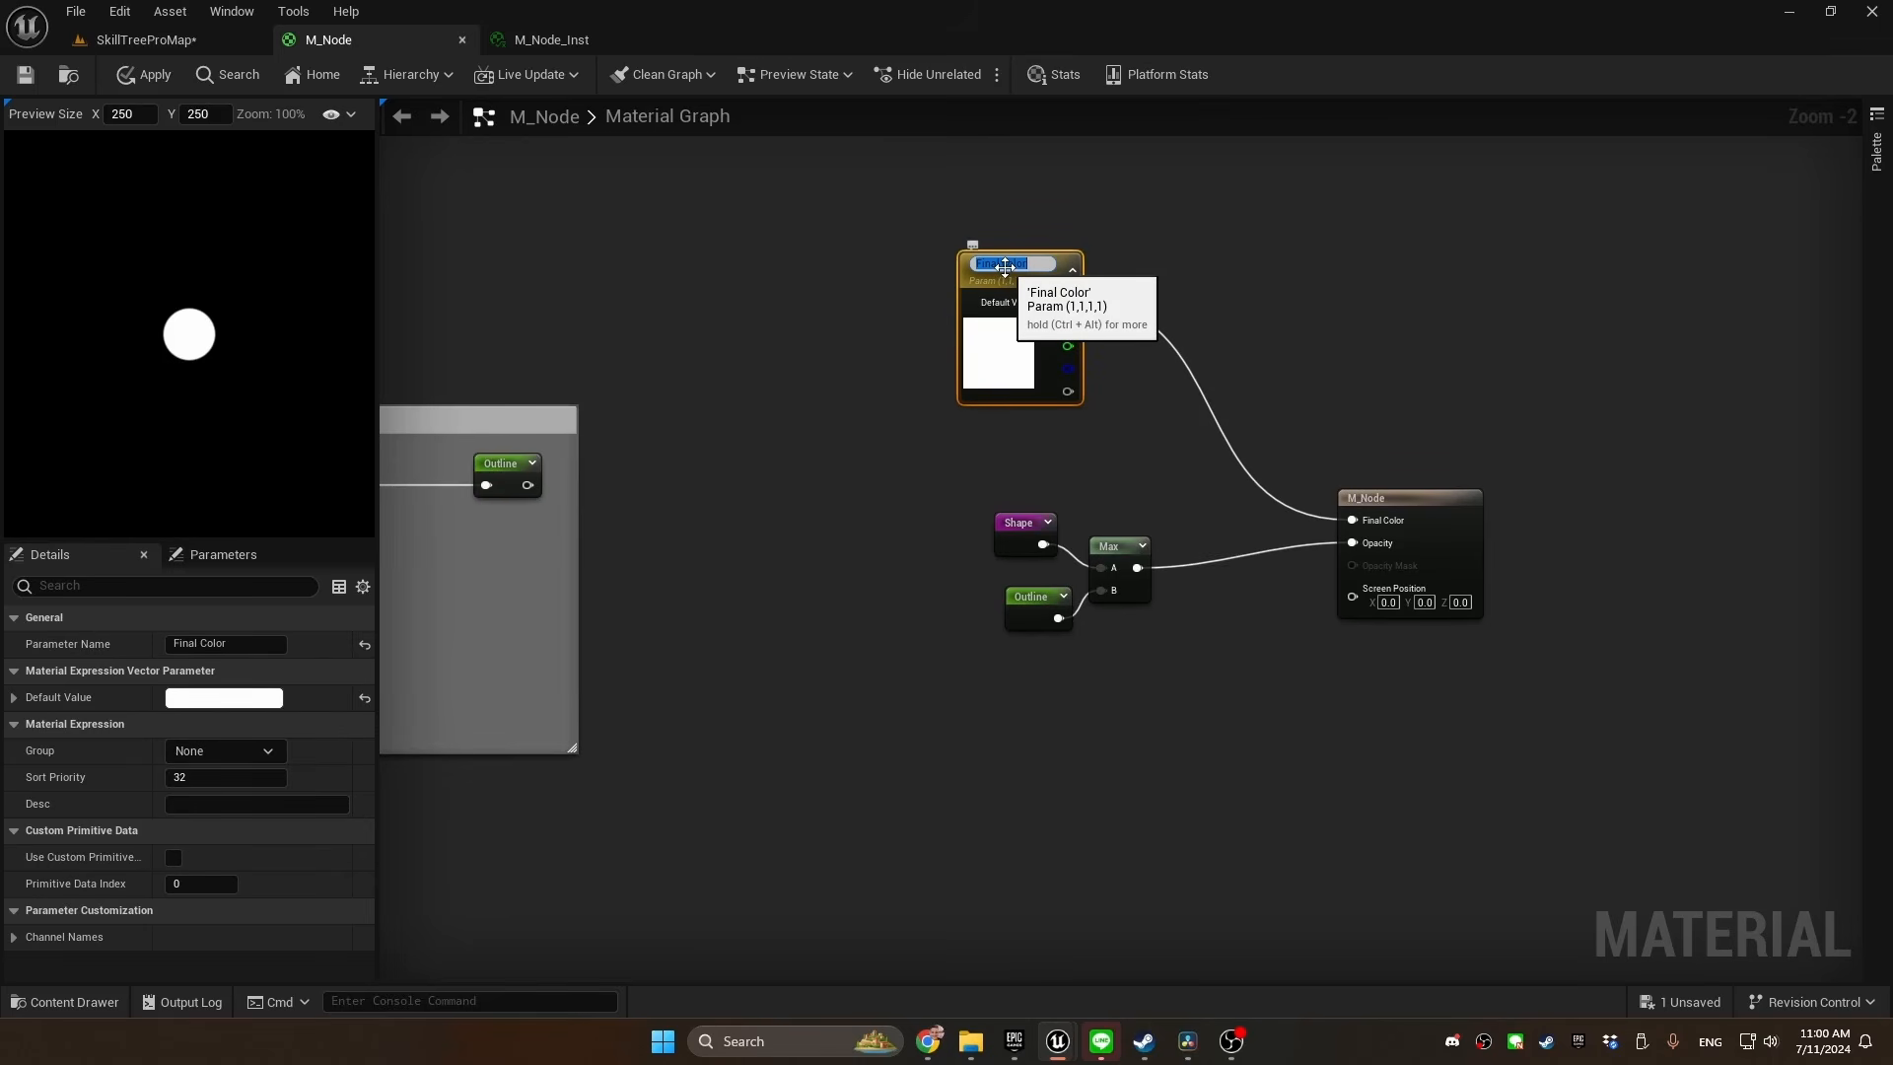
{"action": "type", "text": "Center tint"}
{"action": "key", "text": "Return"}
{"action": "left_click_drag", "start_coordinate": [1004, 266], "coordinate": [898, 231]}
{"action": "right_click_drag", "start_coordinate": [1062, 214], "coordinate": [939, 338]}
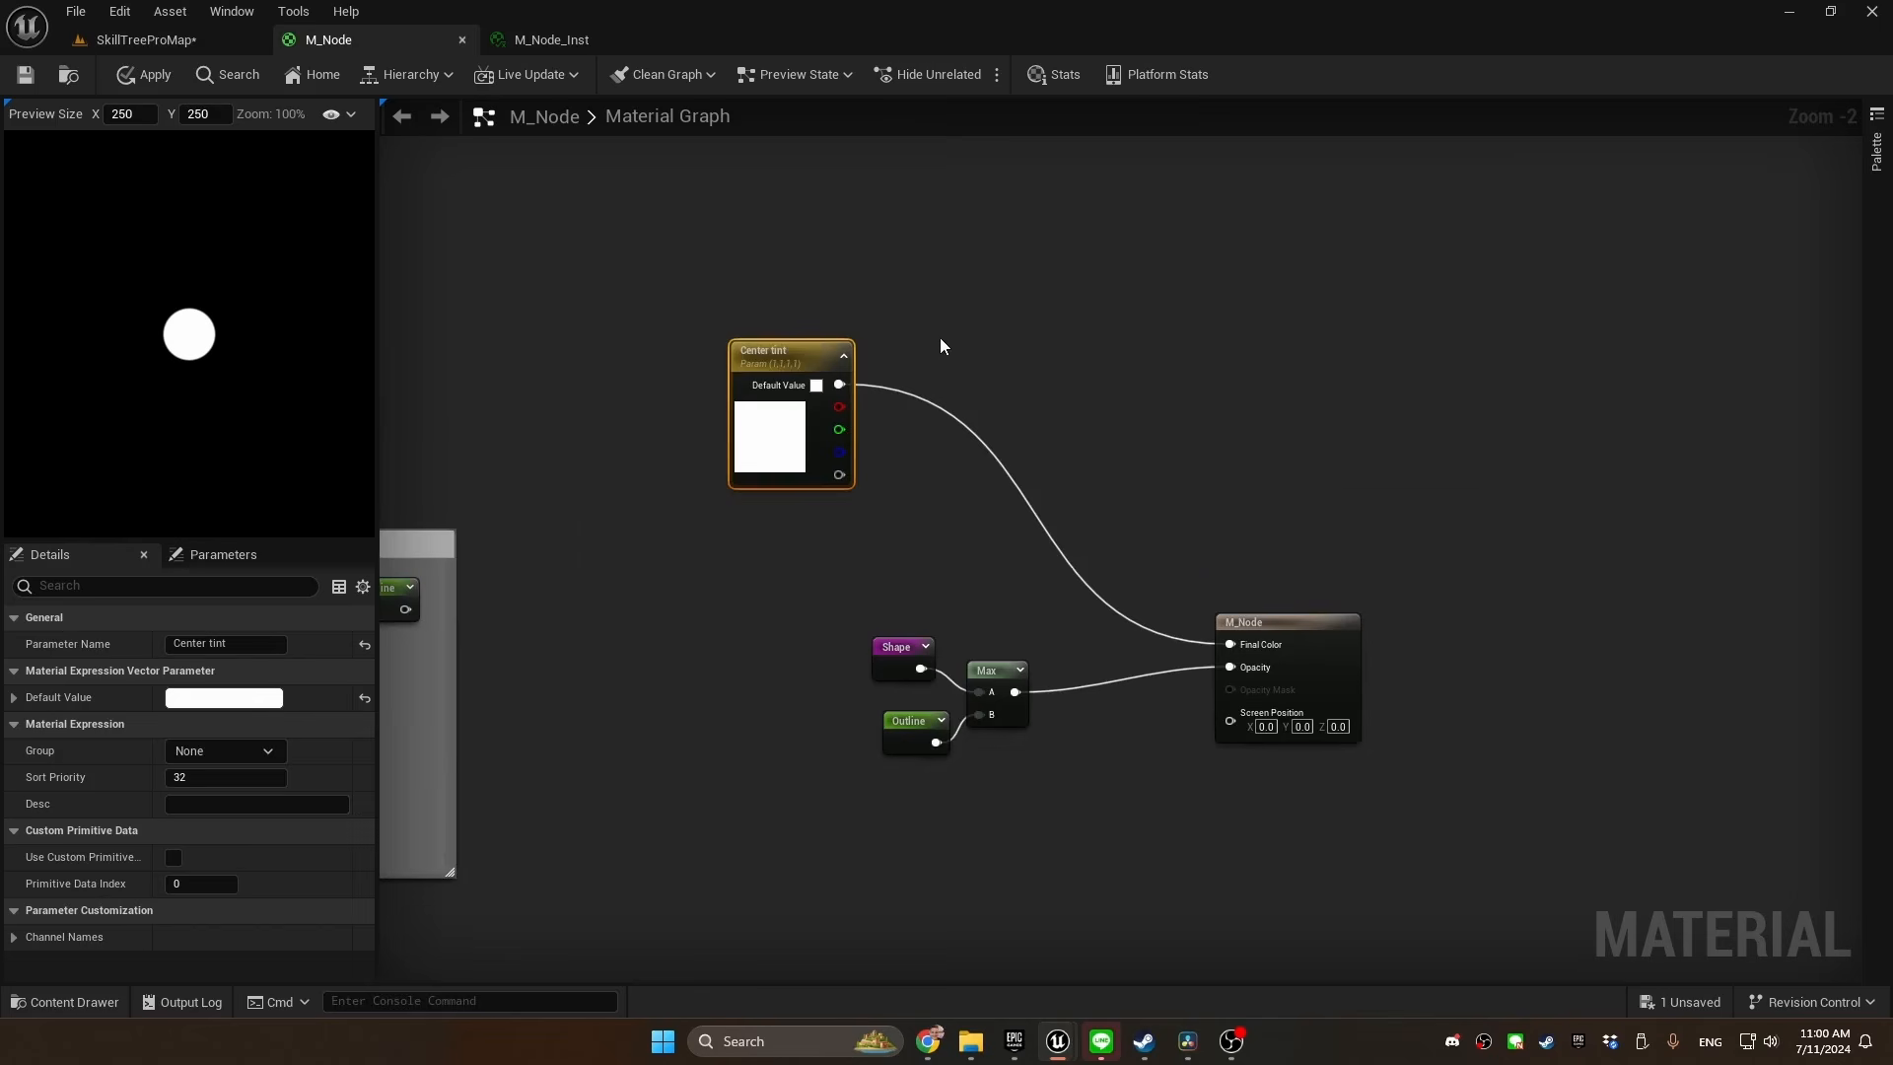
Add a Lerp node between Center tint and the M_Node output, with Center tint in B and the result in Final Color
{"action": "key", "text": "l"}
{"action": "left_click", "coordinate": [919, 341]}
{"action": "left_click_drag", "start_coordinate": [983, 347], "coordinate": [1229, 644]}
{"action": "left_click_drag", "start_coordinate": [990, 411], "coordinate": [839, 385]}
{"action": "left_click_drag", "start_coordinate": [1013, 365], "coordinate": [1025, 329]}
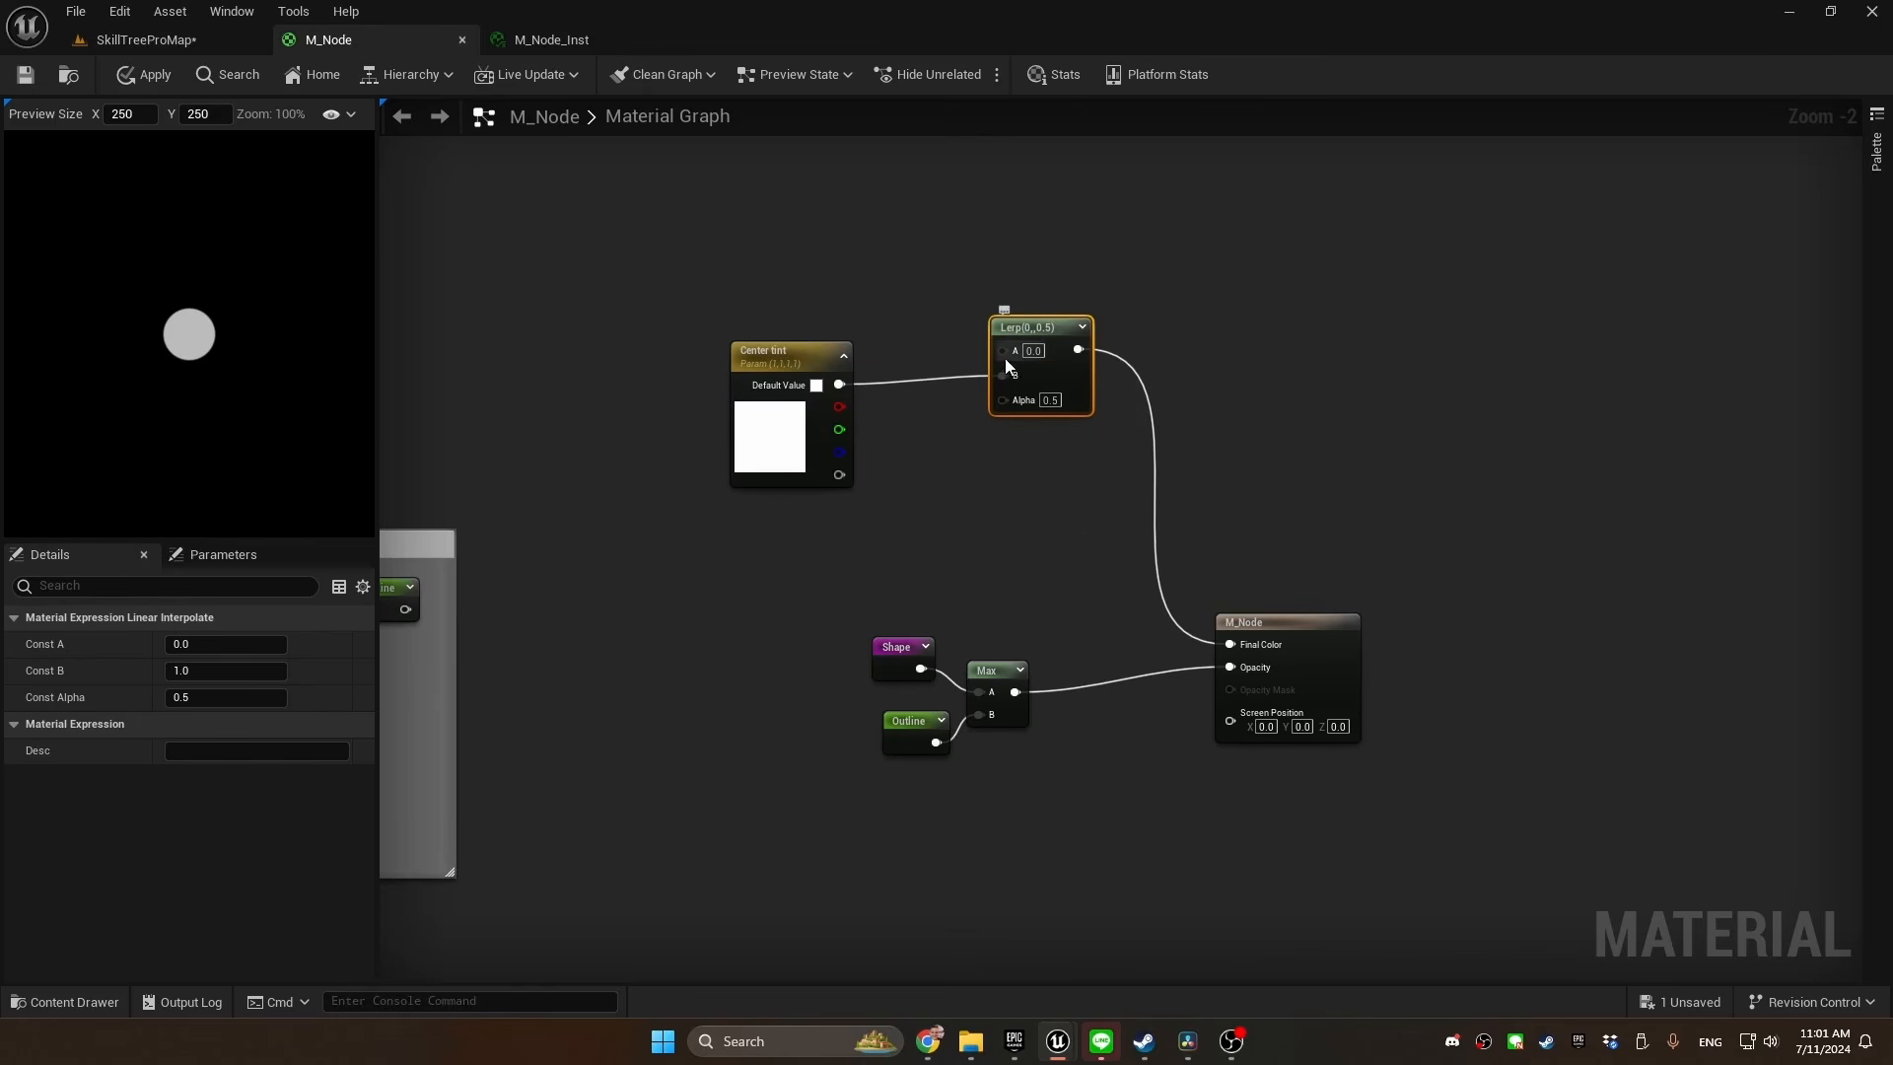
Duplicate the Center tint parameter, place the copy above it, and rename it "Border tint"
{"action": "left_click", "coordinate": [789, 357]}
{"action": "key", "text": "ctrl+d"}
{"action": "left_click_drag", "start_coordinate": [795, 224], "coordinate": [759, 216]}
{"action": "double_click", "coordinate": [755, 200]}
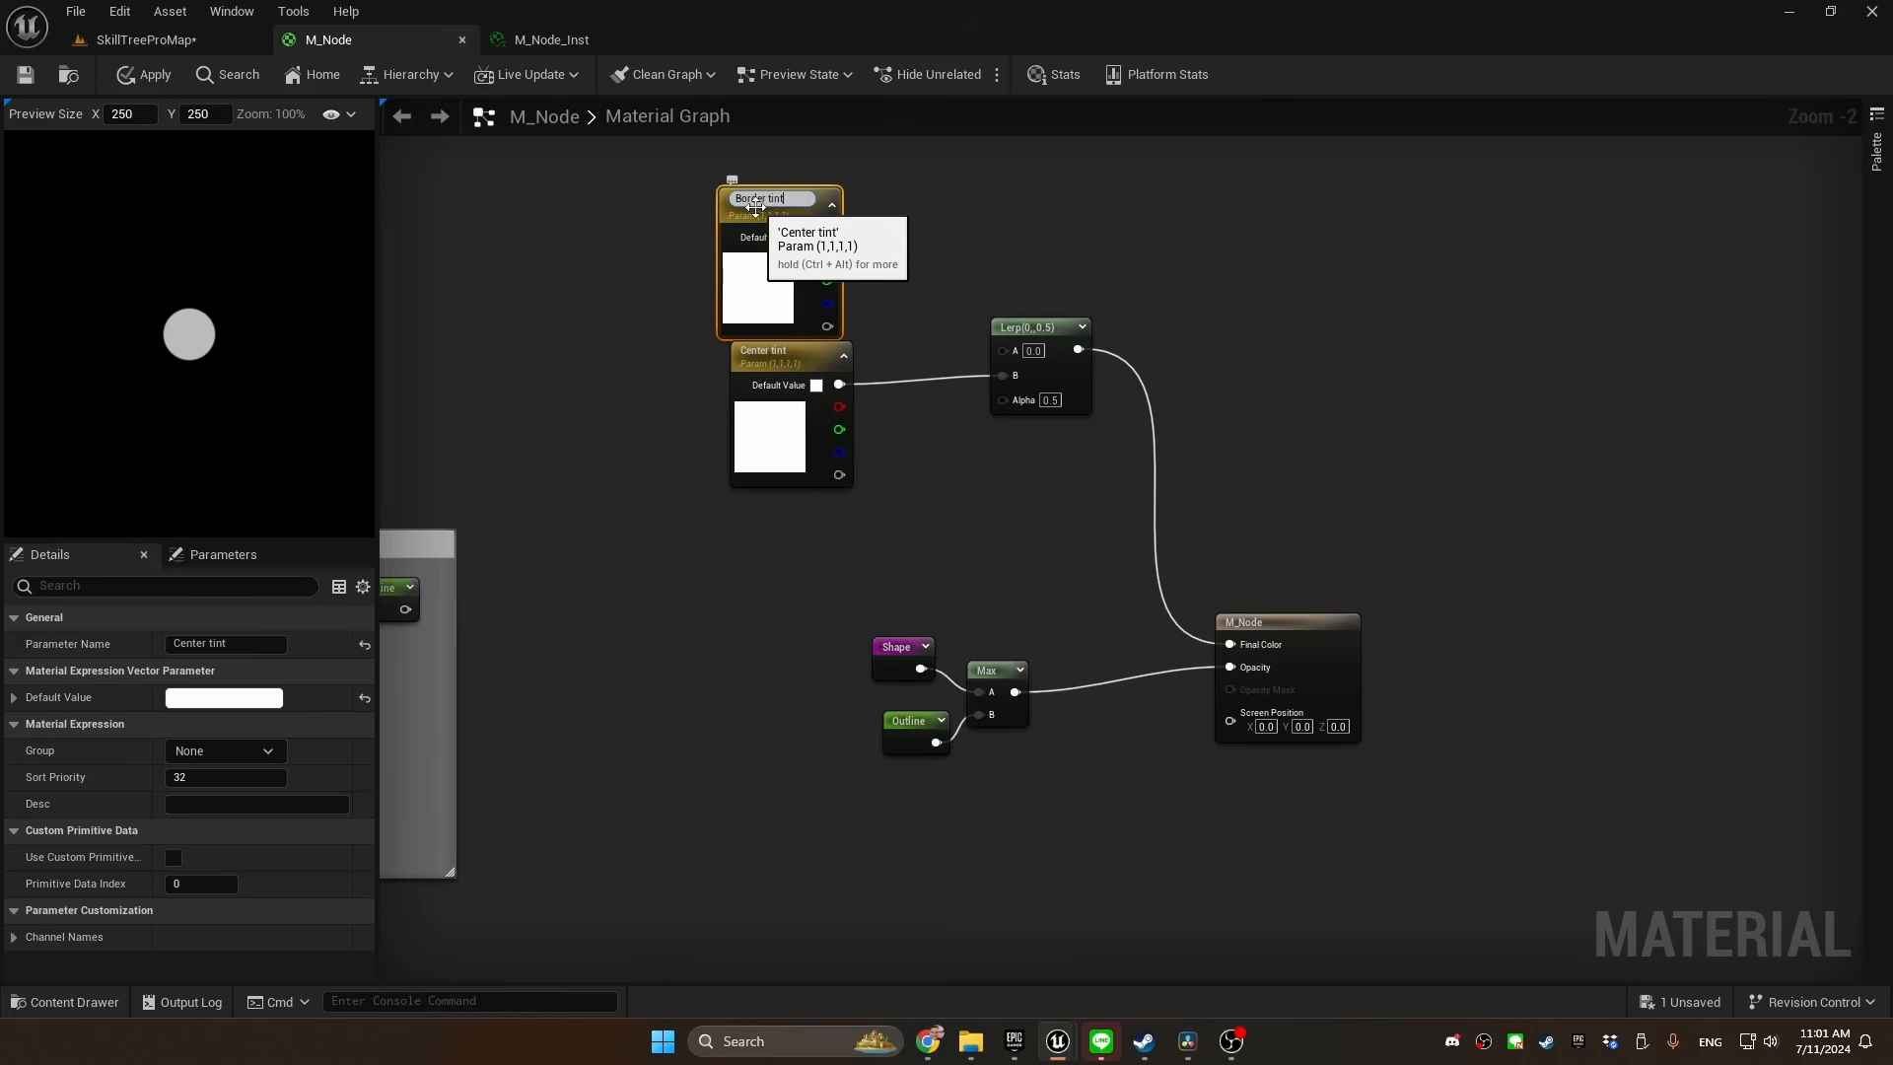
{"action": "type", "text": "Border tint"}
{"action": "key", "text": "Return"}
Connect Border tint to the Lerp's A input and a Shape reroute to its Alpha
{"action": "left_click_drag", "start_coordinate": [839, 219], "coordinate": [908, 492]}
{"action": "type", "text": "shape"}
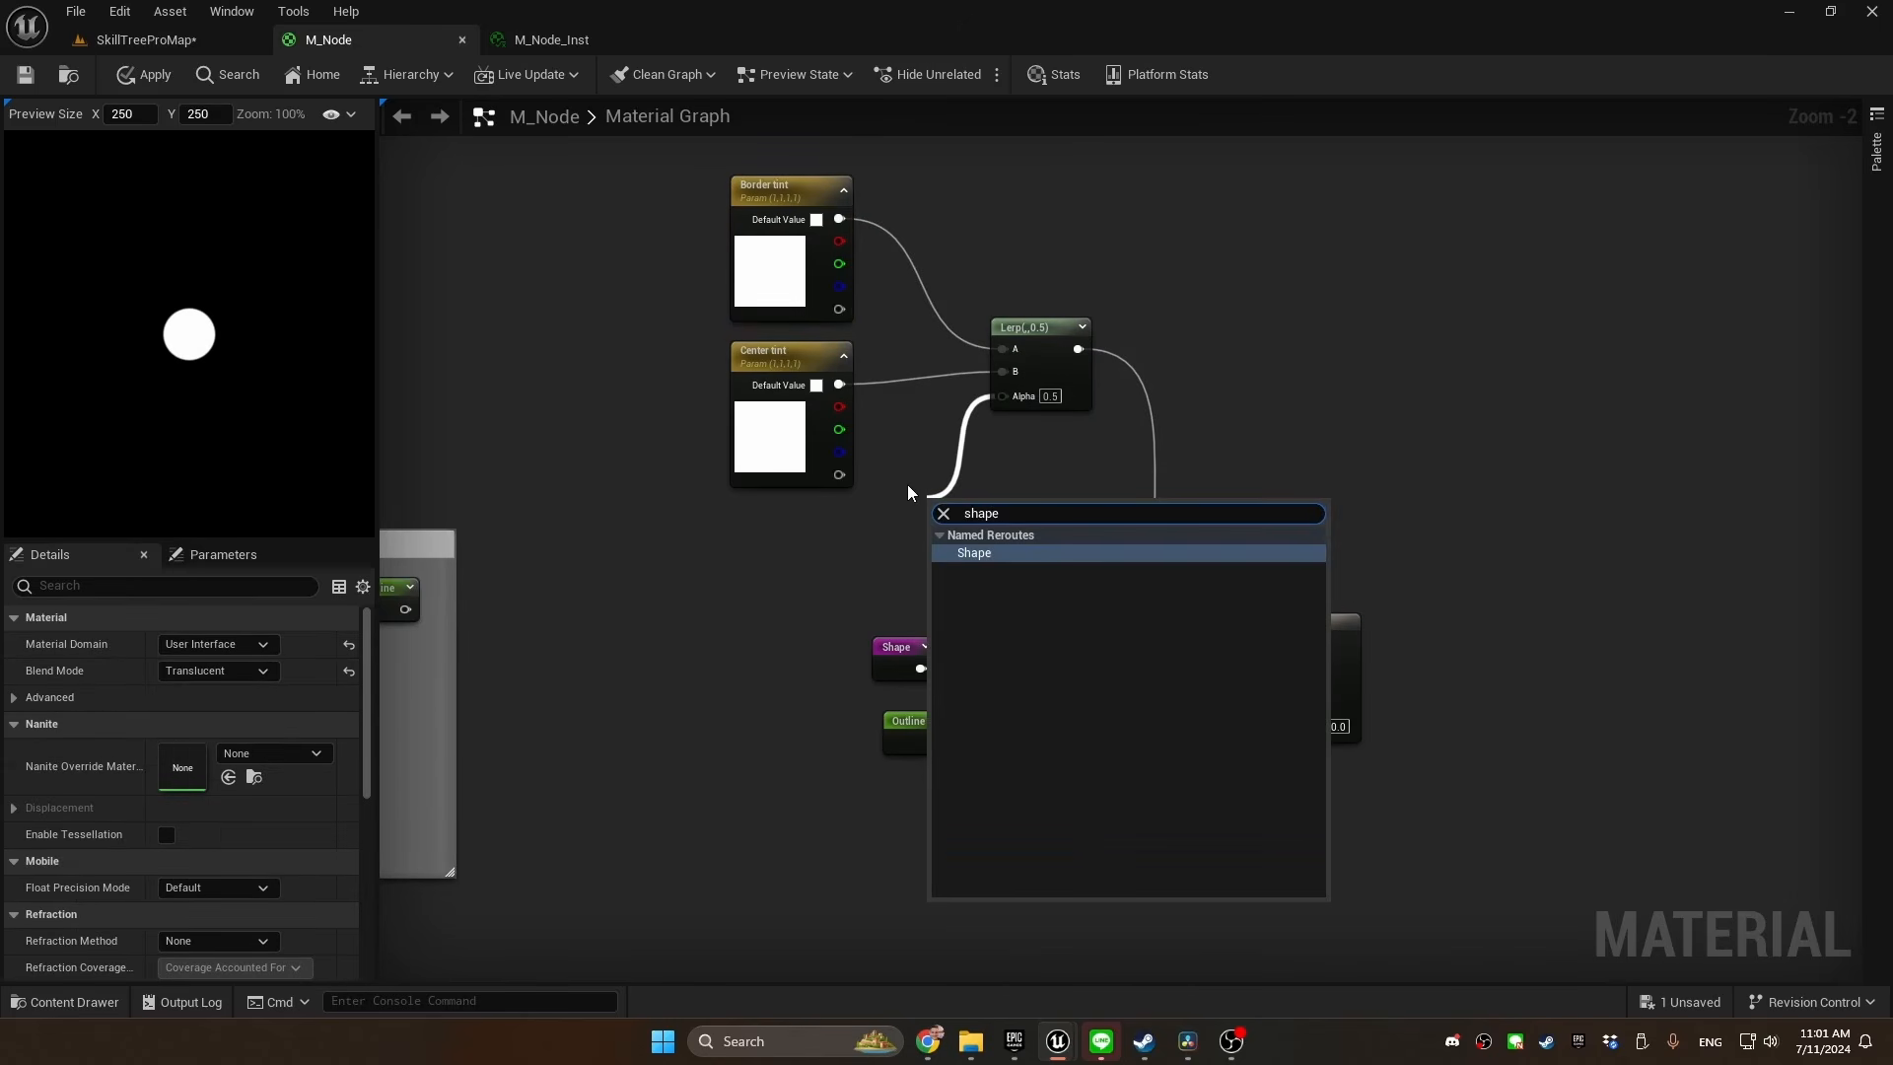
{"action": "key", "text": "Return"}
Enlarge the material preview and set the Border tint parameter's default color to a saturated orange
{"action": "left_click", "coordinate": [779, 187]}
{"action": "scroll", "coordinate": [174, 343], "scroll_direction": "up", "scroll_amount": 5}
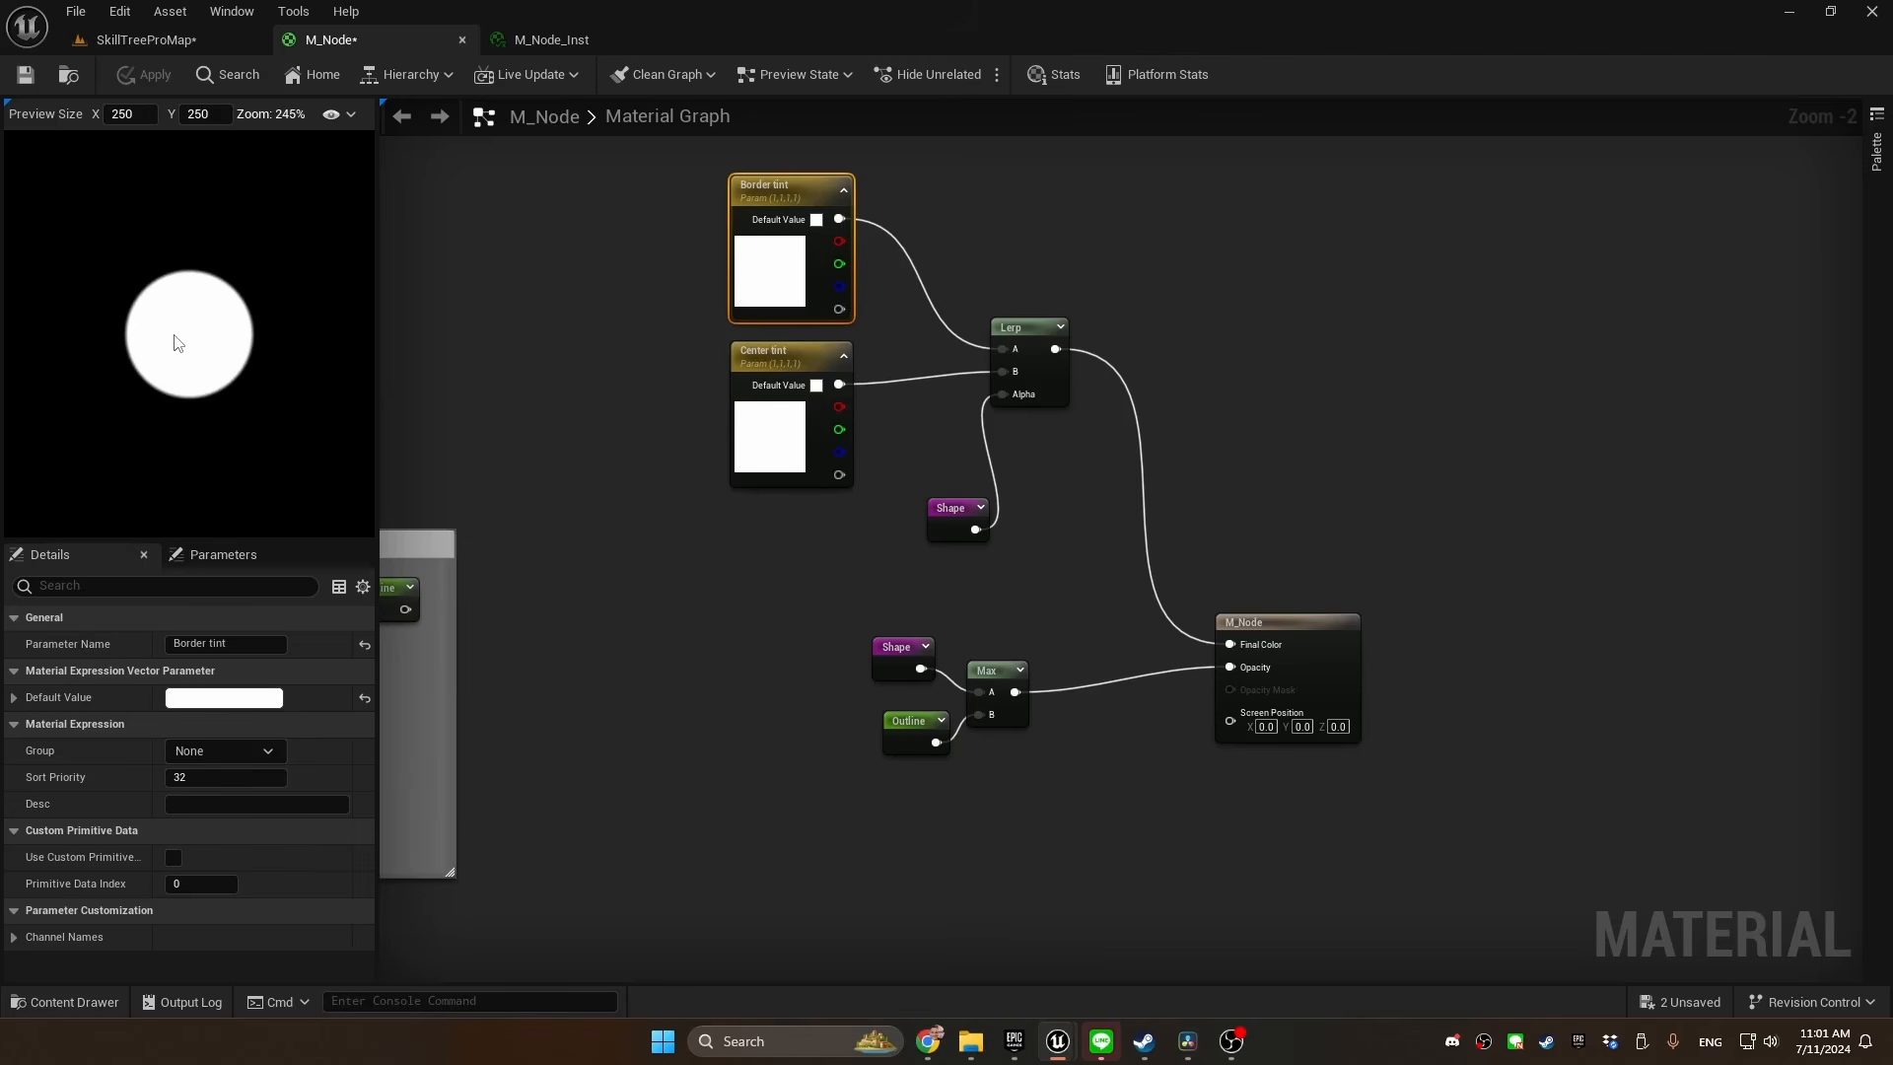
{"action": "scroll", "coordinate": [178, 342], "scroll_direction": "up", "scroll_amount": 3}
{"action": "double_click", "coordinate": [774, 281]}
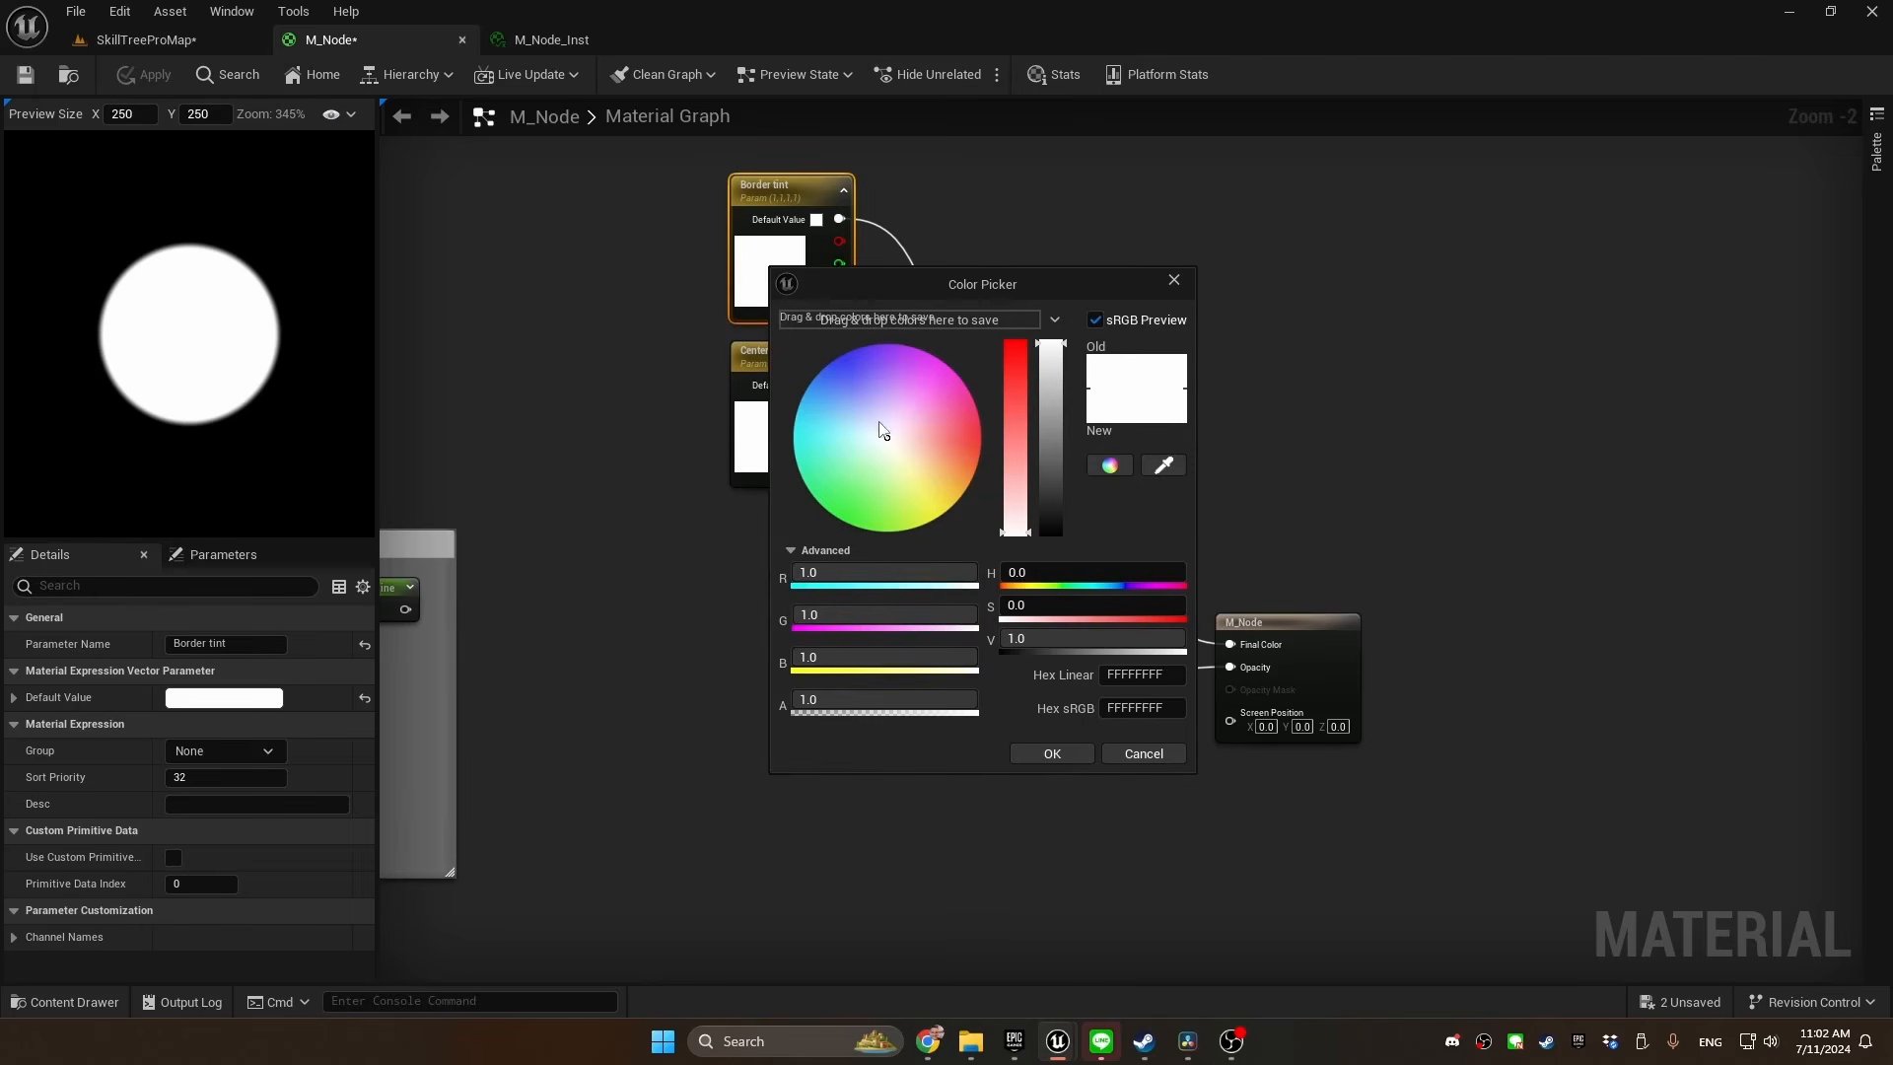
{"action": "left_click_drag", "start_coordinate": [880, 430], "coordinate": [831, 497]}
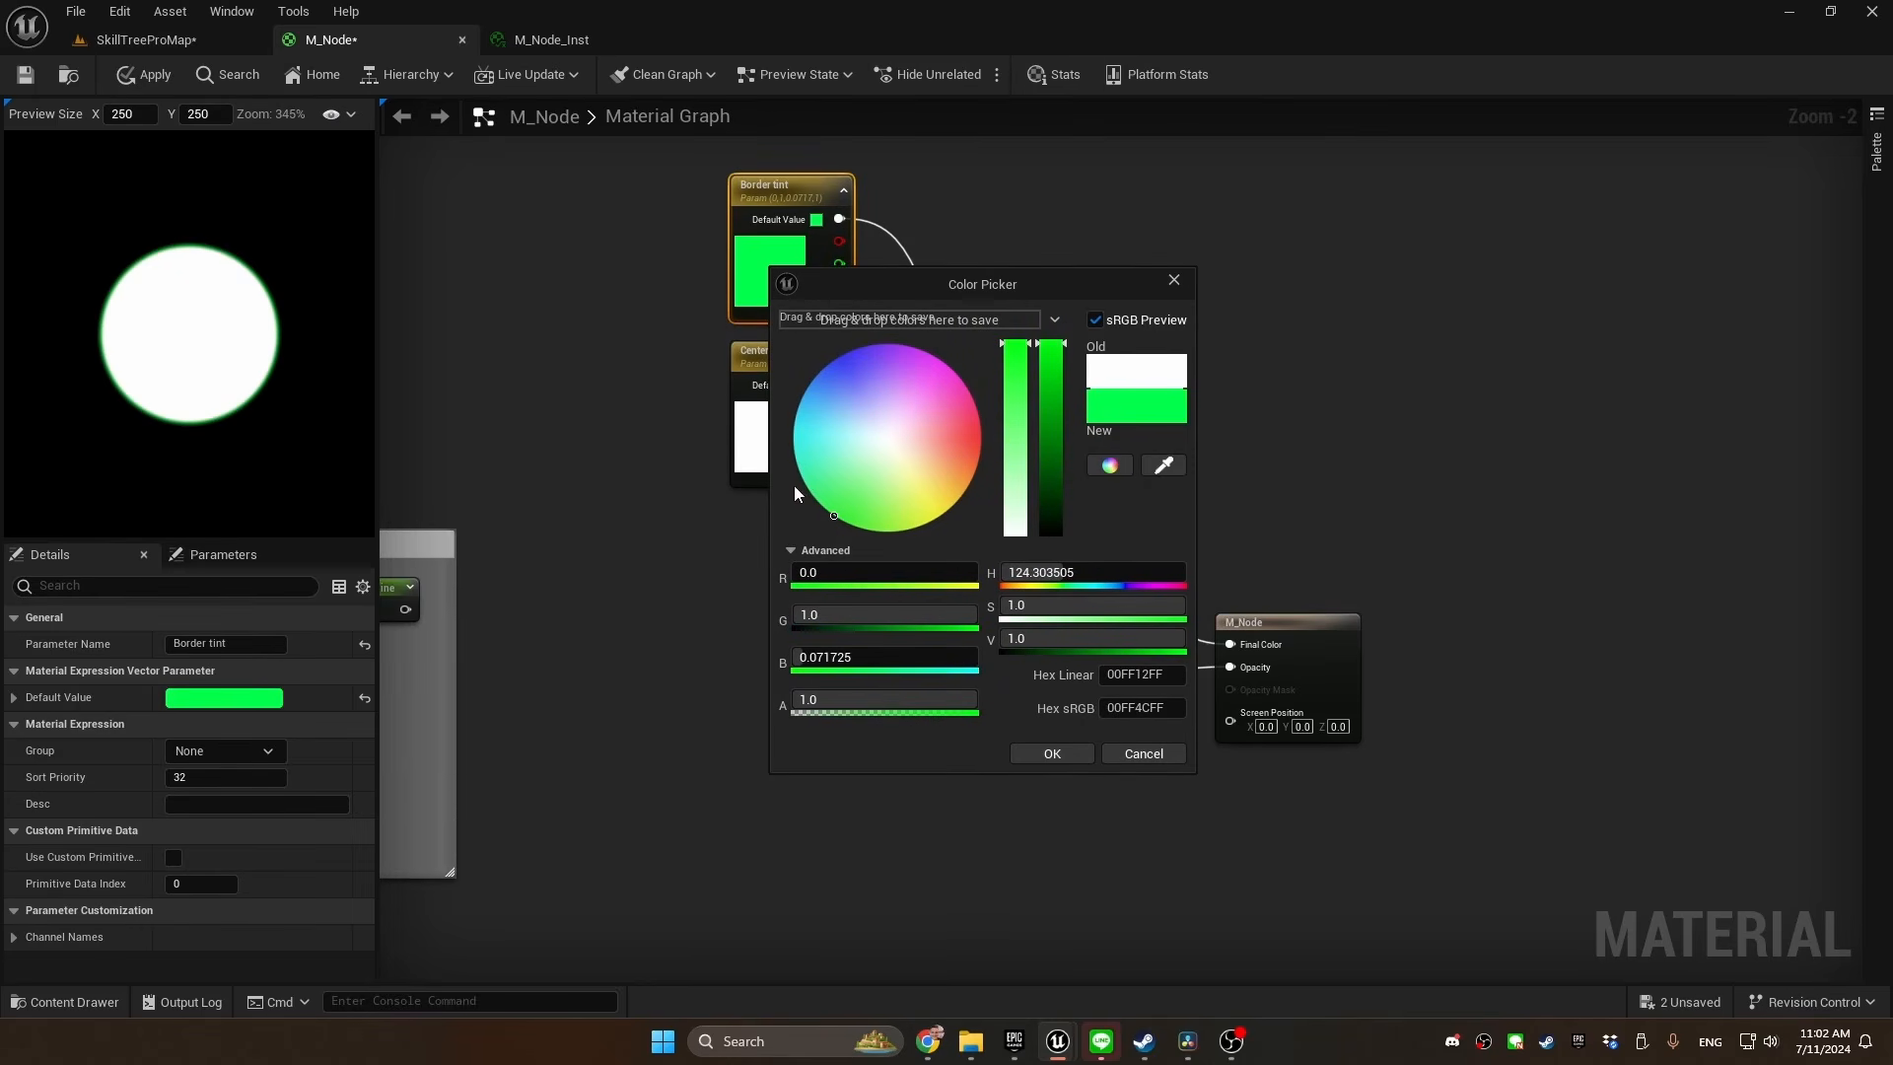
{"action": "left_click_drag", "start_coordinate": [826, 395], "coordinate": [832, 361]}
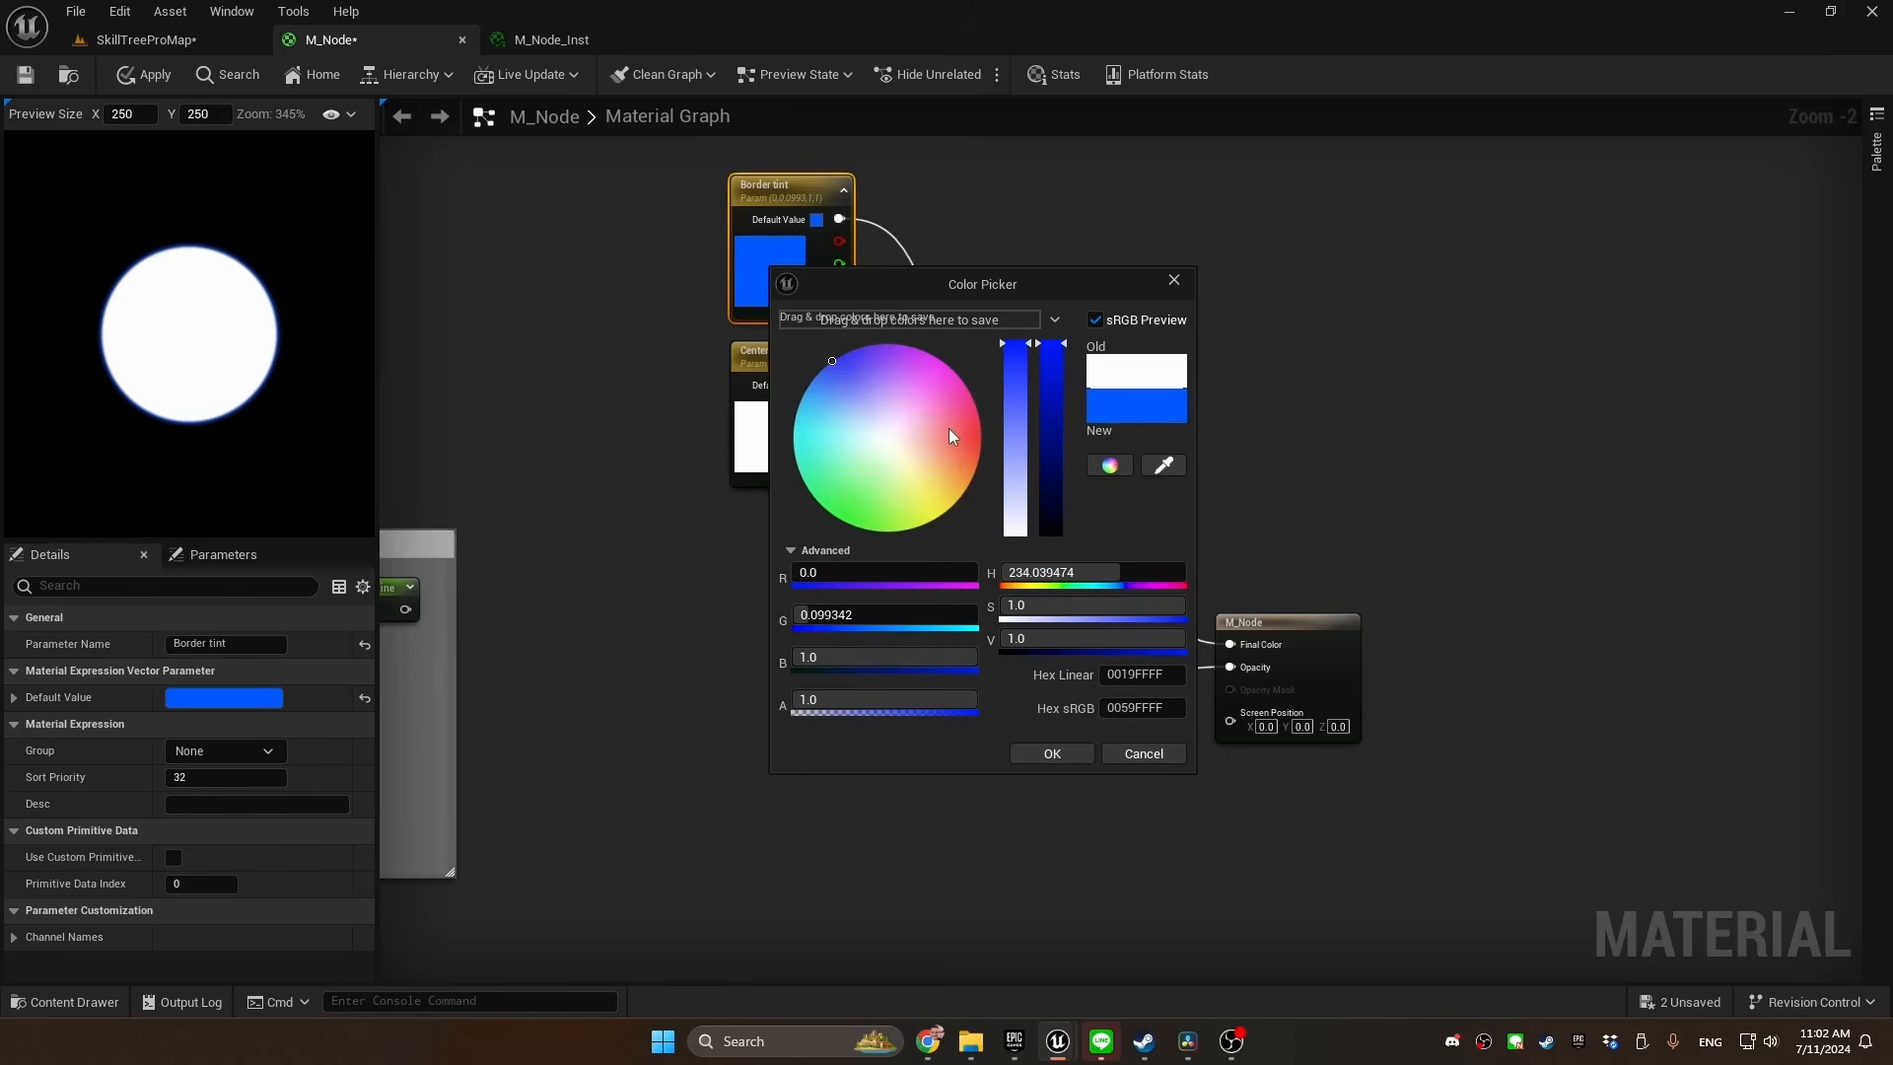
{"action": "left_click_drag", "start_coordinate": [948, 428], "coordinate": [978, 458]}
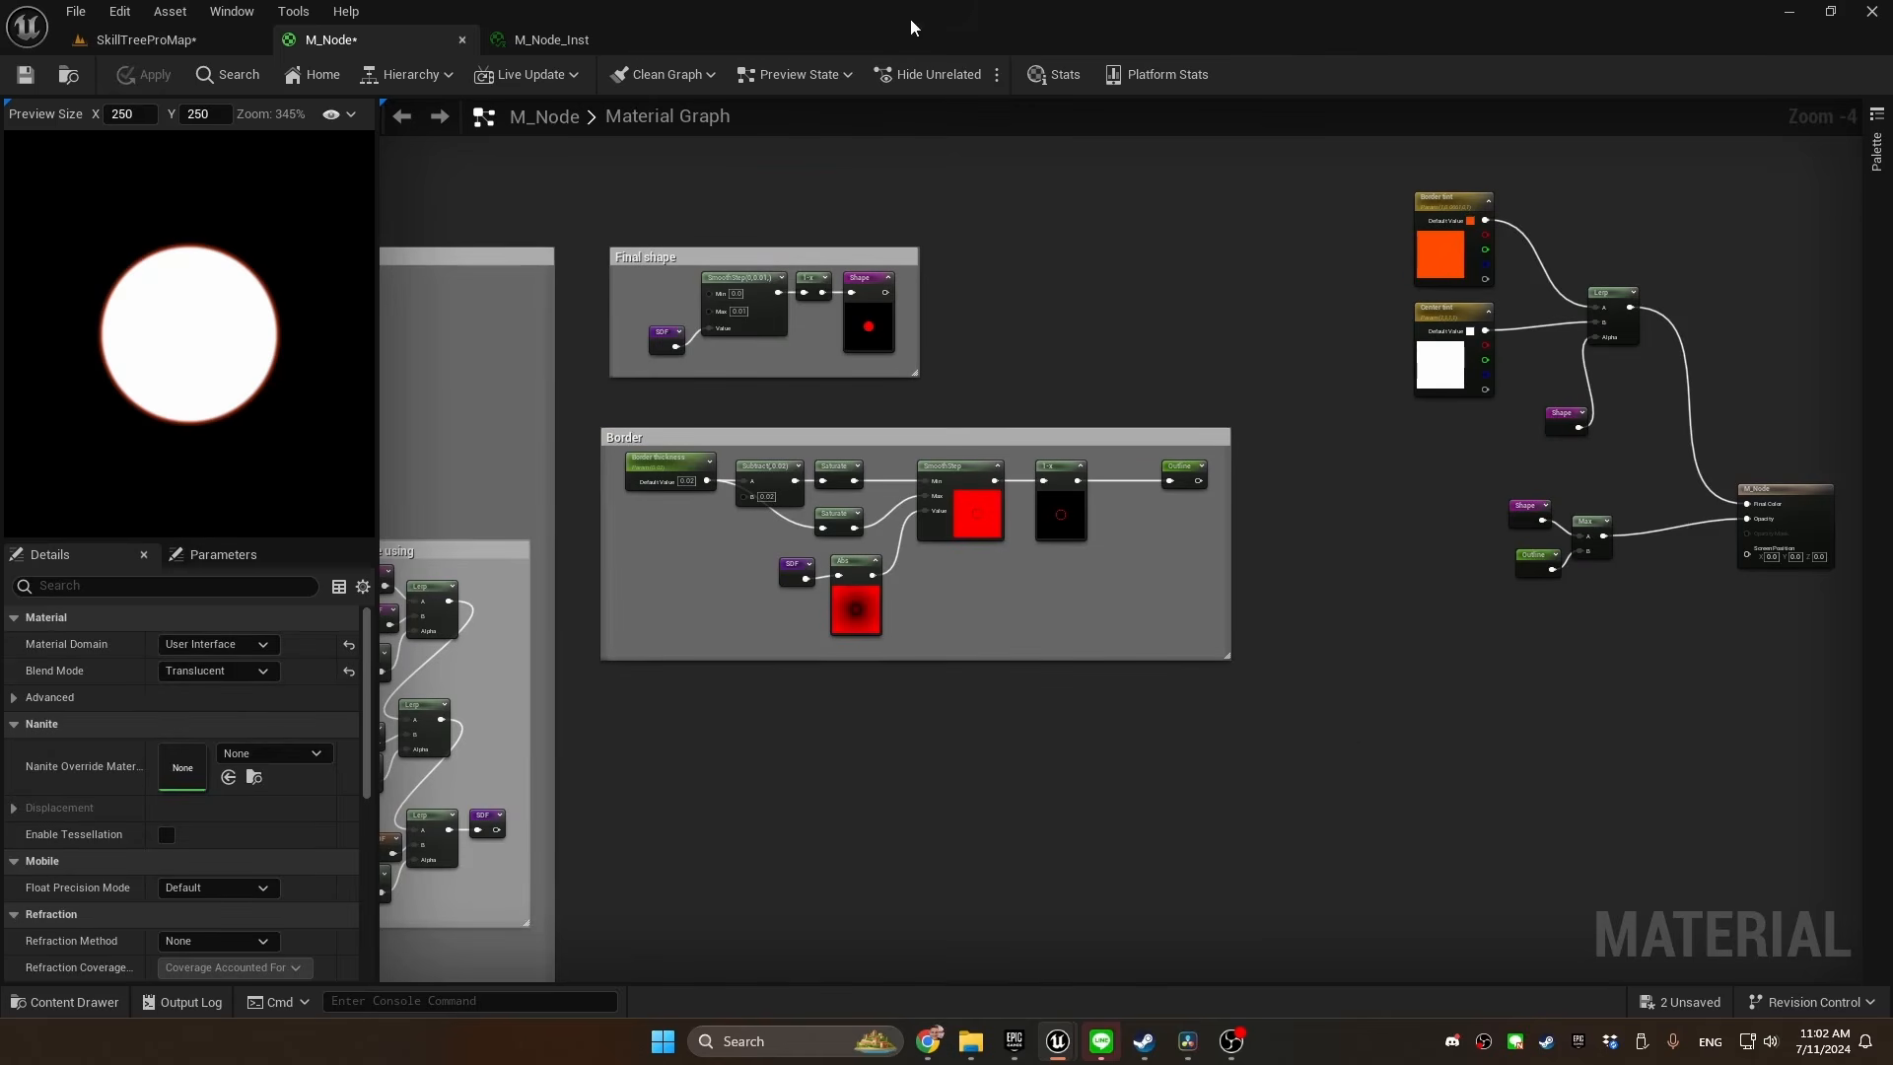
Override Border thickness in the M_Node_Inst material instance and set it to 0.108
{"action": "left_click", "coordinate": [553, 40]}
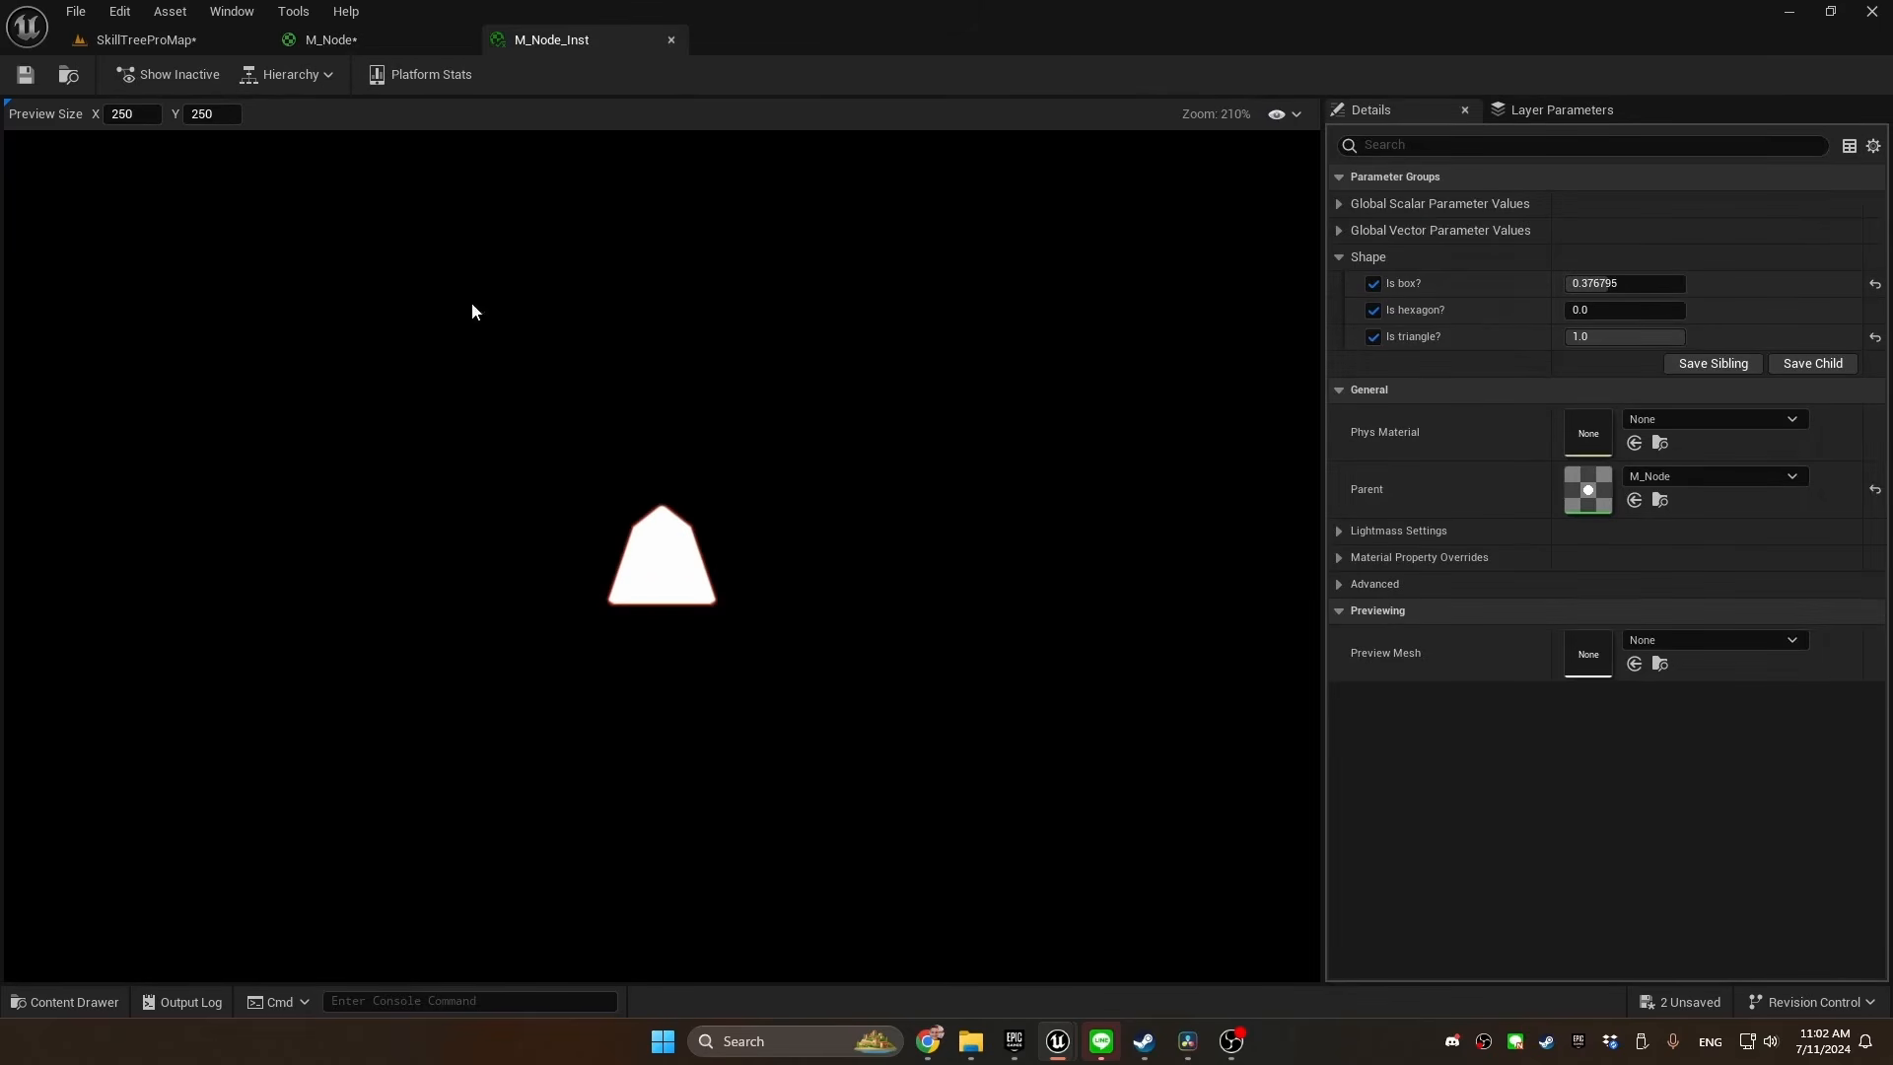
{"action": "left_click", "coordinate": [1338, 230]}
{"action": "left_click", "coordinate": [1338, 204]}
{"action": "left_click", "coordinate": [1373, 231]}
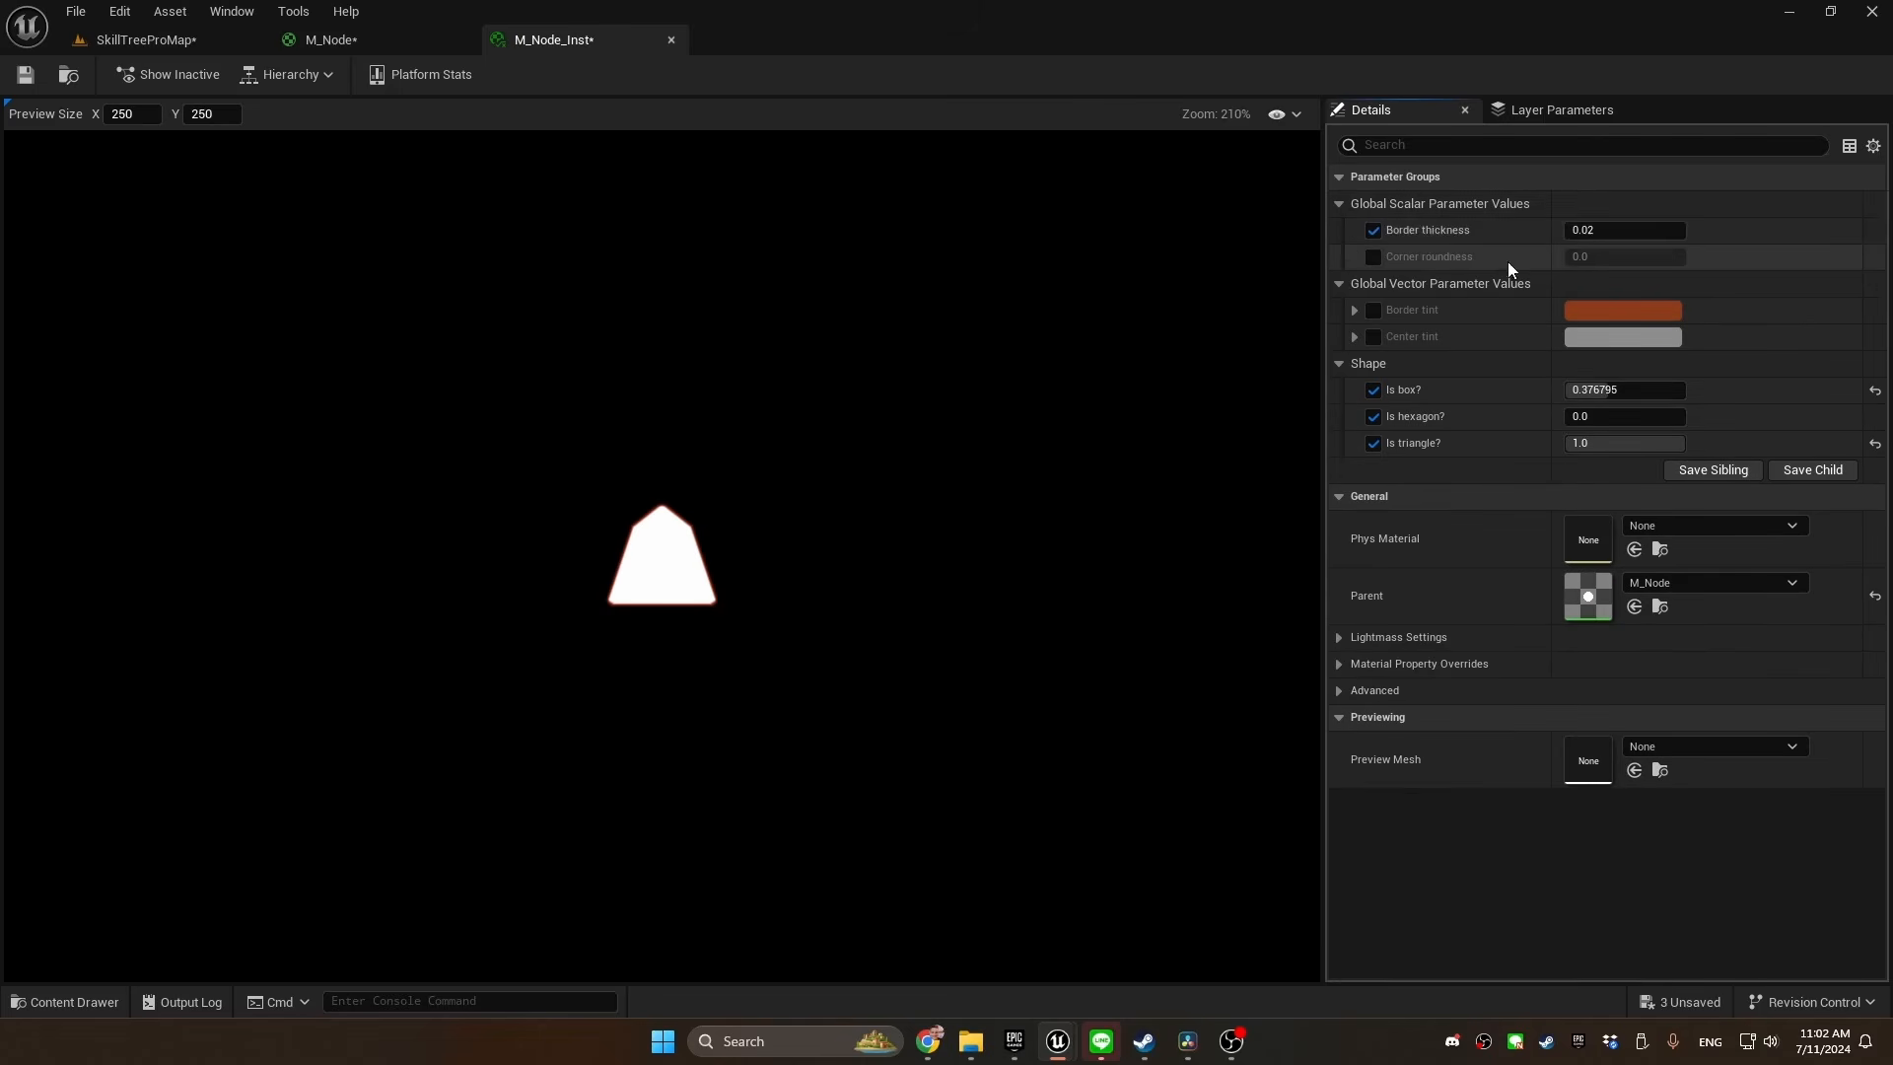
{"action": "left_click_drag", "start_coordinate": [1596, 229], "coordinate": [1666, 228]}
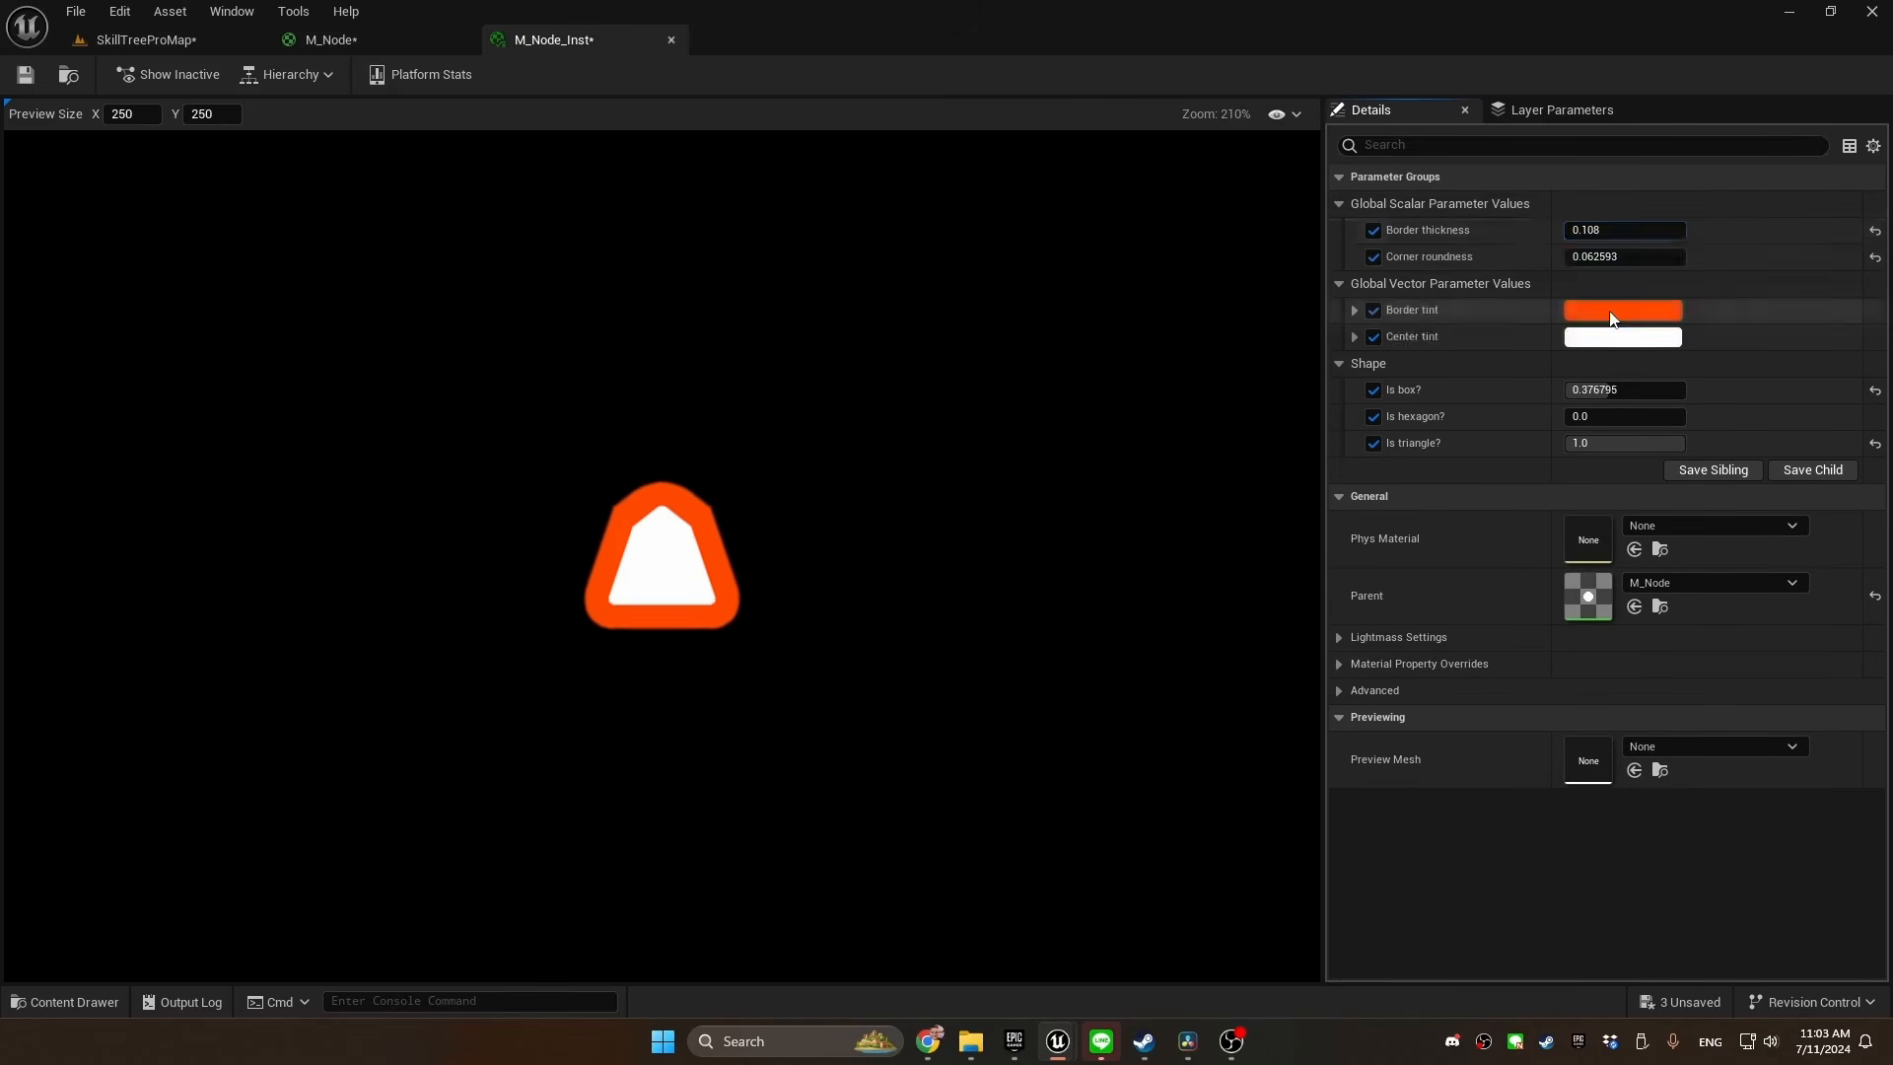
Set the instance's Border tint to a dark brown and its Is box? value to 1.0
{"action": "left_click", "coordinate": [1623, 309]}
{"action": "left_click_drag", "start_coordinate": [1227, 439], "coordinate": [1339, 433]}
{"action": "left_click_drag", "start_coordinate": [1457, 493], "coordinate": [1461, 549]}
{"action": "left_click_drag", "start_coordinate": [1271, 564], "coordinate": [1458, 567]}
{"action": "left_click", "coordinate": [1151, 331]}
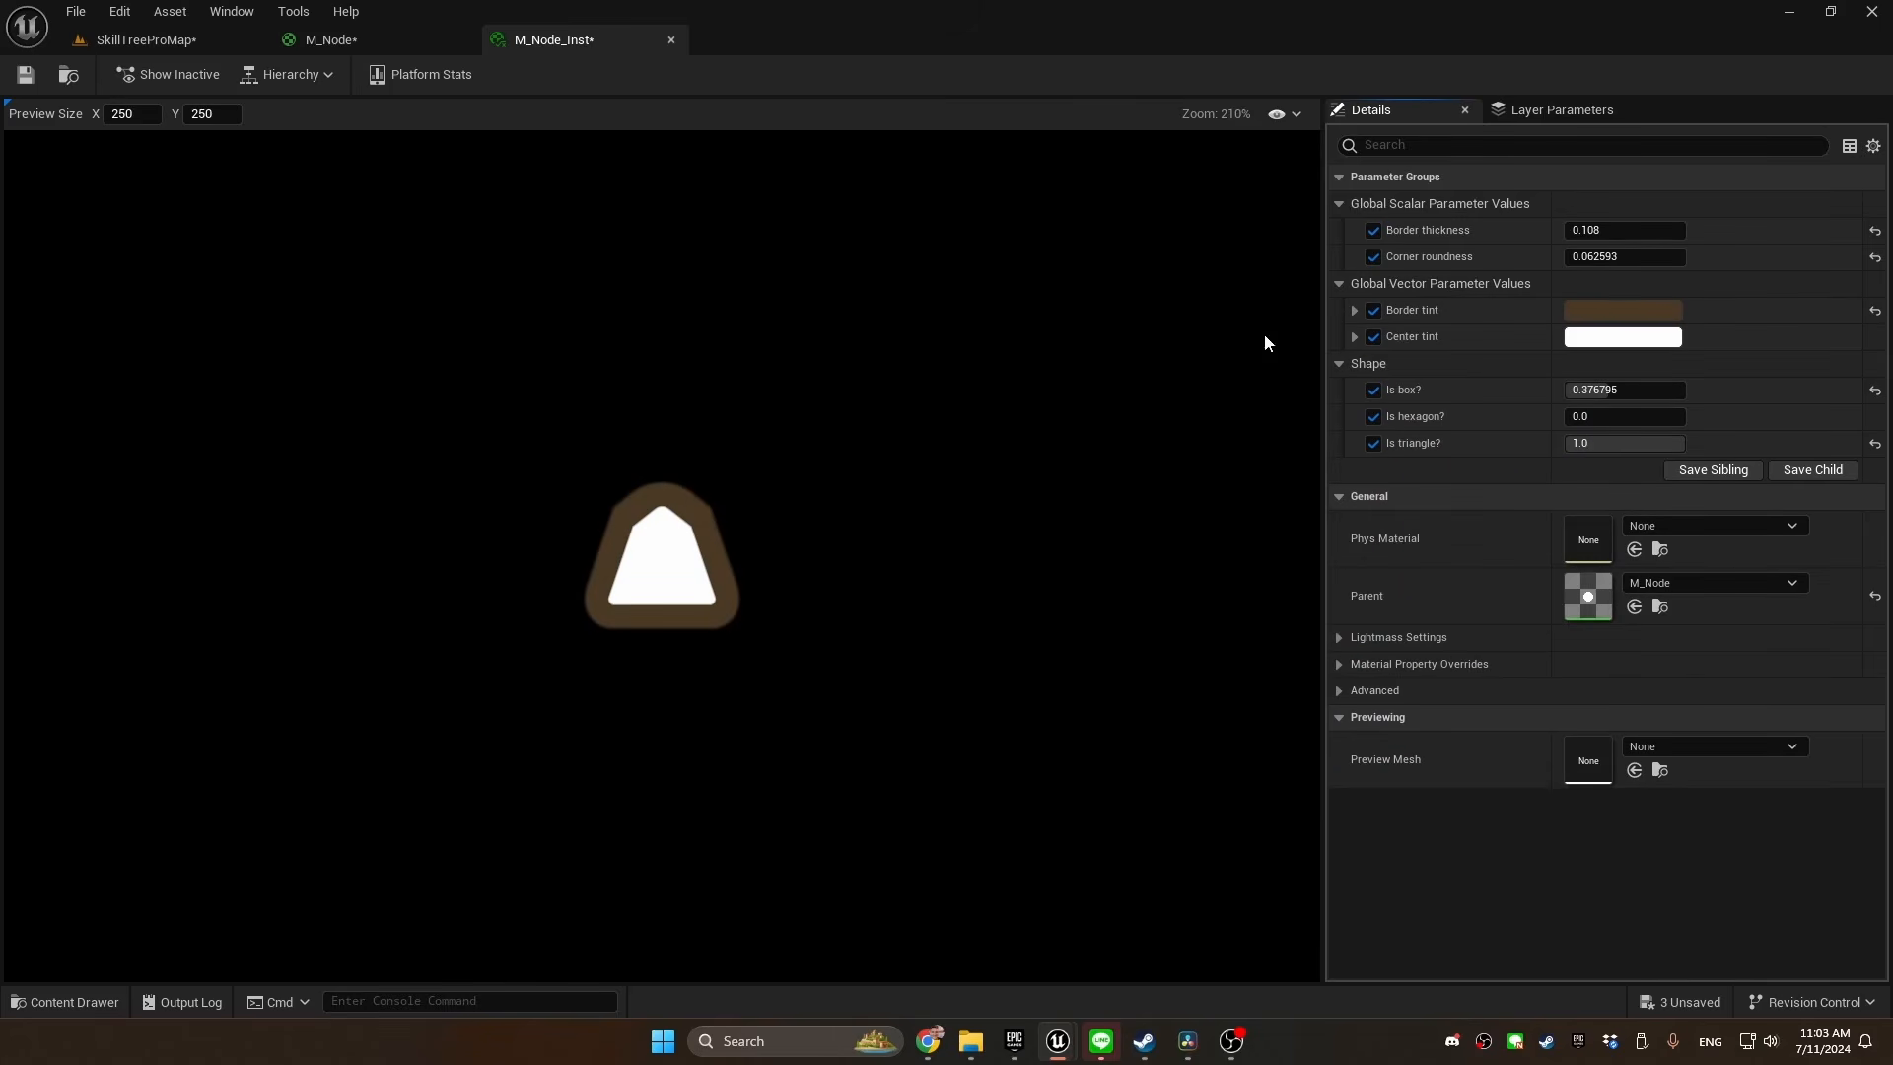
{"action": "left_click_drag", "start_coordinate": [1576, 410], "coordinate": [1684, 410]}
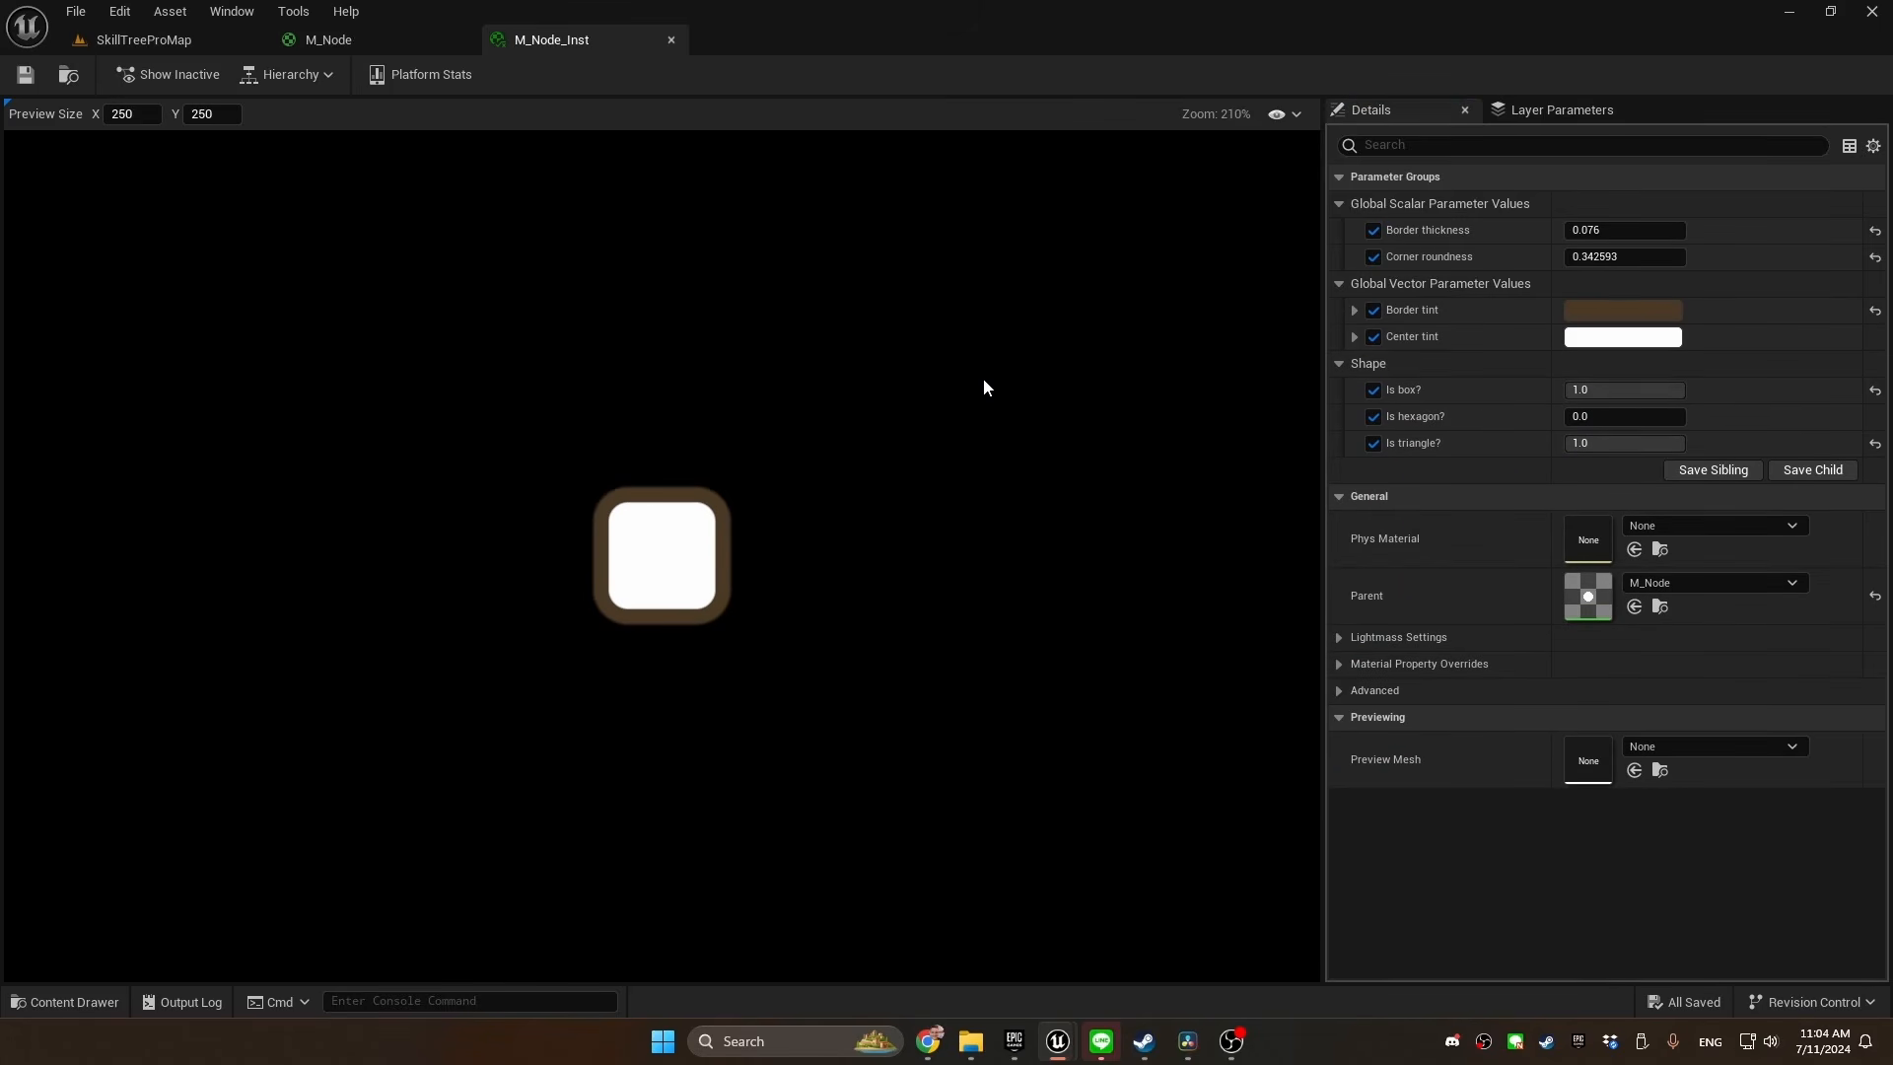
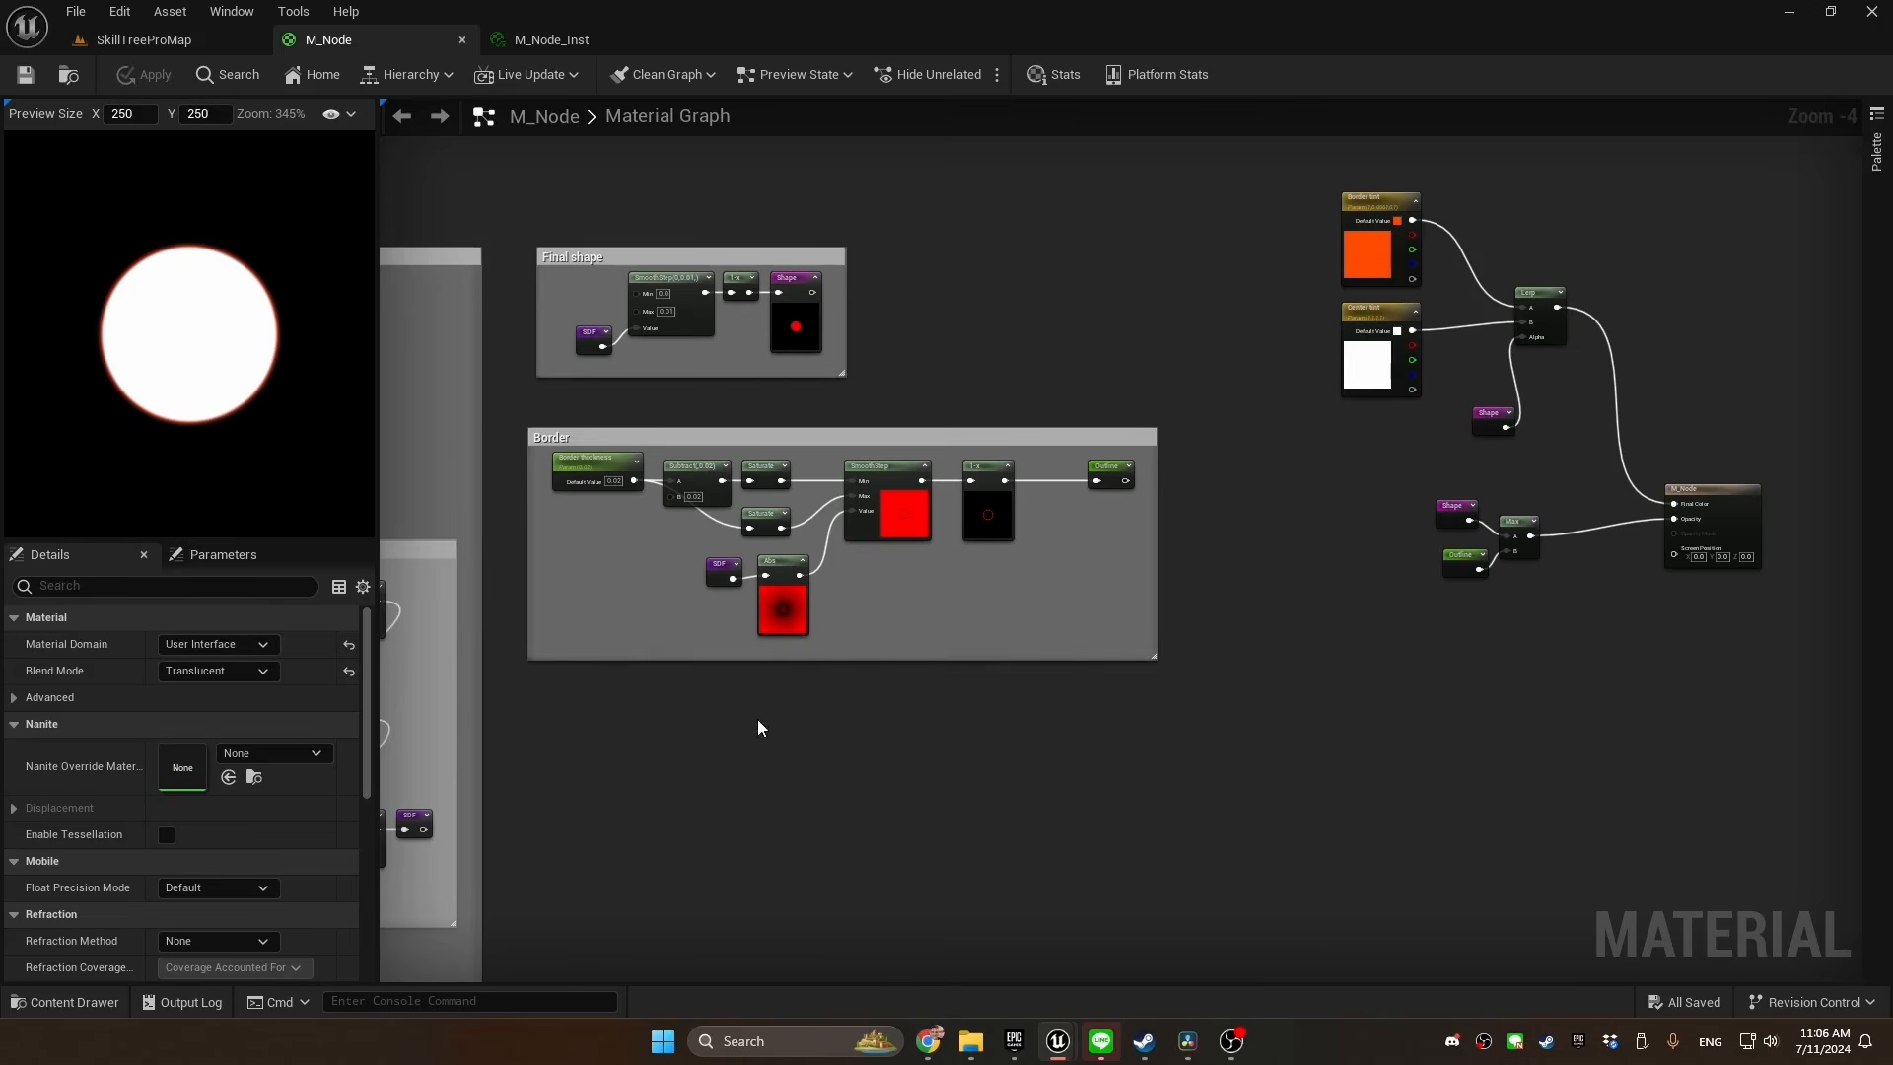
Insert a Subtract node between the SDF reroute and the Abs node in the Border group
{"action": "right_click_drag", "start_coordinate": [921, 664], "coordinate": [988, 648]}
{"action": "scroll", "coordinate": [687, 617], "scroll_direction": "up", "scroll_amount": 3}
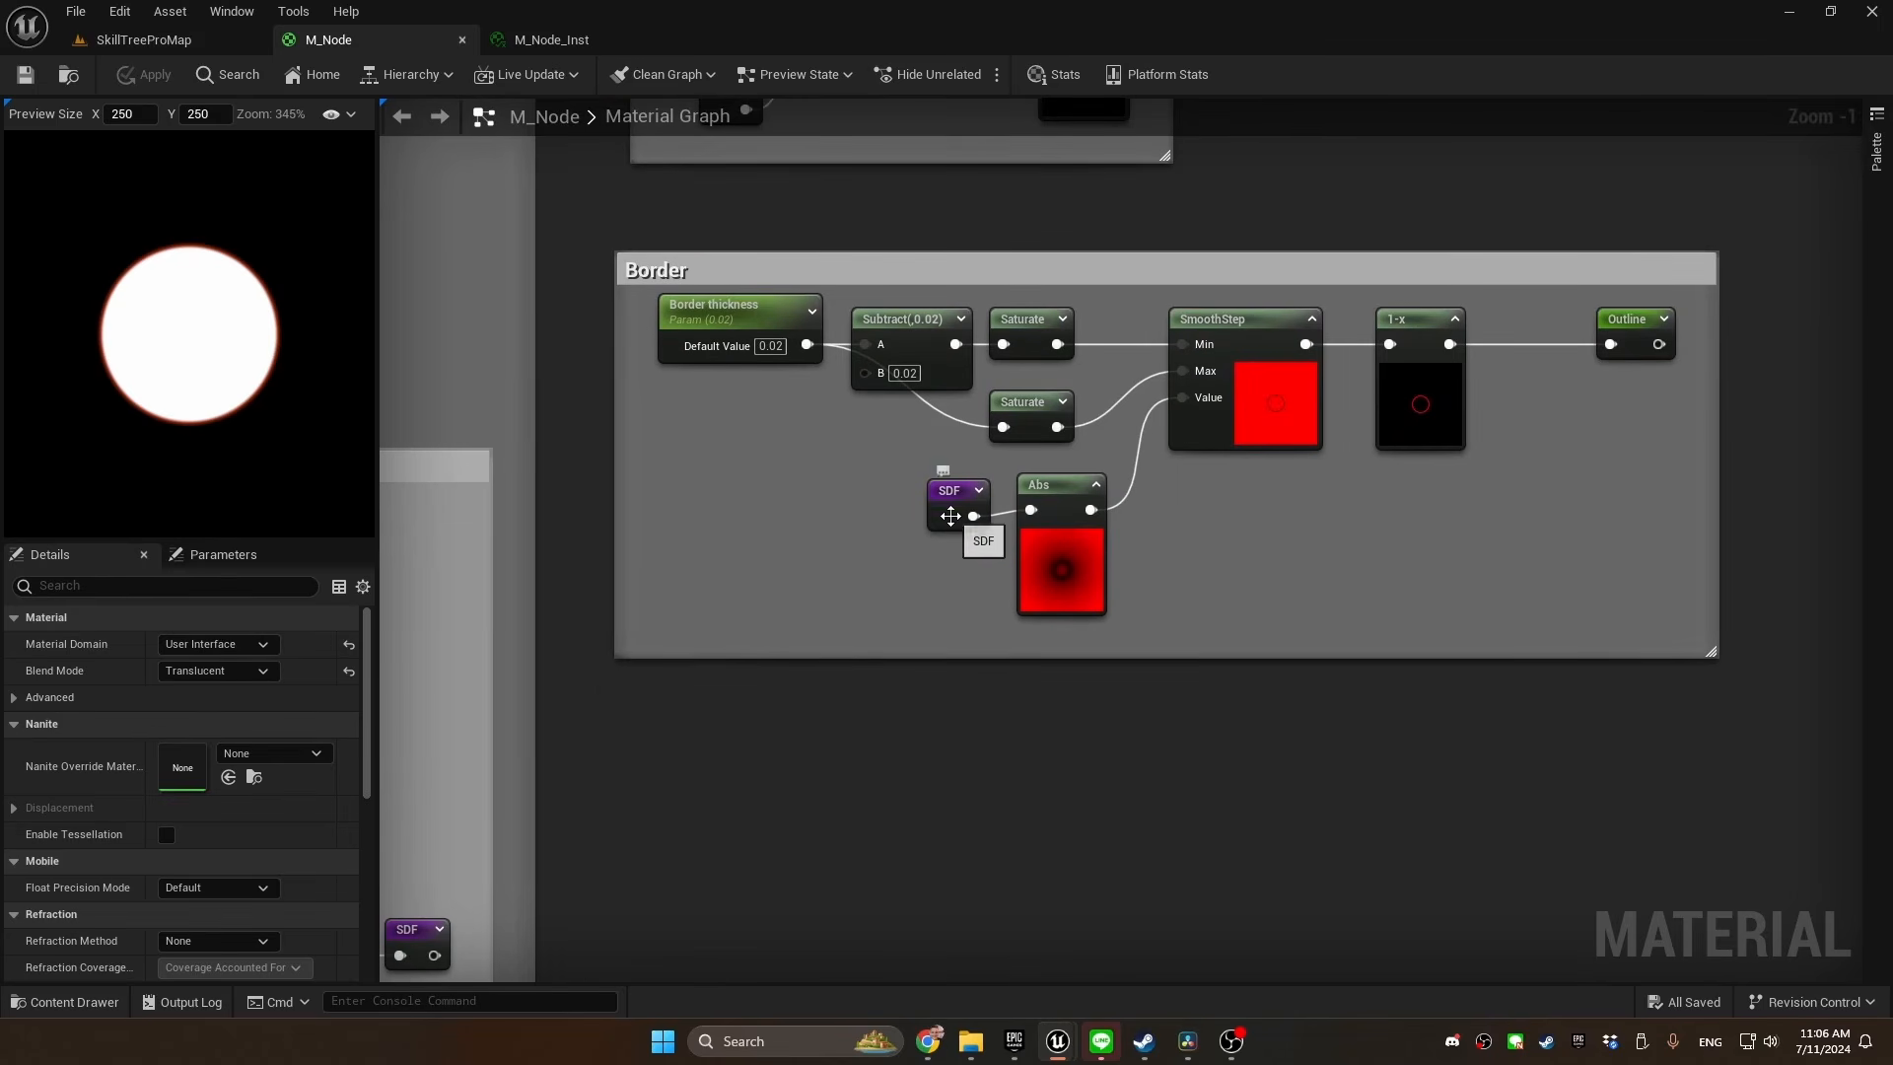
{"action": "left_click", "coordinate": [945, 514]}
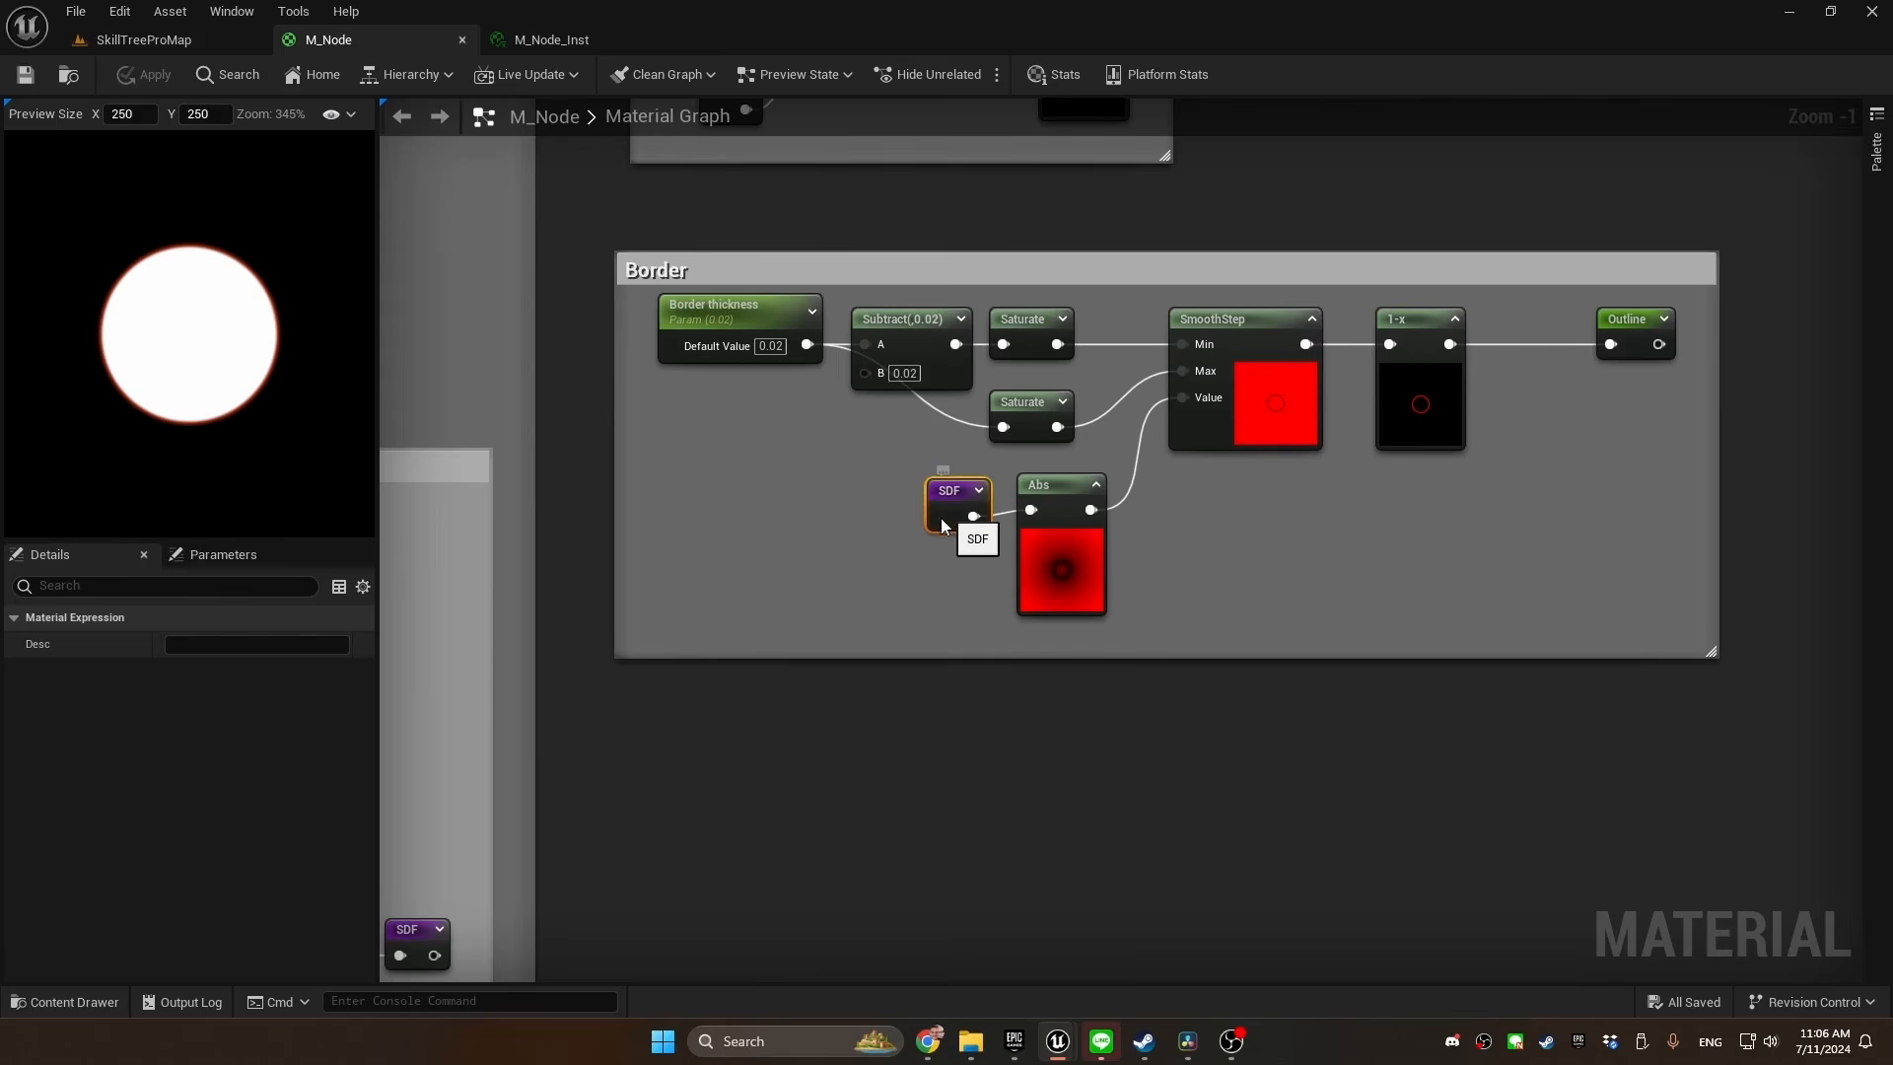
{"action": "left_click_drag", "start_coordinate": [941, 523], "coordinate": [1031, 510]}
{"action": "type", "text": "subtr"}
{"action": "key", "text": "Return"}
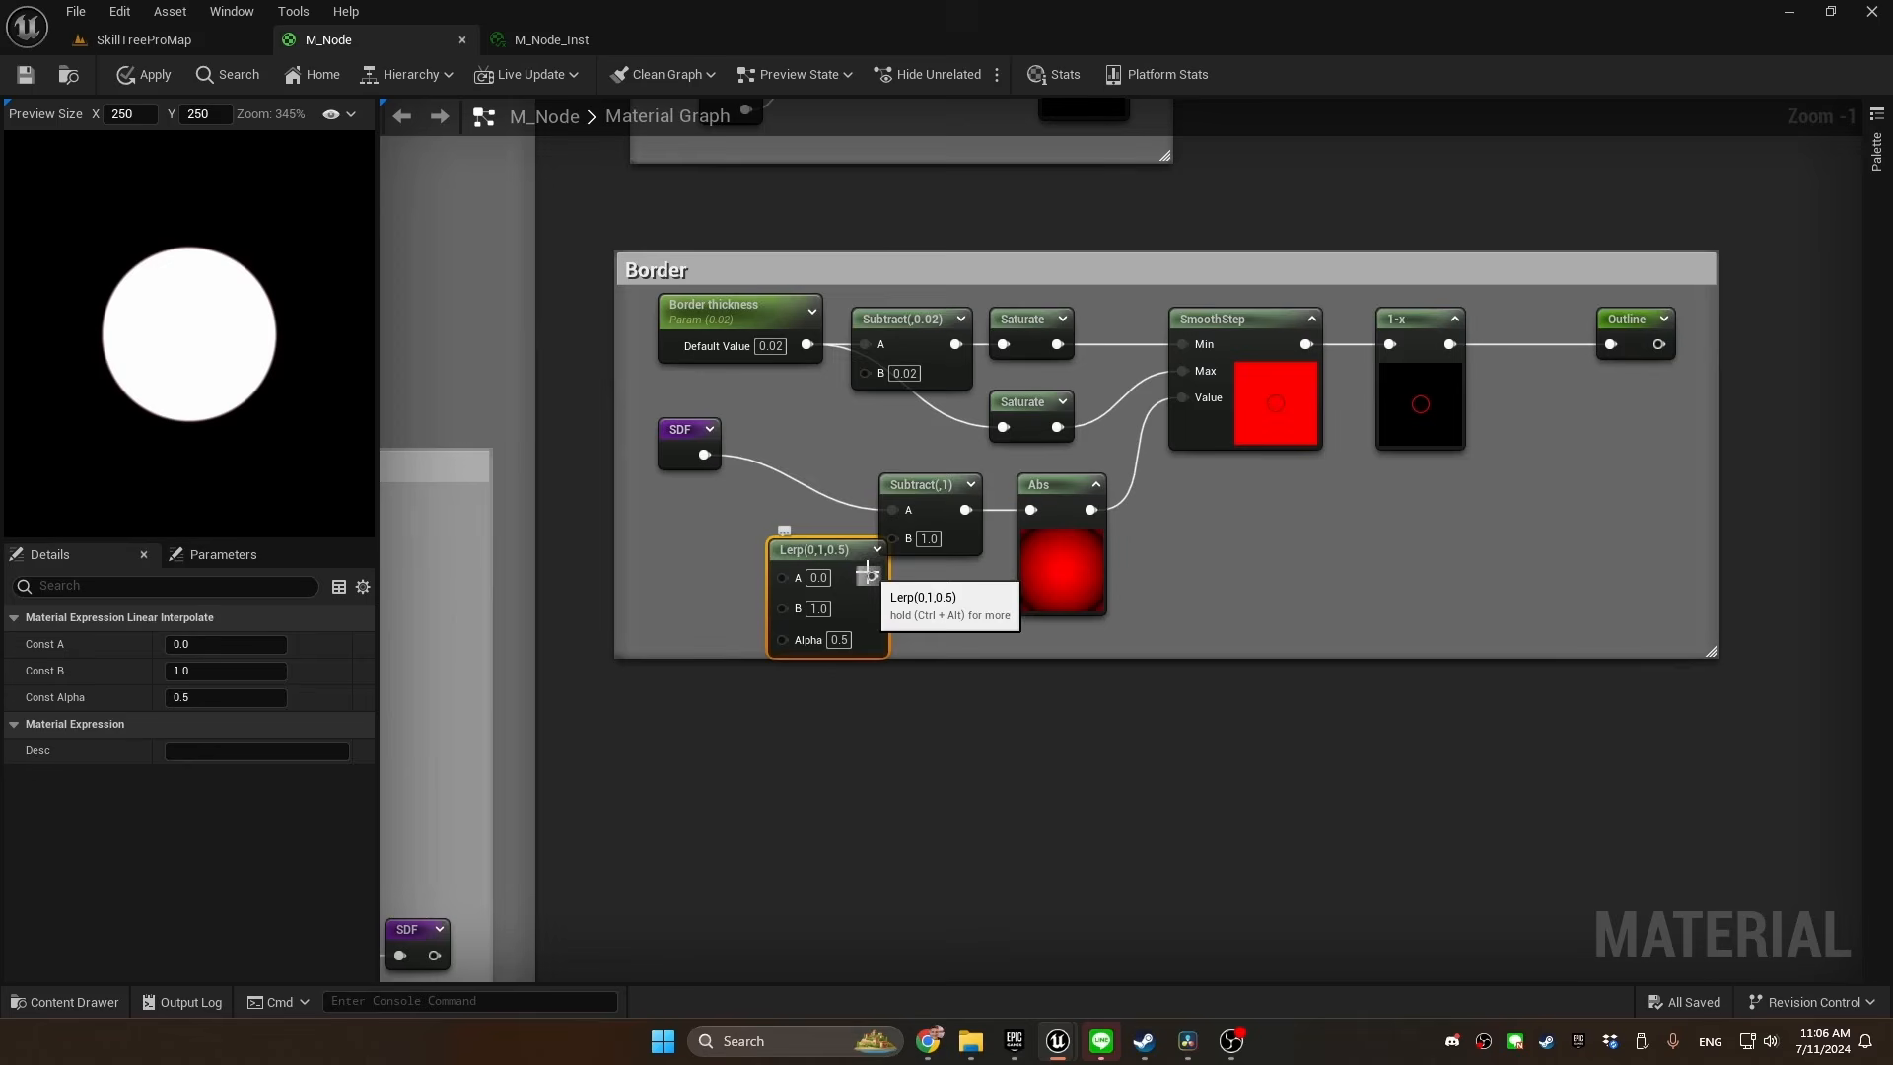
Feed a Lerp into the new Subtract's B input and promote the Lerp's A input to a parameter named Border start
{"action": "left_click_drag", "start_coordinate": [872, 576], "coordinate": [896, 538]}
{"action": "left_click_drag", "start_coordinate": [838, 549], "coordinate": [824, 535]}
{"action": "right_click", "coordinate": [908, 541]}
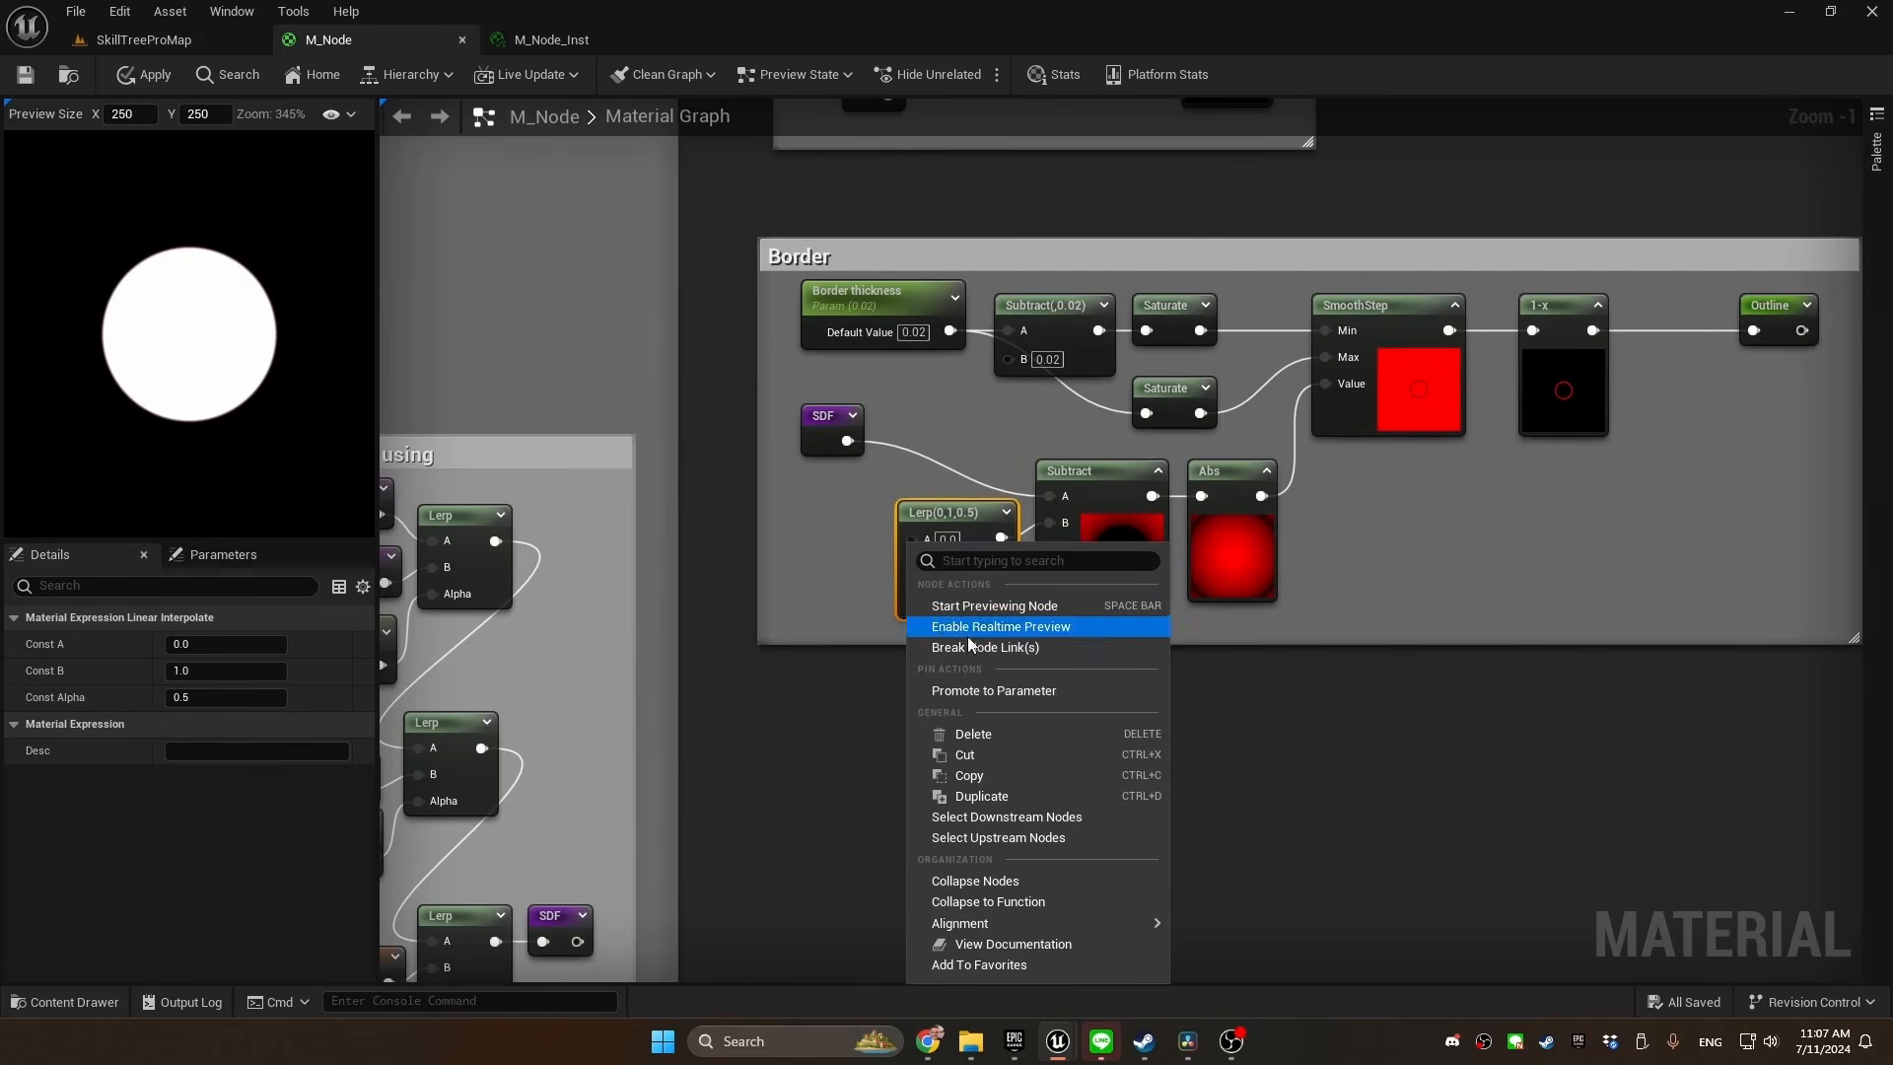
{"action": "left_click", "coordinate": [974, 695]}
{"action": "type", "text": "Bor"}
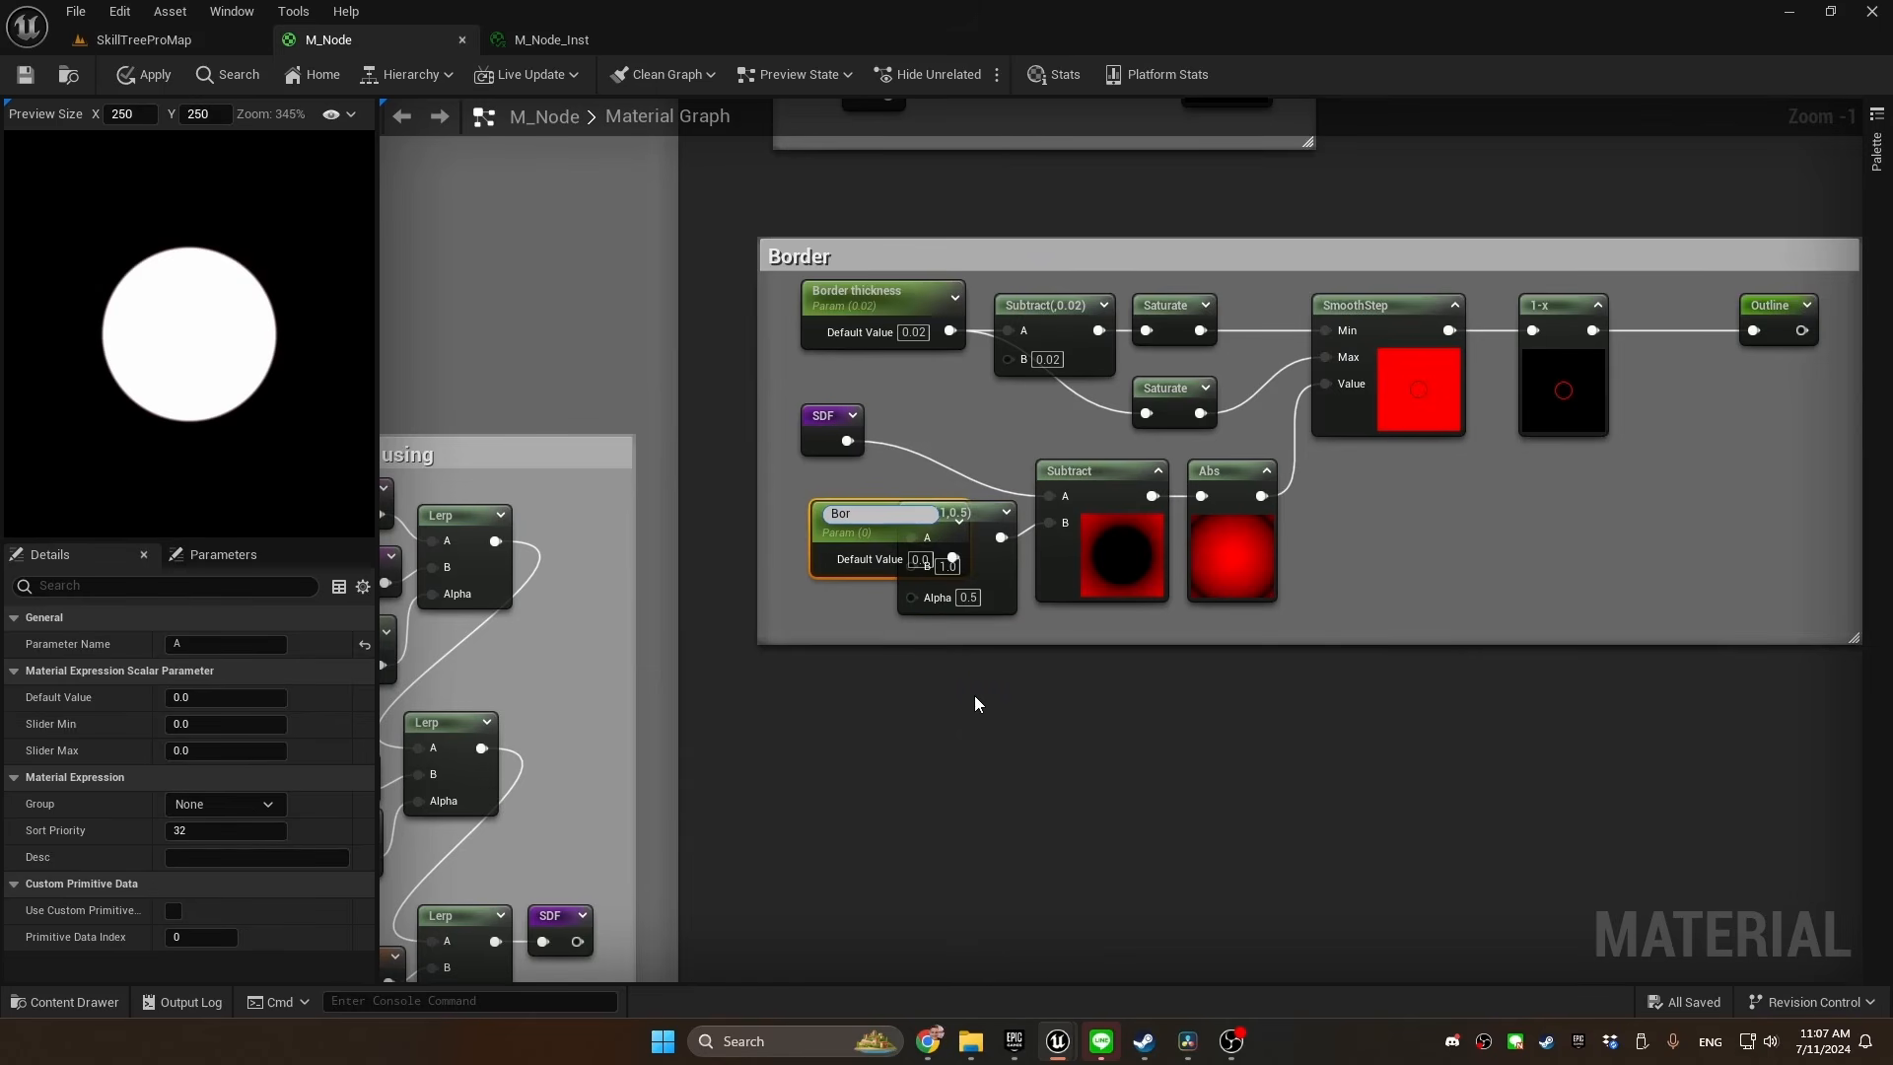
{"action": "type", "text": "der start"}
{"action": "key", "text": "Return"}
{"action": "left_click_drag", "start_coordinate": [847, 533], "coordinate": [756, 505]}
Promote the Lerp's B input to a parameter named Border end with a default value of 0.1
{"action": "right_click", "coordinate": [914, 580]}
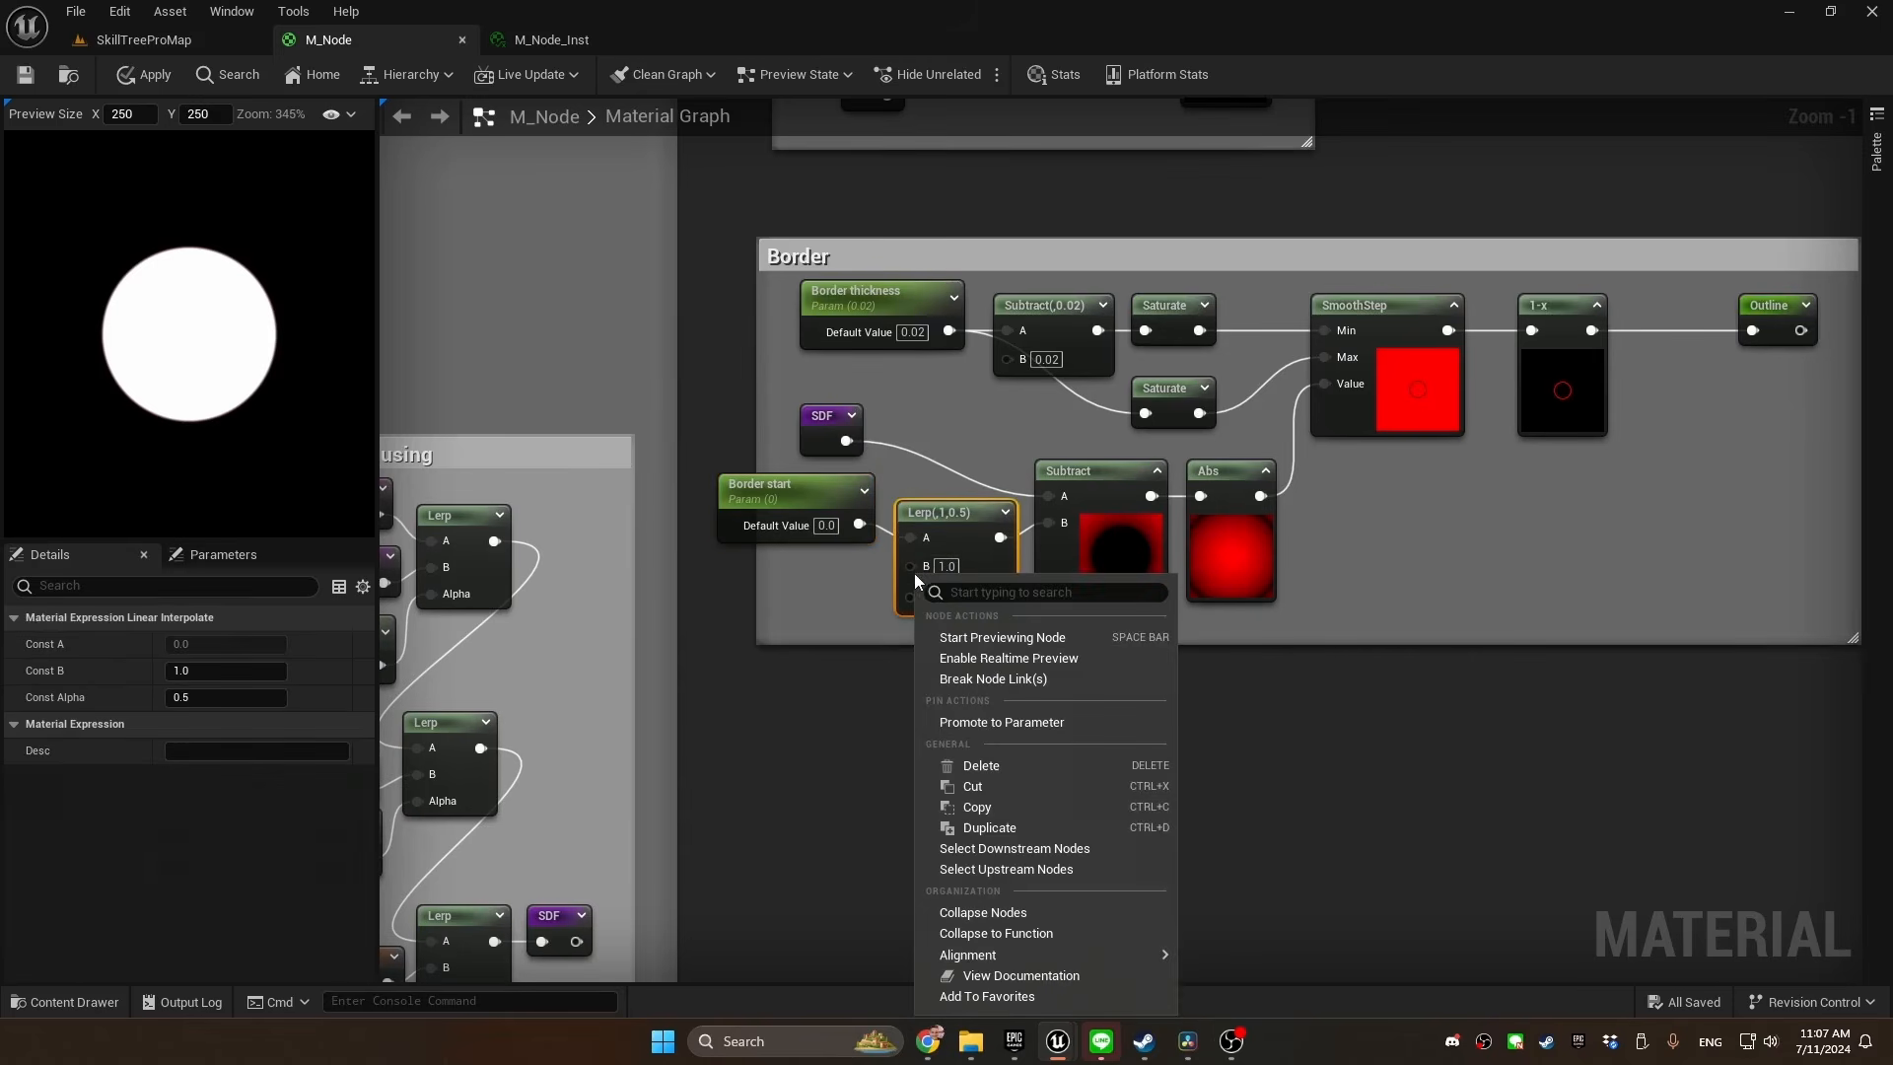
{"action": "left_click", "coordinate": [1006, 720]}
{"action": "type", "text": "Border"}
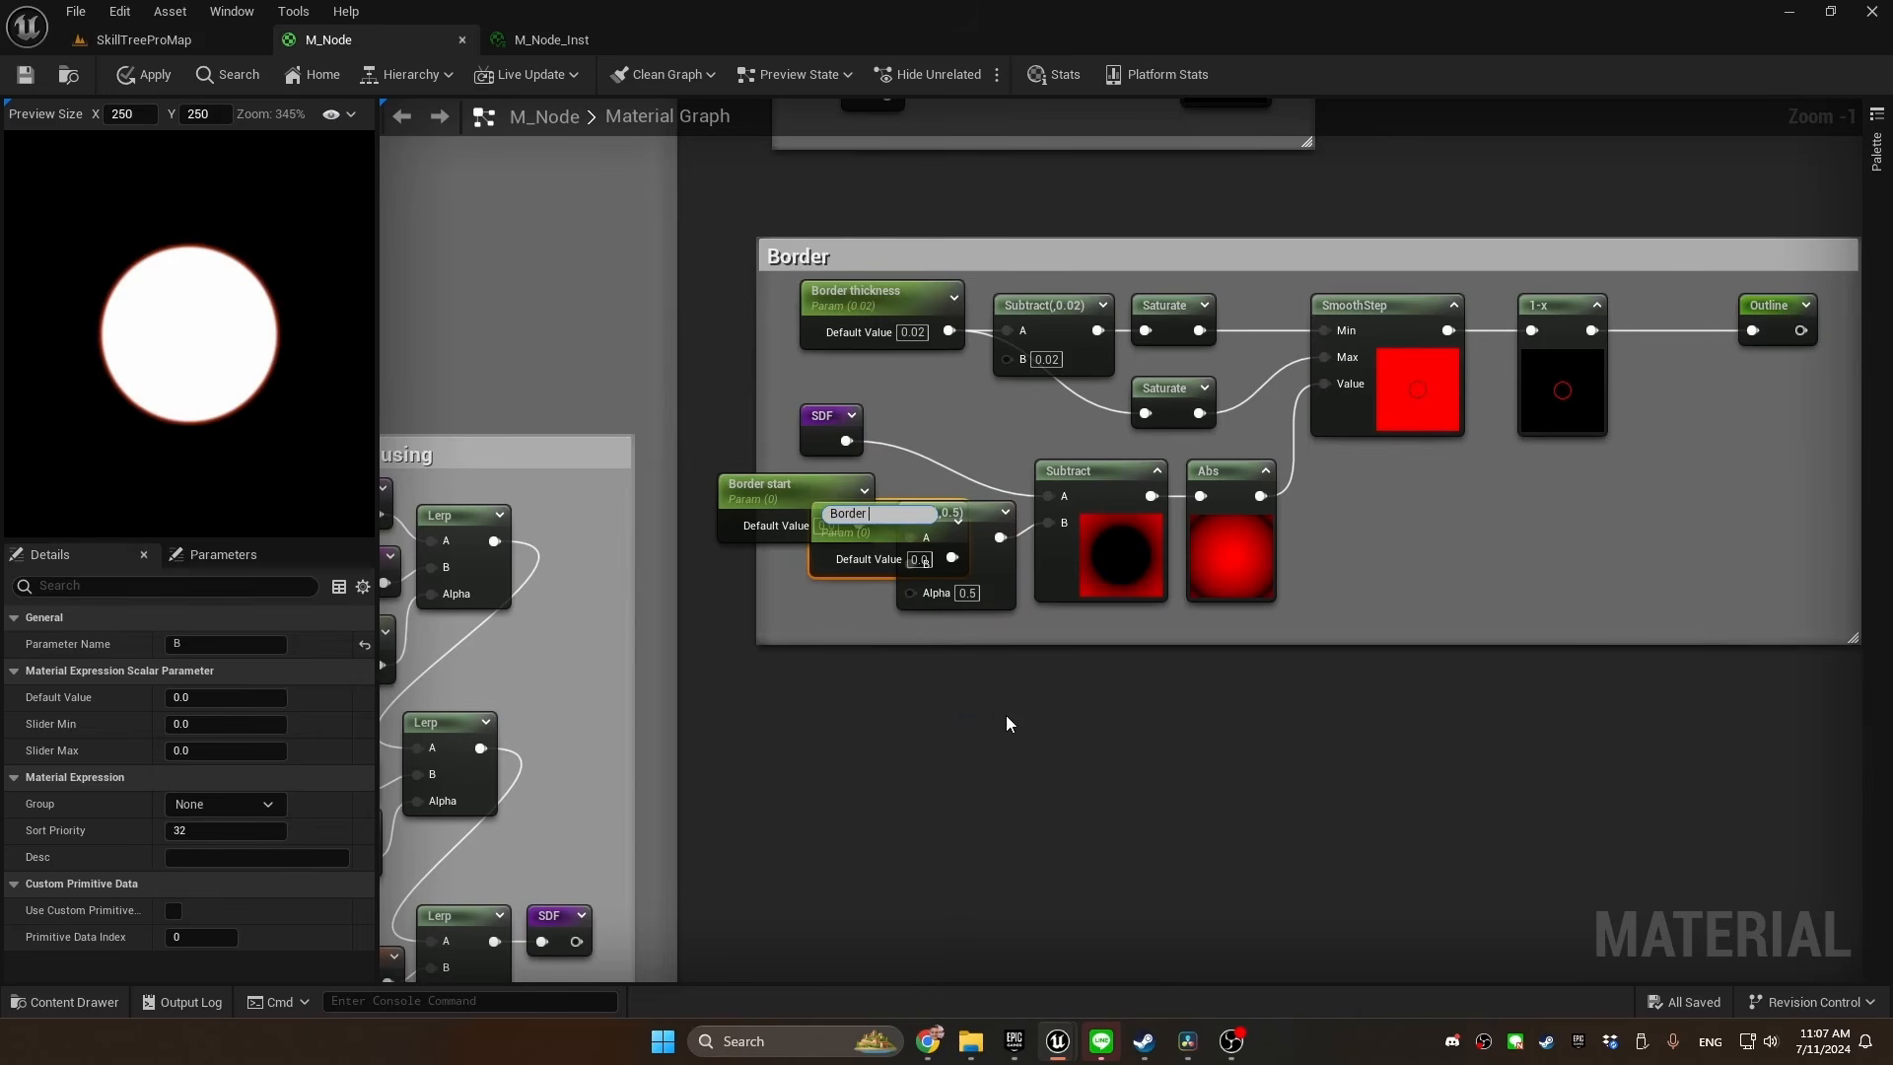
{"action": "type", "text": " end"}
{"action": "key", "text": "Return"}
{"action": "left_click_drag", "start_coordinate": [867, 532], "coordinate": [774, 573]}
{"action": "left_click", "coordinate": [826, 595]}
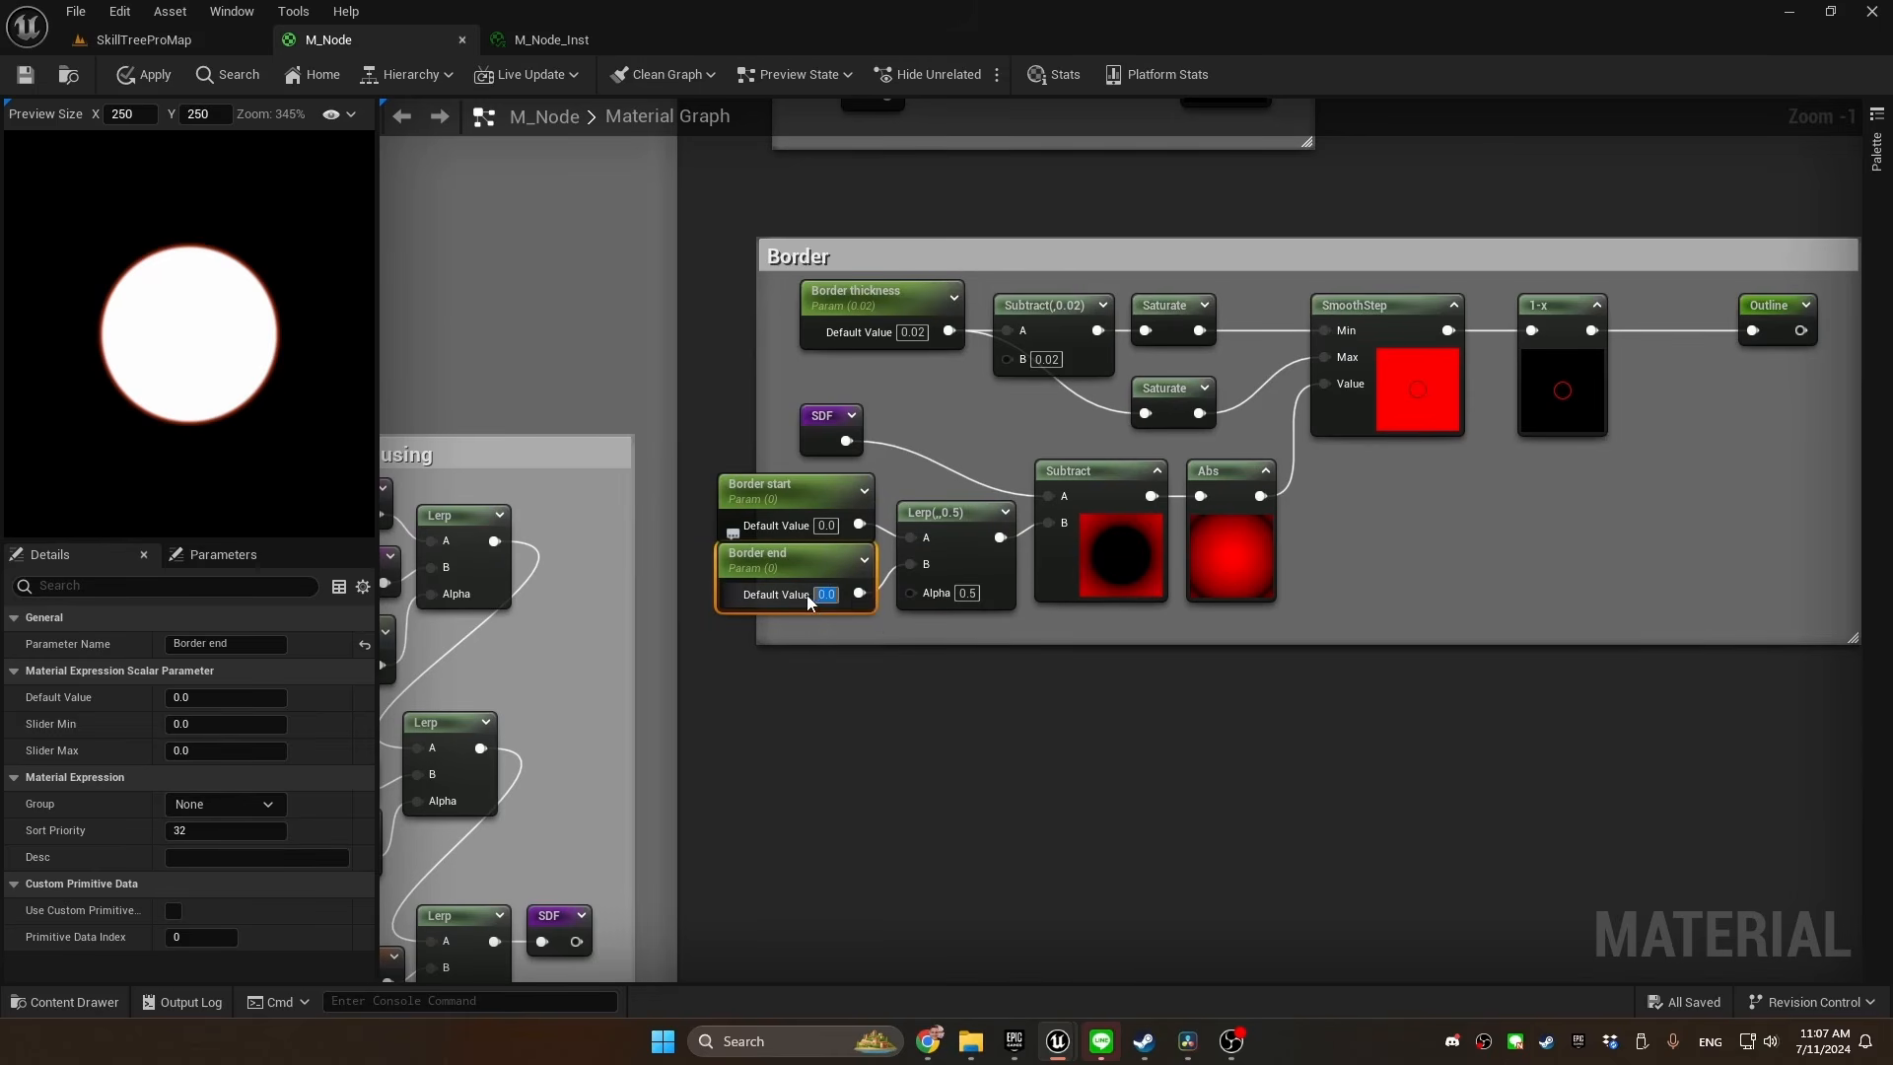
{"action": "type", "text": "0.1"}
{"action": "key", "text": "Return"}
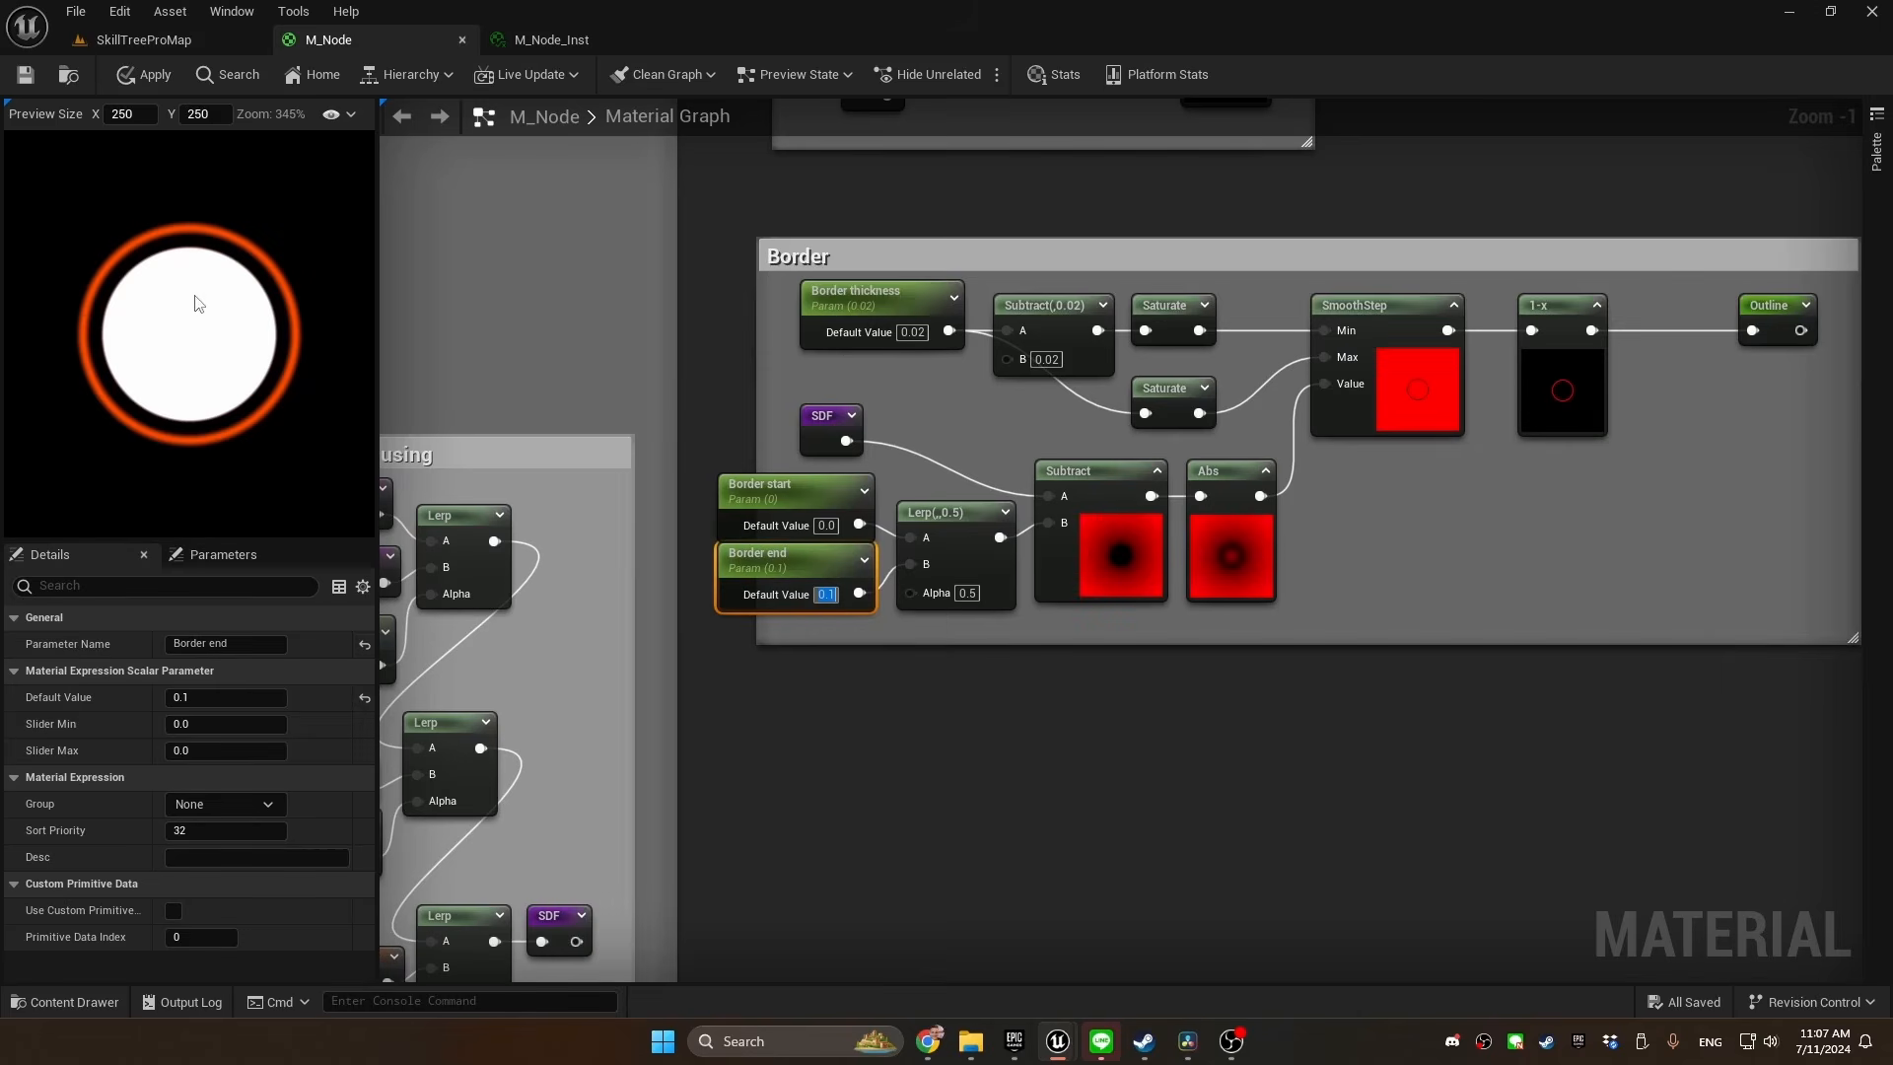
Promote the Lerp's Alpha input to a parameter named Border distance with a default value of 0.5
{"action": "right_click", "coordinate": [860, 552]}
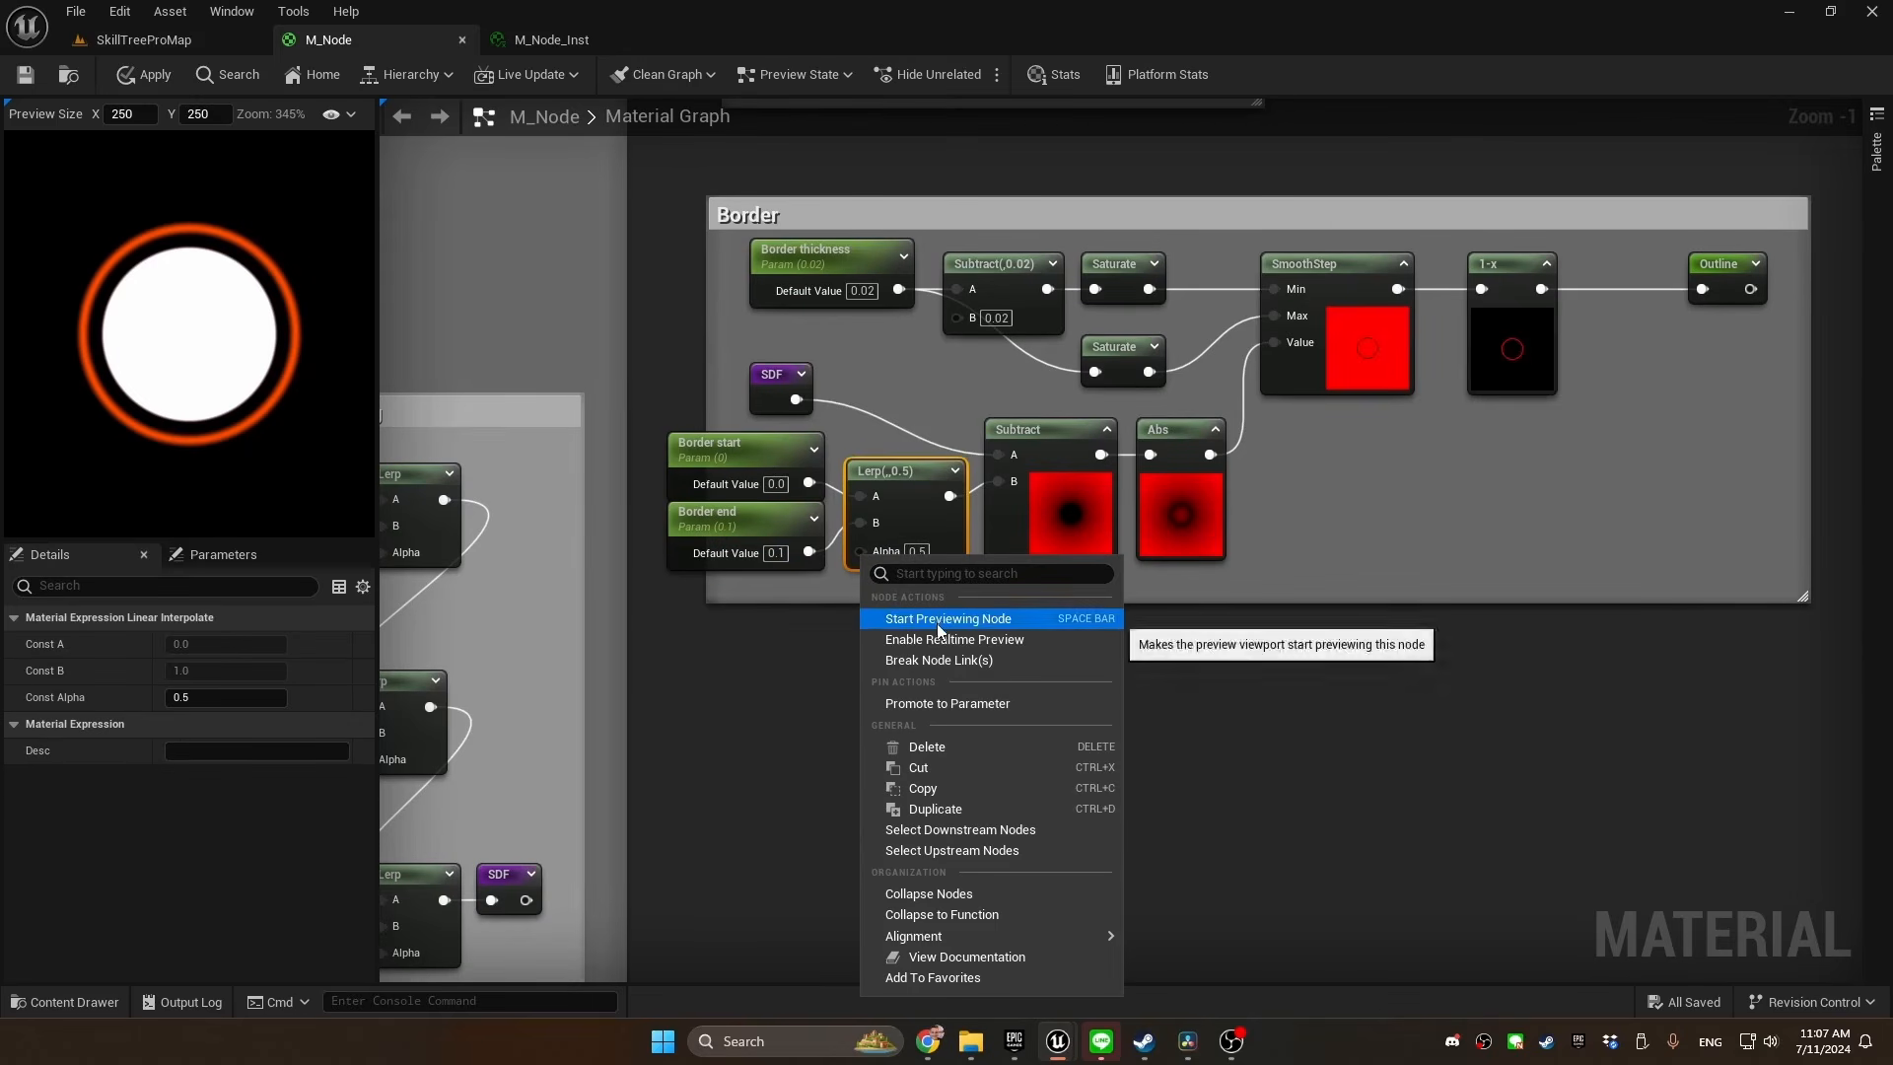
{"action": "left_click", "coordinate": [955, 702]}
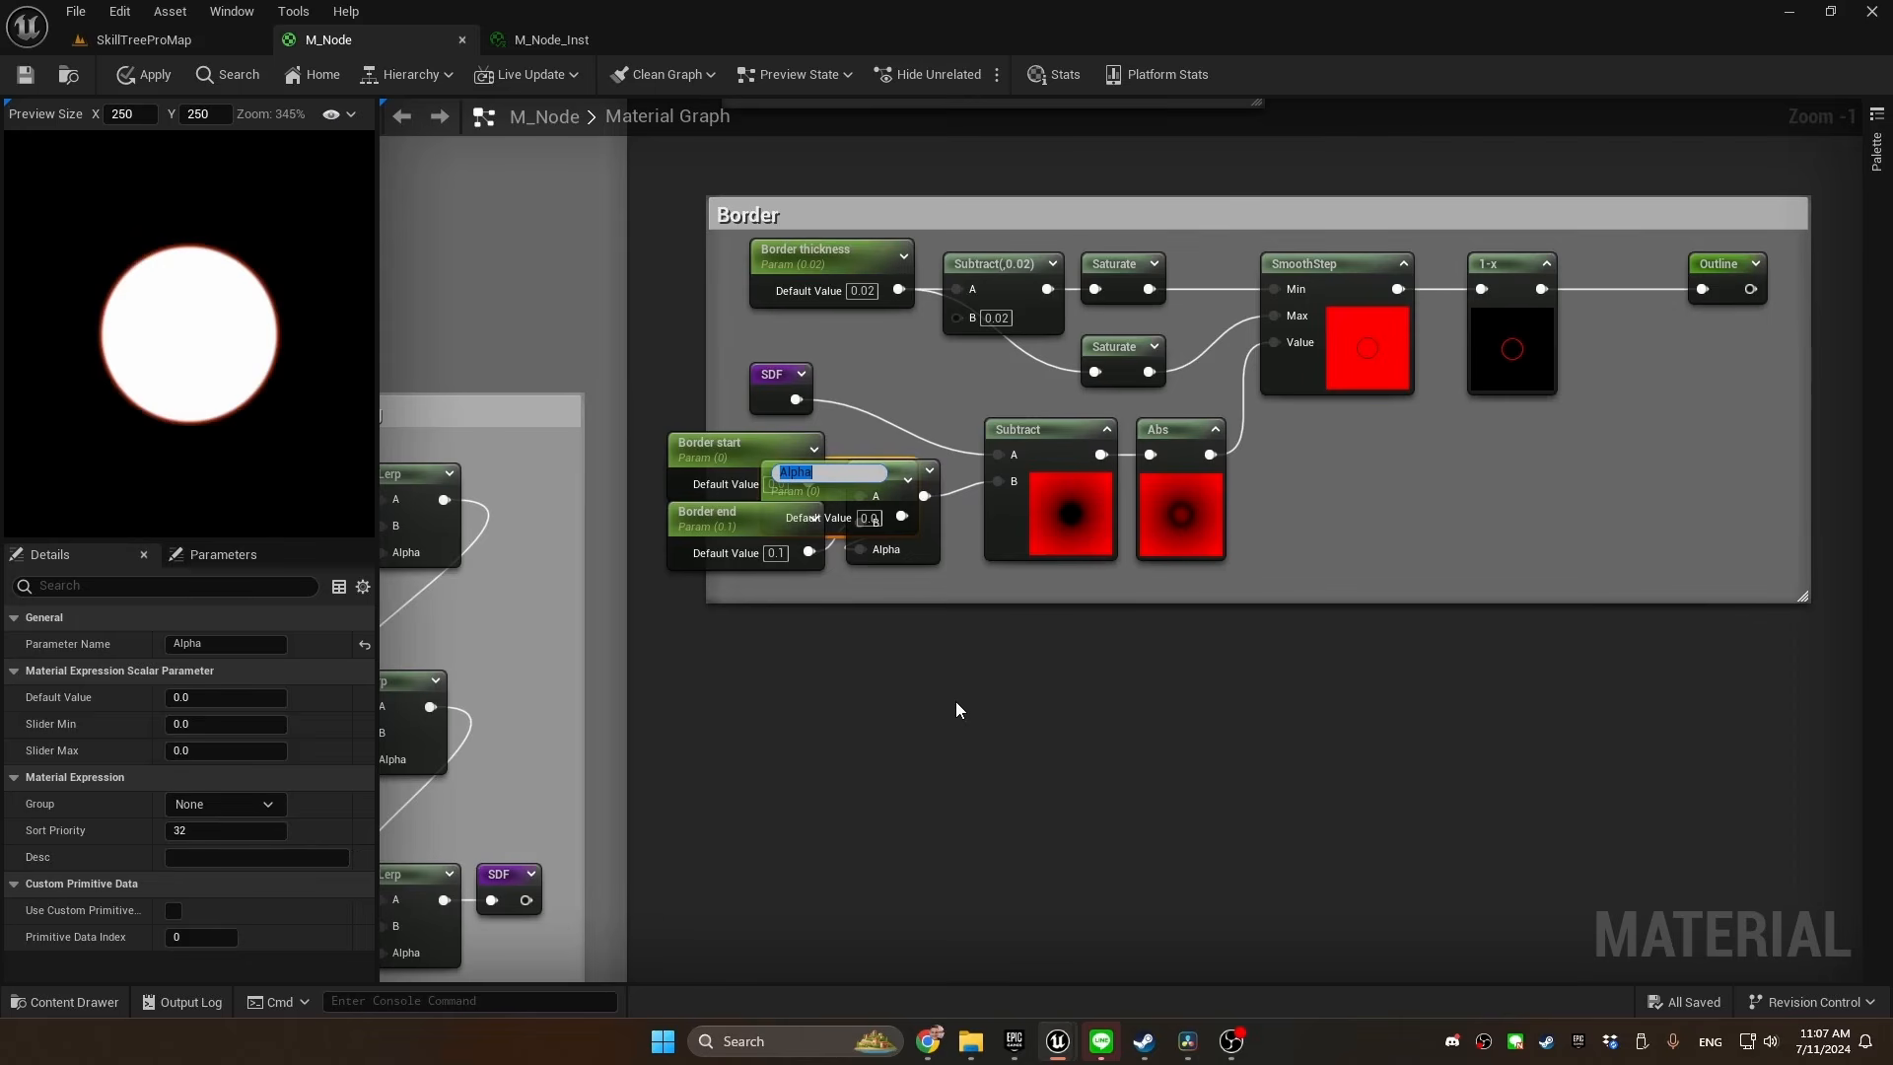
{"action": "type", "text": "Border distance"}
{"action": "key", "text": "Return"}
{"action": "left_click_drag", "start_coordinate": [880, 503], "coordinate": [786, 613]}
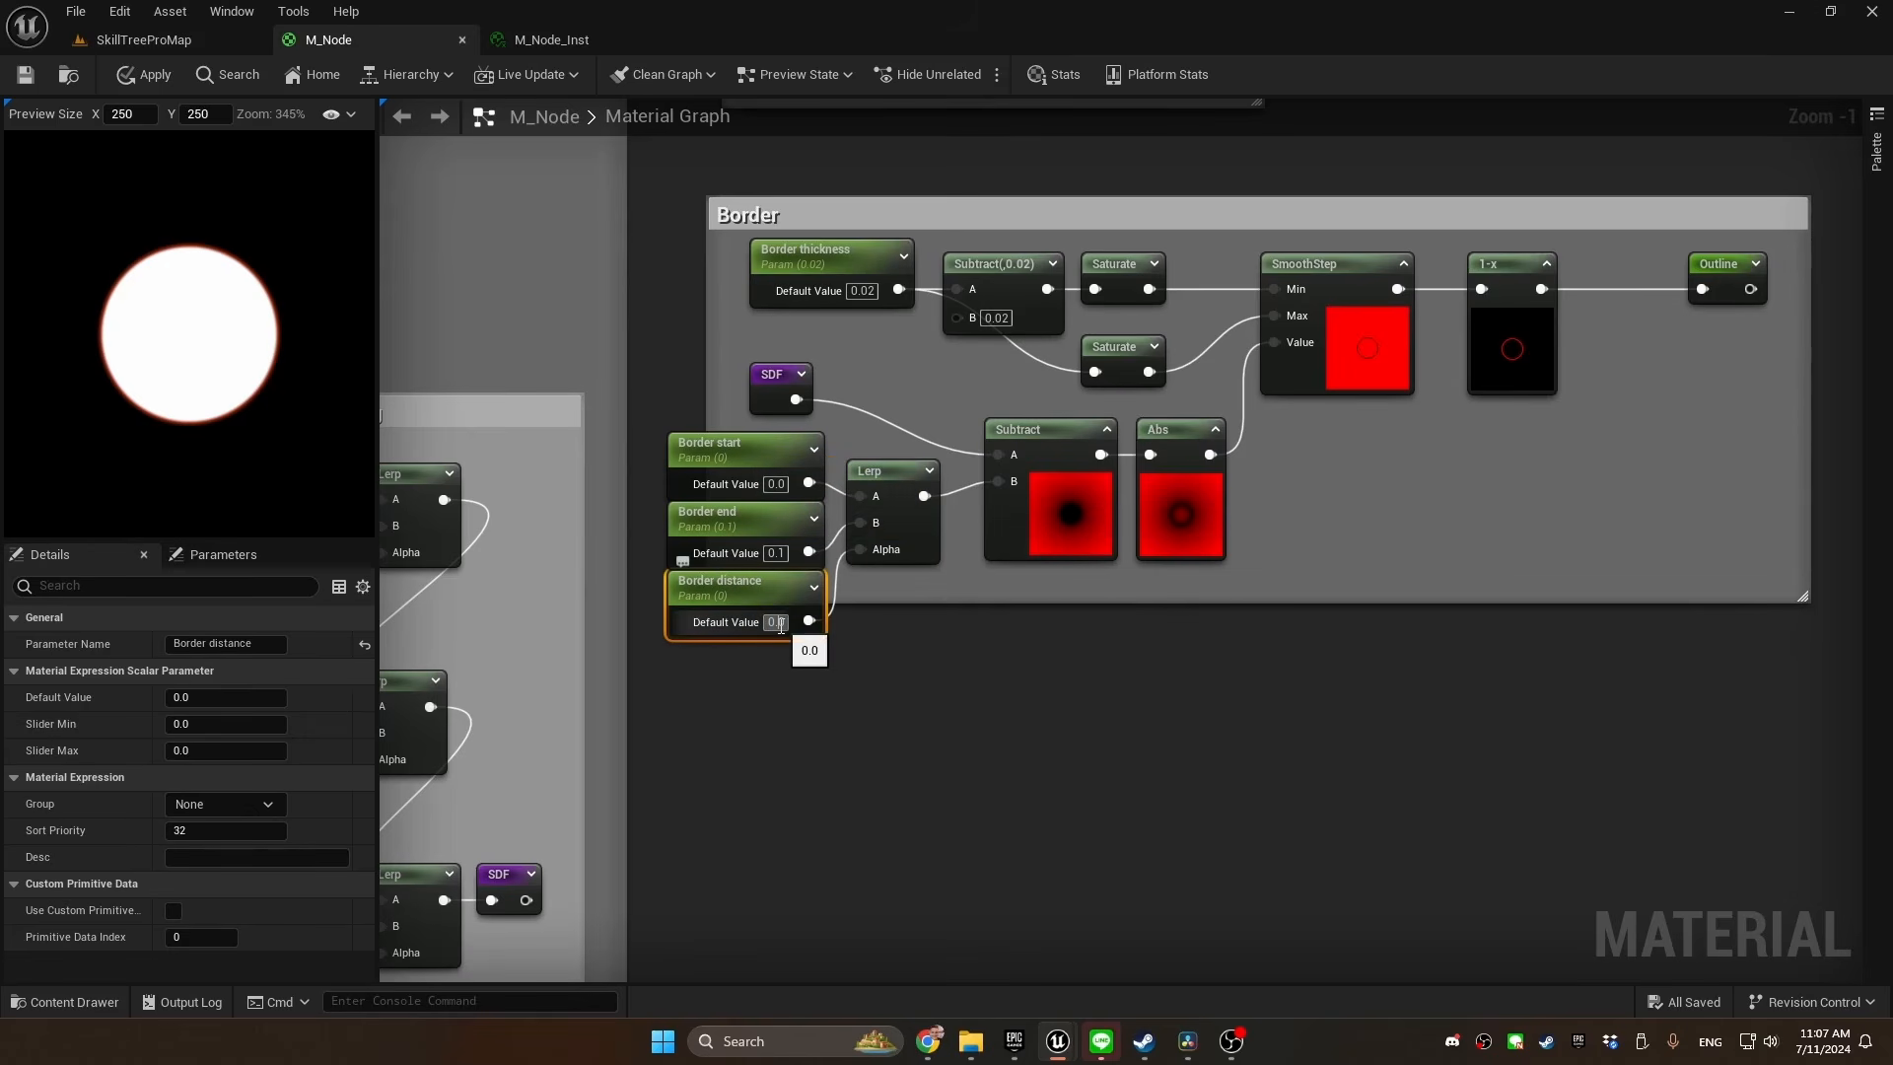
{"action": "type", "text": "0.5"}
{"action": "key", "text": "Return"}
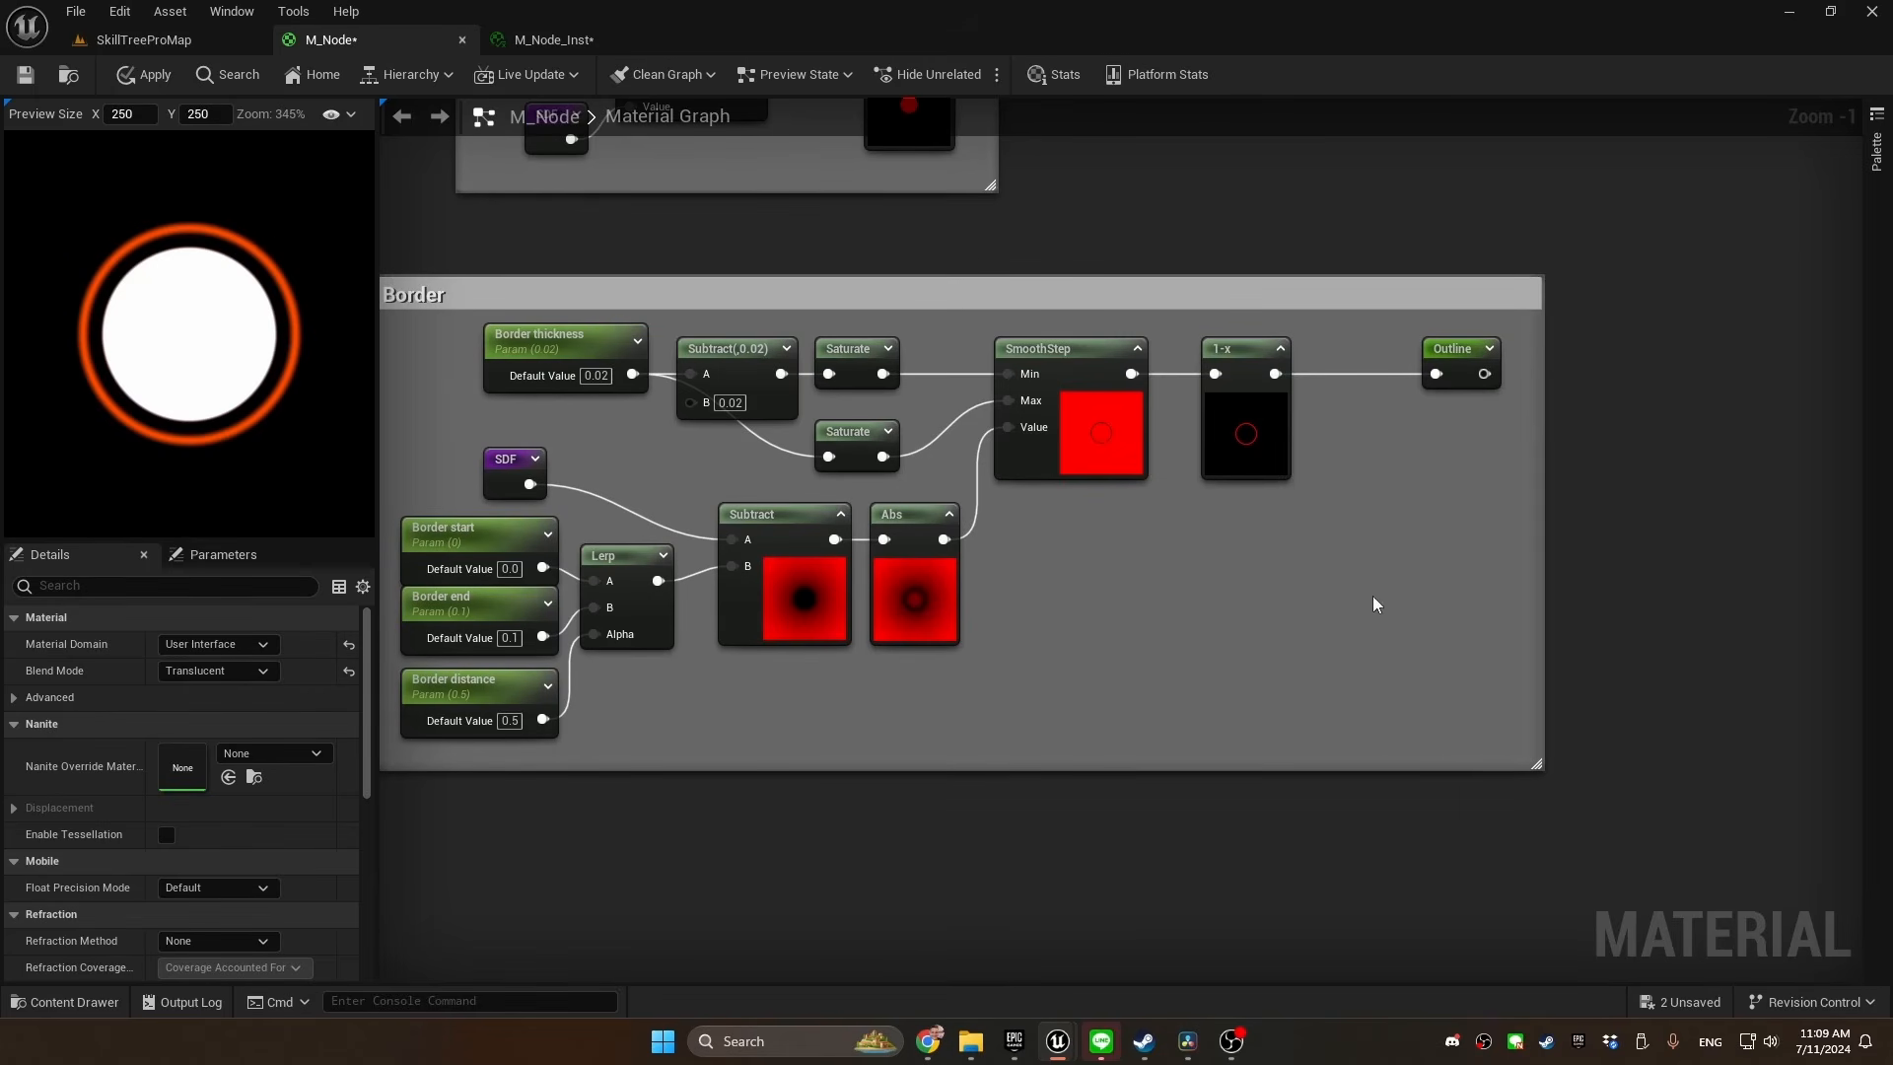
Insert a Multiply node between the border's 1-x node and the Outline reroute, and feed a RadialGradientExponential into its B input
{"action": "right_click_drag", "start_coordinate": [1378, 604], "coordinate": [1064, 539]}
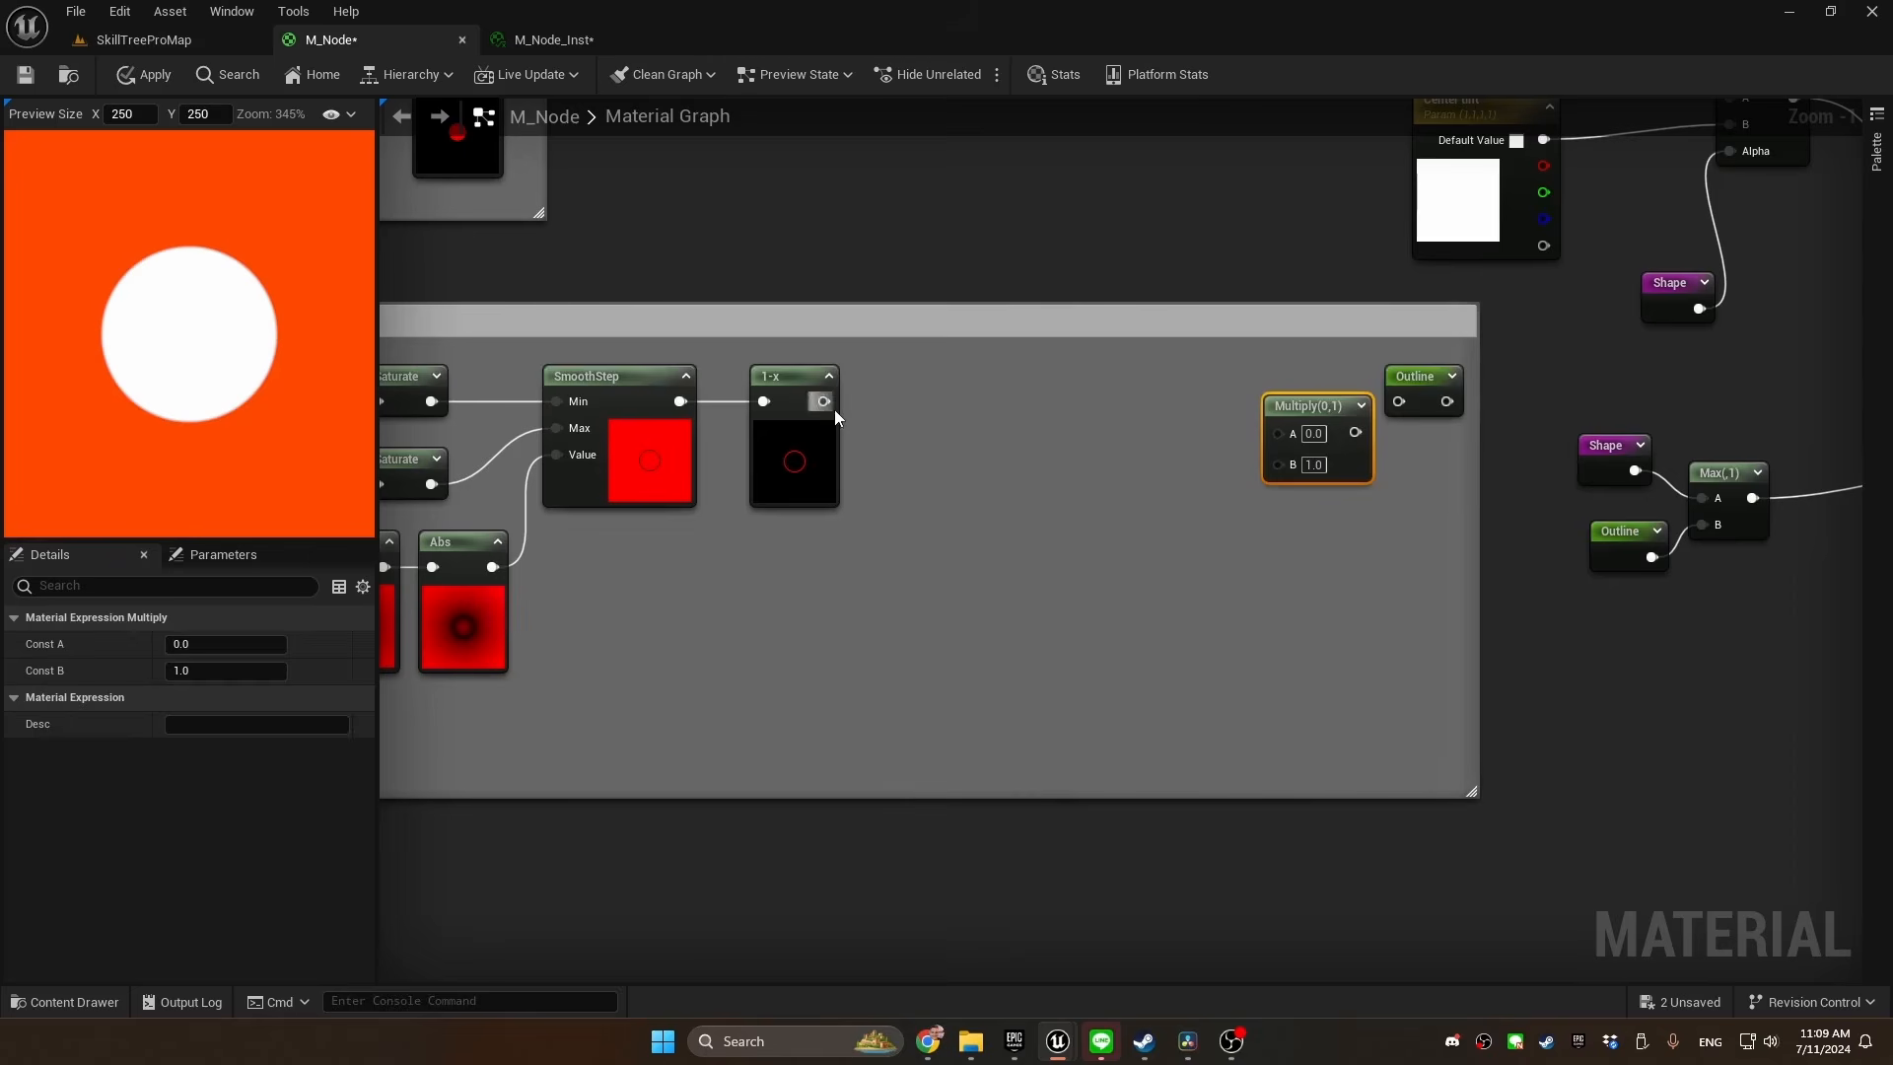
{"action": "left_click_drag", "start_coordinate": [825, 401], "coordinate": [1398, 402]}
{"action": "key", "text": "q"}
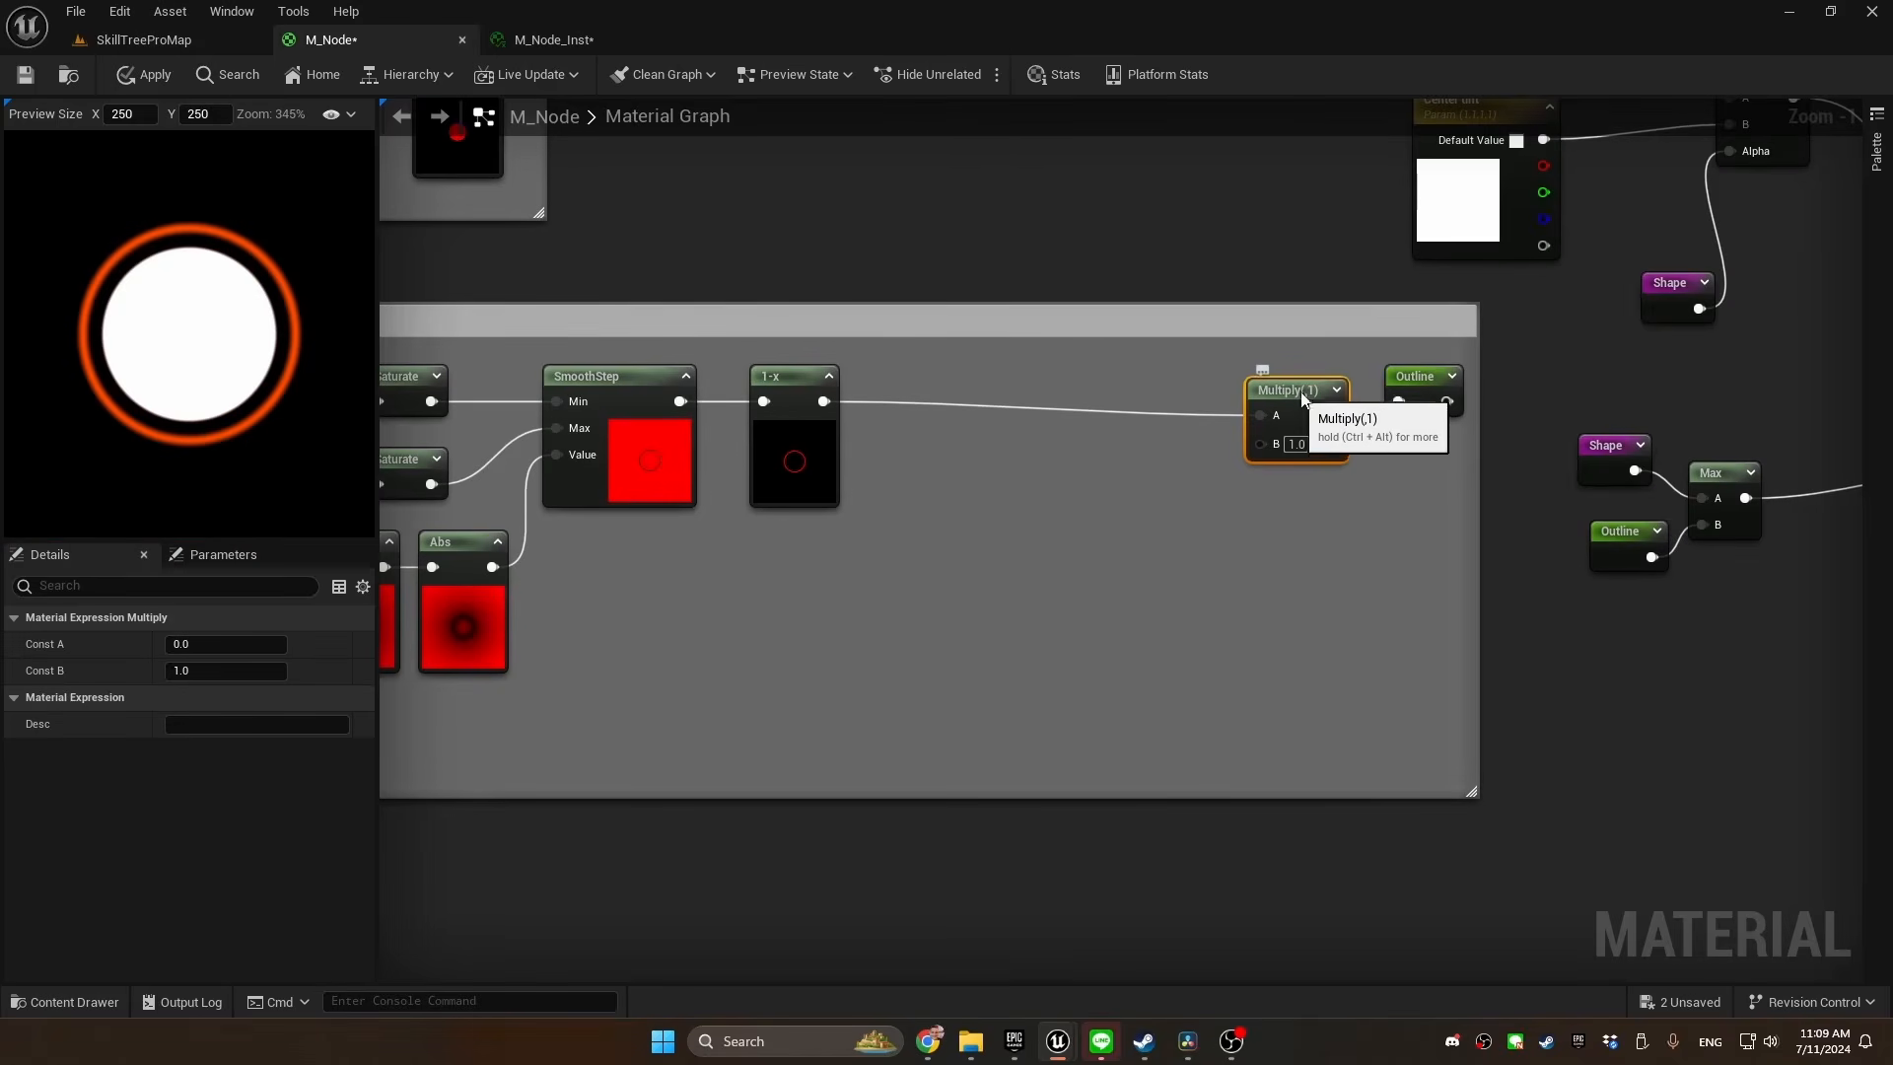
{"action": "left_click_drag", "start_coordinate": [1260, 430], "coordinate": [1074, 458]}
{"action": "type", "text": "radial"}
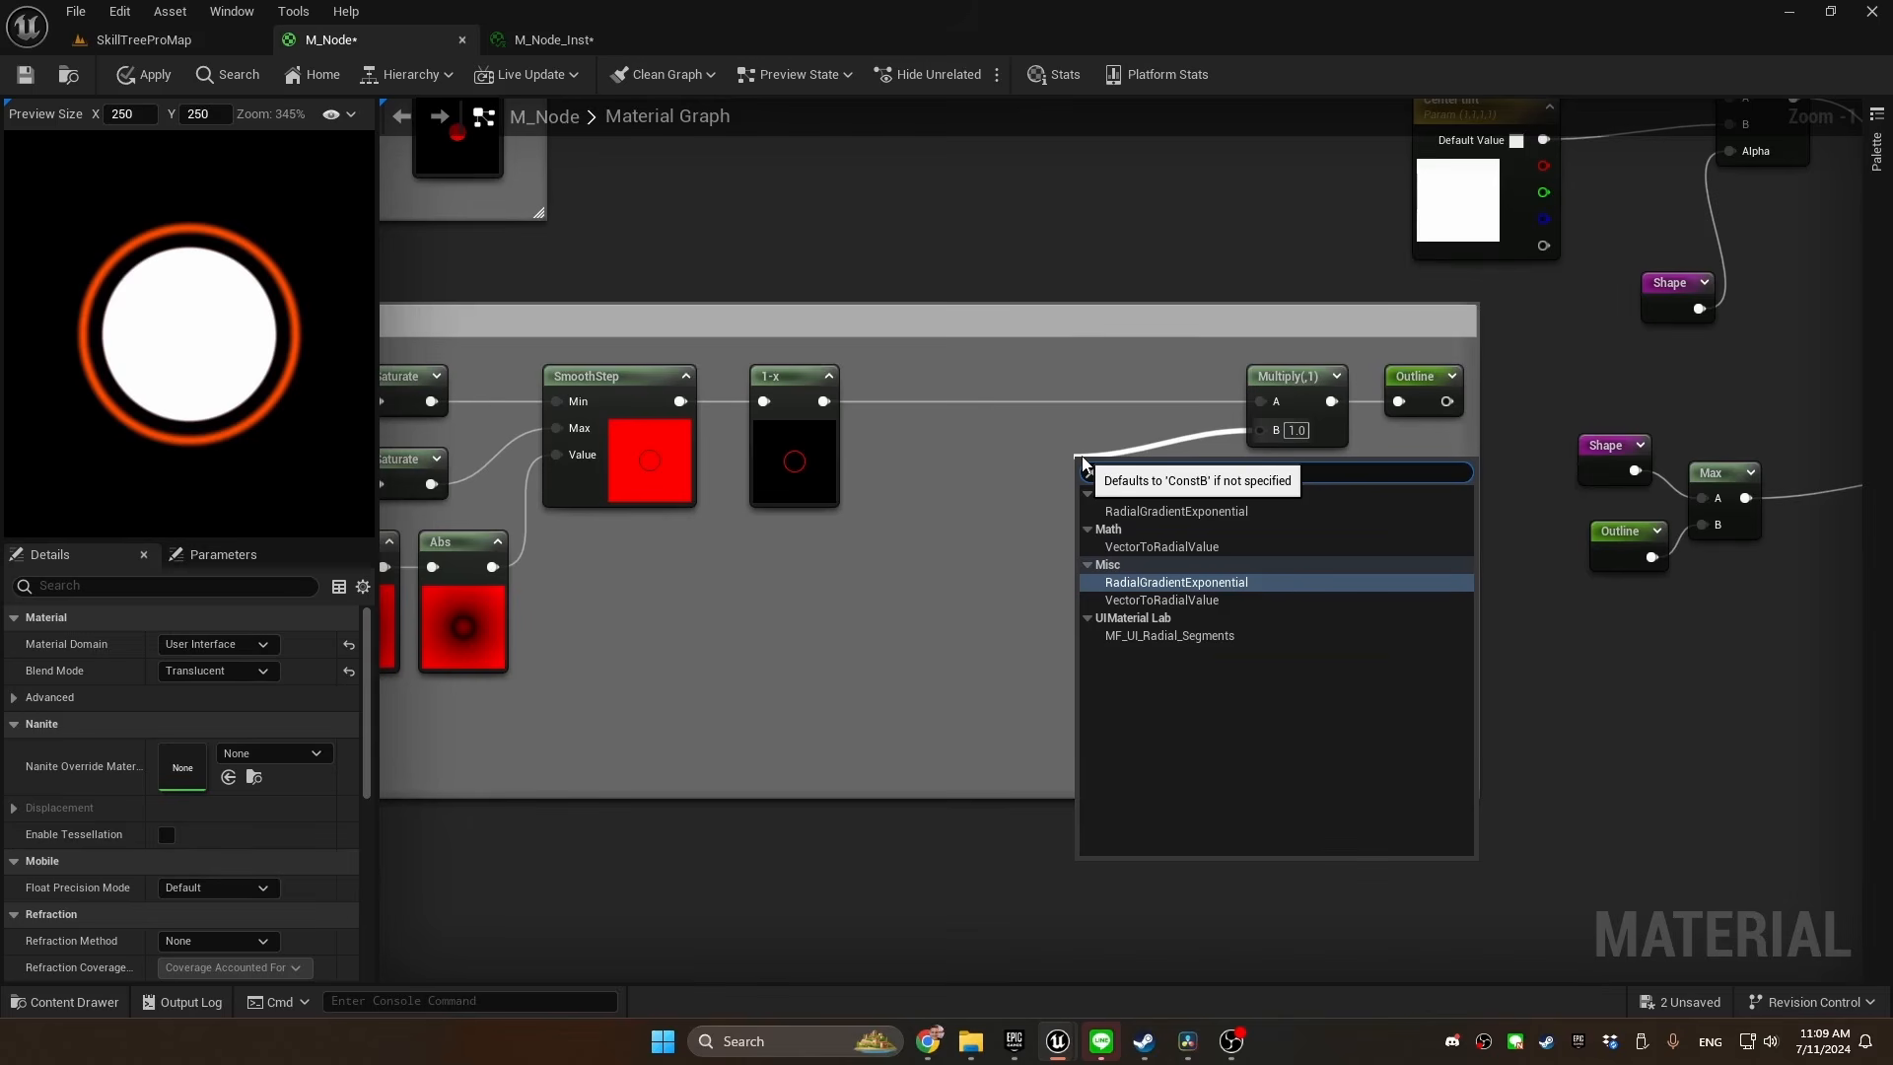
{"action": "key", "text": "Return"}
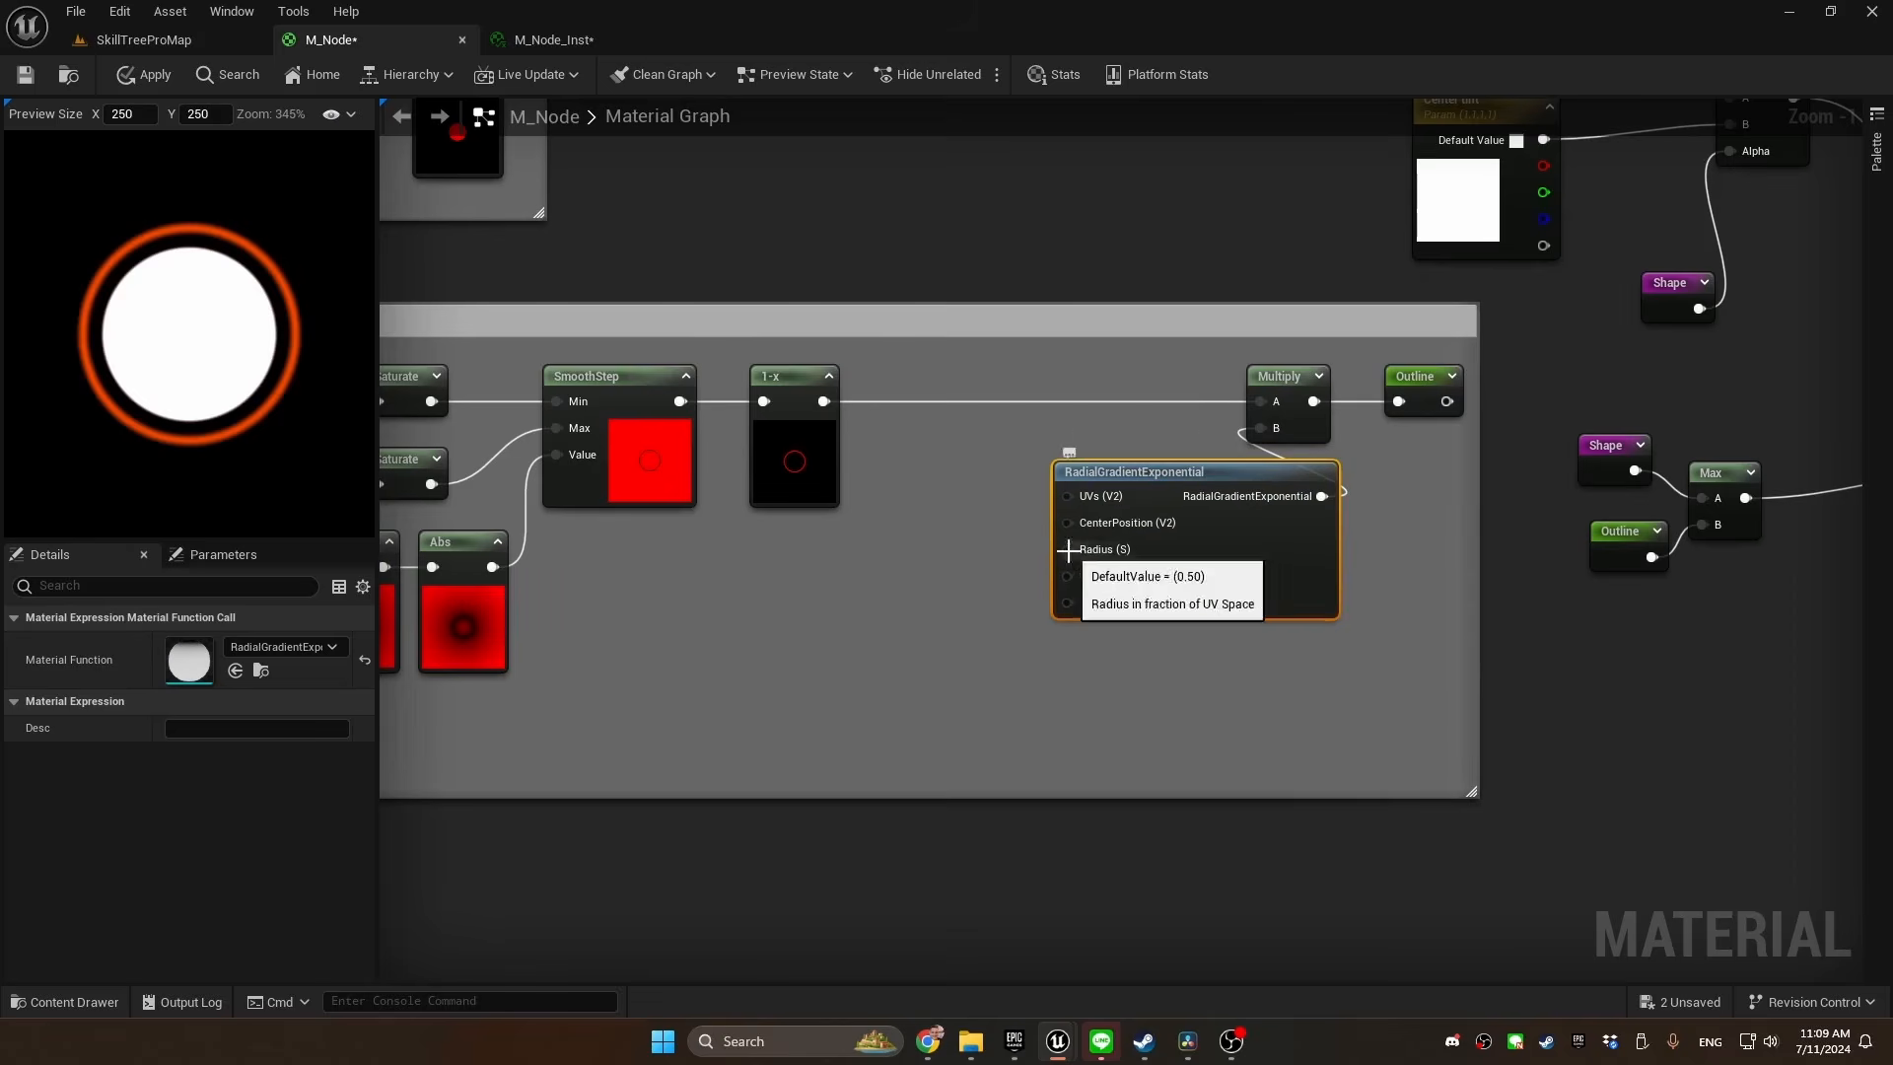
Promote the radial gradient's Radius input to a parameter named Border fade distance with a default value of 0.3
{"action": "right_click", "coordinate": [1077, 552]}
{"action": "left_click", "coordinate": [1156, 700]}
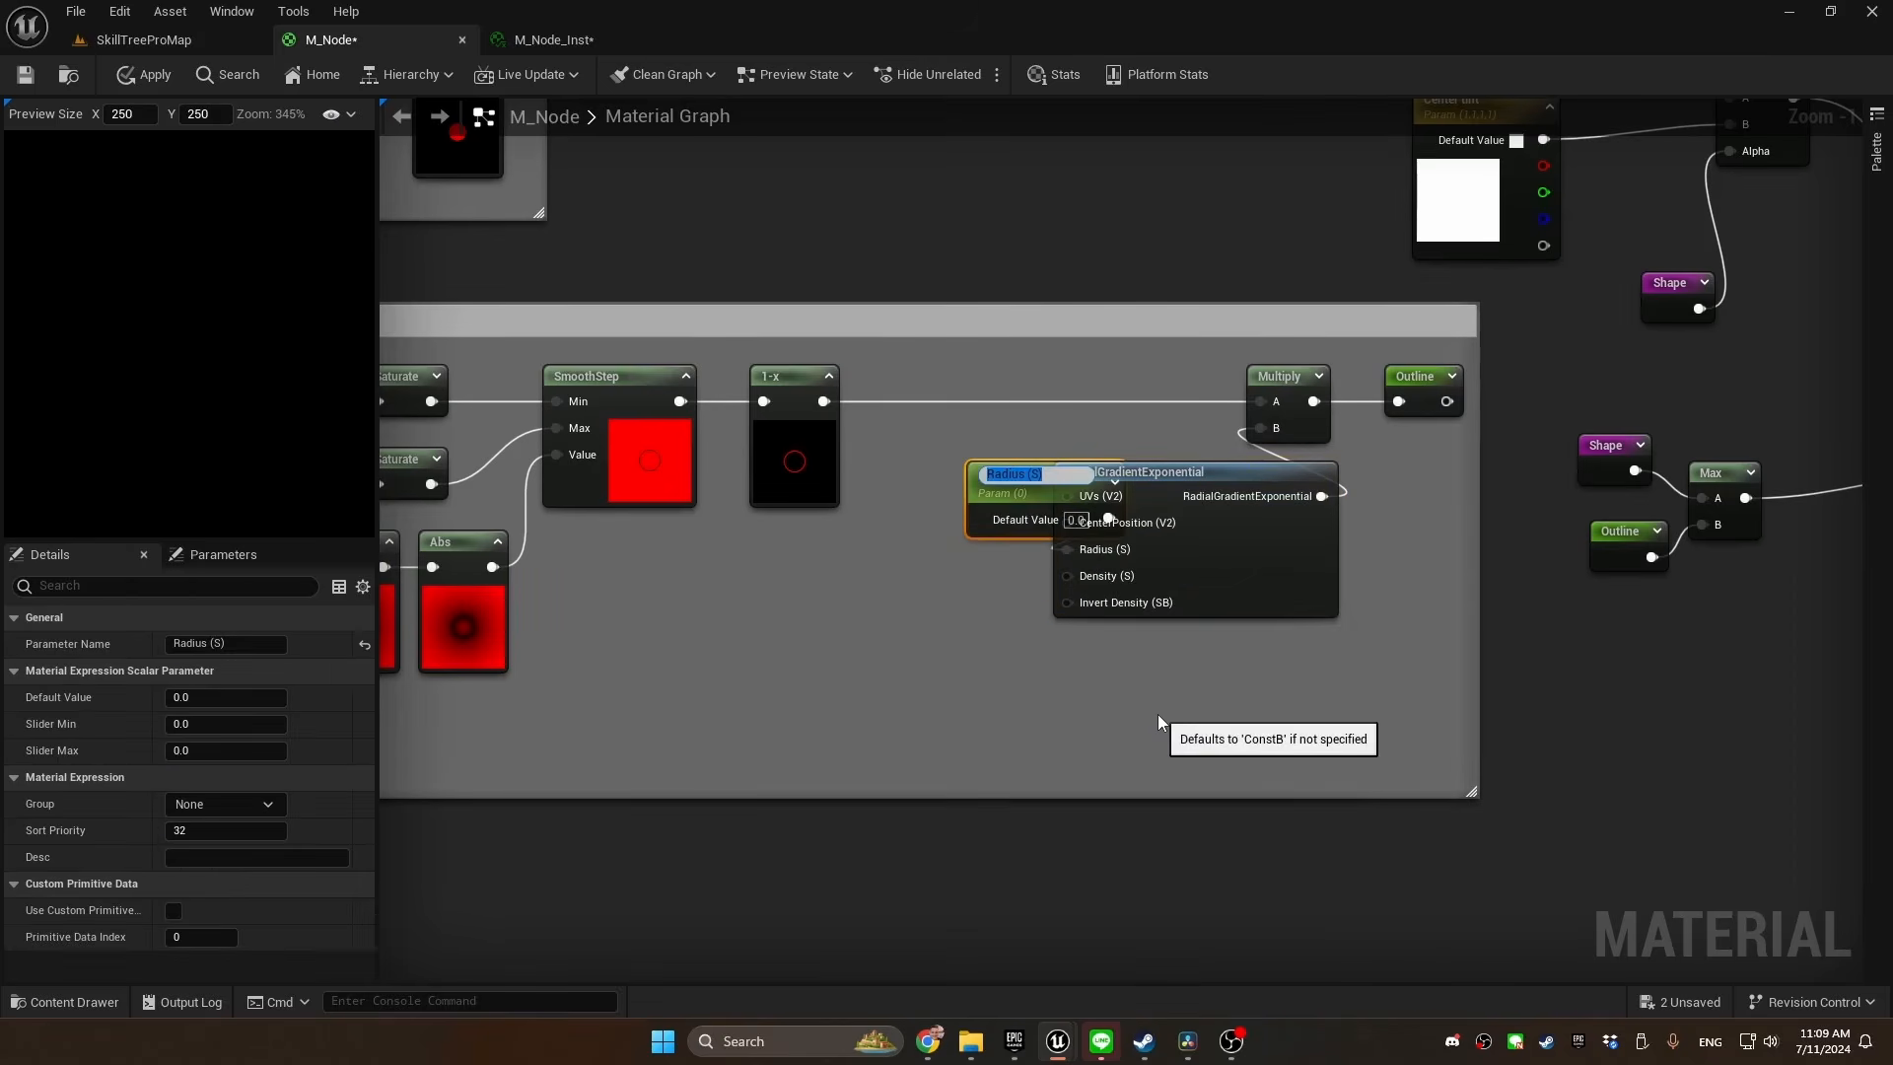
{"action": "type", "text": "Border f"}
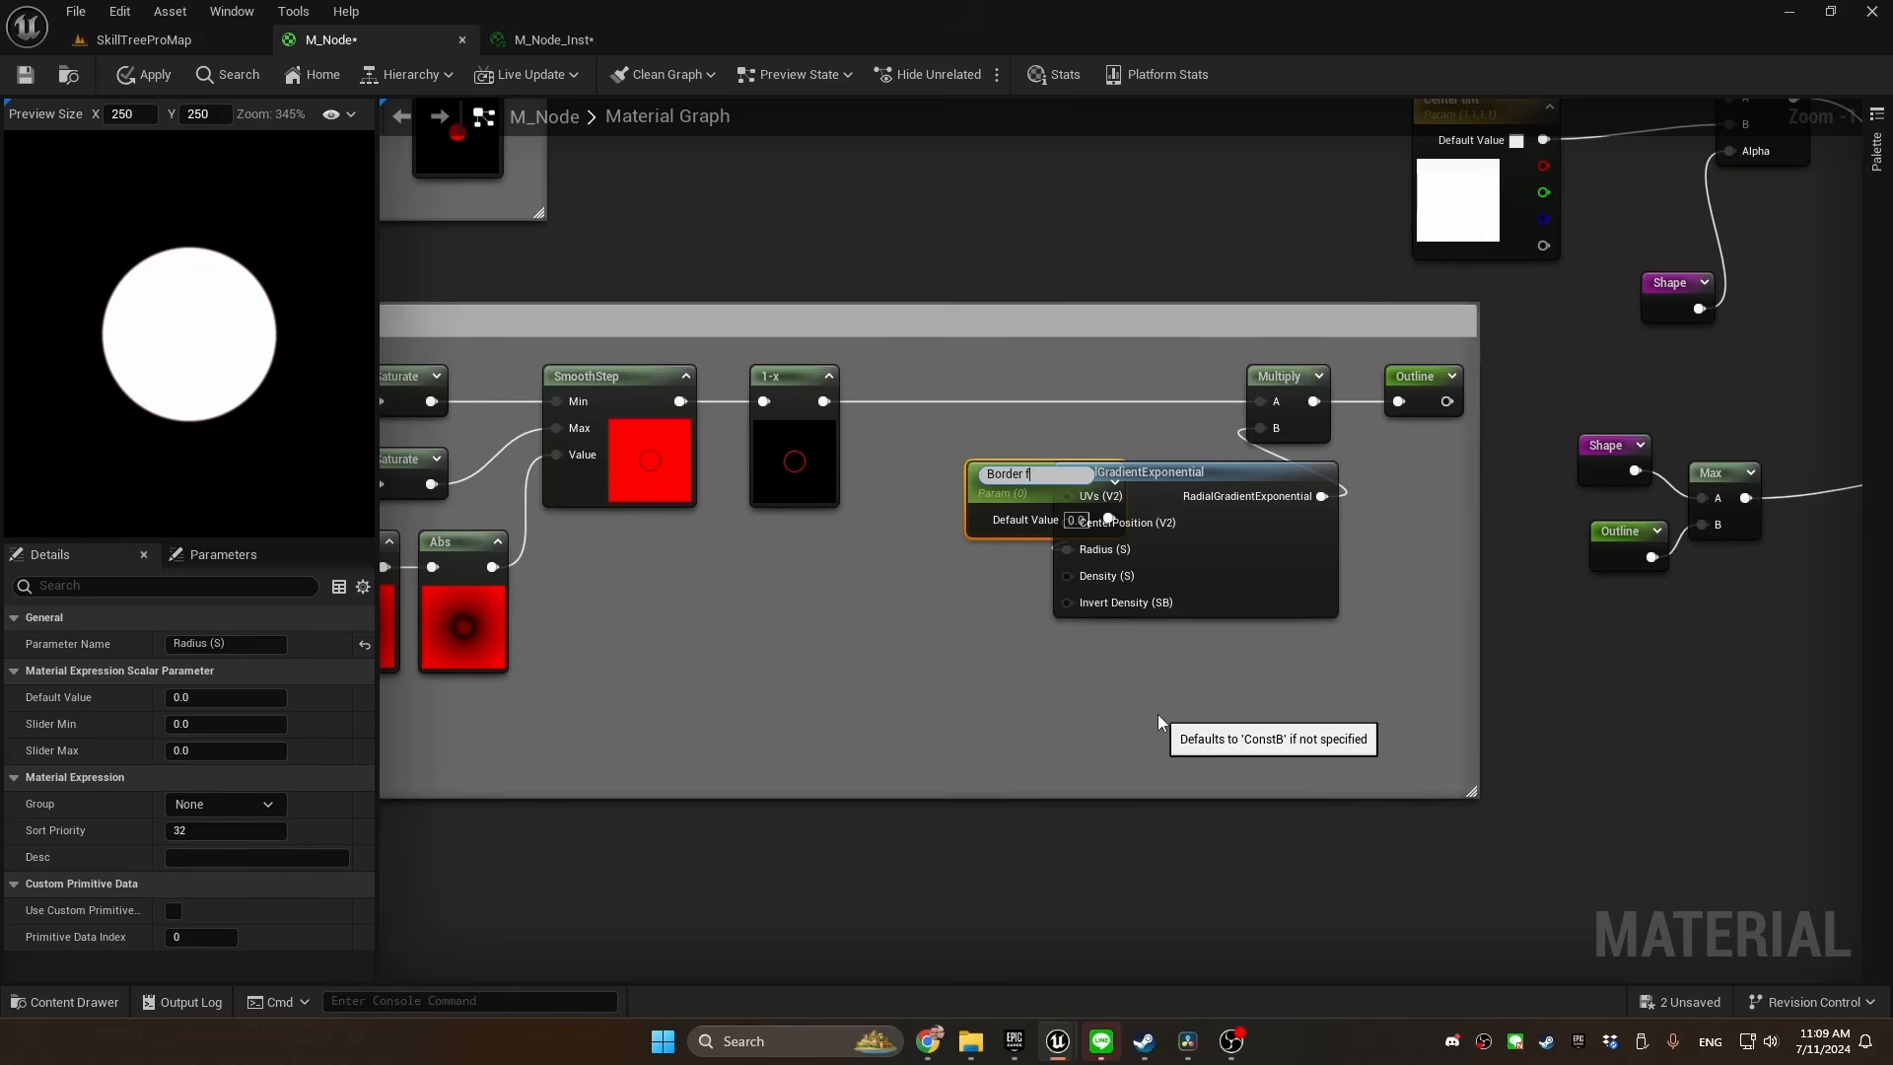
{"action": "type", "text": "ade distance"}
{"action": "key", "text": "Return"}
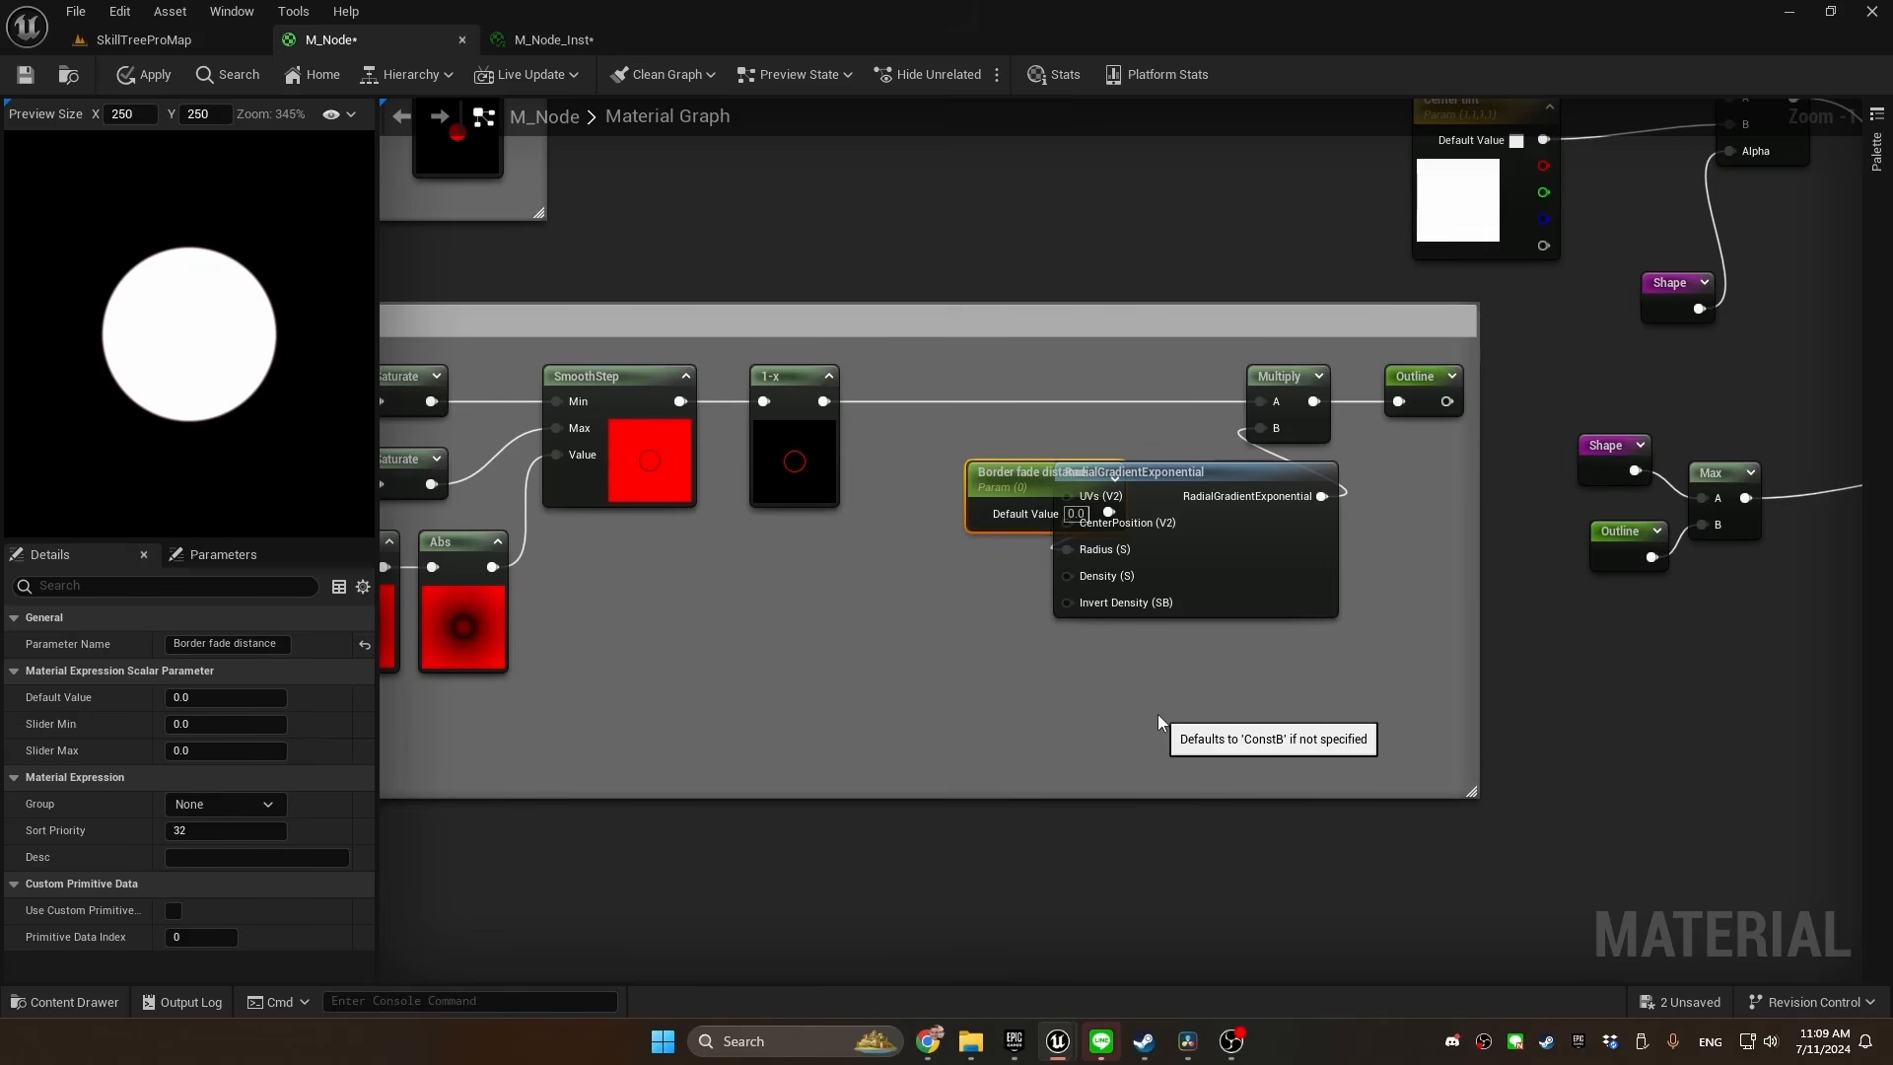
{"action": "left_click", "coordinate": [987, 528]}
{"action": "type", "text": "0.3"}
{"action": "key", "text": "Return"}
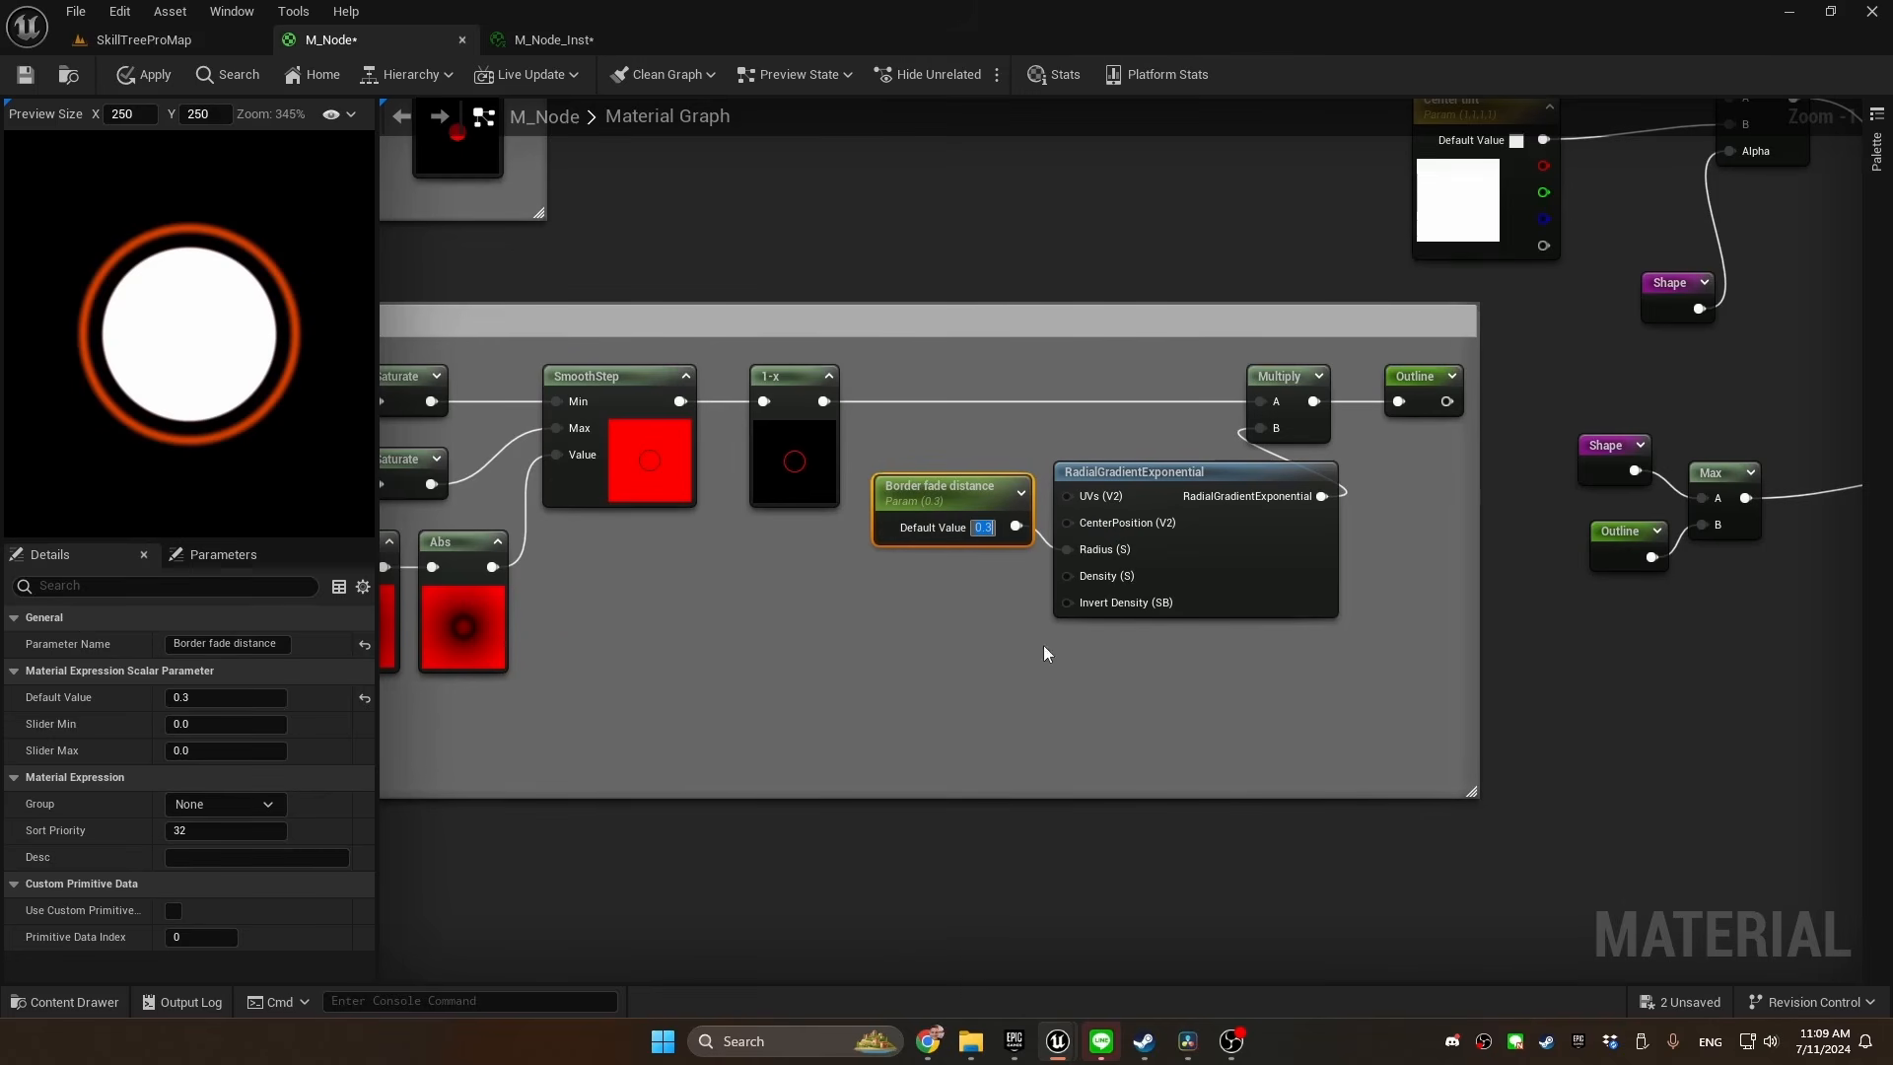
Promote the radial gradient's Density input to a parameter named Border fade density with a default value of 1
{"action": "right_click", "coordinate": [1144, 615]}
{"action": "left_click", "coordinate": [1223, 266]}
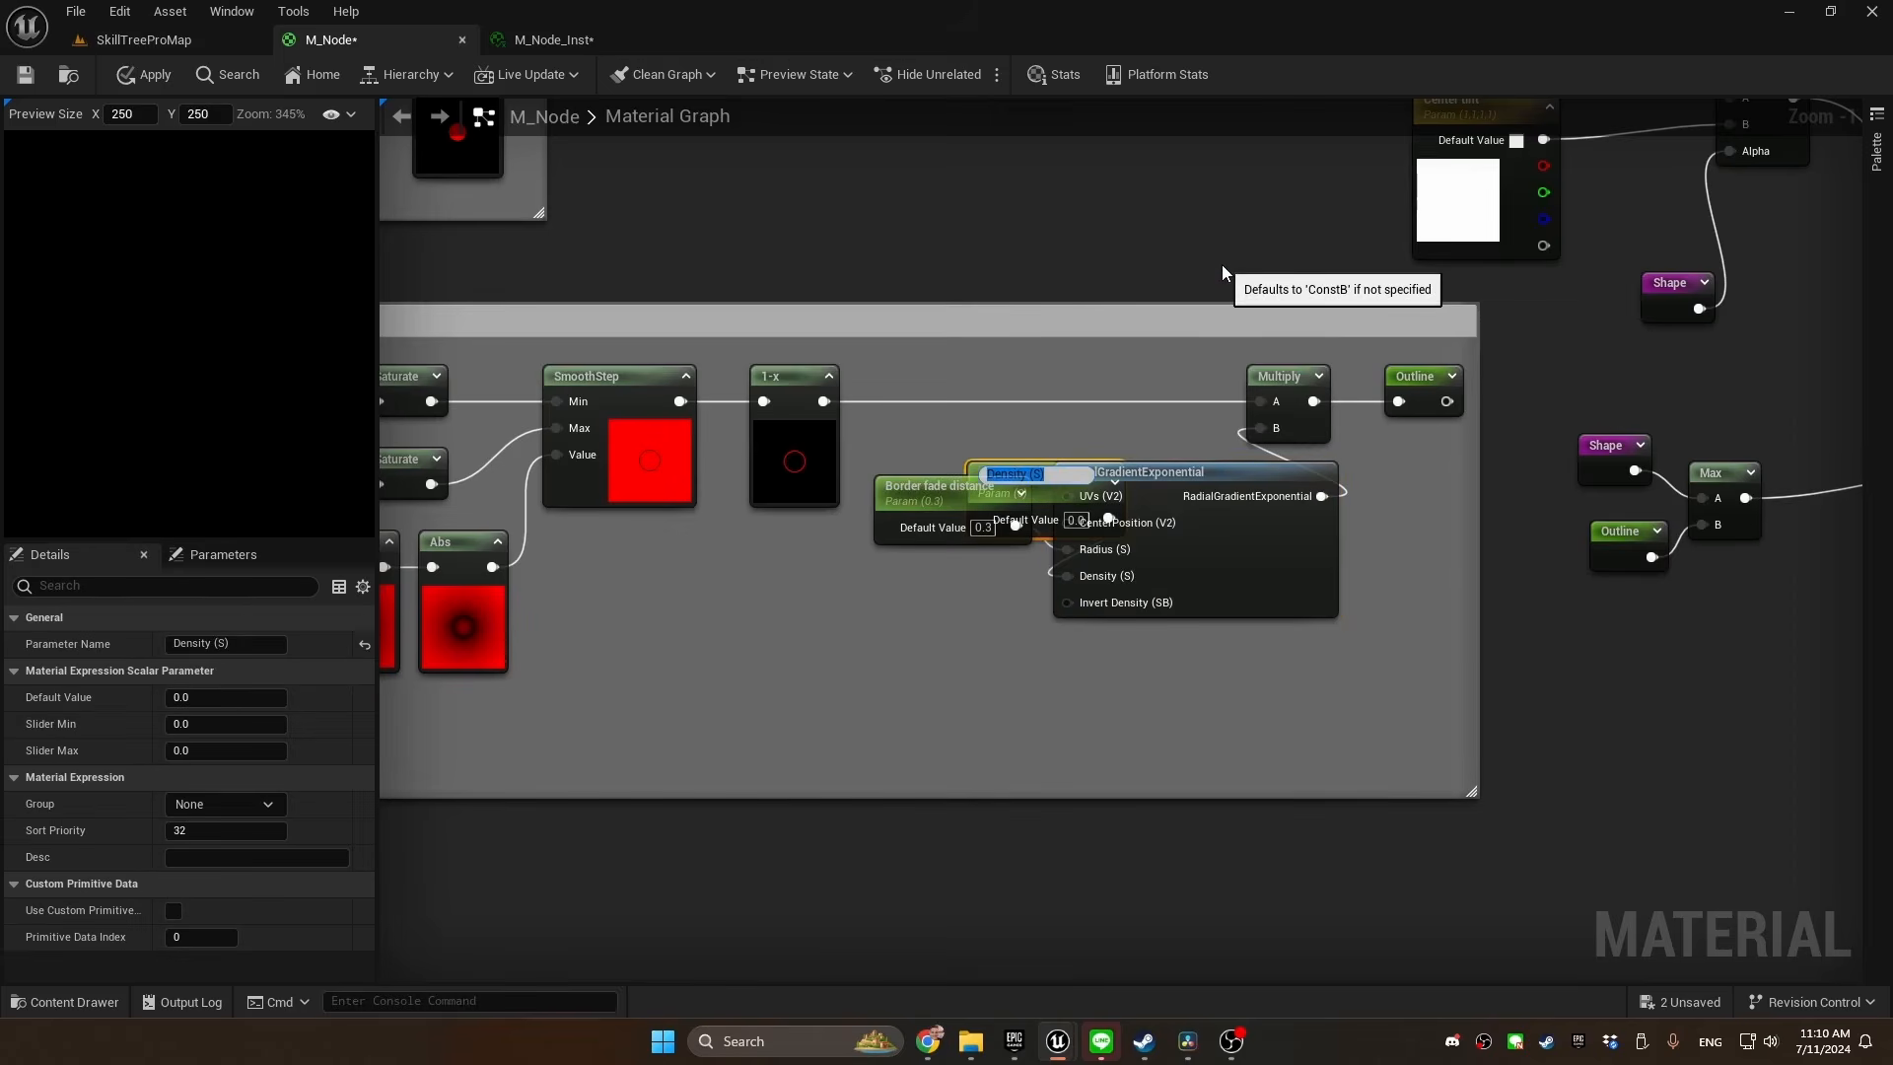
{"action": "type", "text": "Border fade f"}
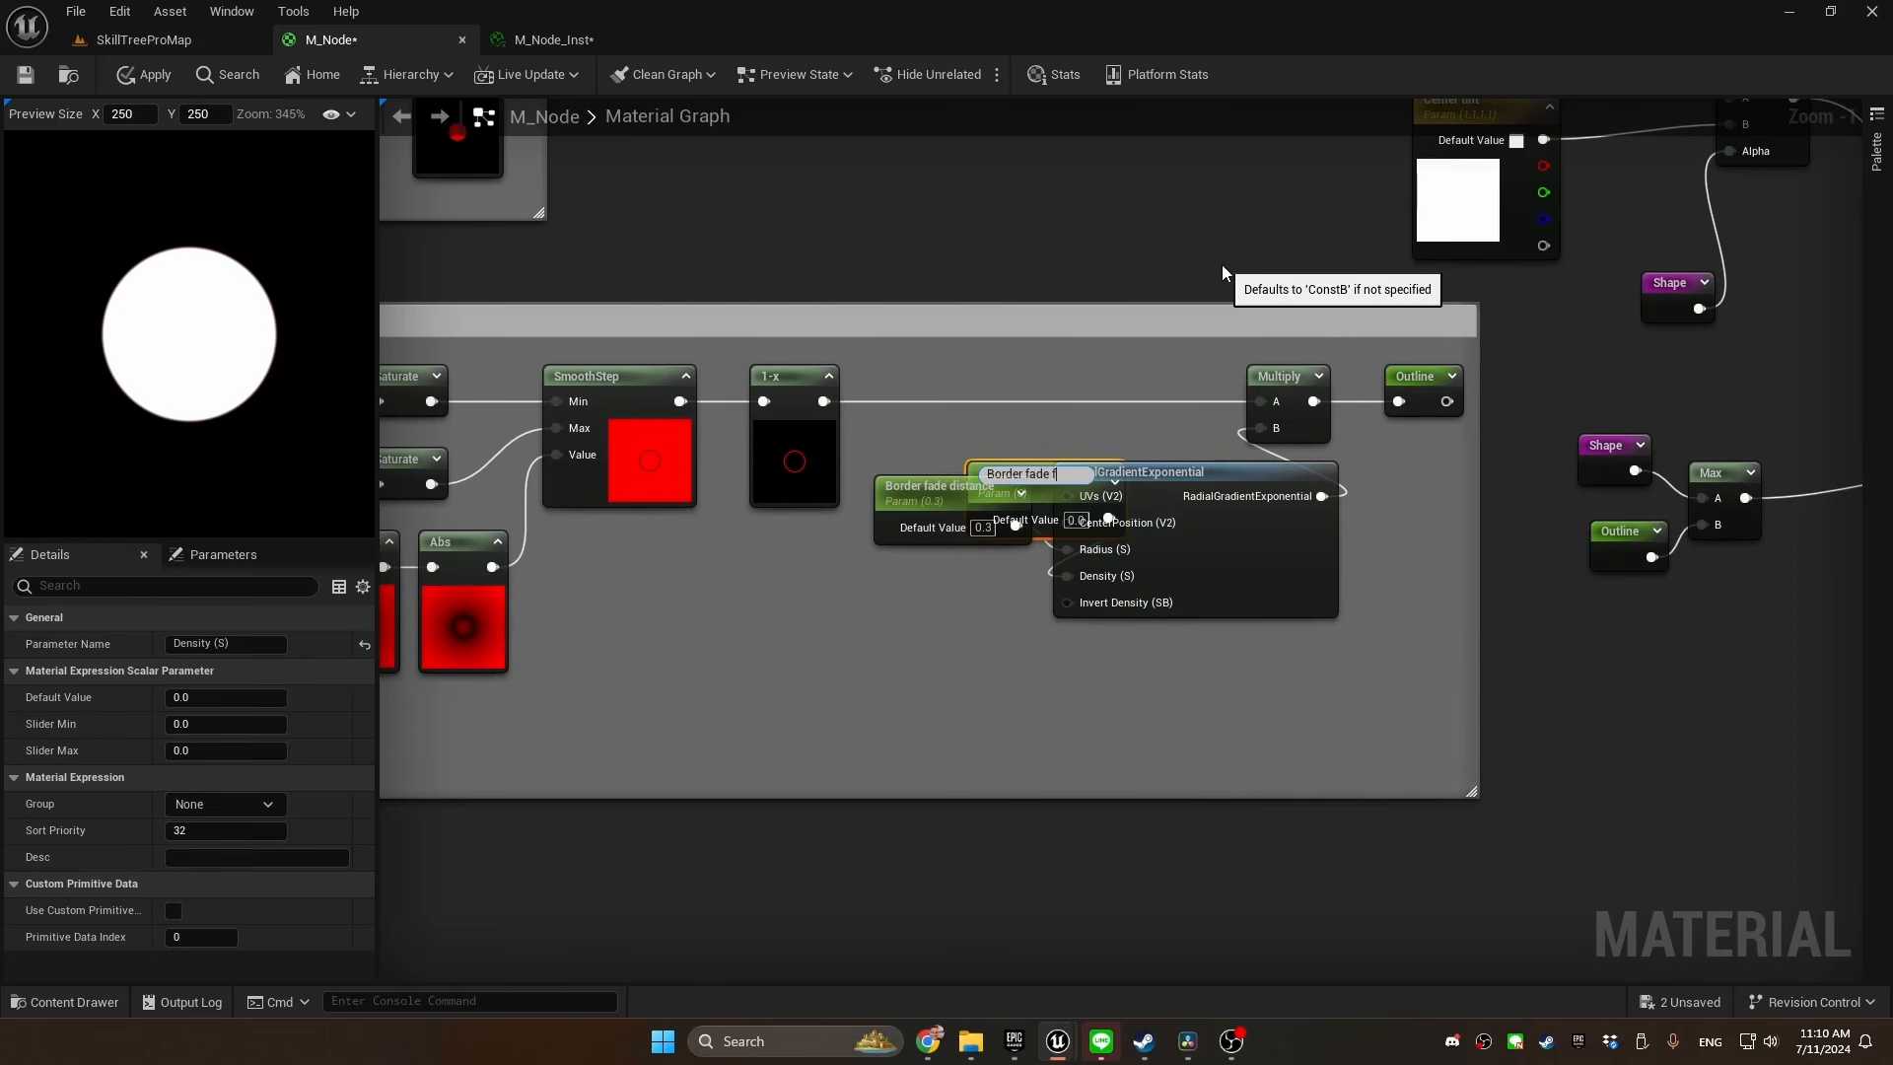
{"action": "key", "text": "BackSpace"}
{"action": "type", "text": "density"}
{"action": "key", "text": "Return"}
{"action": "left_click", "coordinate": [979, 613]}
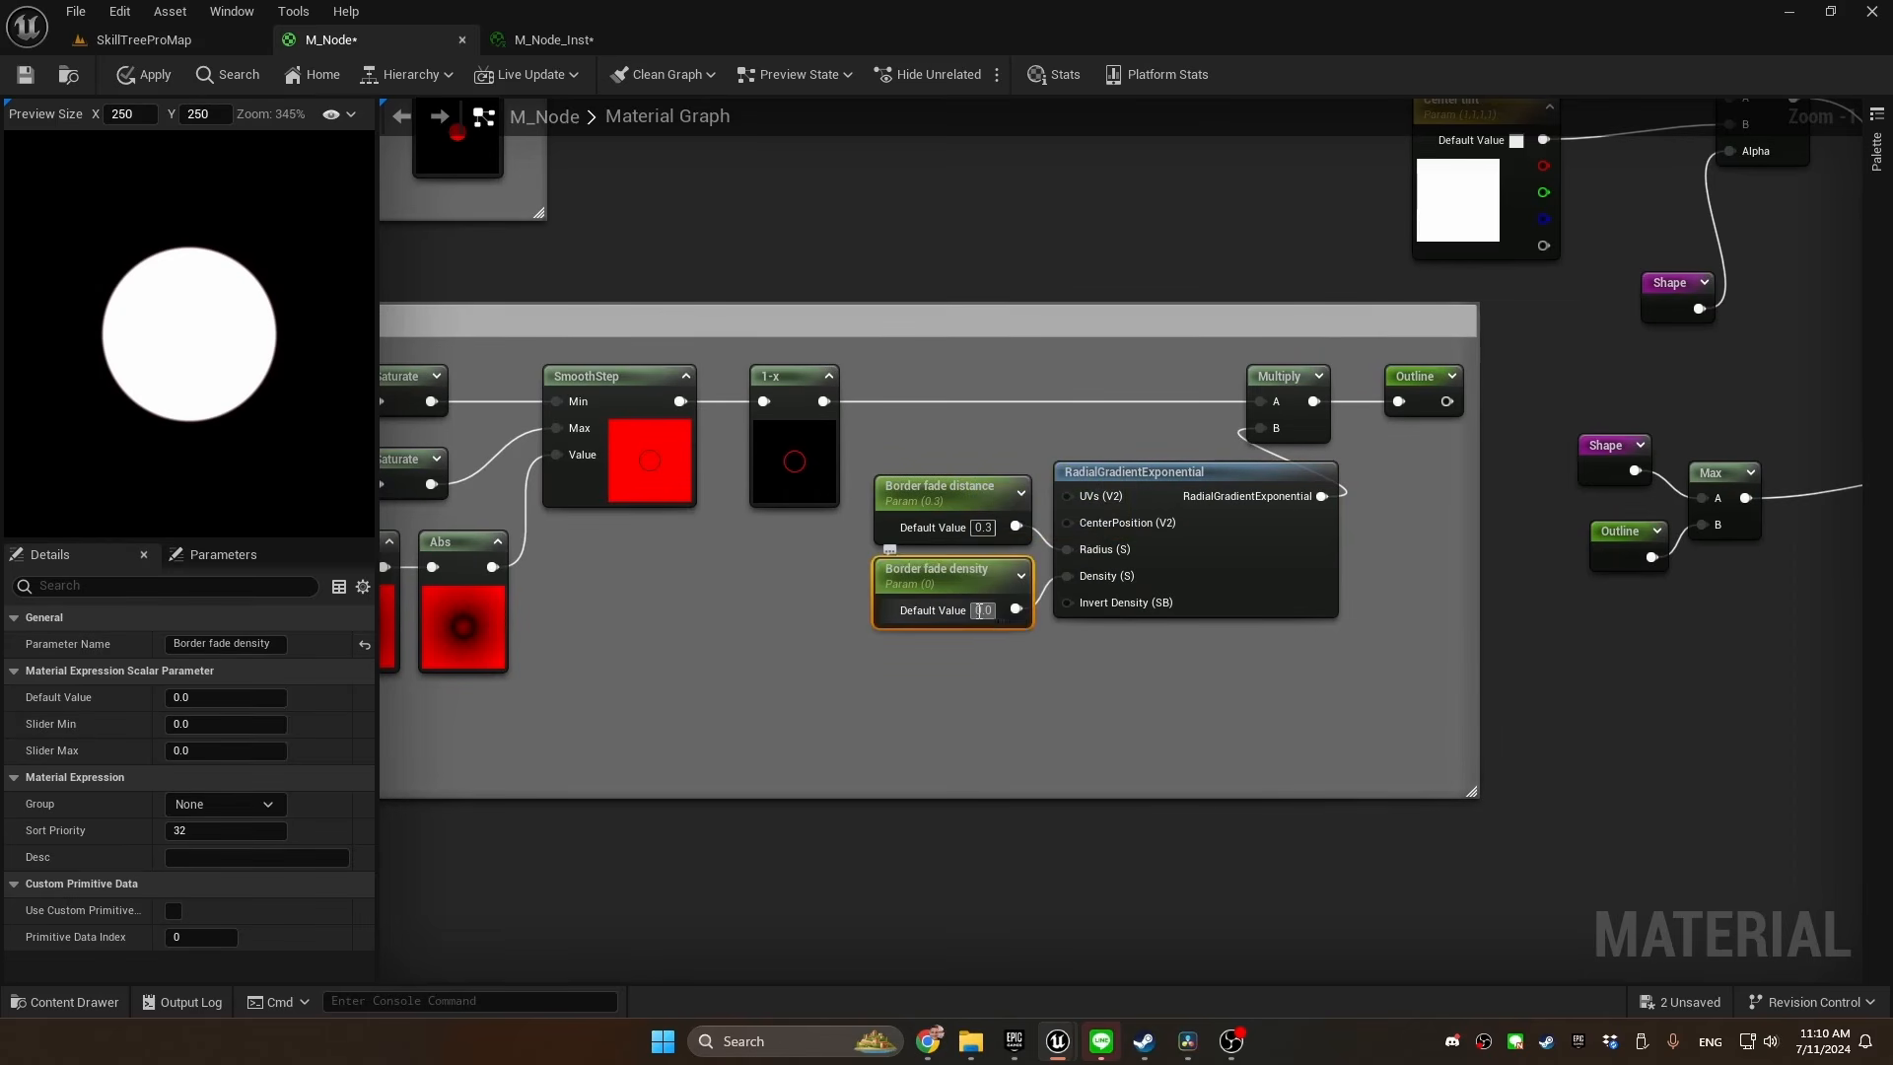
{"action": "type", "text": "1"}
{"action": "key", "text": "Return"}
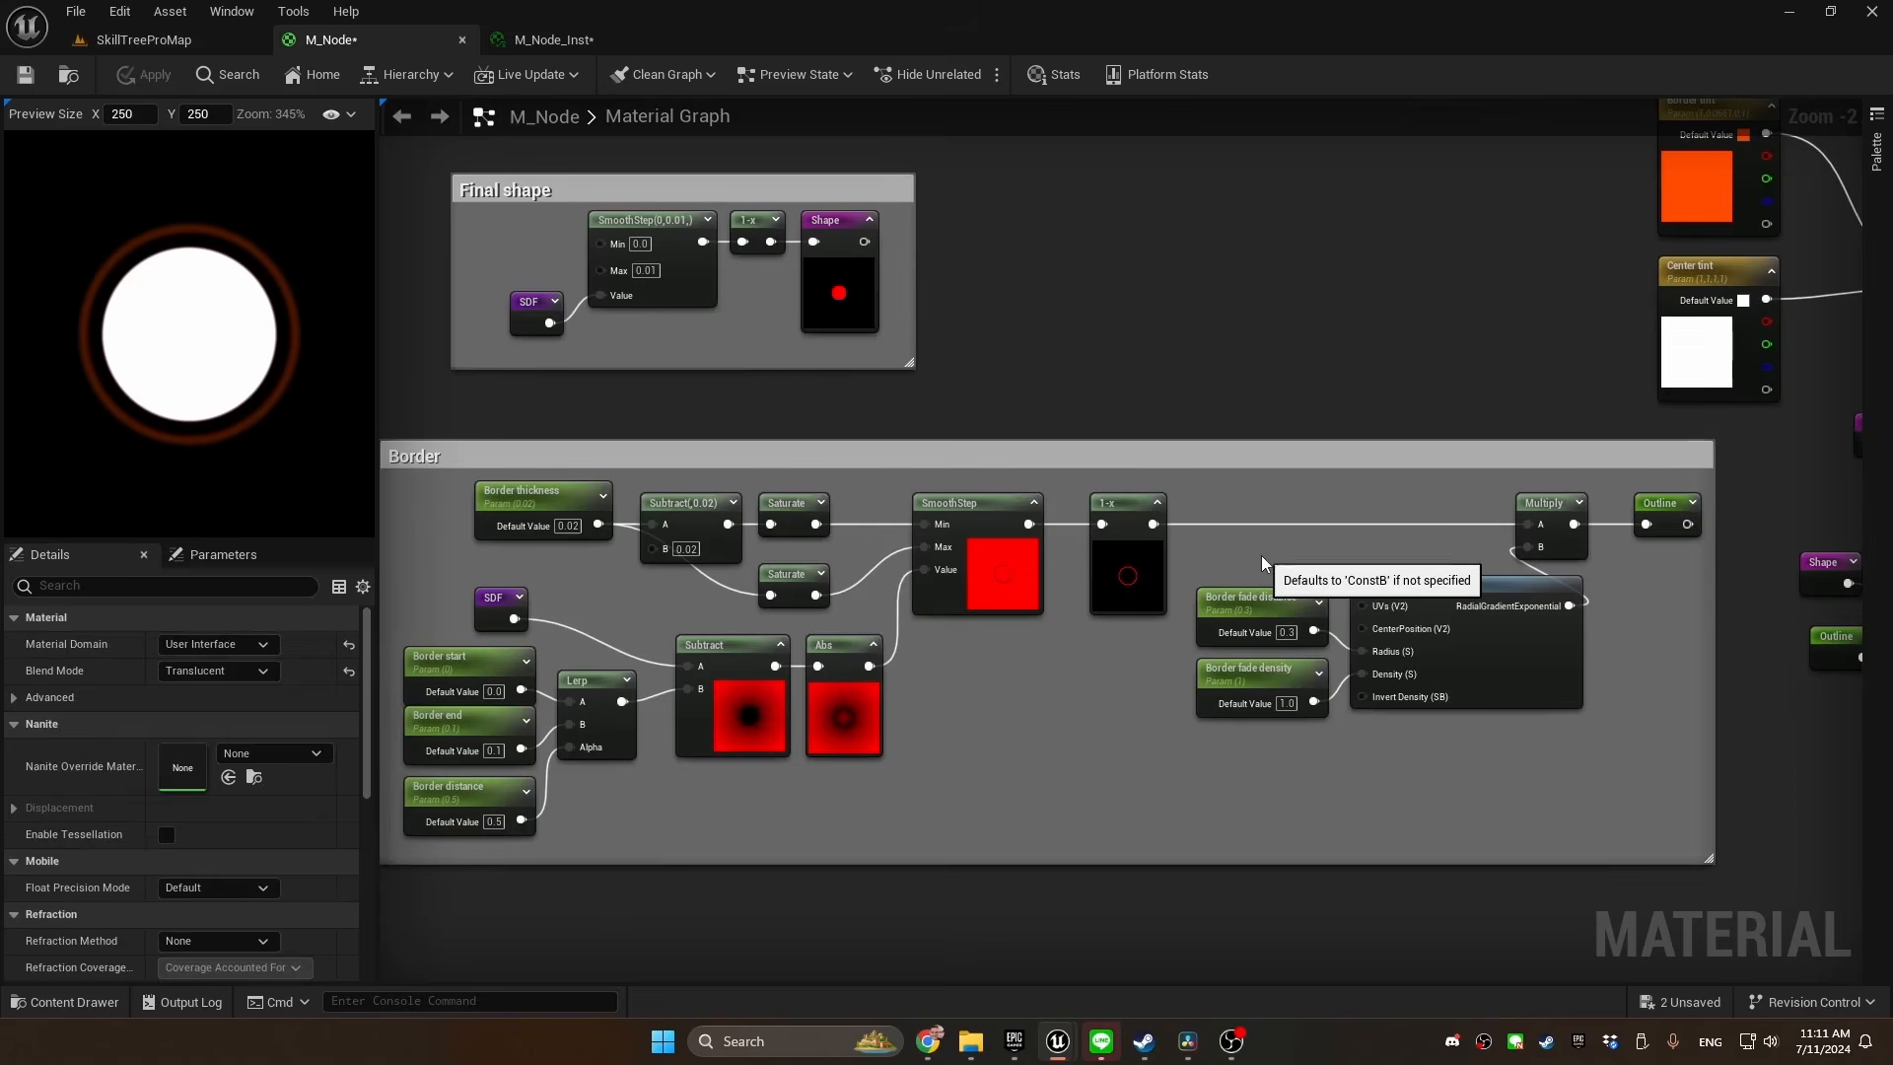
Assign all the border parameters, including Border thickness and Border tint, to a parameter group named Border
{"action": "left_click_drag", "start_coordinate": [1265, 559], "coordinate": [1232, 772]}
{"action": "left_click_drag", "start_coordinate": [445, 613], "coordinate": [455, 806], "text": "shift"}
{"action": "left_click_drag", "start_coordinate": [445, 507], "coordinate": [580, 507], "text": "shift"}
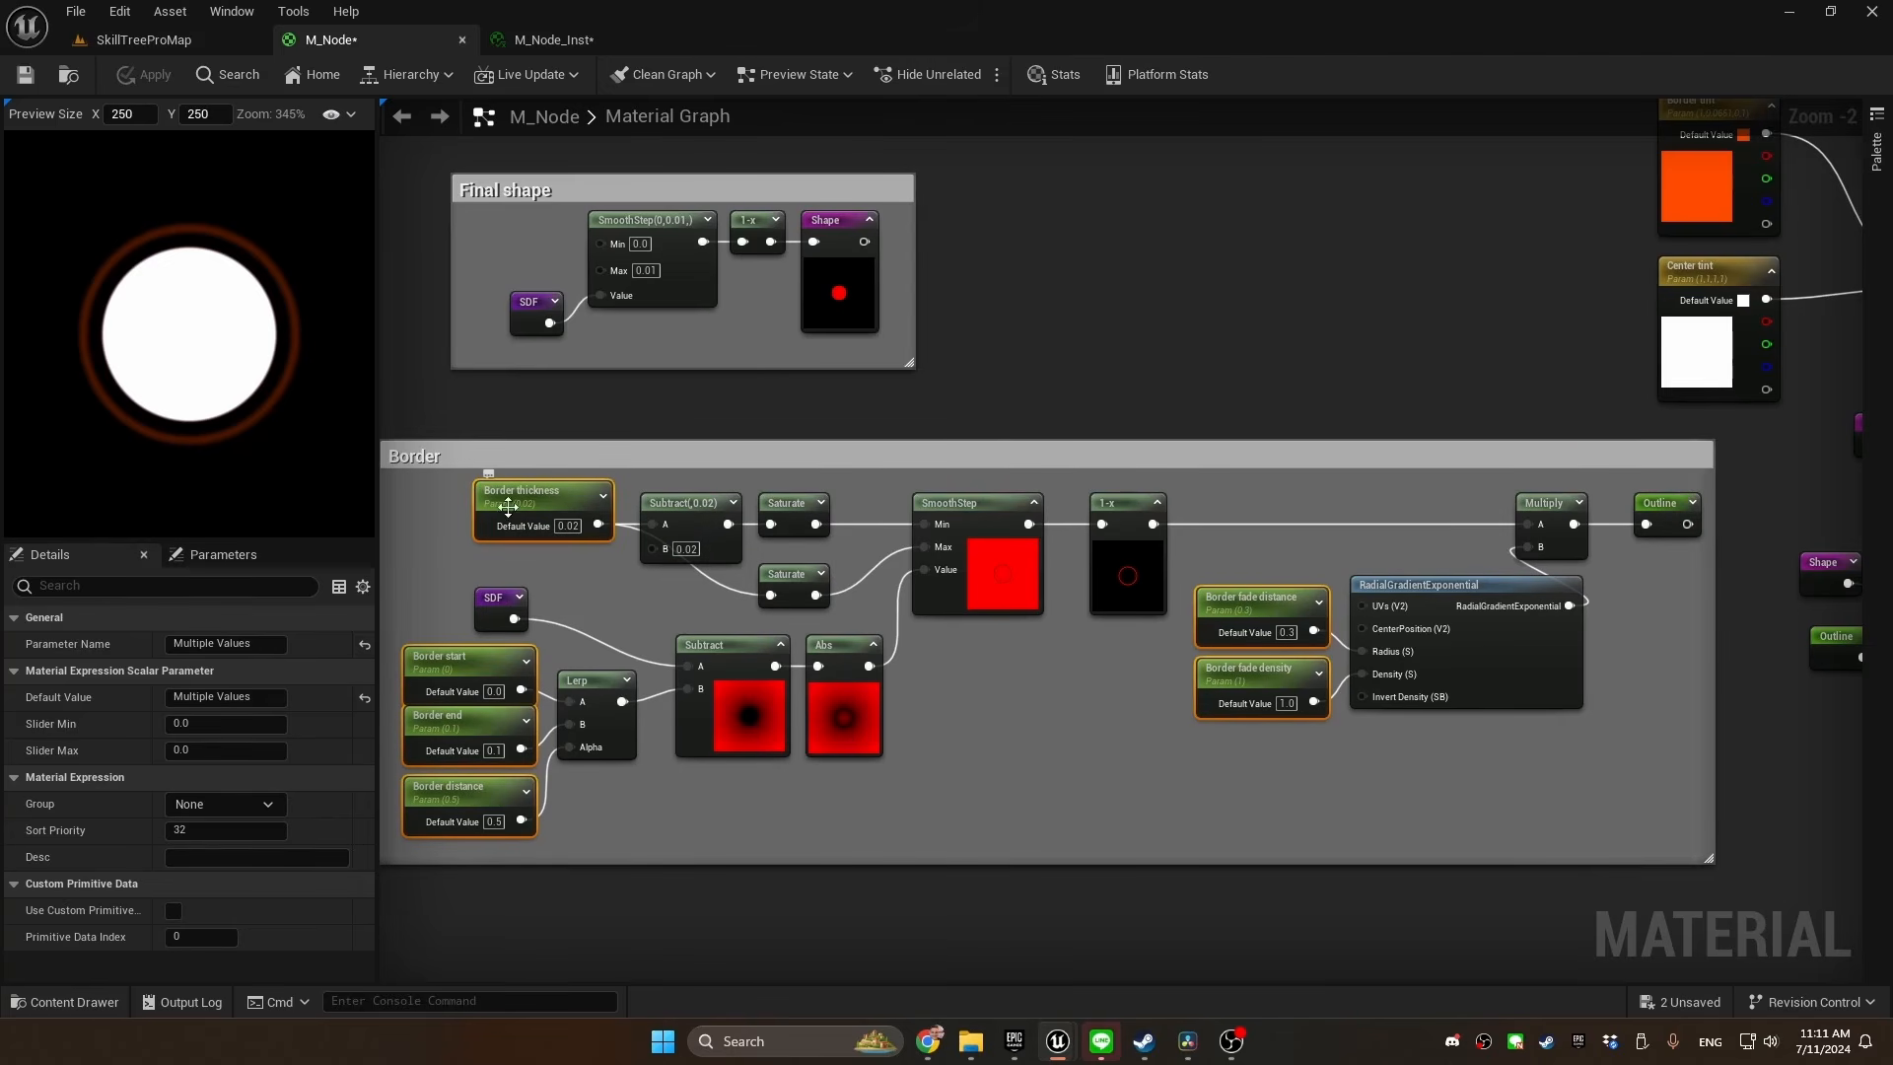
{"action": "left_click", "coordinate": [1711, 201], "text": "shift"}
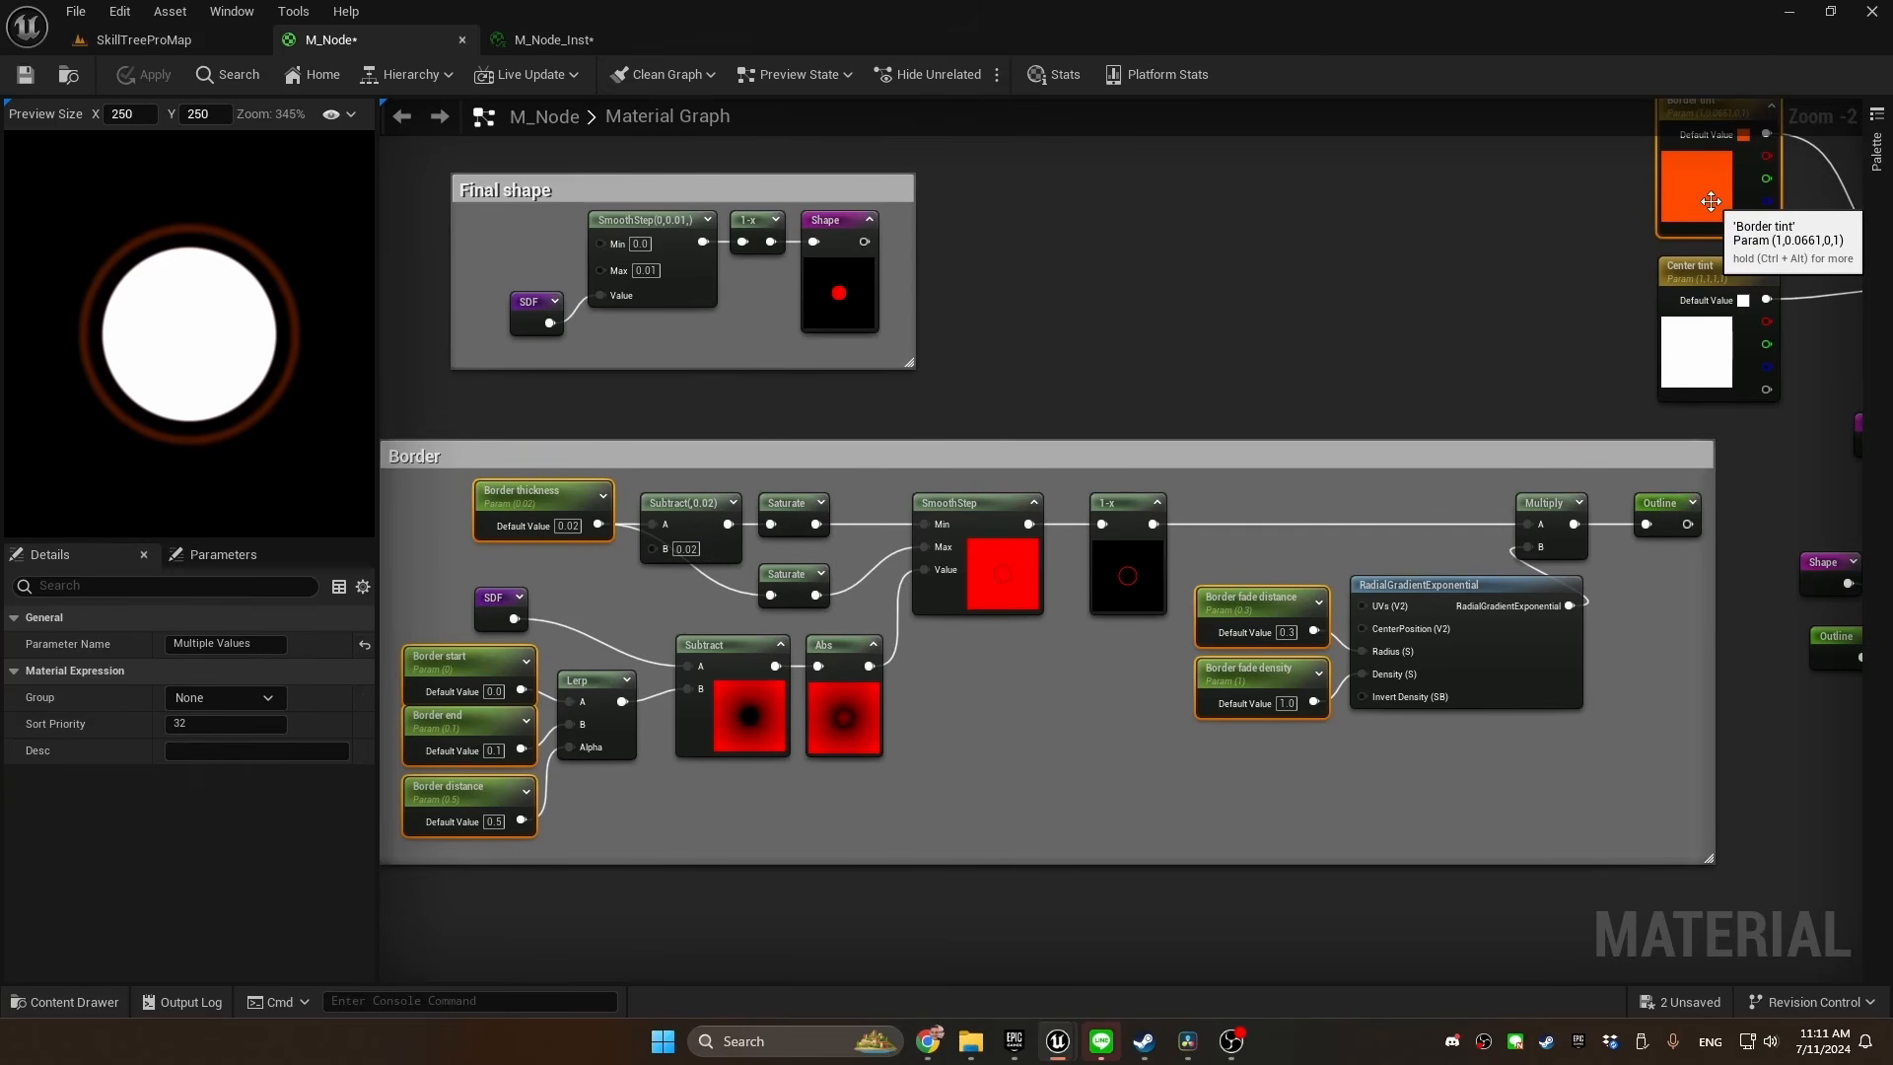
{"action": "left_click", "coordinate": [217, 697]}
{"action": "type", "text": "B"}
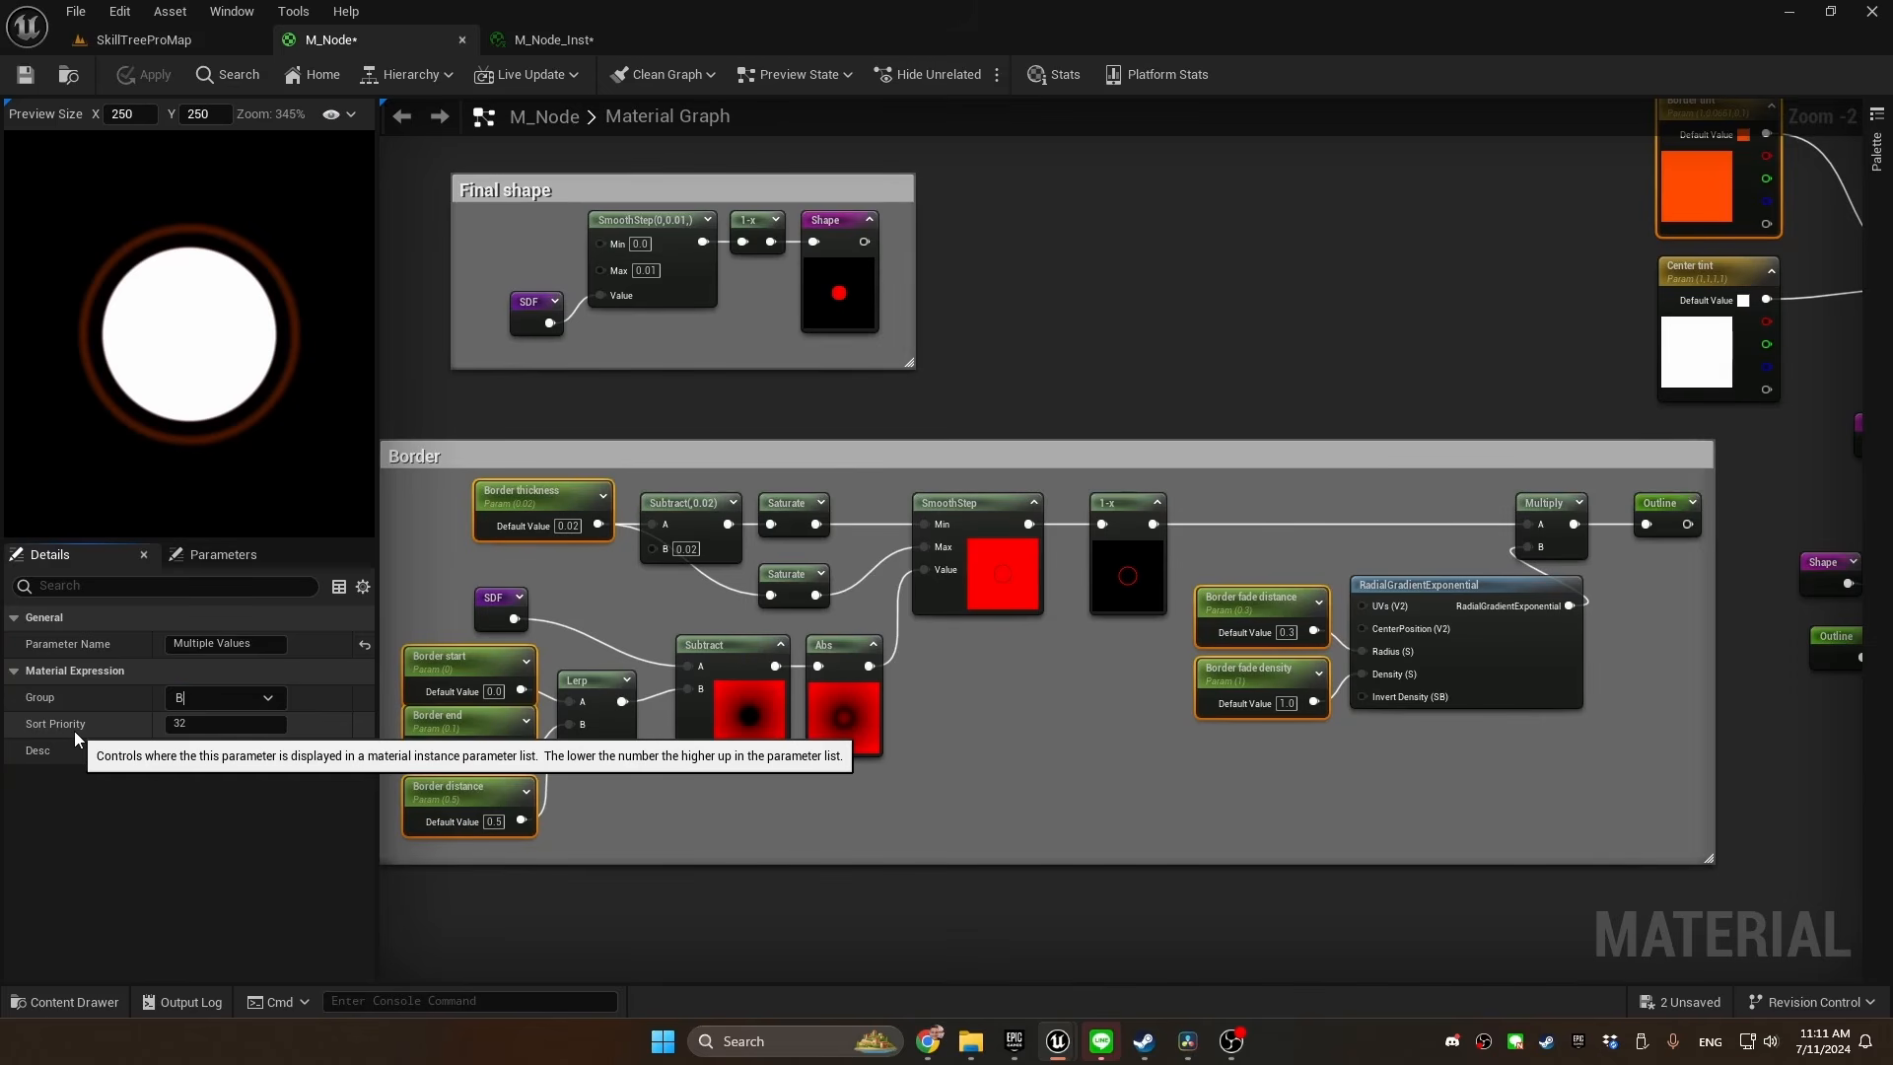
{"action": "type", "text": "order"}
{"action": "key", "text": "Return"}
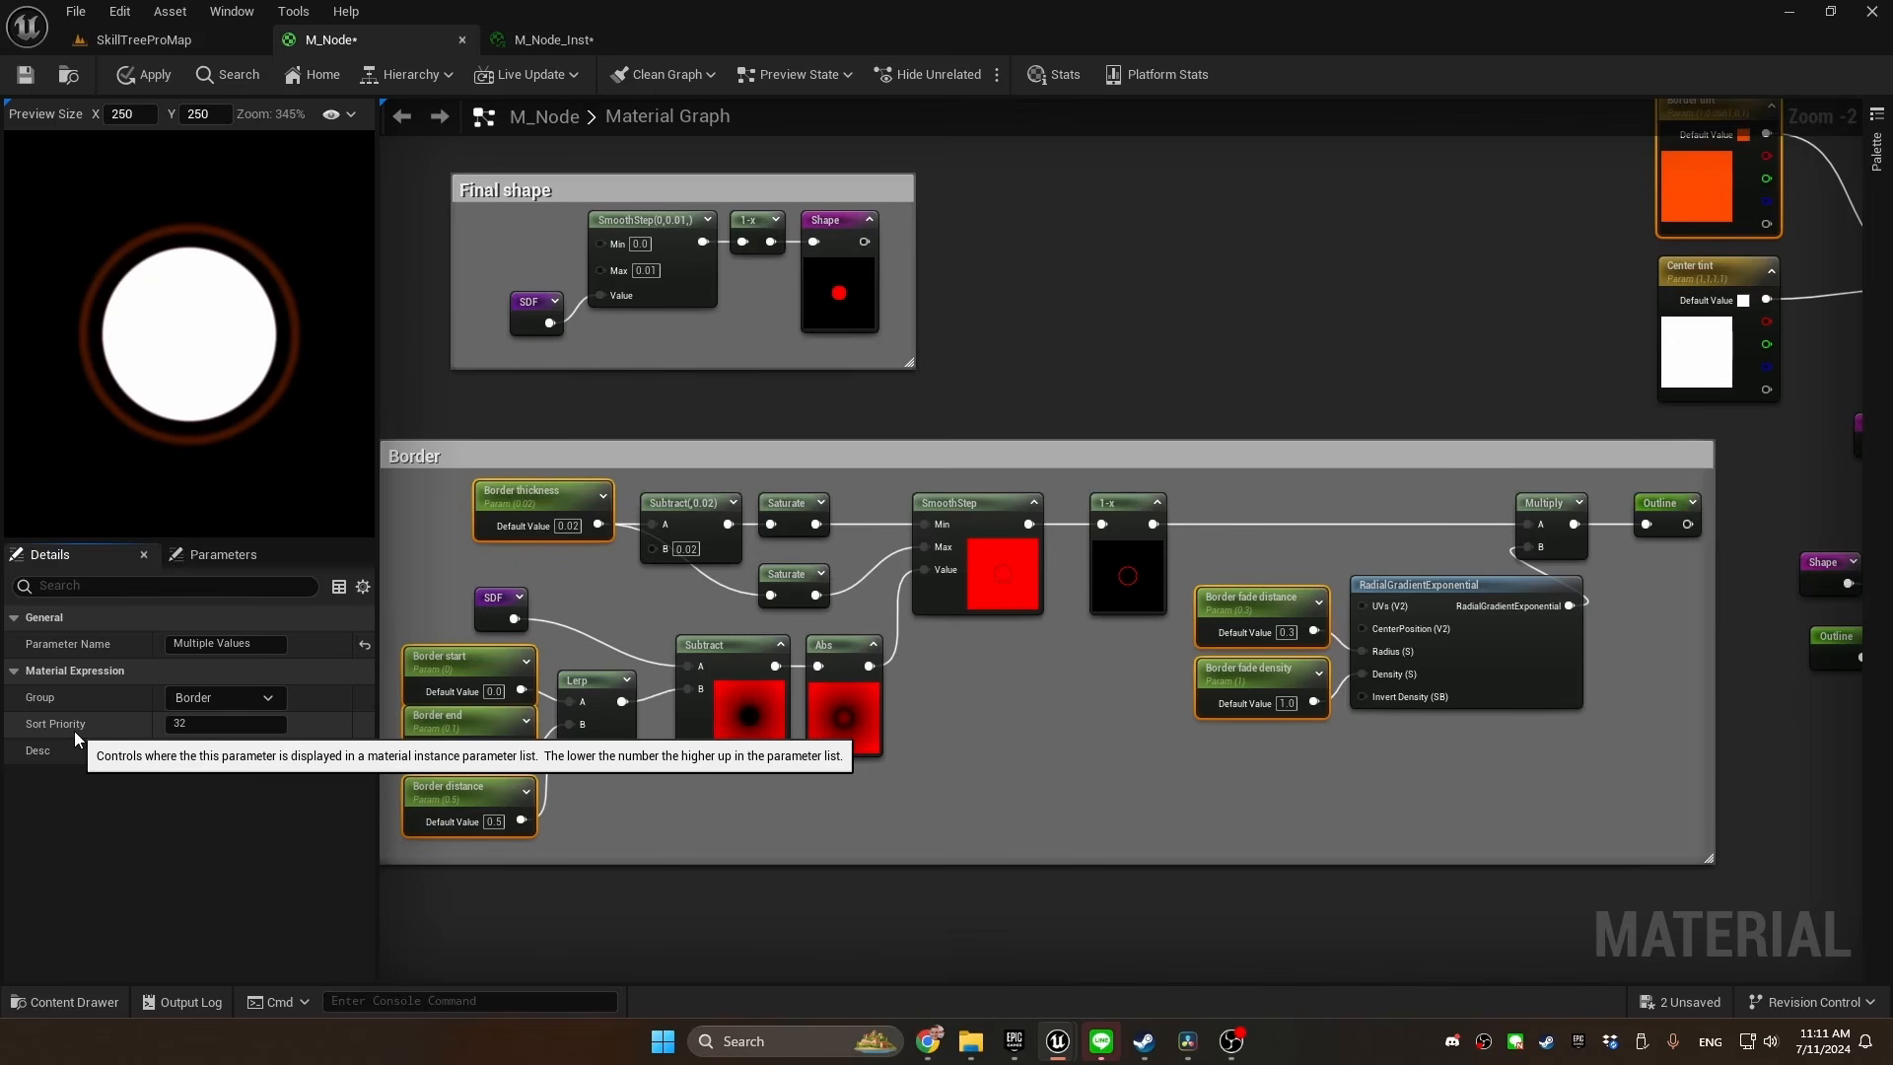
{"action": "left_click", "coordinate": [463, 655]}
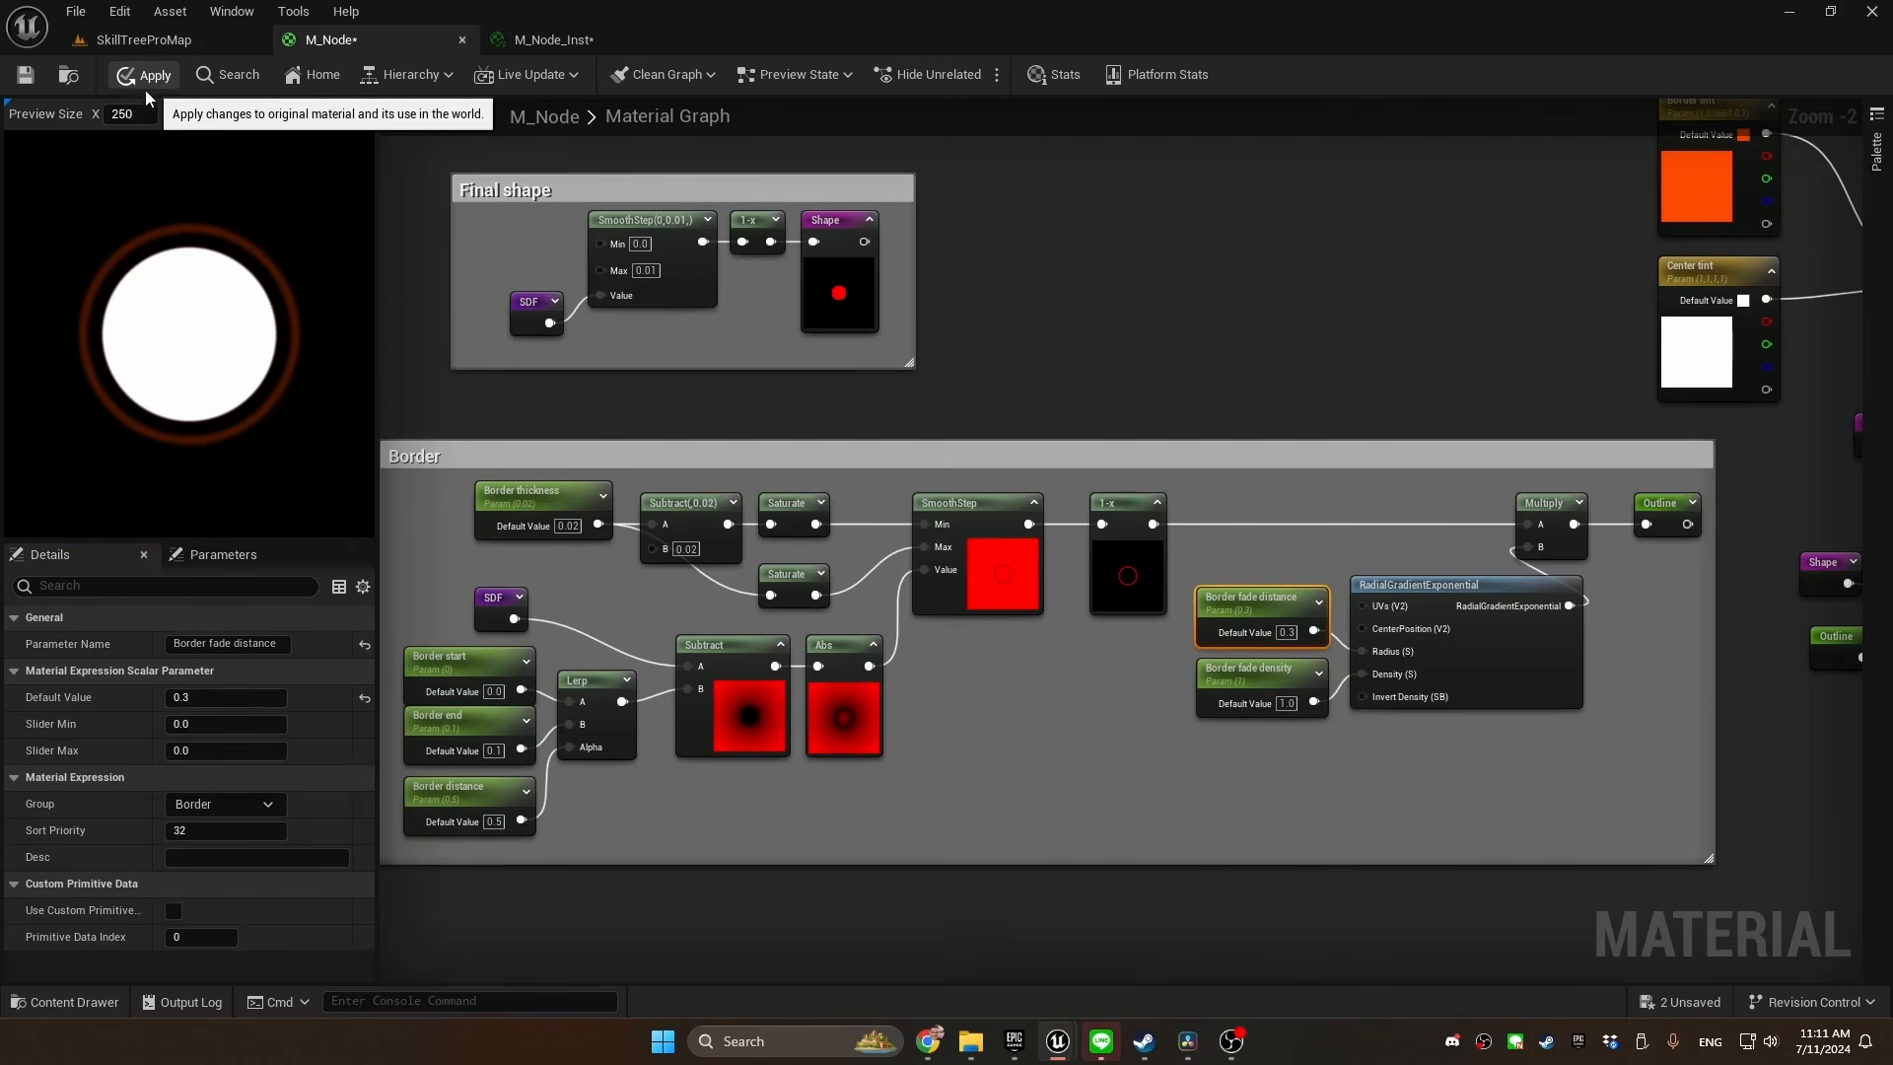
In M_Node_Inst, override Border distance, Border end, Border fade density, Border fade distance and Border start, and adjust Border distance to about 0.724
{"action": "left_click", "coordinate": [546, 42]}
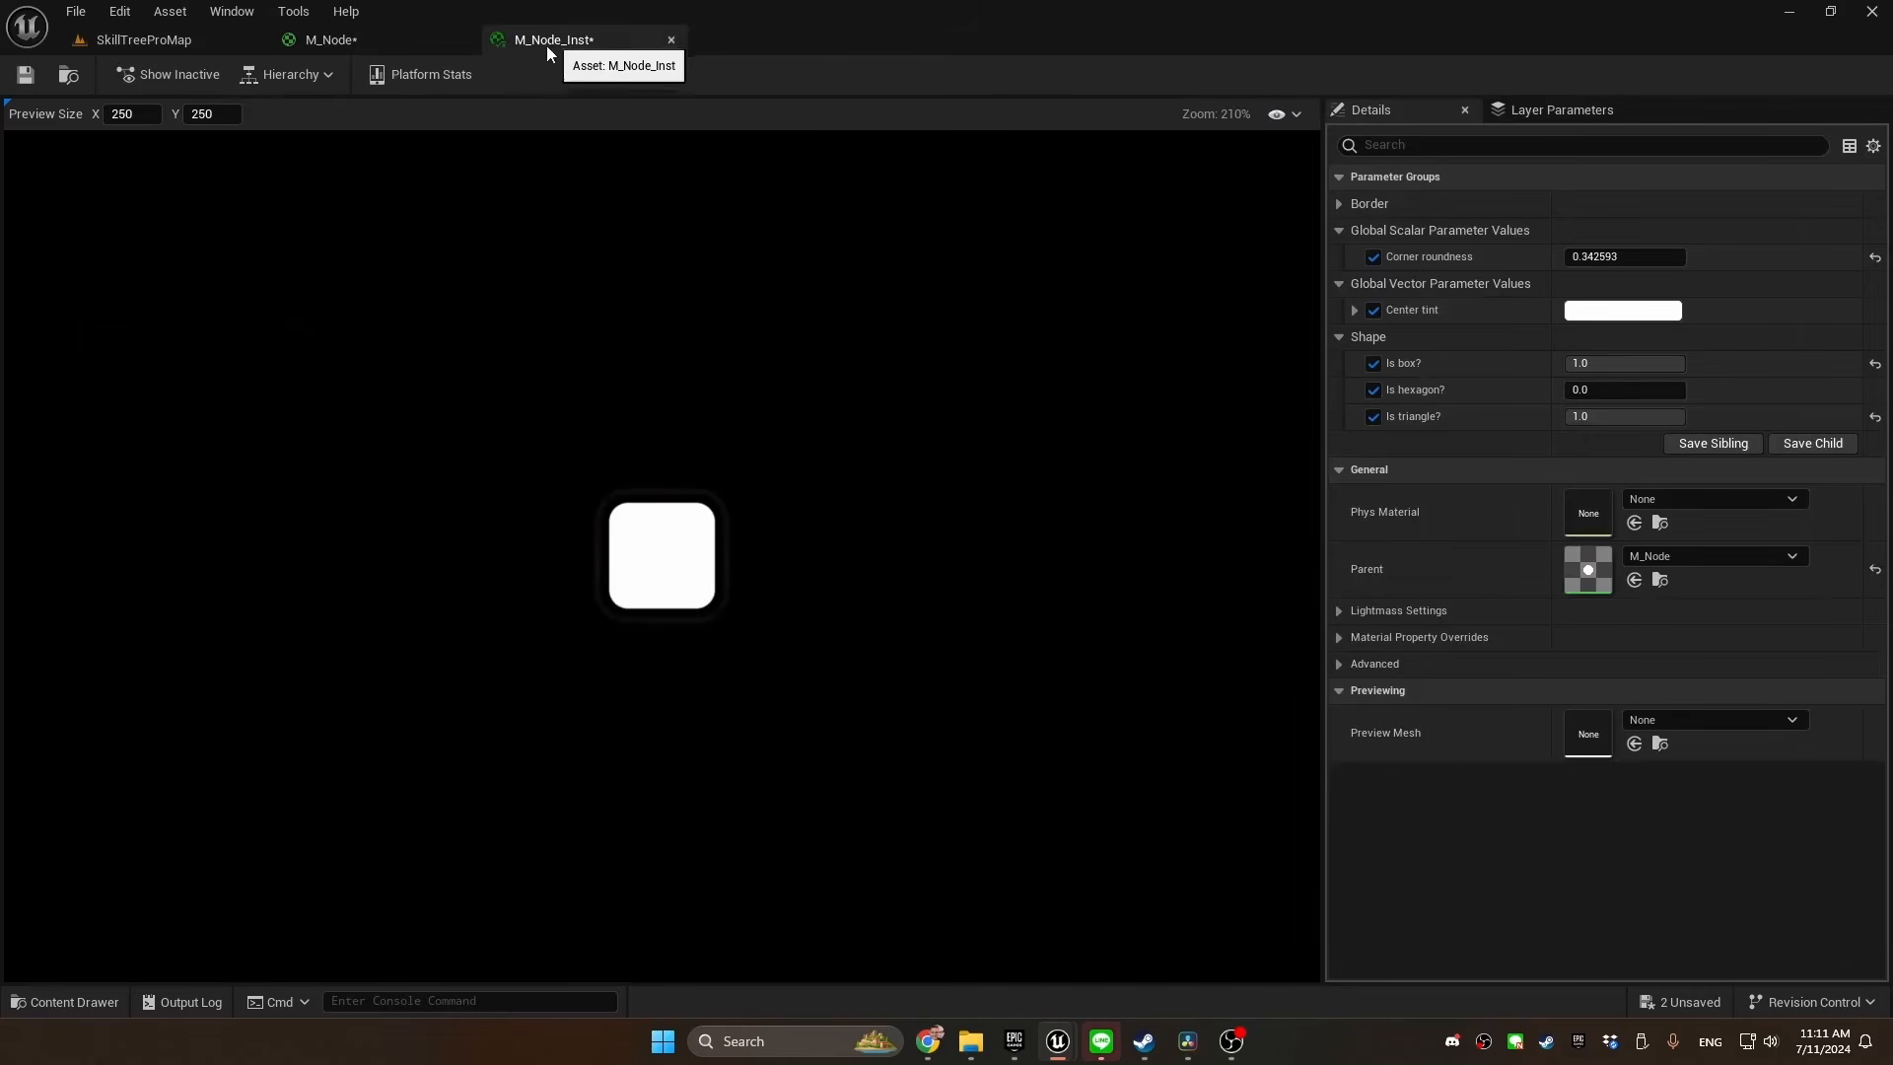
{"action": "left_click", "coordinate": [1339, 204]}
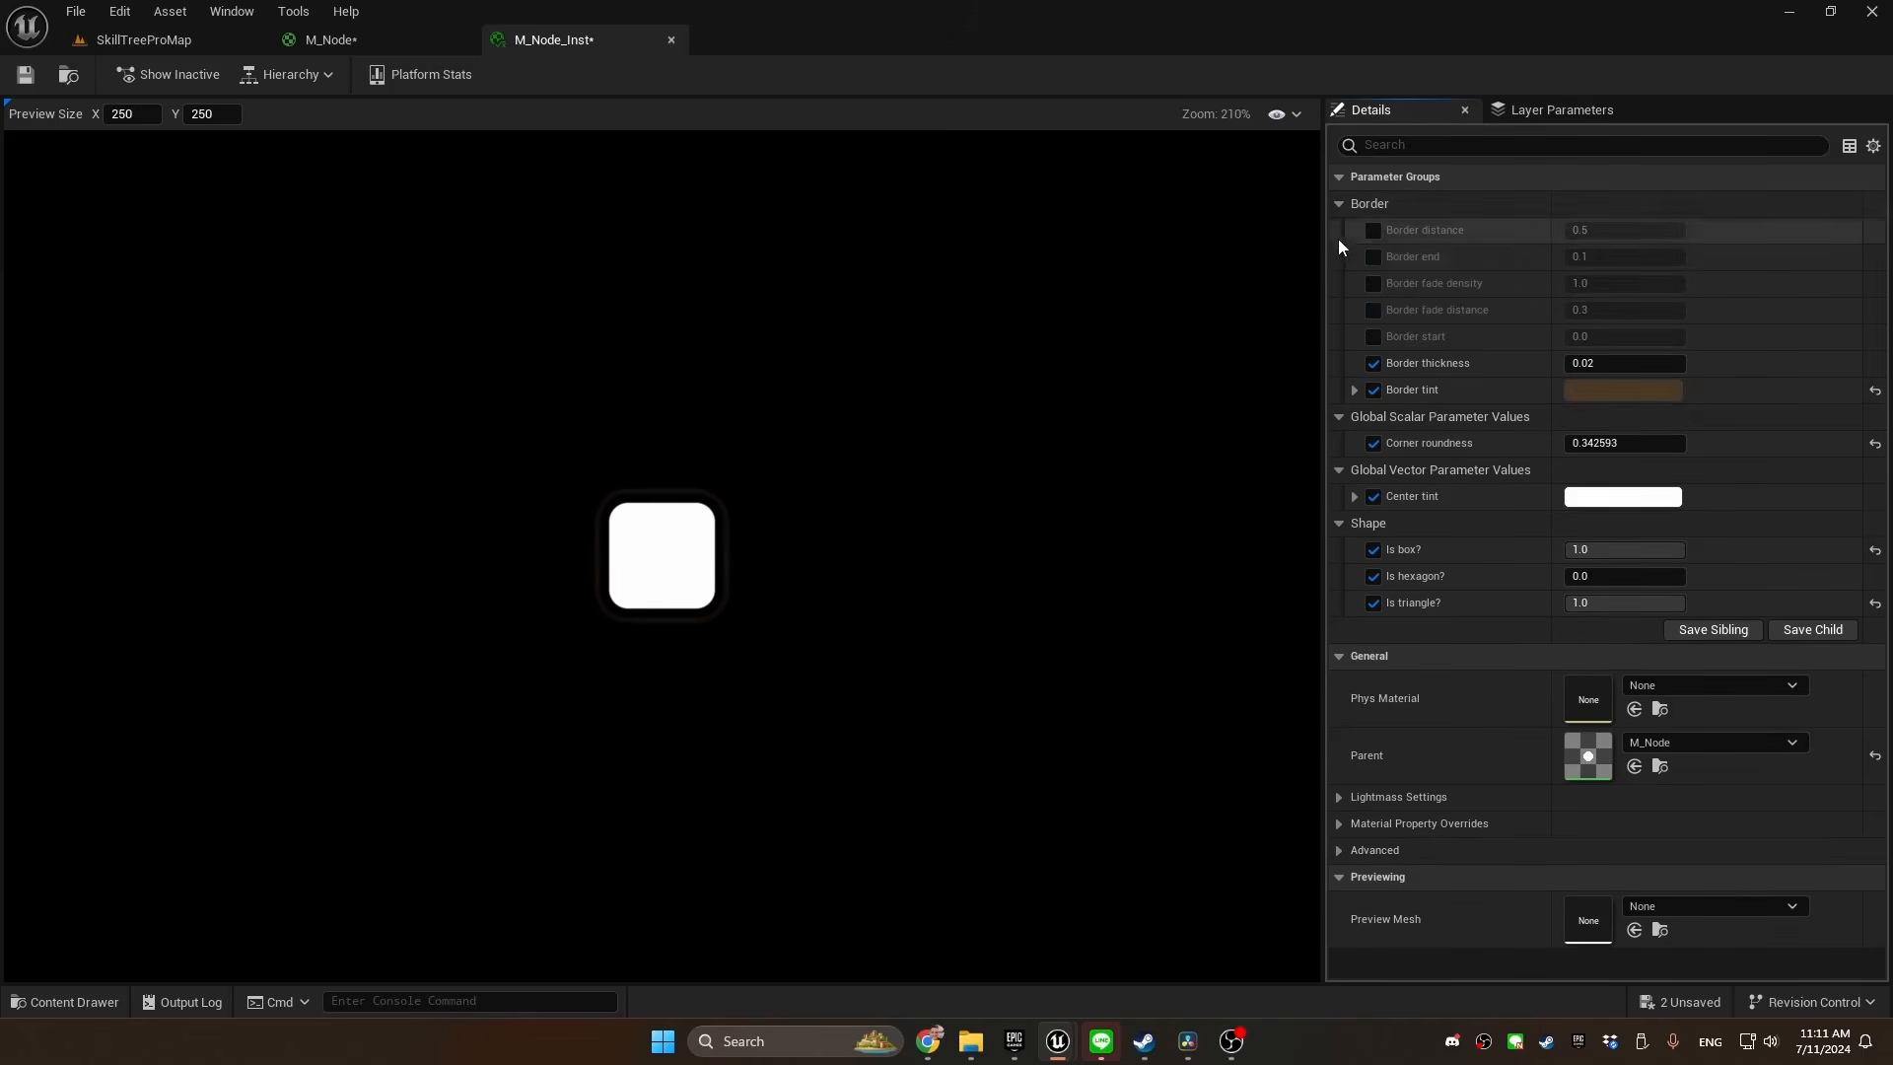
{"action": "left_click", "coordinate": [1373, 262]}
{"action": "left_click", "coordinate": [1375, 286]}
{"action": "left_click", "coordinate": [1377, 312]}
{"action": "left_click", "coordinate": [1375, 337]}
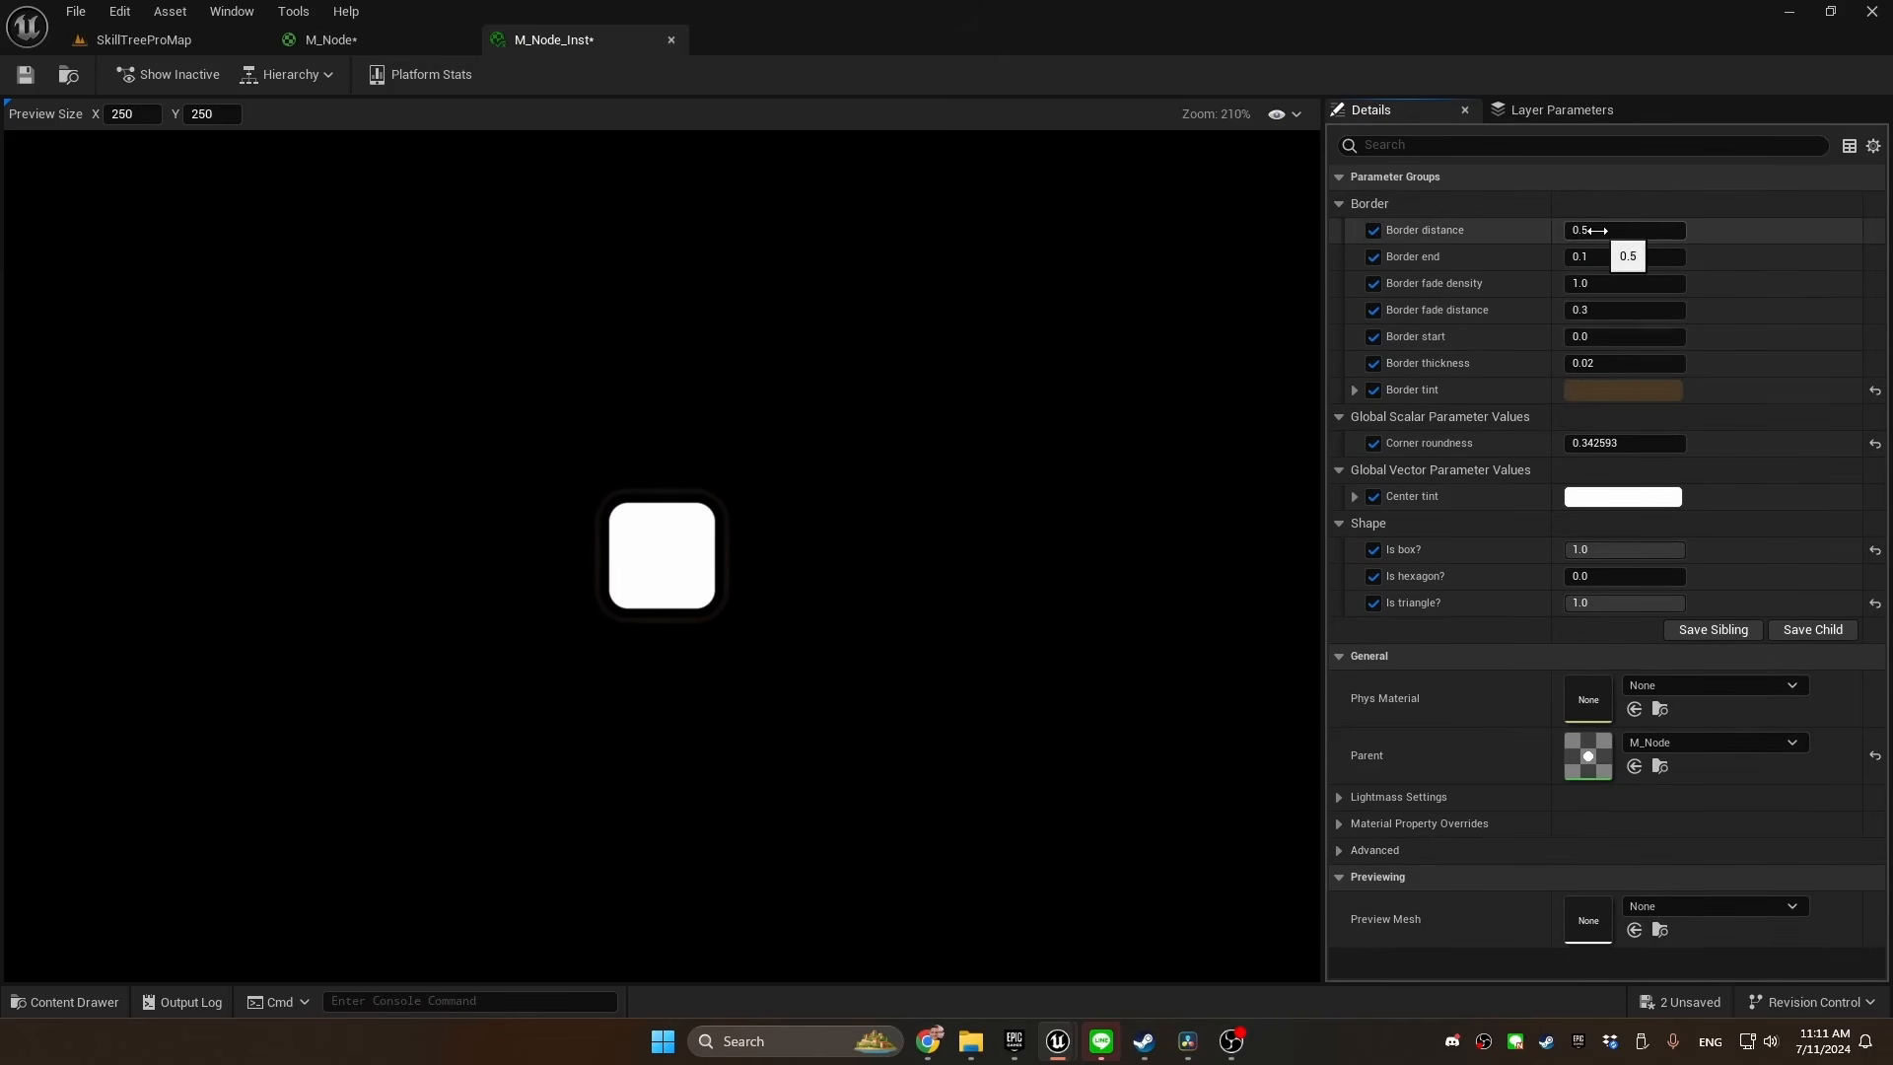
{"action": "mouse_move", "coordinate": [1610, 232]}
{"action": "left_mouse_down"}
{"action": "mouse_move", "coordinate": [1656, 231]}
{"action": "mouse_move", "coordinate": [1607, 231]}
{"action": "mouse_move", "coordinate": [1627, 258]}
{"action": "left_mouse_up"}
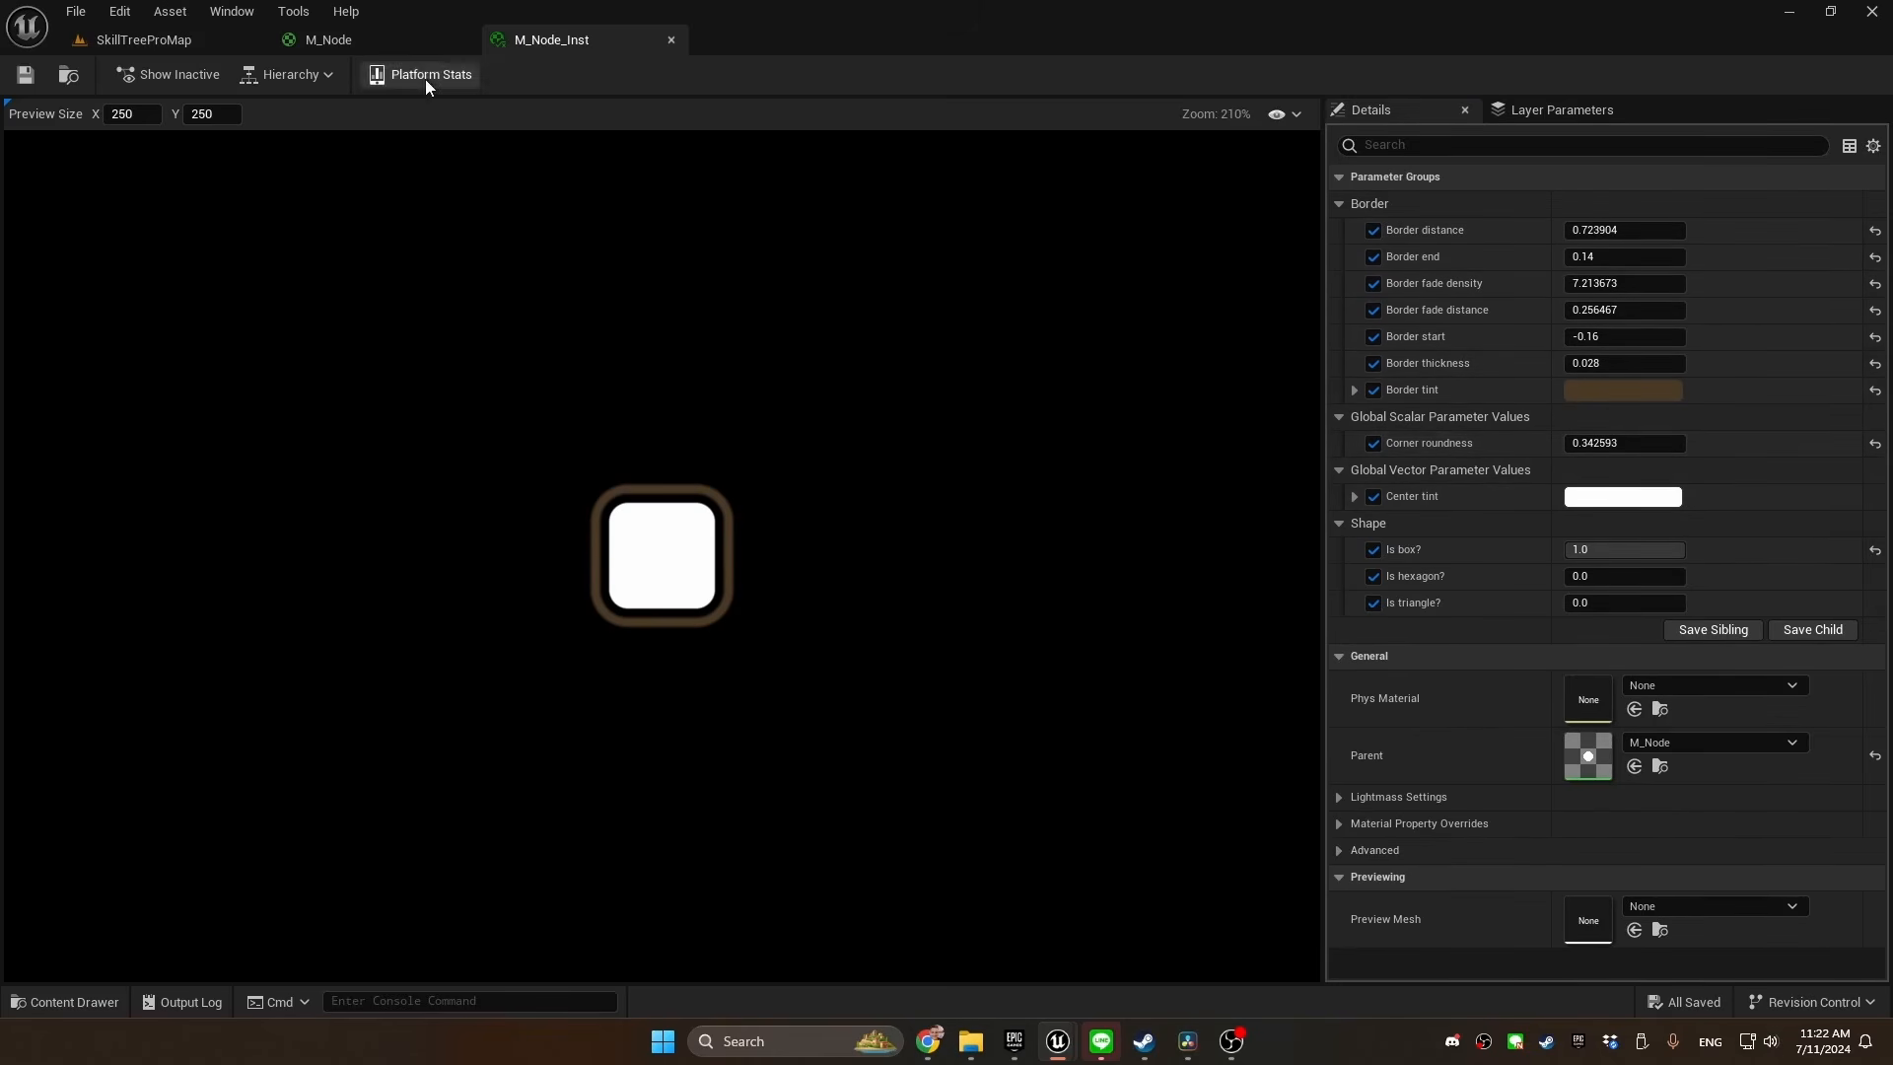
In M_Node, assign GlowMin, GlowMax, Corner roundness and Center tint to a parameter group named Center, and check the grouping in M_Node_Inst
{"action": "left_click", "coordinate": [401, 43]}
{"action": "left_click_drag", "start_coordinate": [660, 479], "coordinate": [712, 619]}
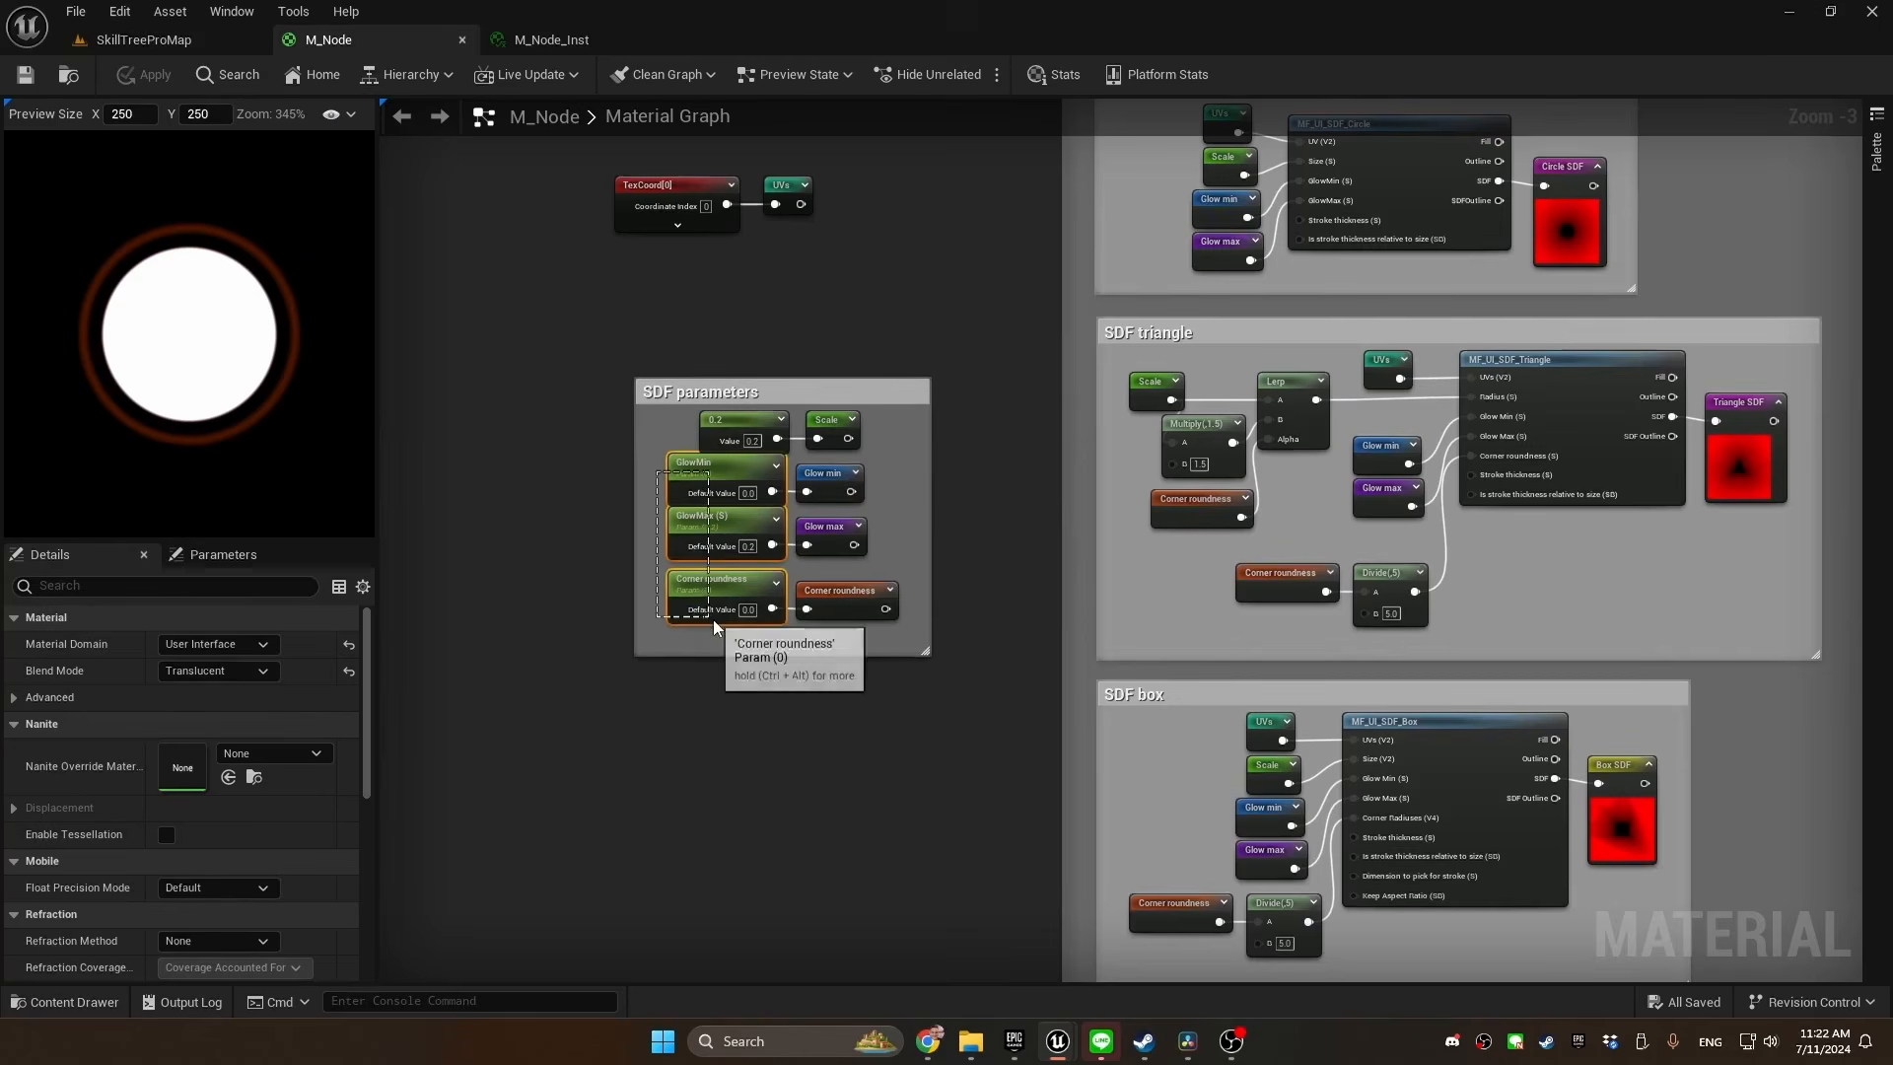
{"action": "right_click_drag", "start_coordinate": [1236, 642], "coordinate": [127, 660]}
{"action": "right_click_drag", "start_coordinate": [755, 629], "coordinate": [470, 646]}
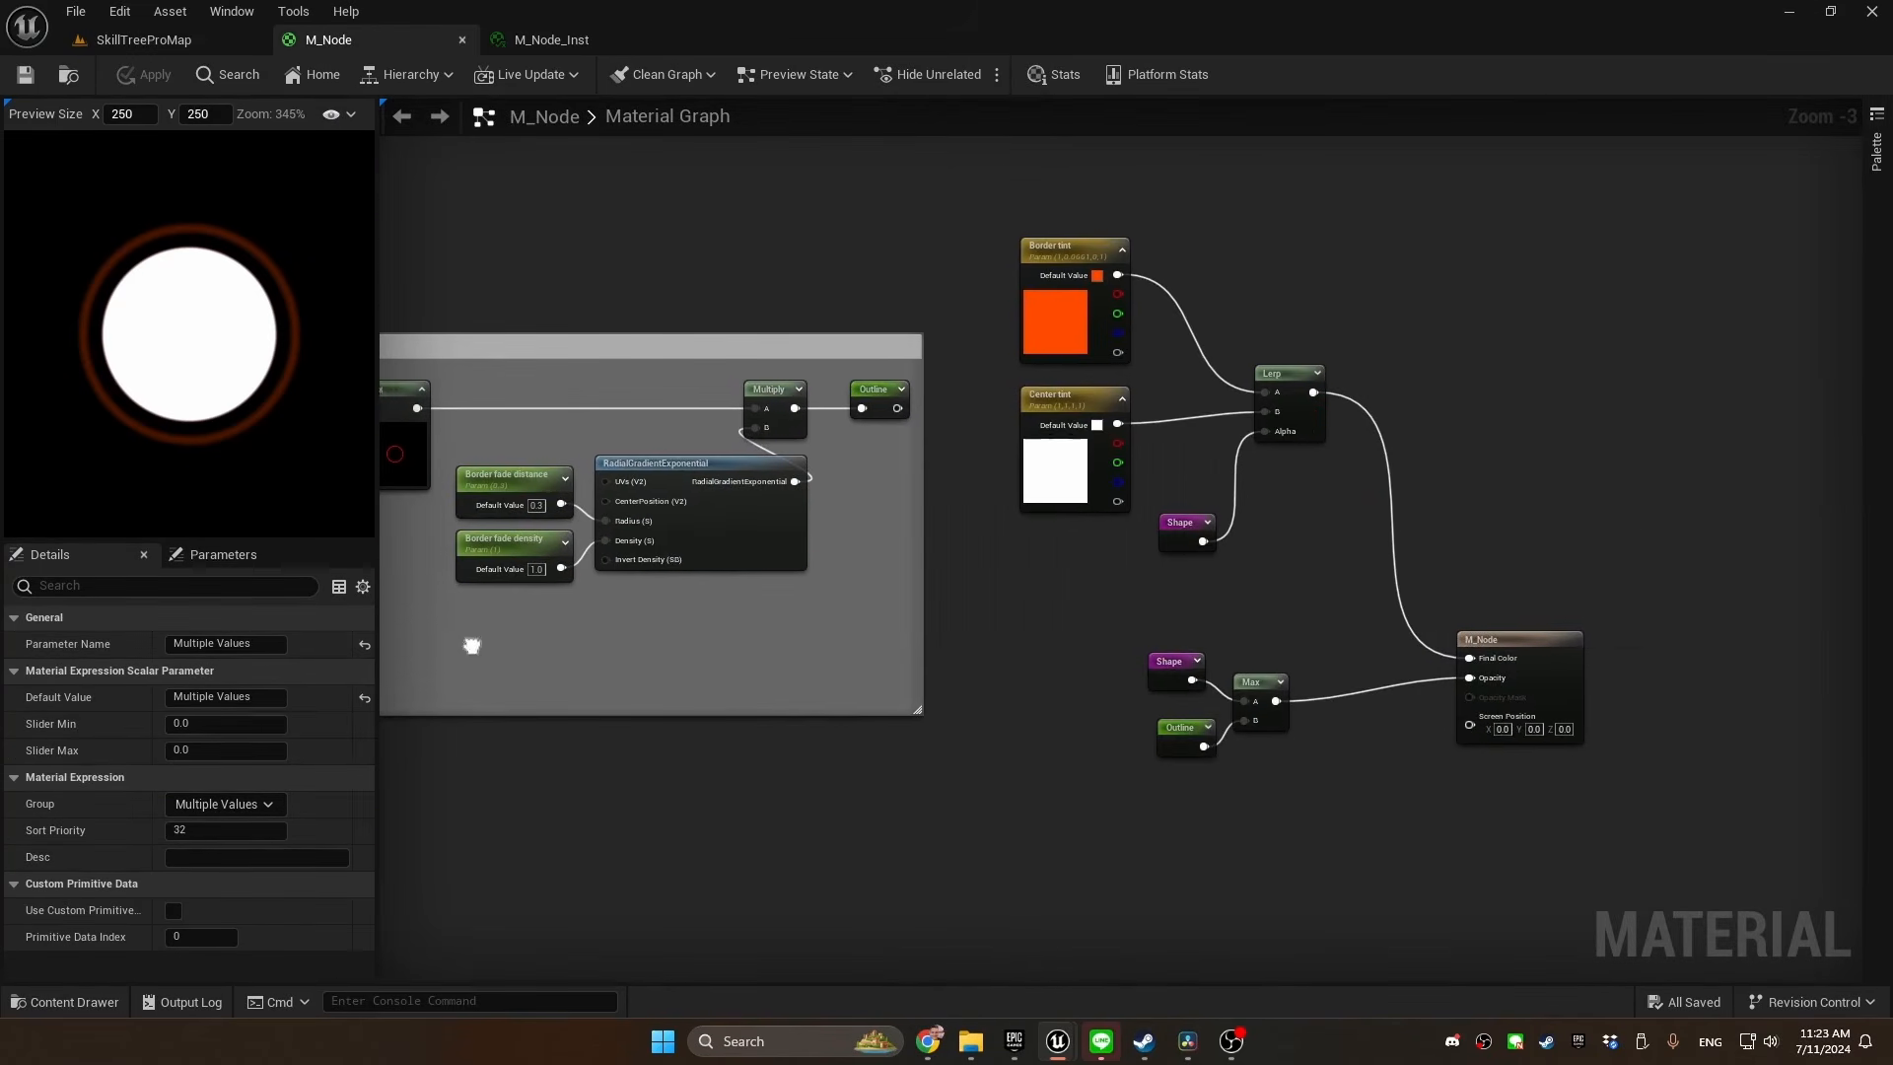
{"action": "left_click", "coordinate": [1058, 459], "text": "ctrl"}
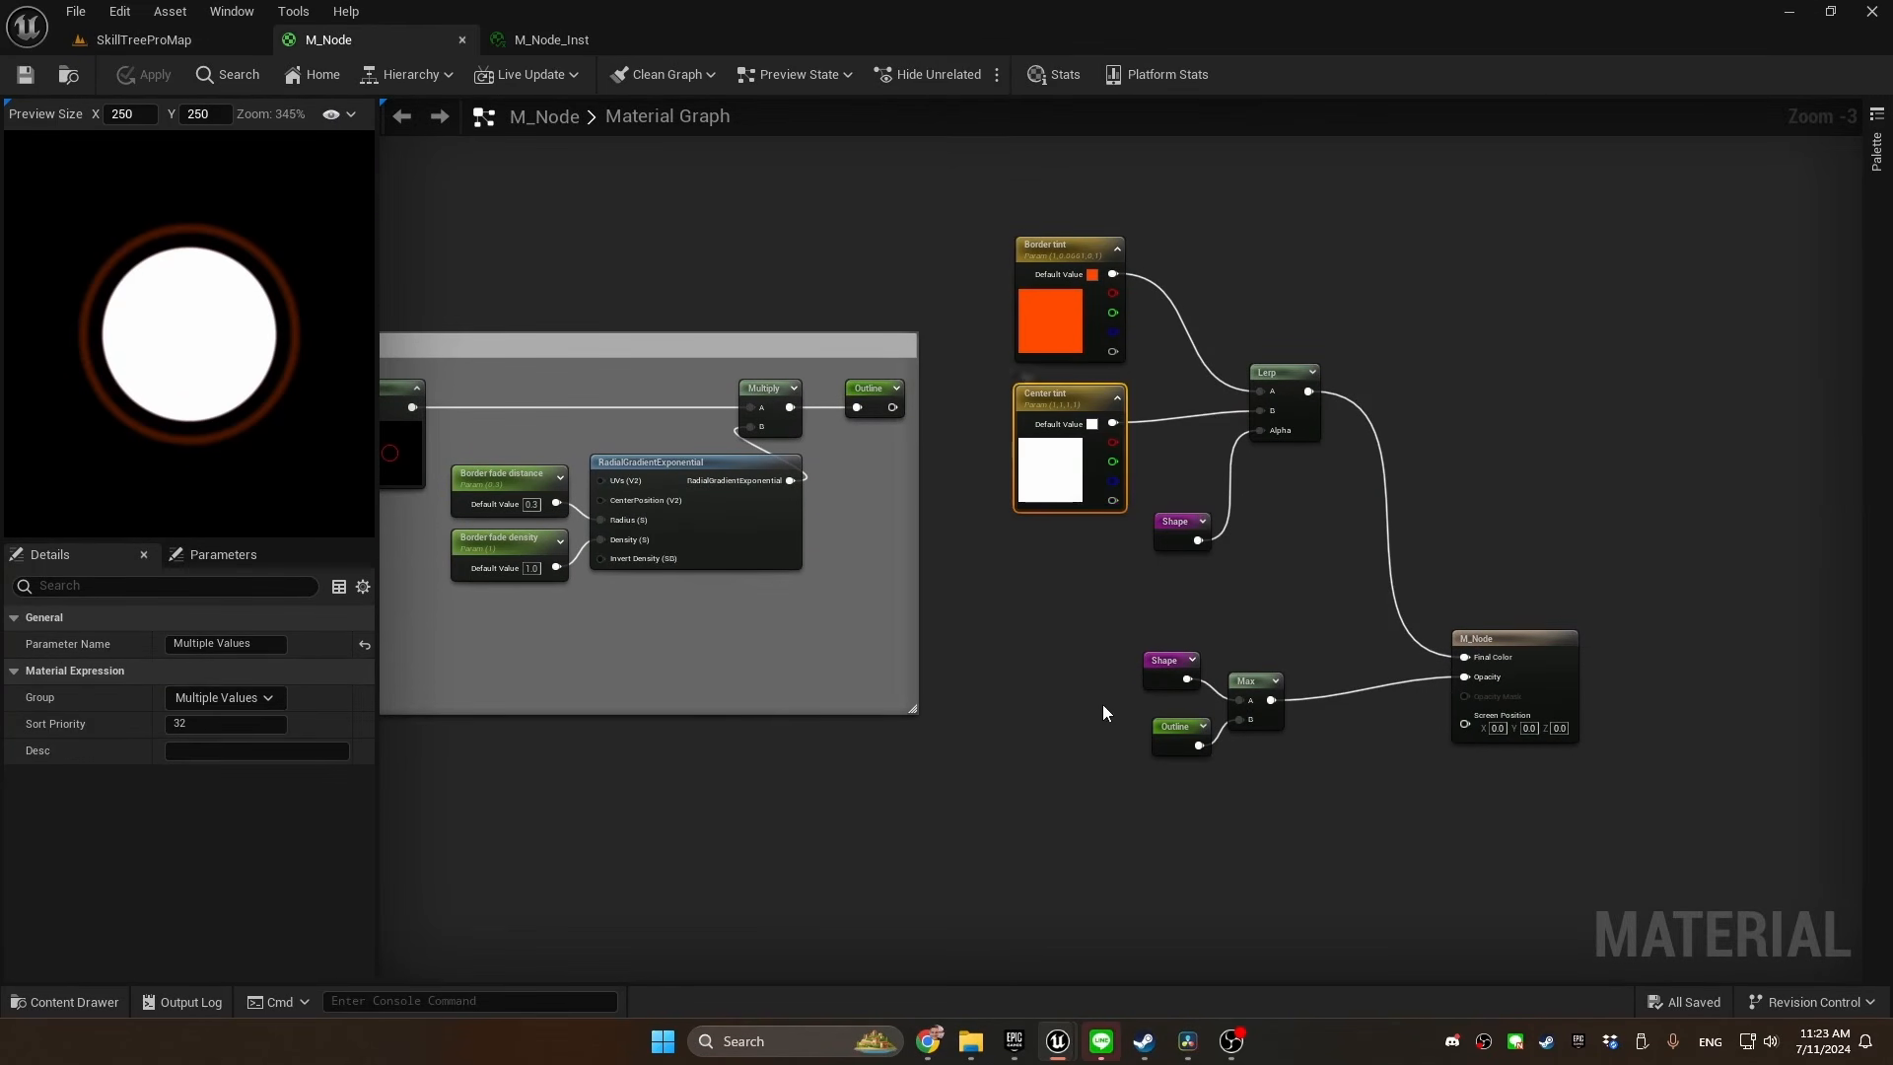
{"action": "left_click", "coordinate": [247, 696]}
{"action": "type", "text": "Center"}
{"action": "key", "text": "Return"}
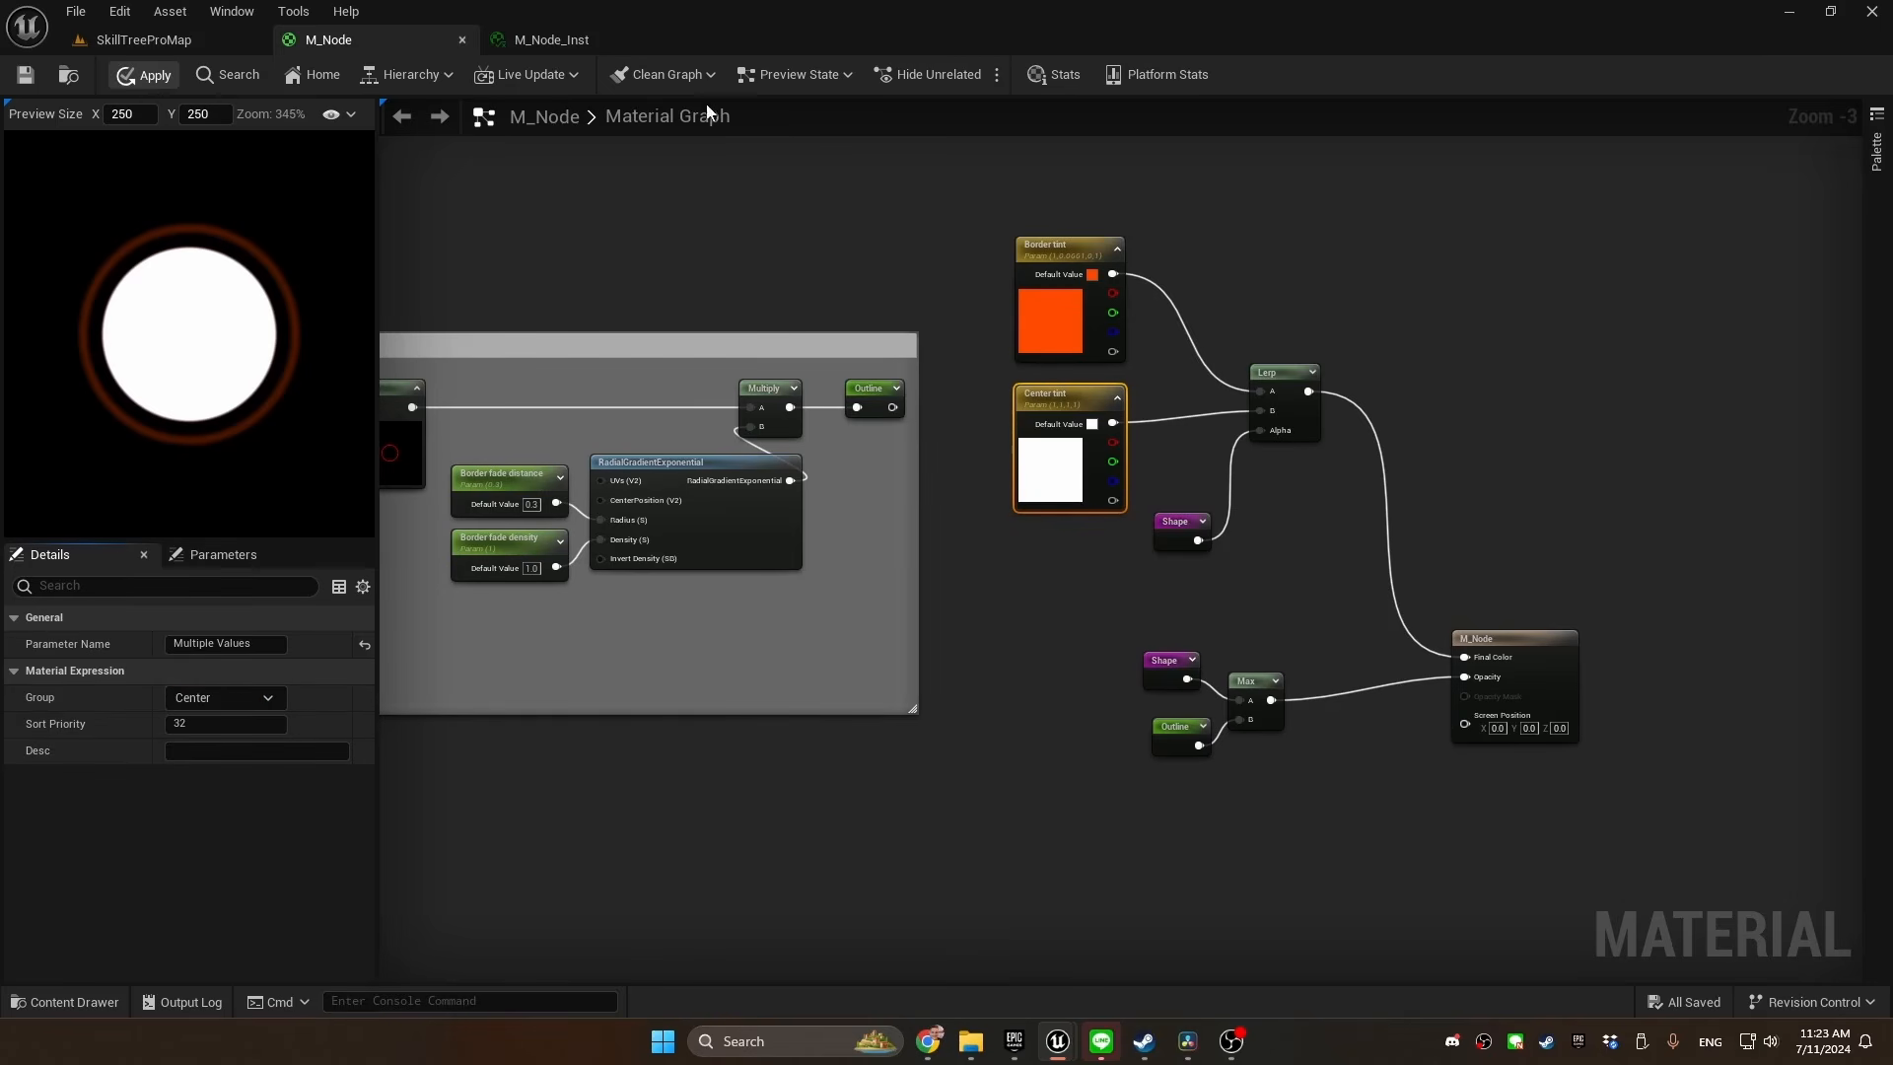
{"action": "left_click", "coordinate": [552, 39]}
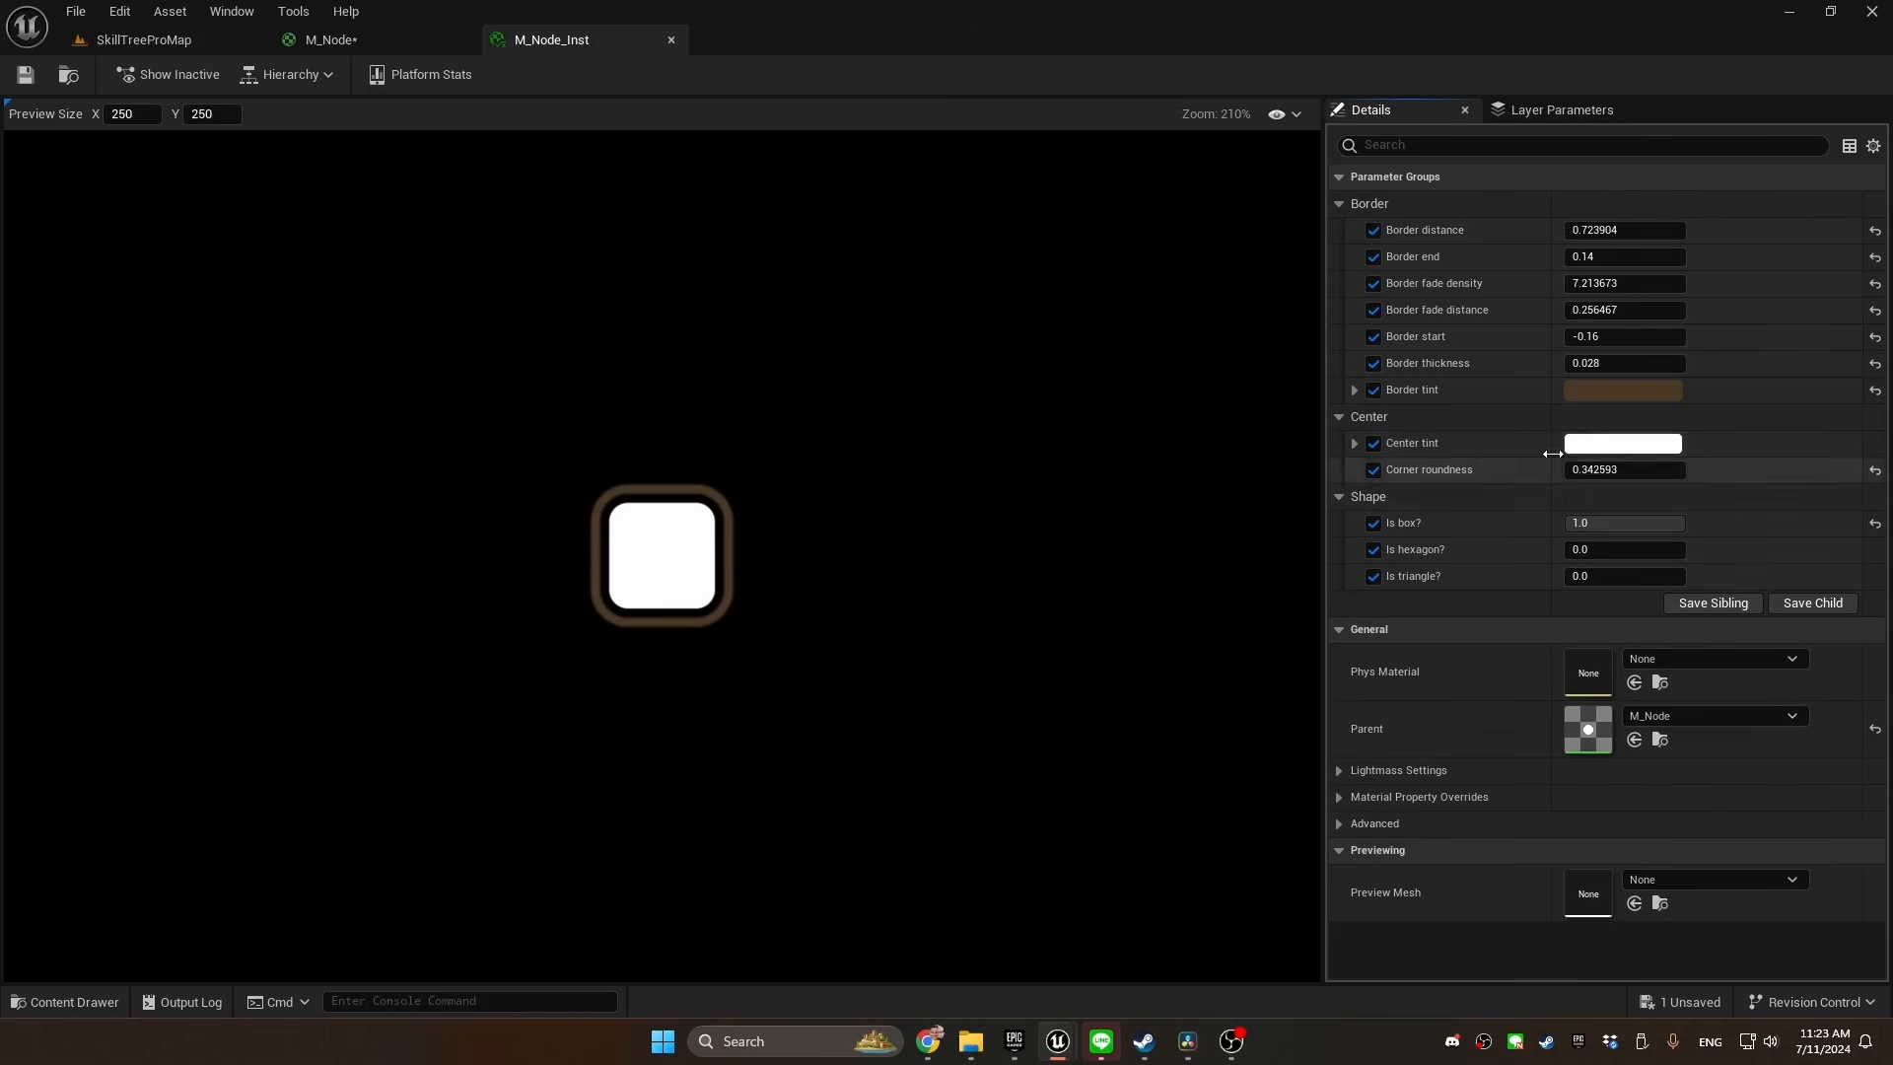
In M_Node, place an SDF reroute node in the empty area below the border section and feed it into a new Add node
{"action": "left_click", "coordinate": [299, 39]}
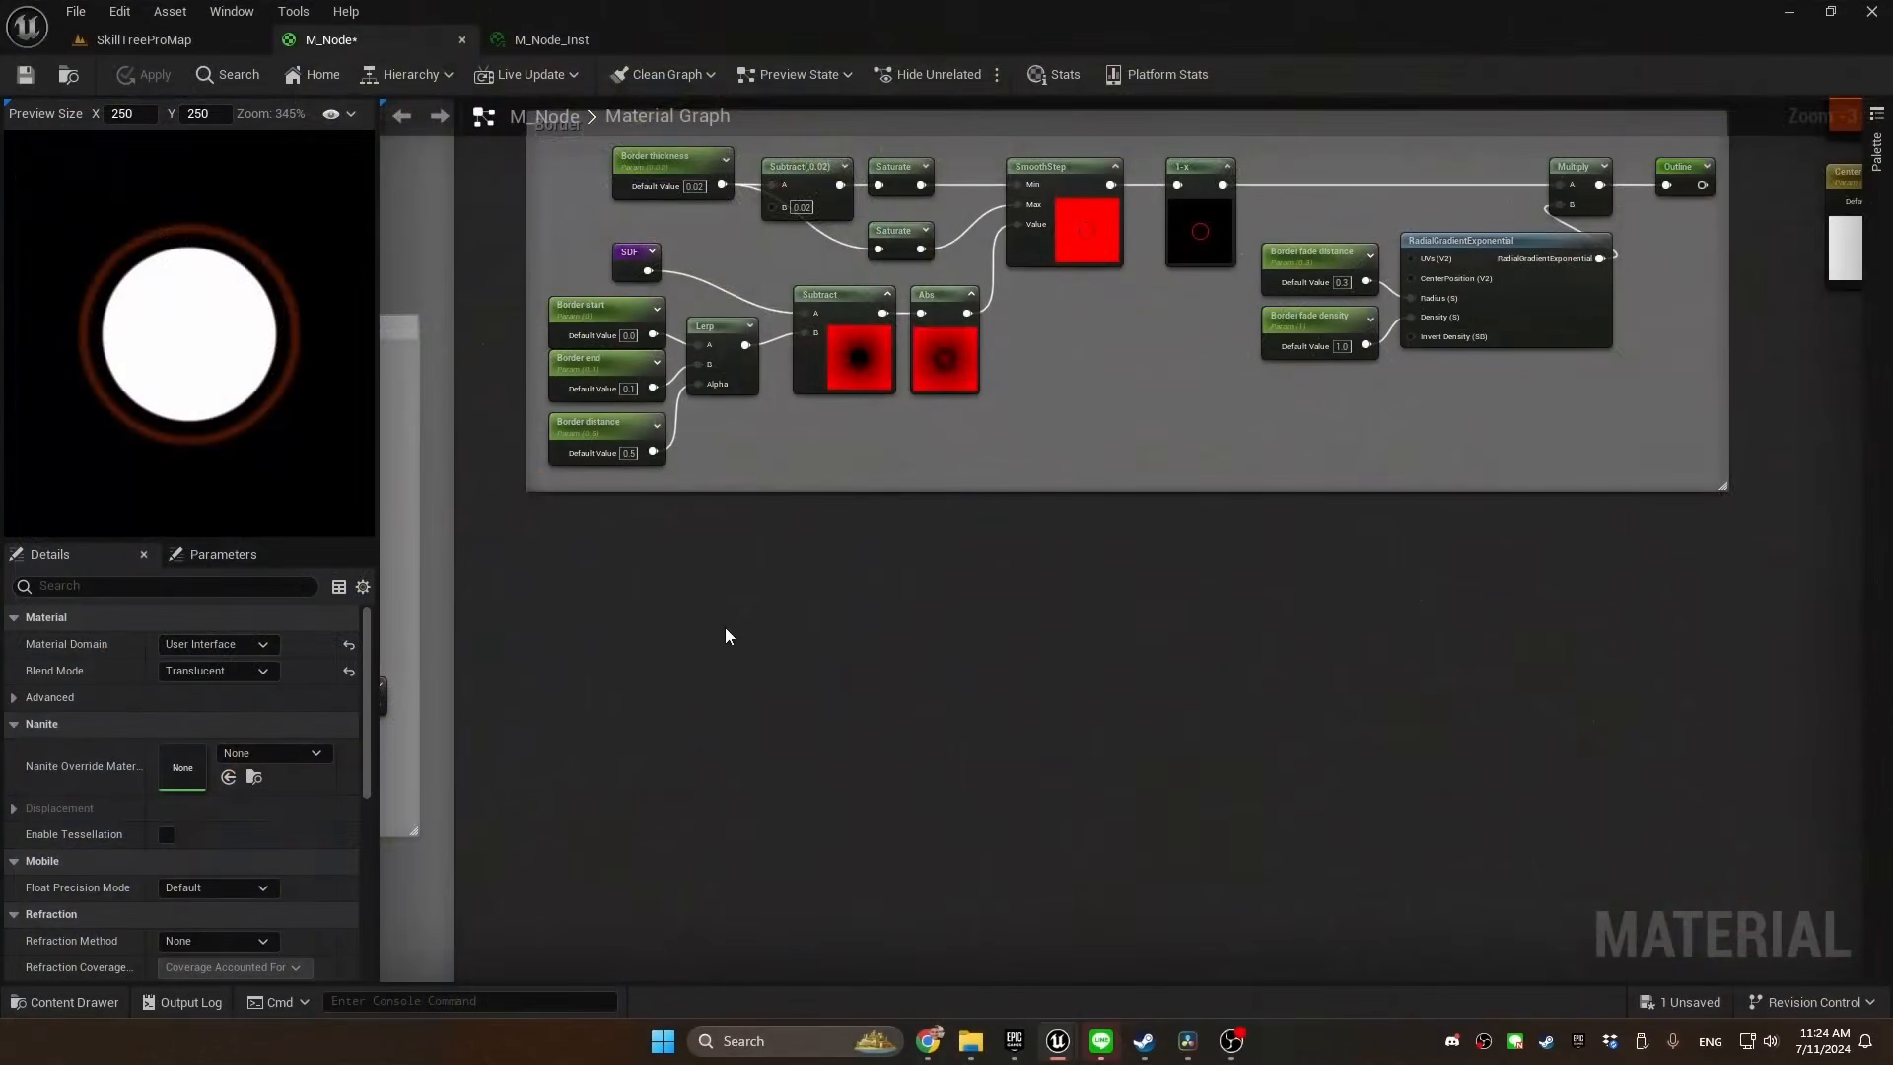
{"action": "right_click", "coordinate": [570, 584]}
{"action": "type", "text": "sdf"}
{"action": "key", "text": "Return"}
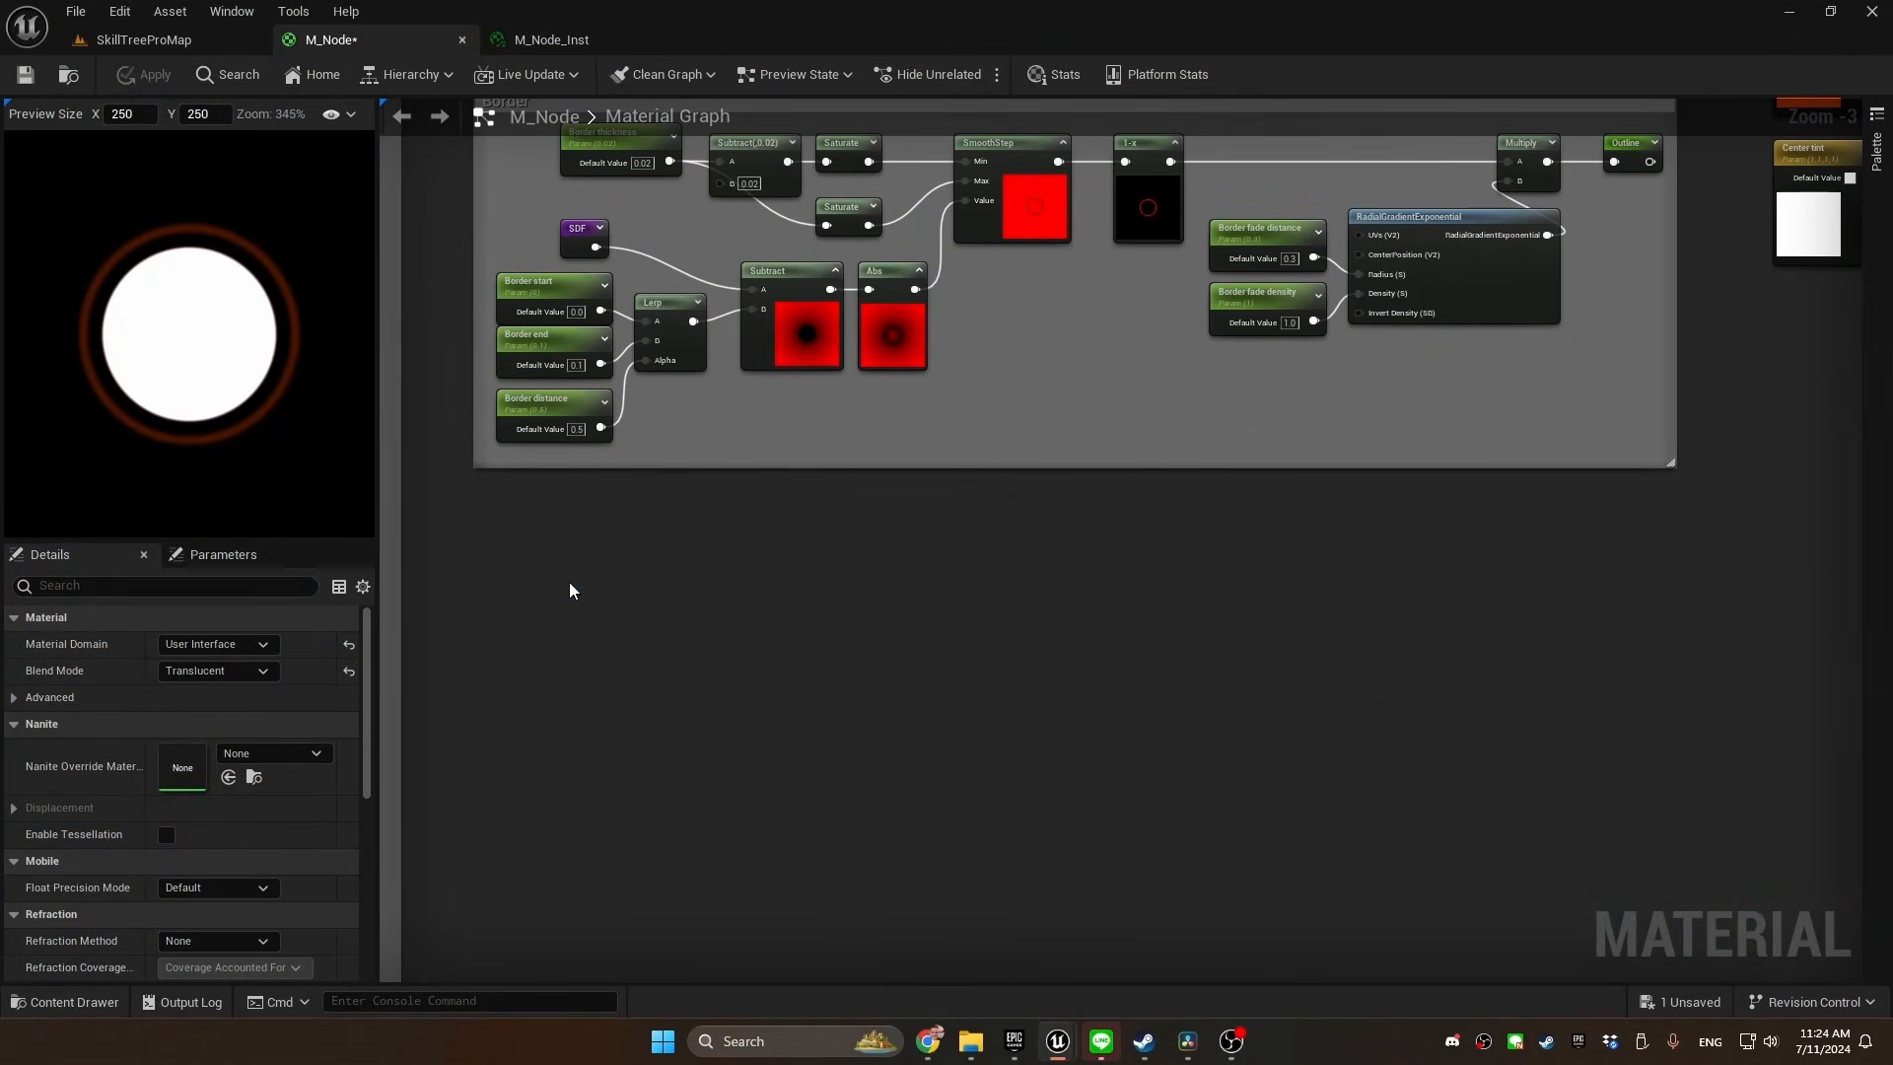
{"action": "left_click_drag", "start_coordinate": [406, 606], "coordinate": [651, 600]}
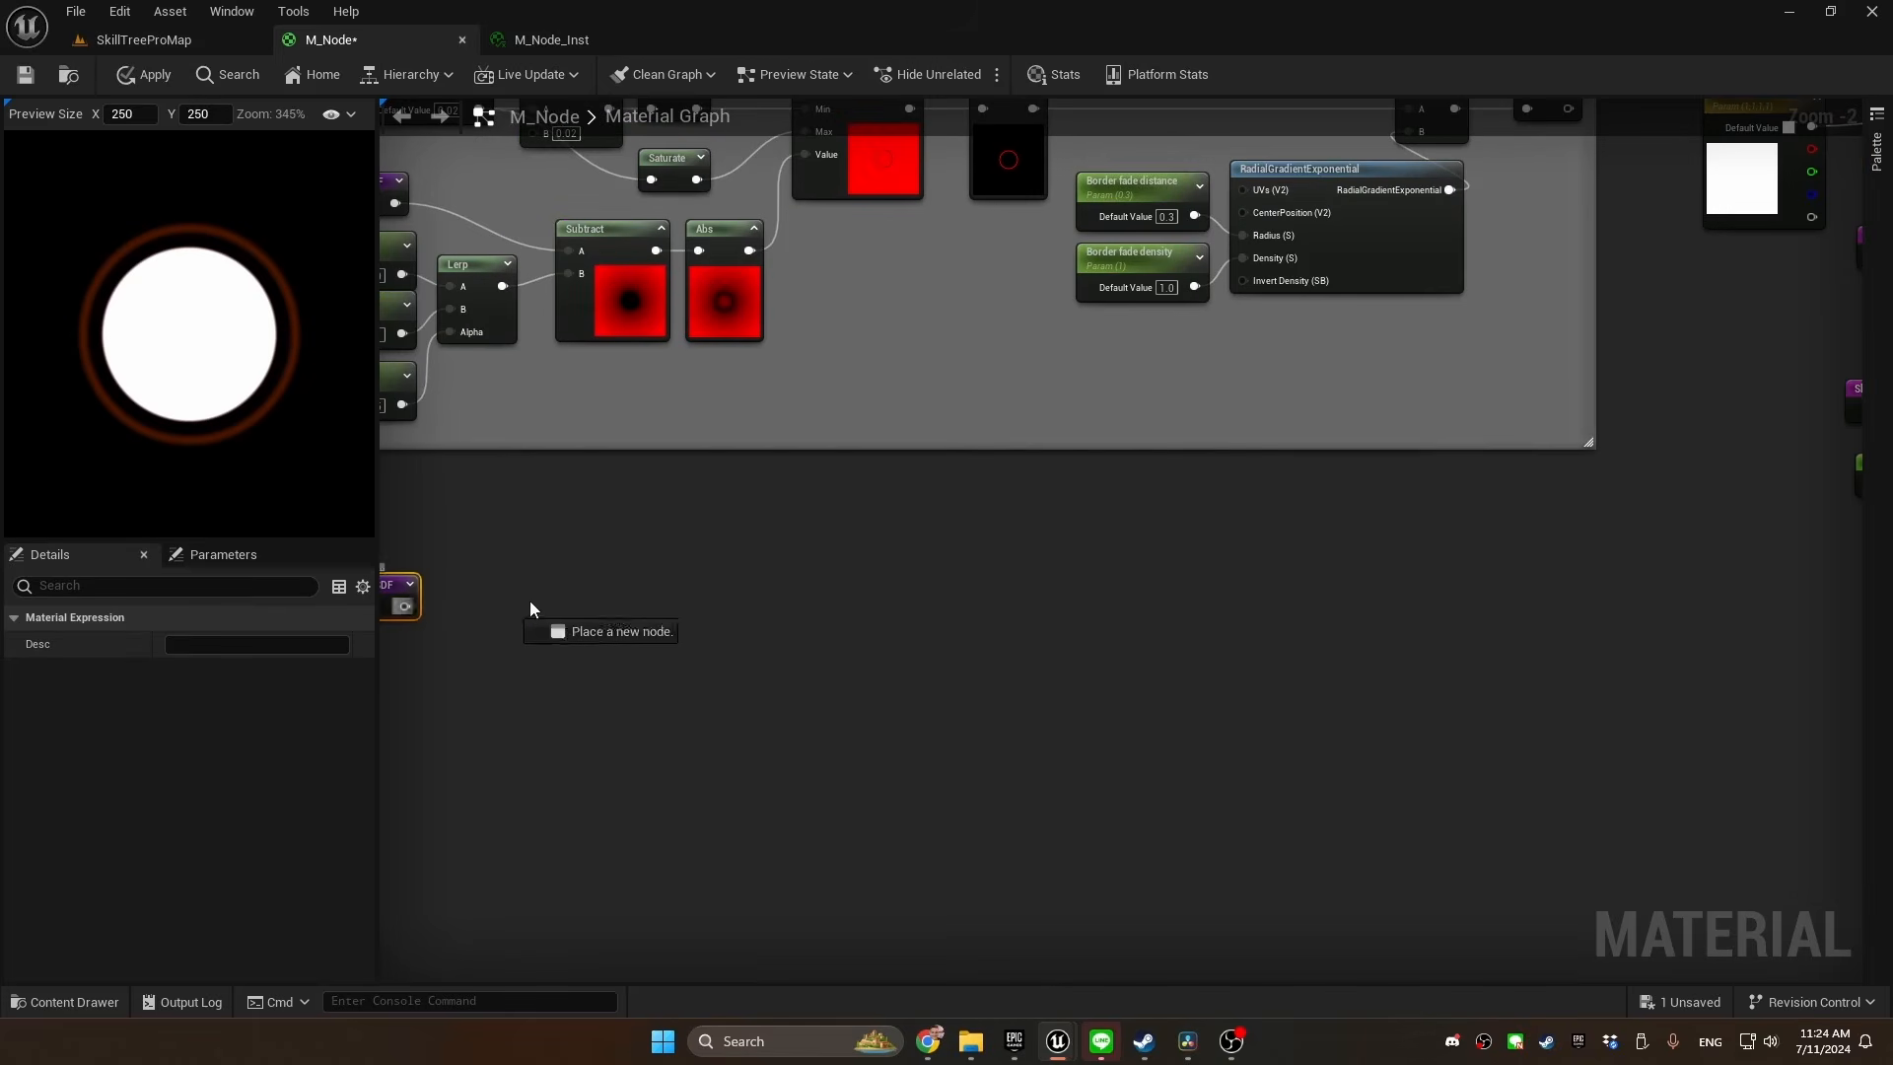
{"action": "type", "text": "add"}
{"action": "left_click", "coordinate": [731, 709]}
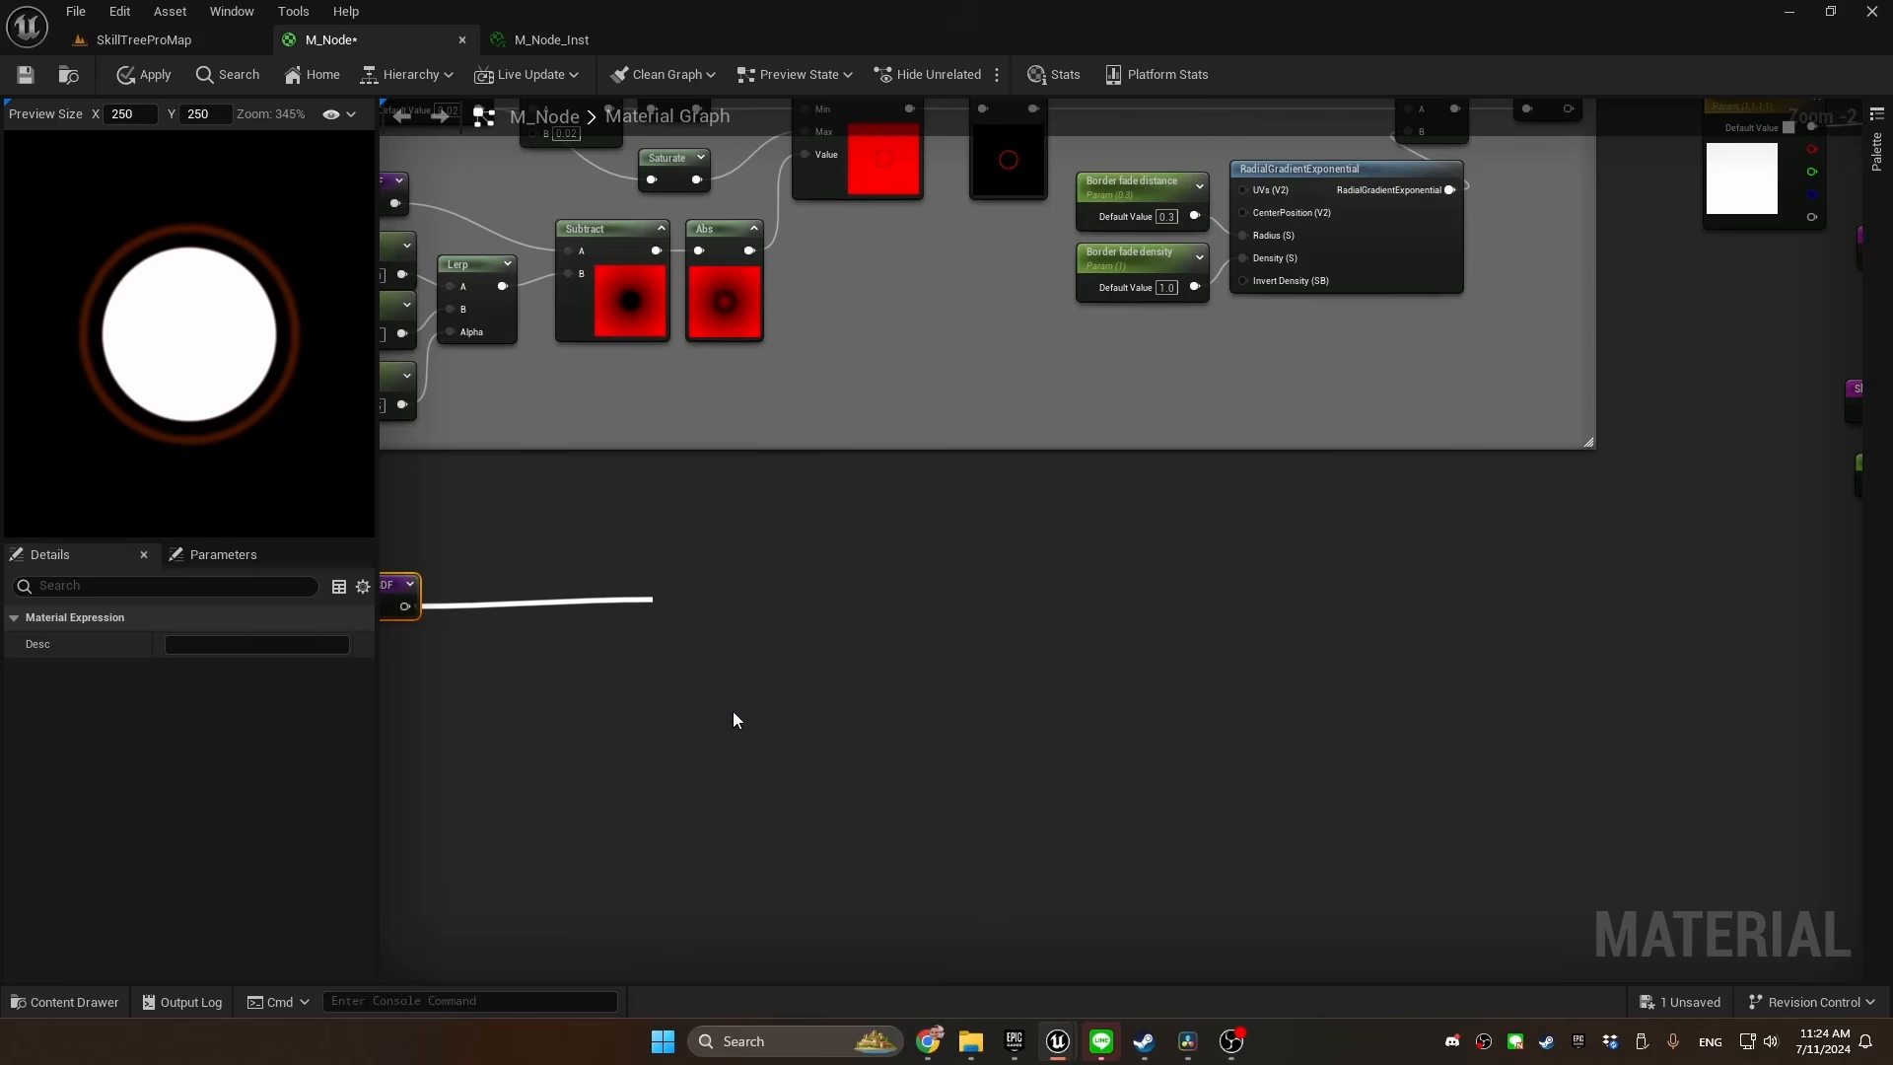
{"action": "right_click_drag", "start_coordinate": [536, 704], "coordinate": [747, 687]}
{"action": "left_click_drag", "start_coordinate": [885, 589], "coordinate": [927, 571]}
Create a scalar constant beside the Add node and convert it to a parameter named Highlight size
{"action": "key", "text": "1"}
{"action": "left_click", "coordinate": [693, 627]}
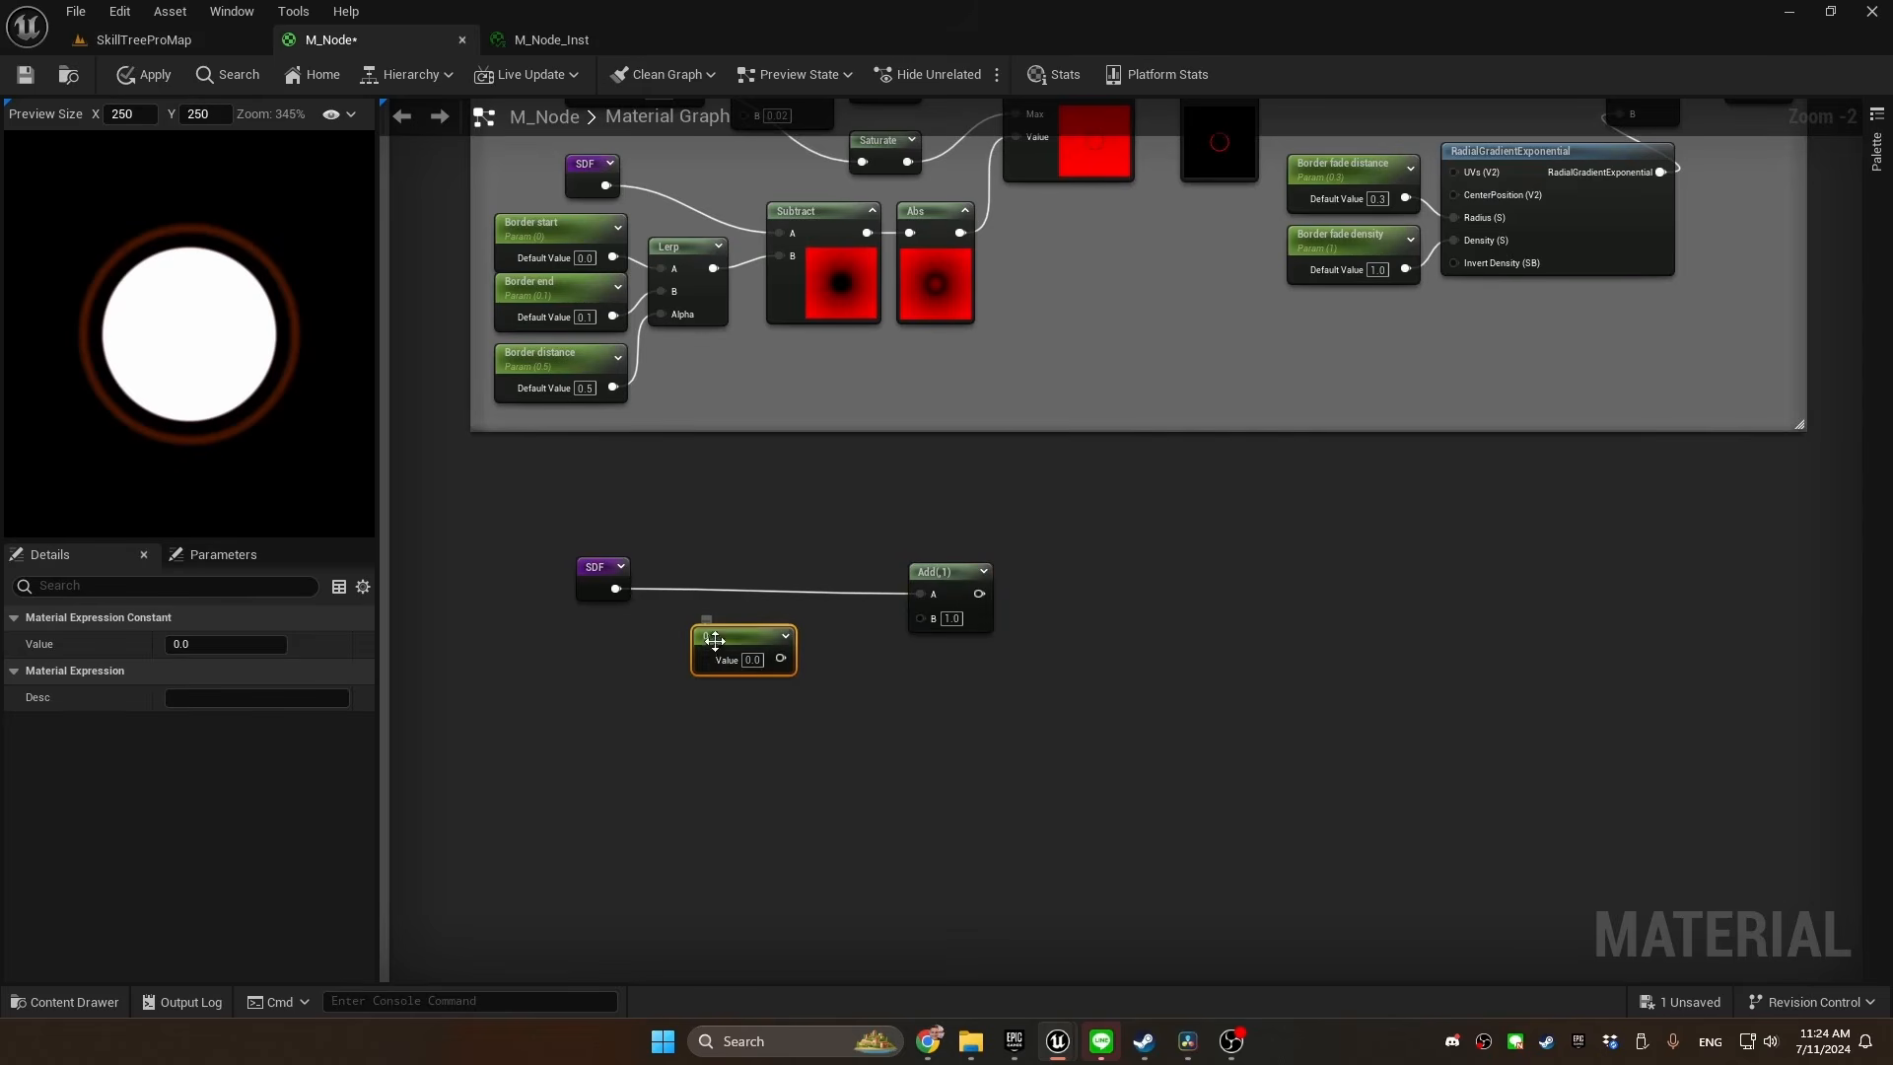
{"action": "right_click", "coordinate": [715, 641]}
{"action": "left_click", "coordinate": [800, 239]}
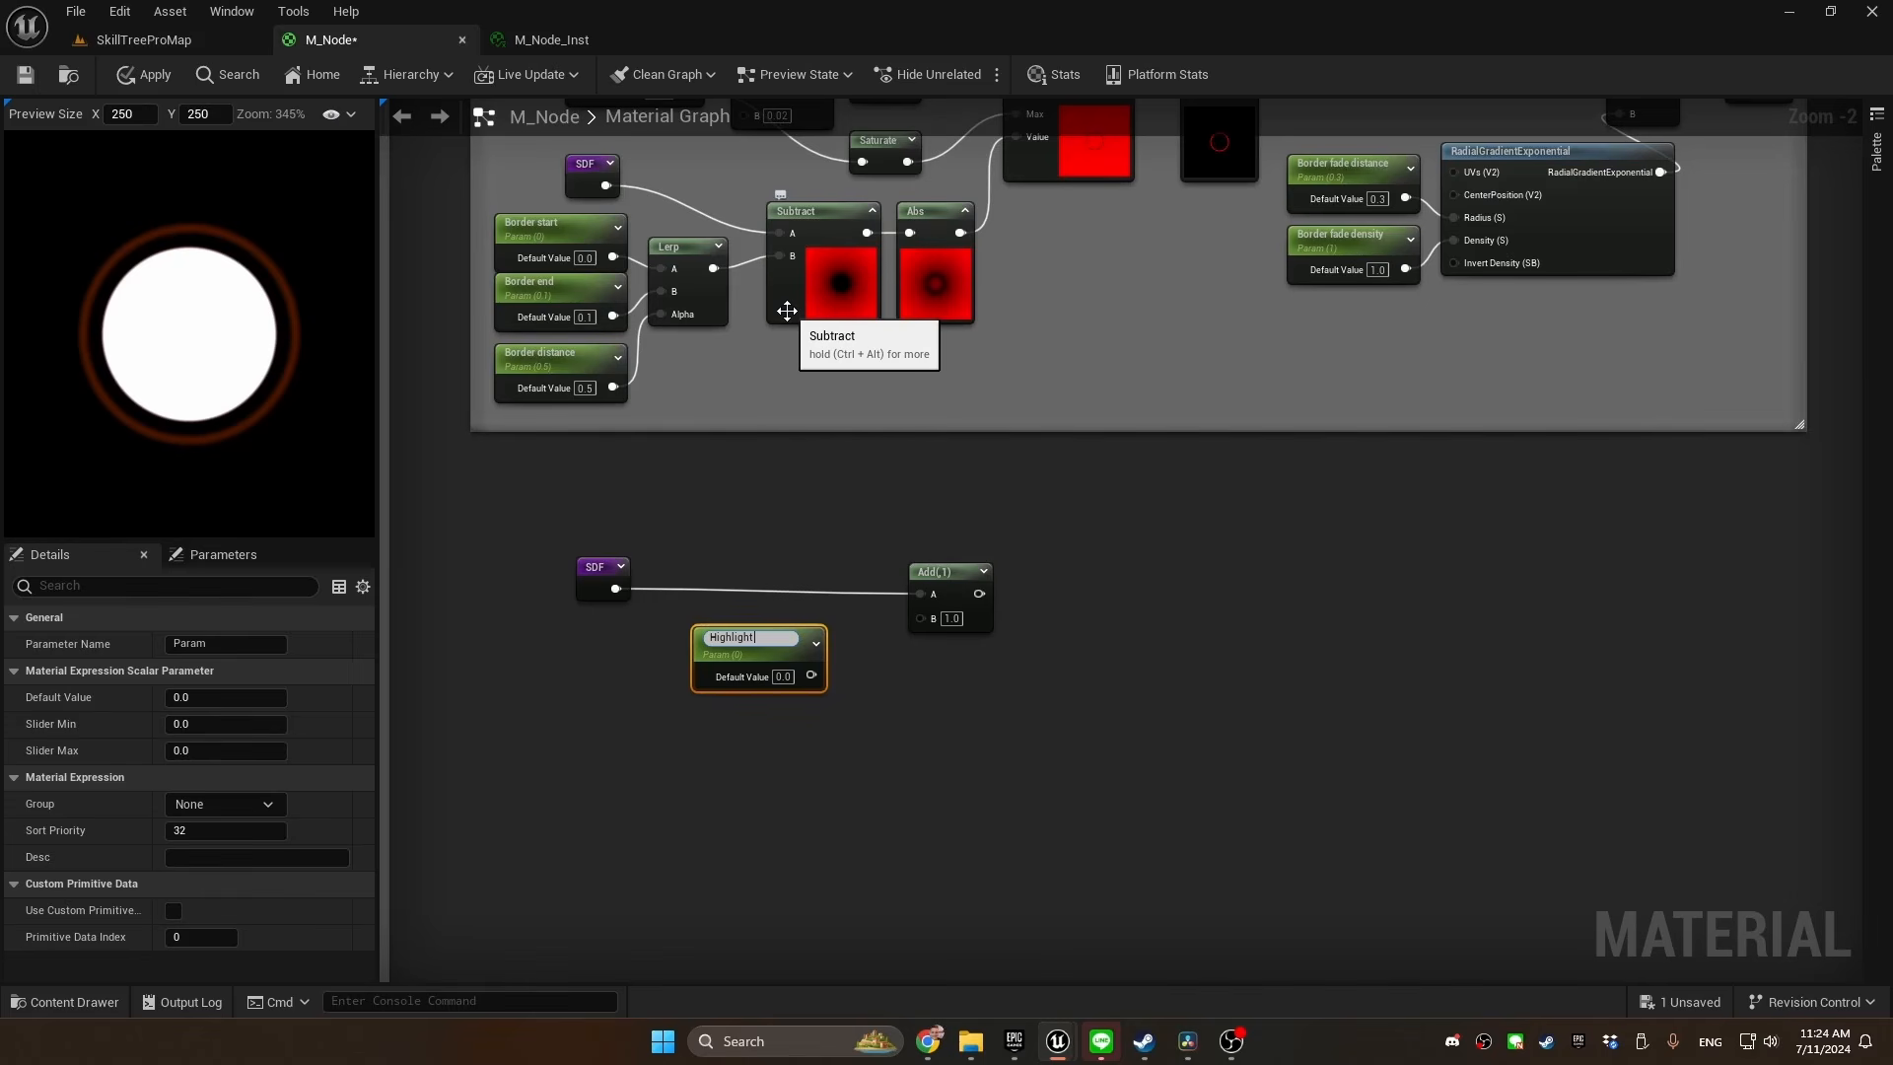
{"action": "type", "text": "Highlight size"}
{"action": "key", "text": "Return"}
Invert Highlight size with a OneMinus node and feed the result into the Add node's B input
{"action": "left_click_drag", "start_coordinate": [789, 641], "coordinate": [845, 642]}
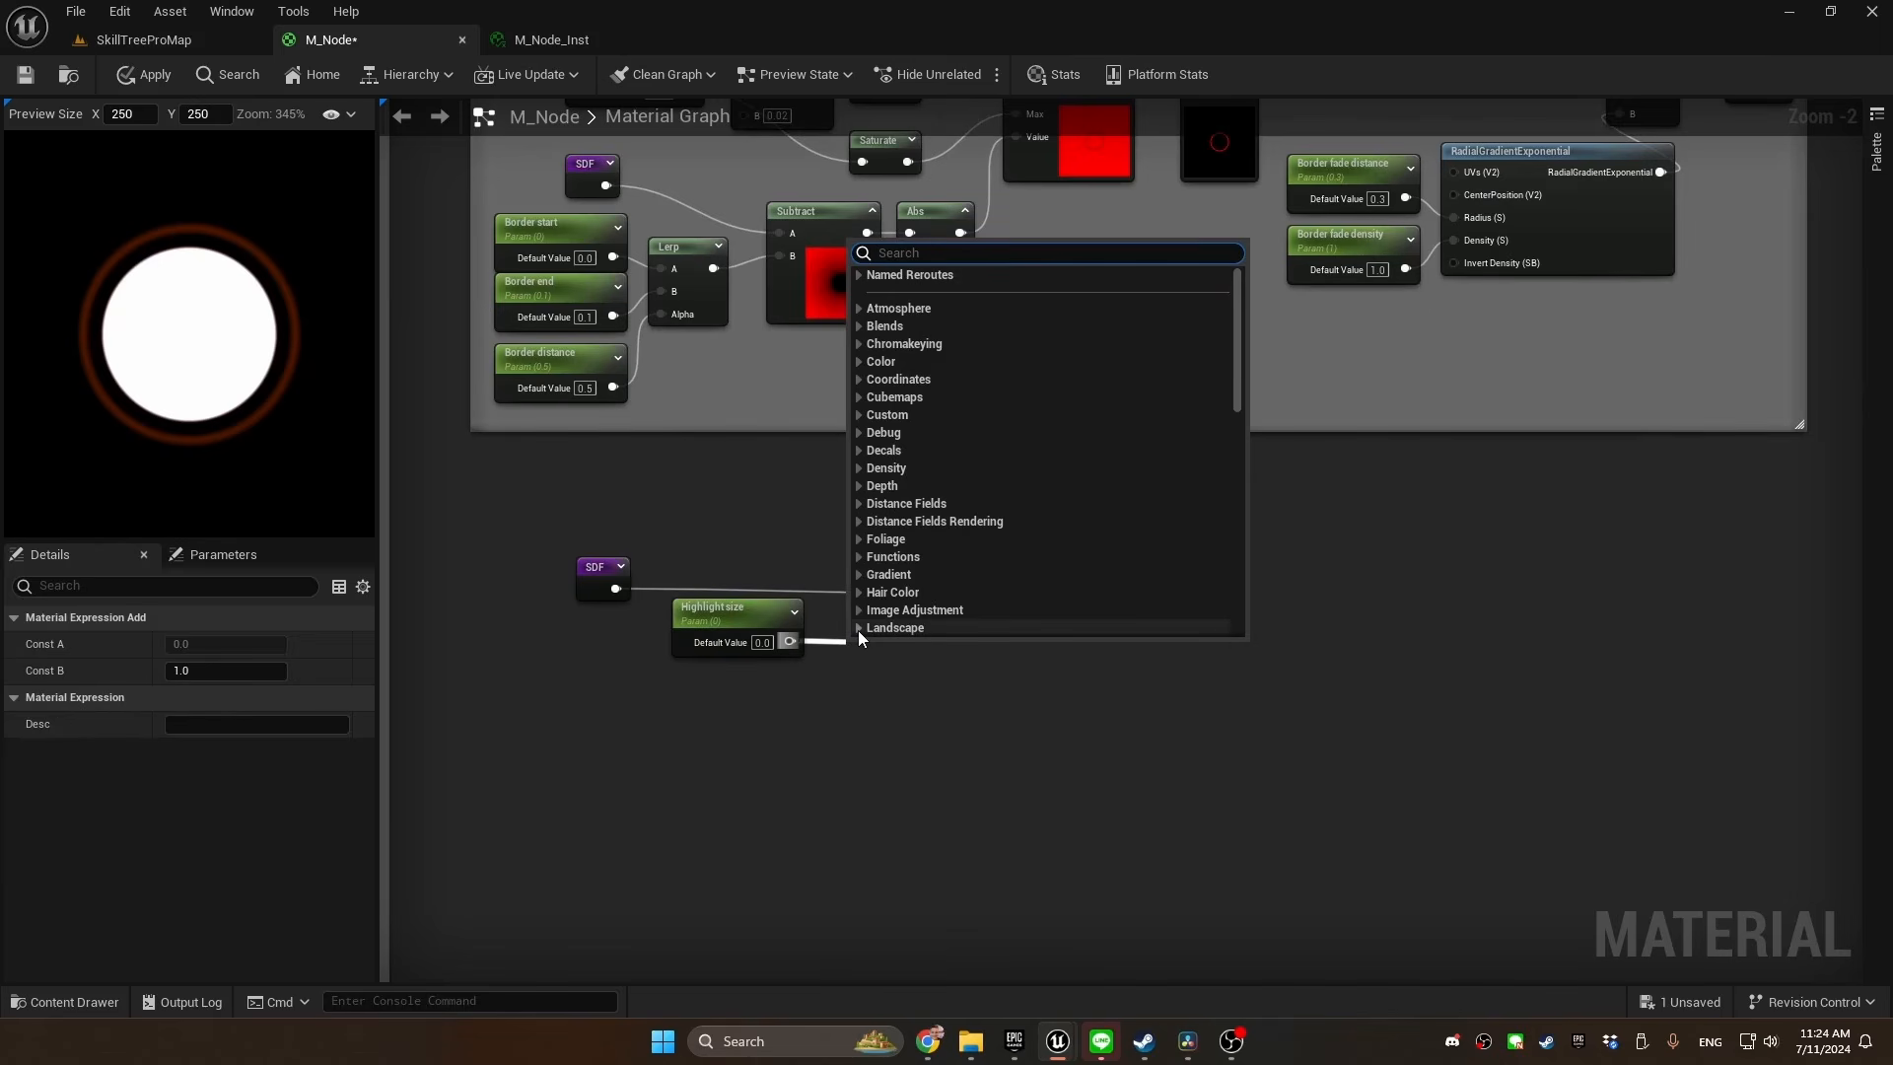
{"action": "type", "text": "onemin"}
{"action": "key", "text": "Return"}
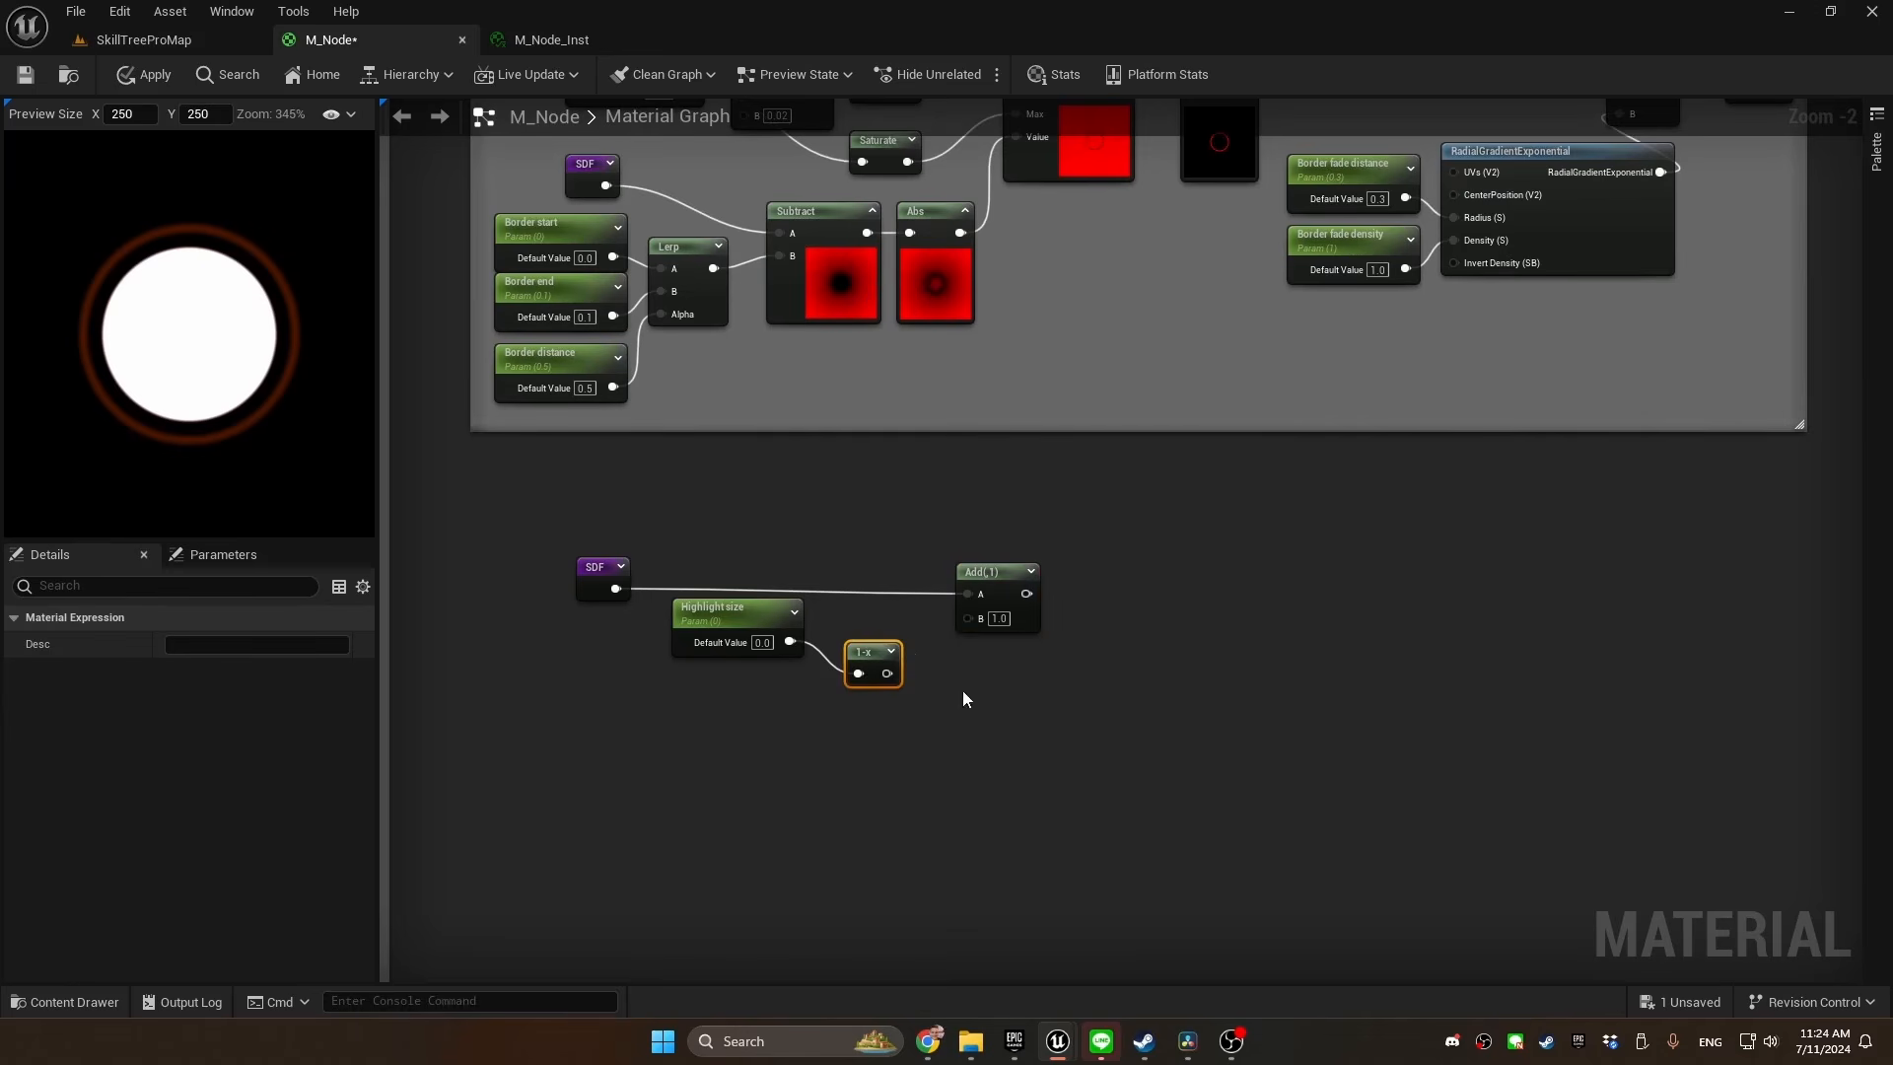
{"action": "left_click_drag", "start_coordinate": [881, 675], "coordinate": [861, 645]}
Invert the Add node's output with a OneMinus node and connect it to the Base of a new Power node, aligning the connection
{"action": "left_click_drag", "start_coordinate": [726, 592], "coordinate": [809, 602]}
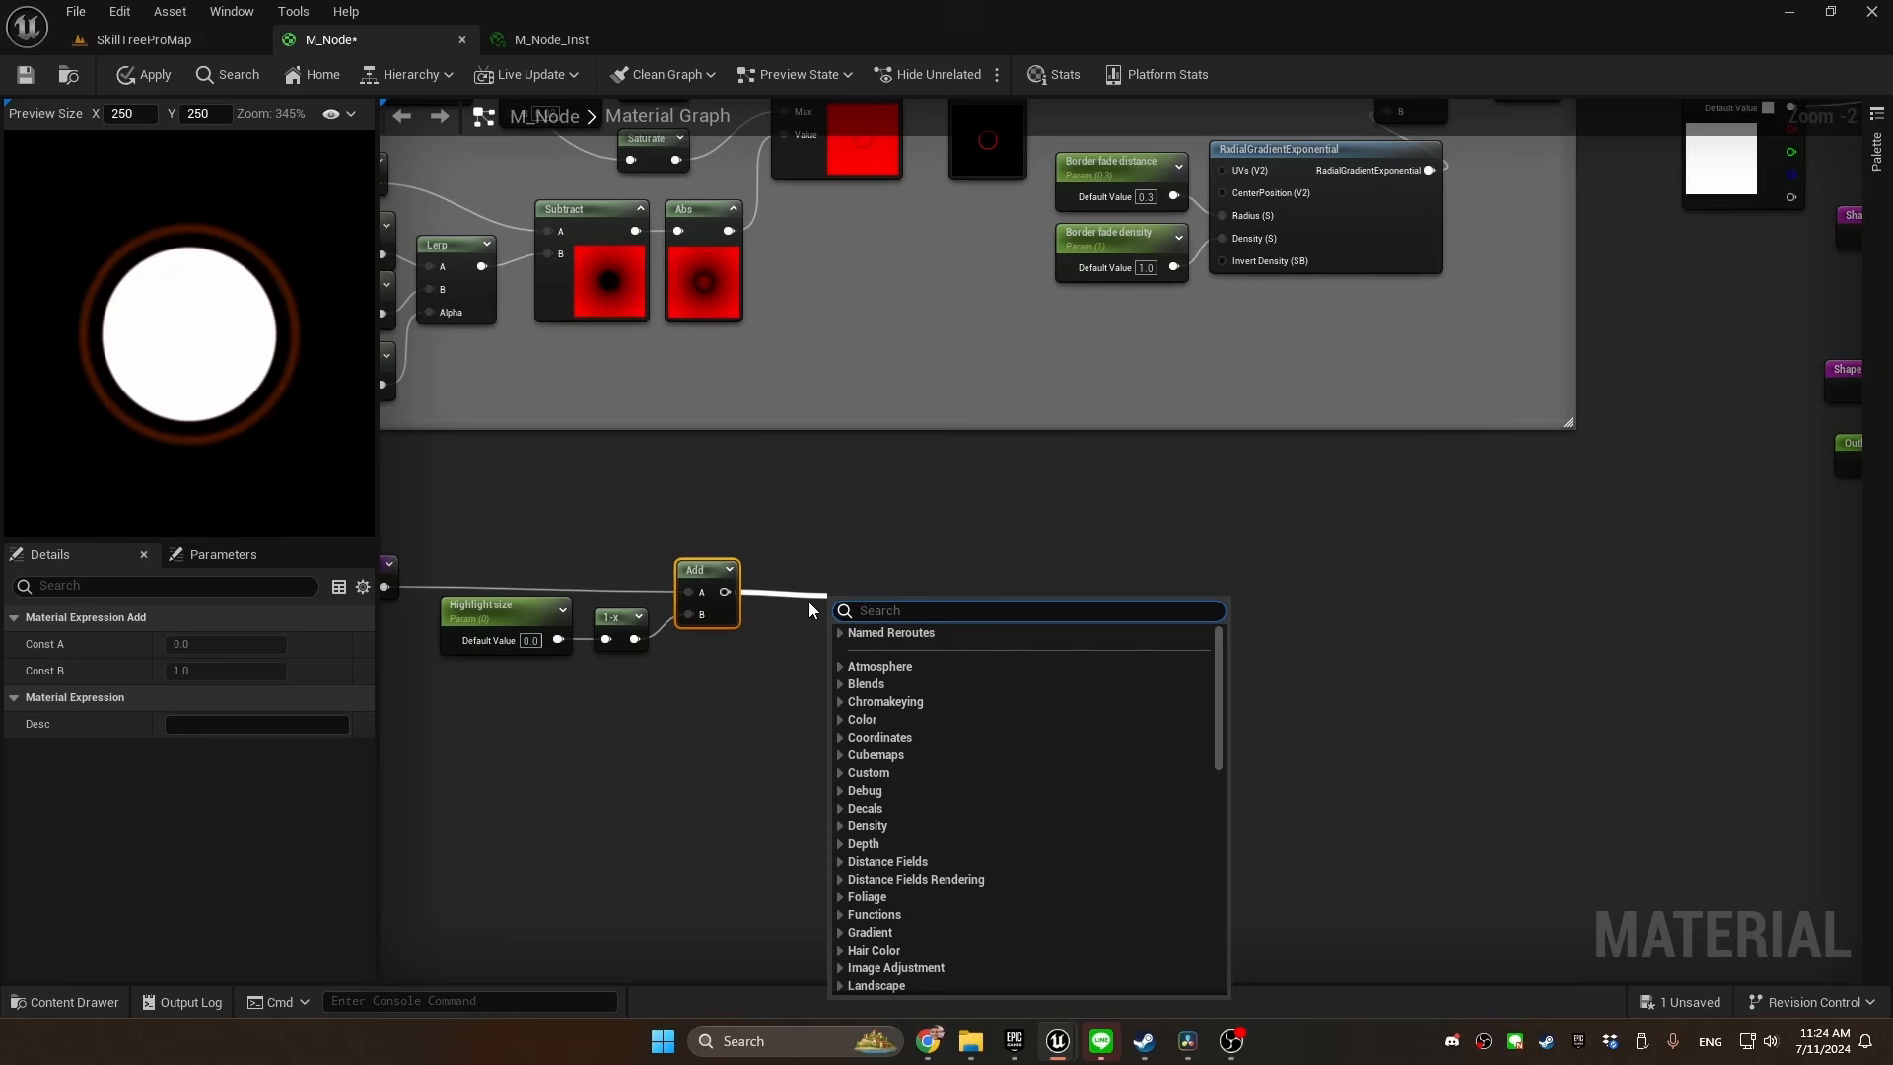
{"action": "type", "text": "onemin"}
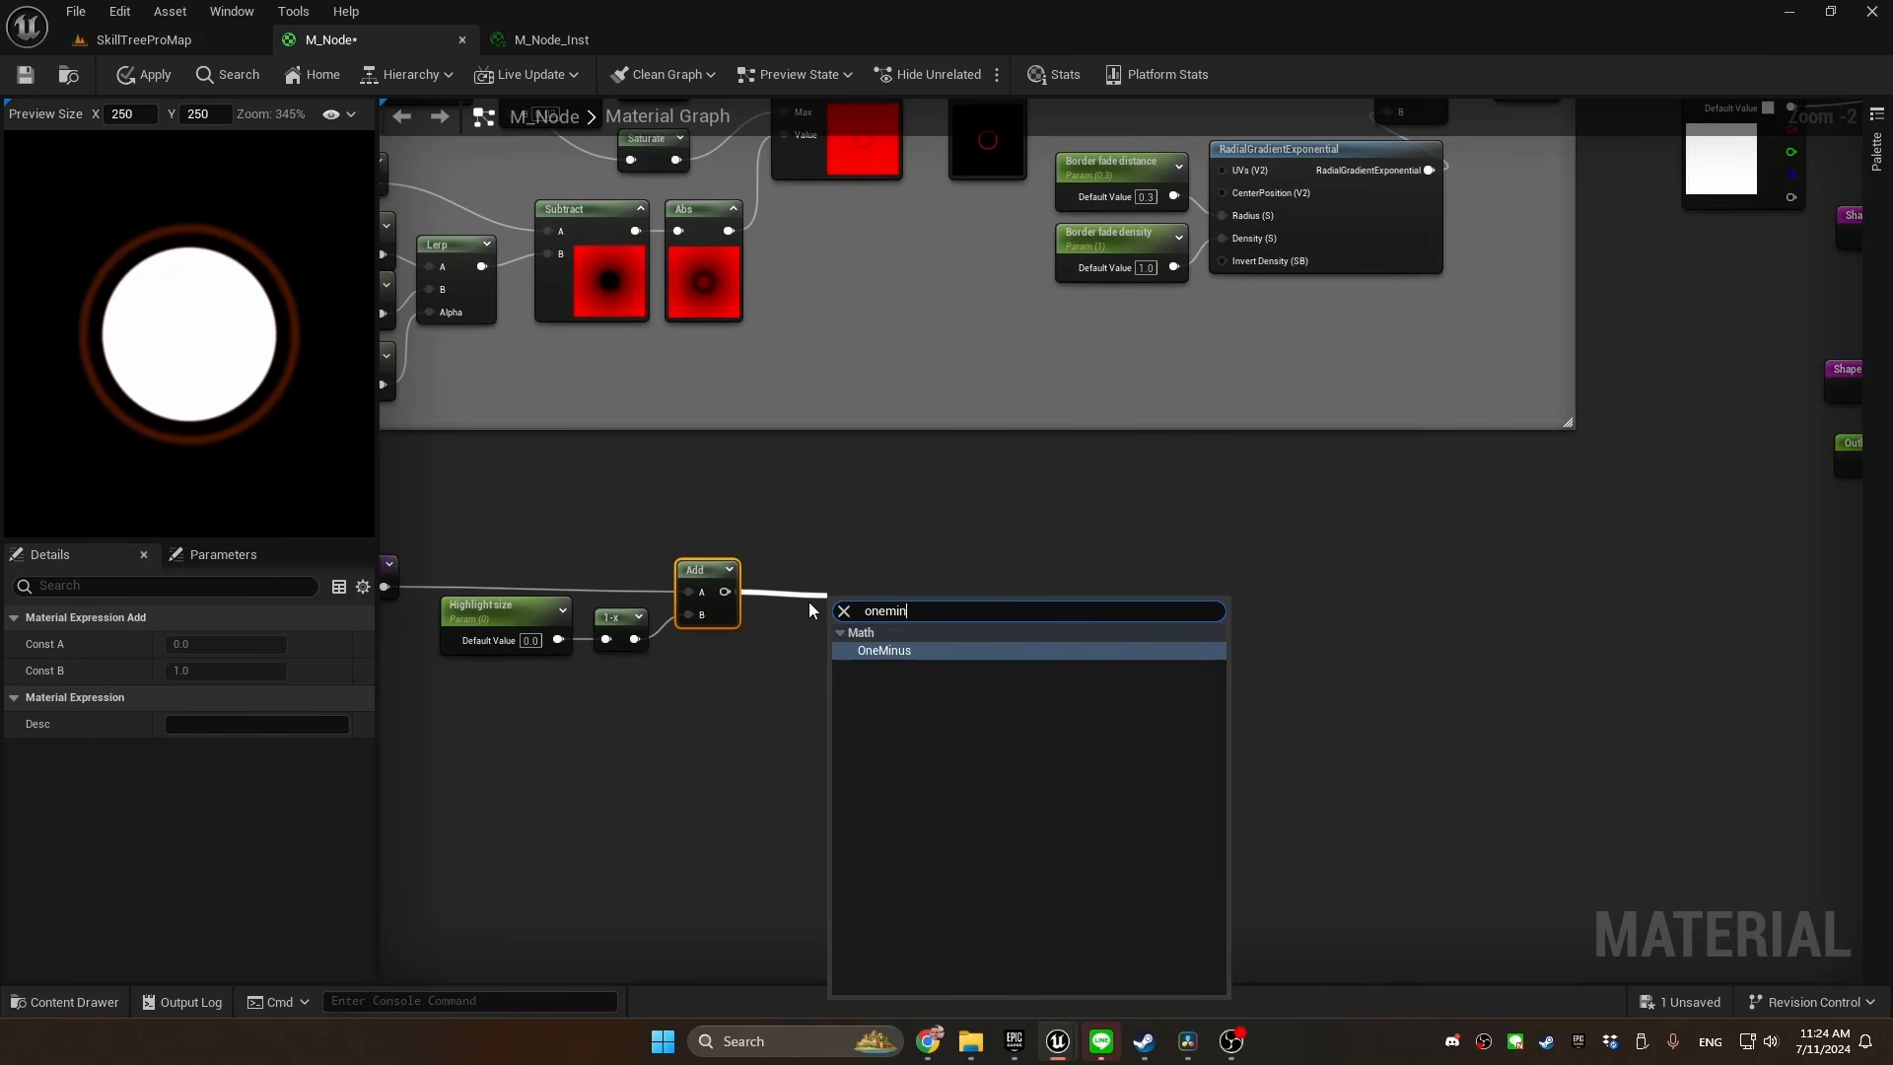
{"action": "key", "text": "Return"}
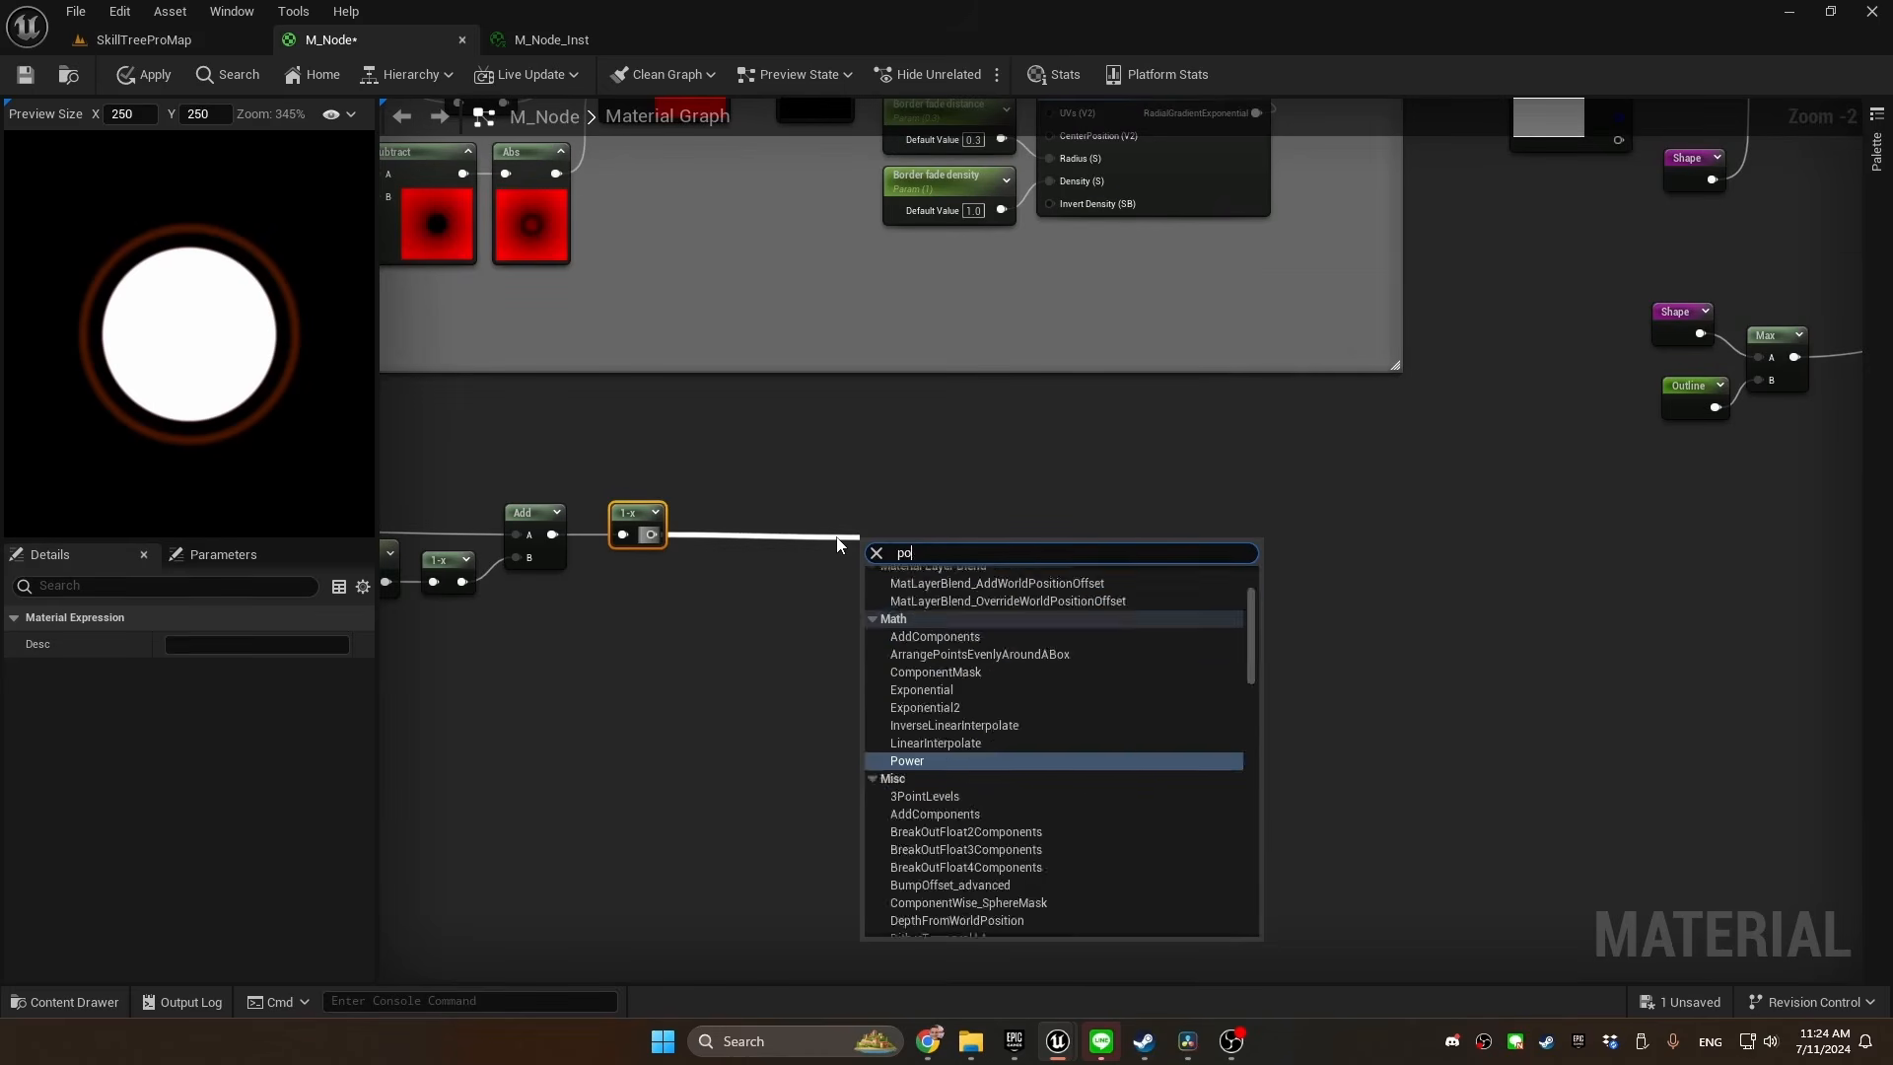
{"action": "type", "text": "power"}
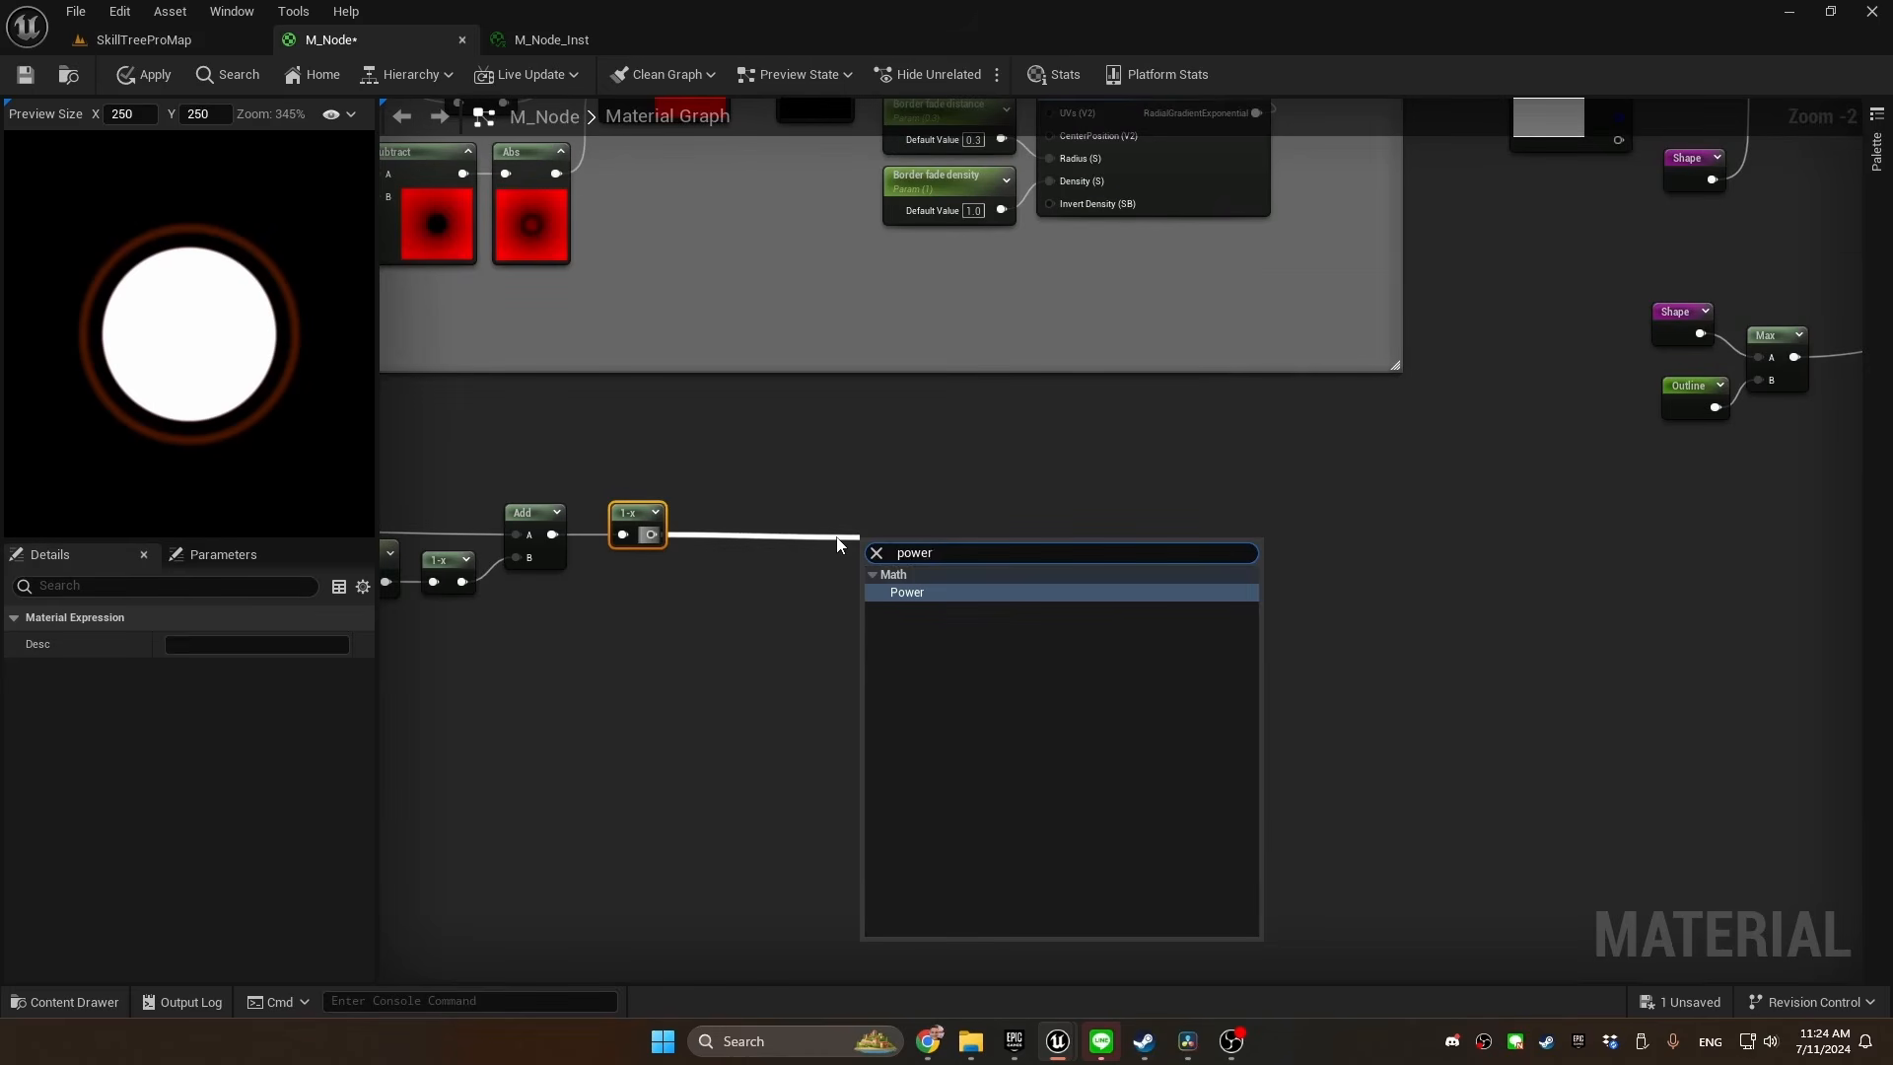
{"action": "key", "text": "Return"}
{"action": "key", "text": "q"}
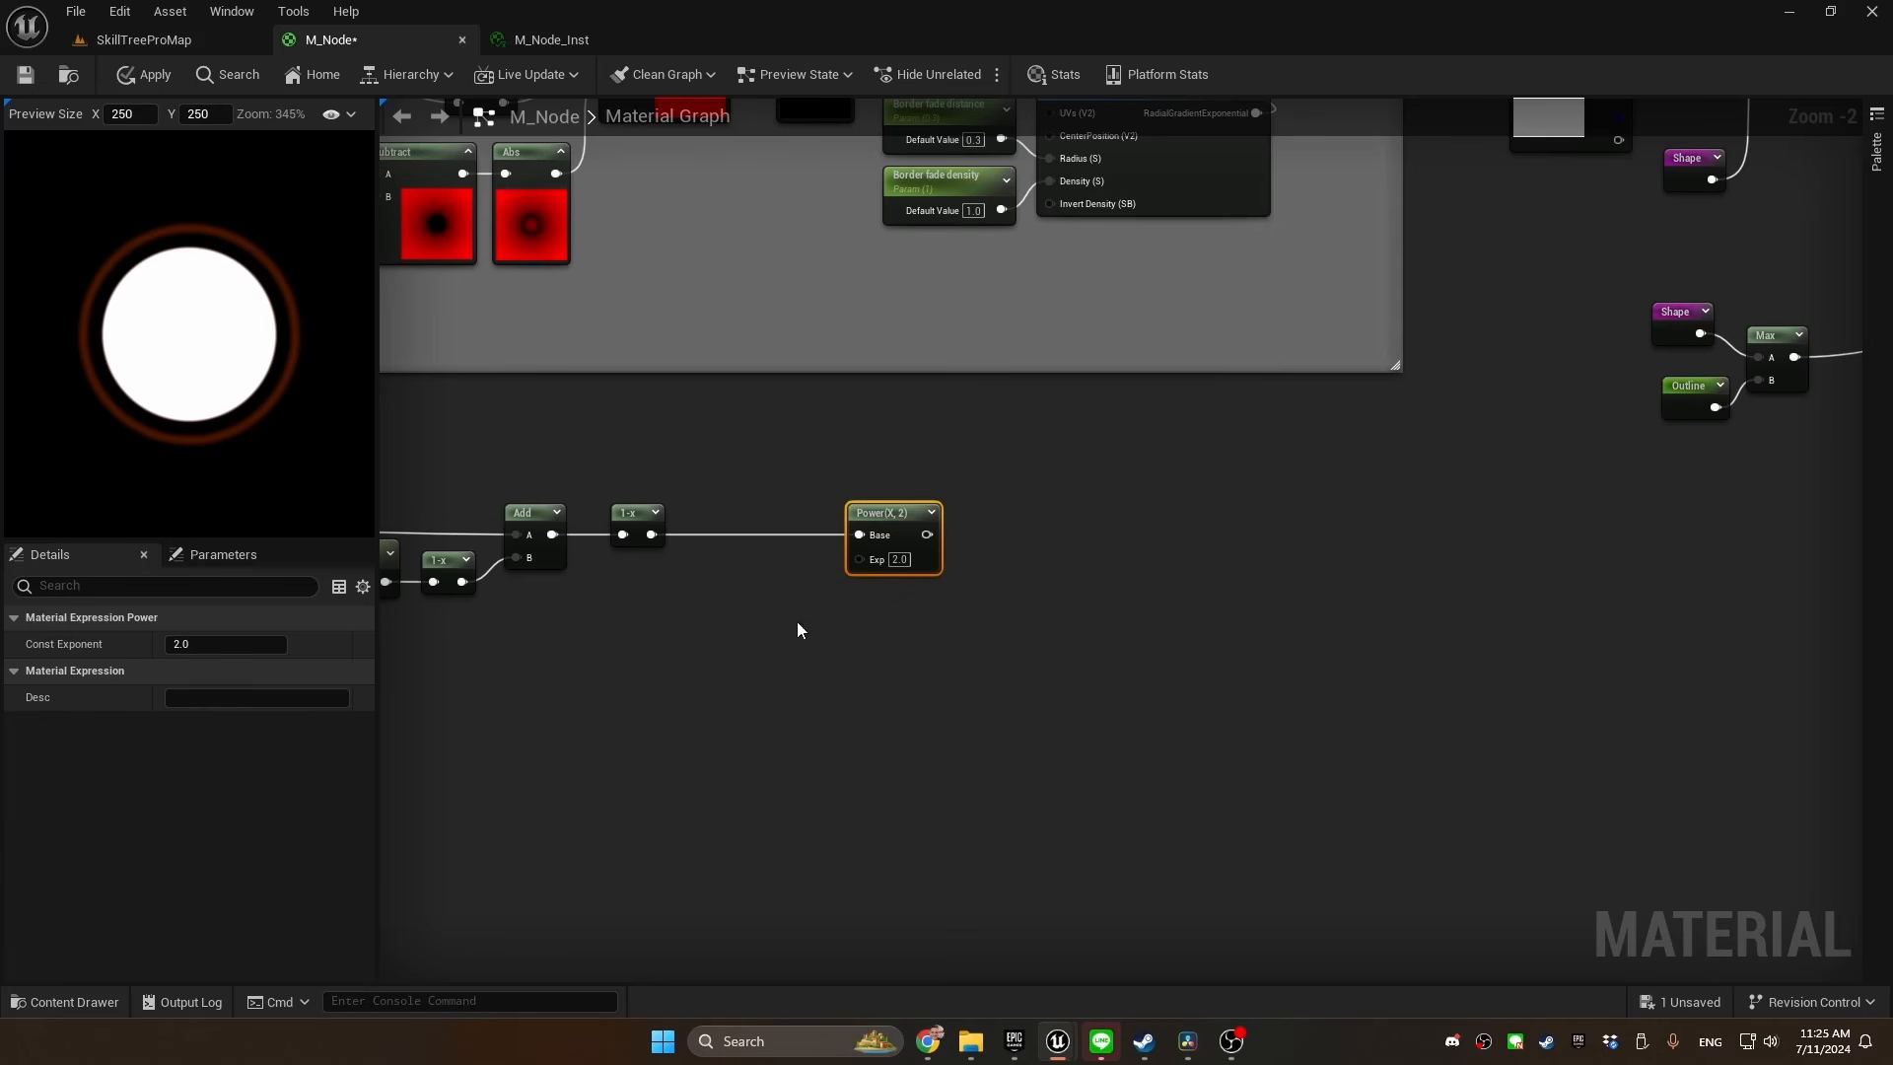
Promote the Power node's Exp input to a parameter named Highlight compactness
{"action": "right_click", "coordinate": [859, 559]}
{"action": "left_click", "coordinate": [944, 717]}
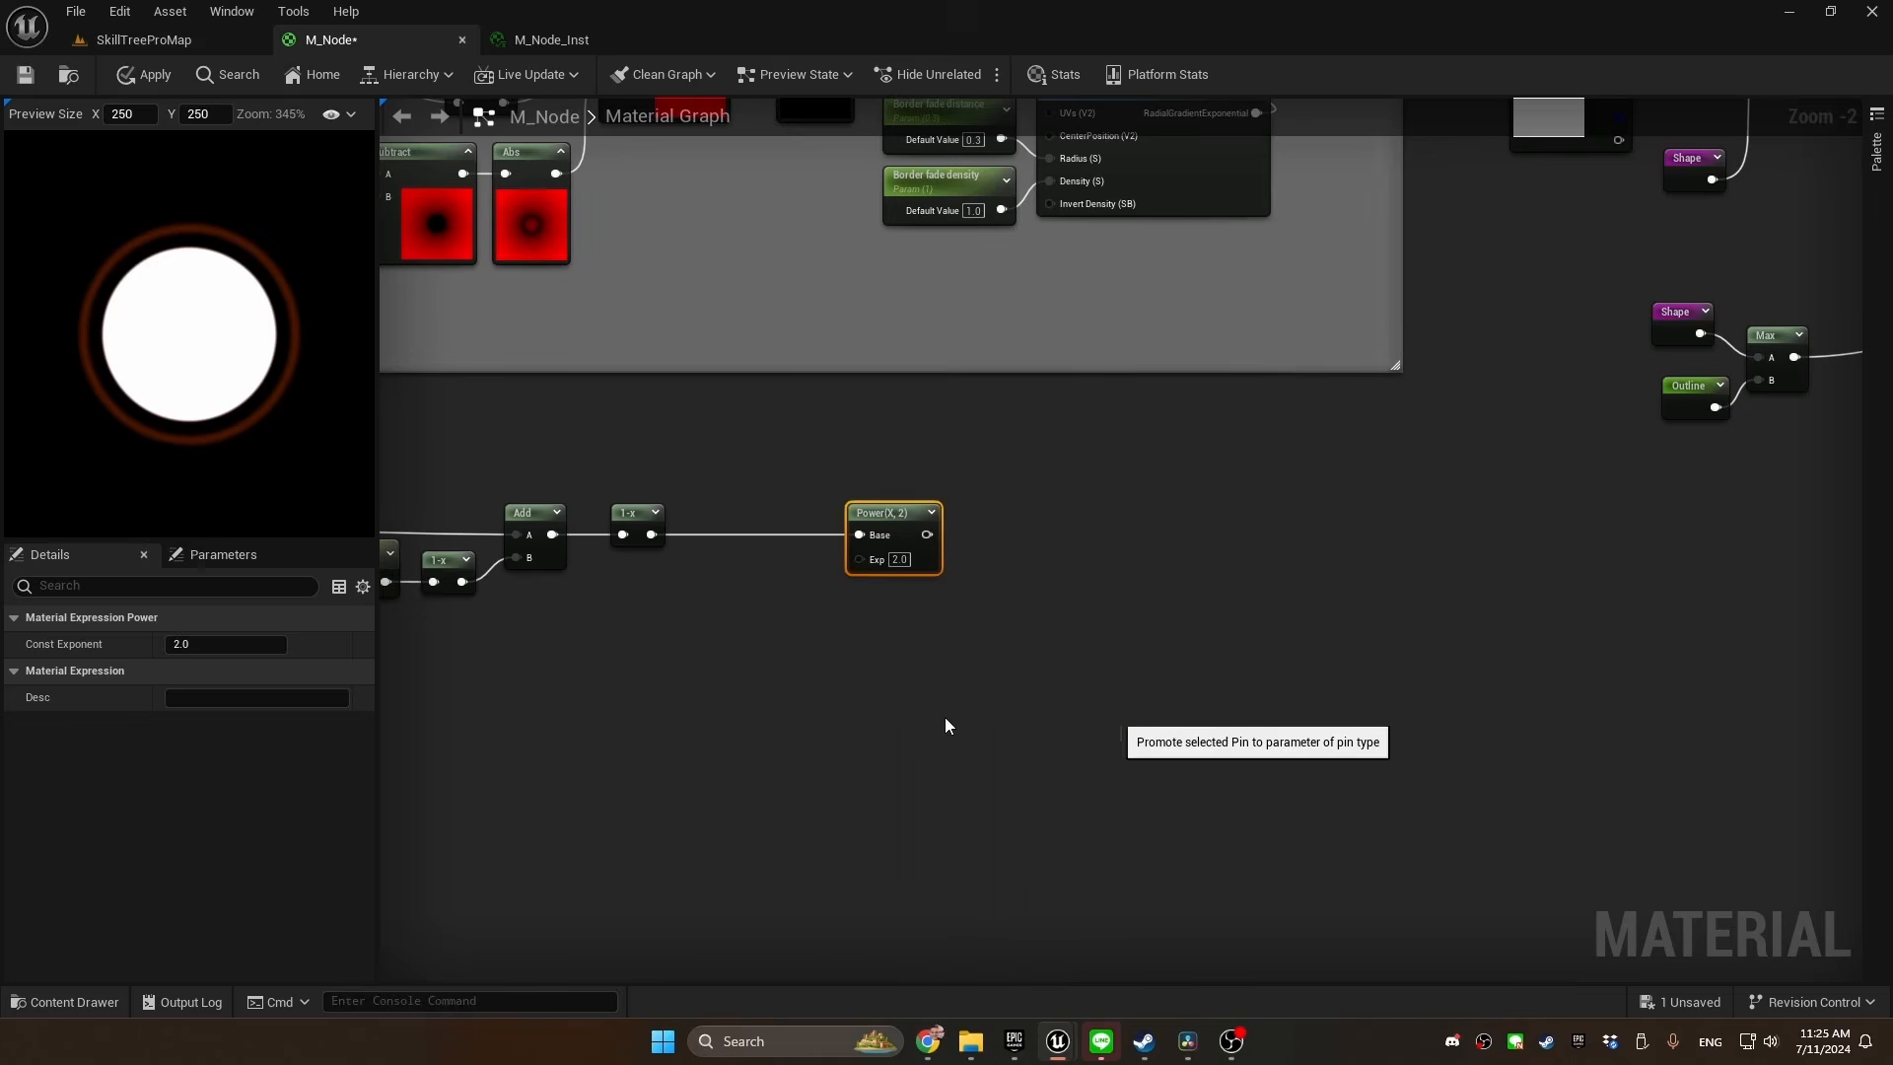
{"action": "type", "text": "Highlight"}
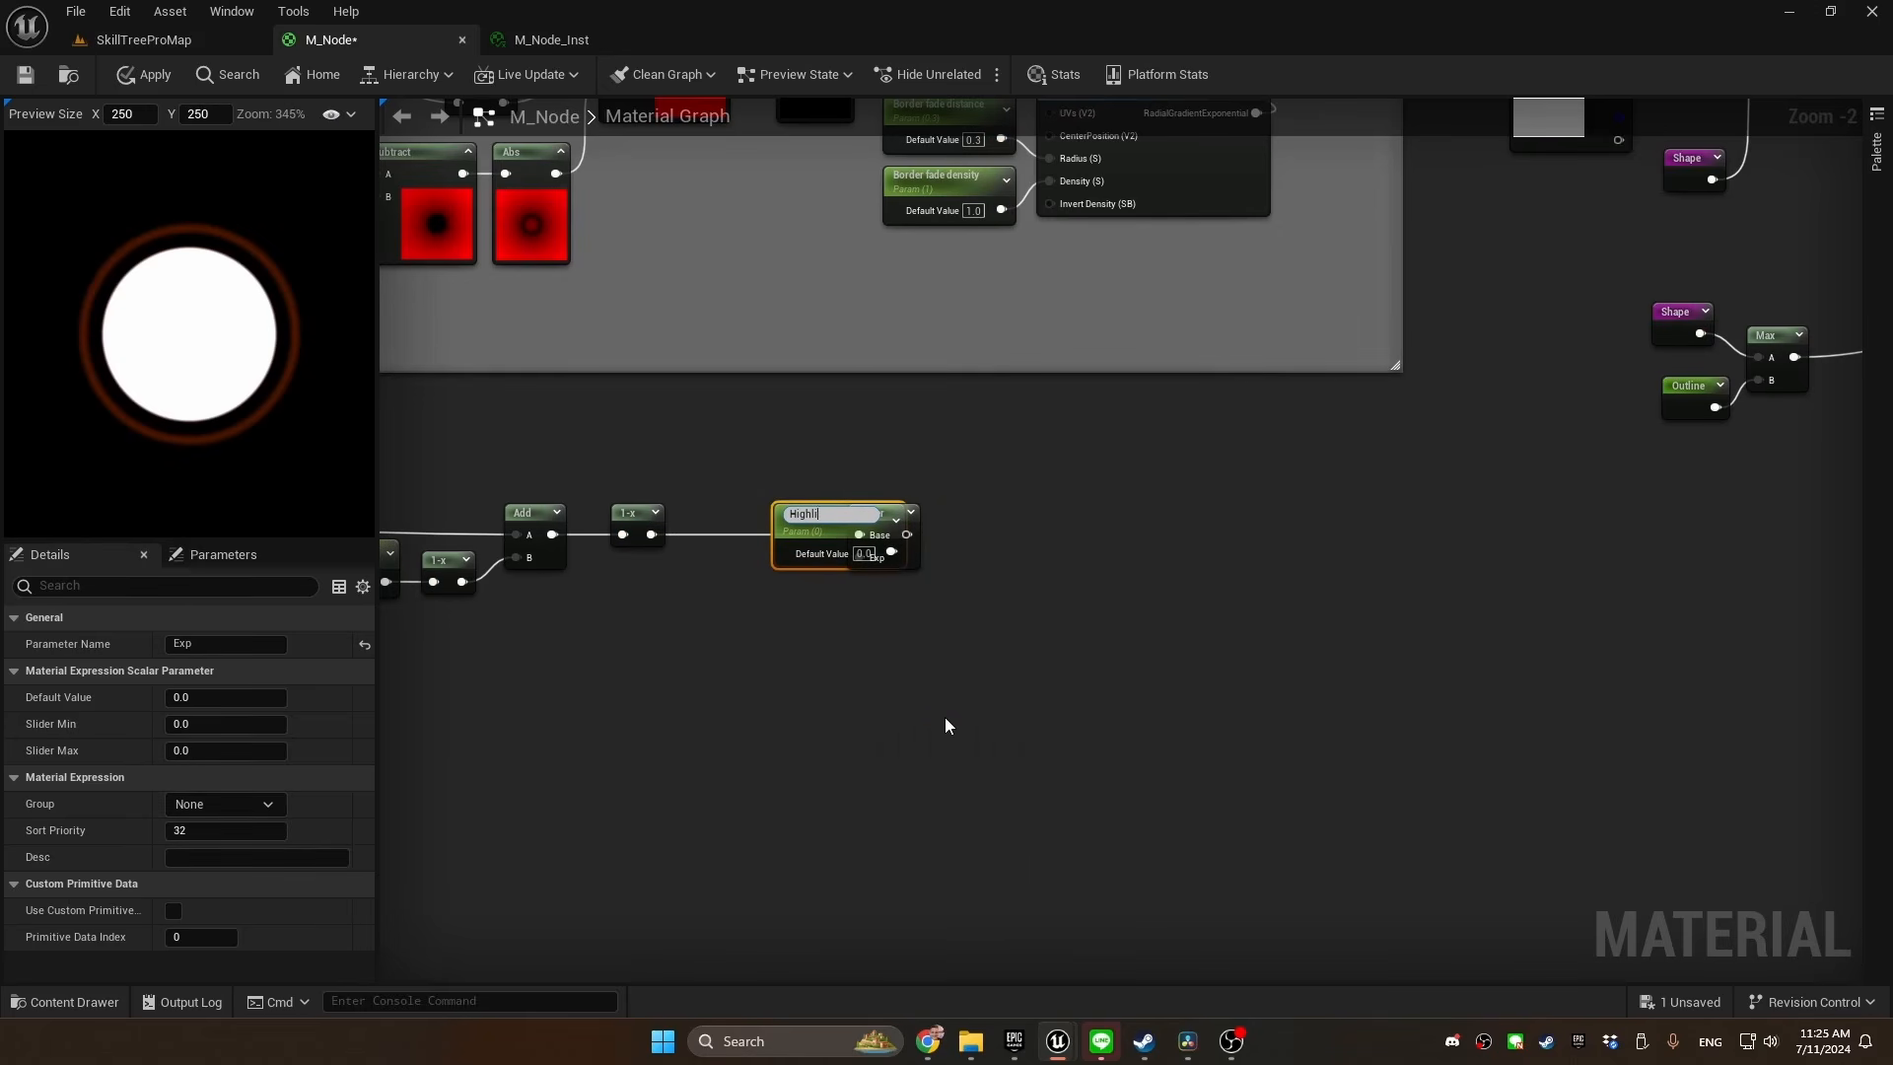
{"action": "type", "text": " compactnes"}
{"action": "type", "text": "s"}
{"action": "key", "text": "Return"}
Add a Saturate node to the Power node's output
{"action": "left_click_drag", "start_coordinate": [847, 538], "coordinate": [907, 516]}
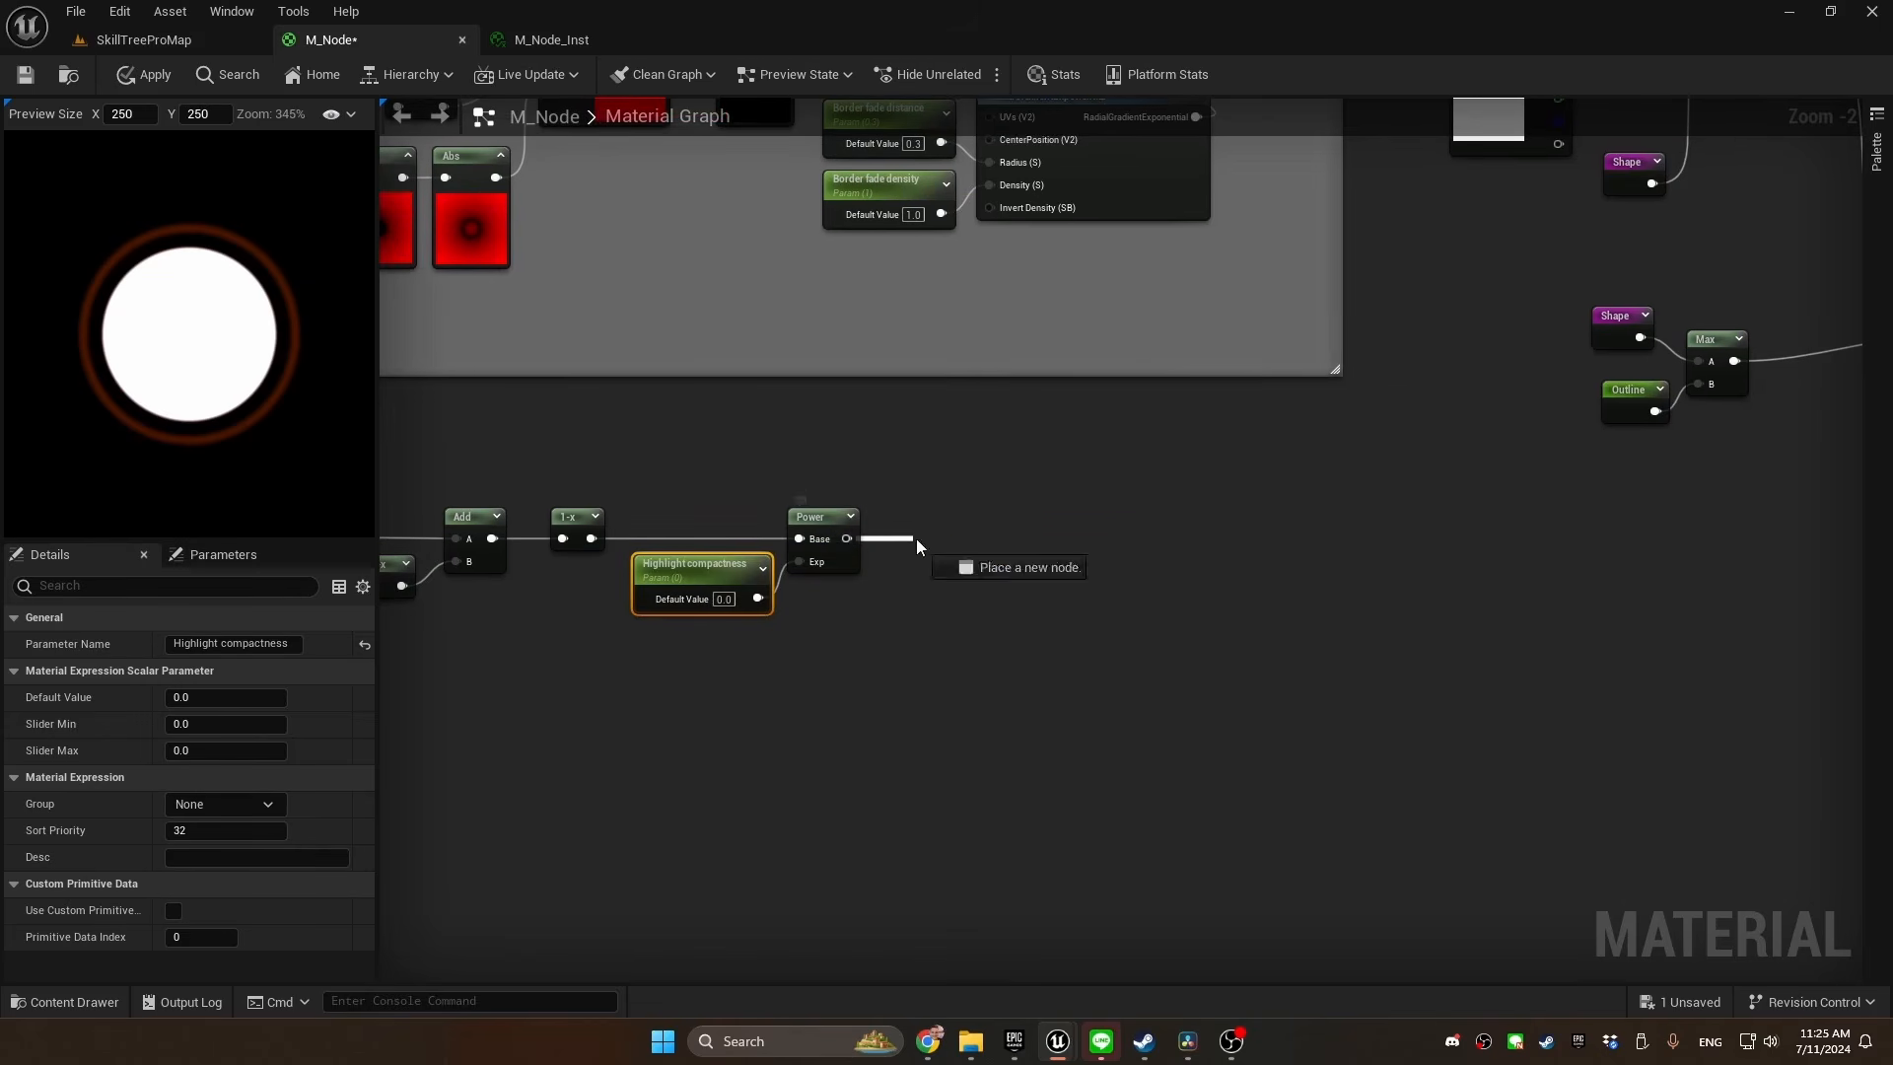
{"action": "type", "text": "sat"}
{"action": "left_click", "coordinate": [990, 651]}
{"action": "right_click_drag", "start_coordinate": [932, 538], "coordinate": [788, 535]}
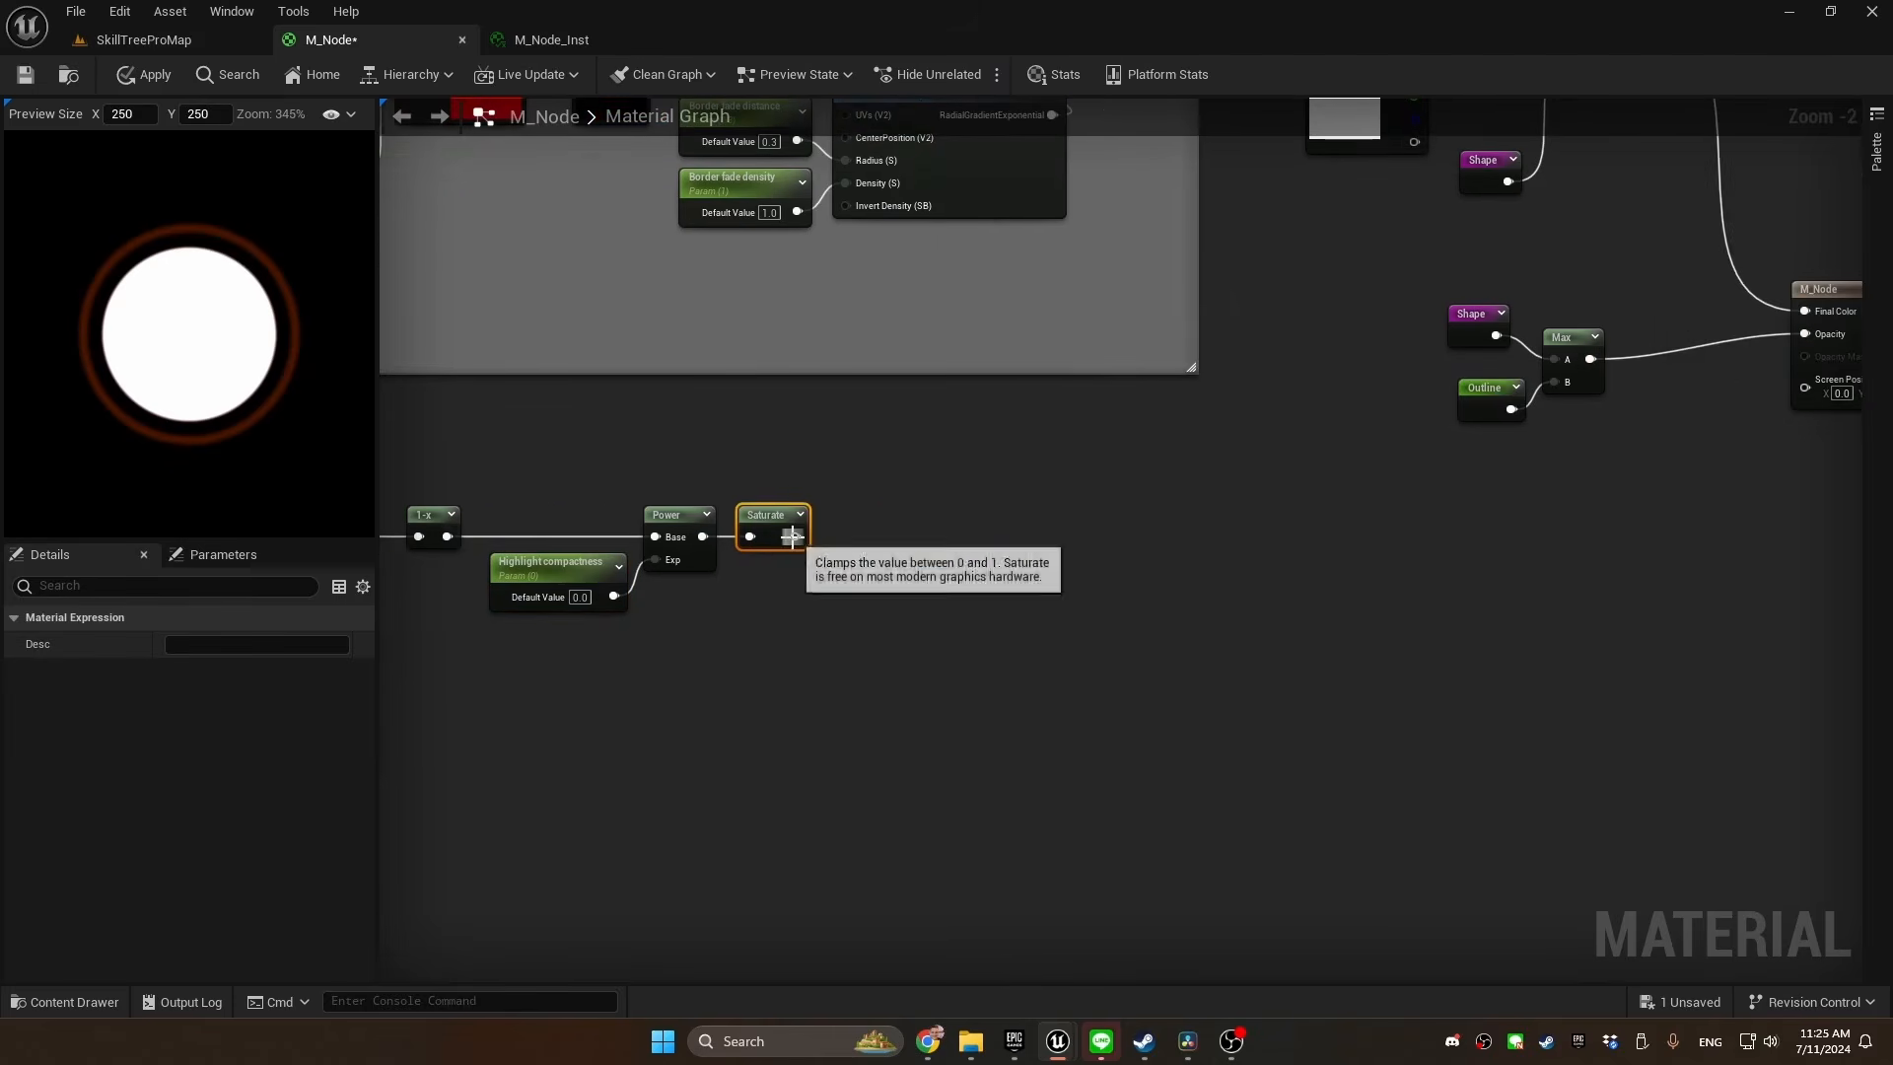
Store the saturated result in a named reroute called Highlight and line it up with the Saturate node
{"action": "left_click_drag", "start_coordinate": [796, 536], "coordinate": [838, 540]}
{"action": "type", "text": "named"}
{"action": "key", "text": "Return"}
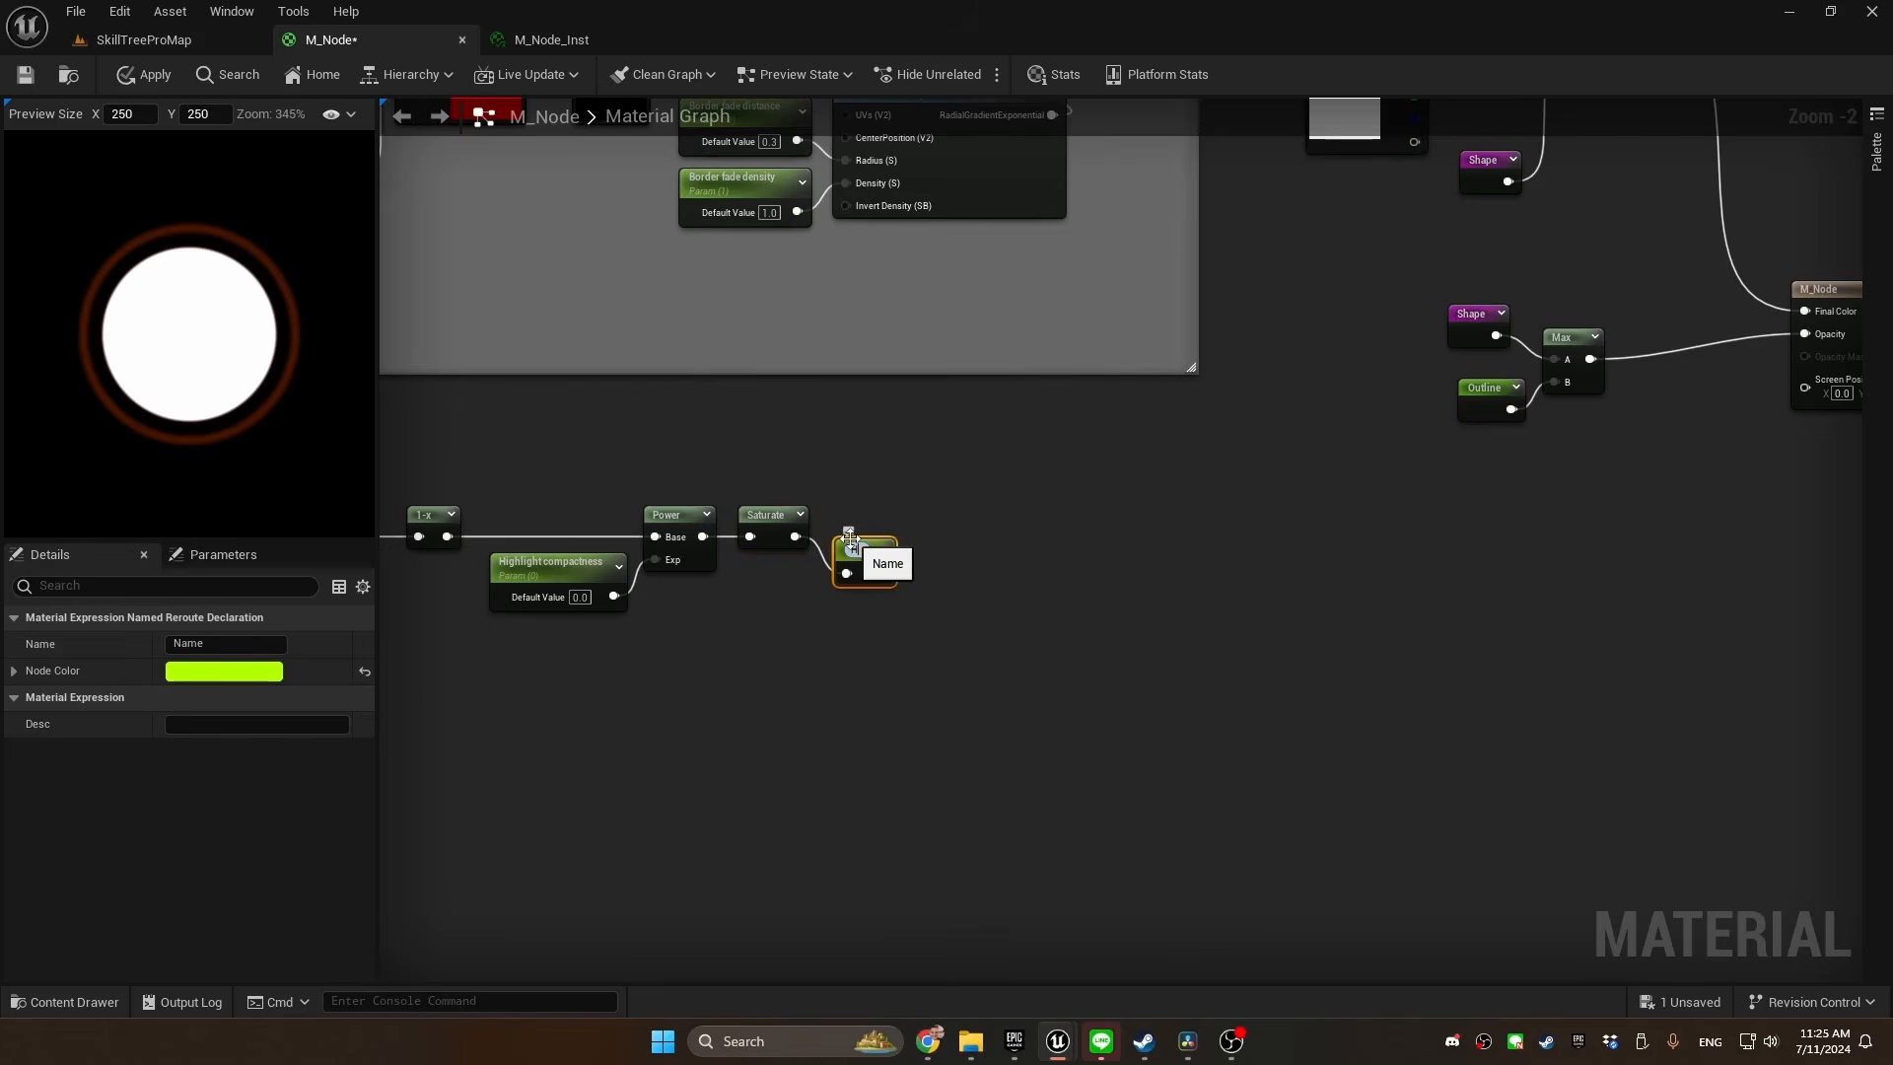
{"action": "type", "text": "Highlight"}
{"action": "key", "text": "Return"}
{"action": "left_click_drag", "start_coordinate": [850, 542], "coordinate": [849, 517]}
Wrap the highlight node chain in a comment titled Highlight and place it directly below the border comment
{"action": "scroll", "coordinate": [844, 527], "scroll_direction": "down", "scroll_amount": 3}
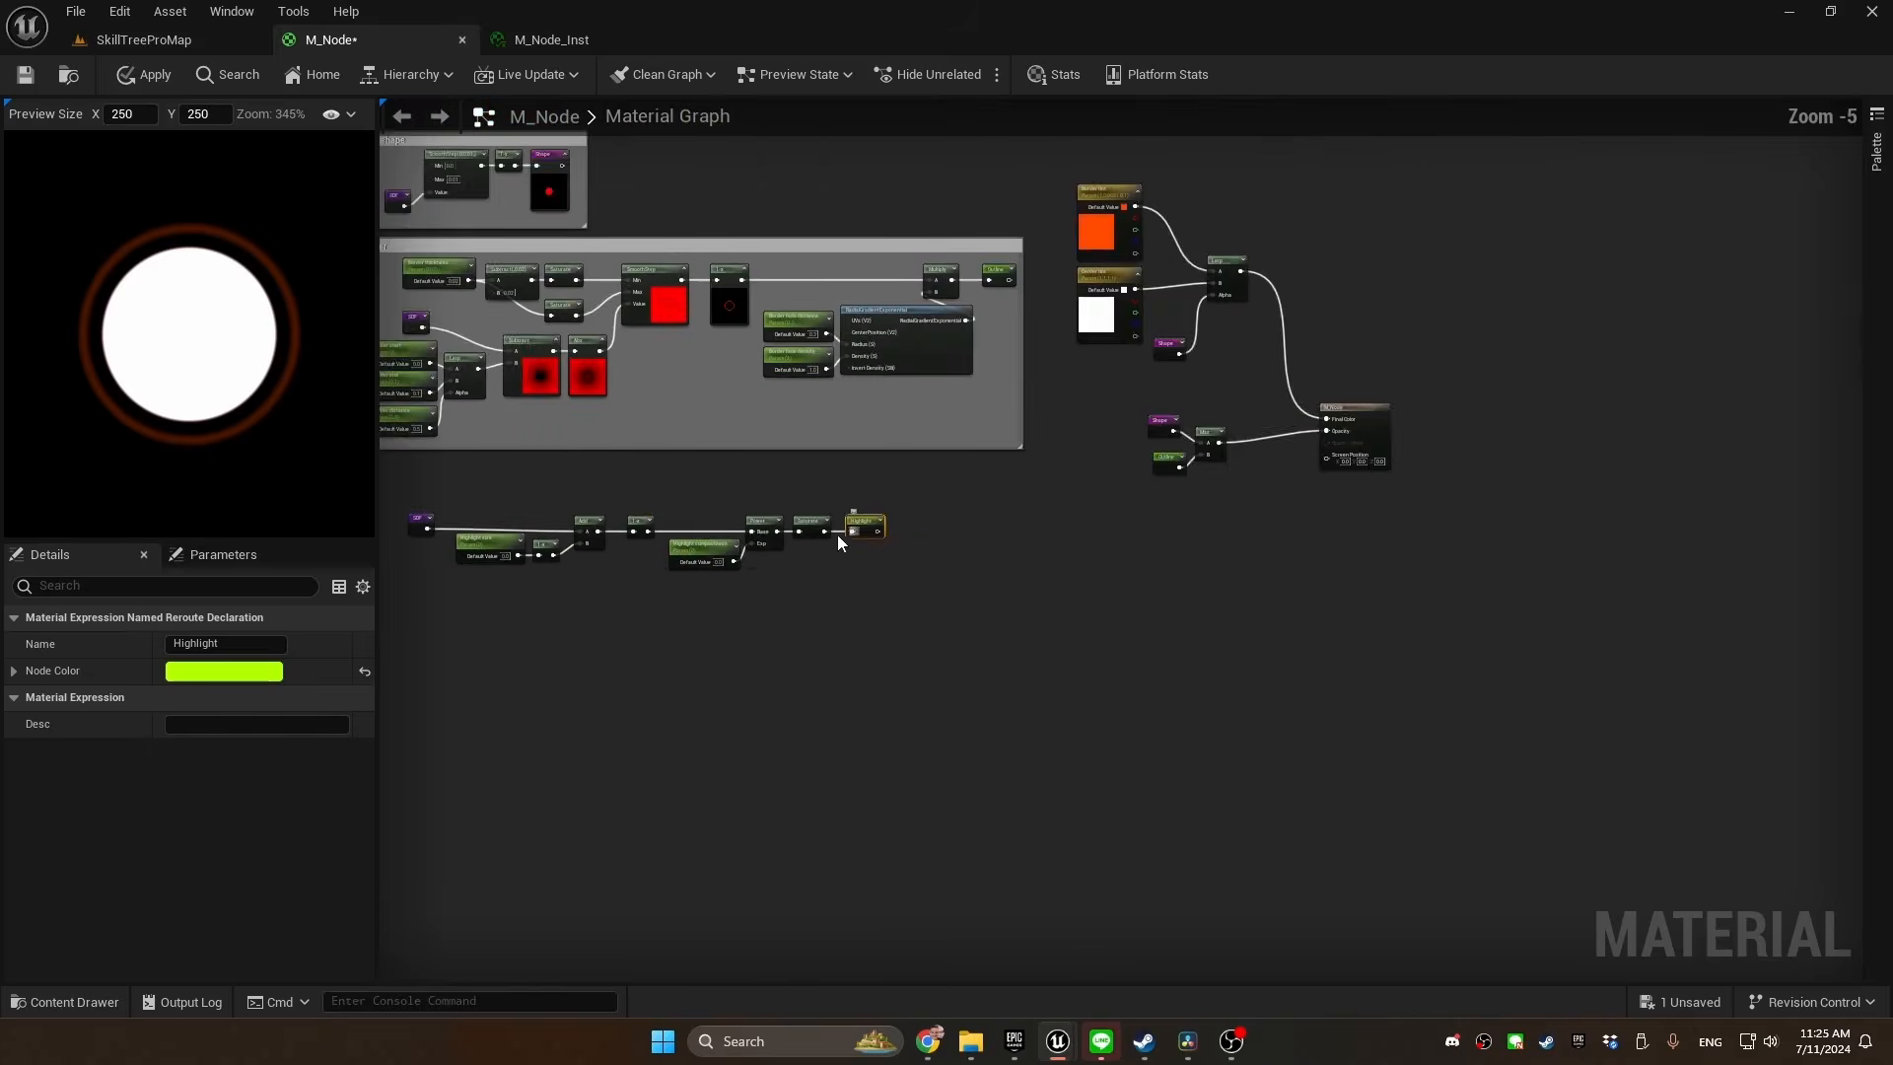
{"action": "right_click_drag", "start_coordinate": [837, 534], "coordinate": [1124, 544]}
{"action": "left_click_drag", "start_coordinate": [1212, 477], "coordinate": [654, 679]}
{"action": "type", "text": "cHighlight"}
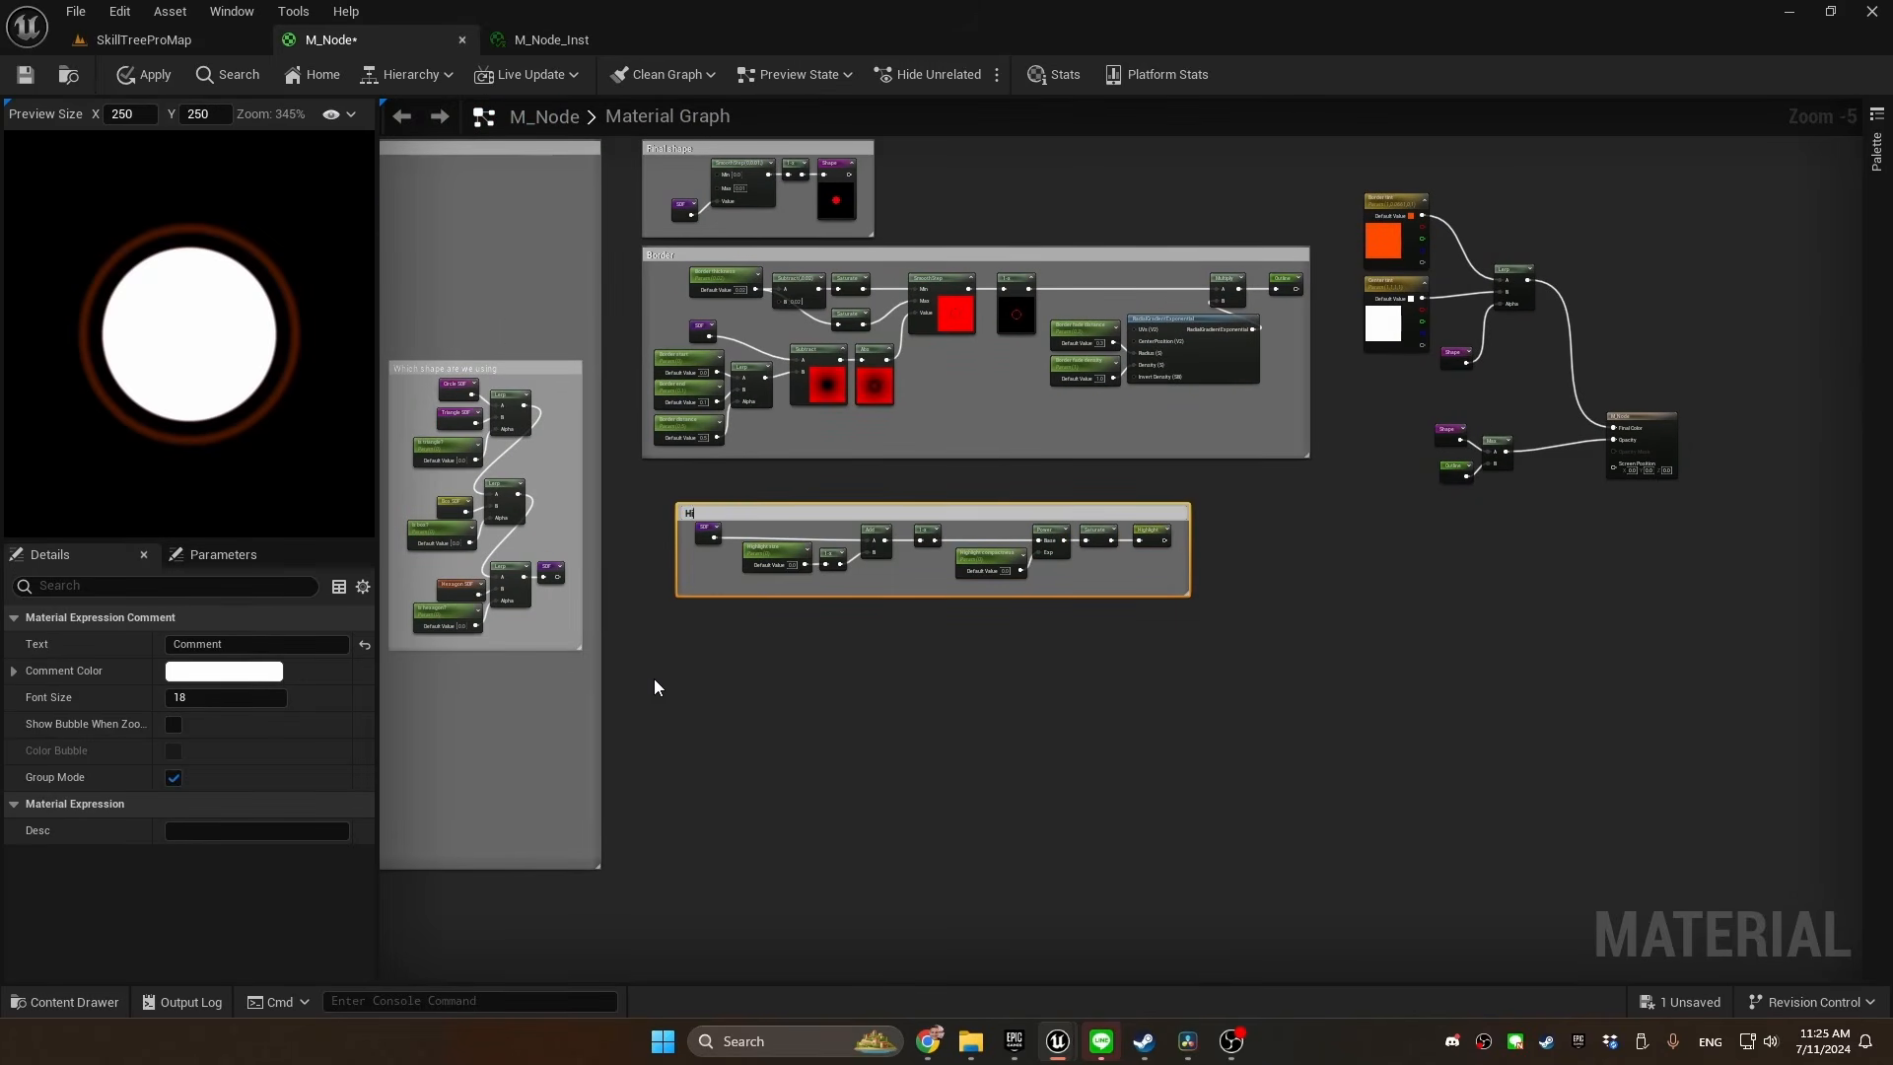
{"action": "key", "text": "Return"}
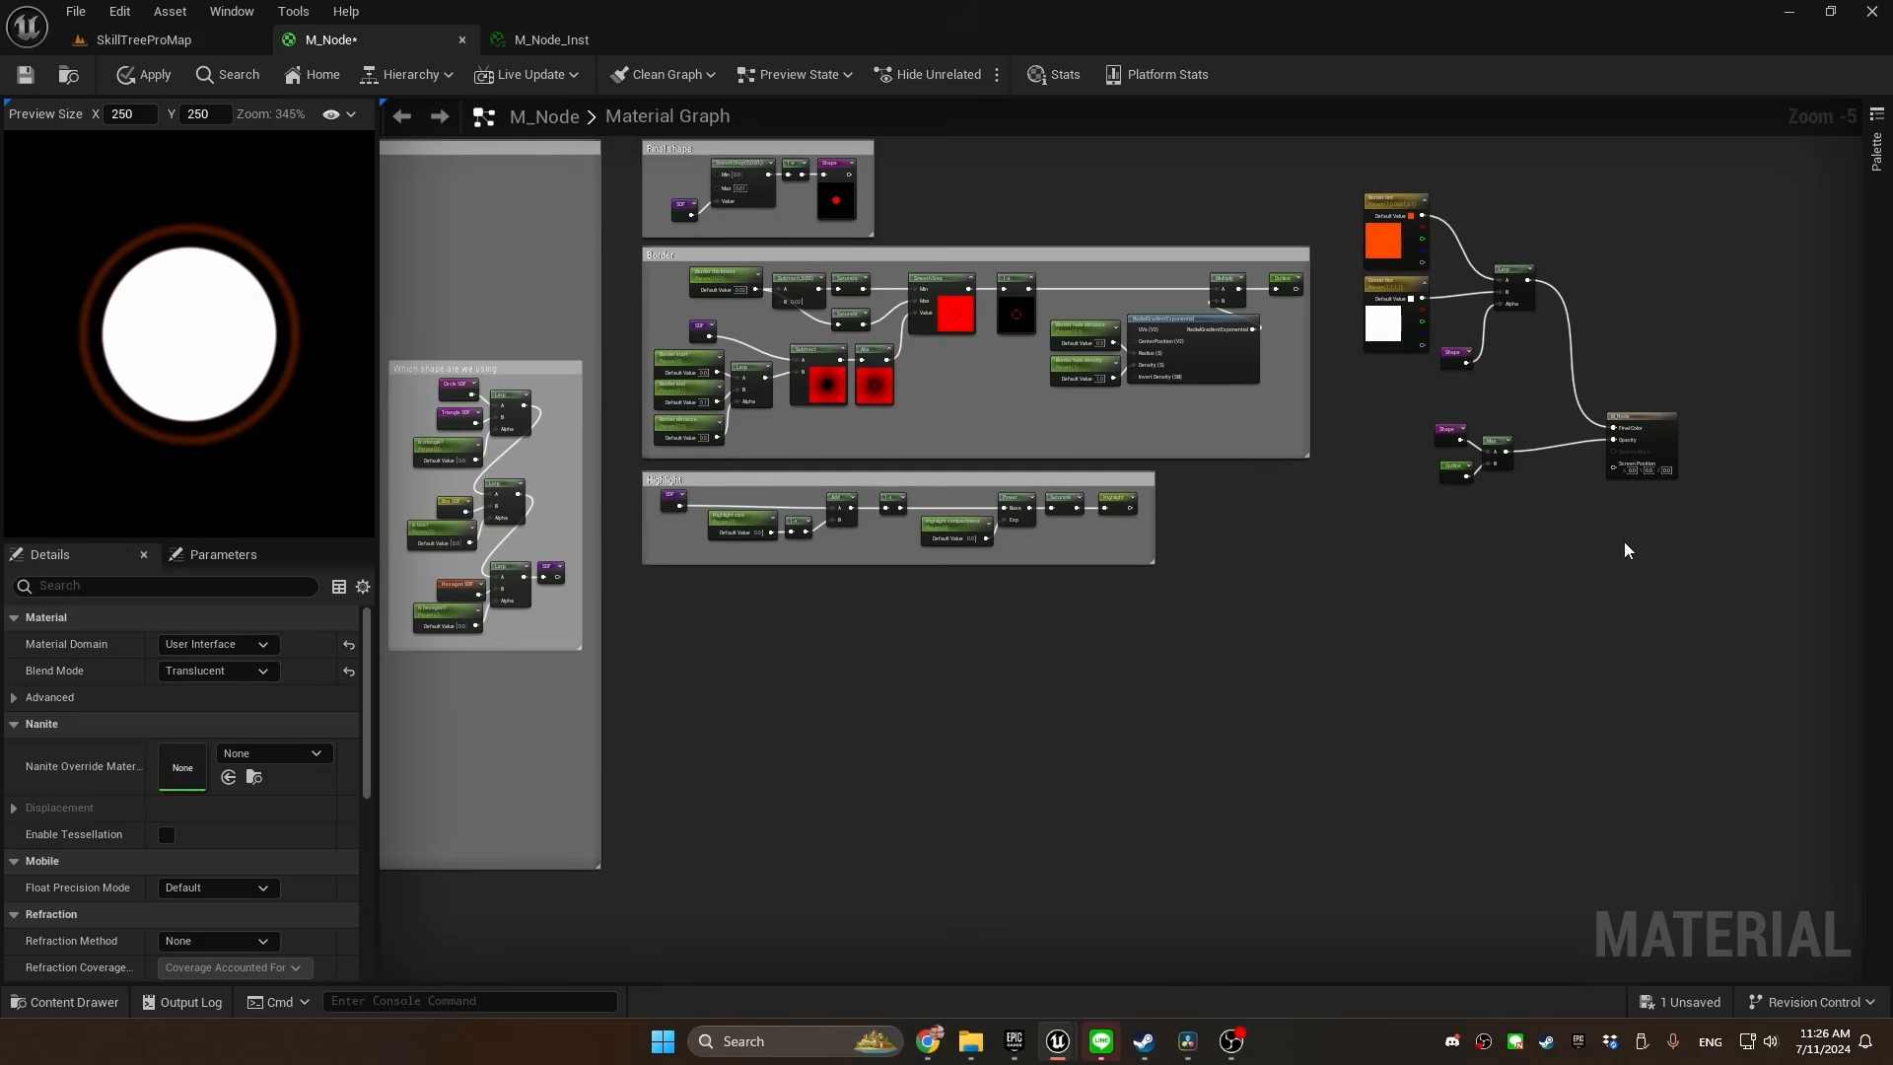
Combine the existing Shape and Outline Max with the Highlight reroute through a second Max node, and connect it to Opacity
{"action": "scroll", "coordinate": [1625, 550], "scroll_direction": "up", "scroll_amount": 4}
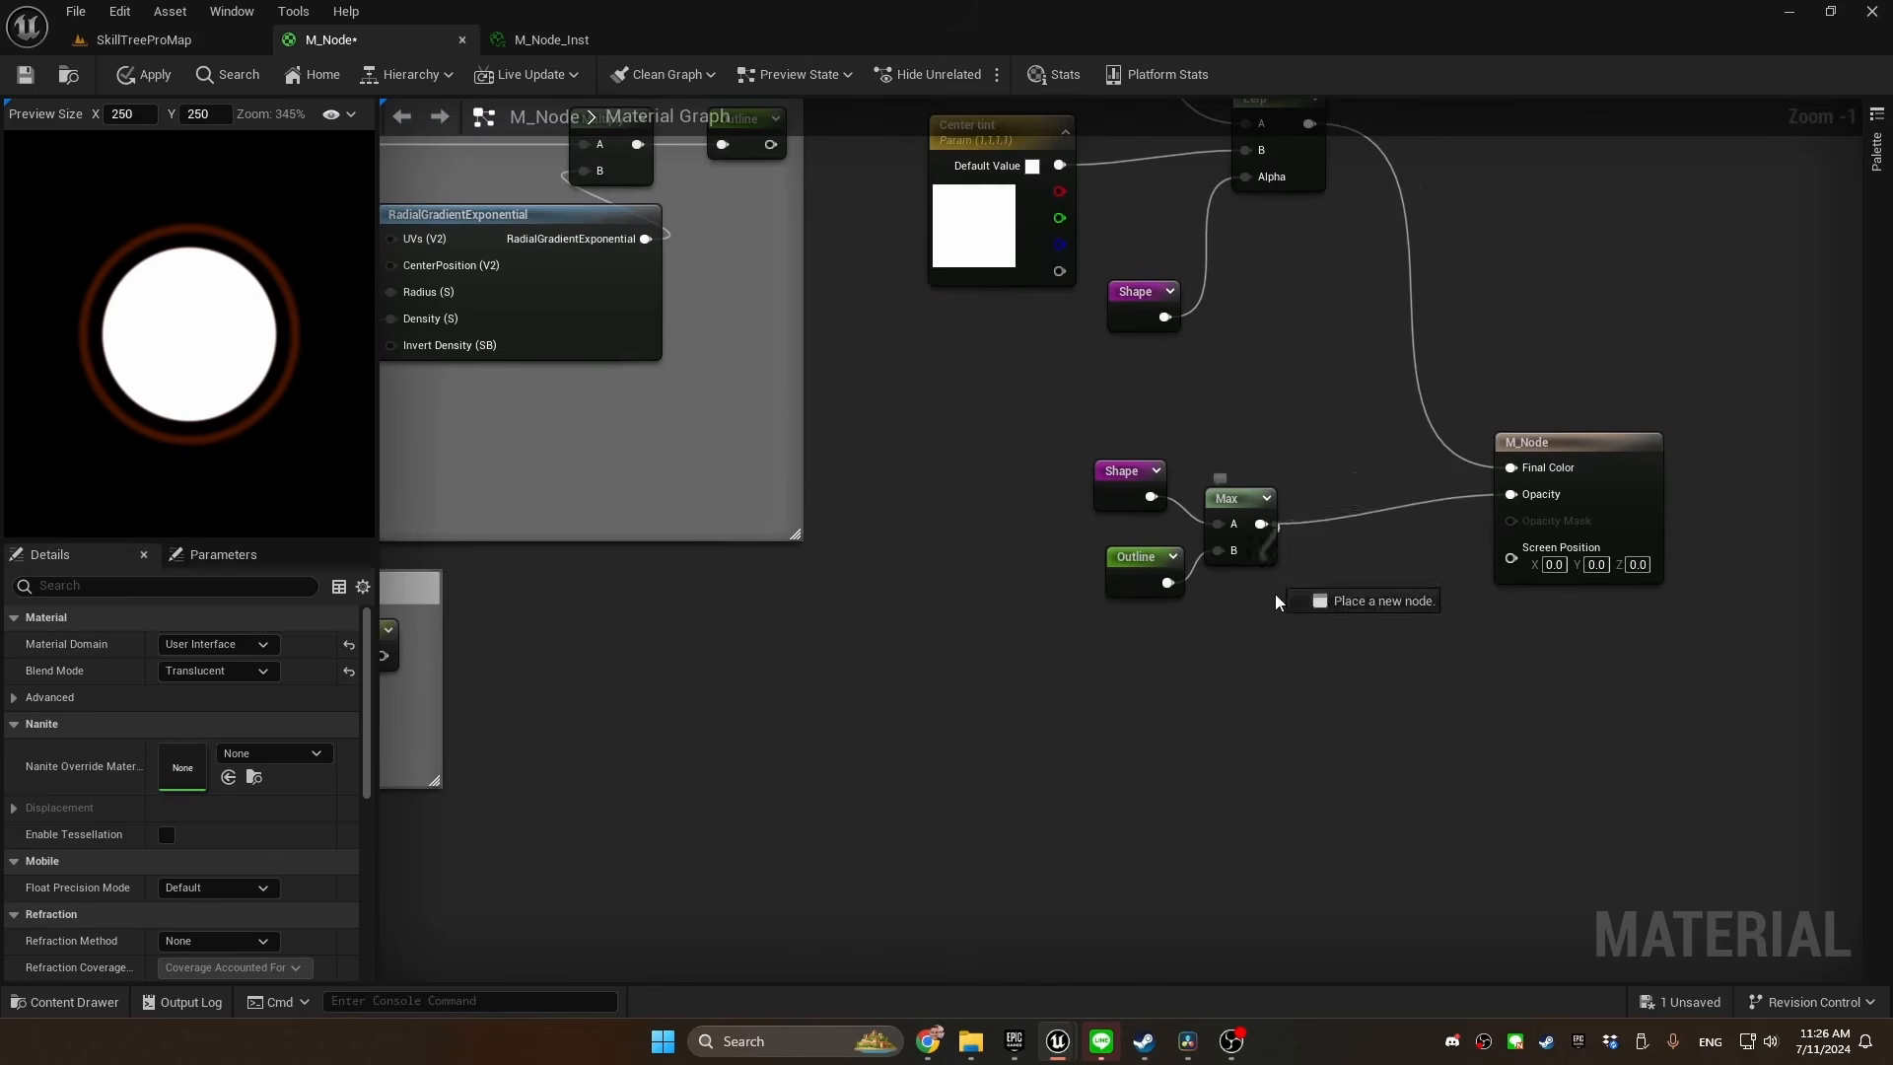
{"action": "left_click_drag", "start_coordinate": [1276, 602], "coordinate": [1261, 649]}
{"action": "type", "text": "max"}
{"action": "key", "text": "Return"}
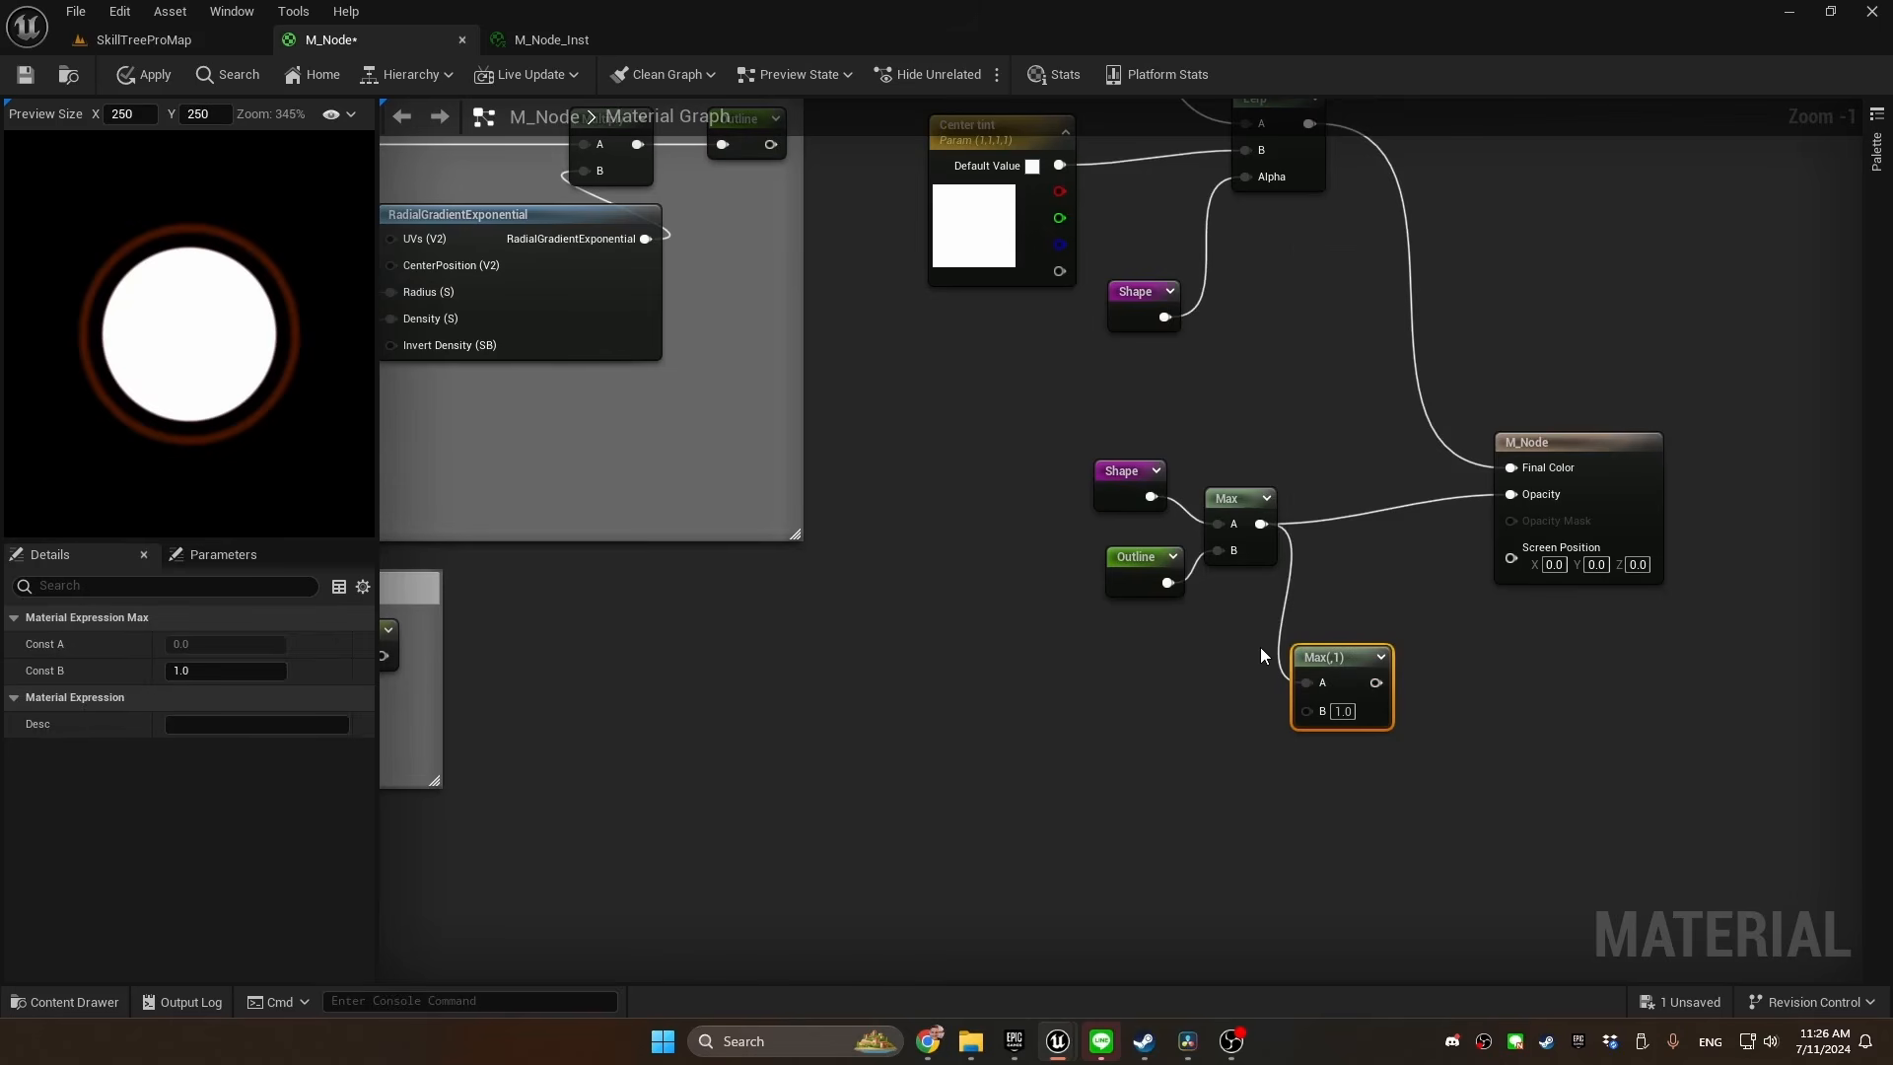
{"action": "left_click_drag", "start_coordinate": [1307, 711], "coordinate": [1168, 731]}
{"action": "type", "text": "highl"}
{"action": "key", "text": "Return"}
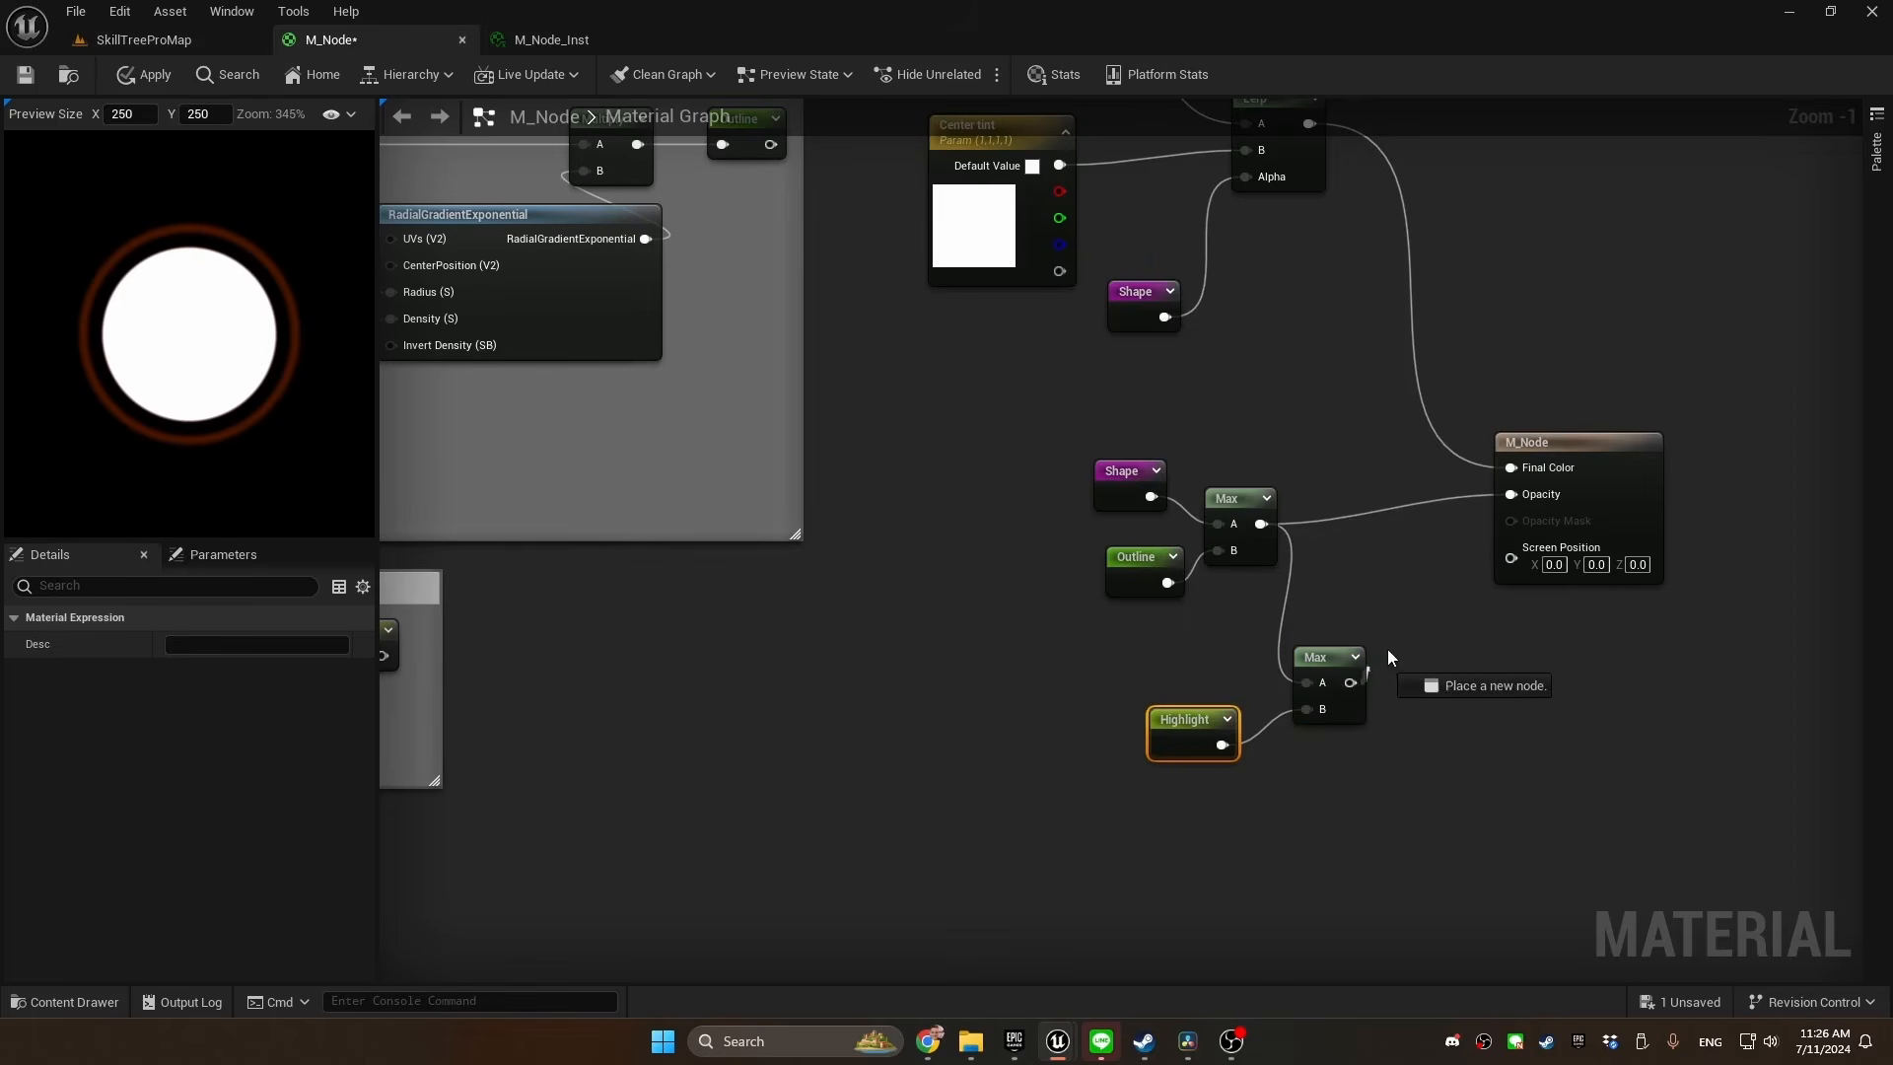
{"action": "left_click_drag", "start_coordinate": [1387, 656], "coordinate": [1510, 494]}
{"action": "left_click_drag", "start_coordinate": [1281, 507], "coordinate": [1212, 575]}
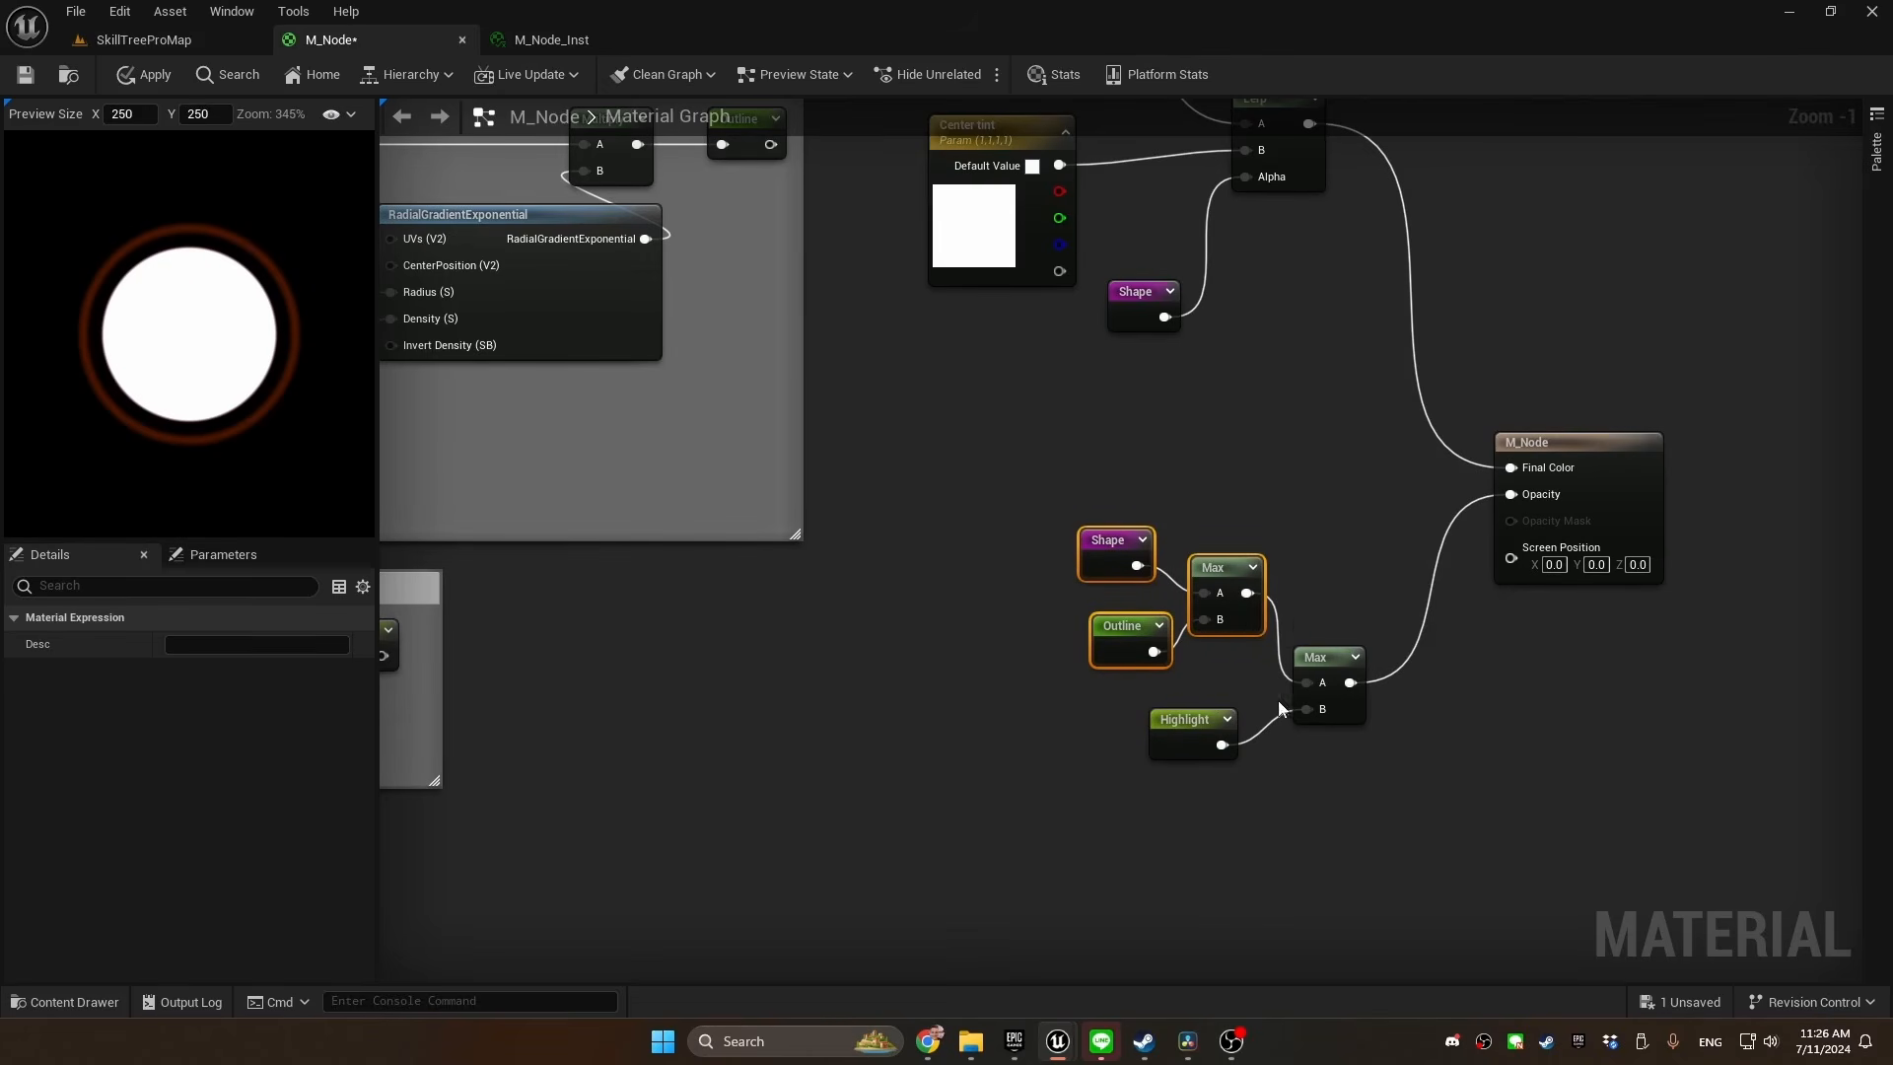
Duplicate the Border tint parameter above the original and rename the copy Highlight tint
{"action": "right_click_drag", "start_coordinate": [1447, 266], "coordinate": [1437, 520]}
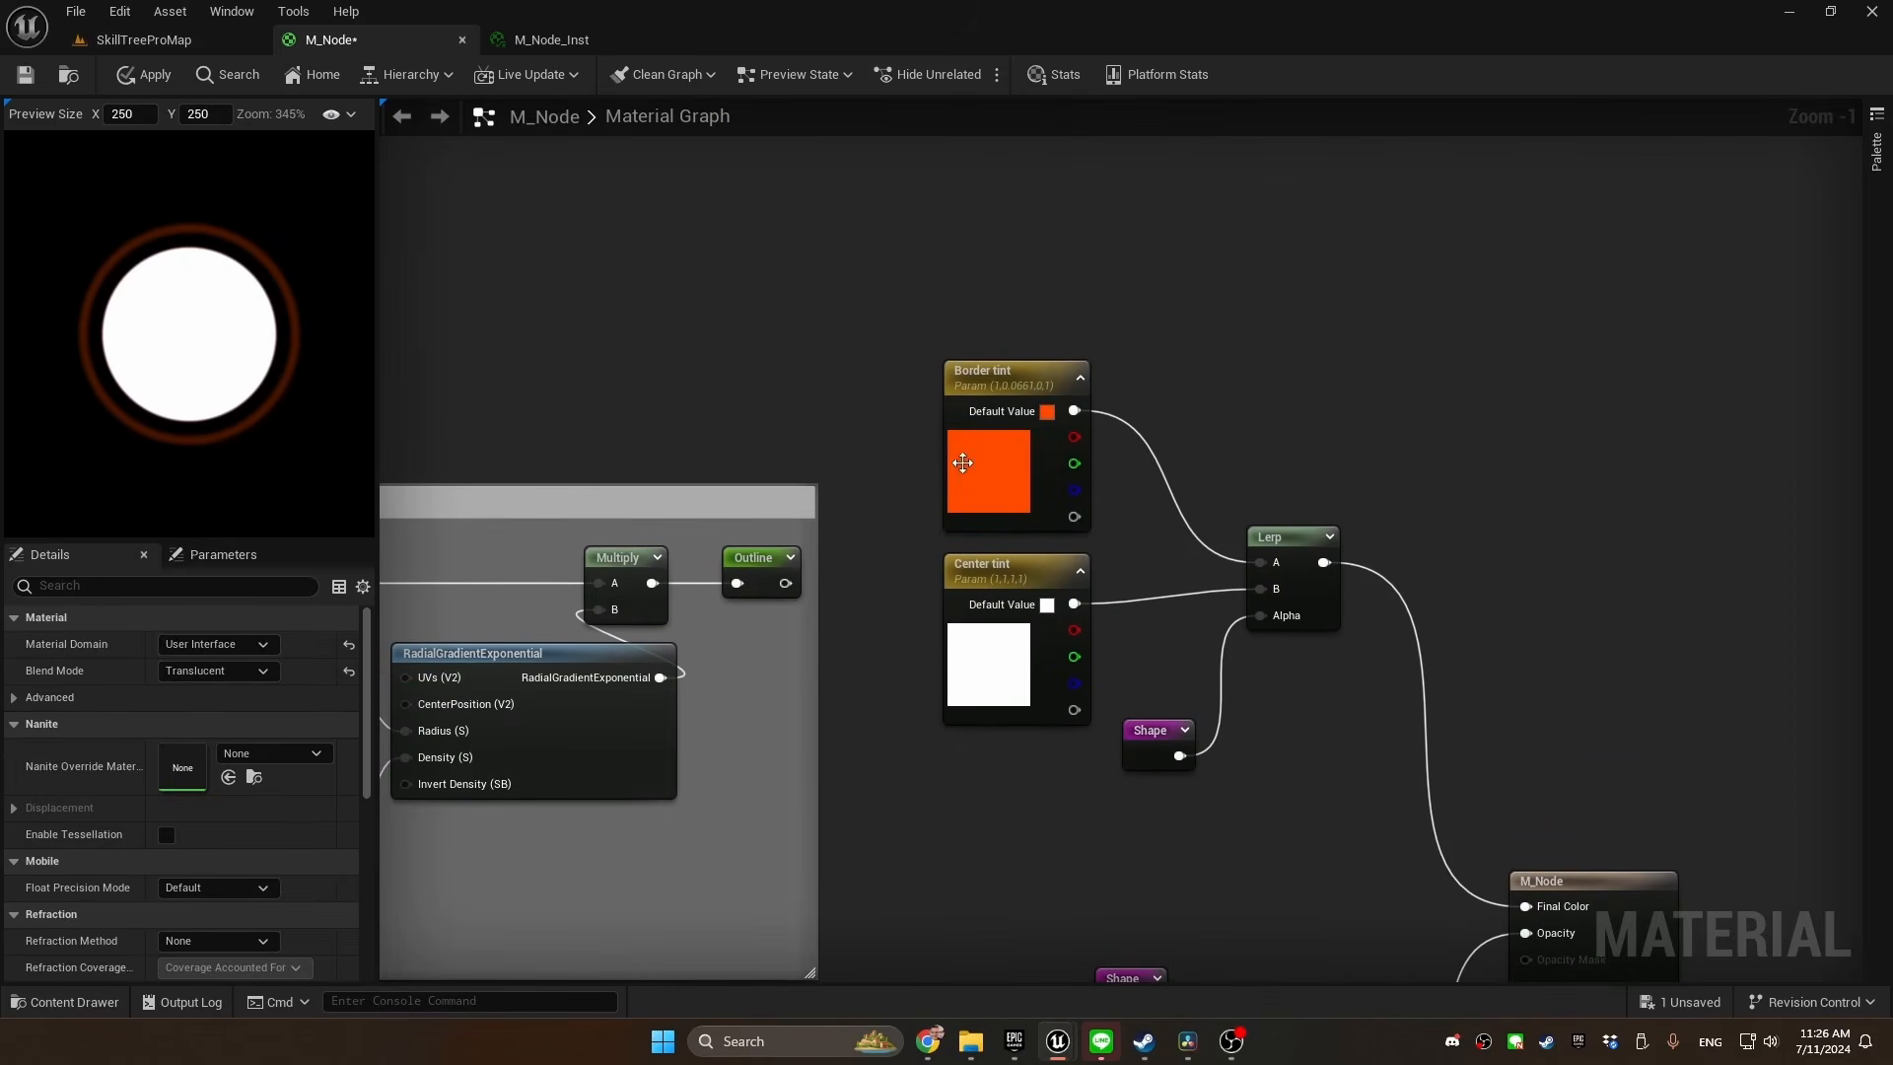
{"action": "left_click", "coordinate": [962, 449]}
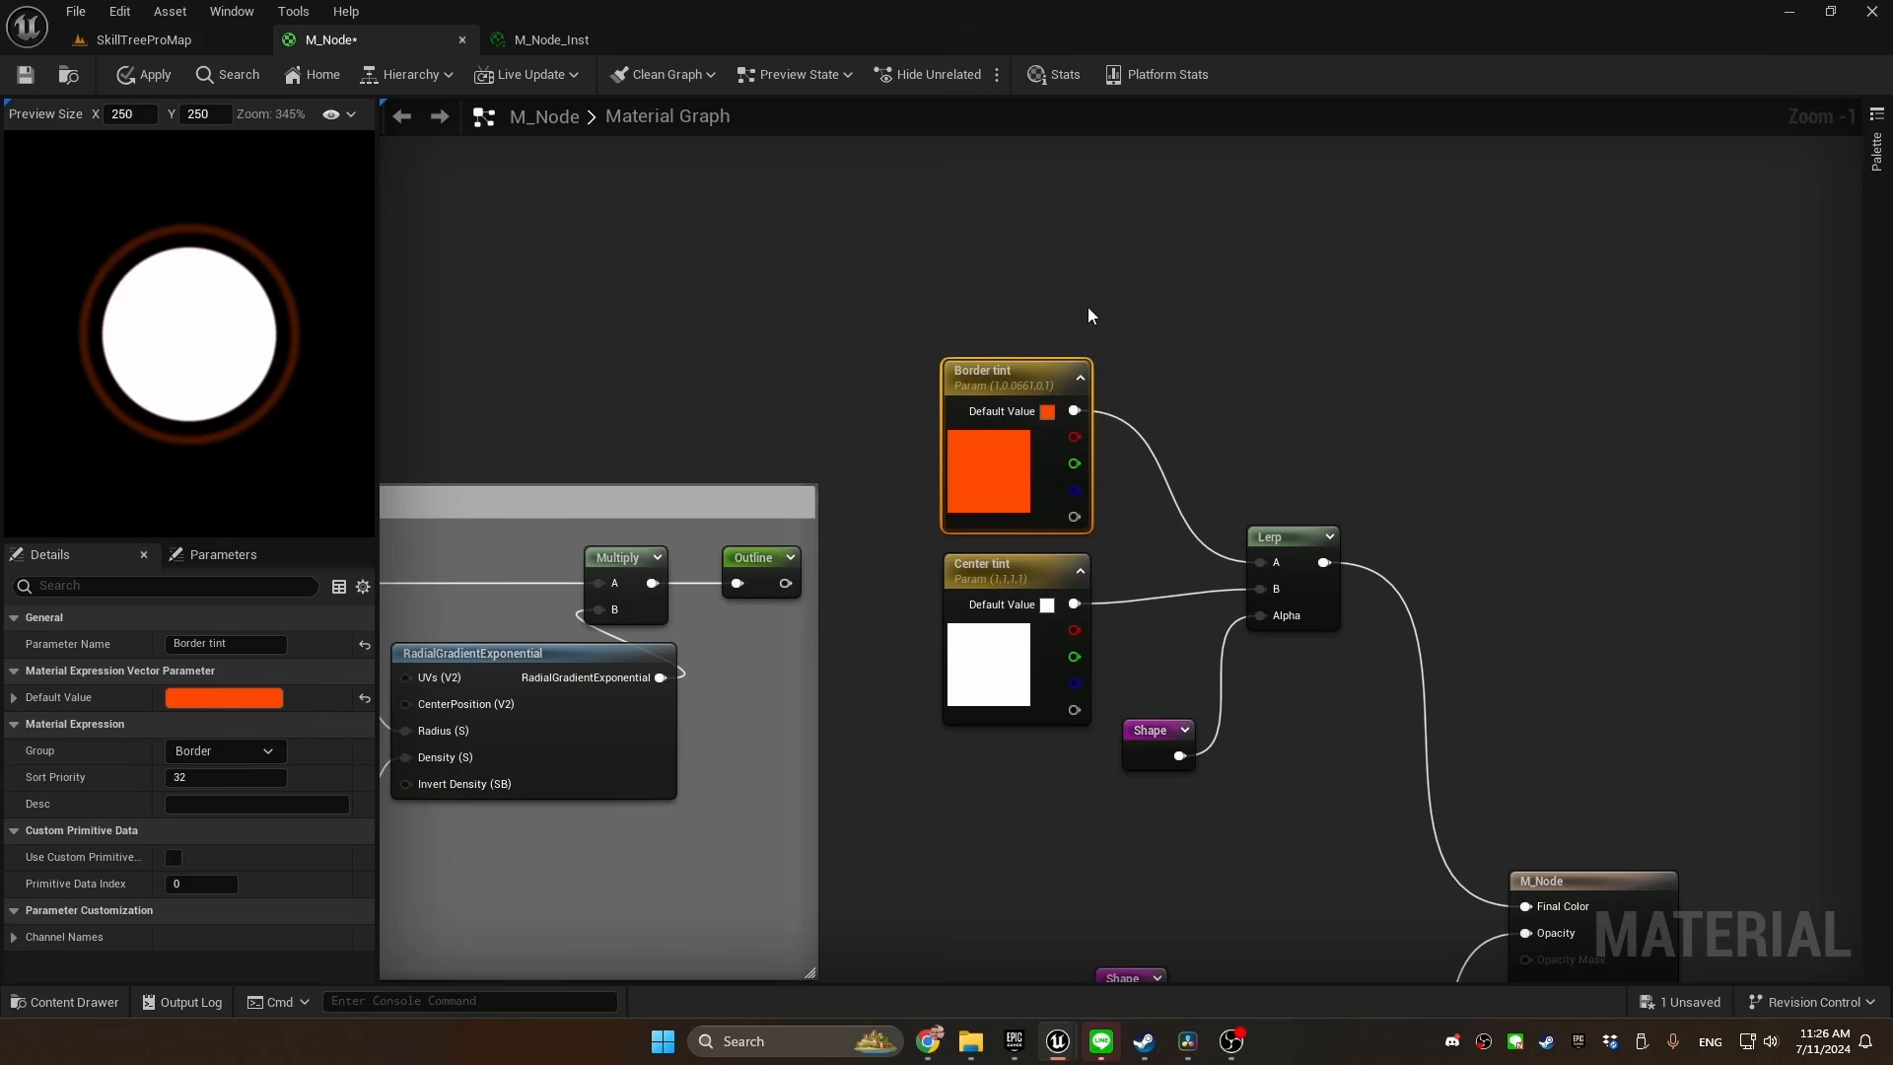
{"action": "key", "text": "ctrl+v"}
{"action": "double_click", "coordinate": [1011, 181]}
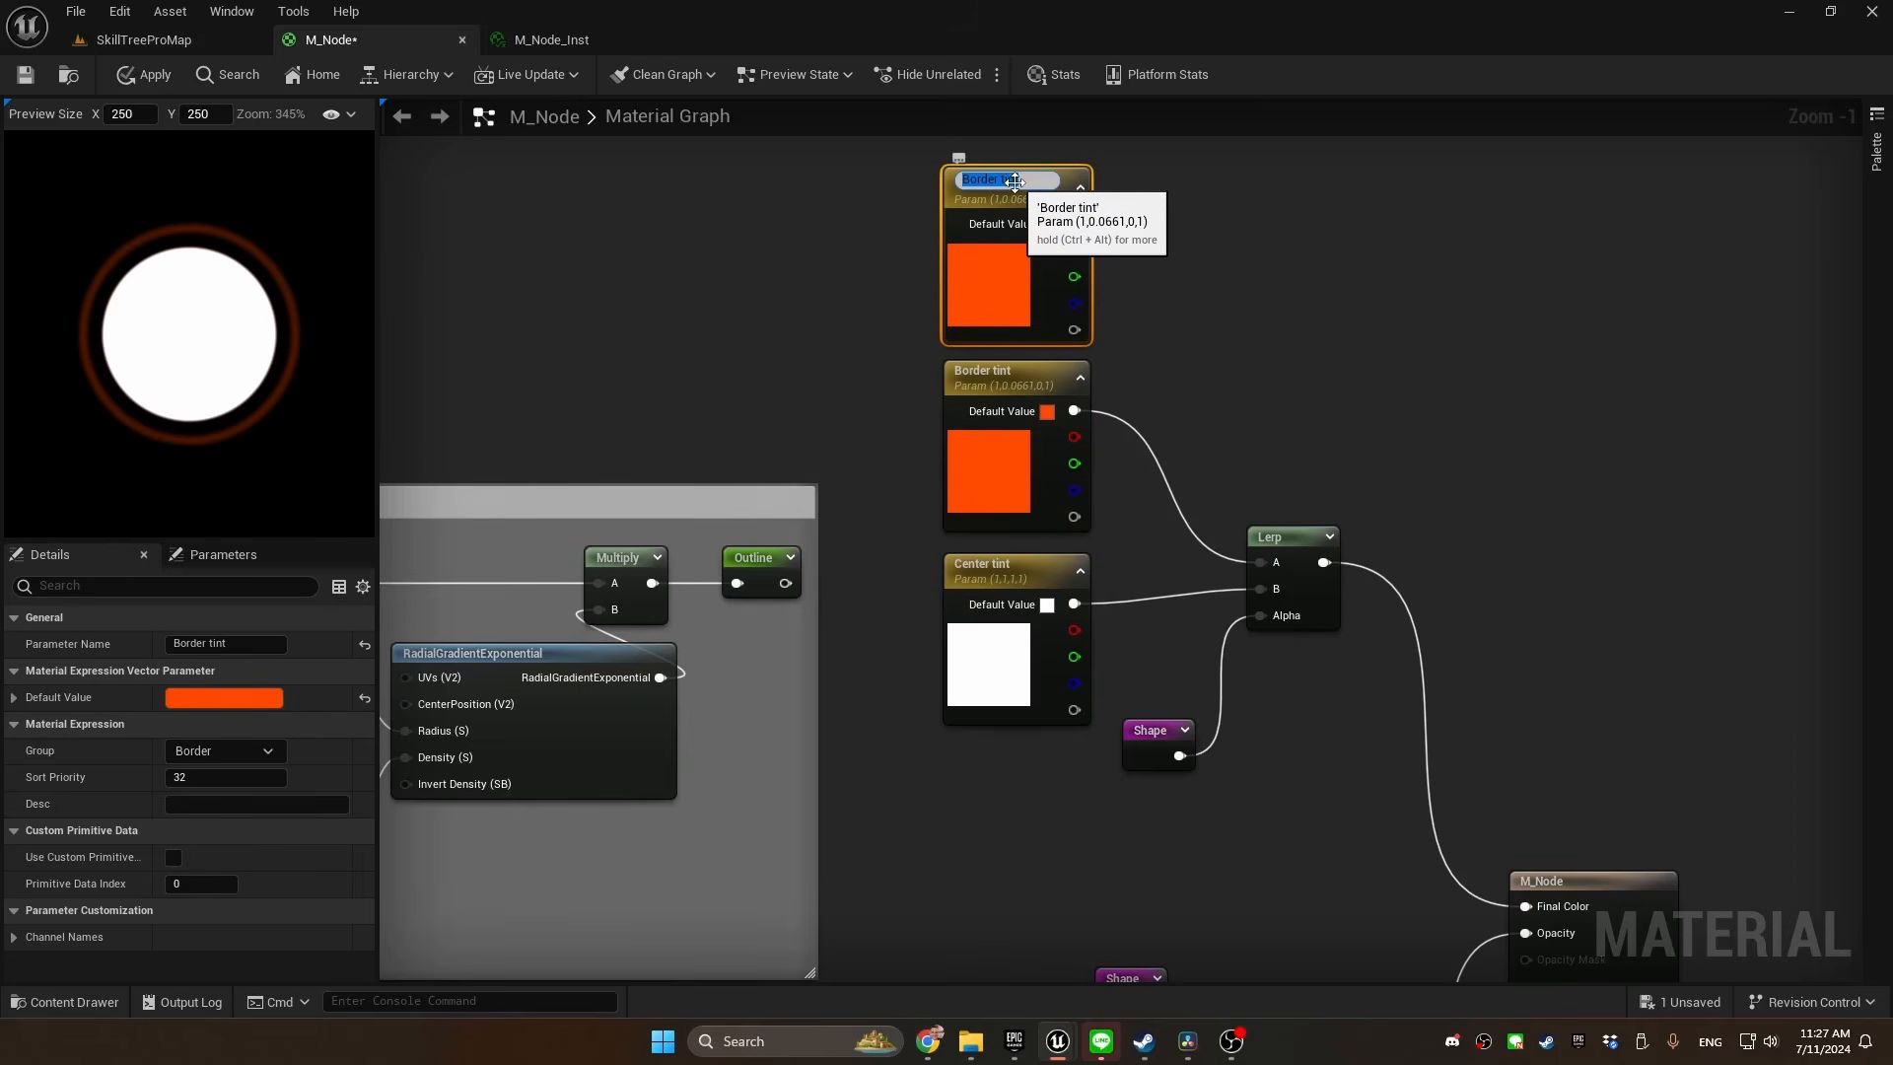
{"action": "type", "text": "HK"}
{"action": "key", "text": "Return"}
Blend Highlight tint (A) and Border tint (B) in a new Lerp using Outline as Alpha, and feed it into the existing Lerp's A
{"action": "left_click", "coordinate": [1201, 300]}
{"action": "left_click", "coordinate": [1253, 301]}
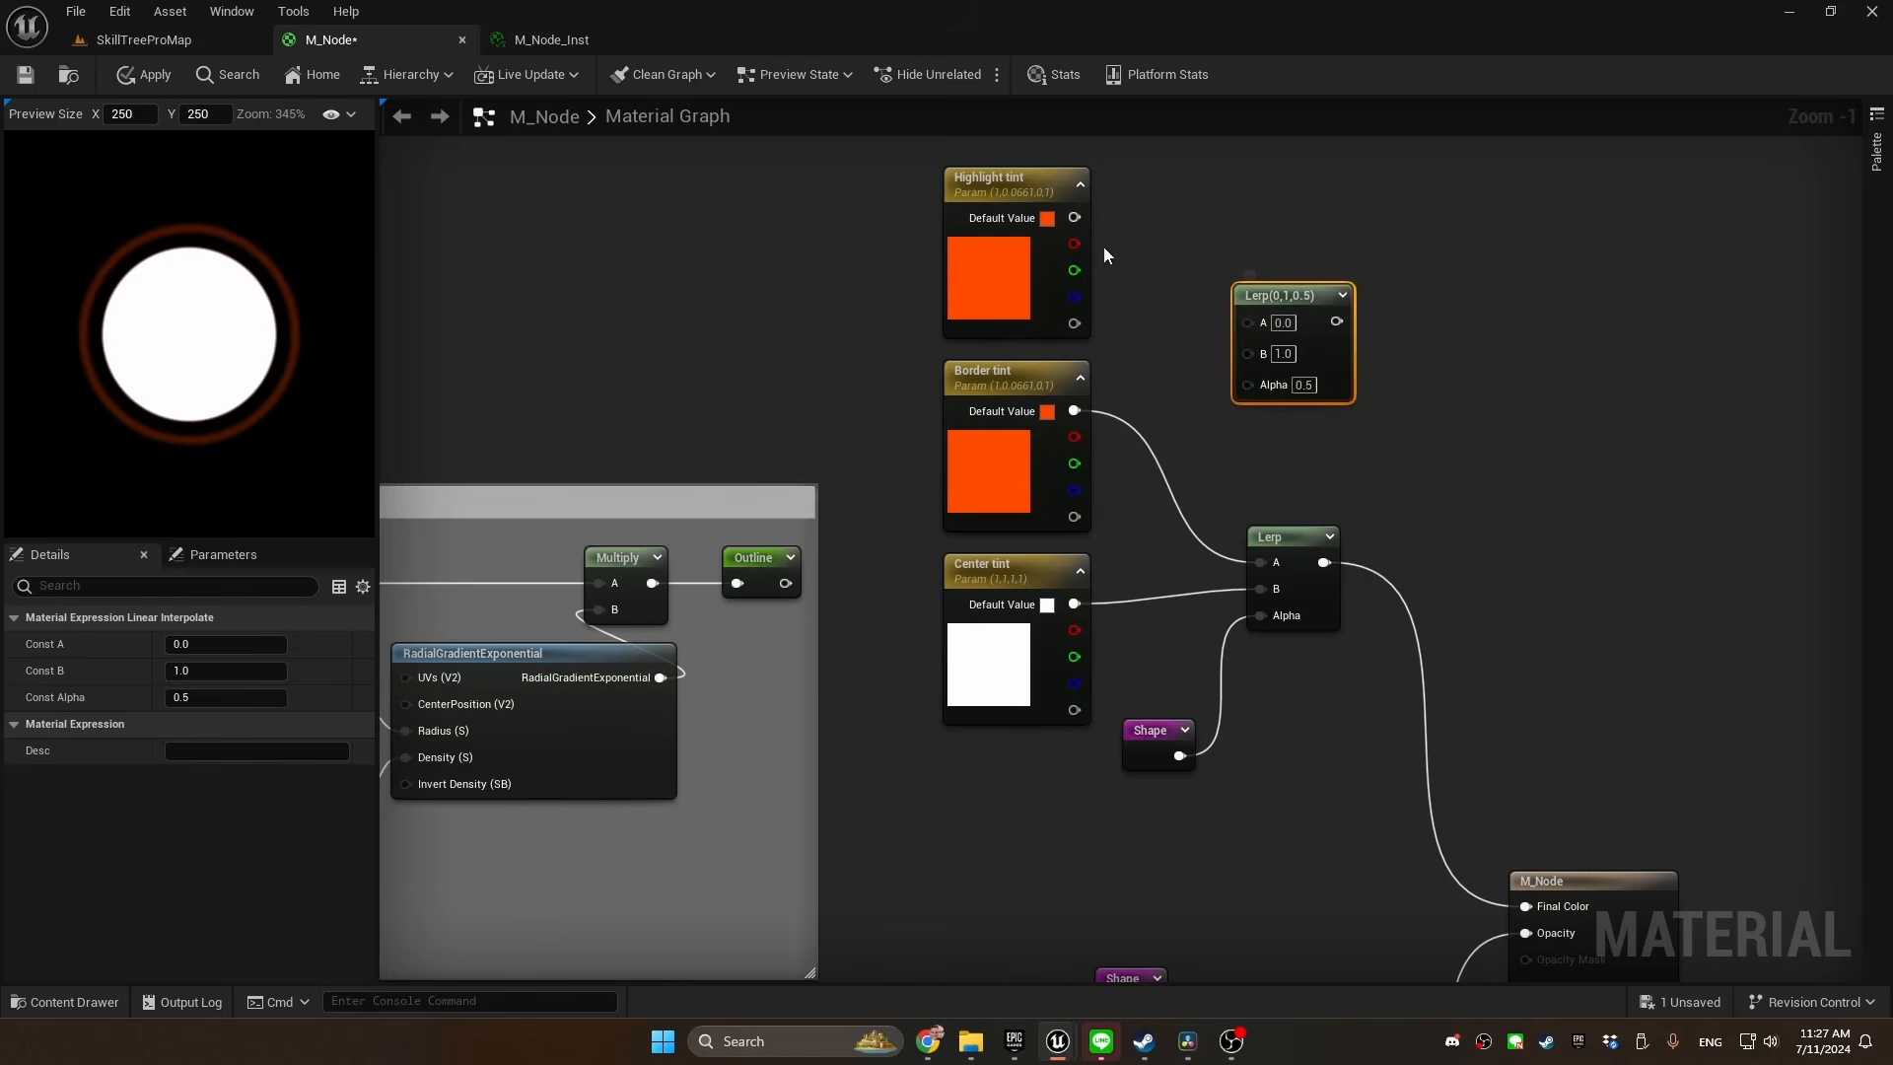
{"action": "left_click_drag", "start_coordinate": [1074, 217], "coordinate": [1248, 320]}
{"action": "left_click_drag", "start_coordinate": [1074, 411], "coordinate": [1268, 563]}
{"action": "left_click_drag", "start_coordinate": [1248, 376], "coordinate": [1181, 446]}
{"action": "type", "text": "outline"}
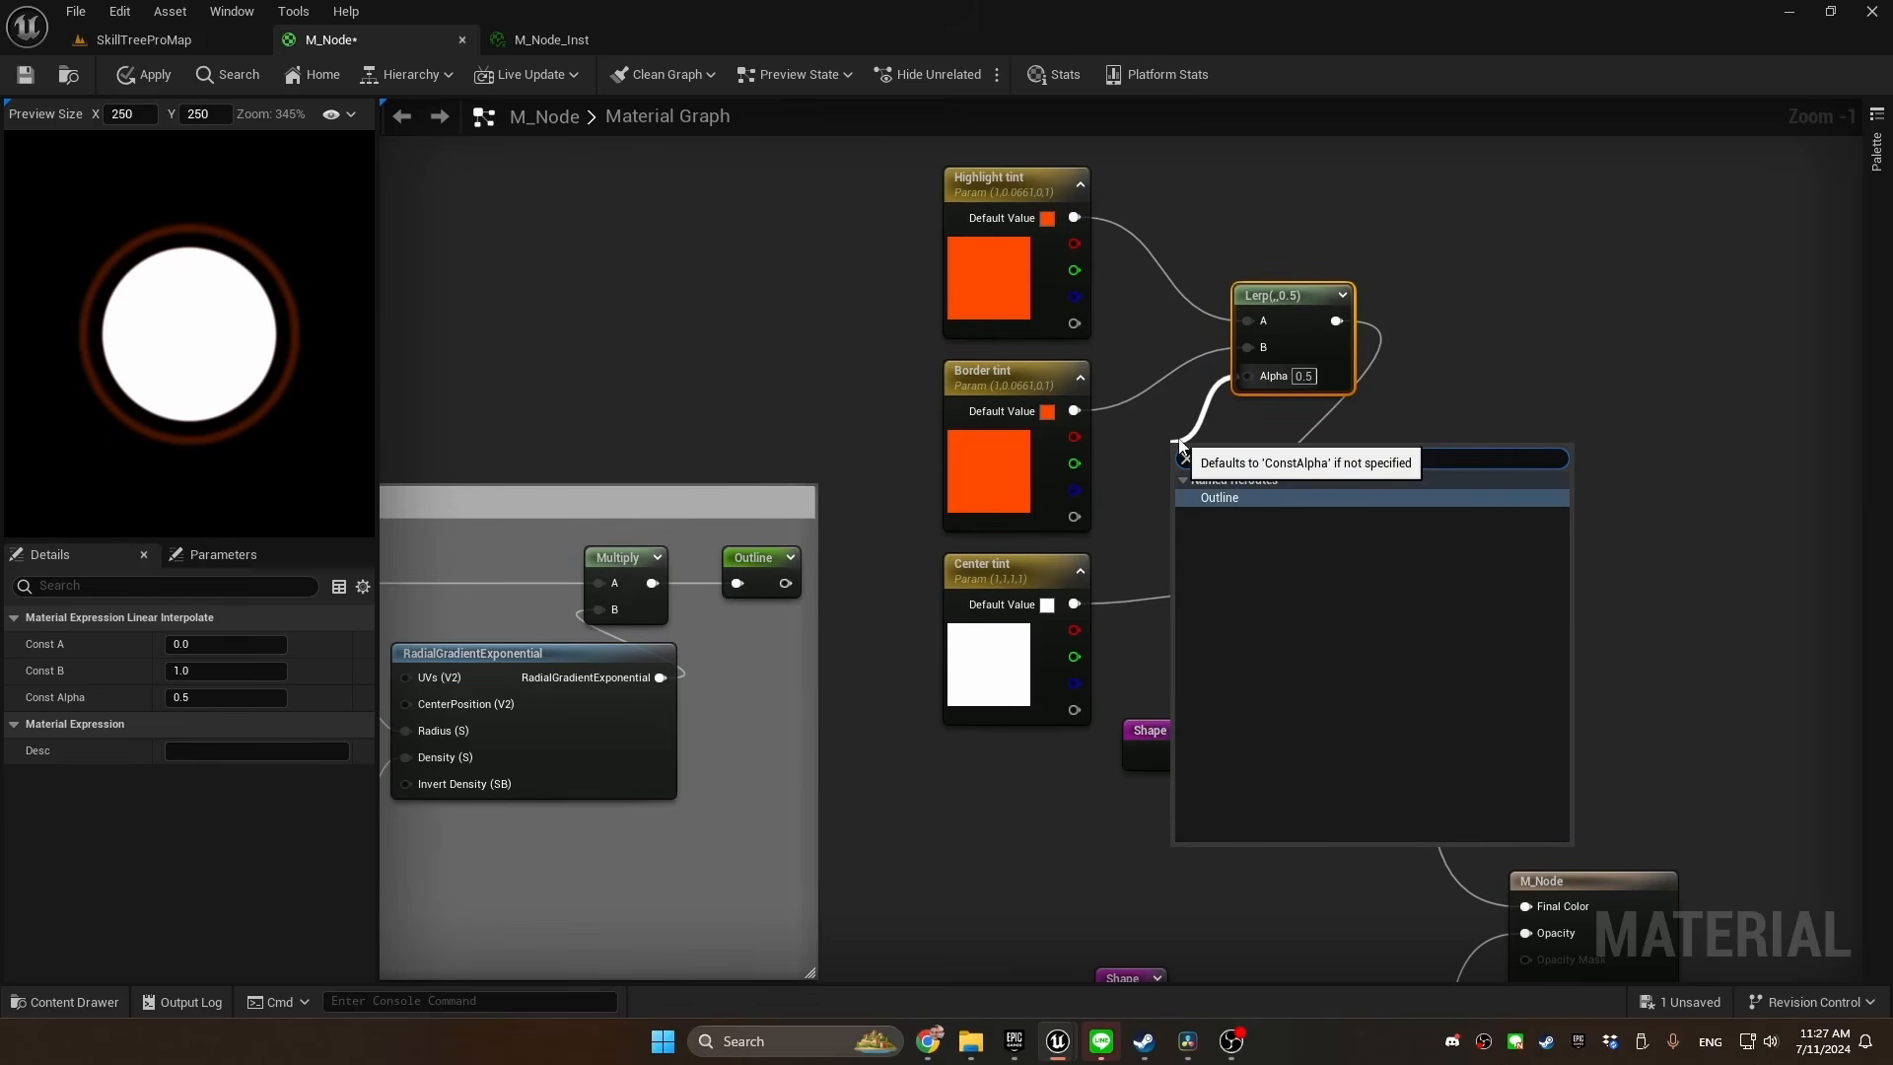
{"action": "key", "text": "Return"}
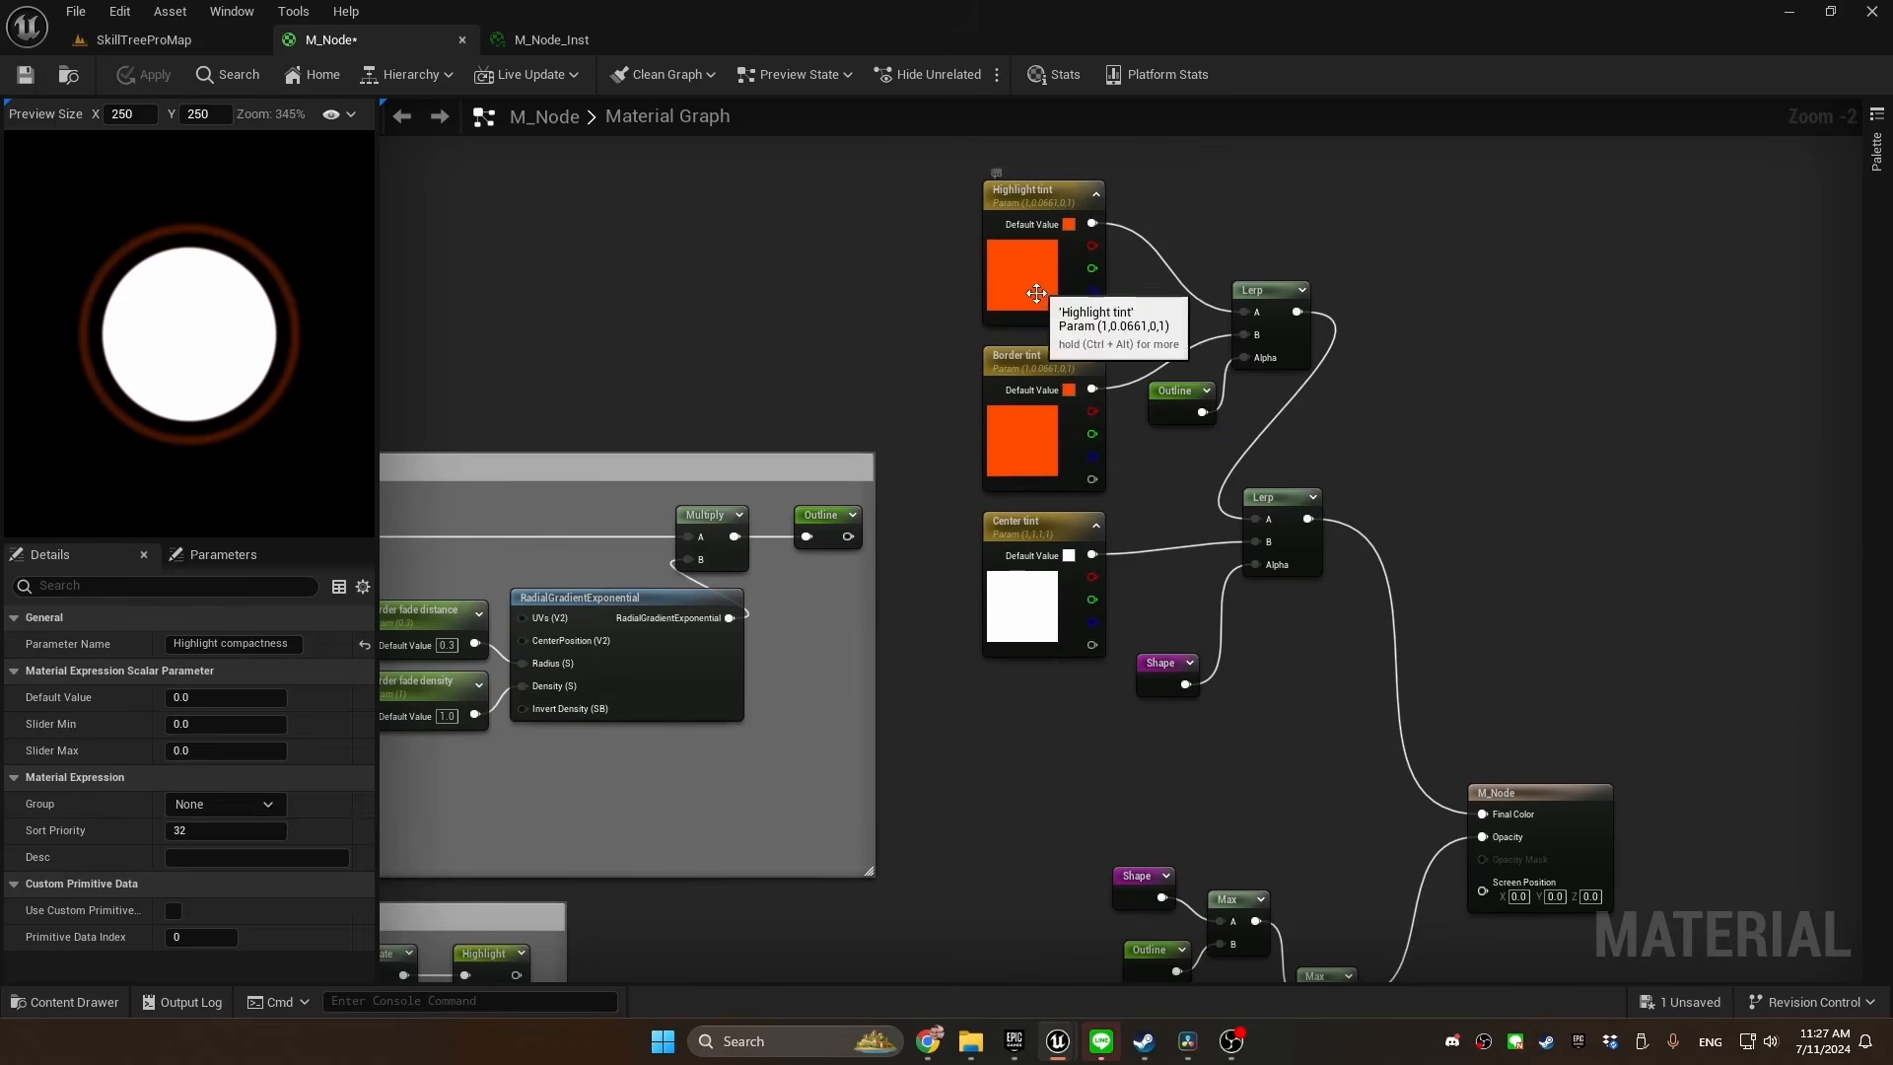
Assign Highlight tint, Highlight size and Highlight compactness to a shared highlight parameter group
{"action": "left_click", "coordinate": [1035, 295]}
{"action": "right_click_drag", "start_coordinate": [805, 670], "coordinate": [1437, 313]}
{"action": "right_click_drag", "start_coordinate": [1063, 637], "coordinate": [1339, 546]}
{"action": "left_click", "coordinate": [1059, 575], "text": "ctrl"}
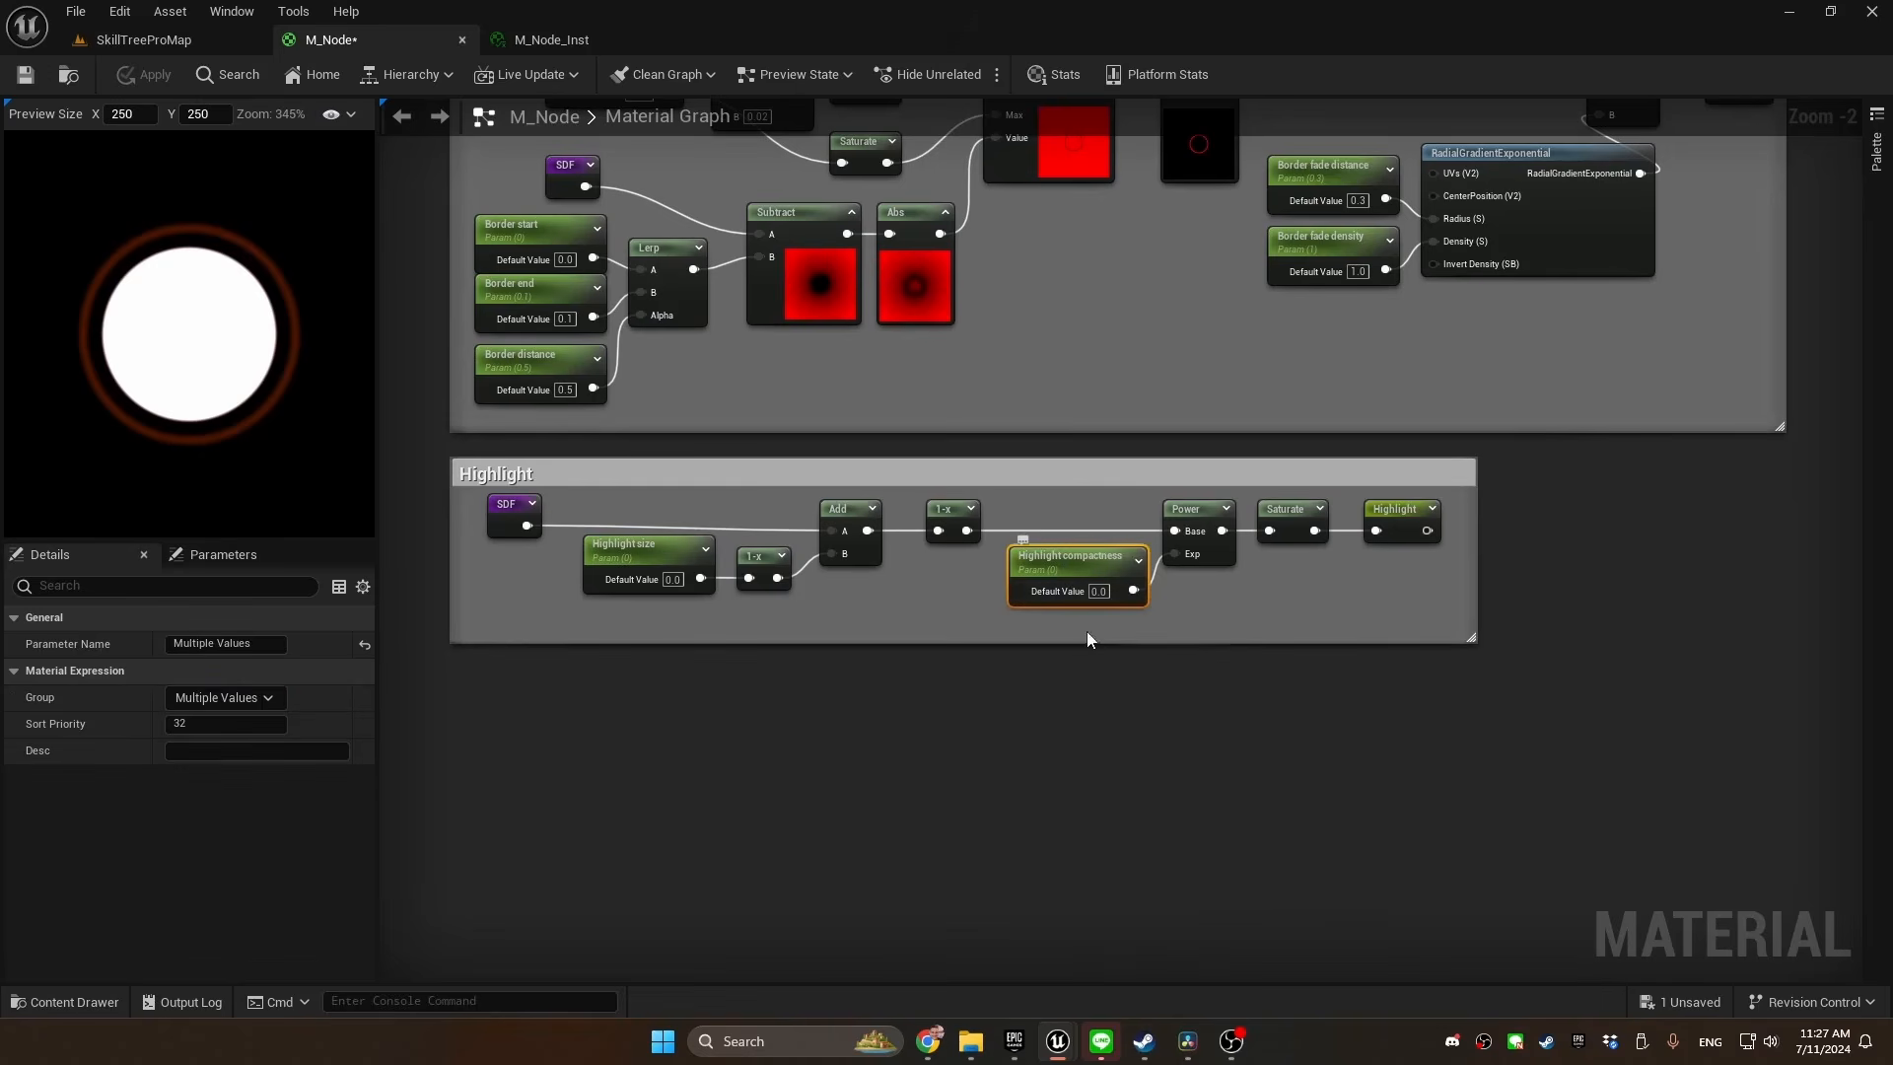
{"action": "right_click", "coordinate": [636, 554]}
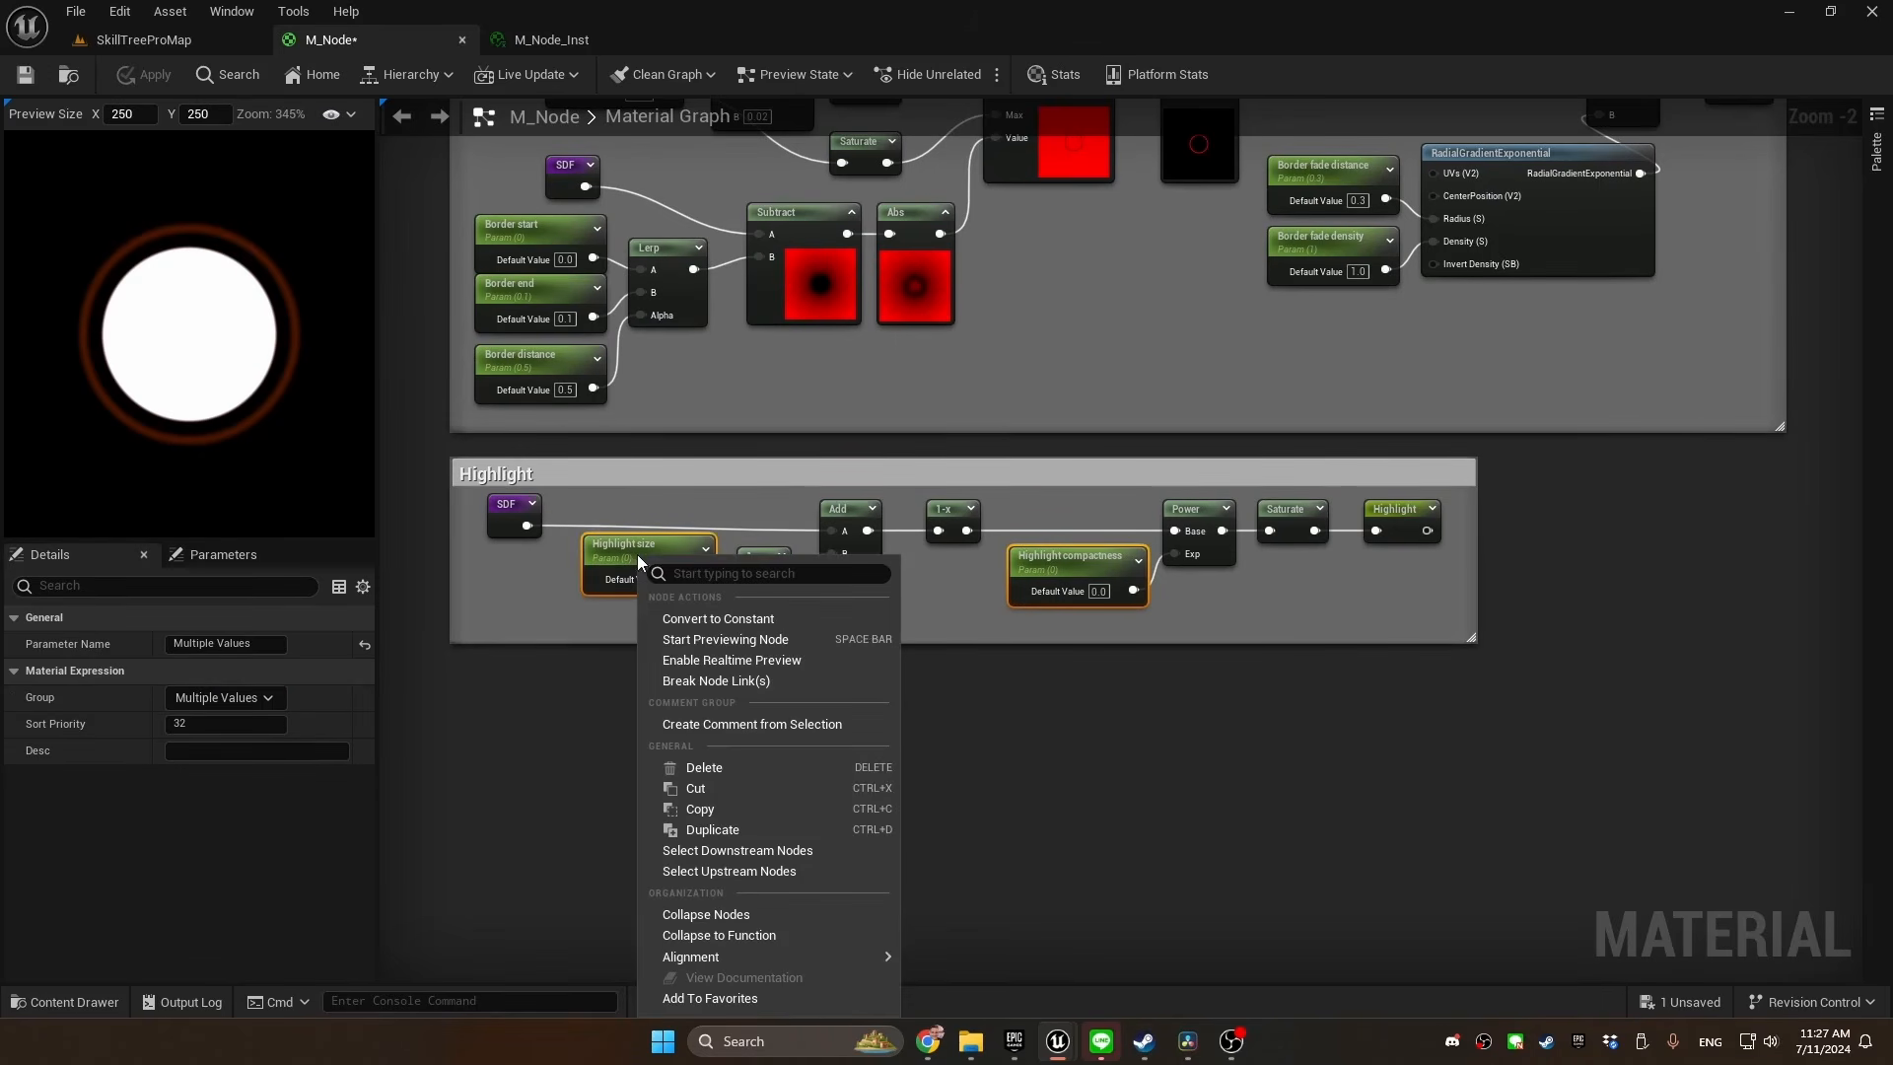
{"action": "left_click", "coordinate": [601, 580]}
{"action": "left_click", "coordinate": [235, 698]}
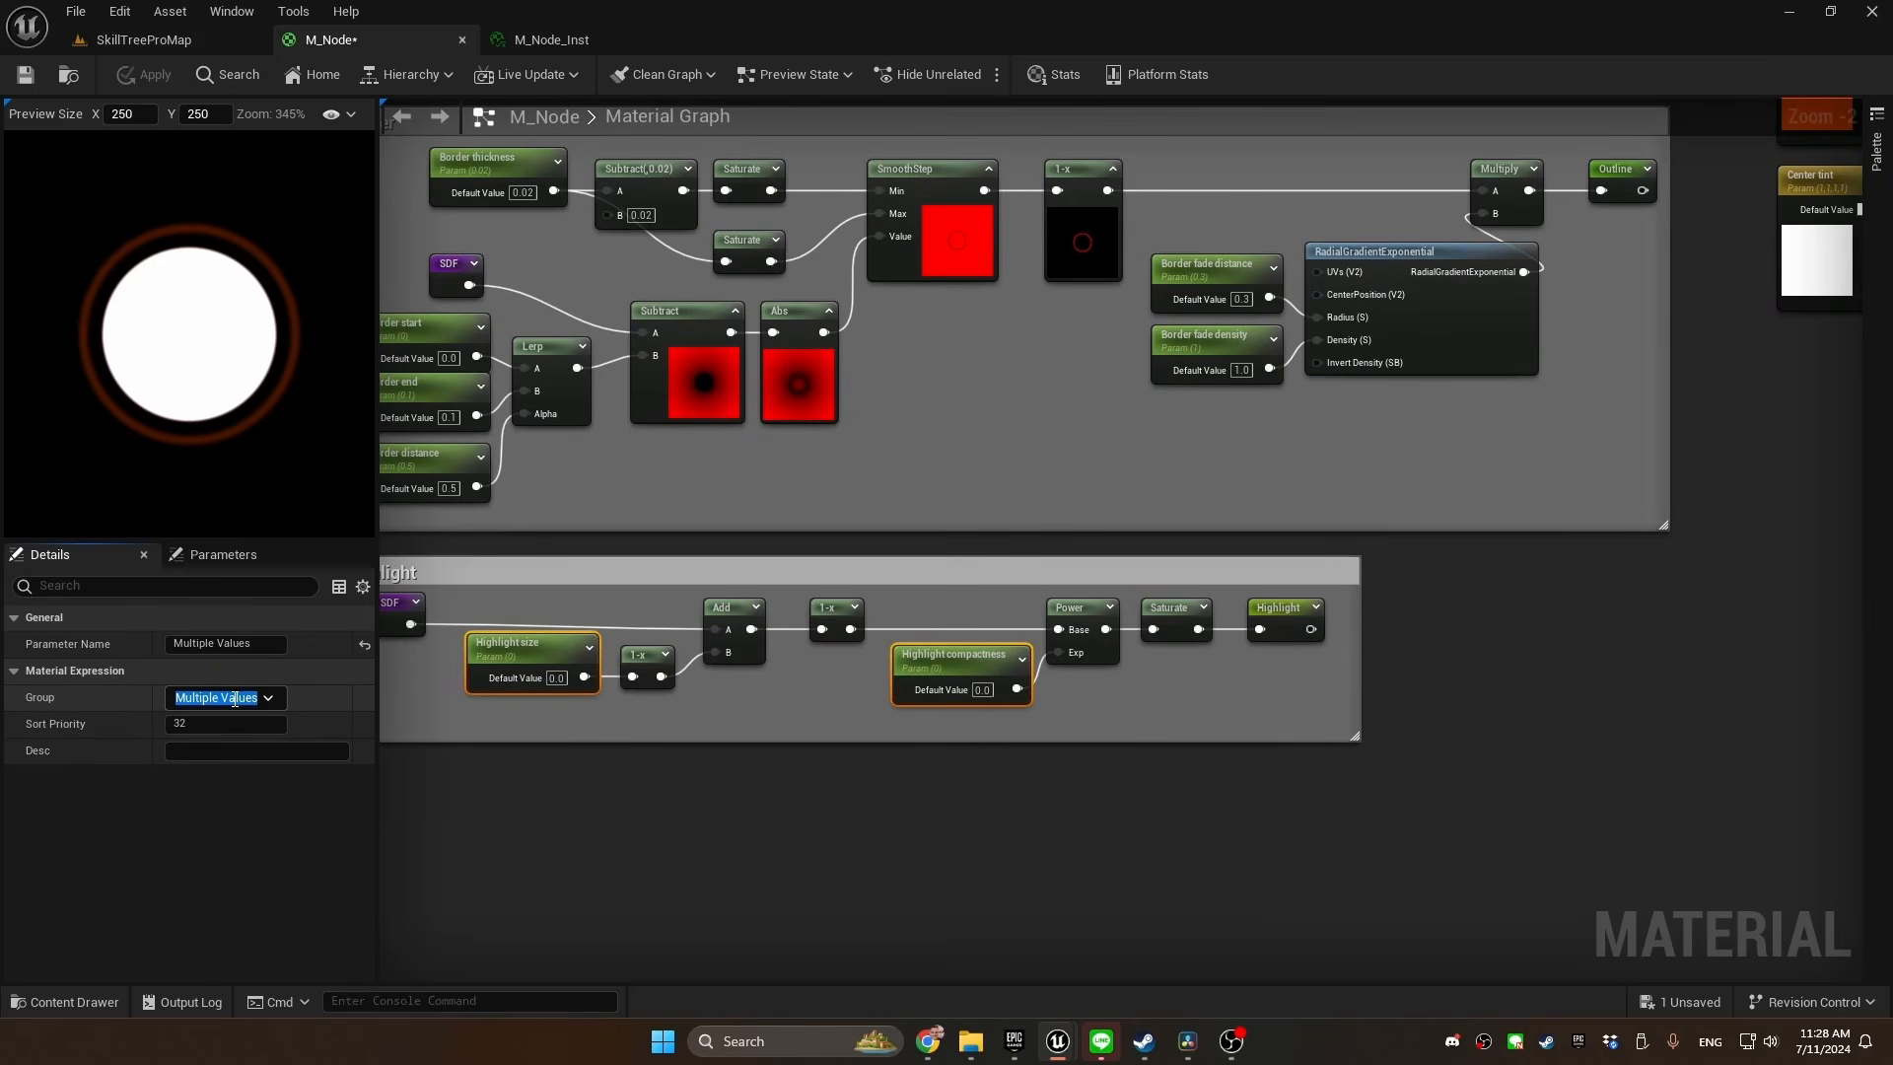
{"action": "type", "text": "Highlight"}
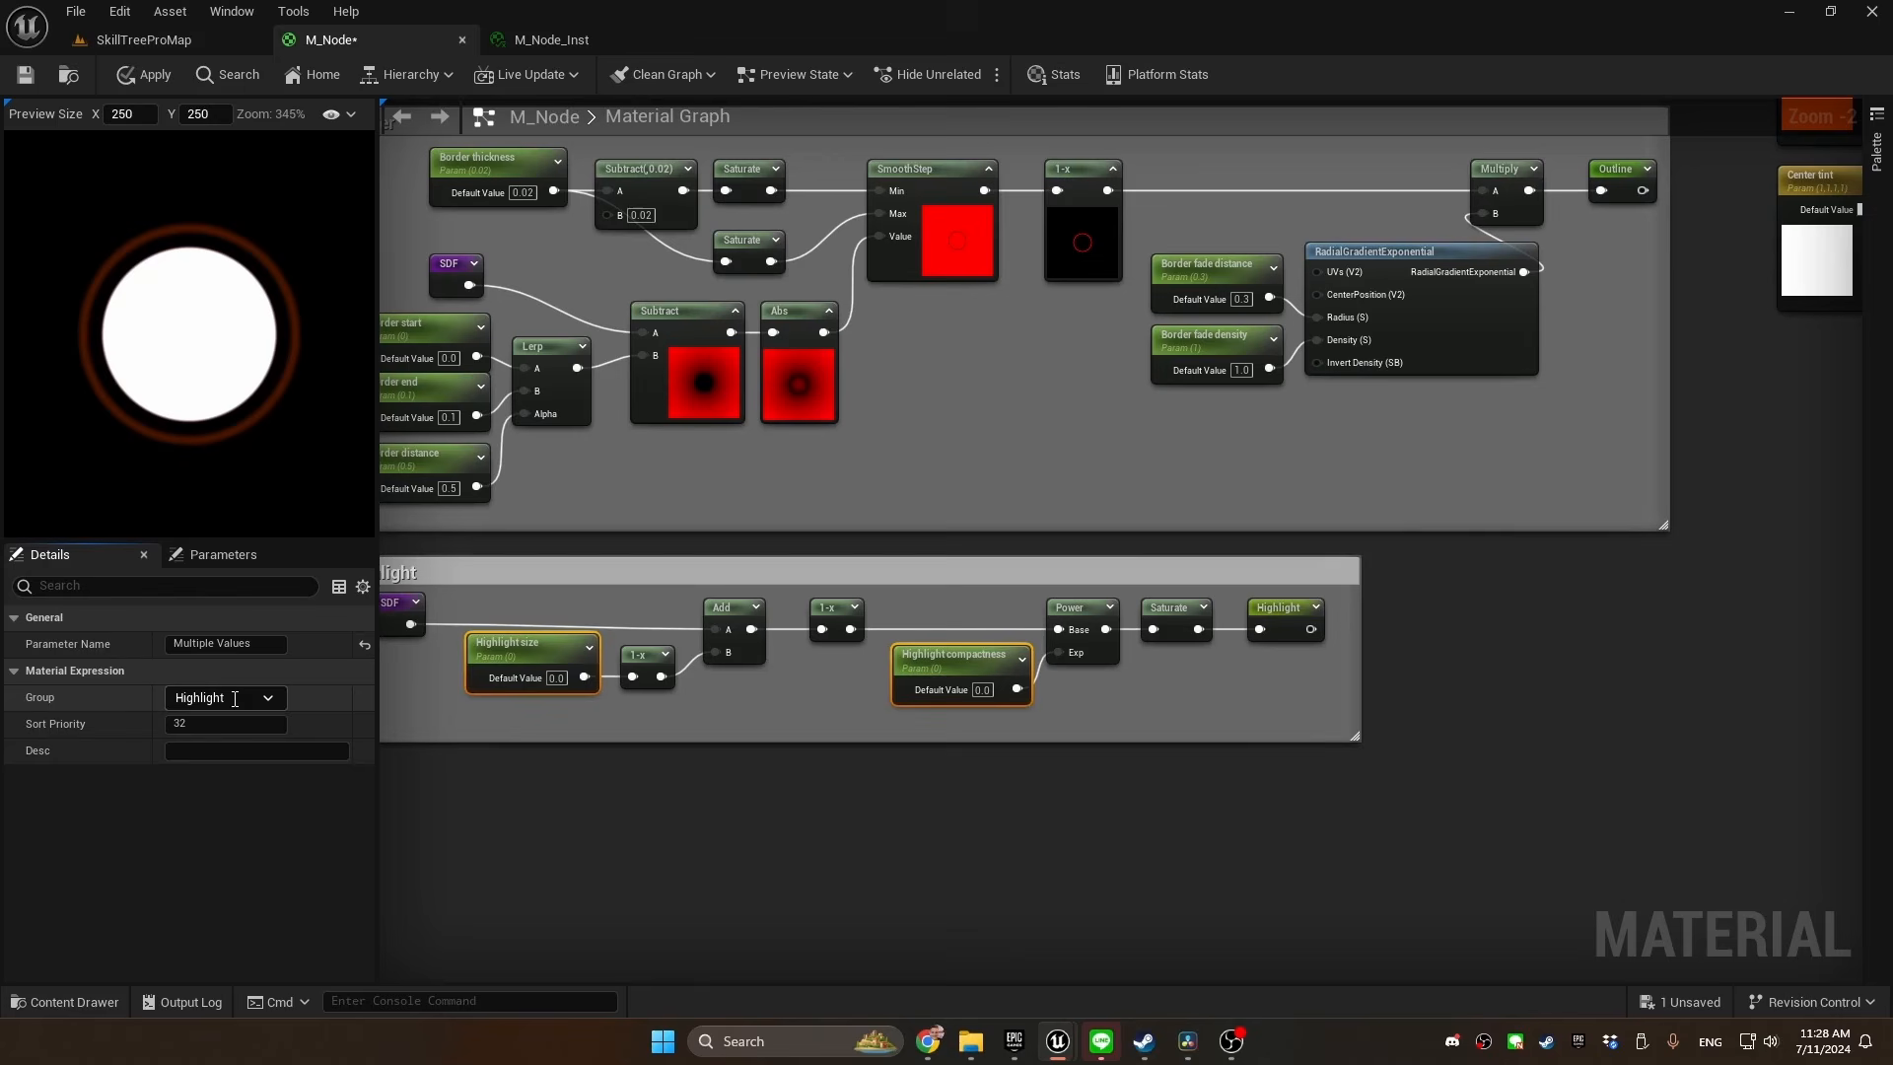
{"action": "key", "text": "Return"}
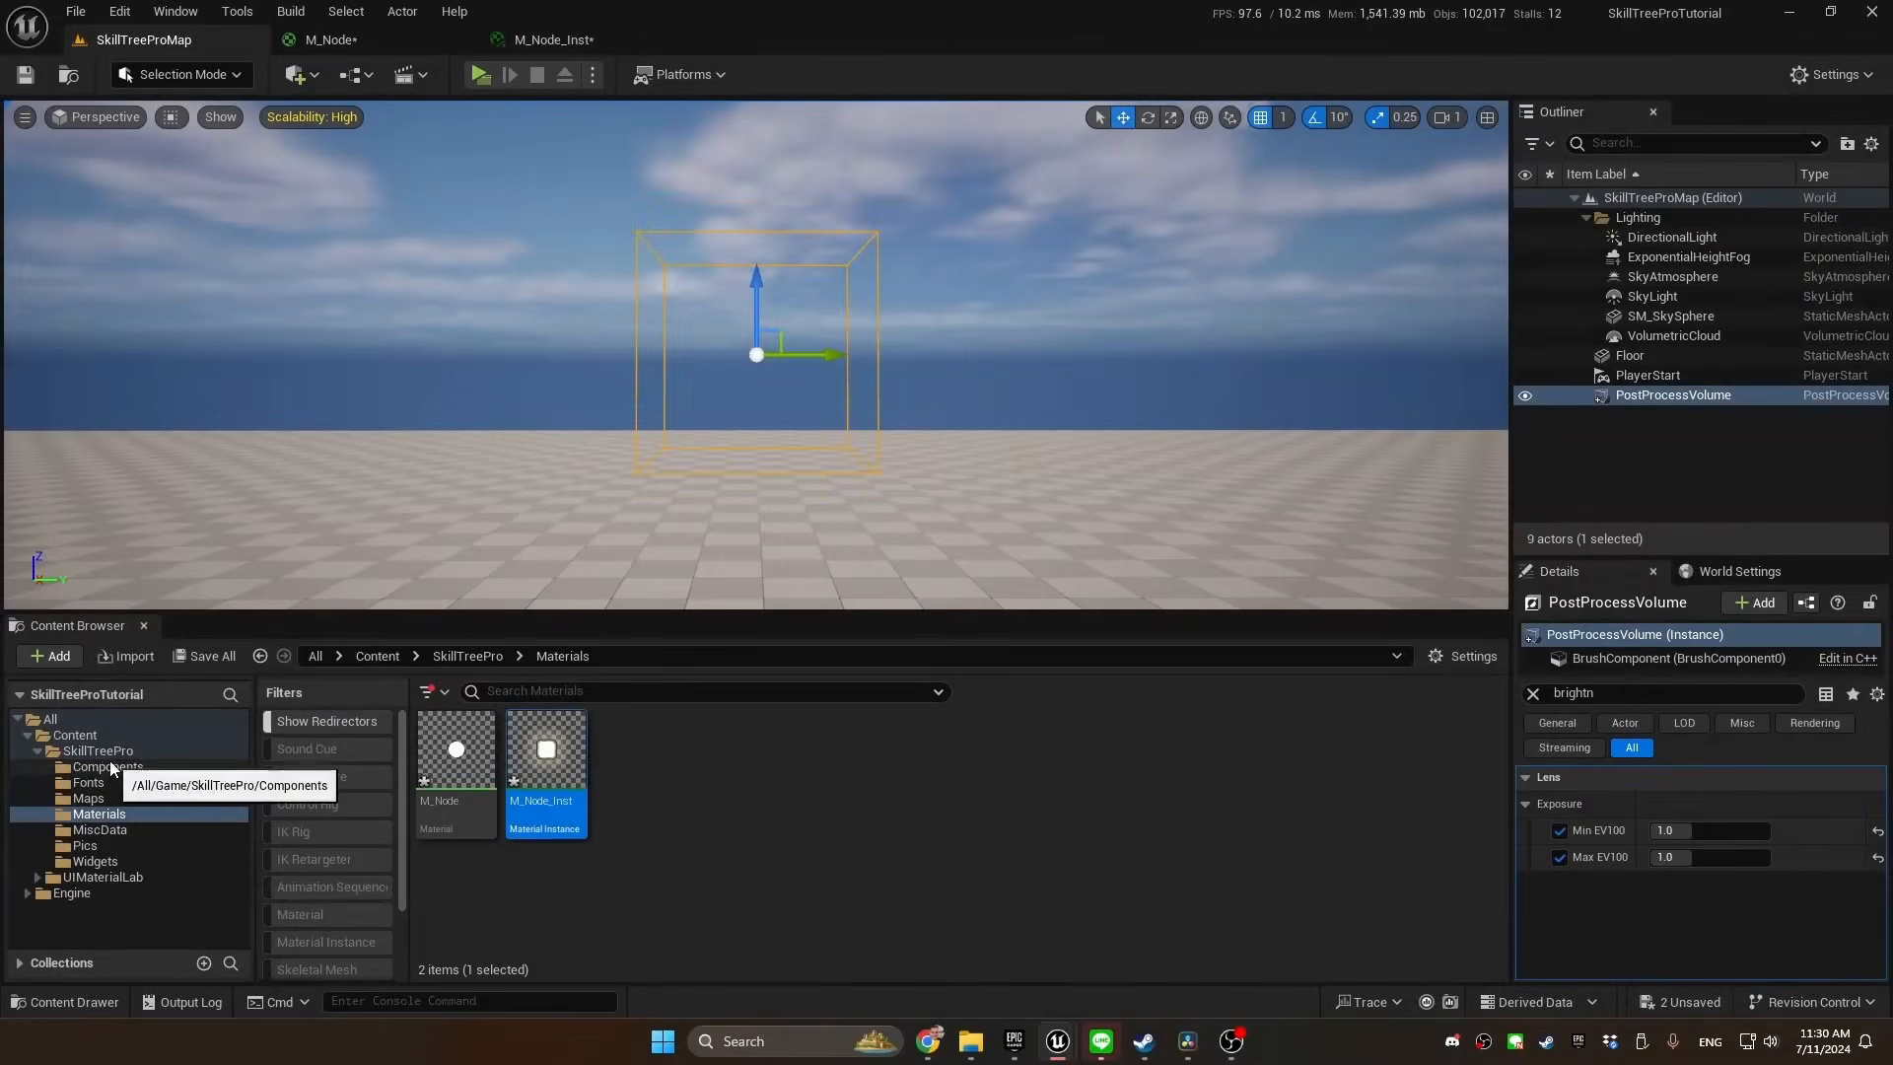
Open the BPC_SkillTree_PC component blueprint from the SkillTreePro Components folder
{"action": "left_click", "coordinate": [104, 766]}
{"action": "left_click", "coordinate": [448, 759]}
{"action": "double_click", "coordinate": [444, 765]}
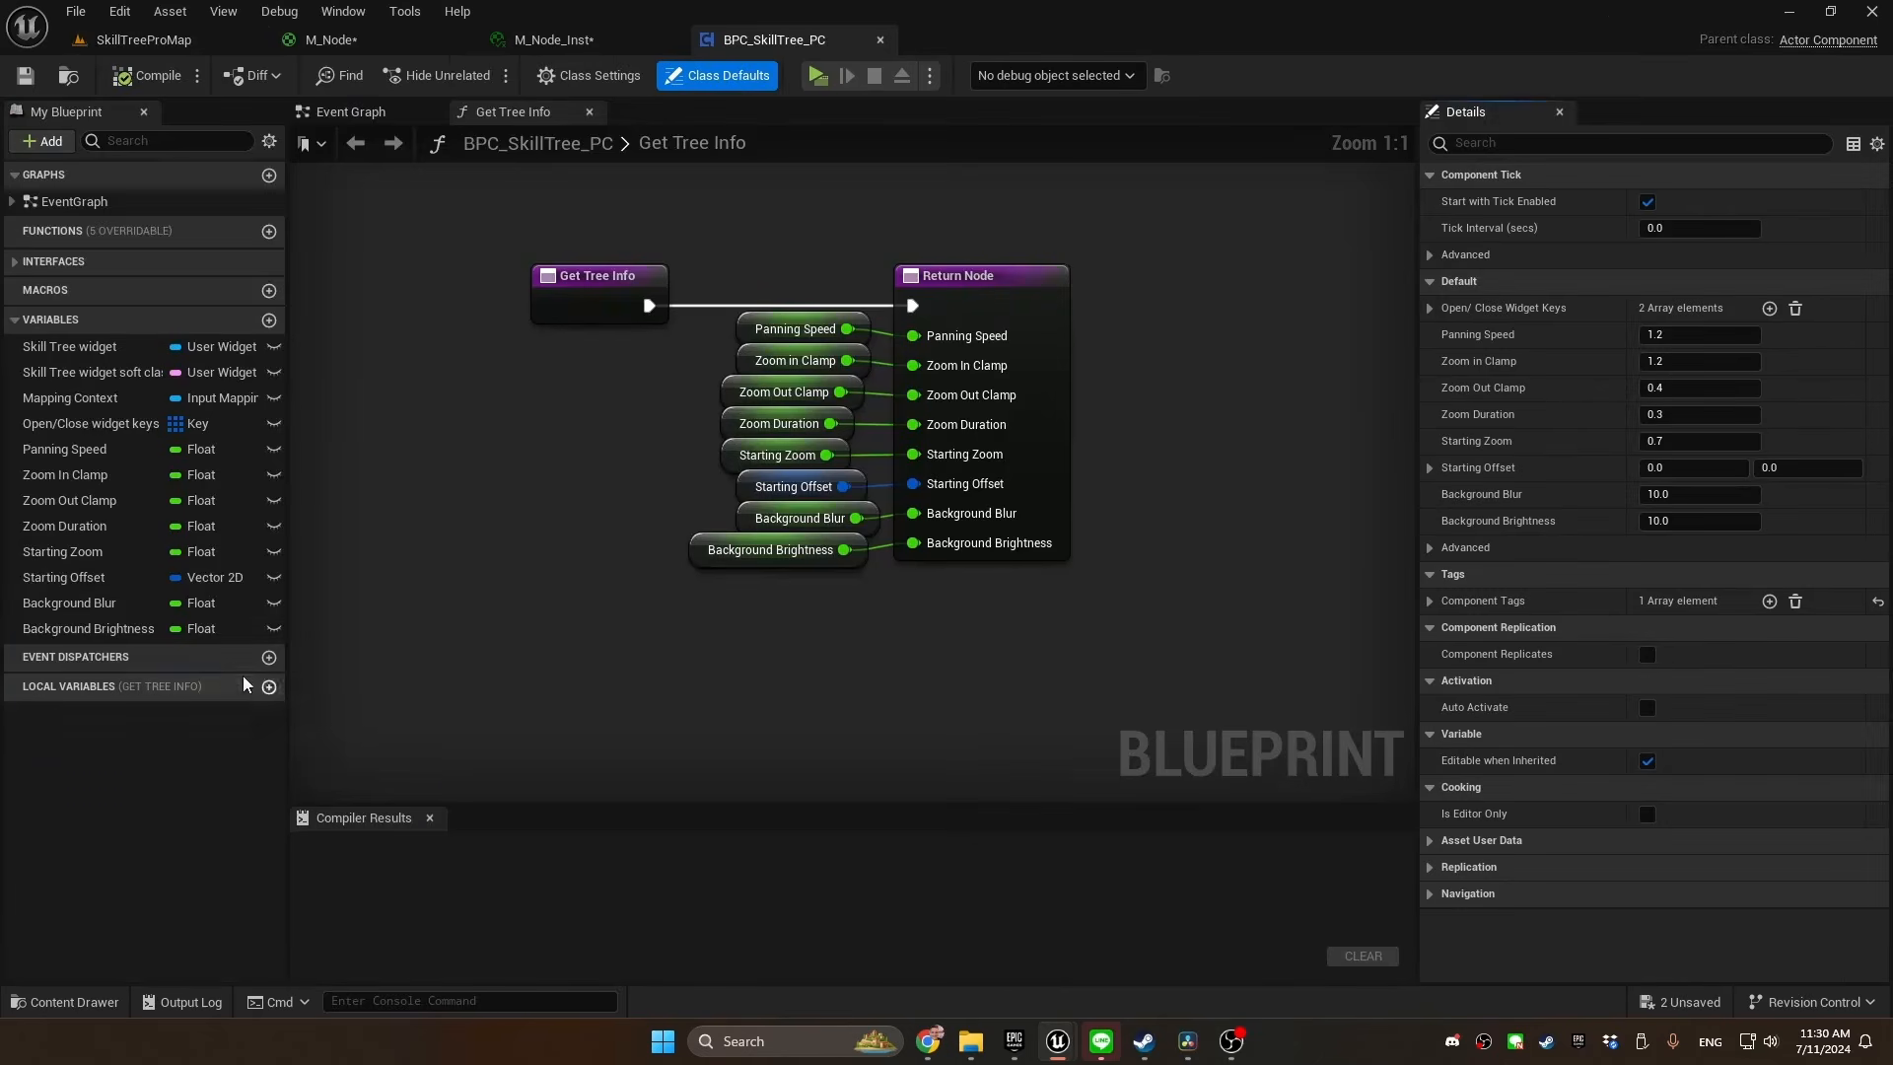
{"action": "left_click", "coordinate": [103, 483]}
{"action": "left_click", "coordinate": [1666, 940]}
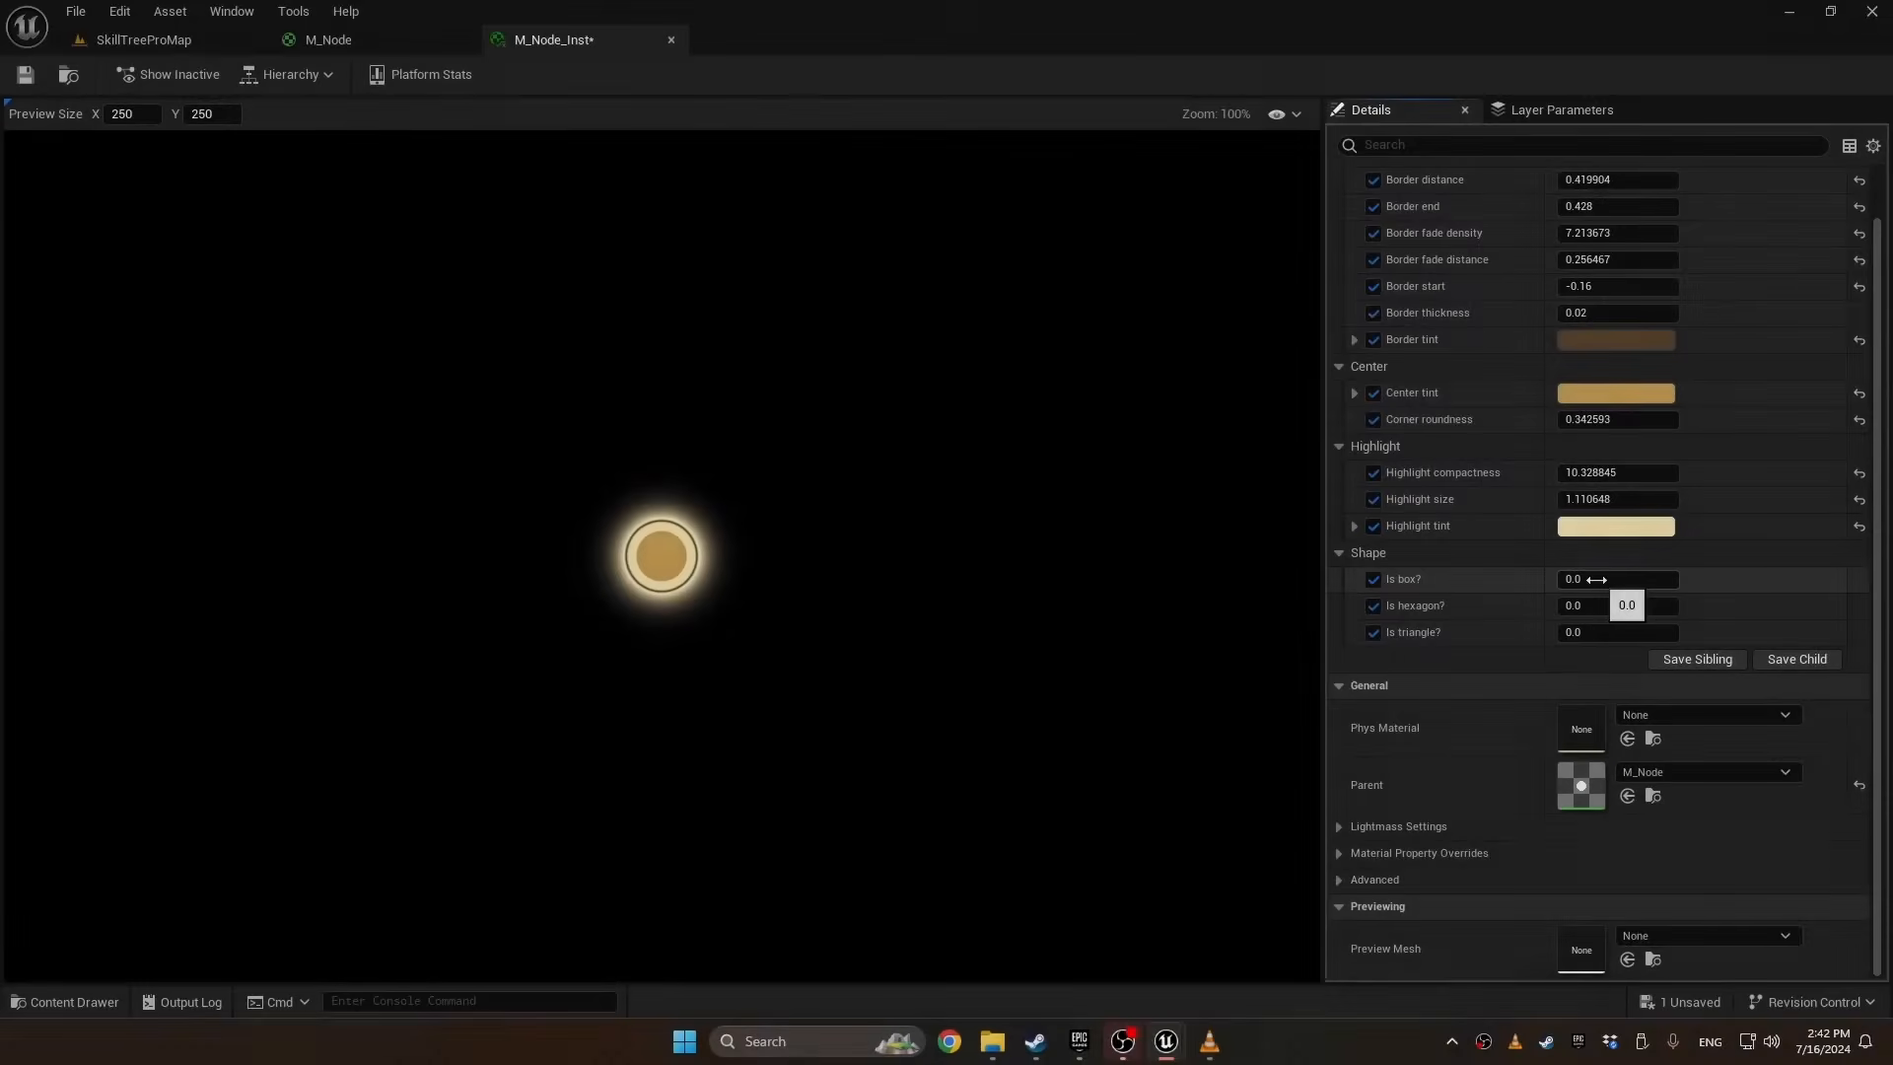
Set the Is box? shape parameter of M_Node_Inst to 1.0
{"action": "left_click_drag", "start_coordinate": [1596, 578], "coordinate": [1568, 605]}
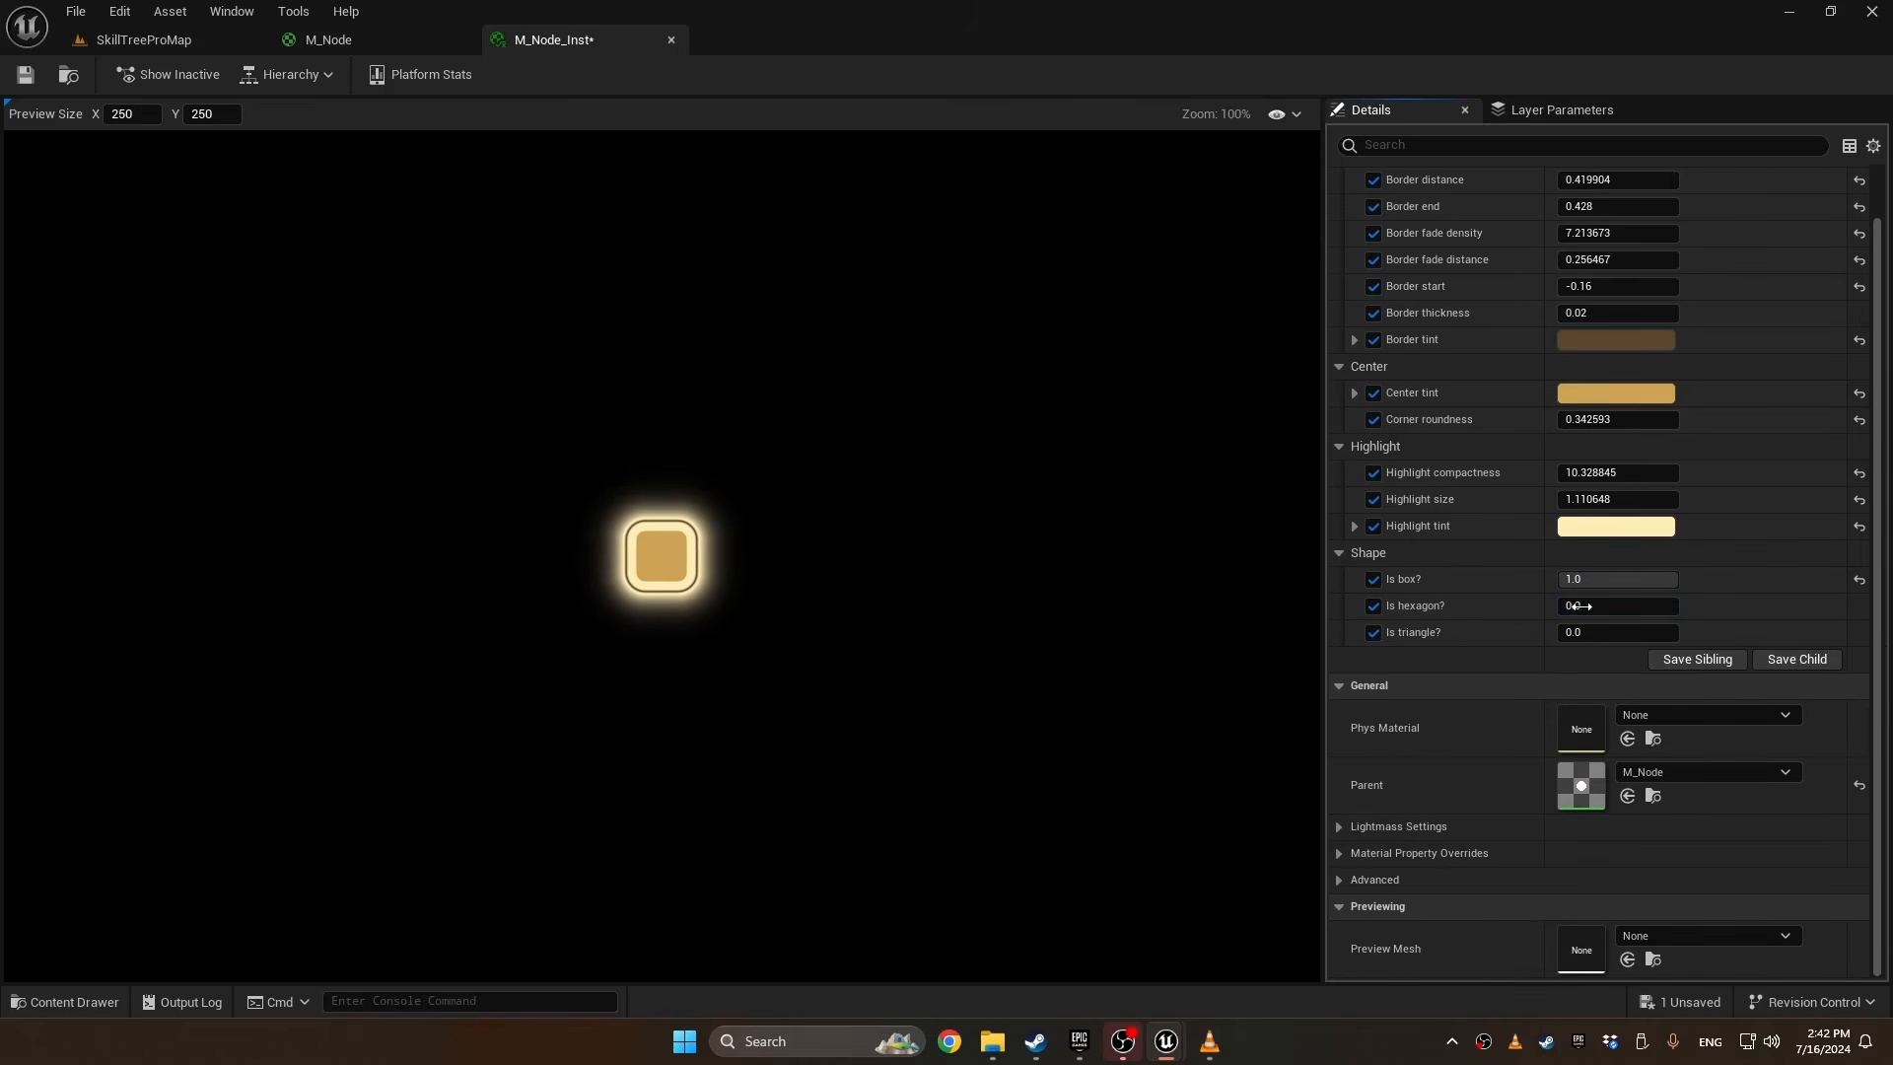
{"action": "mouse_move", "coordinate": [1672, 580]}
{"action": "left_mouse_down"}
{"action": "mouse_move", "coordinate": [1560, 580]}
{"action": "mouse_move", "coordinate": [1676, 580]}
{"action": "left_mouse_up"}
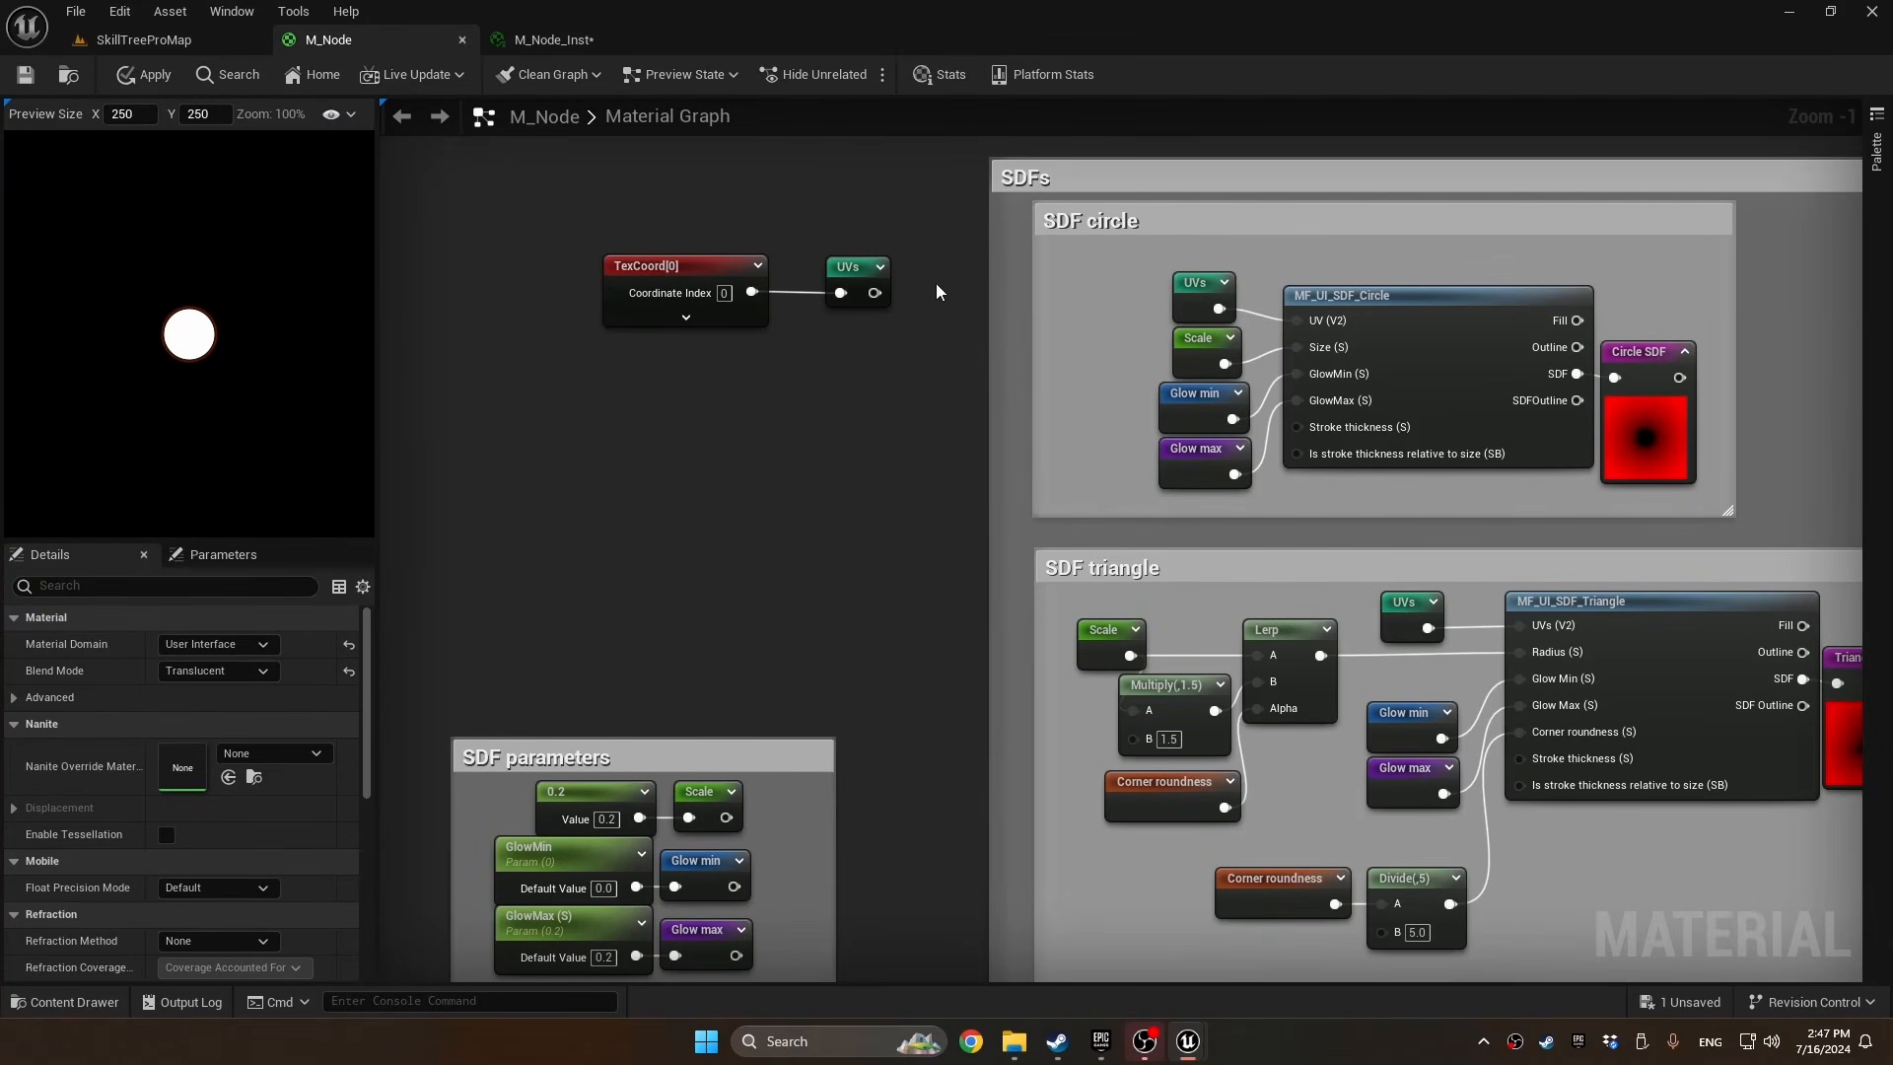
Insert a CustomRotator node between TexCoord and the UVs reroute in the M_Node graph
{"action": "left_click", "coordinate": [753, 292], "text": "alt"}
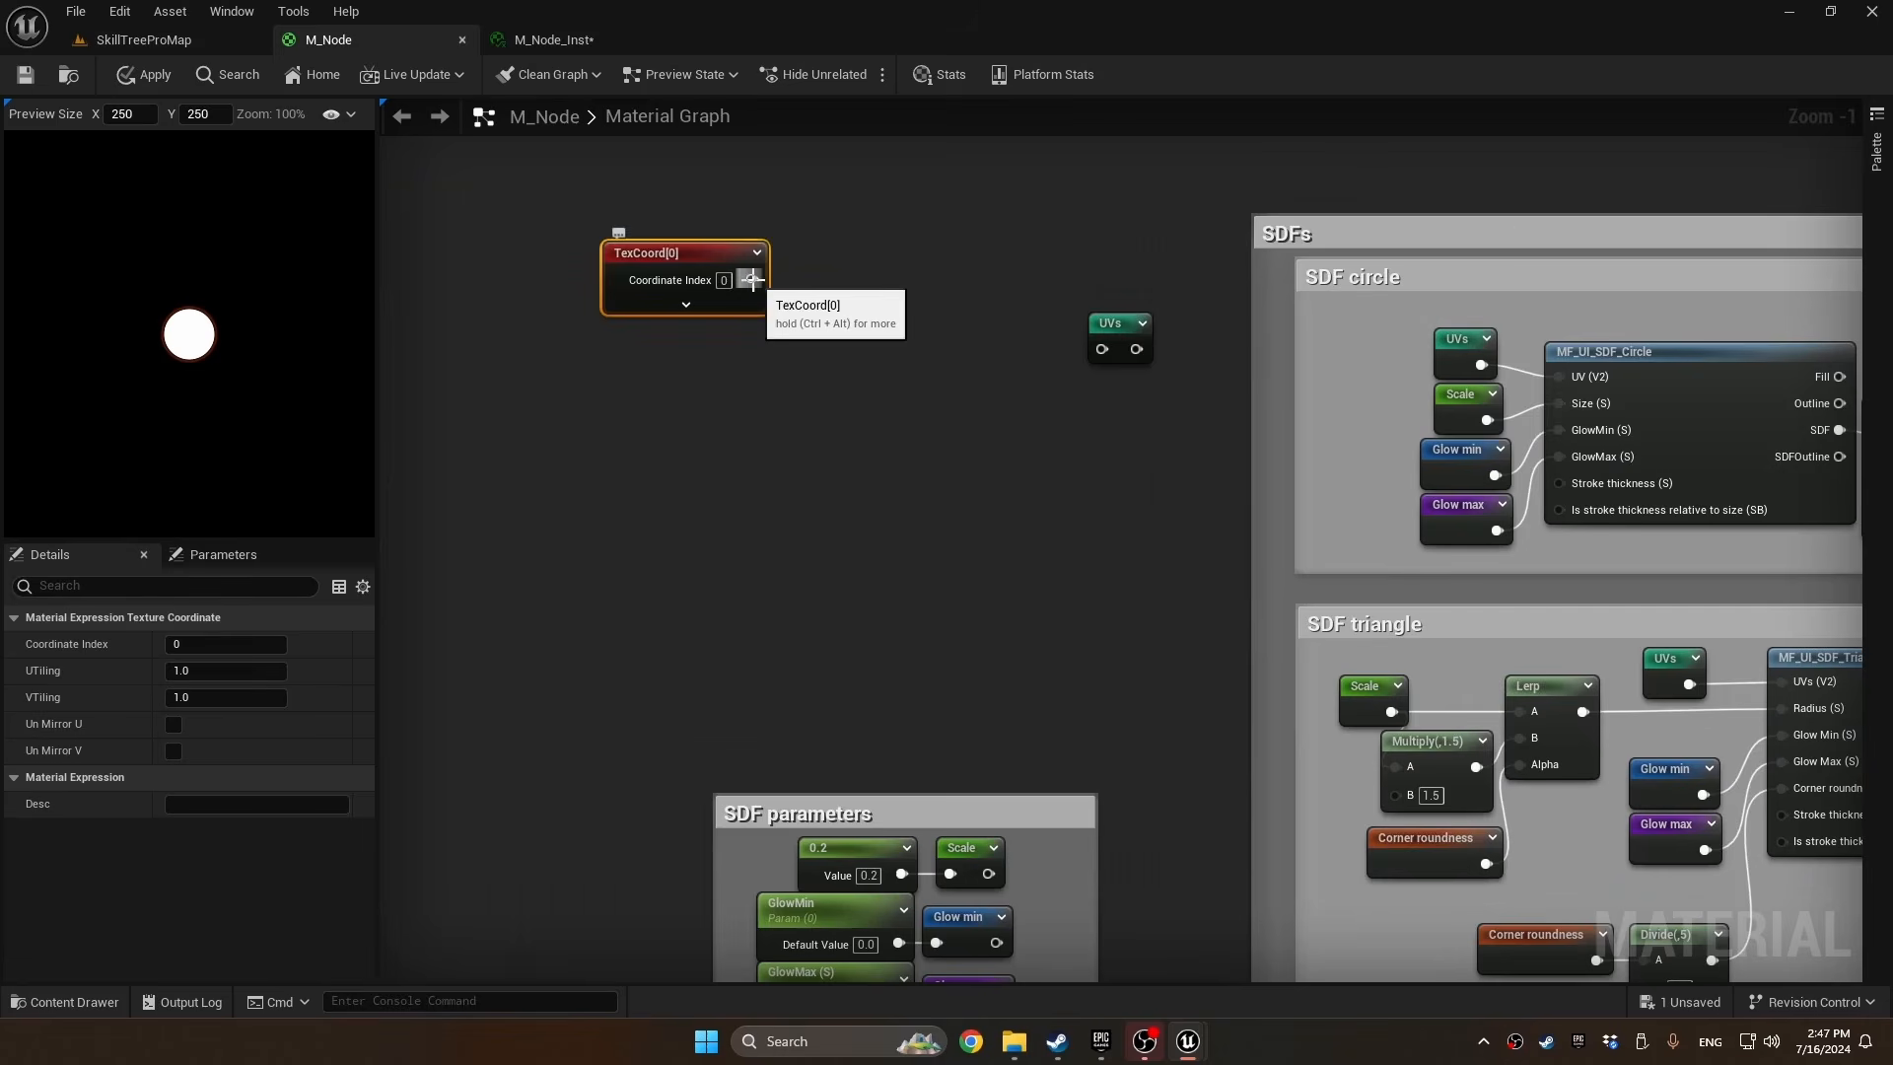
{"action": "left_click_drag", "start_coordinate": [752, 279], "coordinate": [828, 302]}
{"action": "type", "text": "cus"}
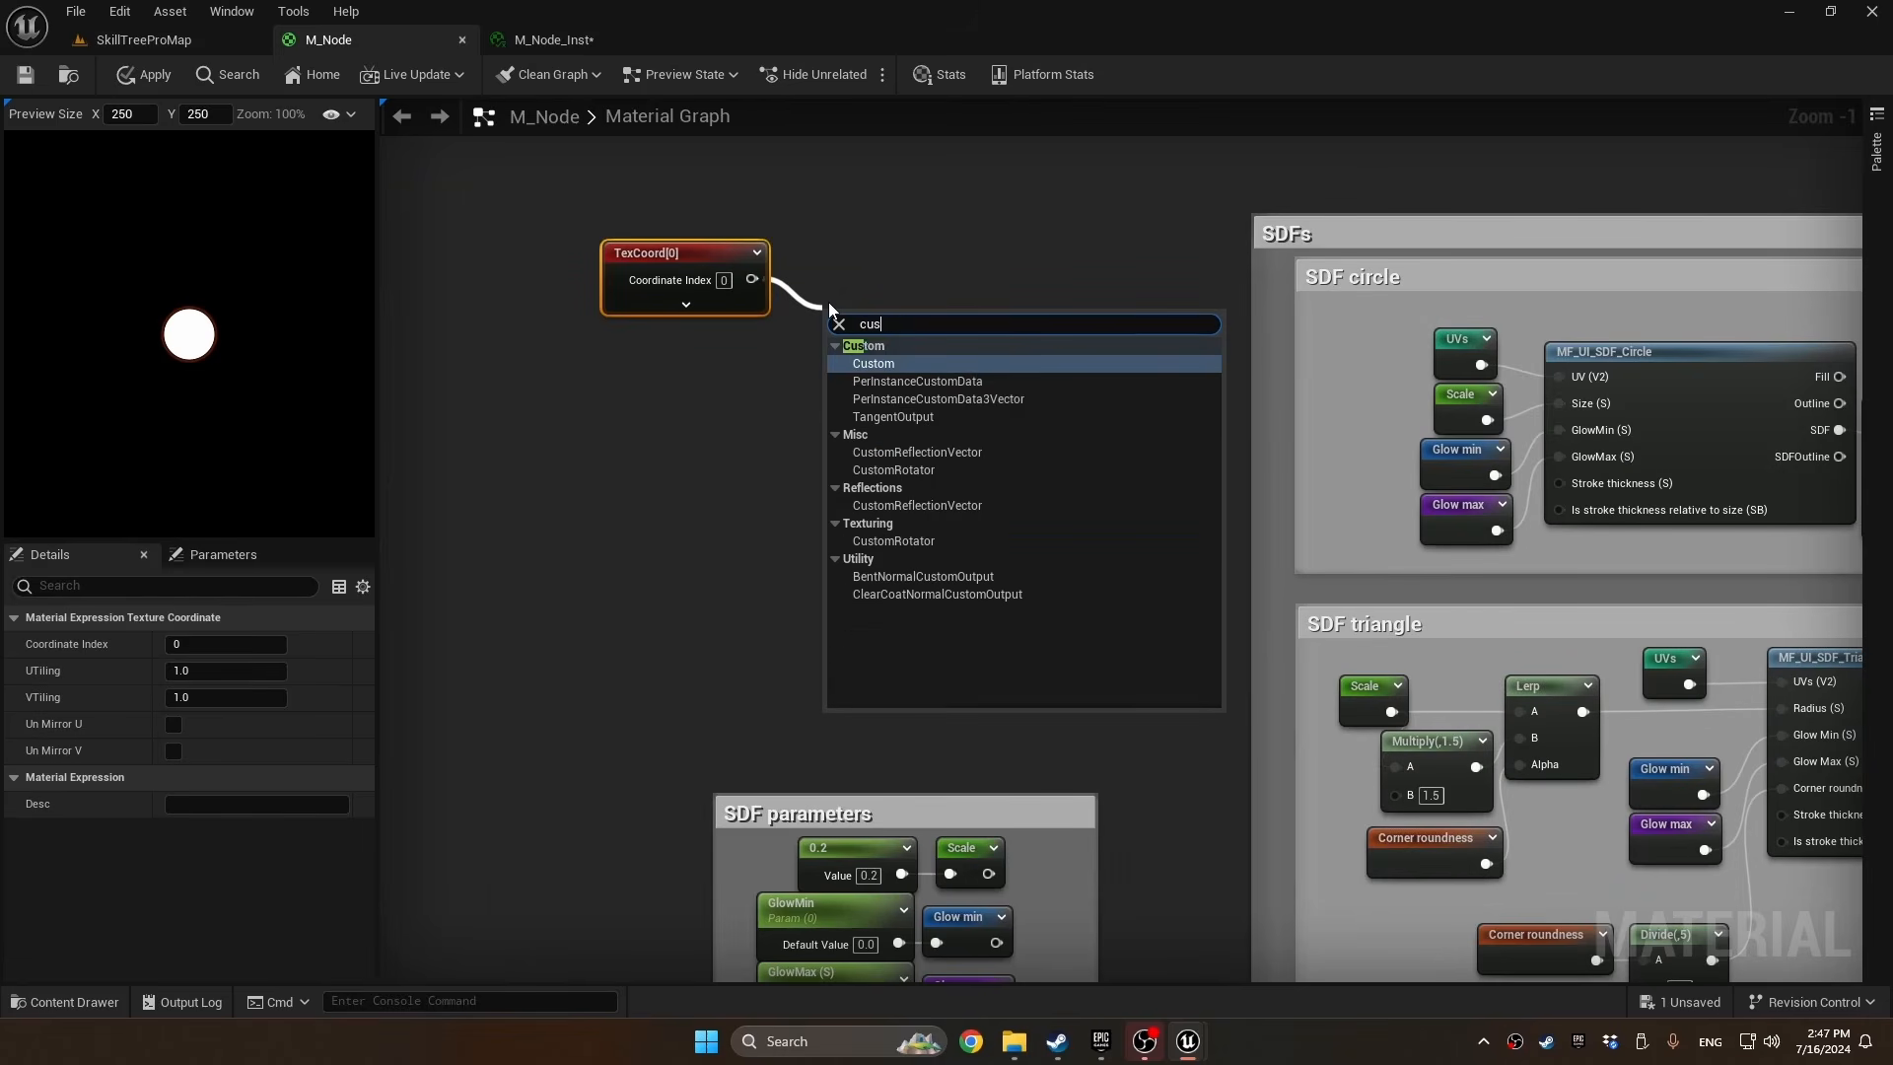
{"action": "type", "text": "tomrotator"}
{"action": "key", "text": "Return"}
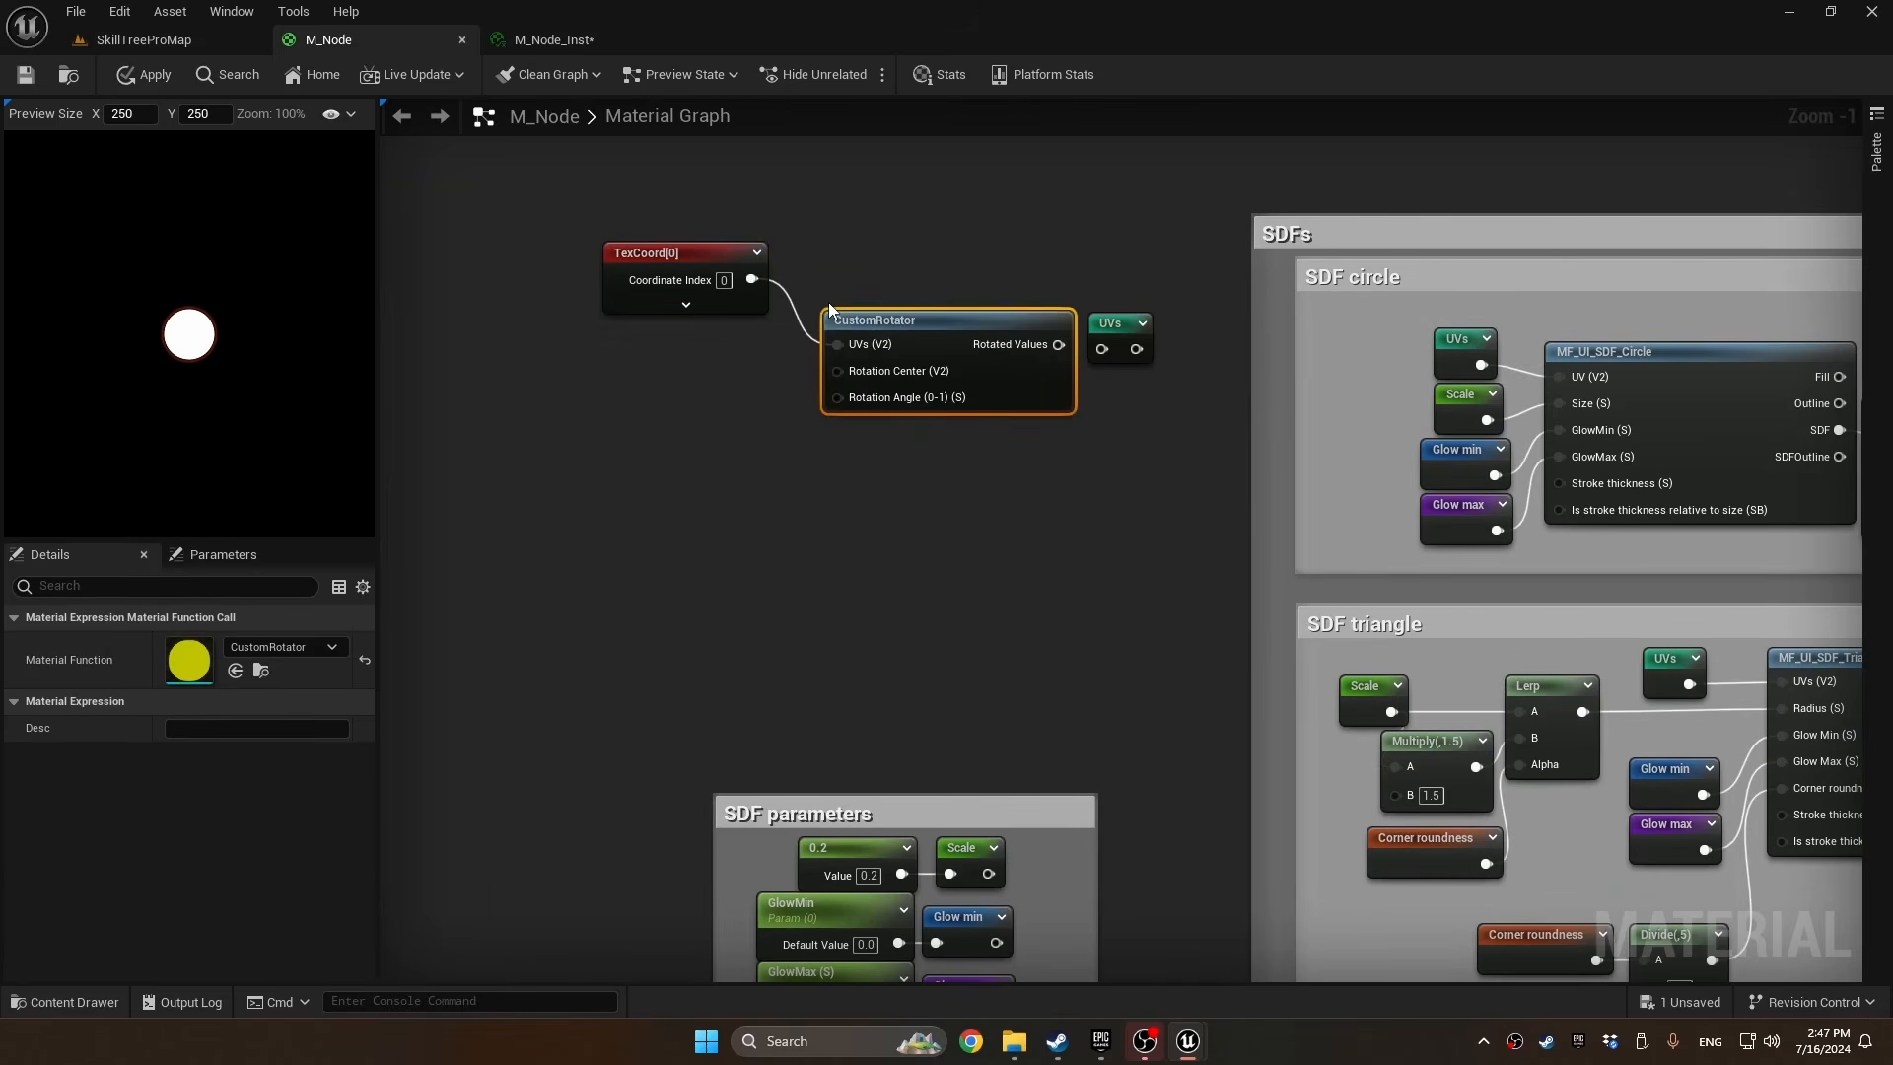
{"action": "left_click_drag", "start_coordinate": [1018, 303], "coordinate": [1104, 350]}
{"action": "left_click_drag", "start_coordinate": [944, 286], "coordinate": [974, 315]}
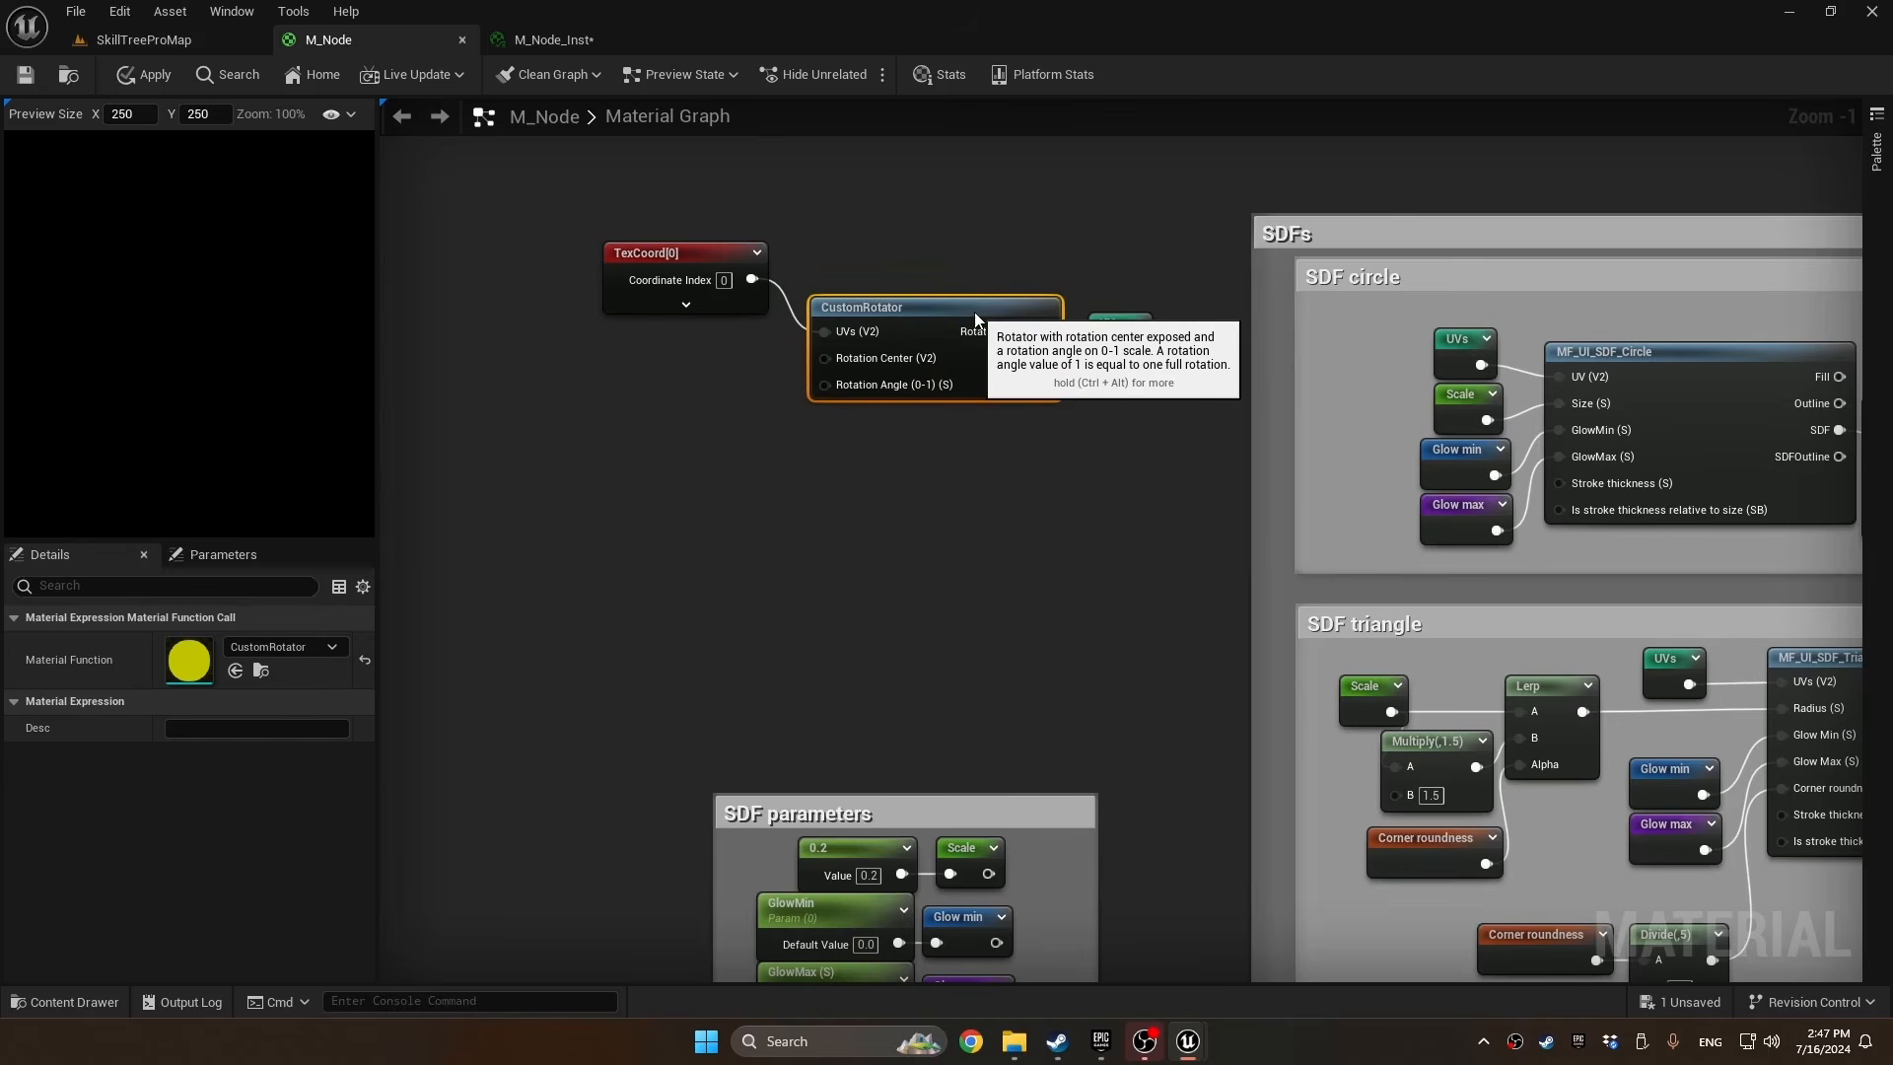
Add a two-component constant with X and Y at 0.5 and feed it into CustomRotator's Rotation Center
{"action": "key", "text": "2"}
{"action": "left_click", "coordinate": [641, 345]}
{"action": "right_click_drag", "start_coordinate": [664, 399], "coordinate": [698, 407]}
{"action": "left_click_drag", "start_coordinate": [756, 390], "coordinate": [858, 366]}
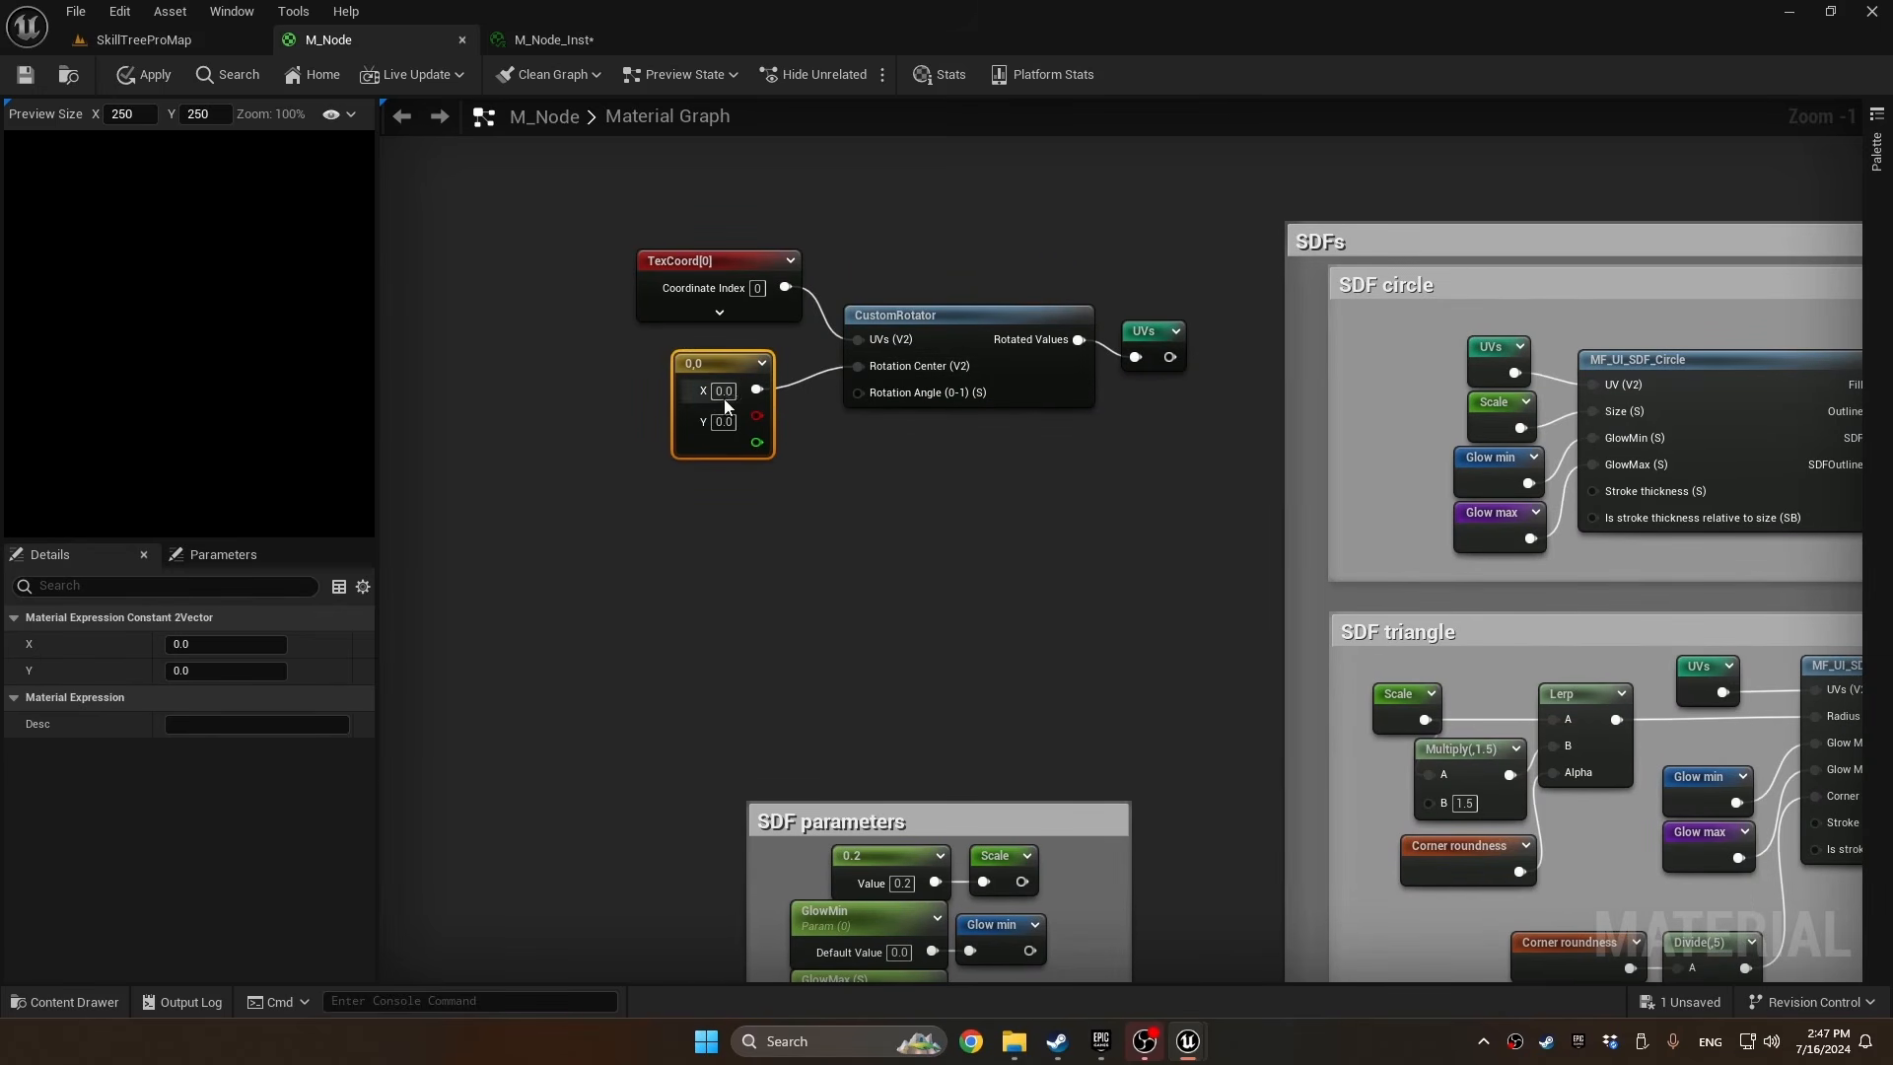
{"action": "left_click", "coordinate": [726, 393]}
{"action": "type", "text": "0.5"}
{"action": "key", "text": "Tab"}
{"action": "type", "text": "0.5"}
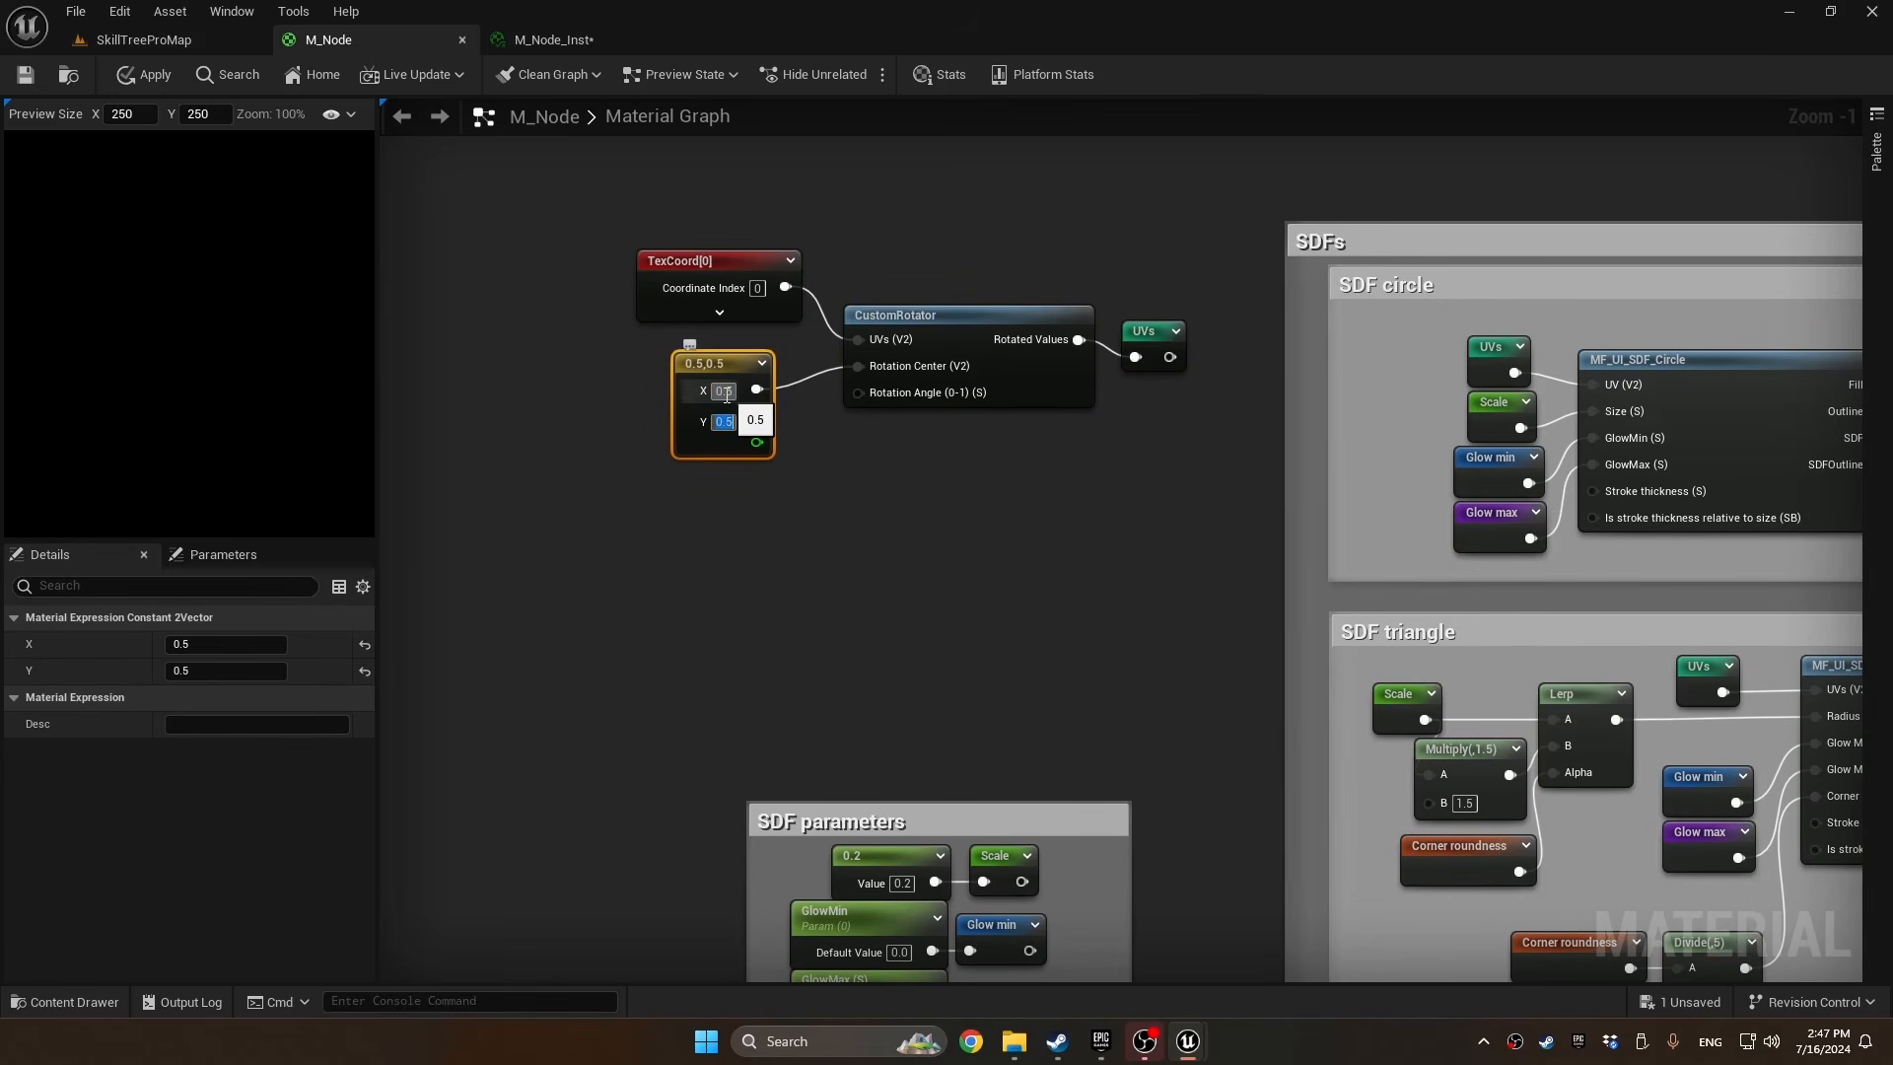
{"action": "key", "text": "Return"}
{"action": "left_click_drag", "start_coordinate": [736, 353], "coordinate": [754, 333]}
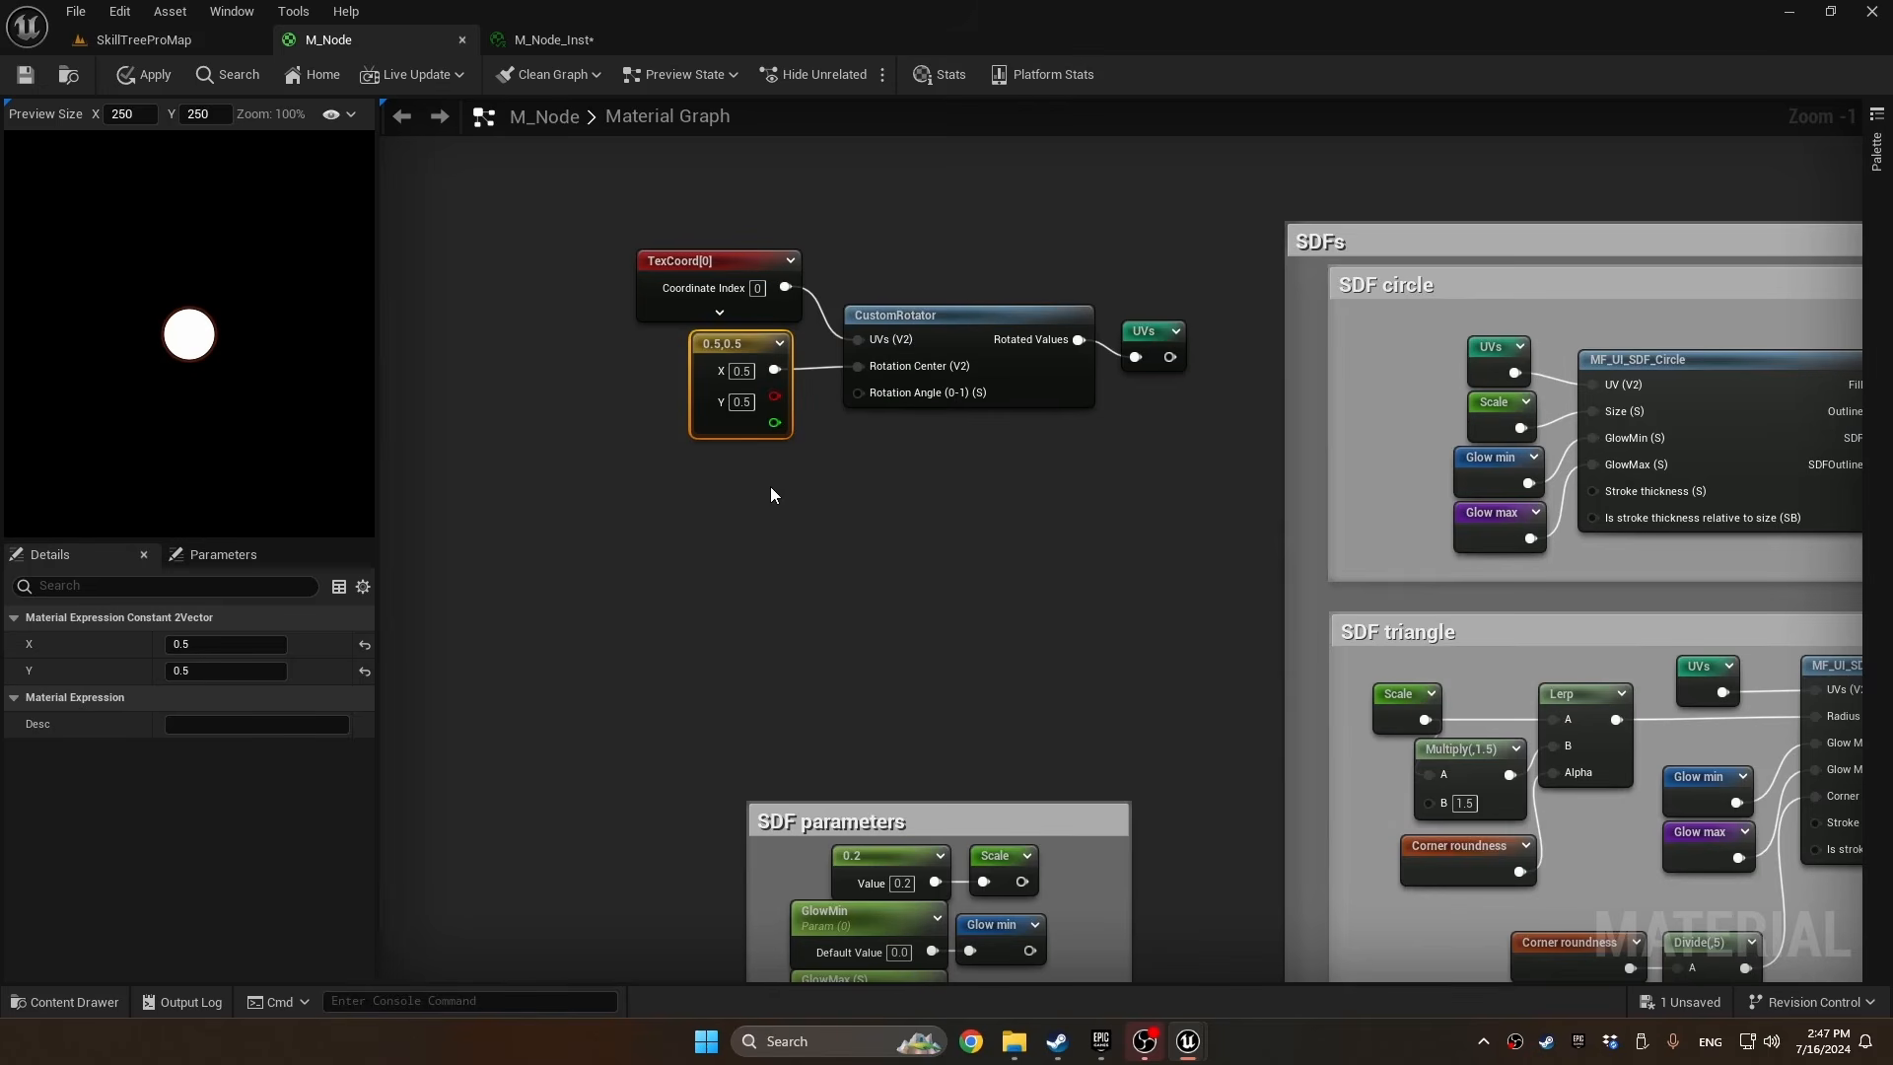
{"action": "right_click_drag", "start_coordinate": [695, 537], "coordinate": [828, 500]}
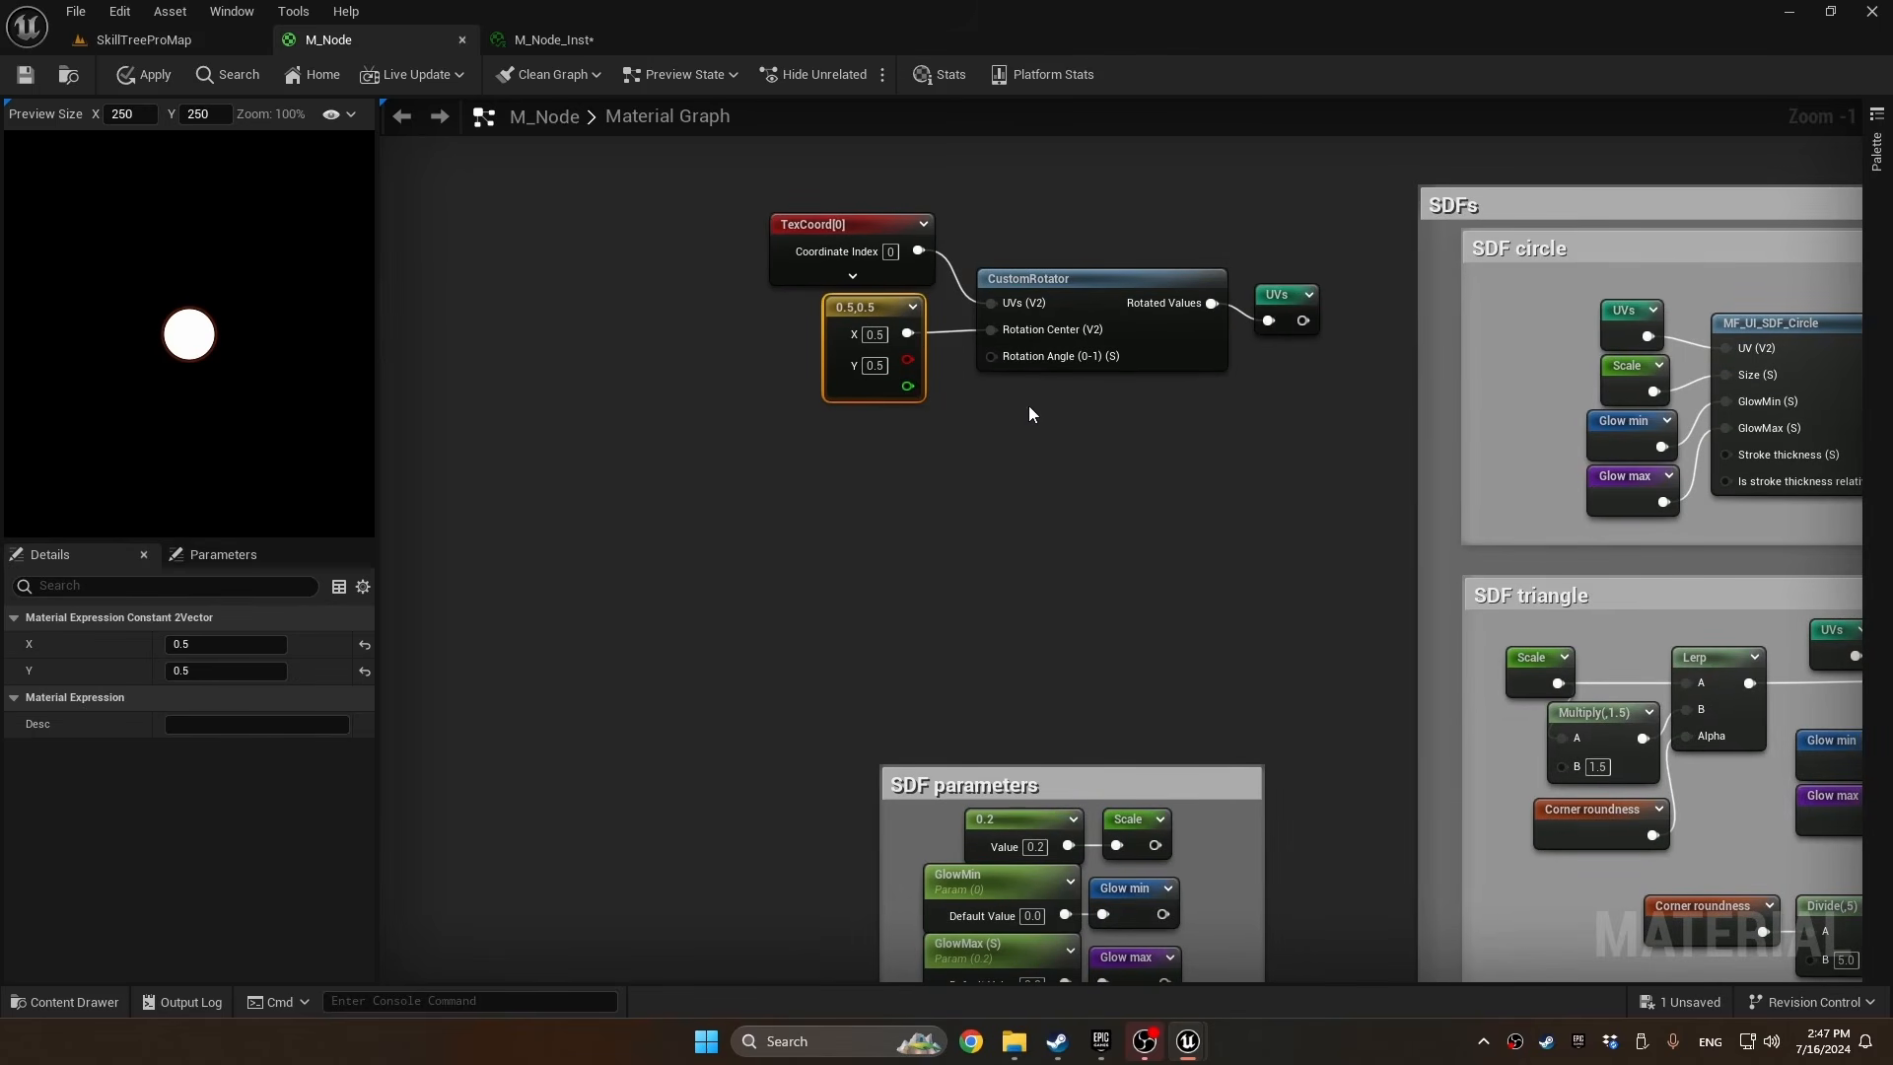
Promote CustomRotator's Rotation Angle (0-1) (S) input to a parameter with Slider Max 1.0 in a new General group
{"action": "right_click", "coordinate": [991, 356]}
{"action": "left_click", "coordinate": [1091, 507]}
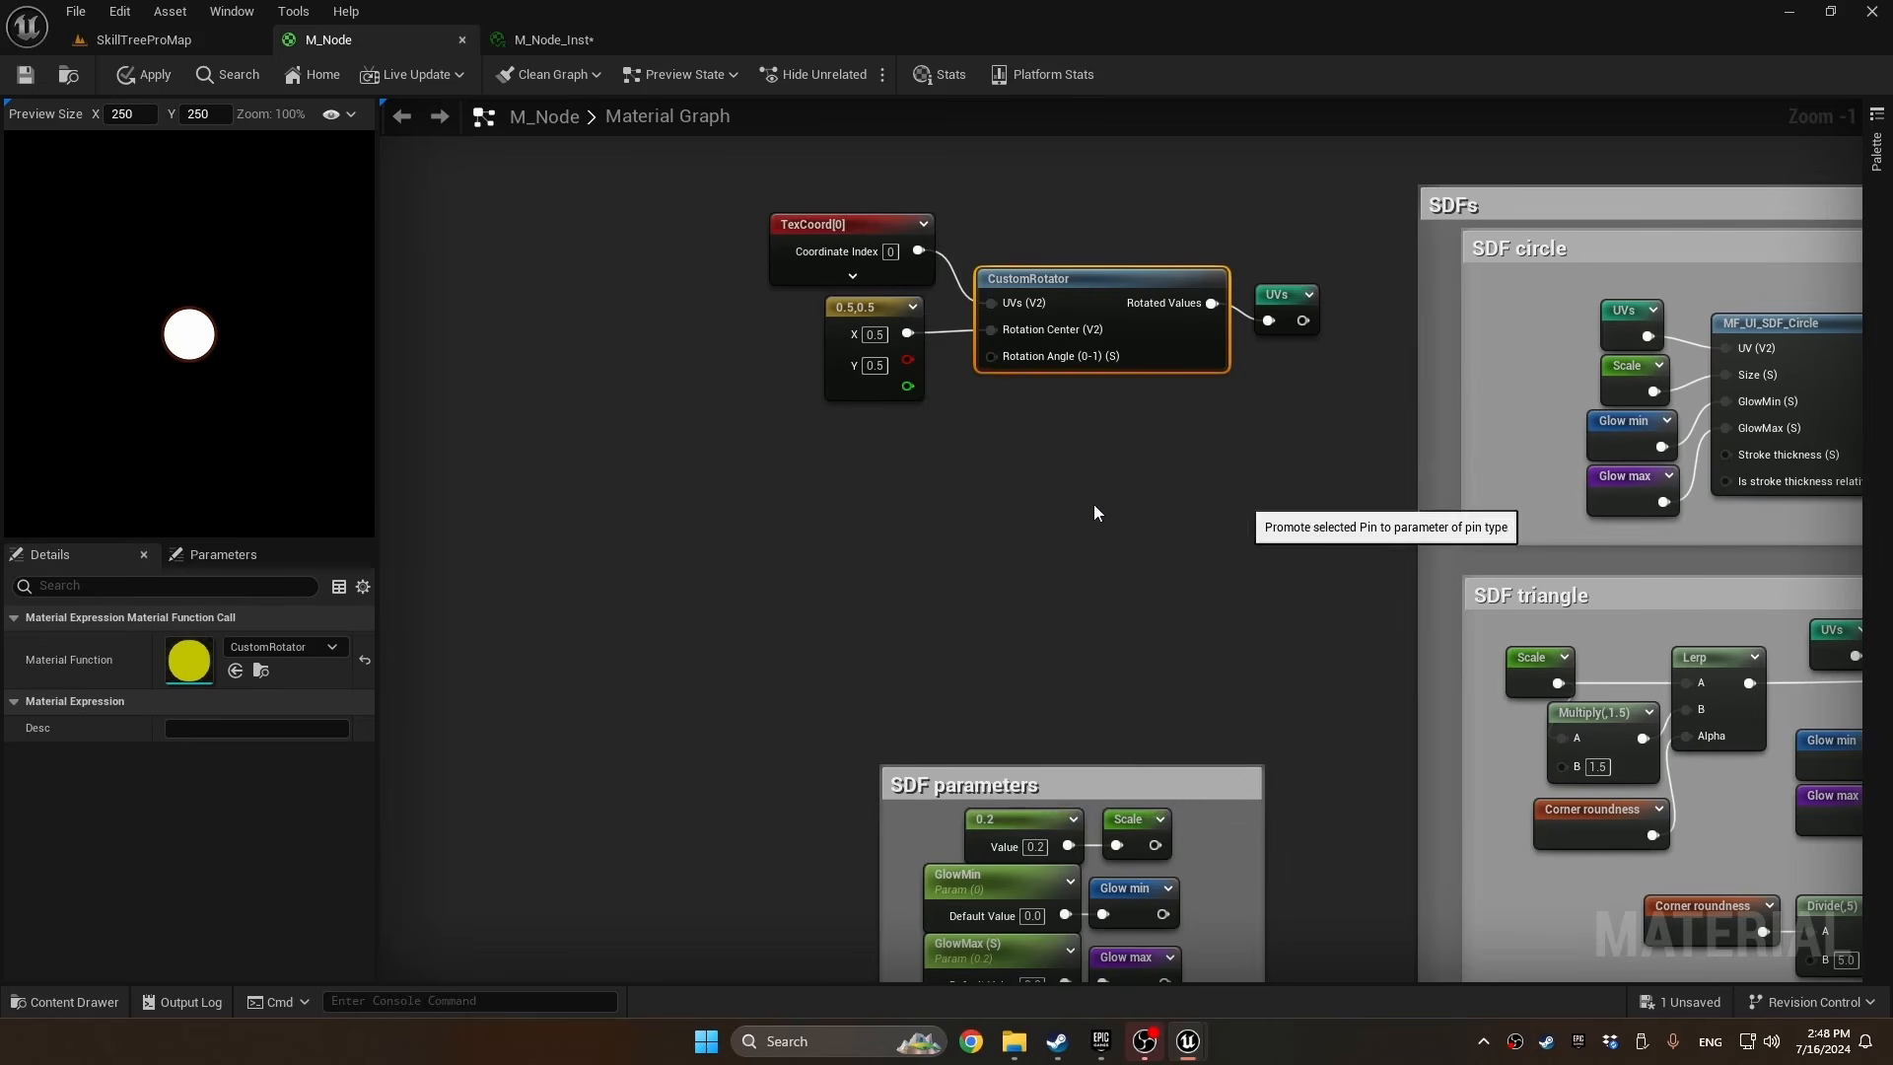
{"action": "left_click", "coordinate": [228, 750]}
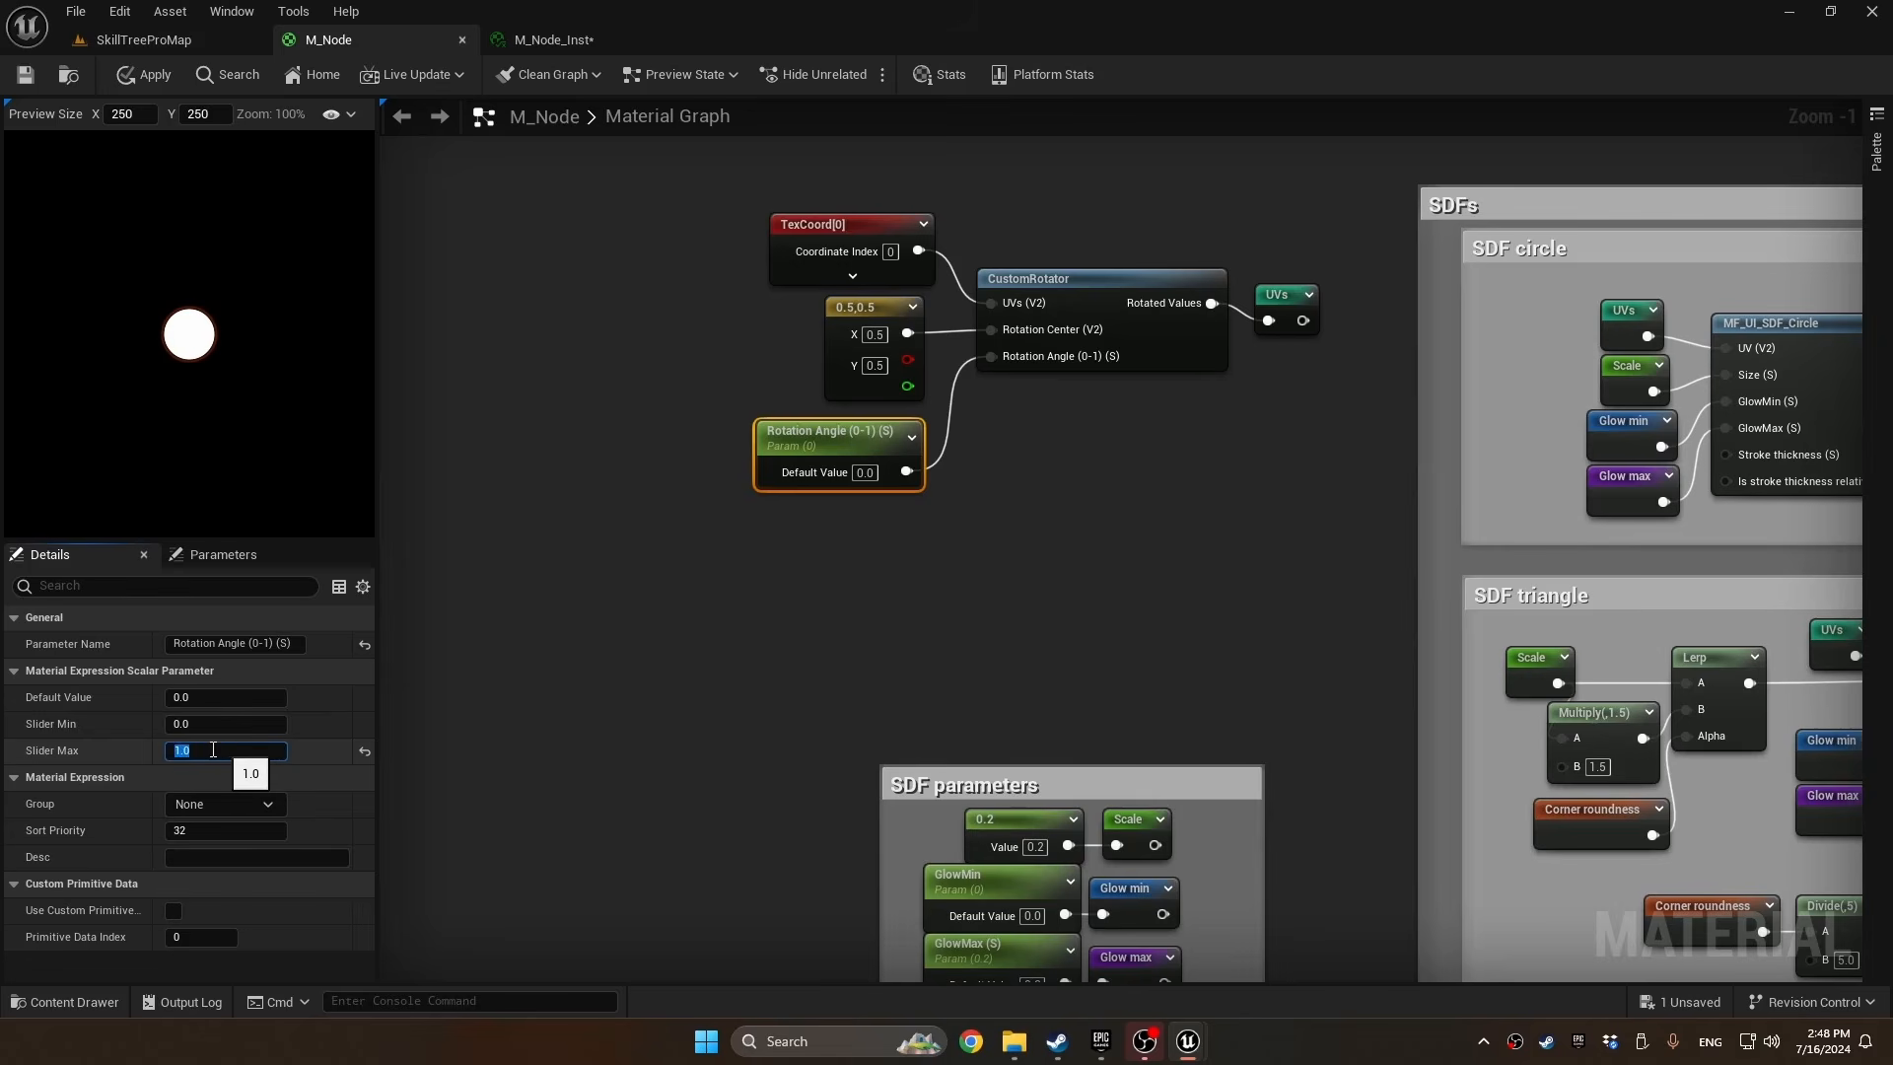
{"action": "left_click", "coordinate": [242, 804]}
{"action": "type", "text": "General"}
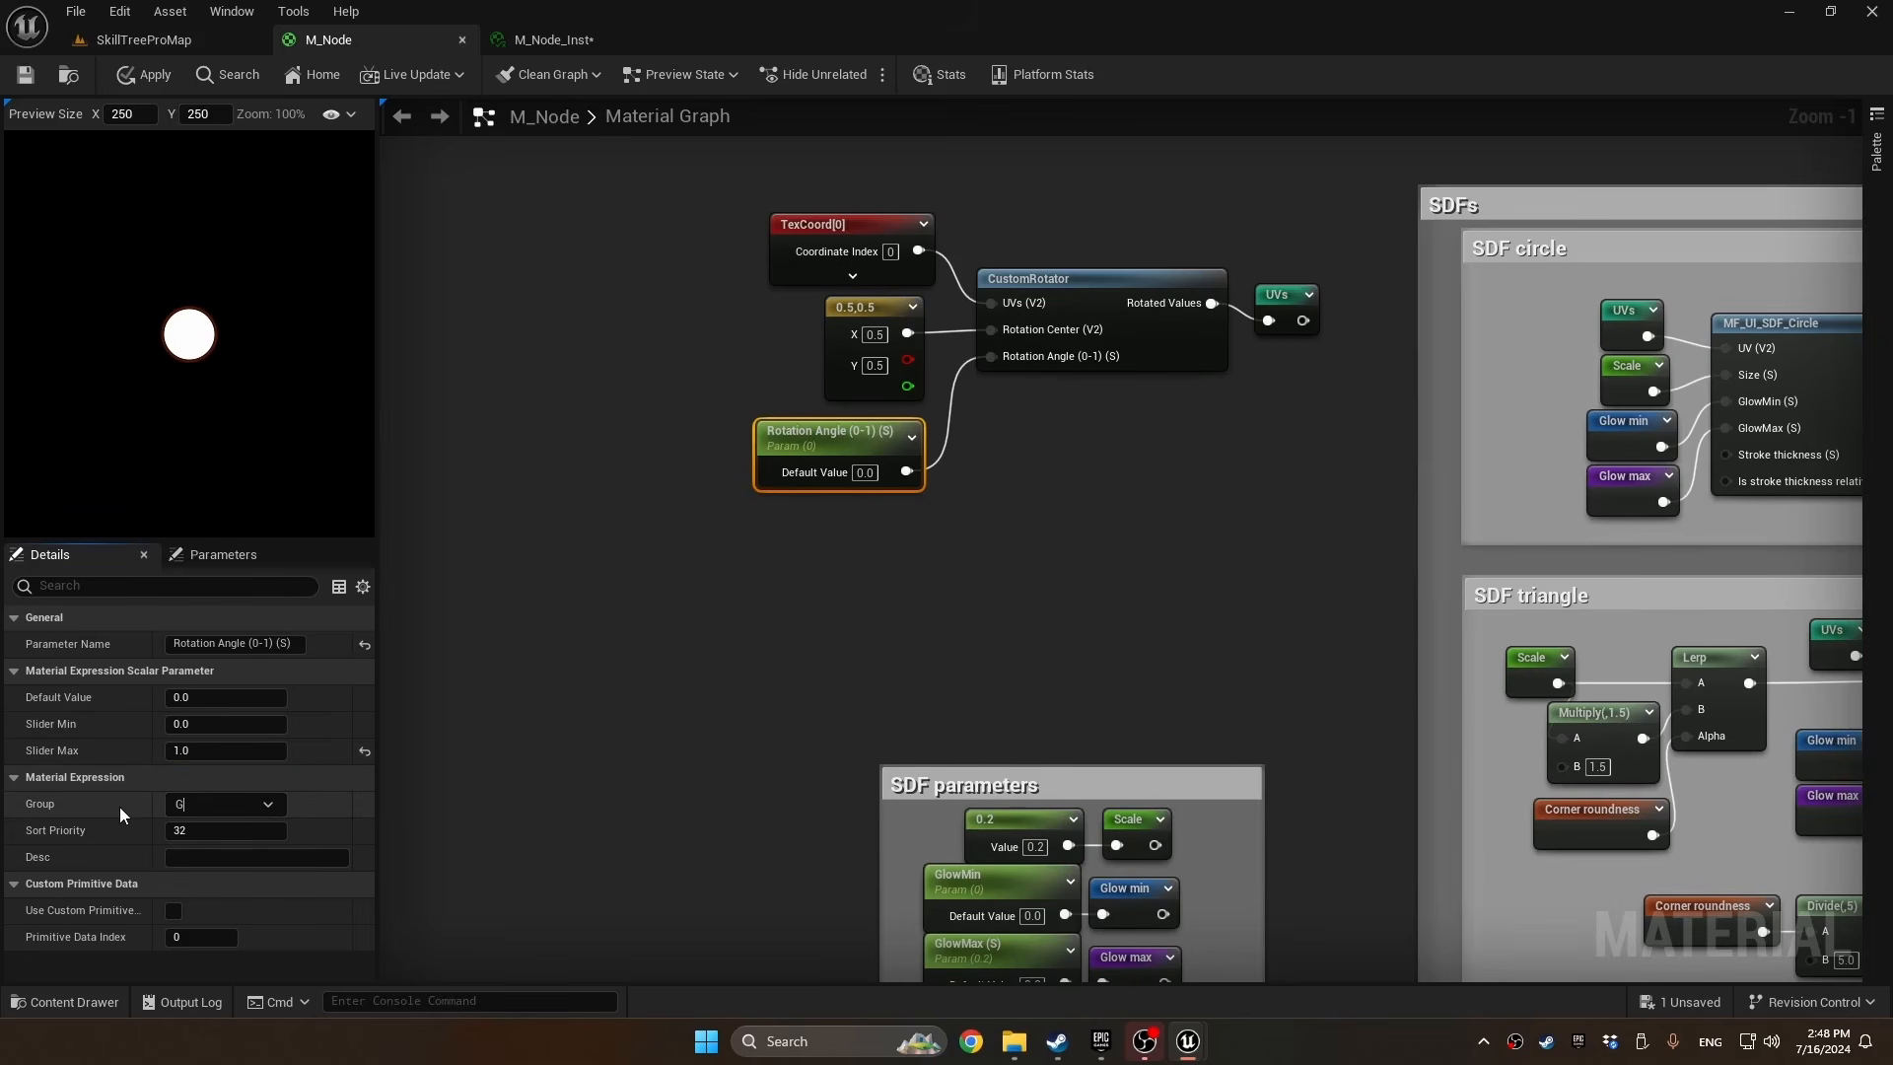
Apply the material changes and override Rotation Angle (0-1) (S) in M_Node_Inst with 0.125
{"action": "left_click", "coordinate": [148, 75]}
{"action": "left_click", "coordinate": [522, 39]}
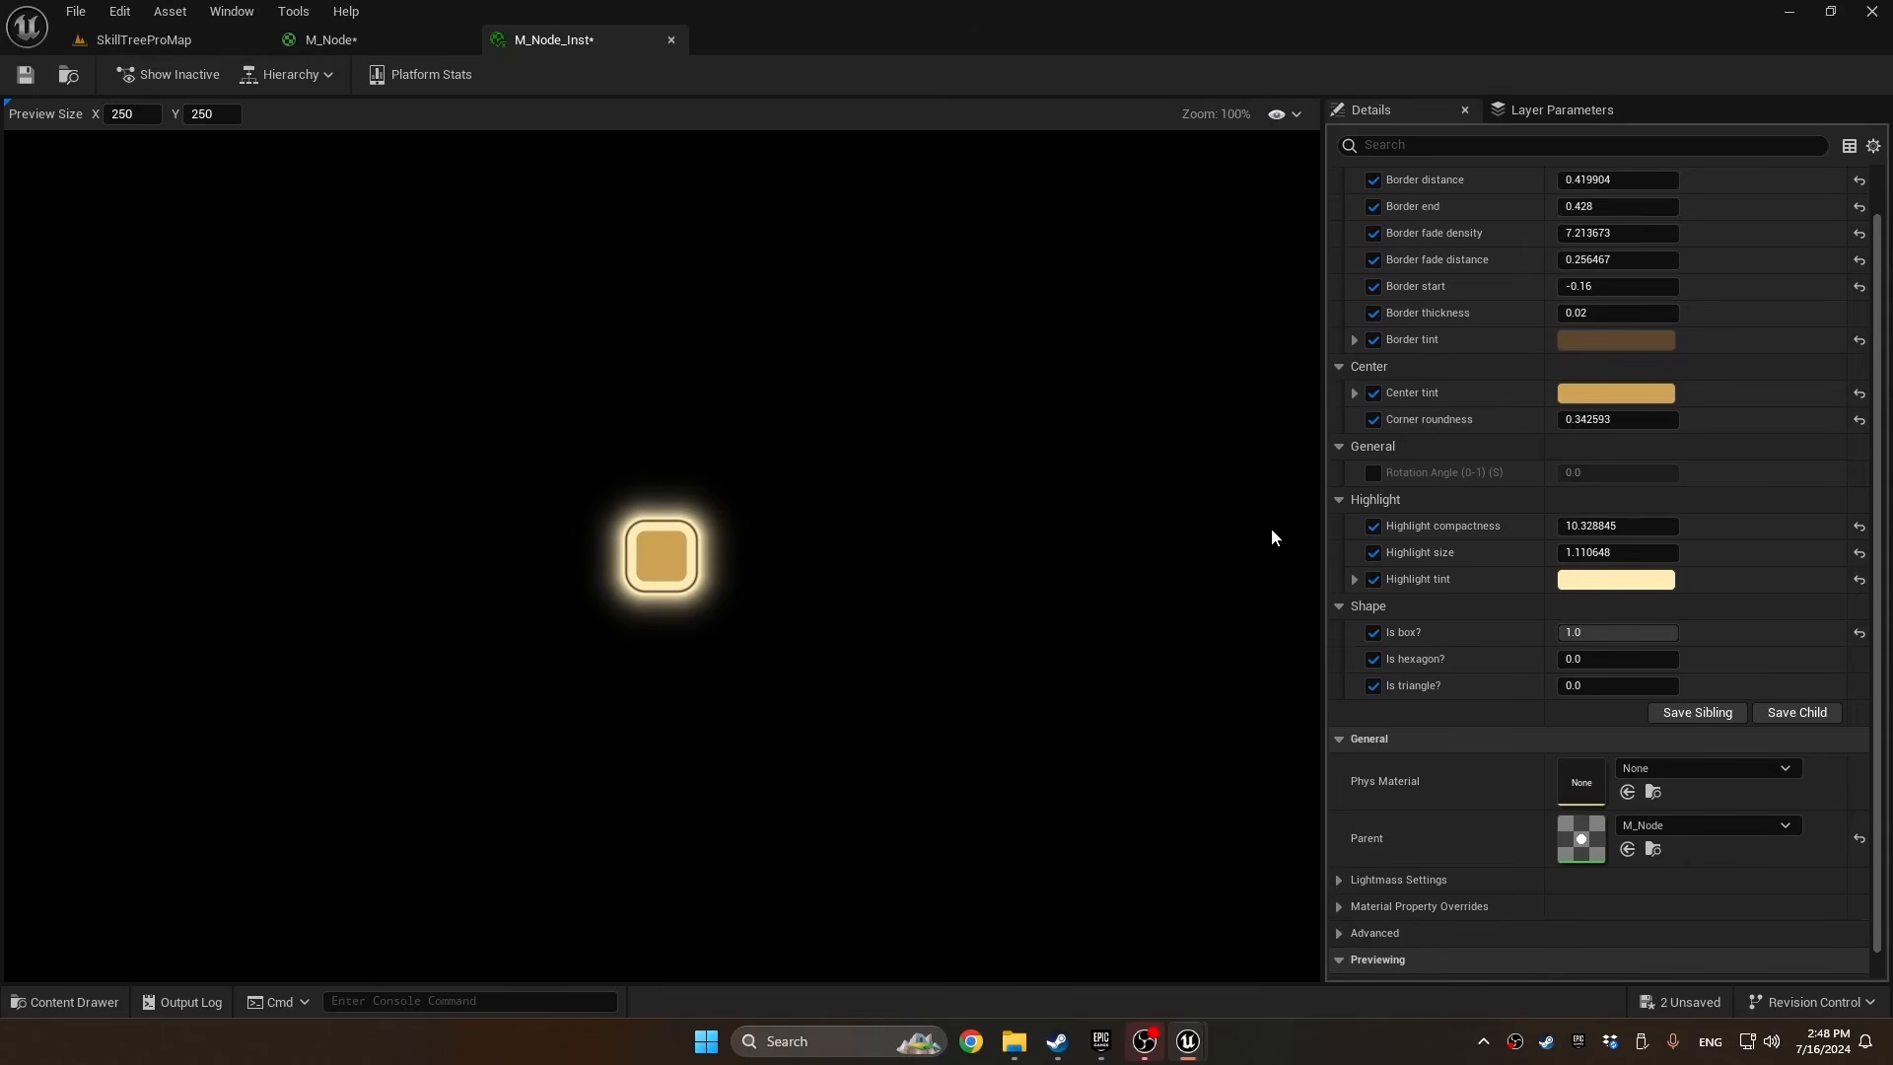
{"action": "left_click", "coordinate": [1373, 472]}
{"action": "left_click_drag", "start_coordinate": [1597, 472], "coordinate": [1657, 472]}
{"action": "left_click", "coordinate": [1656, 473]}
{"action": "type", "text": "0"}
{"action": "key", "text": "Return"}
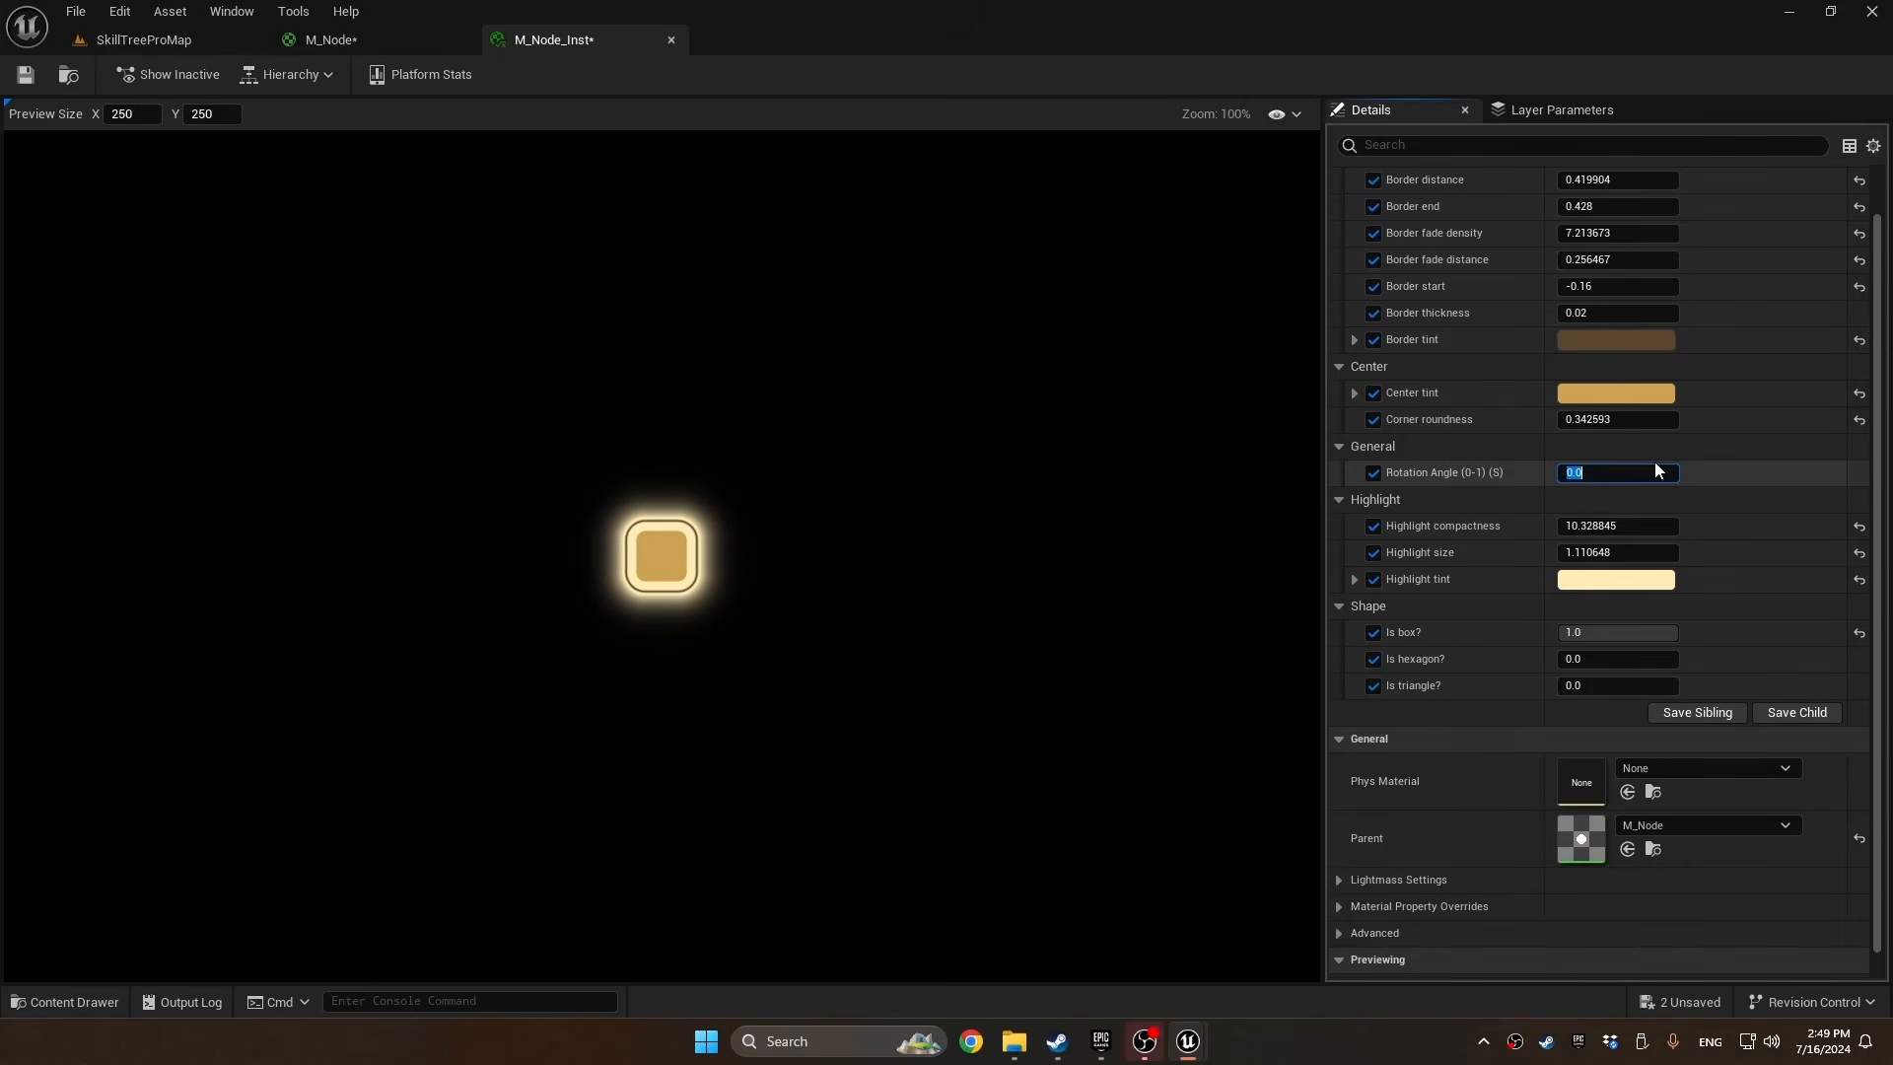
{"action": "type", "text": "0.125"}
{"action": "key", "text": "Return"}
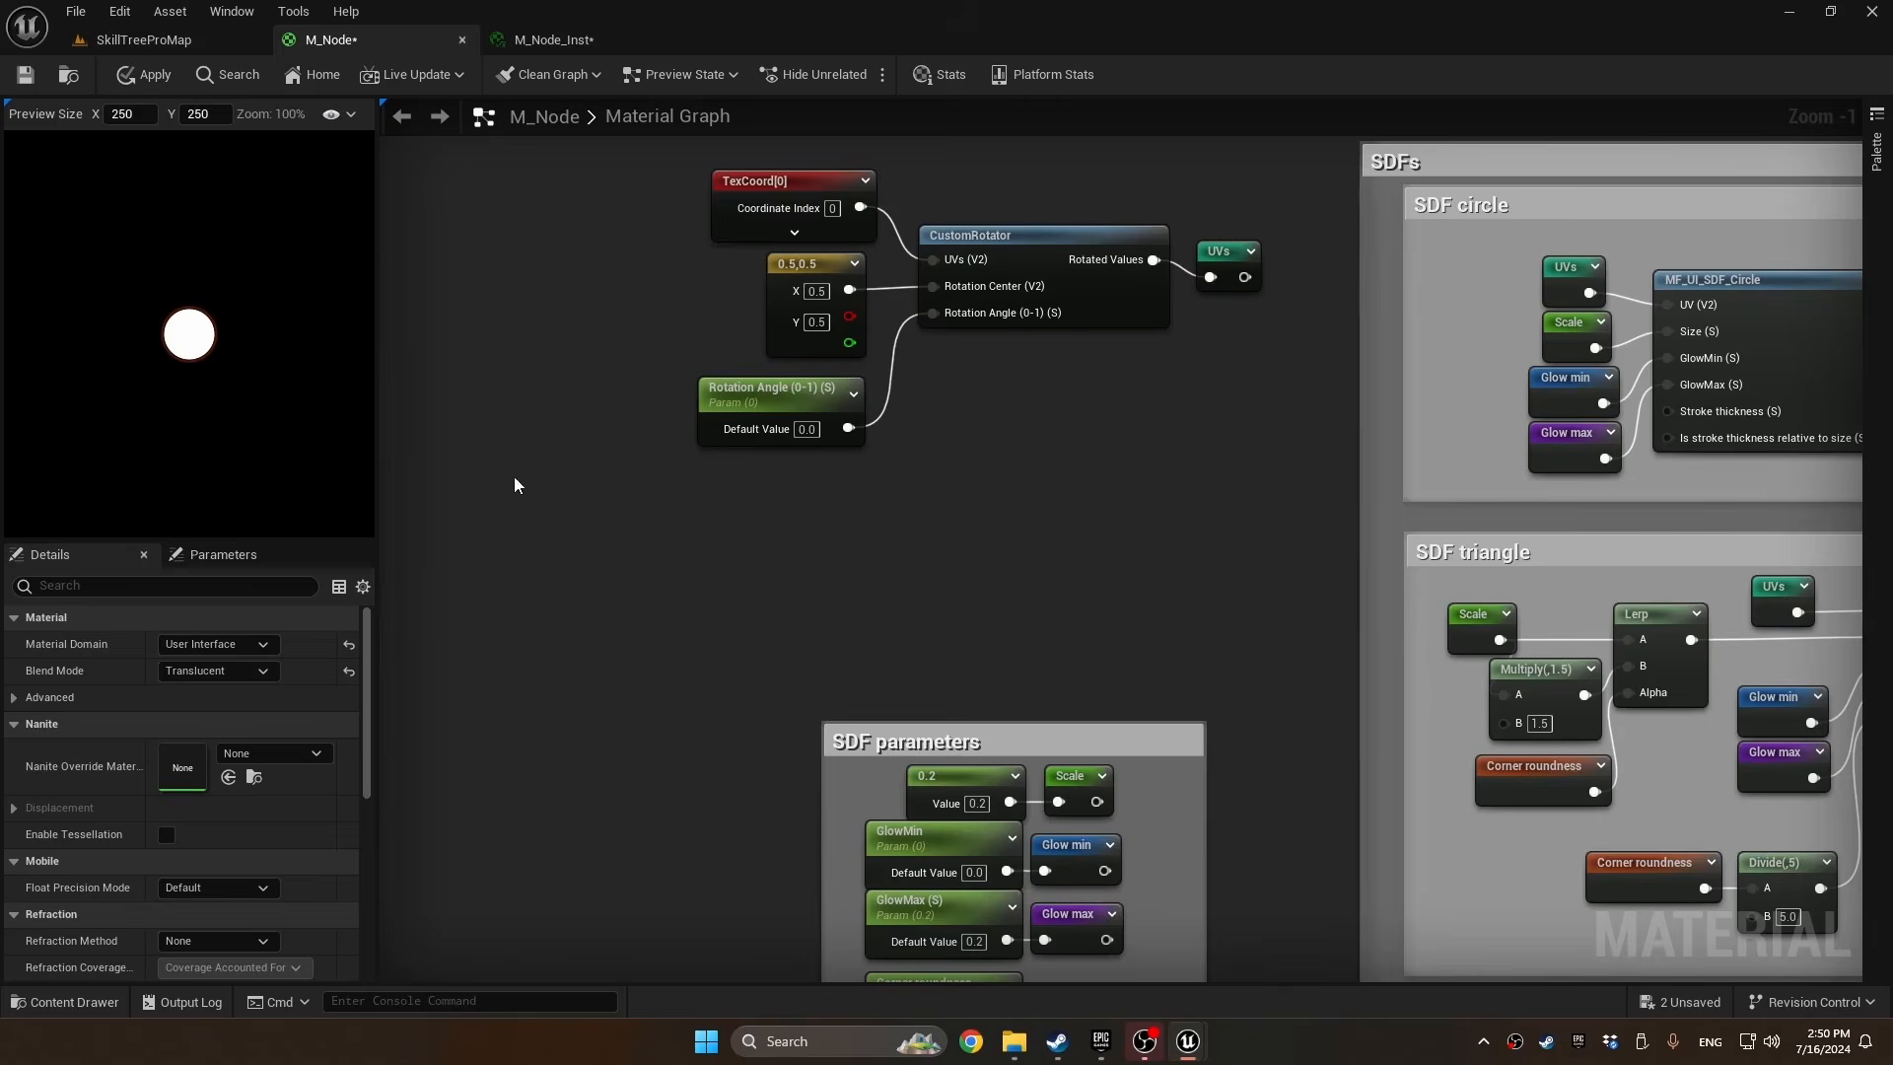
Detach the Rotation Angle parameter from CustomRotator in M_Node, move it aside, and add a Time node above it
{"action": "right_click_drag", "start_coordinate": [513, 478], "coordinate": [605, 454]}
{"action": "left_click_drag", "start_coordinate": [854, 360], "coordinate": [700, 363]}
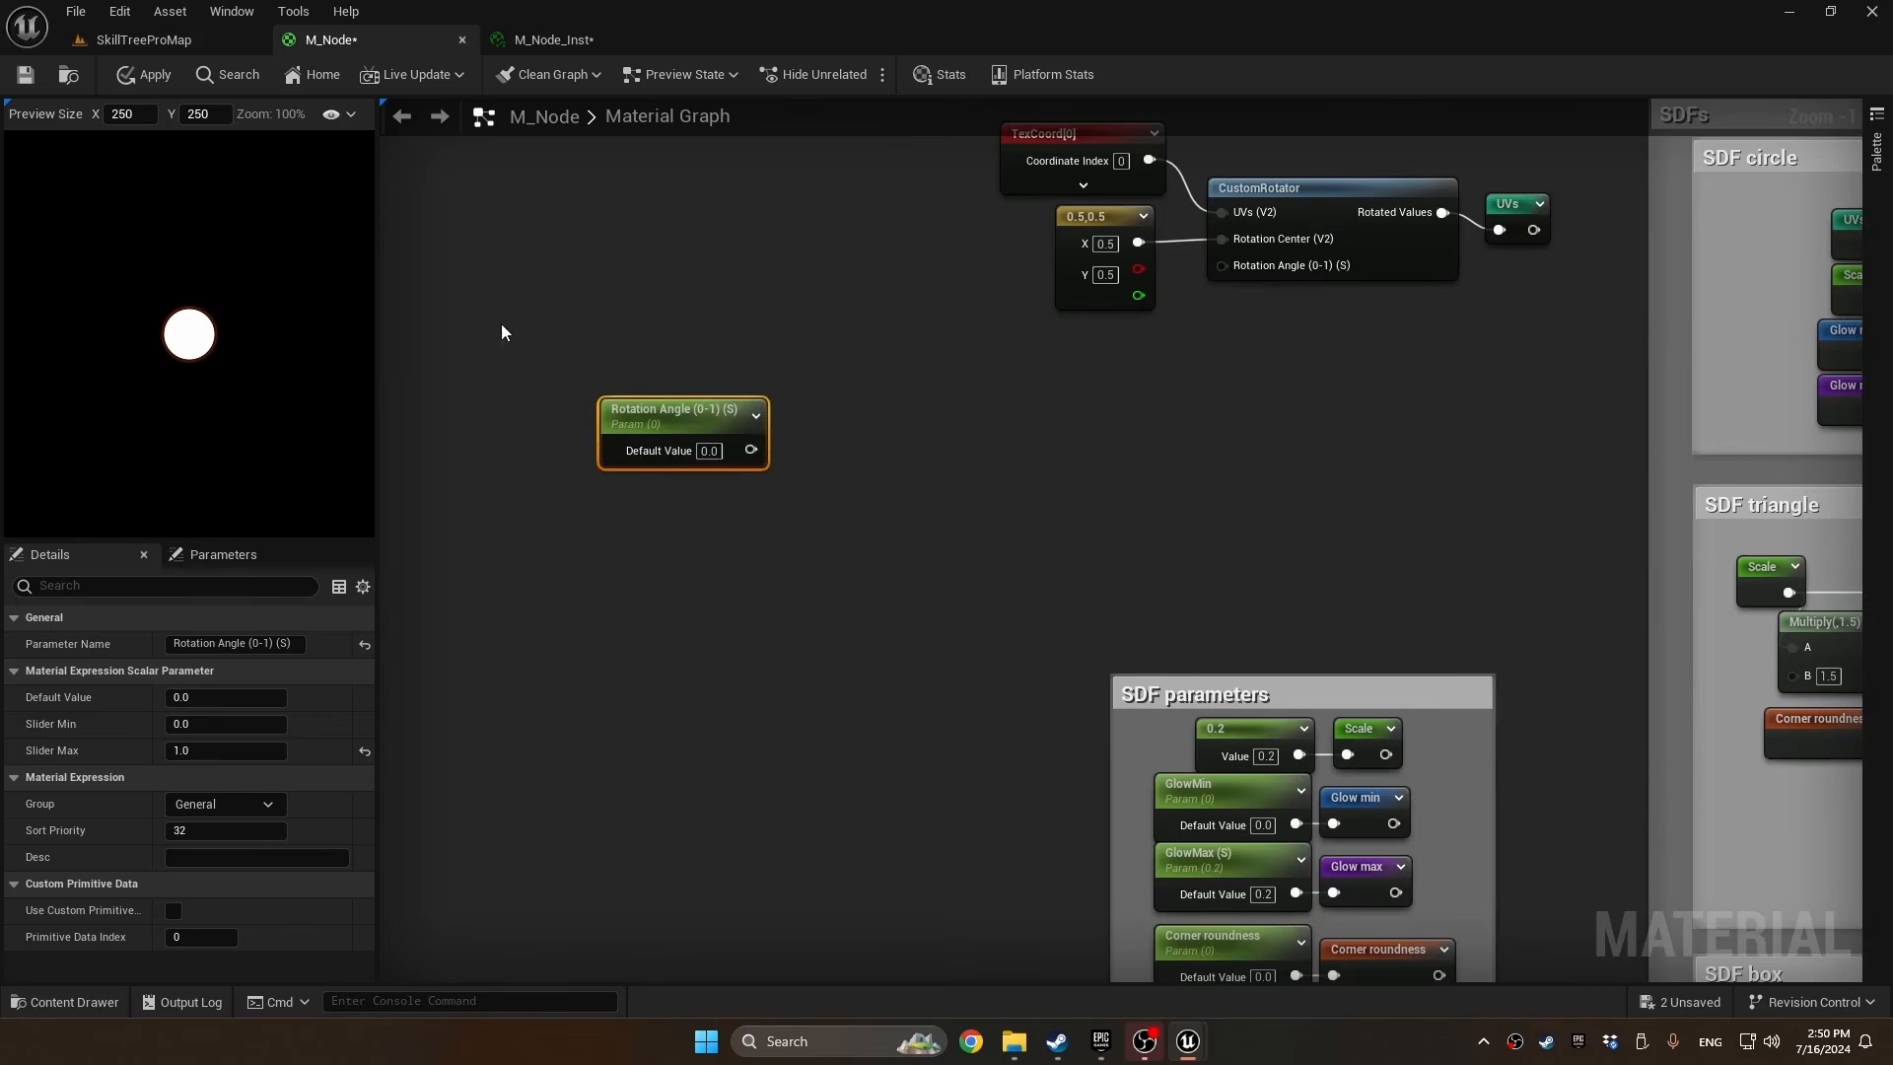
{"action": "right_click", "coordinate": [501, 323]}
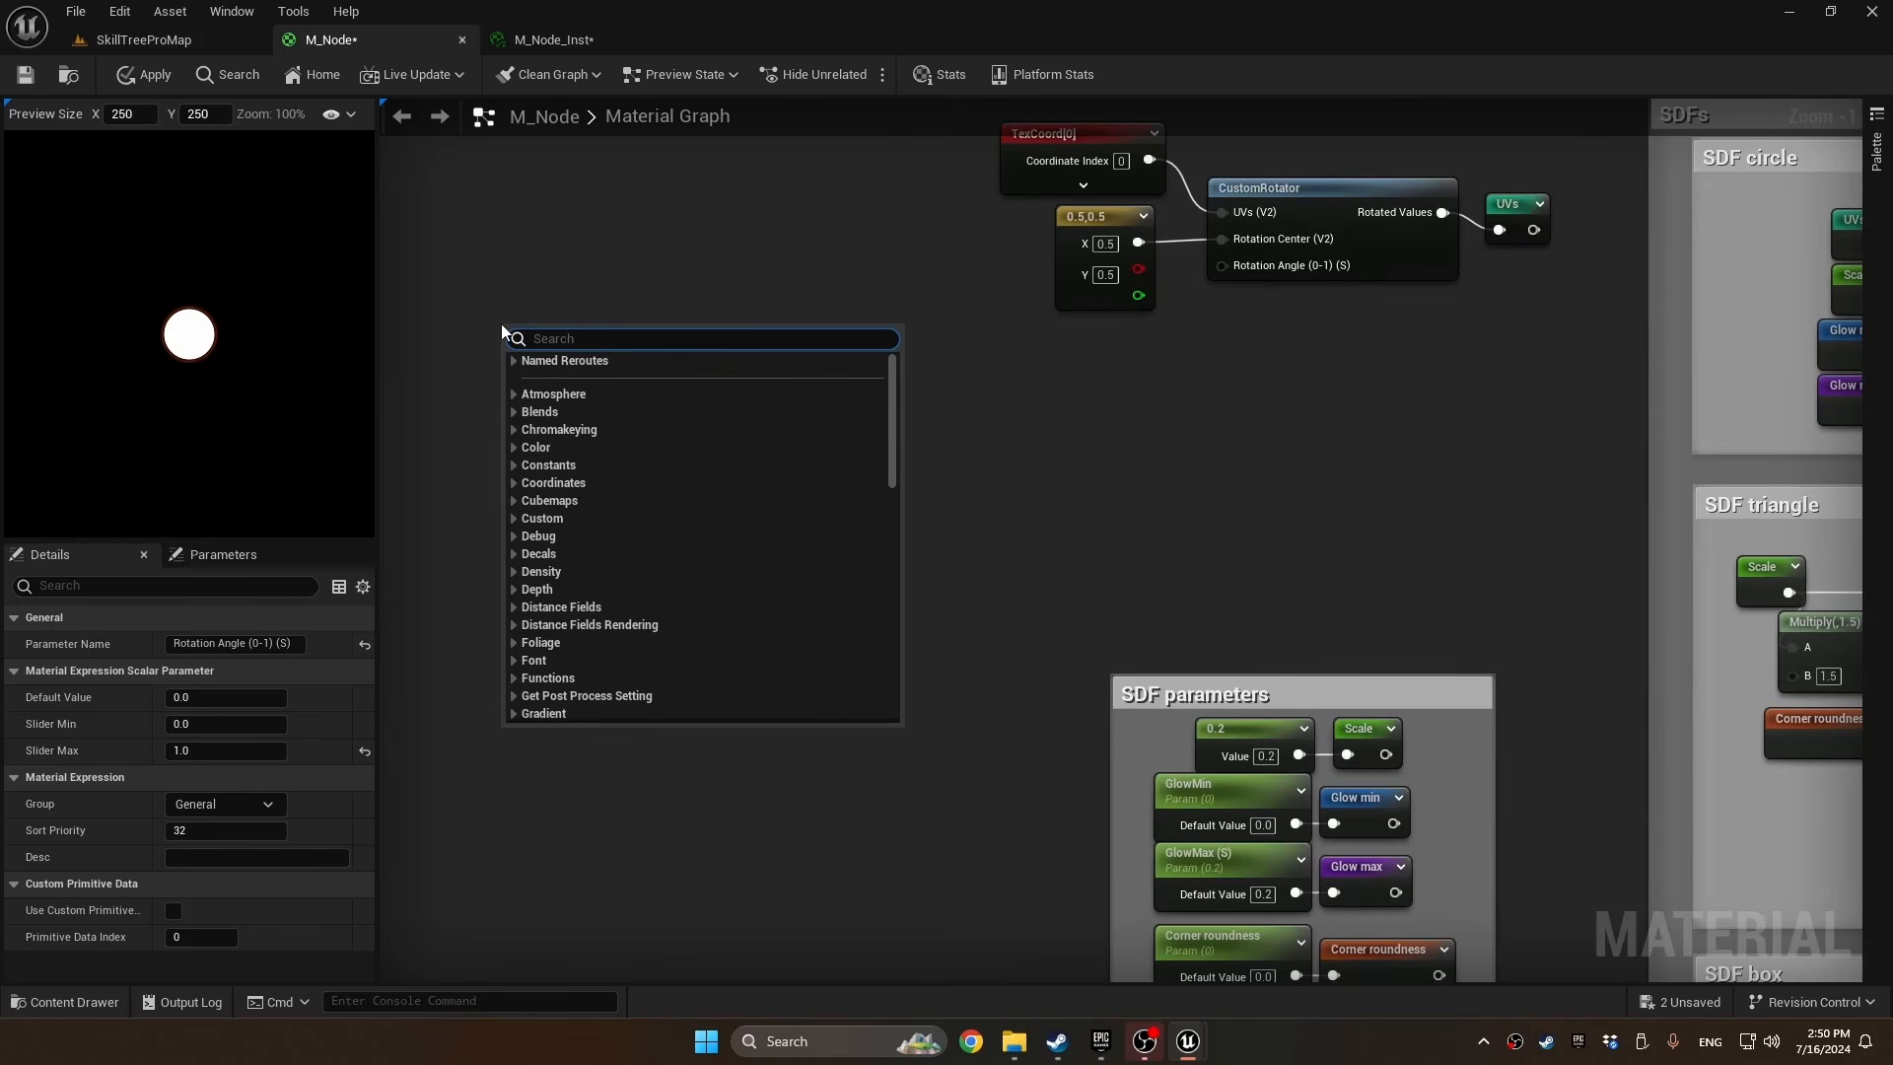
{"action": "type", "text": "time"}
{"action": "key", "text": "Return"}
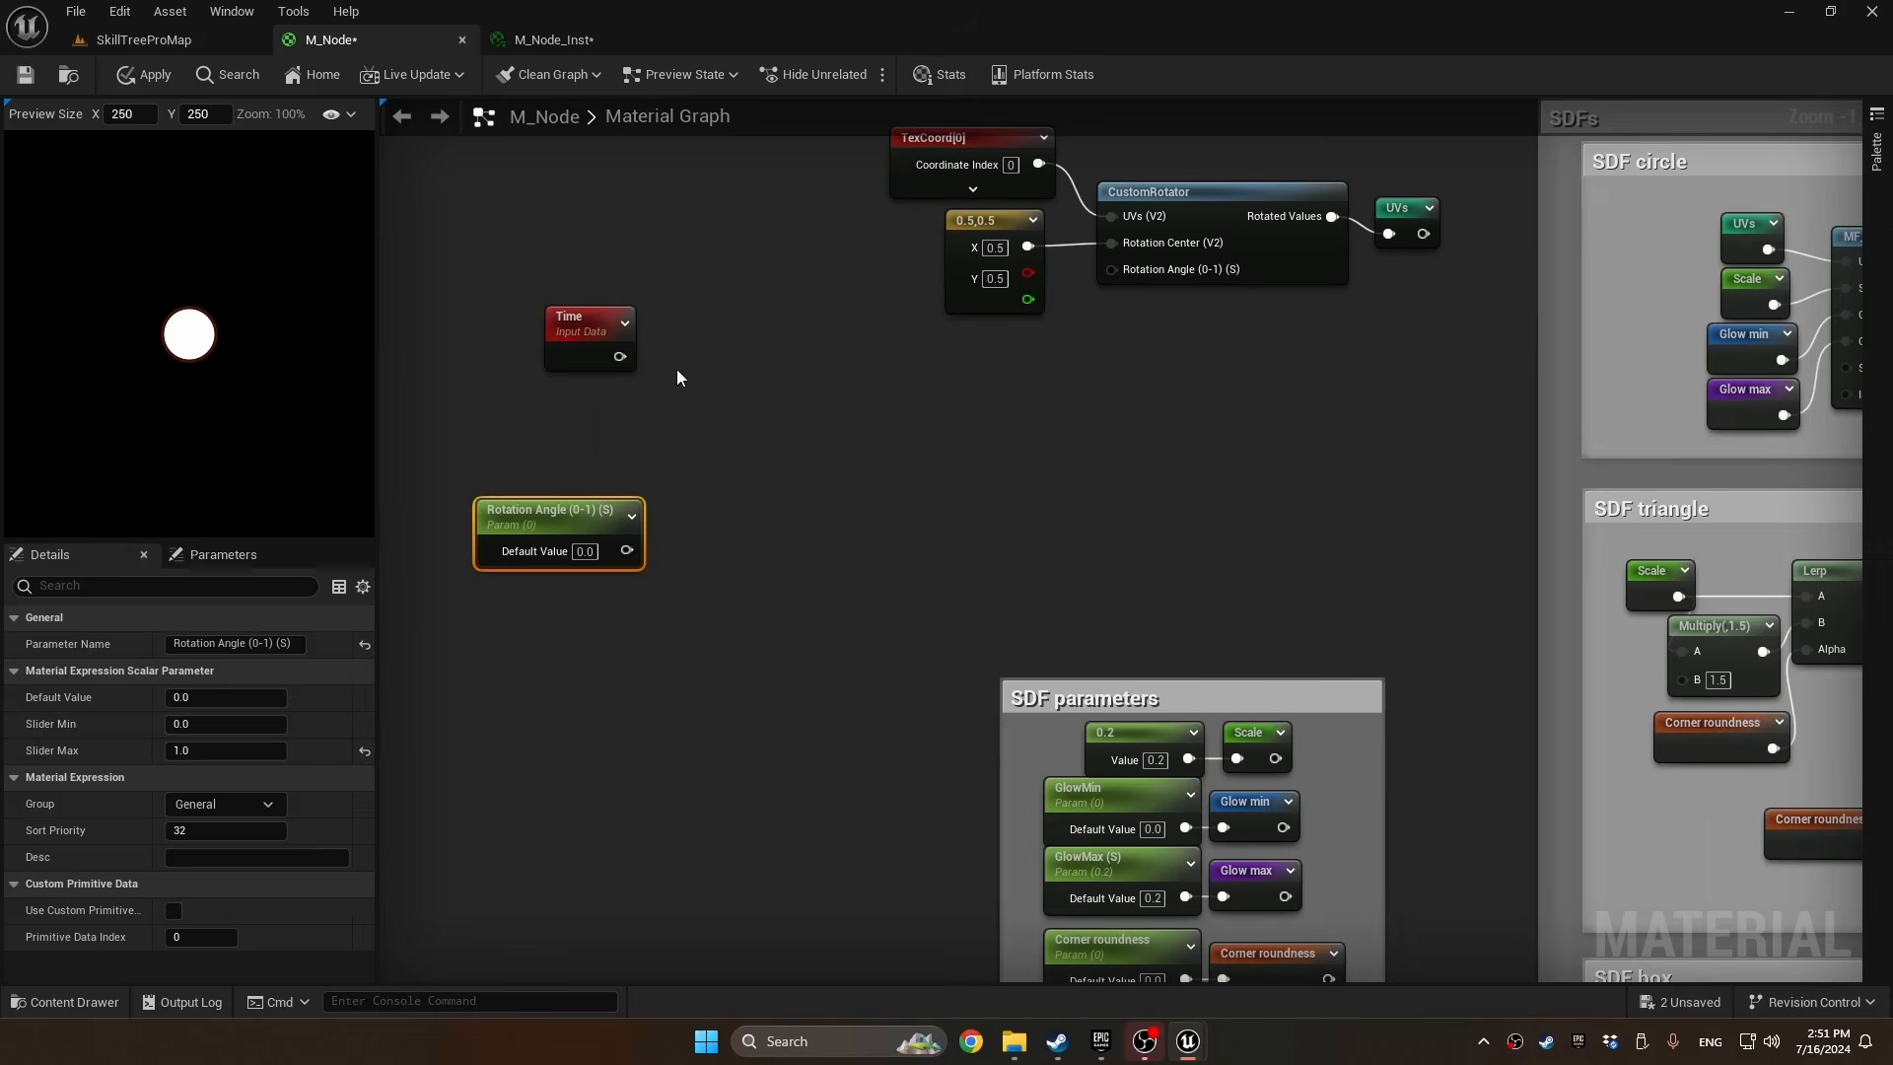
Add a Multiply node beside Time and connect Time to its A input
{"action": "key", "text": "m"}
{"action": "left_click", "coordinate": [693, 363]}
{"action": "left_click_drag", "start_coordinate": [620, 358], "coordinate": [710, 398]}
Promote the Multiply's B input to a Rotation speed parameter with slider range -1.0 to 1.0 in the General group
{"action": "right_click", "coordinate": [700, 397]}
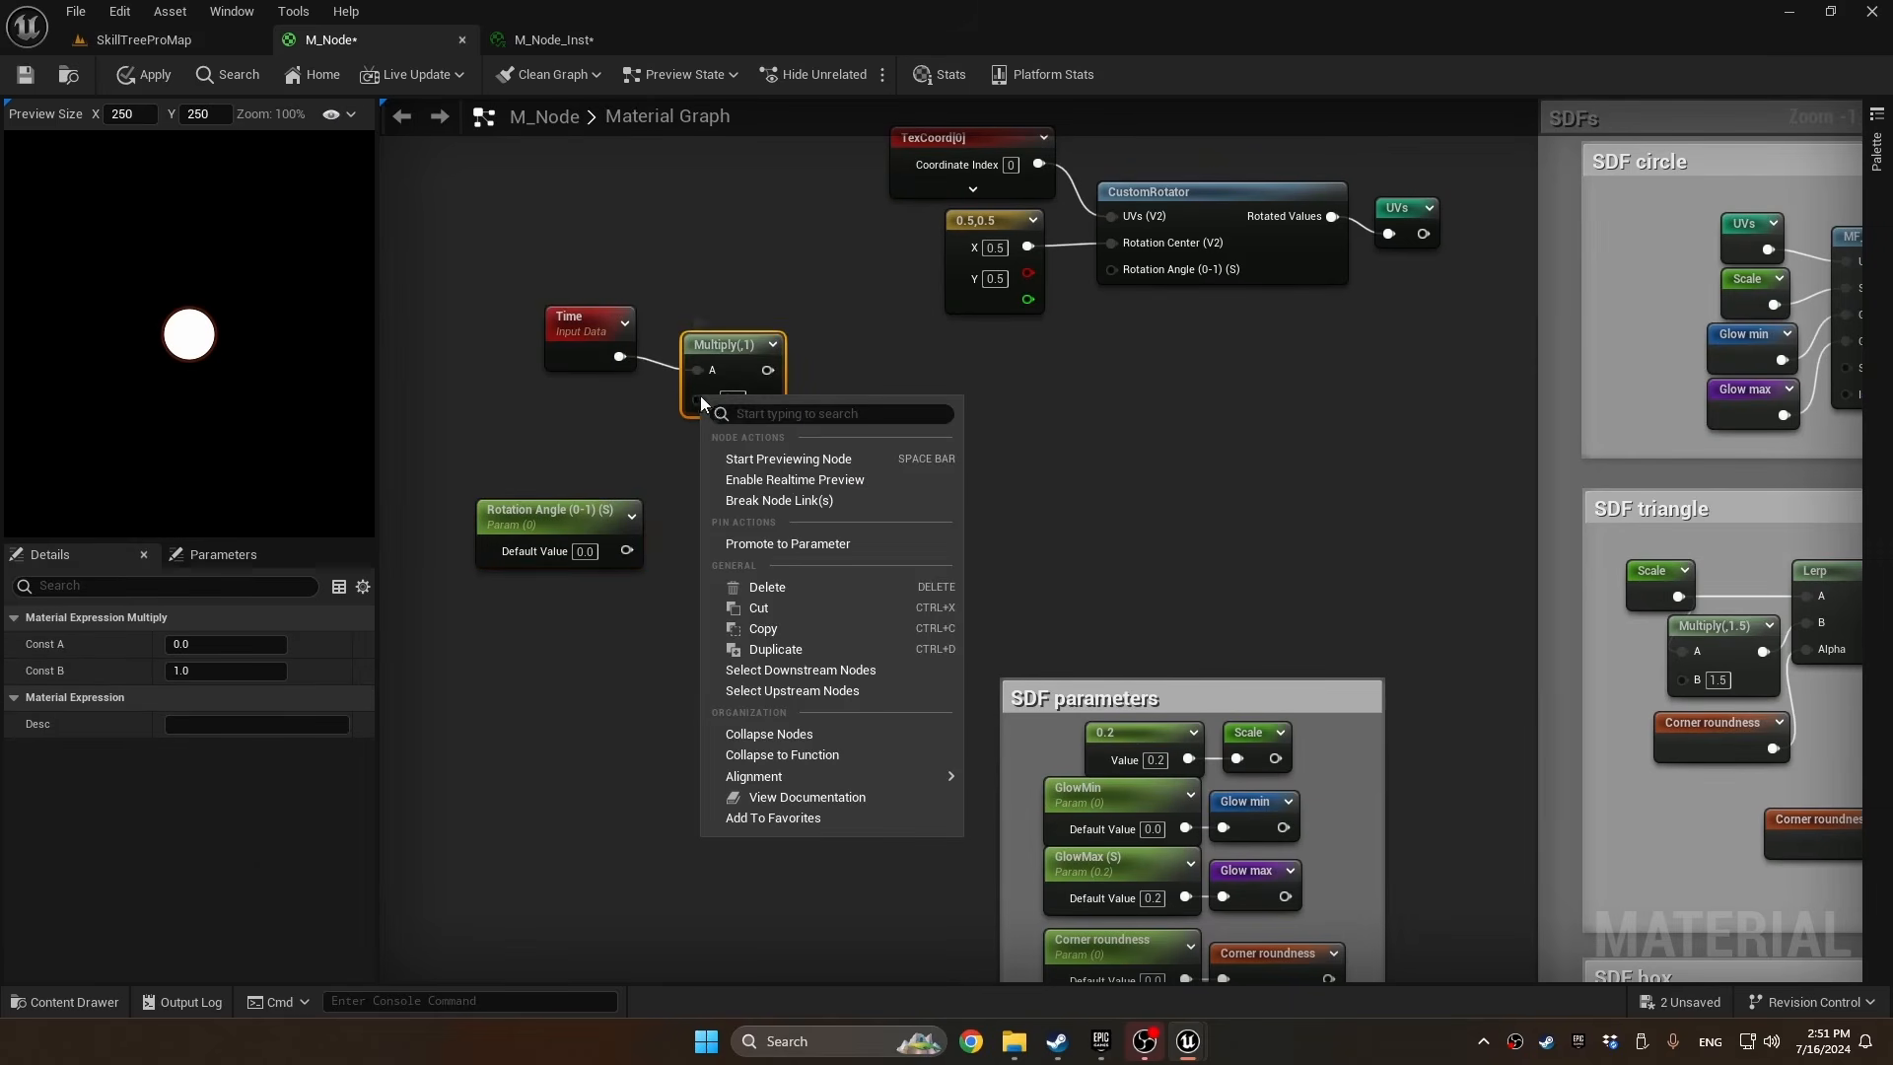
{"action": "left_click", "coordinate": [787, 543]}
{"action": "type", "text": "Rotation speed"}
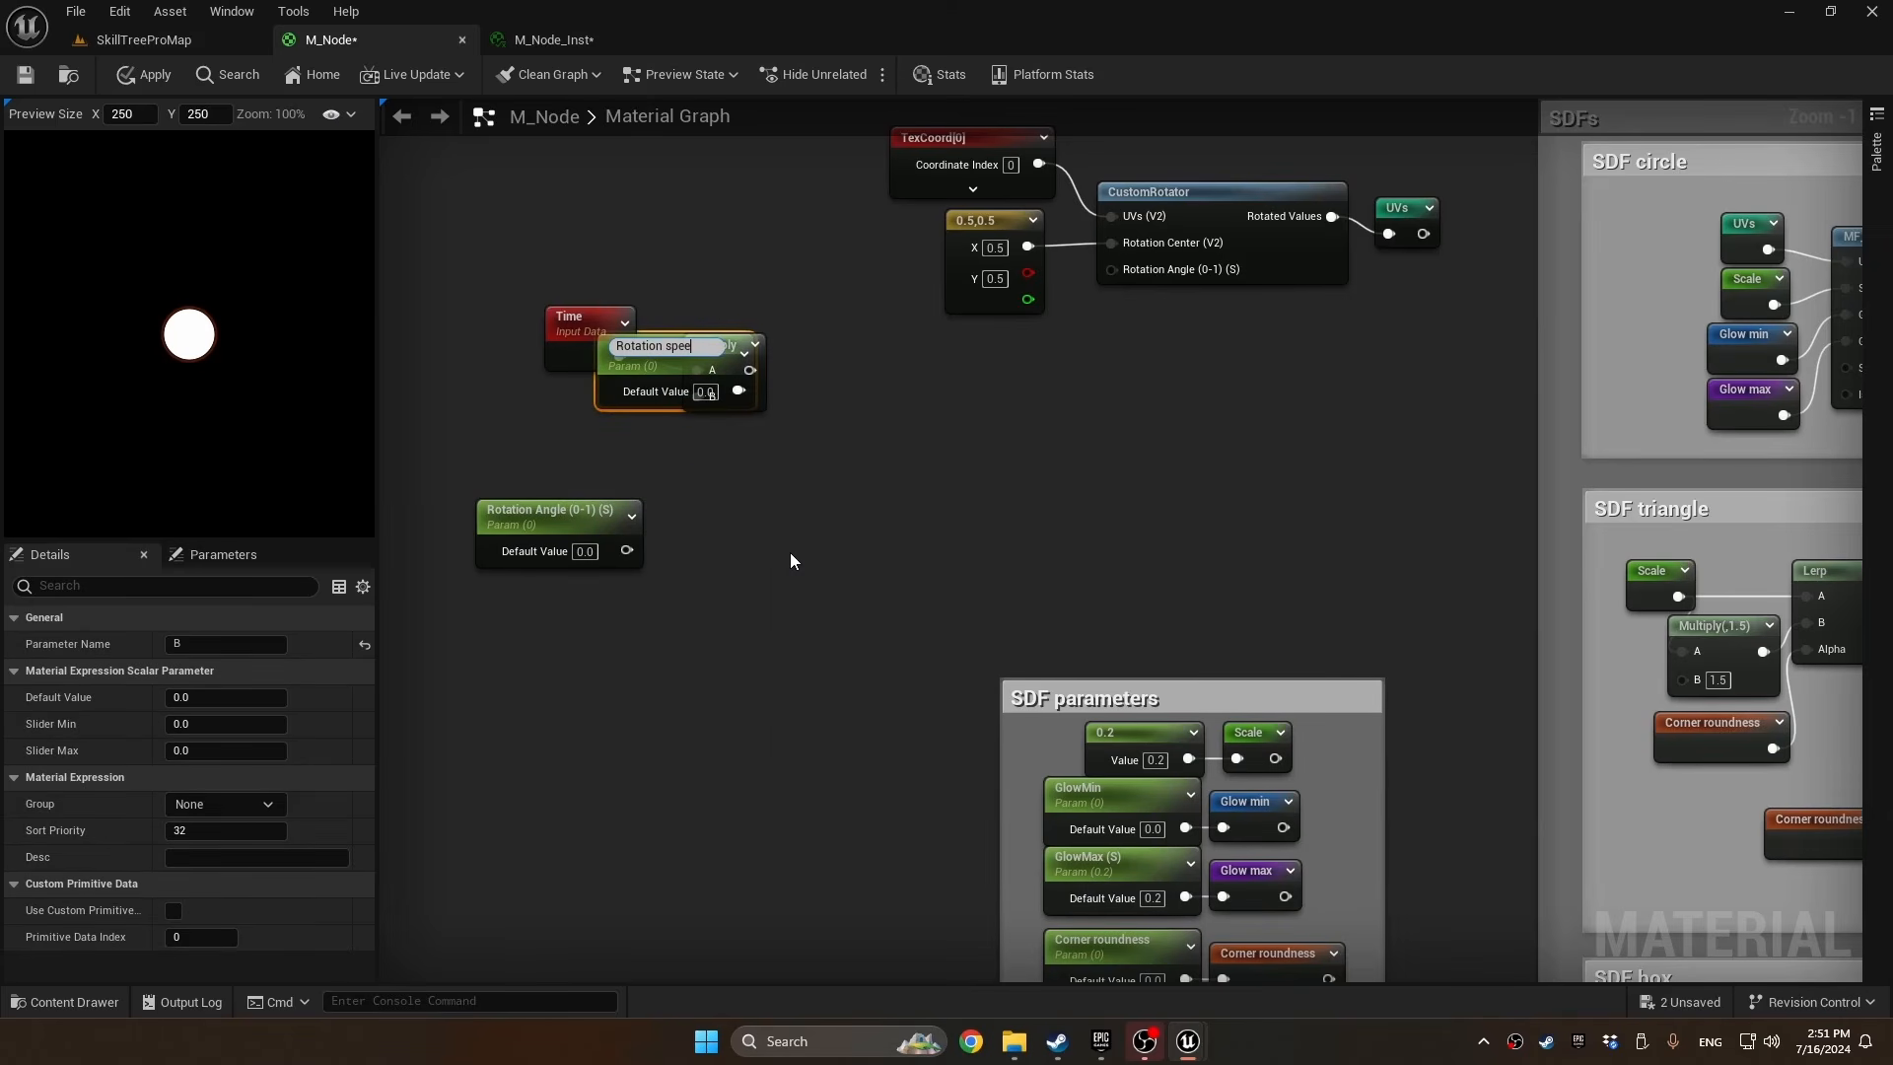
{"action": "key", "text": "Return"}
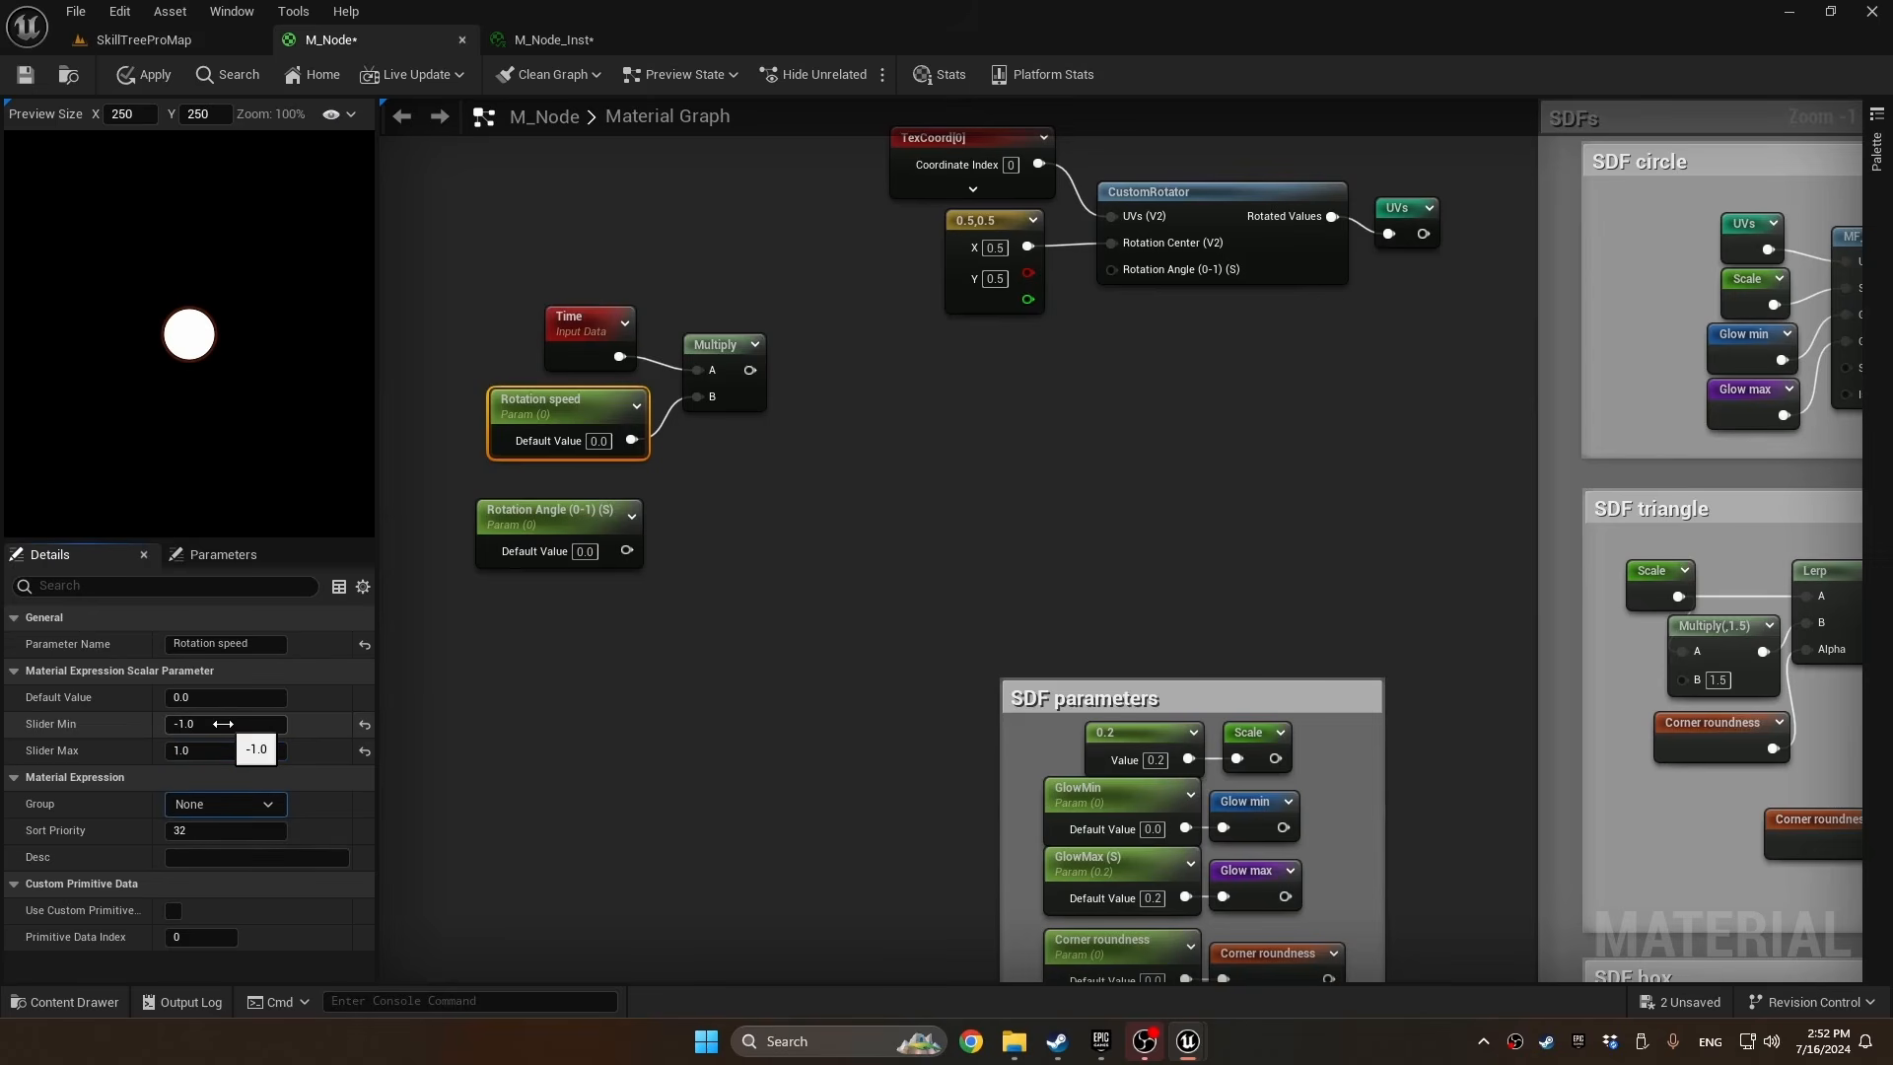
{"action": "left_click", "coordinate": [225, 803]}
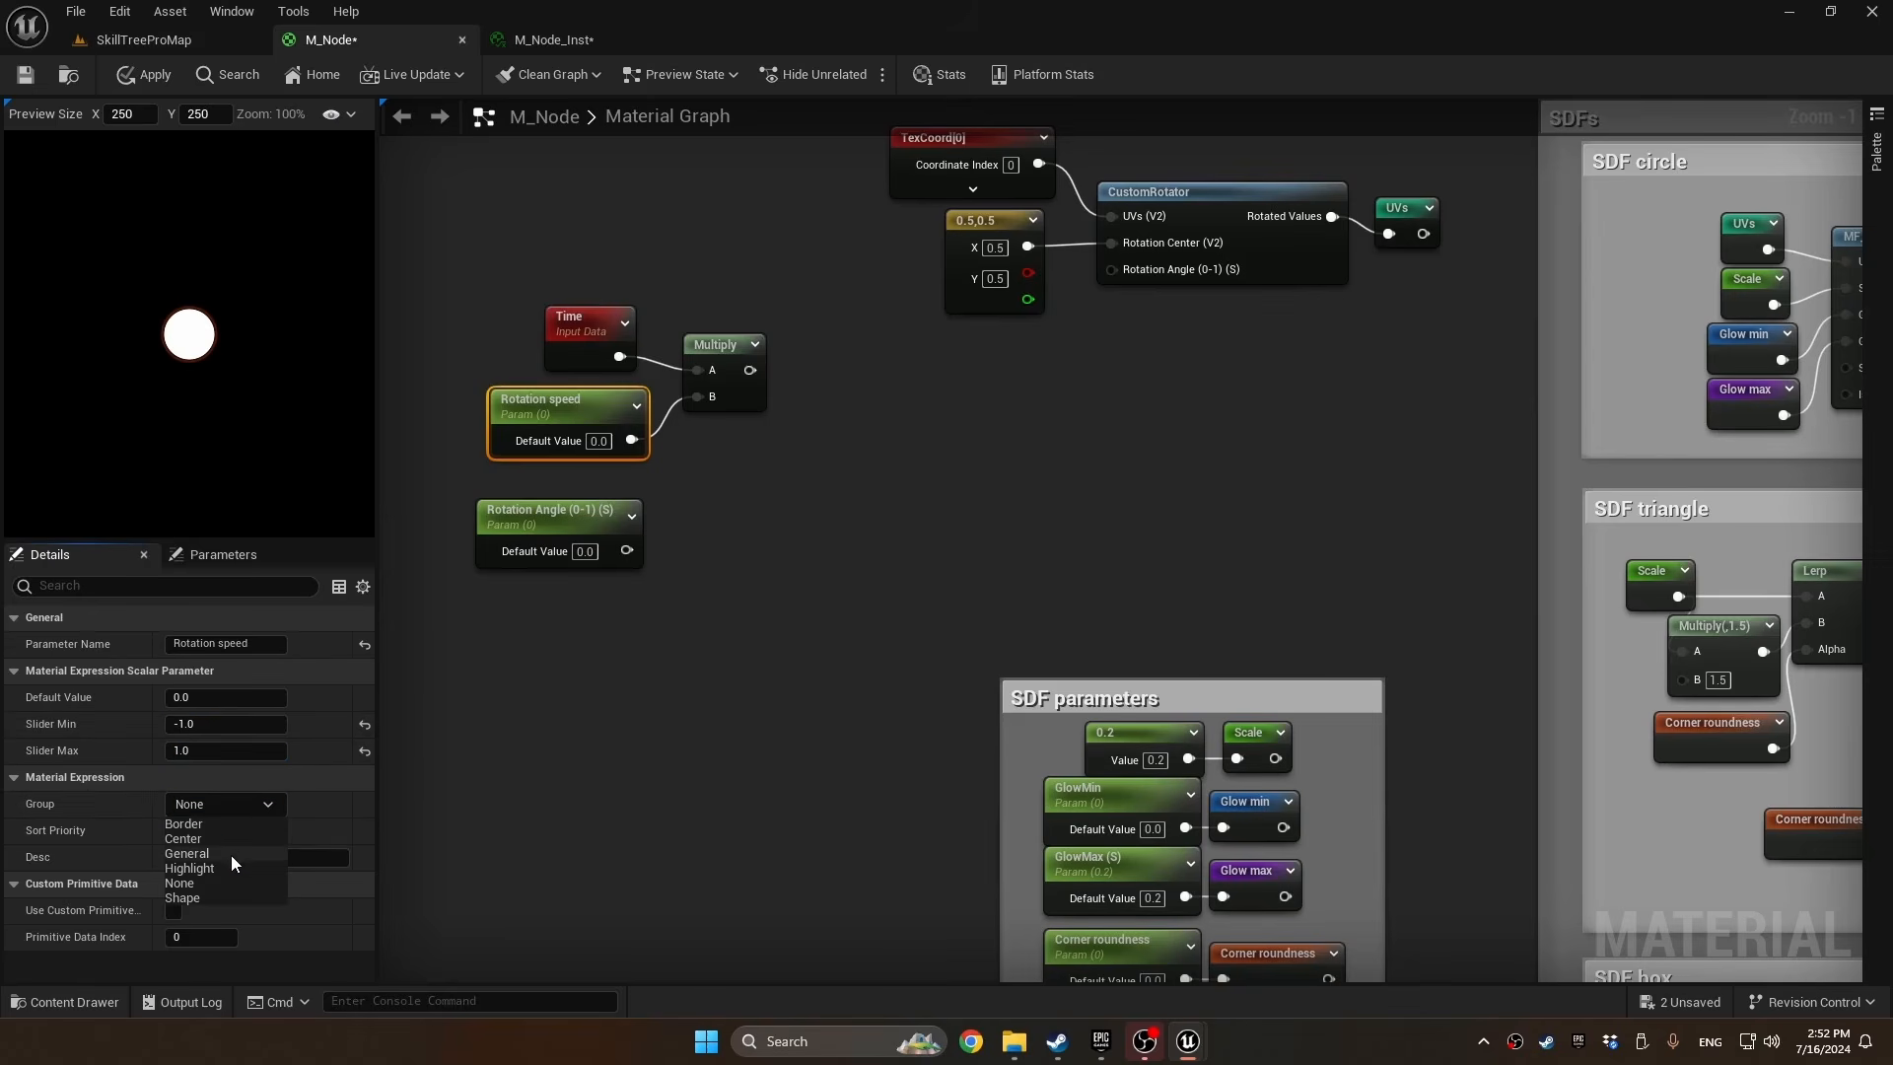
{"action": "left_click", "coordinate": [231, 855]}
Add the Multiply result (A) and the Rotation Angle parameter (B) together in a new Add node
{"action": "left_click", "coordinate": [787, 393]}
{"action": "left_click", "coordinate": [818, 368]}
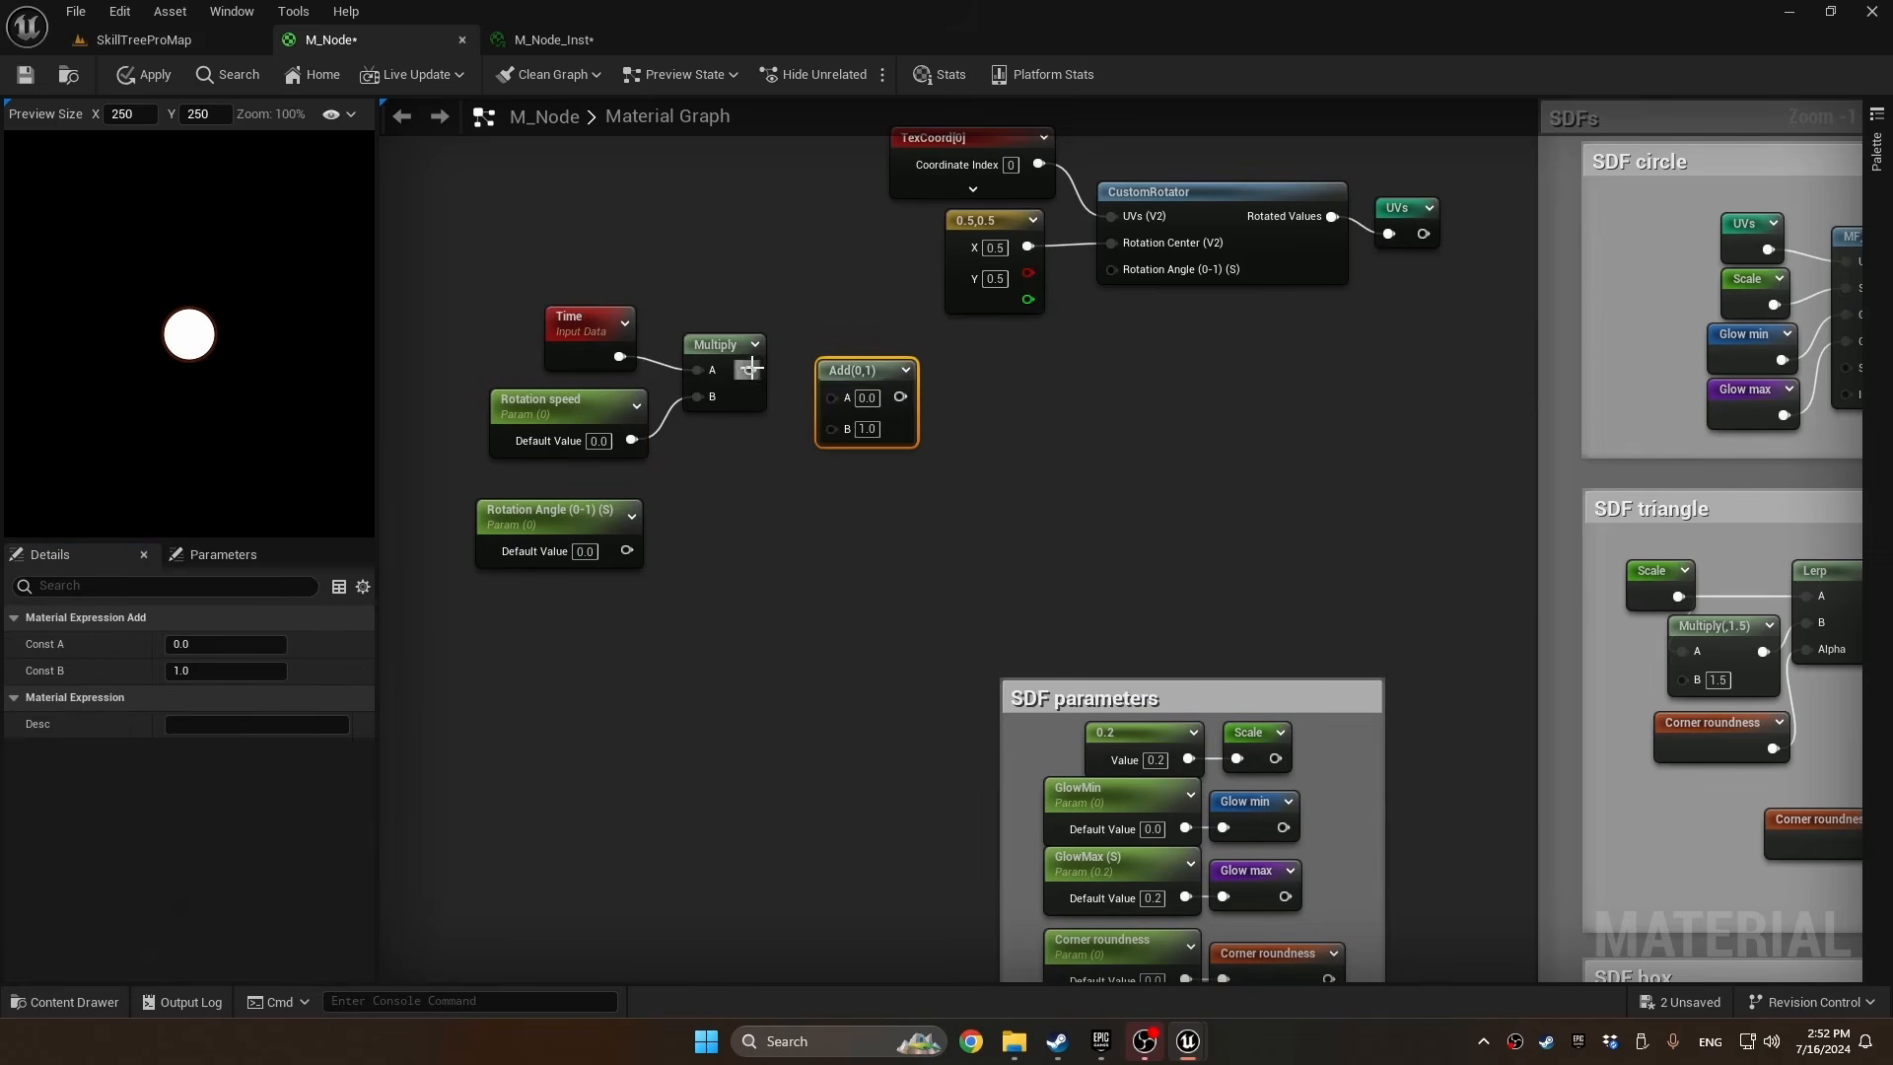
{"action": "left_click_drag", "start_coordinate": [834, 422], "coordinate": [627, 550]}
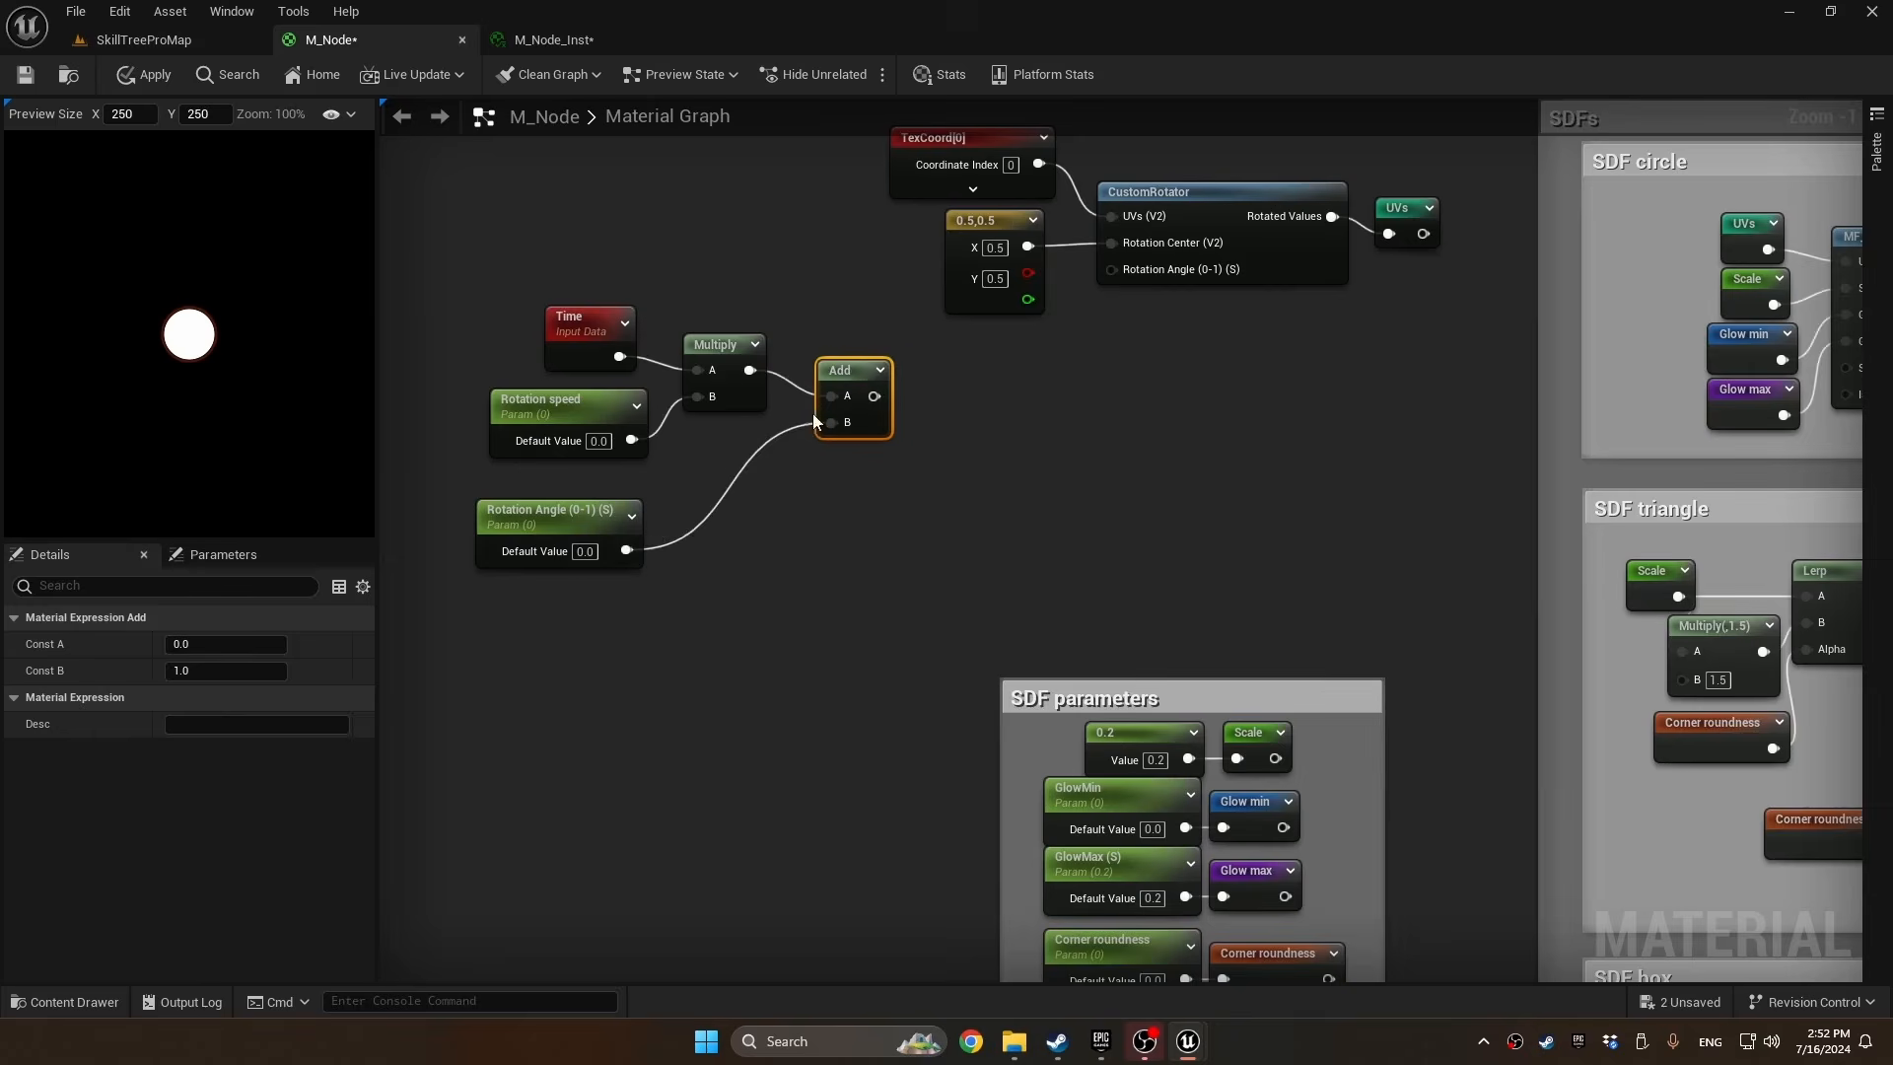
Pass the Add result through a Frac and a 1-x node, and feed it into CustomRotator's Rotation Angle
{"action": "right_click_drag", "start_coordinate": [1151, 277], "coordinate": [1092, 318]}
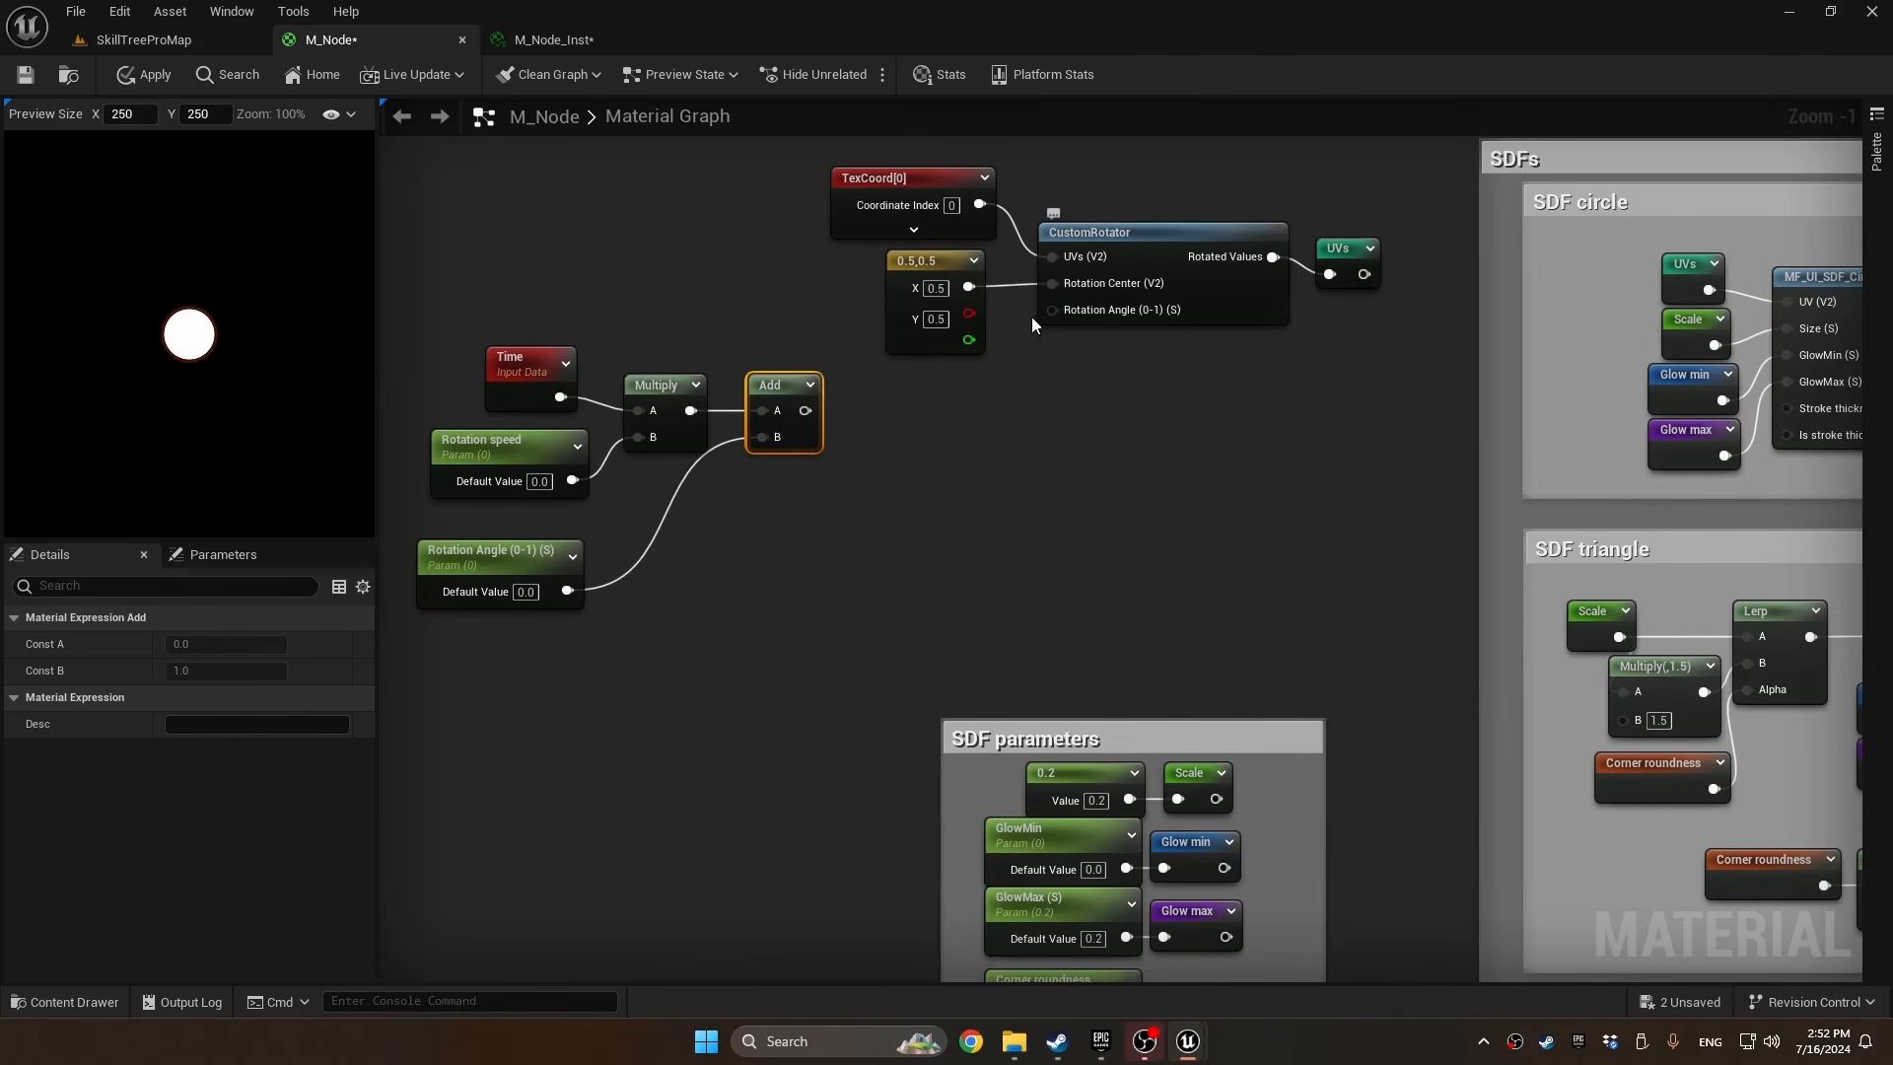
{"action": "left_click_drag", "start_coordinate": [808, 406], "coordinate": [966, 434]}
{"action": "type", "text": "frac"}
{"action": "key", "text": "Return"}
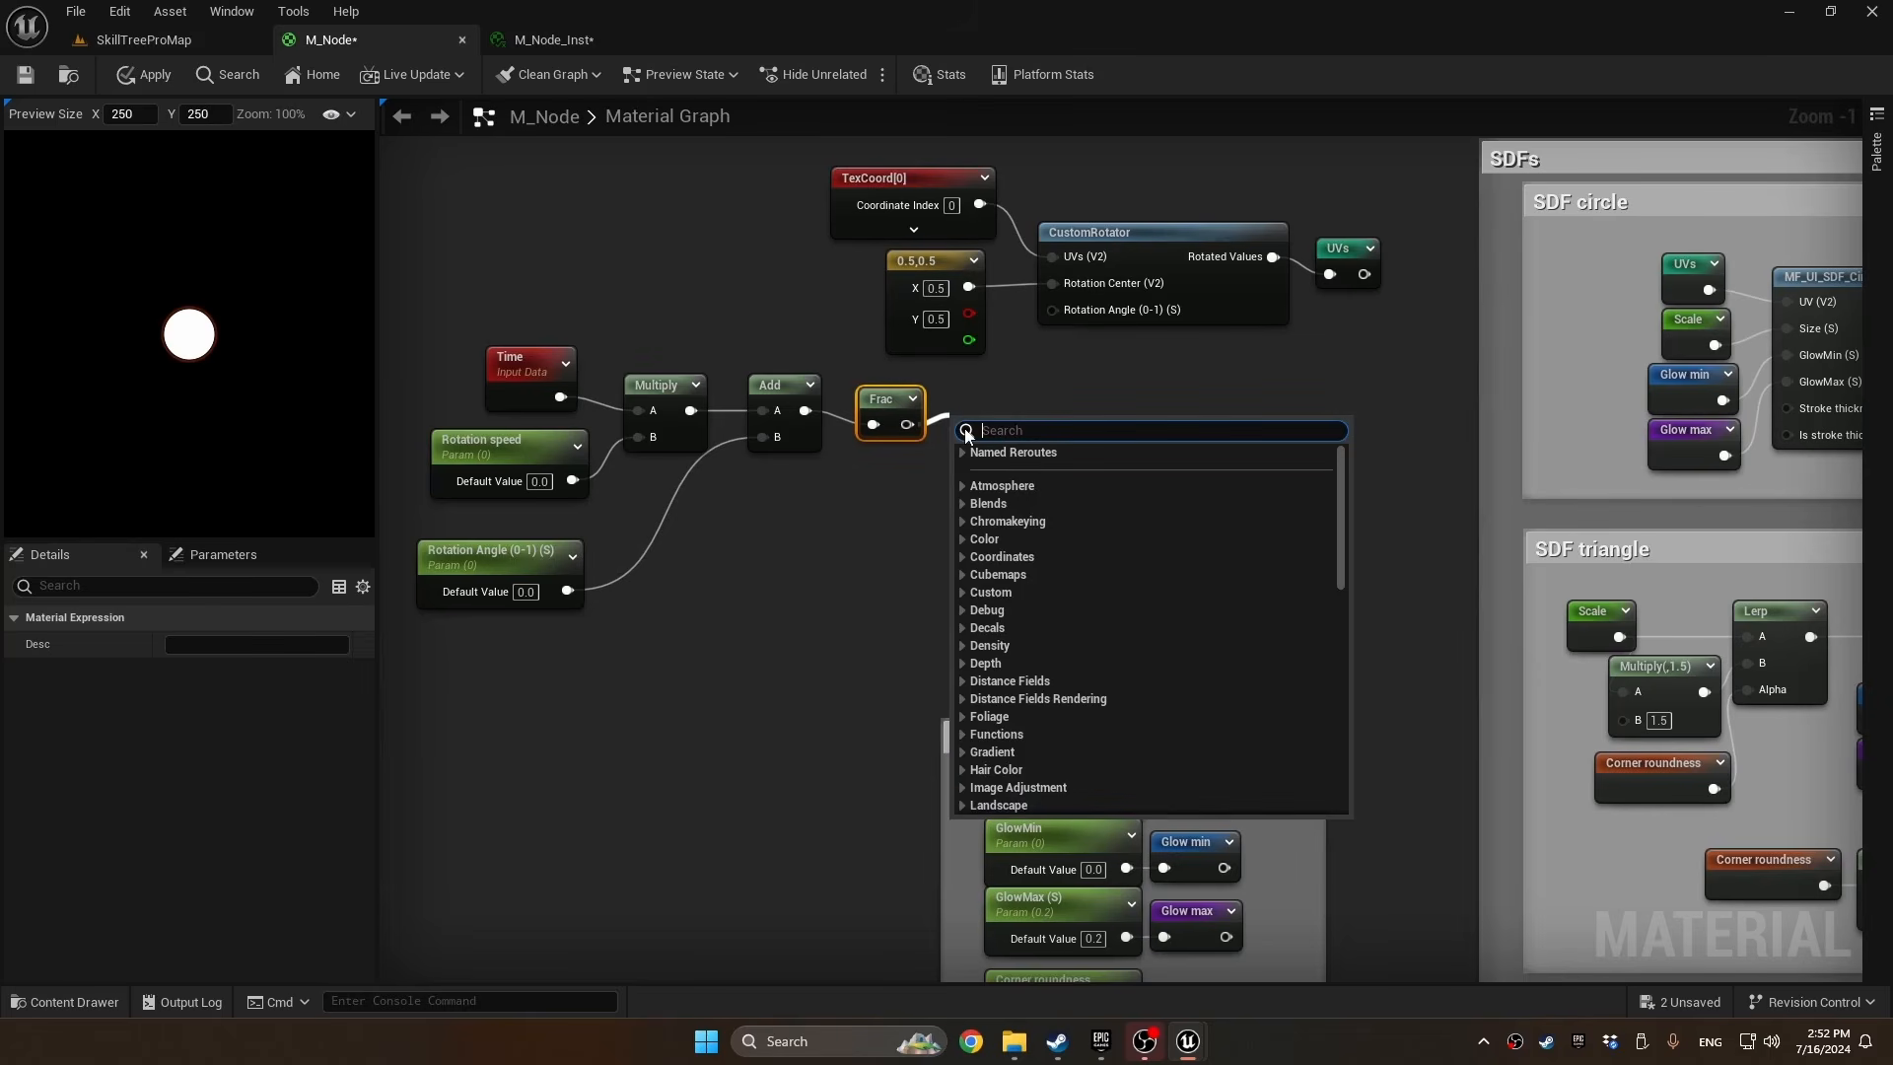
{"action": "type", "text": "1-x"}
{"action": "key", "text": "Return"}
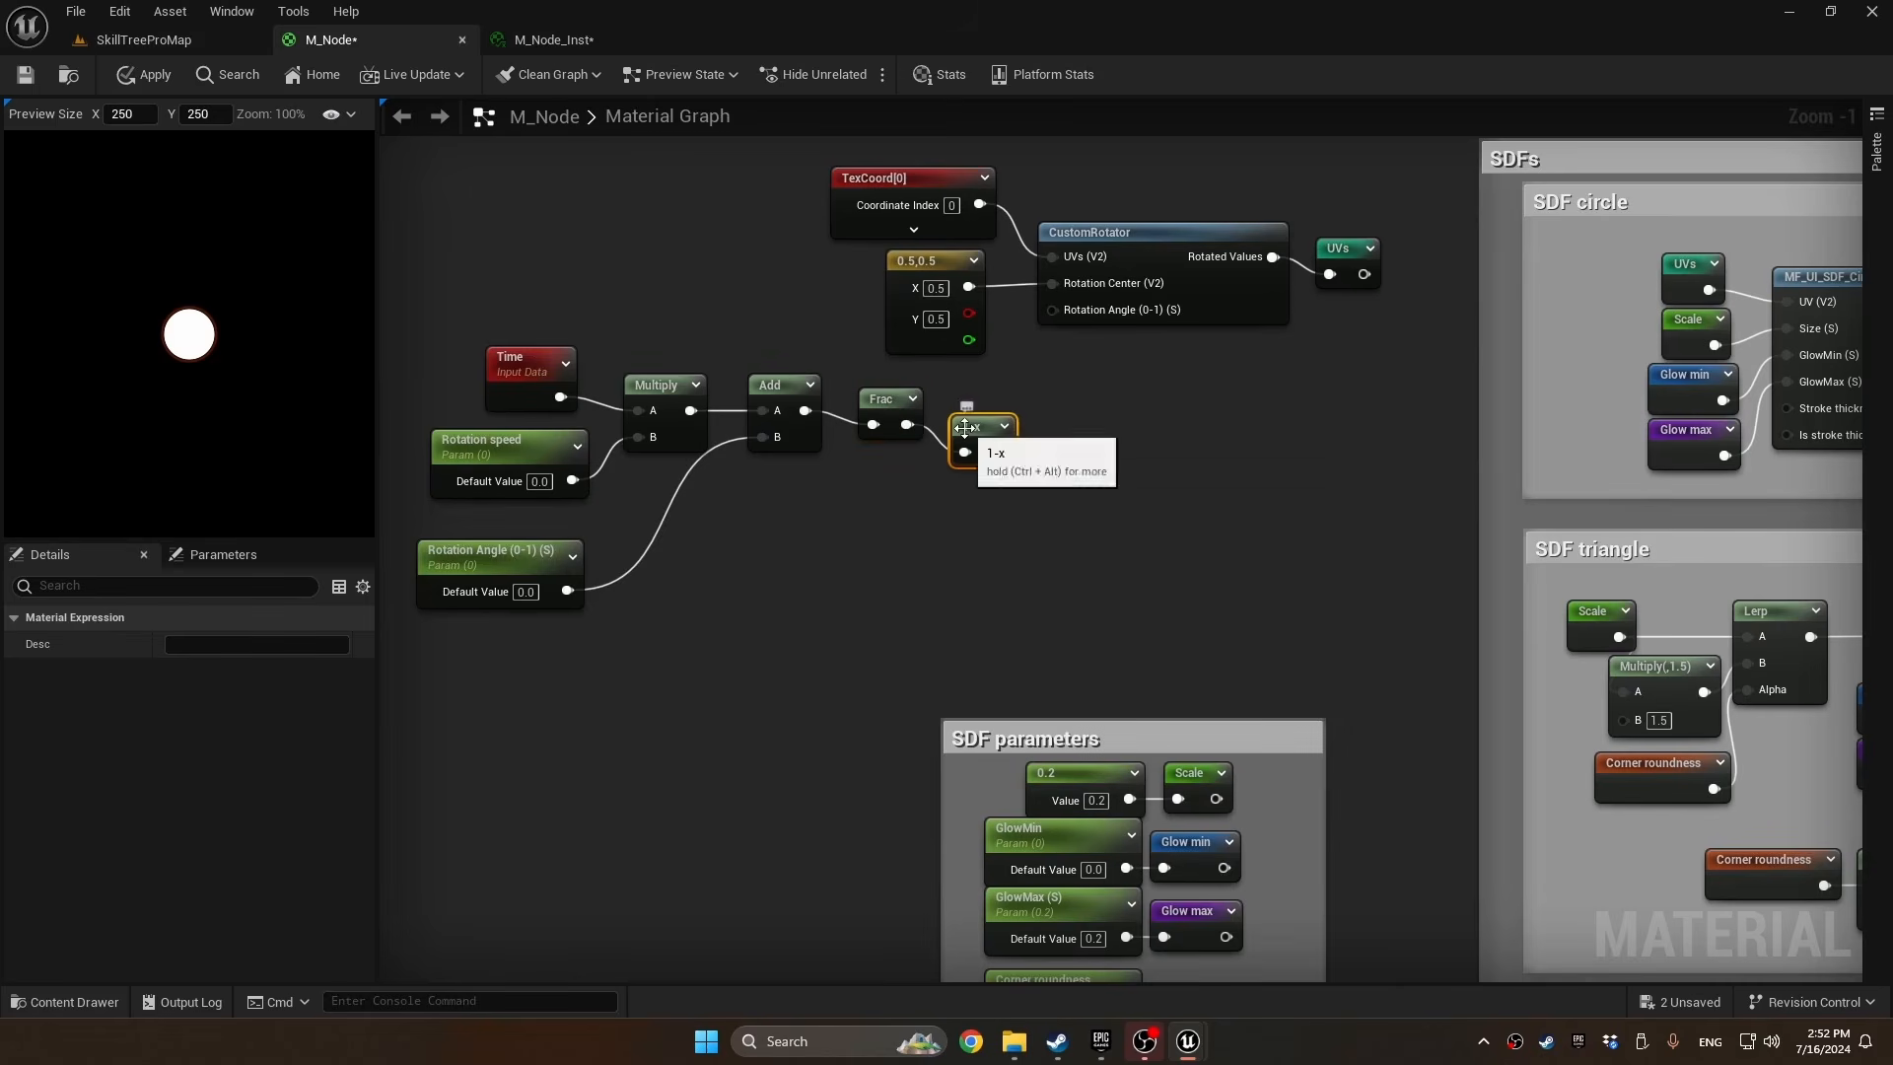
Override Rotation speed in M_Node_Inst, trying 0.2 and finishing at about 0.23
{"action": "left_click", "coordinate": [544, 40]}
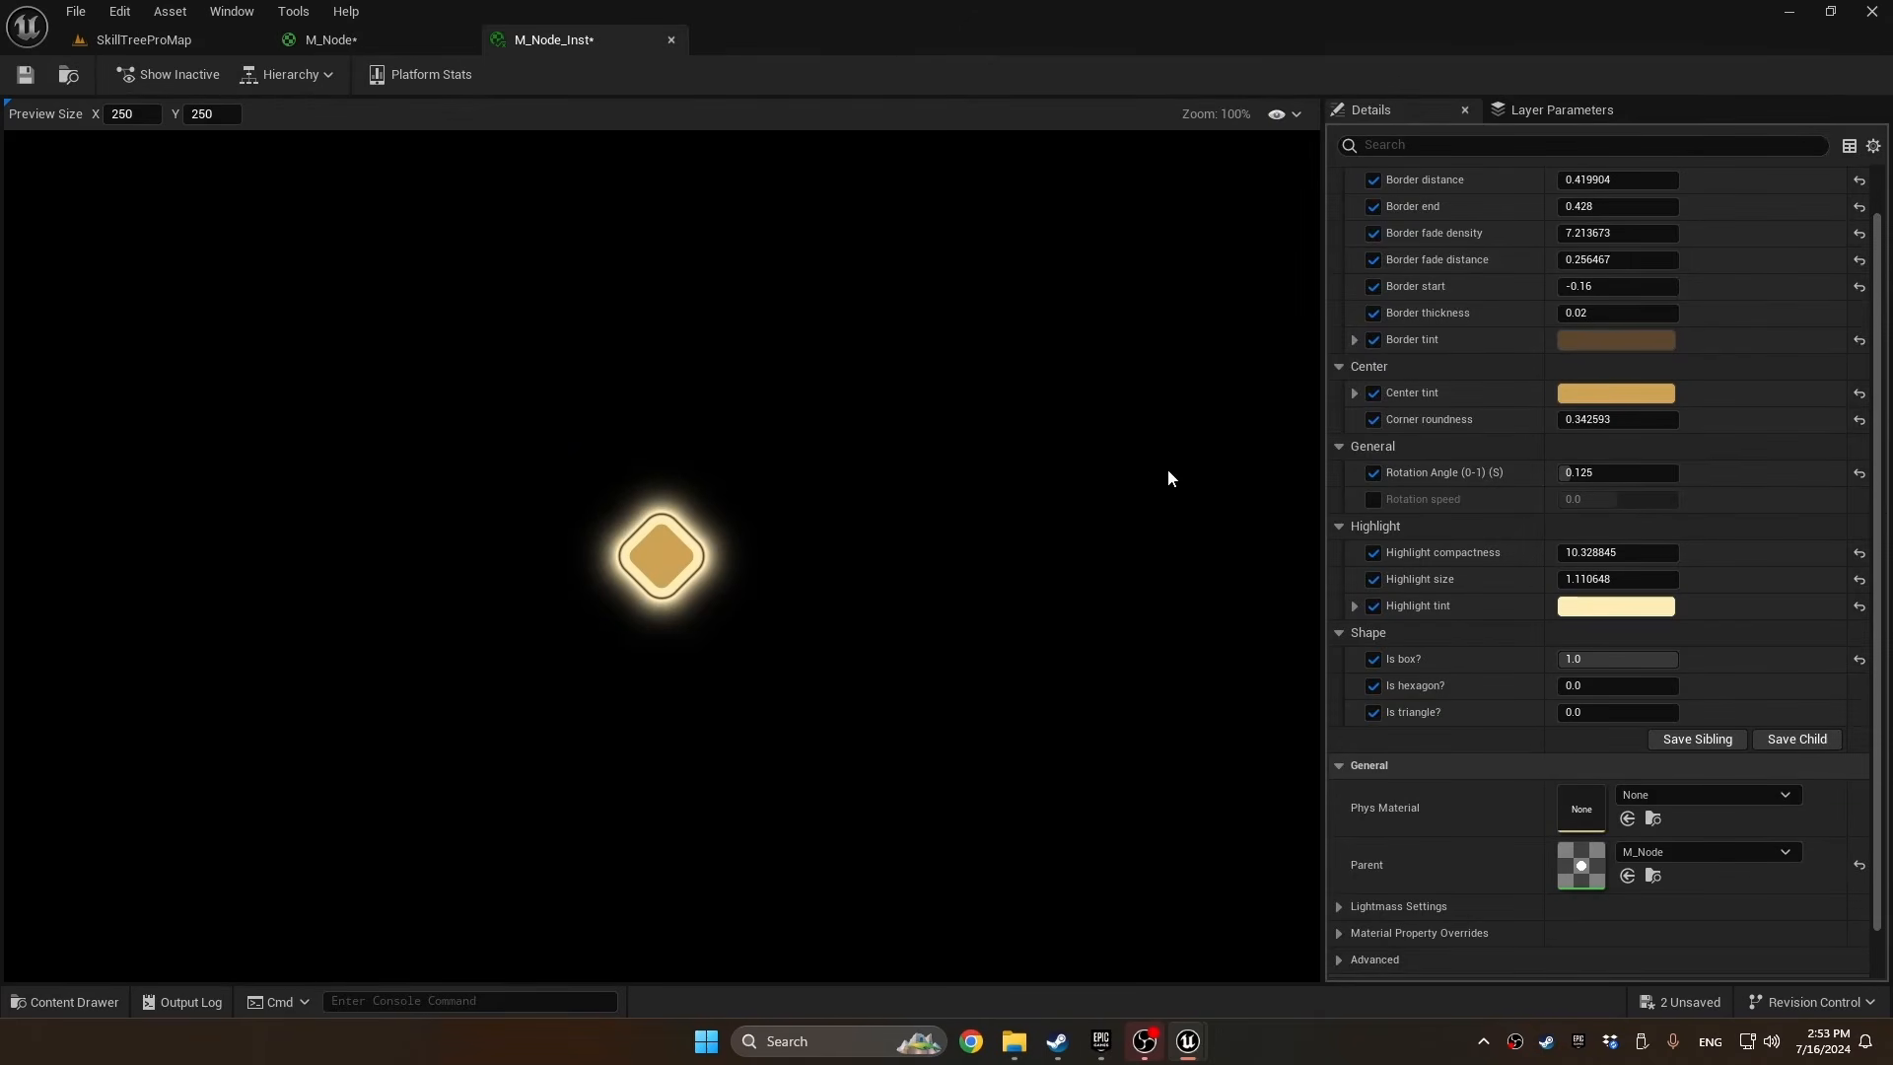
{"action": "left_click", "coordinate": [1375, 499]}
{"action": "left_click", "coordinate": [1610, 501]}
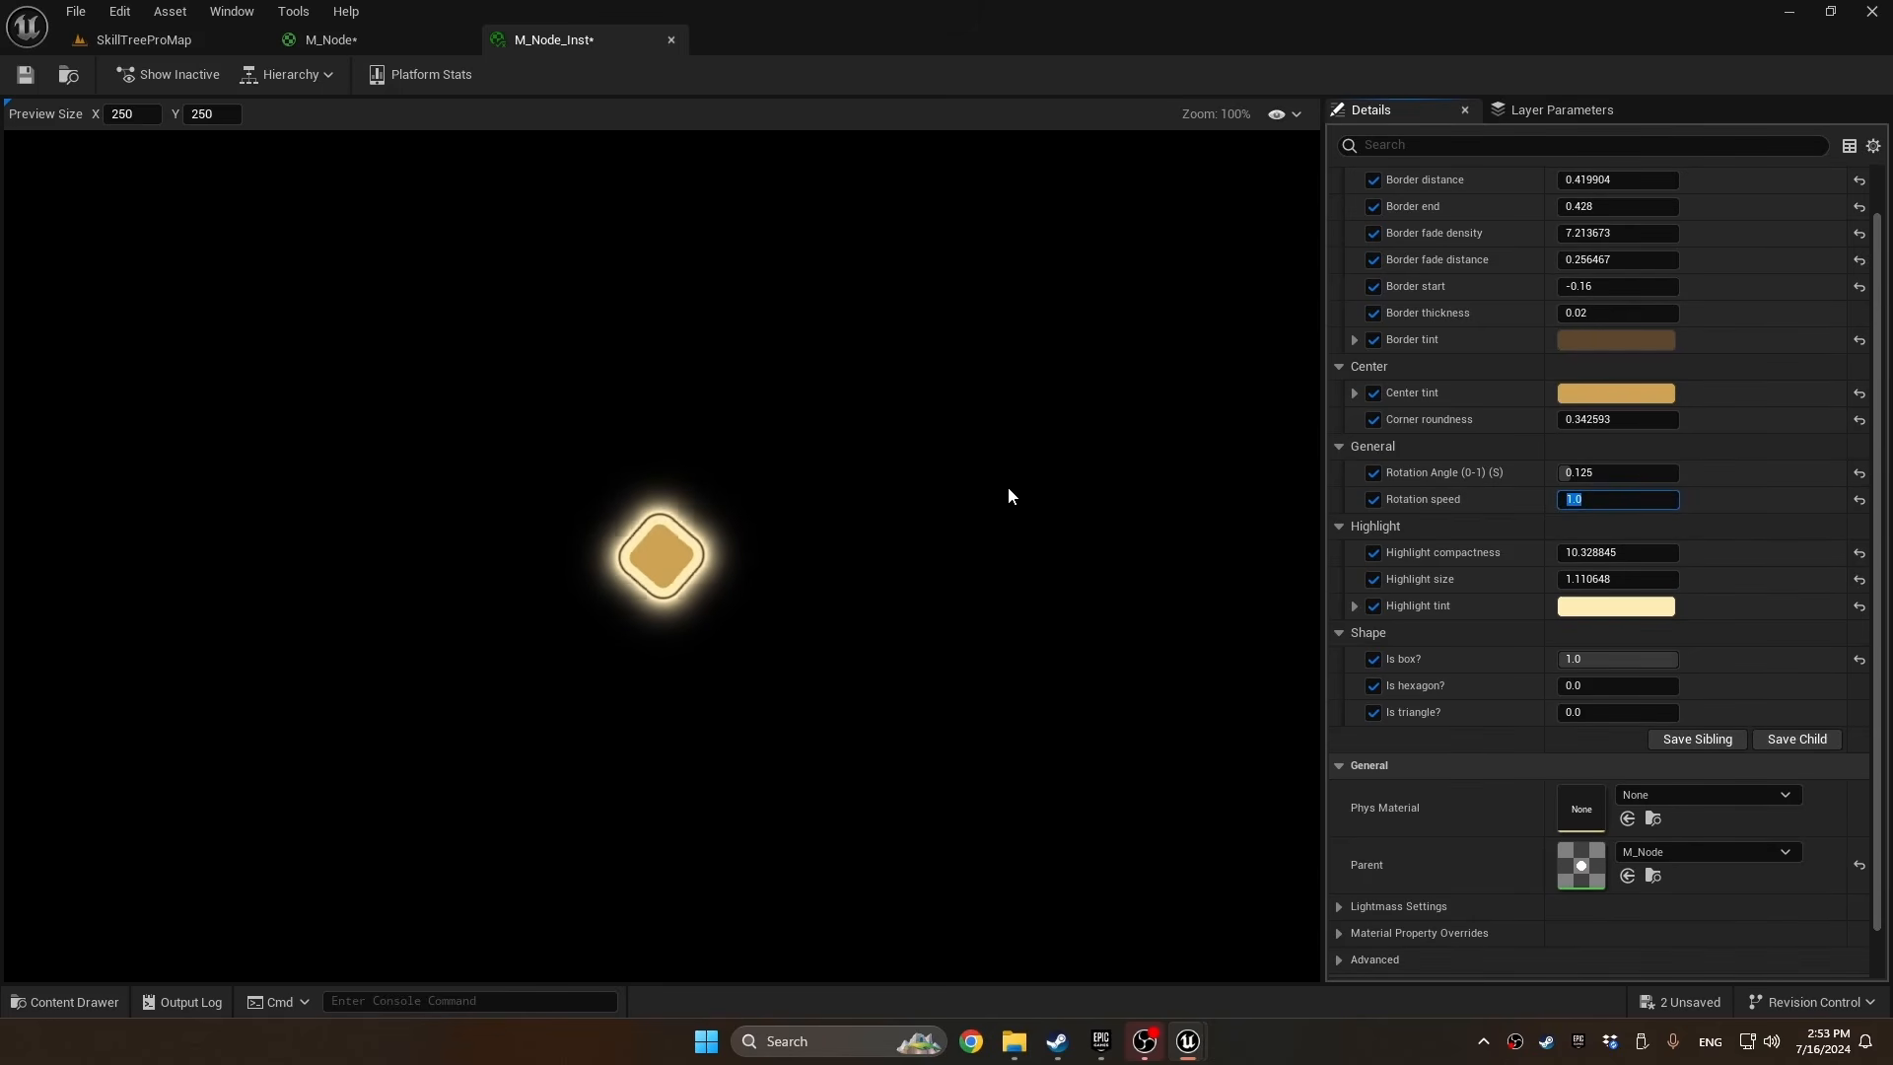
{"action": "type", "text": "0.2"}
{"action": "key", "text": "Return"}
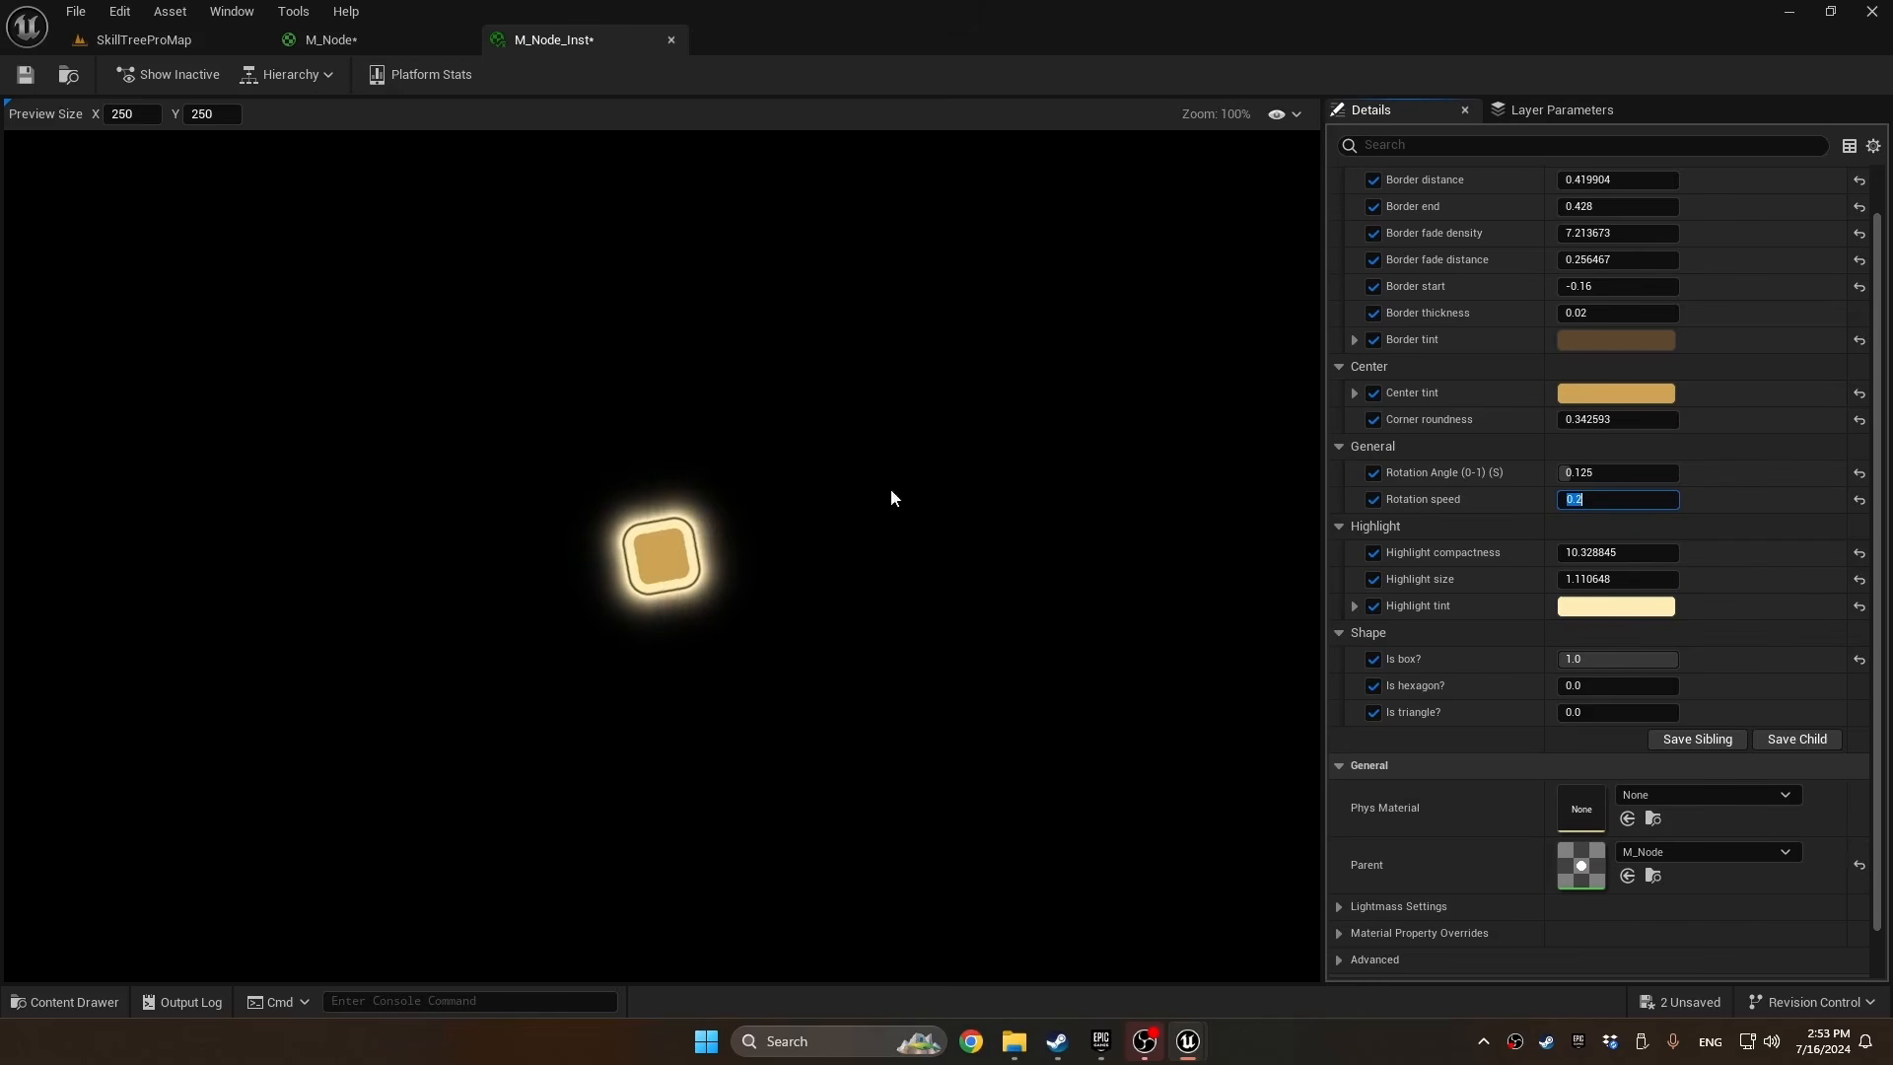
{"action": "key", "text": "alt+p"}
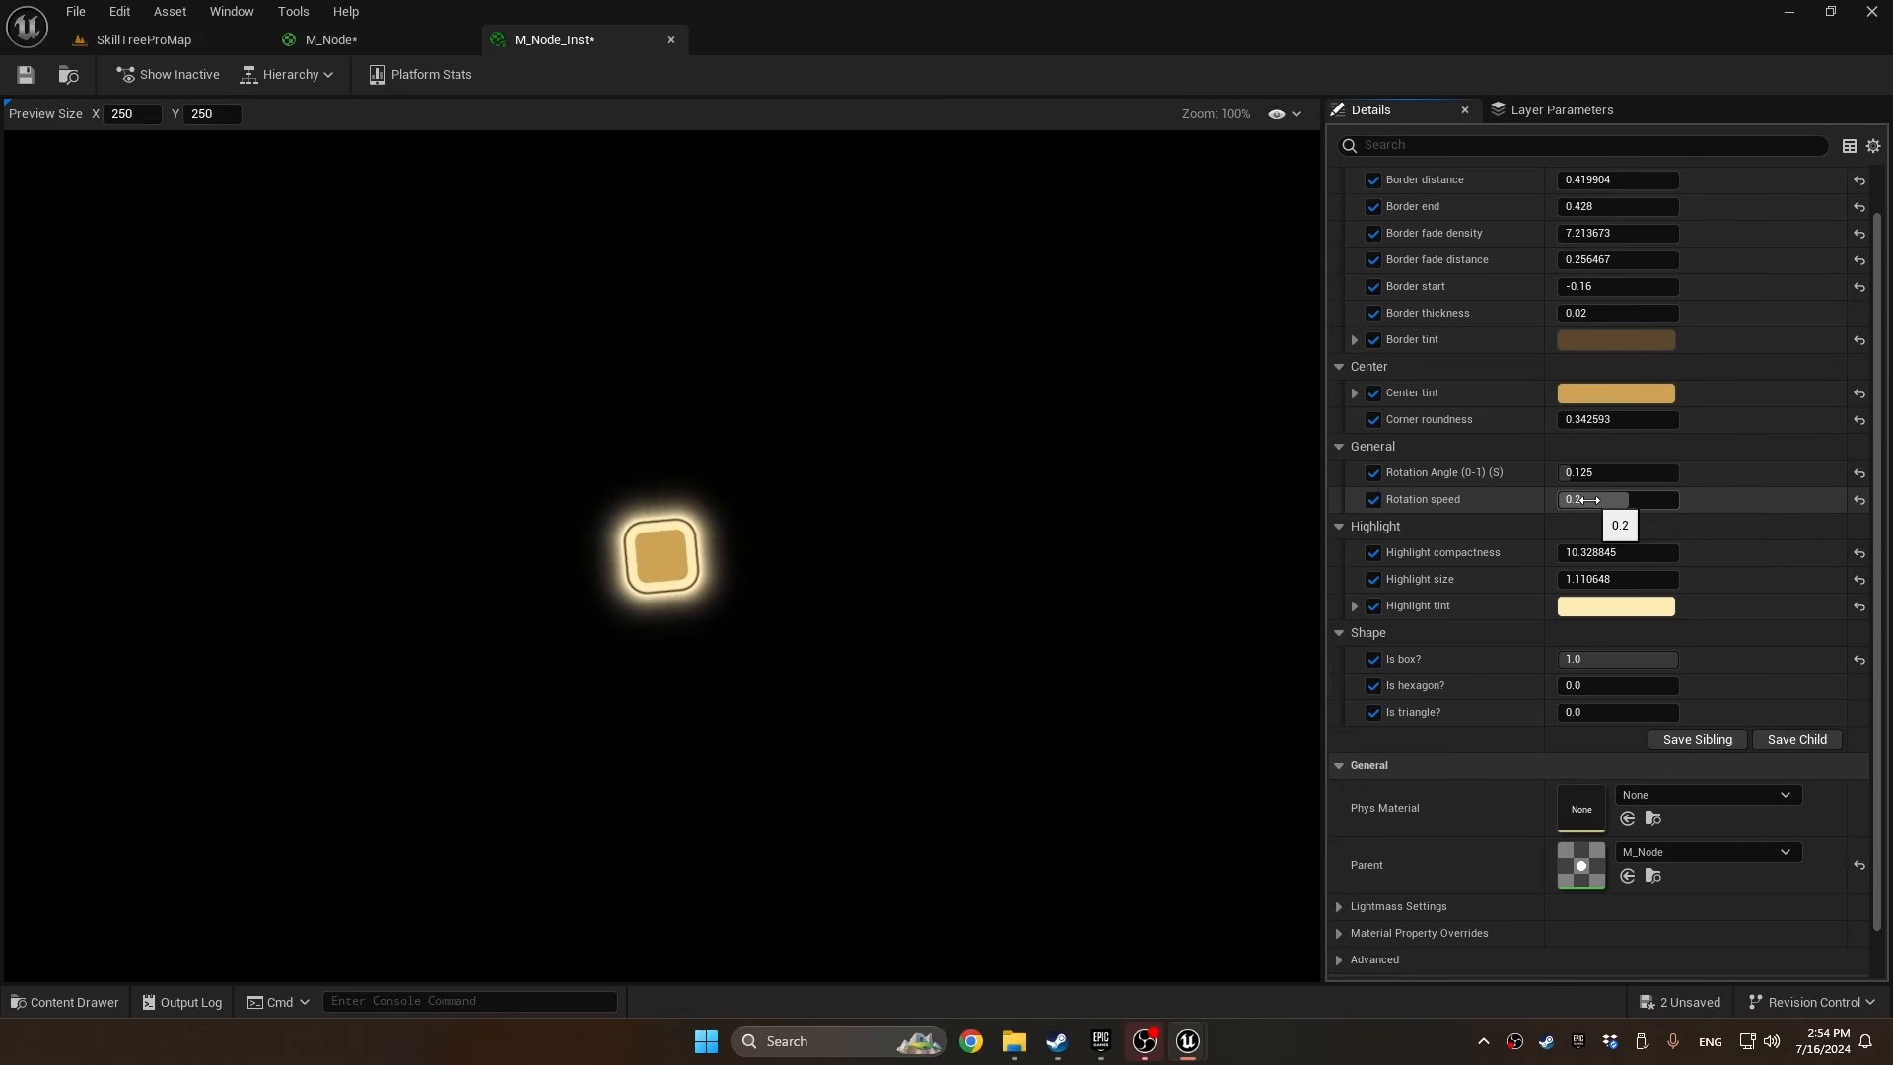
{"action": "left_click_drag", "start_coordinate": [1628, 499], "coordinate": [1630, 498]}
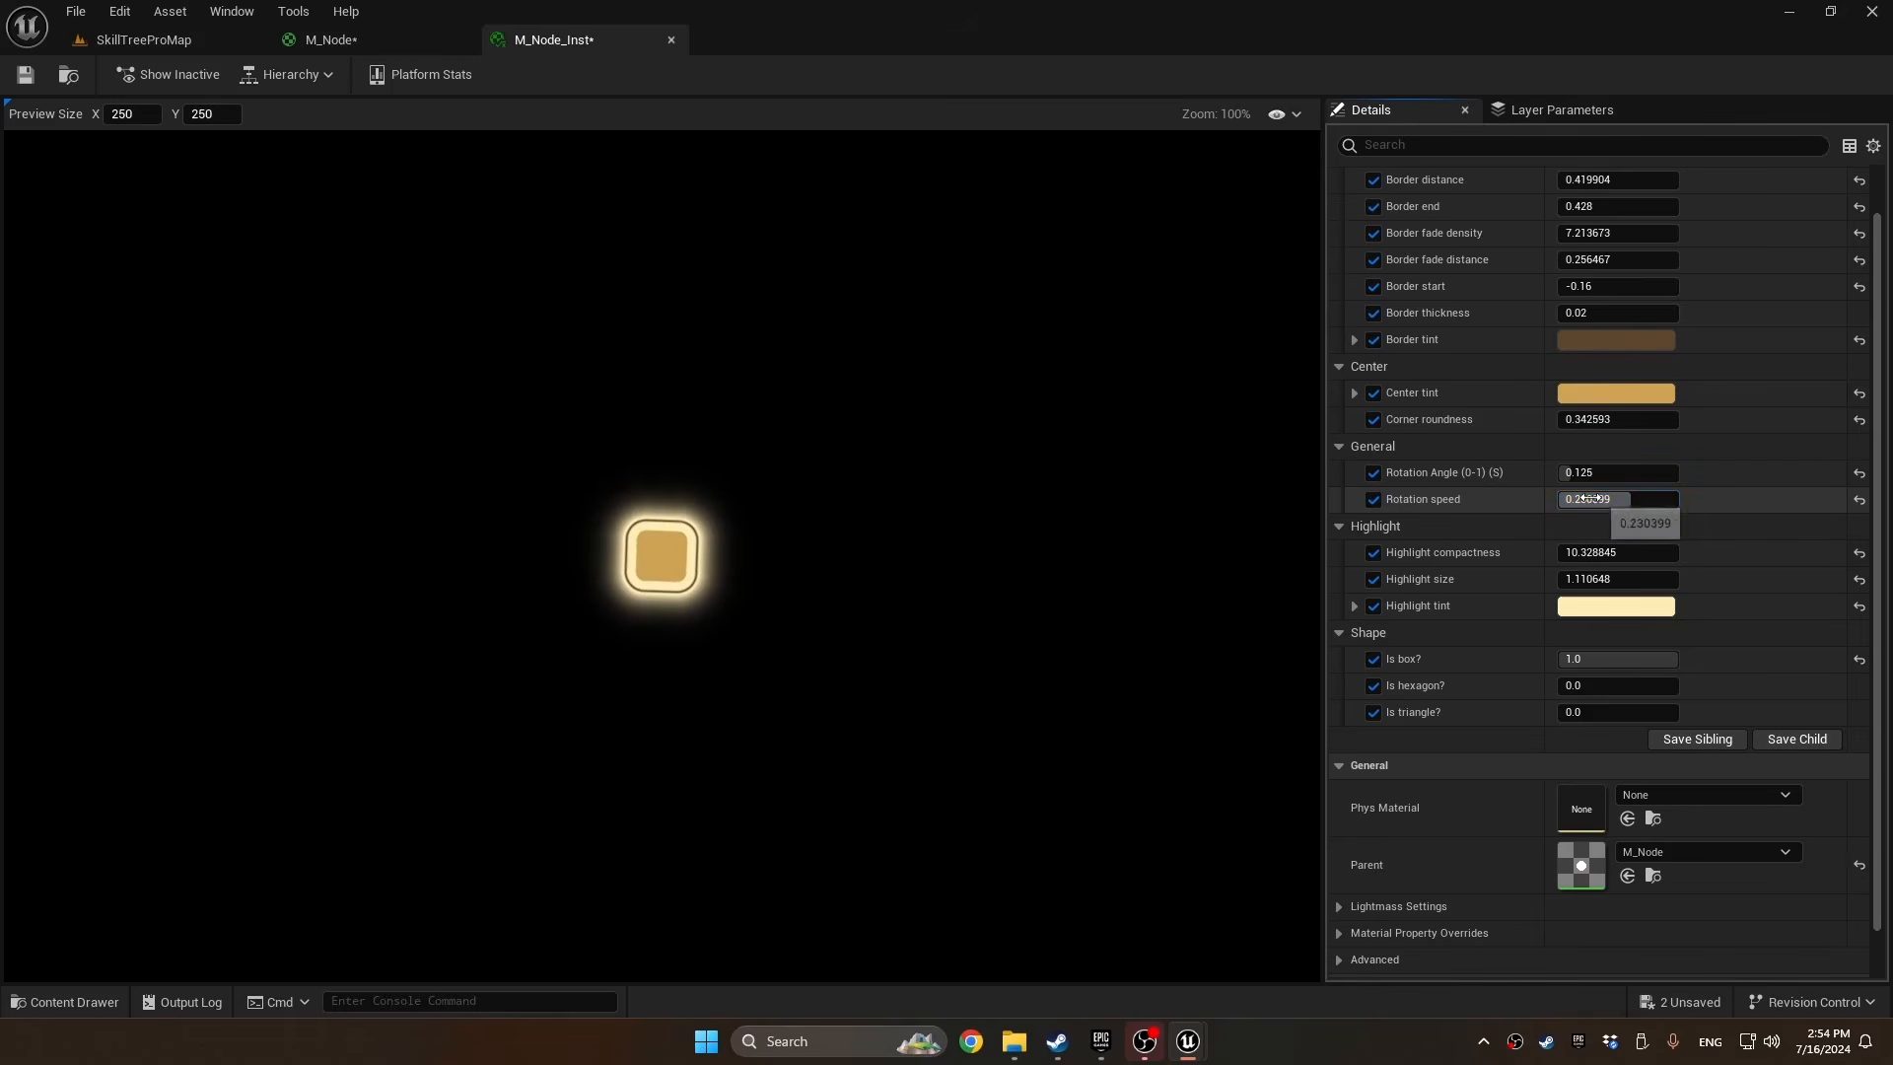
Review the Time and Rotation speed nodes of the rotation chain in the M_Node graph
{"action": "left_click", "coordinate": [332, 40]}
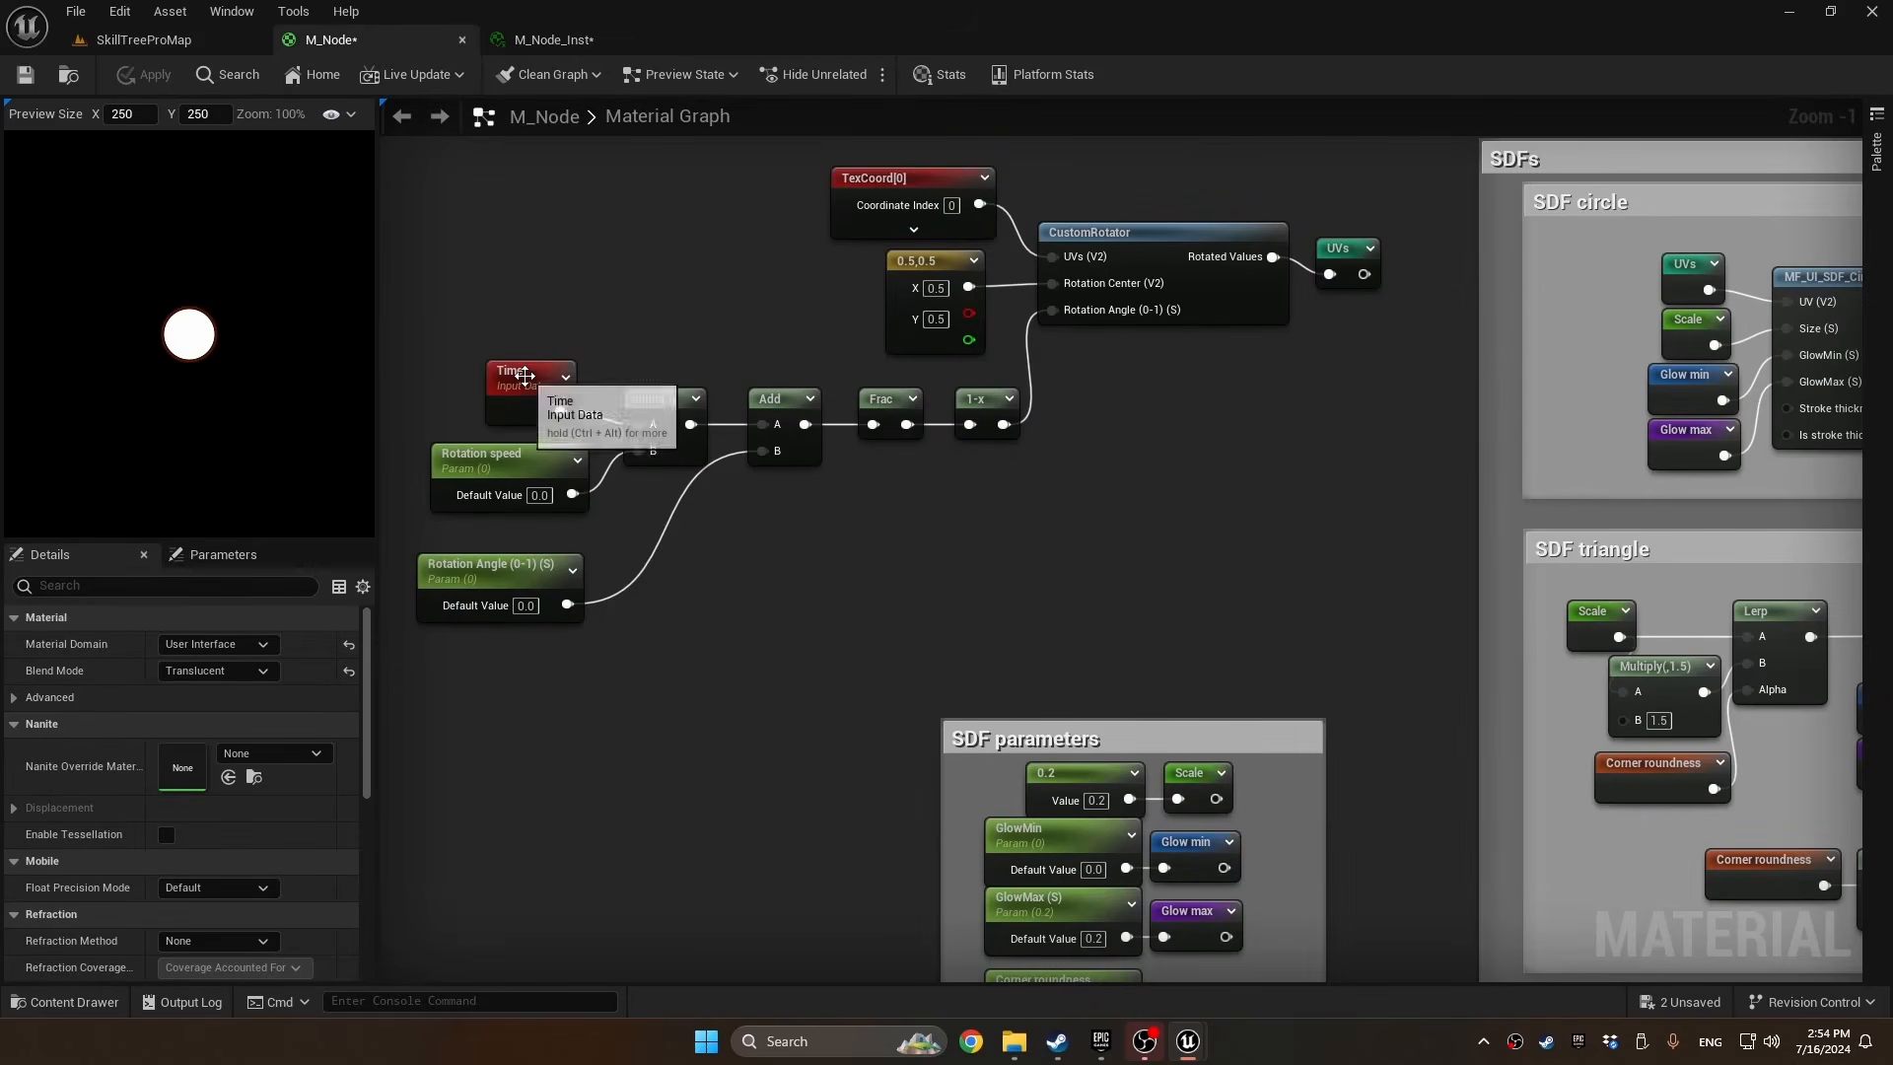
{"action": "left_click", "coordinate": [523, 385]}
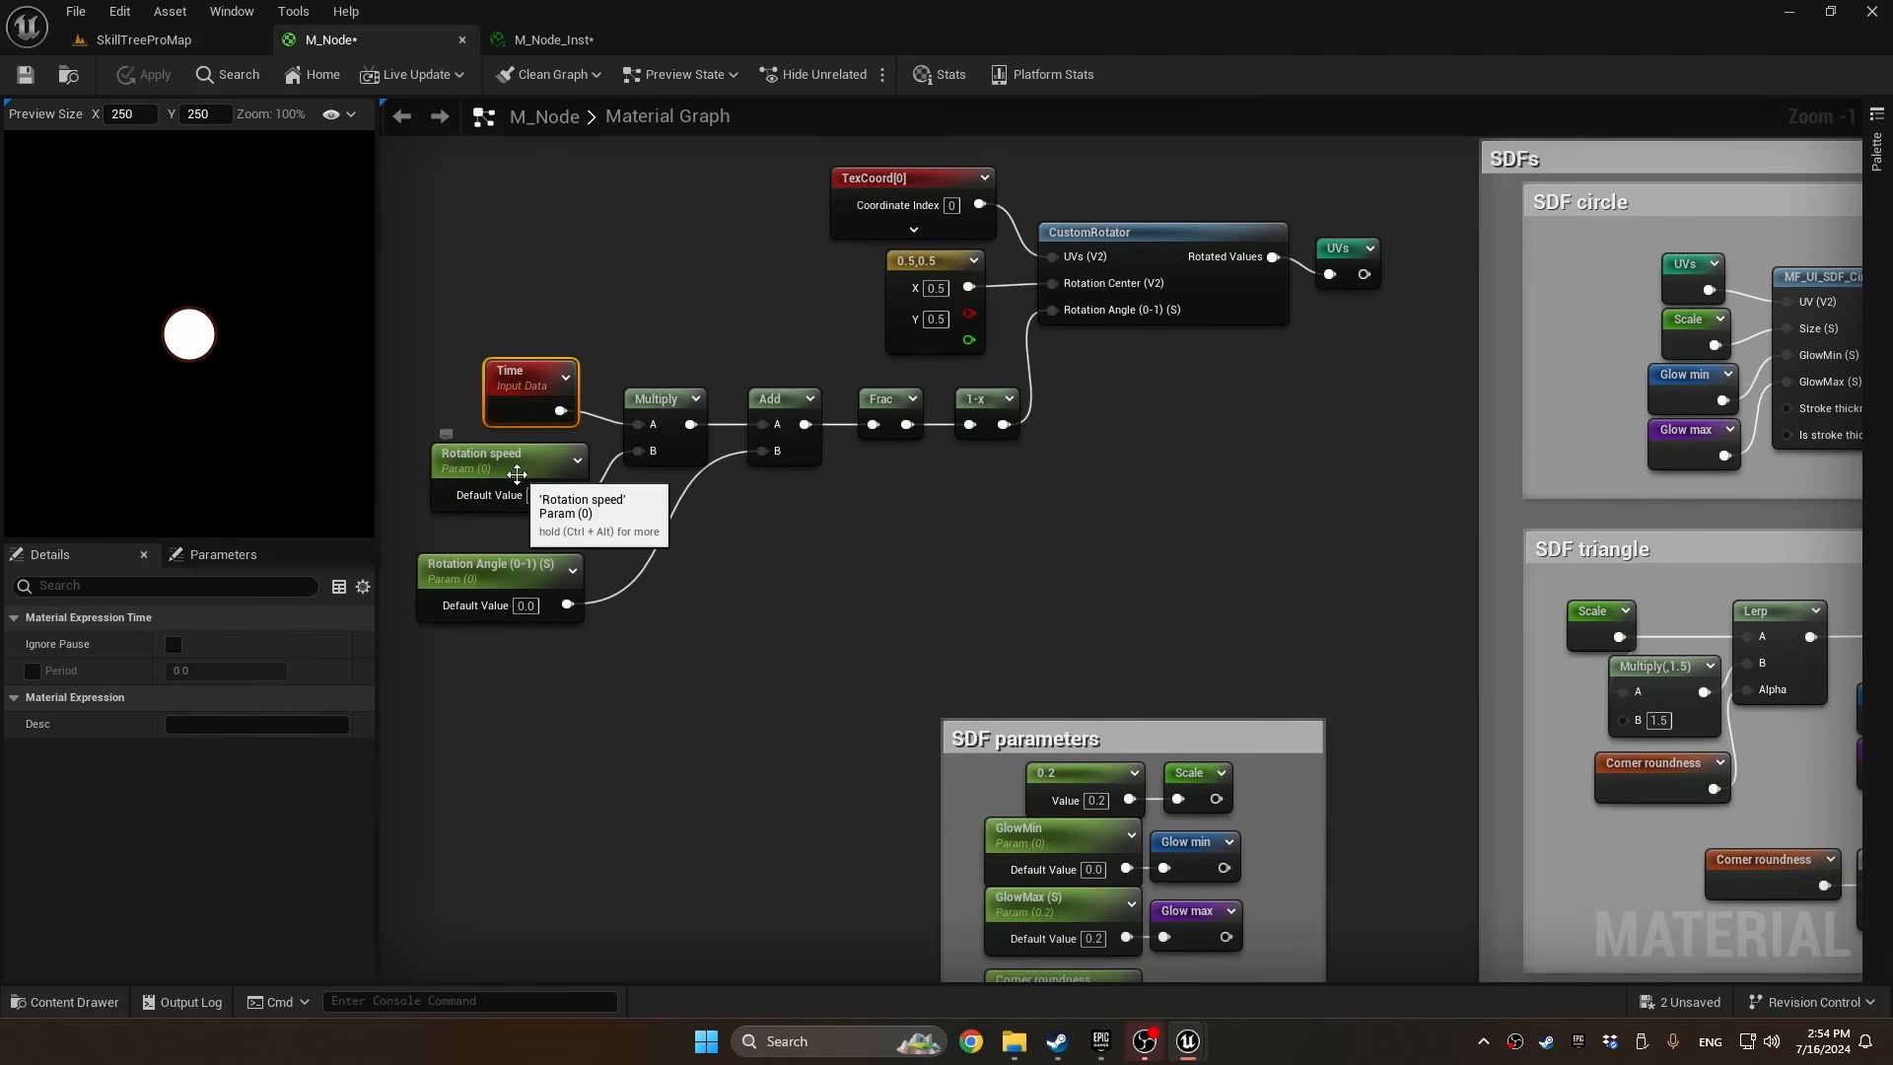
{"action": "left_click", "coordinate": [517, 475]}
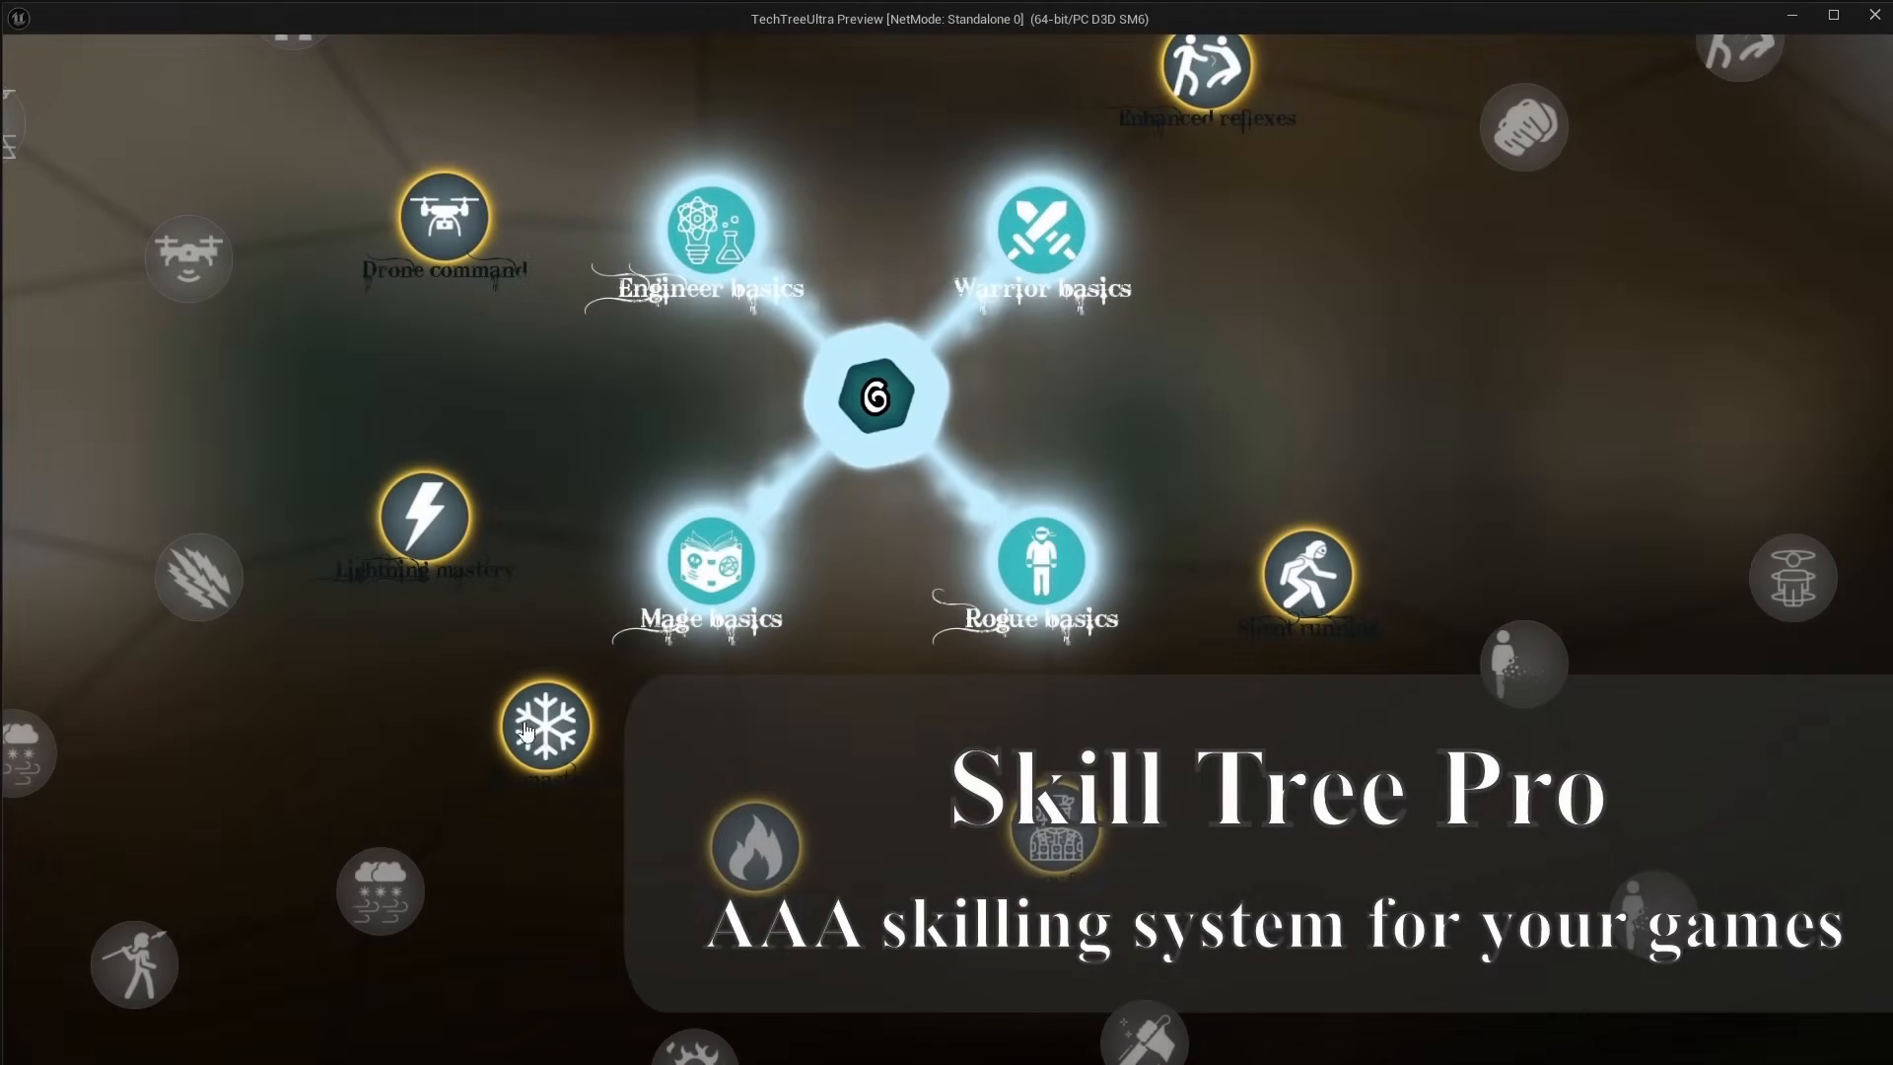
Demonstrate selecting and researching the Ice mastery node in the running skill tree preview
{"action": "left_click", "coordinate": [537, 732]}
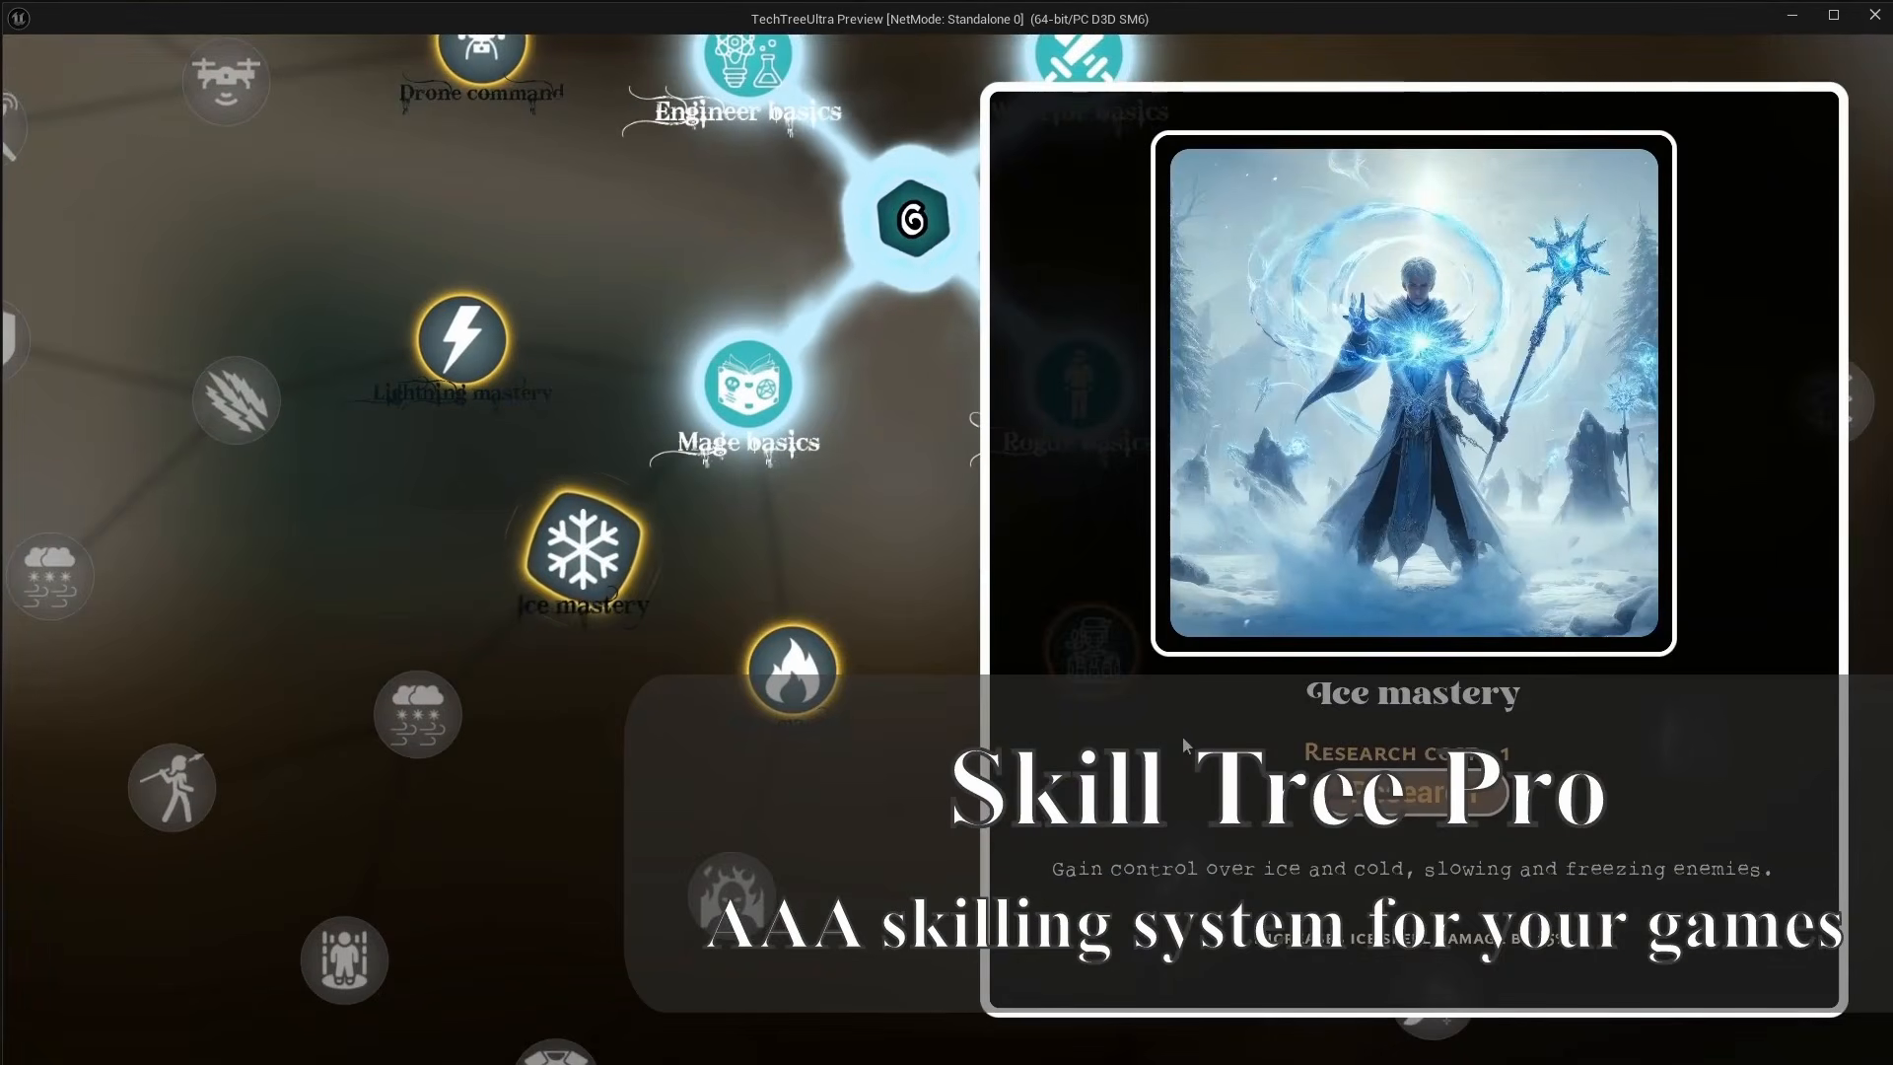
{"action": "left_click", "coordinate": [1412, 793]}
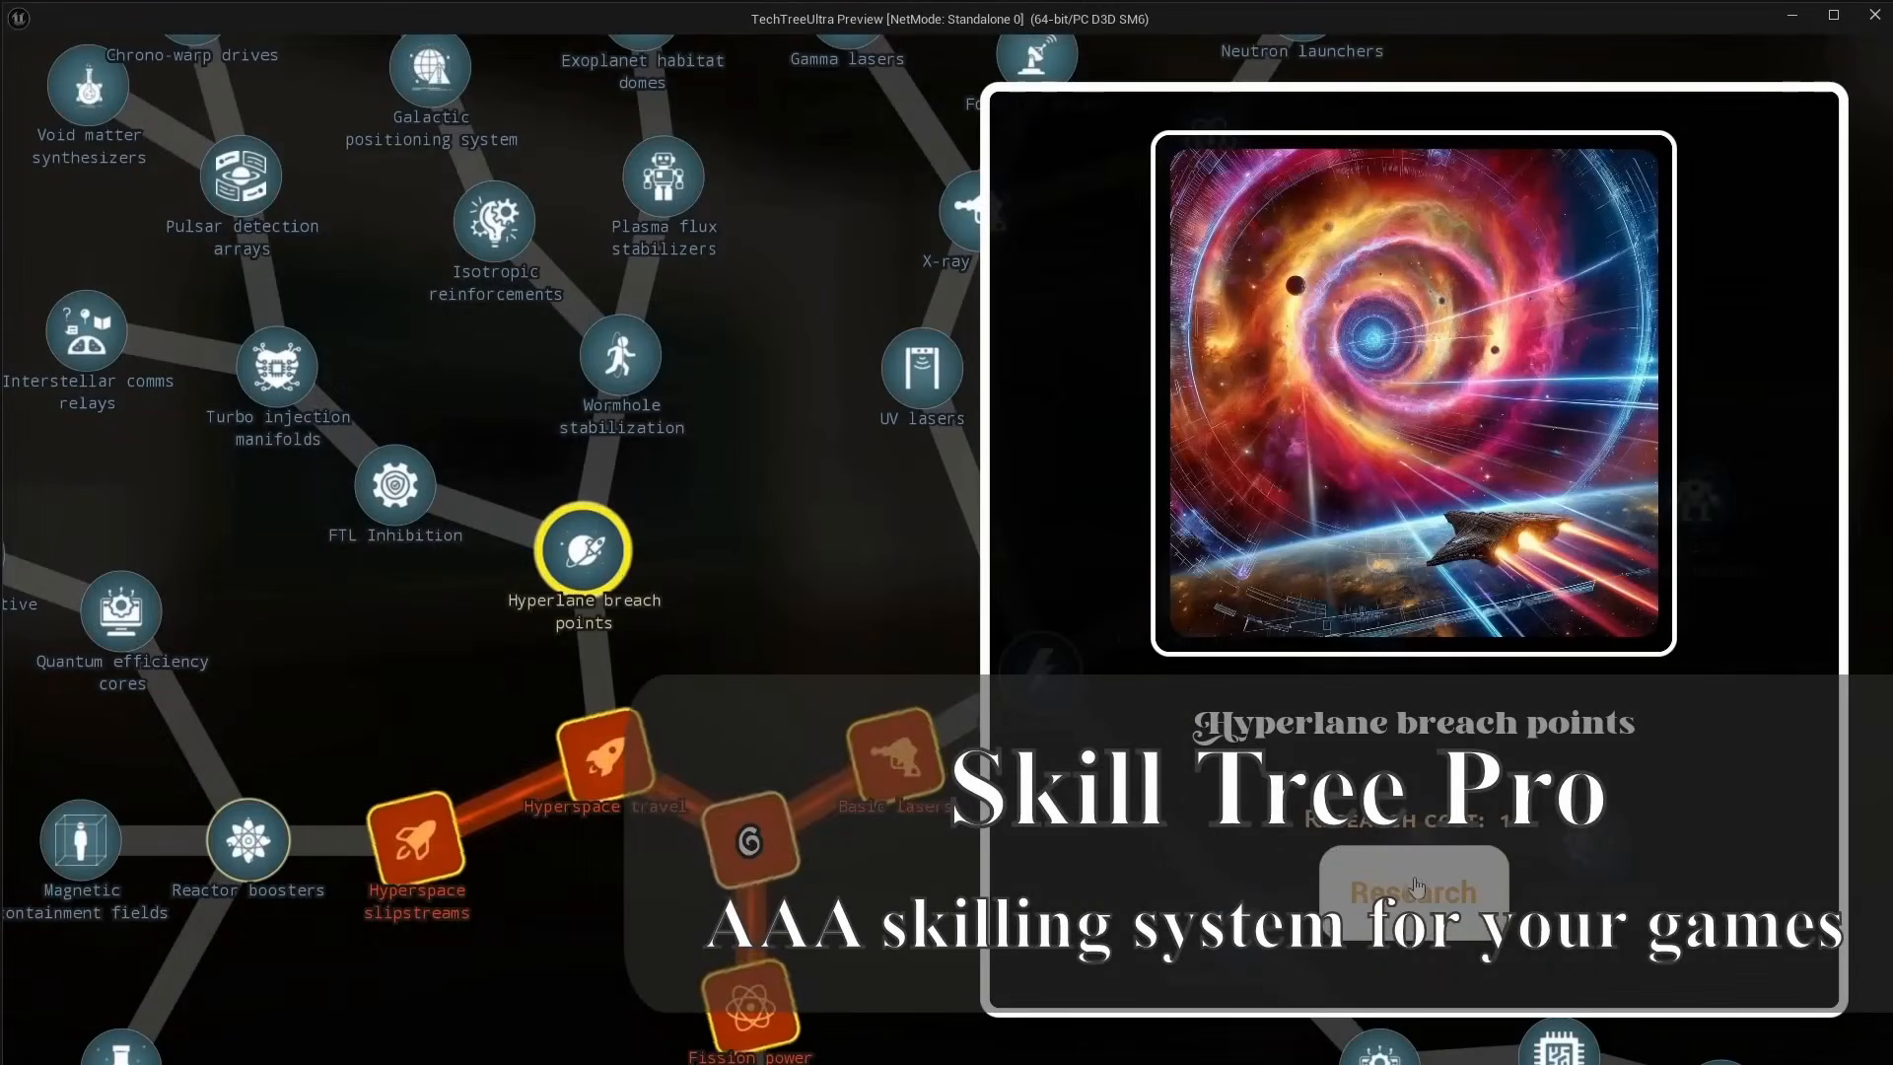
{"action": "left_click", "coordinate": [1414, 887]}
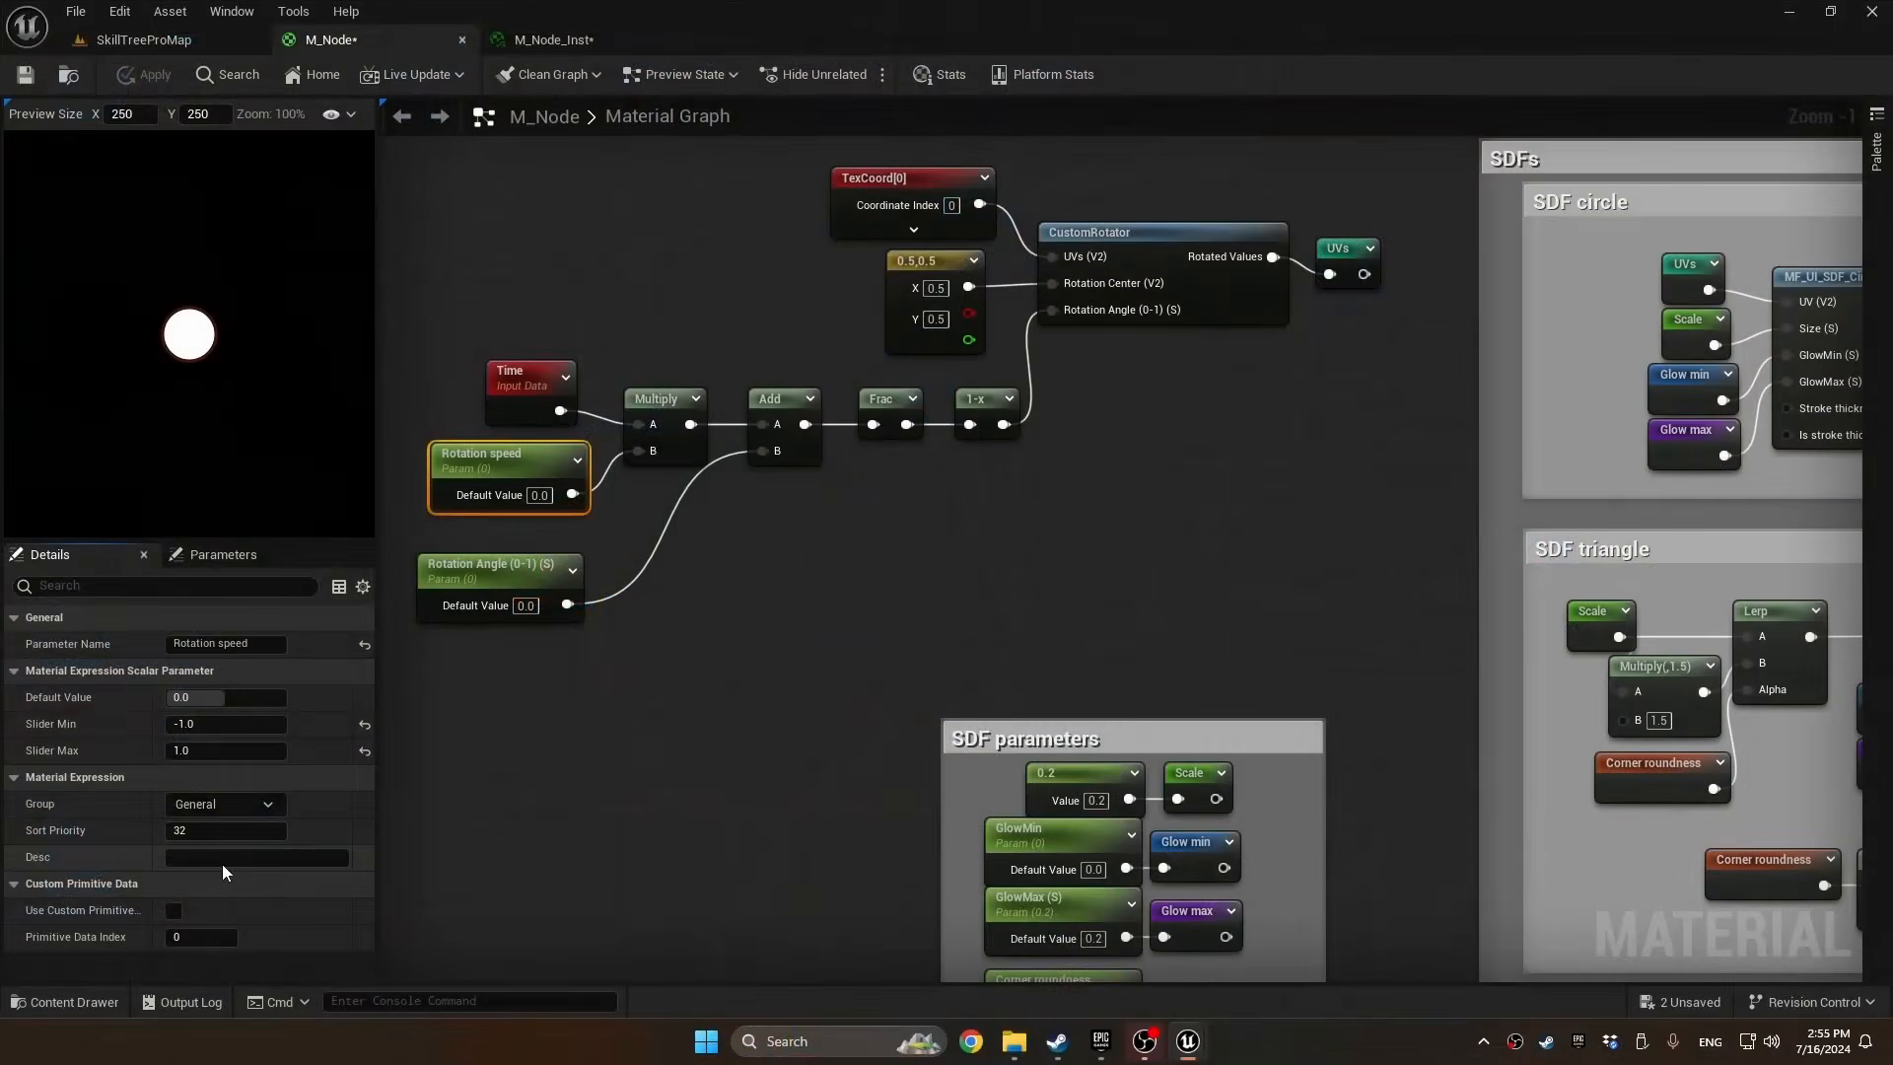
Describe the Rotation speed parameter with "THIS VALUE CANNOT SMOOTHLY LERP, SO KEEP IT CONSISTENT"
{"action": "left_click", "coordinate": [238, 864]}
{"action": "type", "text": "LY LERP, SO KE"}
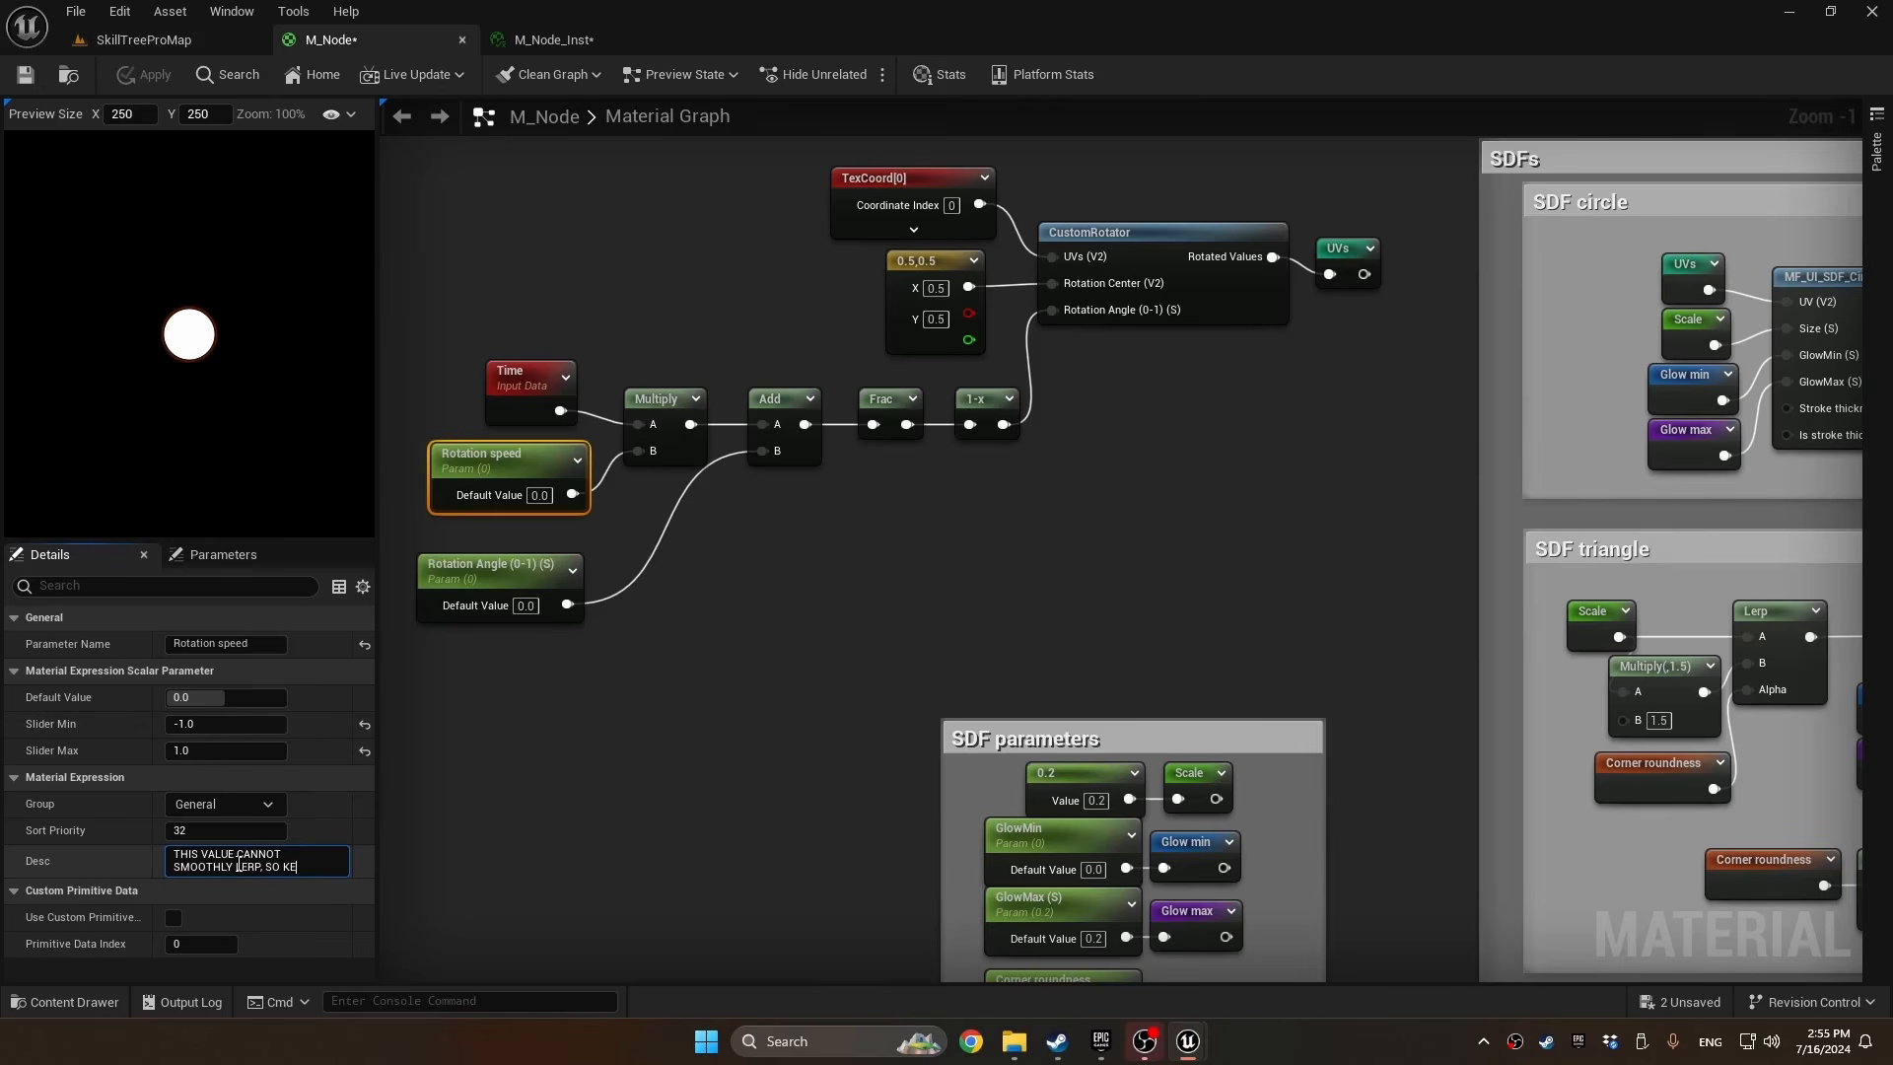
{"action": "type", "text": "EP IT CONSISTE"}
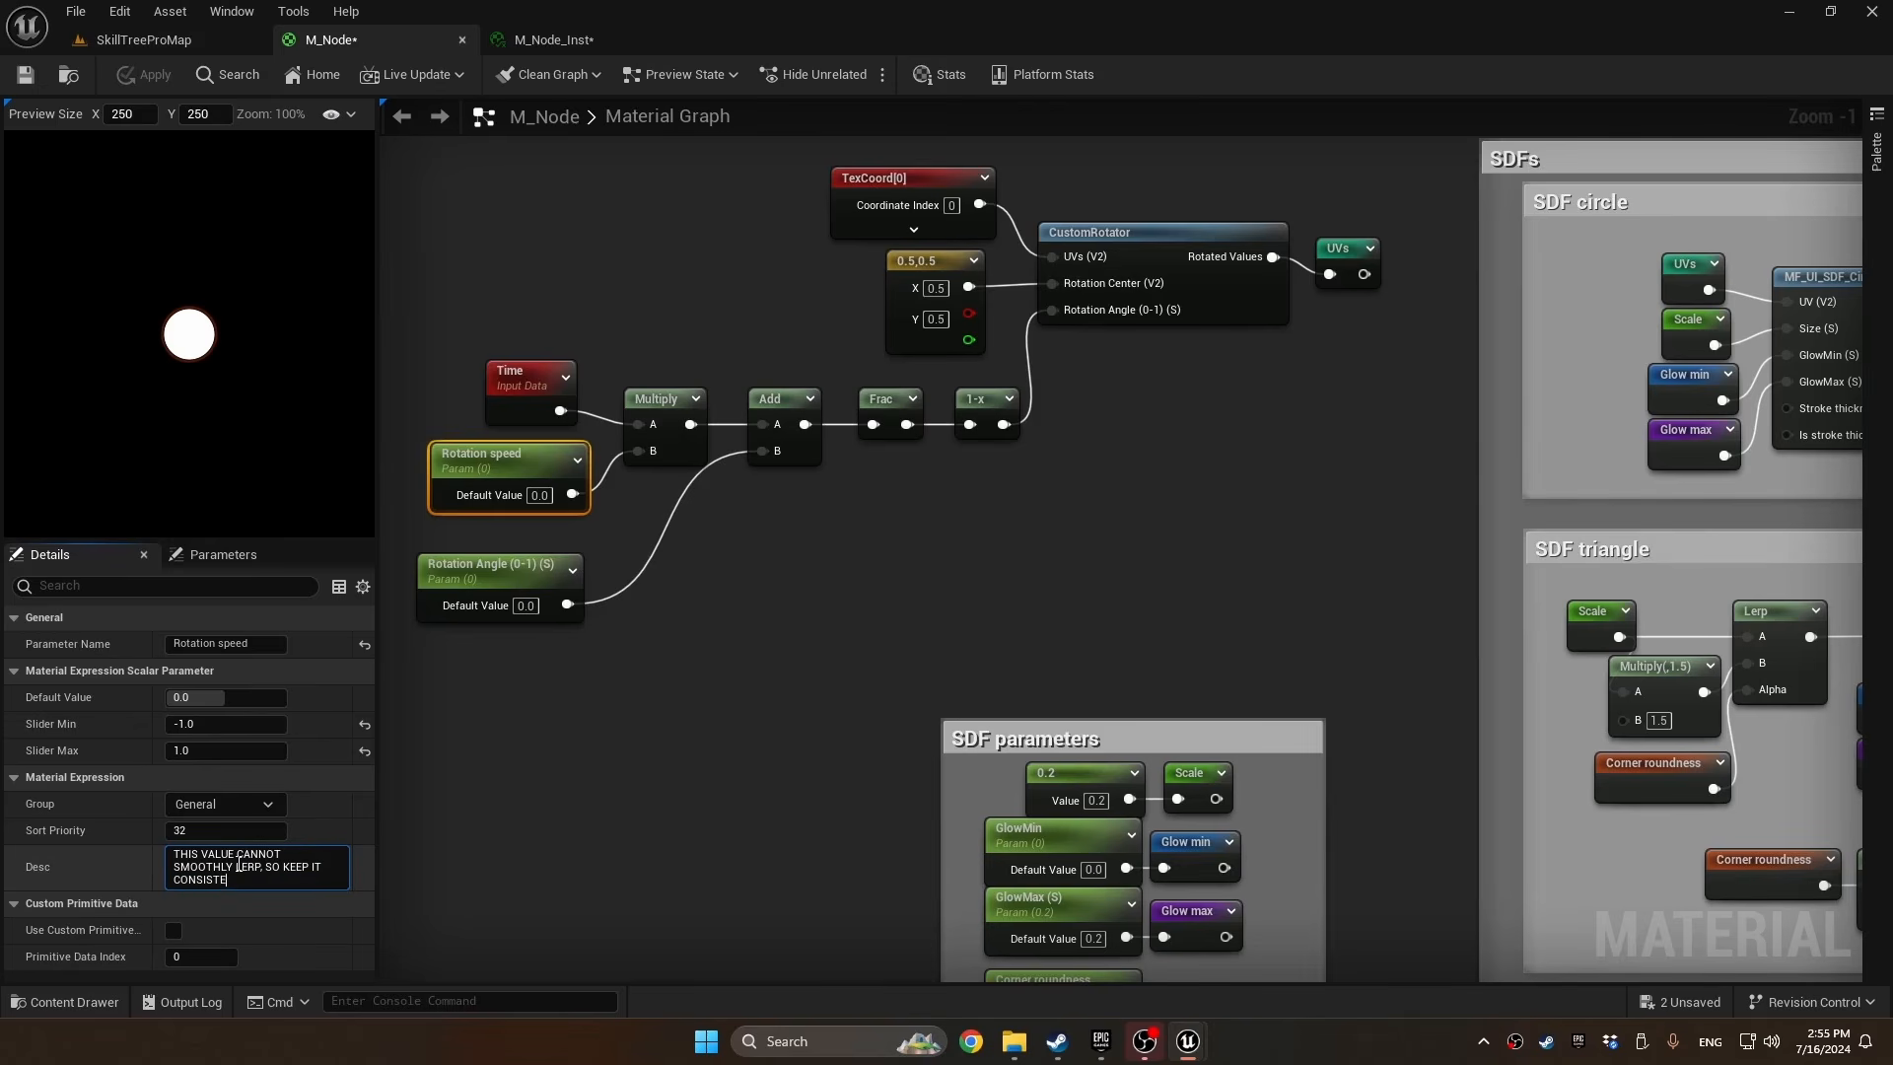
{"action": "type", "text": "NT"}
Wrap the whole rotation node chain up to the UVs reroute in a comment titled "Rotated (UVs)"
{"action": "scroll", "coordinate": [1363, 169], "scroll_direction": "down", "scroll_amount": 1}
{"action": "left_click_drag", "start_coordinate": [1364, 169], "coordinate": [438, 627]}
{"action": "type", "text": "cro"}
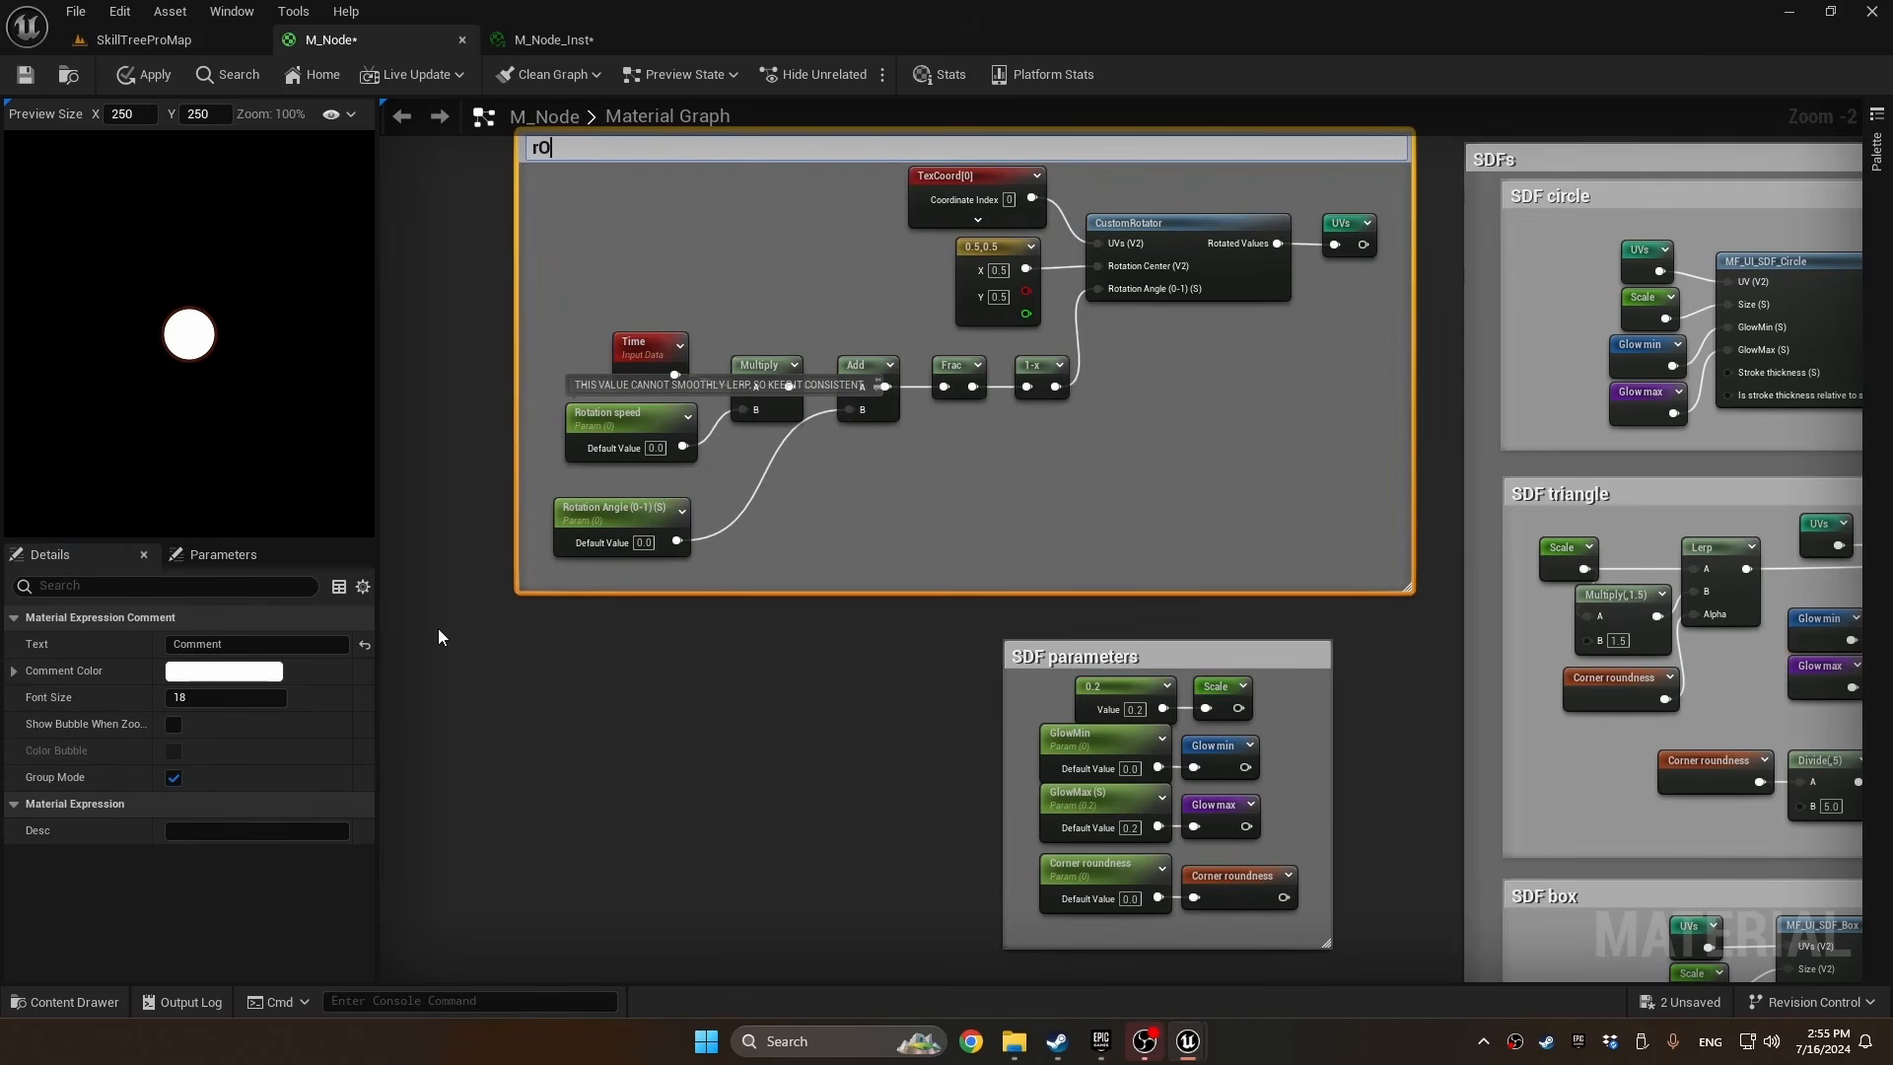
{"action": "type", "text": "t"}
{"action": "key", "text": "BackSpace"}
{"action": "key", "text": "BackSpace"}
{"action": "key", "text": "BackSpace"}
{"action": "type", "text": "Rotated (UVs)"}
{"action": "key", "text": "Return"}
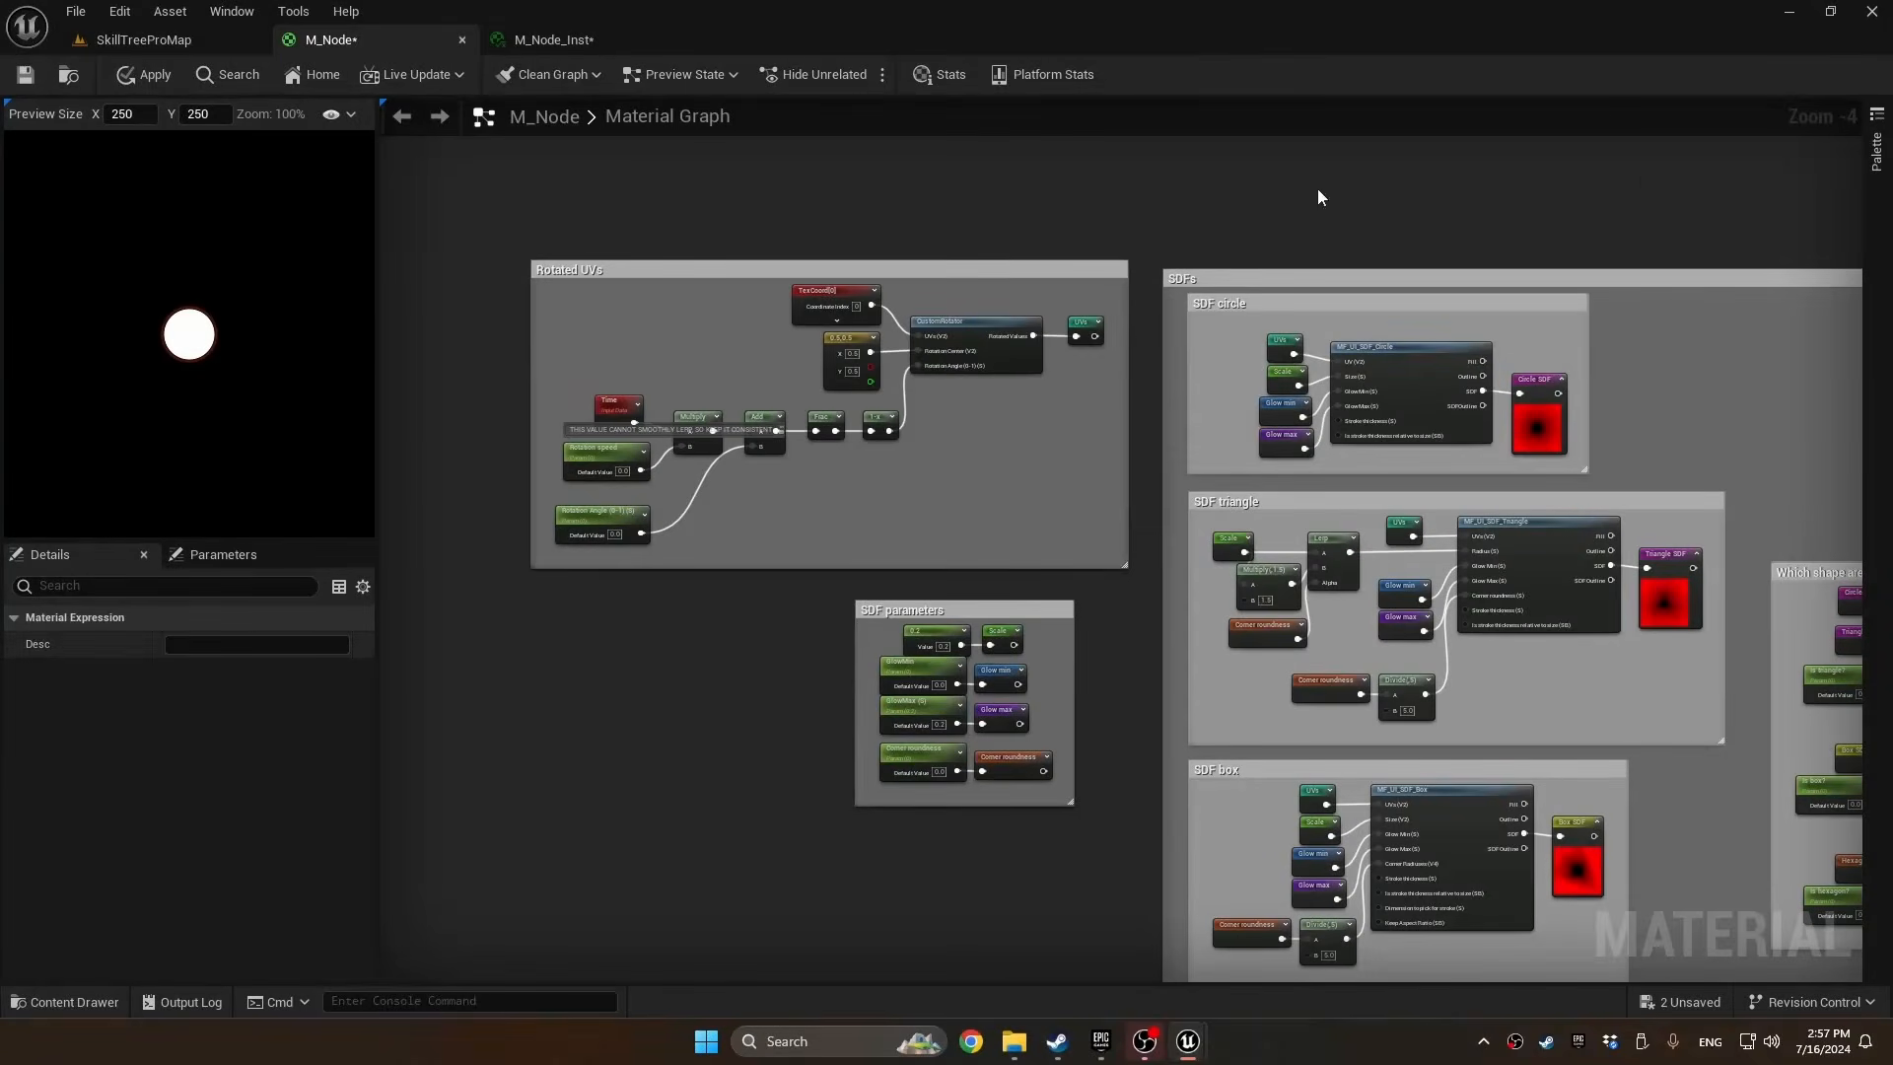
Add an MF_UI_LinearTime function node in the empty space beside the Final shape comment
{"action": "right_click_drag", "start_coordinate": [1612, 174], "coordinate": [674, 220]}
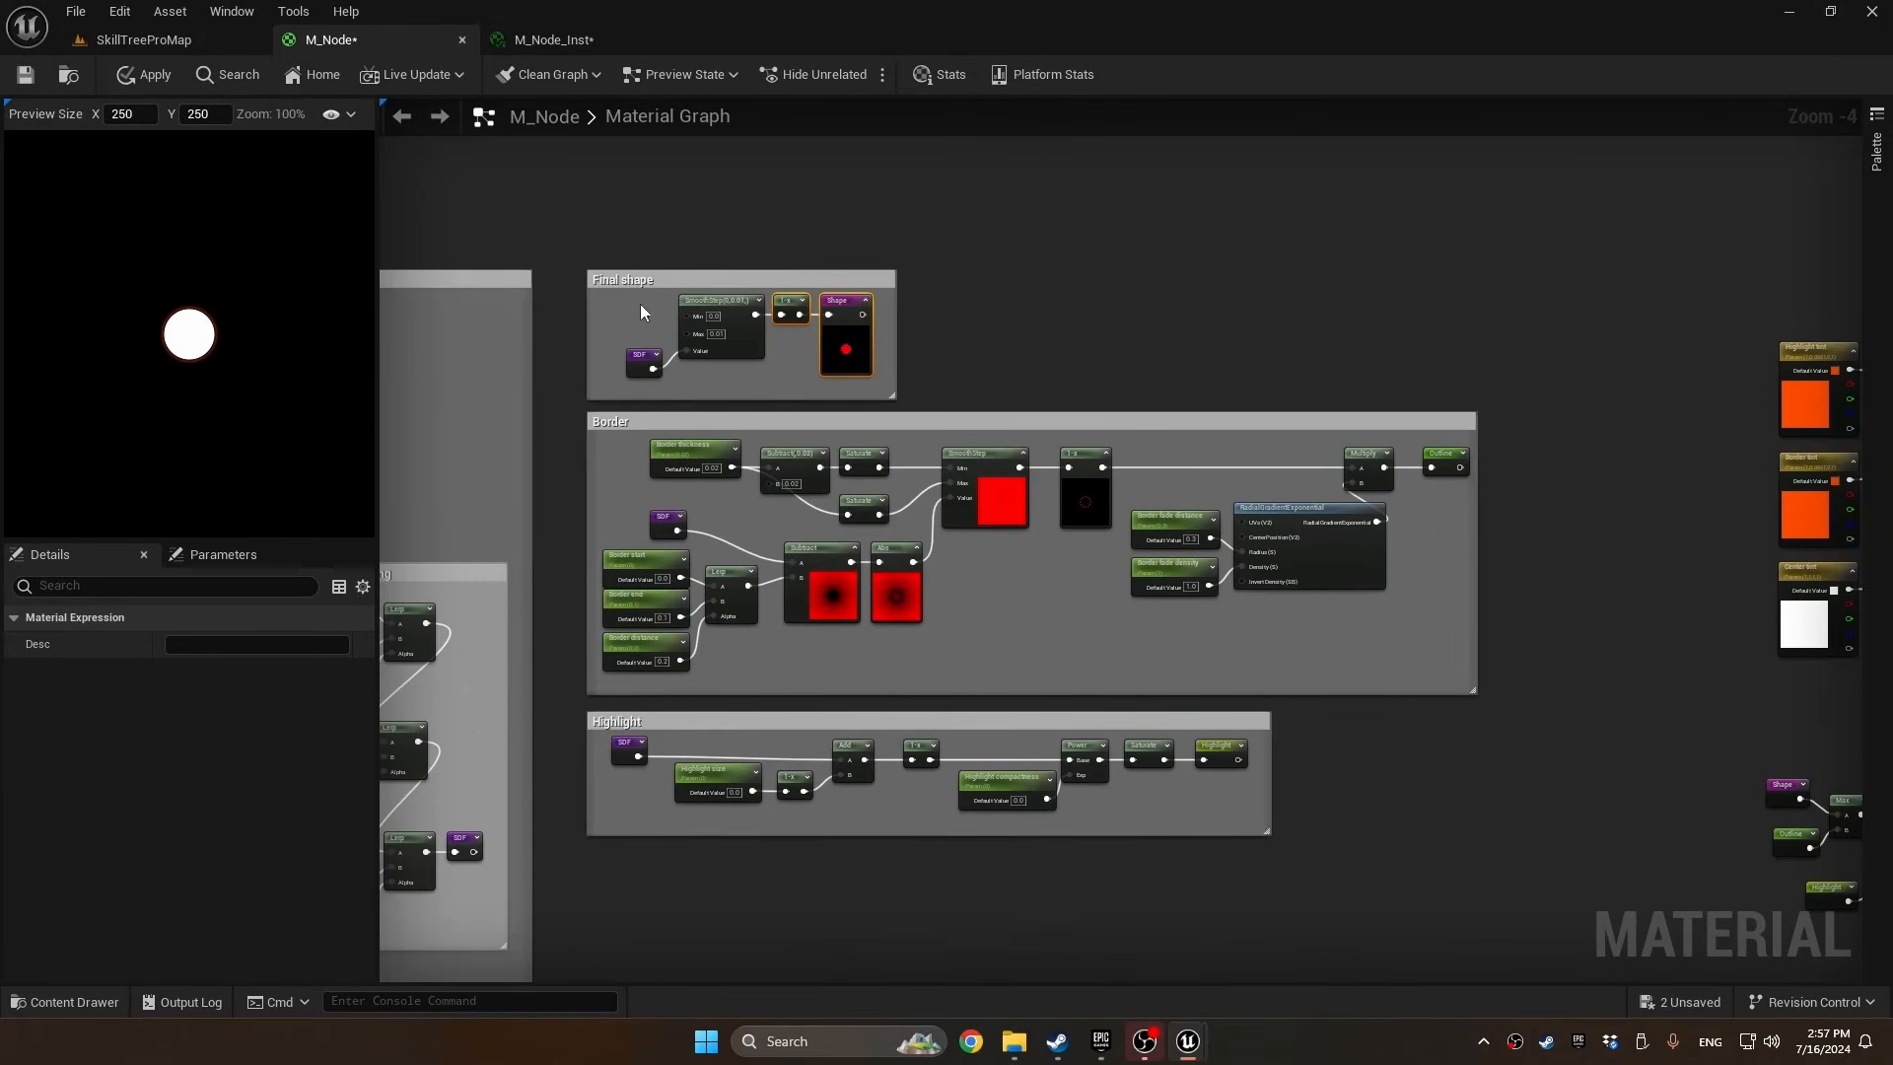
{"action": "right_click_drag", "start_coordinate": [1090, 316], "coordinate": [938, 321]}
{"action": "scroll", "coordinate": [925, 270], "scroll_direction": "up", "scroll_amount": 1}
{"action": "right_click", "coordinate": [925, 270]}
{"action": "type", "text": "mf_"}
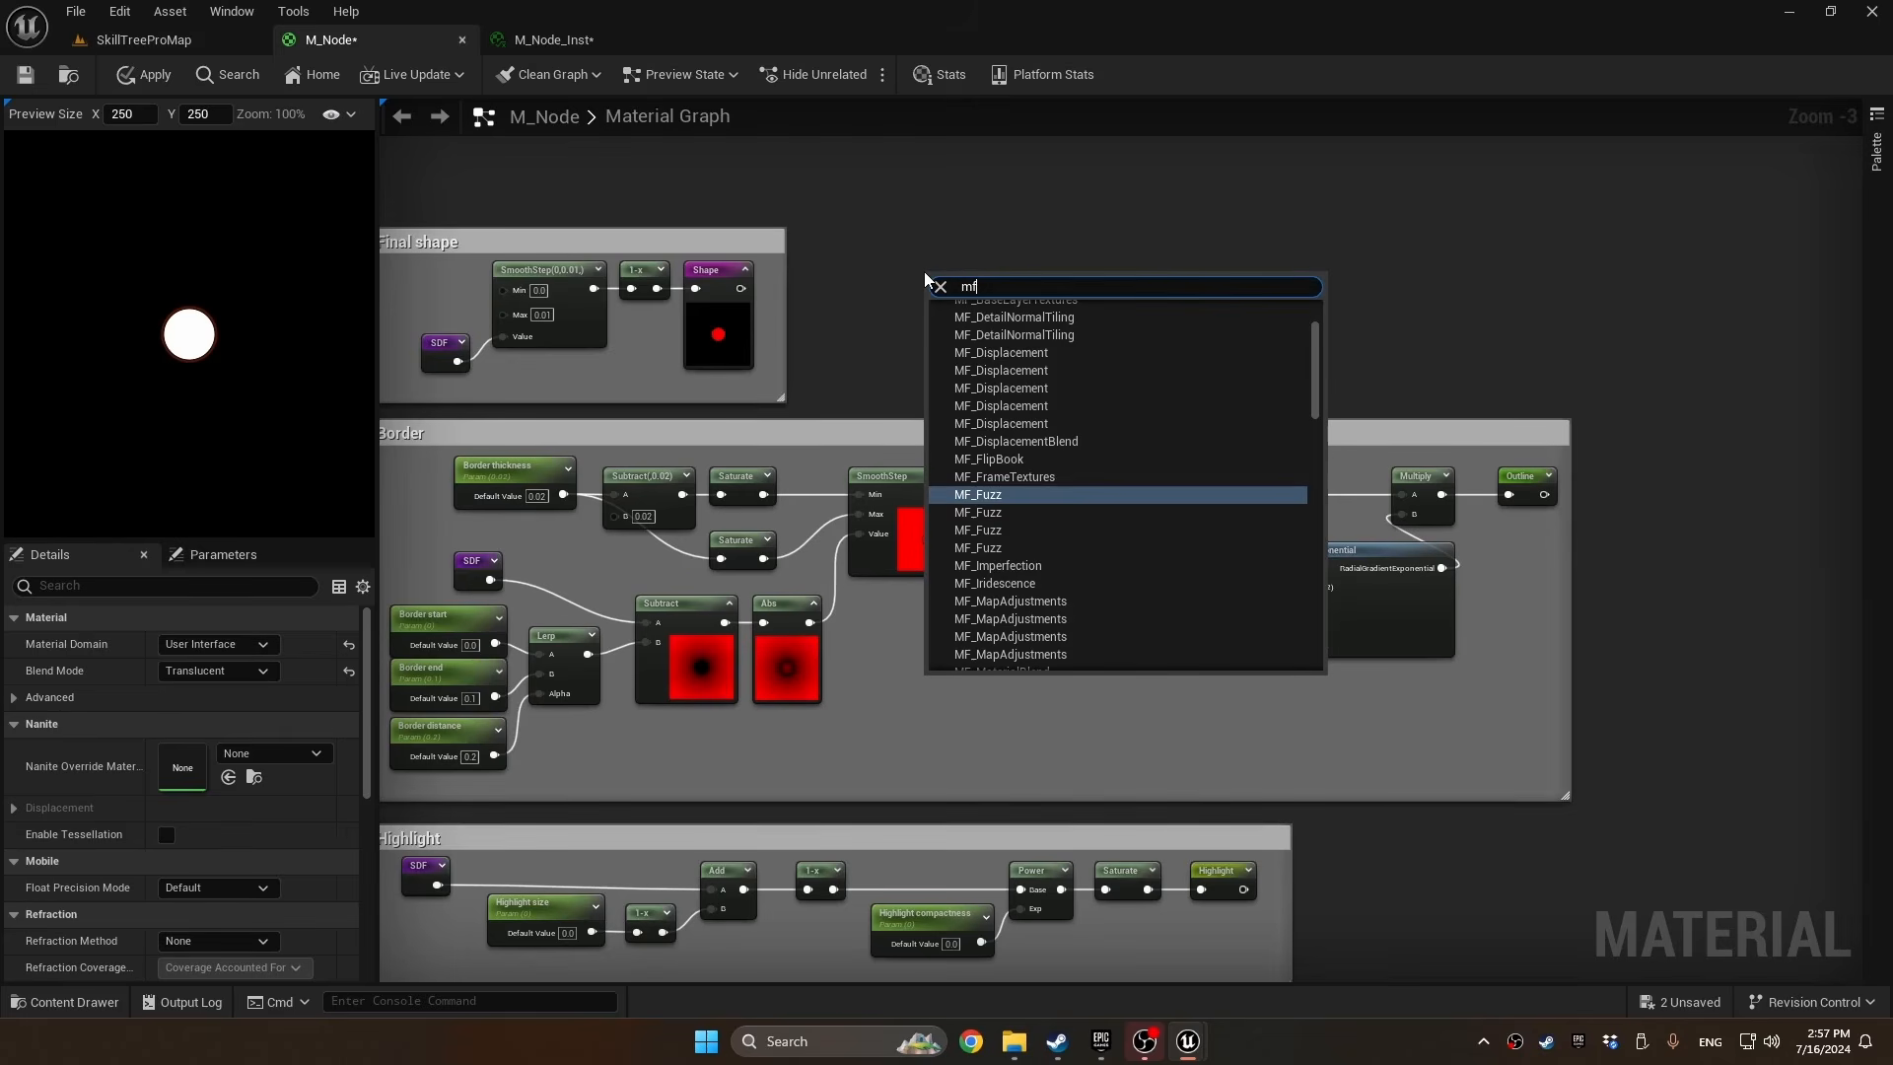
{"action": "type", "text": "ui_"}
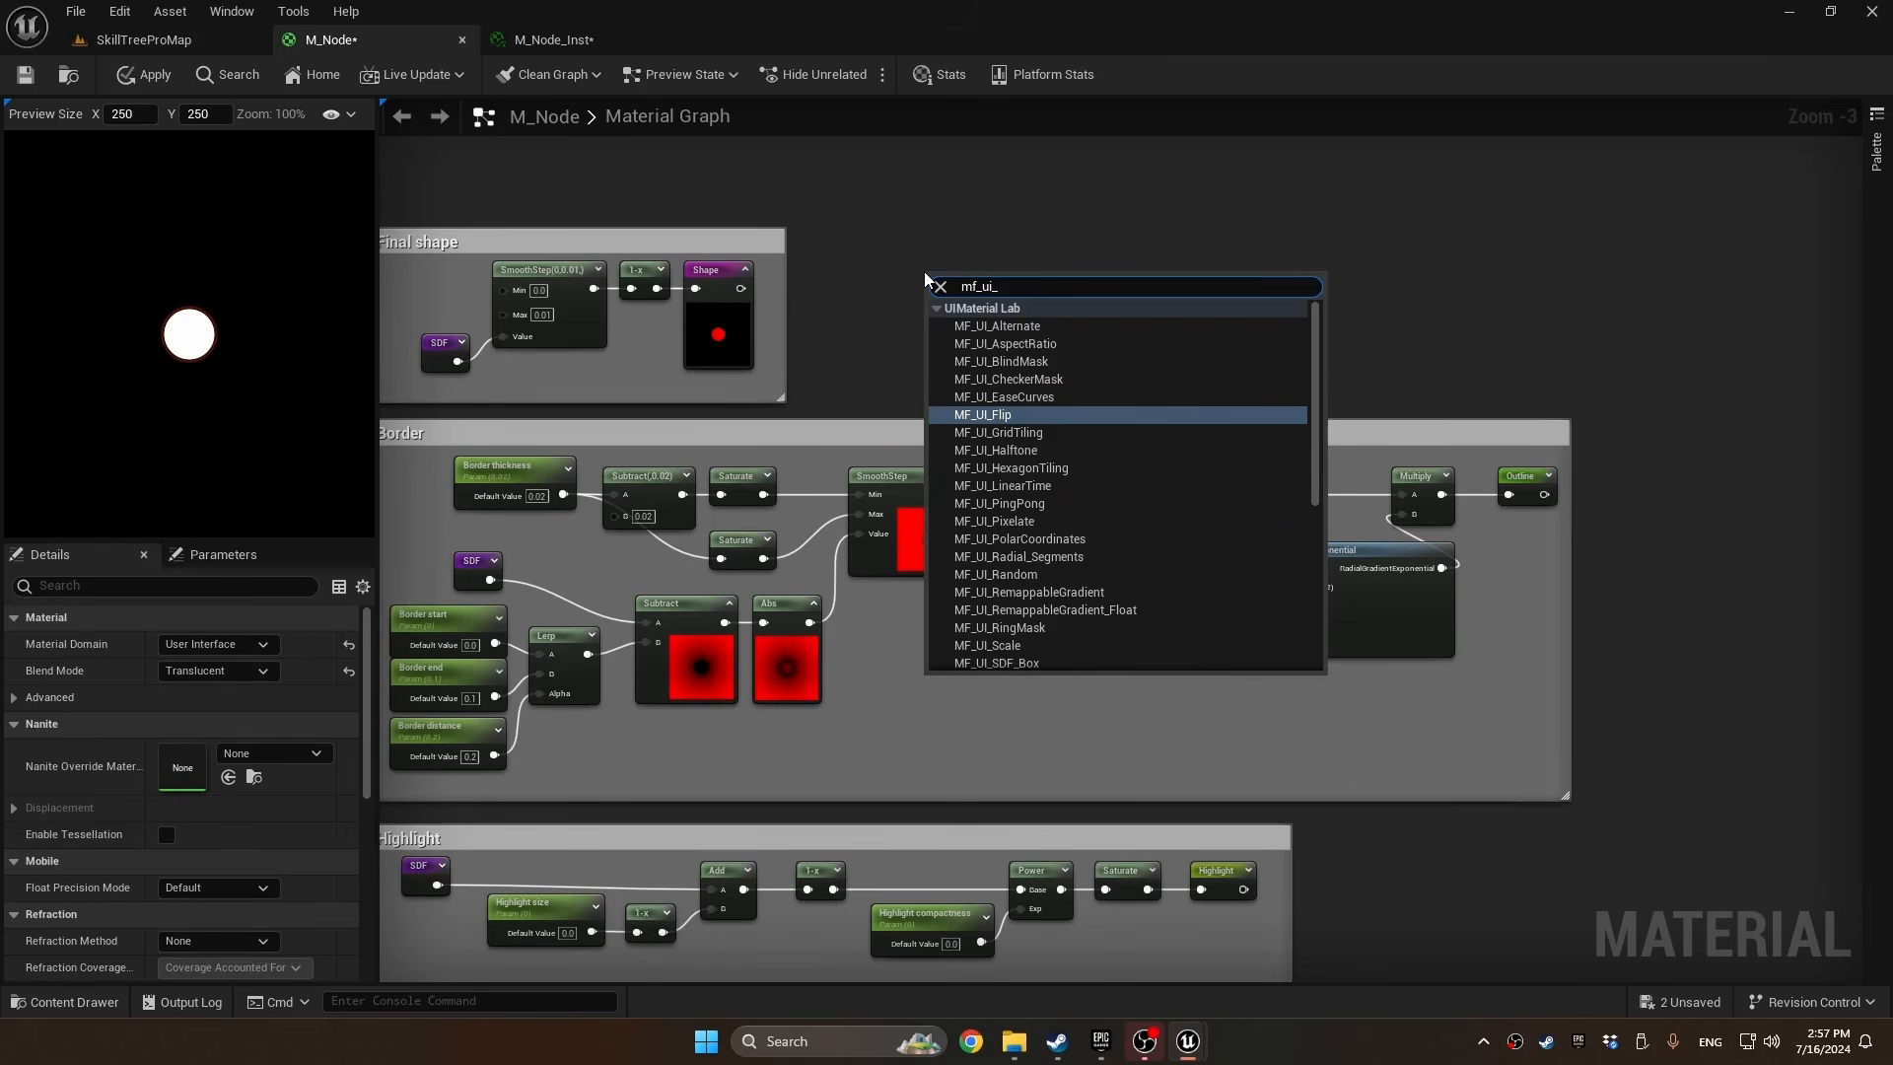
{"action": "type", "text": "lin"}
{"action": "key", "text": "Return"}
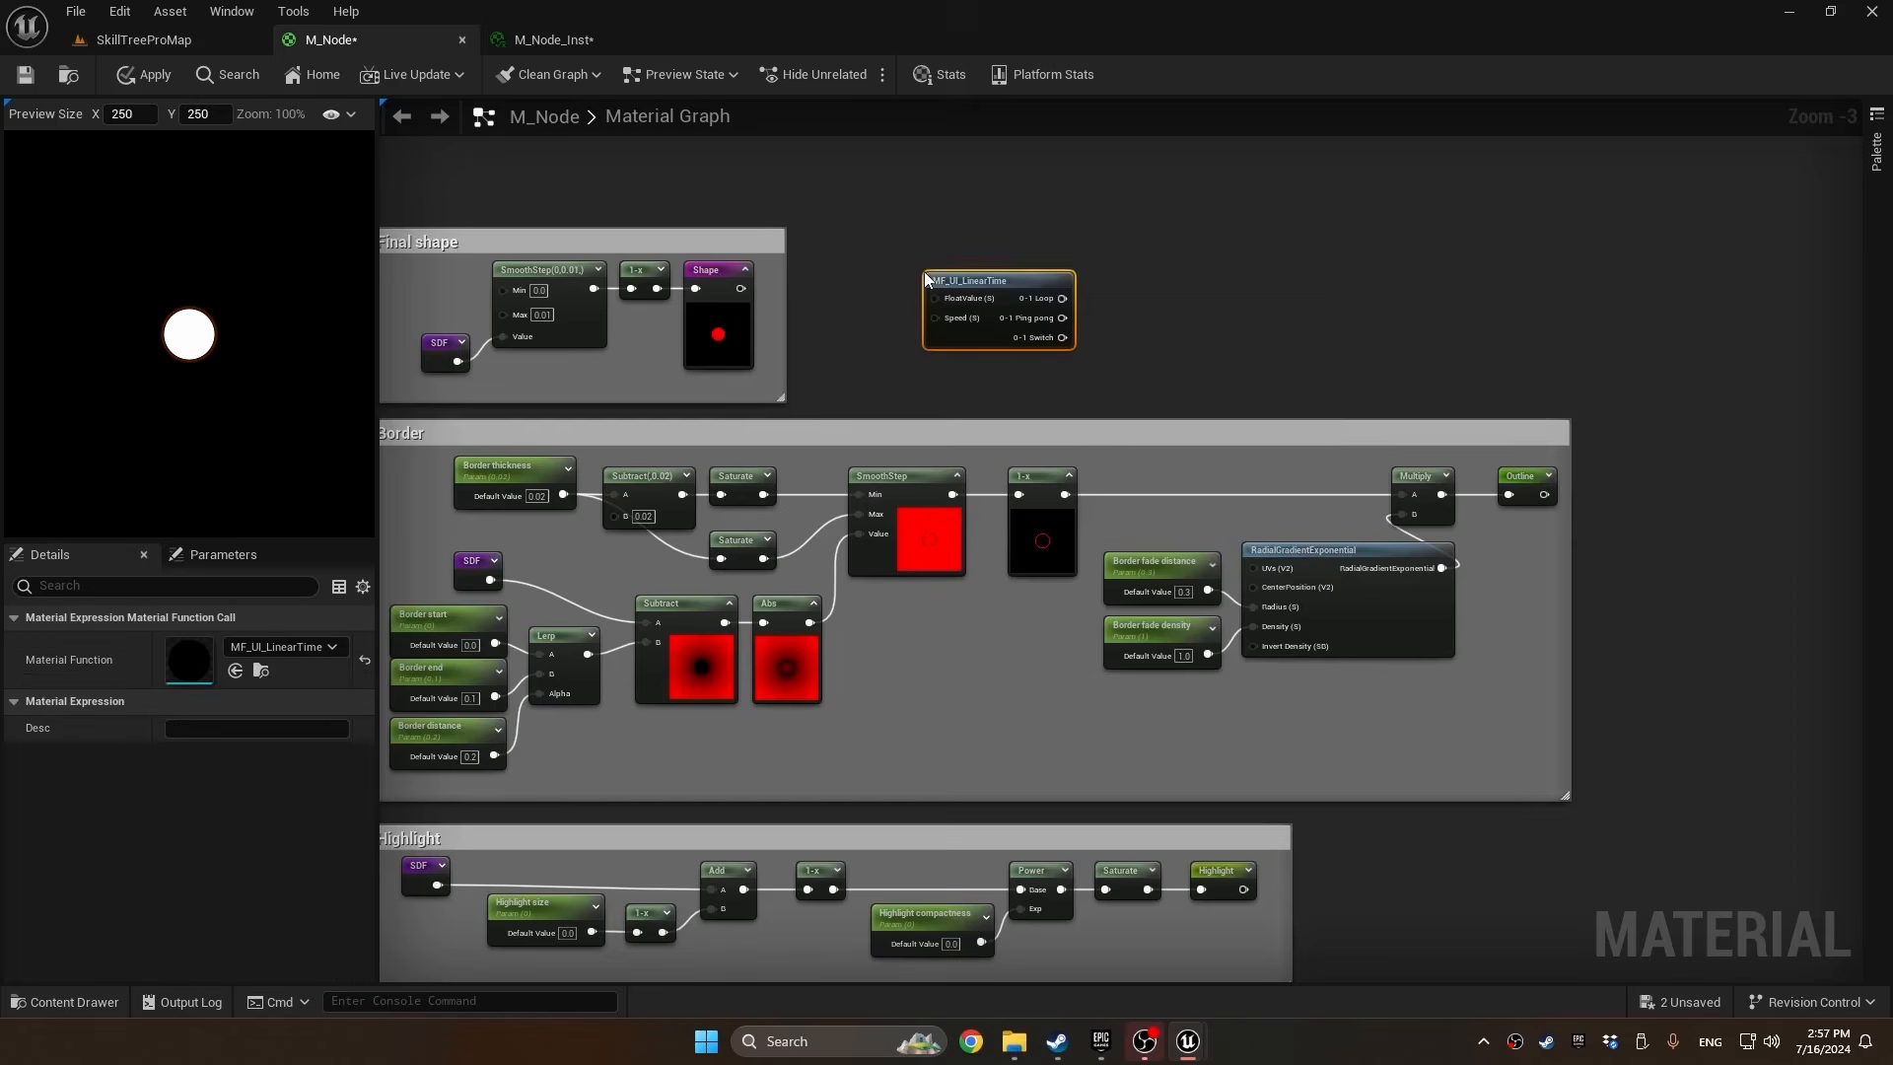
Open the MF_UI_LinearTime function, locate its asset in the content browser and duplicate it as MF_UI_MyTime
{"action": "scroll", "coordinate": [1084, 232], "scroll_direction": "up", "scroll_amount": 1}
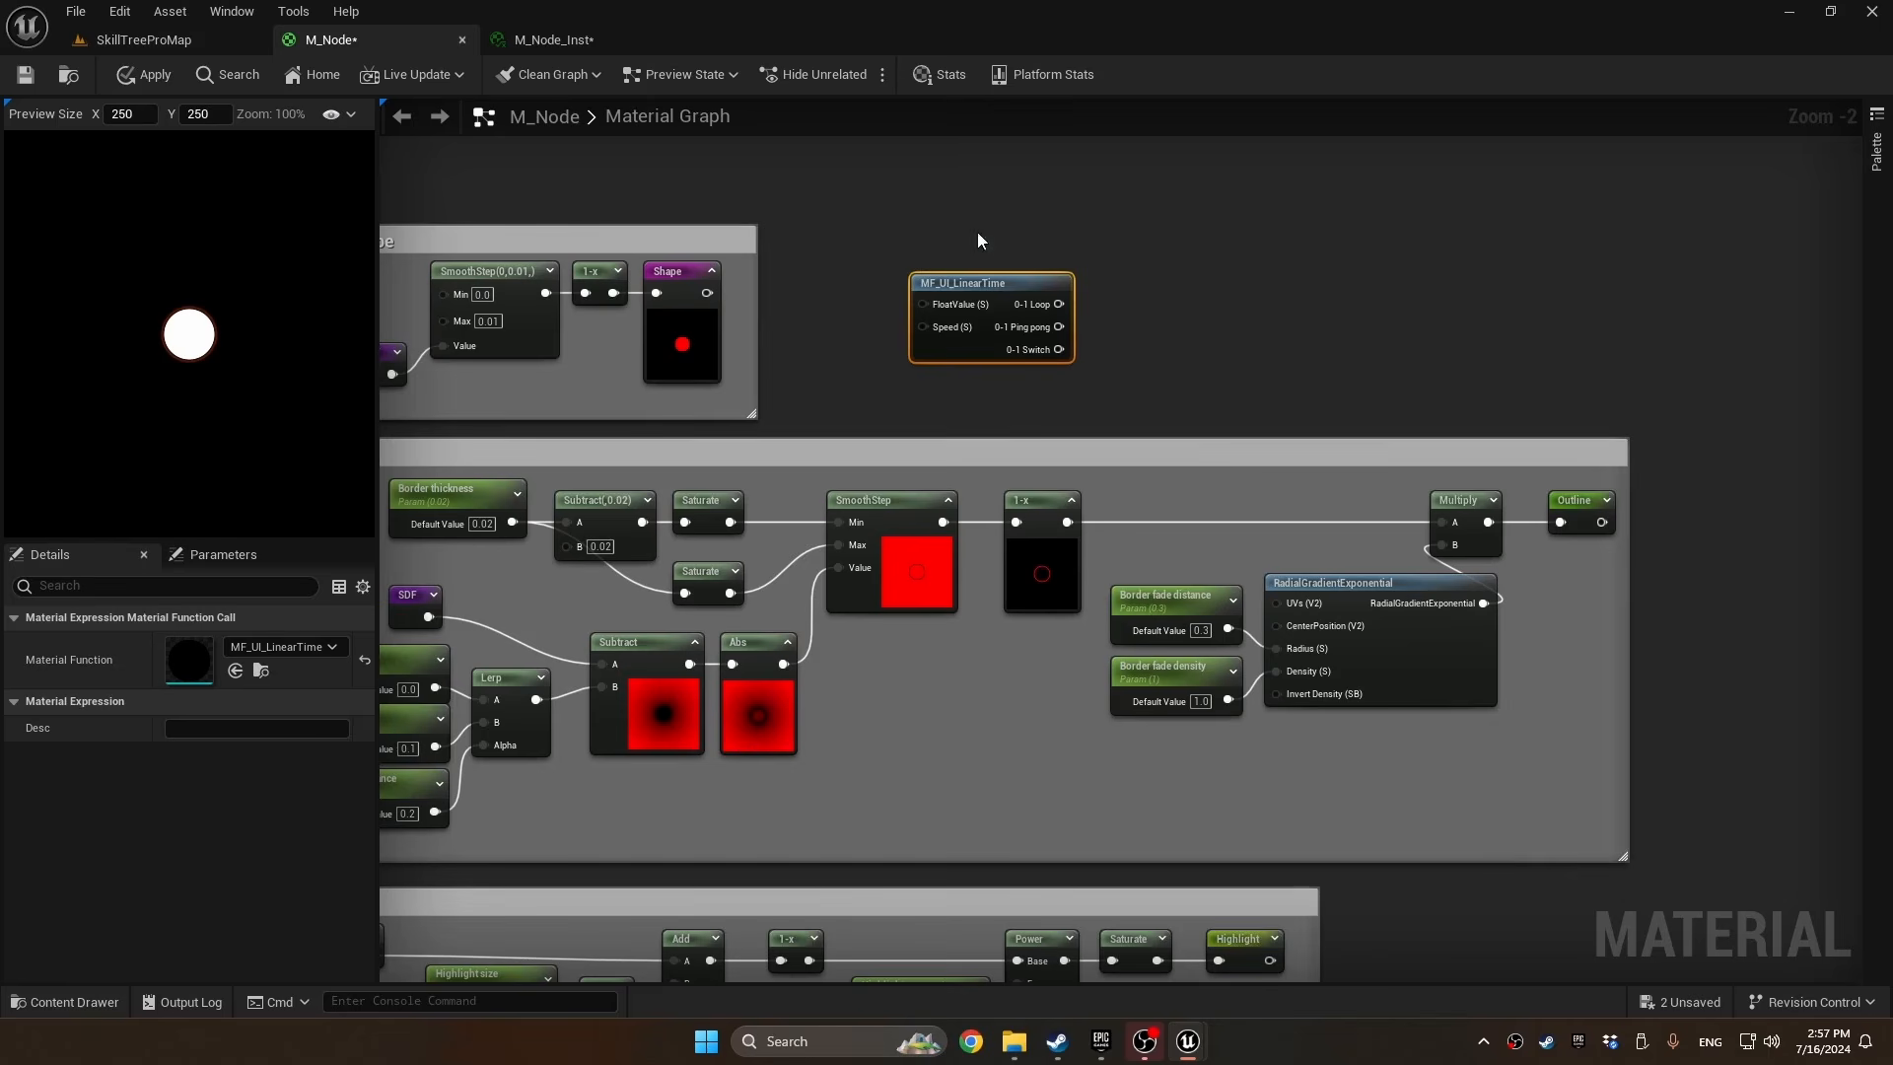
{"action": "double_click", "coordinate": [980, 289]}
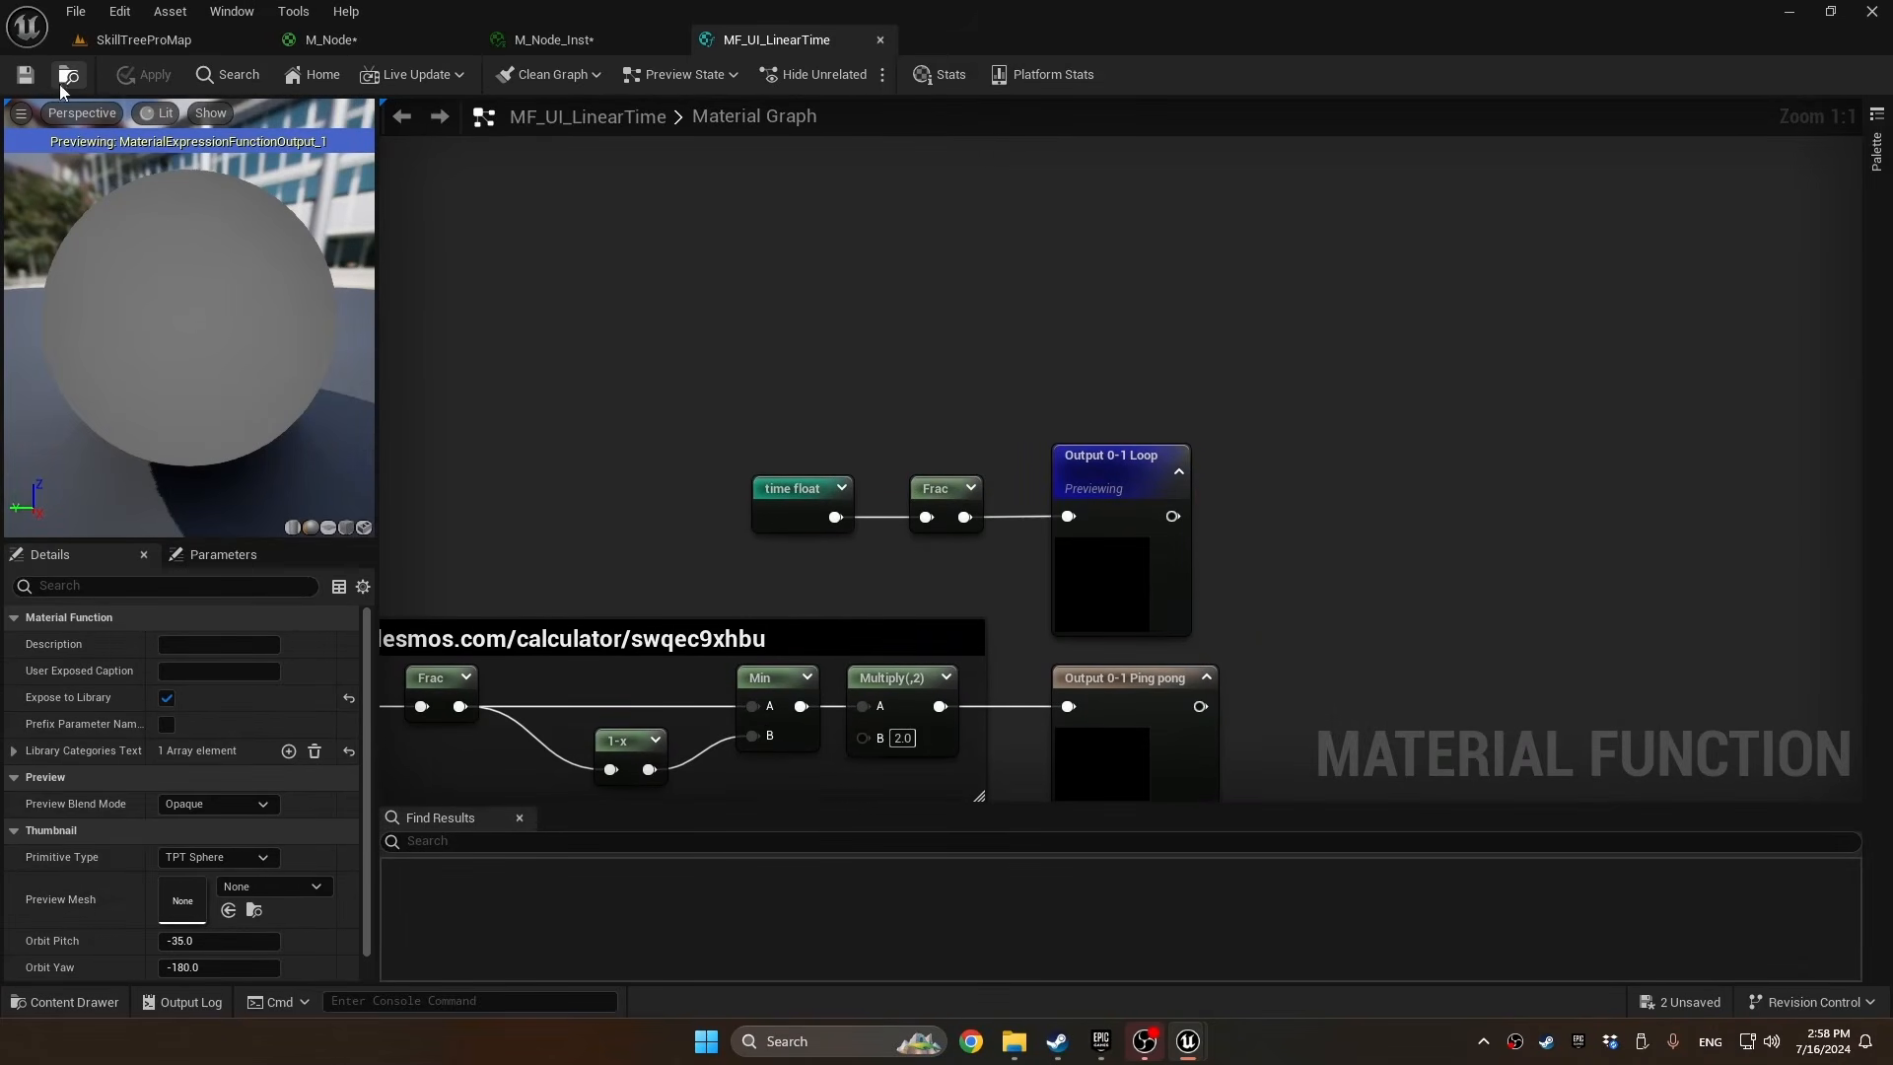
{"action": "left_click", "coordinate": [68, 76]}
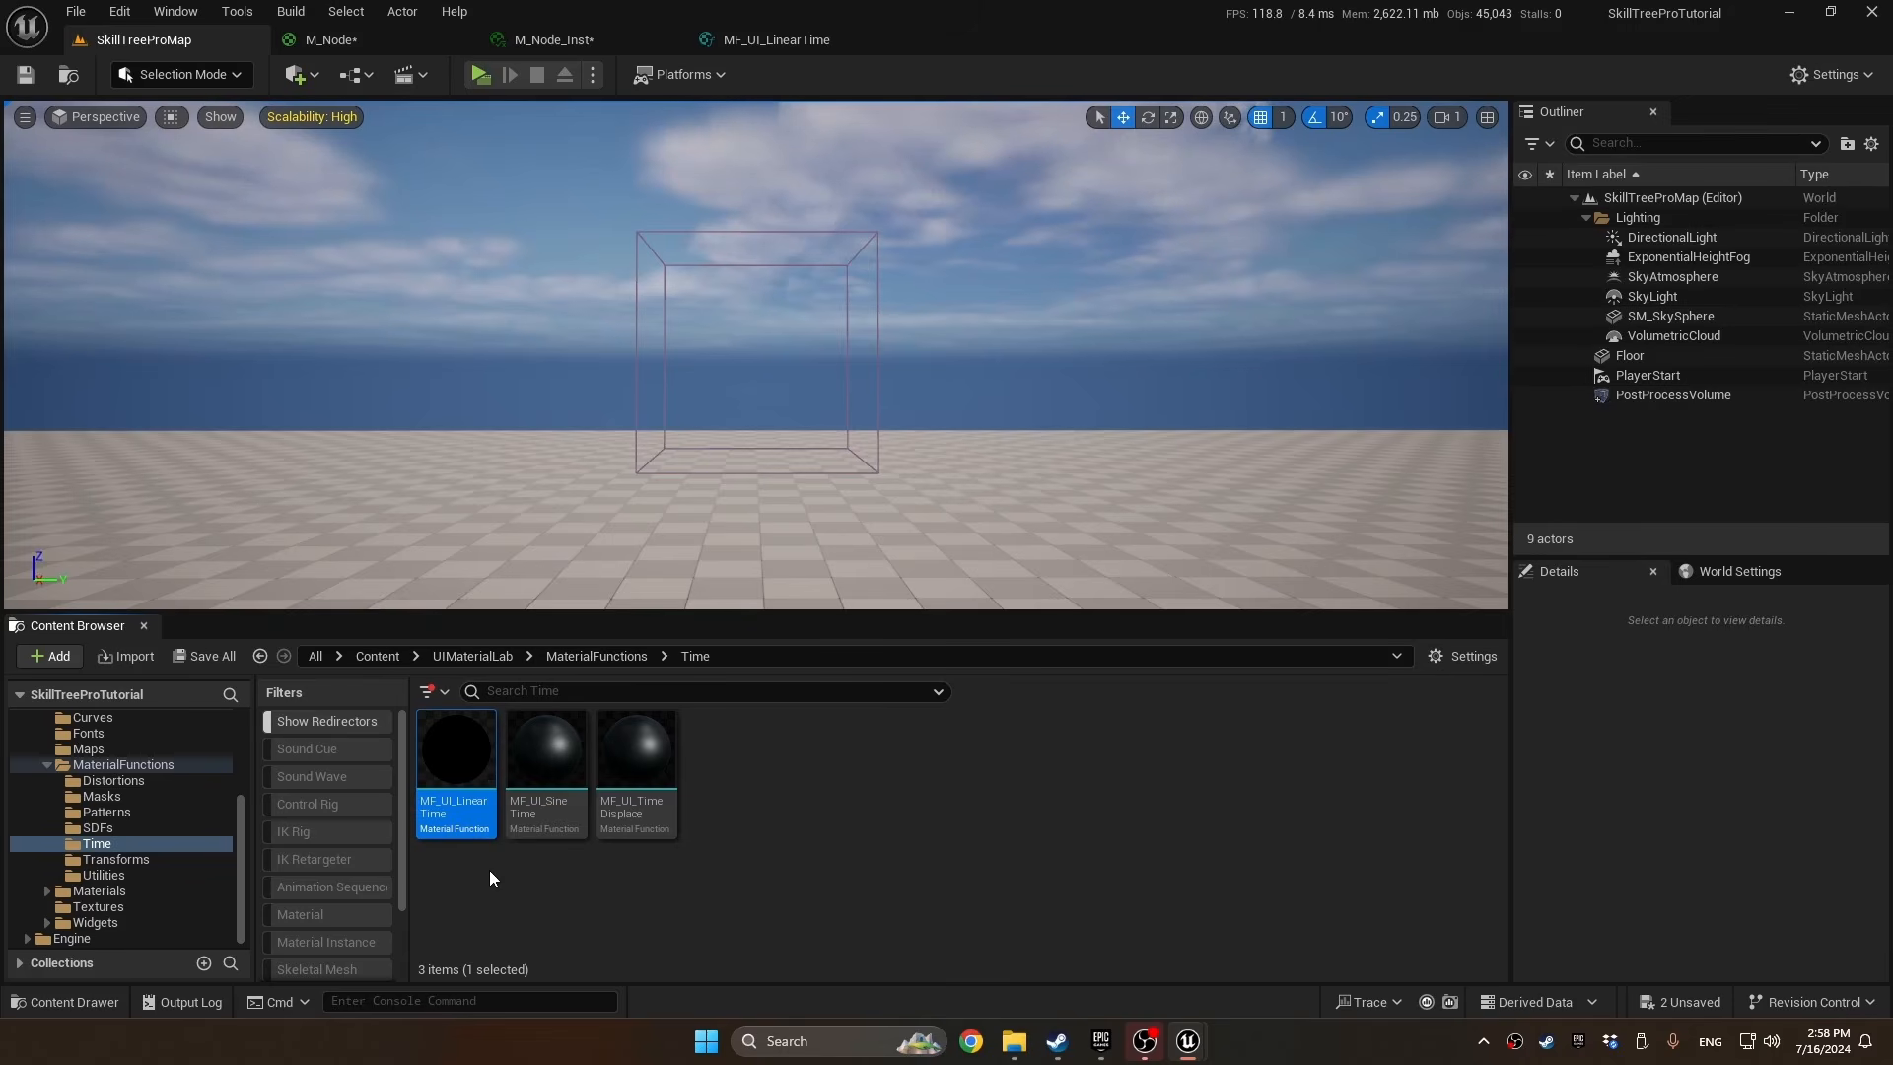
{"action": "key", "text": "ctrl+d"}
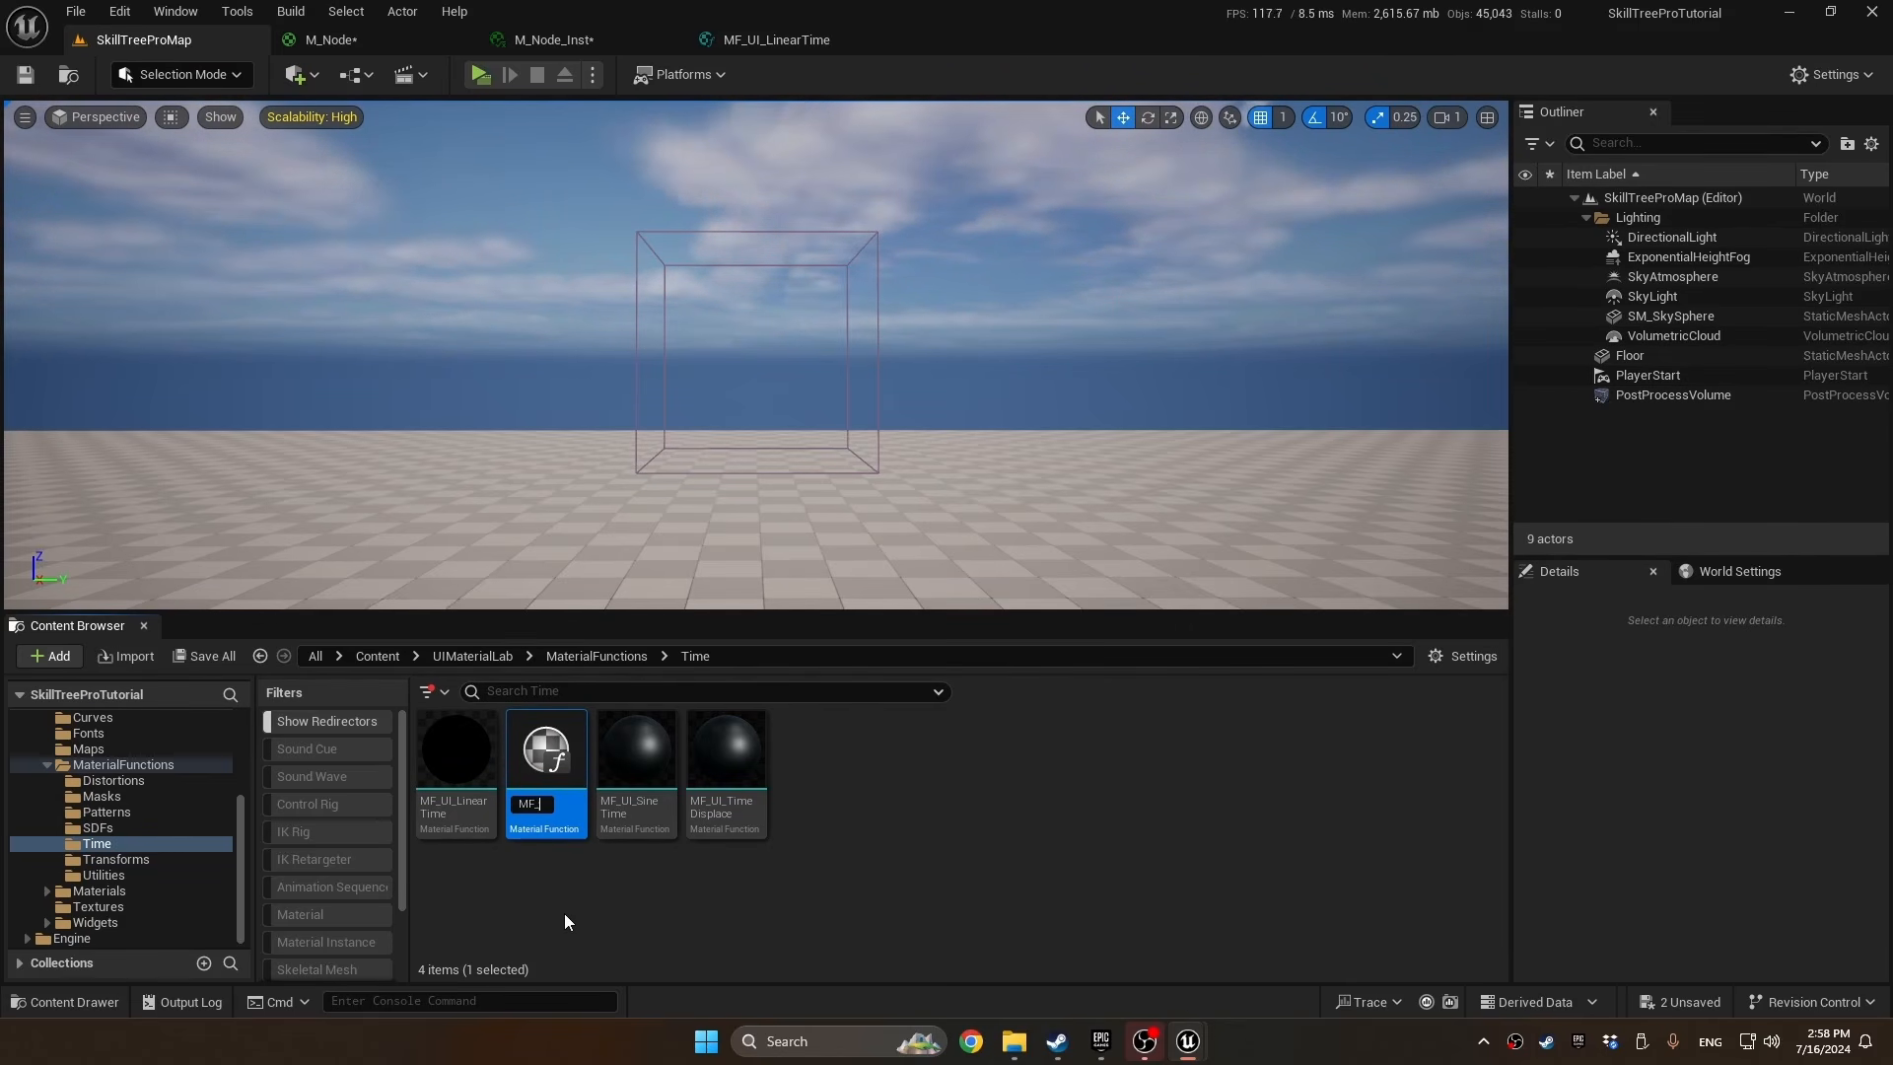
{"action": "type", "text": "MF_UI_MyTim"}
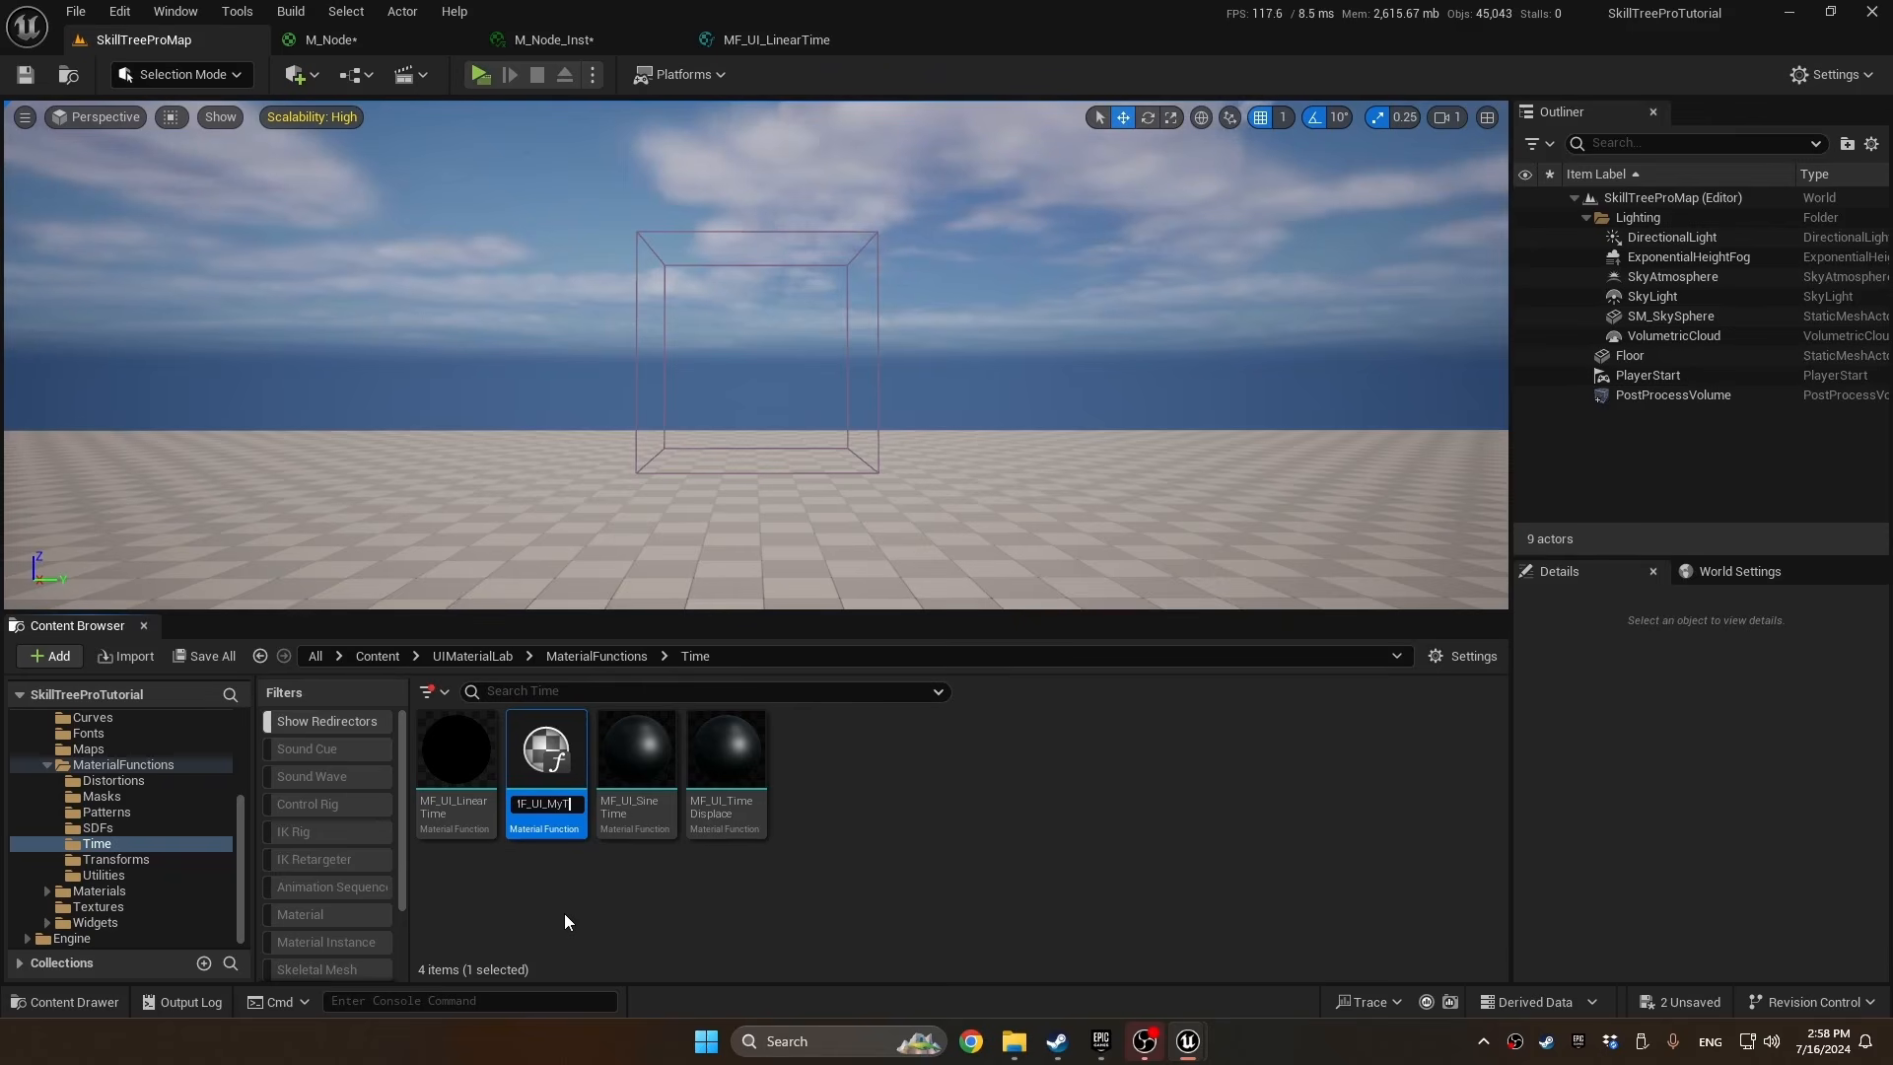
{"action": "type", "text": "e"}
{"action": "key", "text": "Return"}
Move MF_UI_MyTime into the SkillTreePro/Materials folder and open it for editing
{"action": "left_click_drag", "start_coordinate": [540, 766], "coordinate": [90, 815]}
{"action": "left_click", "coordinate": [144, 855]}
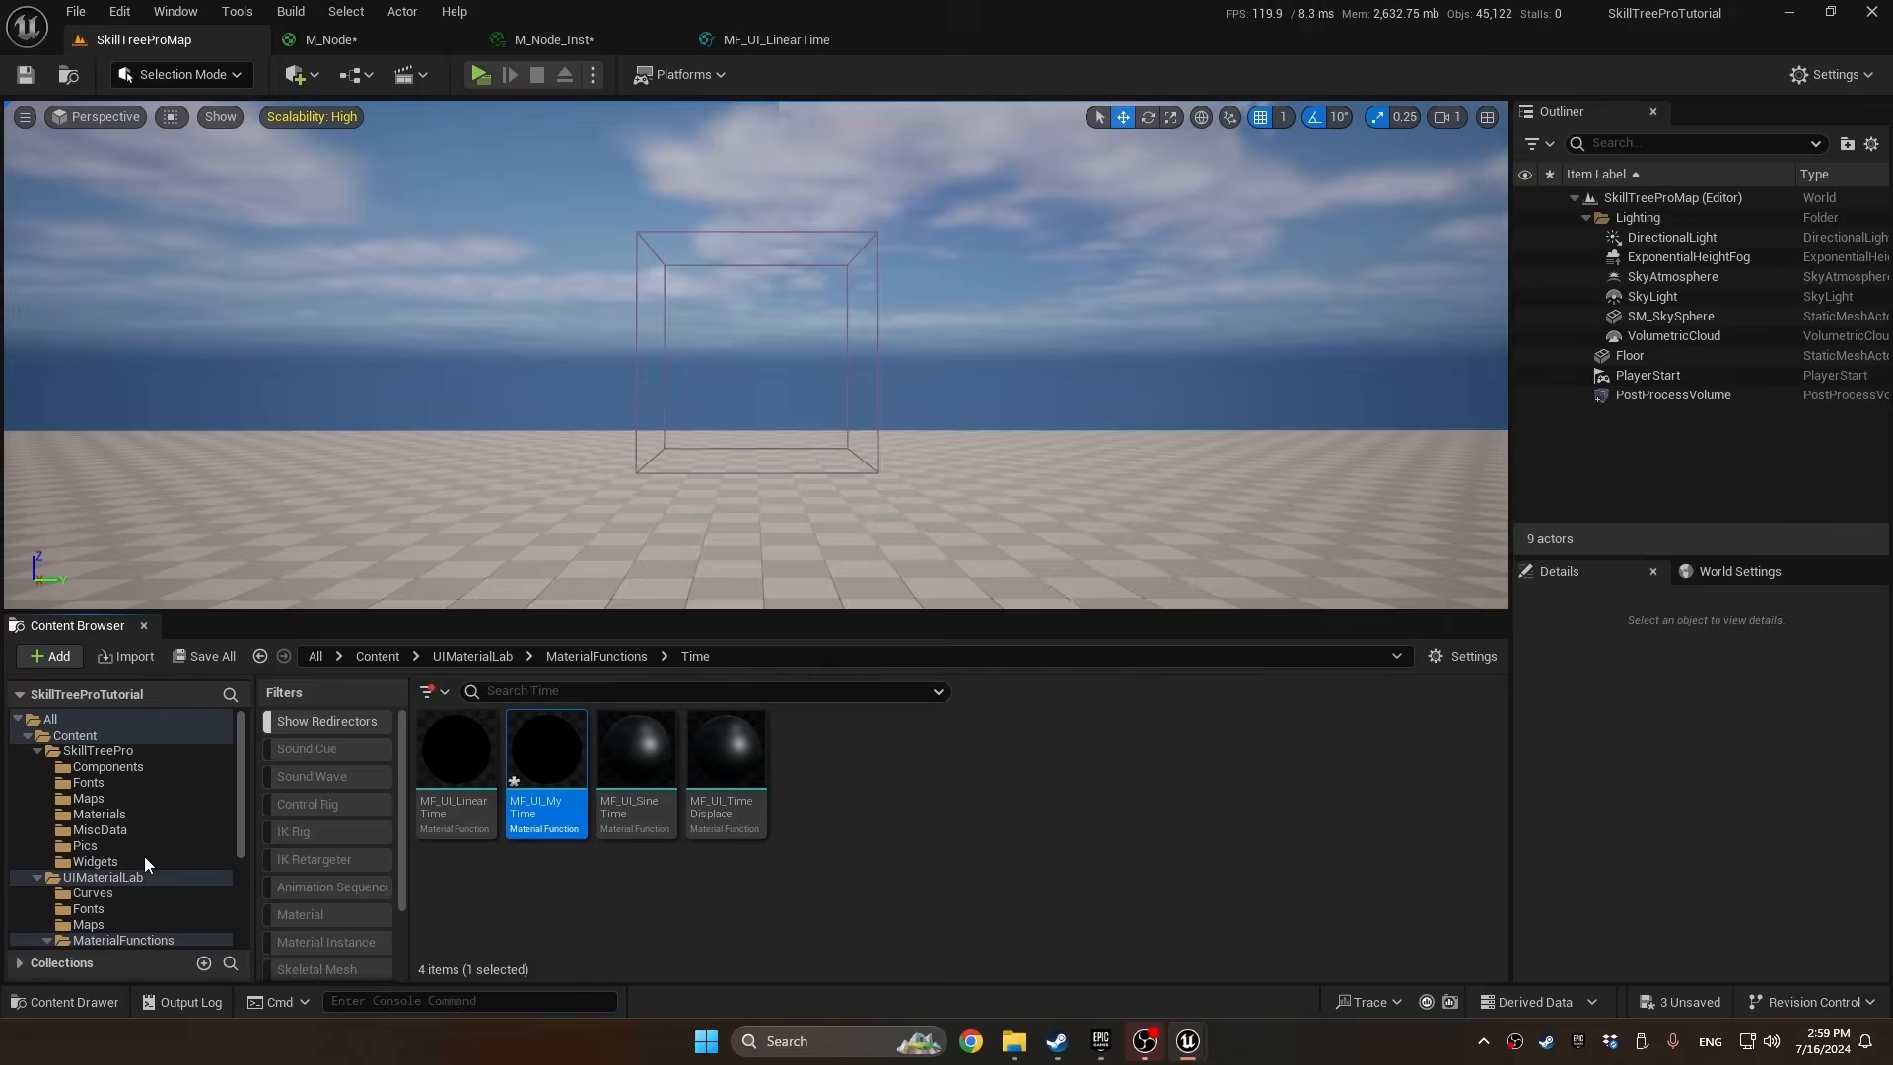
{"action": "left_click", "coordinate": [99, 813]}
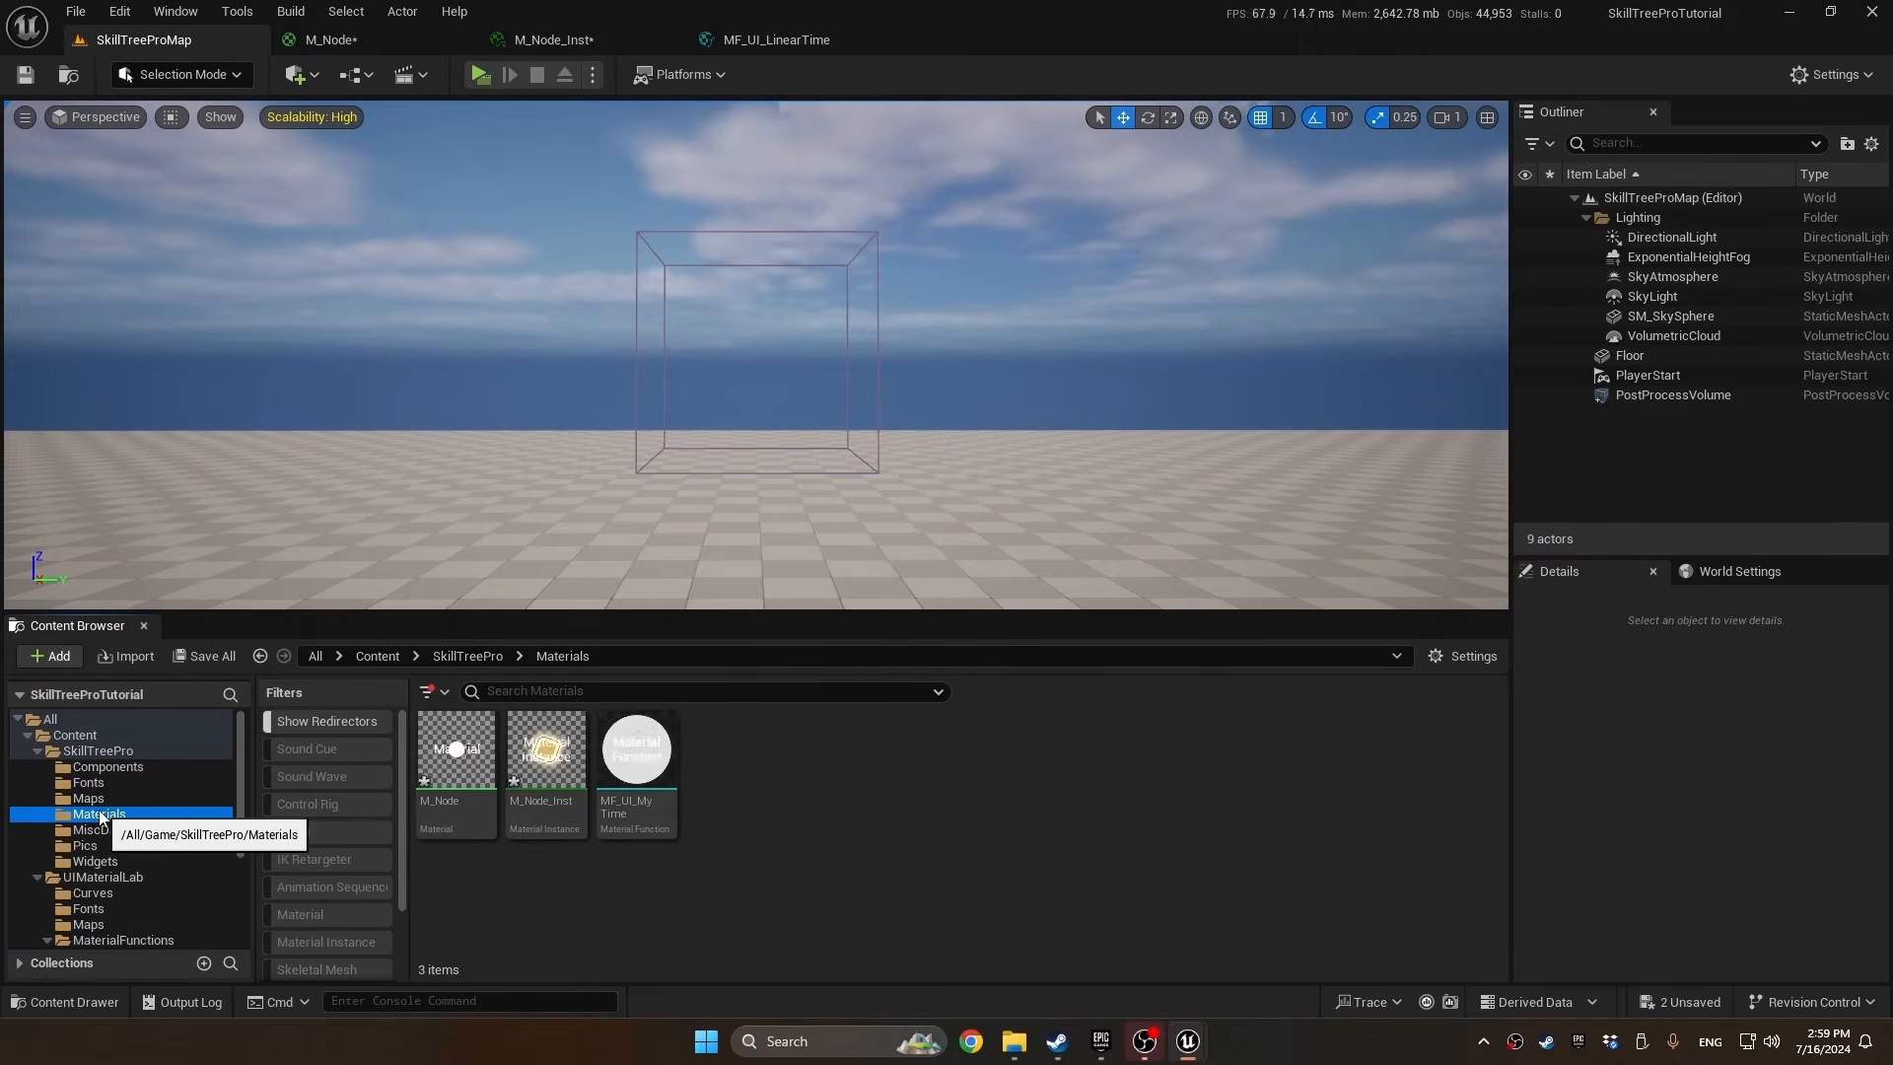
{"action": "double_click", "coordinate": [639, 754]}
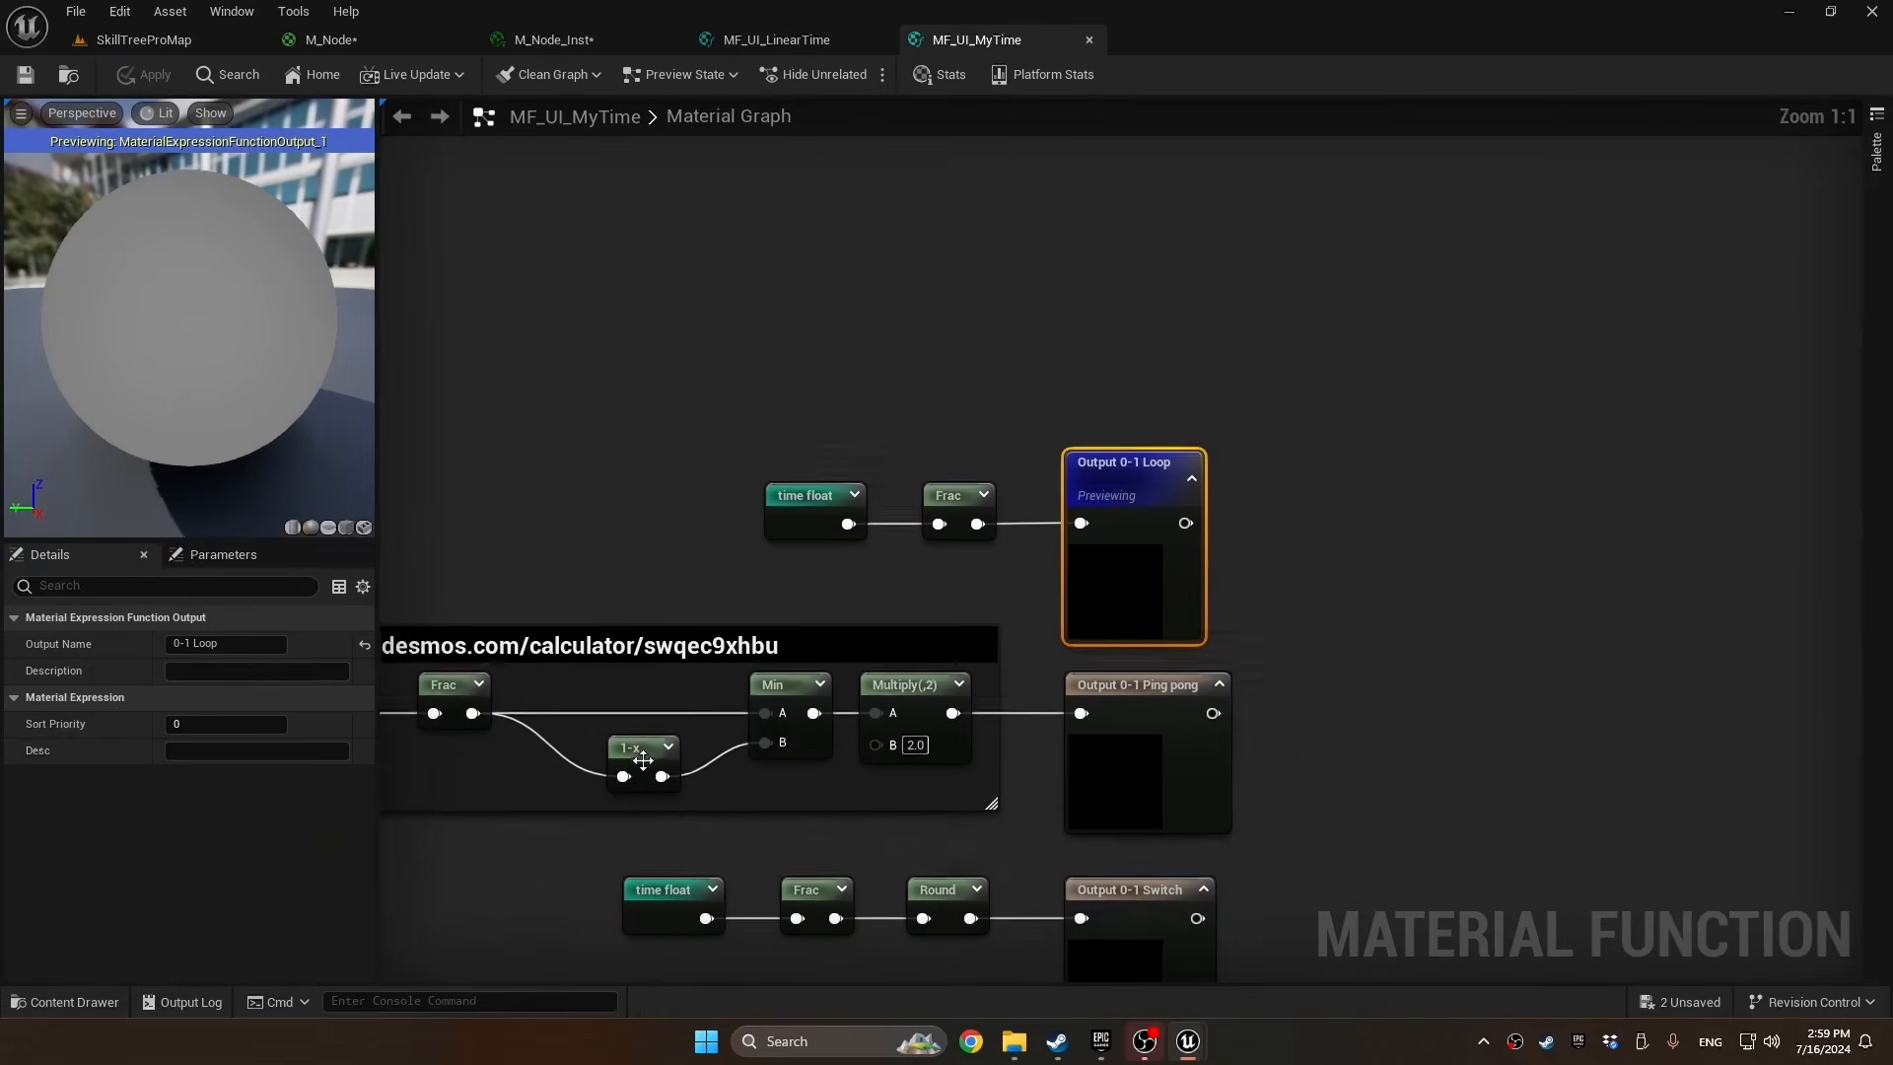
Close the original MF_UI_LinearTime function and delete its node from the M_Node graph
{"action": "left_click", "coordinate": [879, 39]}
{"action": "left_click", "coordinate": [375, 42]}
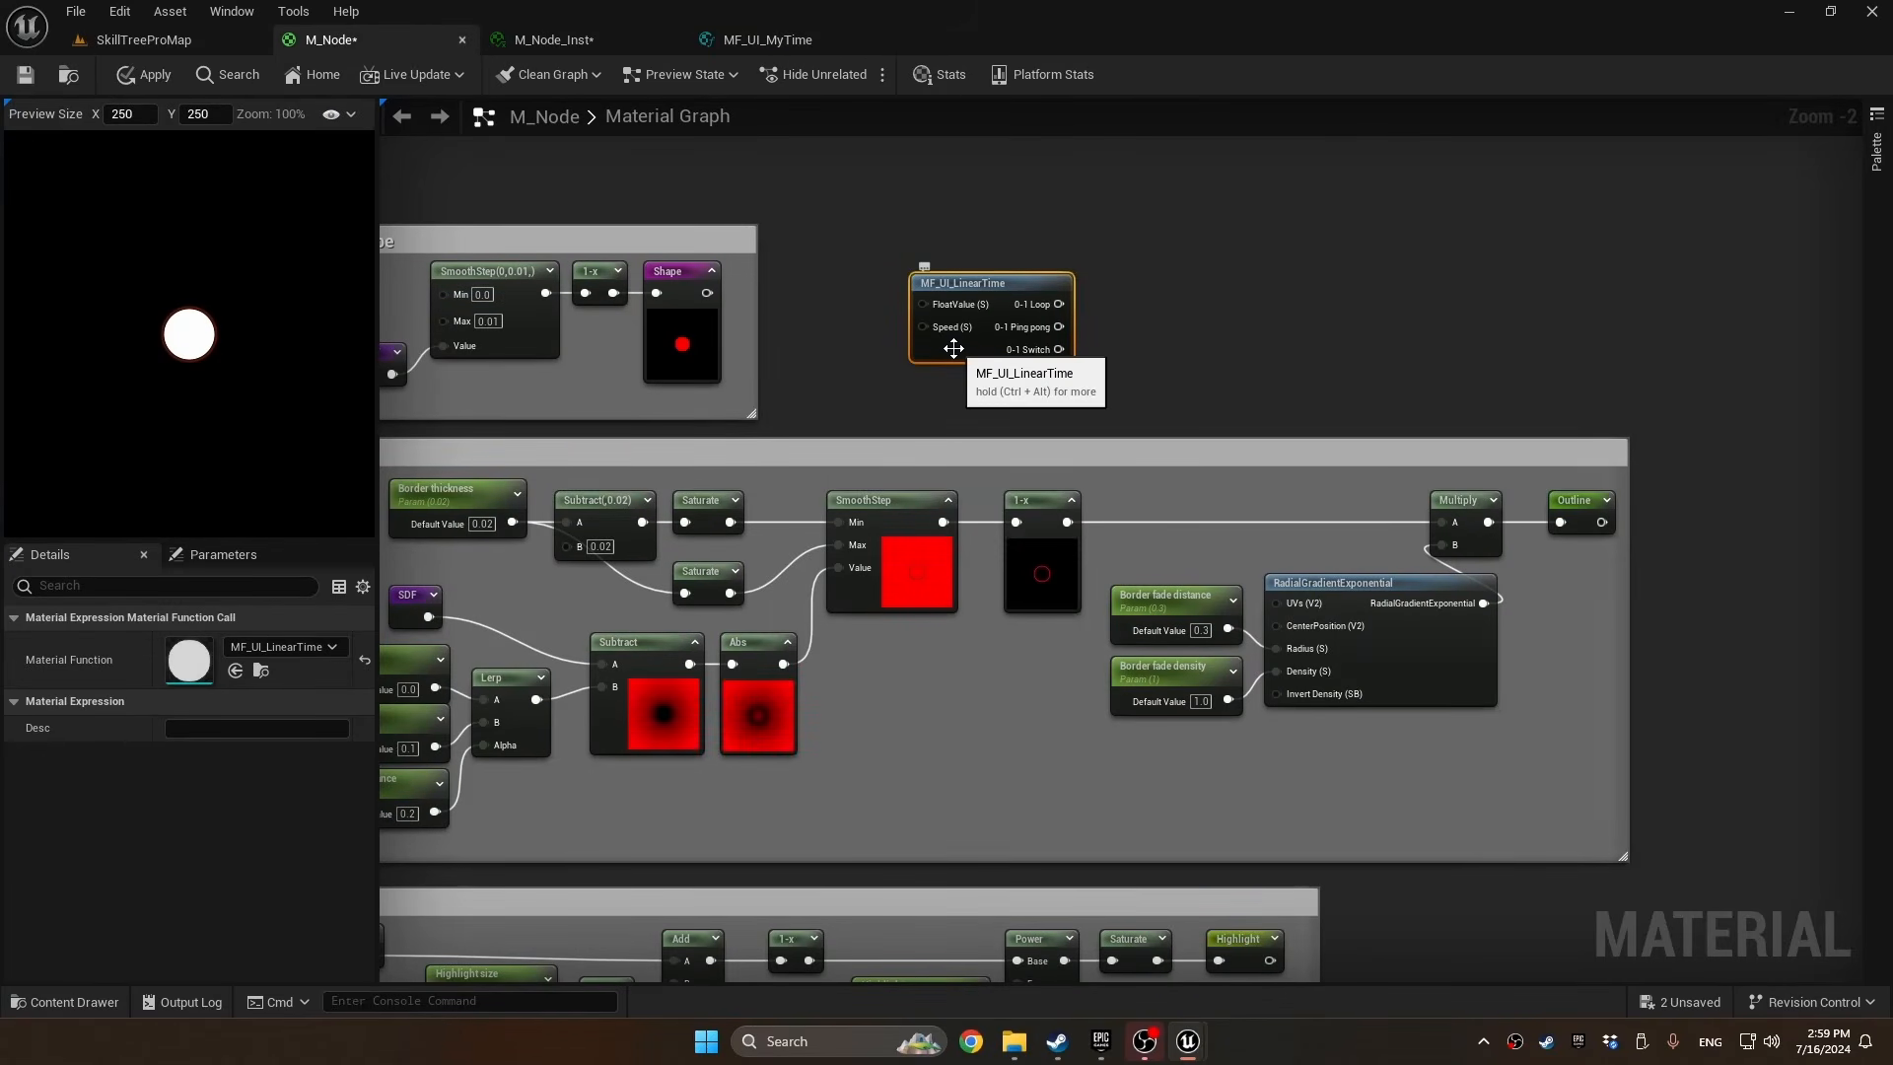
{"action": "key", "text": "Delete"}
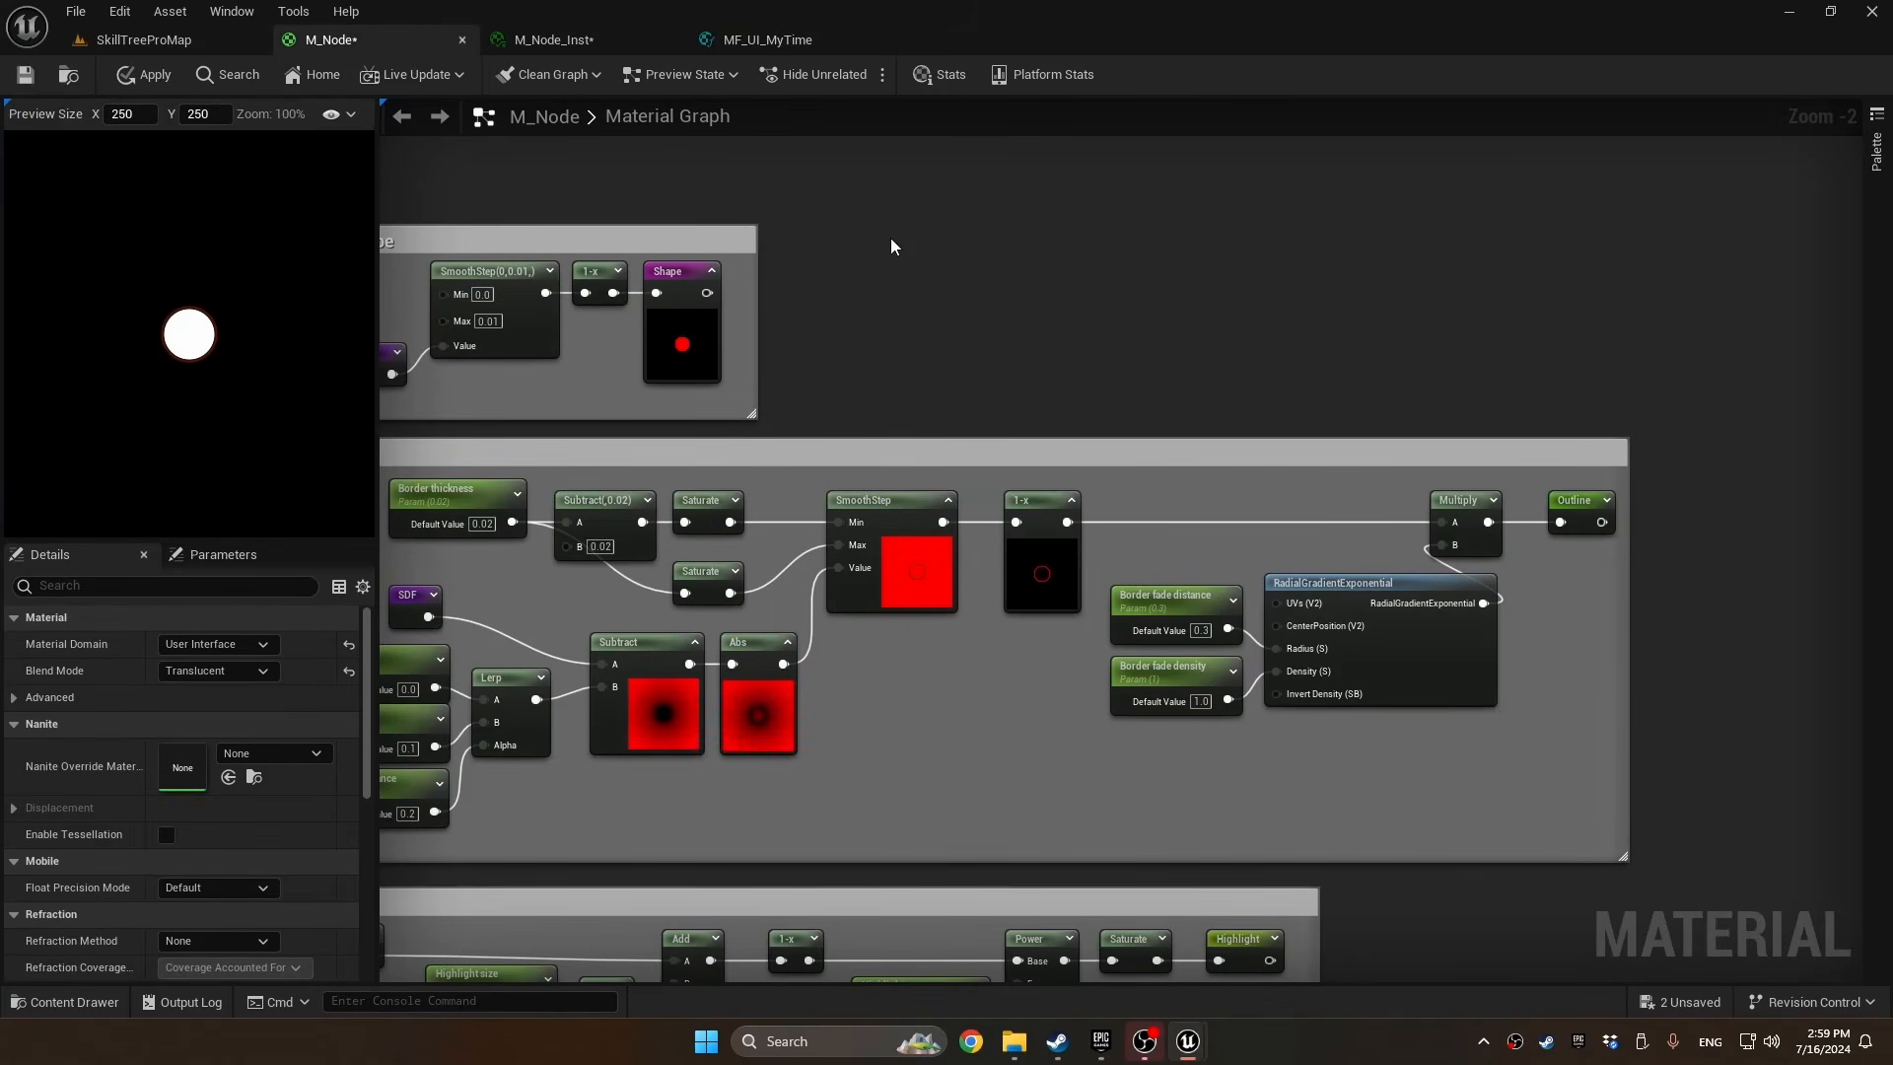
Add a FunctionInput node below the Speed input in the MF_UI_MyTime graph
{"action": "left_click", "coordinate": [828, 39]}
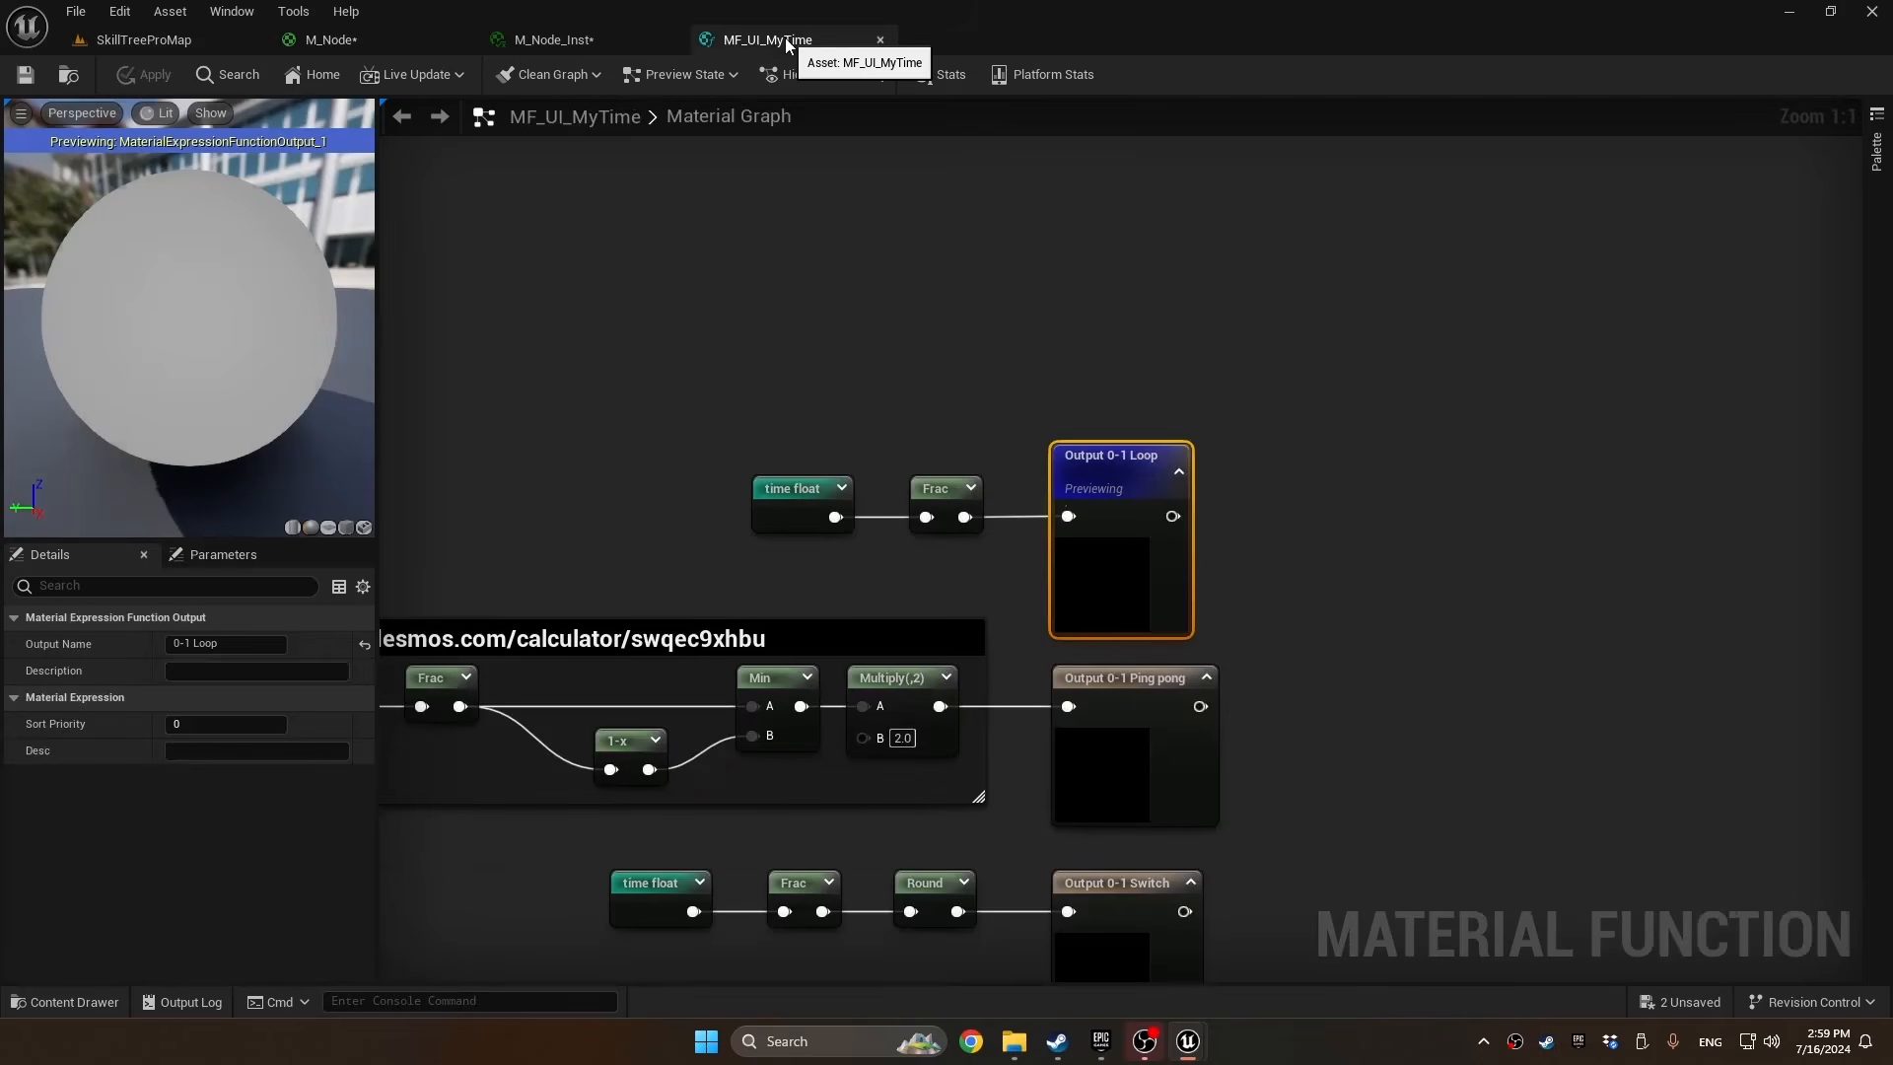
{"action": "scroll", "coordinate": [1051, 317], "scroll_direction": "down", "scroll_amount": 1}
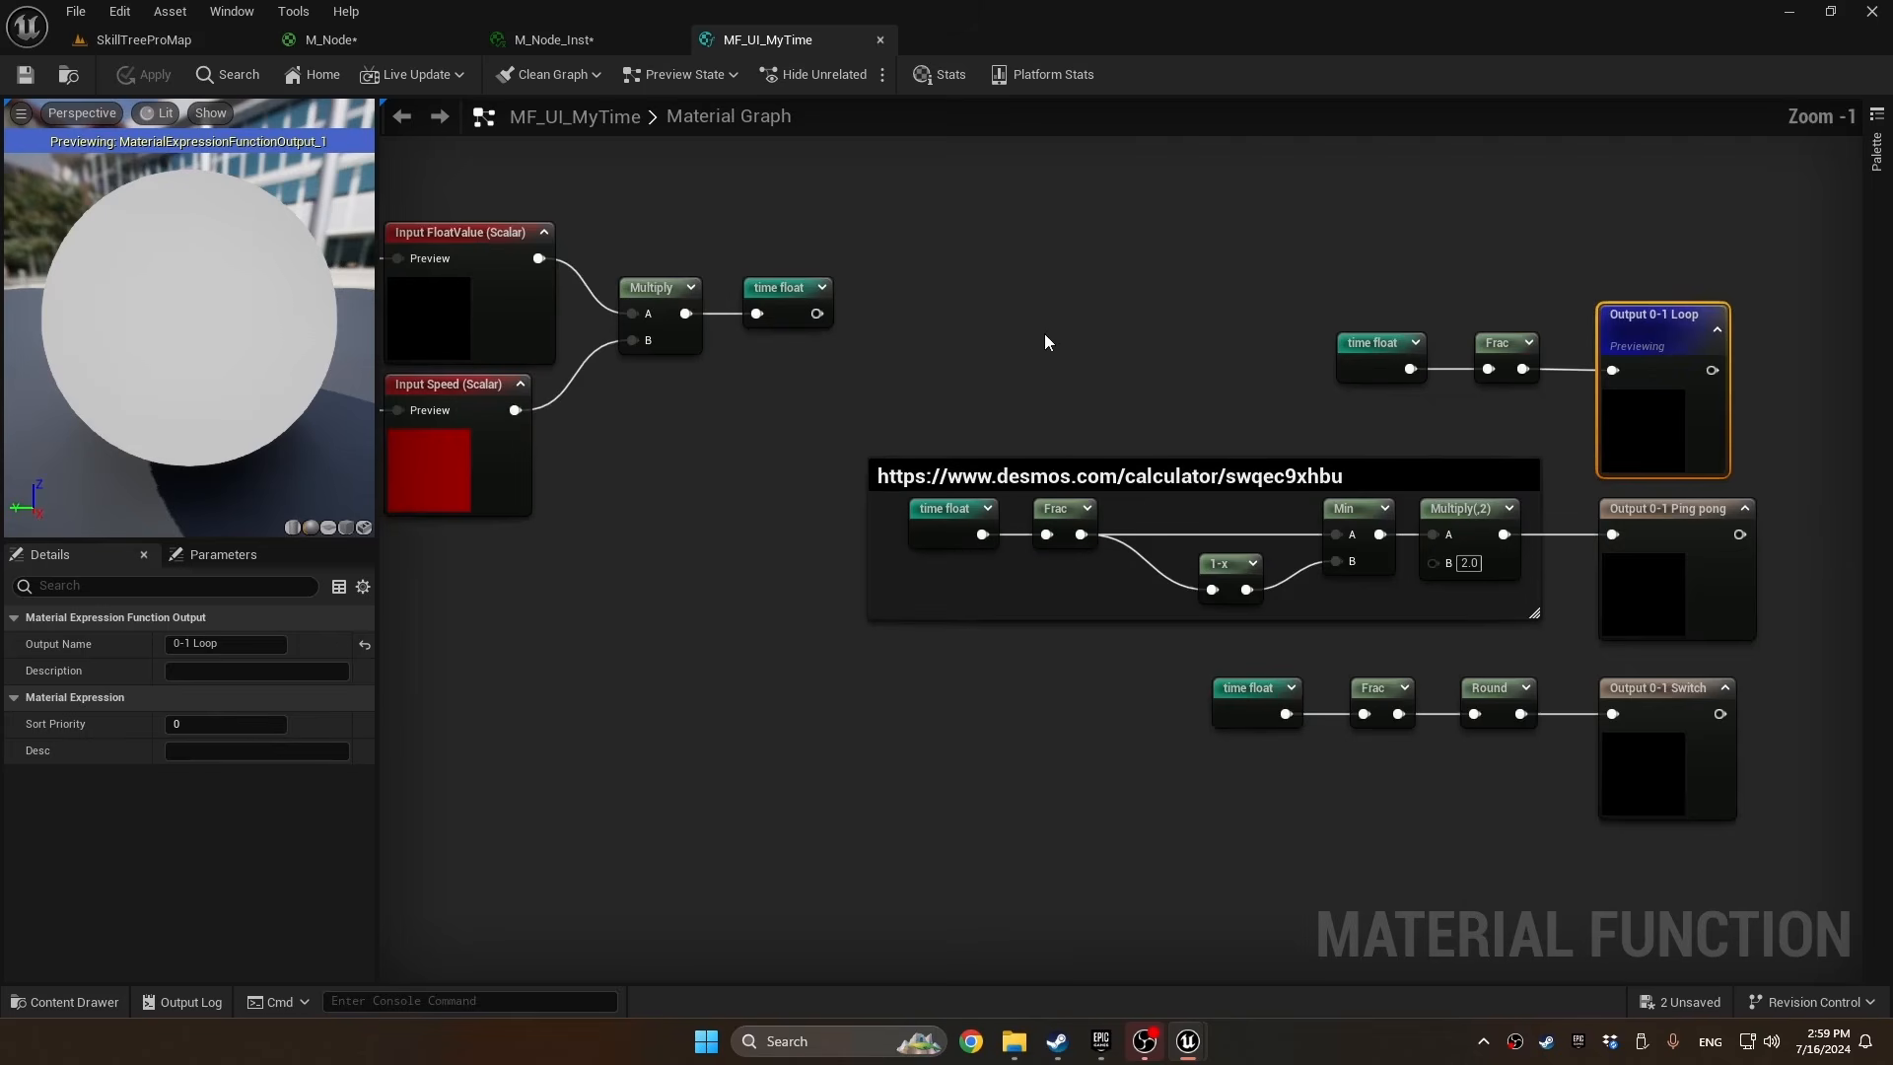
{"action": "right_click_drag", "start_coordinate": [1044, 337], "coordinate": [1276, 383]}
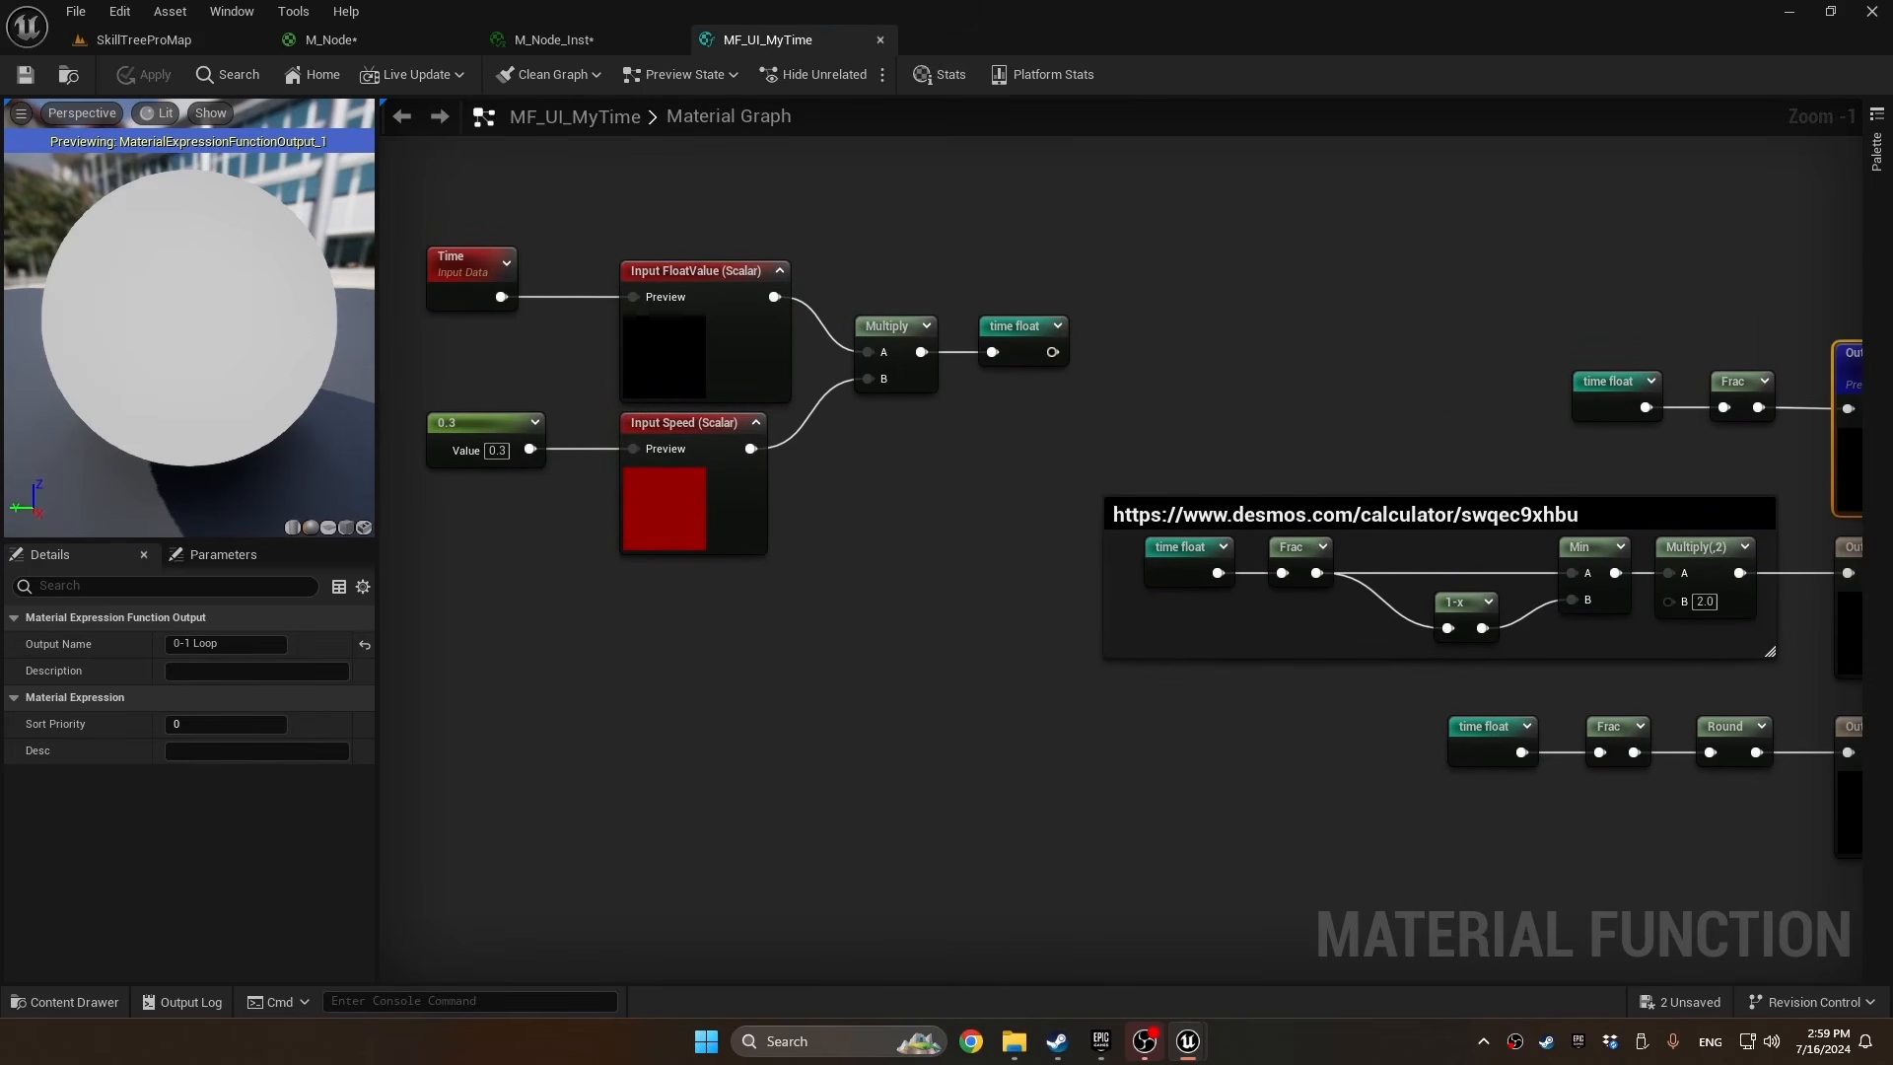
{"action": "right_click_drag", "start_coordinate": [643, 661], "coordinate": [718, 605]}
{"action": "type", "text": "input"}
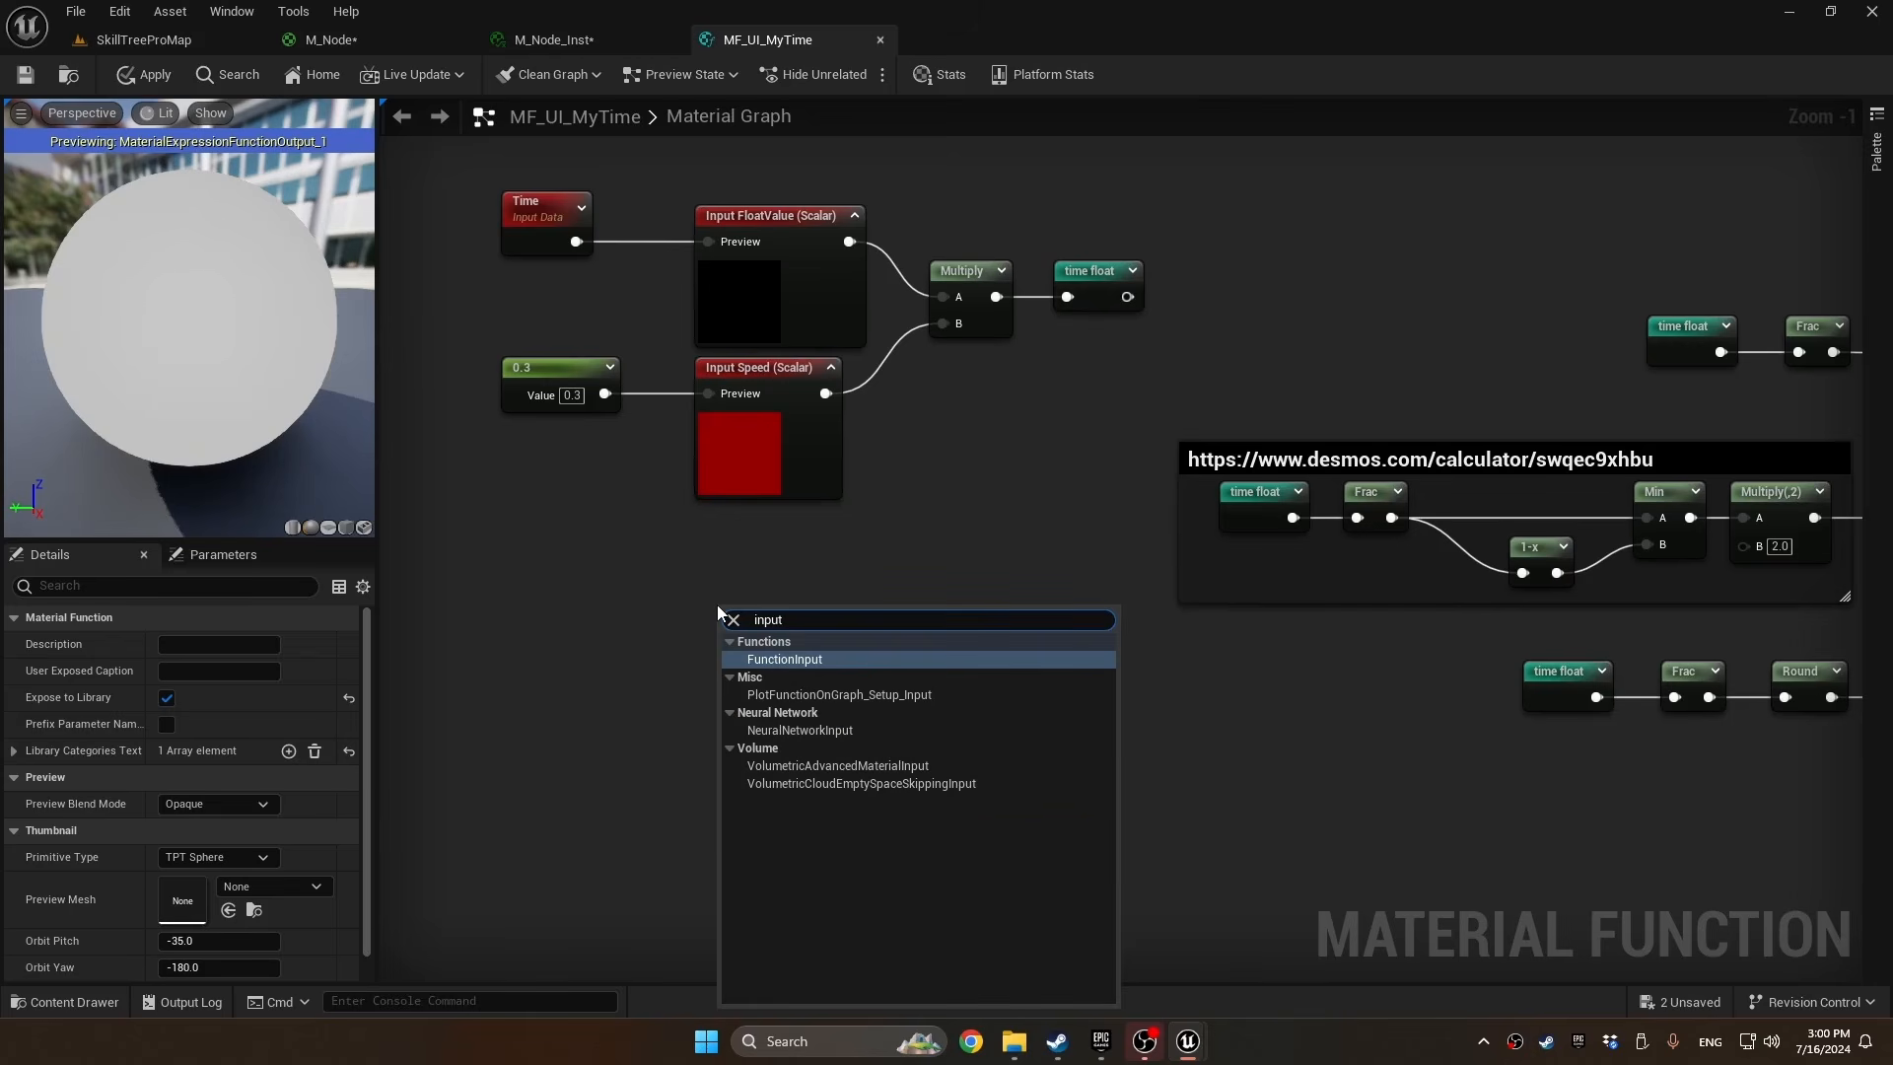
{"action": "left_click", "coordinate": [813, 661]}
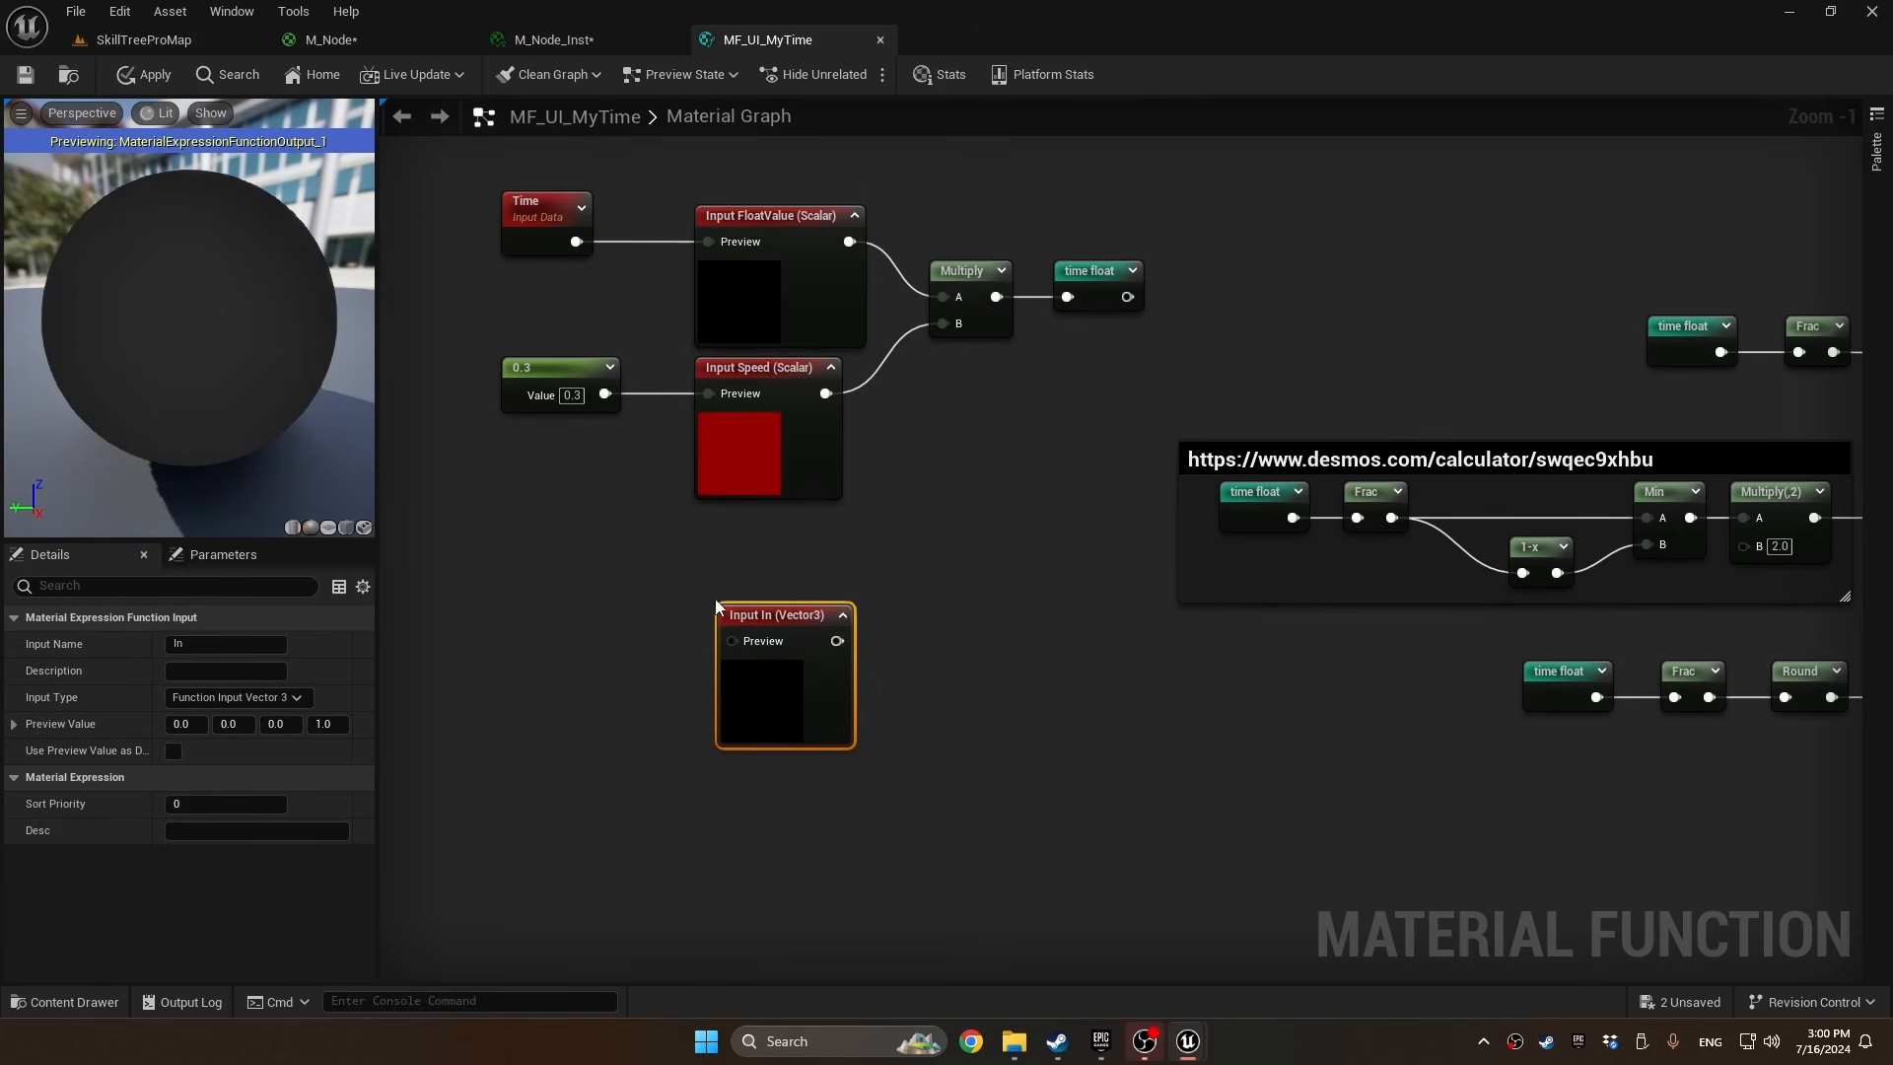
Make the new function input a scalar named "Base value" that uses its preview value as default
{"action": "left_click", "coordinate": [295, 698]}
{"action": "left_click", "coordinate": [285, 718]}
{"action": "left_click_drag", "start_coordinate": [218, 645], "coordinate": [65, 649]}
{"action": "type", "text": "Bas"}
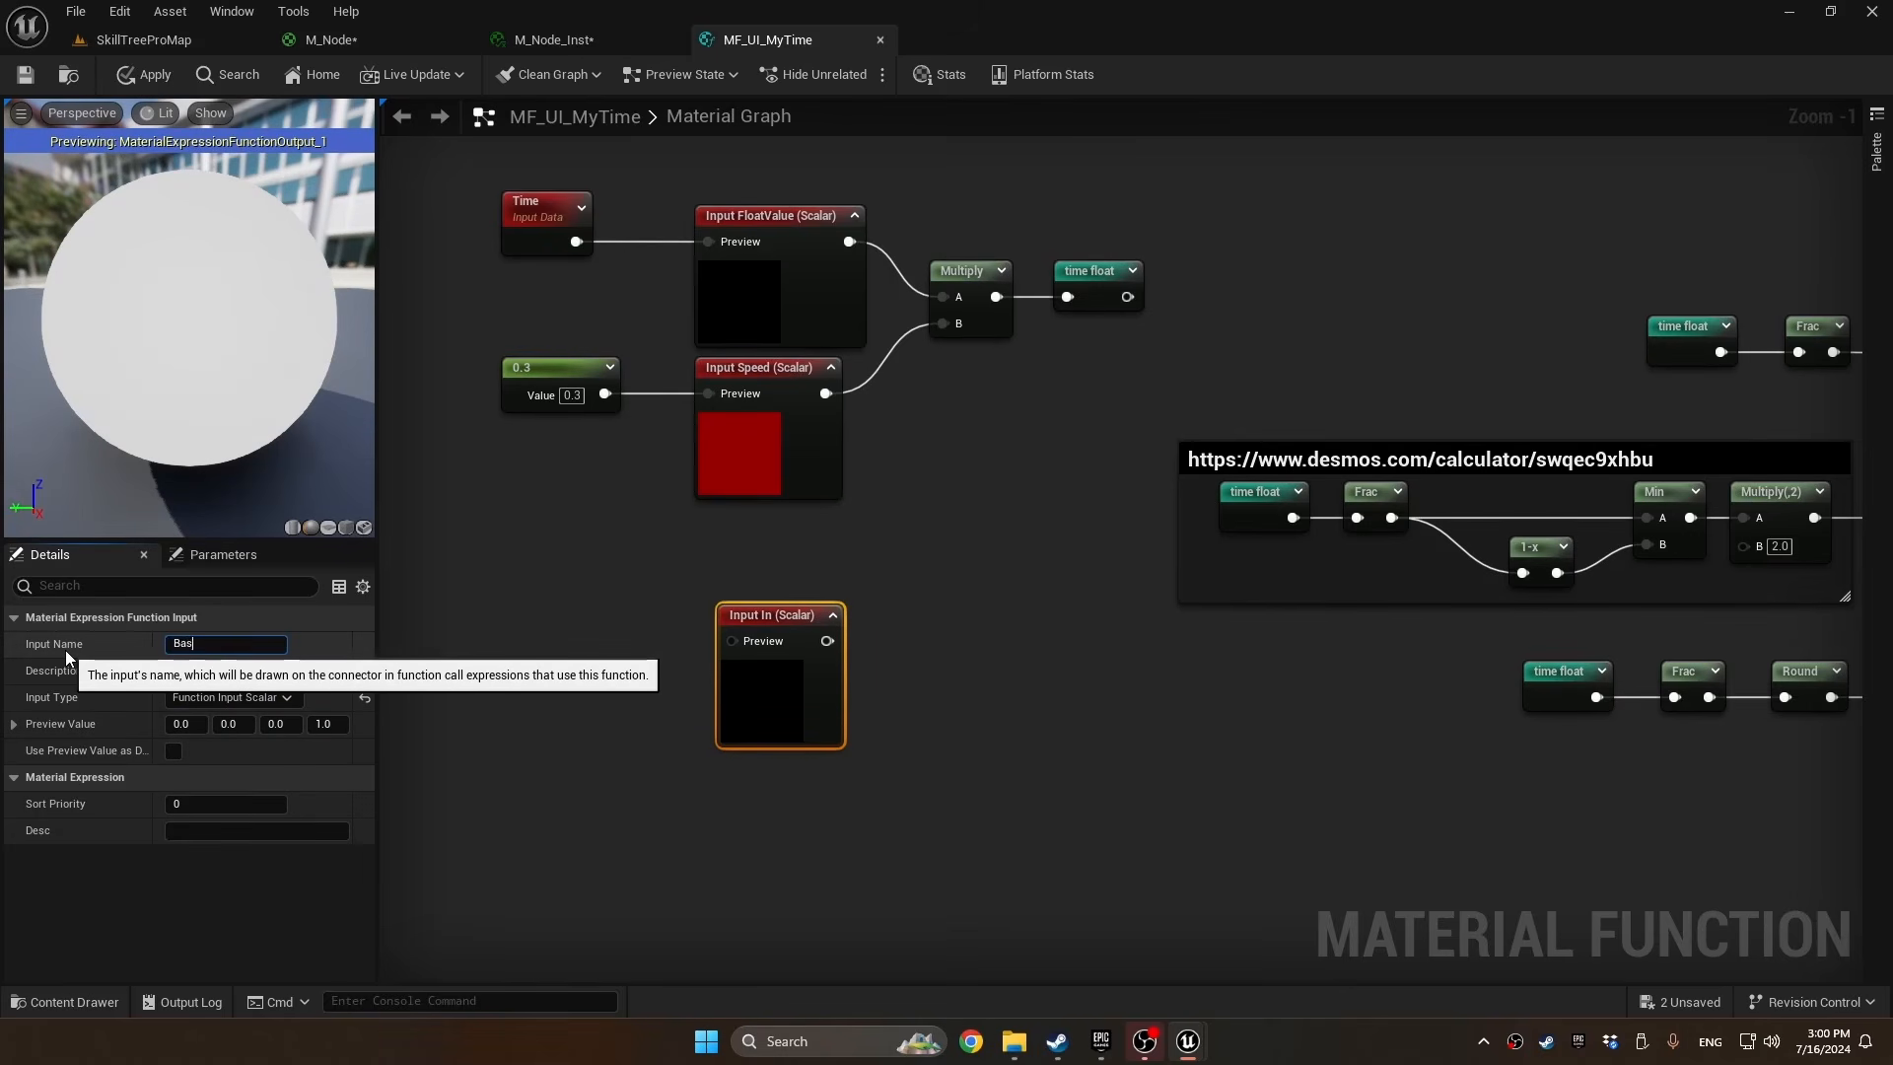
{"action": "type", "text": "e value"}
{"action": "key", "text": "Return"}
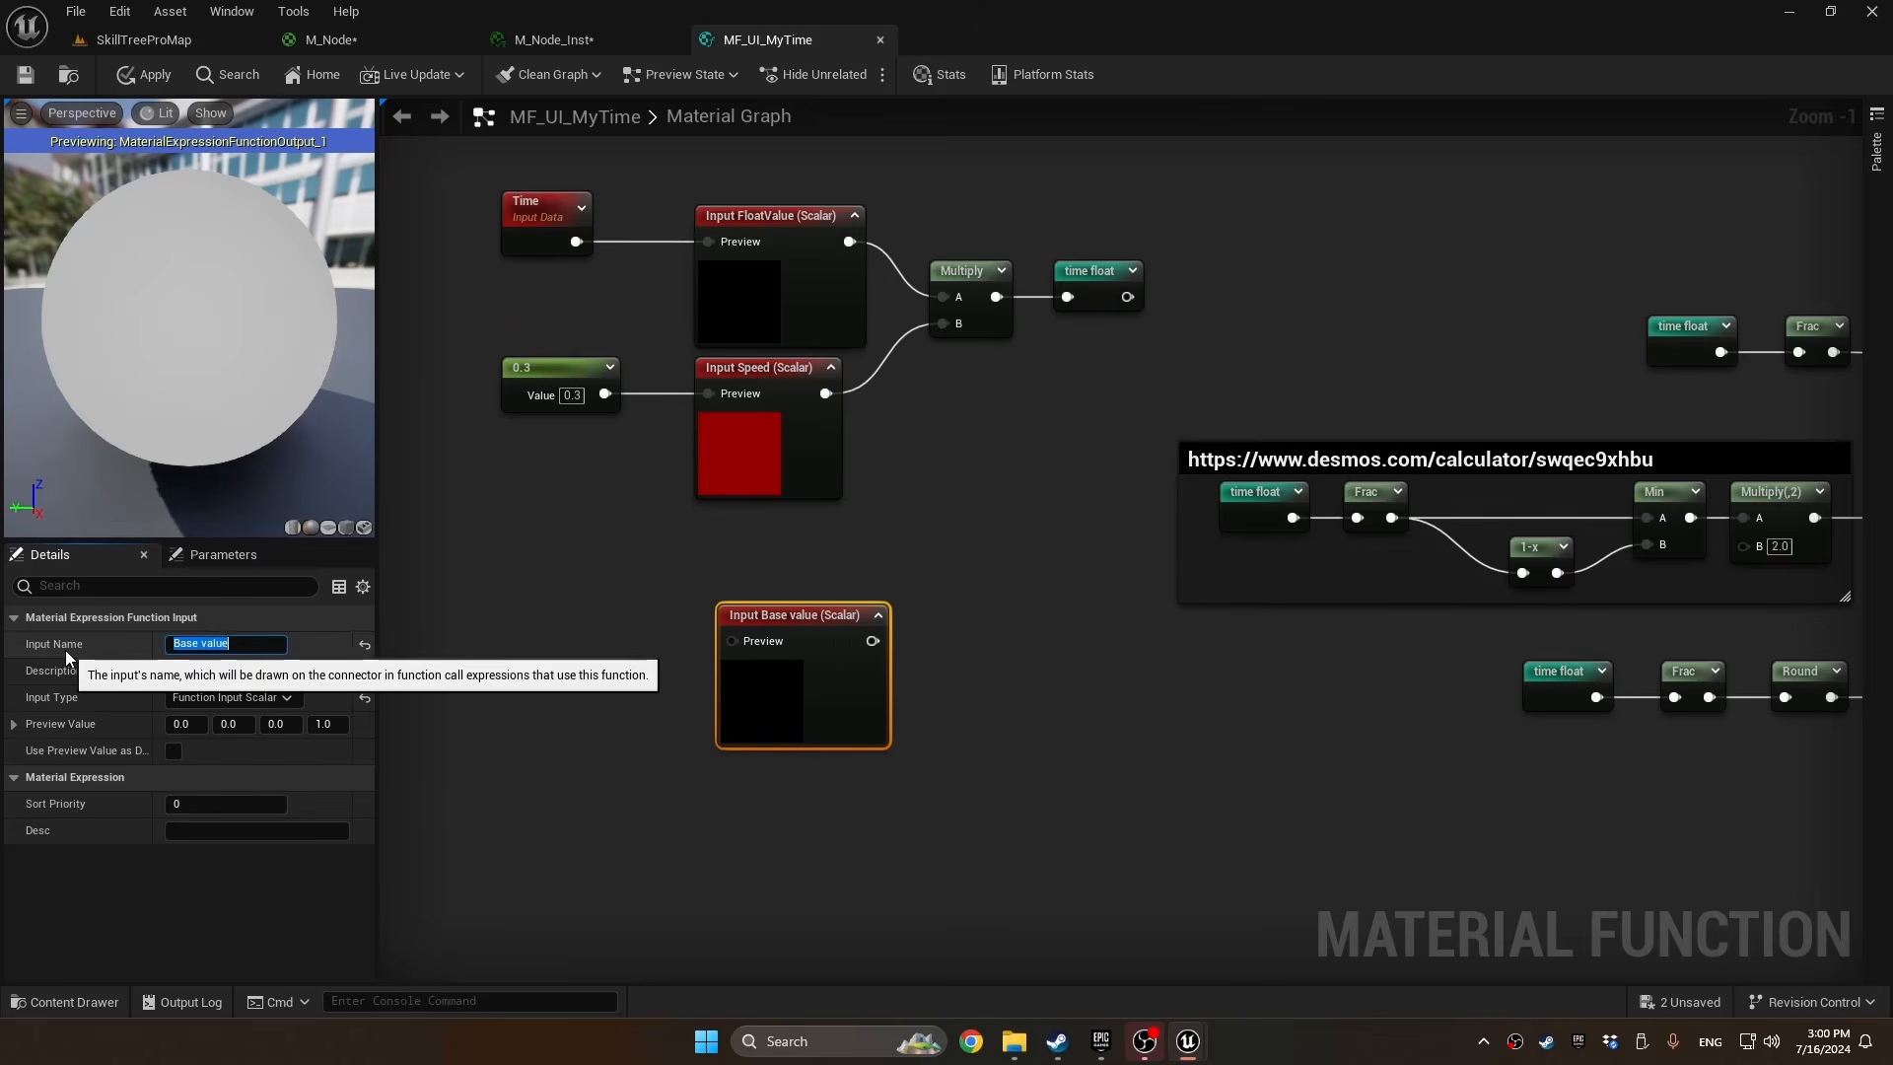
{"action": "left_click", "coordinate": [174, 751]}
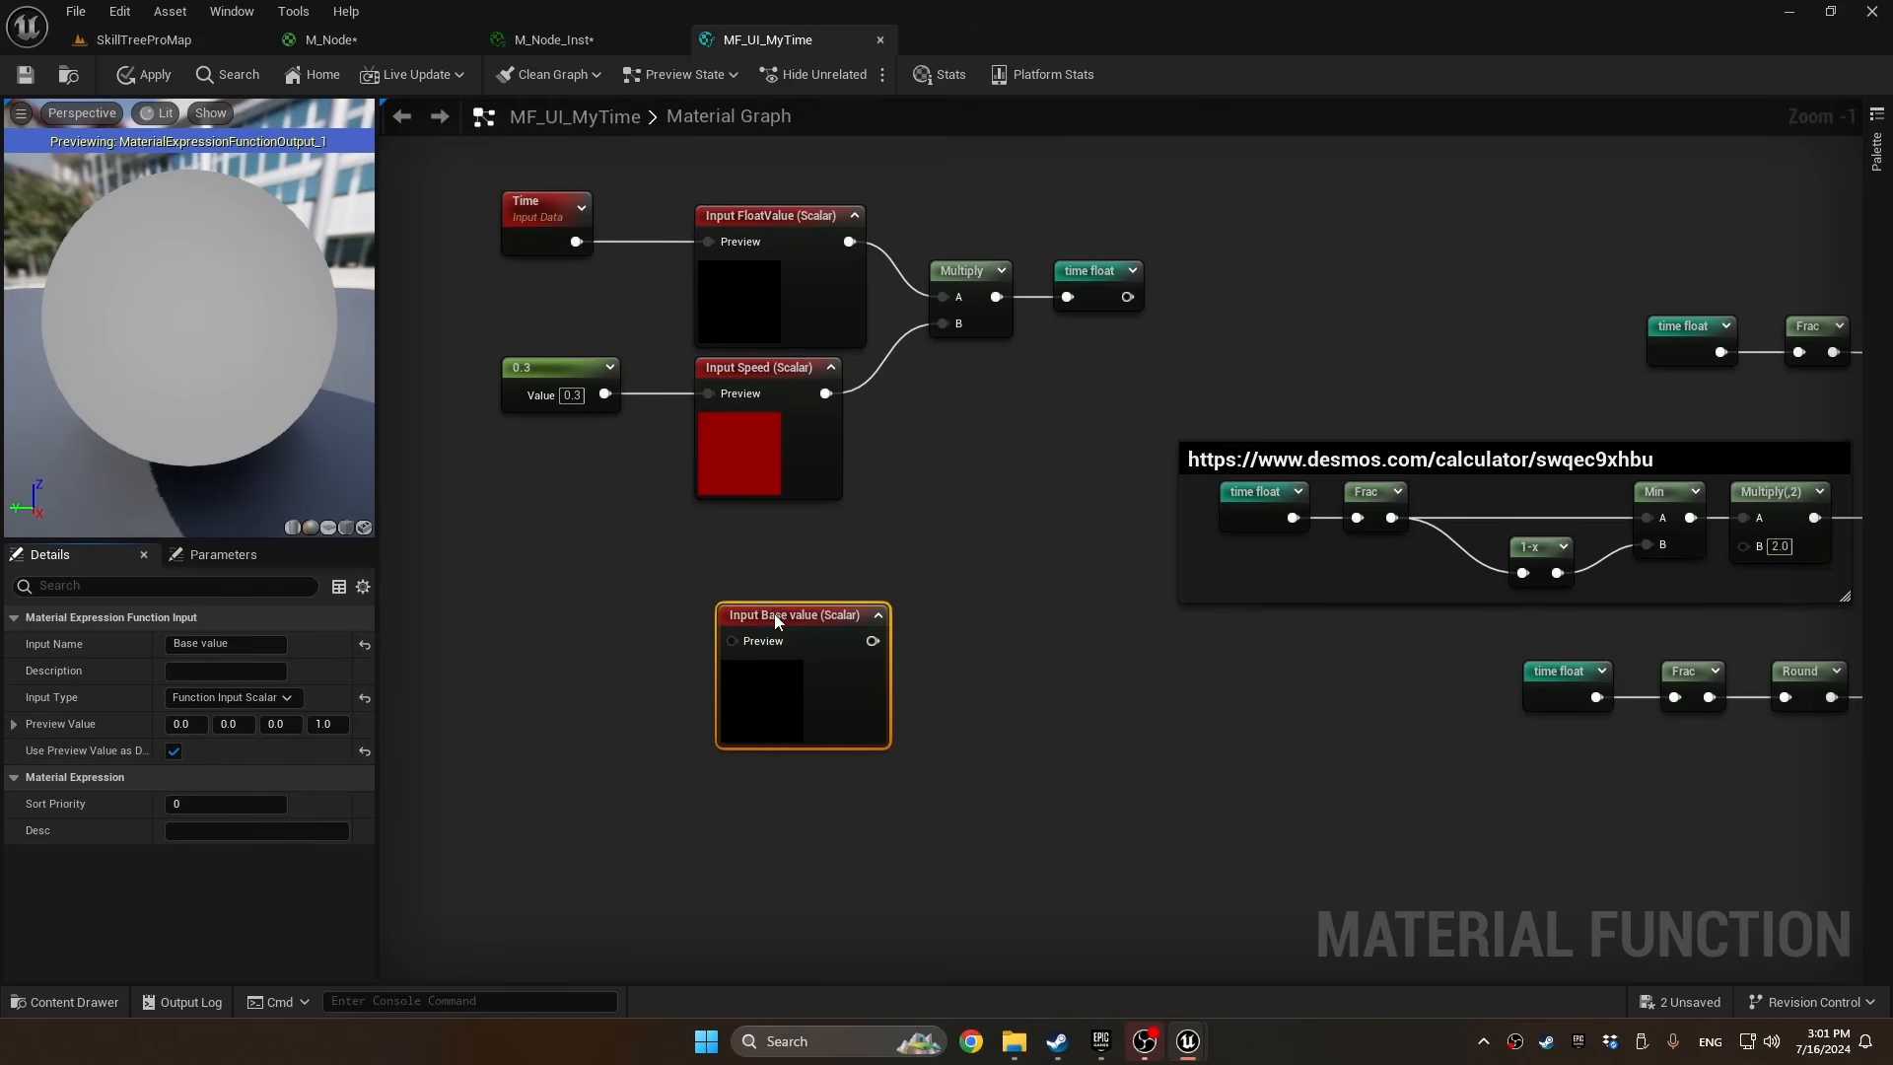
Feed a constant 0 into the Base value input's preview and connect its output to a named reroute "Base value"
{"action": "left_click_drag", "start_coordinate": [775, 615], "coordinate": [598, 601]}
{"action": "left_click", "coordinate": [542, 602]}
{"action": "left_click_drag", "start_coordinate": [862, 628], "coordinate": [922, 628]}
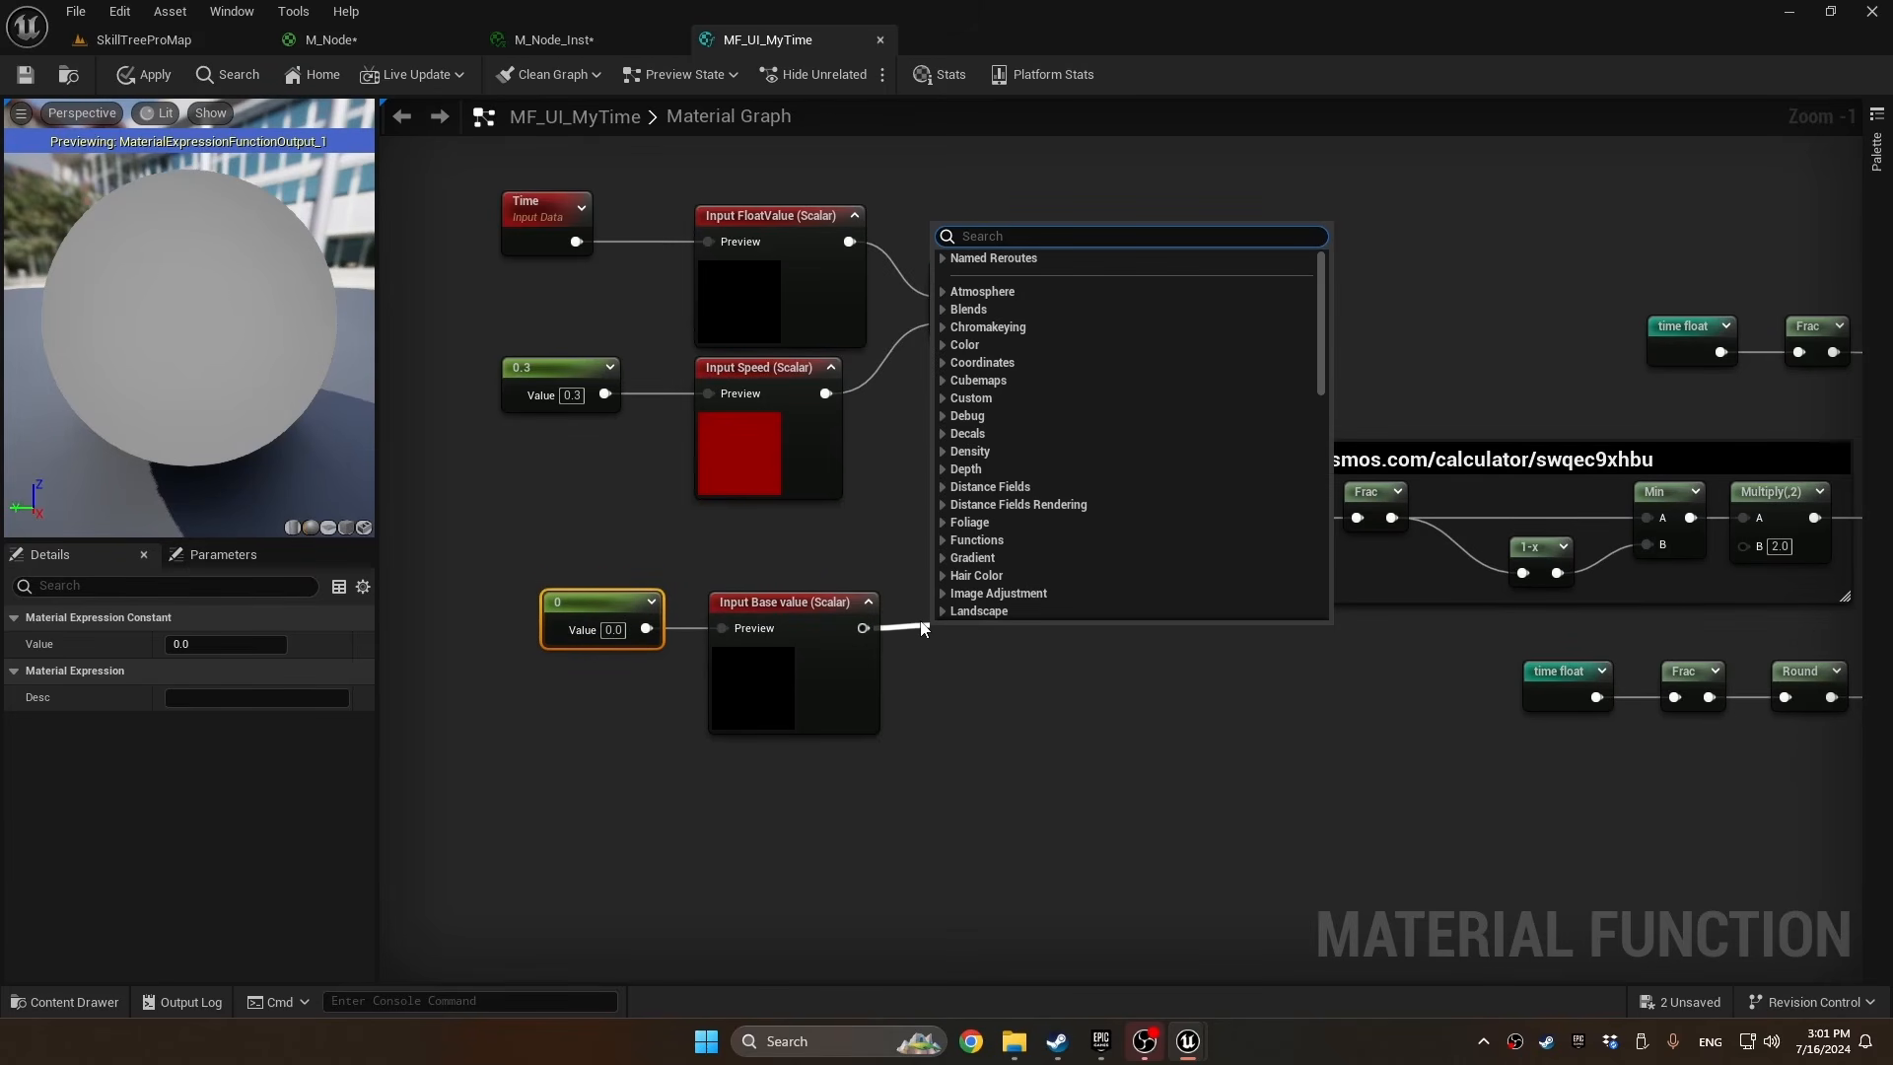
{"action": "type", "text": "named"}
{"action": "key", "text": "Return"}
{"action": "type", "text": "Base value"}
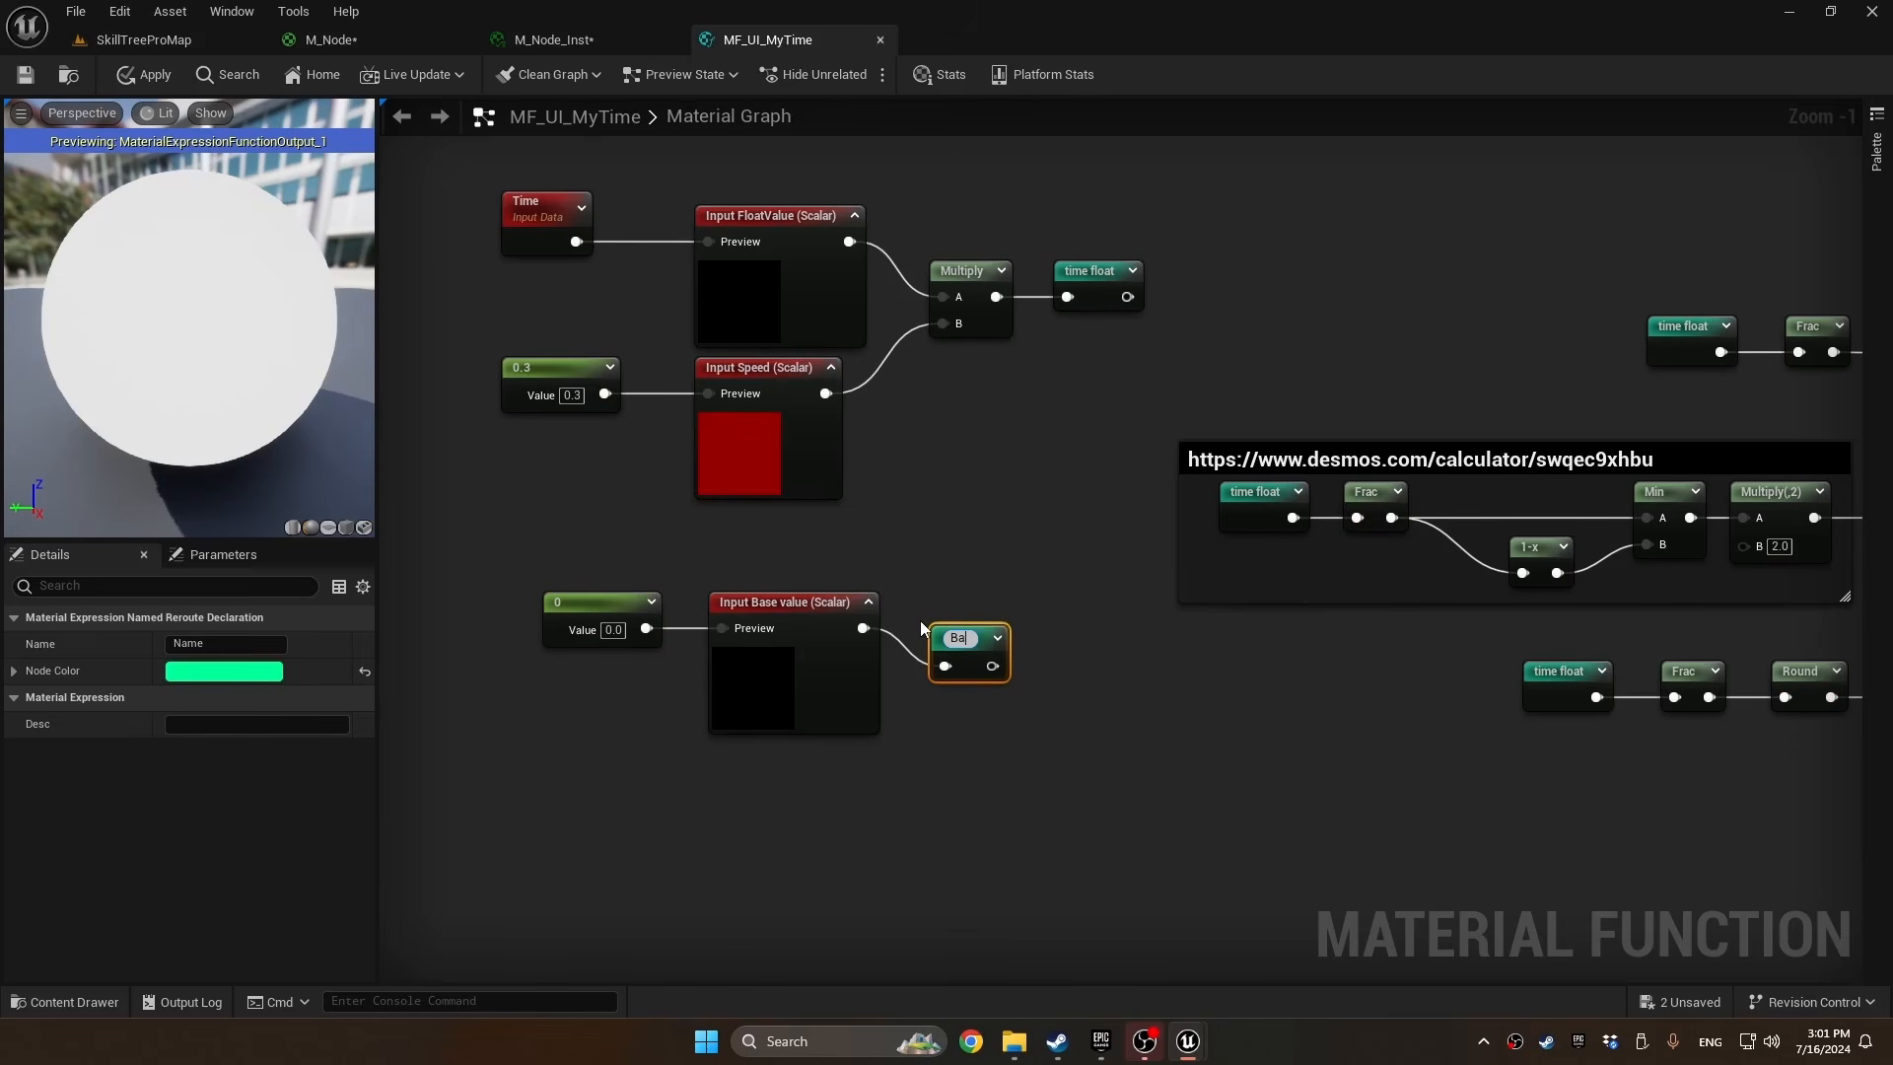
{"action": "key", "text": "Return"}
Detach time float from the 0-1 Loop output's Frac node, move it away and place an Add node between them
{"action": "right_click_drag", "start_coordinate": [1168, 695], "coordinate": [782, 698]}
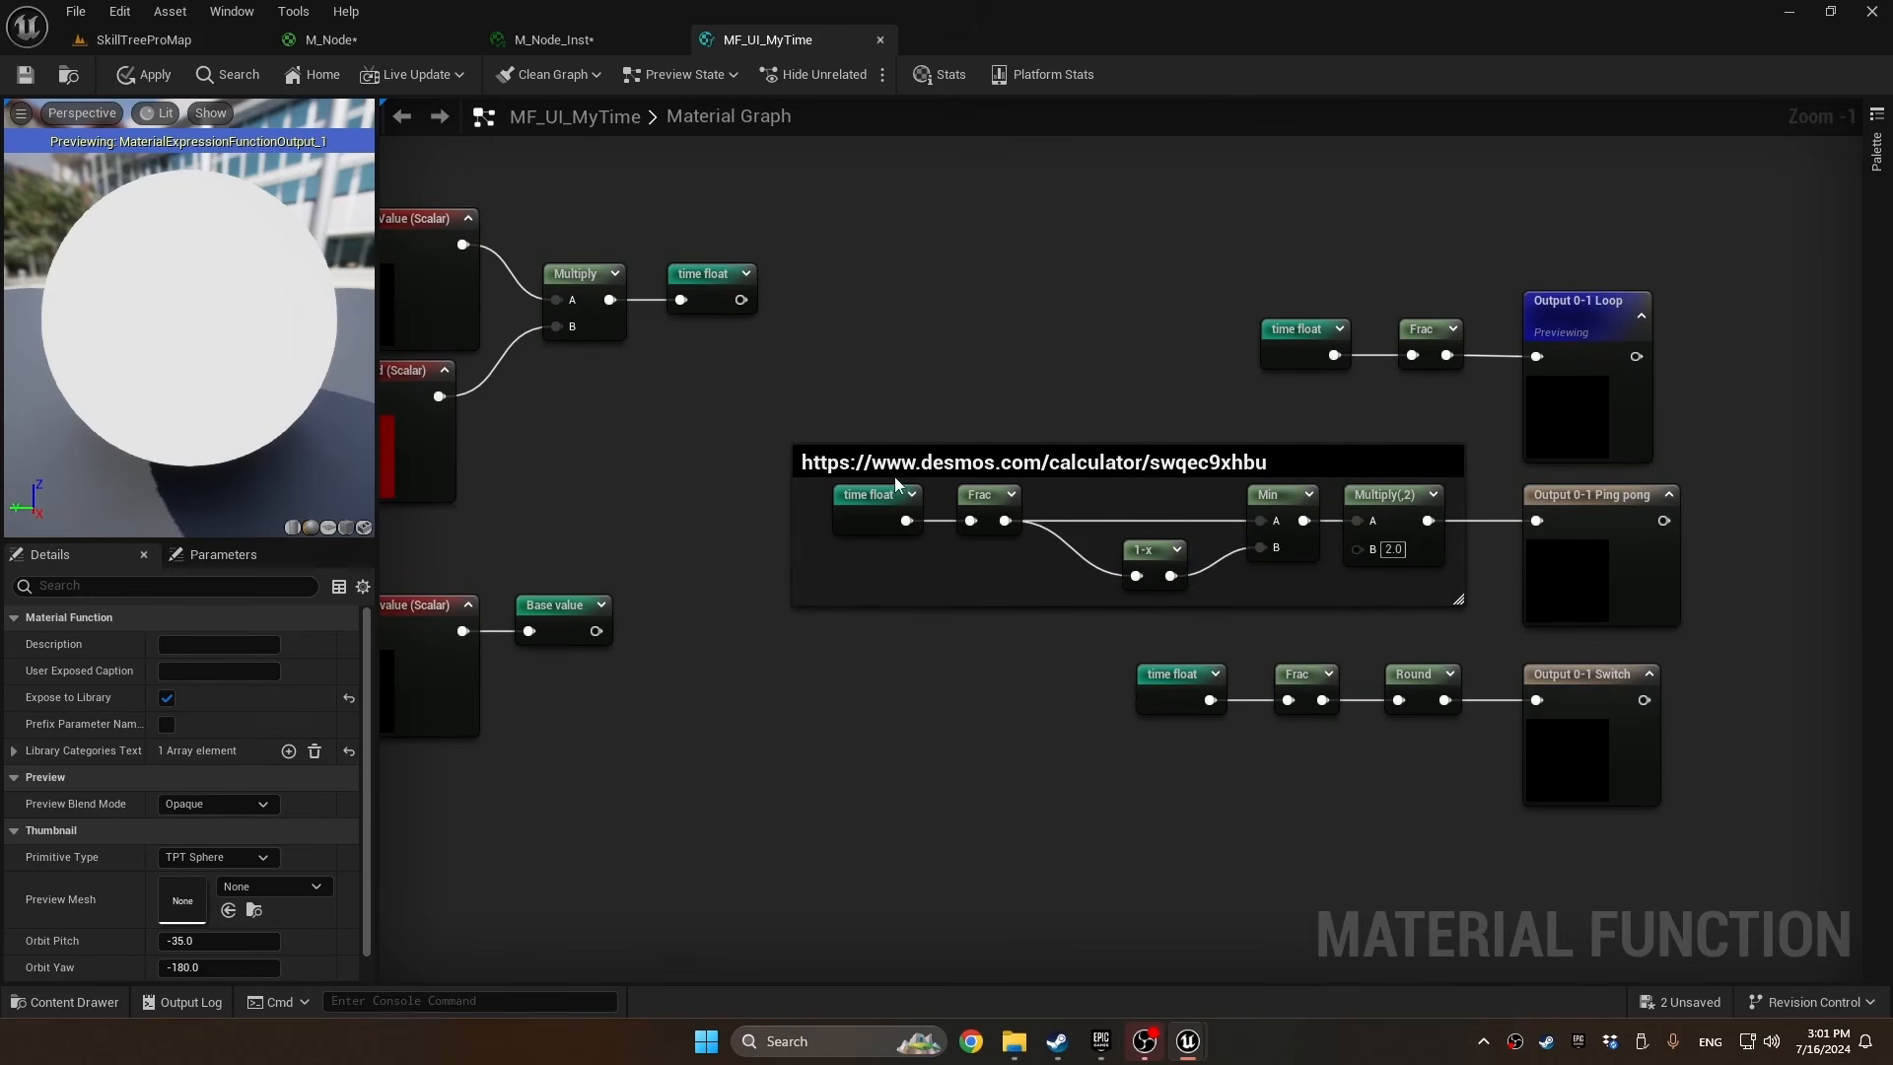
{"action": "right_click_drag", "start_coordinate": [1033, 385], "coordinate": [1076, 407]}
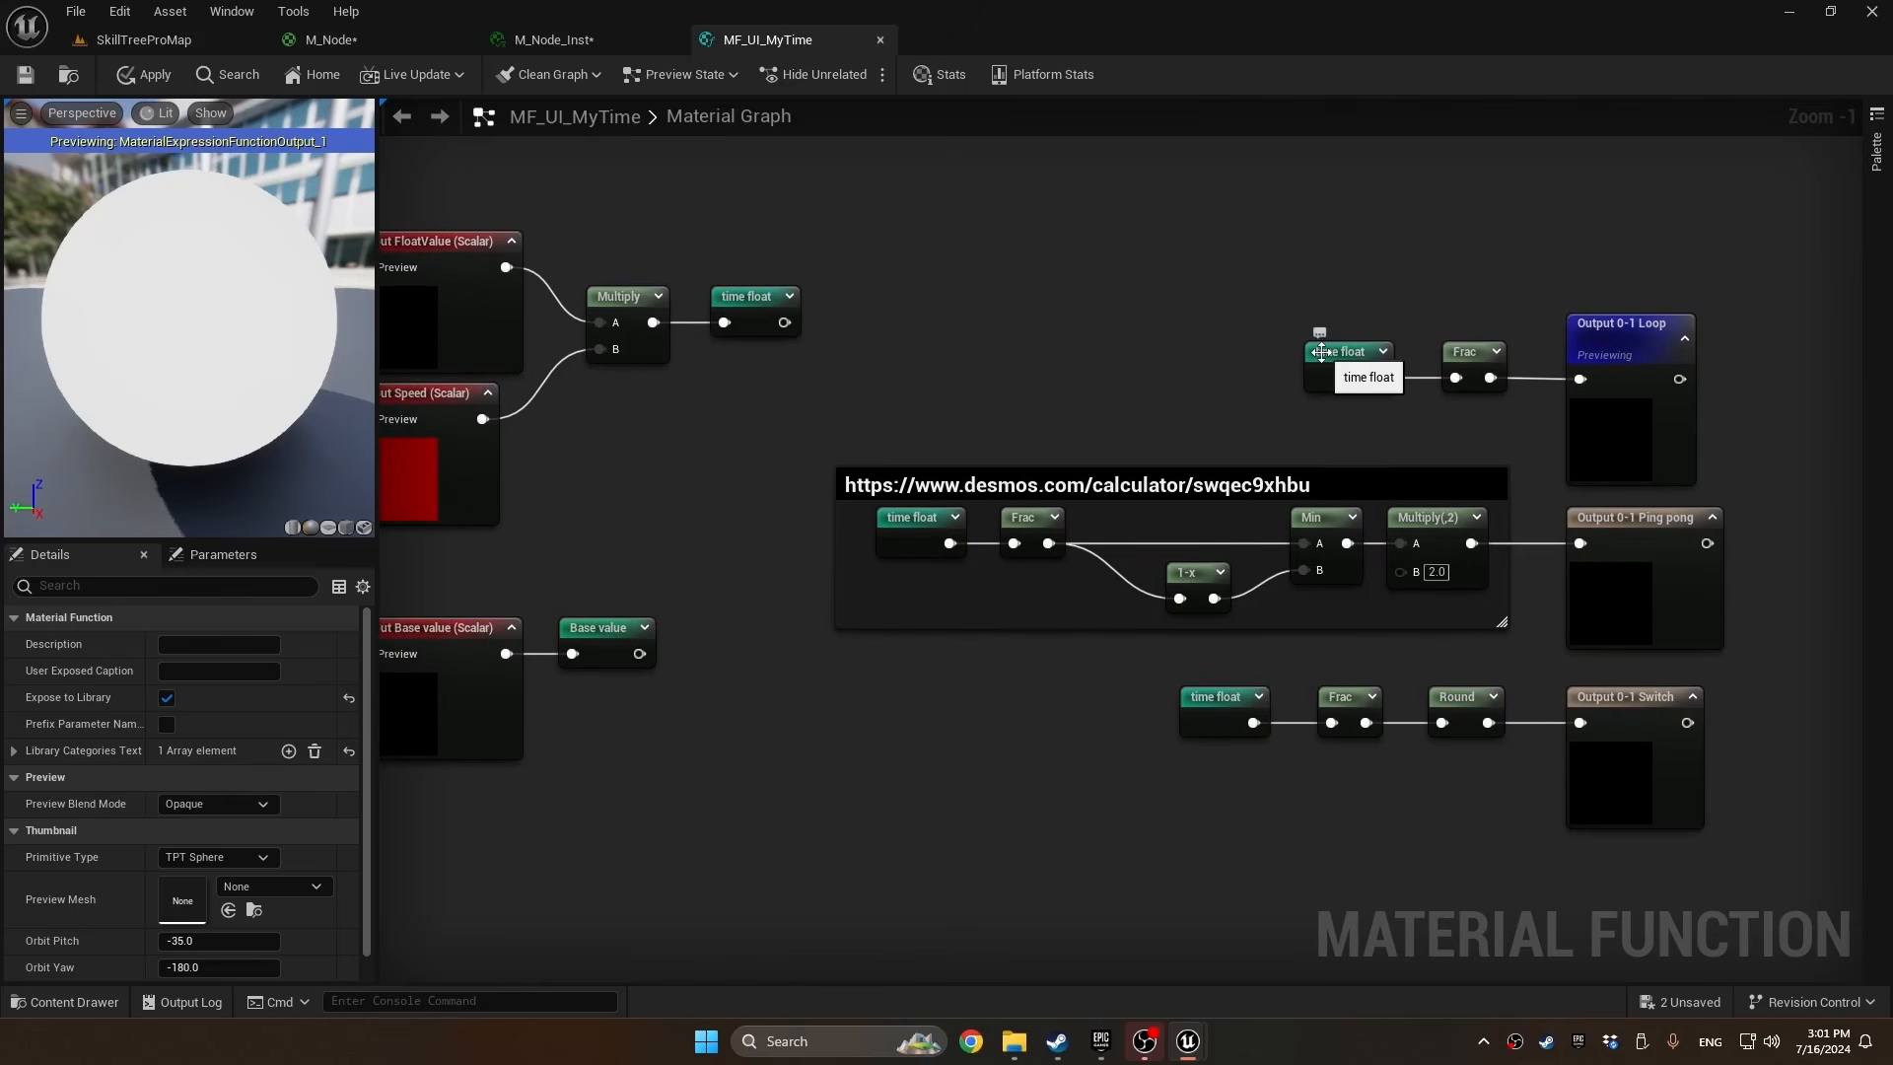
{"action": "left_click_drag", "start_coordinate": [1323, 367], "coordinate": [1102, 367]}
{"action": "left_click", "coordinate": [1240, 379], "text": "alt"}
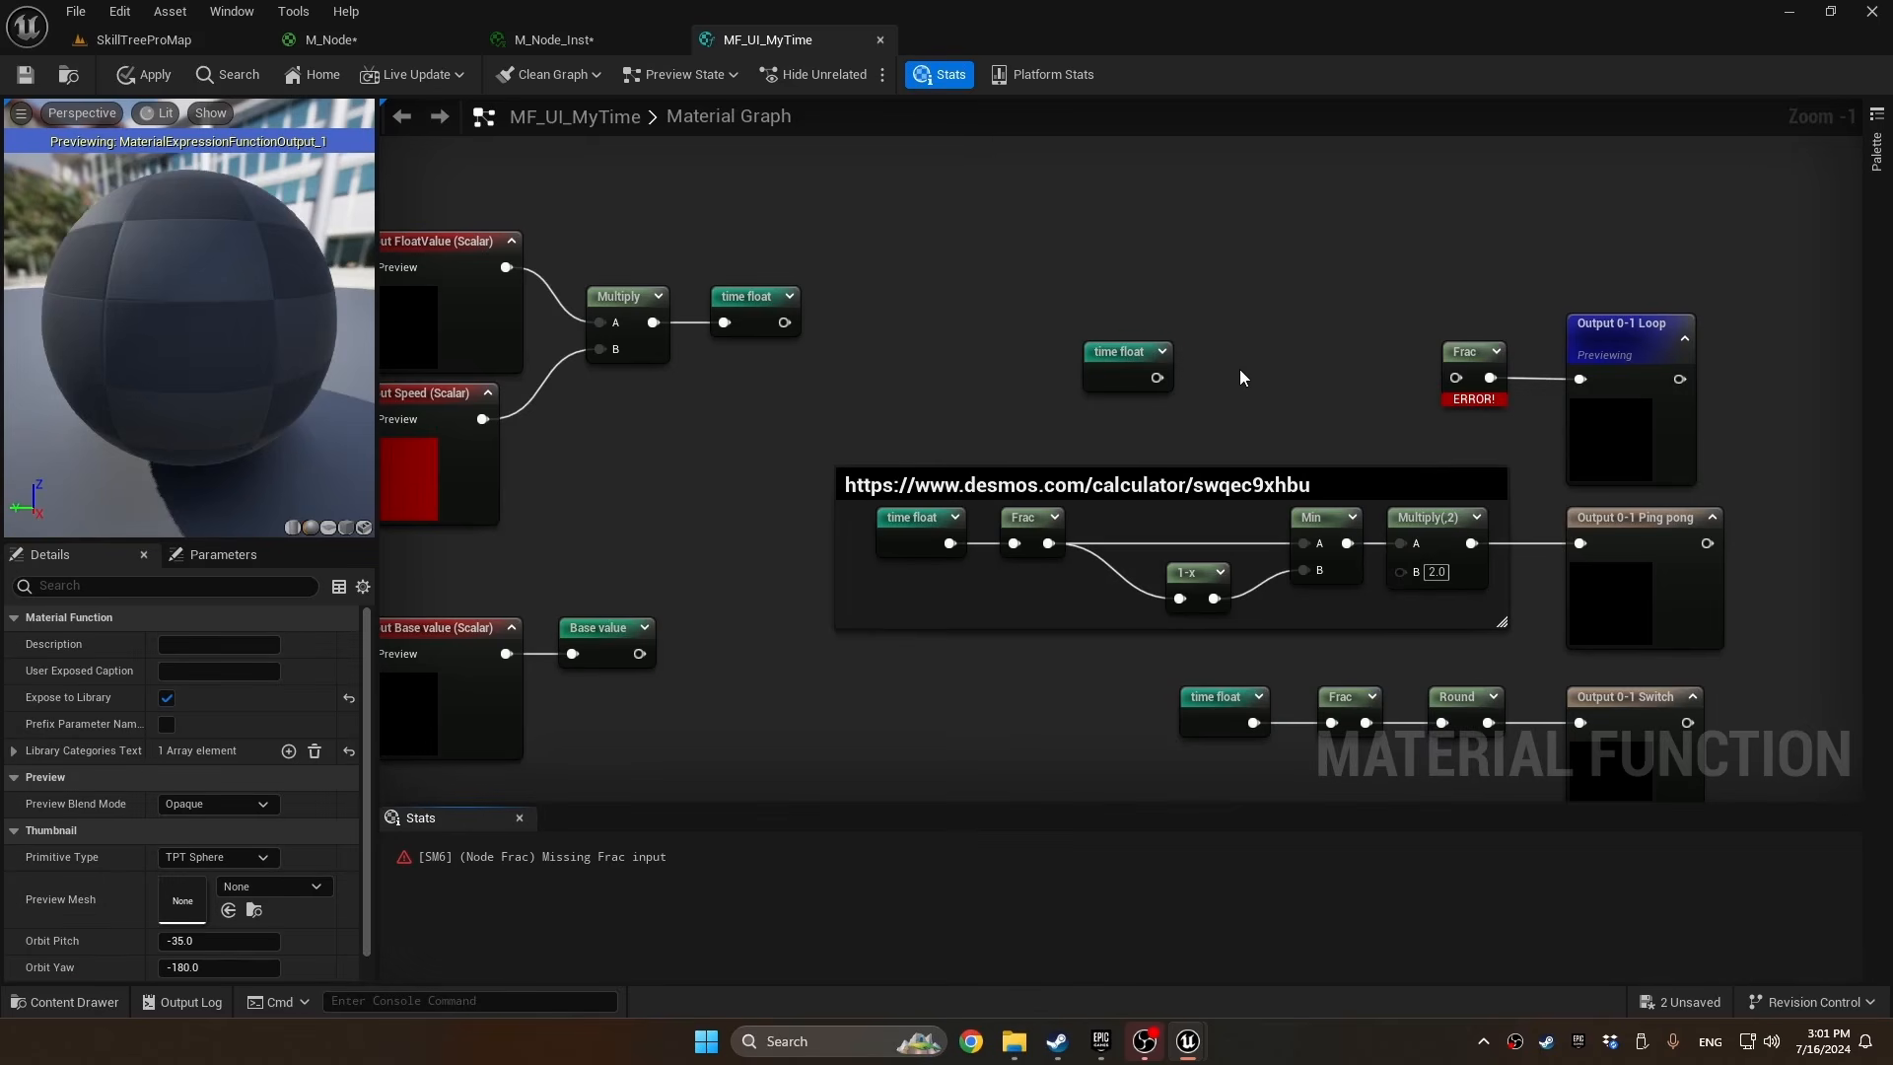
{"action": "key", "text": "a"}
{"action": "left_click", "coordinate": [1239, 359]}
{"action": "left_click_drag", "start_coordinate": [1260, 398], "coordinate": [1284, 380]}
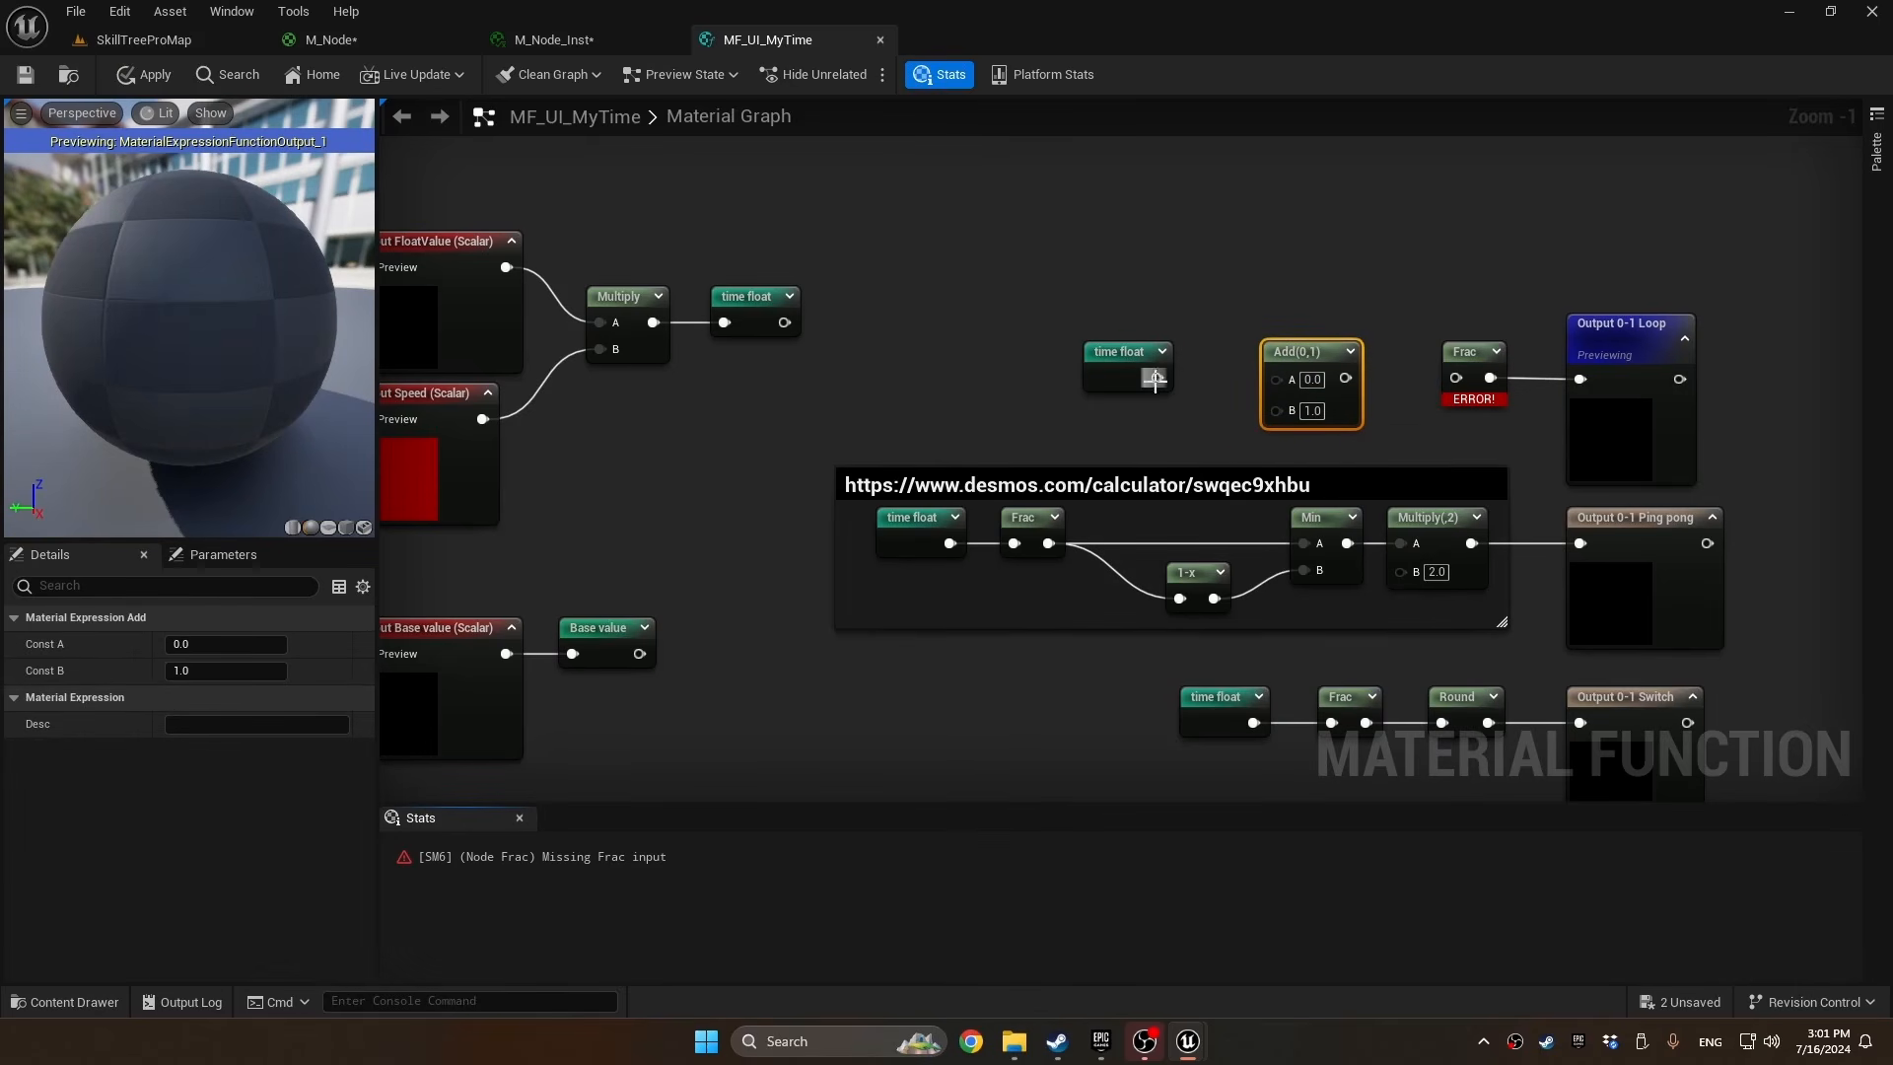
Route time float through the Add node into the 0-1 Loop branch's Frac, with the Base value reroute feeding input B
{"action": "left_click_drag", "start_coordinate": [1153, 376], "coordinate": [1456, 379]}
{"action": "left_click_drag", "start_coordinate": [1277, 408], "coordinate": [1166, 432]}
{"action": "type", "text": "base value"}
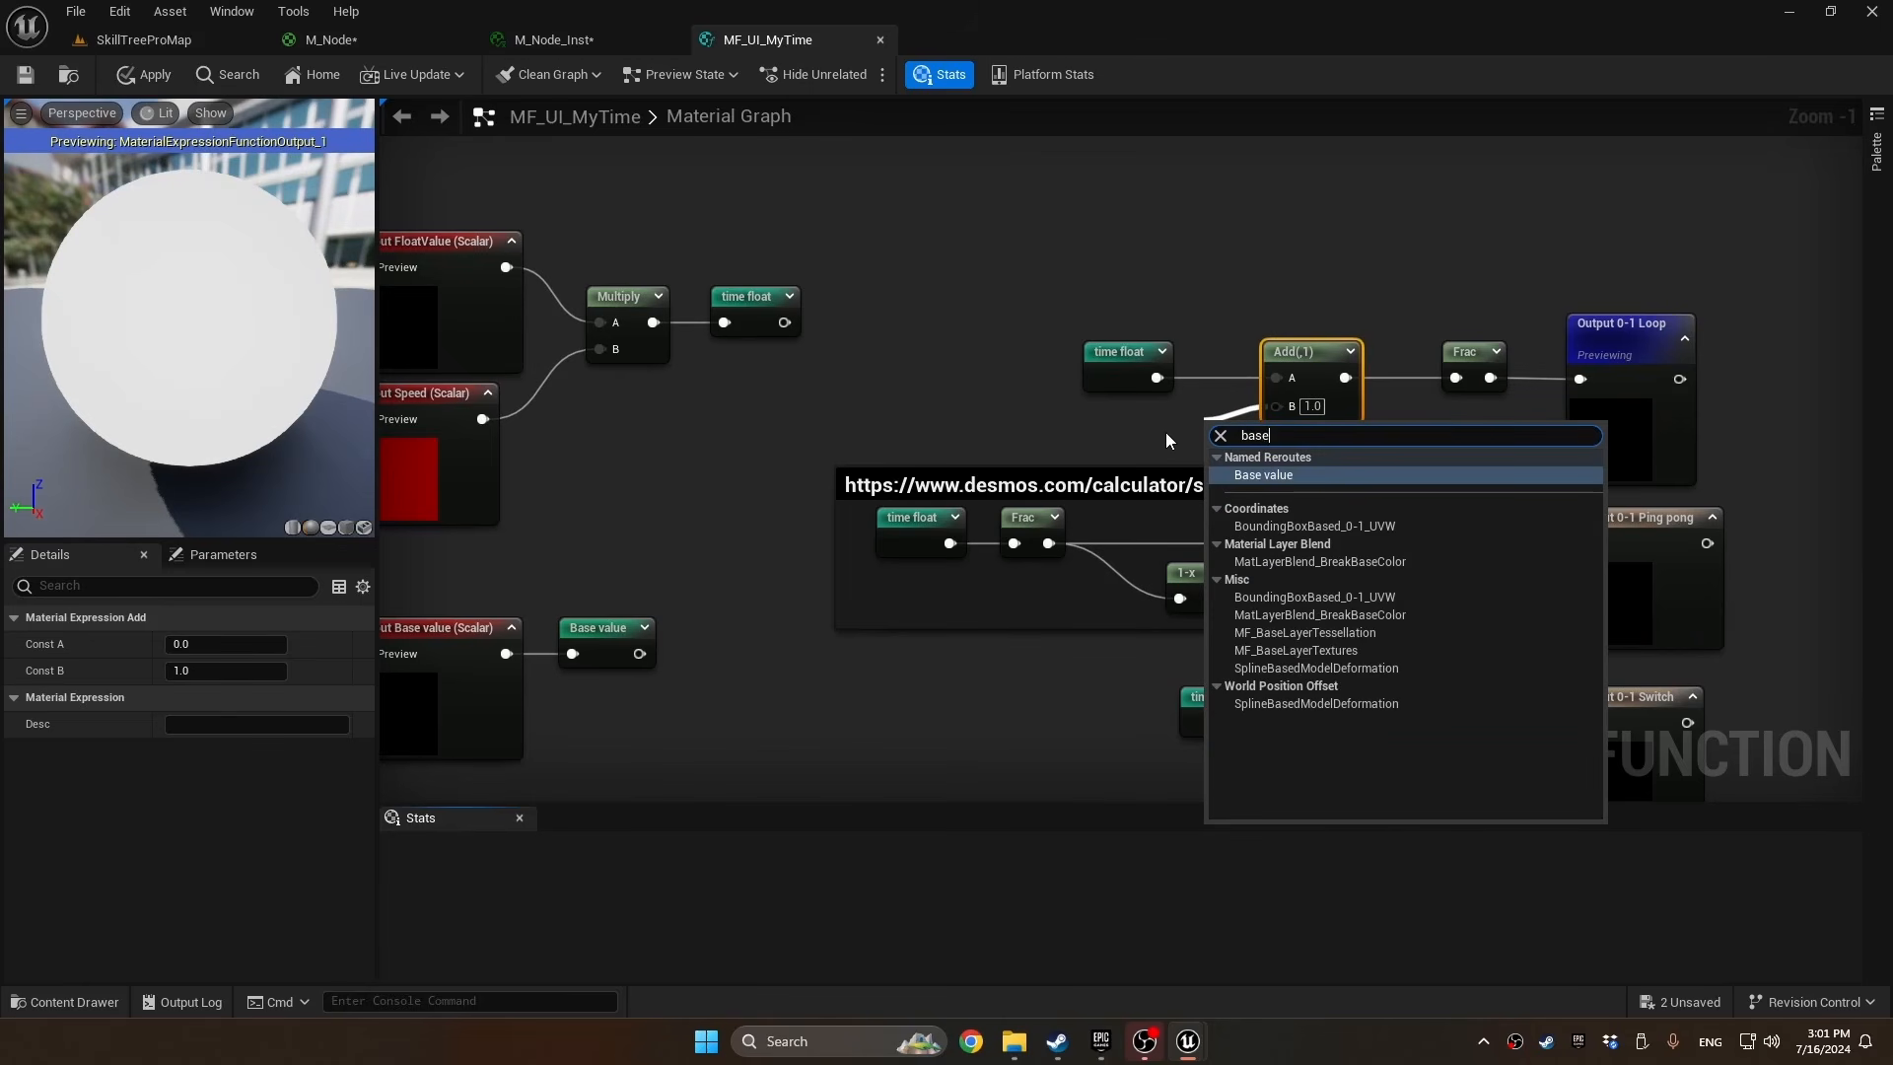
{"action": "key", "text": "Return"}
Insert a copy of the Add node and Base value reroute between time float and Frac in the Ping pong branch
{"action": "right_click_drag", "start_coordinate": [1035, 591], "coordinate": [1244, 464]}
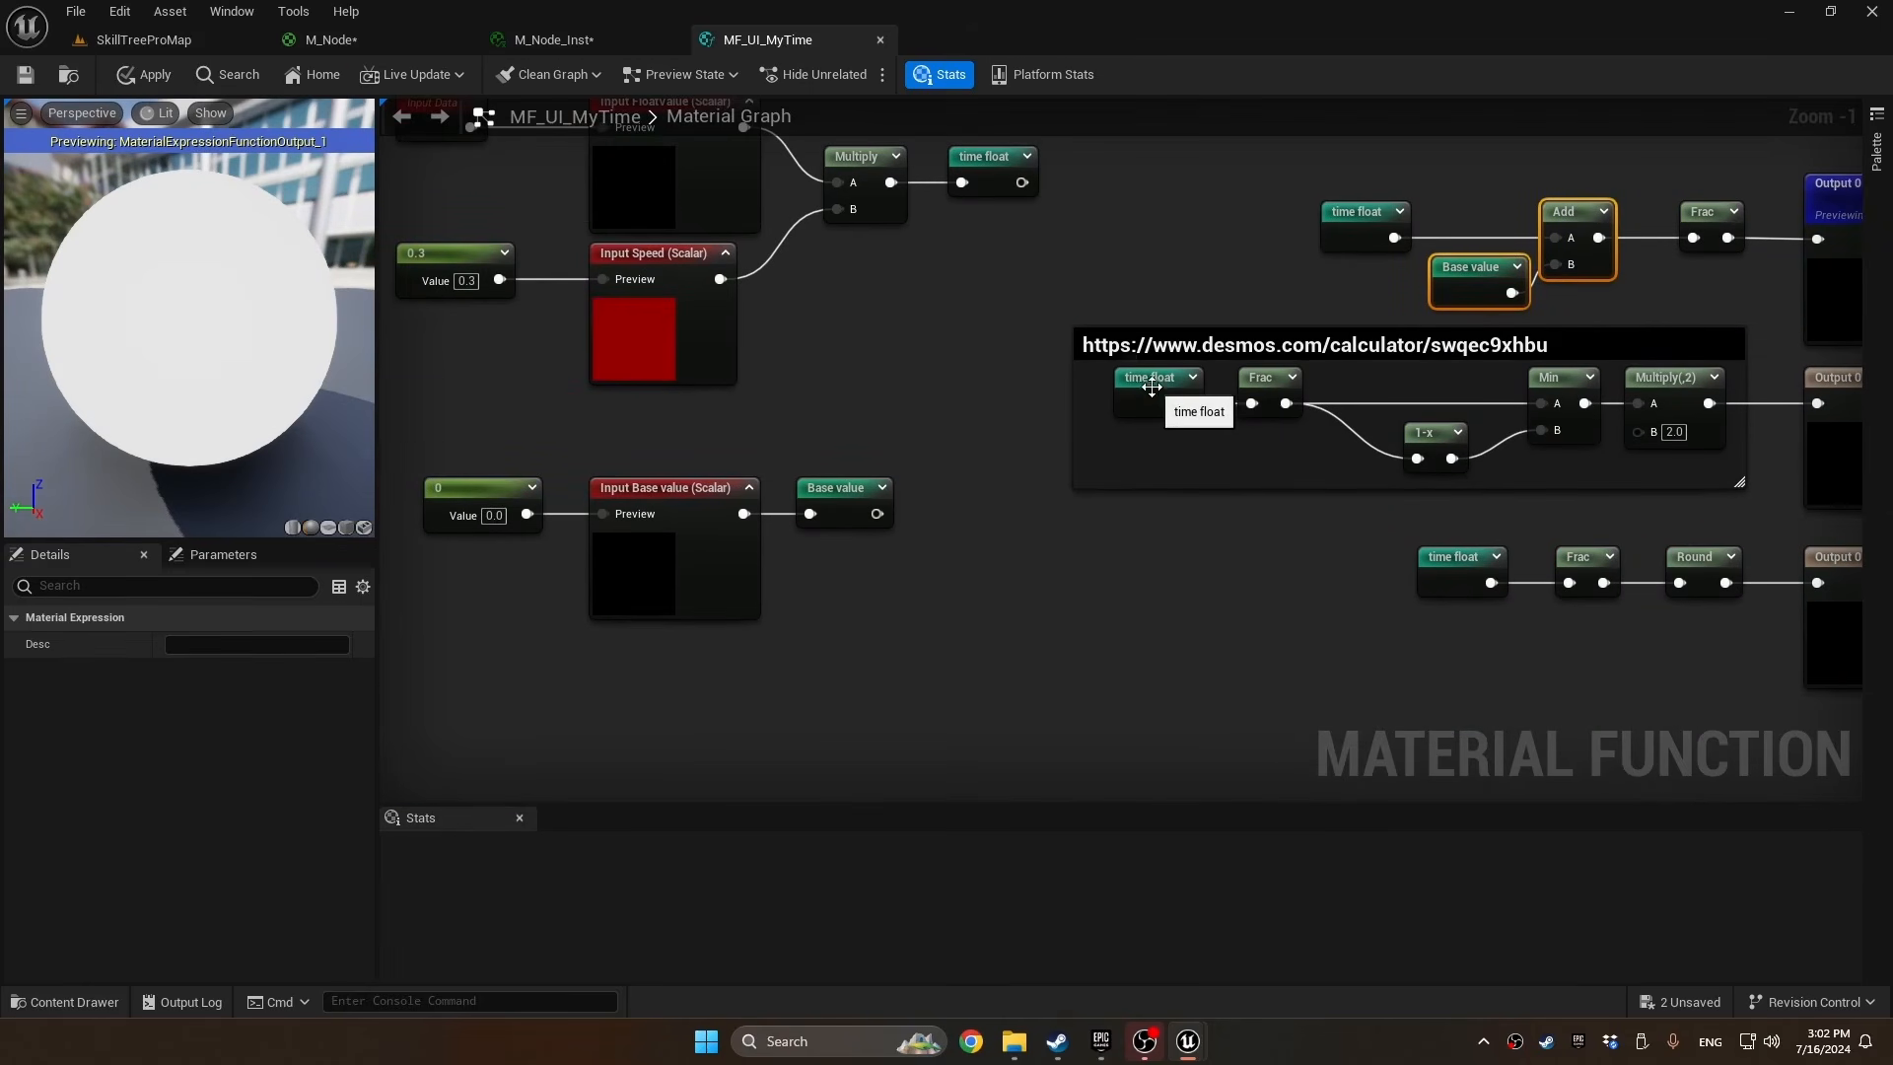
{"action": "left_click_drag", "start_coordinate": [1153, 383], "coordinate": [1099, 404]}
{"action": "key", "text": "ctrl+v"}
{"action": "left_click_drag", "start_coordinate": [1143, 403], "coordinate": [1252, 405]}
Insert another copy of the Add and Base value pair between time float and Frac in the 0-1 Switch branch
{"action": "right_click_drag", "start_coordinate": [1420, 522], "coordinate": [1181, 470]}
{"action": "mouse_move", "coordinate": [1203, 512]}
{"action": "left_mouse_down"}
{"action": "mouse_move", "coordinate": [1024, 507]}
{"action": "mouse_move", "coordinate": [1225, 504]}
{"action": "left_mouse_up"}
{"action": "key", "text": "ctrl+v"}
{"action": "left_click_drag", "start_coordinate": [1276, 531], "coordinate": [1330, 531]}
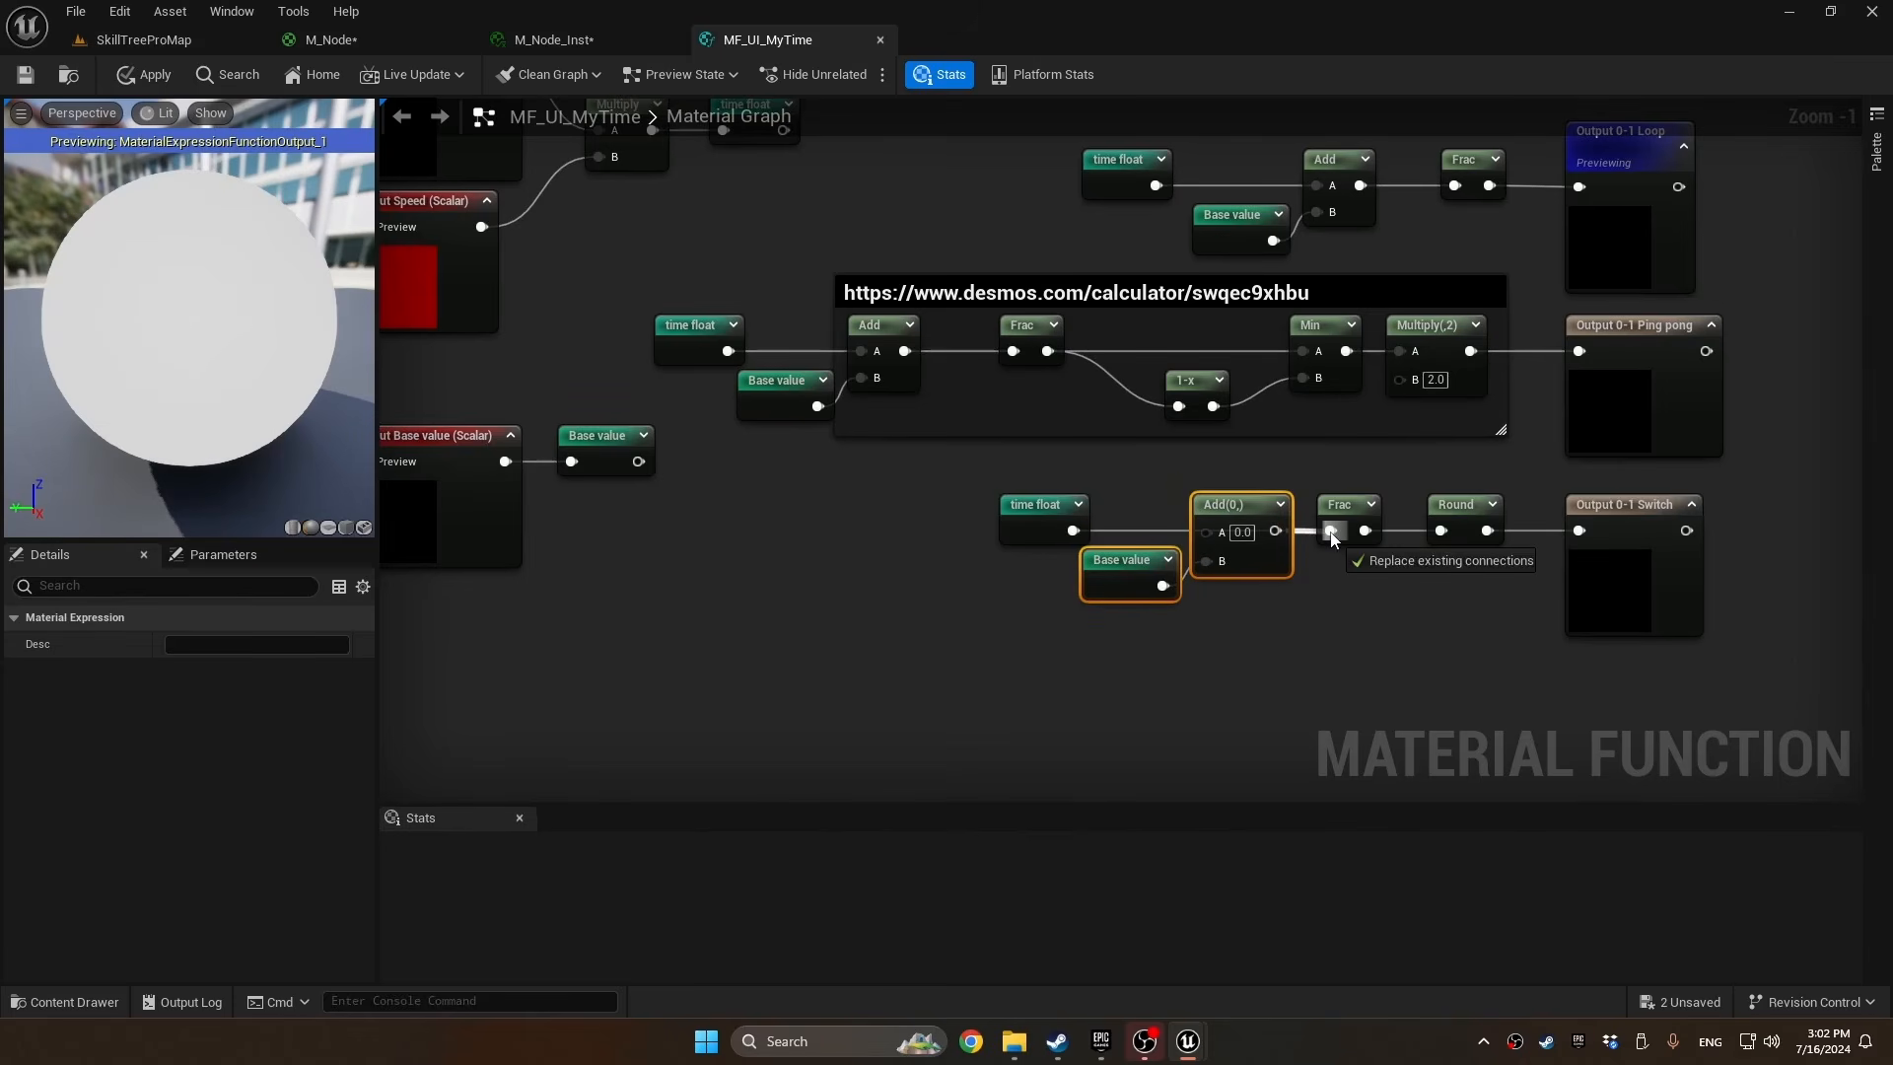
{"action": "left_click_drag", "start_coordinate": [1206, 531], "coordinate": [1072, 531]}
{"action": "left_click", "coordinate": [888, 587]}
{"action": "scroll", "coordinate": [888, 587], "scroll_direction": "down", "scroll_amount": 1}
{"action": "right_click_drag", "start_coordinate": [888, 586], "coordinate": [1115, 621]}
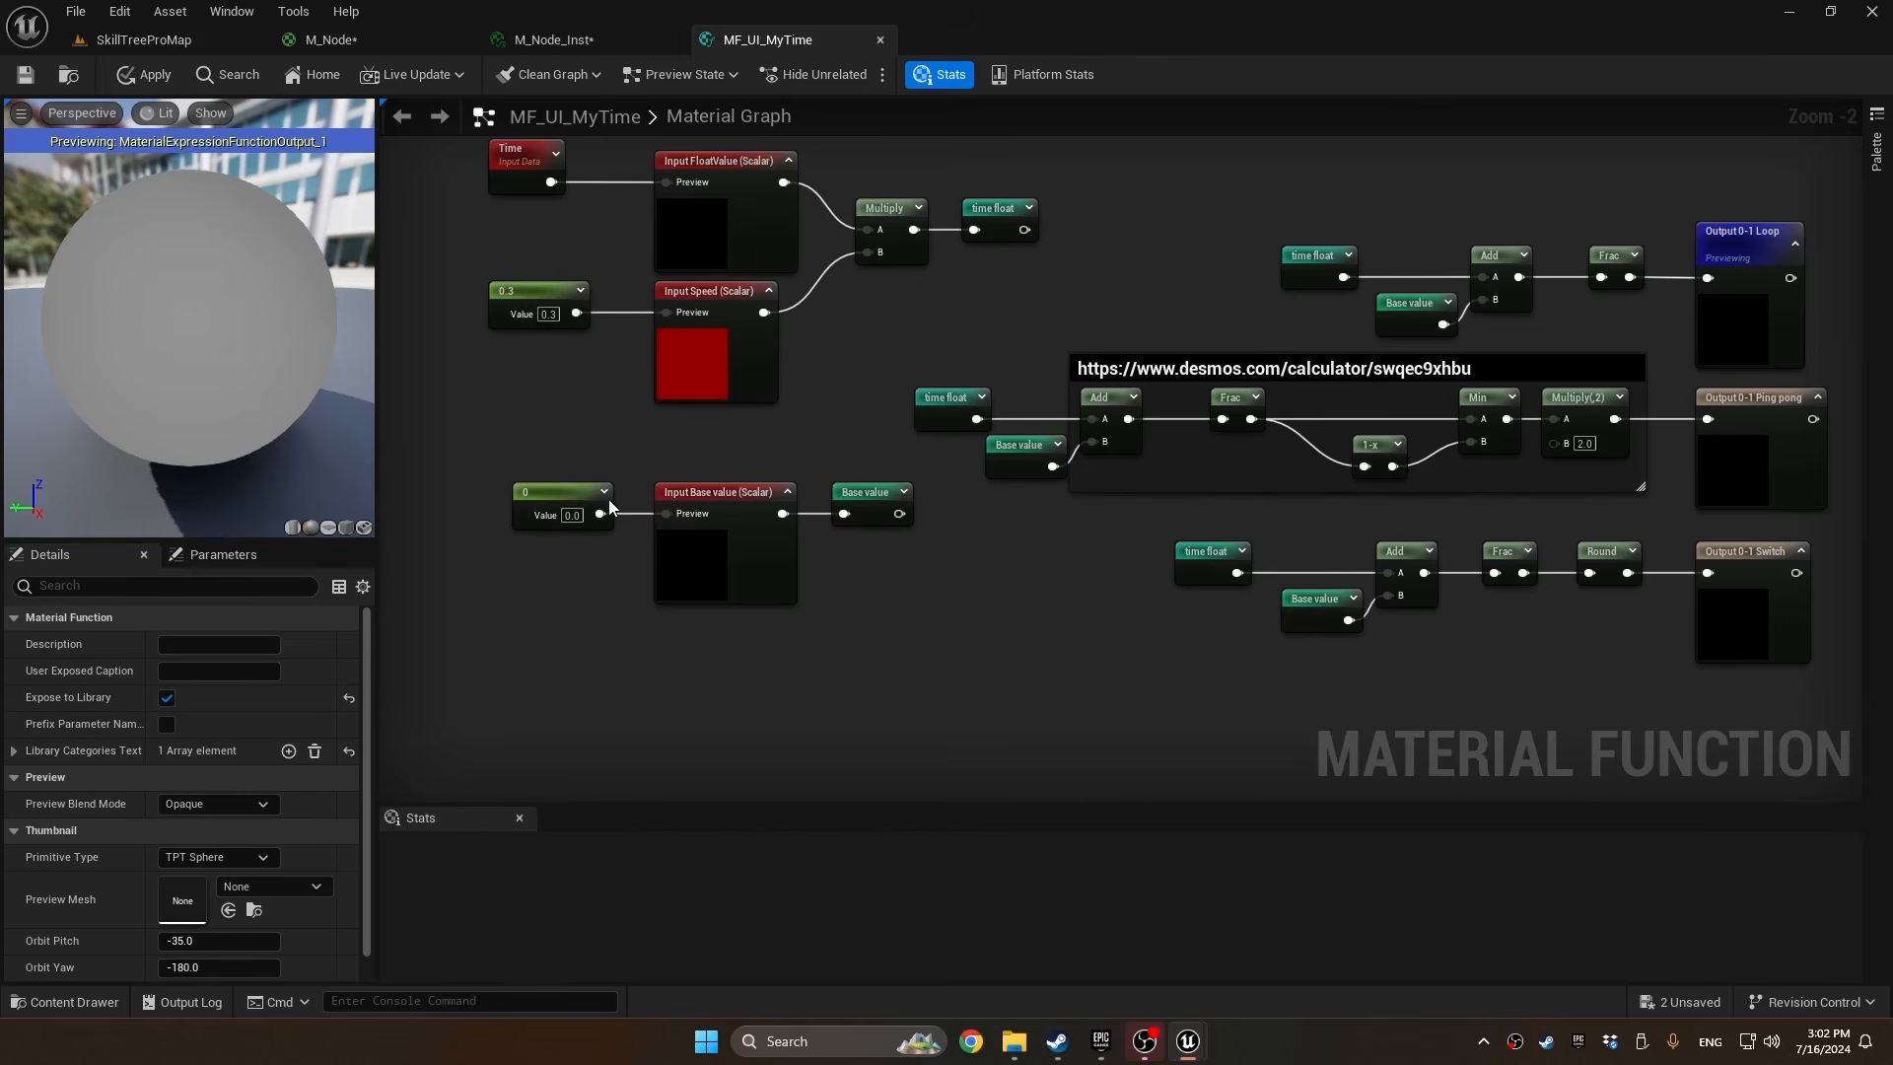
Apply the material function's changes and add an MF_UI_MyTime node in the M_Node graph above the Border group
{"action": "left_click", "coordinate": [153, 78]}
{"action": "left_click", "coordinate": [330, 39]}
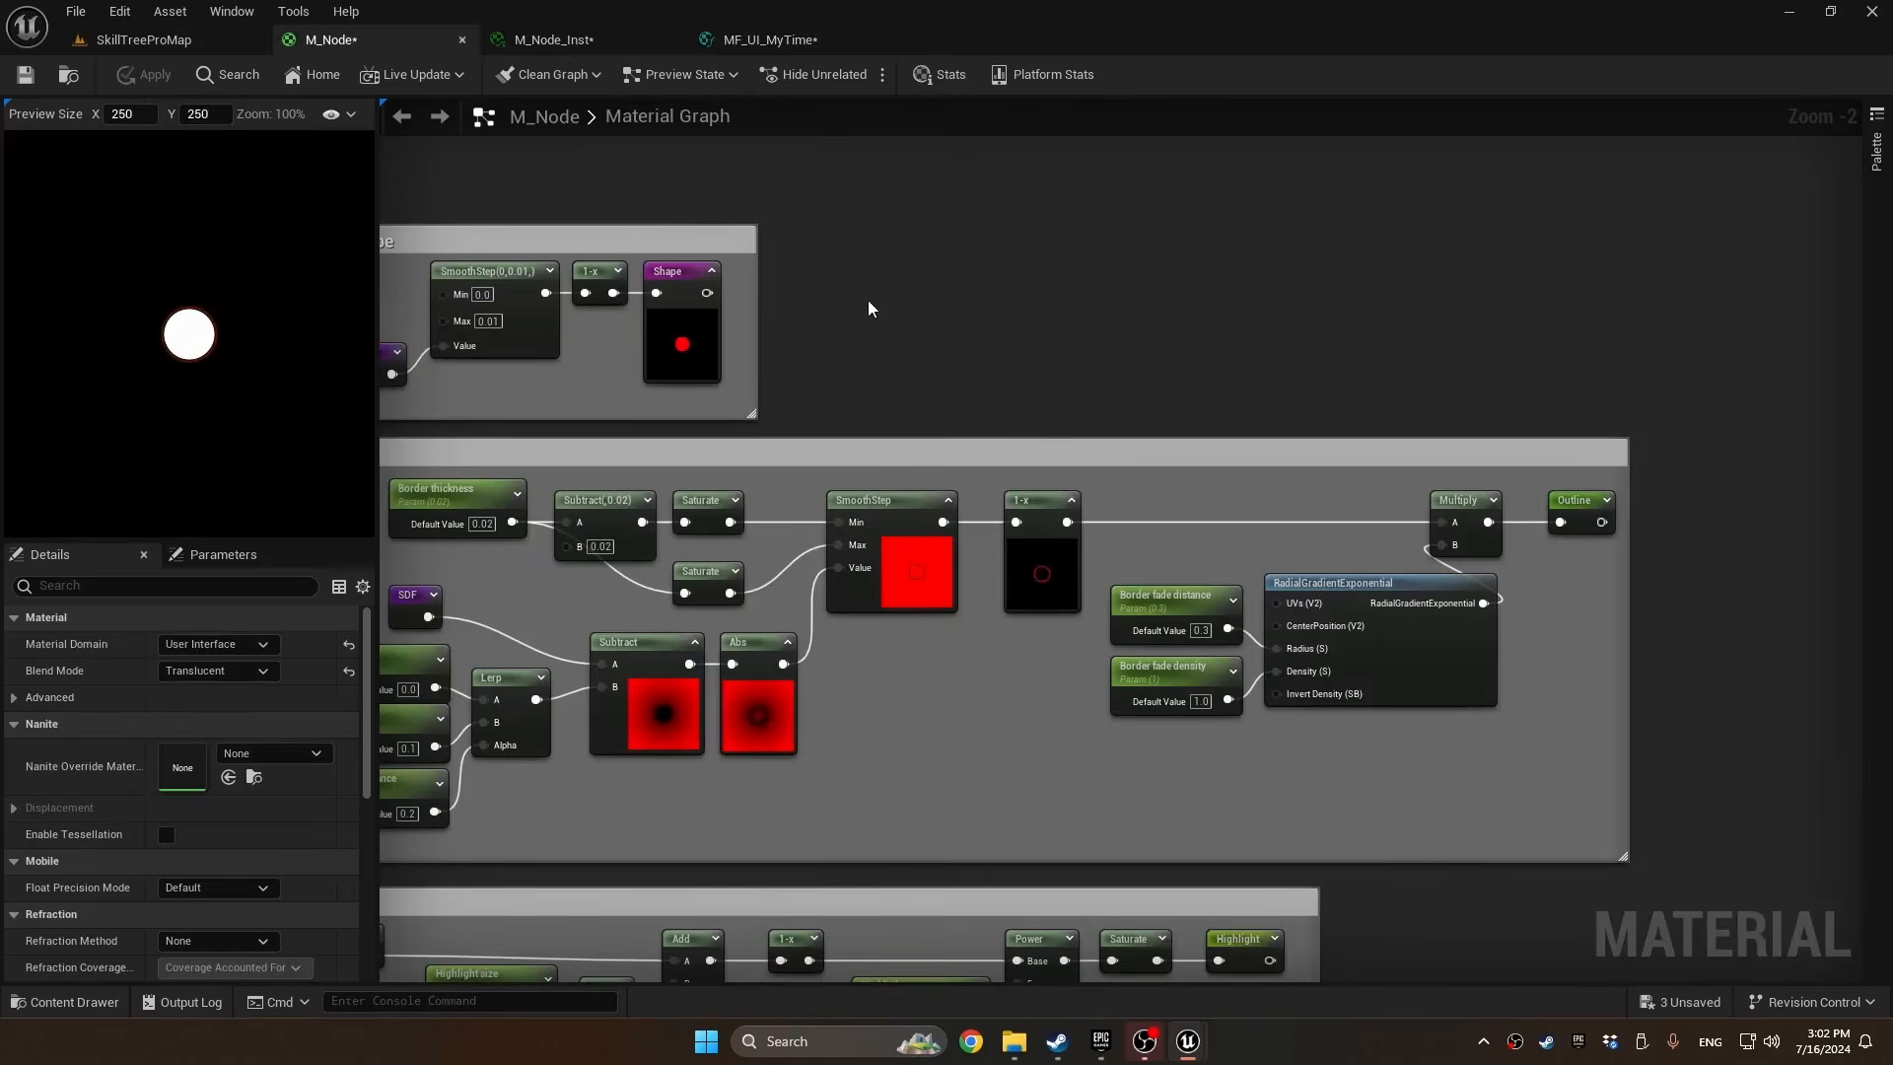
{"action": "right_click", "coordinate": [871, 301]}
{"action": "type", "text": "mf_ui"}
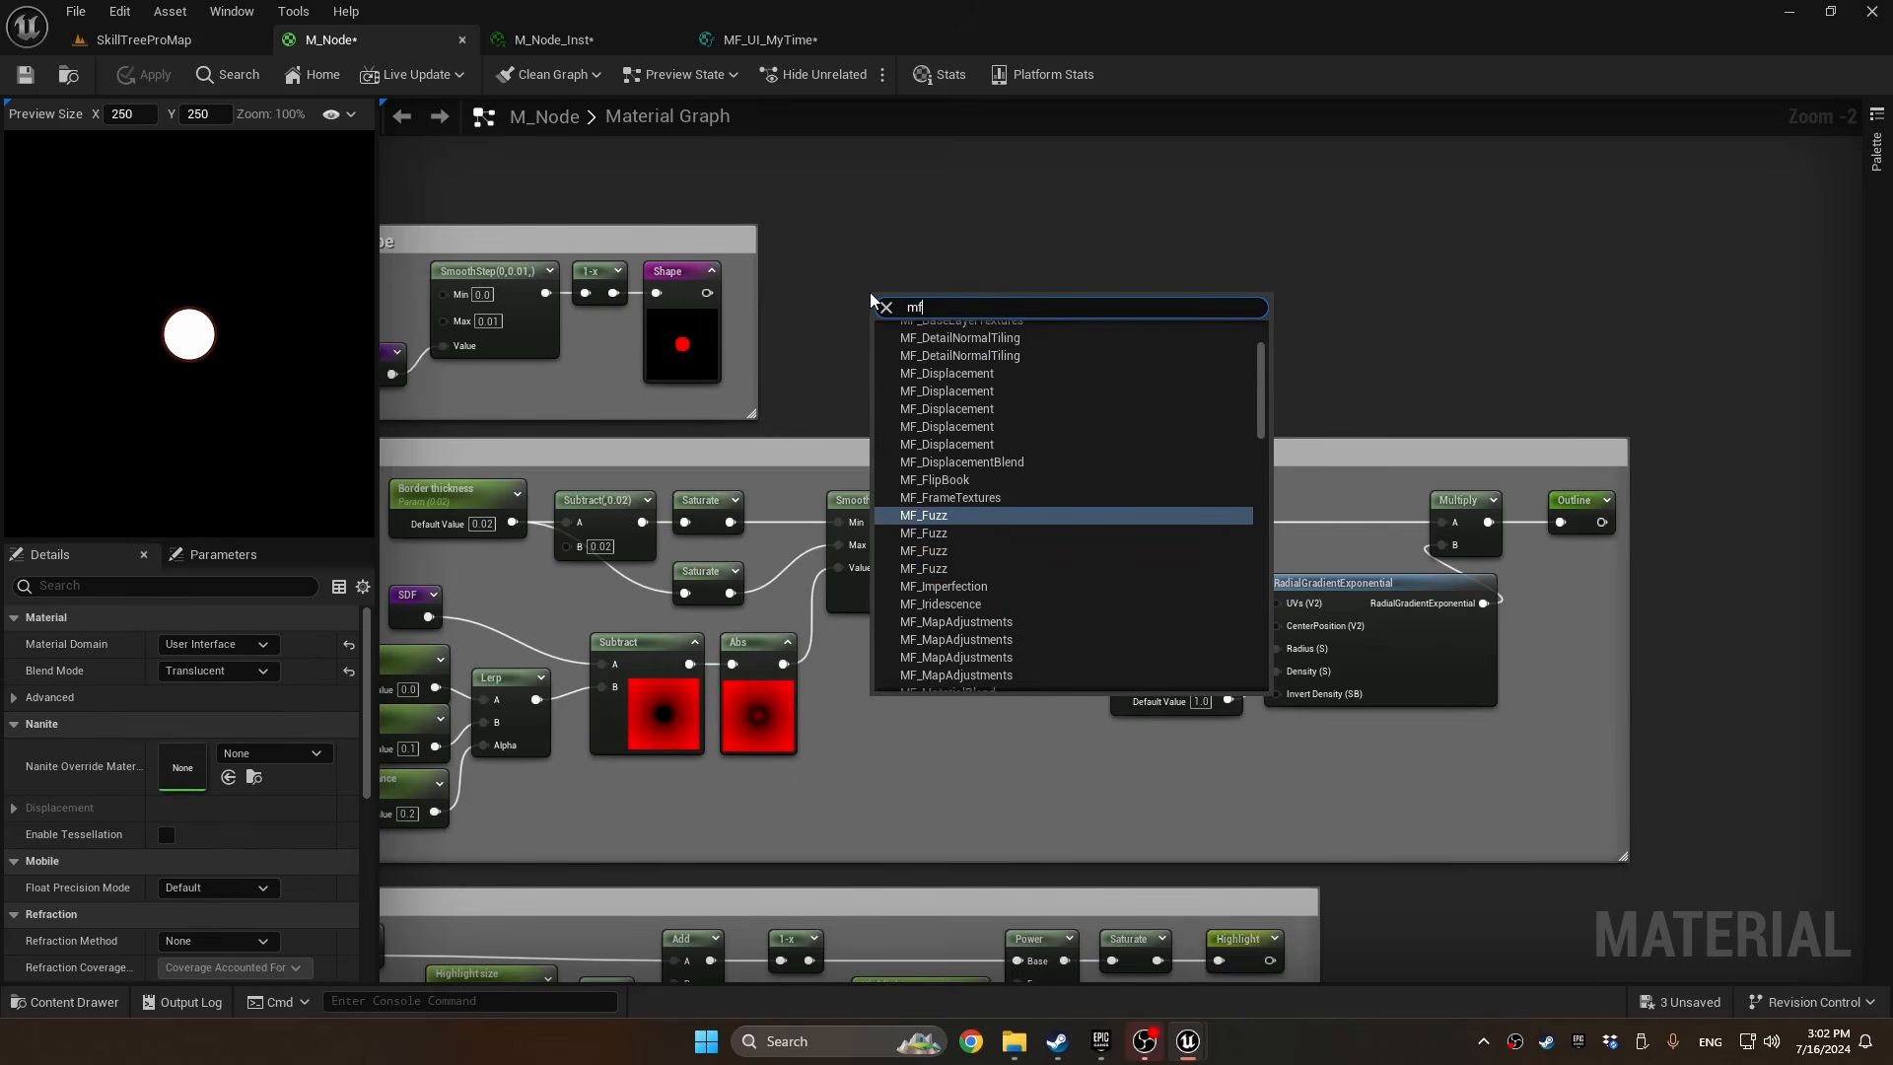
{"action": "type", "text": "_my"}
{"action": "key", "text": "Return"}
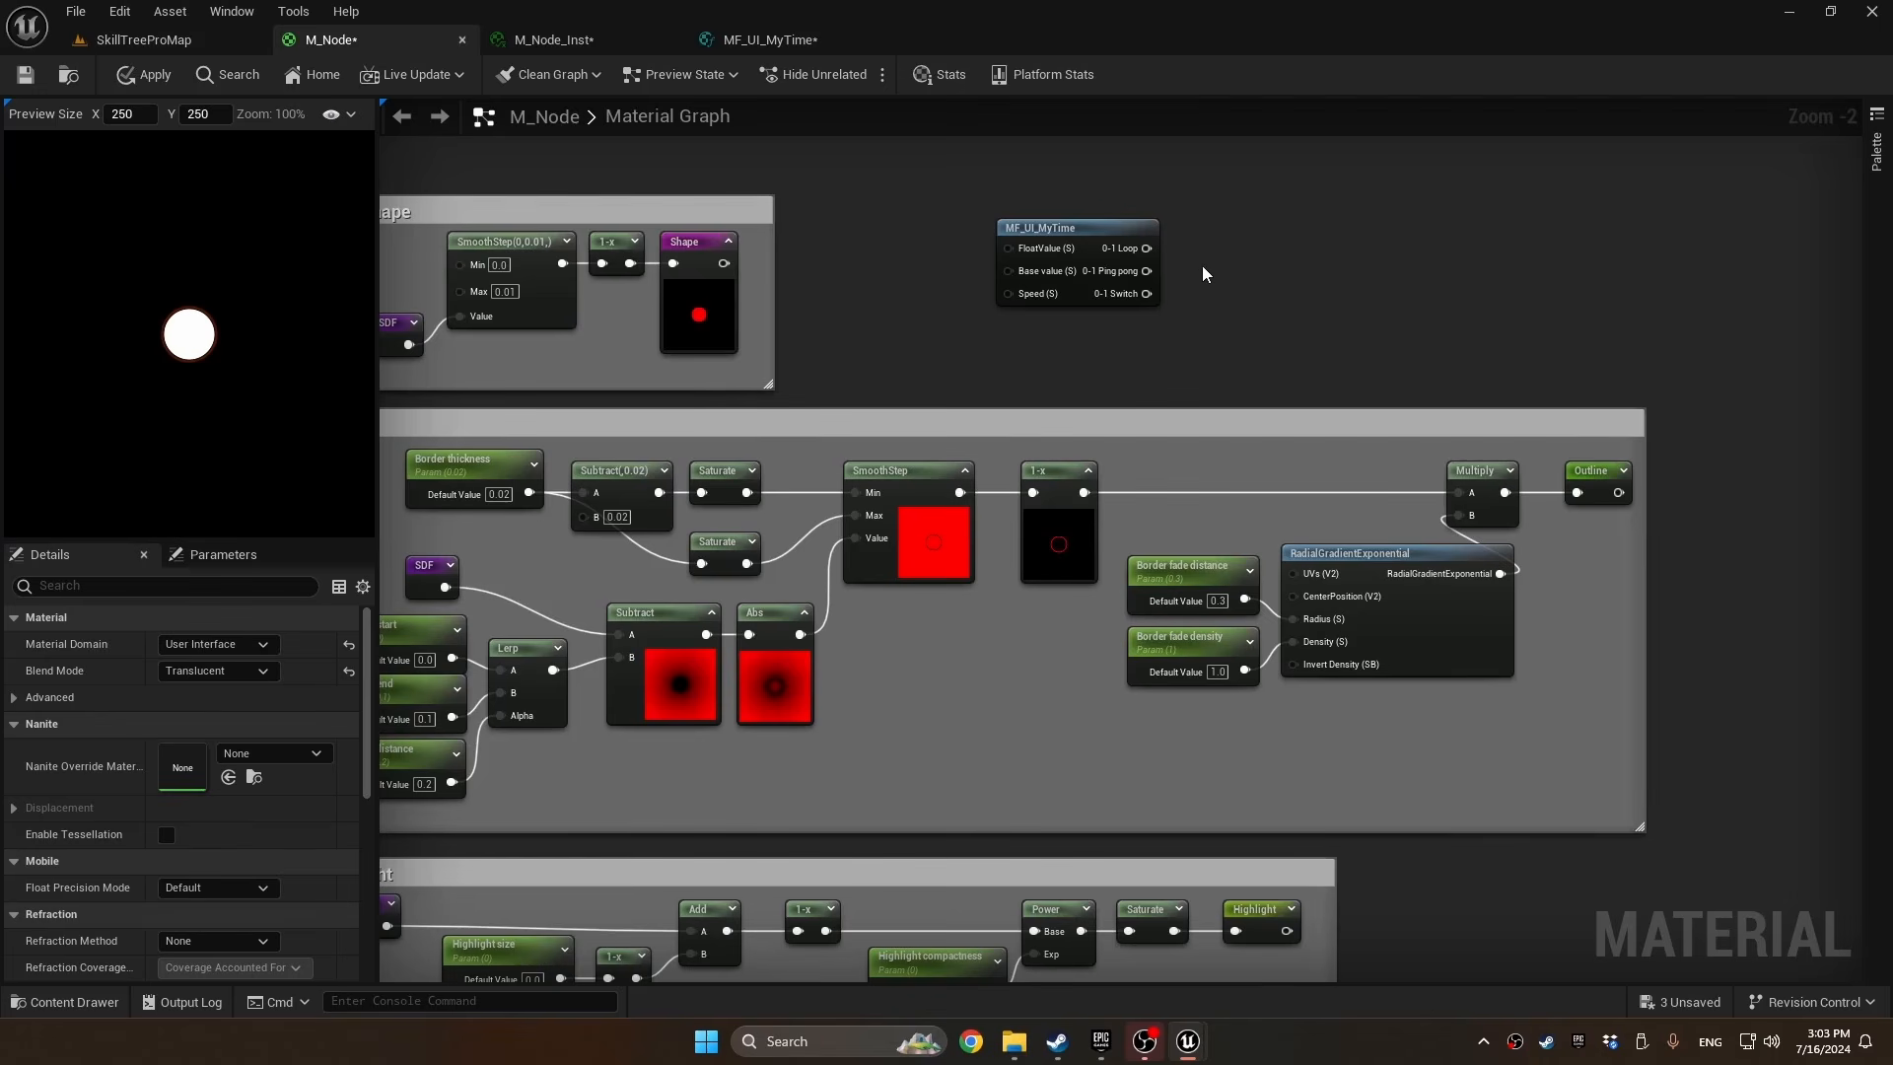
Add a Lerp node that takes MF_UI_MyTime's 0-1 Loop output as A and its 0-1 Ping pong output as B
{"action": "right_click_drag", "start_coordinate": [1228, 263], "coordinate": [1170, 258]}
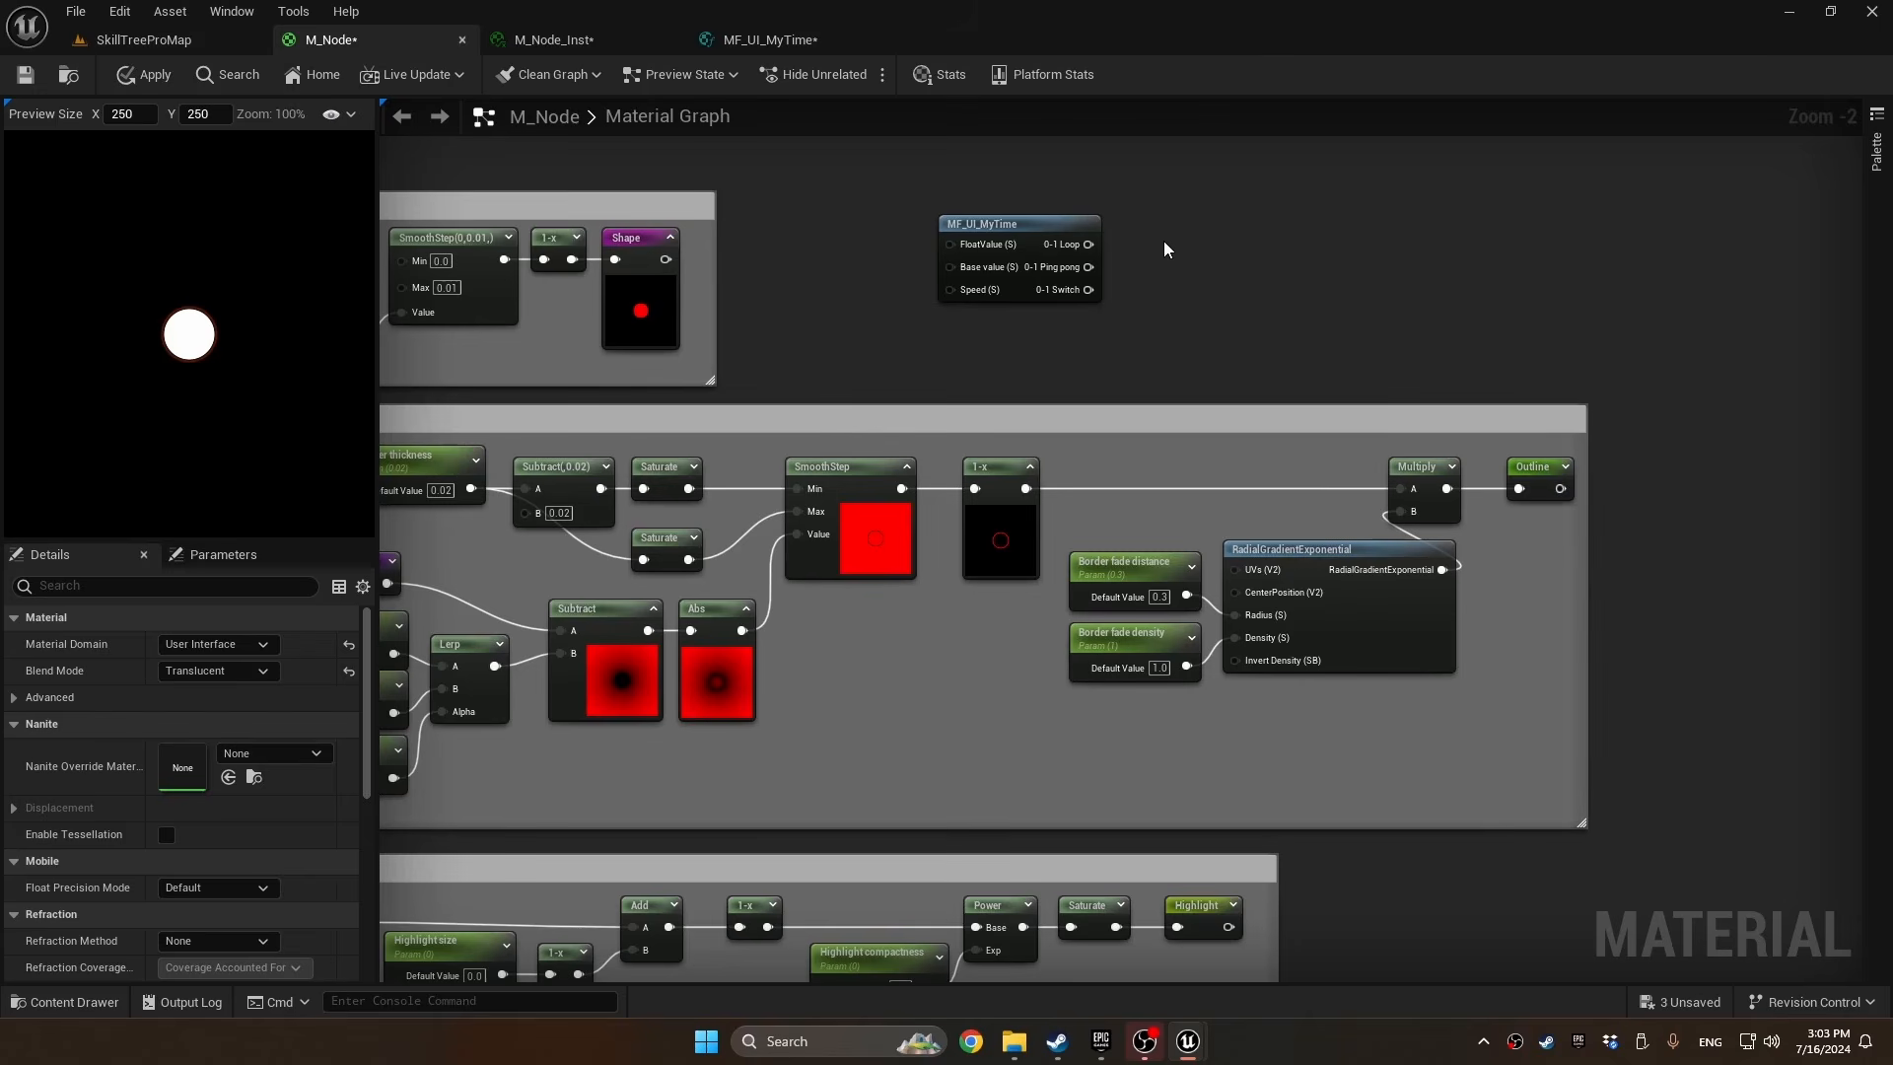
{"action": "left_click", "coordinate": [1162, 237]}
{"action": "left_click_drag", "start_coordinate": [1088, 244], "coordinate": [1173, 300]}
Promote the Lerp's Alpha to a parameter named "Border anim ping pong?" with a default value of 1
{"action": "right_click", "coordinate": [1173, 300]}
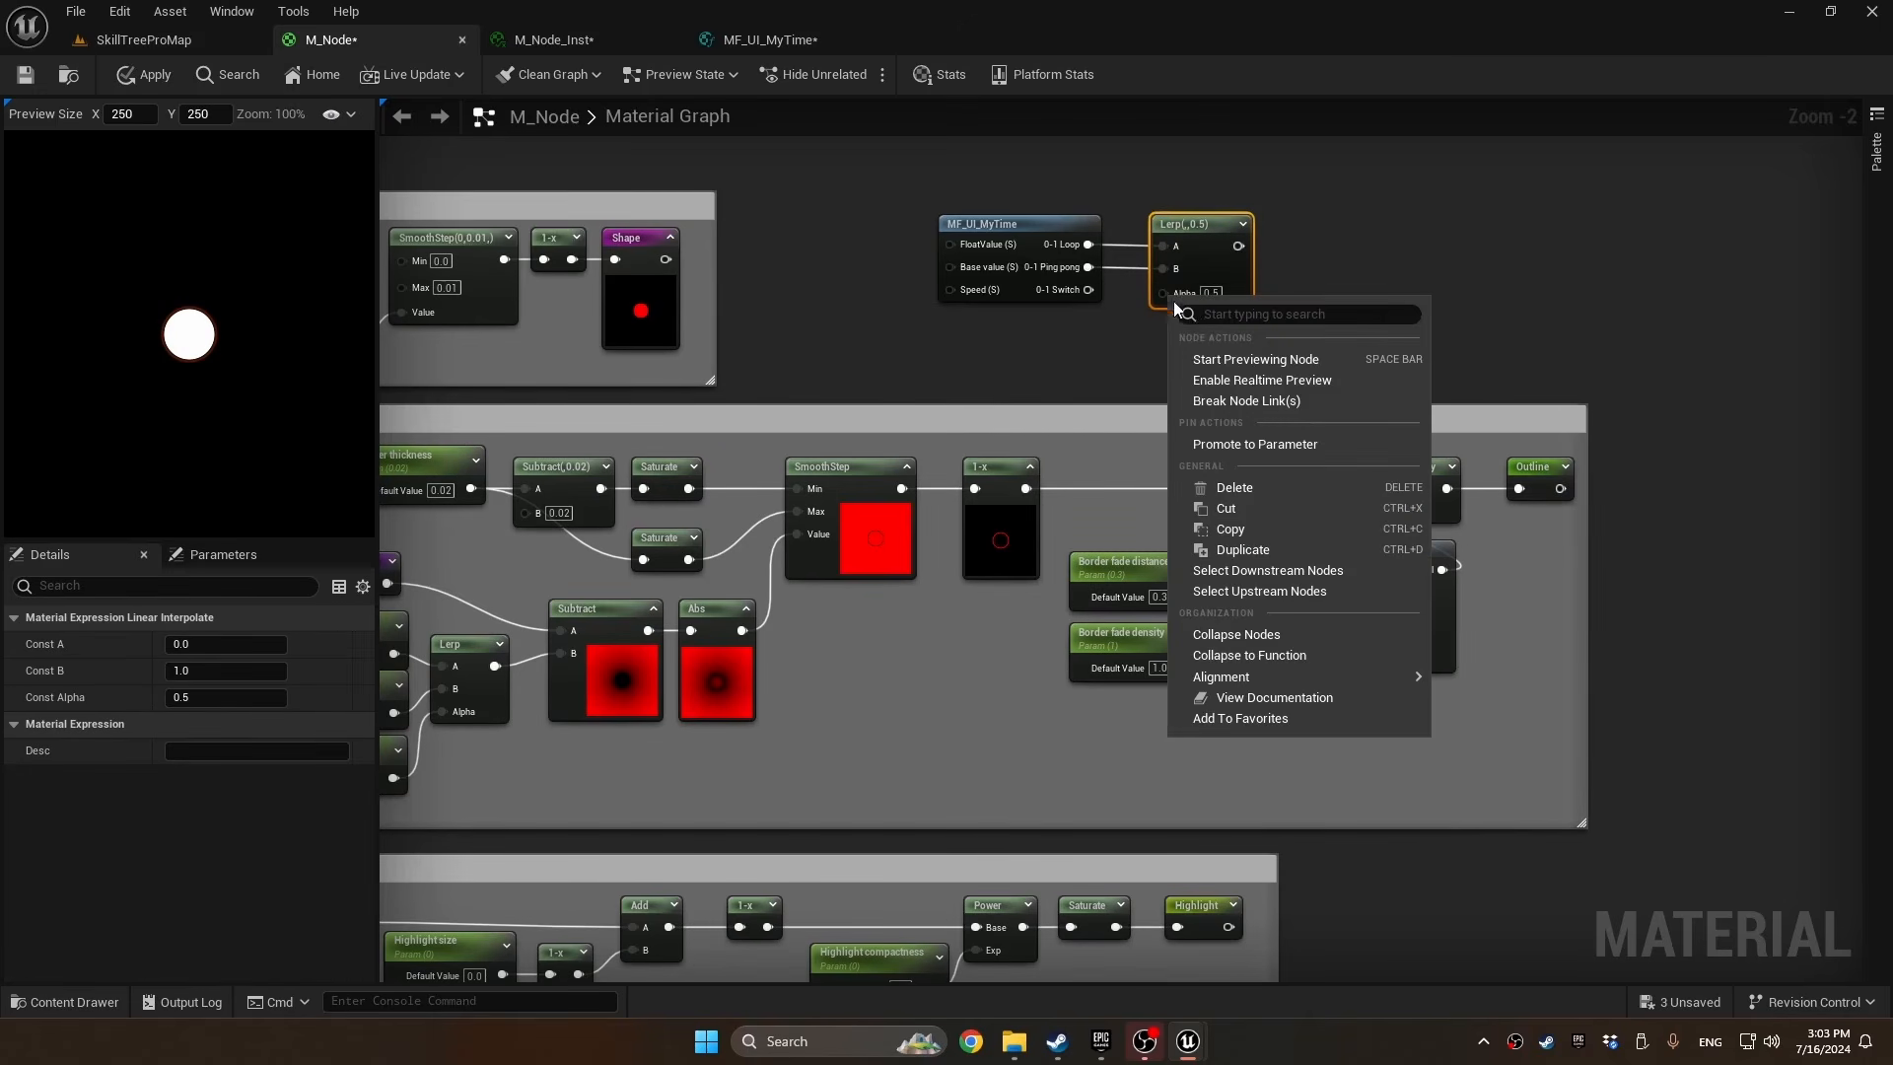
{"action": "left_click", "coordinate": [1254, 444]}
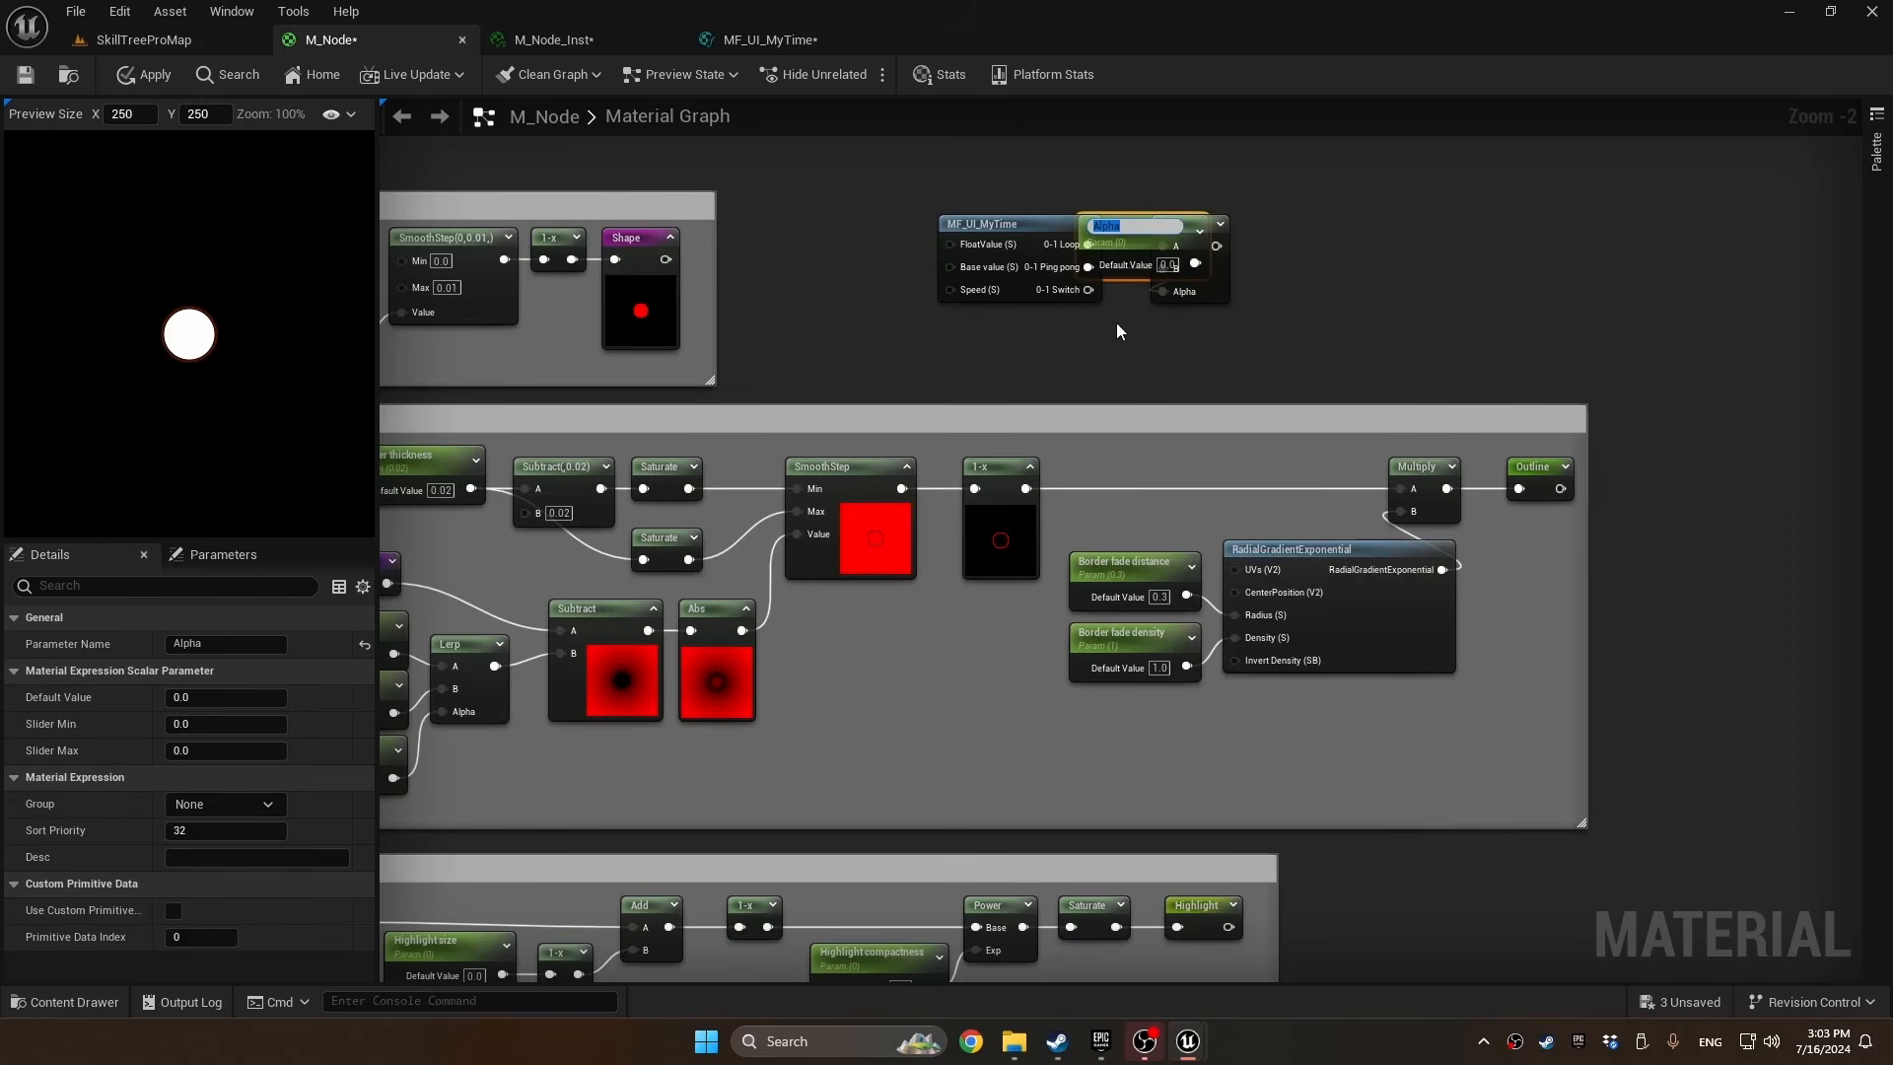
{"action": "type", "text": "Border anim ap"}
{"action": "key", "text": "BackSpace"}
{"action": "type", "text": "ping pong?"}
{"action": "key", "text": "Return"}
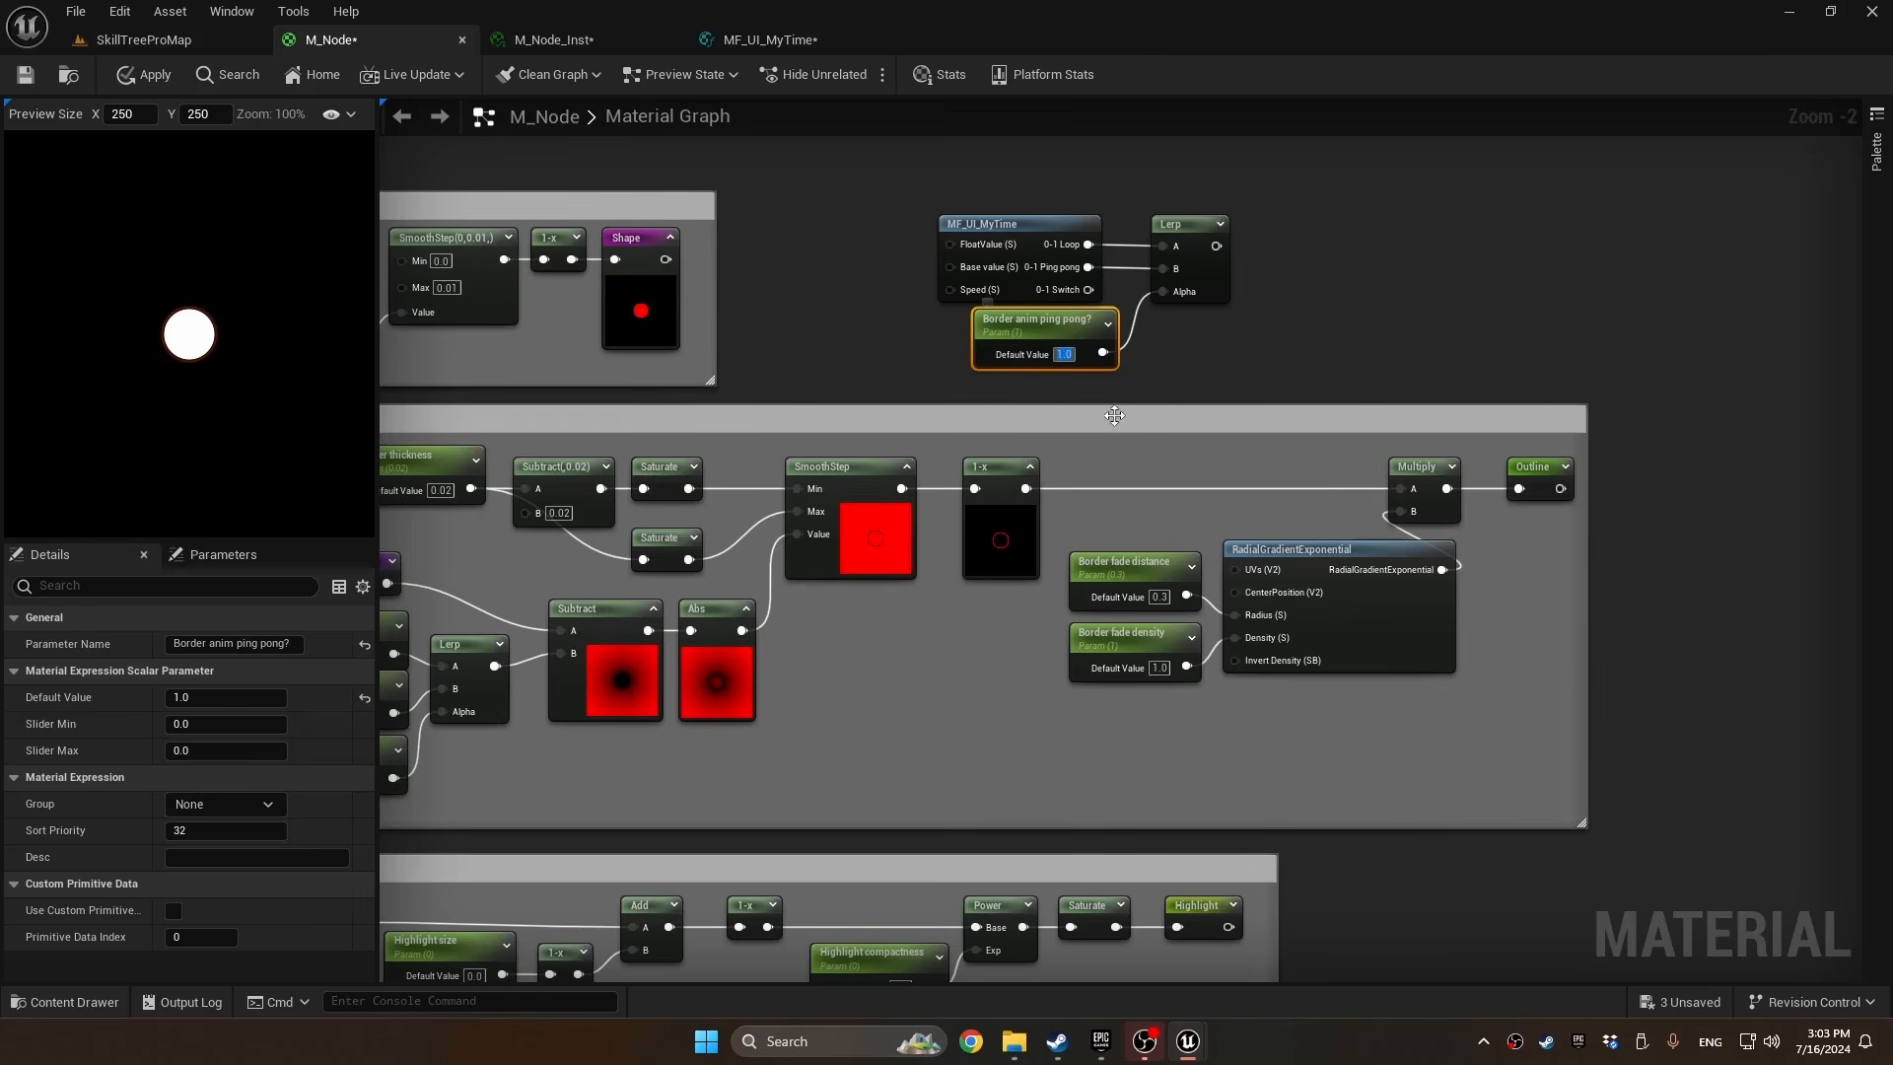
{"action": "key", "text": "Return"}
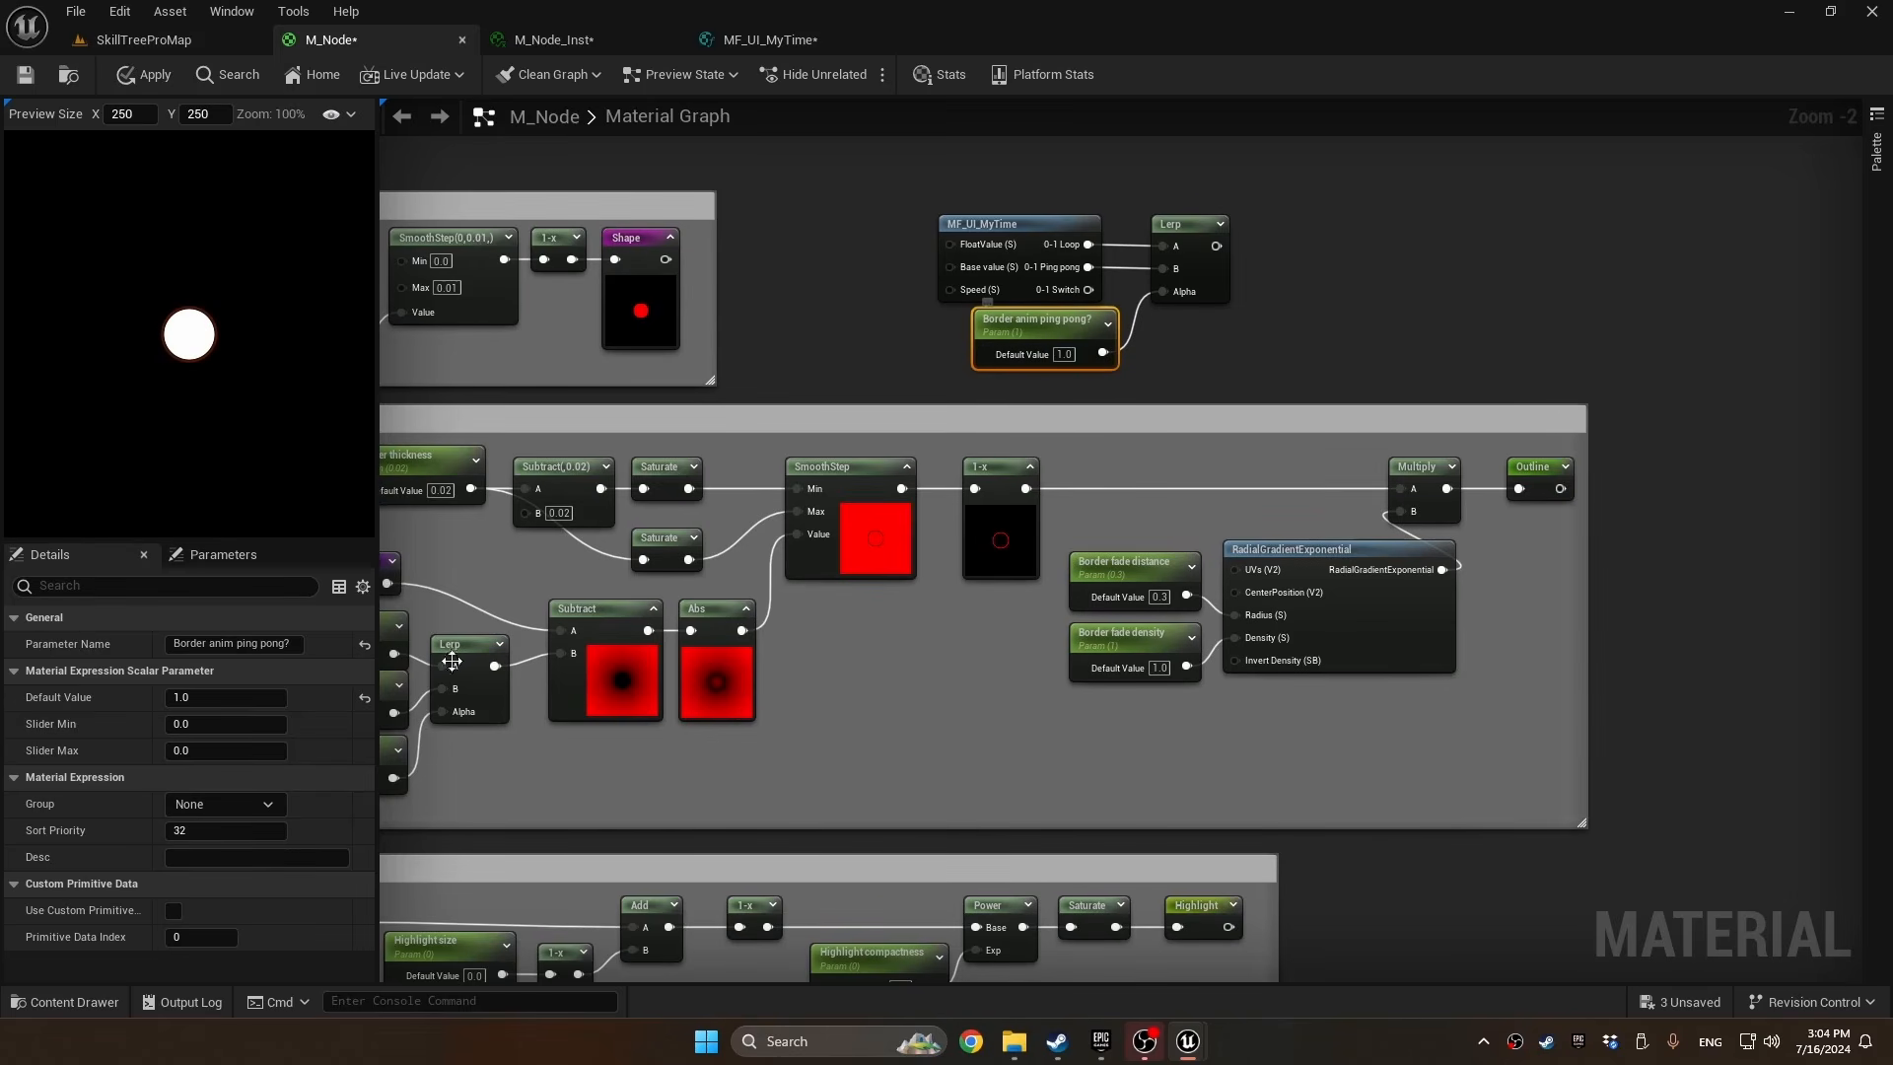
Set the "Border anim ping pong?" parameter's slider maximum to 1 and assign it to the Border group
{"action": "left_click", "coordinate": [223, 744]}
{"action": "type", "text": "1"}
{"action": "key", "text": "Return"}
{"action": "left_click", "coordinate": [274, 805]}
{"action": "left_click", "coordinate": [252, 826]}
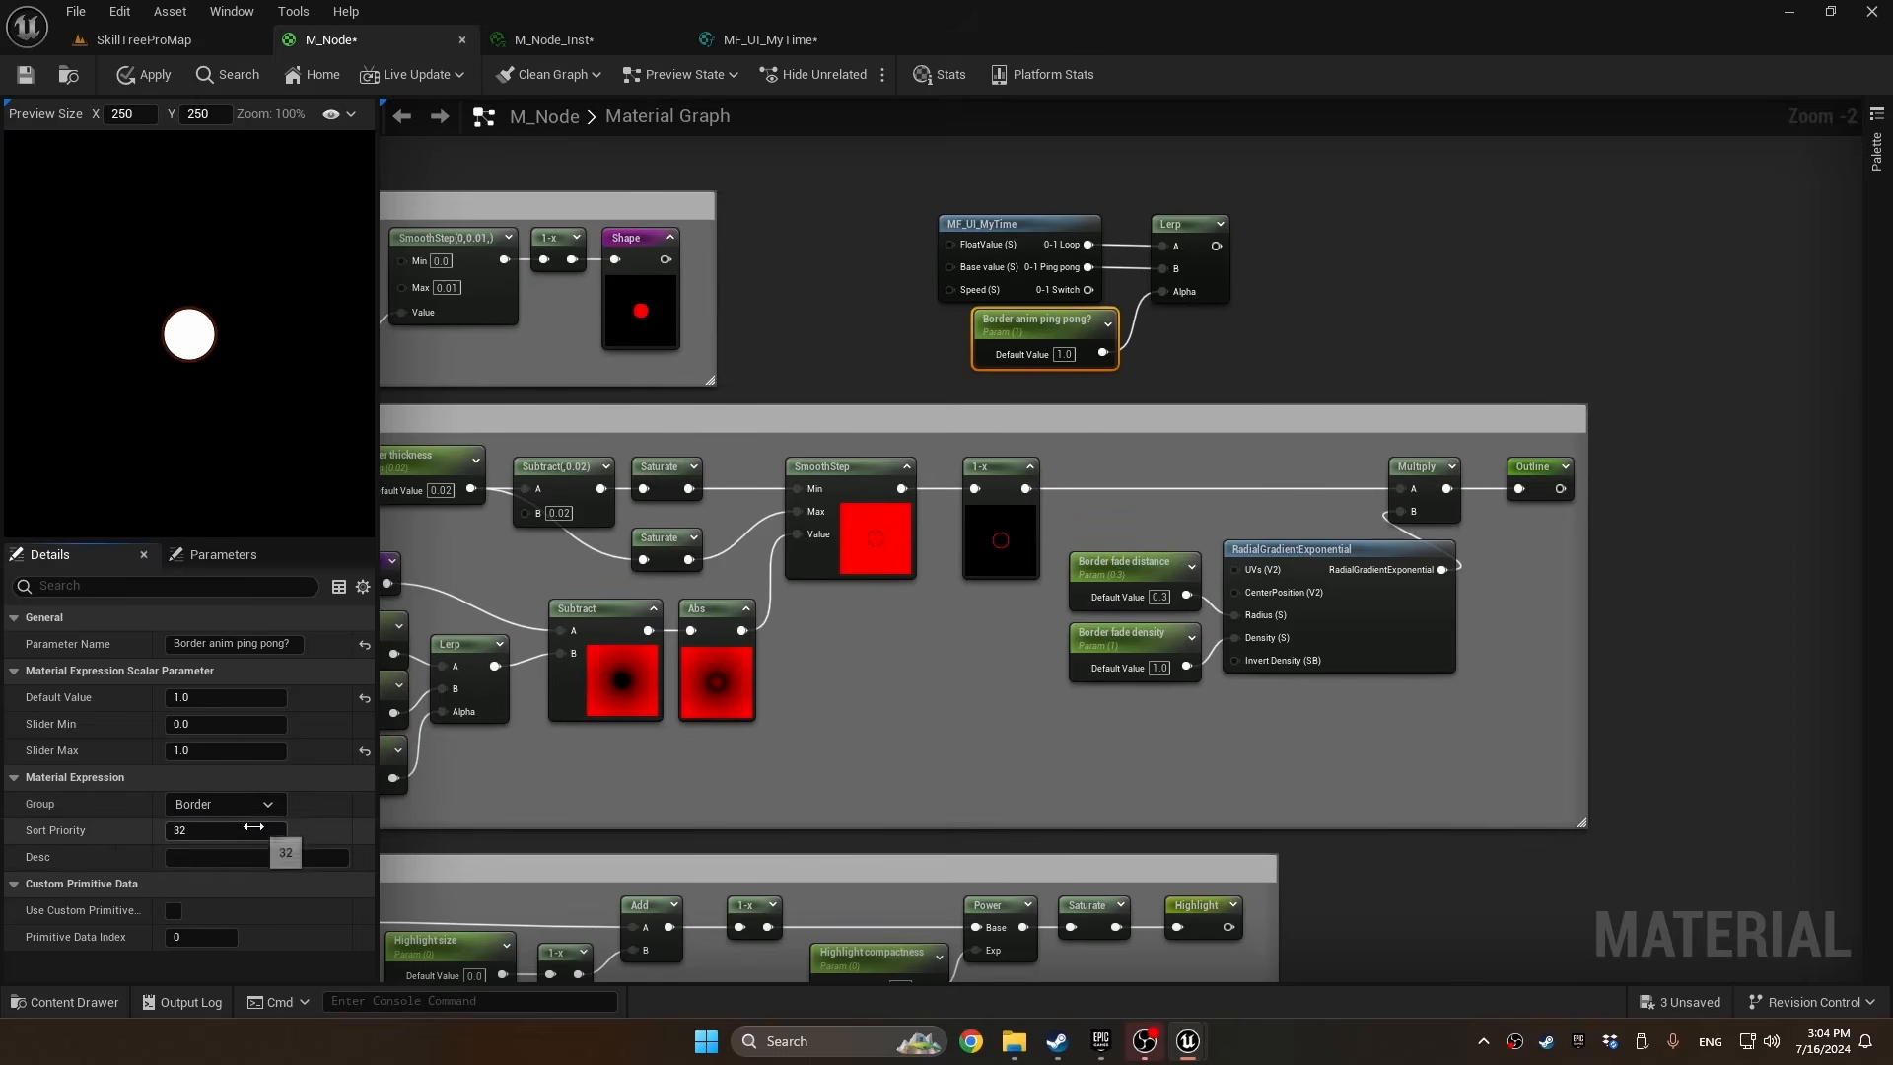
Describe "Border anim ping pong?" on separate lines as "0 = No", "1 = Yes" and "Don't choose value in the middle."
{"action": "left_click", "coordinate": [222, 858]}
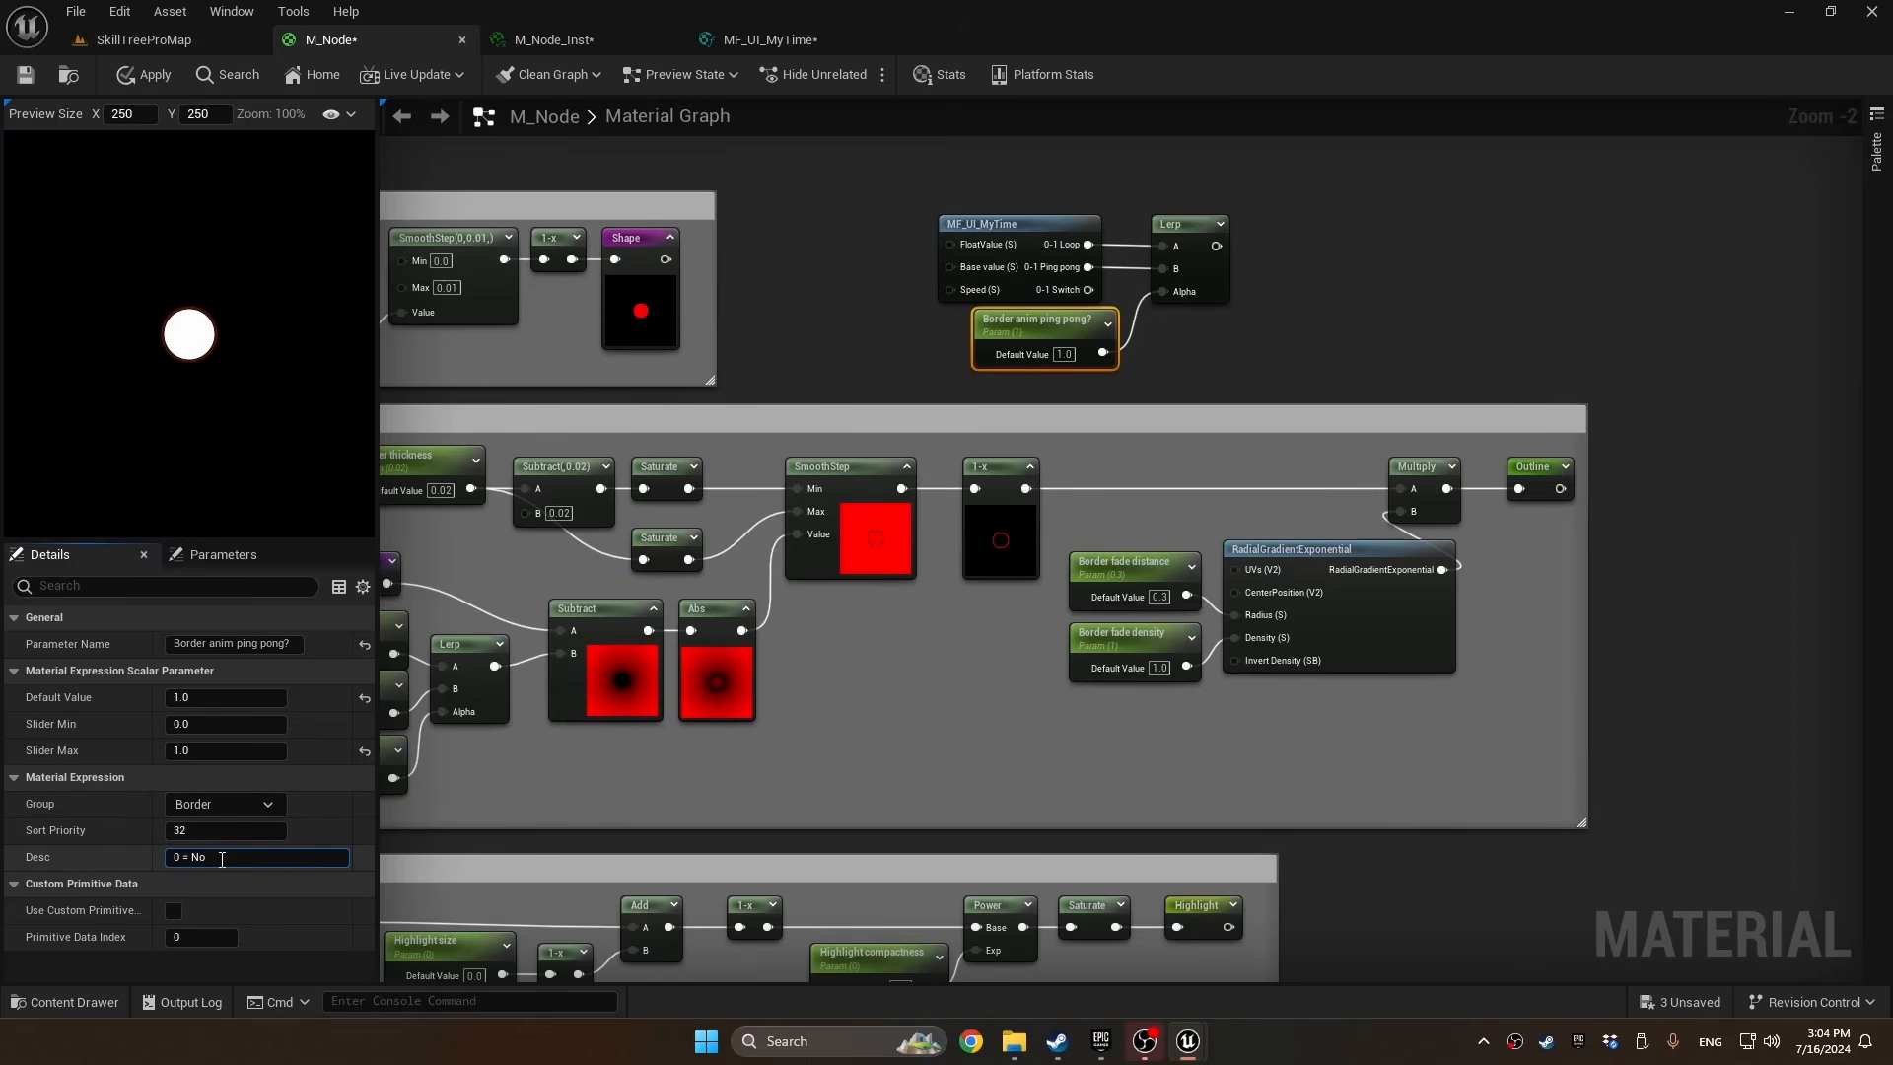
{"action": "type", "text": "0 = No"}
{"action": "key", "text": "shift+Return"}
{"action": "type", "text": "1 ="}
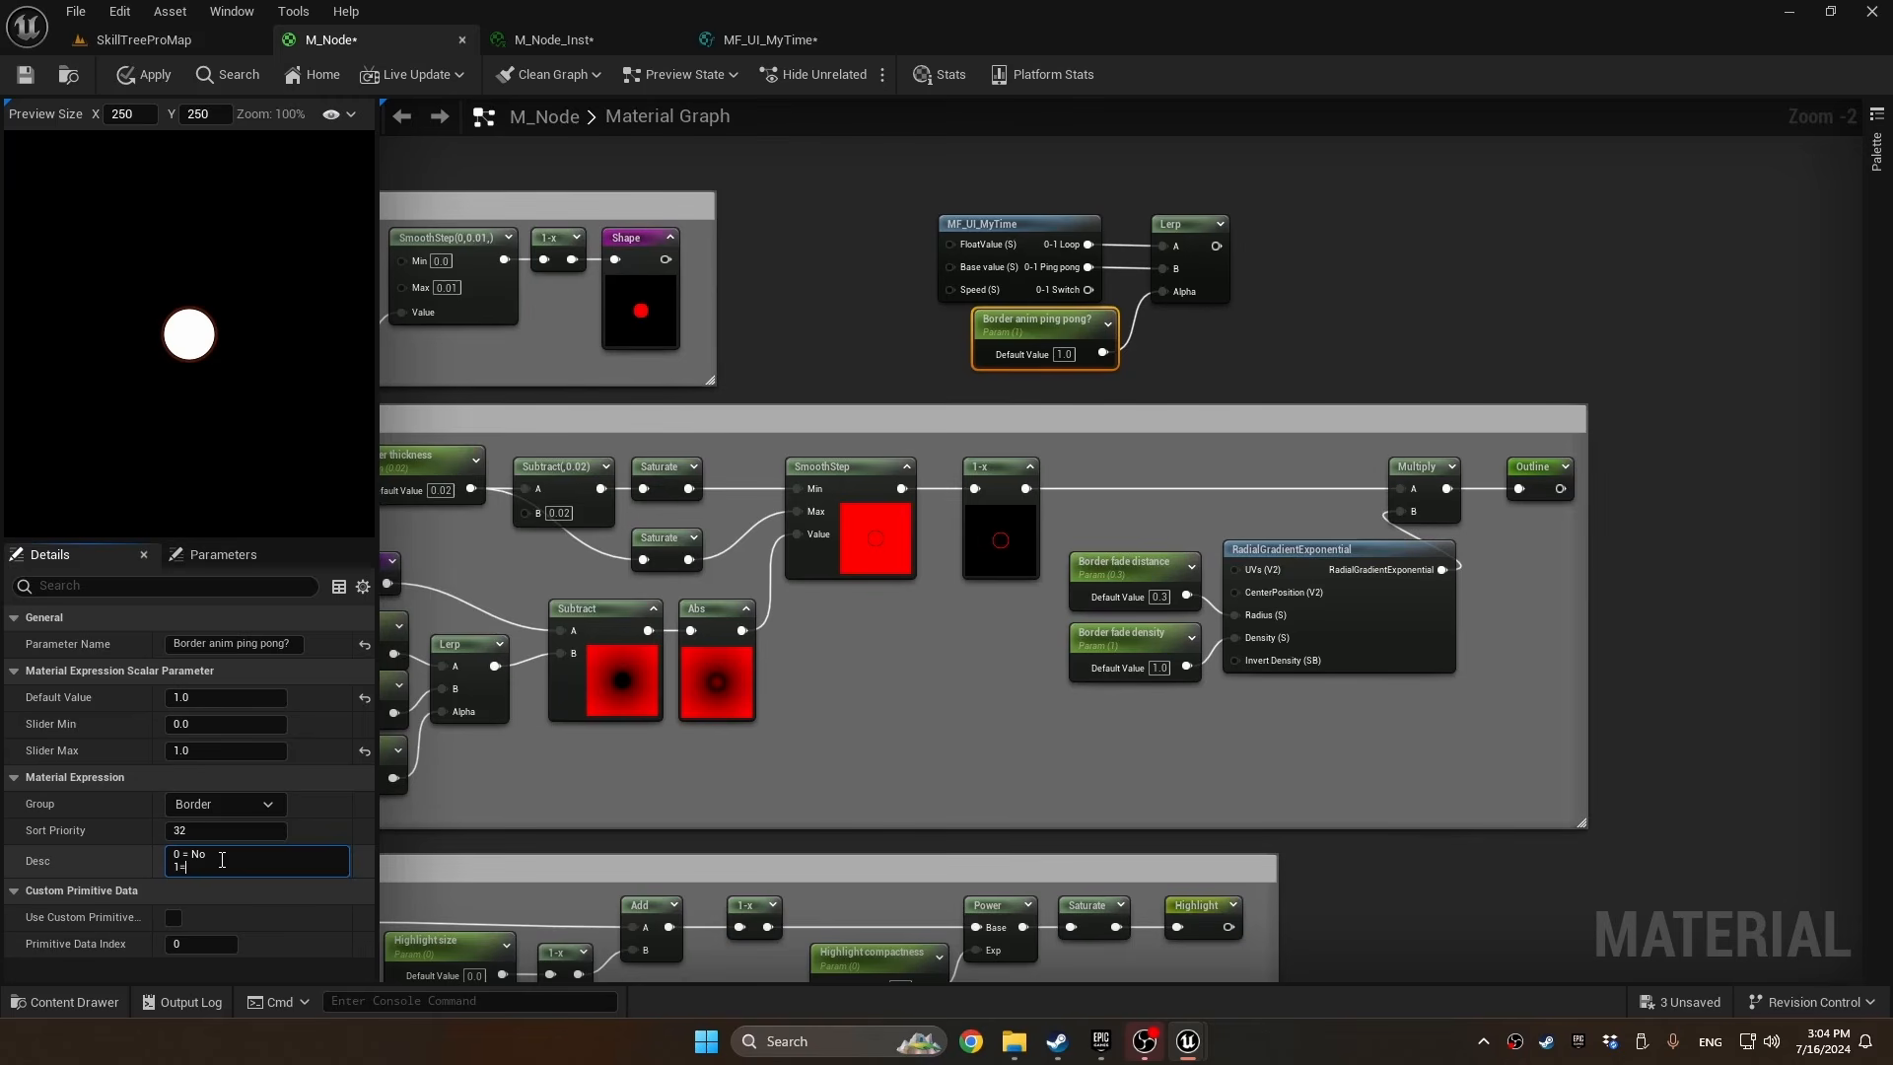
{"action": "type", "text": " Yes"}
{"action": "key", "text": "shift+Return"}
{"action": "type", "text": "Don't choose val"}
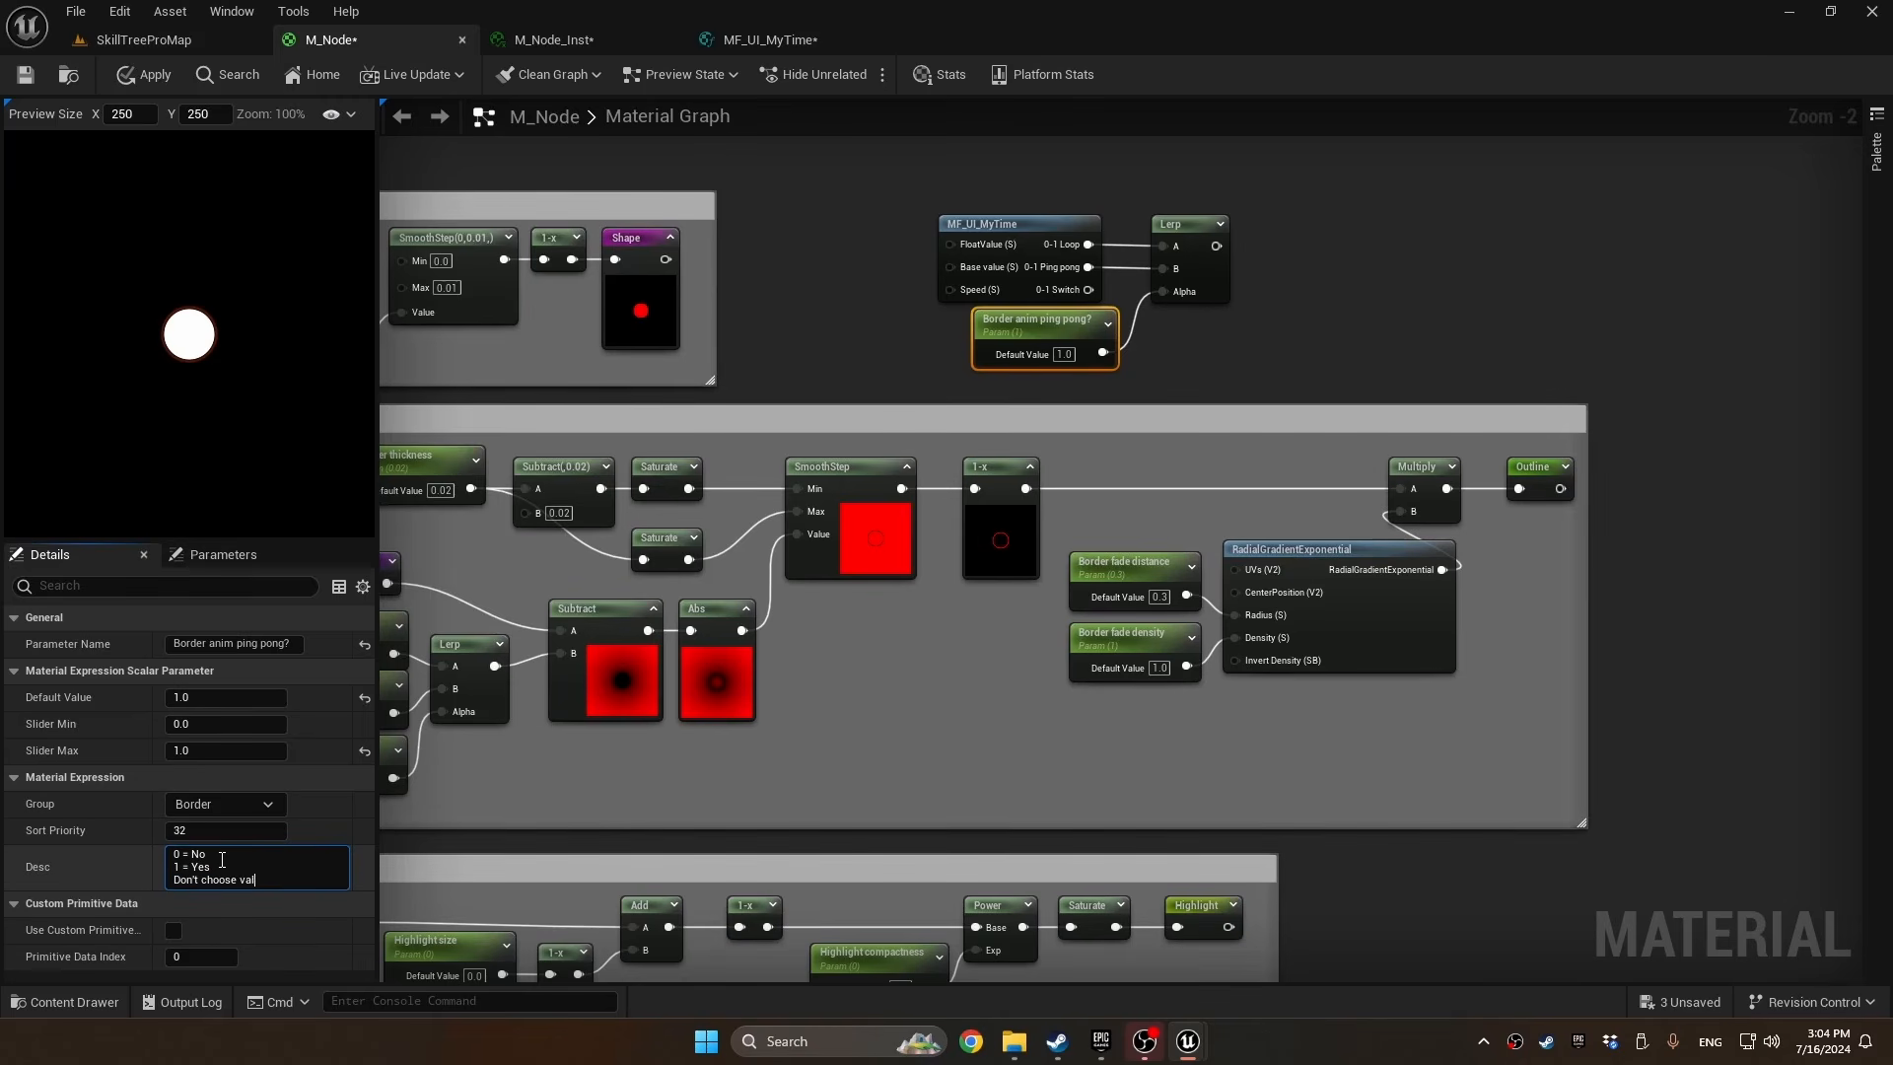
{"action": "type", "text": "ue in the middle."}
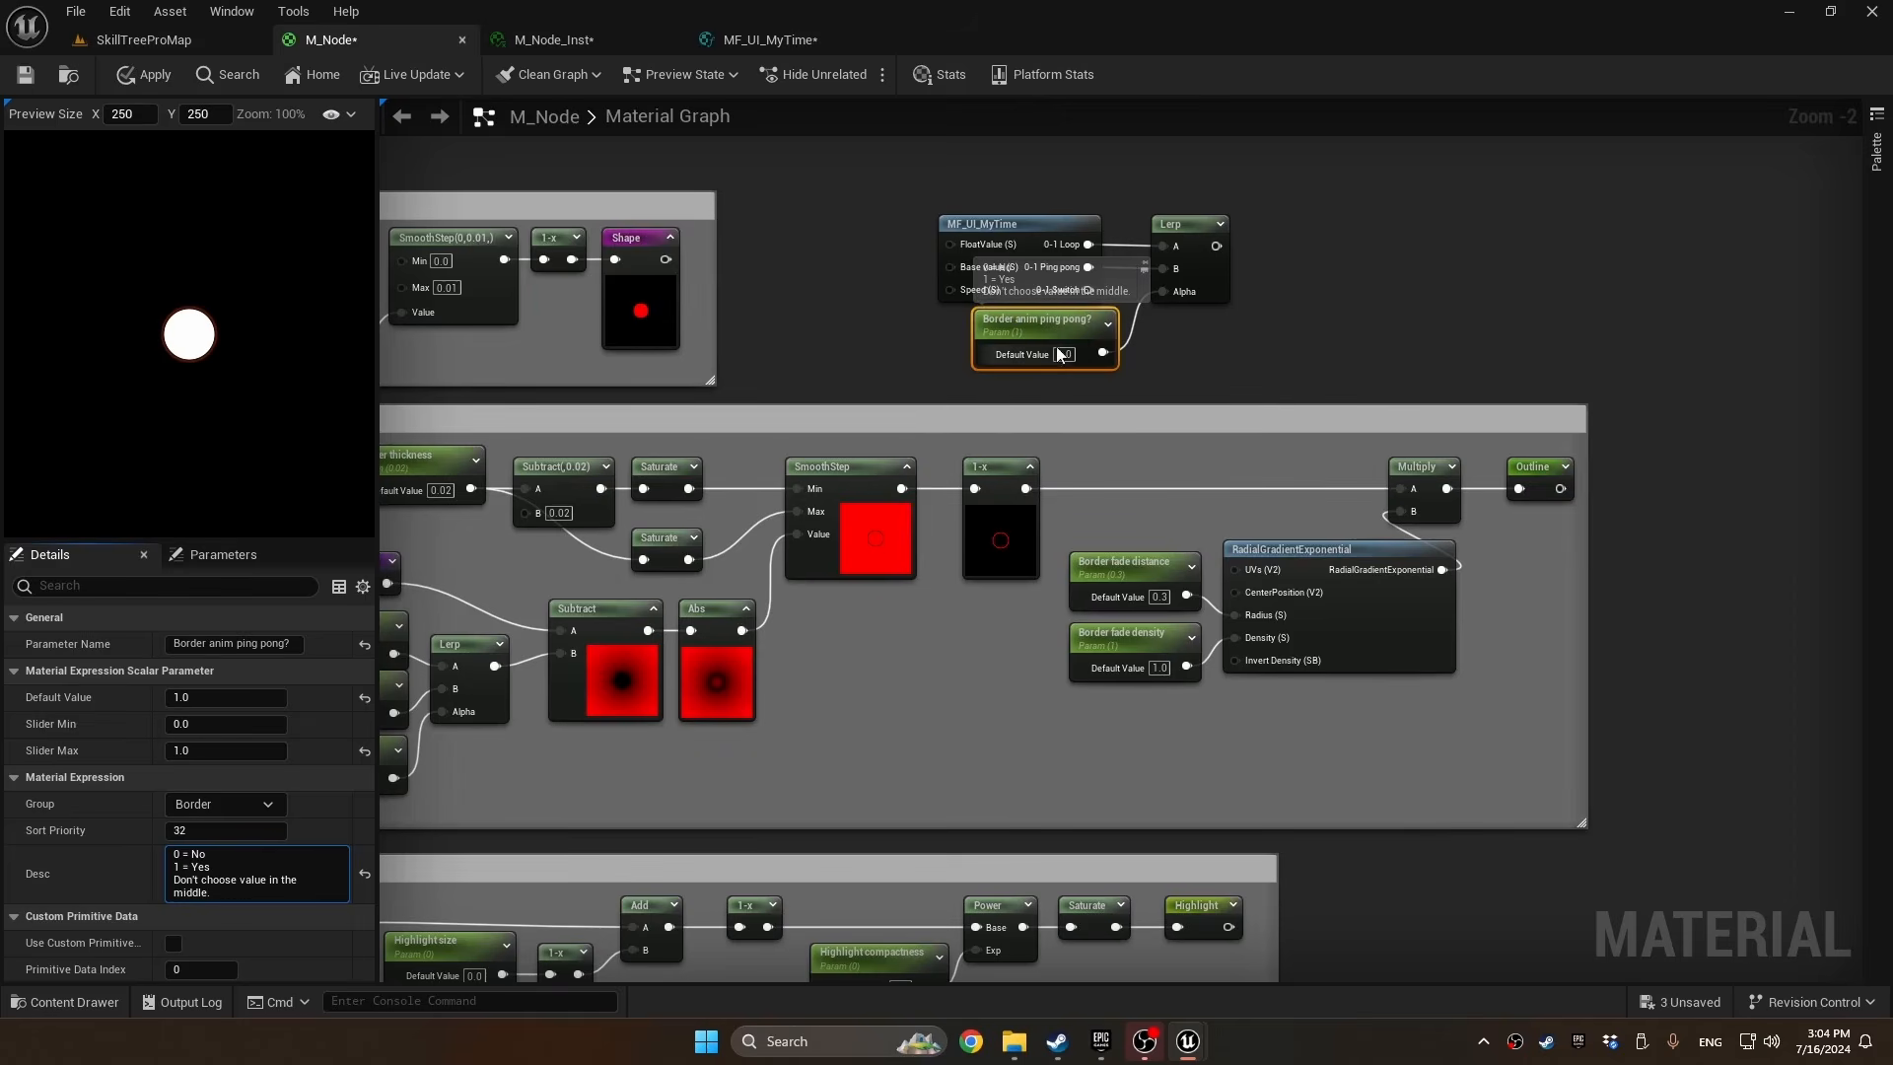
Connect the time Lerp's output to a new named reroute called "border animation"
{"action": "left_click_drag", "start_coordinate": [1216, 245], "coordinate": [1278, 245]}
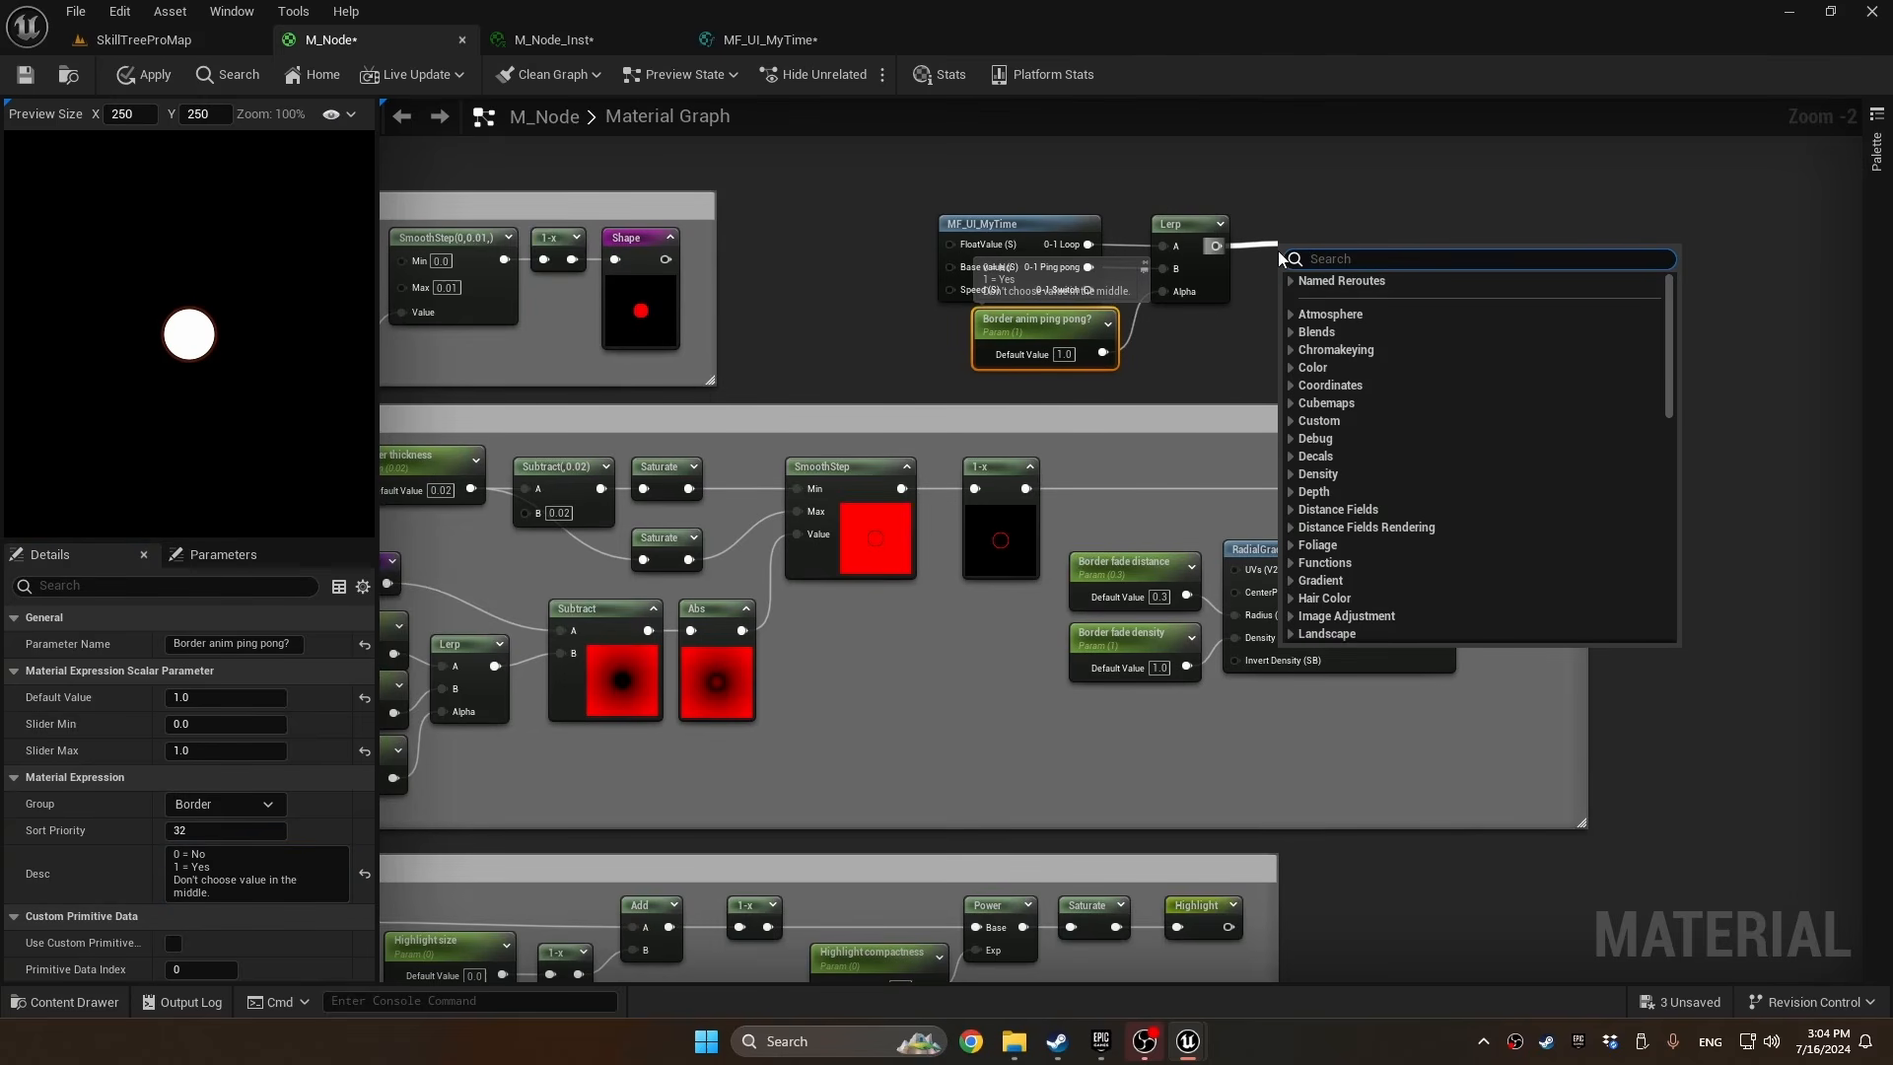
{"action": "type", "text": "named"}
{"action": "key", "text": "Return"}
{"action": "type", "text": "border "}
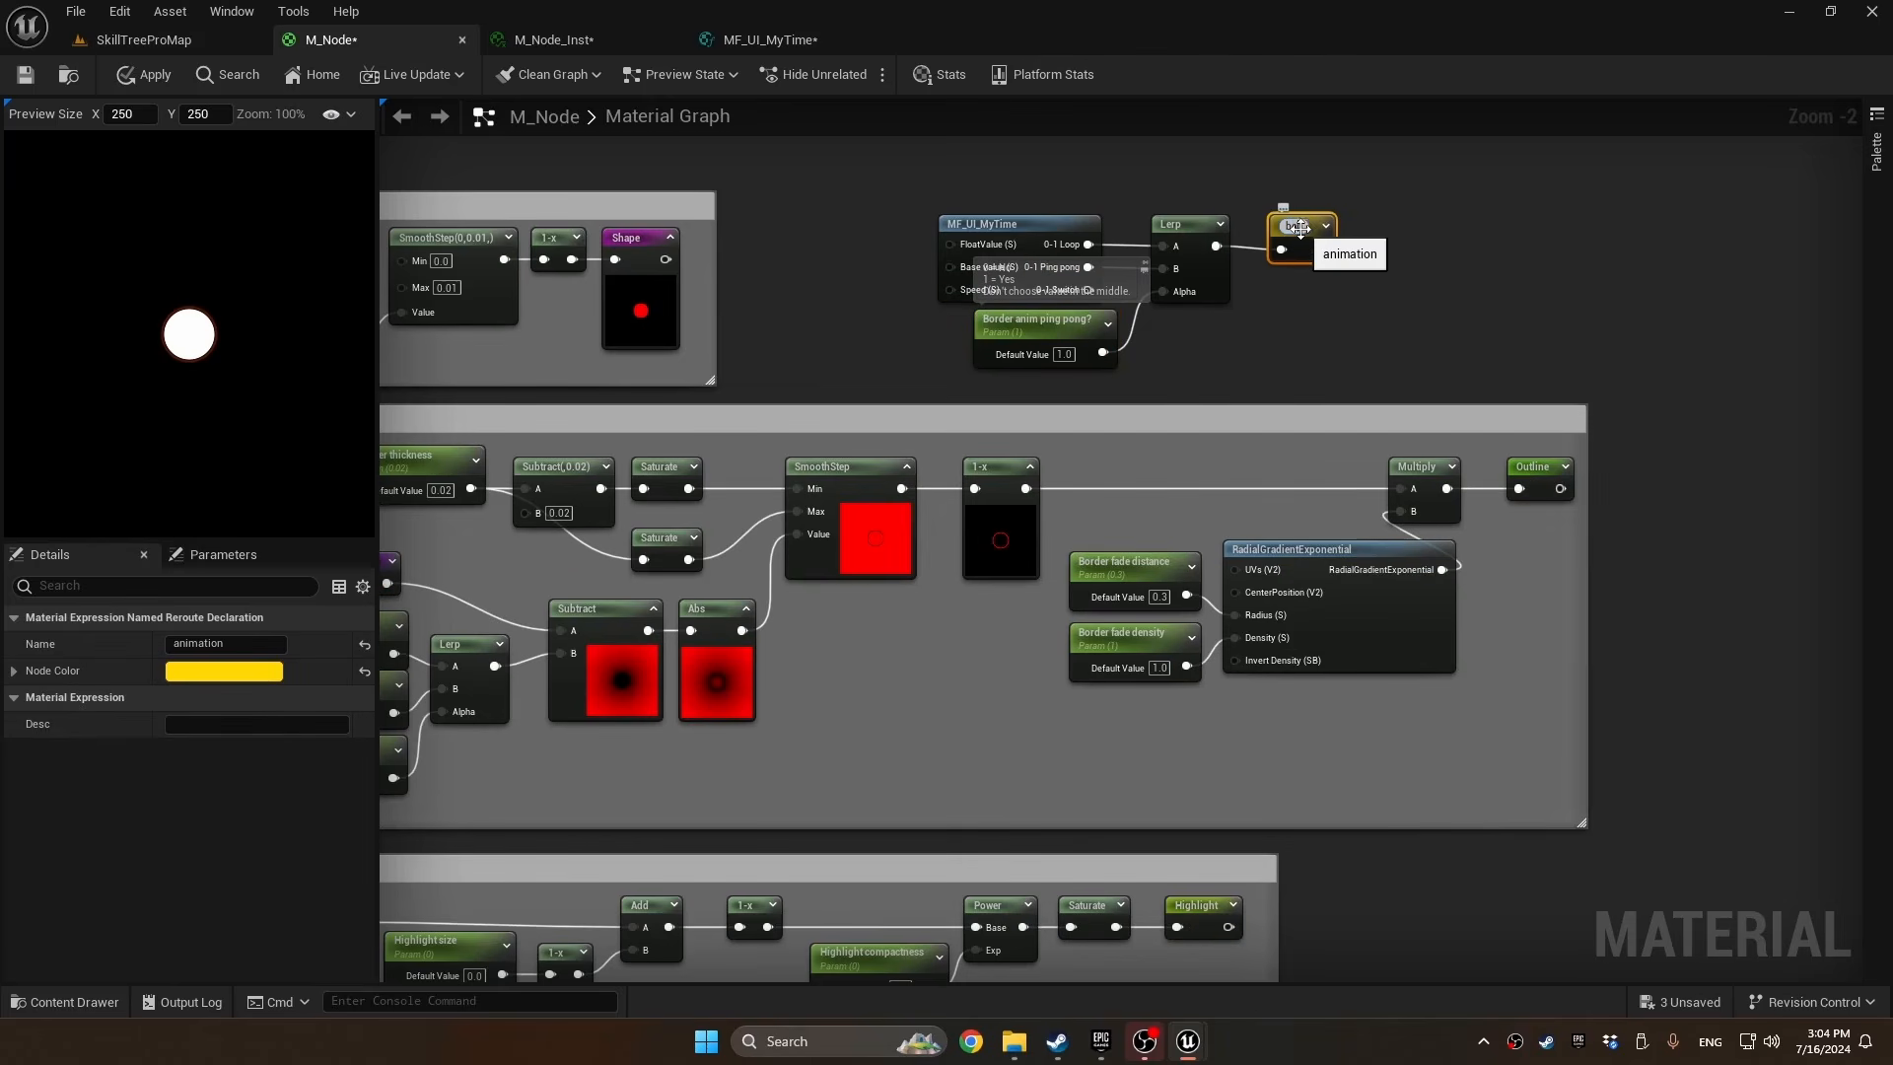
{"action": "type", "text": "animation"}
{"action": "key", "text": "Return"}
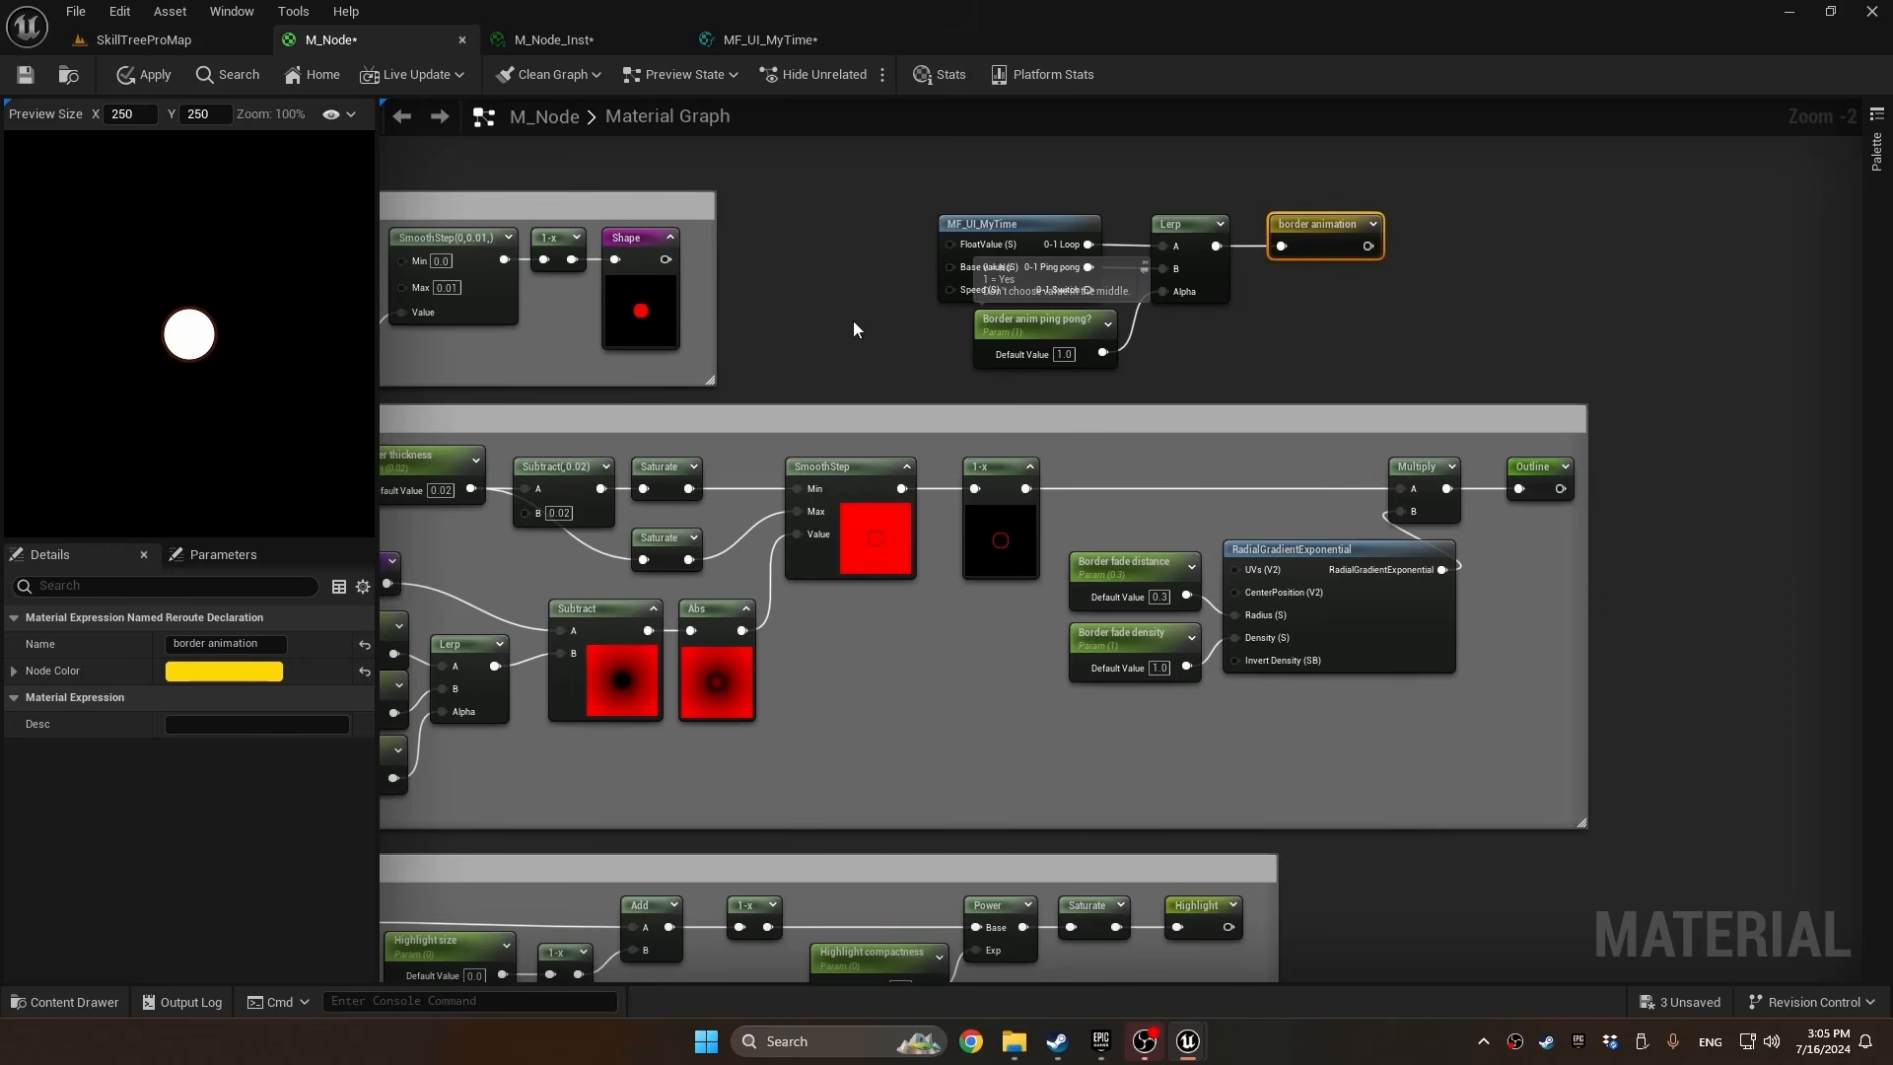
Move the Border distance parameter out beside MF_UI_MyTime and feed the border Lerp's Alpha from the border animation reroute instead
{"action": "right_click_drag", "start_coordinate": [853, 322], "coordinate": [666, 611]}
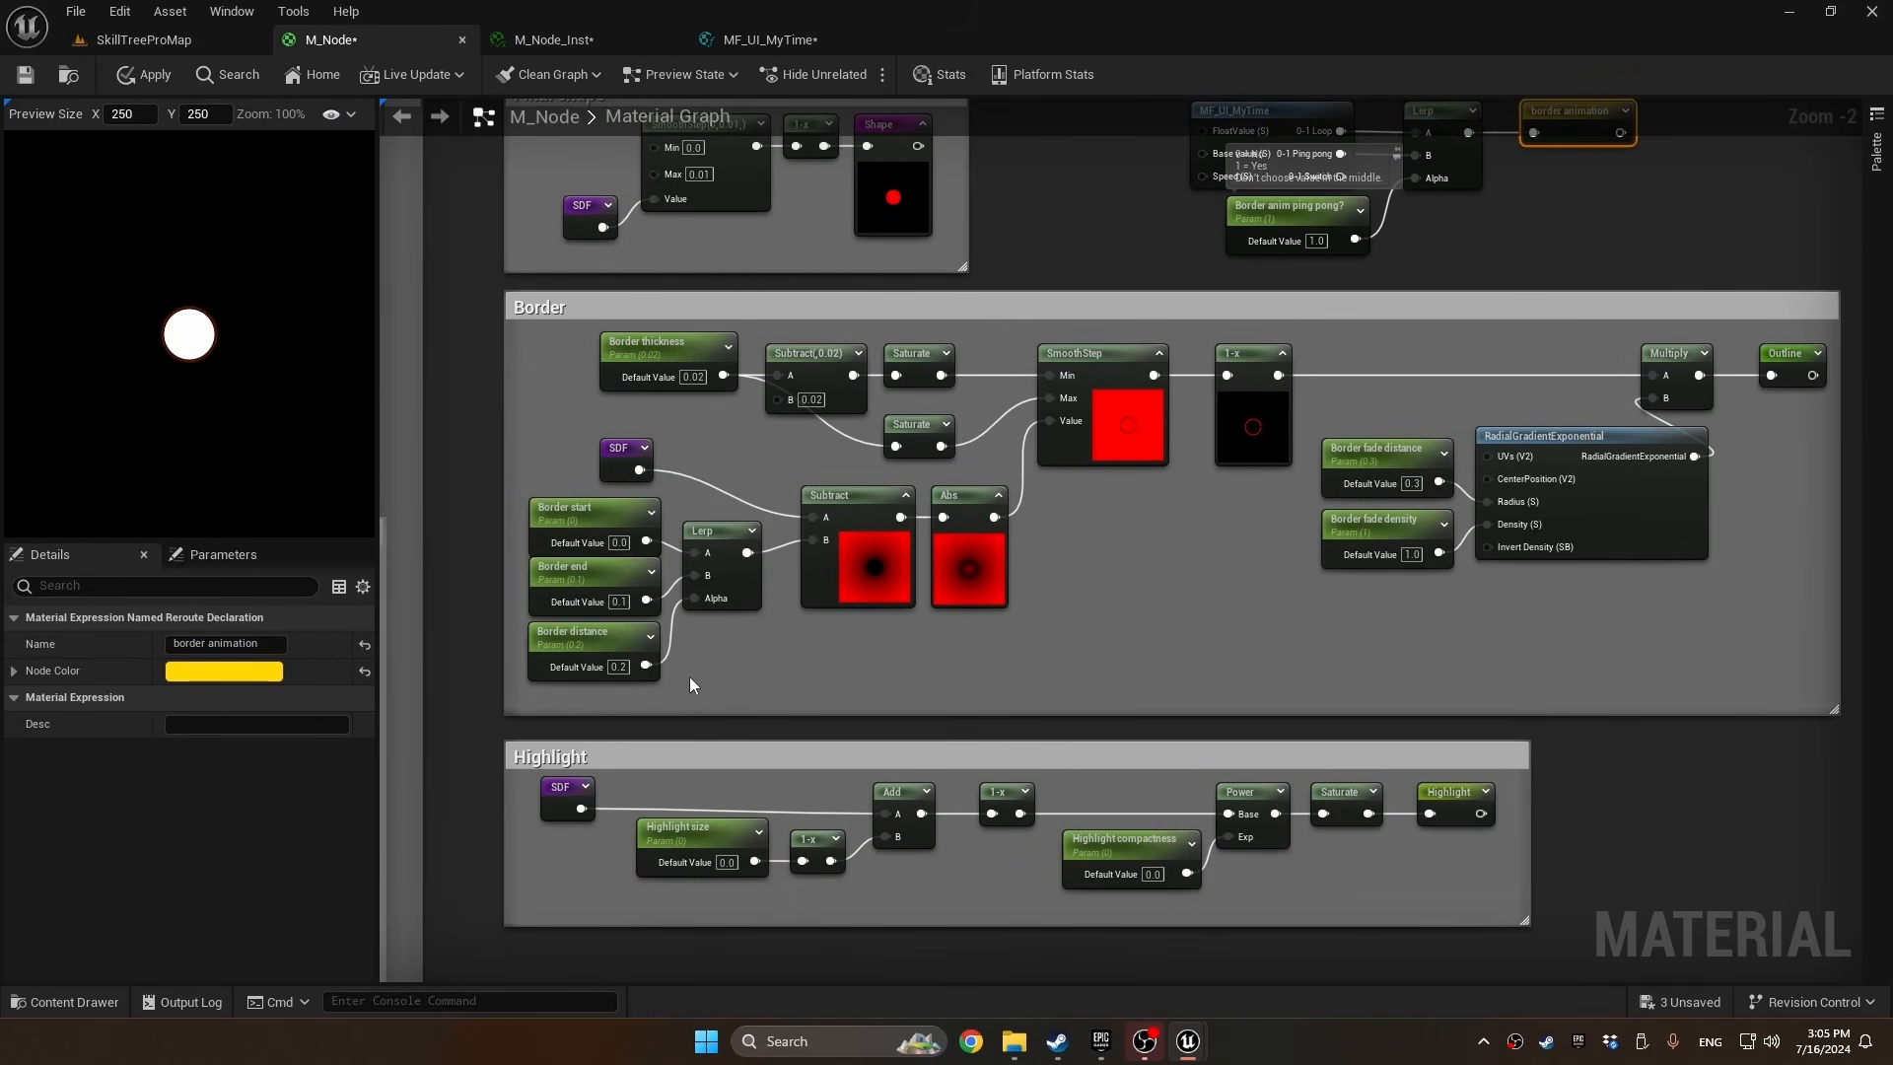
{"action": "left_click", "coordinate": [671, 641], "text": "alt"}
{"action": "left_click_drag", "start_coordinate": [596, 627], "coordinate": [1088, 148]}
{"action": "left_click_drag", "start_coordinate": [695, 600], "coordinate": [611, 664]}
{"action": "type", "text": "border"}
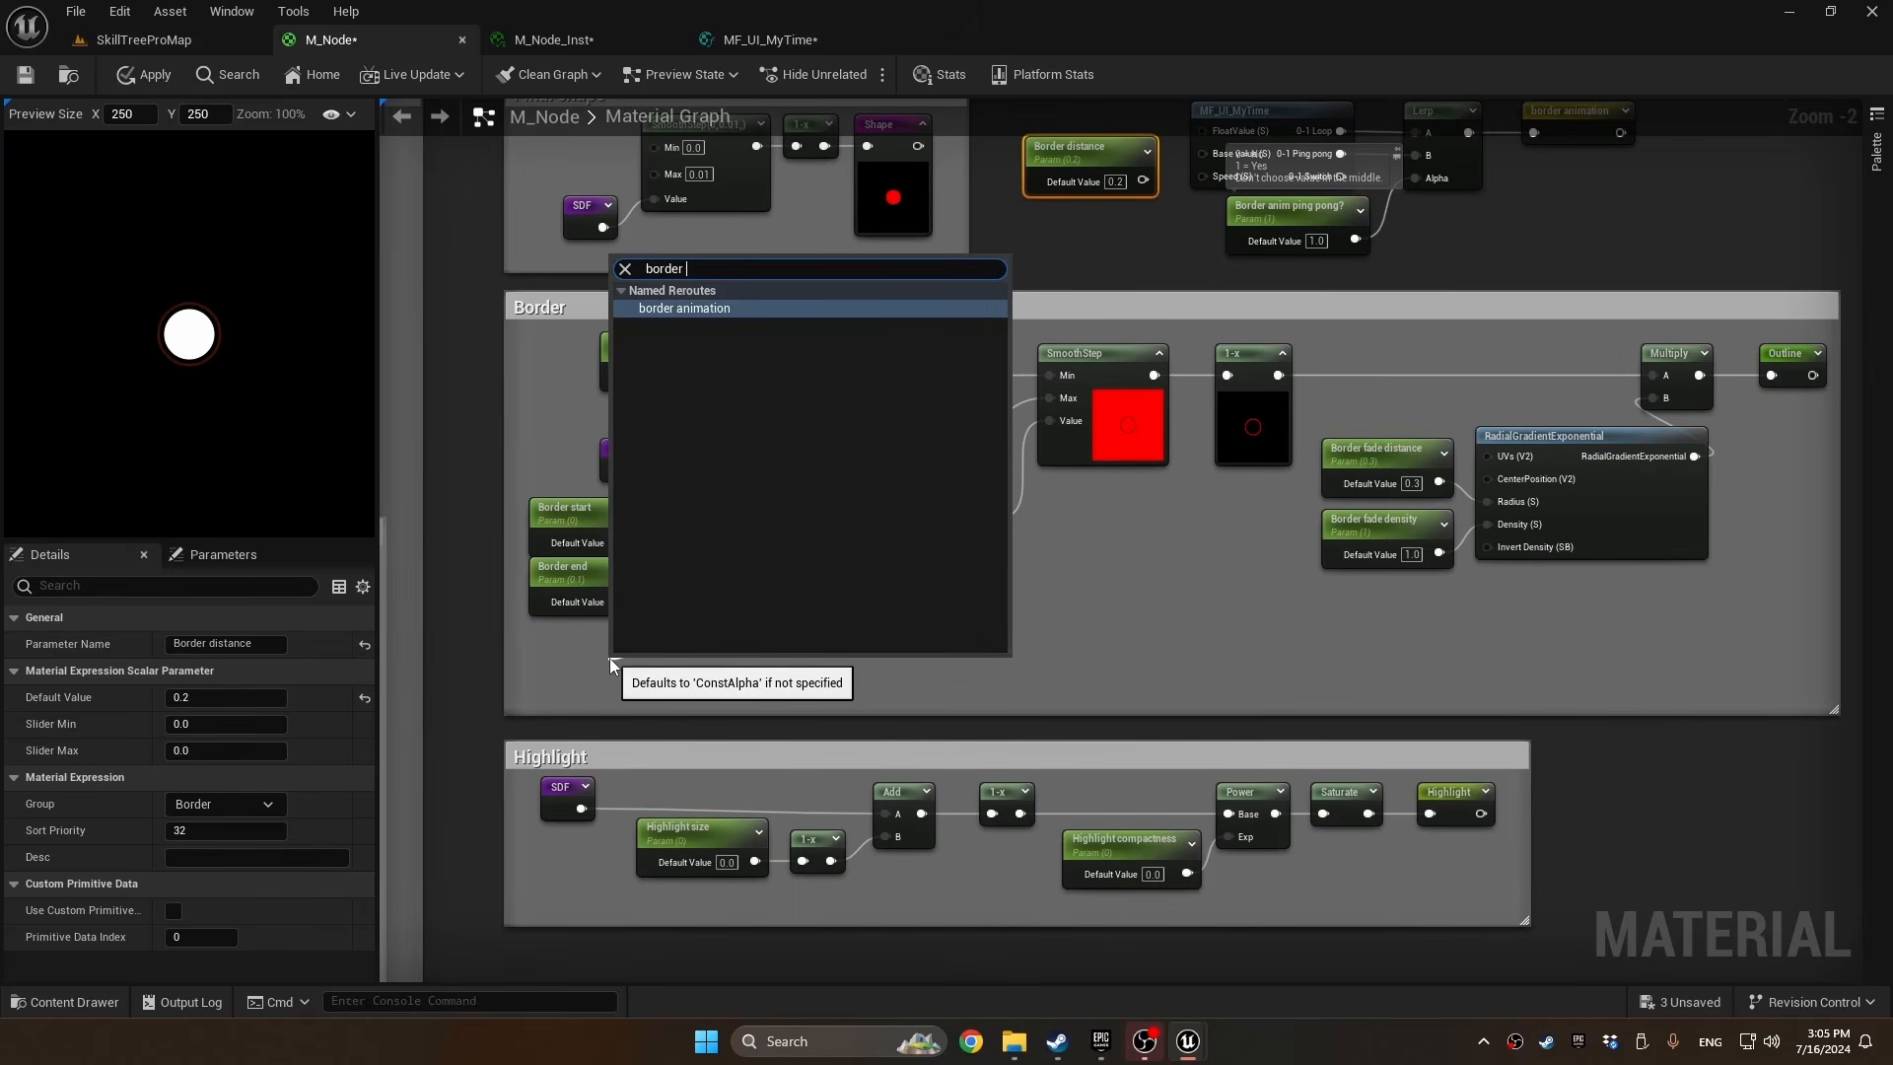
{"action": "key", "text": "Return"}
In MF_UI_MyTime, delete the FloatValue input and connect the Time node directly to Multiply's A input
{"action": "right_click_drag", "start_coordinate": [1154, 252], "coordinate": [1128, 296]}
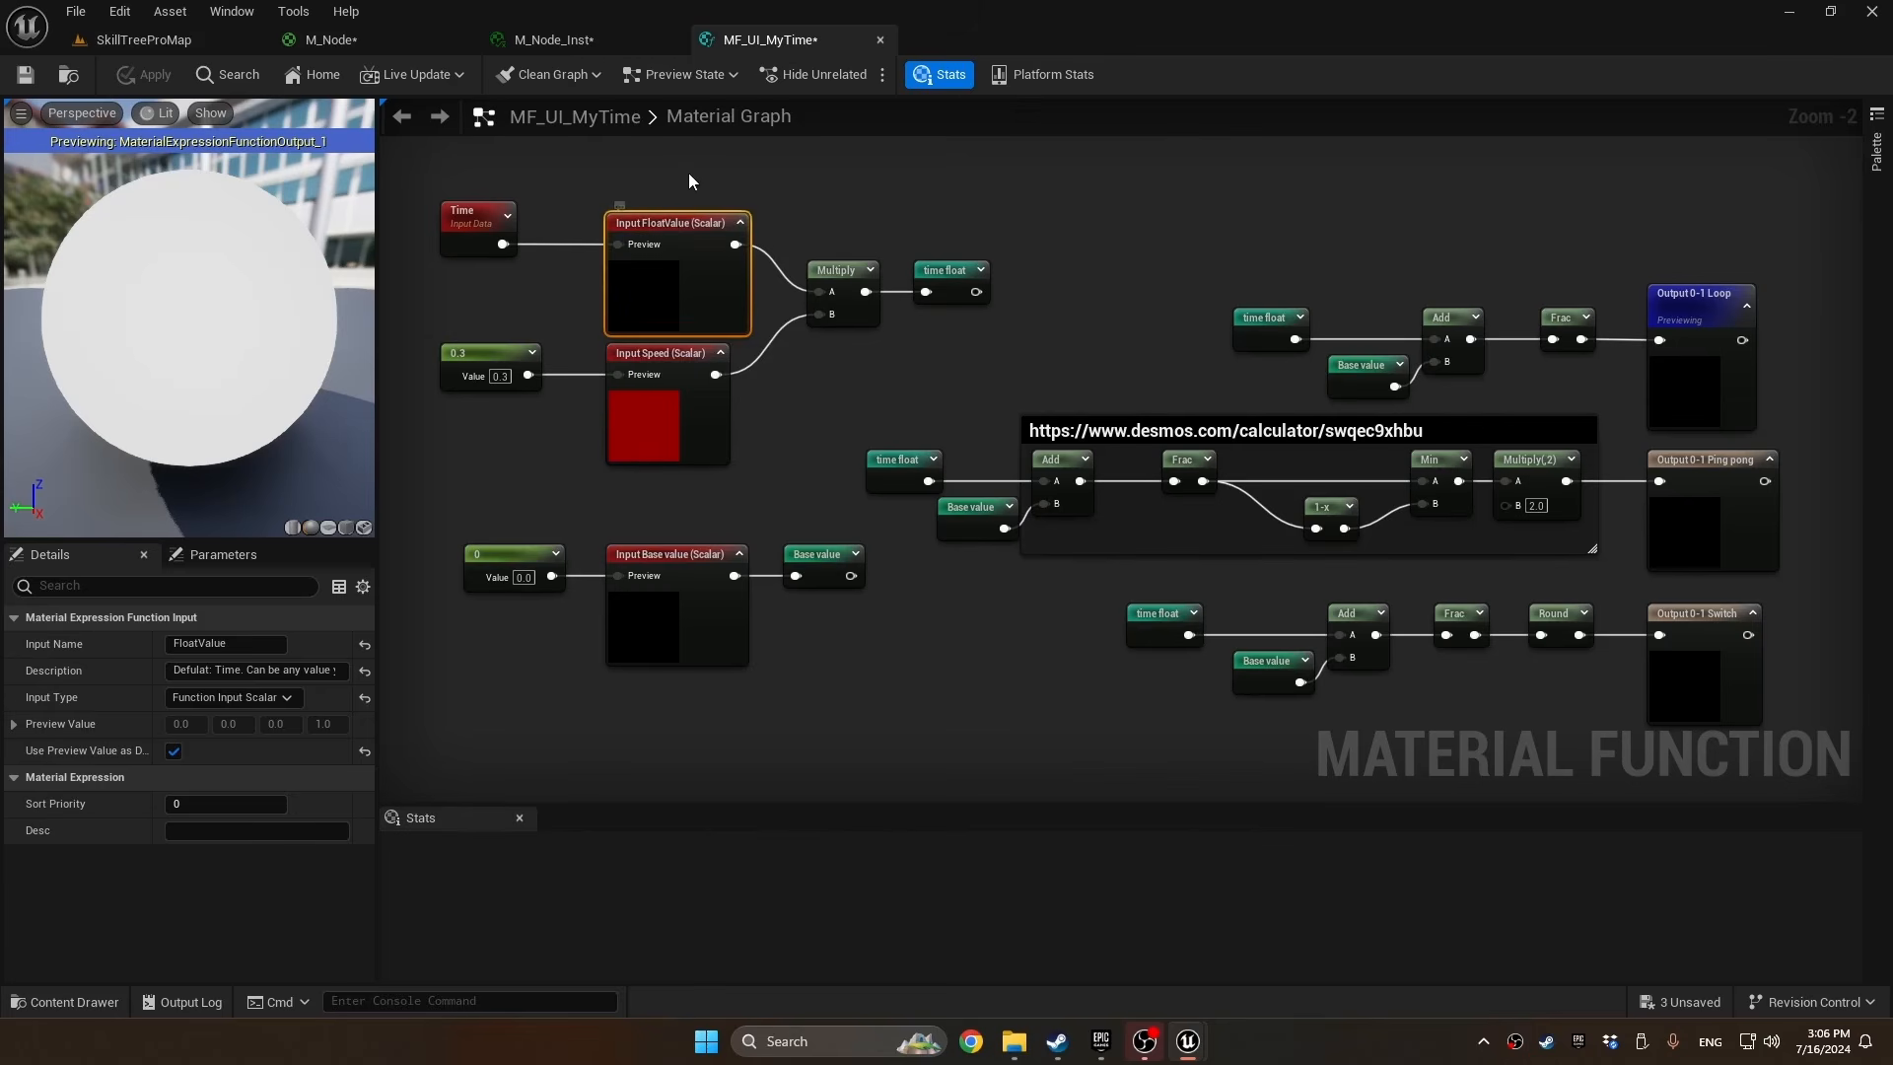
{"action": "left_click", "coordinate": [691, 180]}
{"action": "left_click", "coordinate": [671, 229]}
{"action": "key", "text": "Delete"}
{"action": "left_click", "coordinate": [1090, 566]}
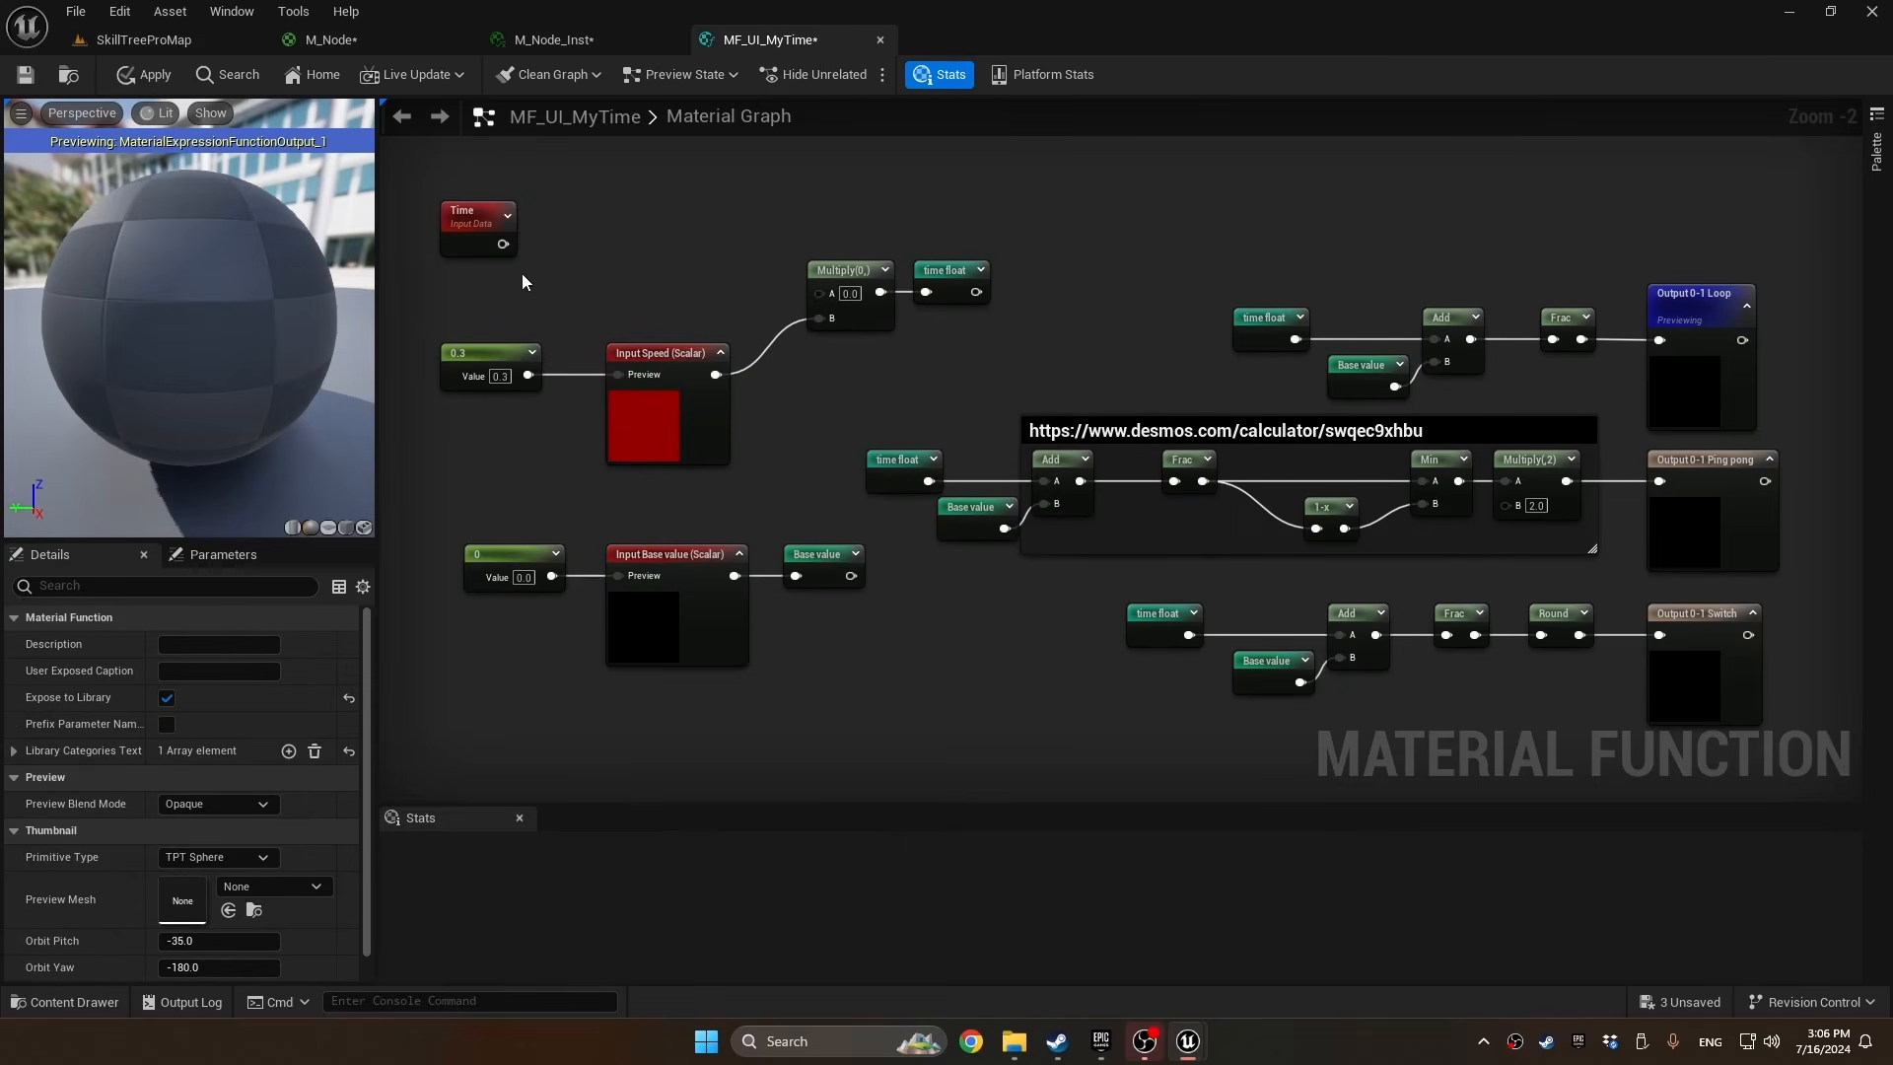
{"action": "left_click_drag", "start_coordinate": [502, 245], "coordinate": [819, 292]}
{"action": "left_click_drag", "start_coordinate": [480, 229], "coordinate": [666, 229]}
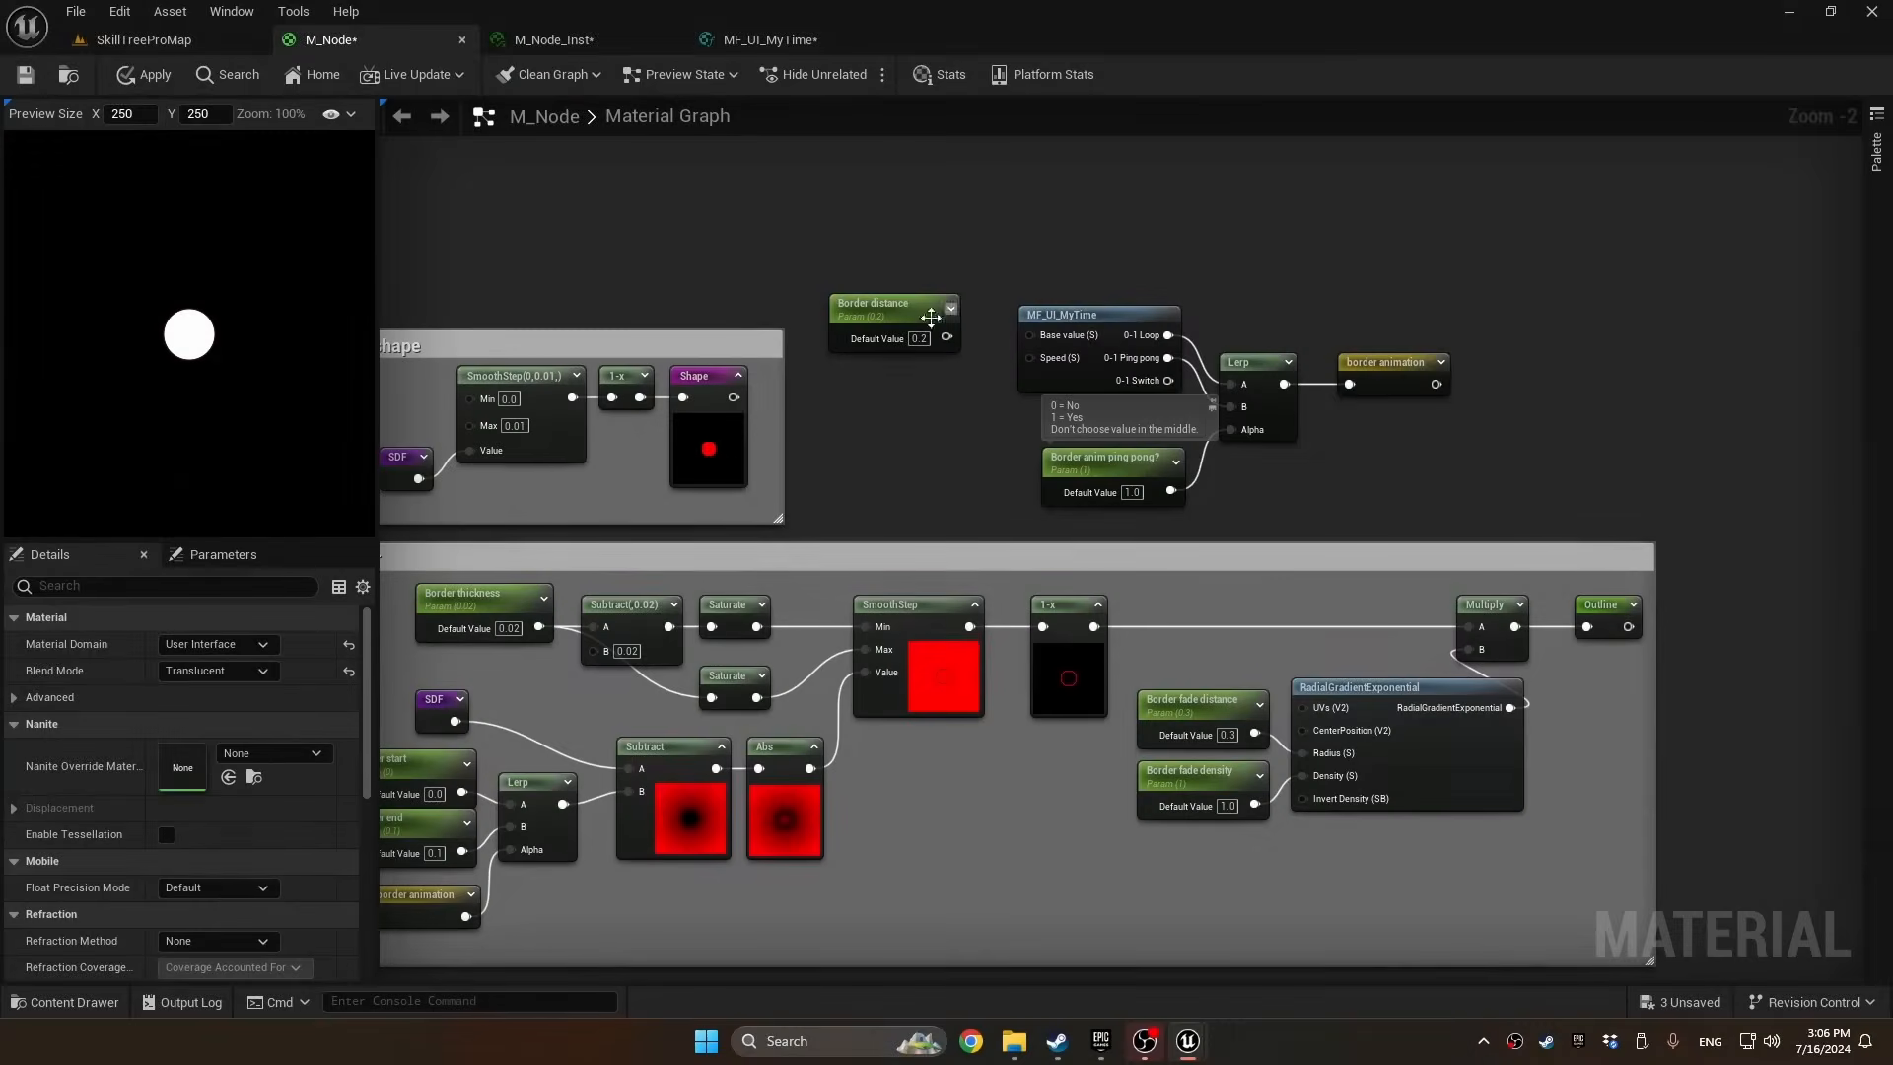
In M_Node, connect Border distance to MF_UI_MyTime's Base value and promote its Speed input to a parameter named "Border anim speed"
{"action": "left_click_drag", "start_coordinate": [946, 338], "coordinate": [1029, 335]}
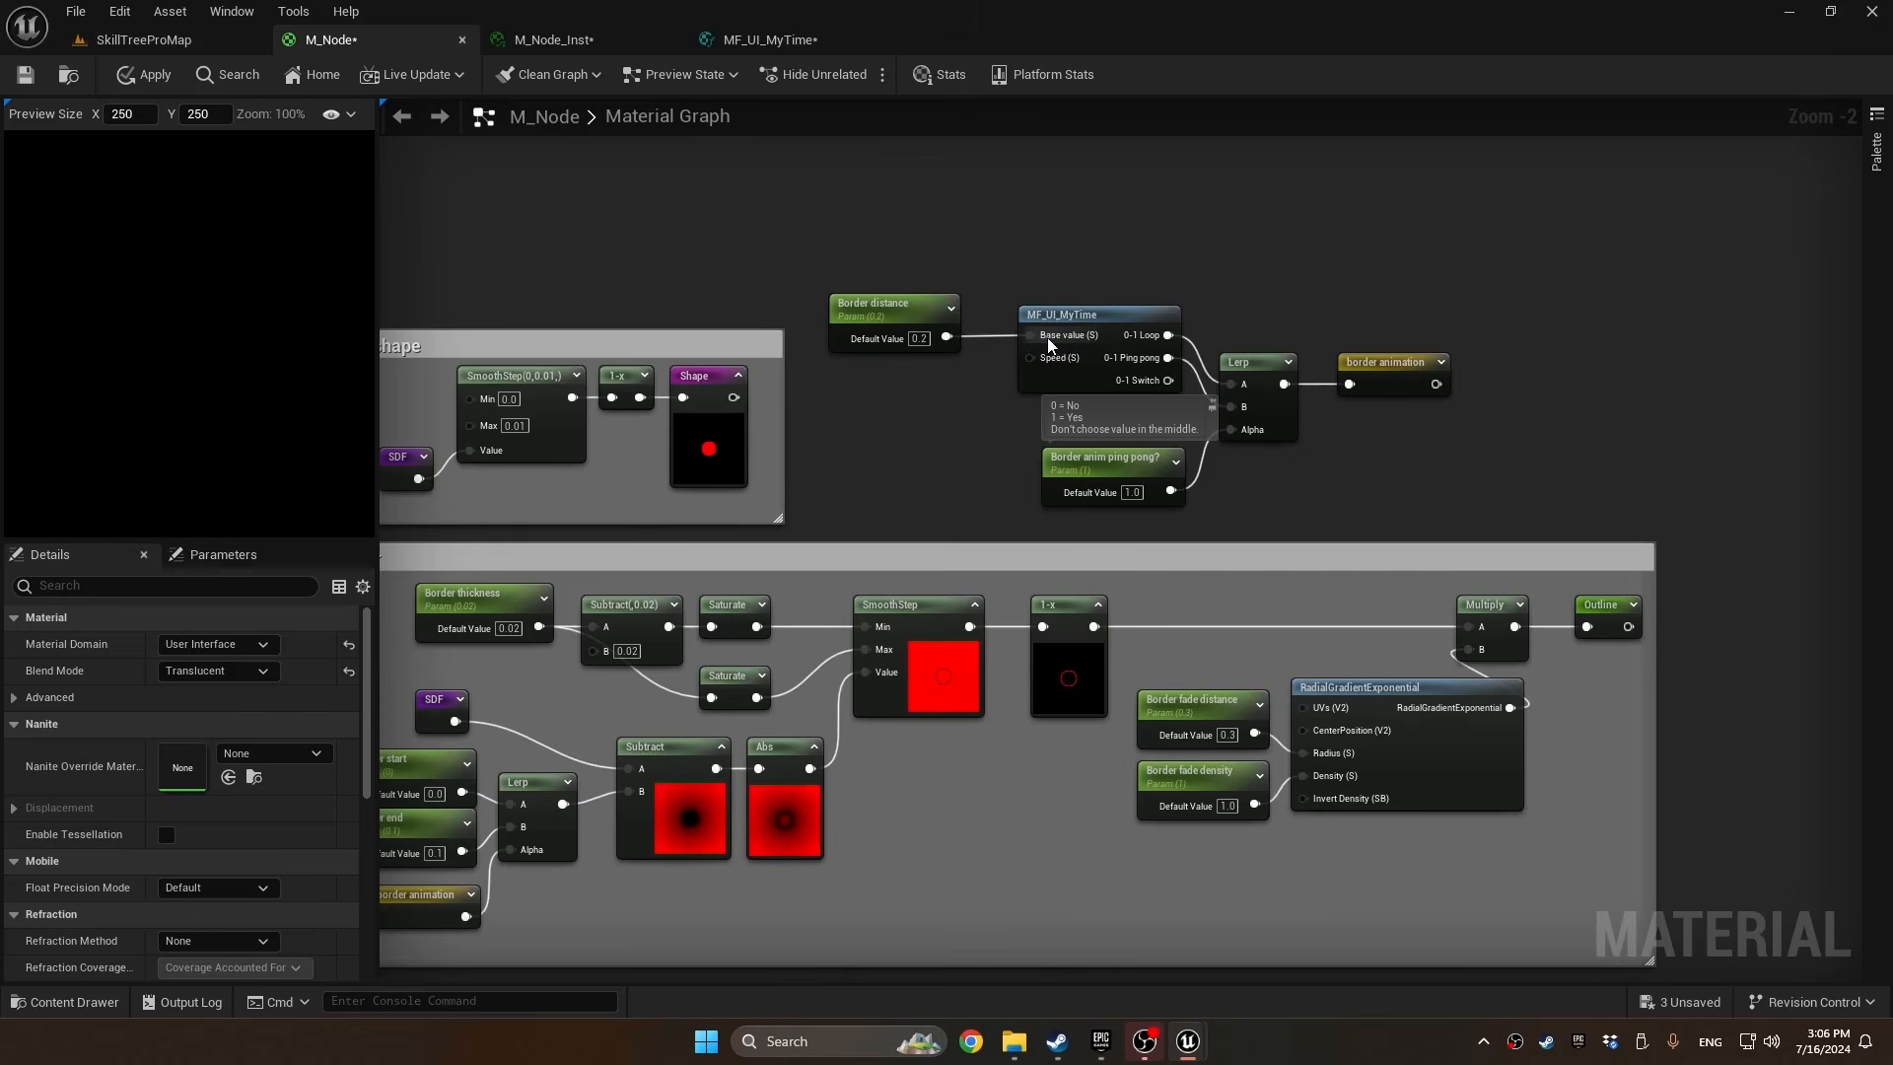
{"action": "right_click", "coordinate": [1032, 361]}
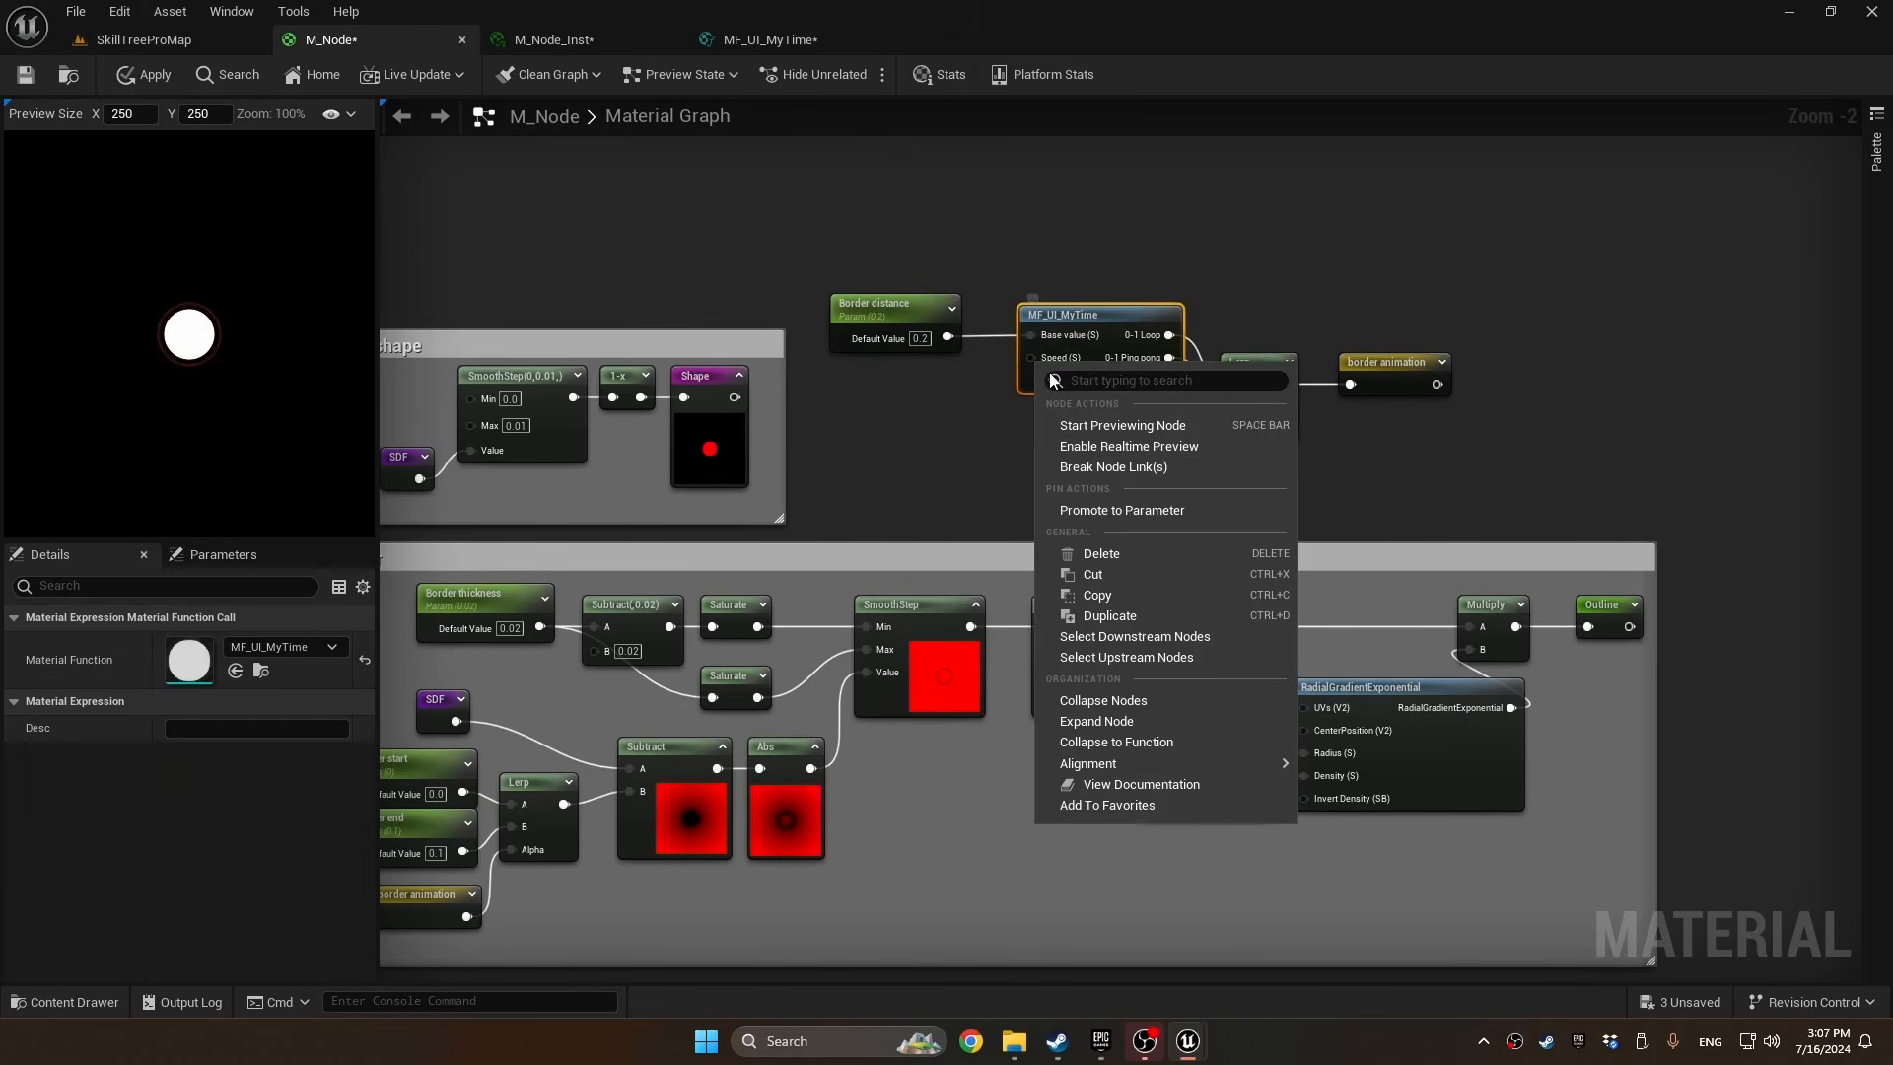
{"action": "left_click", "coordinate": [1127, 516]}
{"action": "type", "text": "Border anim speed"}
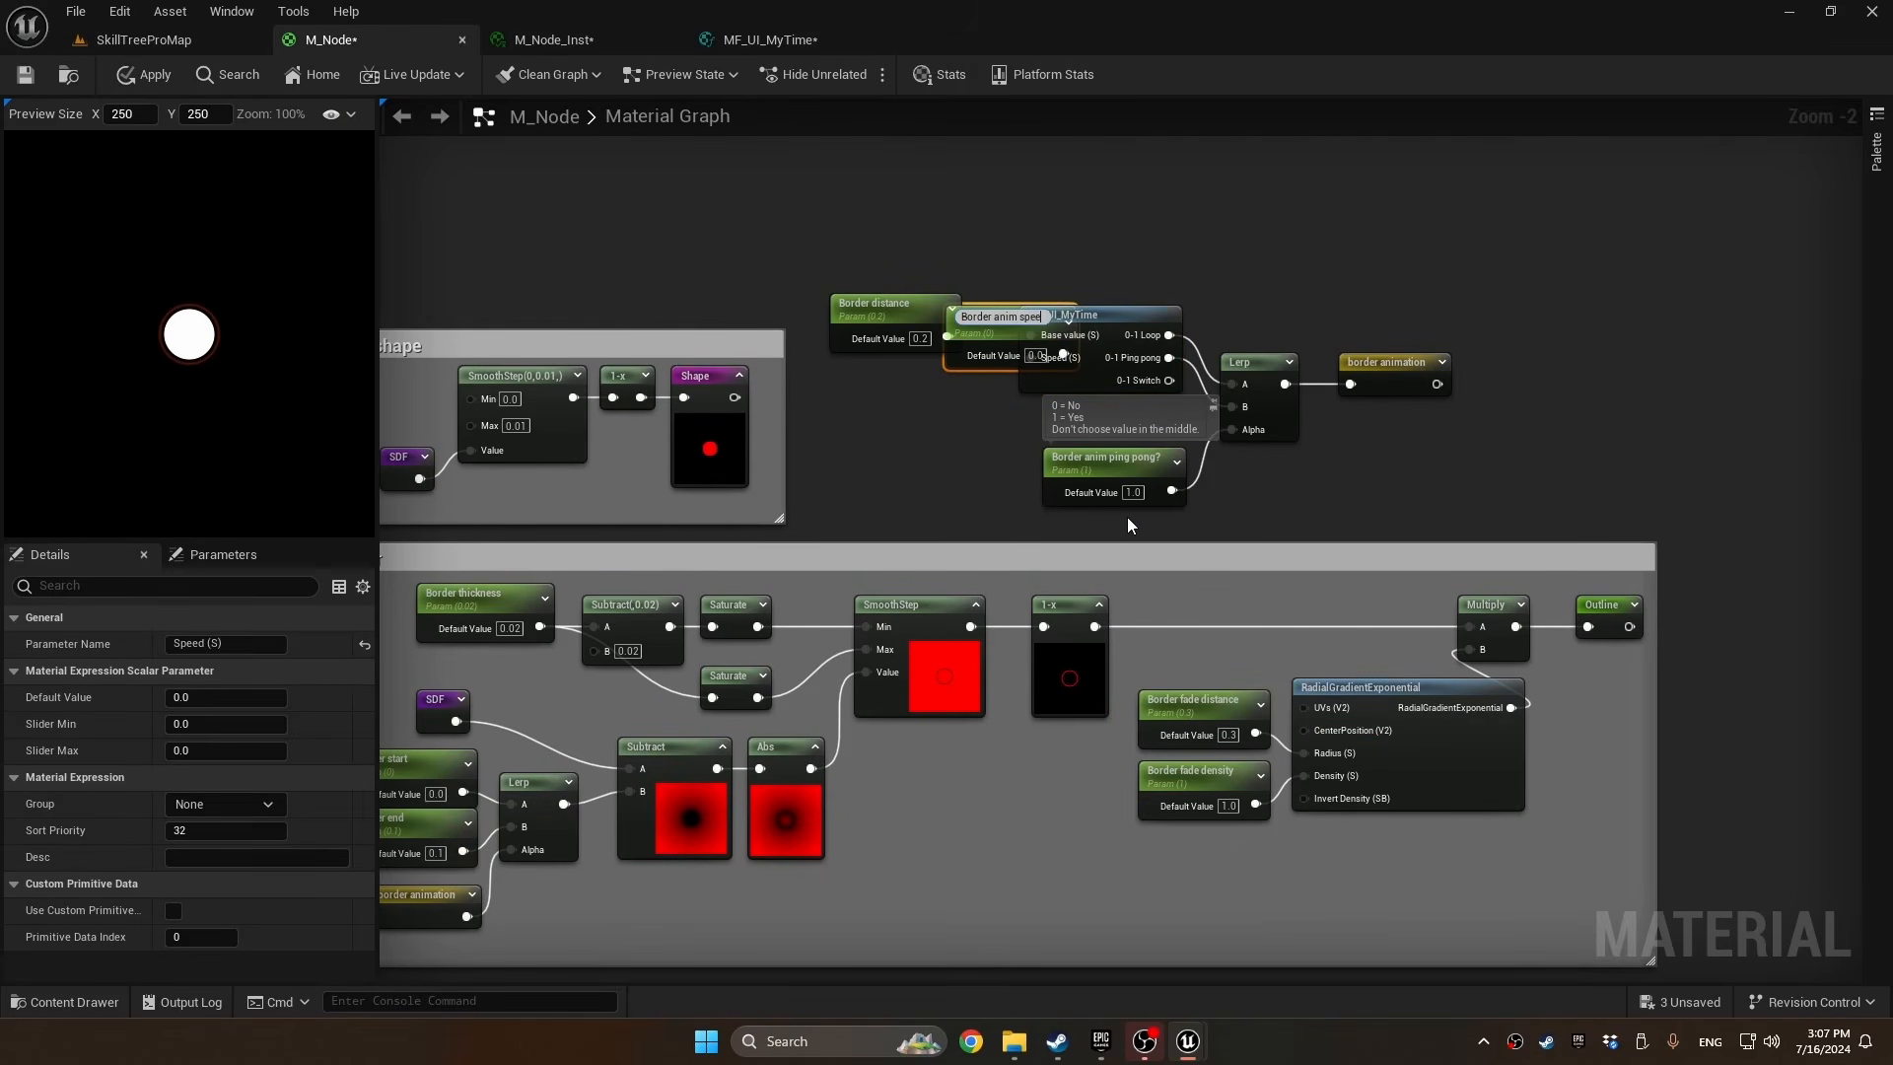
{"action": "key", "text": "Return"}
Give Border anim speed slider maximum 1, the Border group and the description "THIS VALUE CANNOT SMOOTHLY LERP, SO KEEP IT CONSISTENT"
{"action": "left_click", "coordinate": [216, 756]}
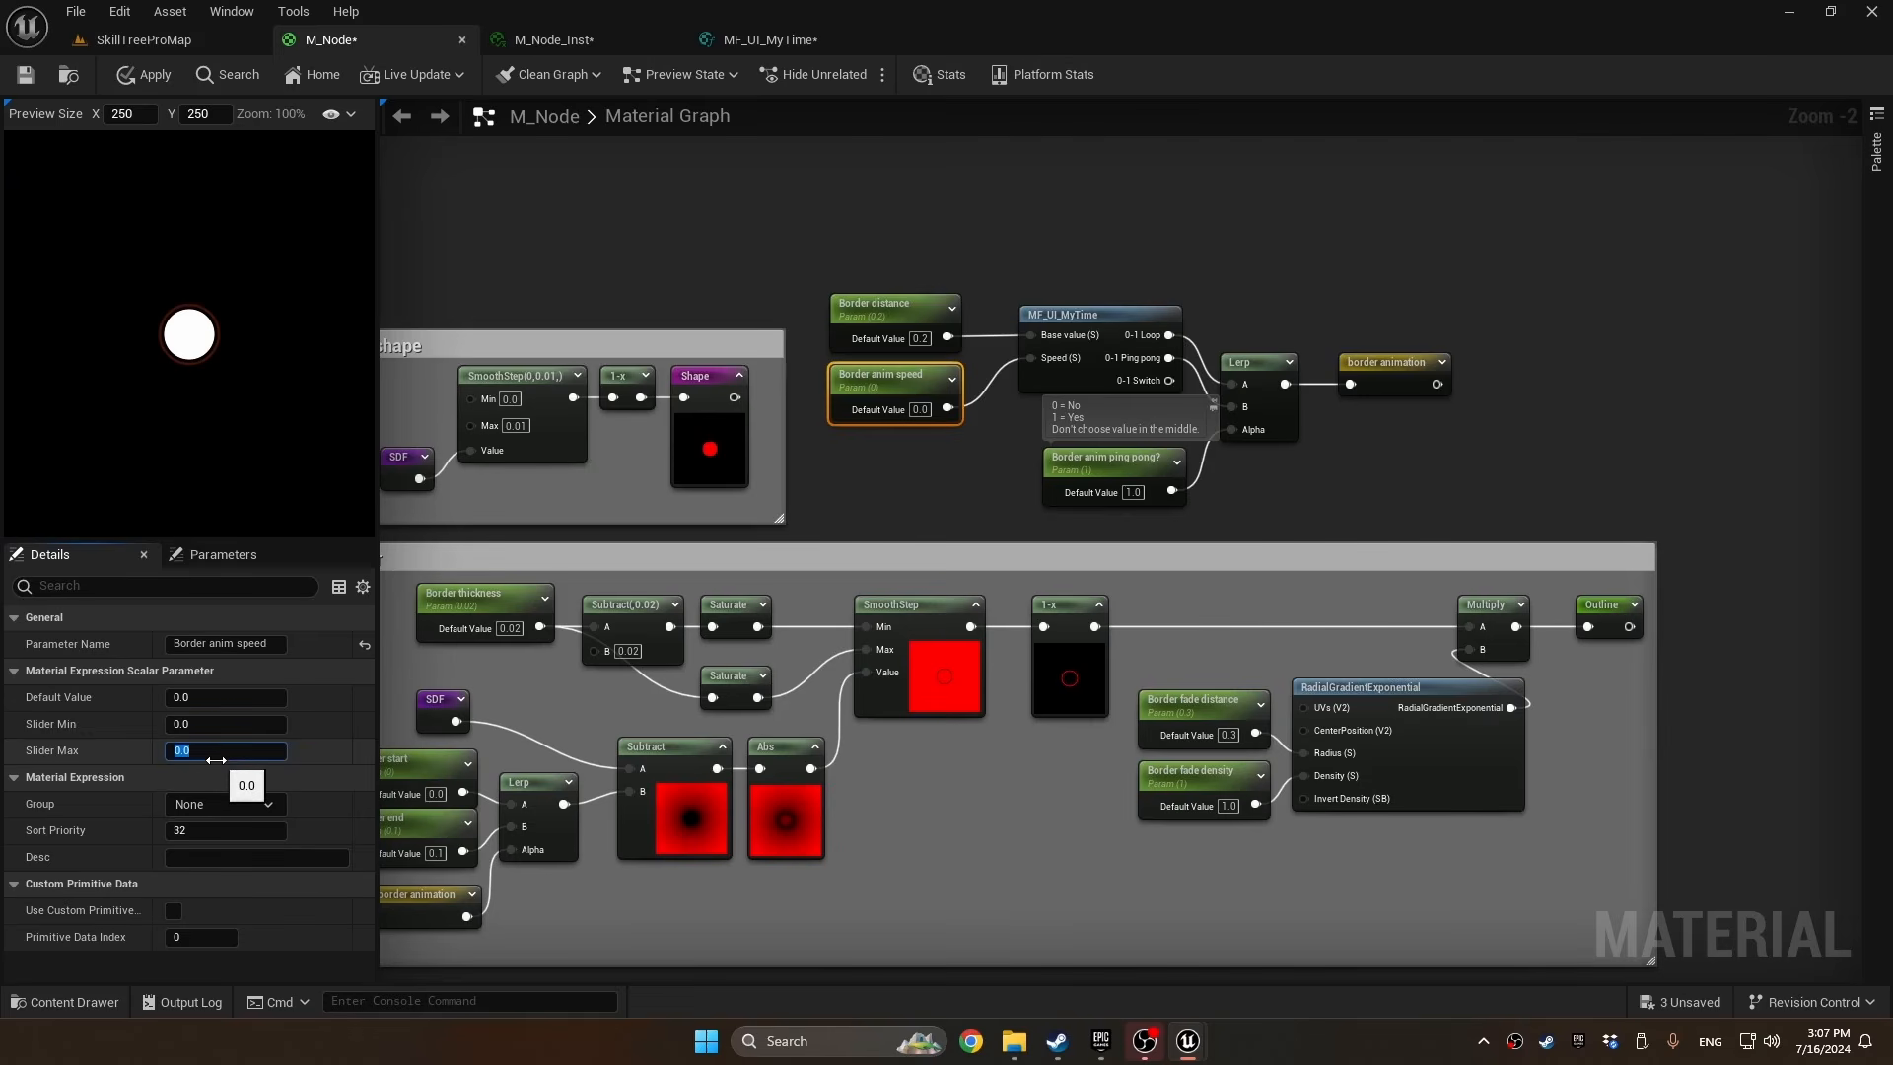
{"action": "left_click", "coordinate": [276, 803]}
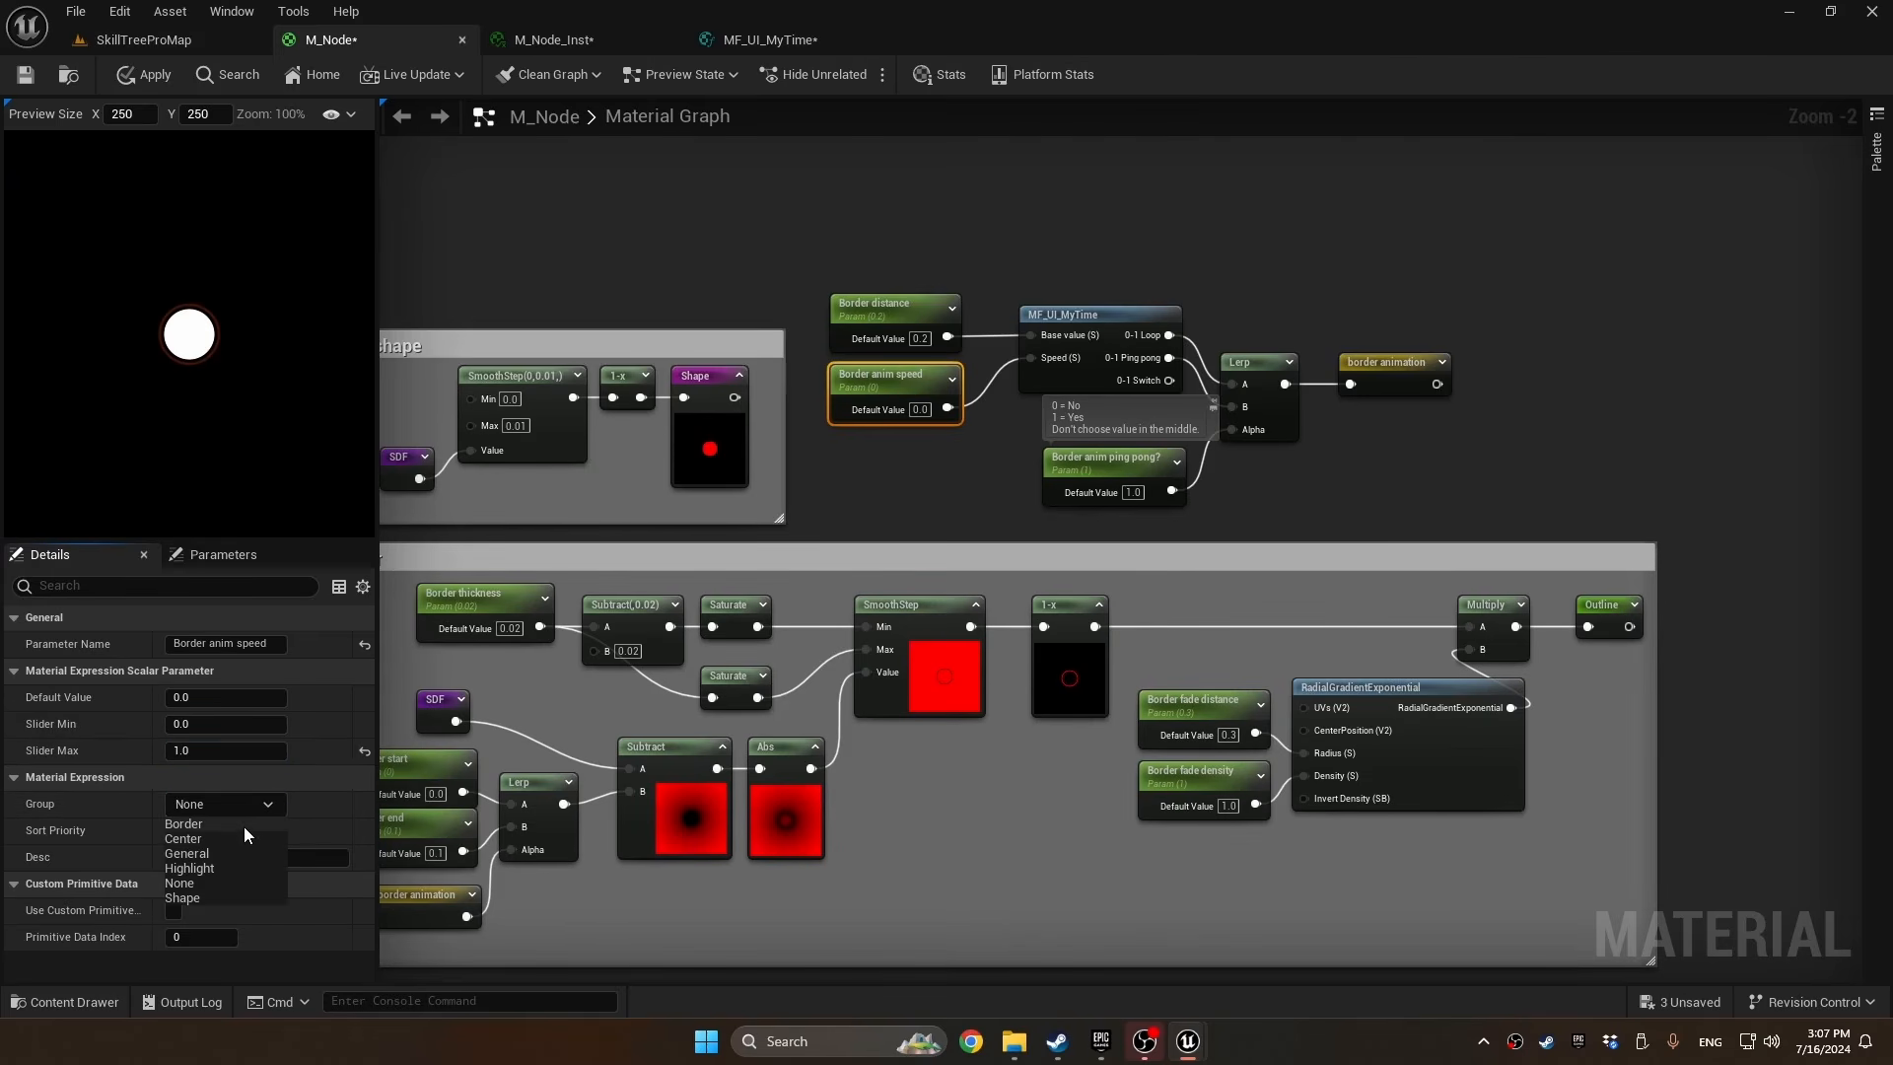
{"action": "left_click", "coordinate": [244, 827]}
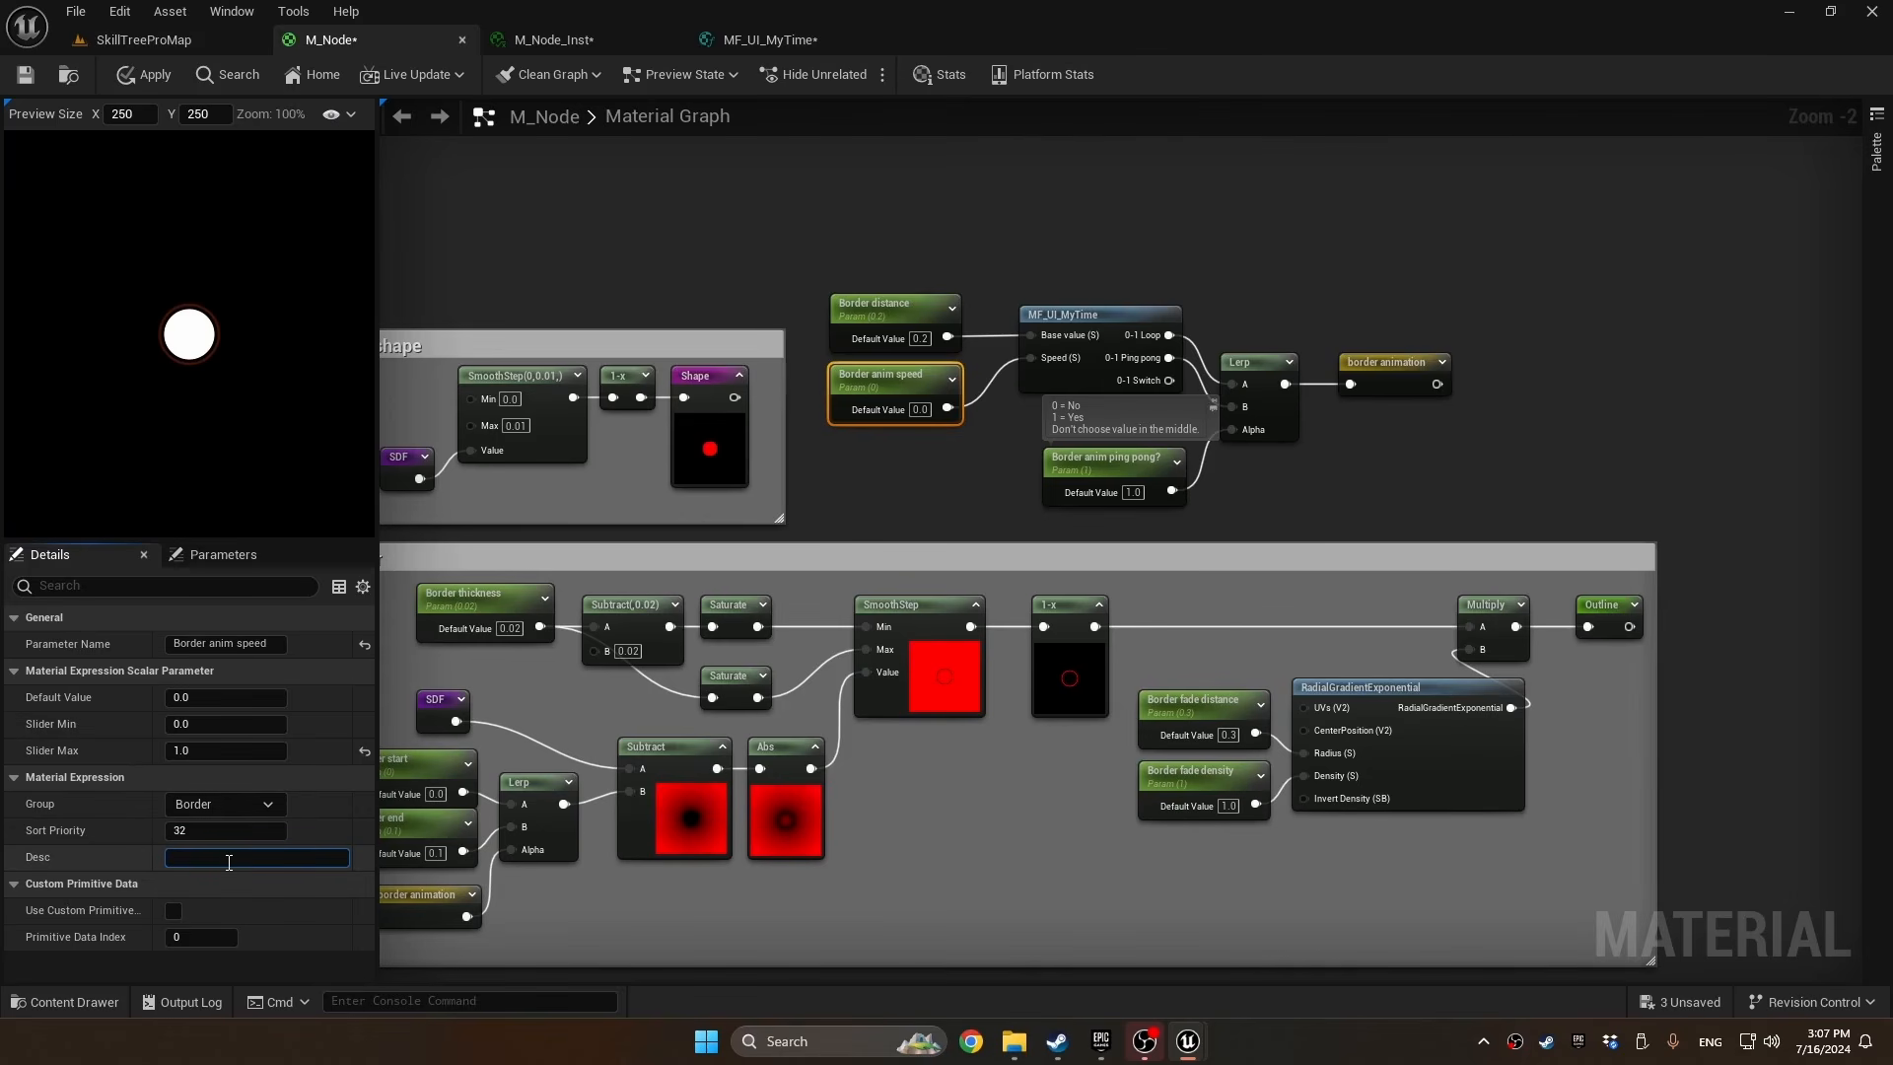
{"action": "type", "text": "THIS VALUE CANNOT SMOOTHLY LERP, SO KEEP IT CONSISTENT"}
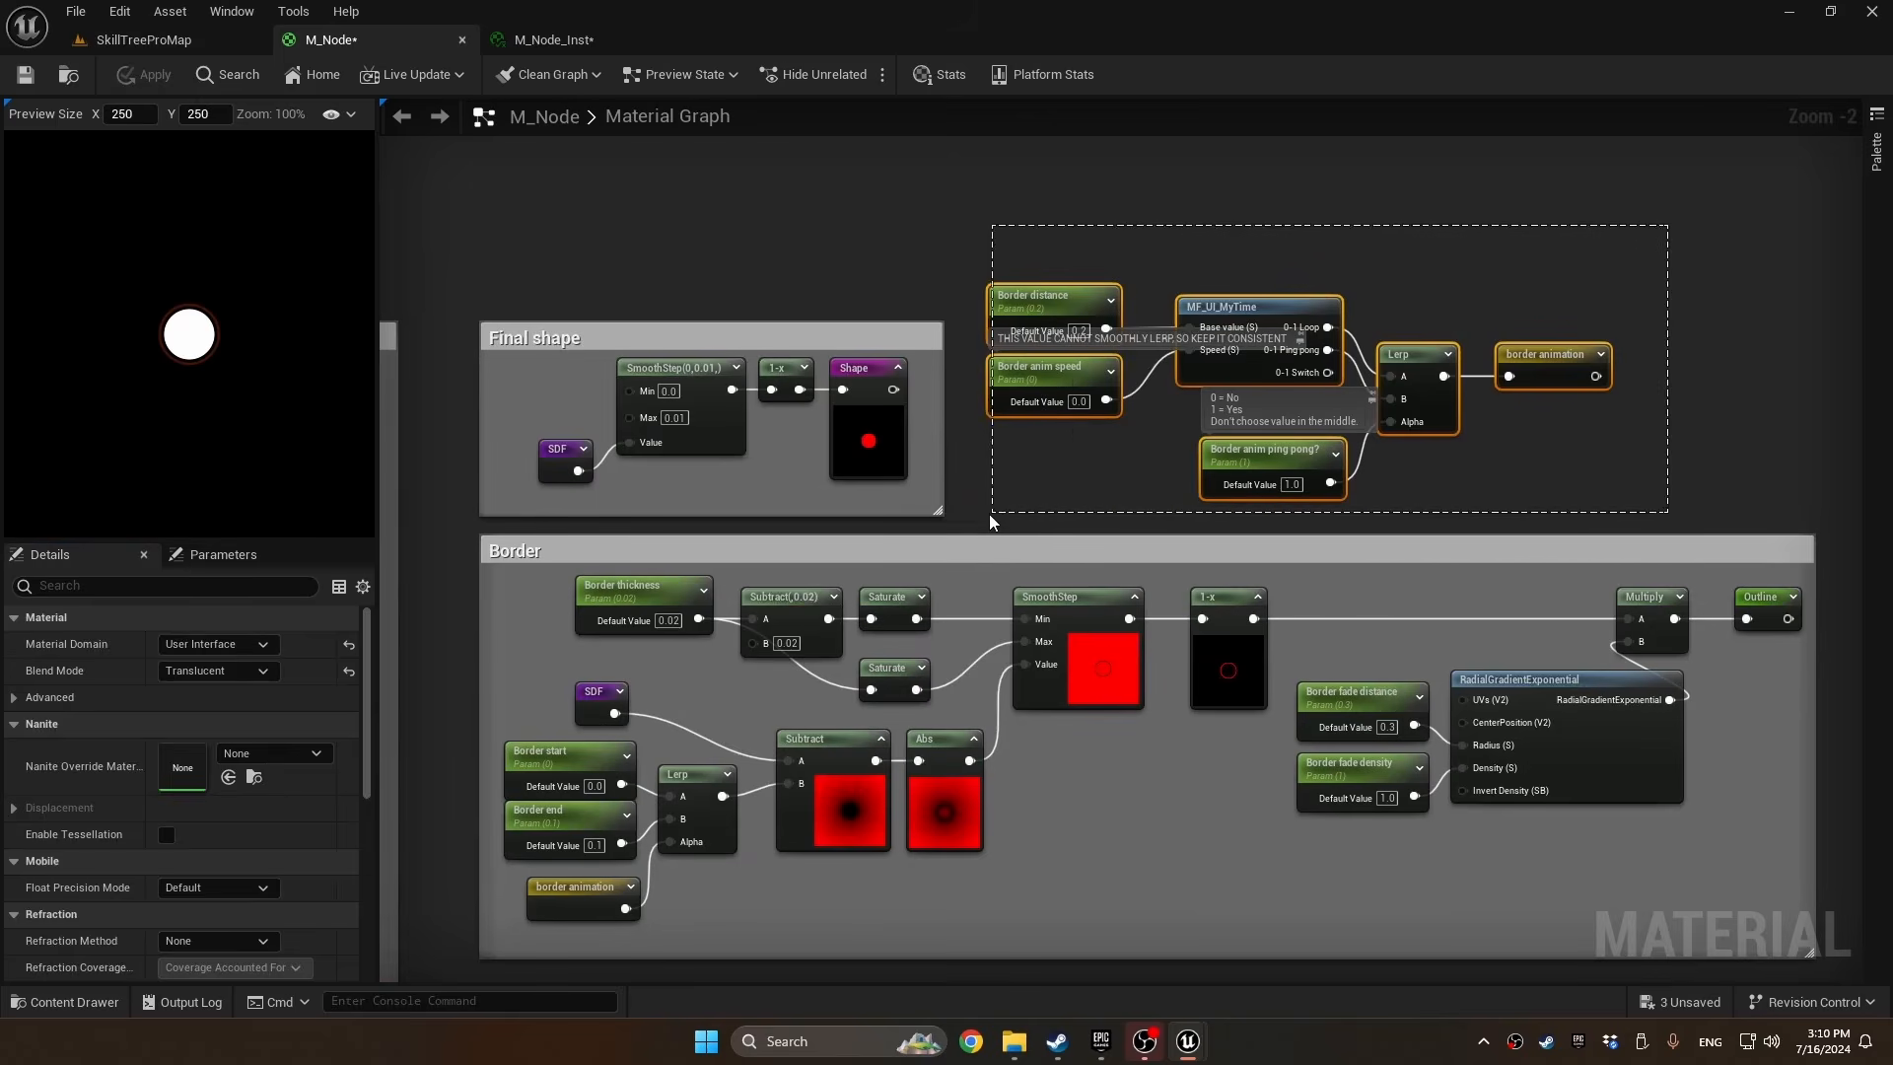
Enclose the border timing nodes in a comment titled "Border animation"
{"action": "left_click_drag", "start_coordinate": [989, 512], "coordinate": [1033, 489]}
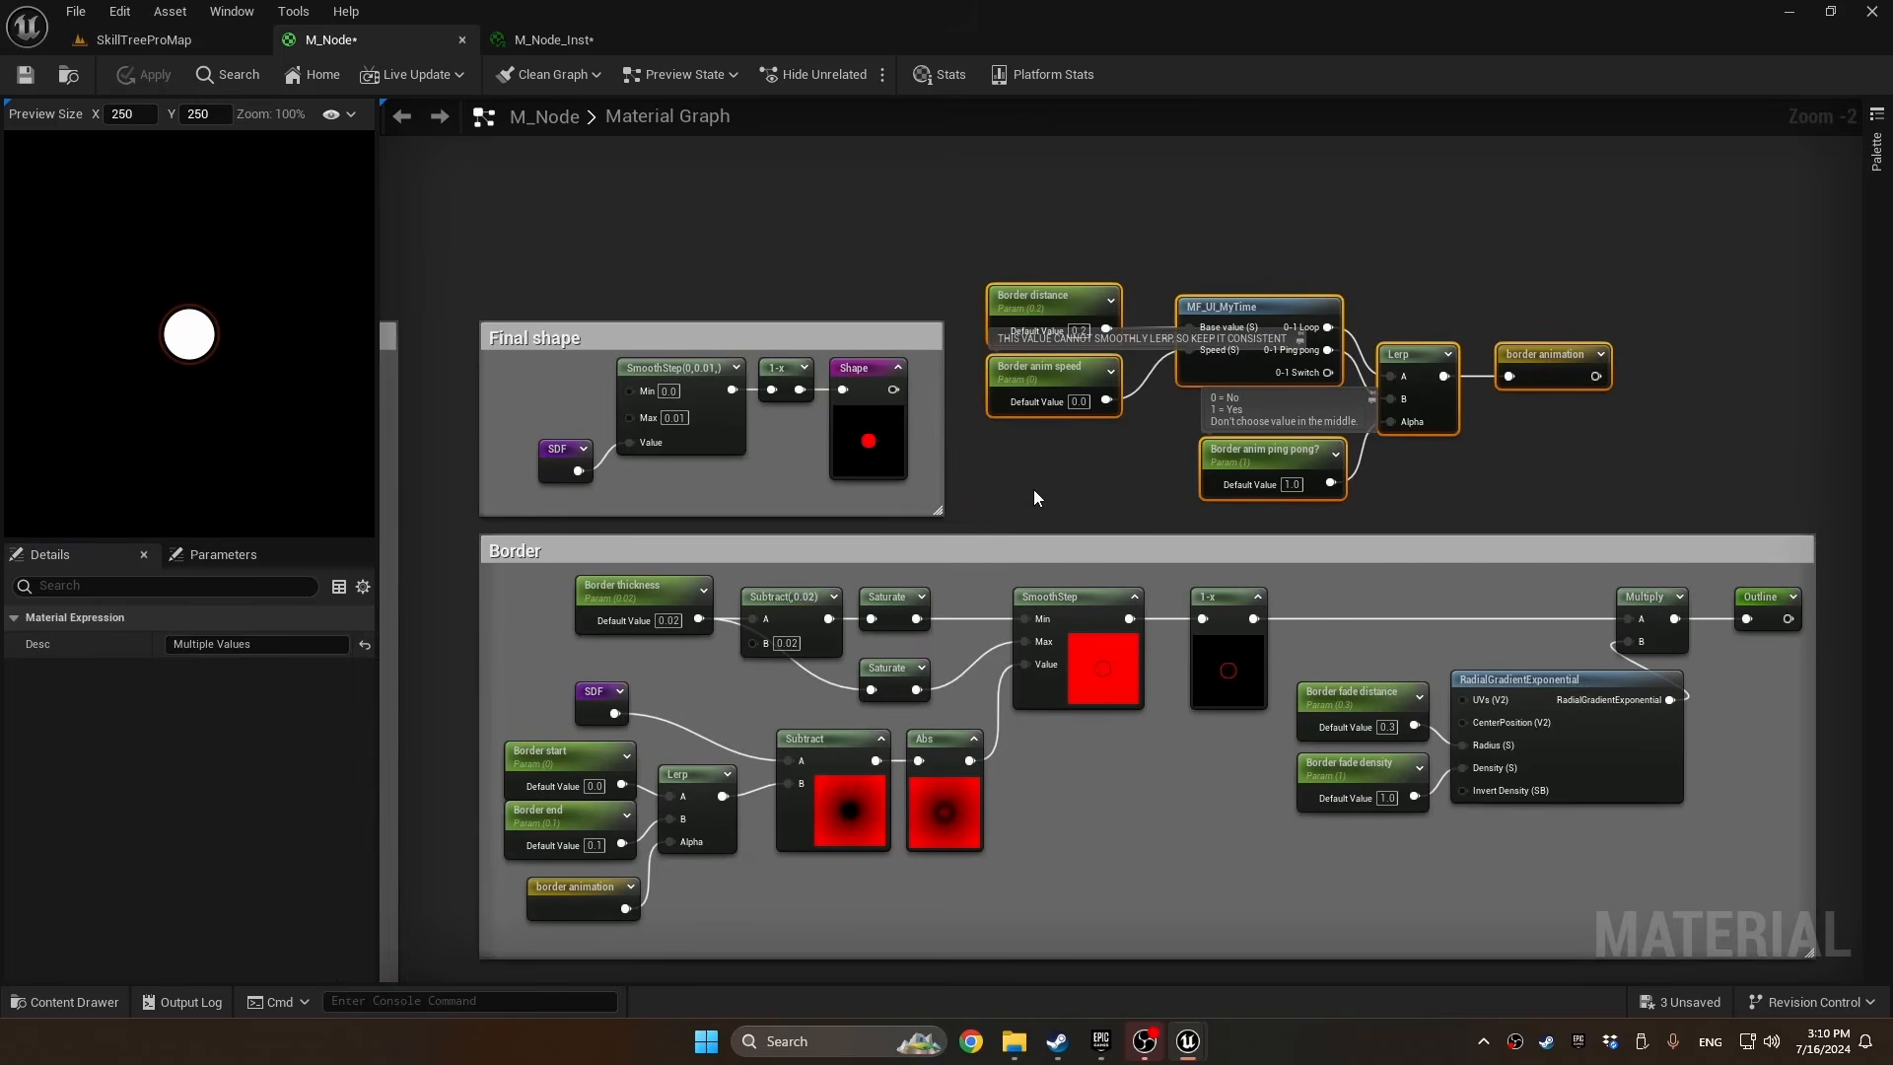
{"action": "type", "text": "cA"}
{"action": "key", "text": "BackSpace"}
{"action": "type", "text": "Border animation"}
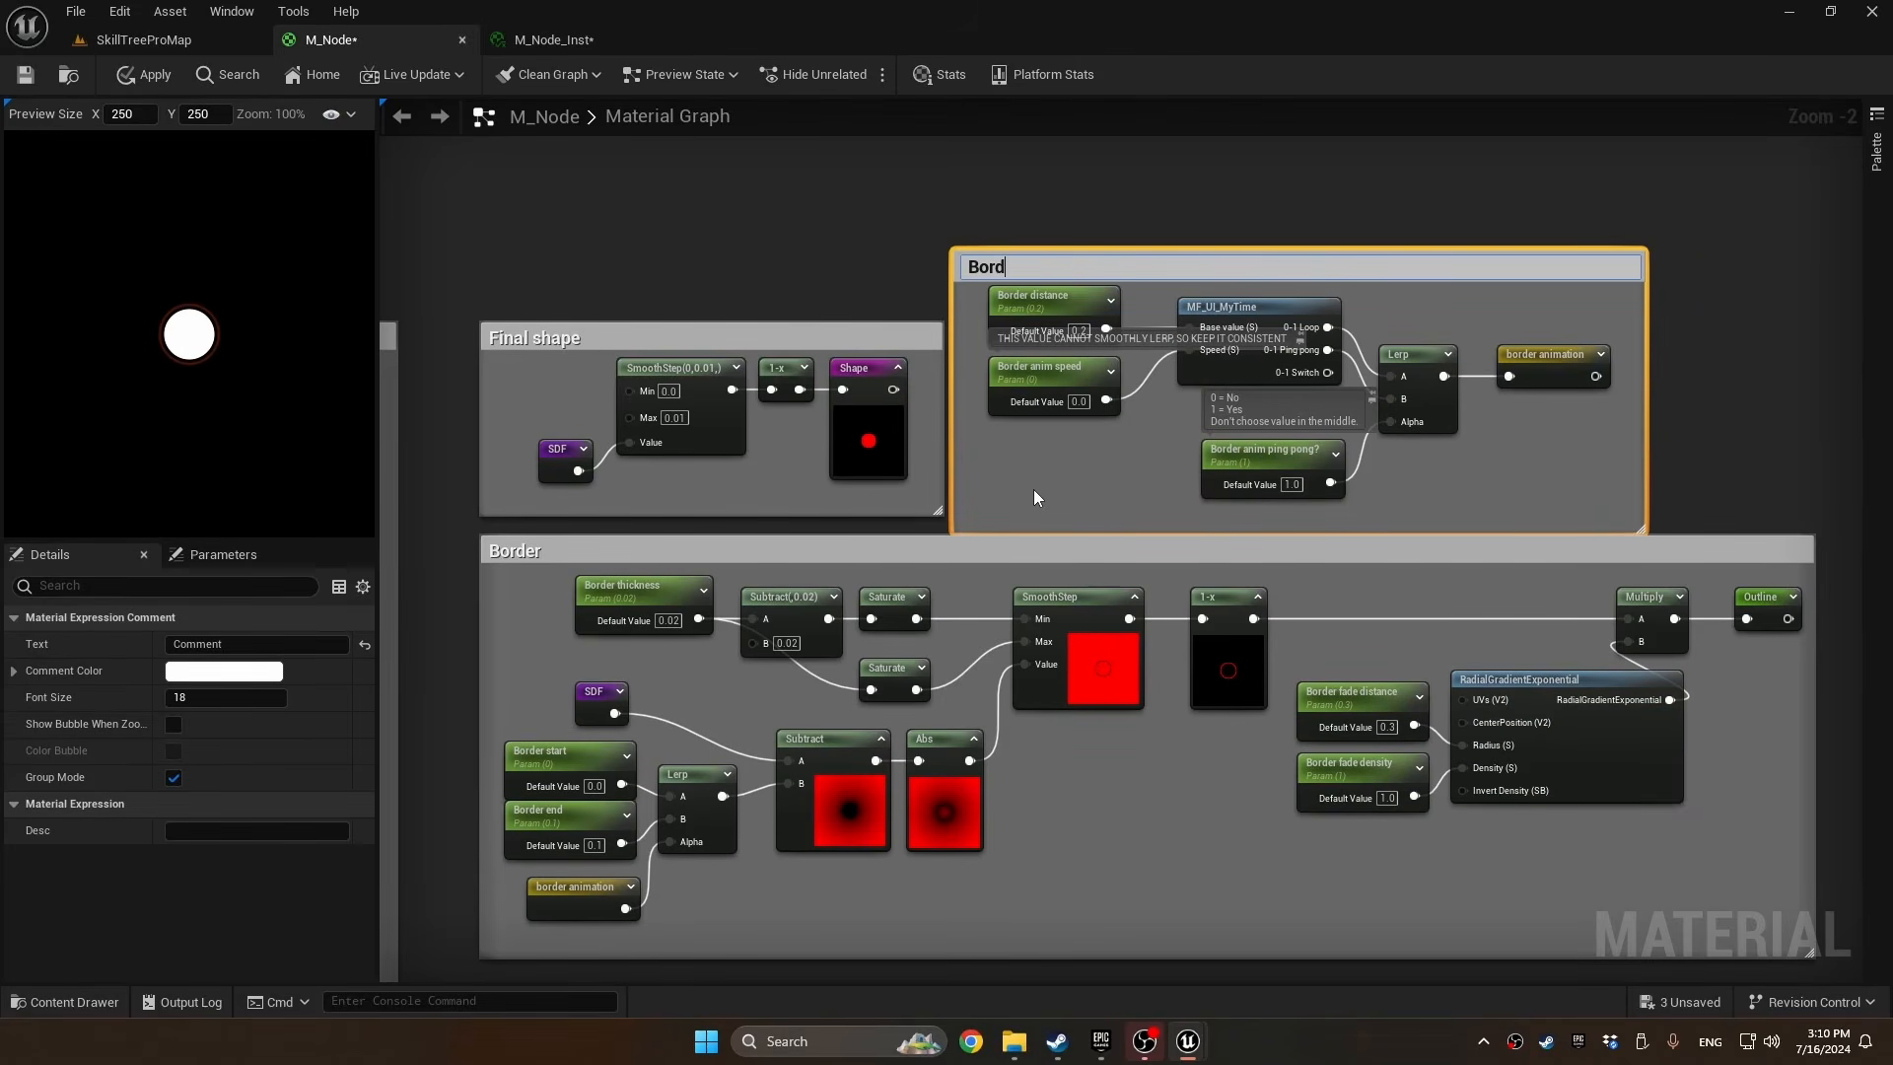
{"action": "key", "text": "Return"}
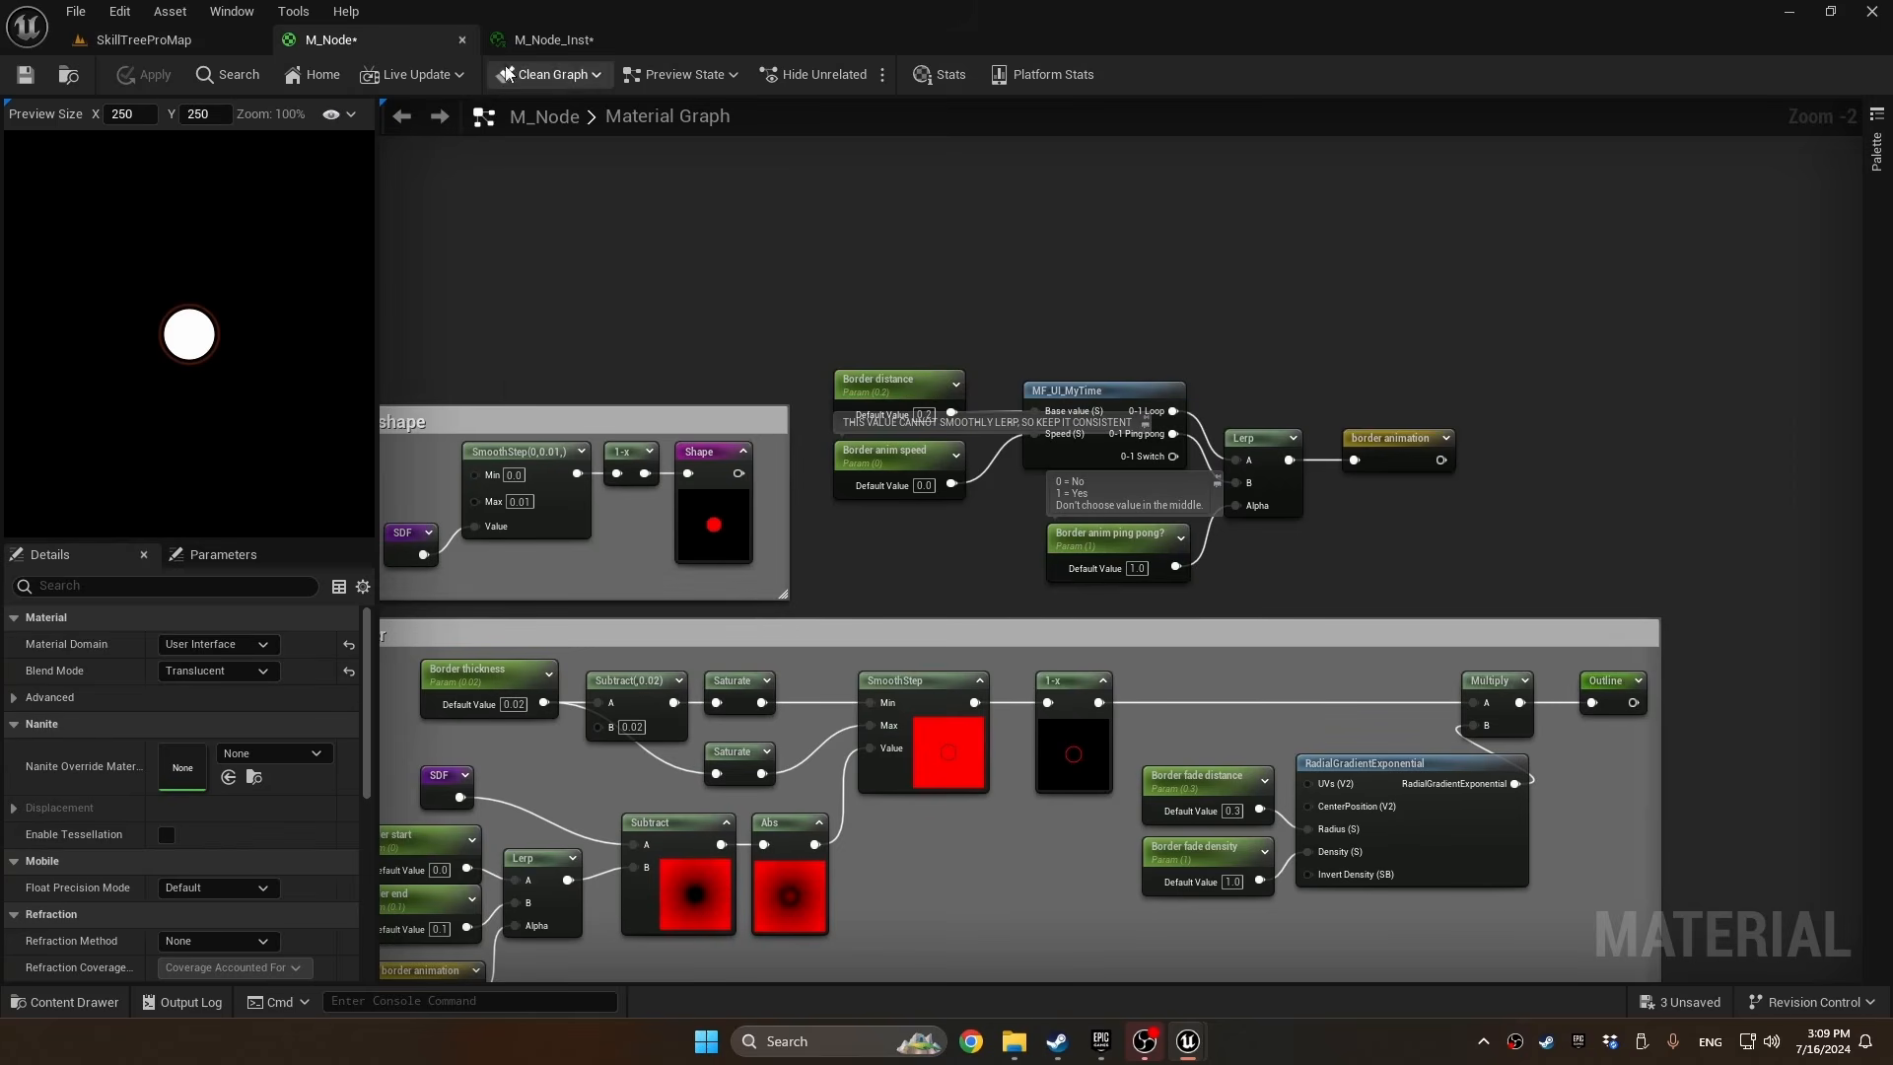
In M_Node_Inst, set Border anim ping pong? to 1
{"action": "left_click", "coordinate": [548, 39]}
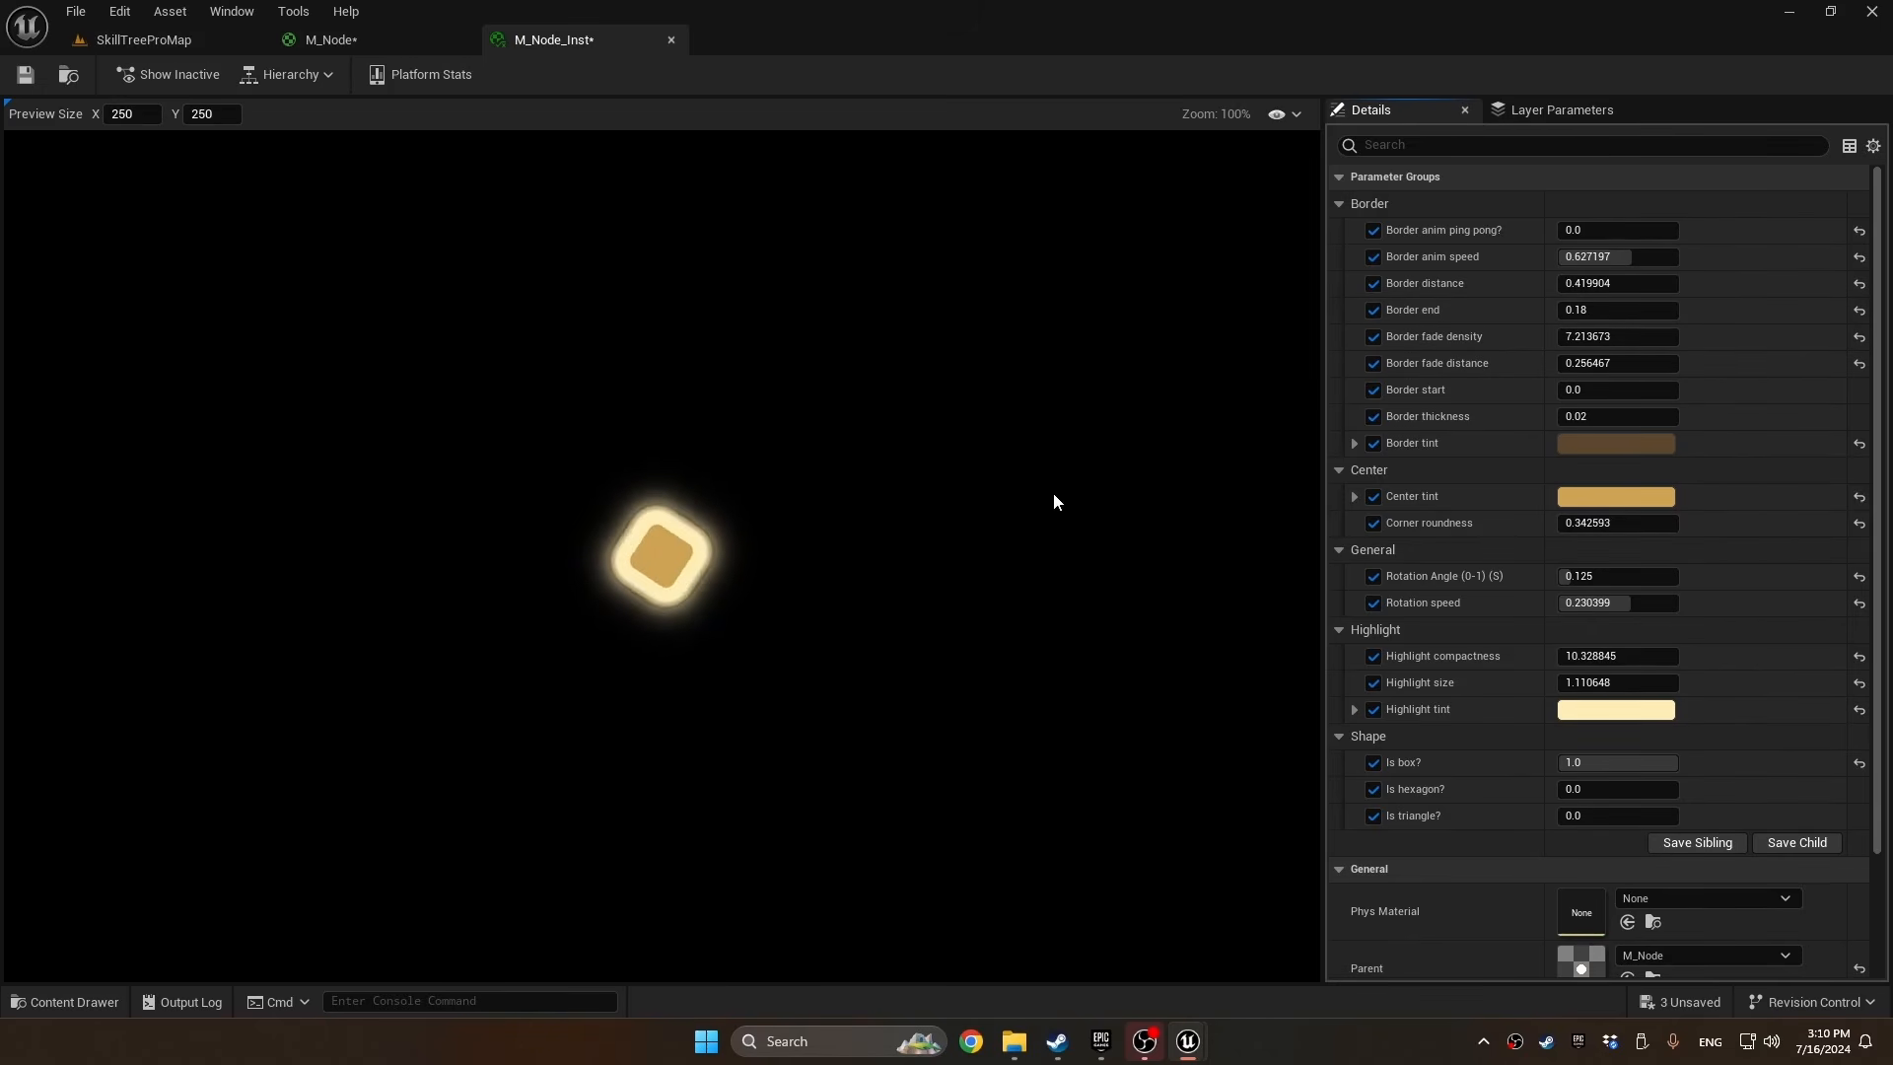
{"action": "left_click", "coordinate": [1596, 230]}
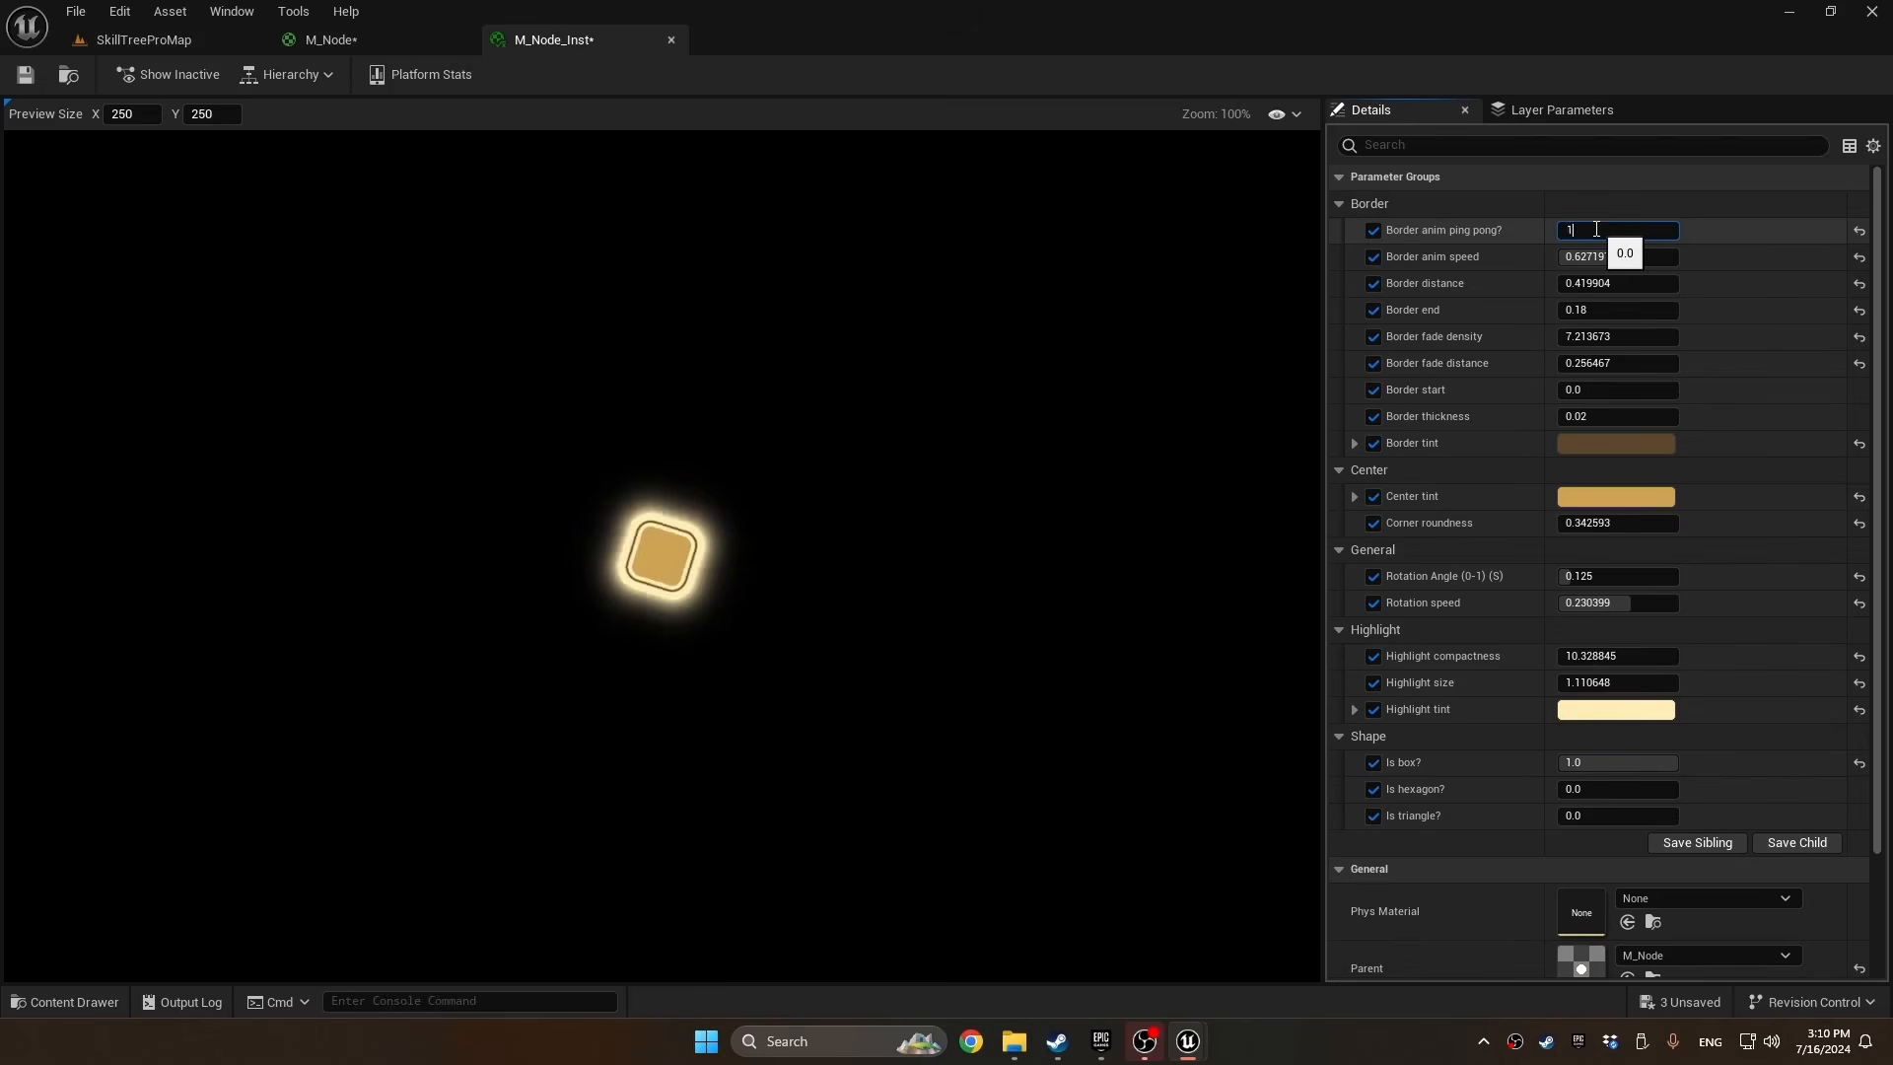
{"action": "type", "text": "1"}
{"action": "key", "text": "Return"}
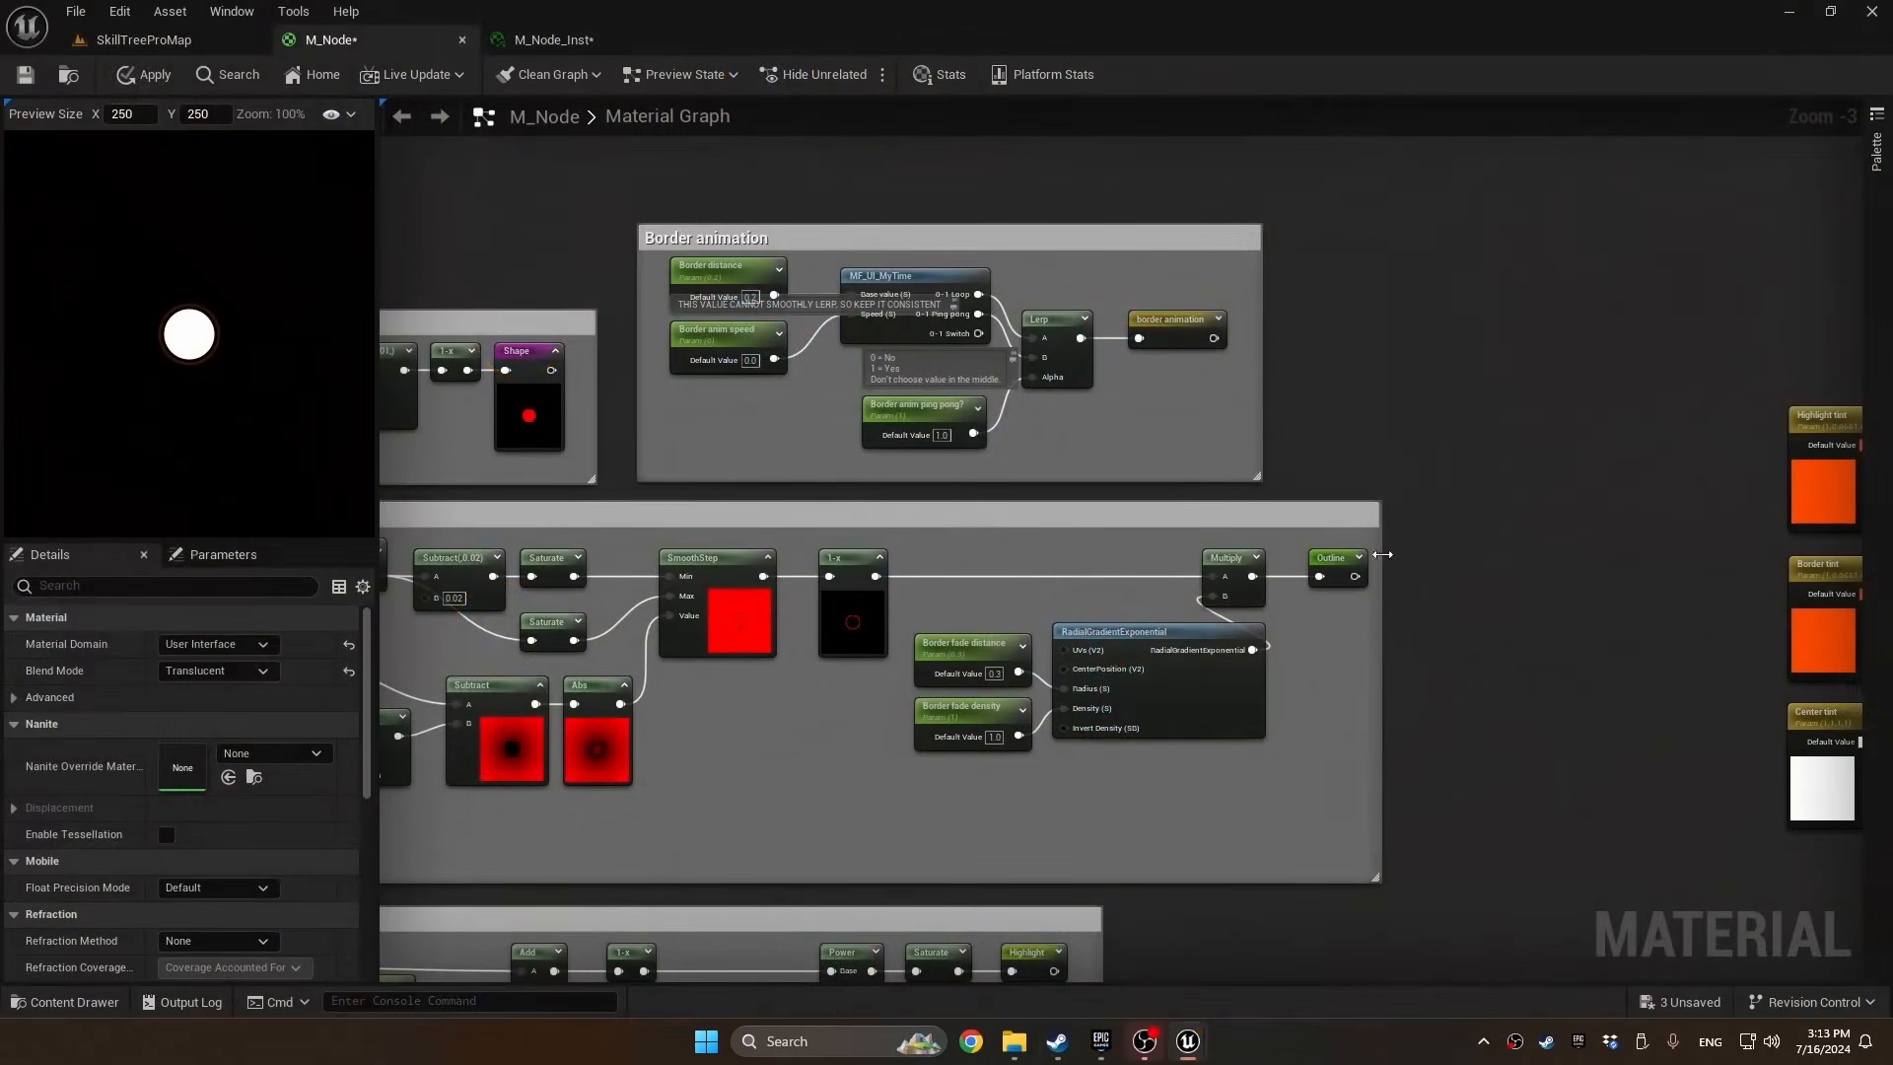
In M_Node, insert a Multiply node between the last Max output and the material's Opacity input
{"action": "right_click_drag", "start_coordinate": [1775, 937], "coordinate": [944, 449]}
{"action": "scroll", "coordinate": [1179, 420], "scroll_direction": "up", "scroll_amount": 2}
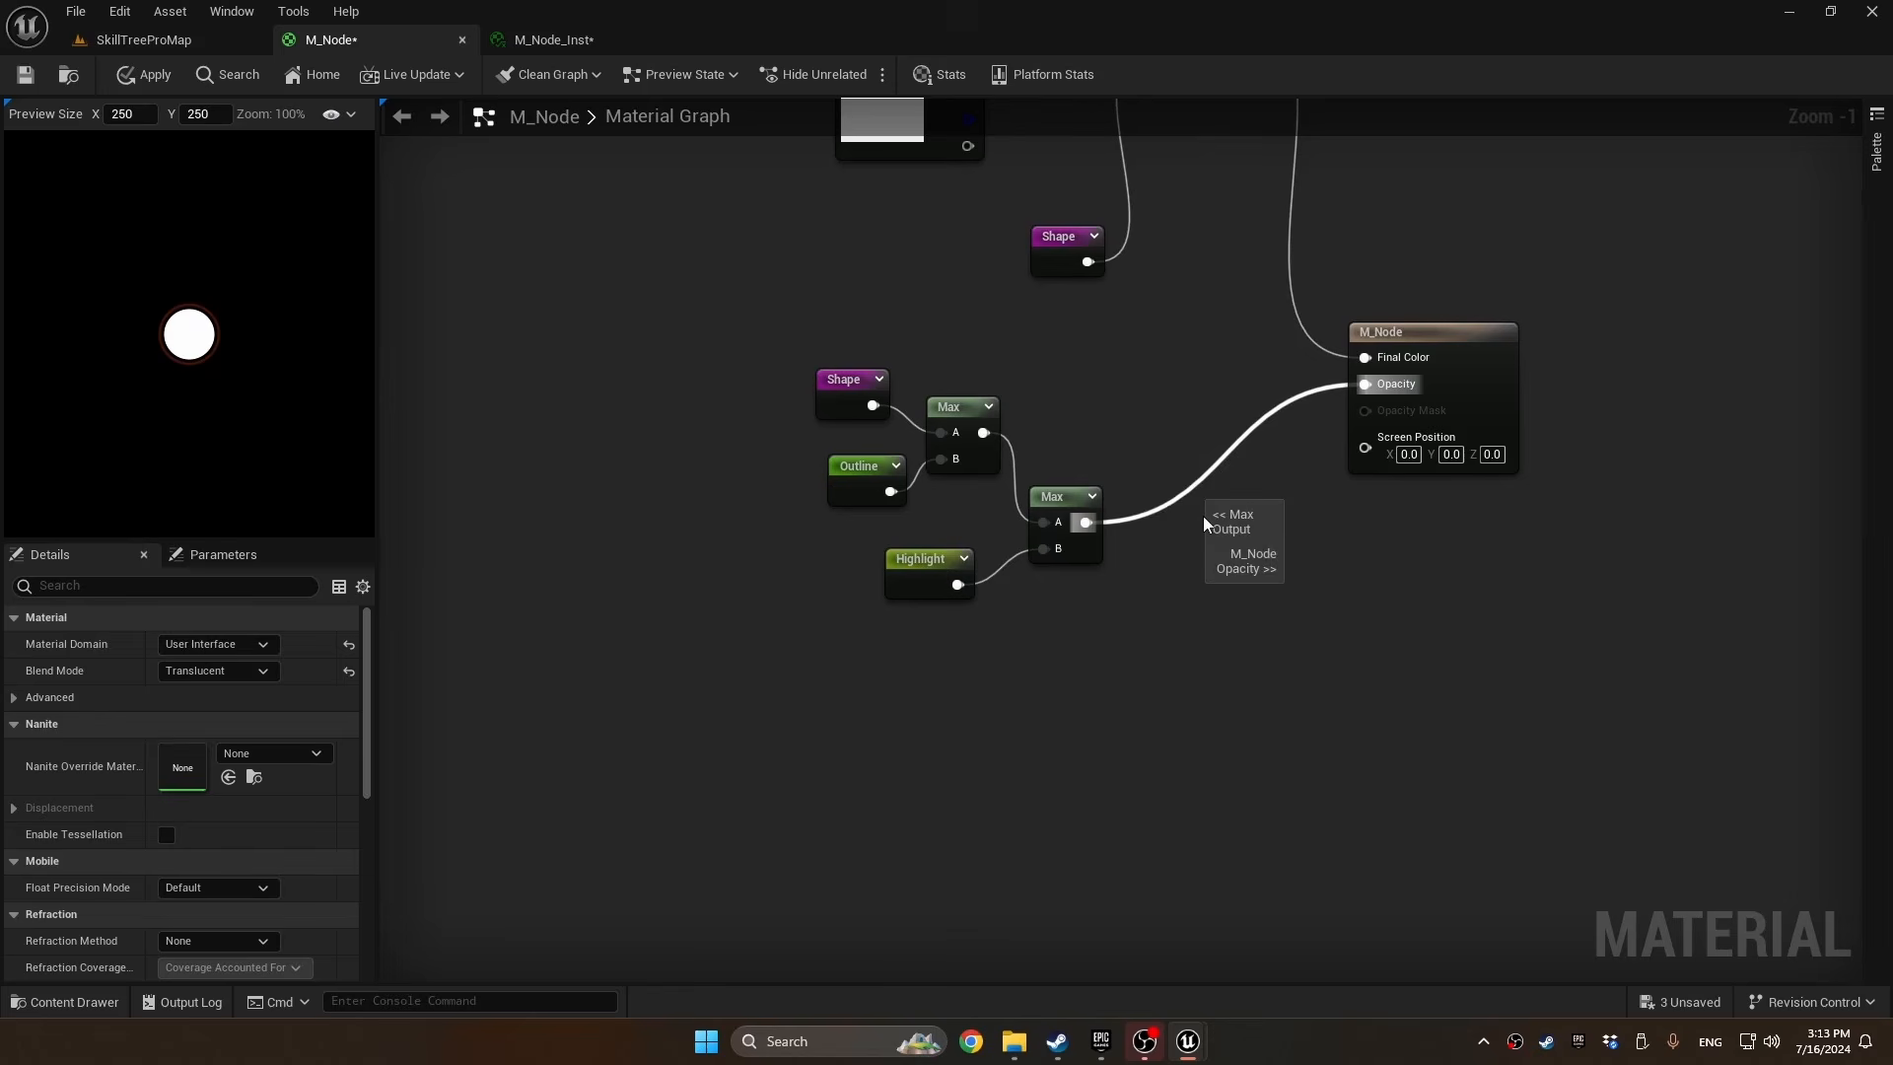
{"action": "left_click", "coordinate": [1212, 491]}
{"action": "left_click_drag", "start_coordinate": [1155, 529], "coordinate": [1329, 479]}
{"action": "left_click_drag", "start_coordinate": [1329, 479], "coordinate": [1365, 386]}
Promote the new Multiply's B input to a parameter named "Opacity" and place it between Max and Multiply
{"action": "right_click", "coordinate": [1228, 553]}
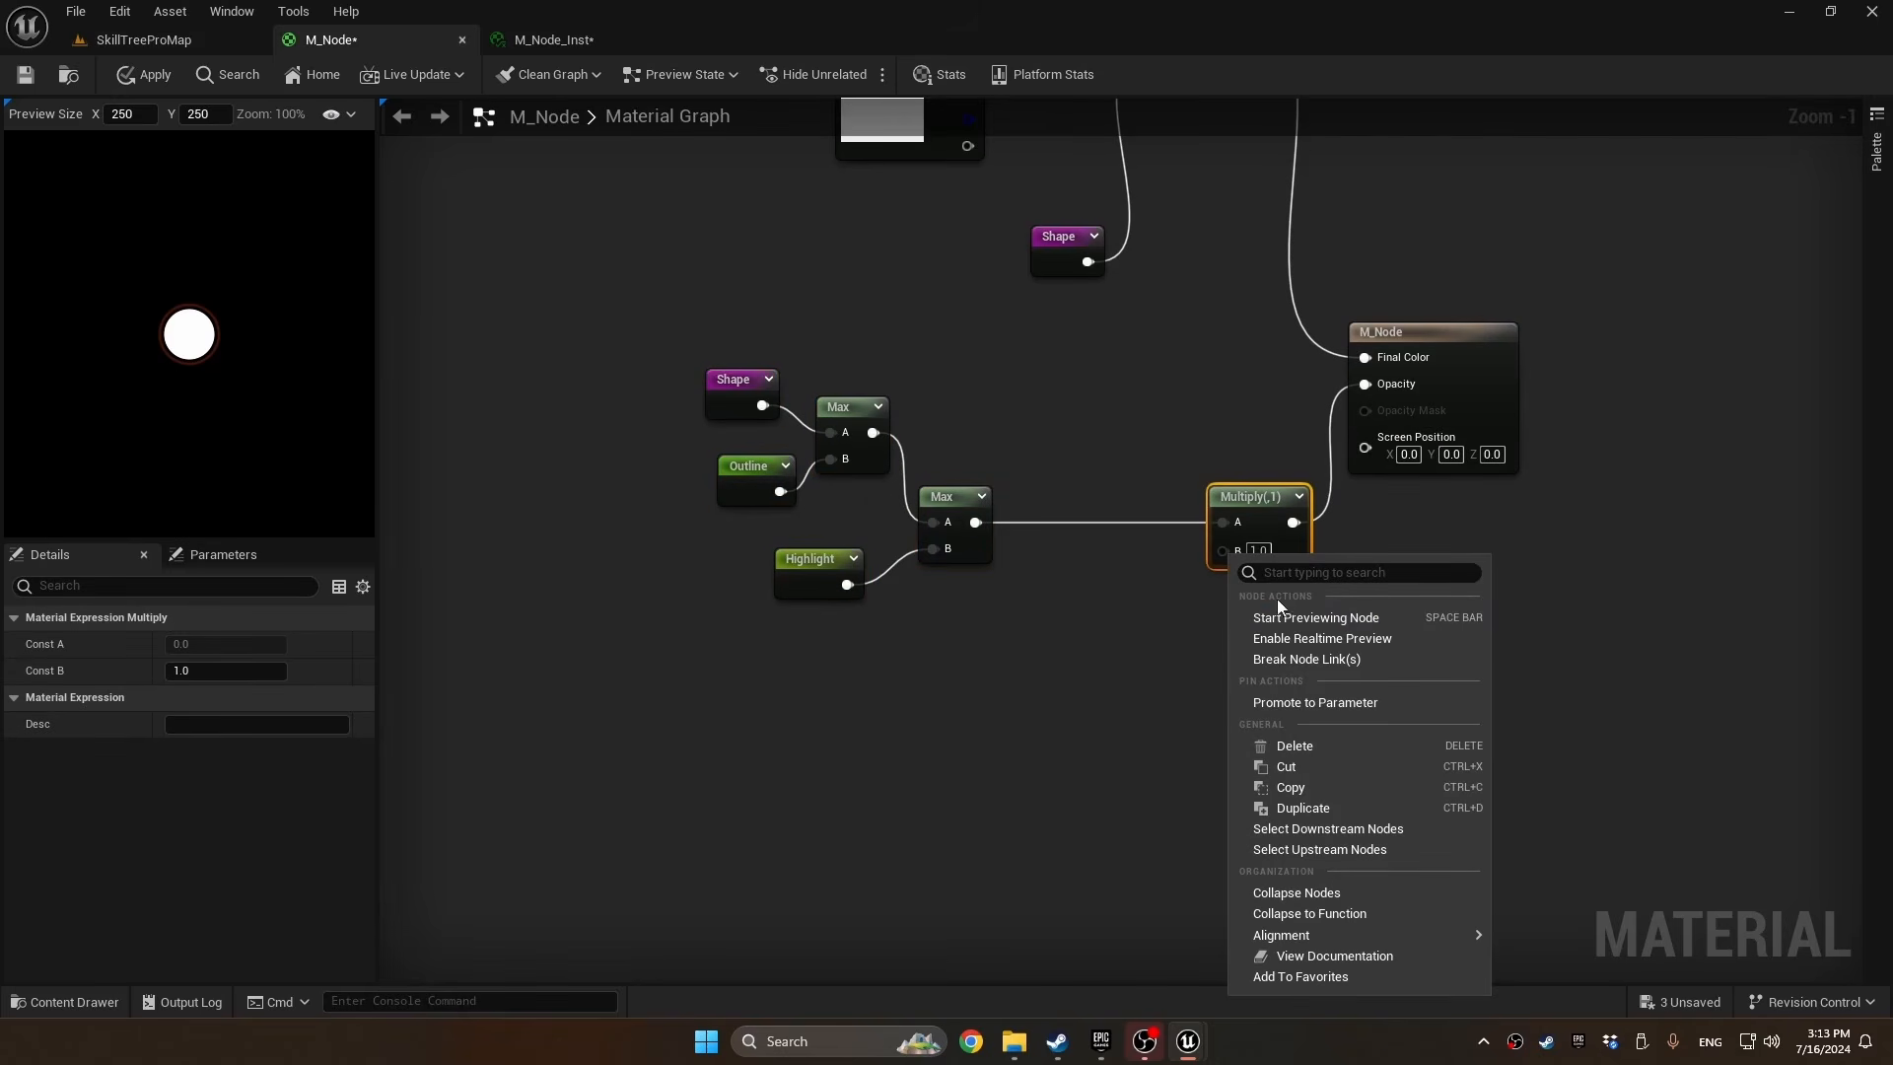
{"action": "left_click", "coordinate": [1314, 702]}
{"action": "type", "text": "Opacity"}
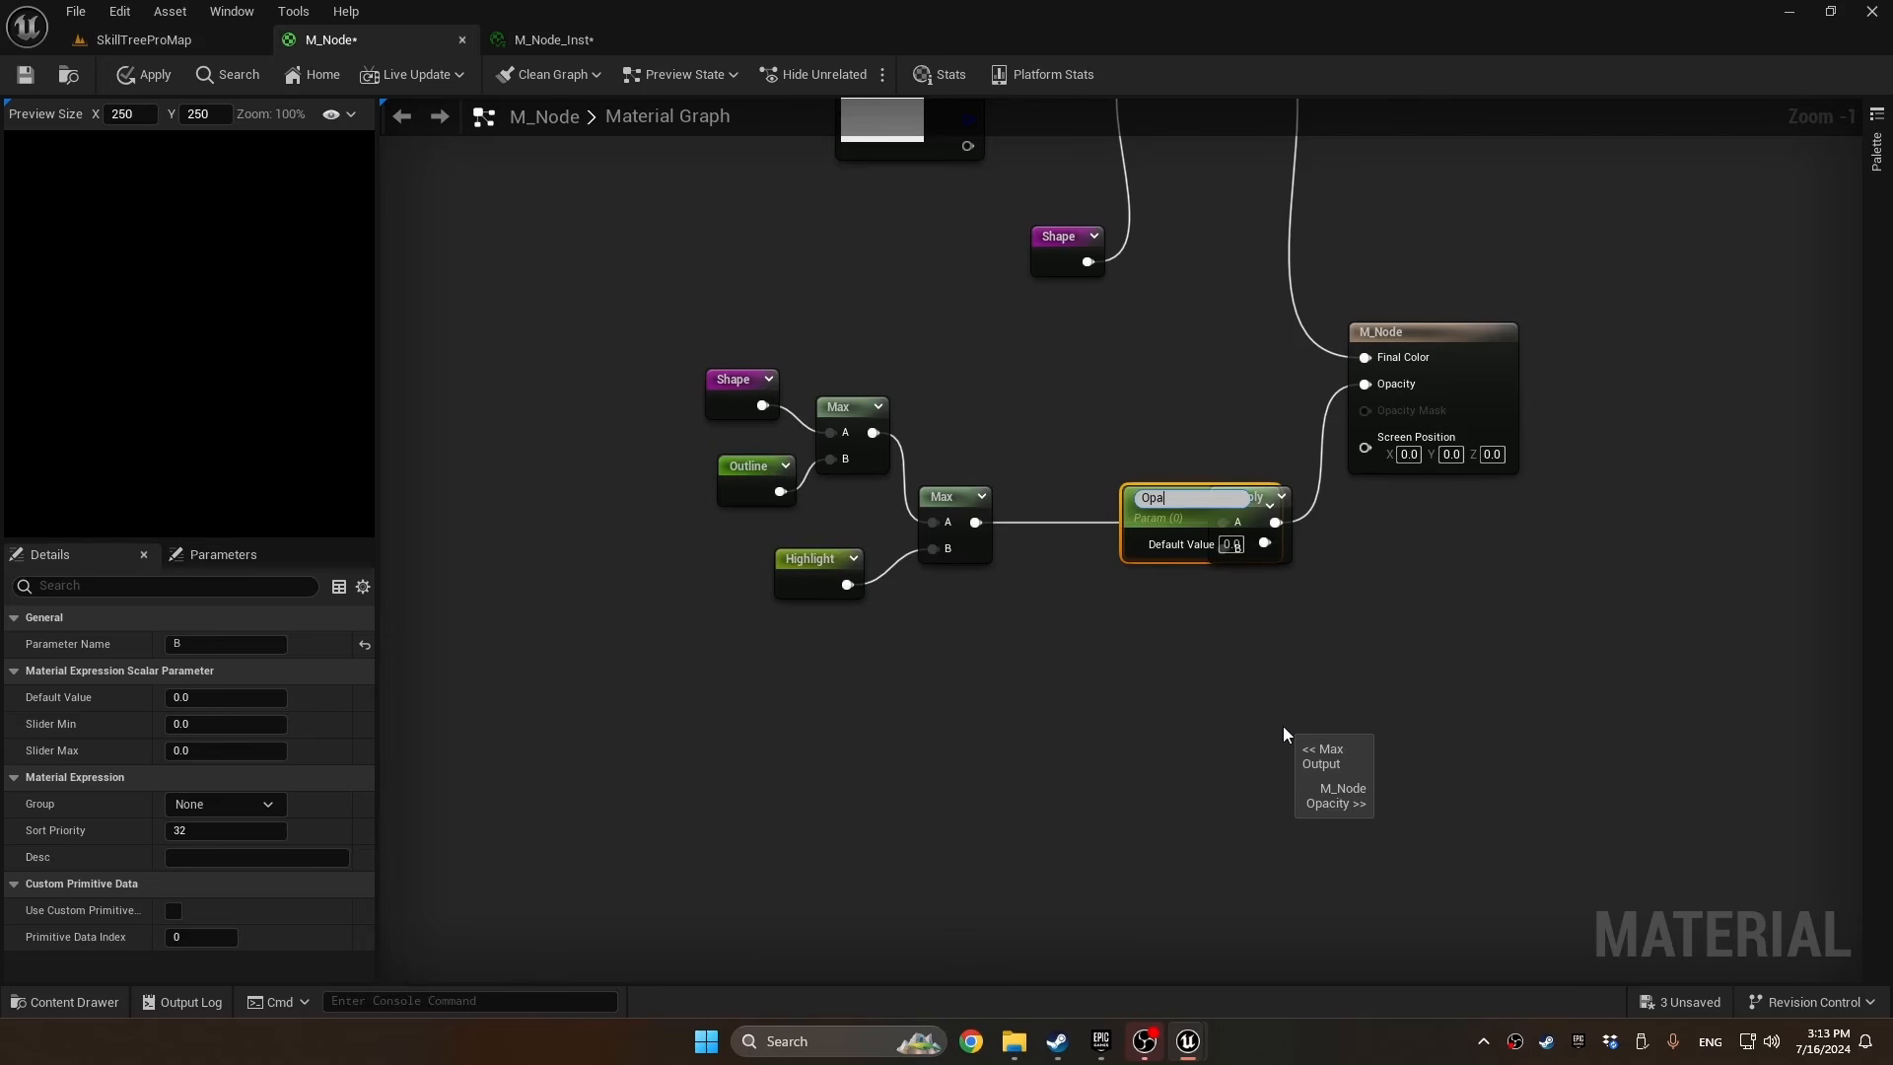
{"action": "key", "text": "Return"}
{"action": "left_click_drag", "start_coordinate": [1208, 538], "coordinate": [1114, 594]}
Give the Opacity parameter default value 1, slider maximum 1 and the General group
{"action": "left_click", "coordinate": [1137, 593]}
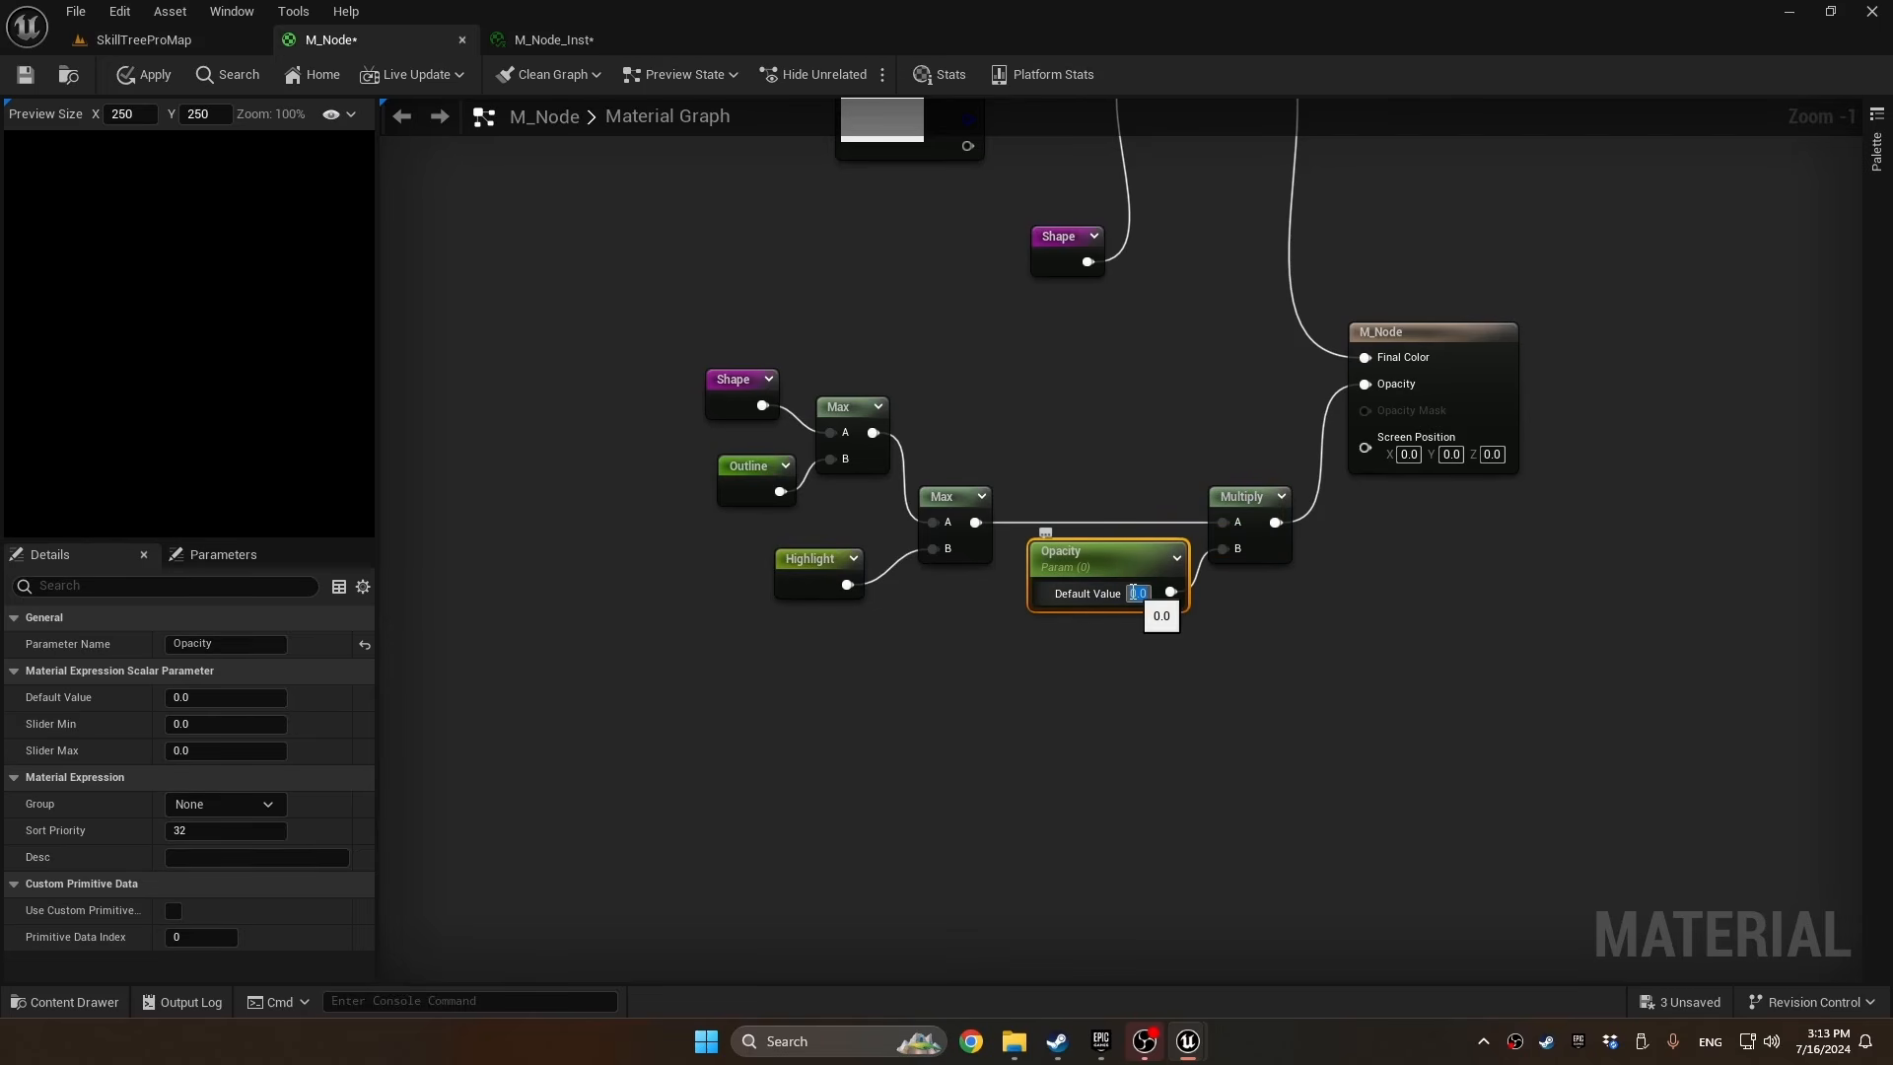
{"action": "type", "text": "1"}
{"action": "key", "text": "Return"}
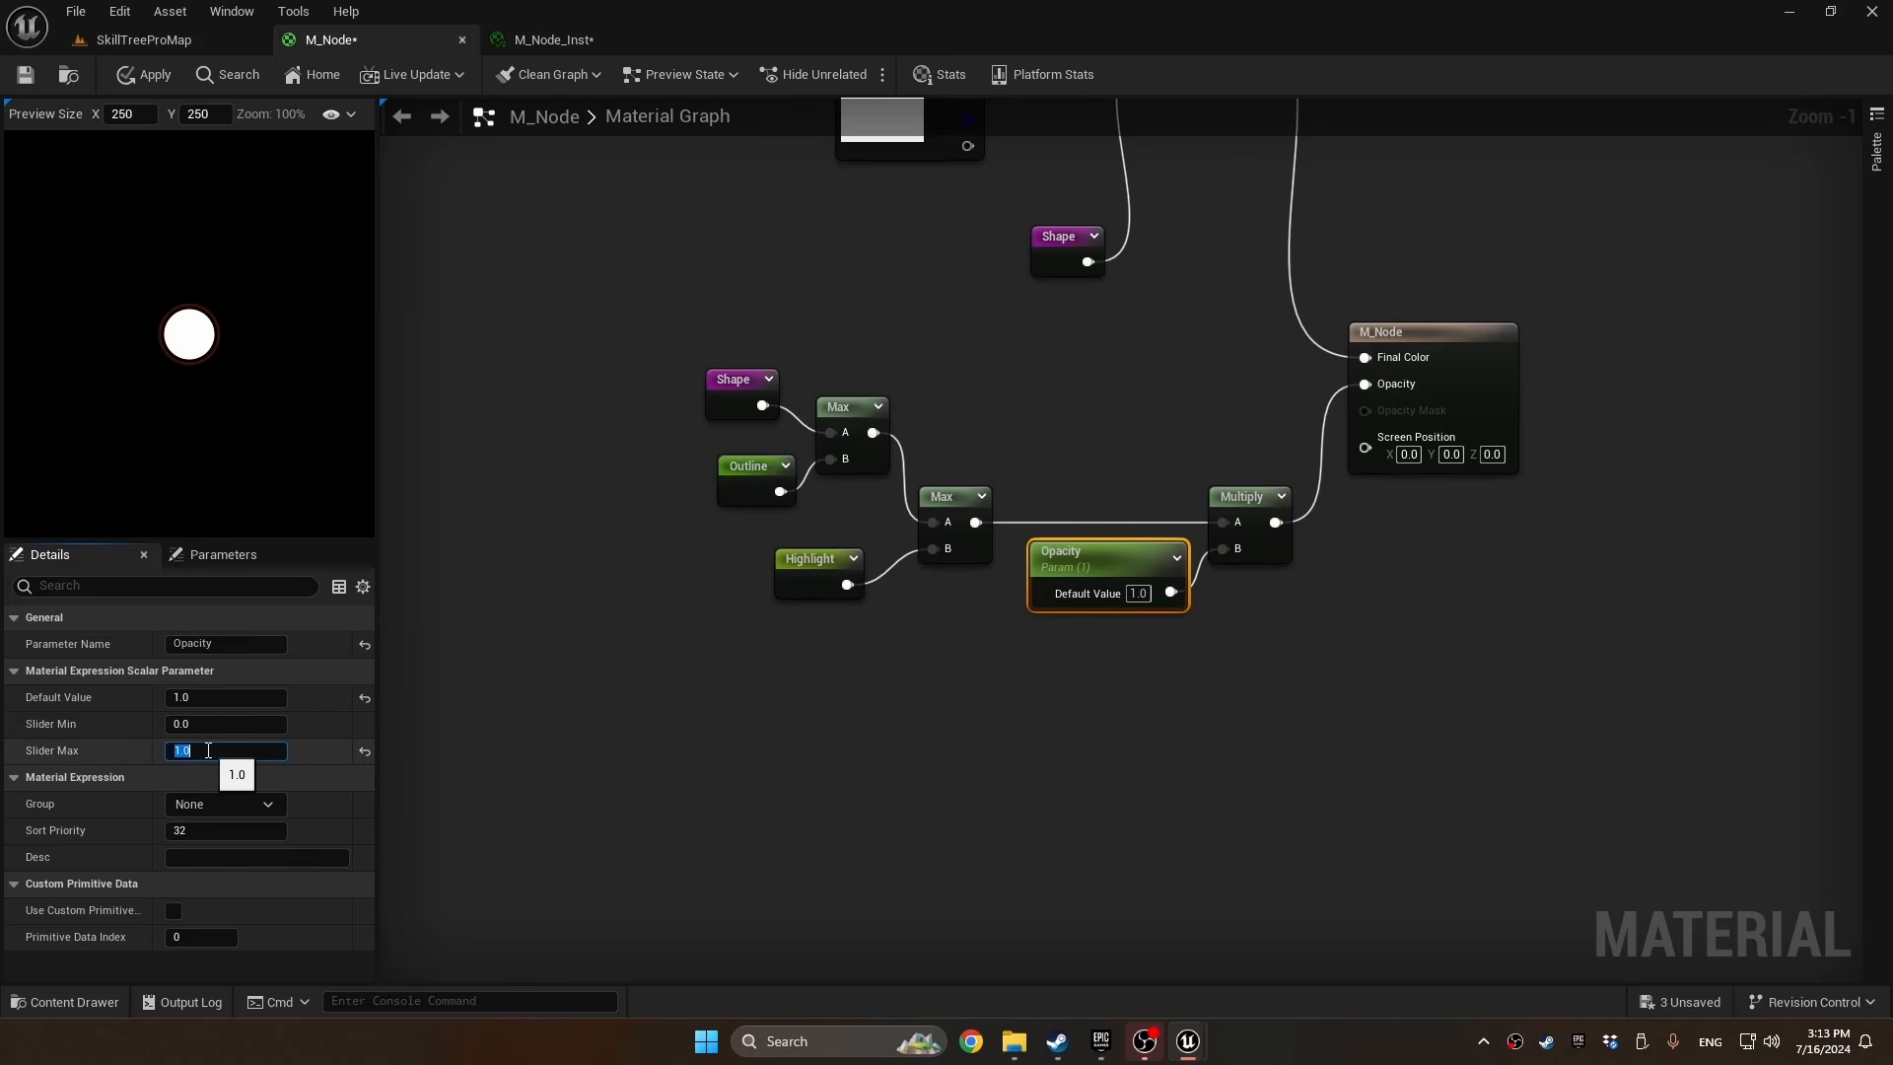
{"action": "left_click", "coordinate": [266, 804]}
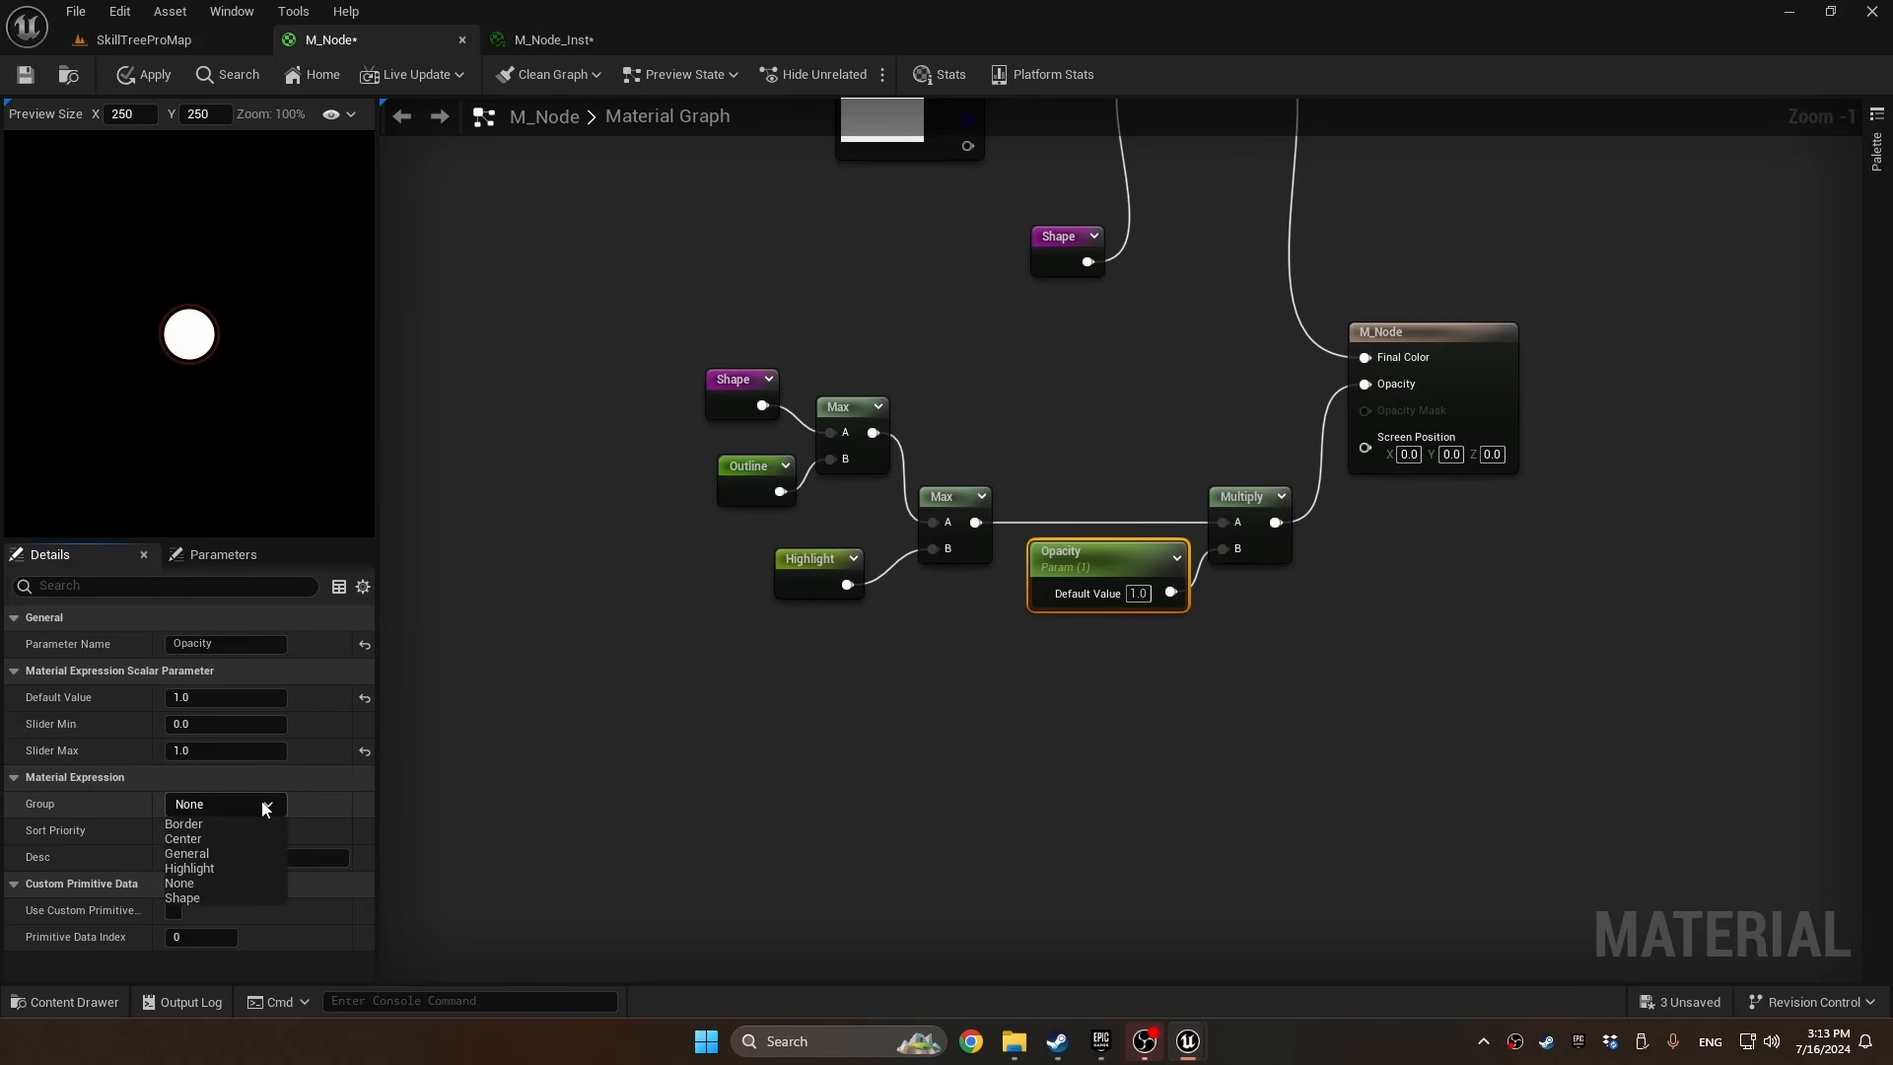
{"action": "left_click", "coordinate": [253, 853]}
Enclose the Max, Multiply and Opacity nodes feeding the material's opacity in a comment titled "Final opacity"
{"action": "left_click_drag", "start_coordinate": [1239, 367], "coordinate": [611, 836]}
{"action": "key", "text": "c"}
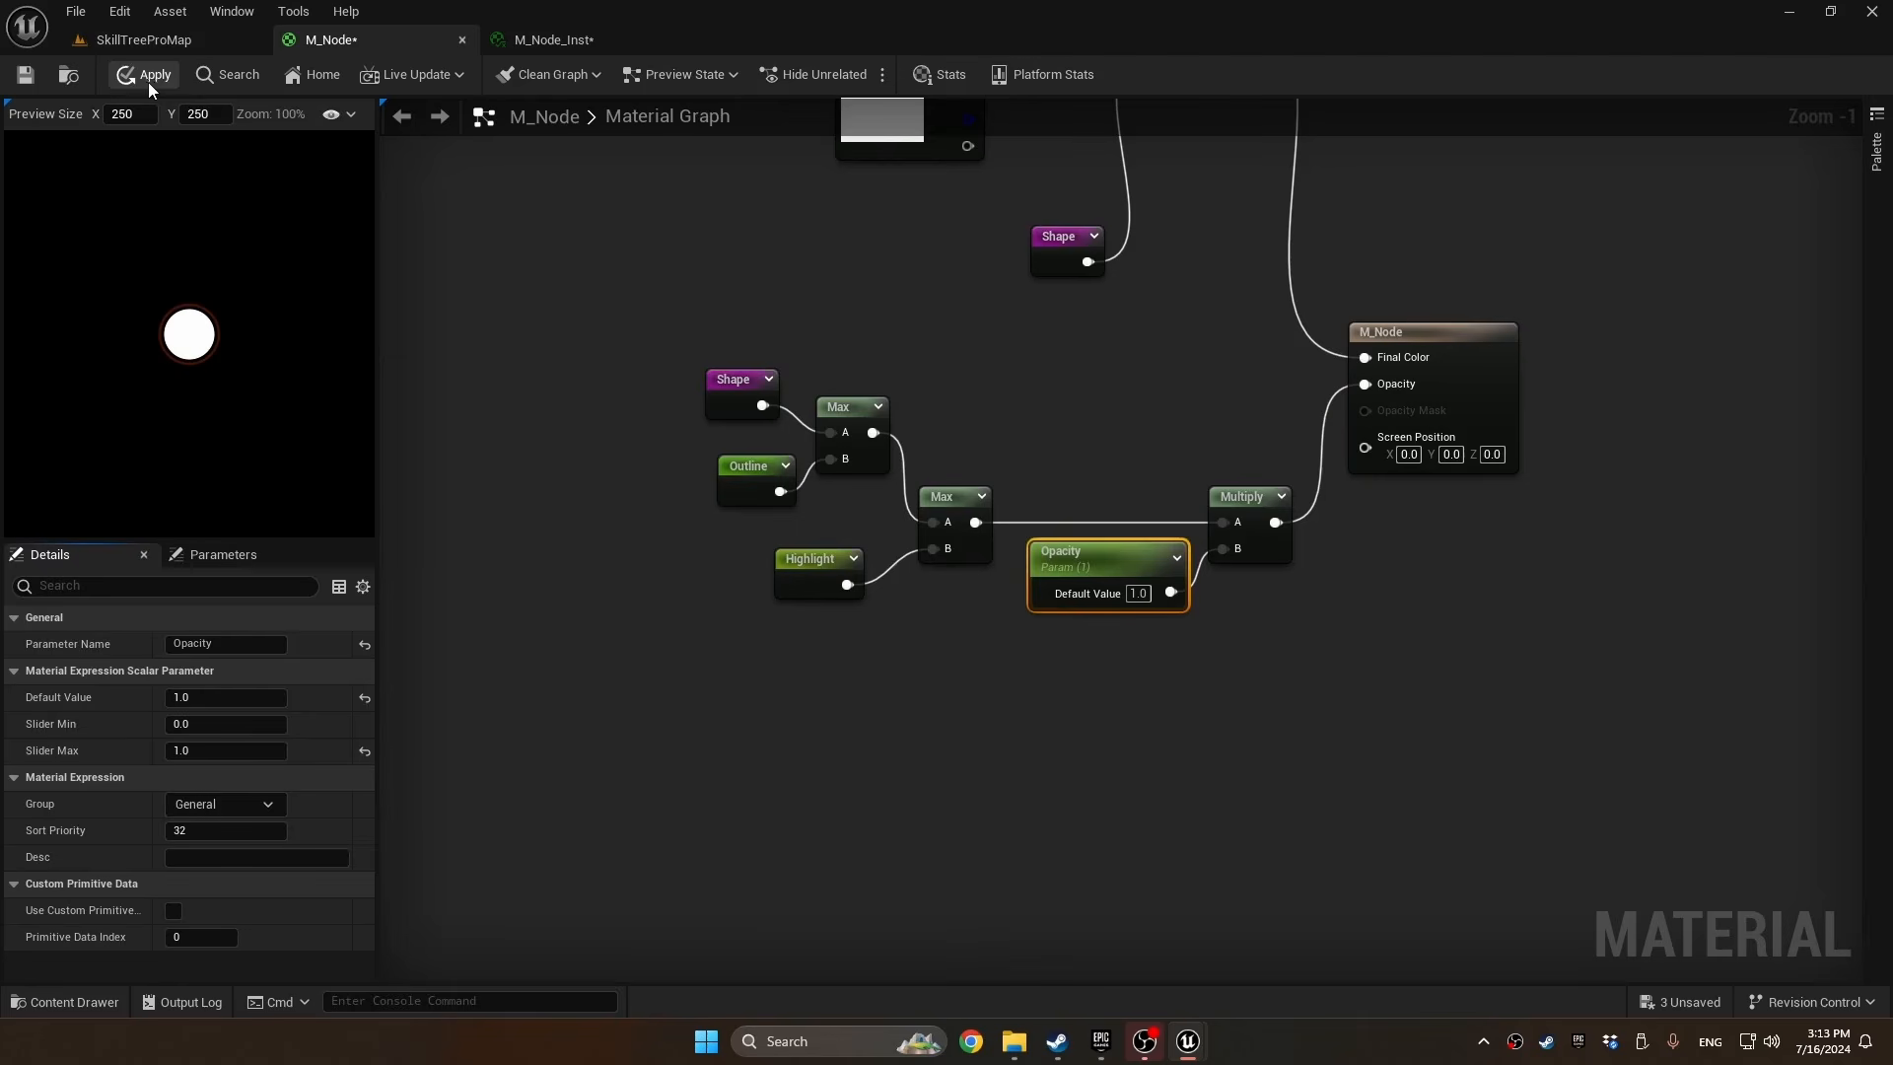
Apply the M_Node changes and try out the Opacity parameter in M_Node_Inst
{"action": "left_click", "coordinate": [148, 79]}
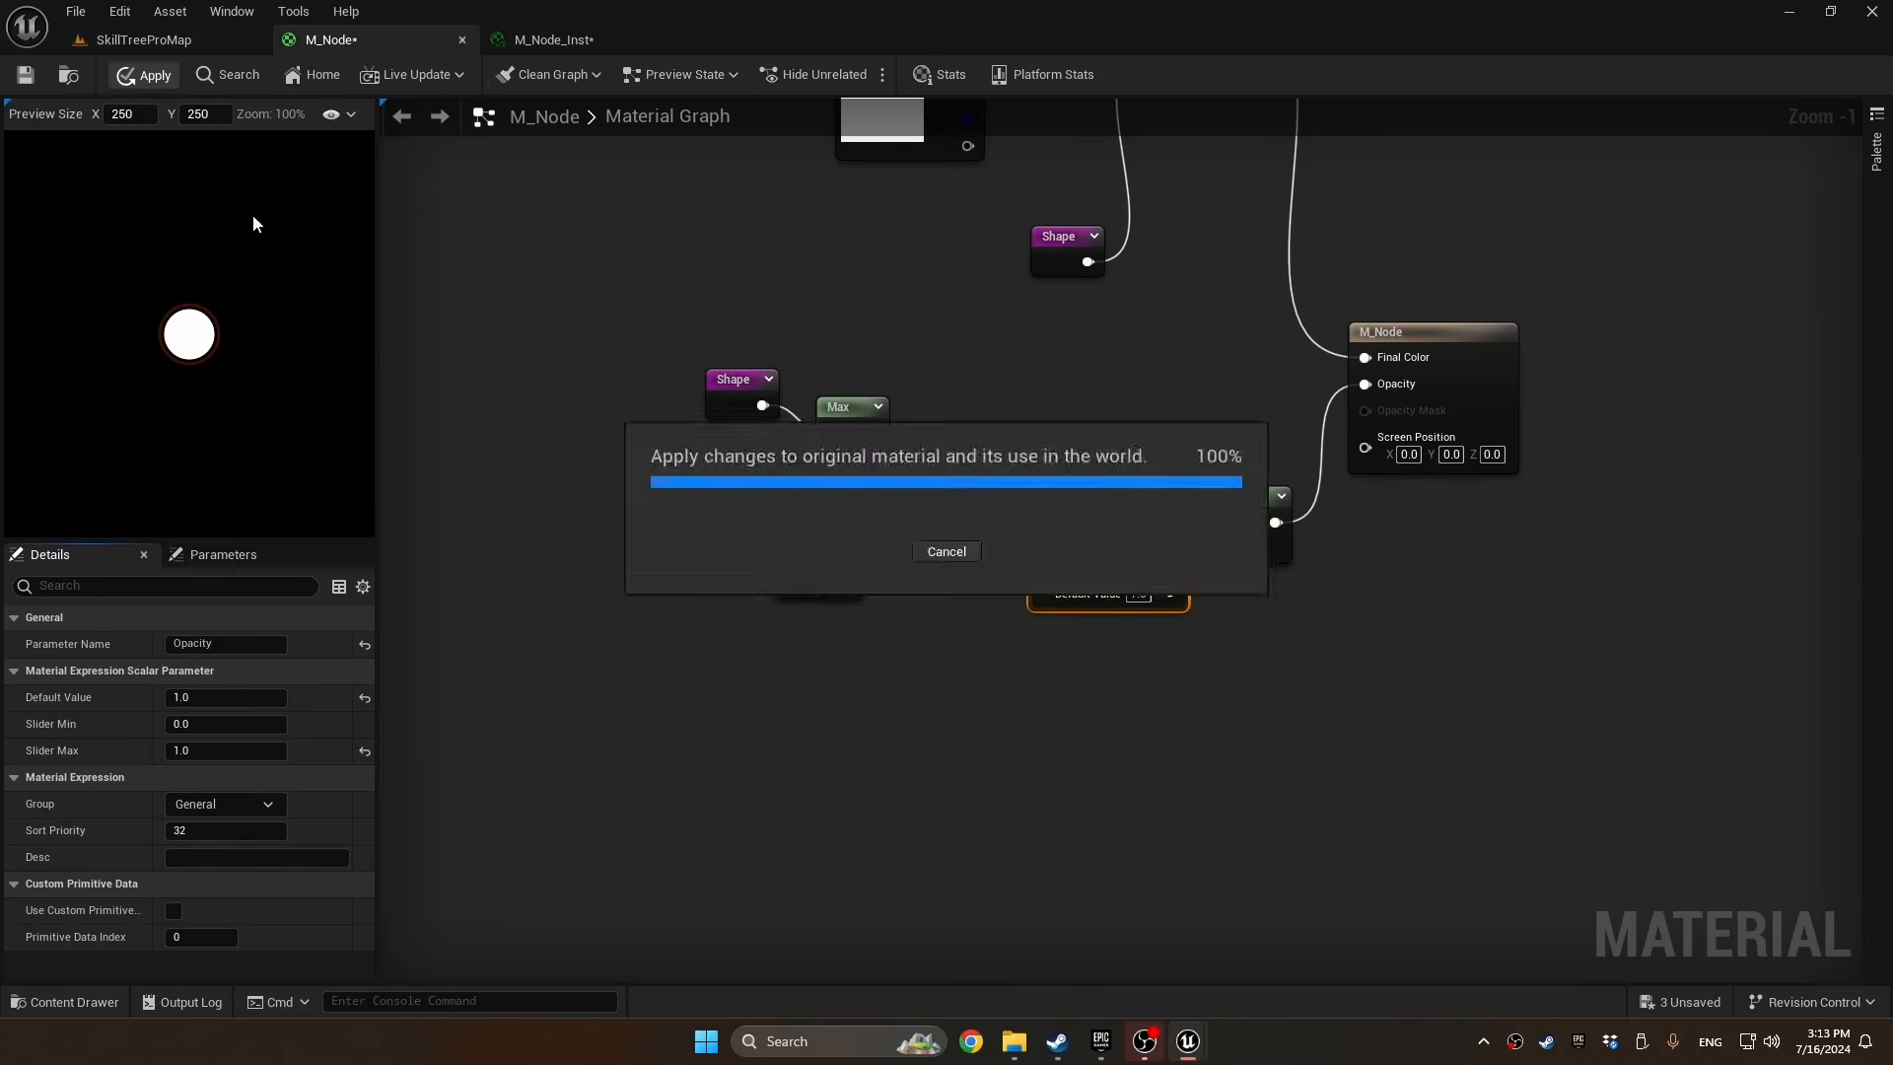
{"action": "left_click", "coordinate": [524, 41]}
{"action": "mouse_move", "coordinate": [1667, 575]}
{"action": "left_mouse_down"}
{"action": "mouse_move", "coordinate": [1559, 576]}
{"action": "mouse_move", "coordinate": [1676, 576]}
{"action": "left_mouse_up"}
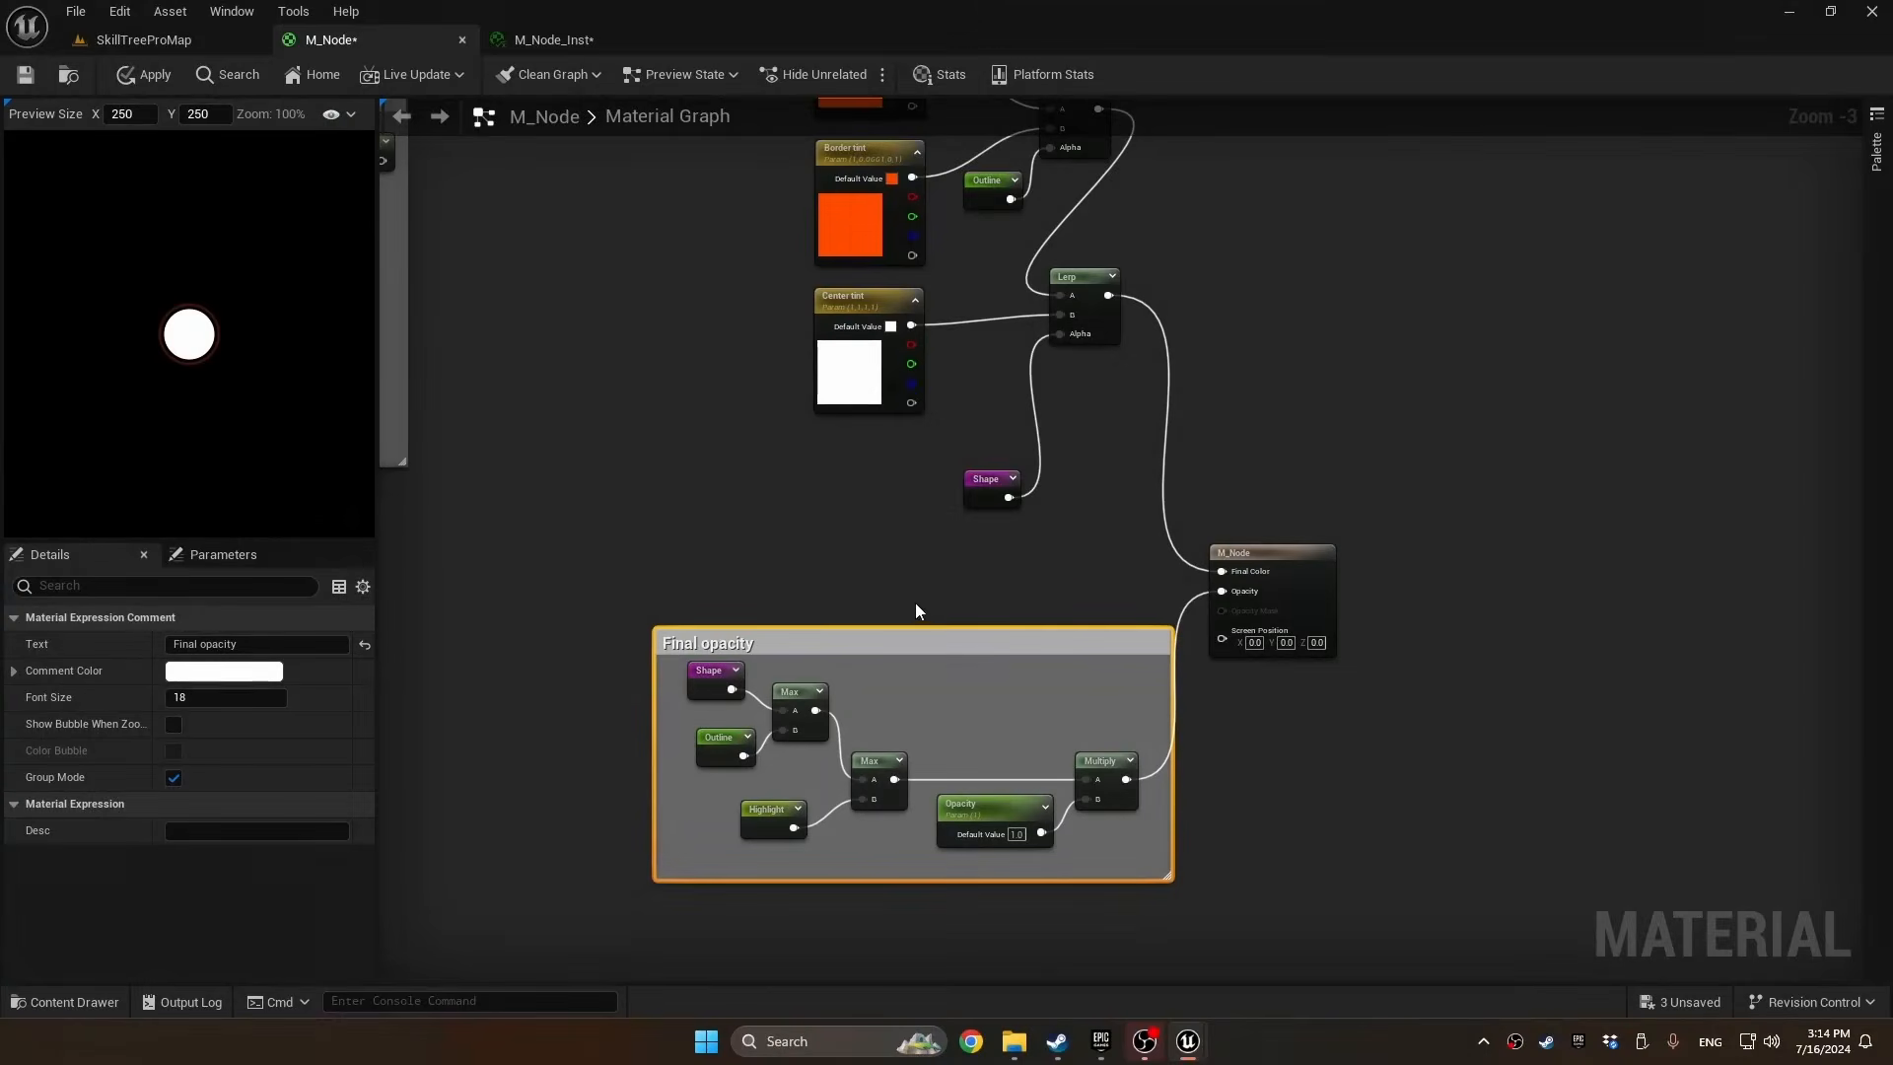
In M_Node, disconnect Center tint from the last Lerp, move it farther away and add a new Lerp node beside it
{"action": "right_click_drag", "start_coordinate": [801, 507], "coordinate": [880, 548]}
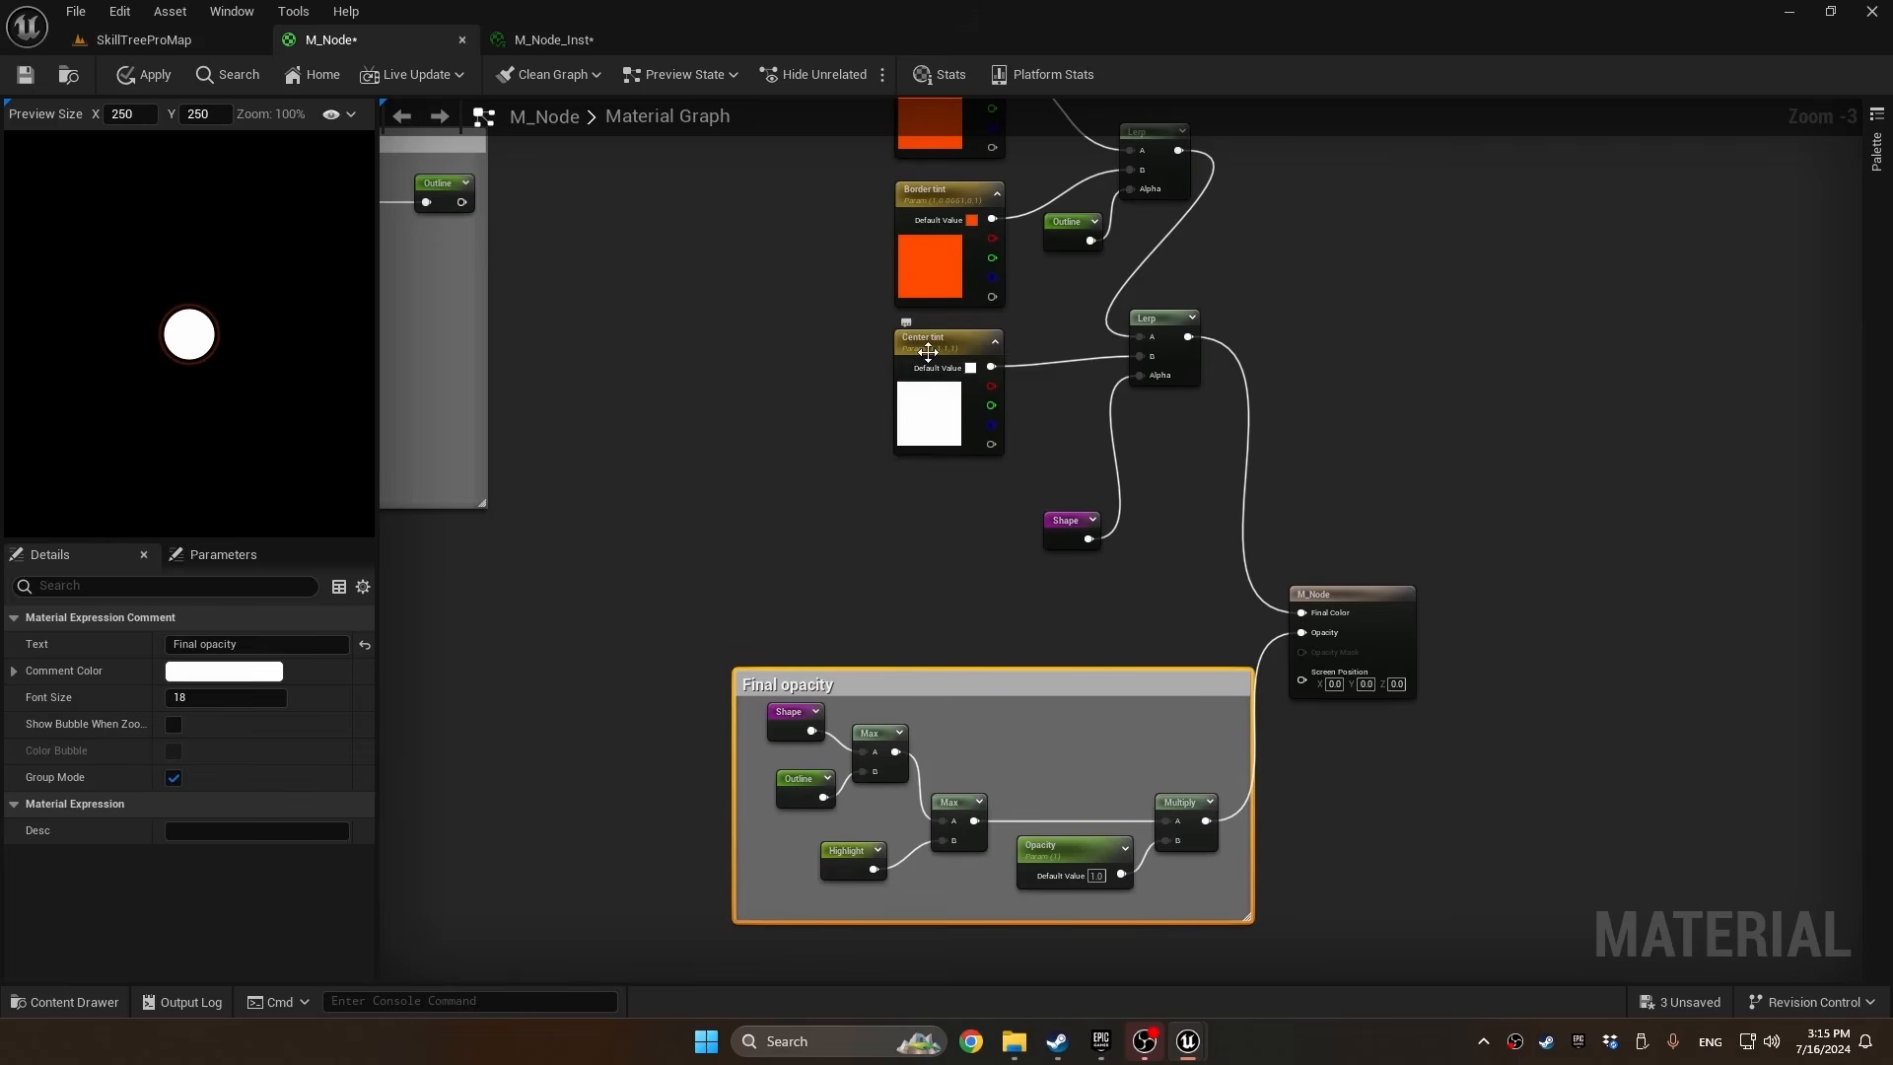
{"action": "left_click", "coordinate": [1061, 363], "text": "alt"}
{"action": "left_click_drag", "start_coordinate": [933, 333], "coordinate": [677, 301]}
{"action": "key", "text": "l"}
{"action": "left_click", "coordinate": [857, 369]}
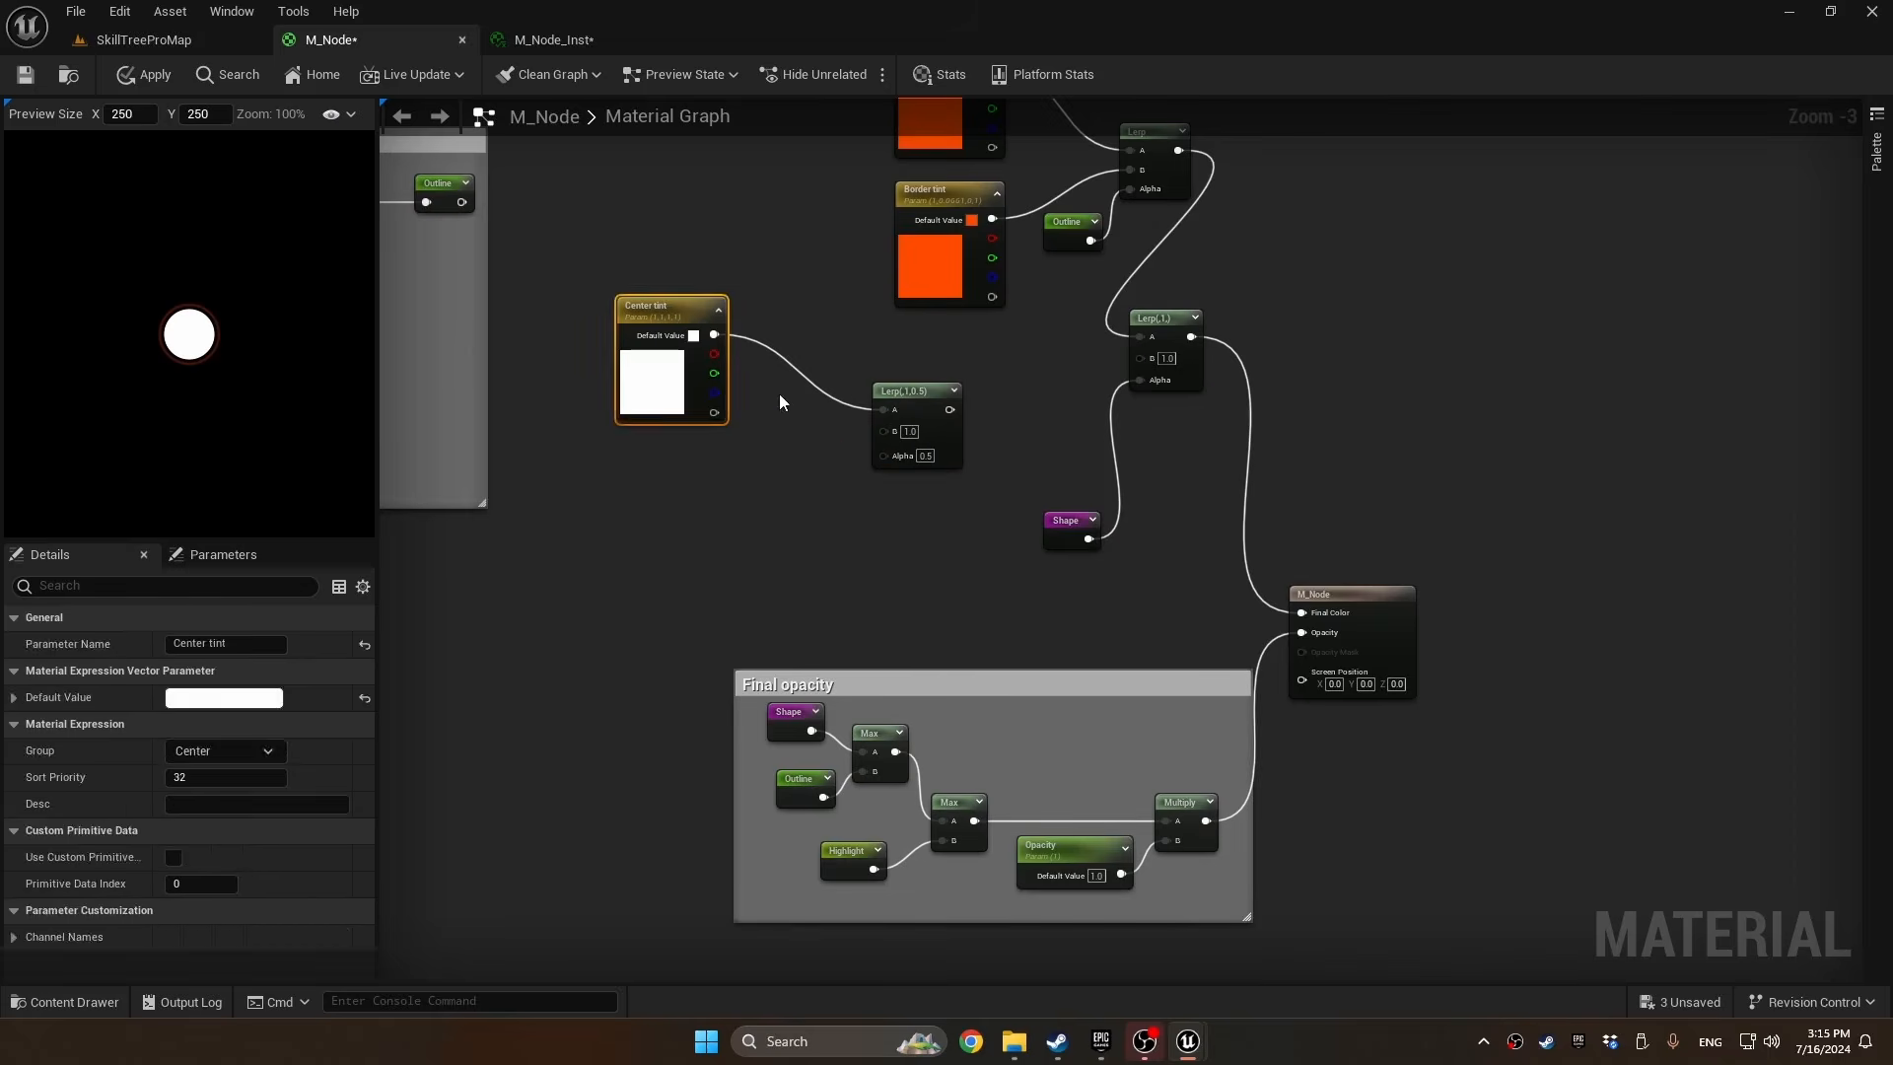
Add a Multiply feeding the new Lerp's B input, and connect Center tint to the A inputs of both nodes
{"action": "key", "text": "m"}
{"action": "left_click", "coordinate": [757, 443]}
{"action": "left_click_drag", "start_coordinate": [714, 334], "coordinate": [814, 431]}
Add the SDF named reroute and route it through an Abs node into the new Multiply's B input
{"action": "right_click", "coordinate": [595, 487]}
{"action": "type", "text": "sdf"}
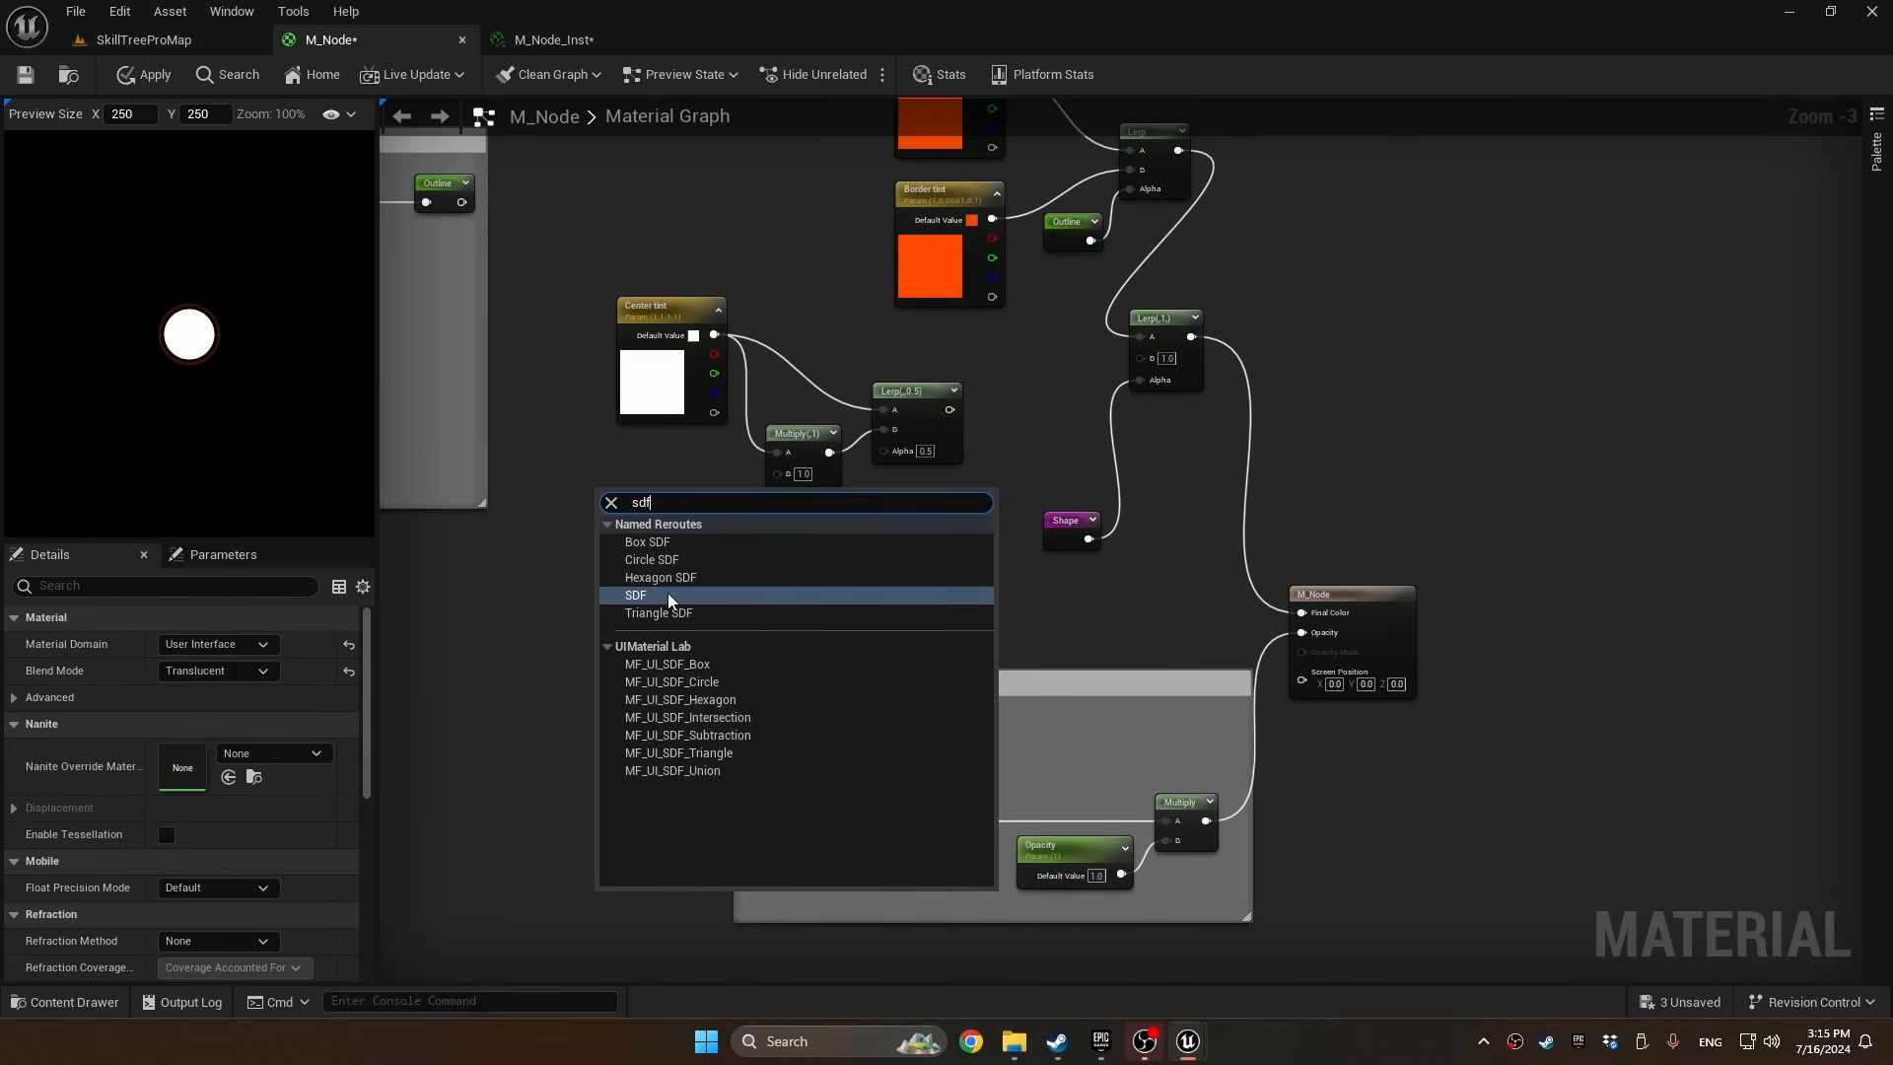
{"action": "left_click", "coordinate": [667, 594]}
{"action": "left_click_drag", "start_coordinate": [621, 495], "coordinate": [777, 475]}
{"action": "type", "text": "abs"}
{"action": "key", "text": "Return"}
Route the new Lerp's output through a Saturate node into the last Lerp's B input
{"action": "left_click_drag", "start_coordinate": [949, 409], "coordinate": [1141, 356]}
{"action": "type", "text": "sat"}
{"action": "left_click", "coordinate": [1068, 503]}
Promote the new Lerp's Alpha input to a parameter named "Gradient" with slider maximum 1 and the Center group
{"action": "right_click", "coordinate": [887, 452]}
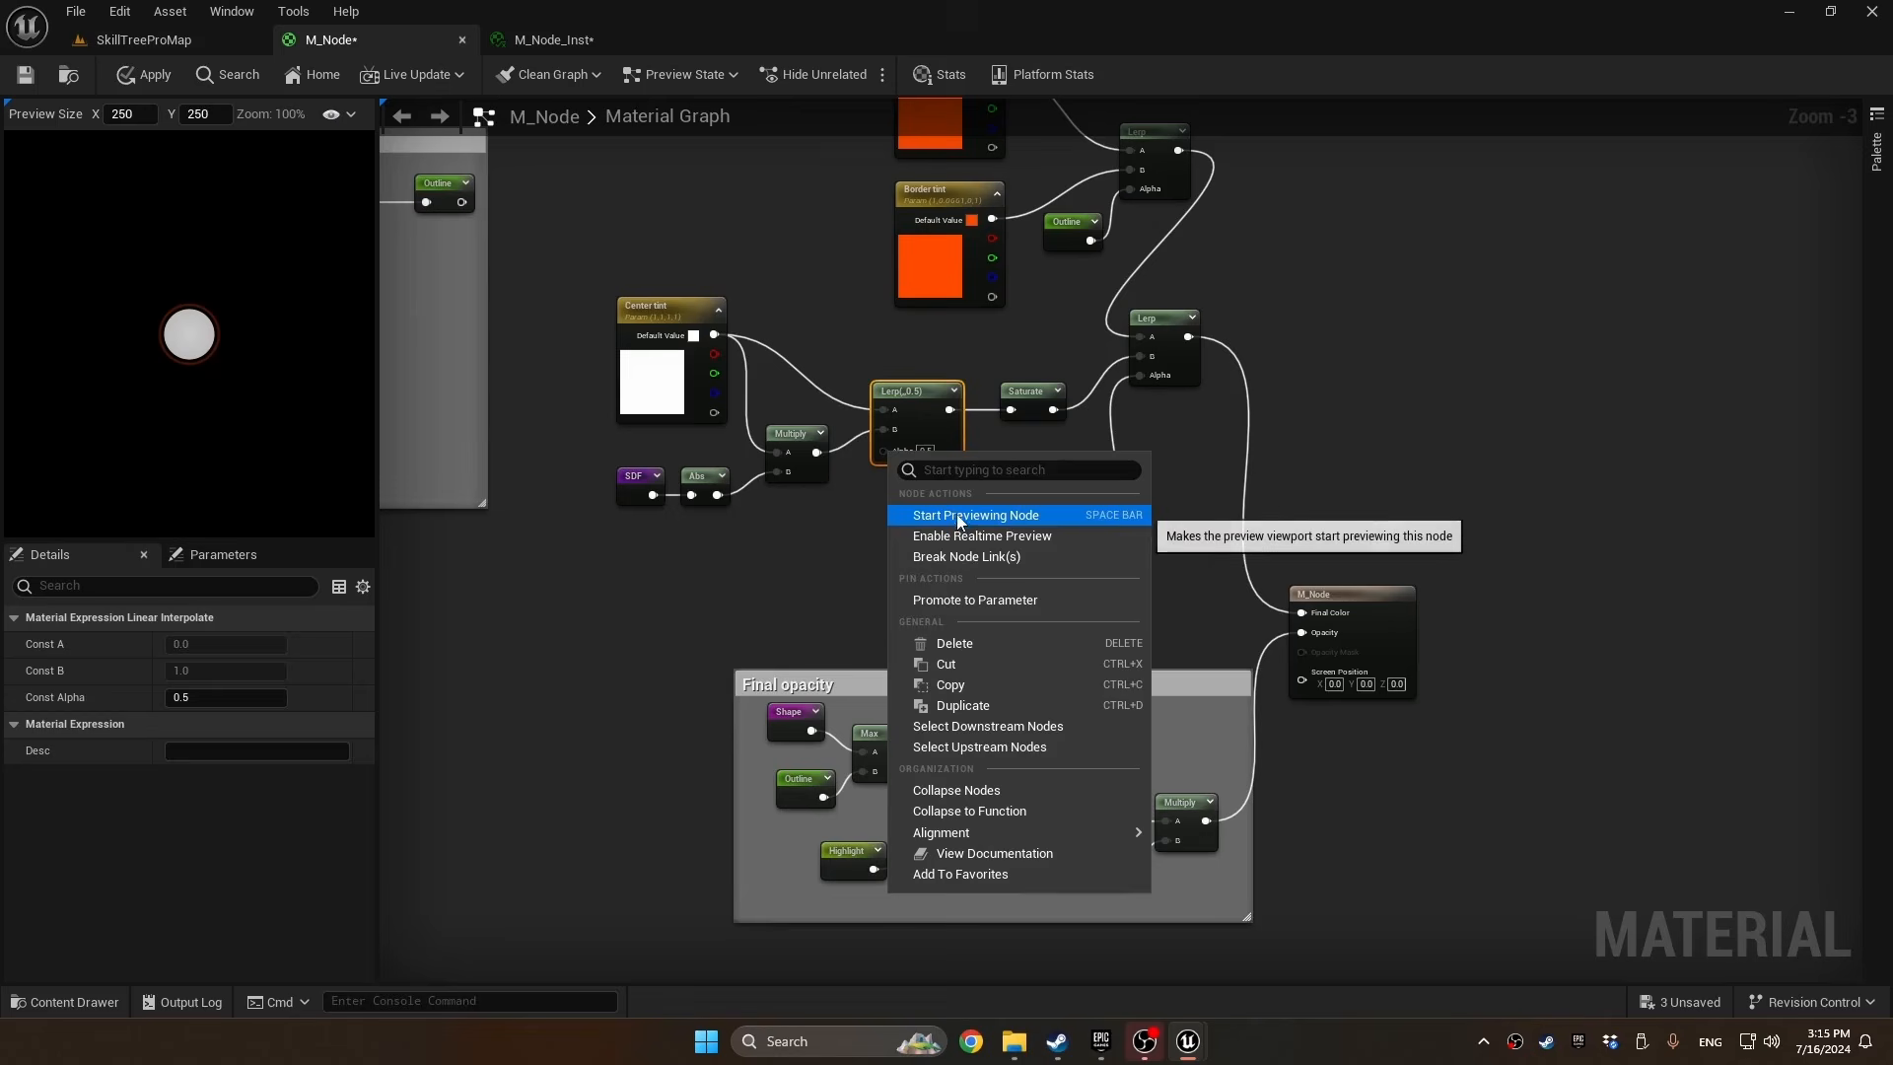
{"action": "left_click", "coordinate": [962, 601]}
{"action": "type", "text": "Gra"}
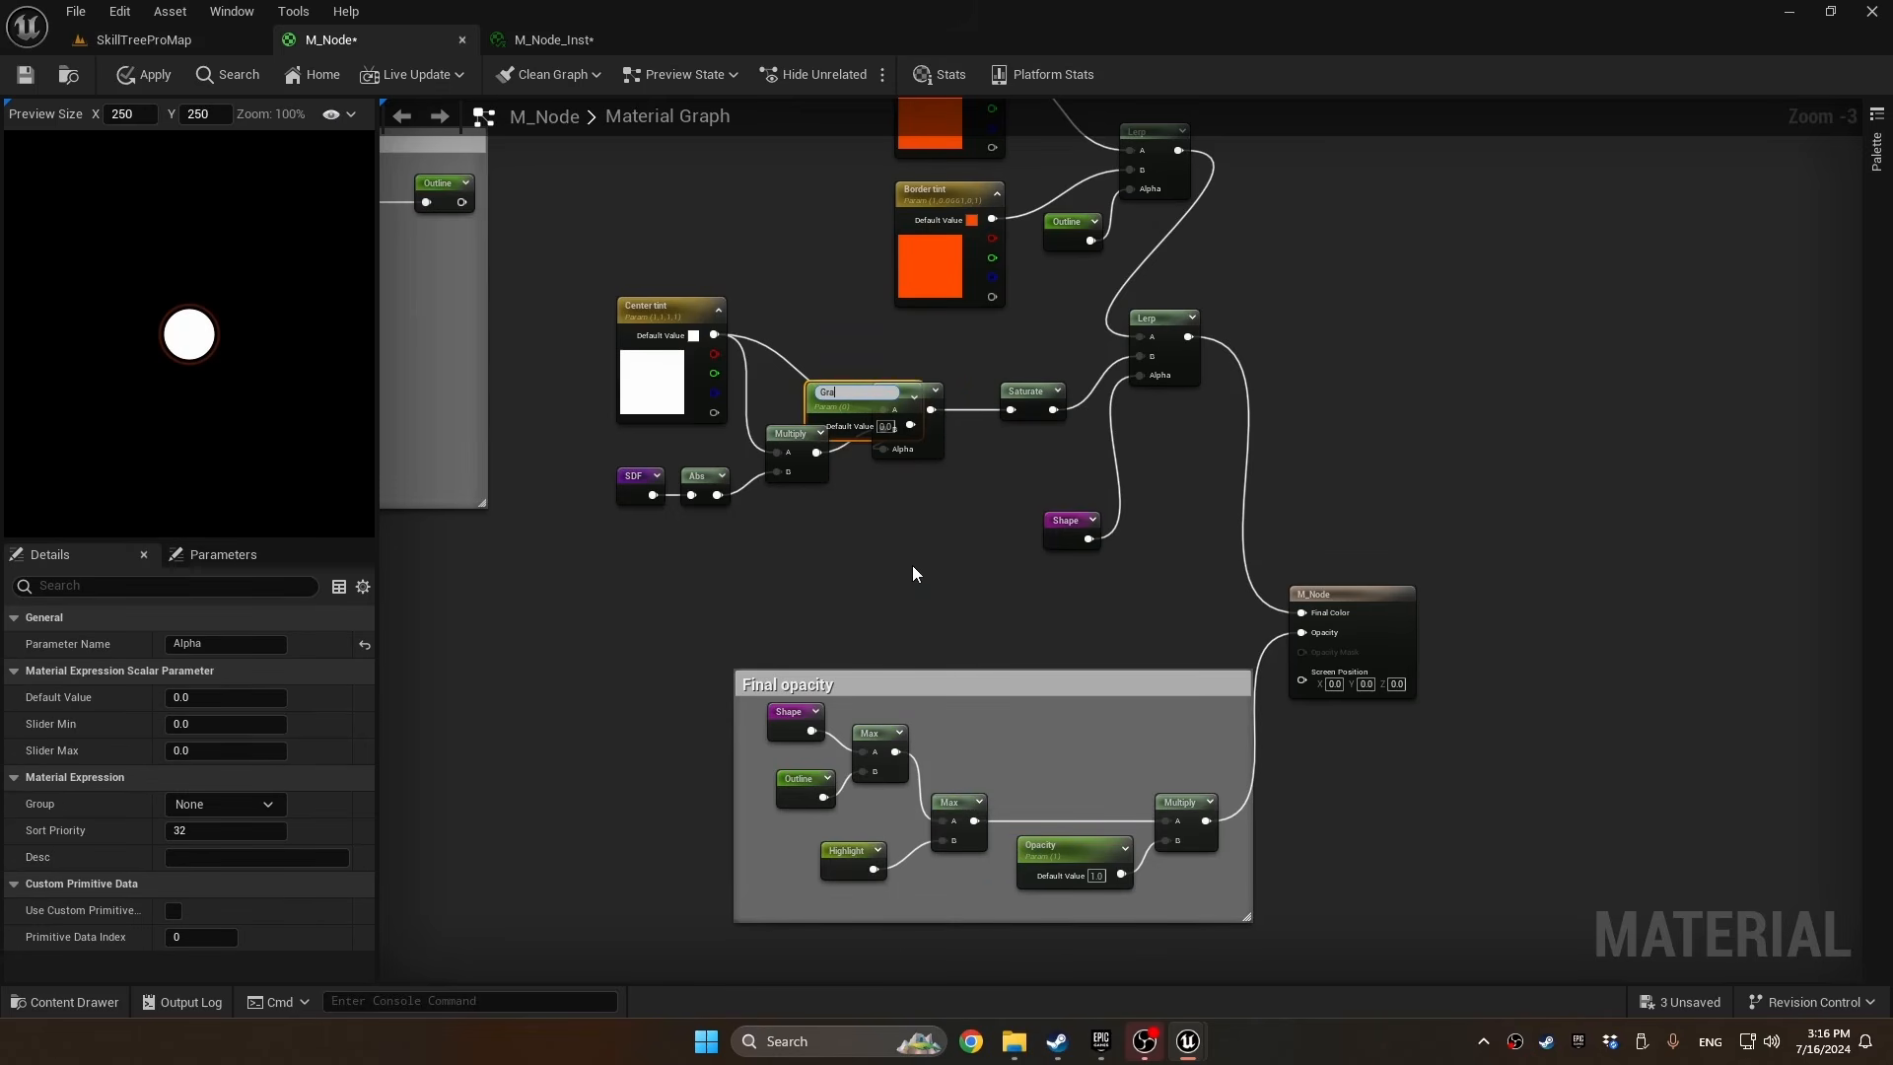
{"action": "type", "text": "dient"}
{"action": "key", "text": "Return"}
{"action": "left_click_drag", "start_coordinate": [868, 398], "coordinate": [794, 525]}
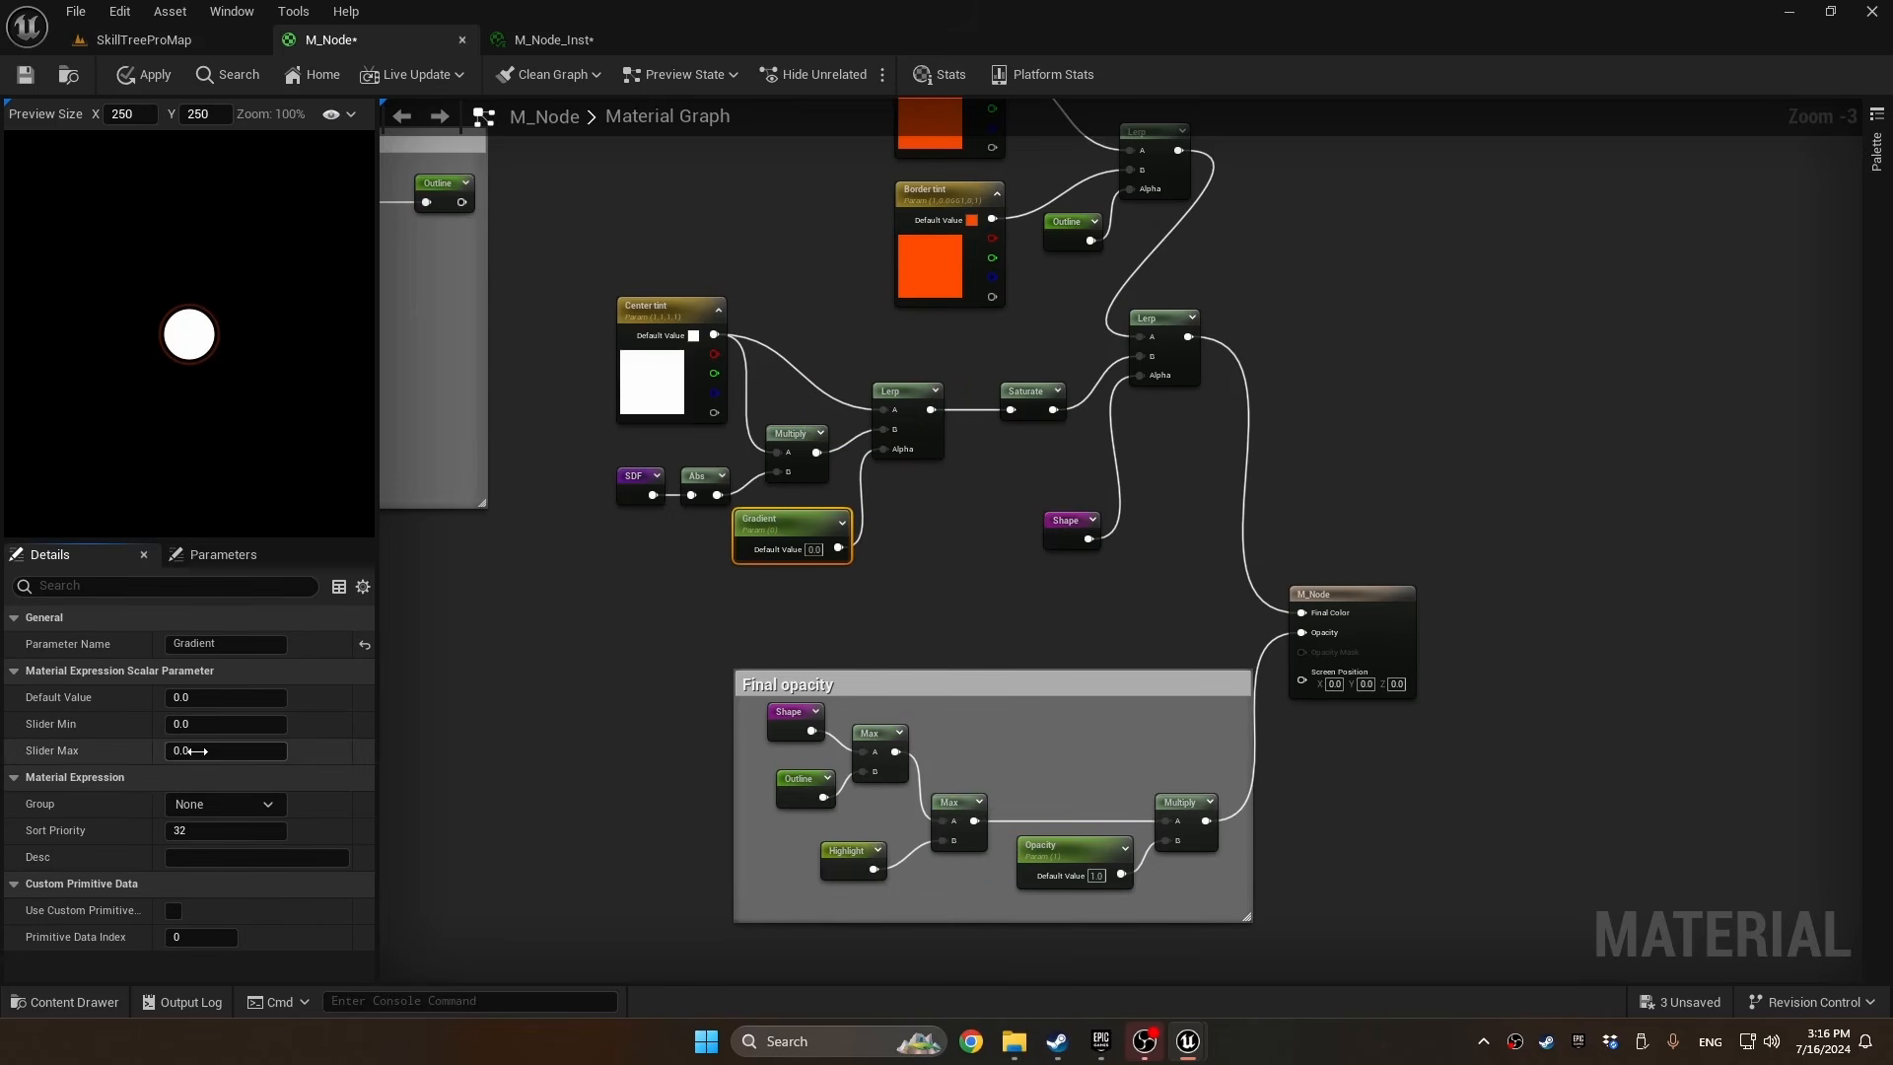
{"action": "left_click", "coordinate": [268, 804]}
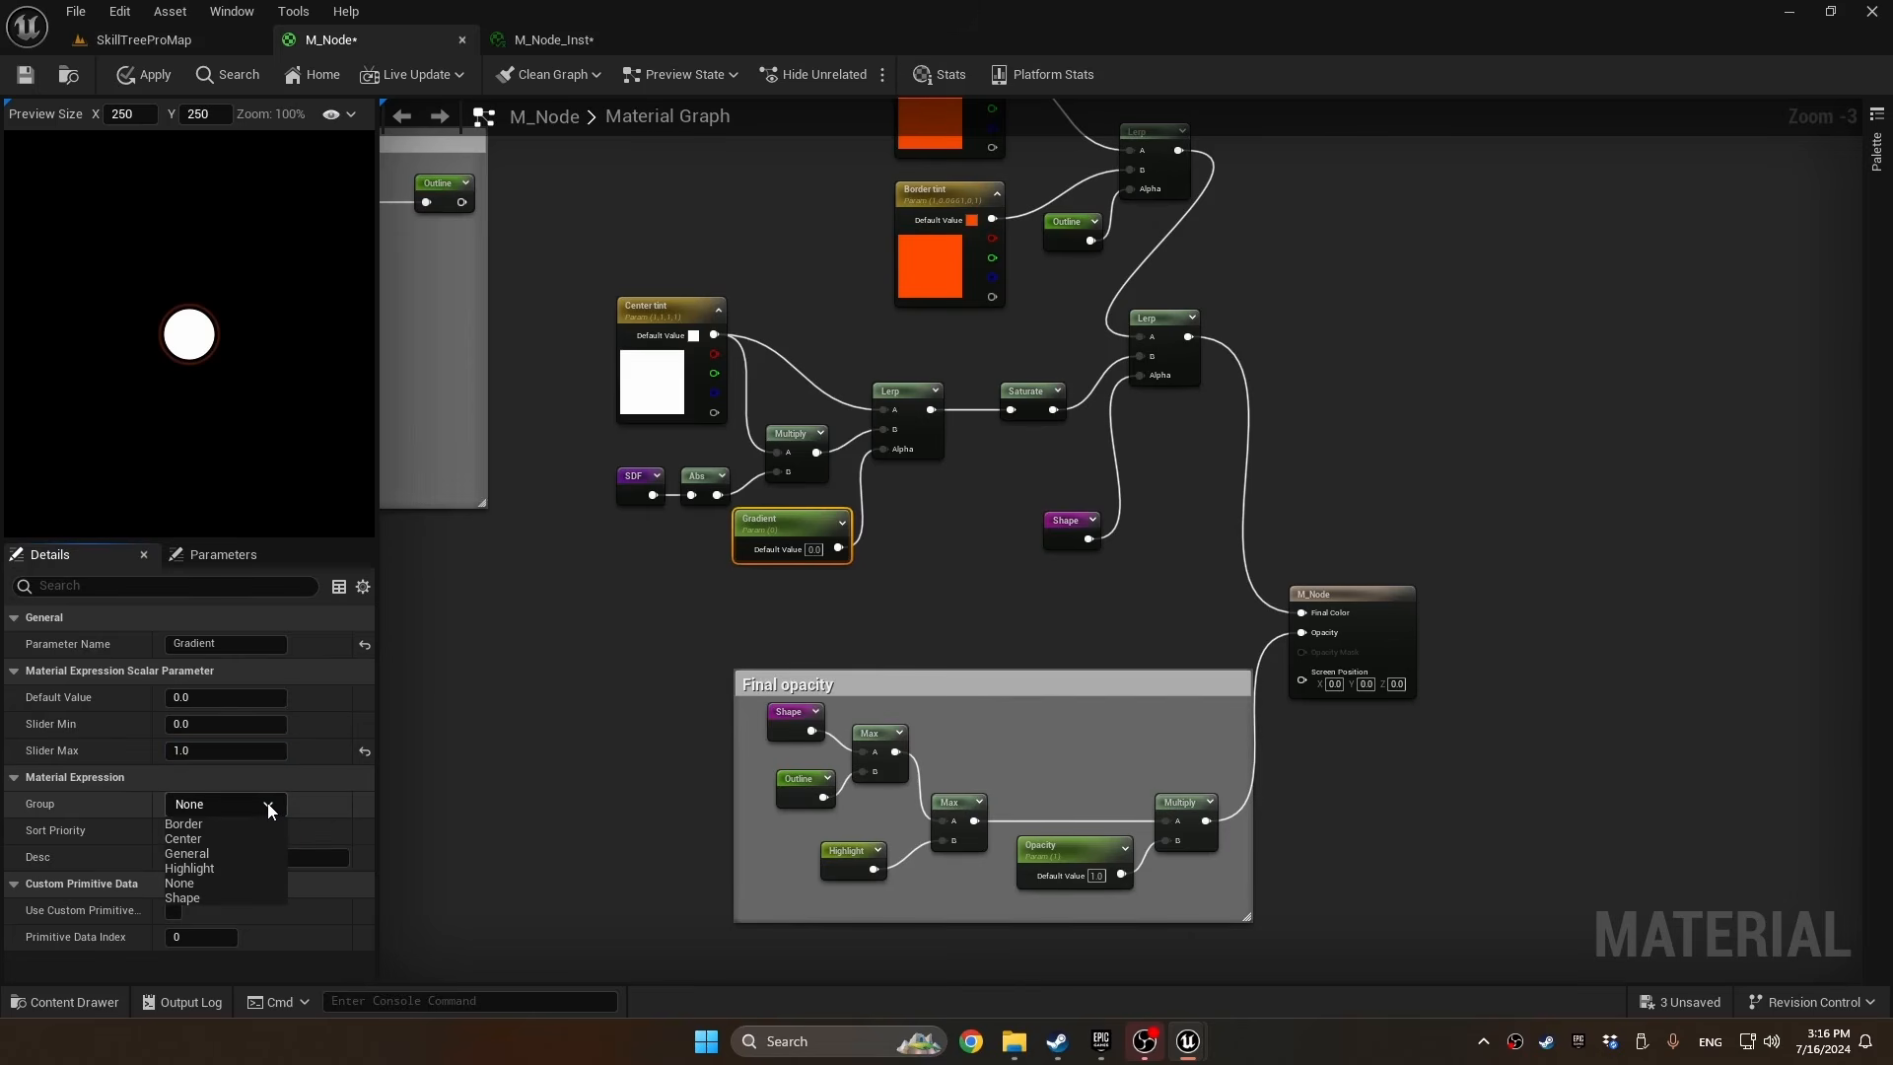
{"action": "left_click", "coordinate": [249, 837]}
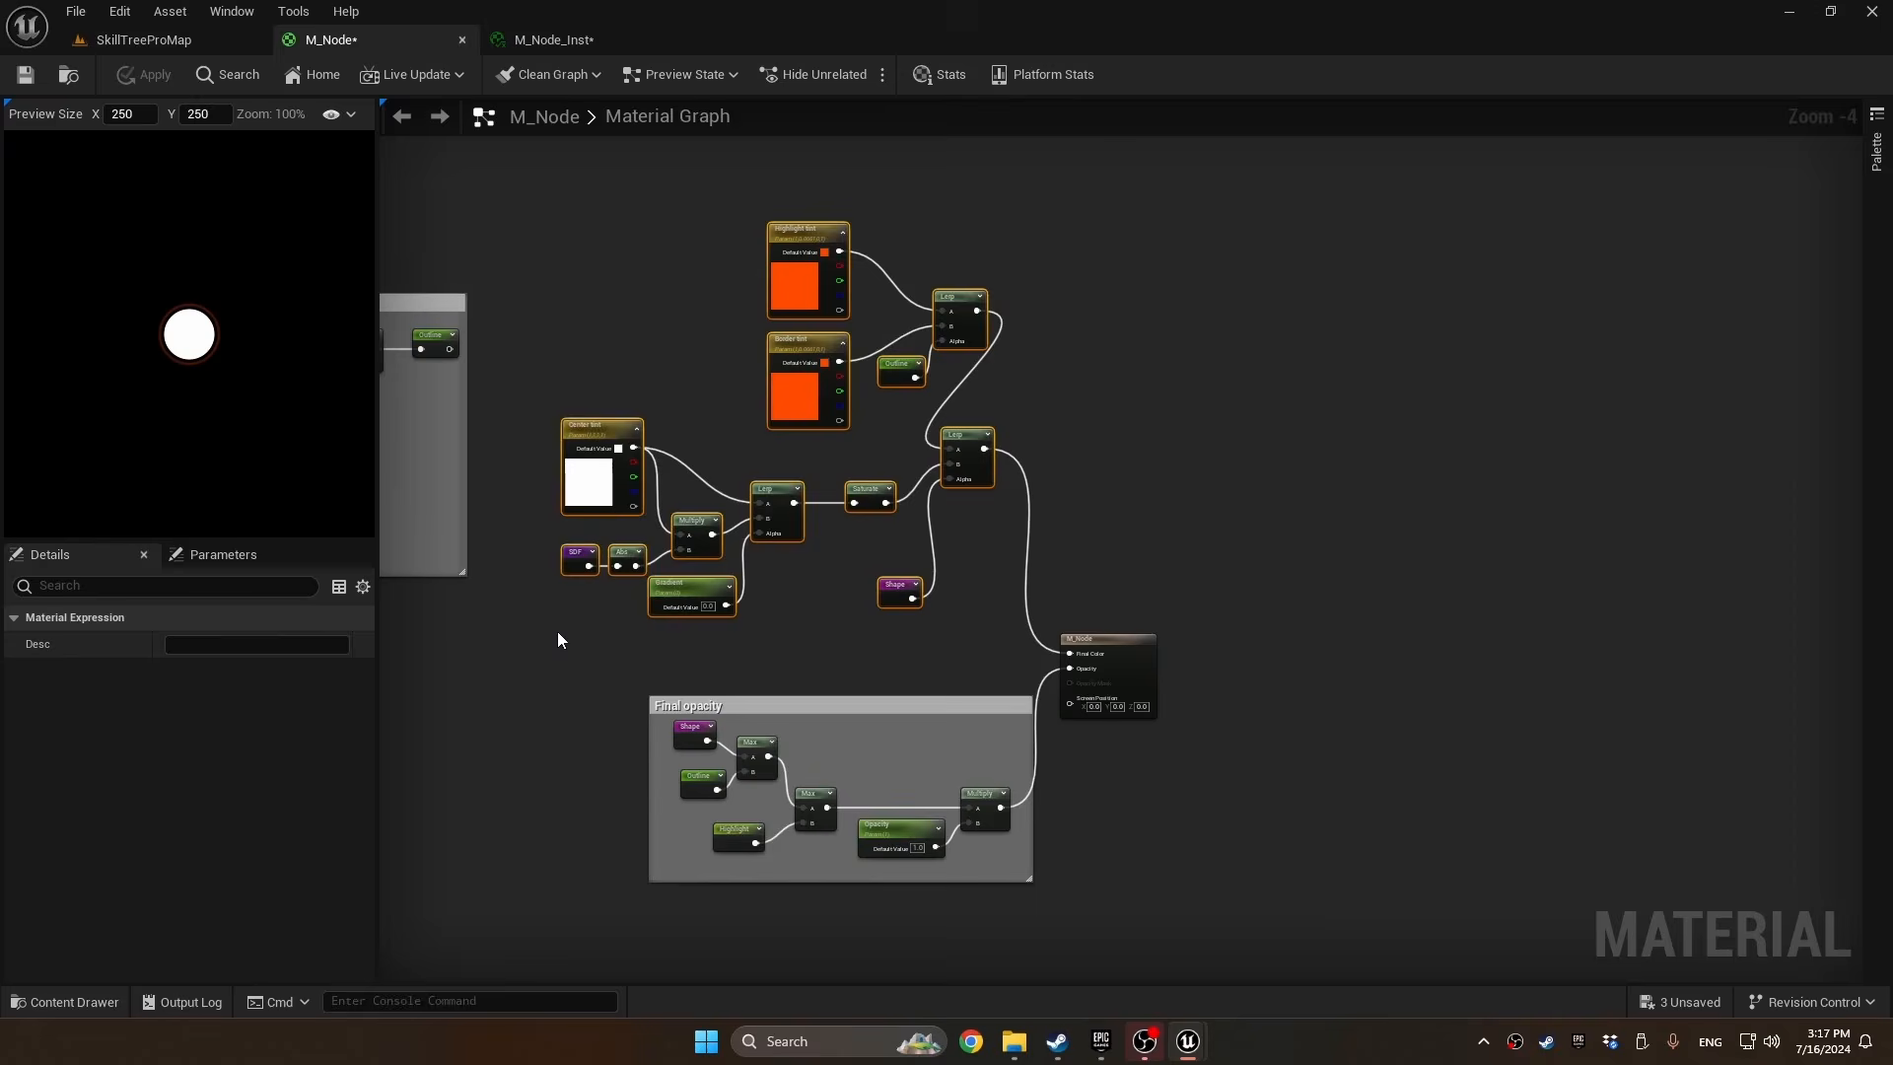
Enclose the tint, gradient and Lerp nodes feeding Final Color in a comment whose title begins with "Final"
{"action": "type", "text": "cFinal colo"}
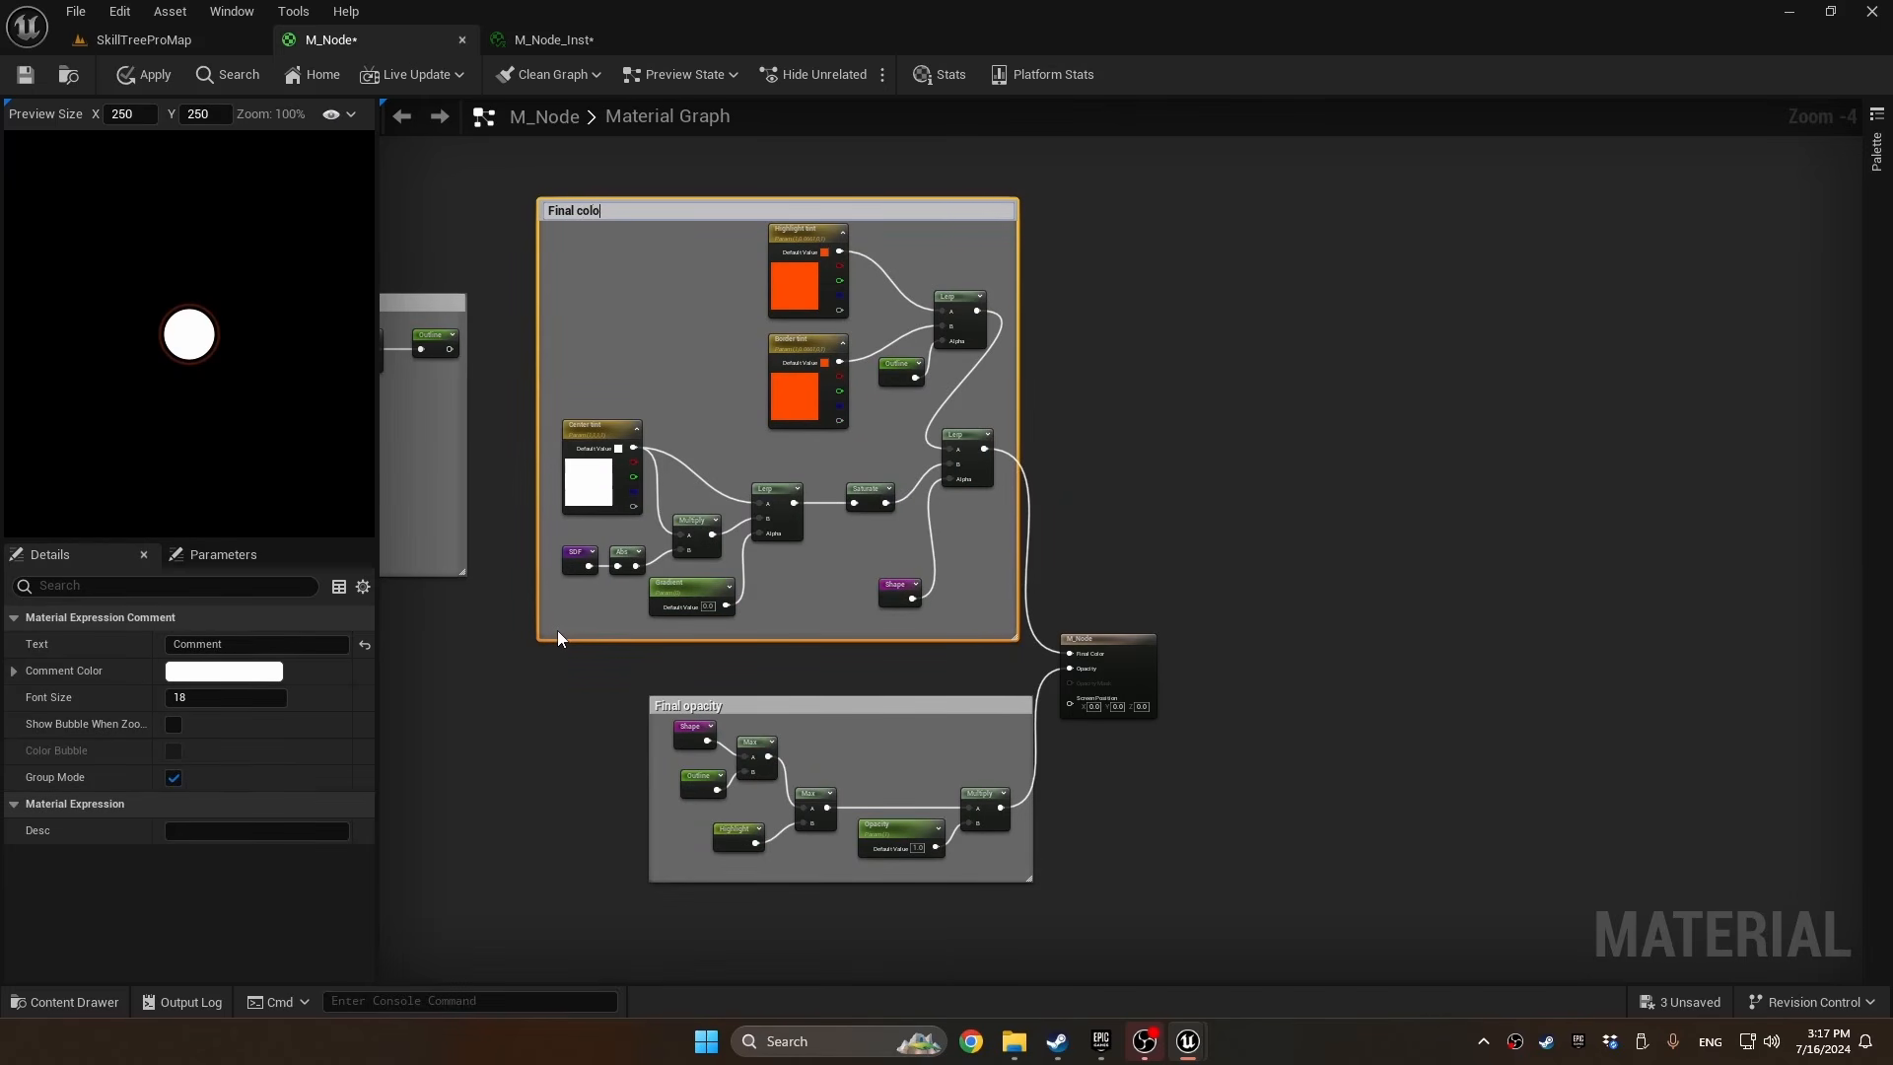
{"action": "key", "text": "Return"}
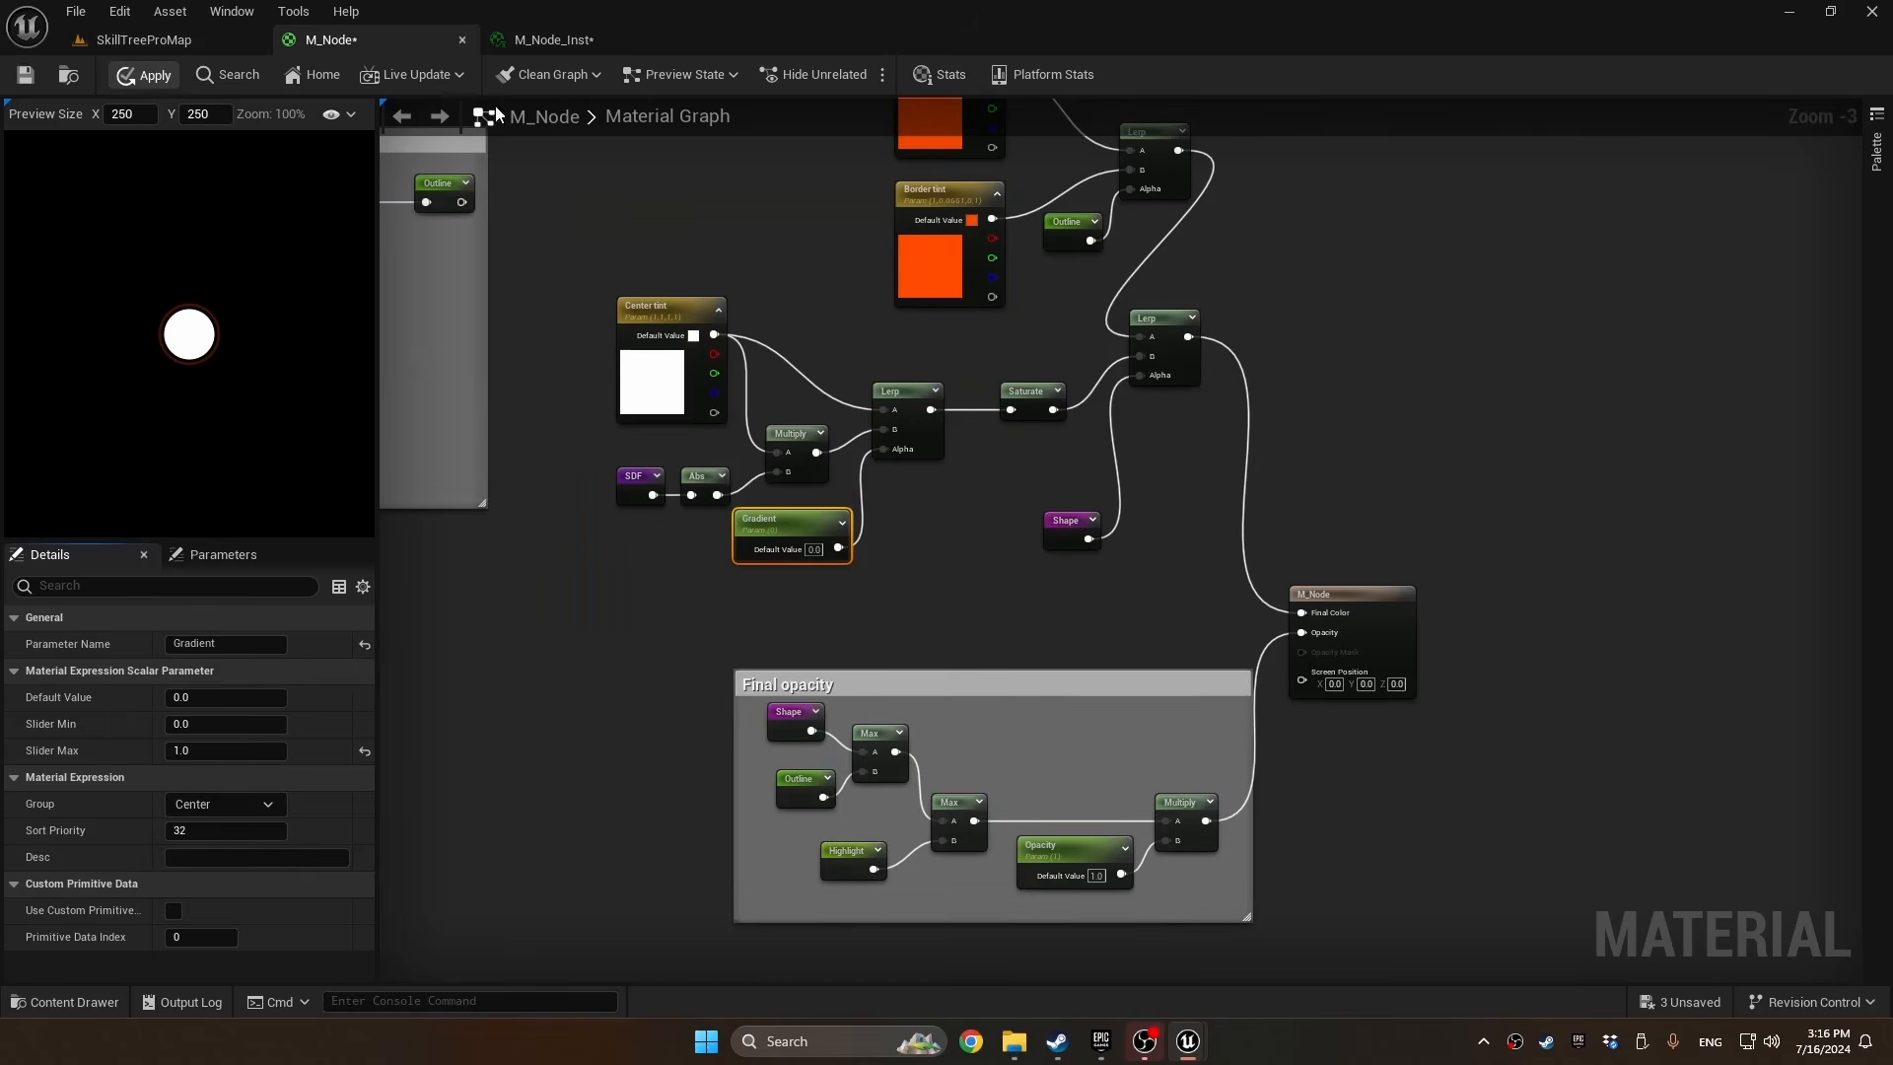
Enable the Gradient parameter in M_Node_Inst and set it to 1
{"action": "left_click", "coordinate": [565, 39]}
{"action": "left_click", "coordinate": [1374, 550]}
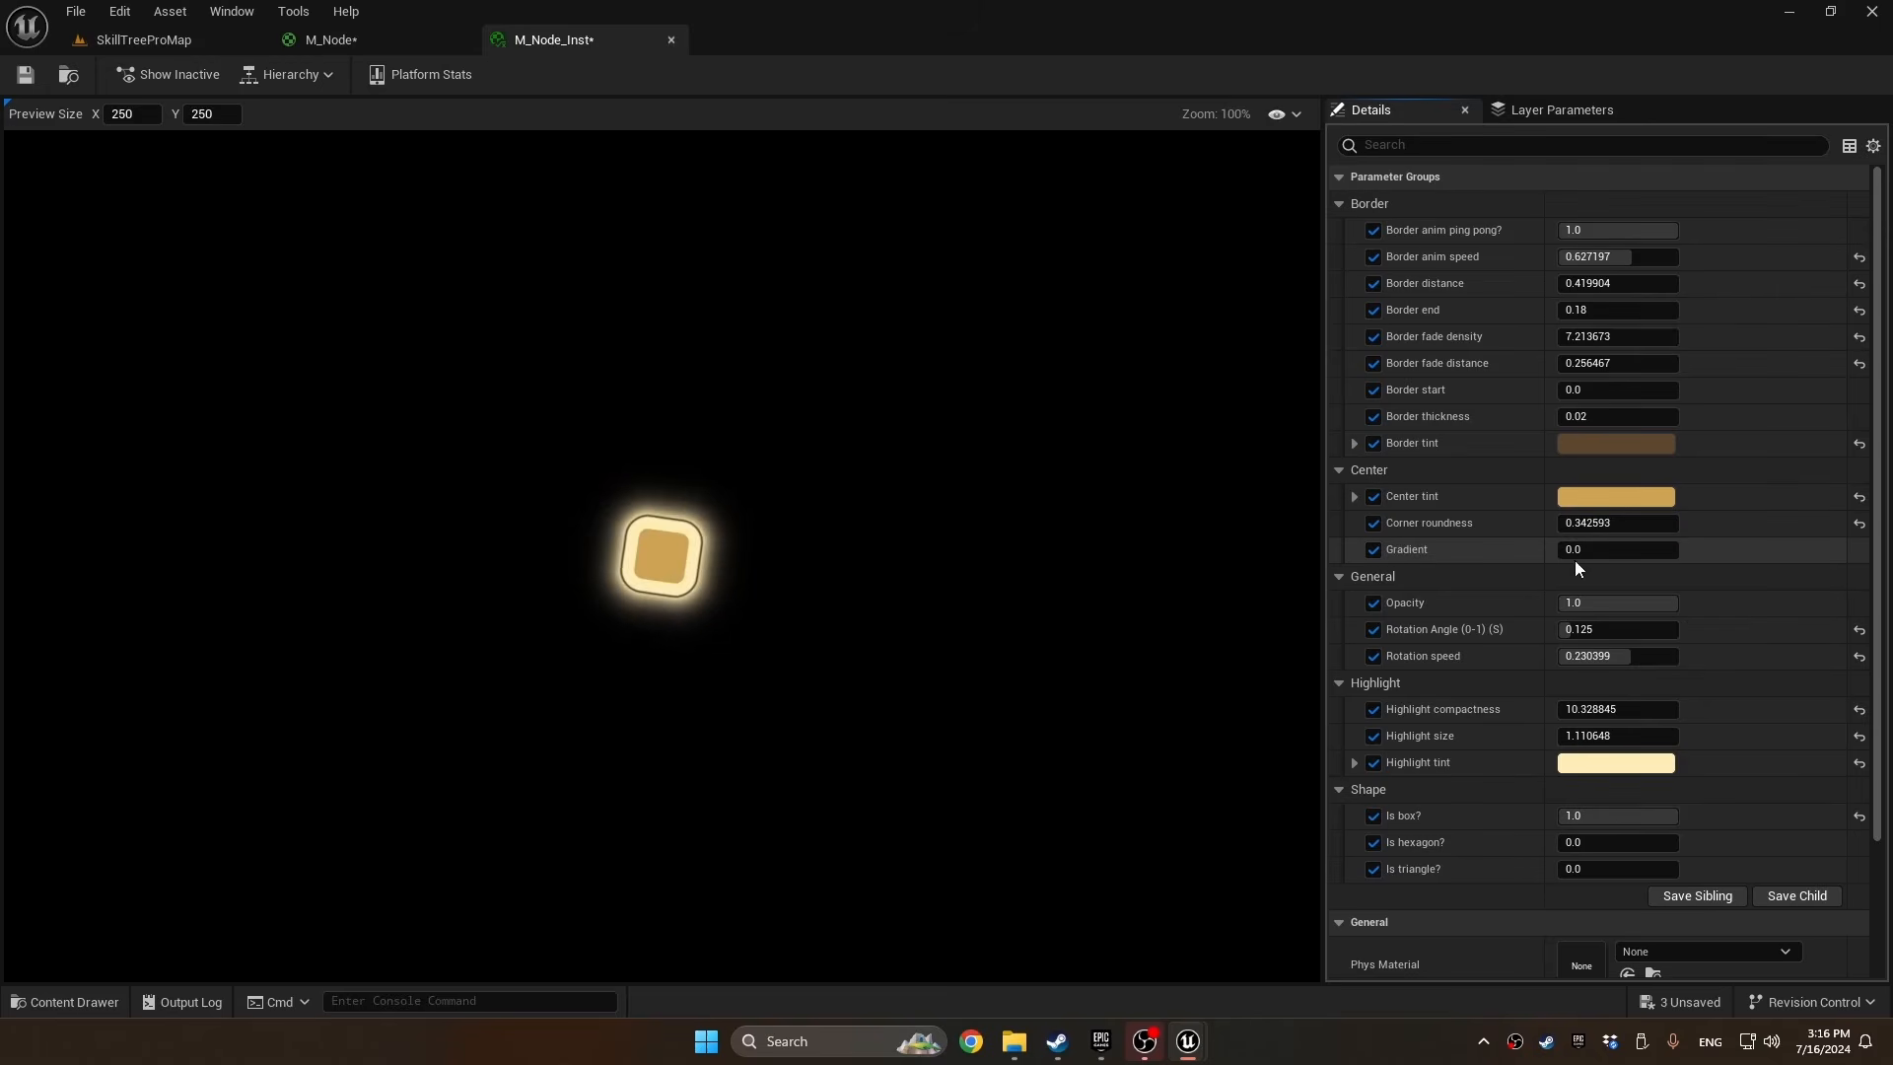
{"action": "left_click_drag", "start_coordinate": [1595, 550], "coordinate": [1678, 550]}
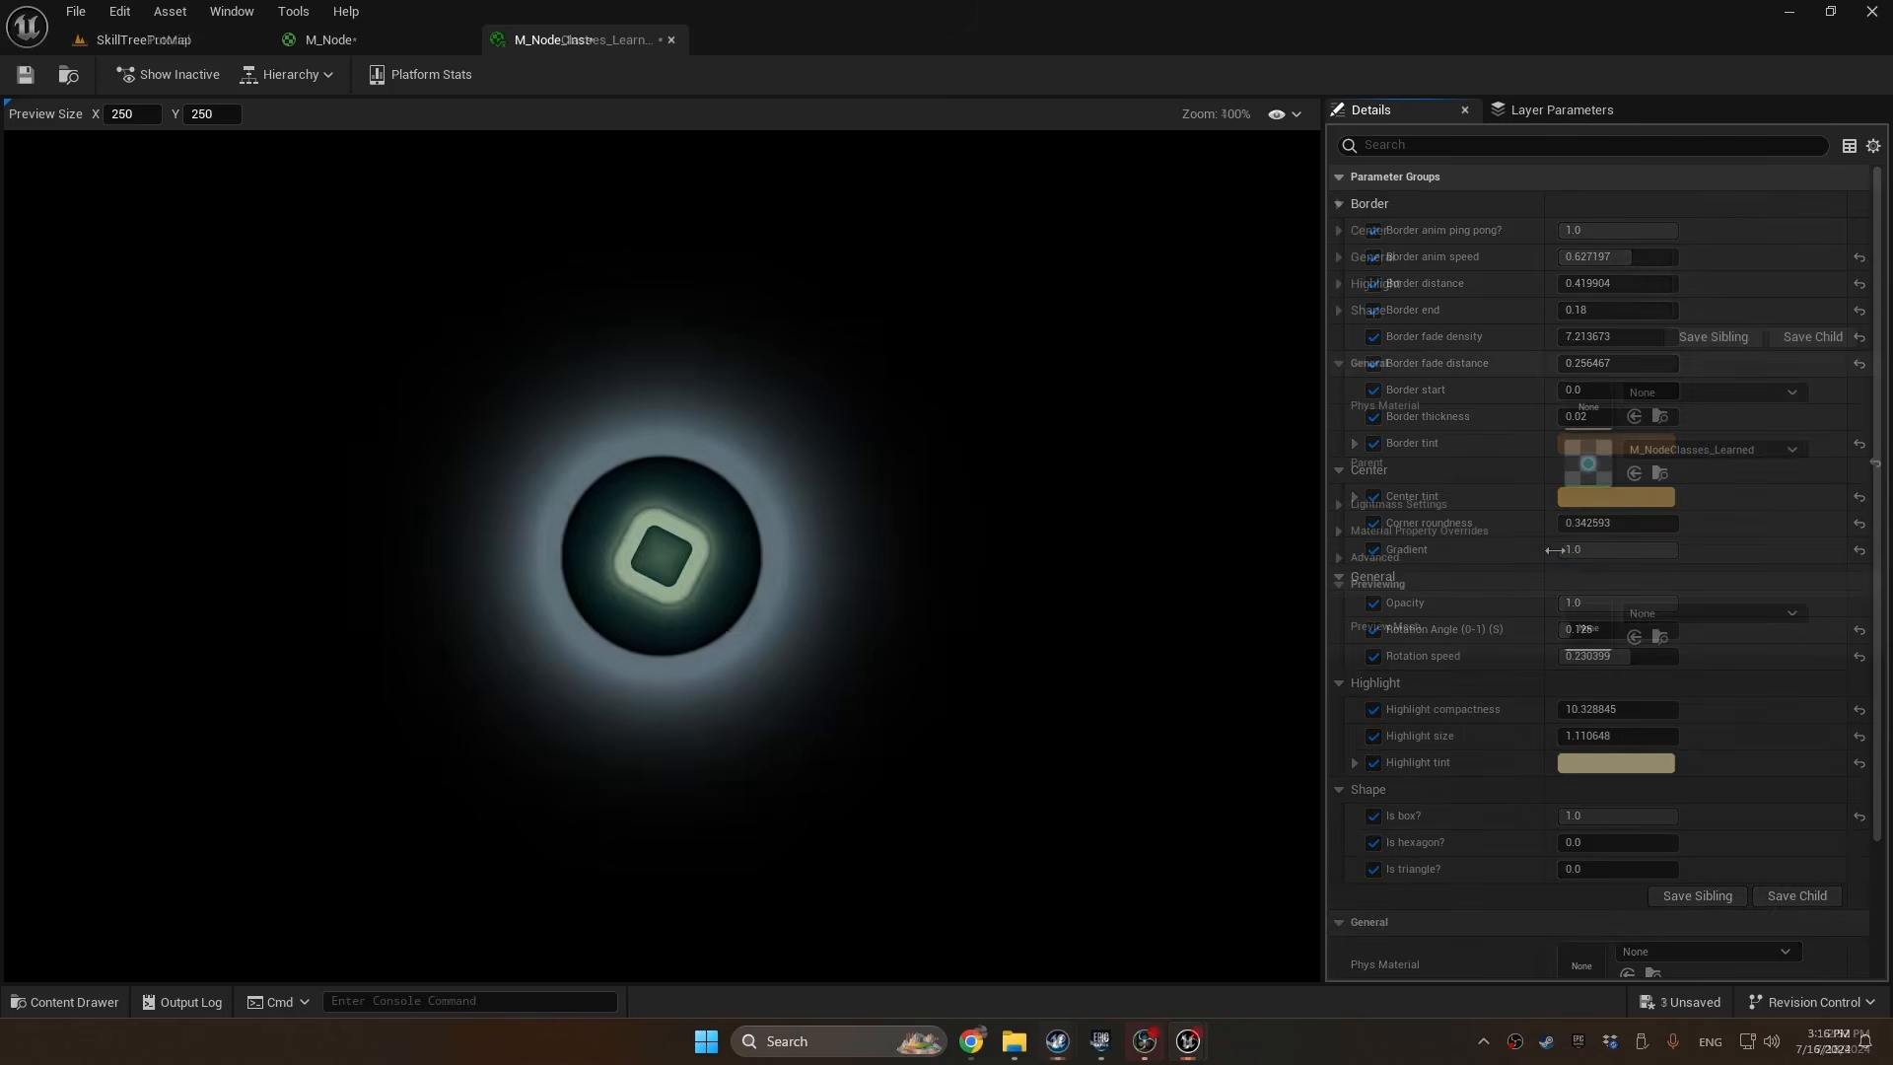